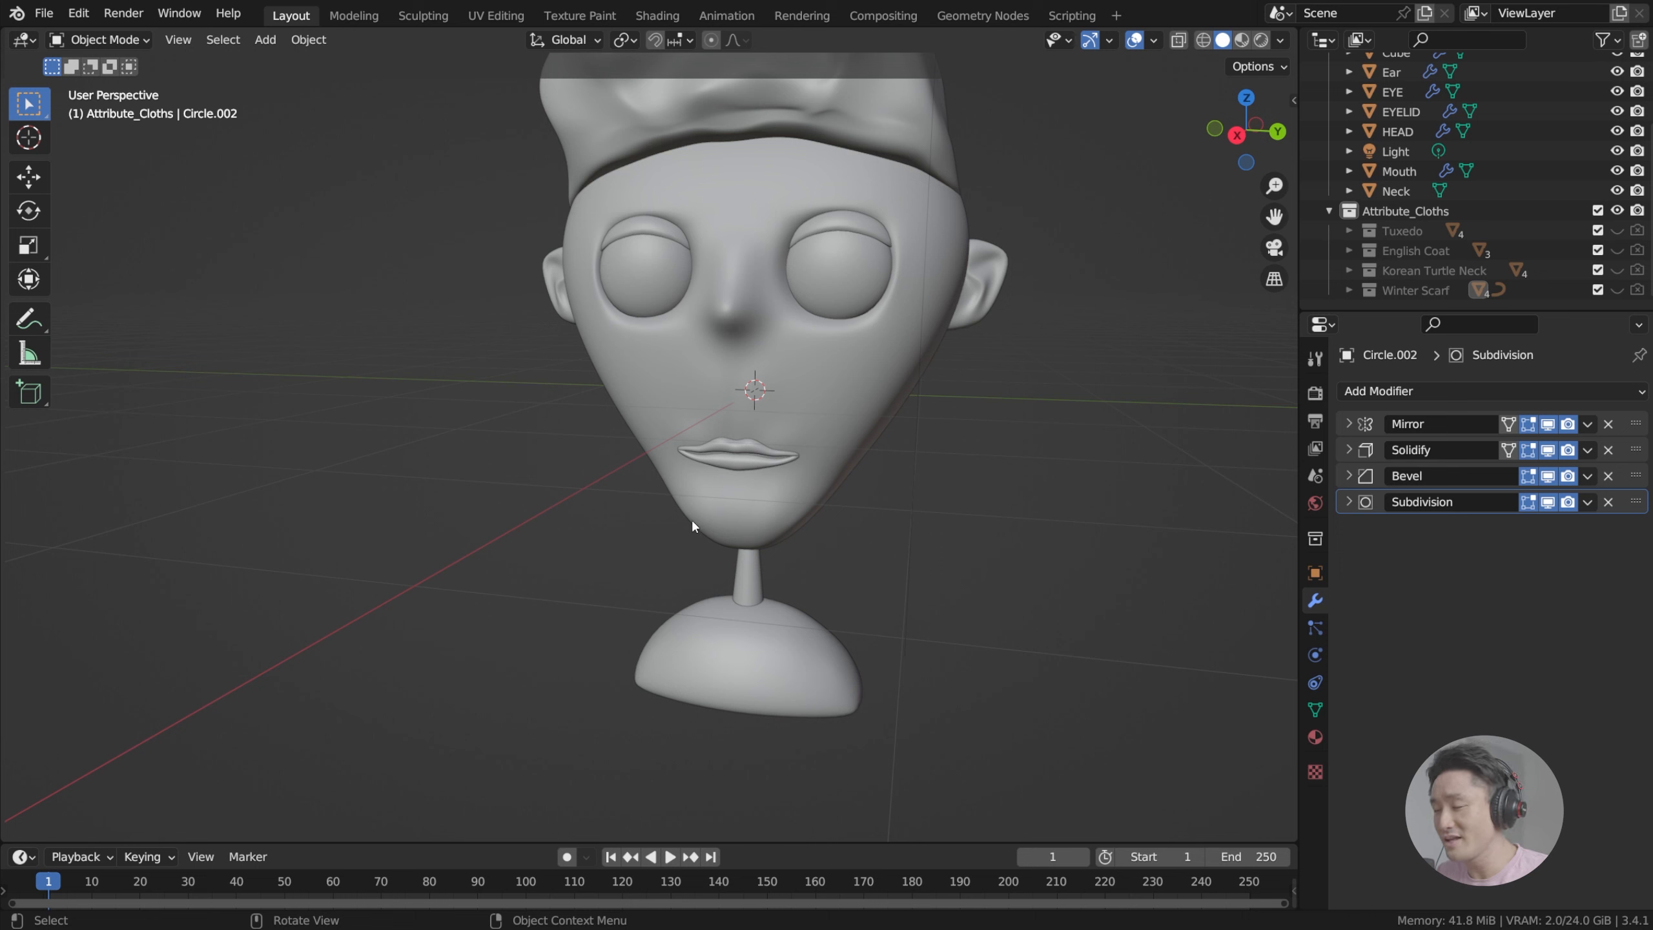
# Step: Add a mesh circle to the Attribute_Cloths collection
pyautogui.click(692, 520)
pyautogui.hotkey('alt', 'a')
pyautogui.hotkey('shift', 'a')
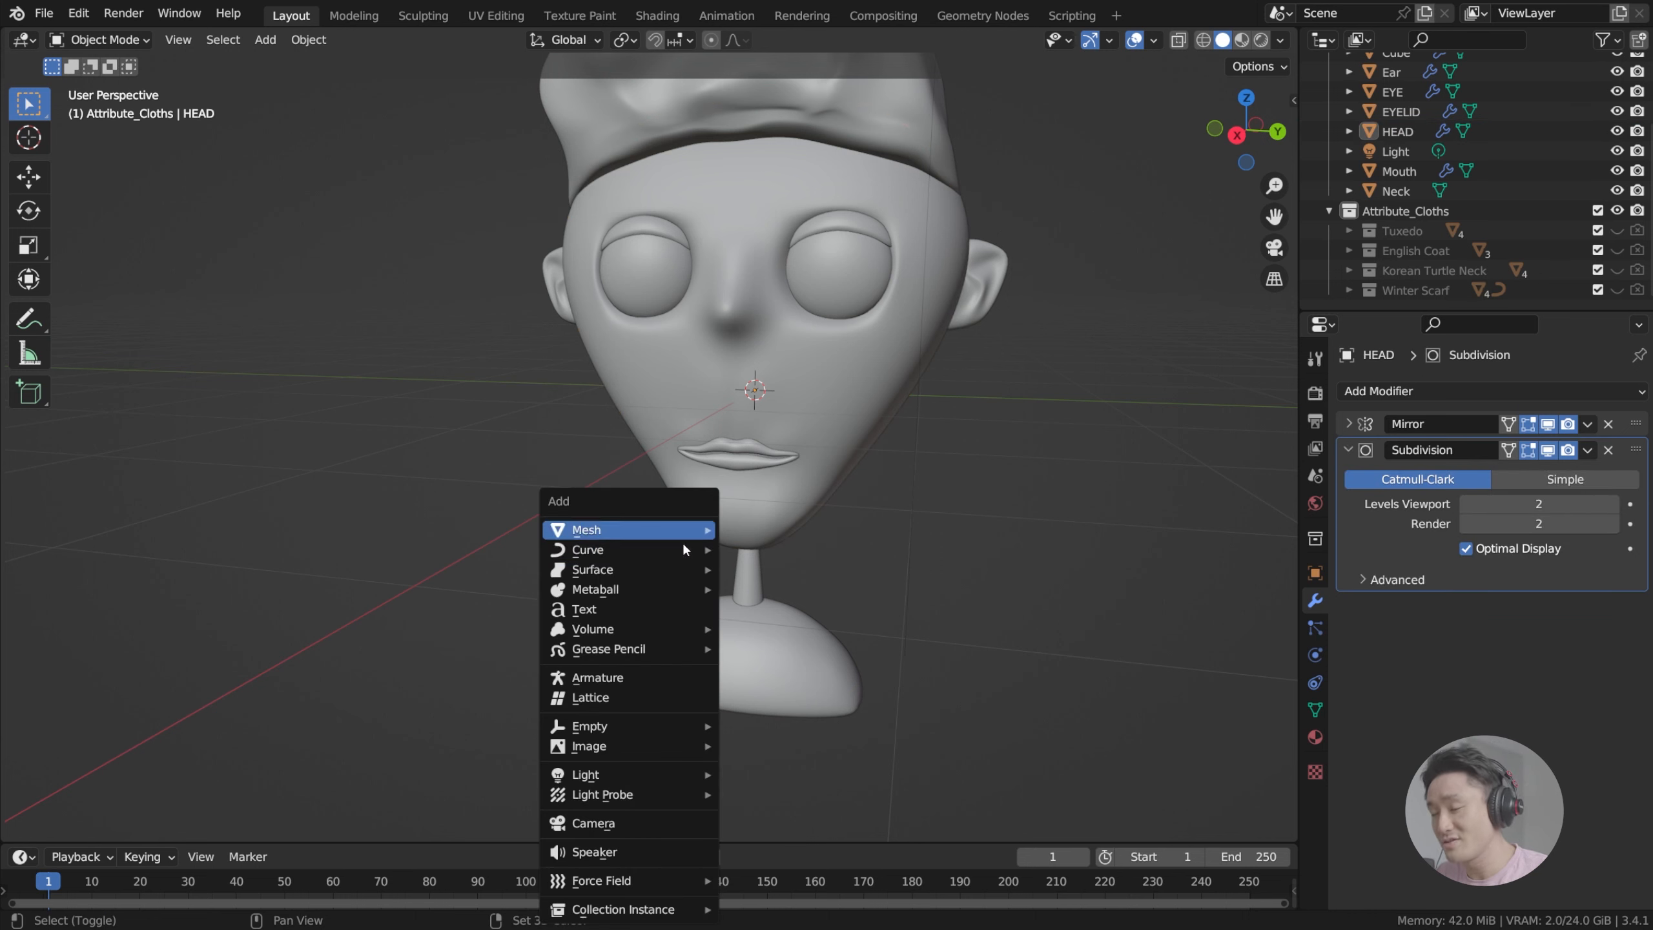
pyautogui.moveTo(683, 549)
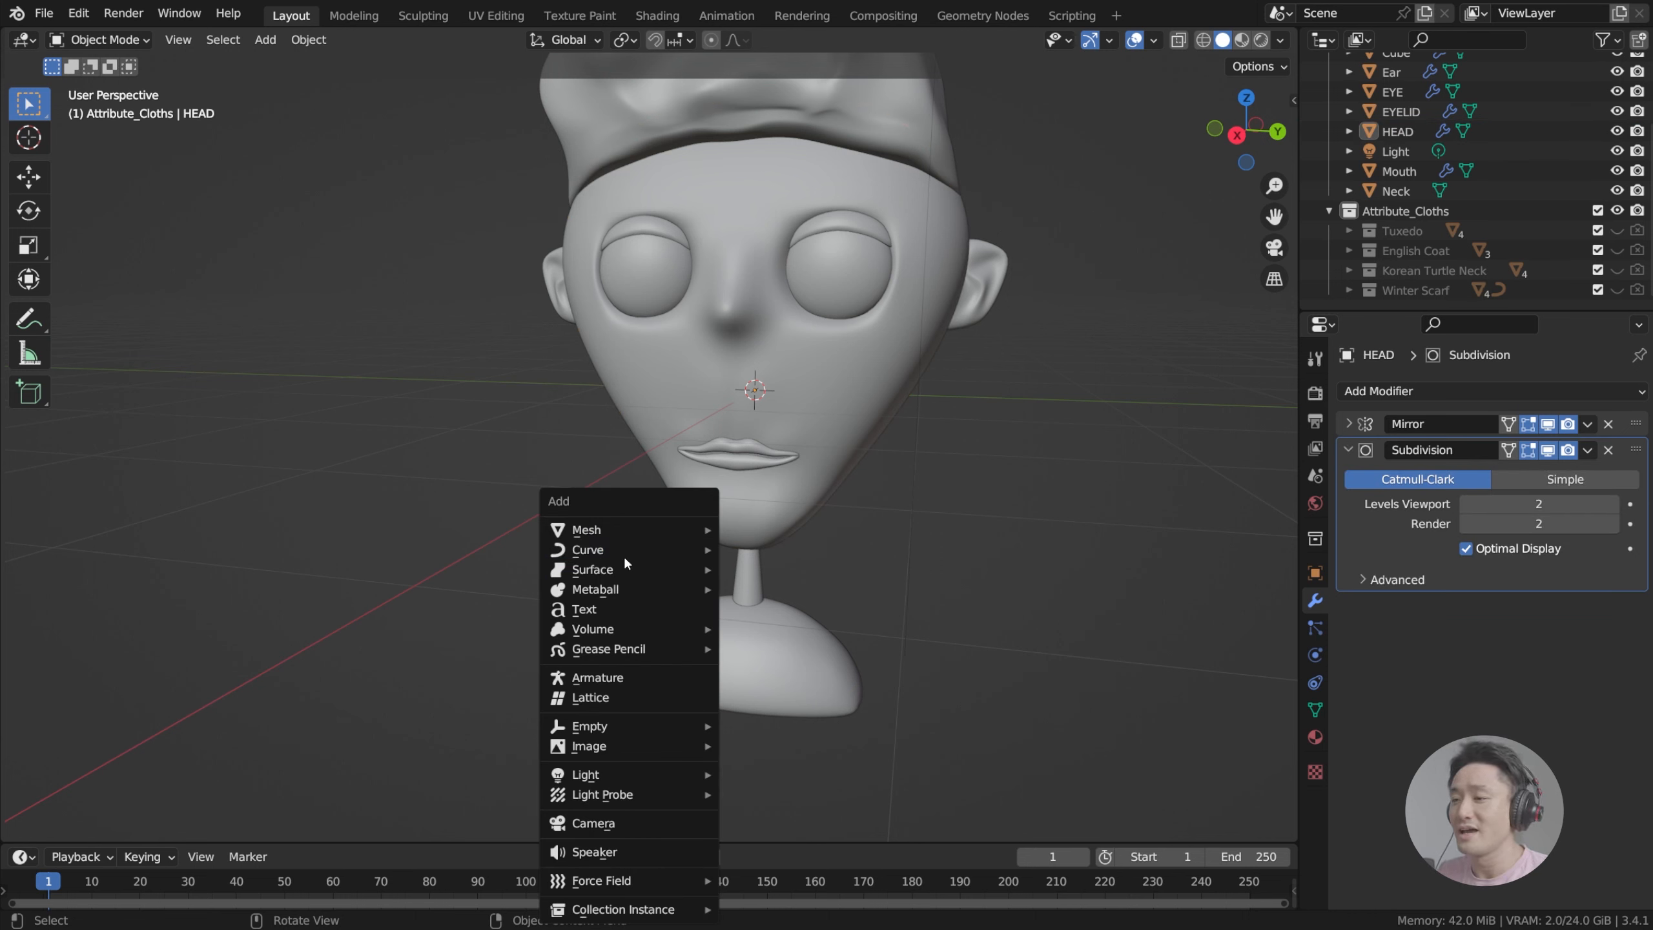
pyautogui.moveTo(632, 530)
pyautogui.click(839, 563)
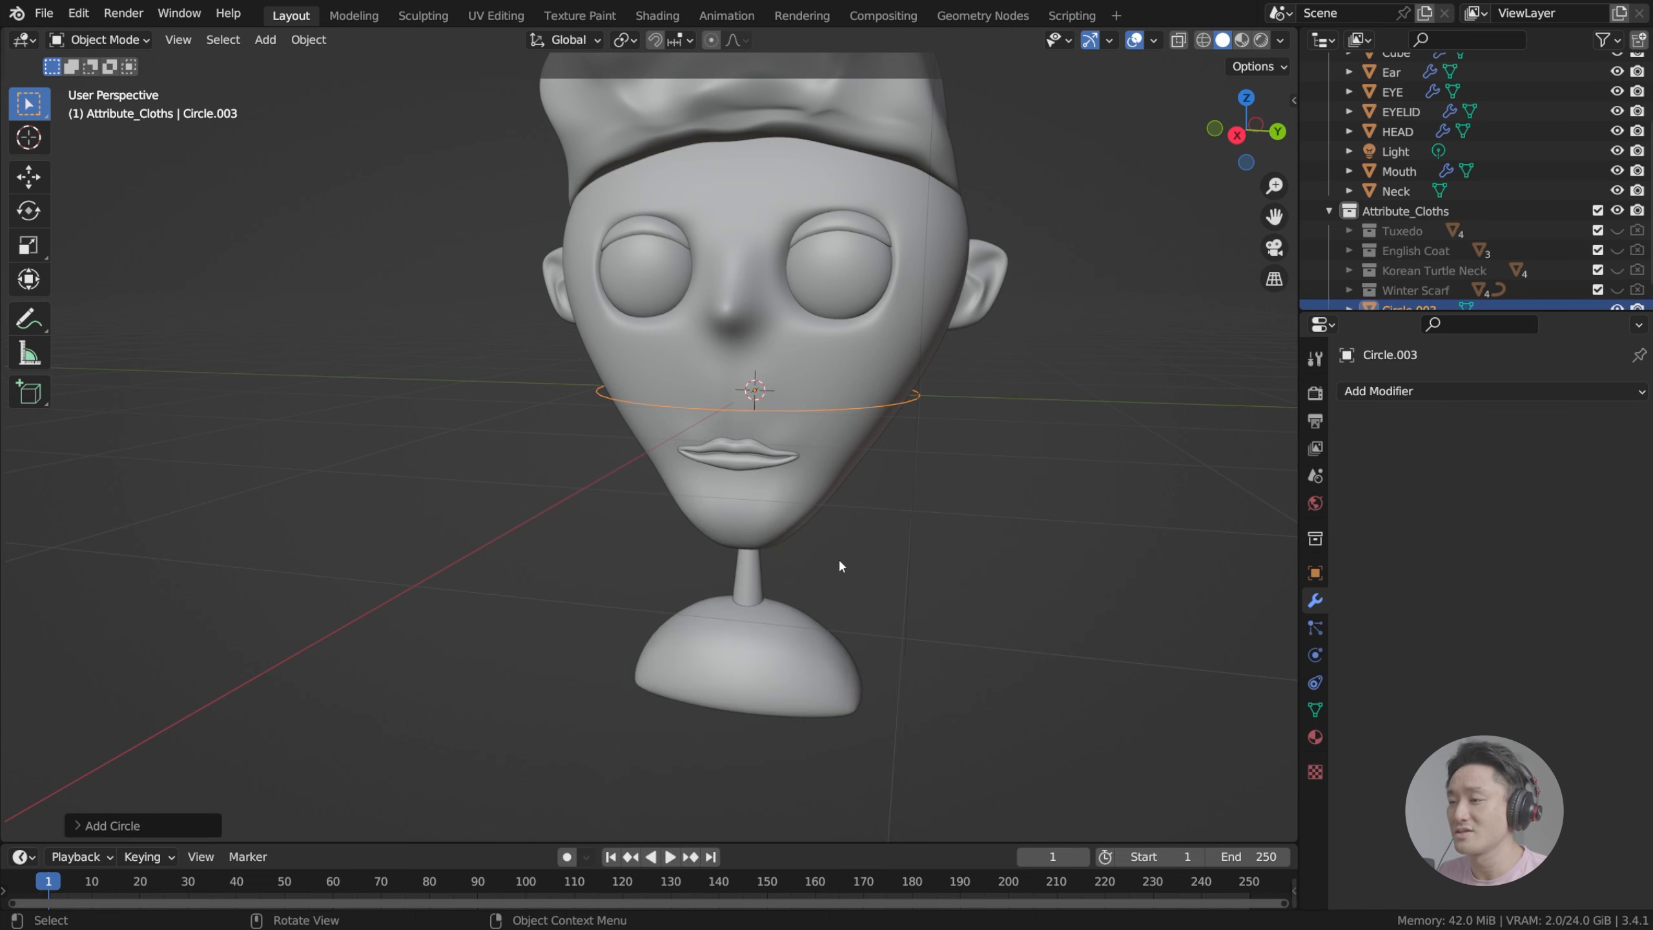
pyautogui.scroll(-1, 1480, 242)
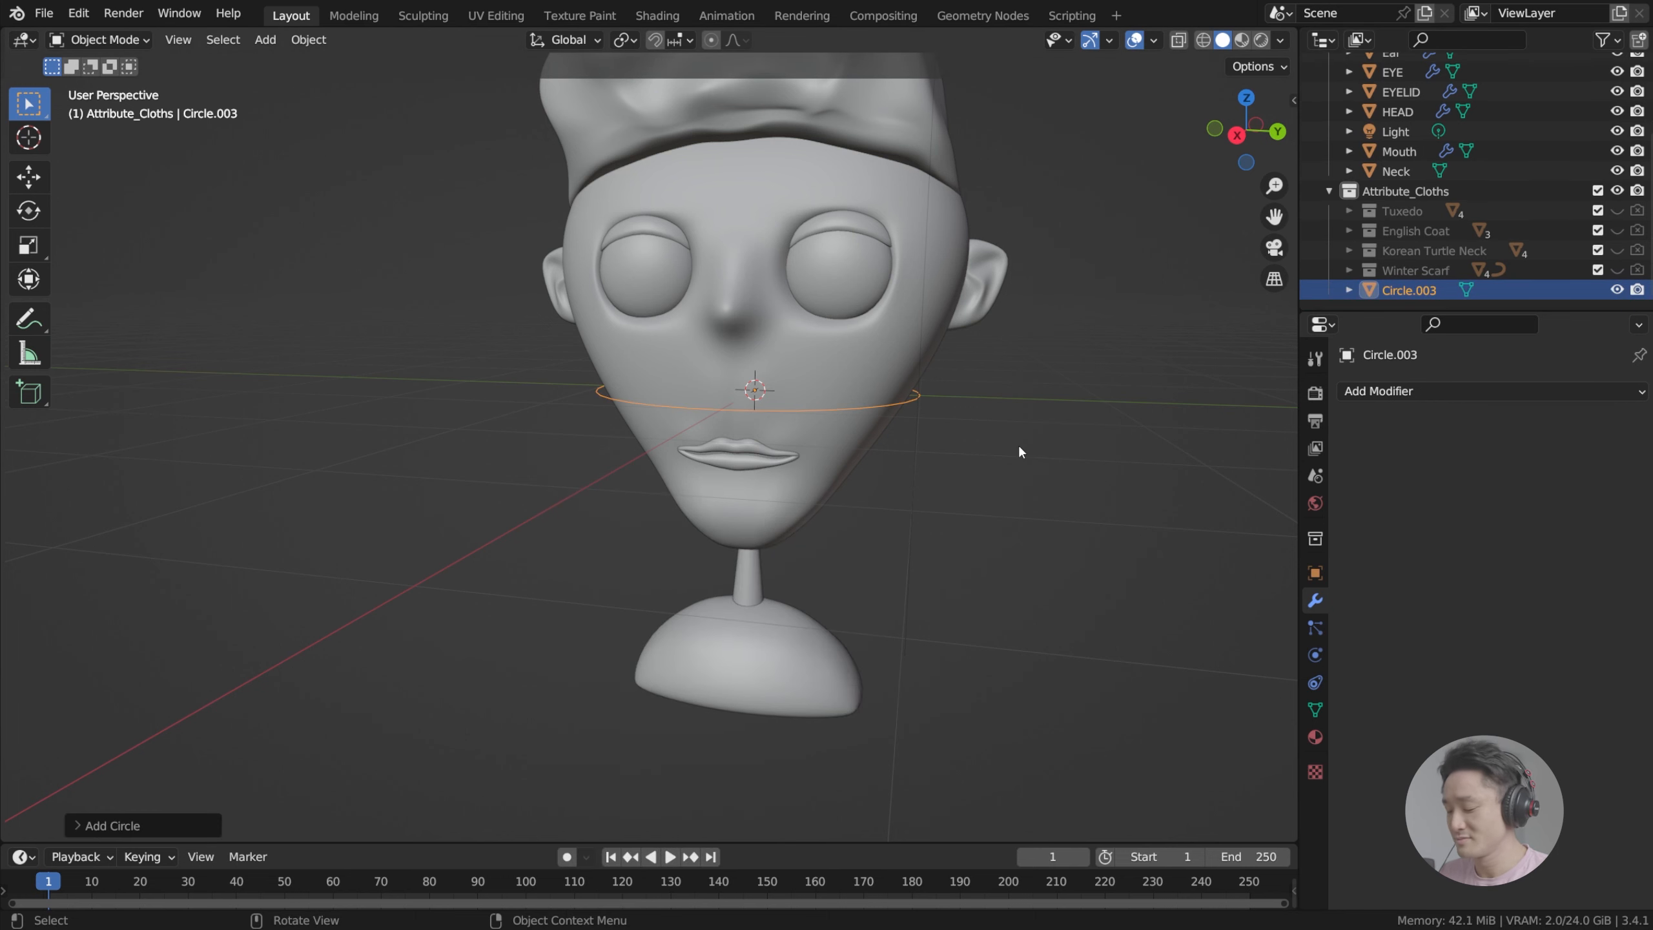
# Step: Move the circle straight down along Z to the lower part of the neck, just above the shoulders
pyautogui.press('KP_3')
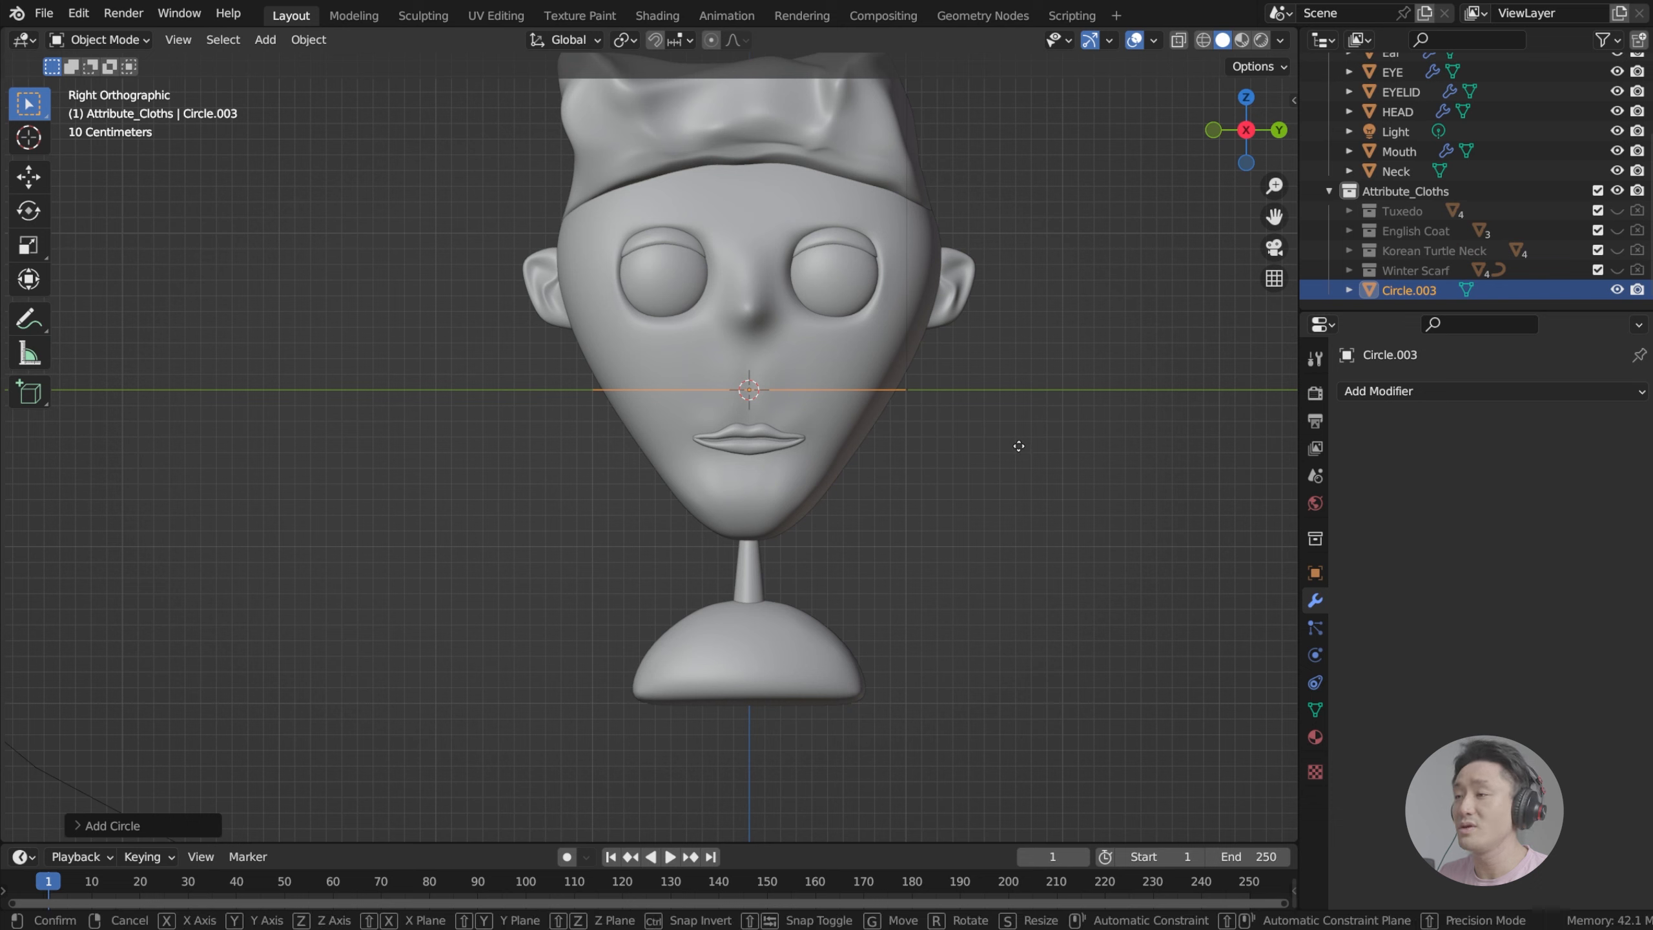
pyautogui.press('g')
pyautogui.press('z')
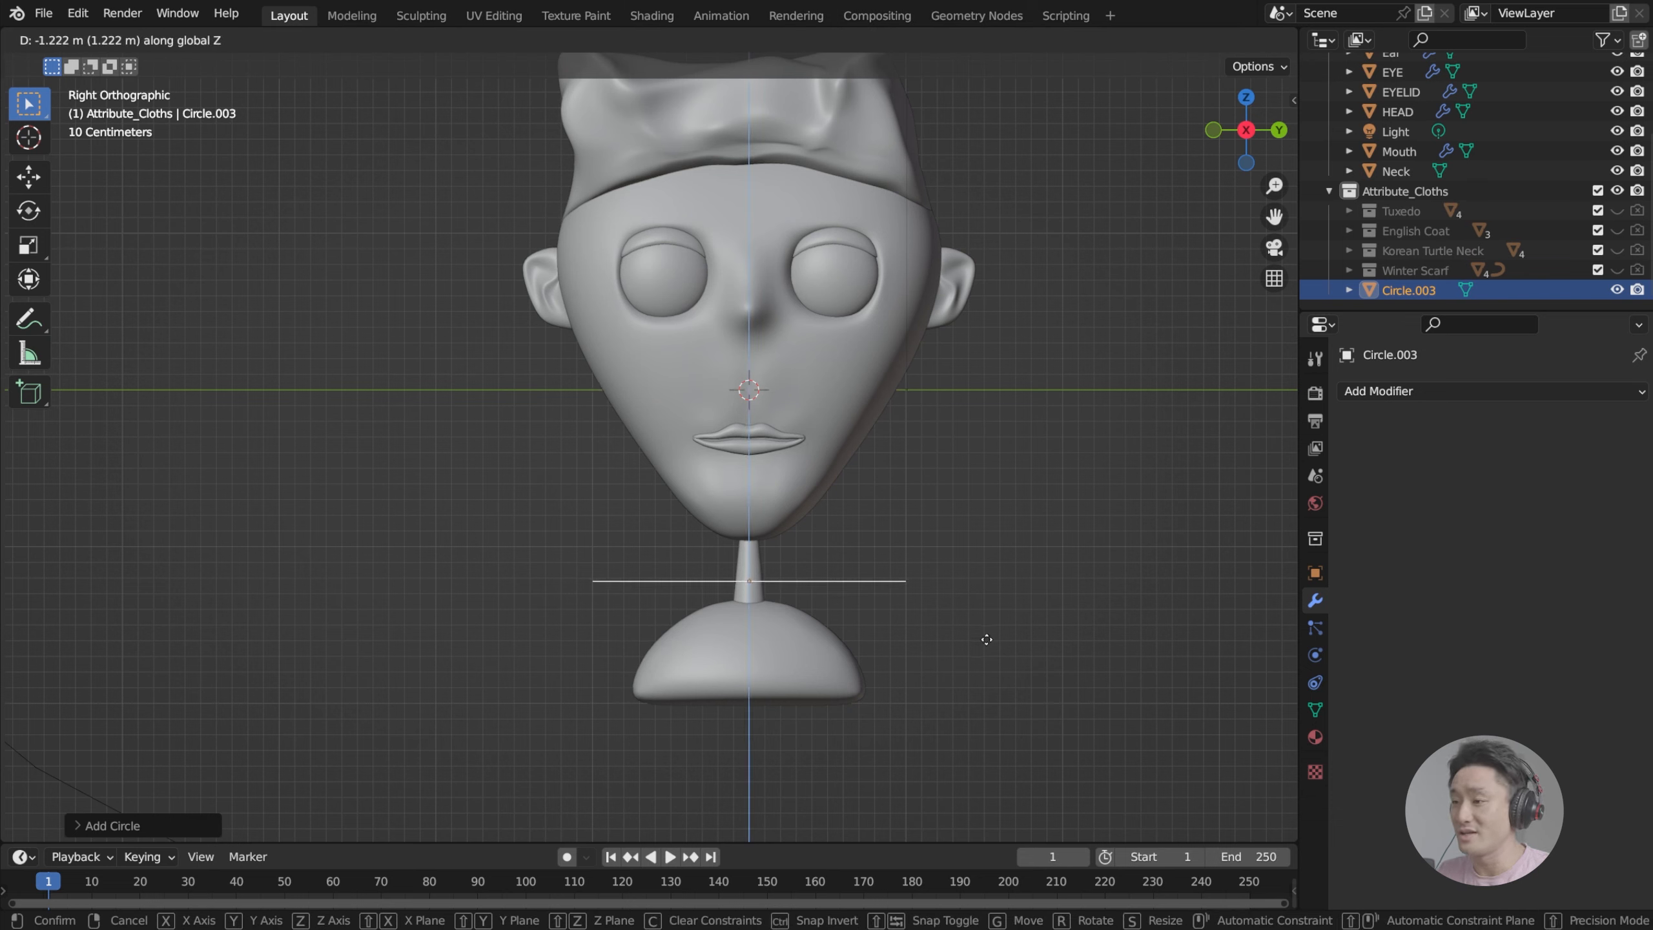
pyautogui.click(983, 643)
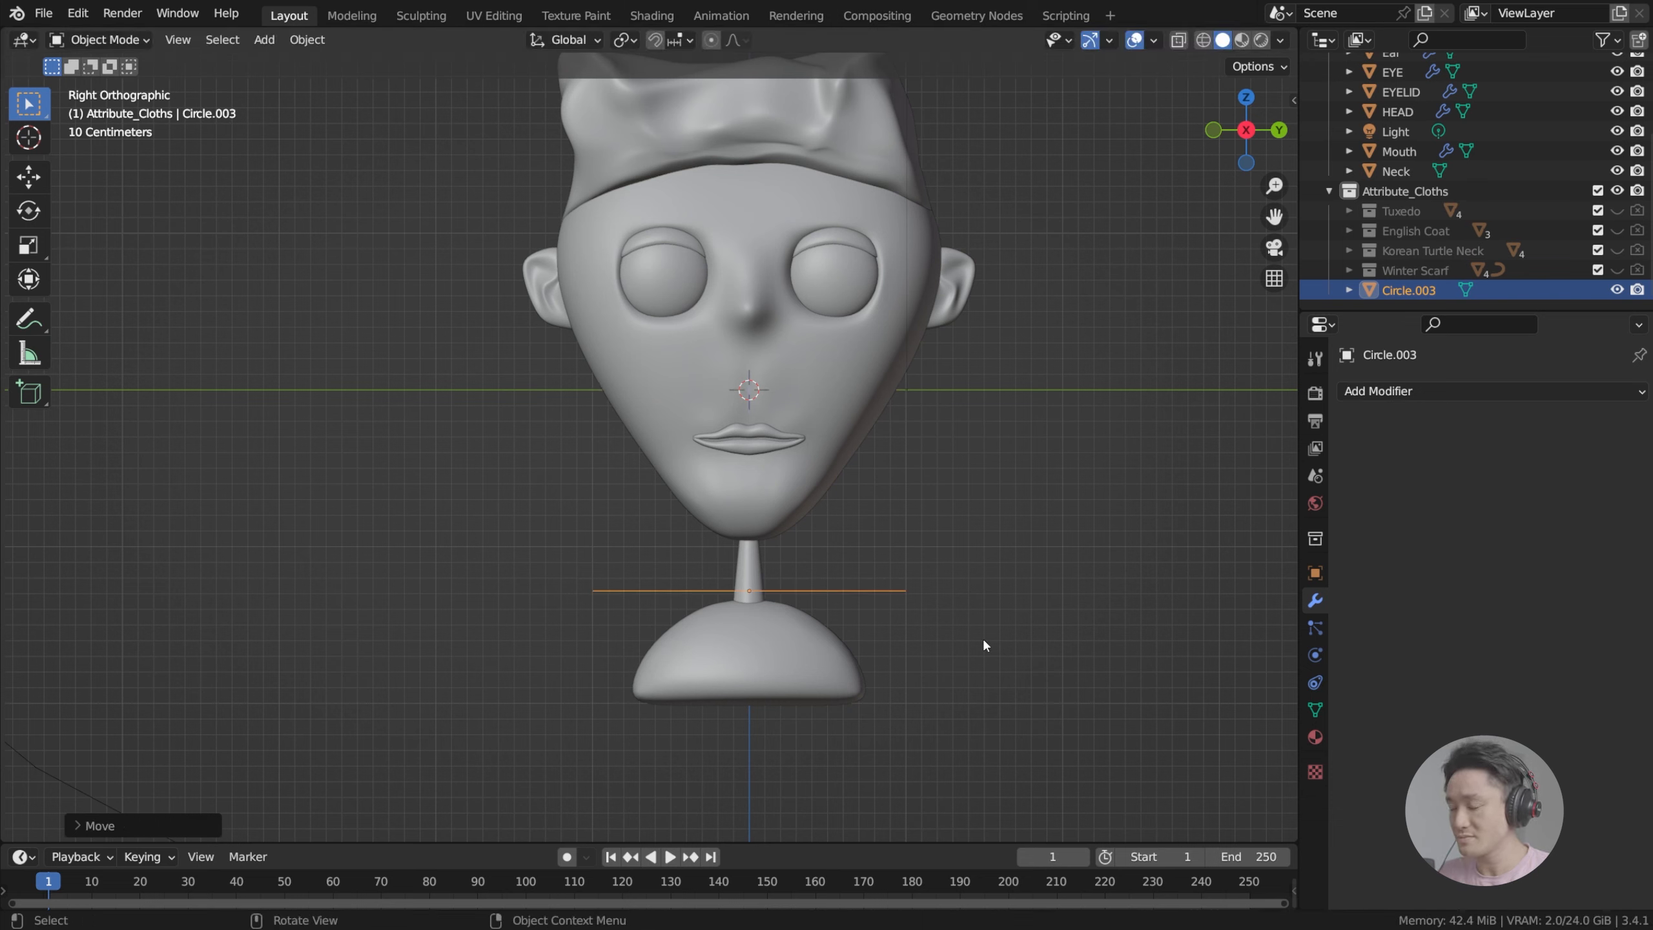
# Step: In the front view, shift the circle along X to centre it on the neck
pyautogui.press('KP_1')
pyautogui.keyDown('shift'); pyautogui.moveTo(731, 640); pyautogui.dragTo(965, 549, button='middle'); pyautogui.keyUp('shift')
pyautogui.scroll(1, 965, 549)
pyautogui.scroll(4, 966, 550)
pyautogui.press('g')
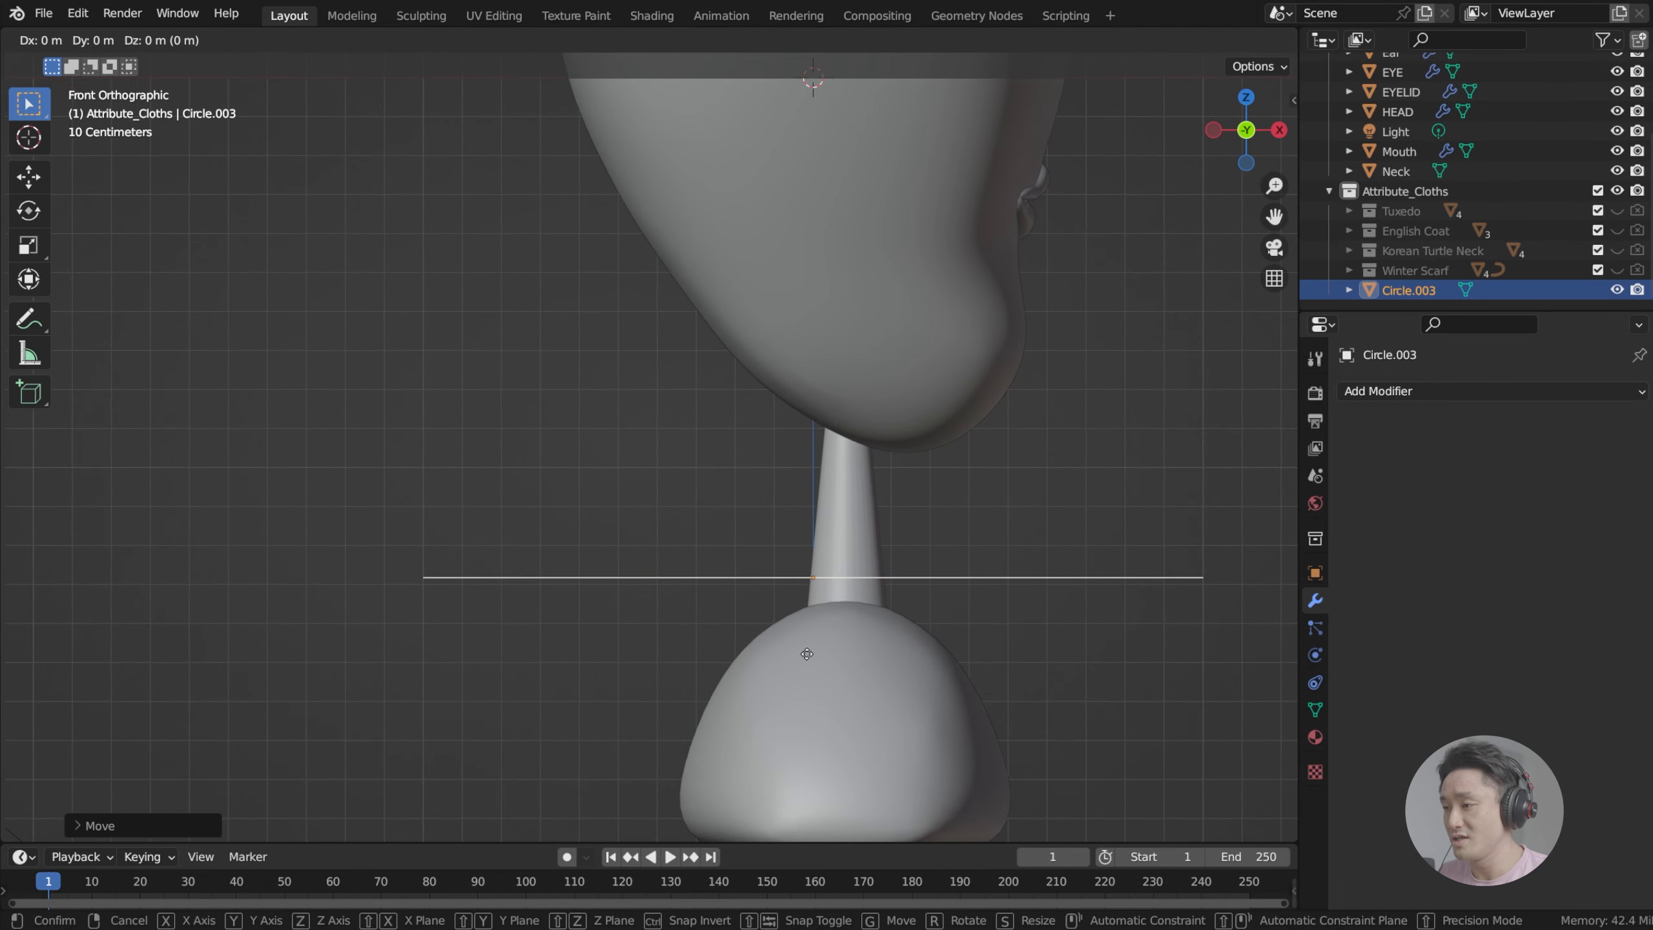
pyautogui.press('x')
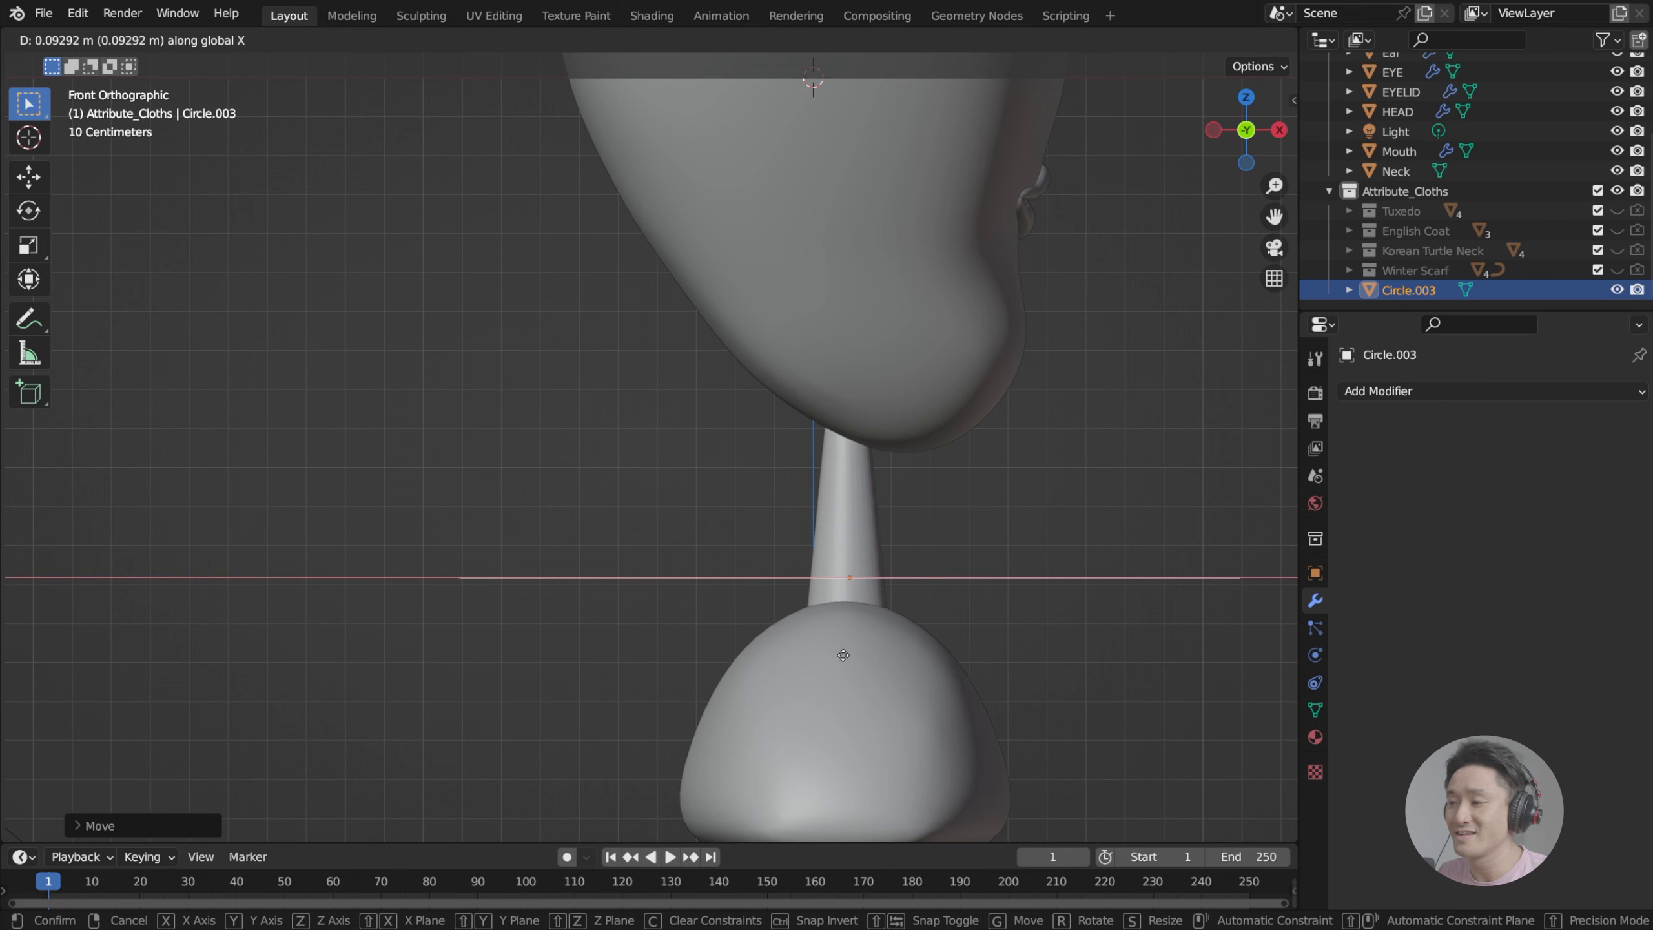
pyautogui.click(839, 655)
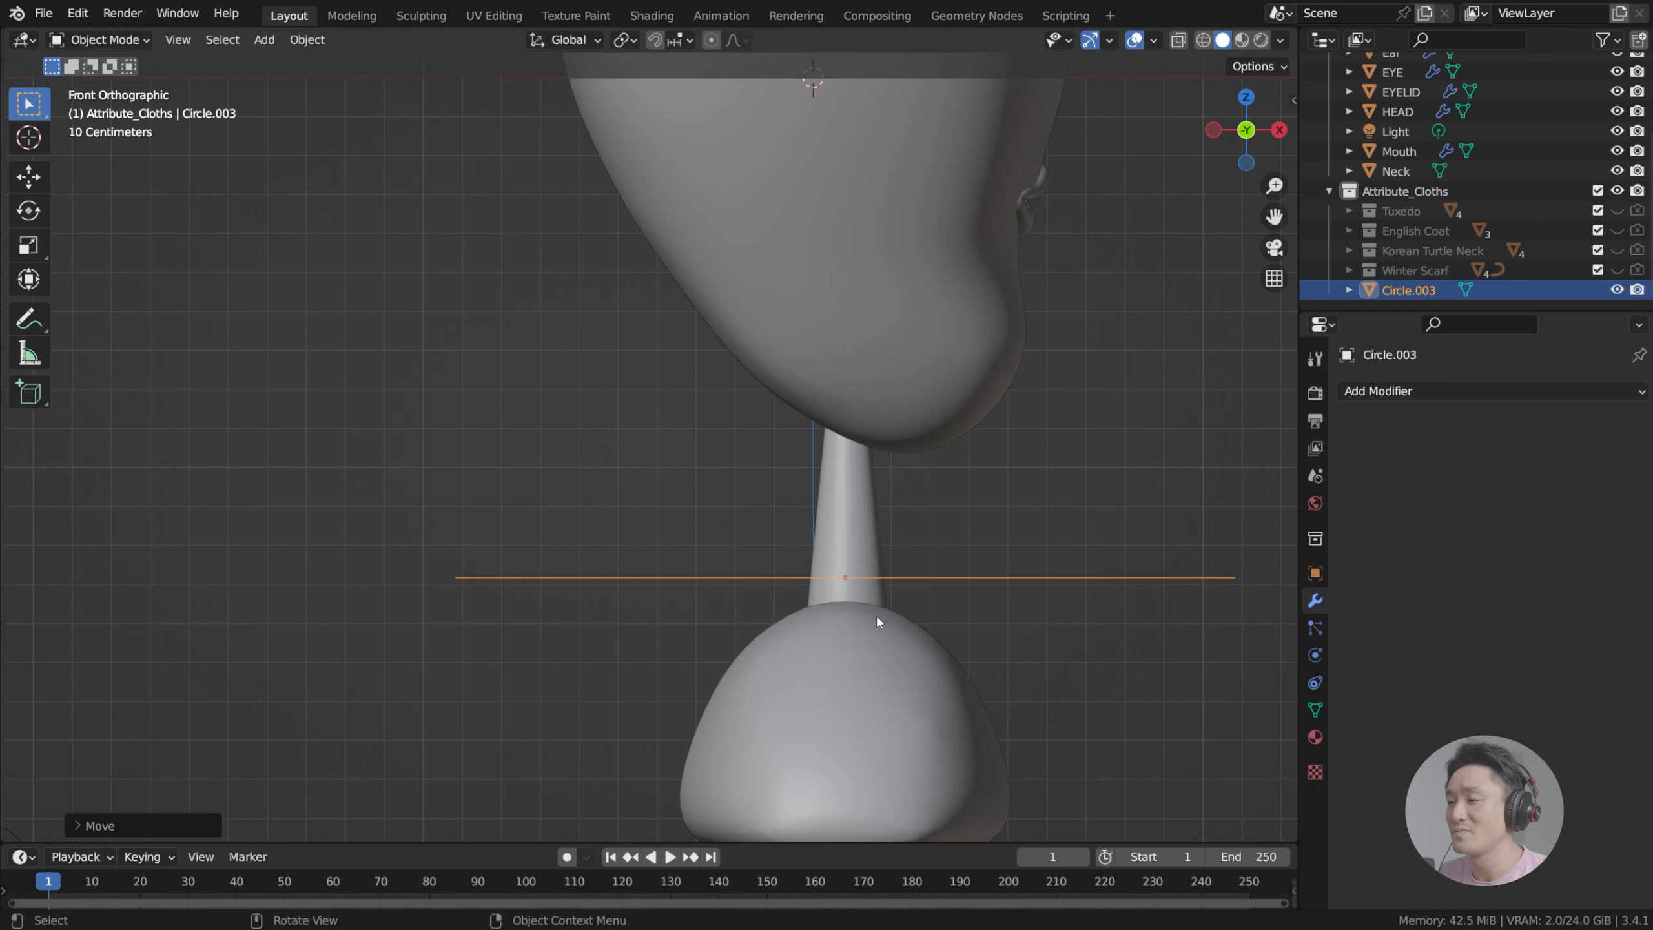
# Step: In Edit Mode, scale the circle's vertices down to a ring slightly wider than the neck
pyautogui.scroll(2, 940, 636)
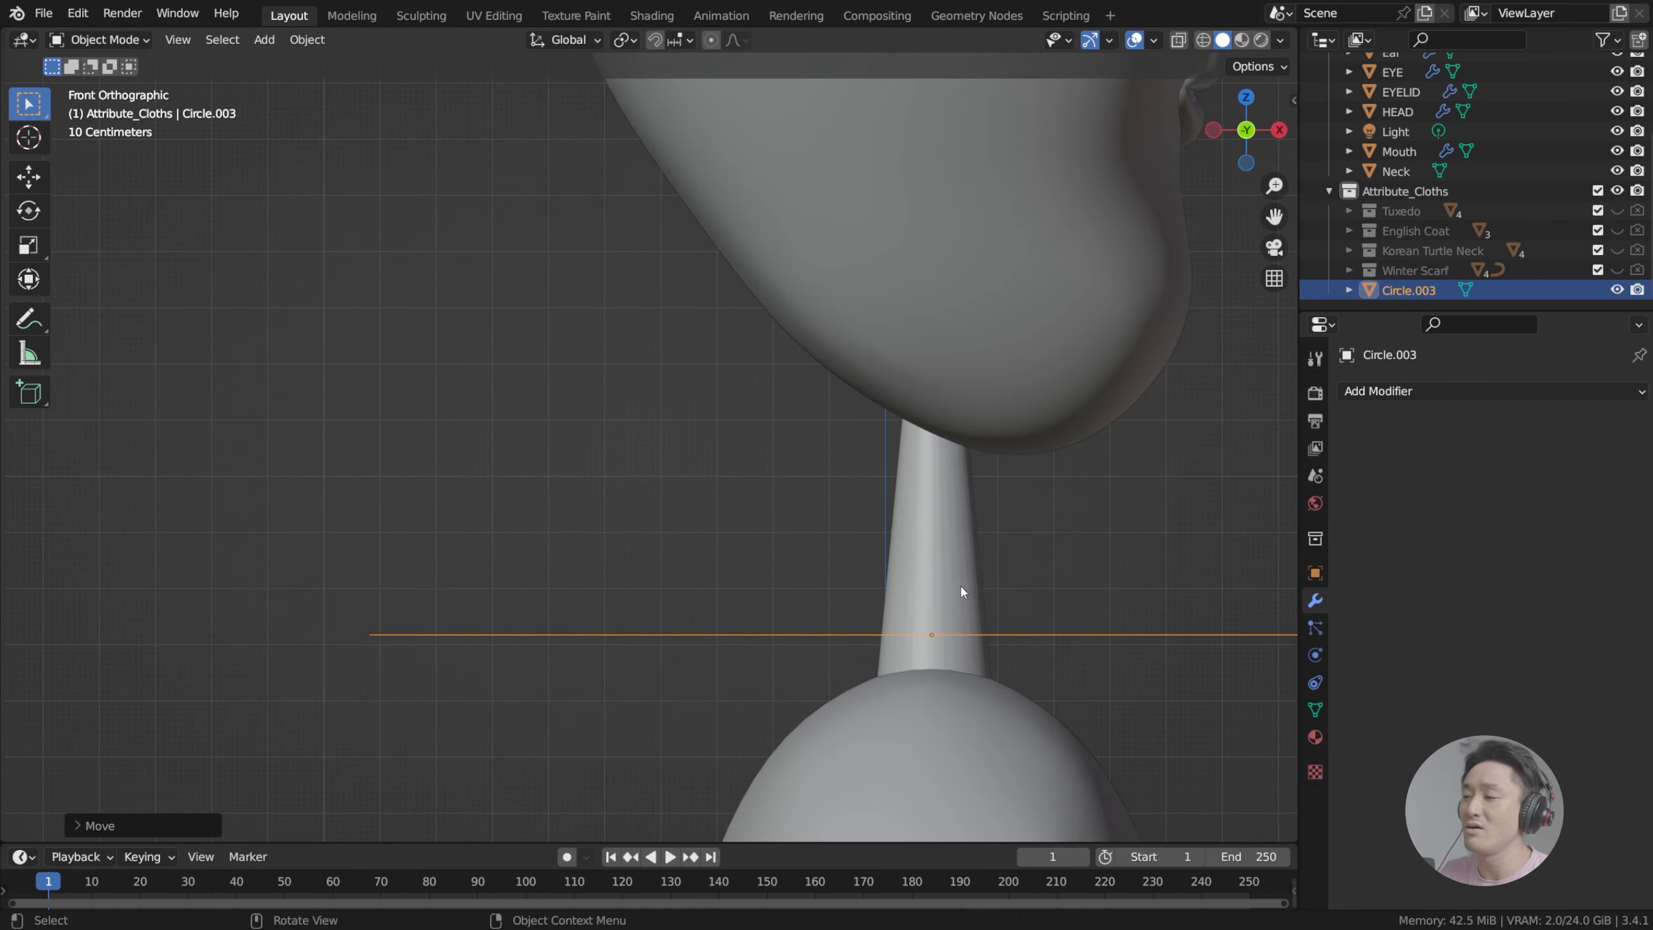
pyautogui.moveTo(962, 591); pyautogui.dragTo(909, 563, button='middle')
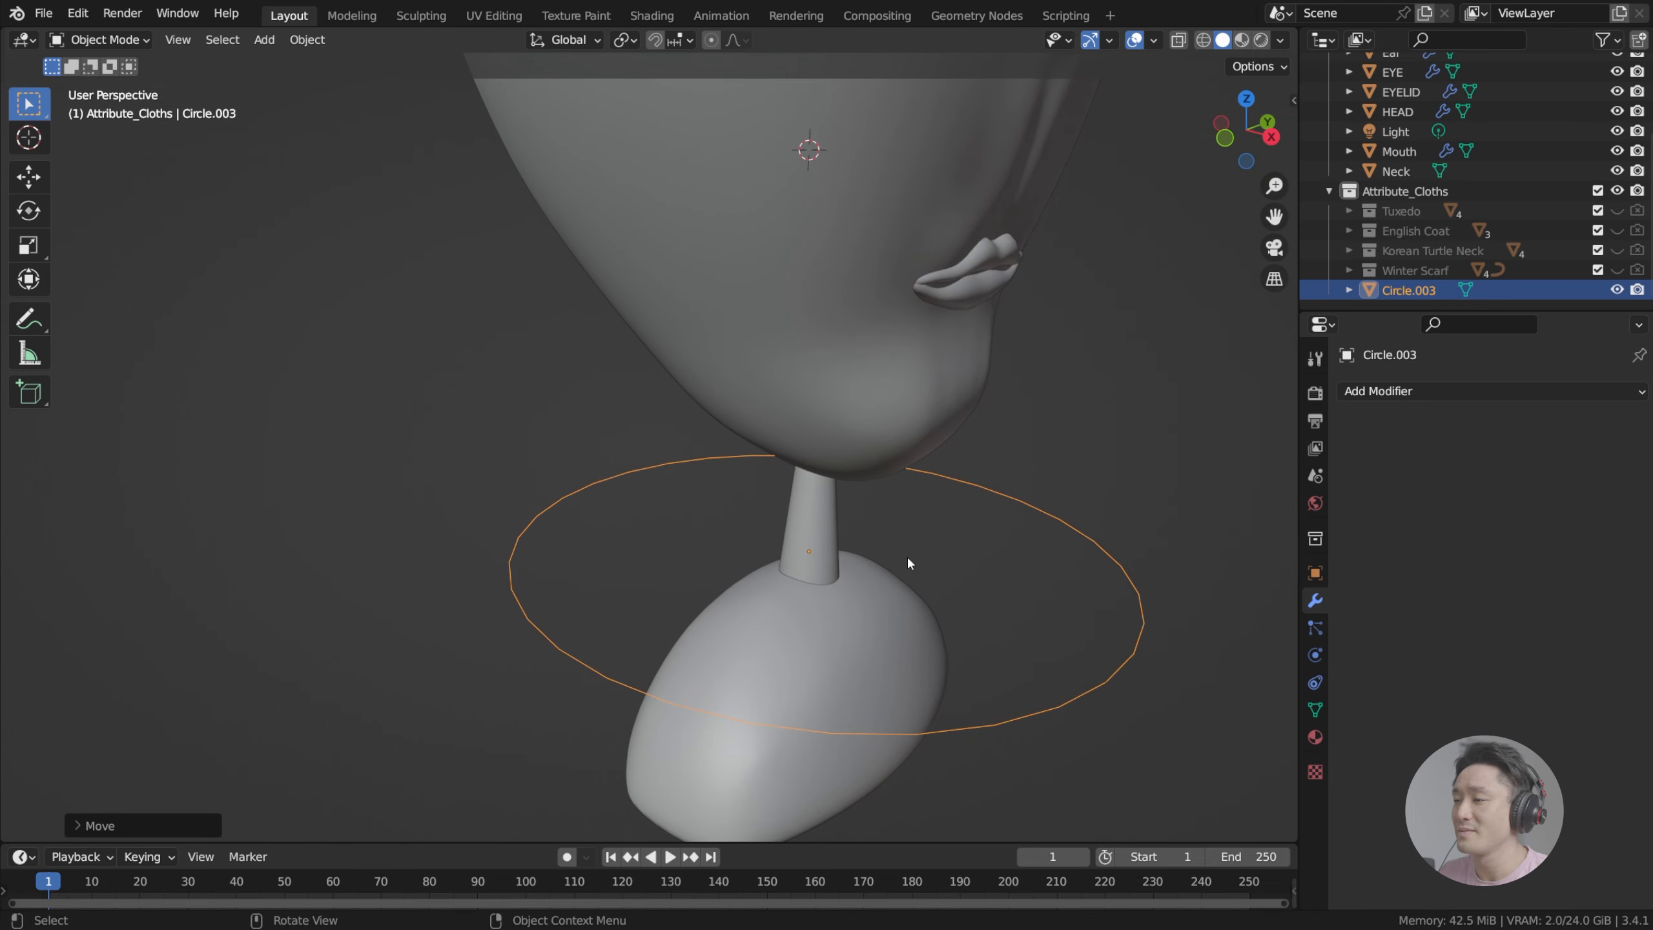
pyautogui.press('Tab')
pyautogui.moveTo(1006, 488); pyautogui.dragTo(1104, 494, button='middle')
pyautogui.press('s')
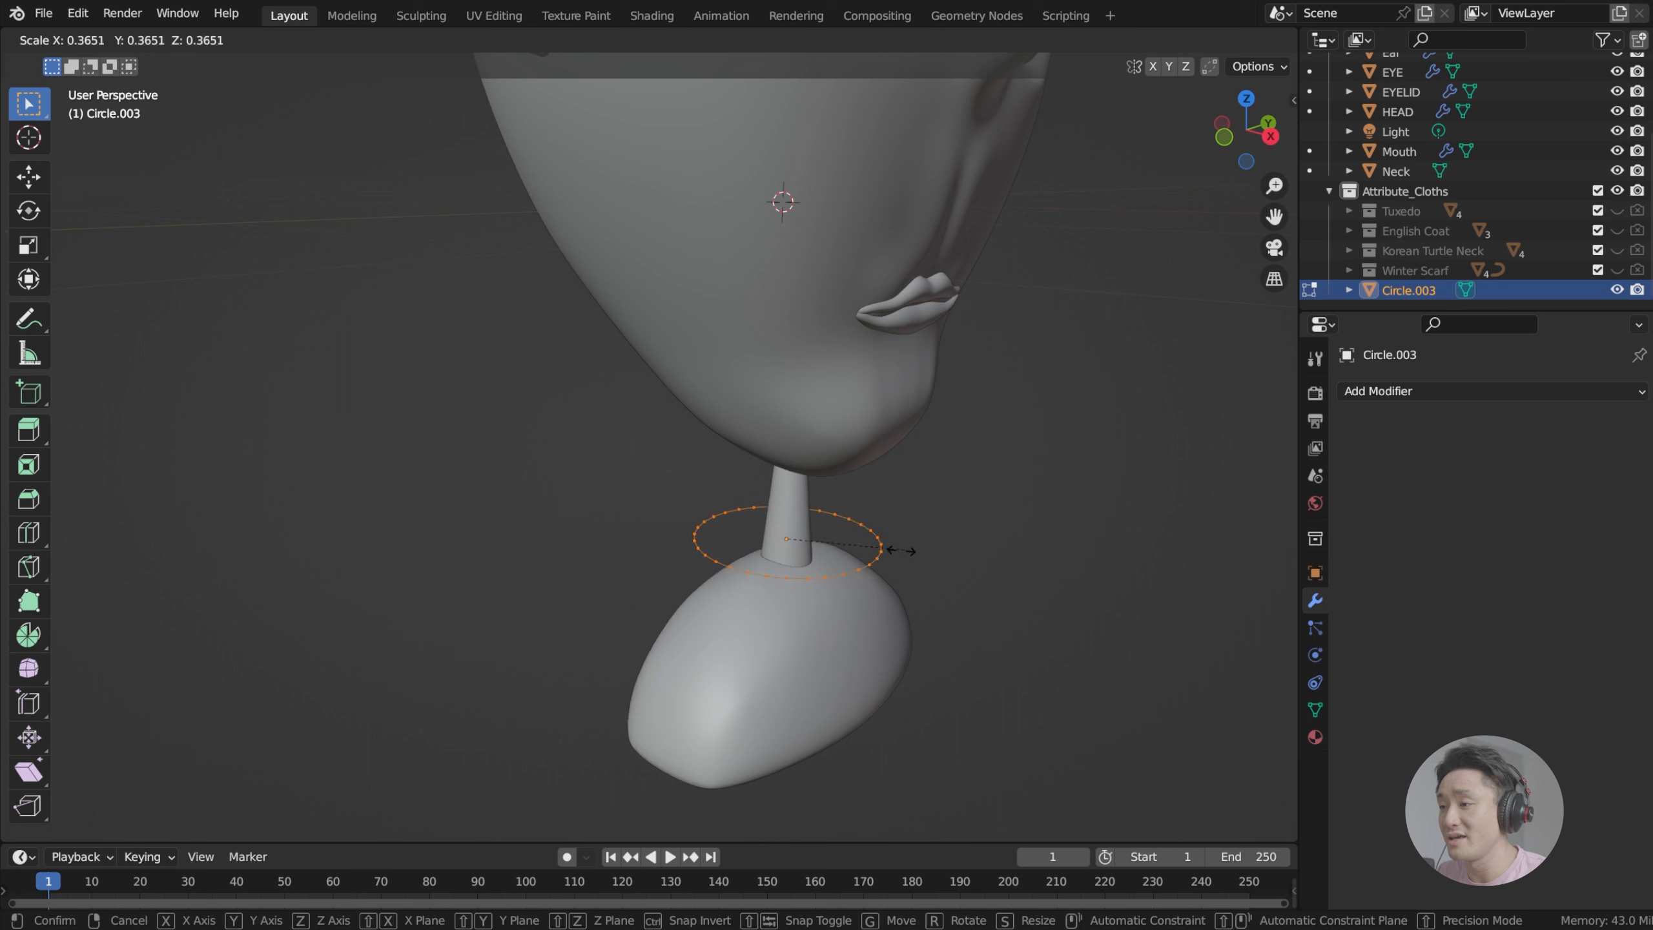
pyautogui.click(854, 552)
pyautogui.scroll(3, 855, 551)
pyautogui.moveTo(857, 549); pyautogui.dragTo(895, 511, button='middle')
pyautogui.press('s')
pyautogui.click(943, 543)
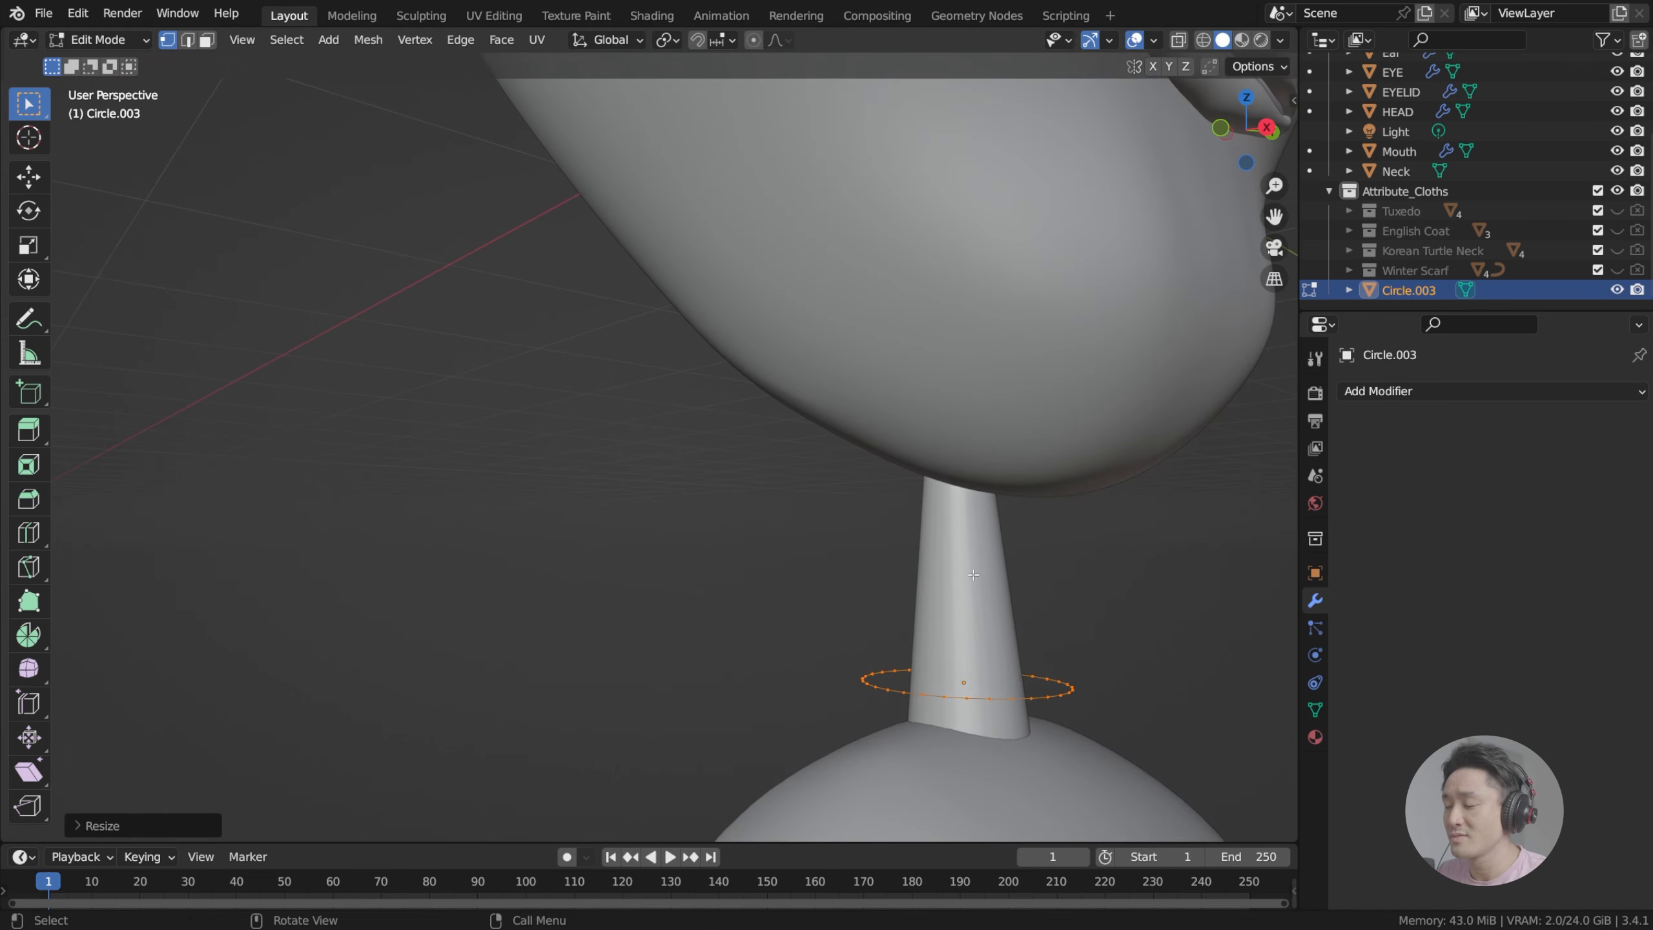
pyautogui.press('s')
pyautogui.click(1025, 597)
pyautogui.moveTo(1026, 599)
pyautogui.mouseDown(button='middle')
pyautogui.moveTo(852, 560)
pyautogui.moveTo(1031, 591)
pyautogui.mouseUp(button='middle')
# Step: Extrude the ring upward along Z by about 0.145 m to form the collar's inner wall
pyautogui.press('KP_1')
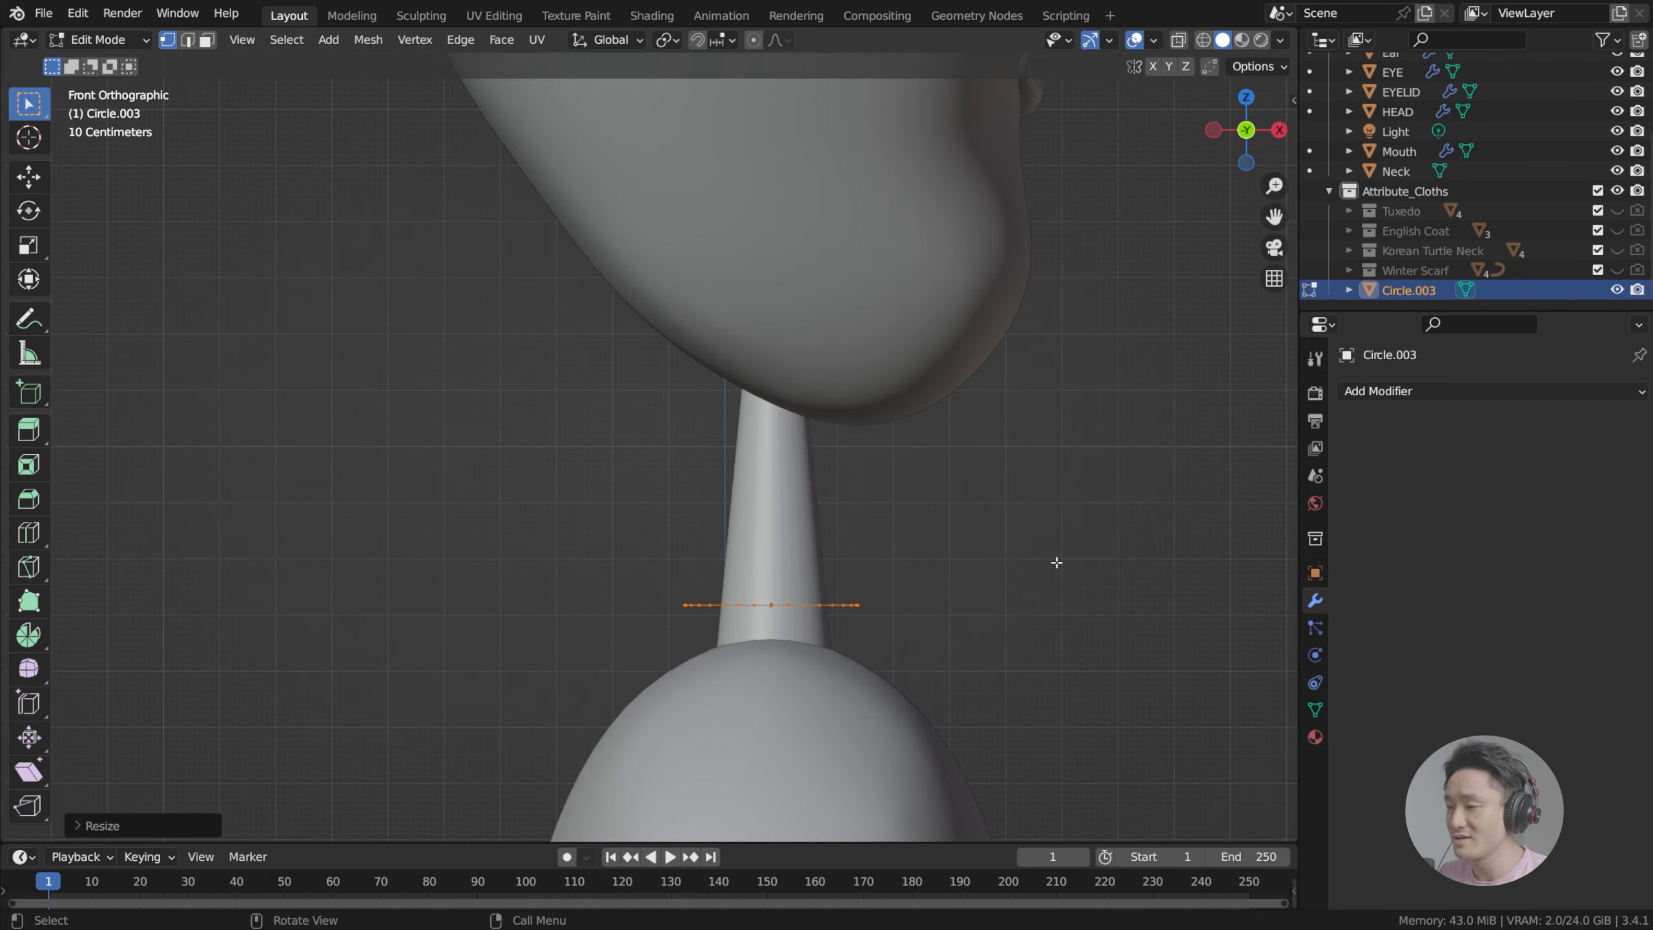
pyautogui.scroll(2, 872, 569)
pyautogui.keyDown('shift'); pyautogui.moveTo(933, 584); pyautogui.dragTo(930, 517, button='middle'); pyautogui.keyUp('shift')
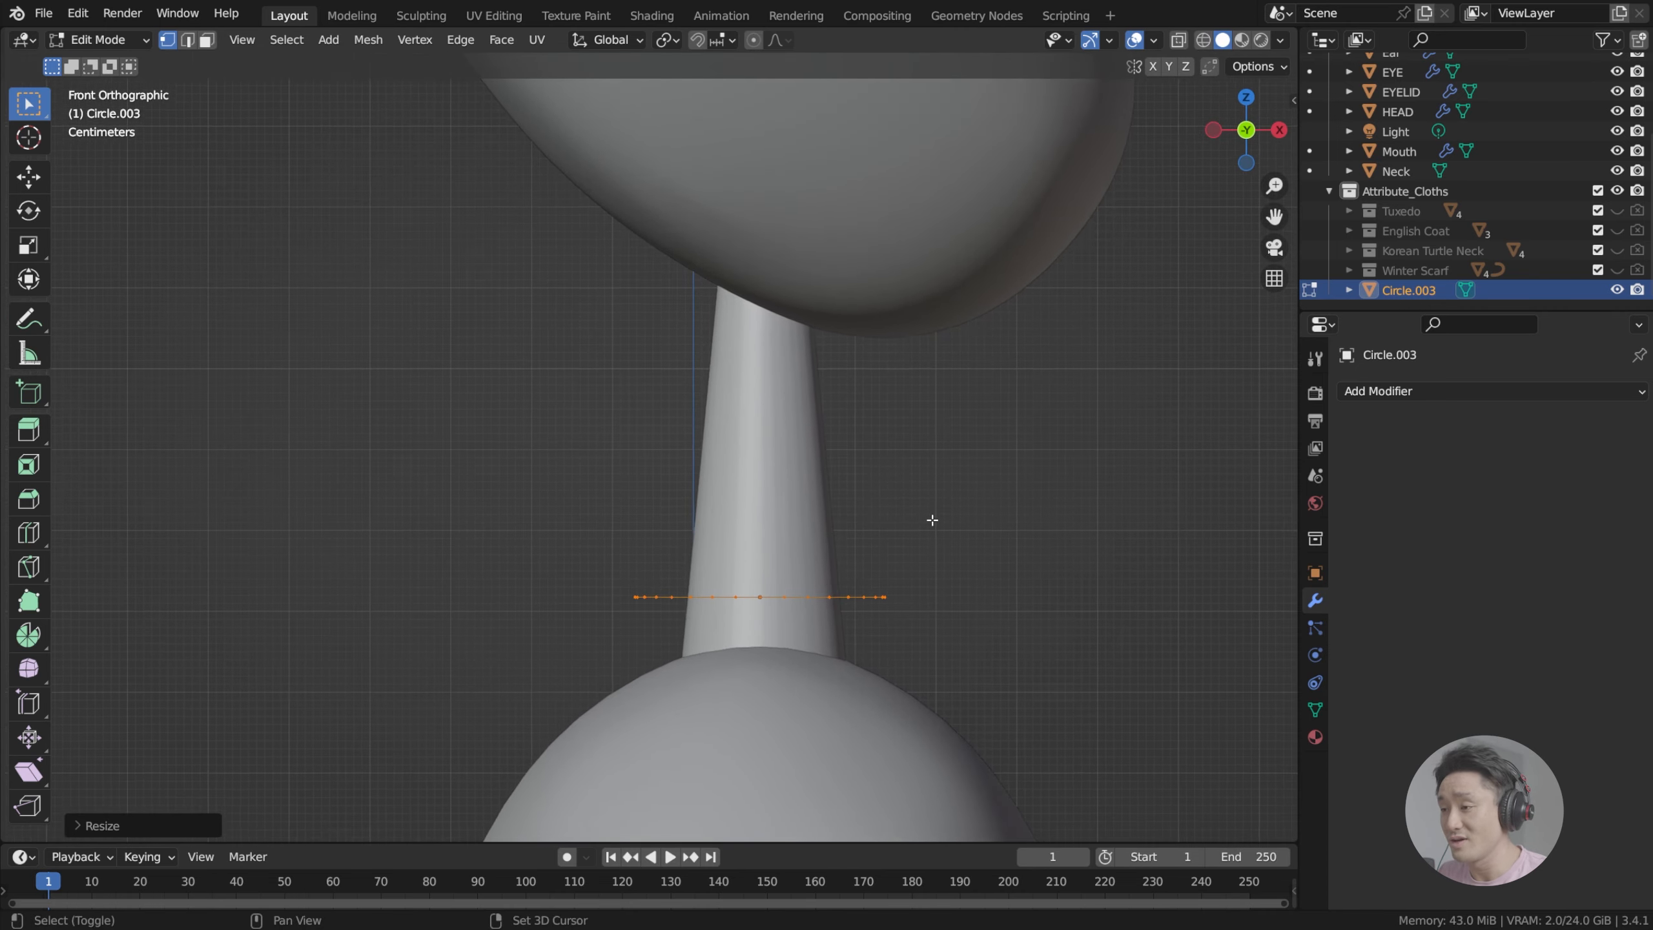
pyautogui.press('g')
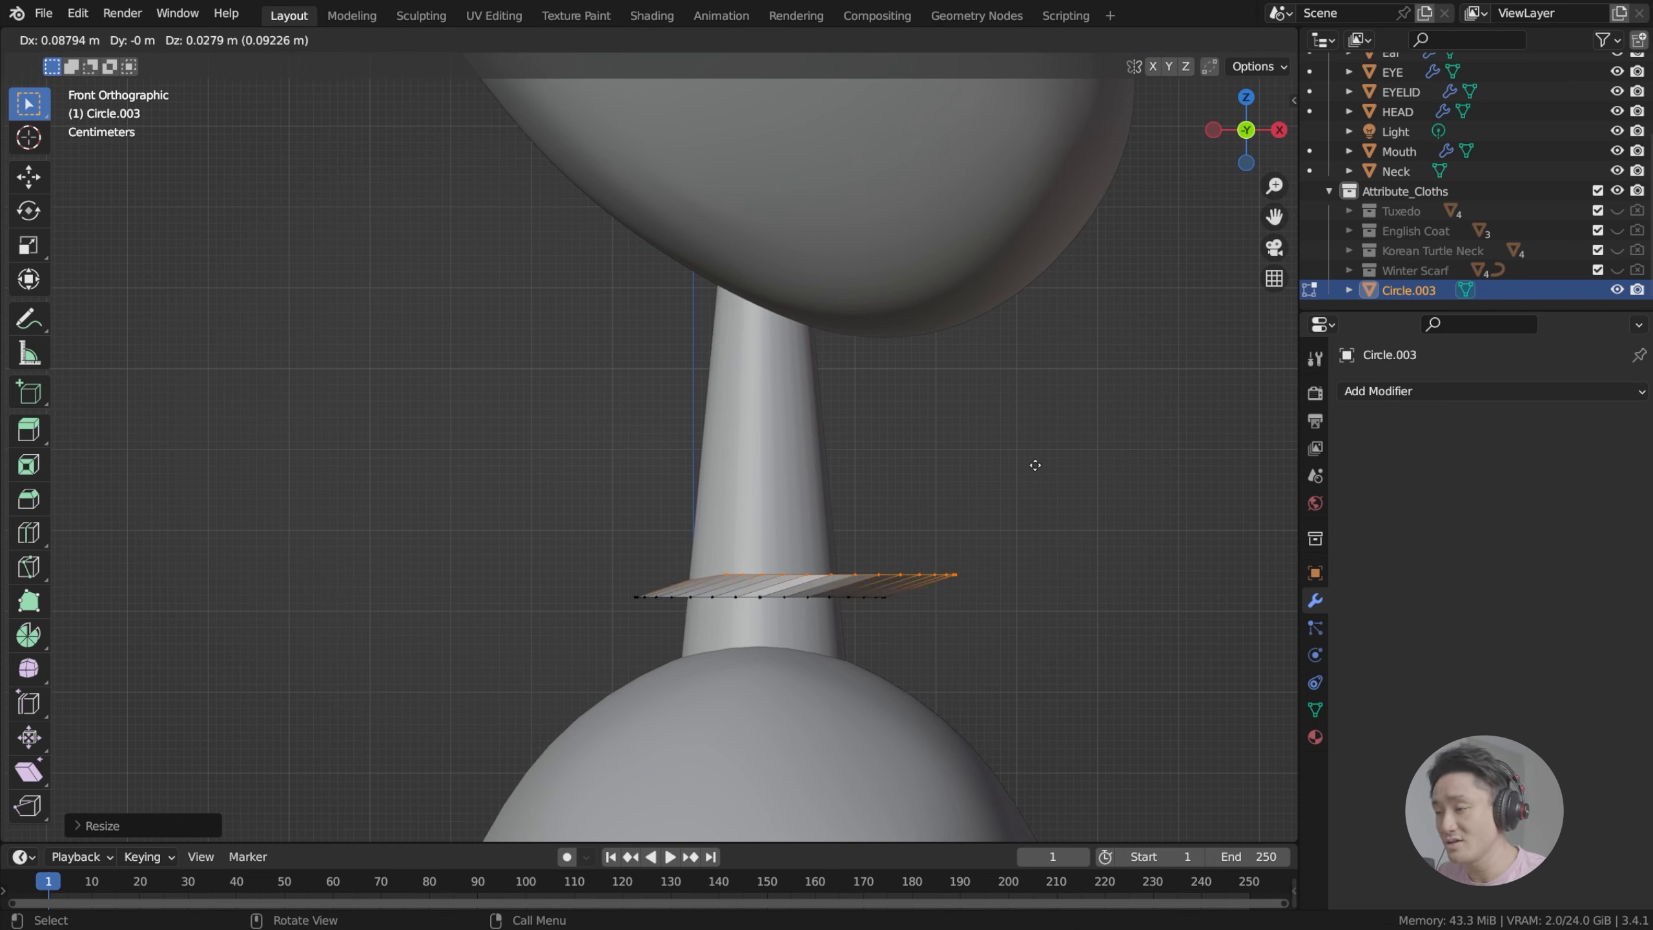
pyautogui.press('z')
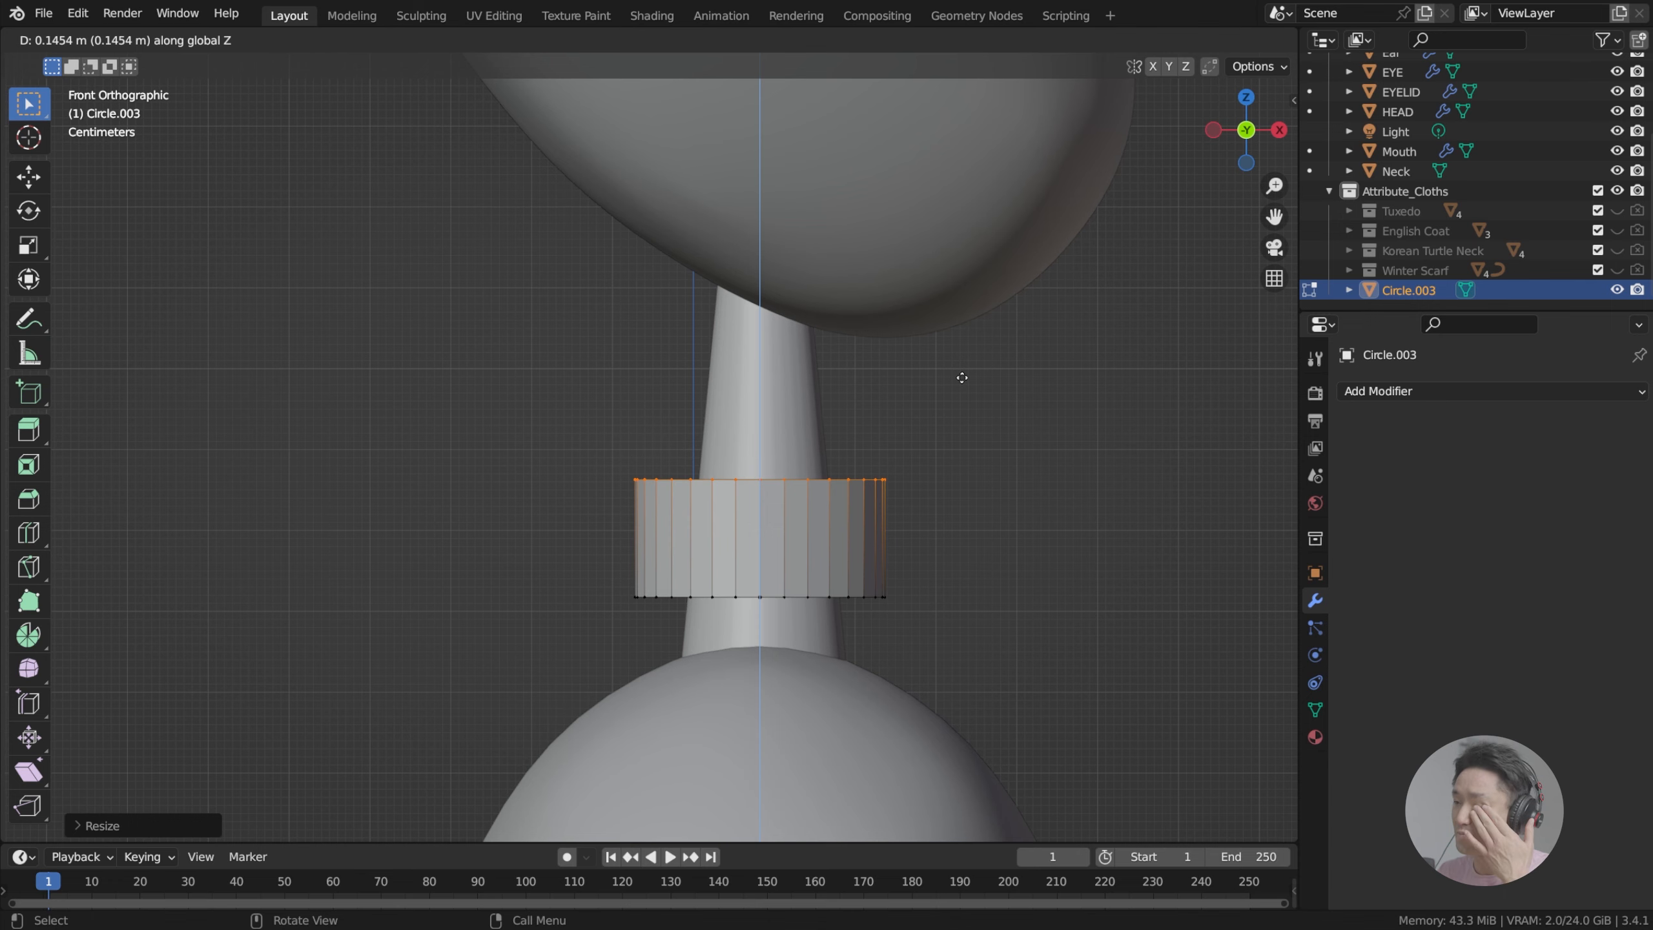
pyautogui.click(962, 377)
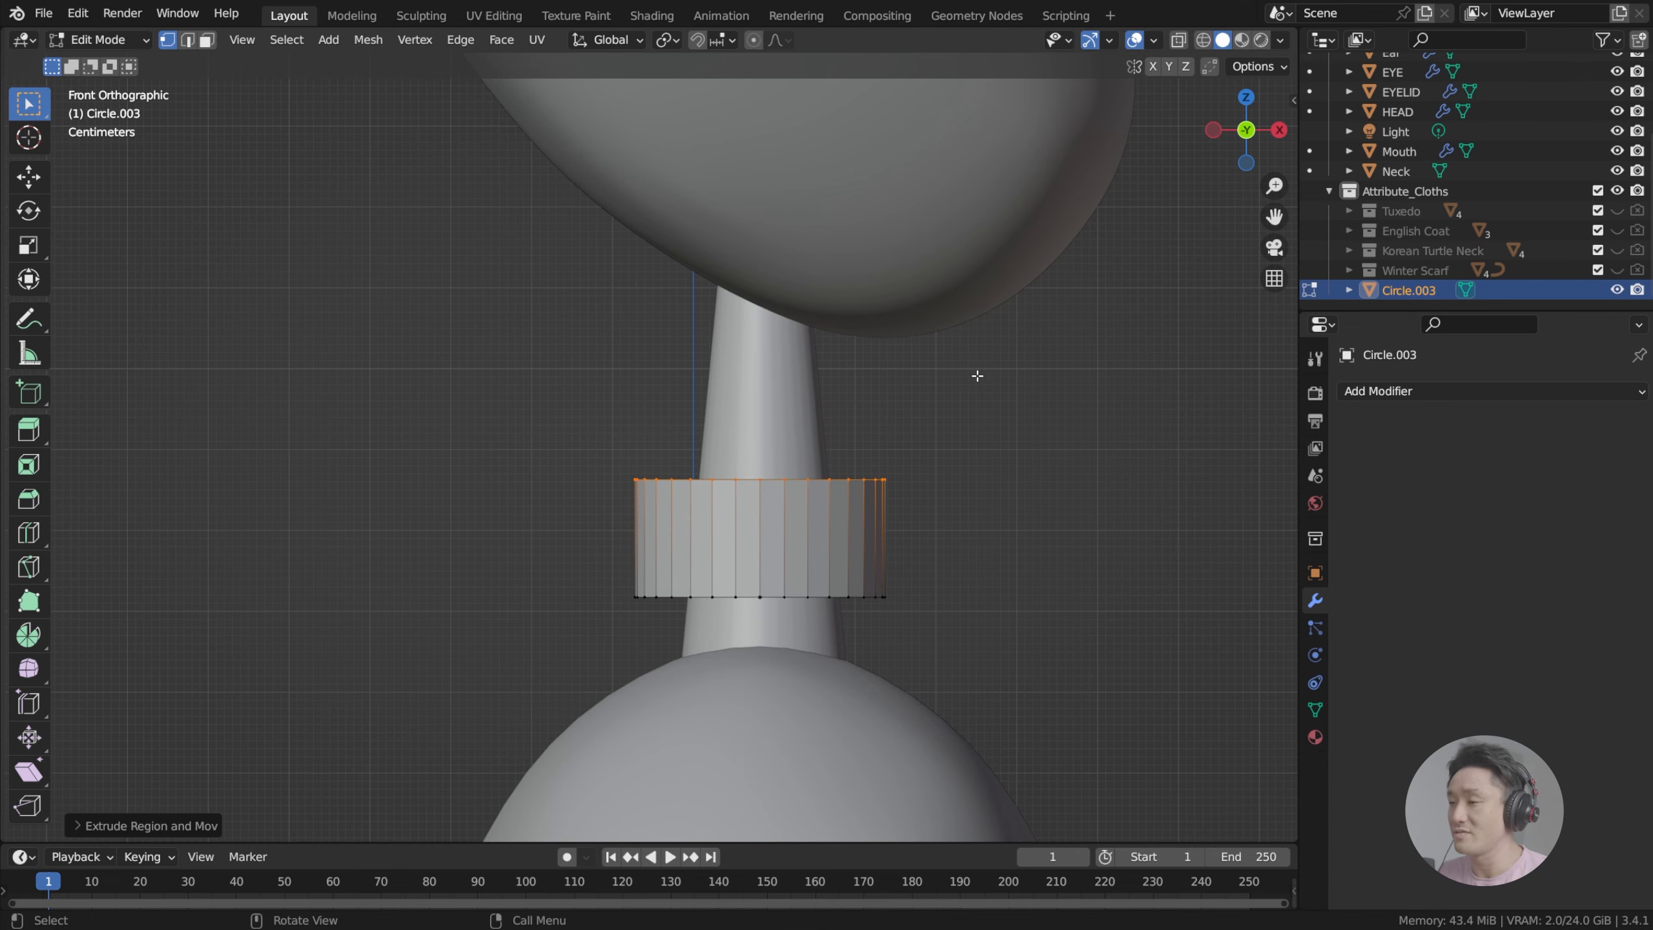
# Step: Extrude the collar's top edge loop and scale it slightly outward into a narrow flat rim
pyautogui.moveTo(976, 375); pyautogui.dragTo(849, 407, button='middle')
pyautogui.moveTo(987, 444); pyautogui.dragTo(884, 446, button='middle')
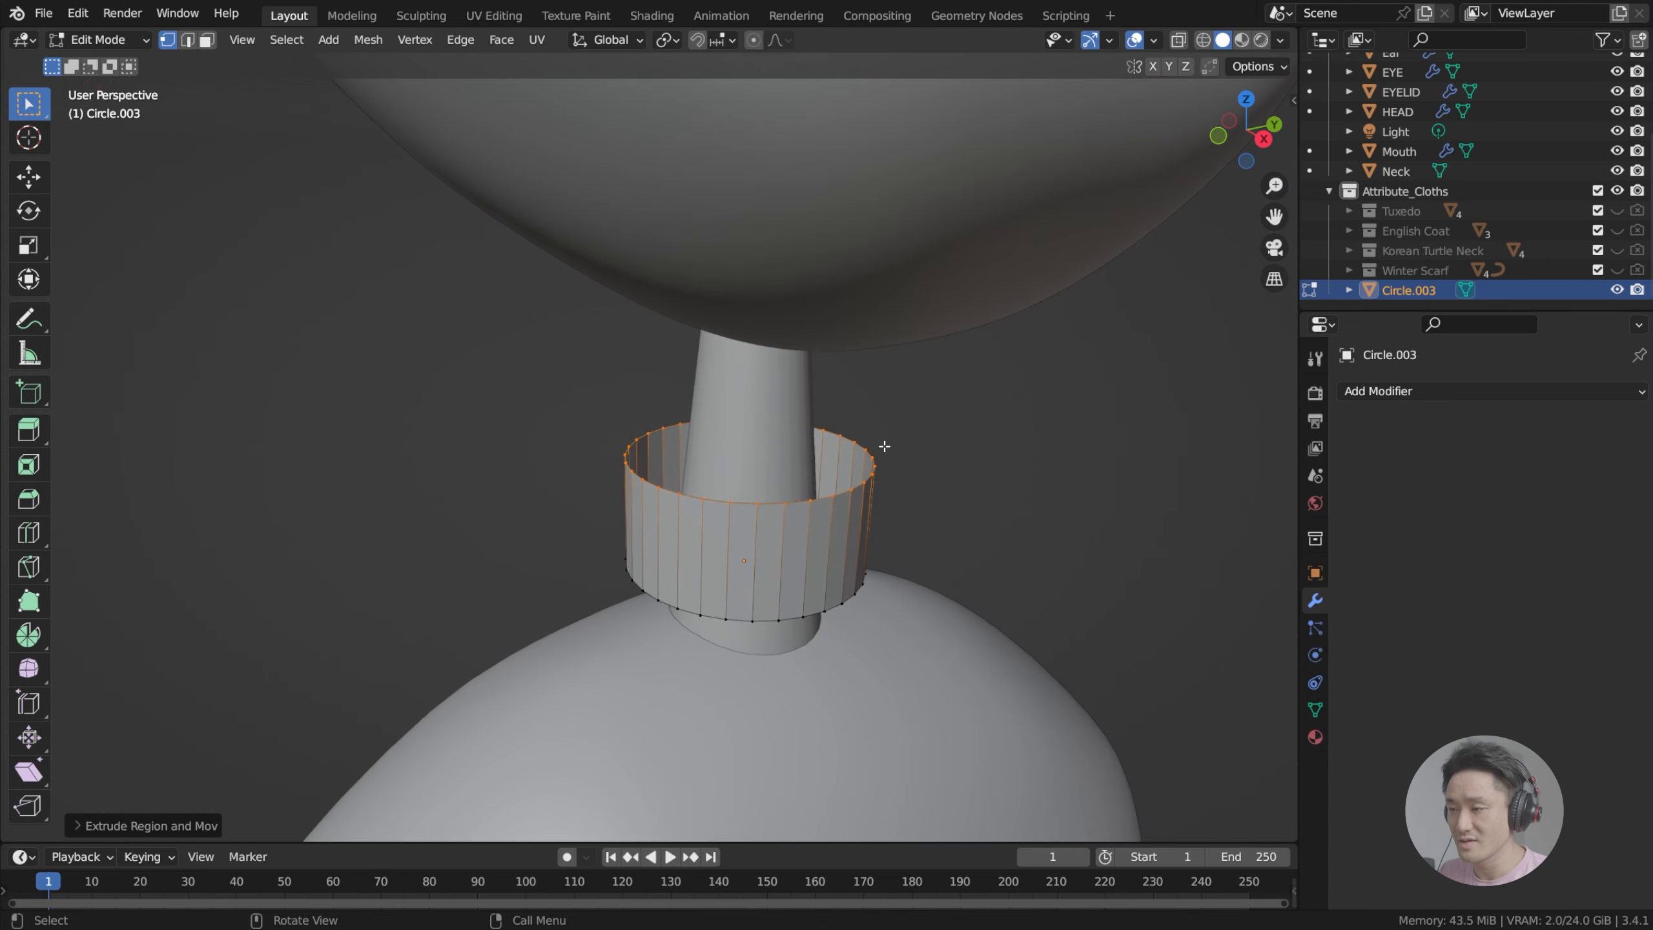
pyautogui.moveTo(1007, 455); pyautogui.dragTo(948, 452, button='middle')
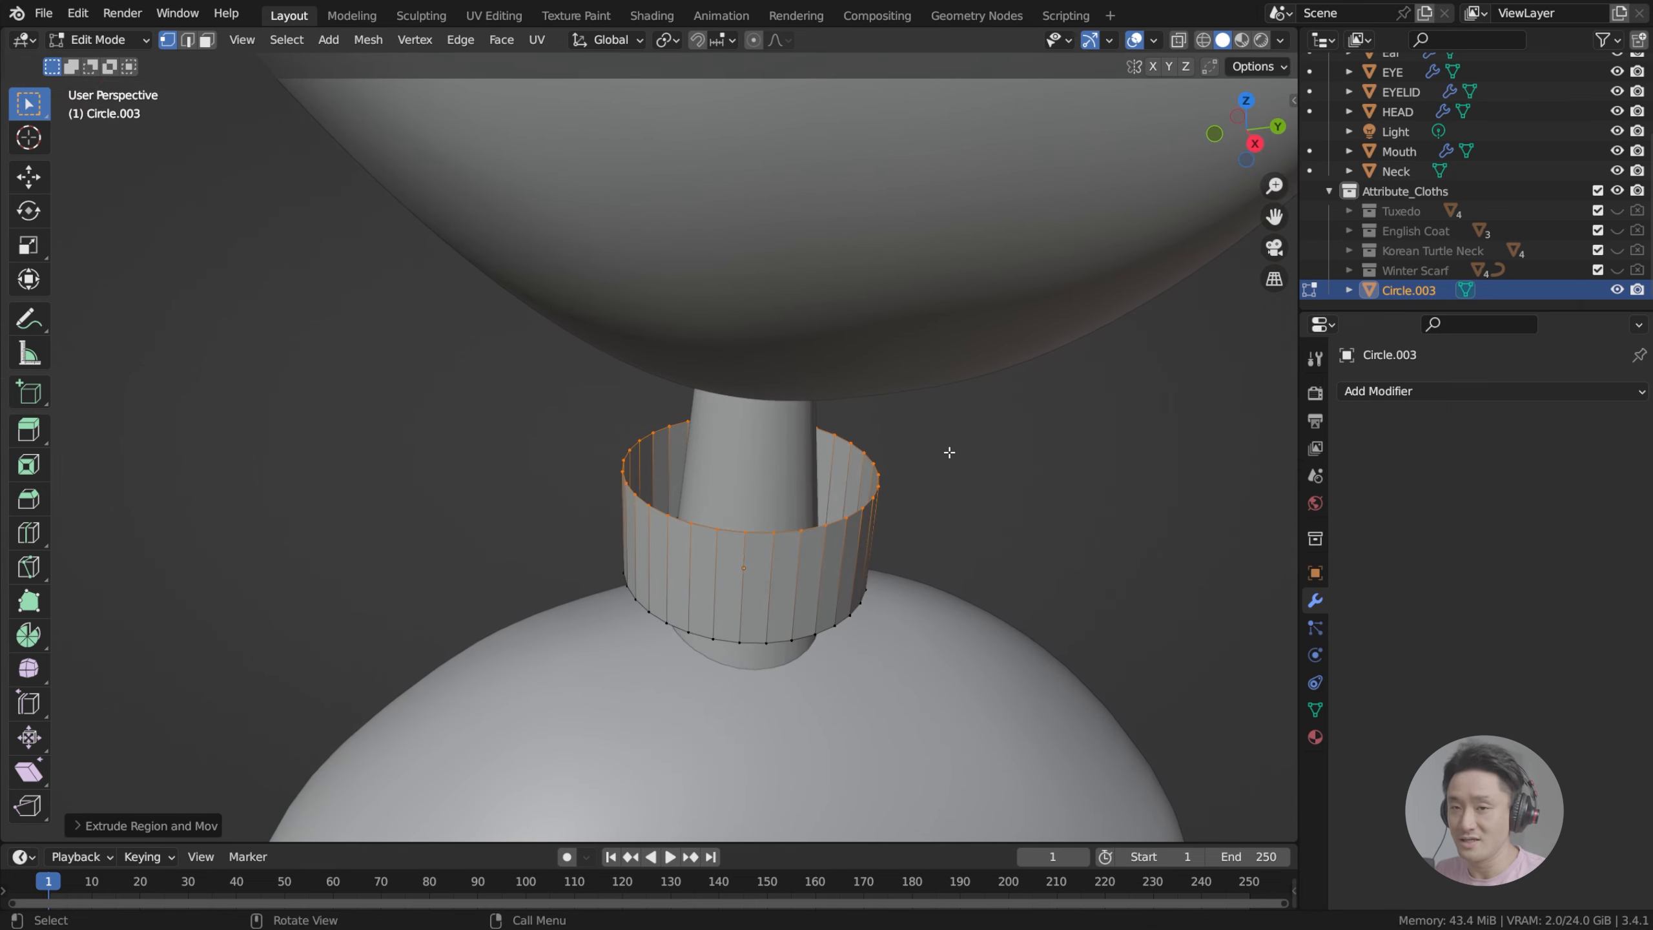
pyautogui.press('e')
pyautogui.rightClick(949, 453)
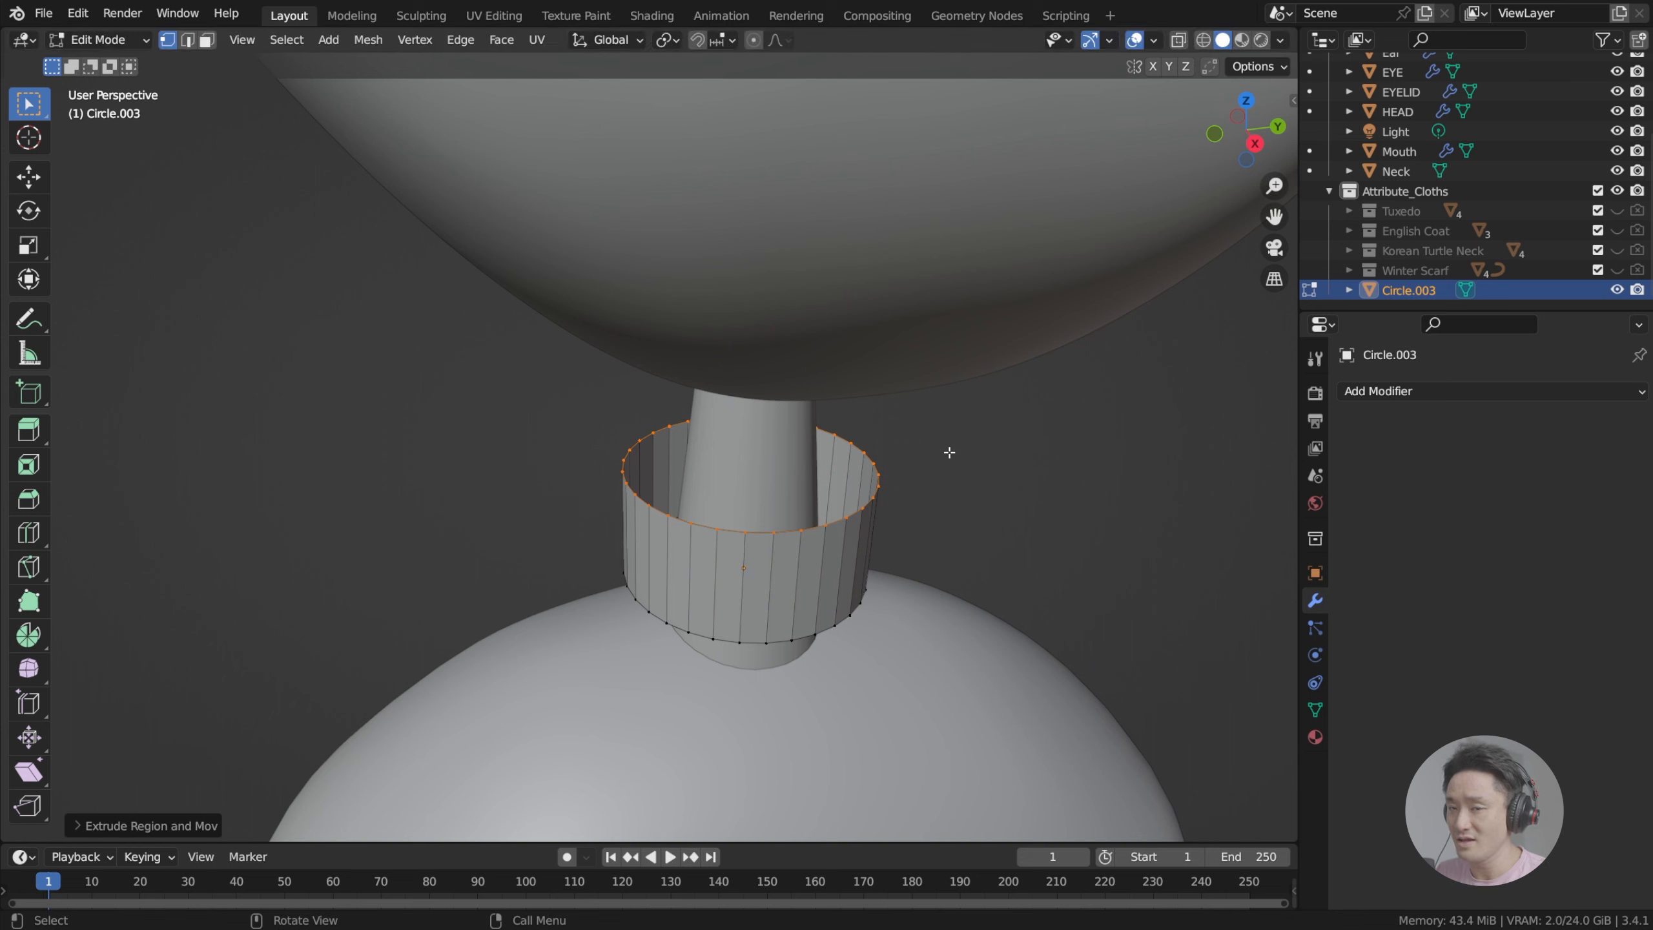
pyautogui.press('s')
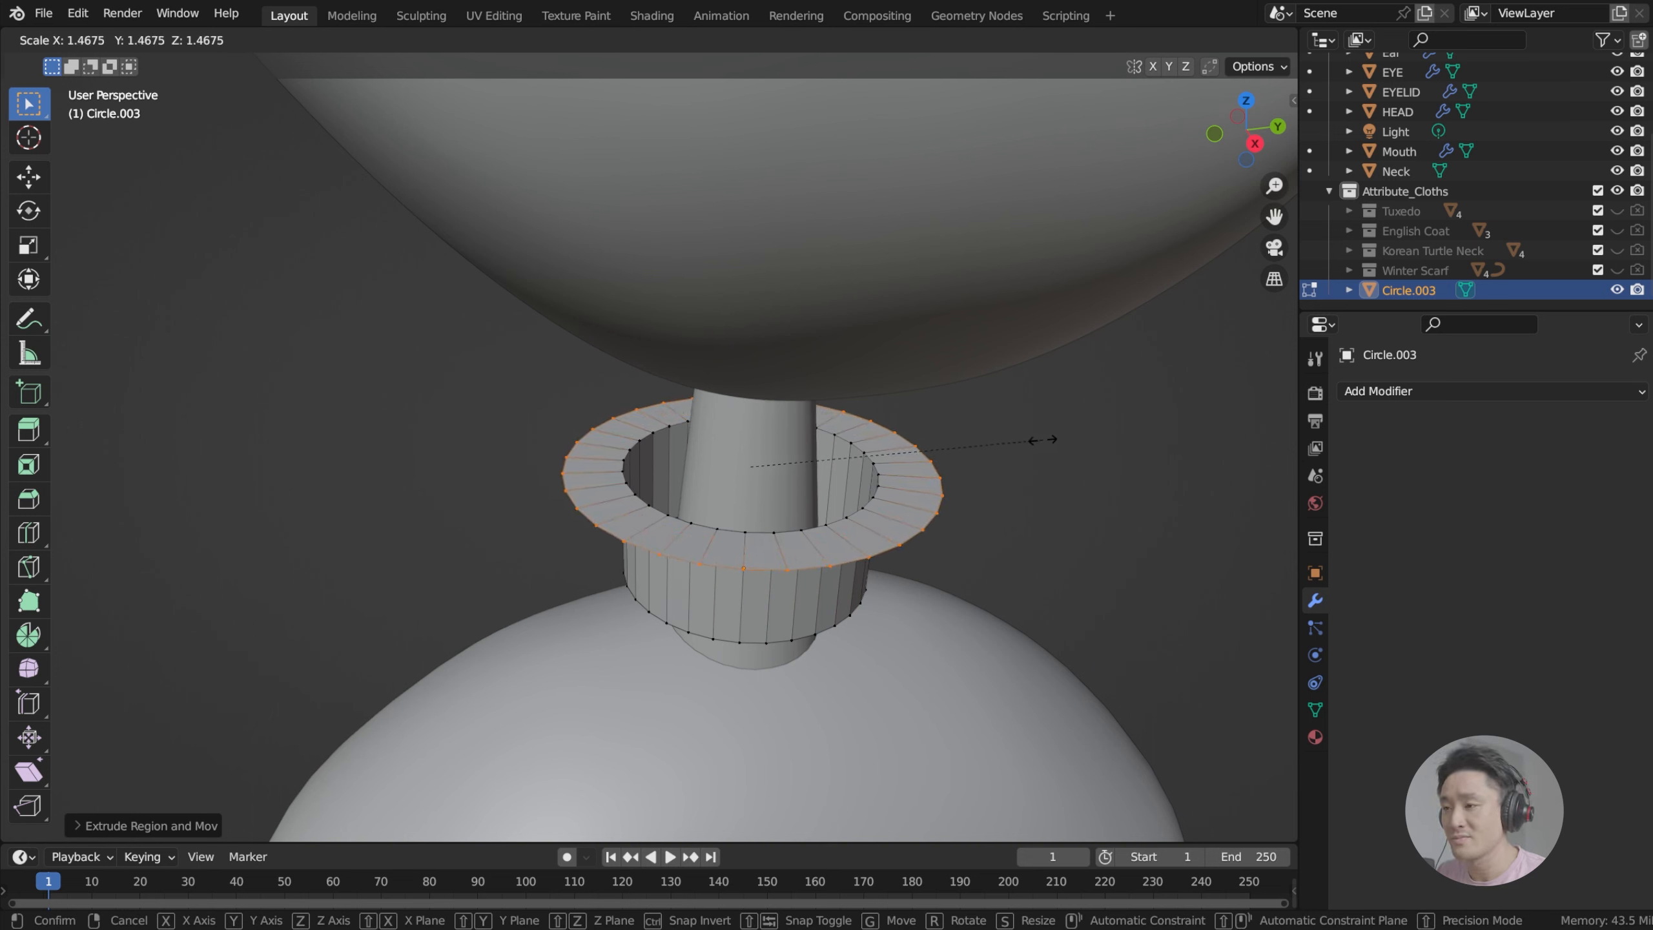
pyautogui.click(978, 449)
# Step: Extrude the rim's outer edge loop down along Z by about 0.08 m to form the folded outer wall
pyautogui.moveTo(977, 451)
pyautogui.mouseDown(button='middle')
pyautogui.moveTo(936, 436)
pyautogui.moveTo(975, 423)
pyautogui.mouseUp(button='middle')
pyautogui.press('g')
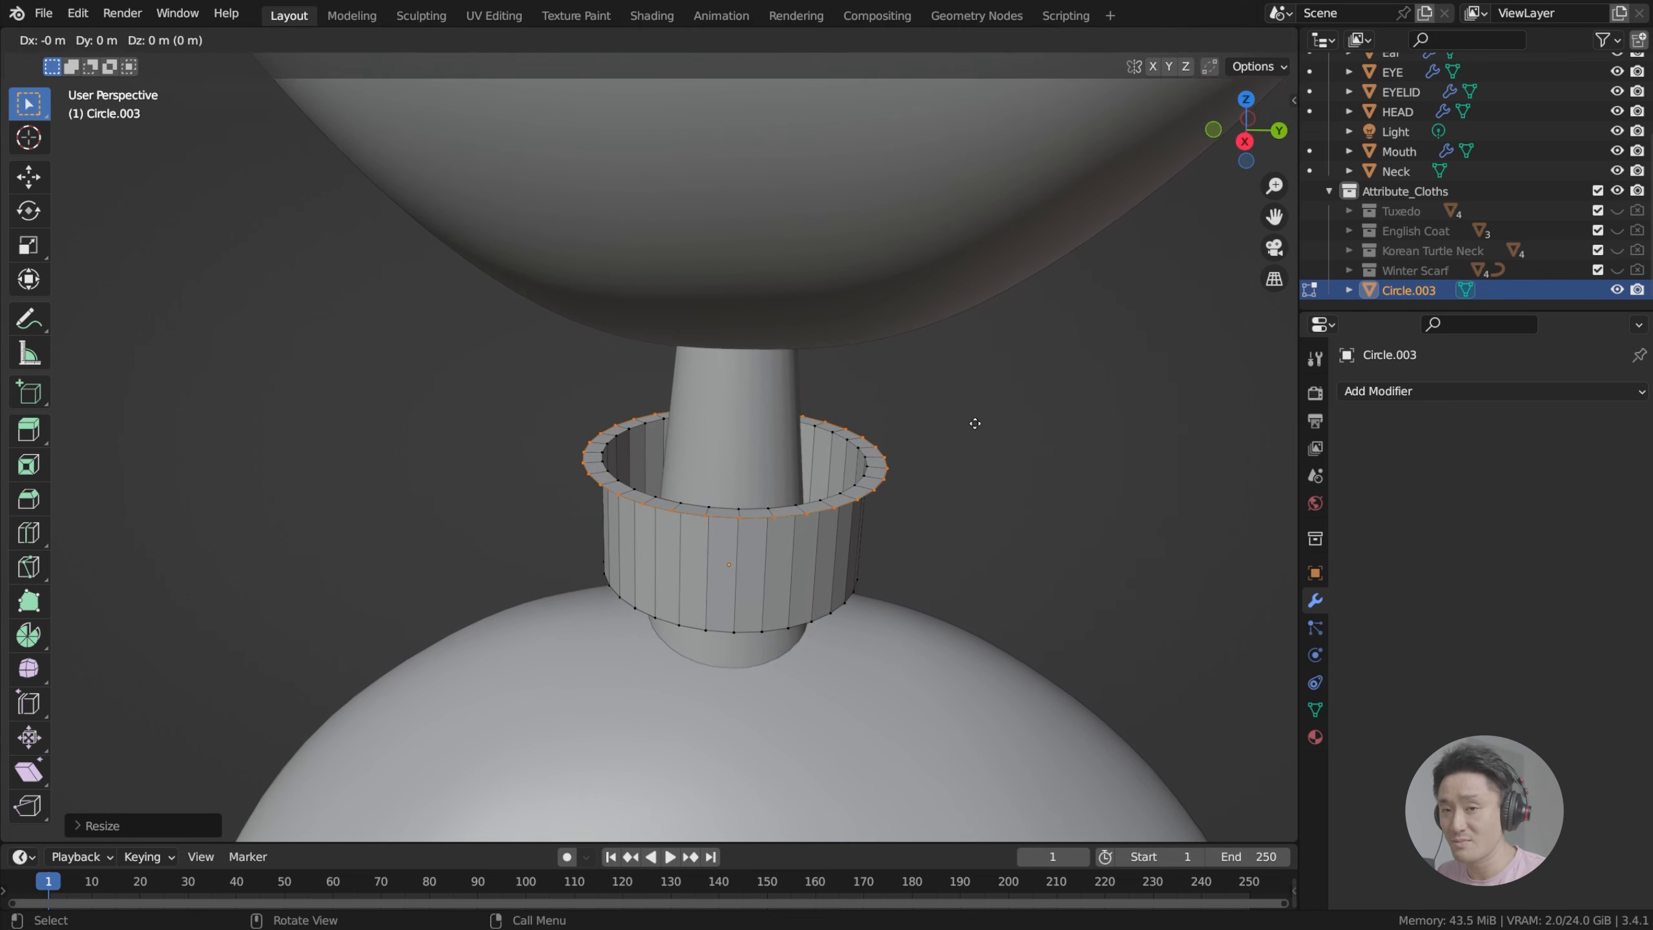
pyautogui.press('z')
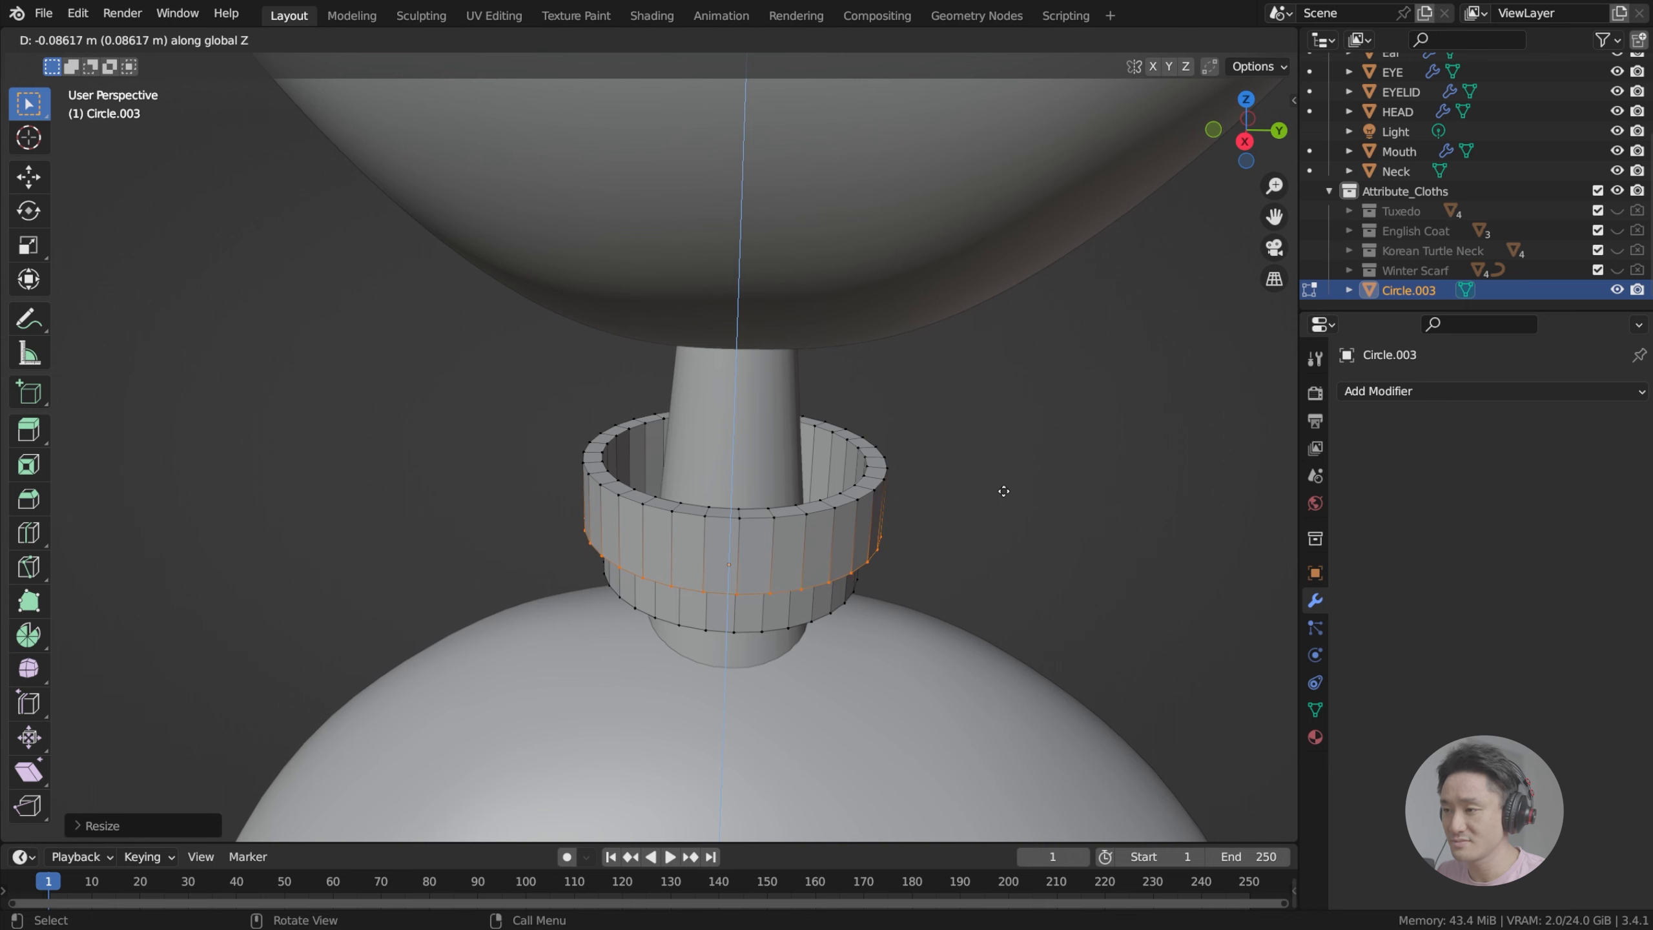
pyautogui.click(1003, 485)
# Step: Scale the outer wall's bottom edge loop outward by about 1.19 to flare the folded collar
pyautogui.moveTo(1009, 466); pyautogui.dragTo(988, 480, button='middle')
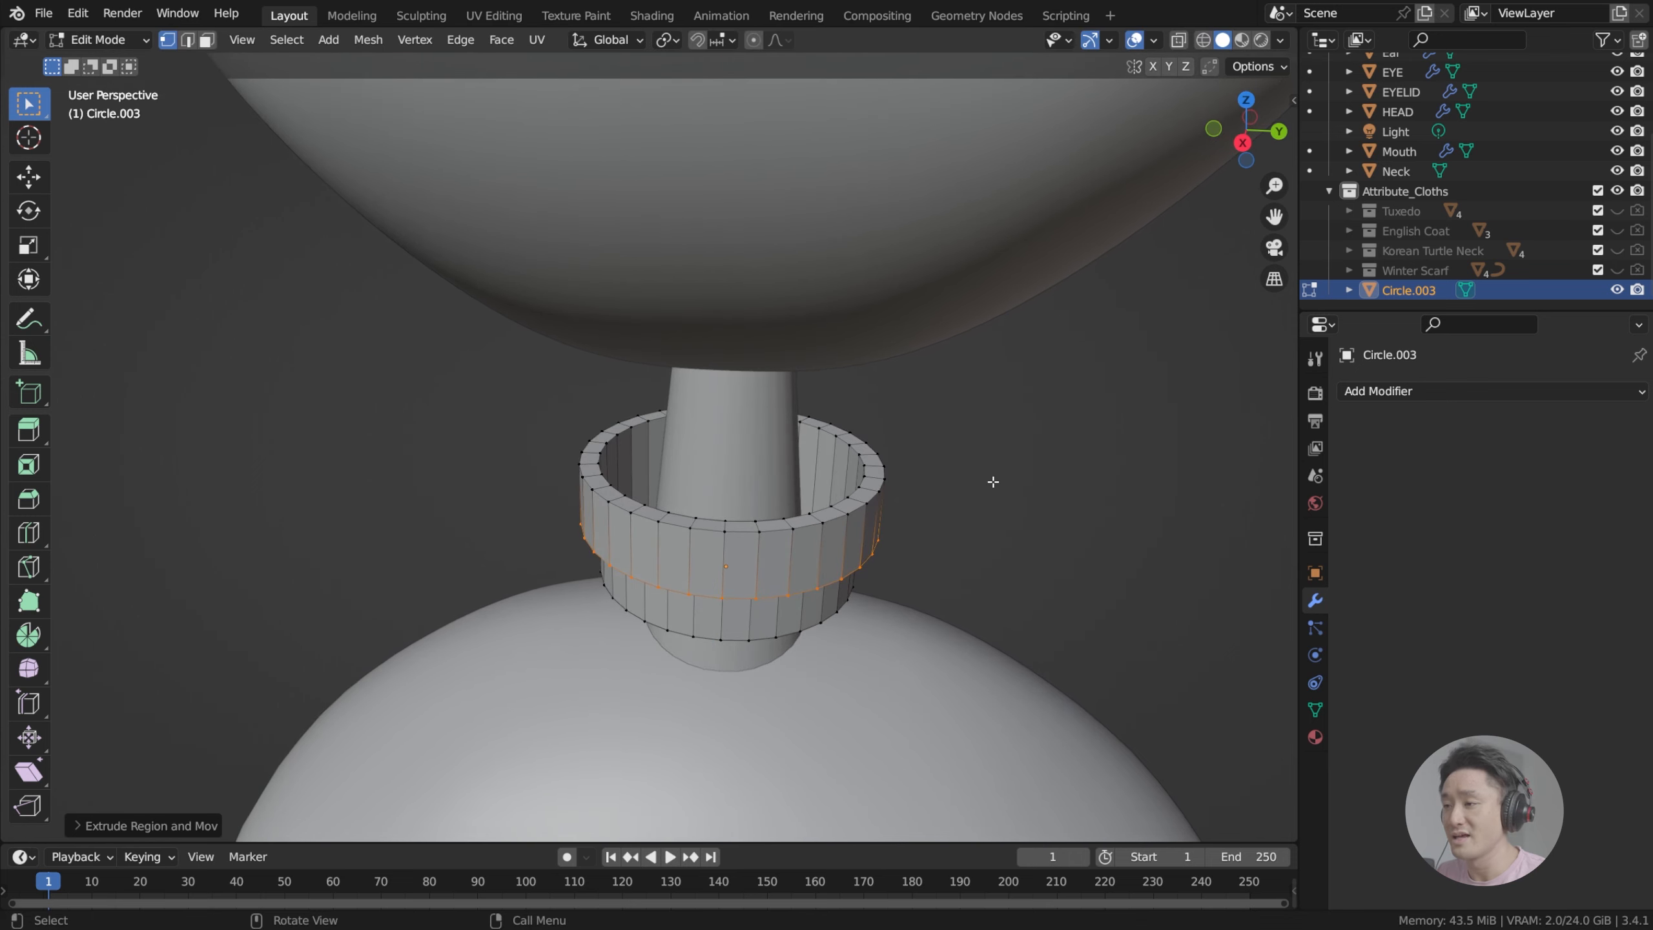
pyautogui.press('s')
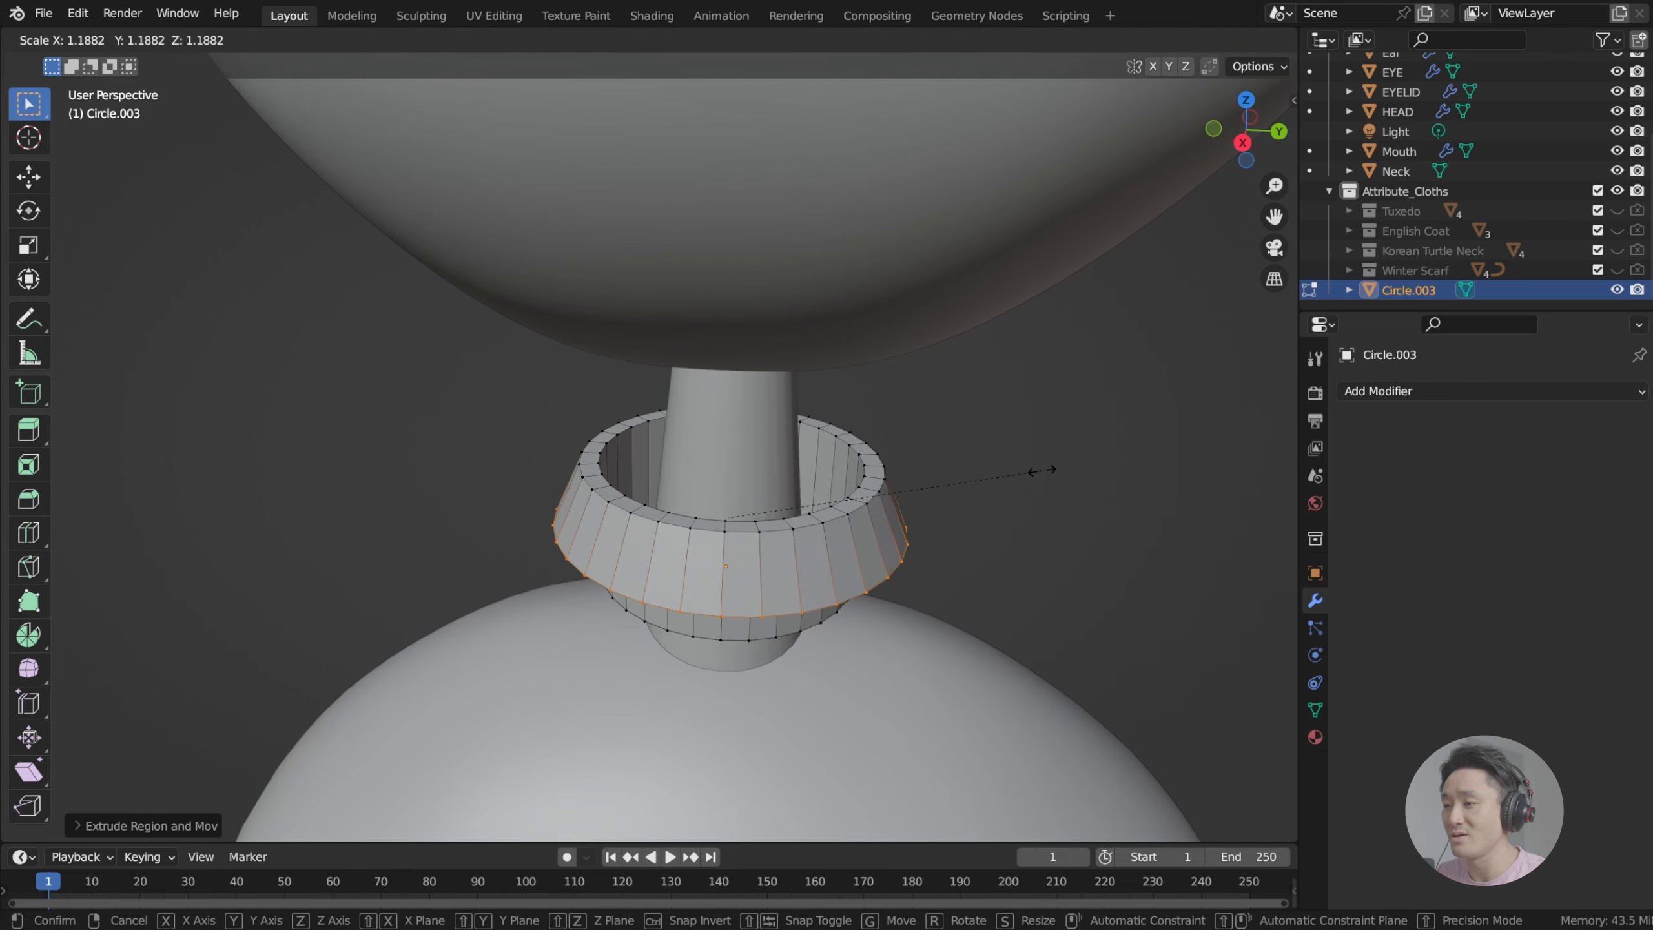
pyautogui.click(1042, 470)
# Step: Lower the flared bottom edge loop along Z by about 0.04 m to lengthen the collar's fold
pyautogui.moveTo(1041, 470); pyautogui.dragTo(962, 353, button='middle')
pyautogui.scroll(-3, 1106, 417)
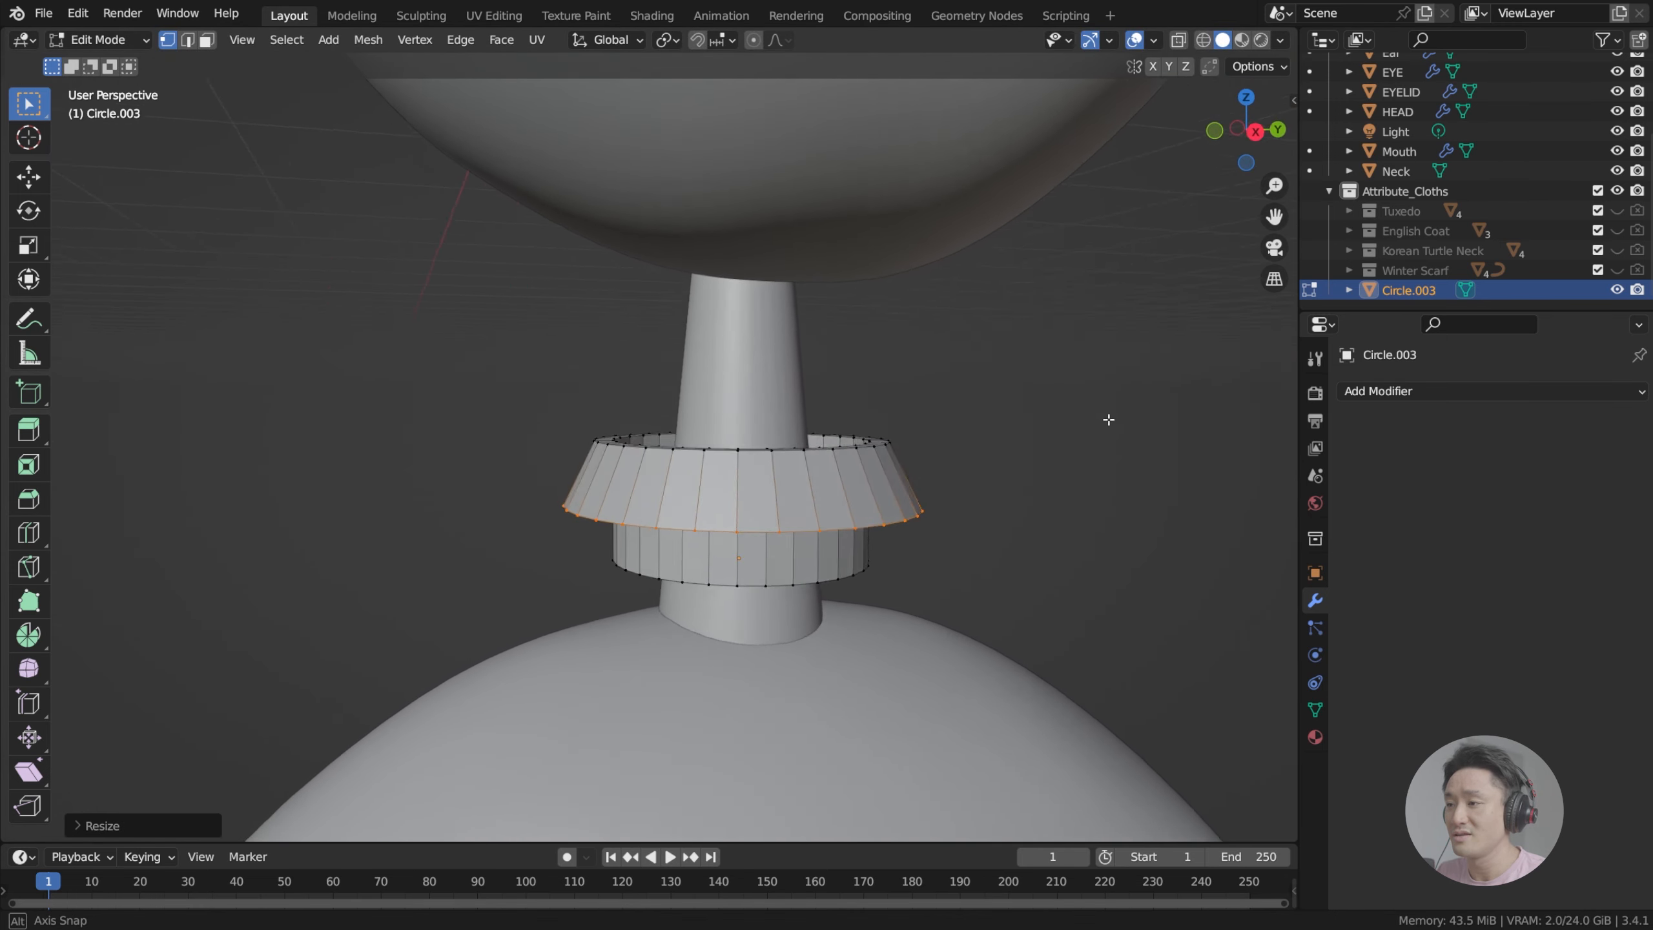
pyautogui.moveTo(1114, 429); pyautogui.dragTo(1015, 407, button='middle')
pyautogui.scroll(3, 1015, 407)
pyautogui.press('g')
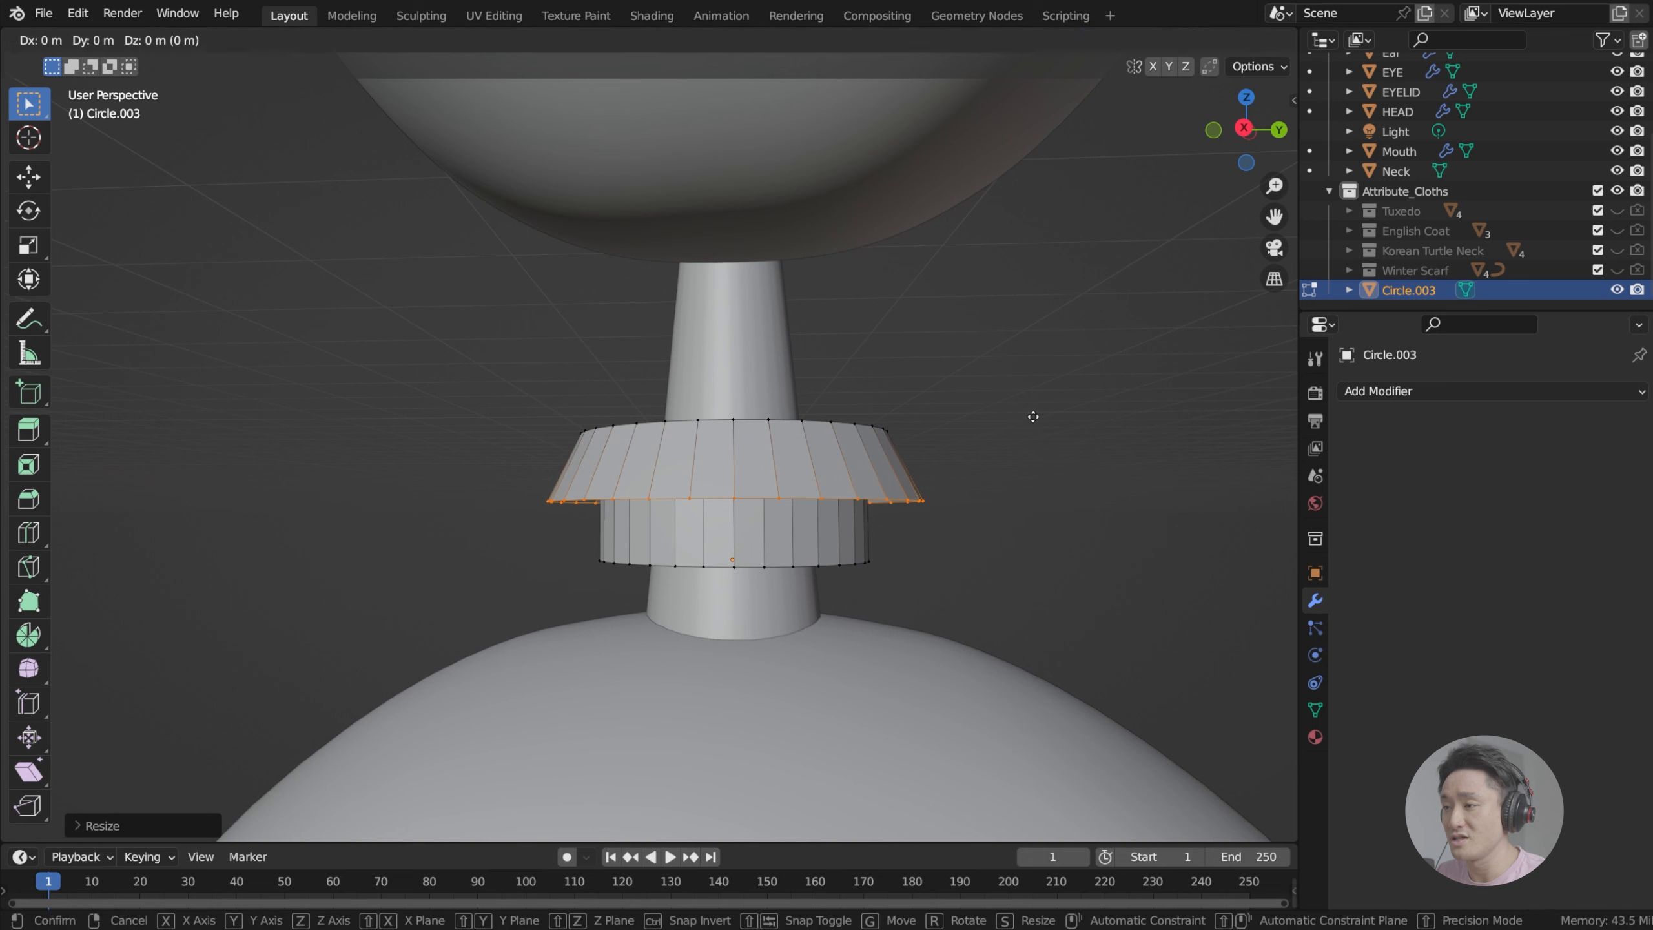
pyautogui.press('z')
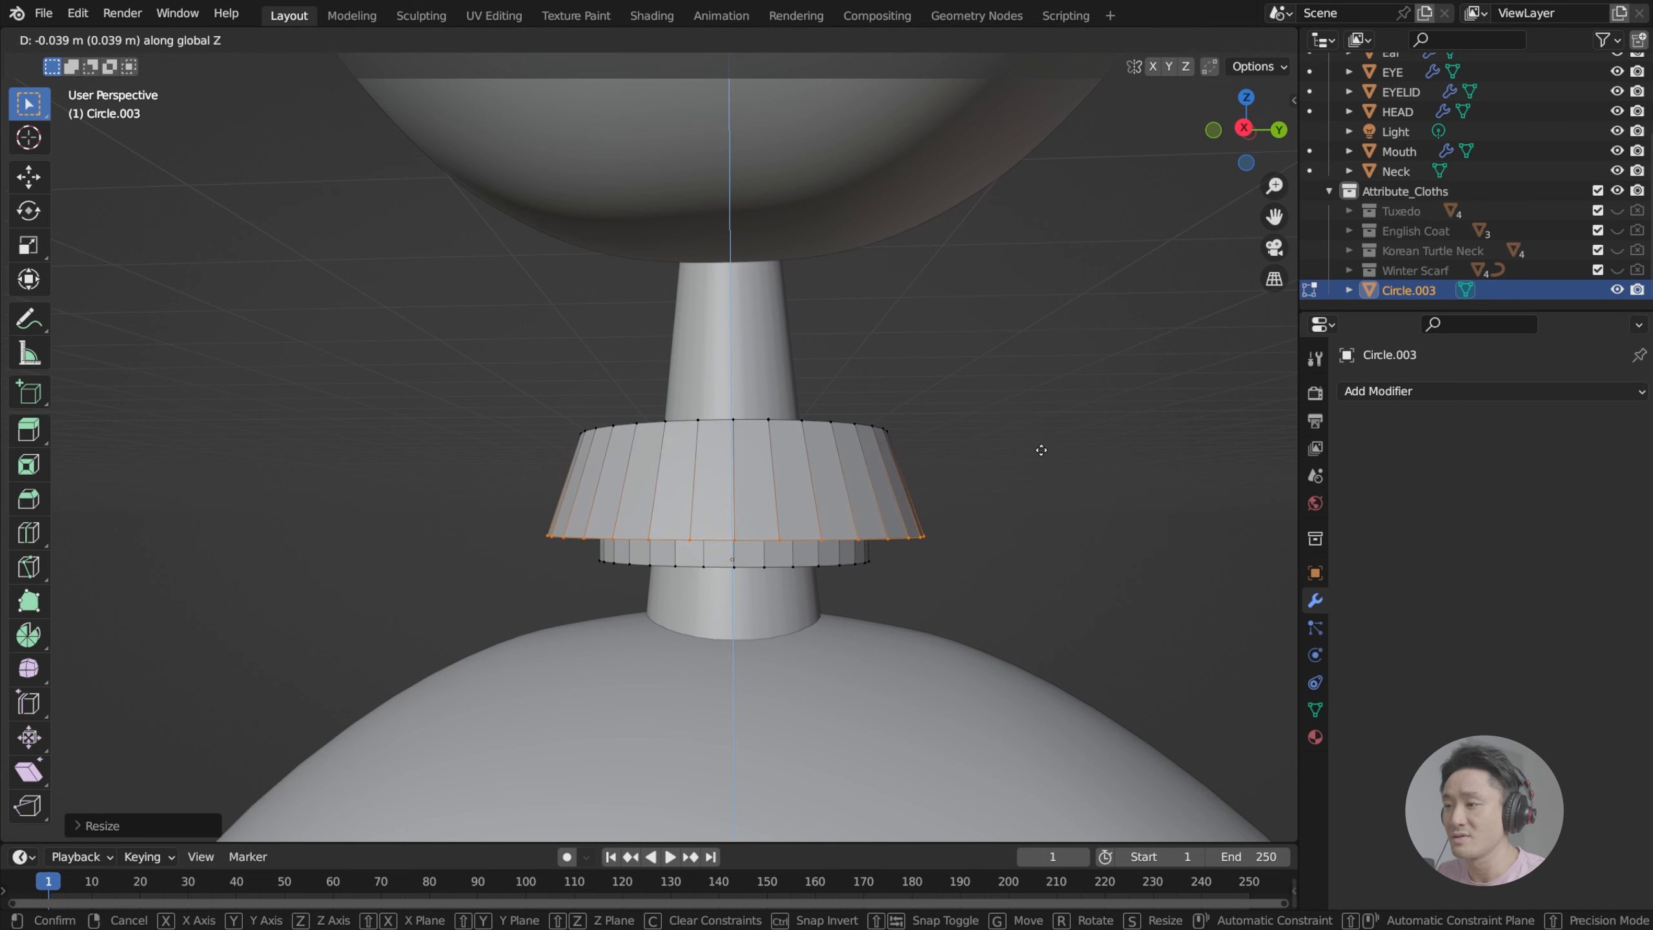
pyautogui.click(1043, 453)
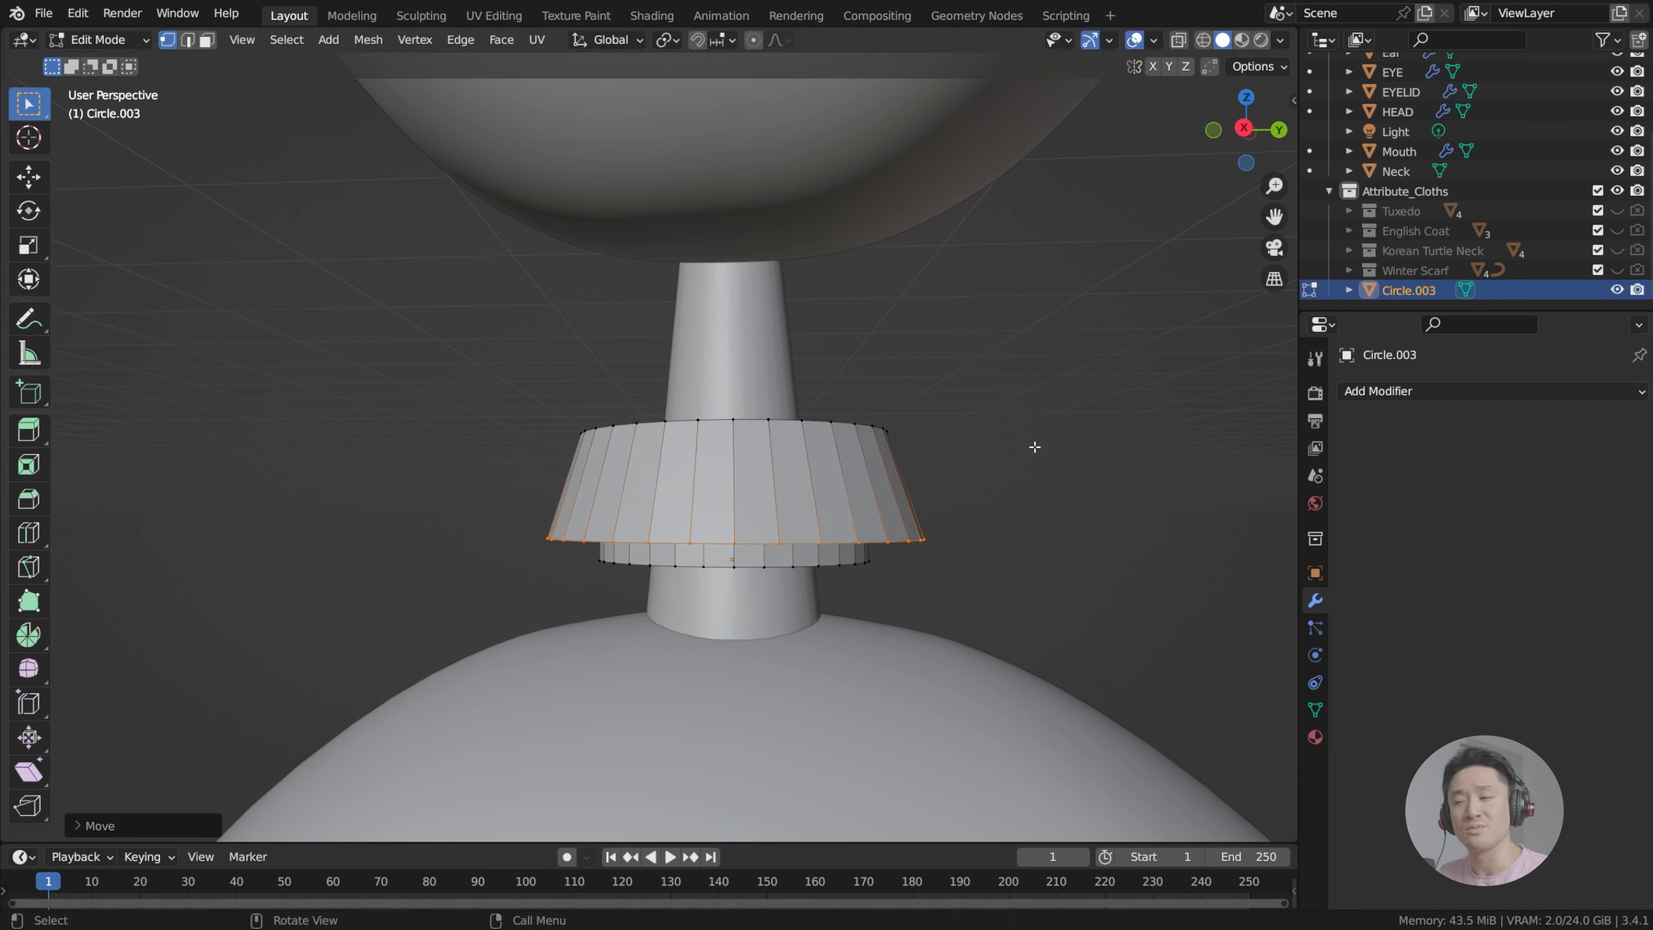
# Step: With X-ray on, select the bottom edge loop of the collar's inner wall and lower it along Z by about 0.046 m
pyautogui.moveTo(902, 511); pyautogui.dragTo(905, 517, button='middle')
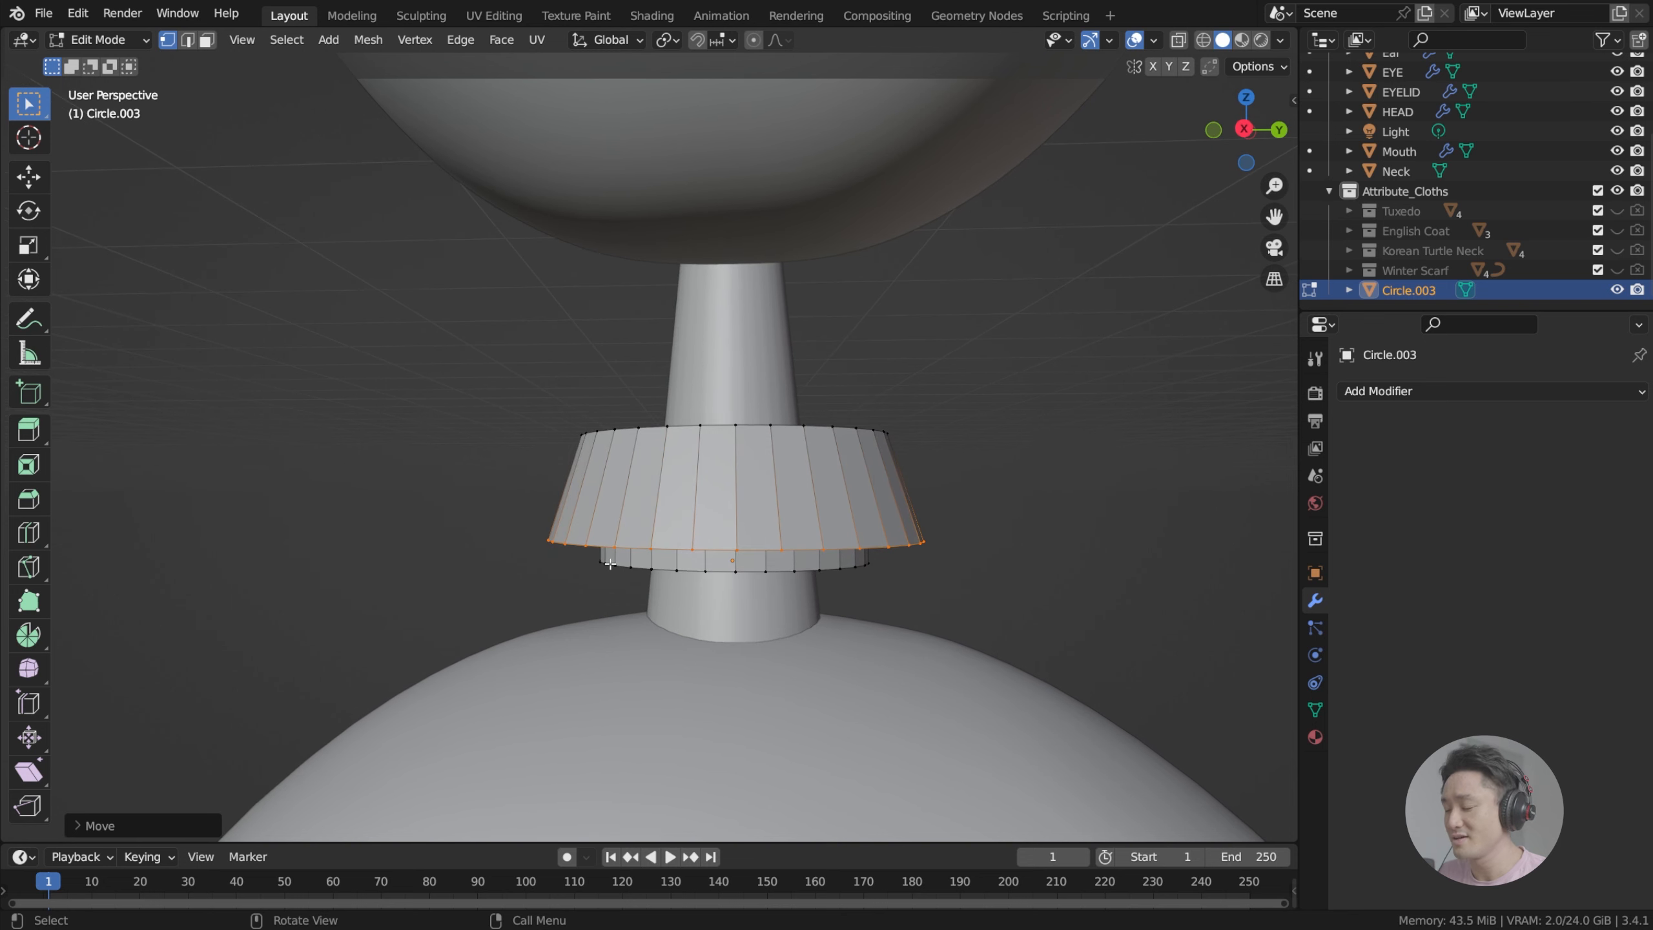
pyautogui.press('KP_3')
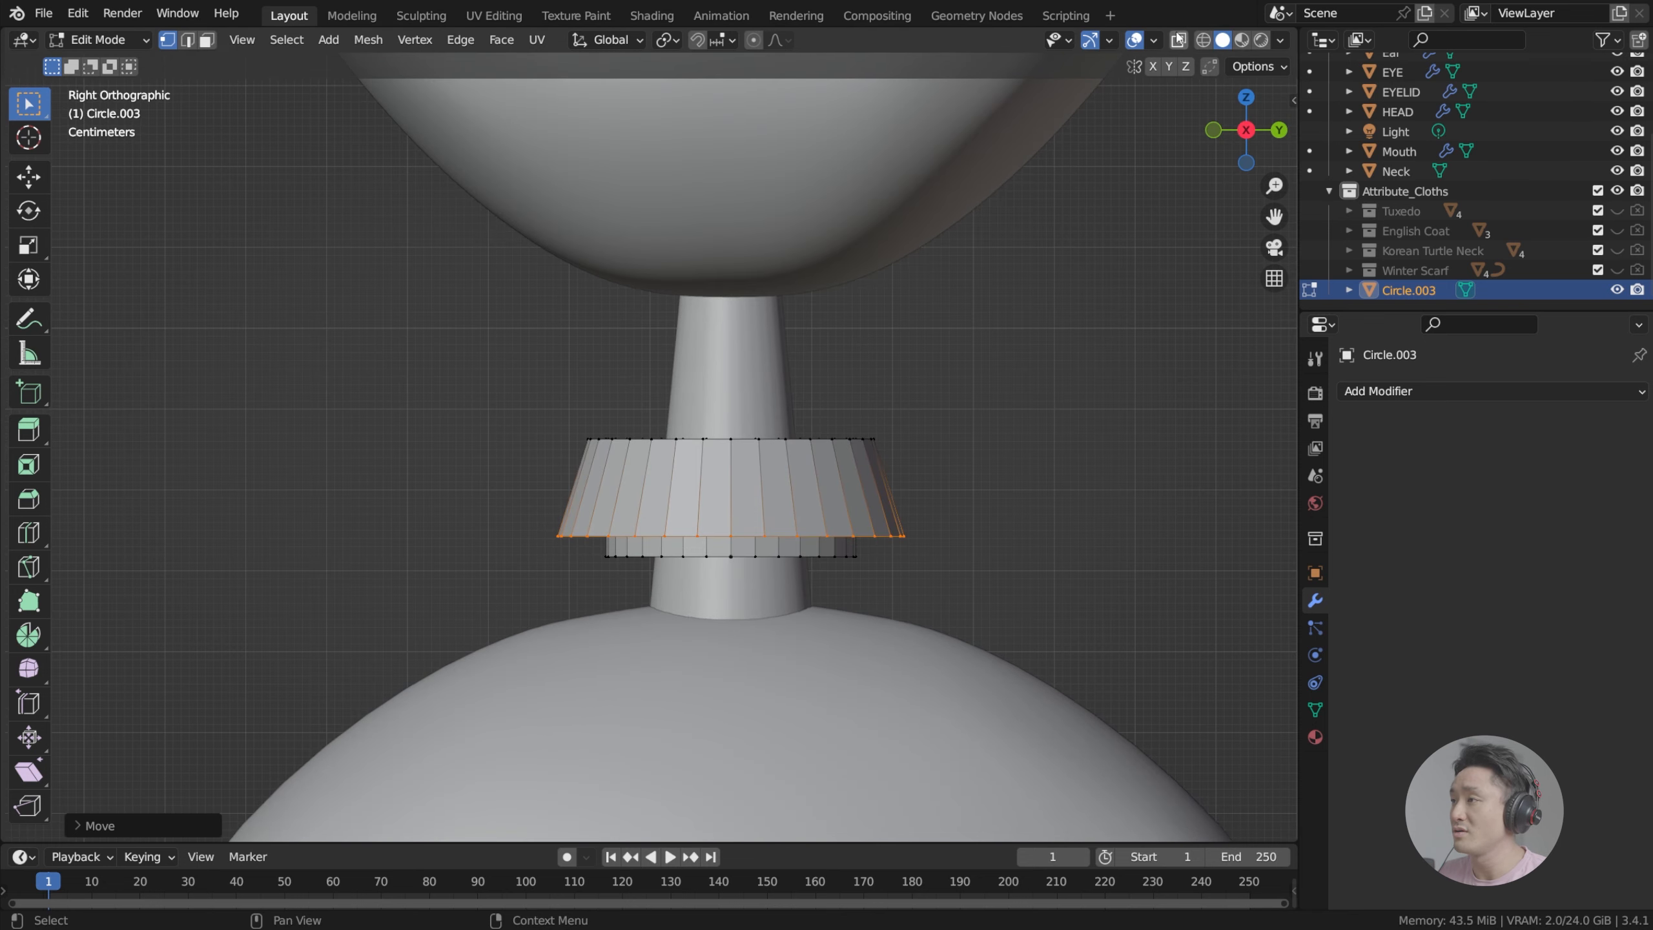
pyautogui.click(1178, 40)
pyautogui.moveTo(984, 613); pyautogui.dragTo(516, 552)
pyautogui.scroll(2, 848, 634)
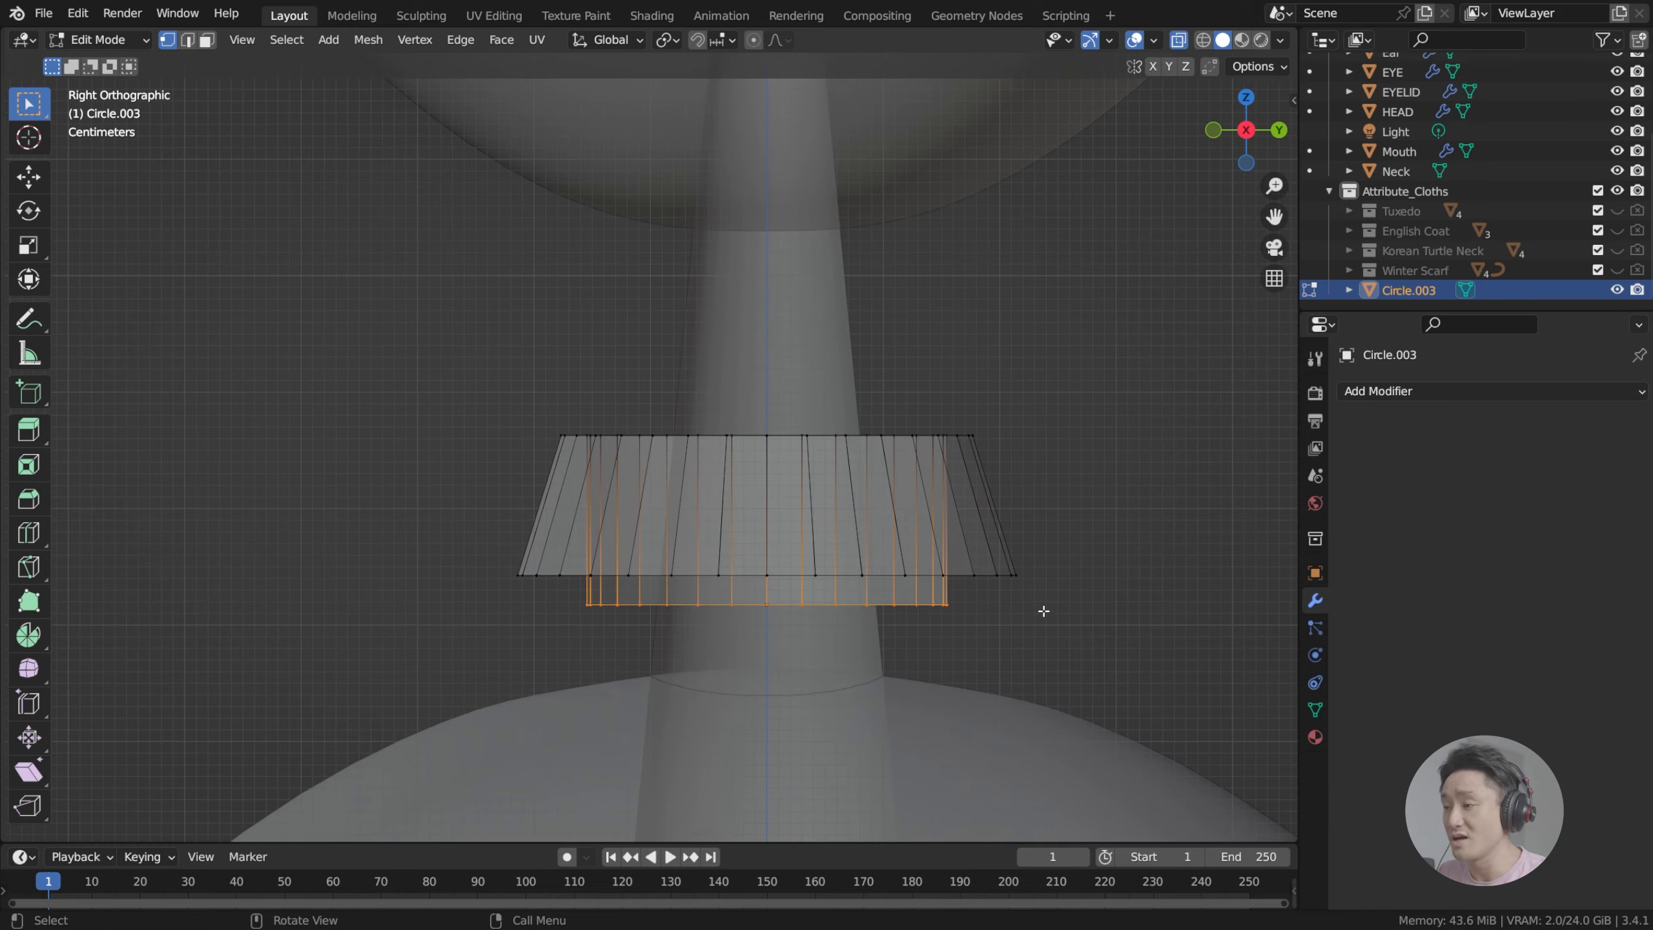
pyautogui.moveTo(858, 632); pyautogui.dragTo(1195, 146, button='middle')
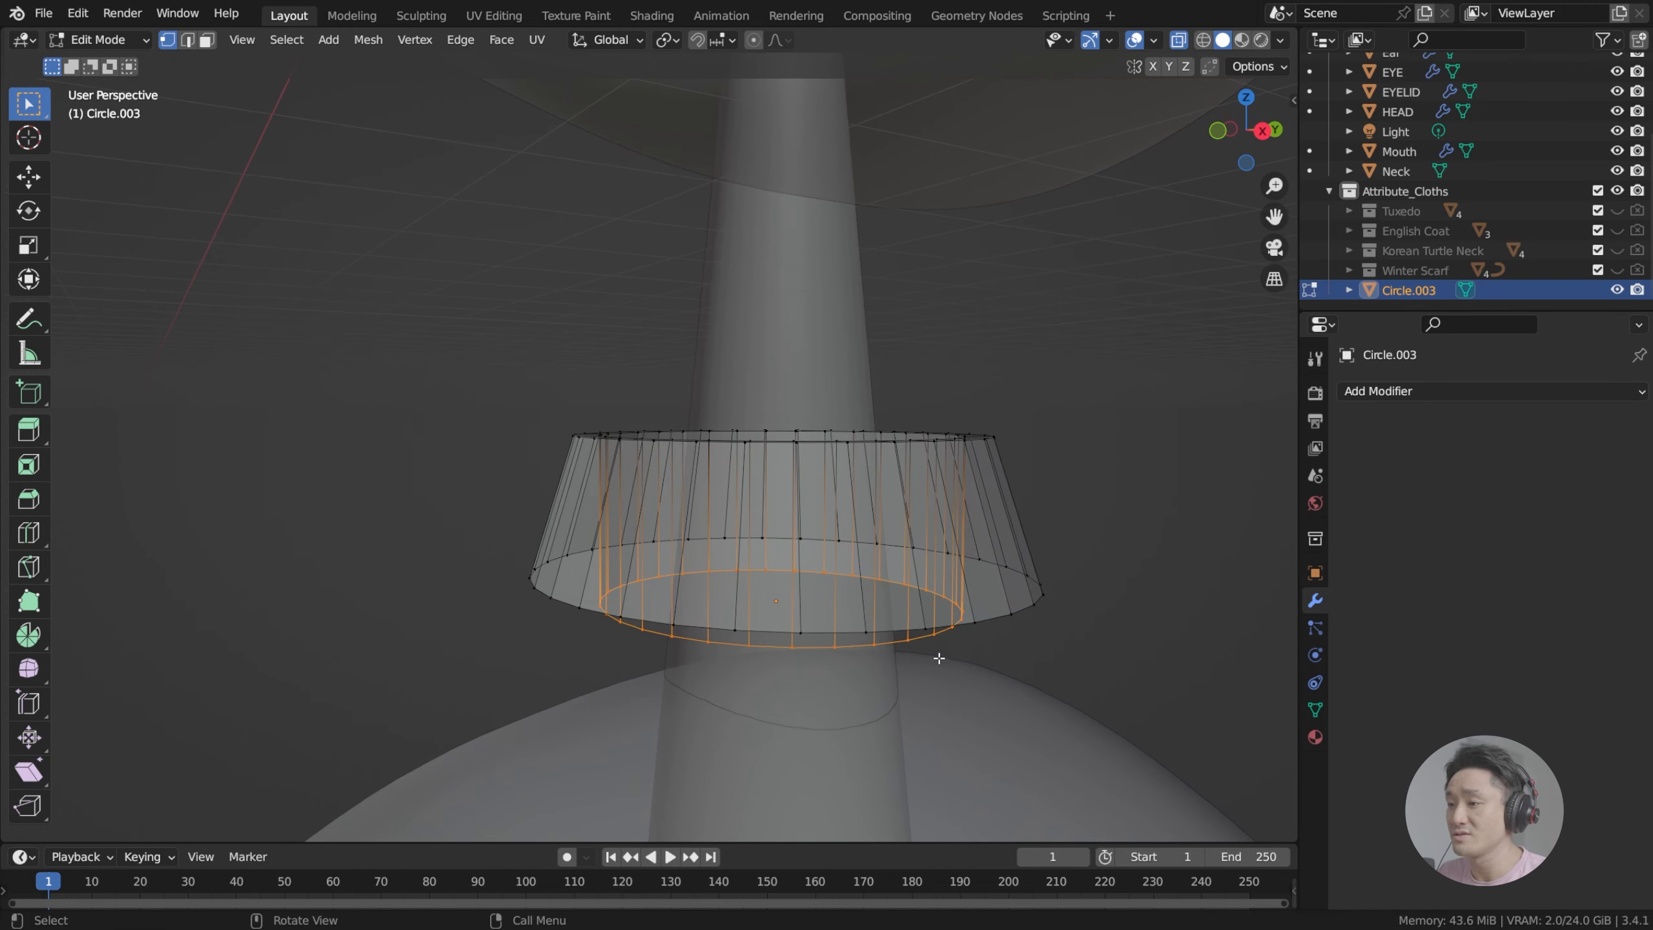
pyautogui.press('KP_3')
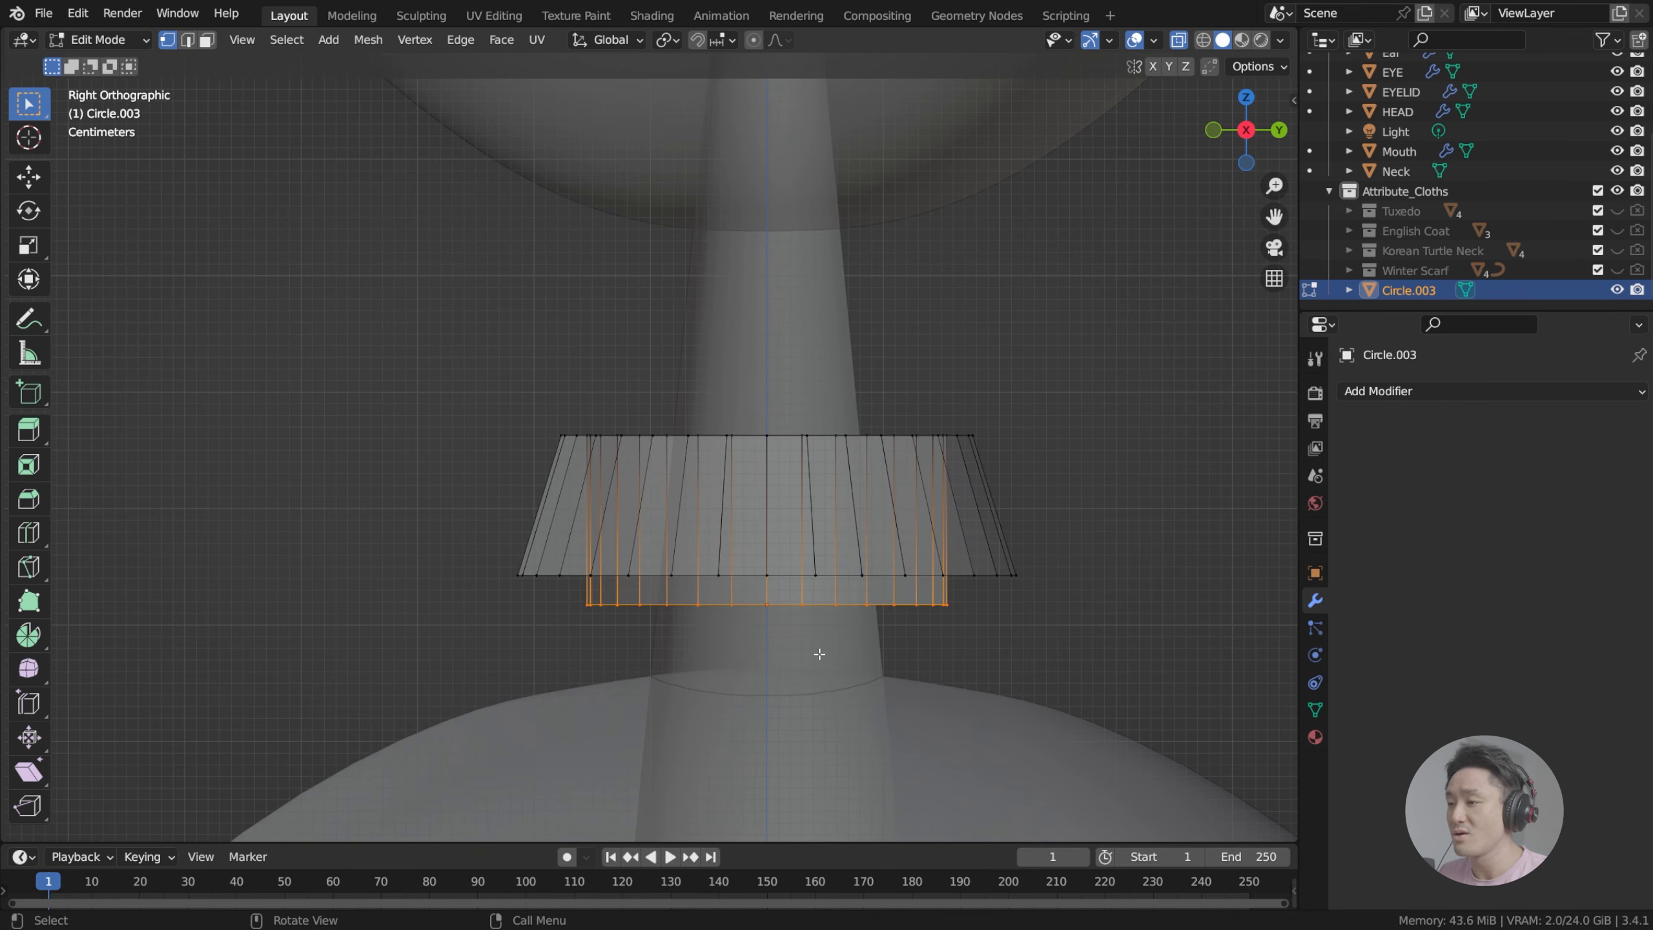
pyautogui.keyDown('shift'); pyautogui.moveTo(827, 652); pyautogui.dragTo(820, 572, button='middle'); pyautogui.keyUp('shift')
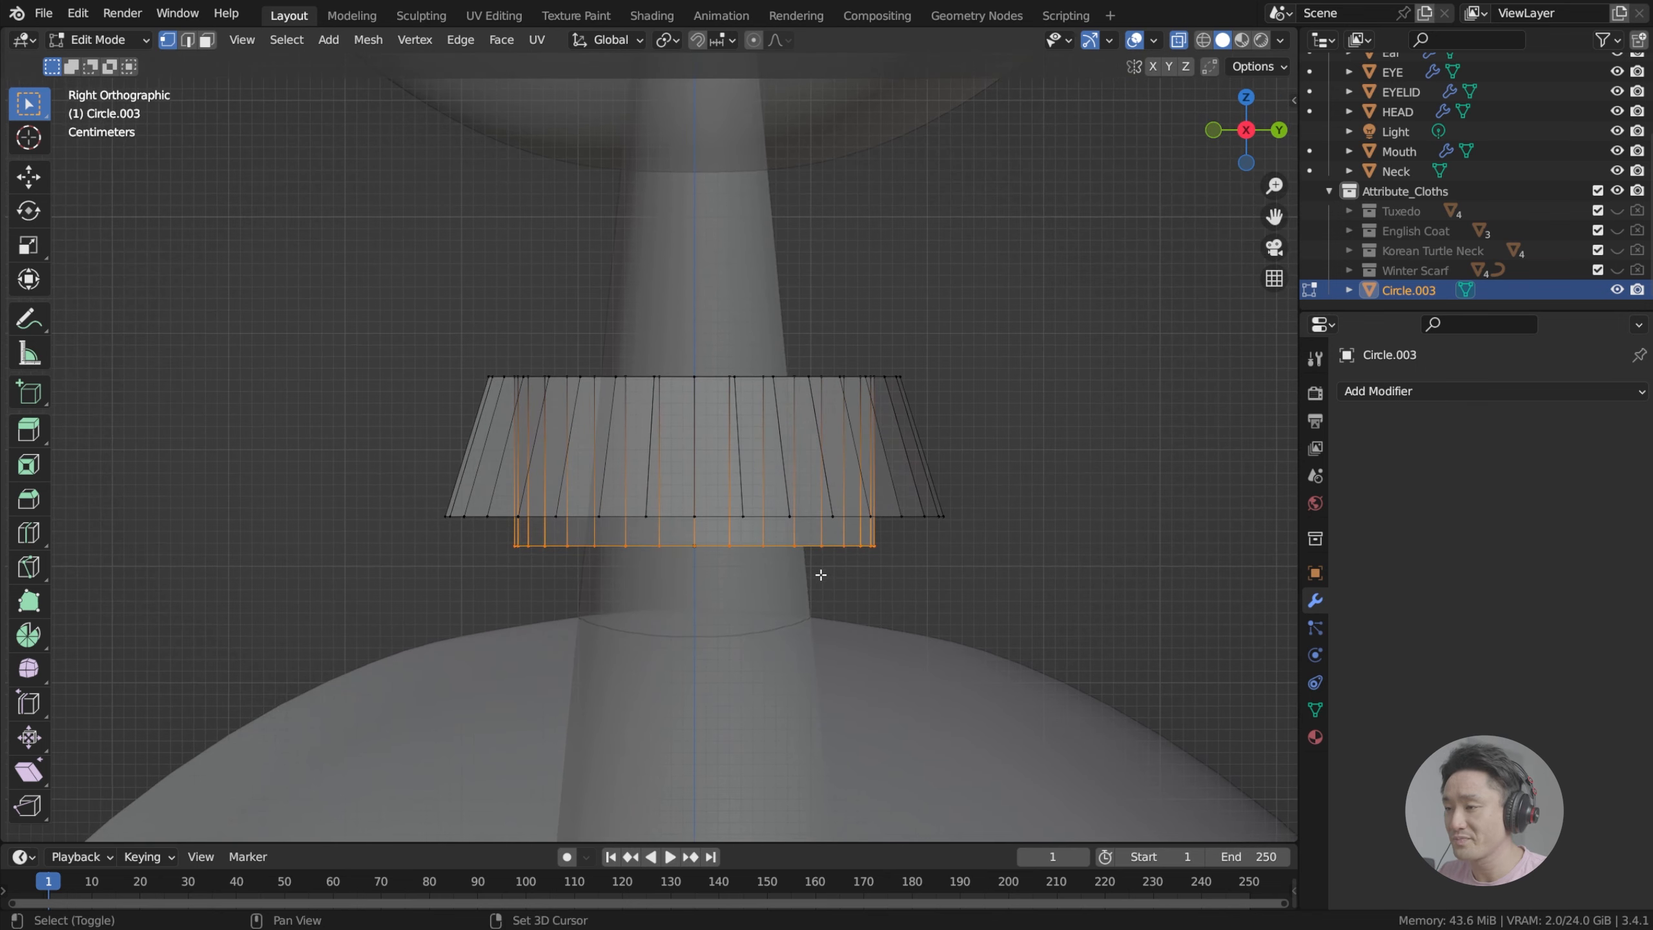
pyautogui.scroll(1, 827, 578)
pyautogui.scroll(-1, 900, 629)
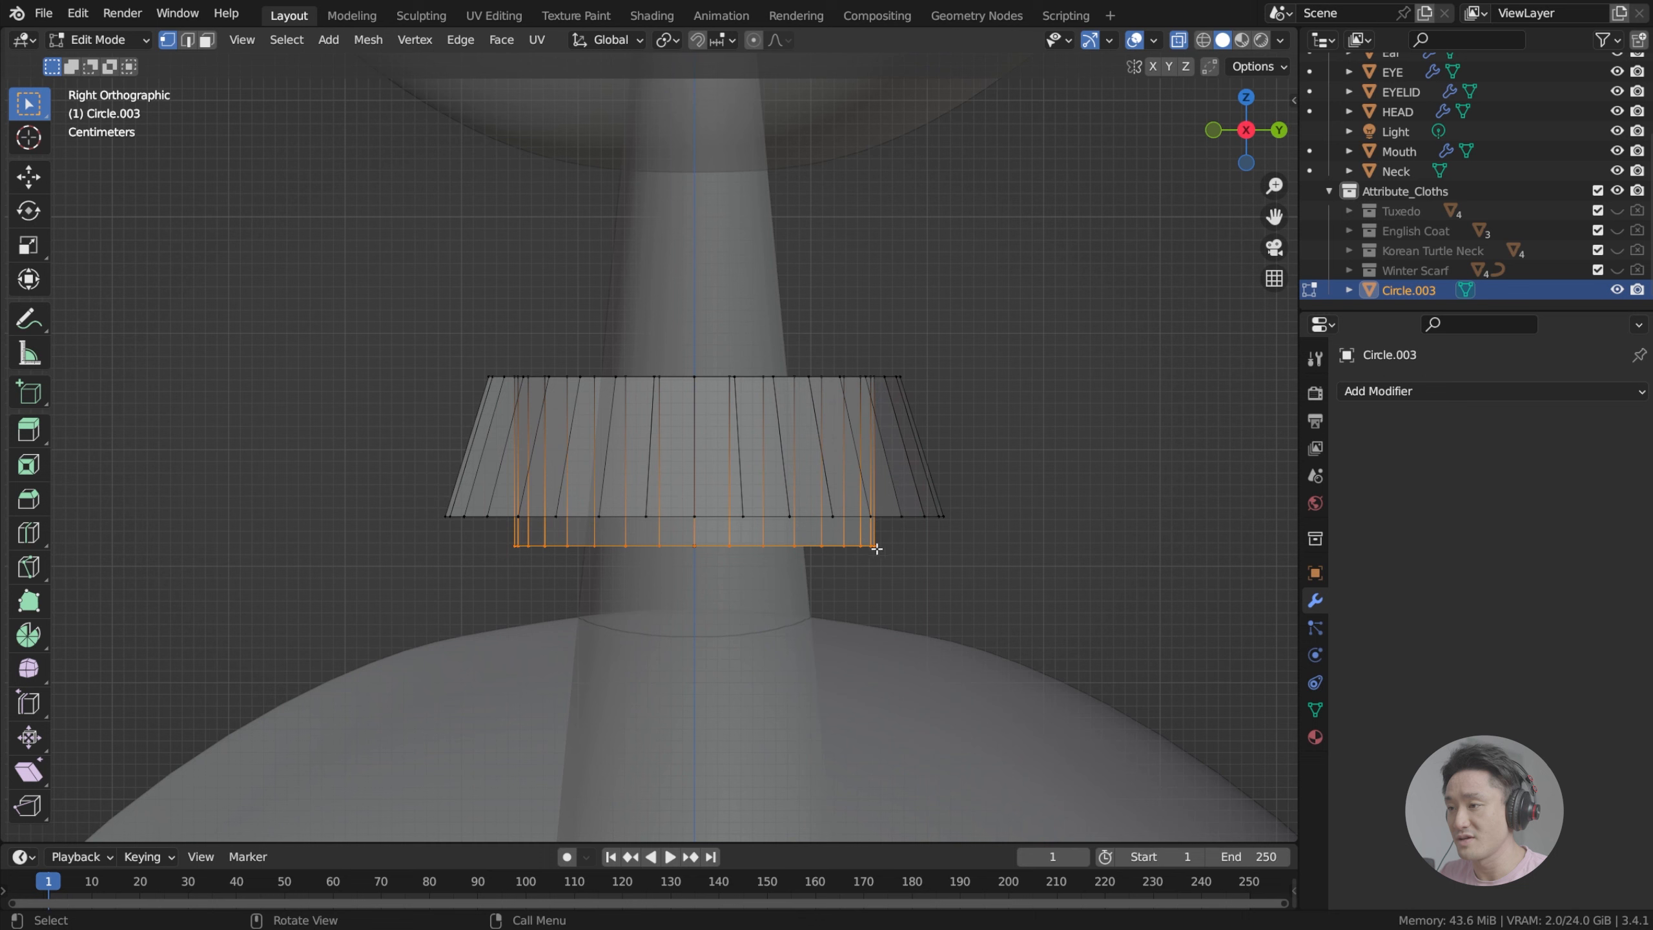
pyautogui.press('g')
pyautogui.press('z')
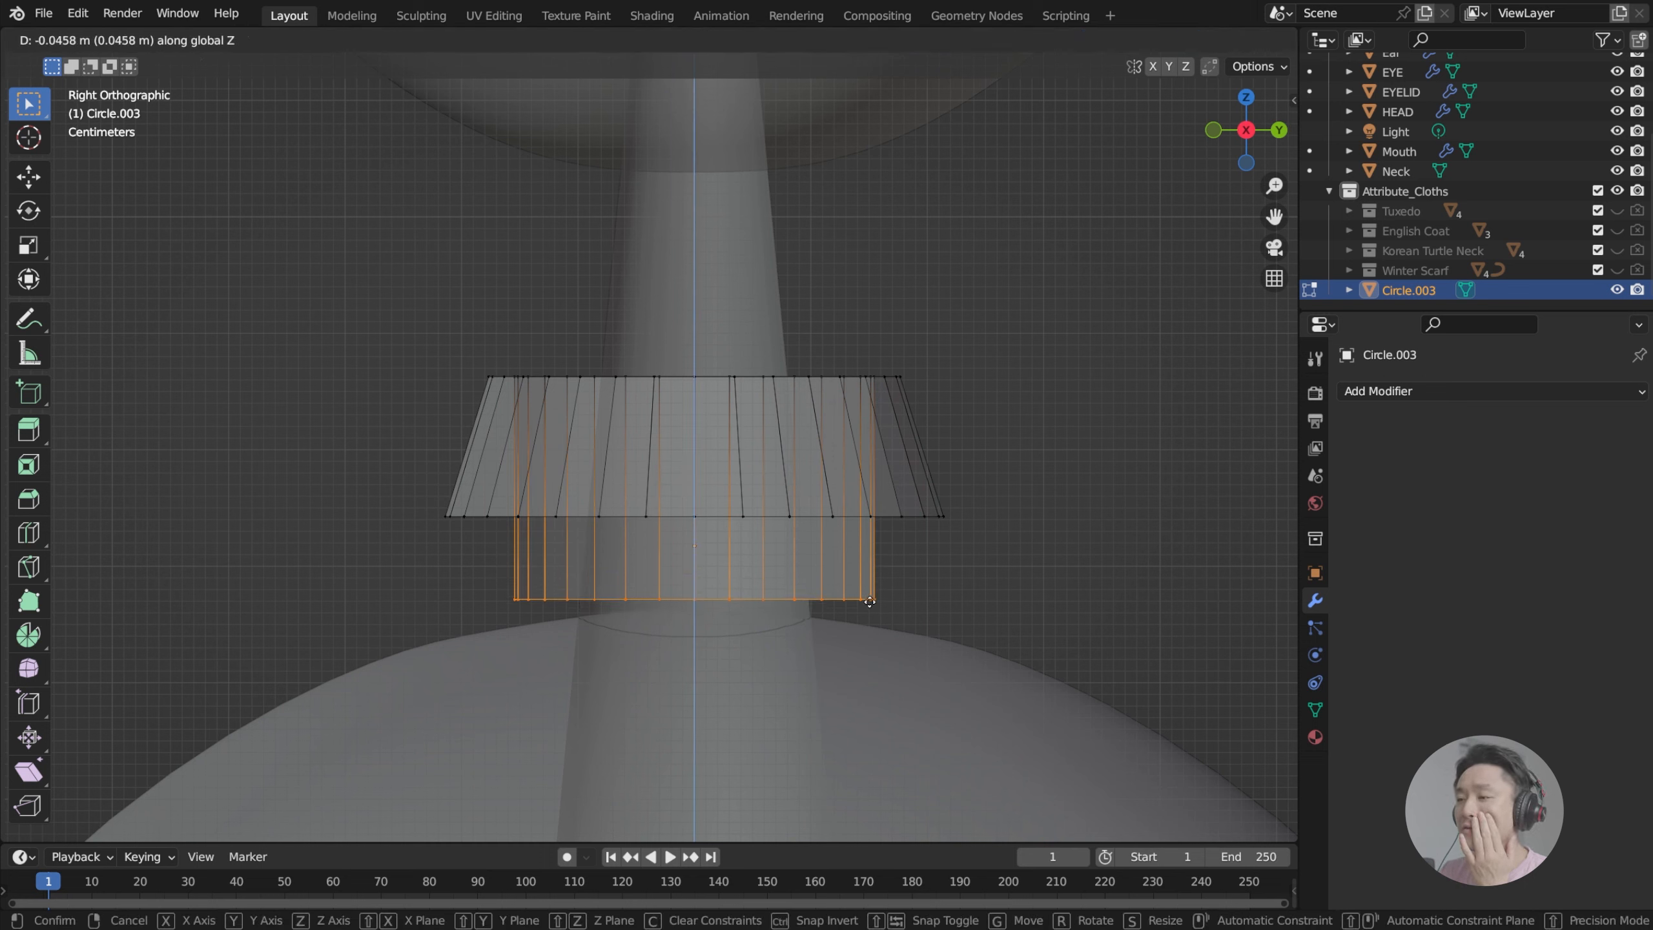
pyautogui.click(870, 602)
pyautogui.moveTo(870, 603); pyautogui.dragTo(910, 584, button='middle')
pyautogui.scroll(-4, 910, 584)
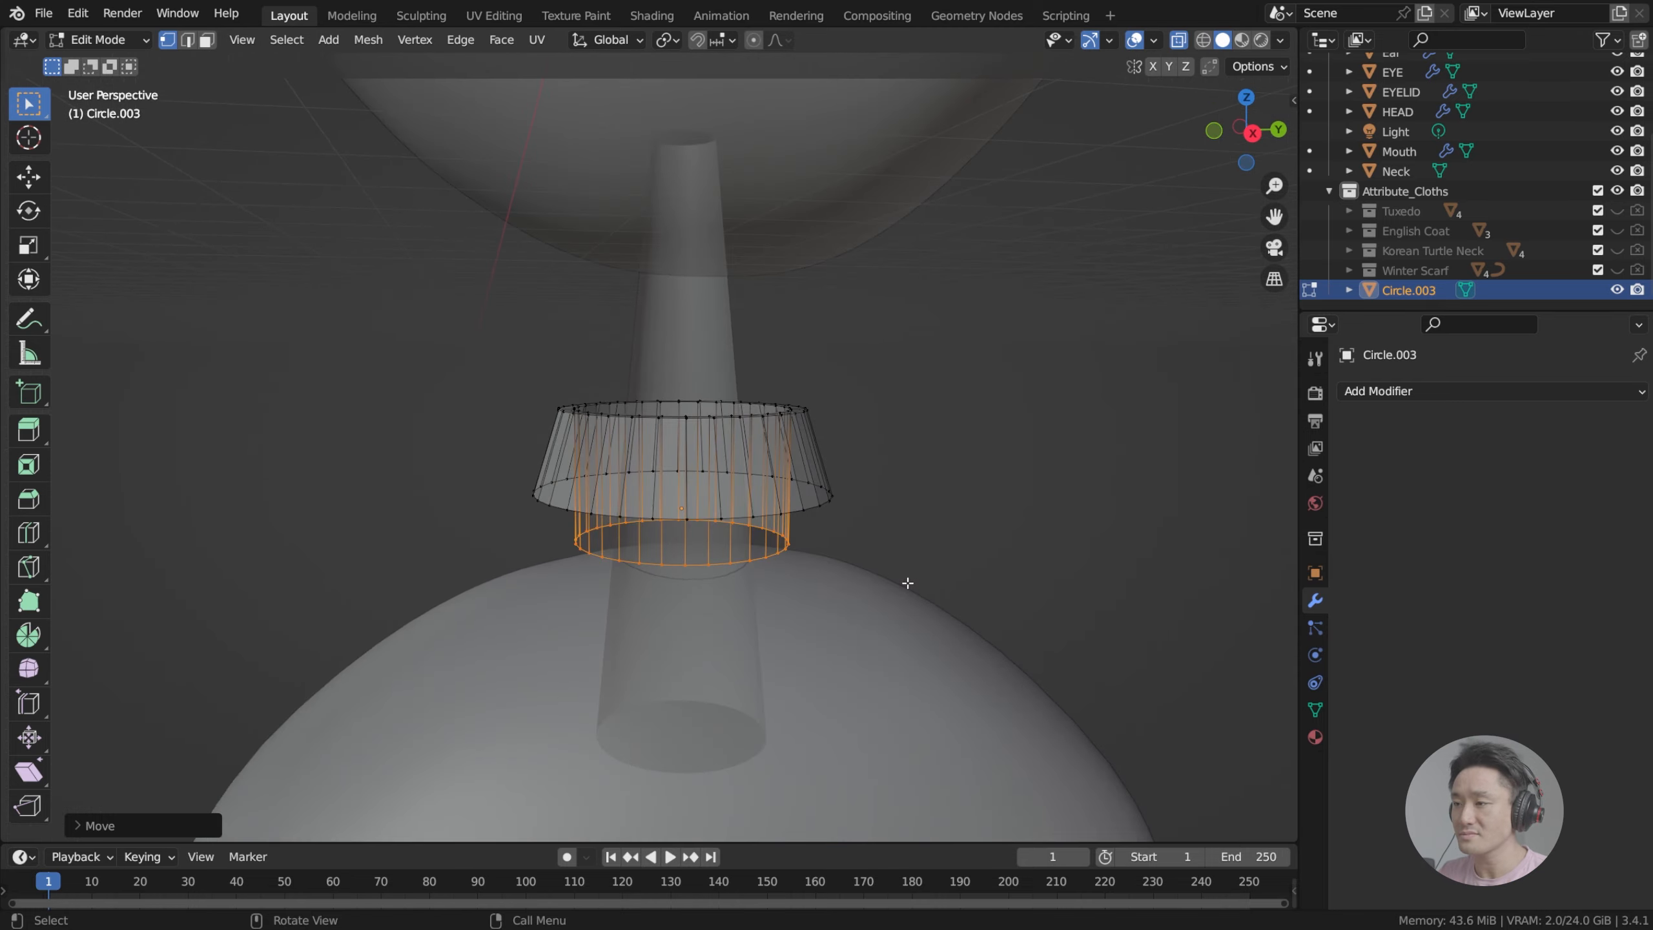
# Step: Return to Object Mode, preview the collar in rendered shading and apply Shade Smooth to it
pyautogui.press('Tab')
pyautogui.scroll(-3, 892, 432)
pyautogui.press('Tab')
pyautogui.press('Tab')
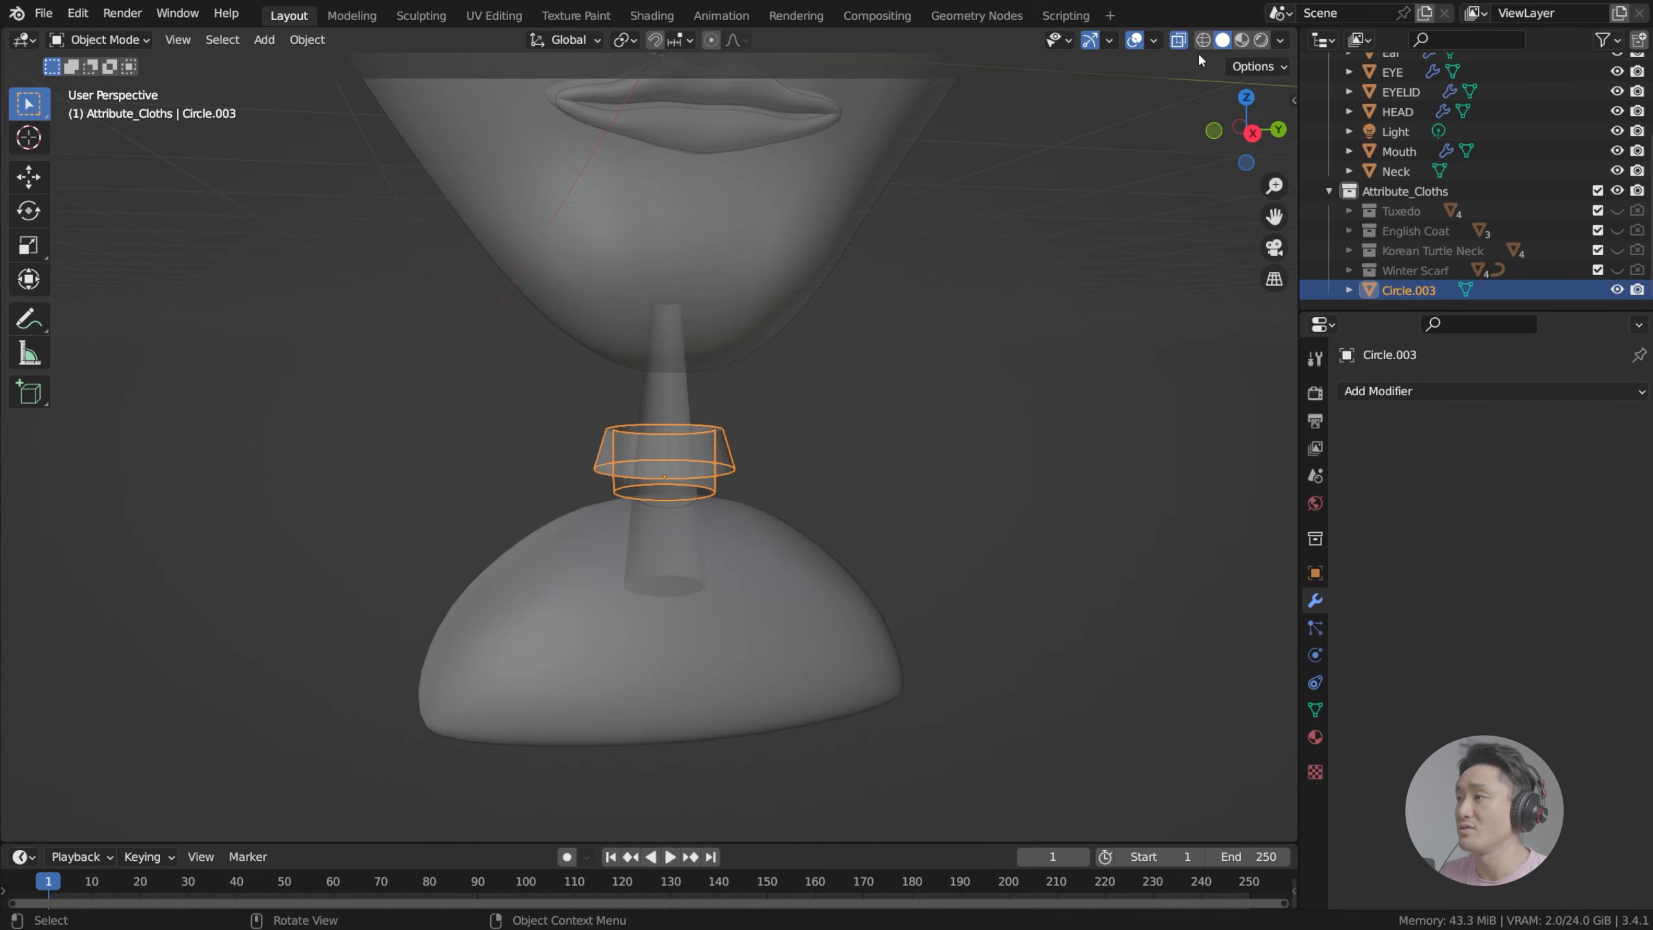
pyautogui.click(1260, 40)
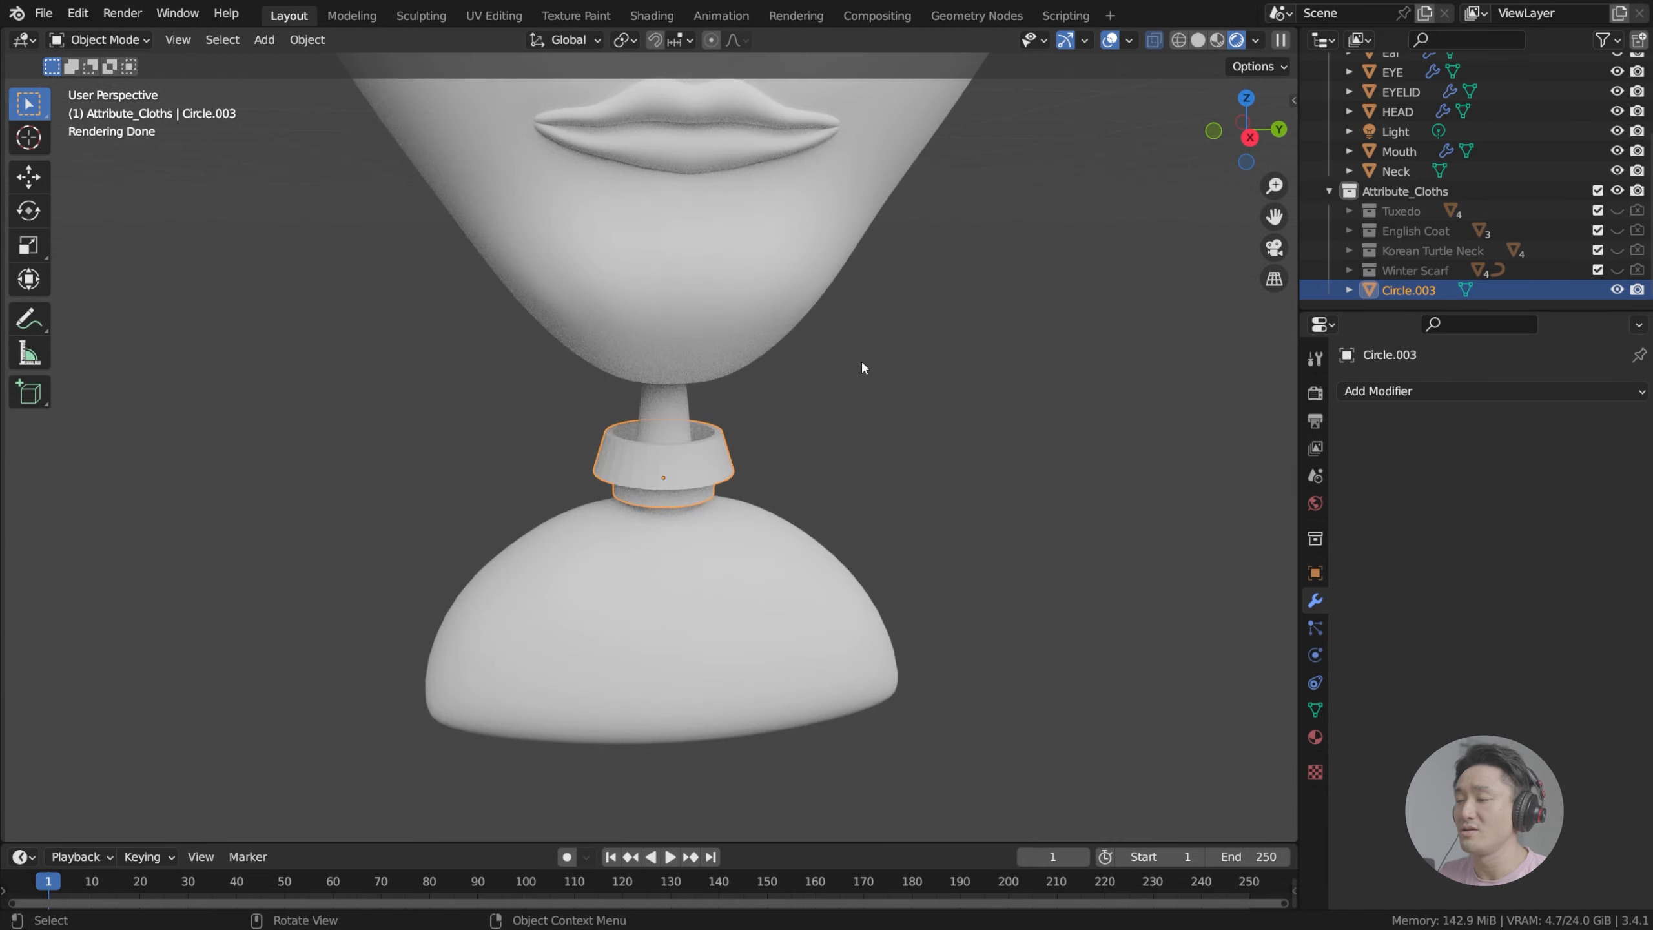
pyautogui.scroll(2, 885, 398)
pyautogui.rightClick(781, 512)
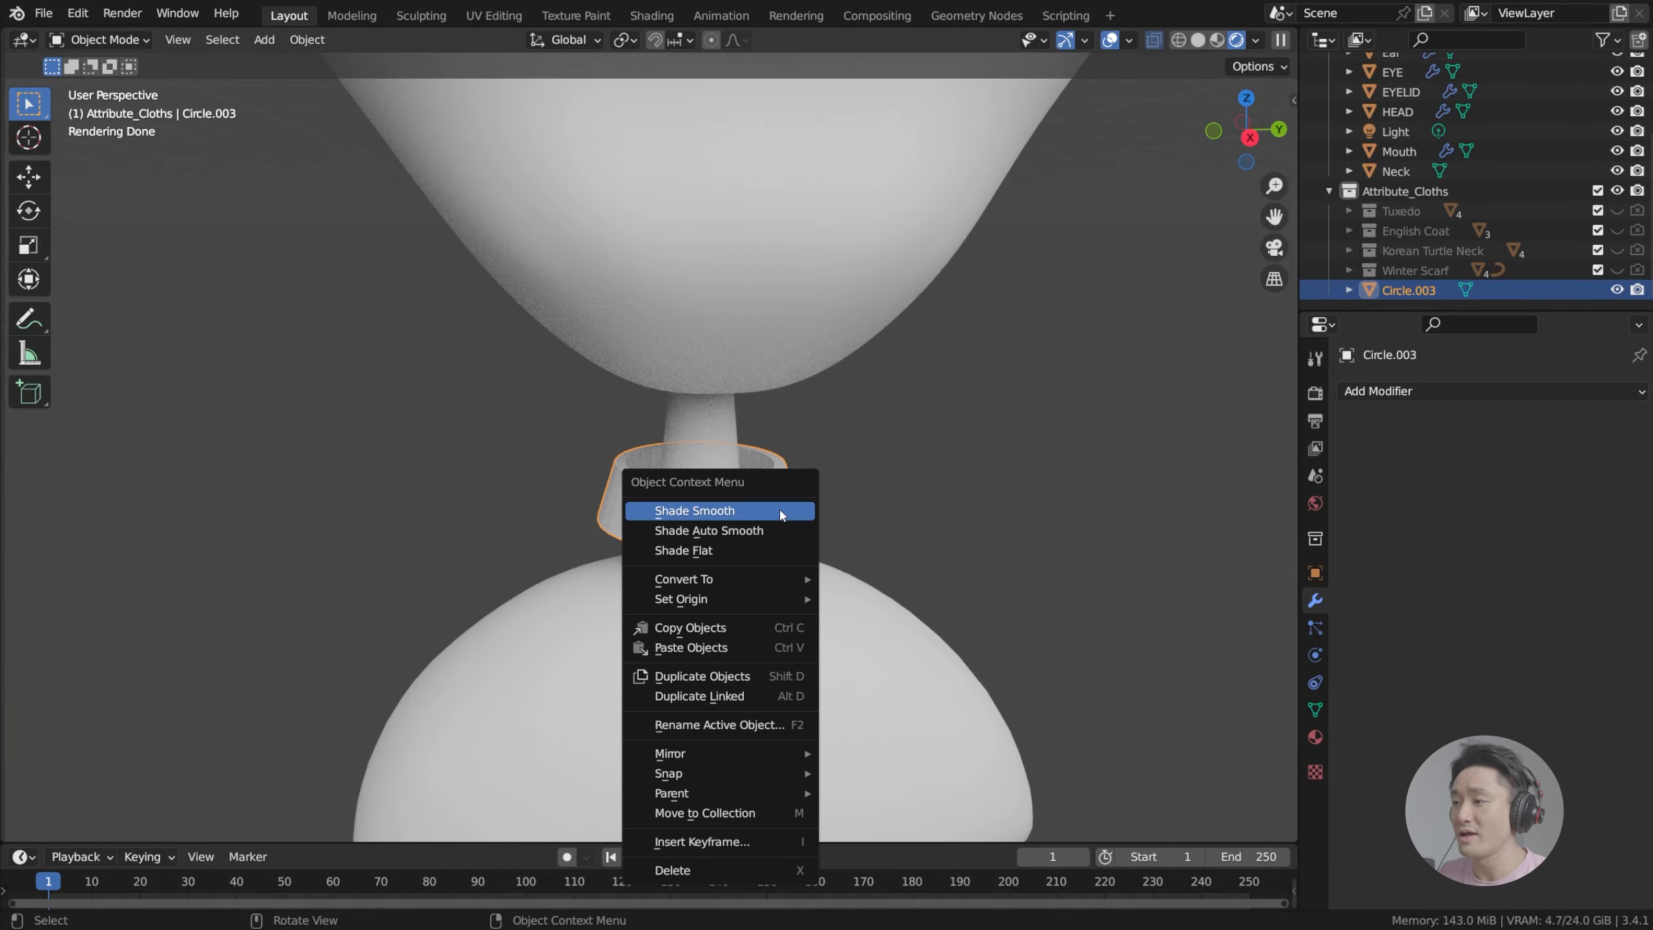
pyautogui.click(780, 509)
pyautogui.scroll(1, 839, 536)
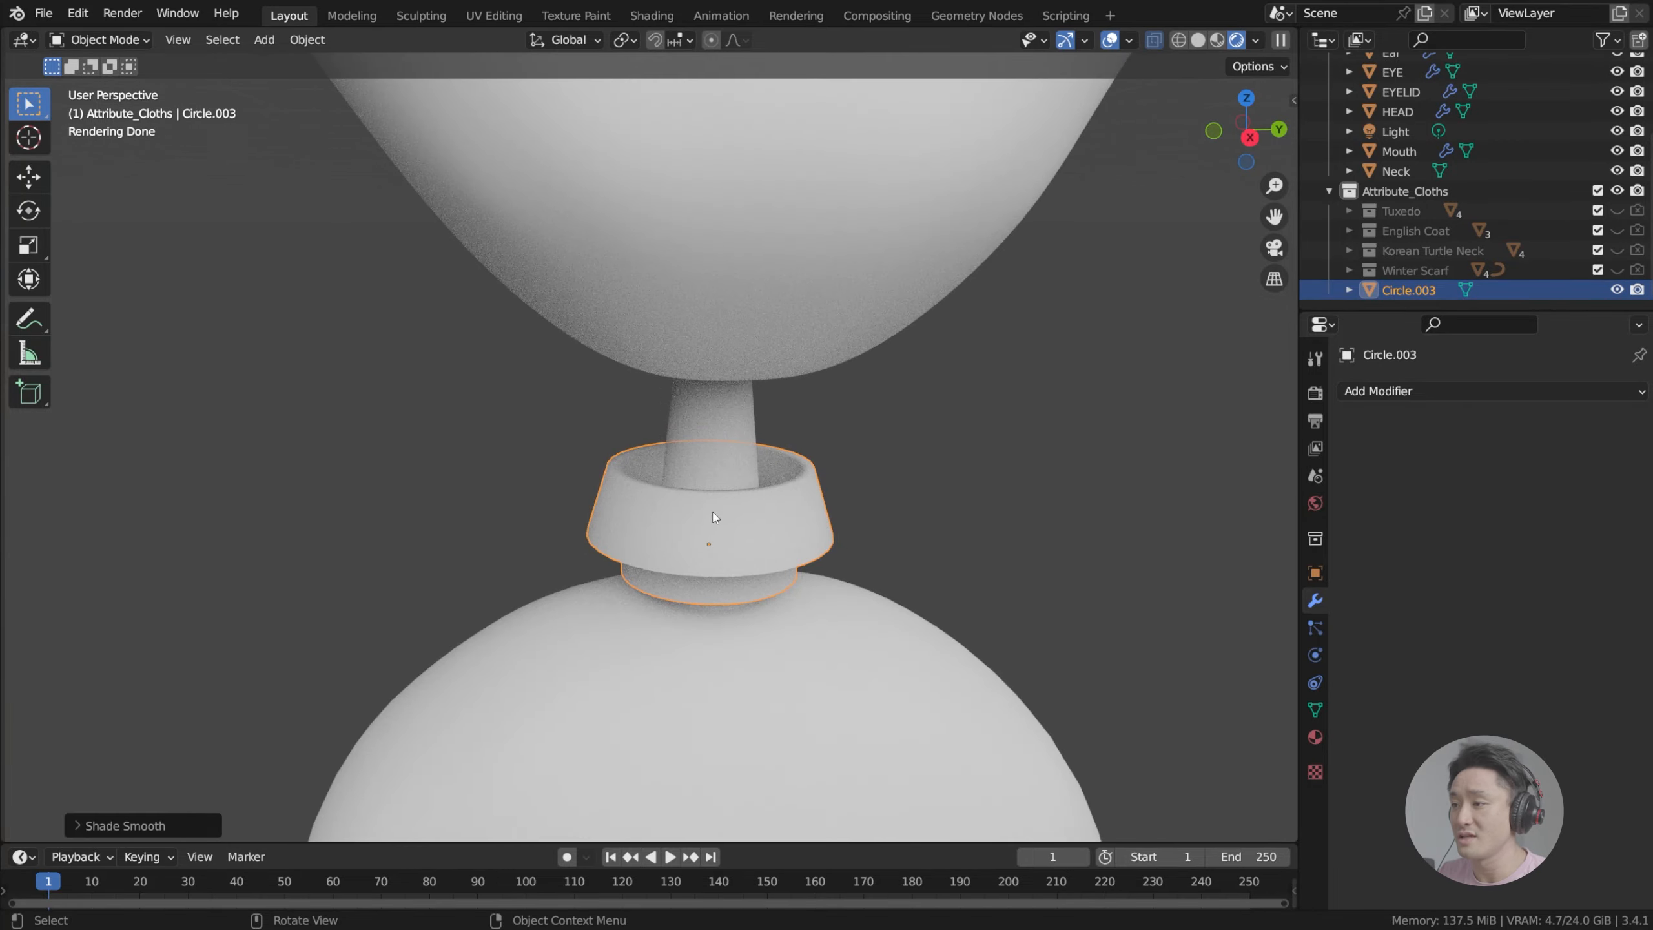
pyautogui.scroll(-4, 839, 535)
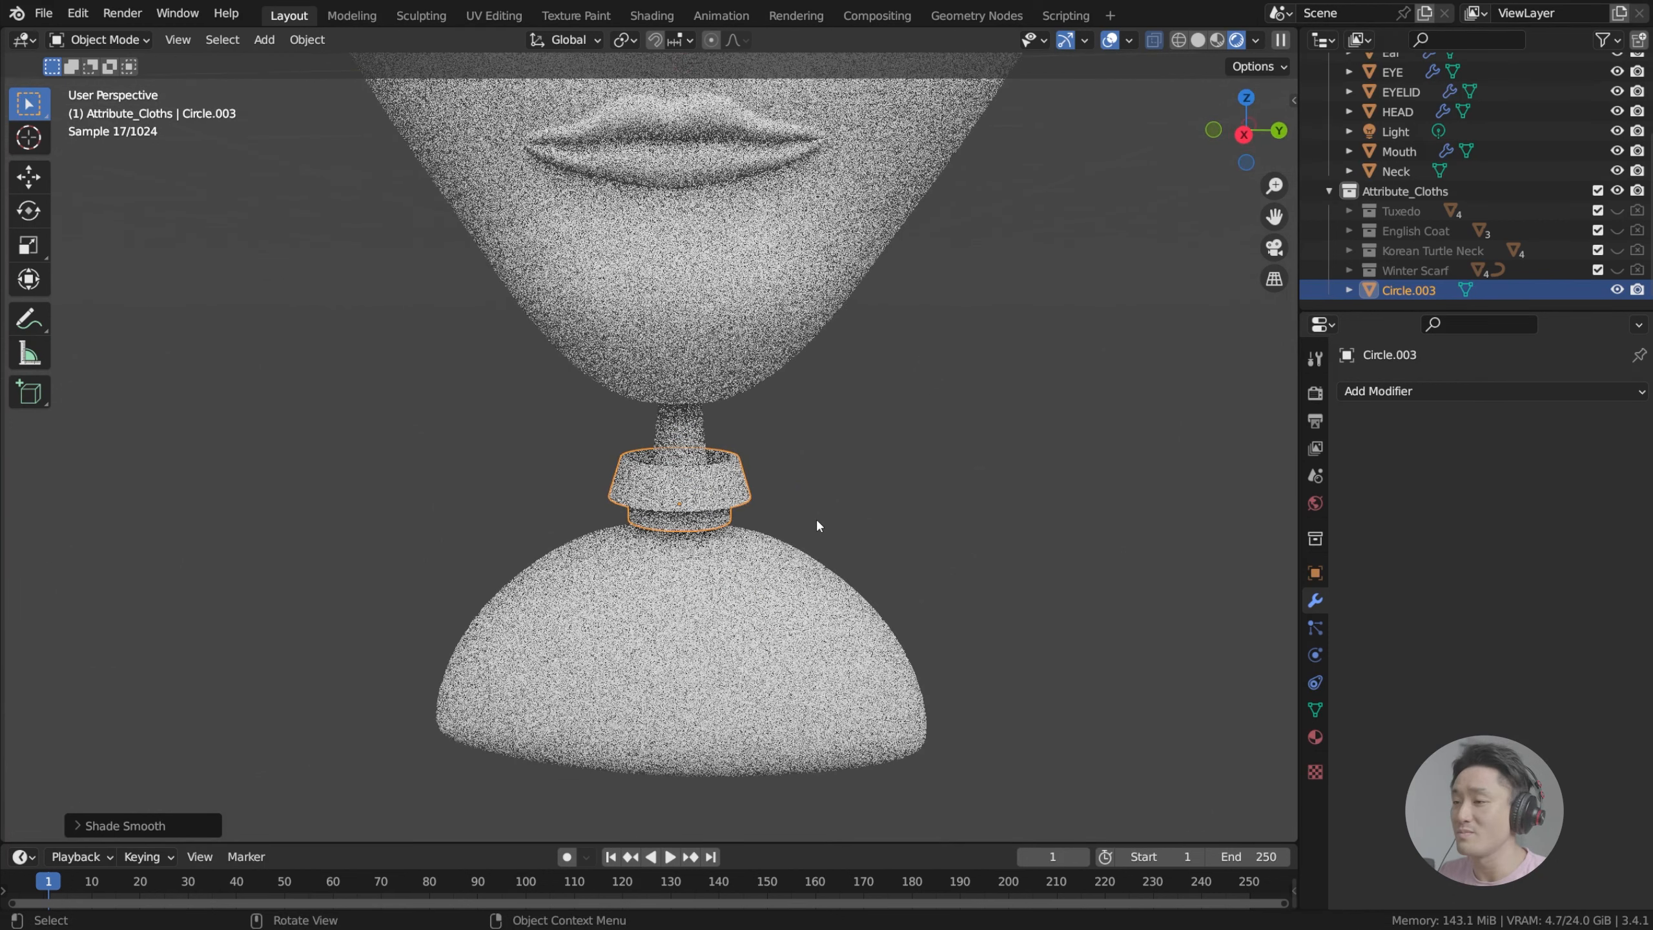
# Step: Switch the viewport back to solid shading with X-ray off and deselect the collar
pyautogui.press('Tab')
pyautogui.press('Tab')
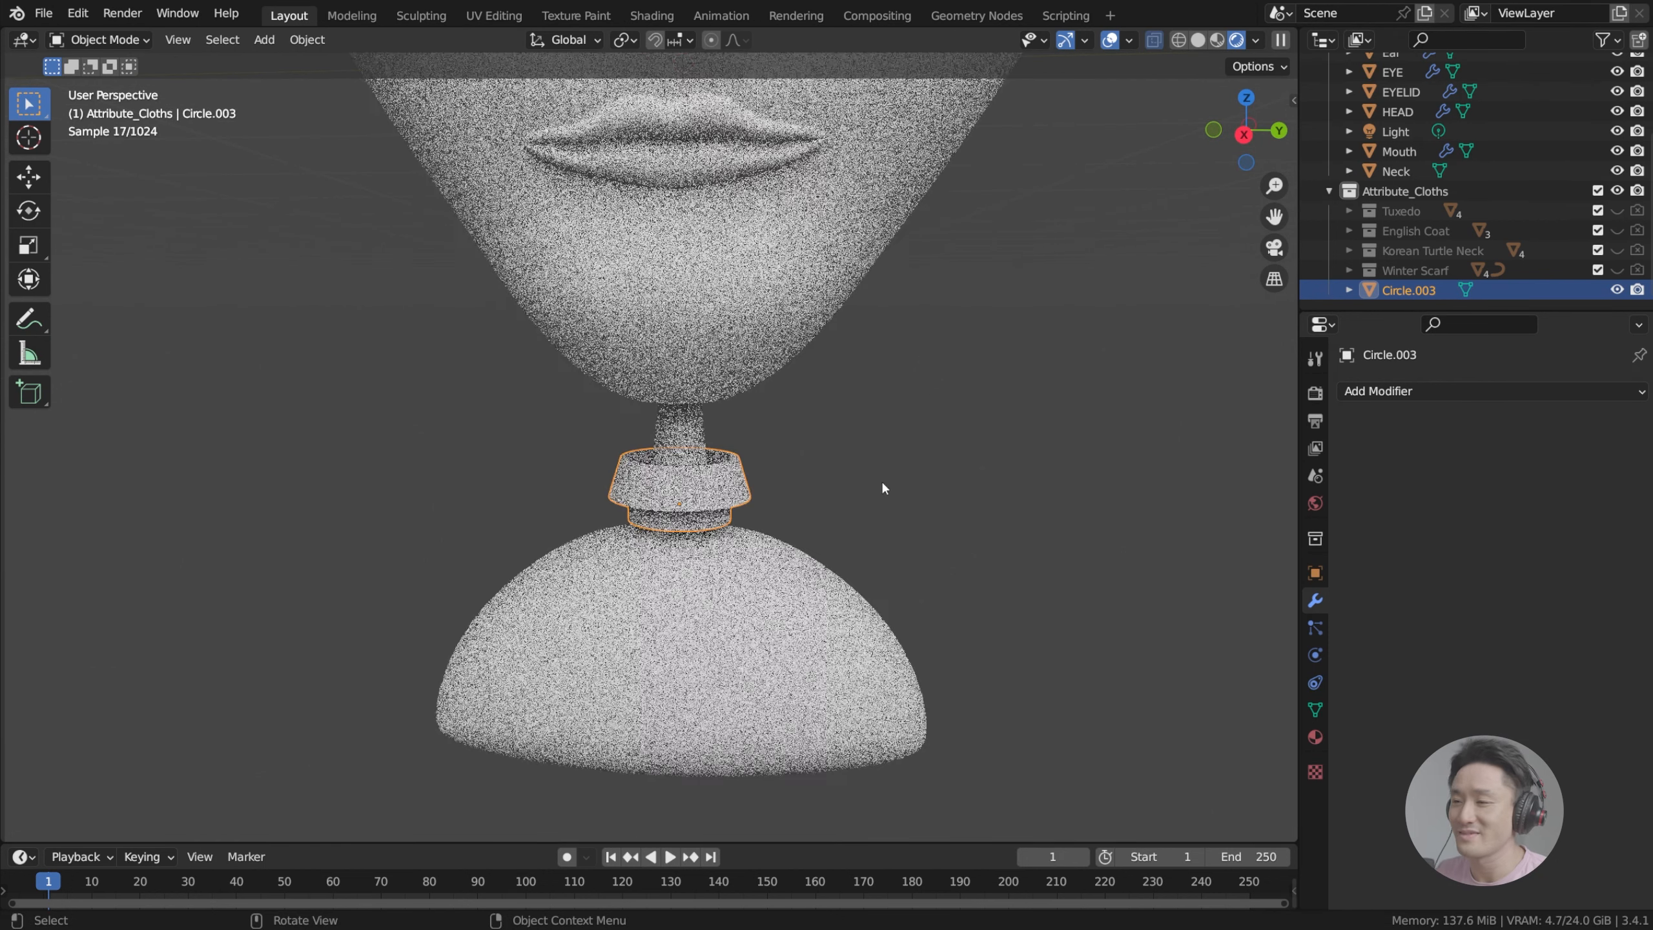
pyautogui.click(1200, 44)
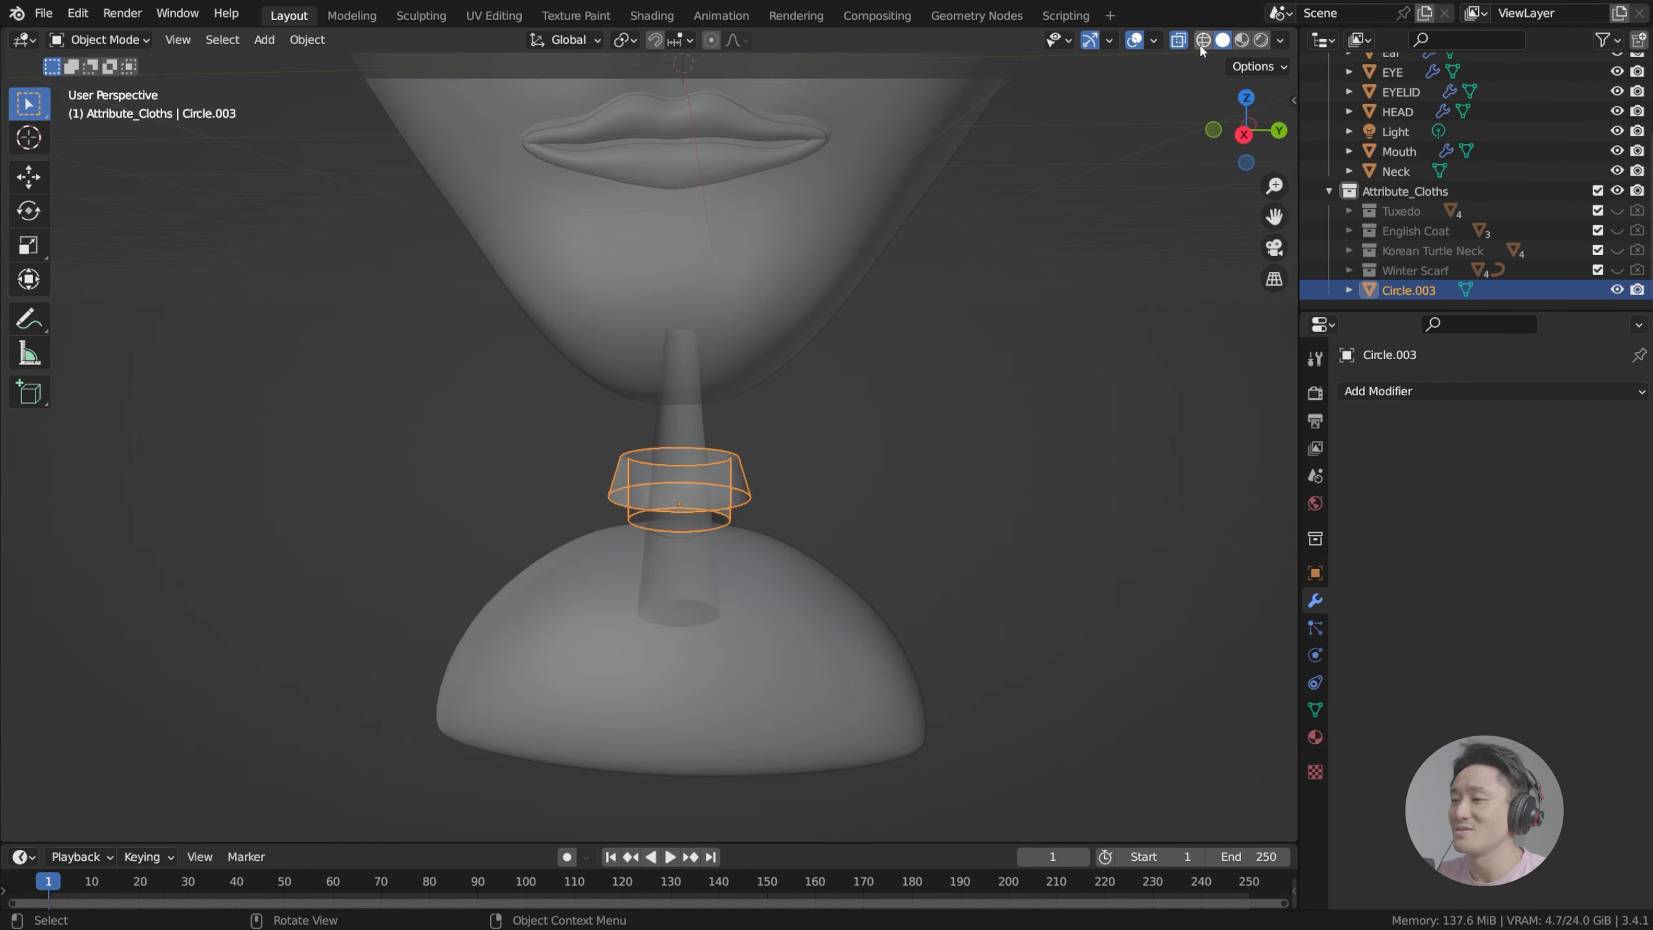
pyautogui.hotkey('alt', 'z')
pyautogui.click(944, 385)
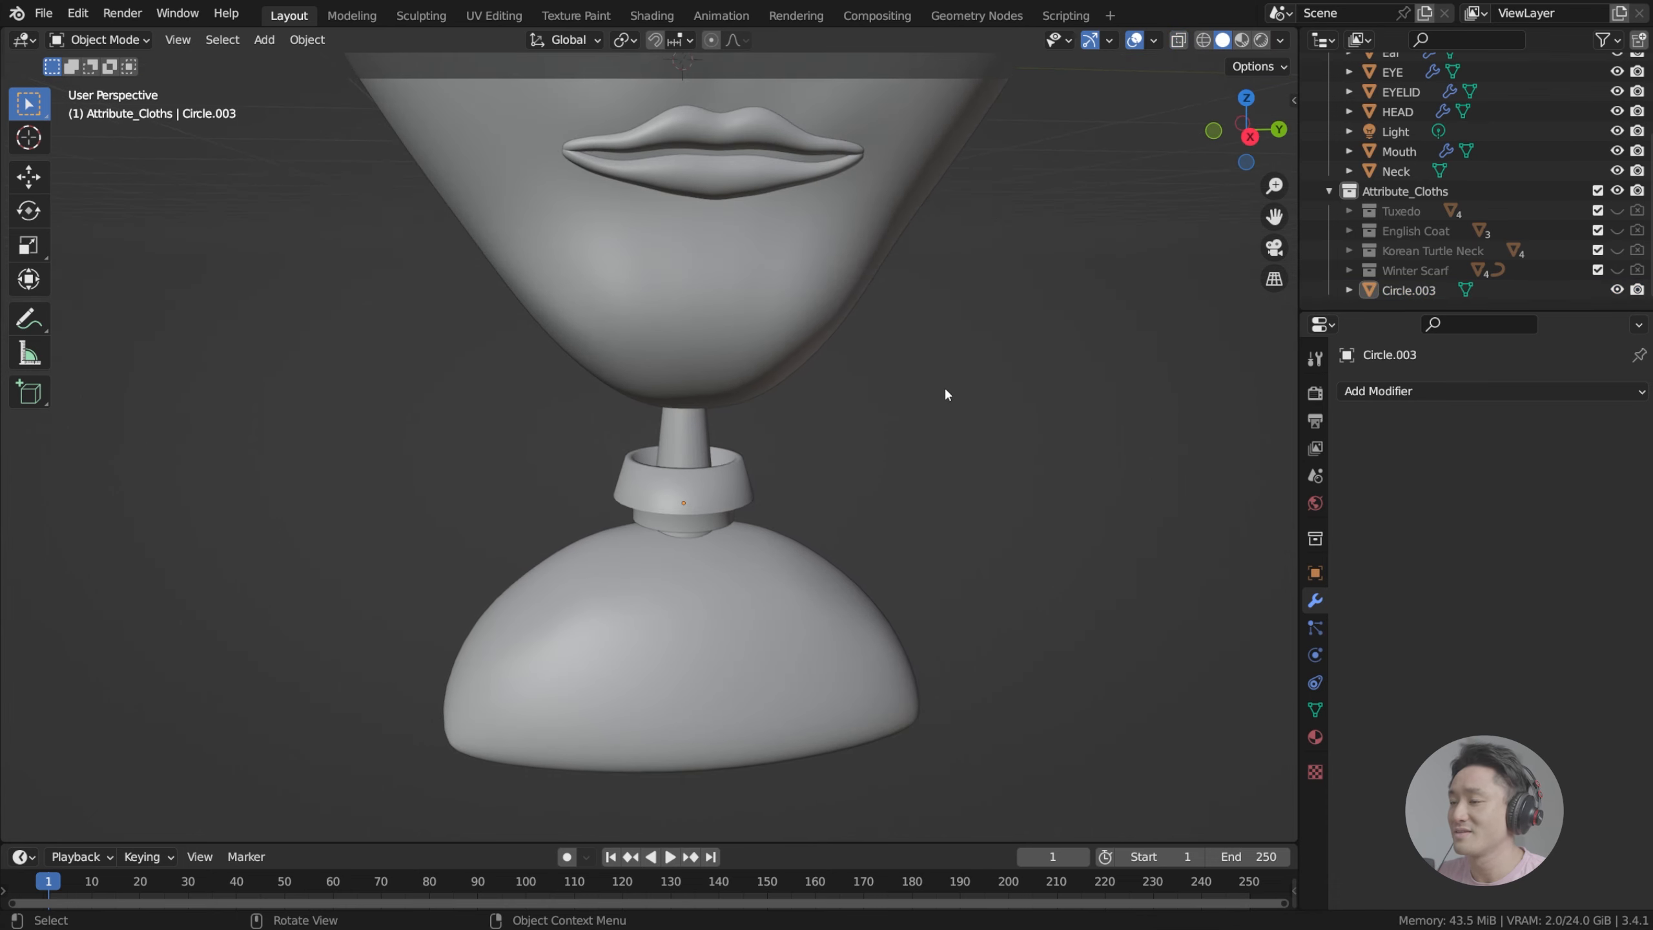
pyautogui.moveTo(903, 451); pyautogui.dragTo(930, 458, button='middle')
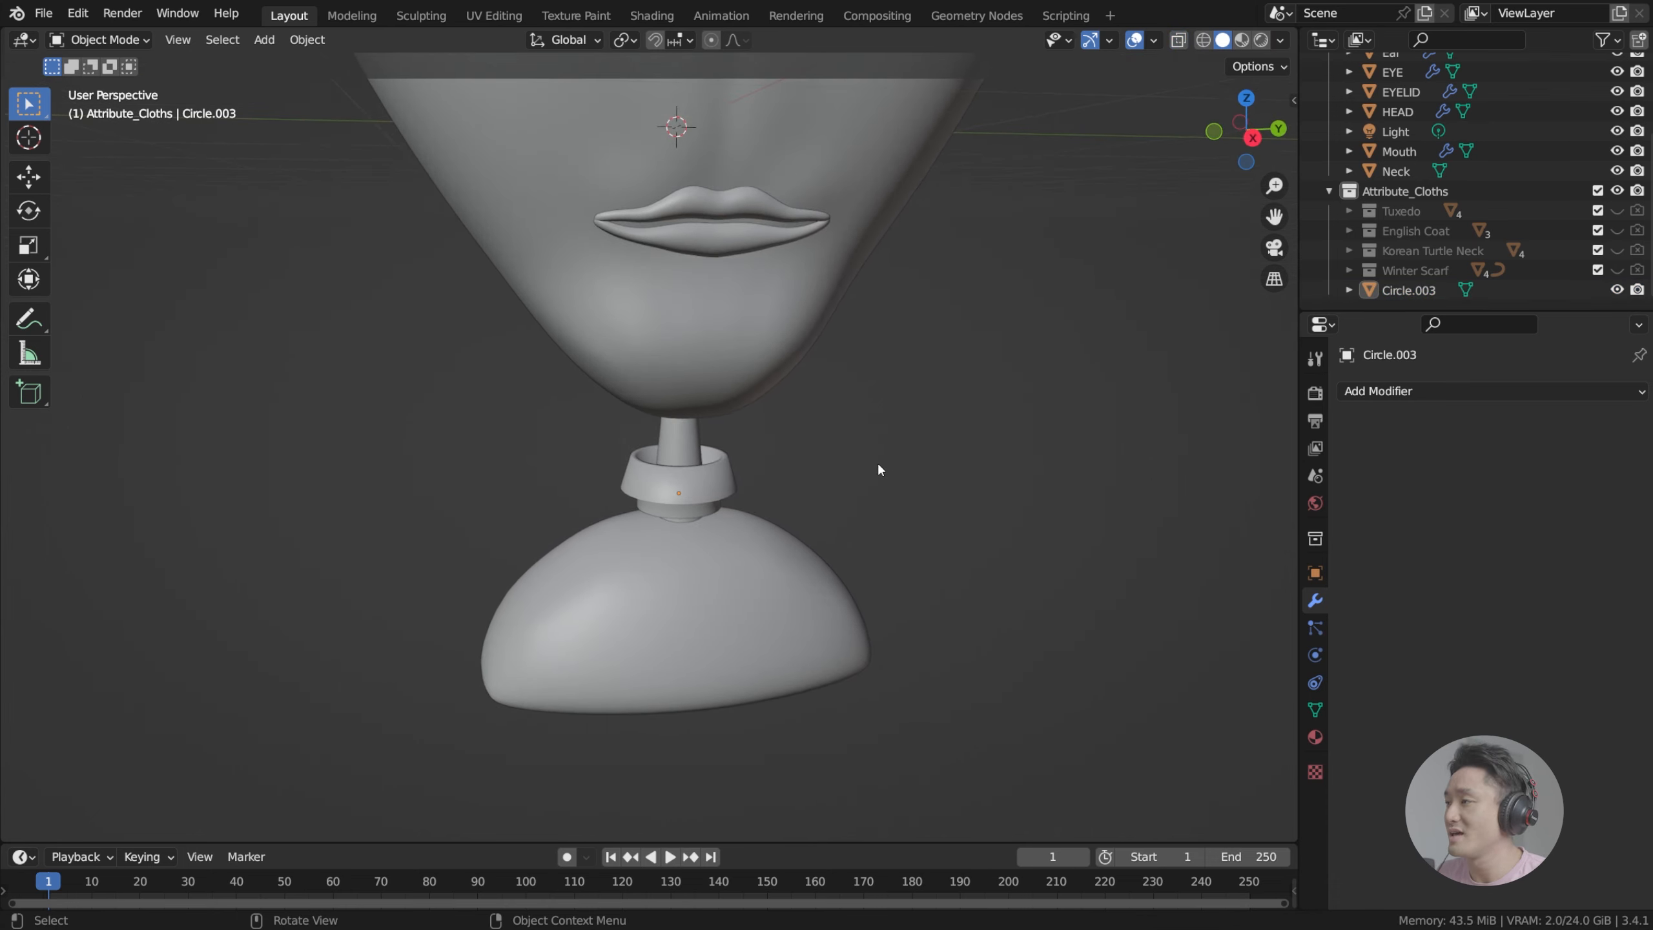
pyautogui.hotkey('shift', 'a')
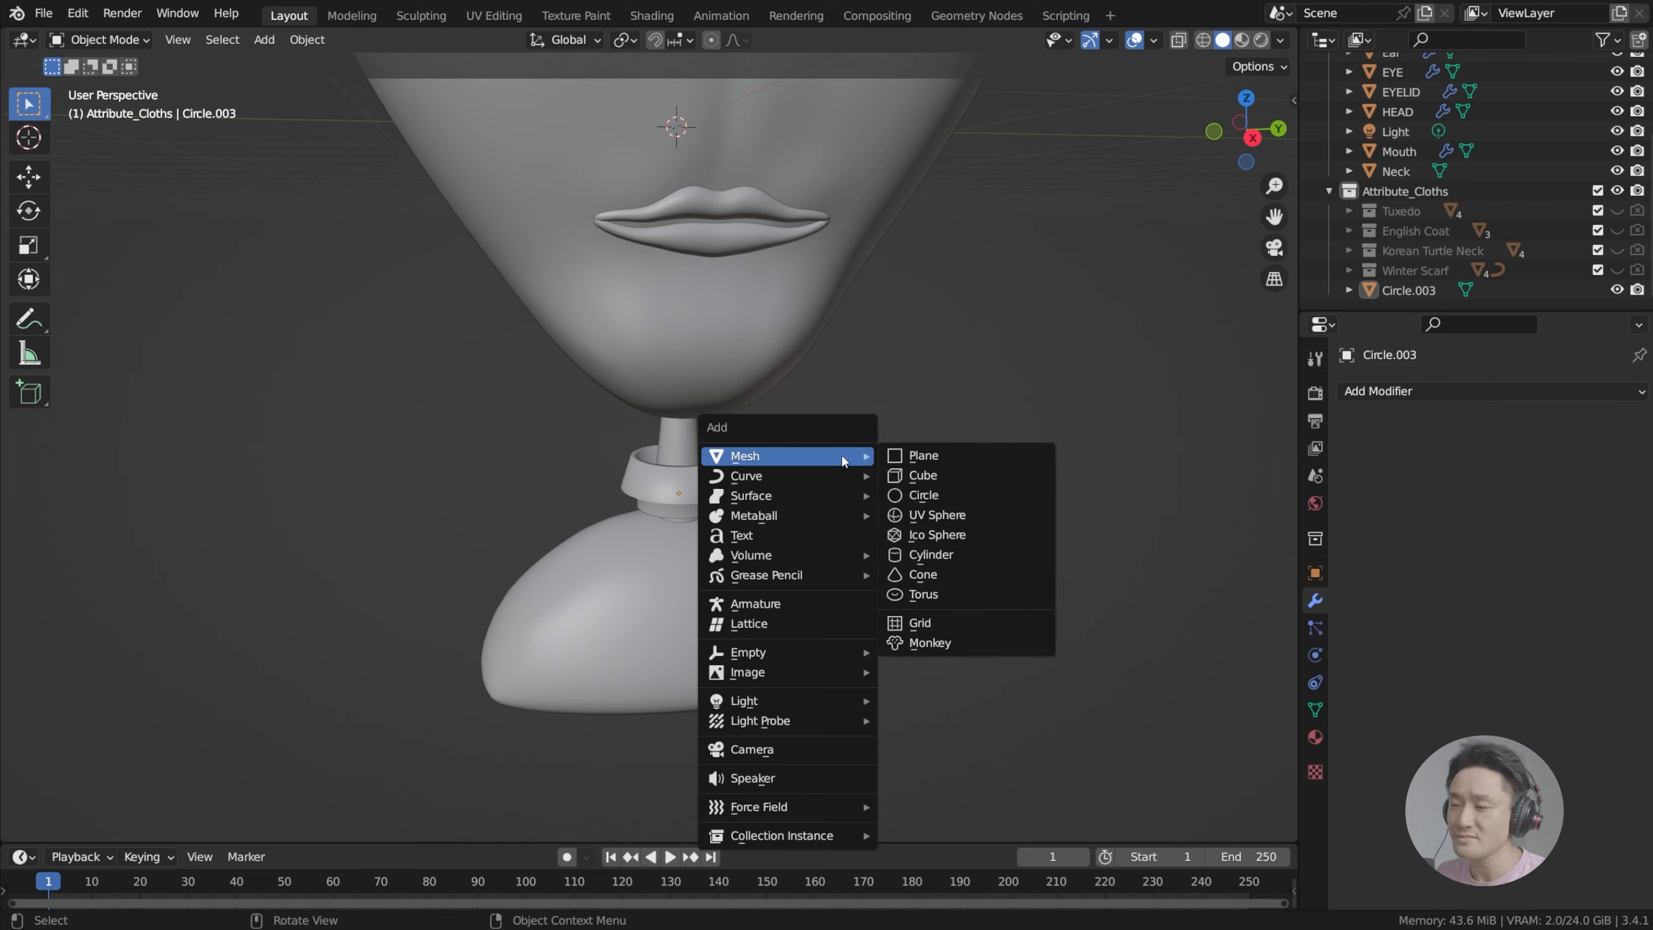
pyautogui.press('Escape')
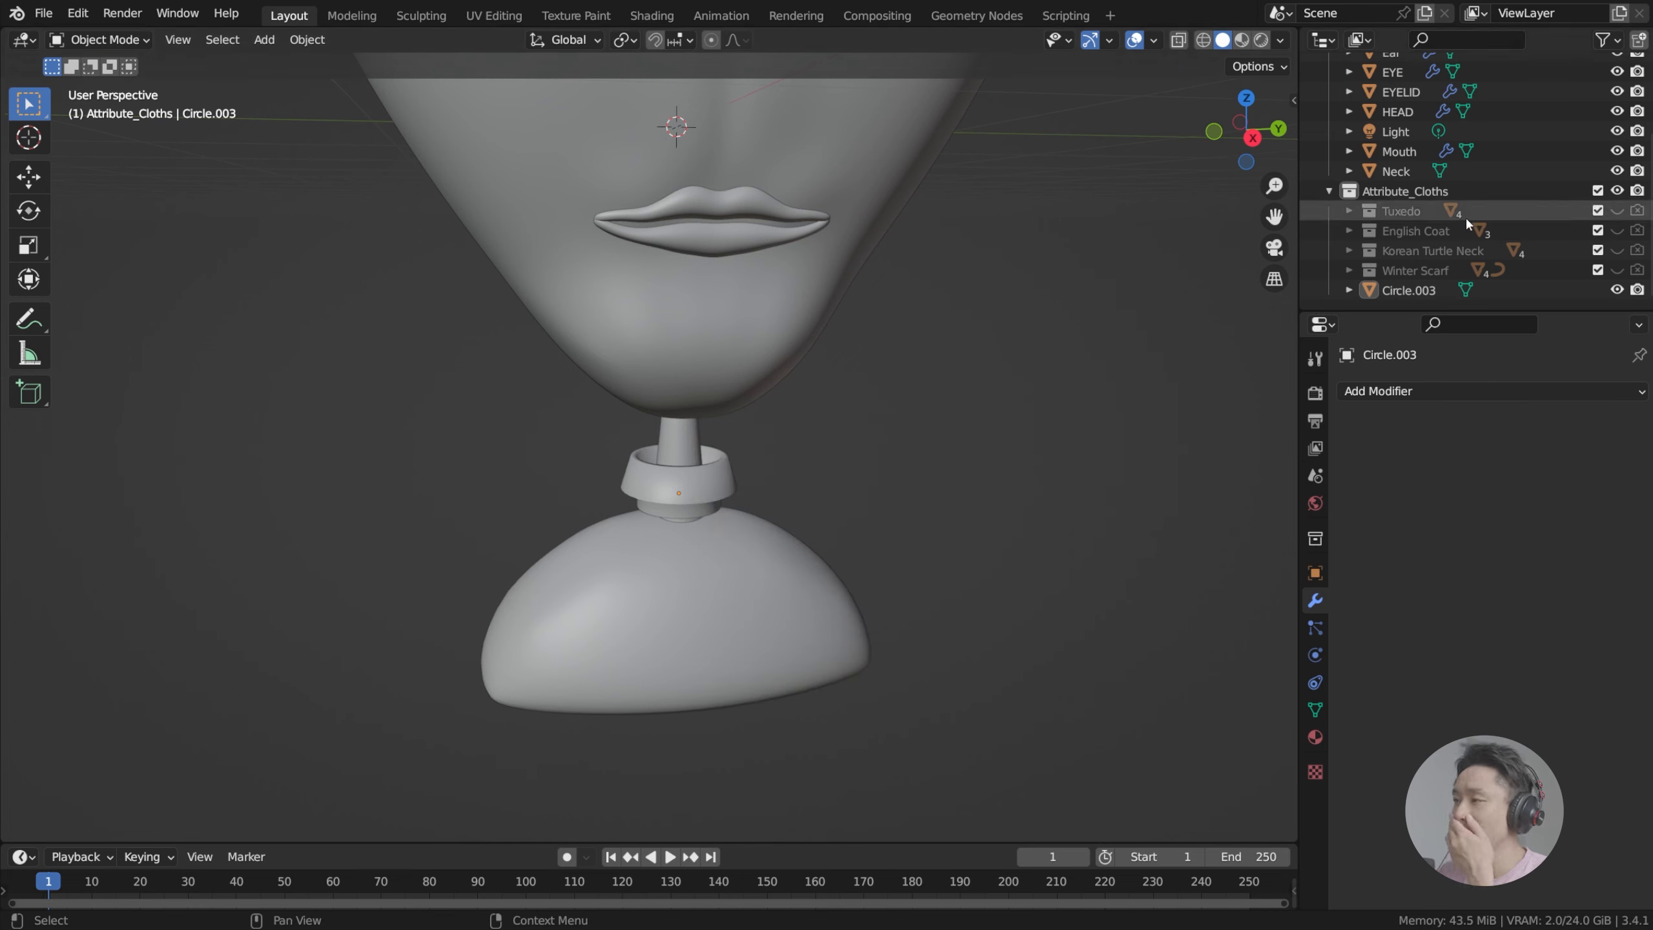
# Step: Duplicate the character's body object in place
pyautogui.scroll(3, 1464, 216)
pyautogui.click(660, 533)
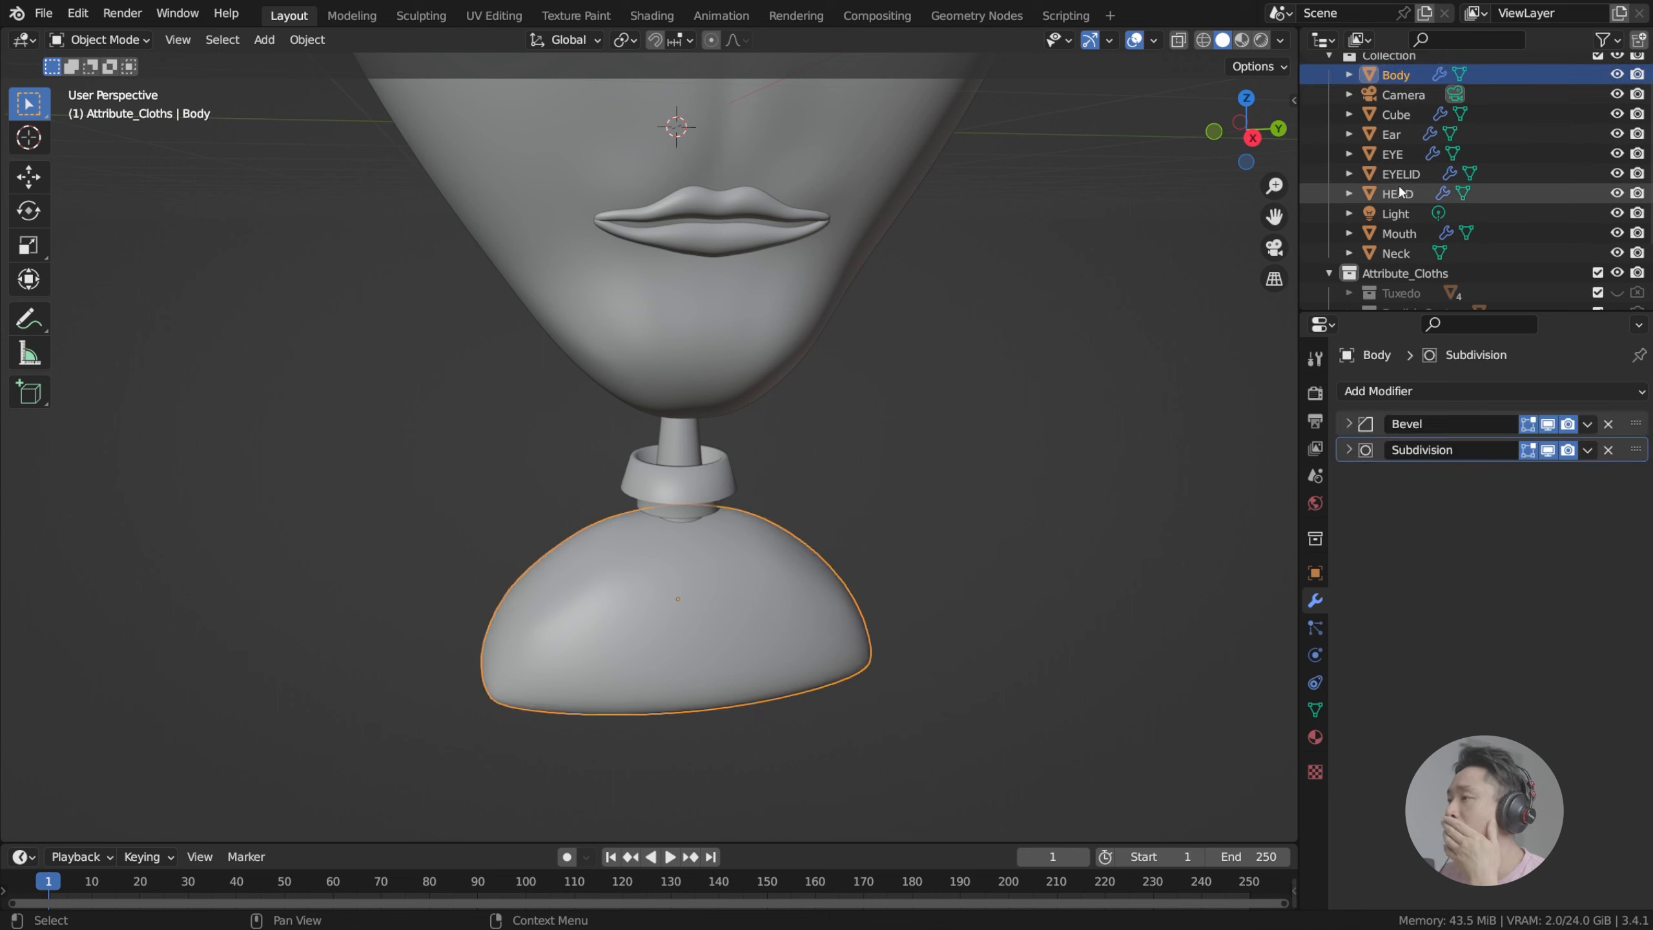
pyautogui.hotkey('shift', 'd')
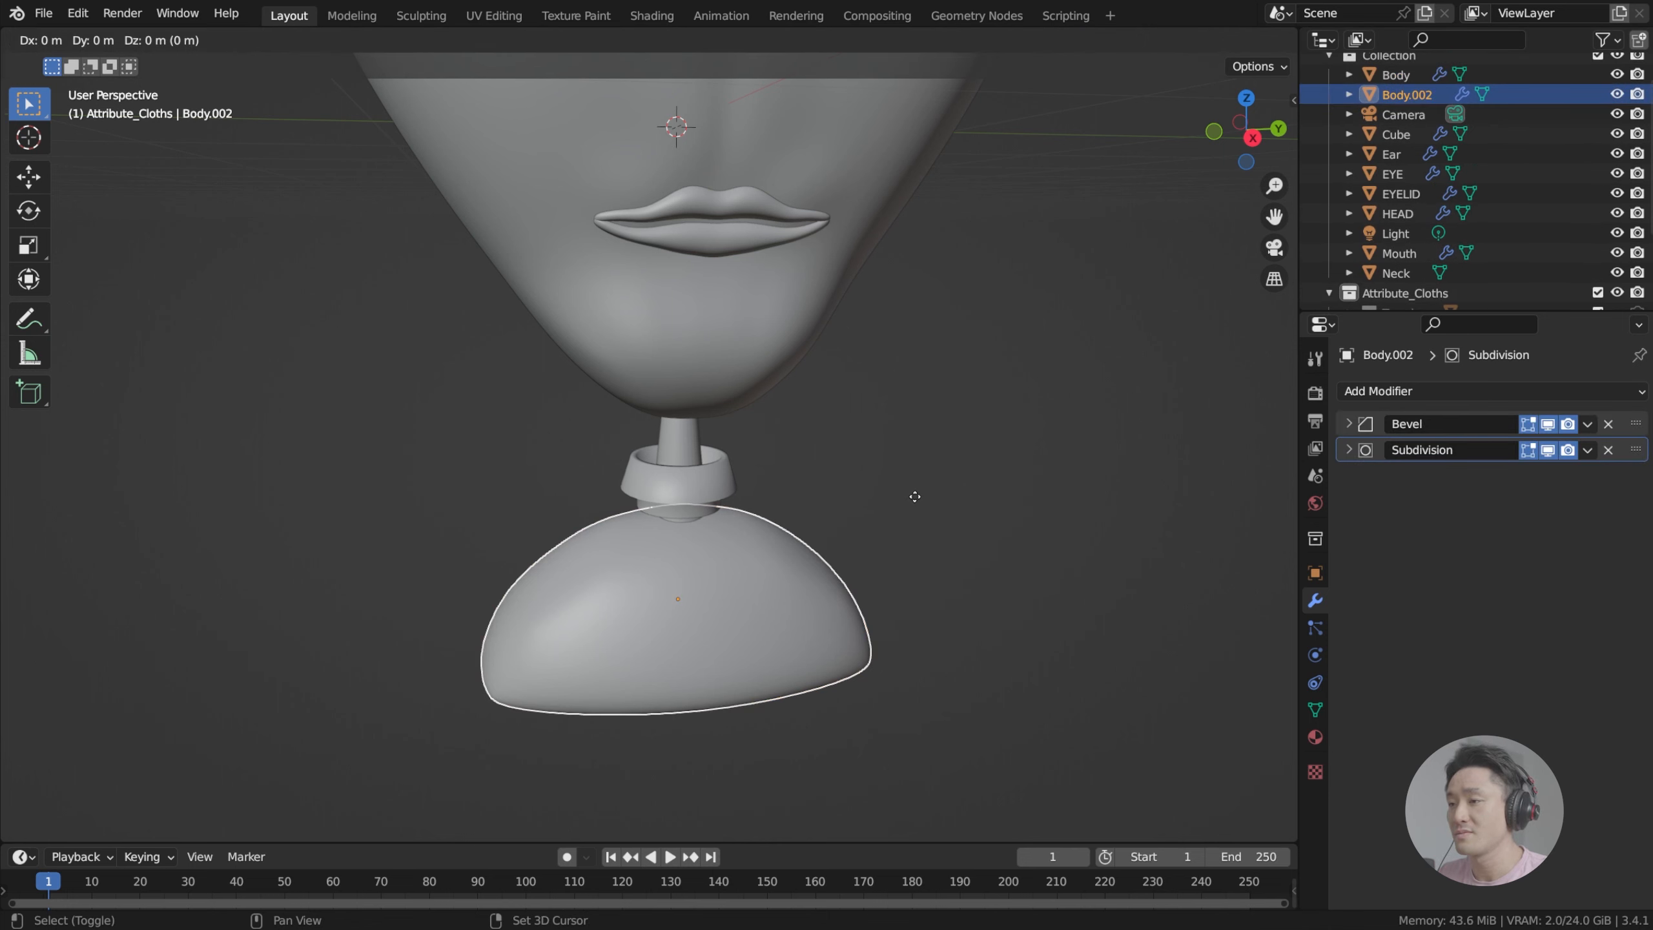
pyautogui.rightClick(914, 494)
pyautogui.scroll(-3, 1420, 106)
pyautogui.scroll(4, 1422, 102)
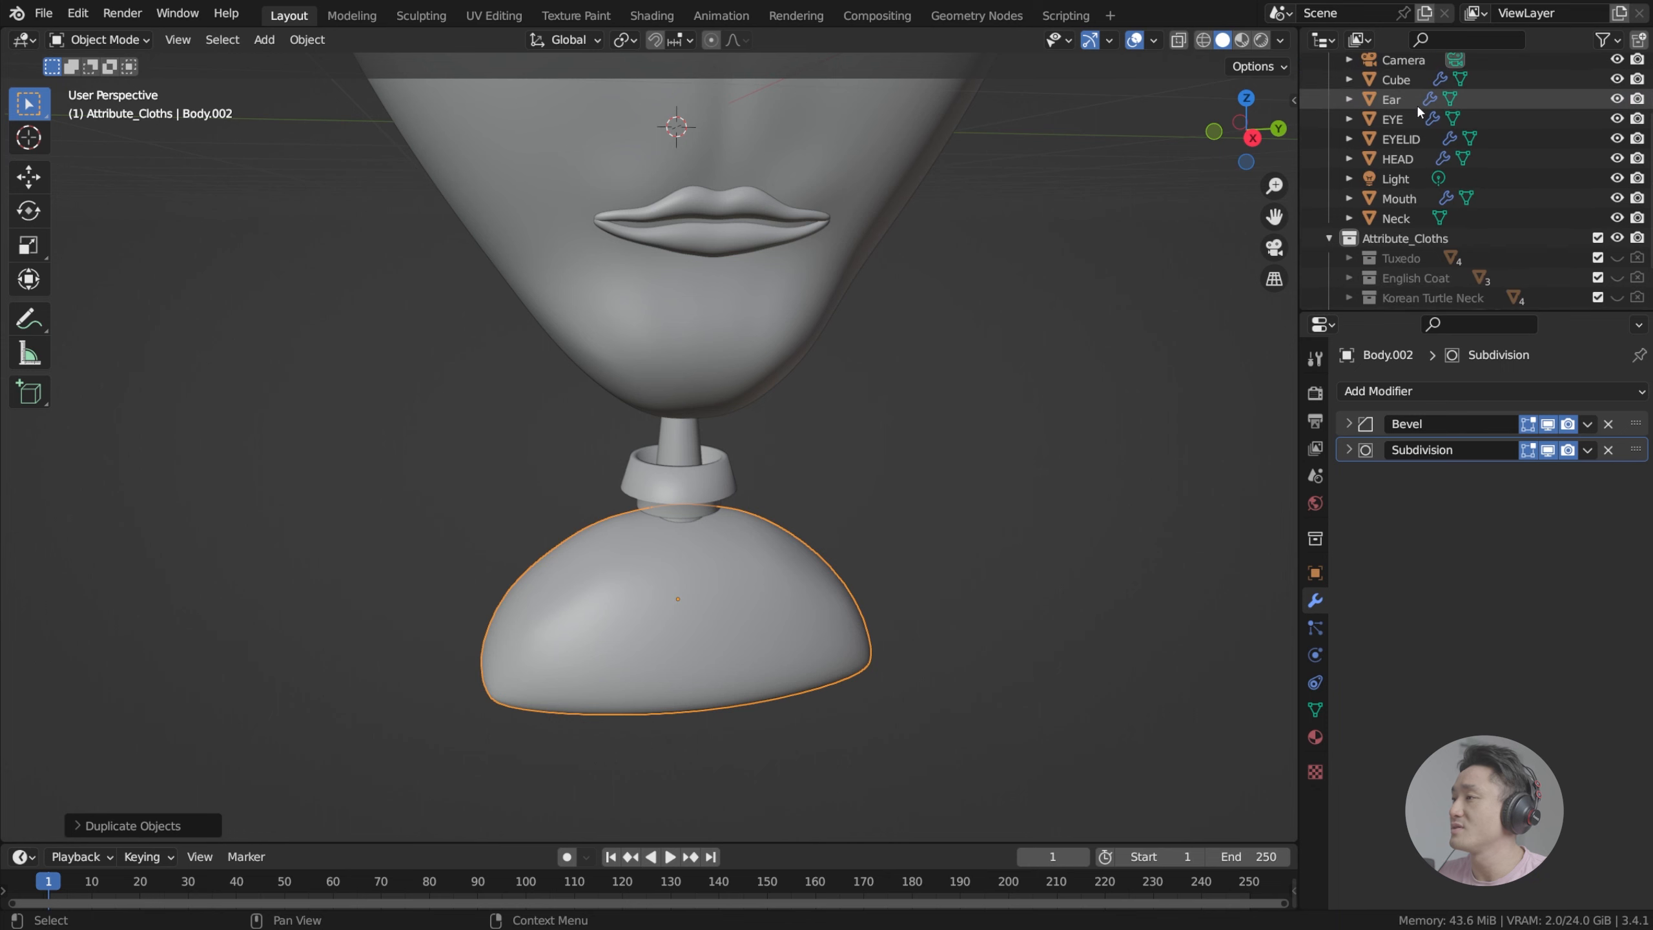
# Step: Move the duplicated body into the Attribute_Cloths collection and rename it ShirtBody
pyautogui.moveTo(1431, 94); pyautogui.dragTo(1406, 286)
pyautogui.doubleClick(1405, 286)
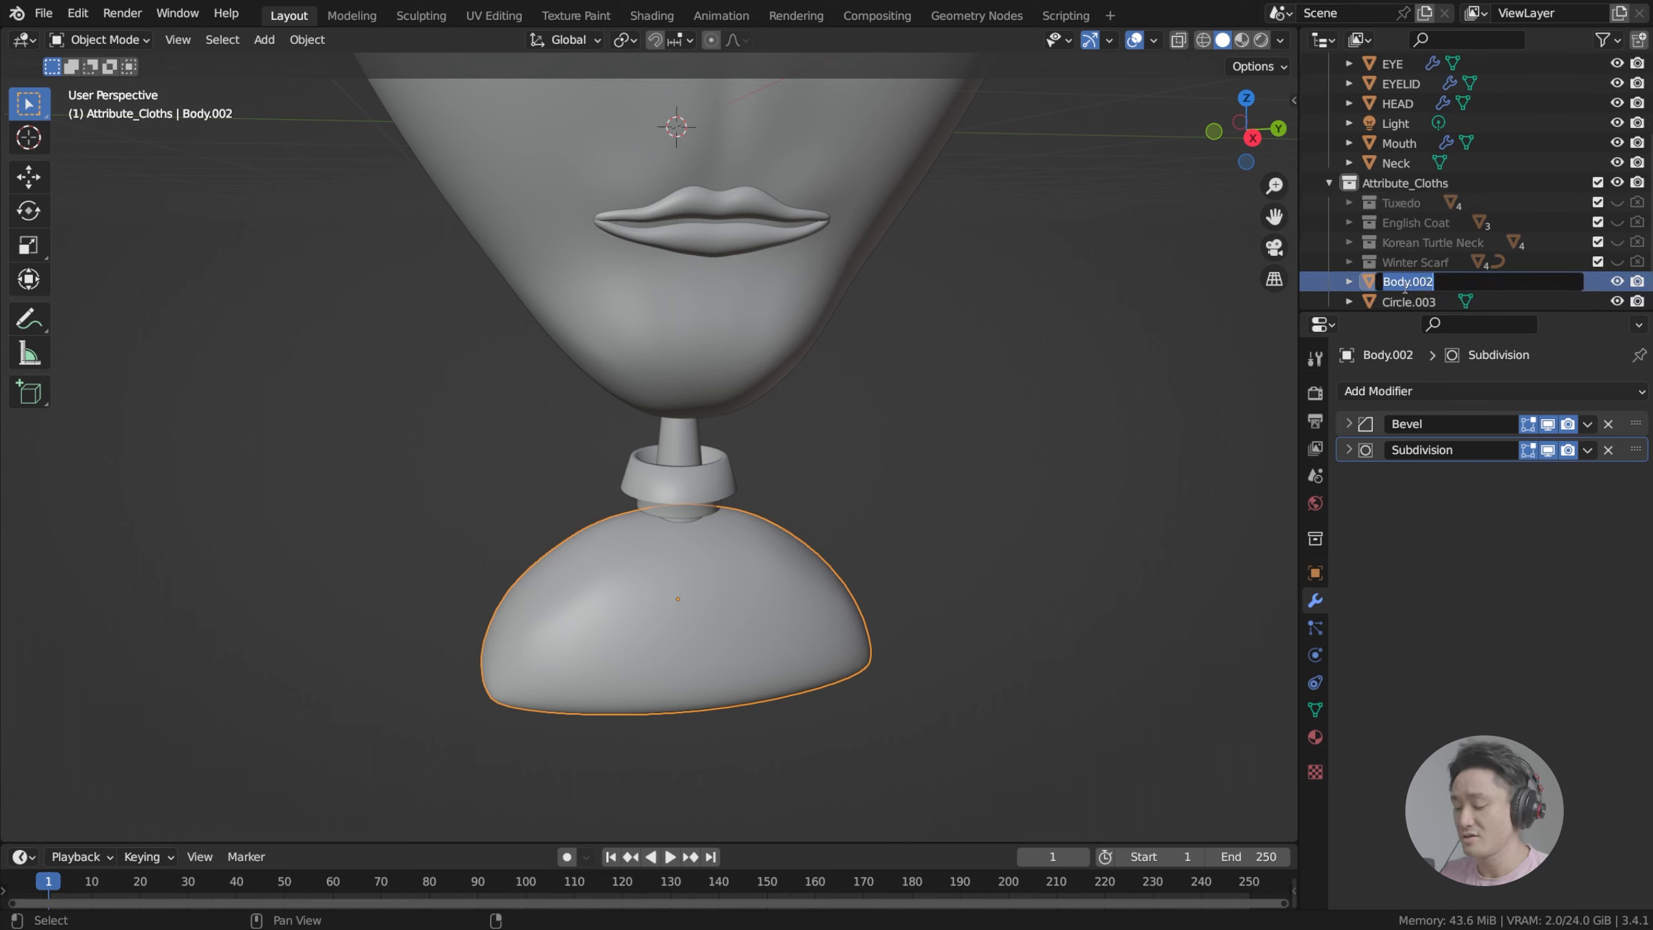
pyautogui.write('ShirtBody')
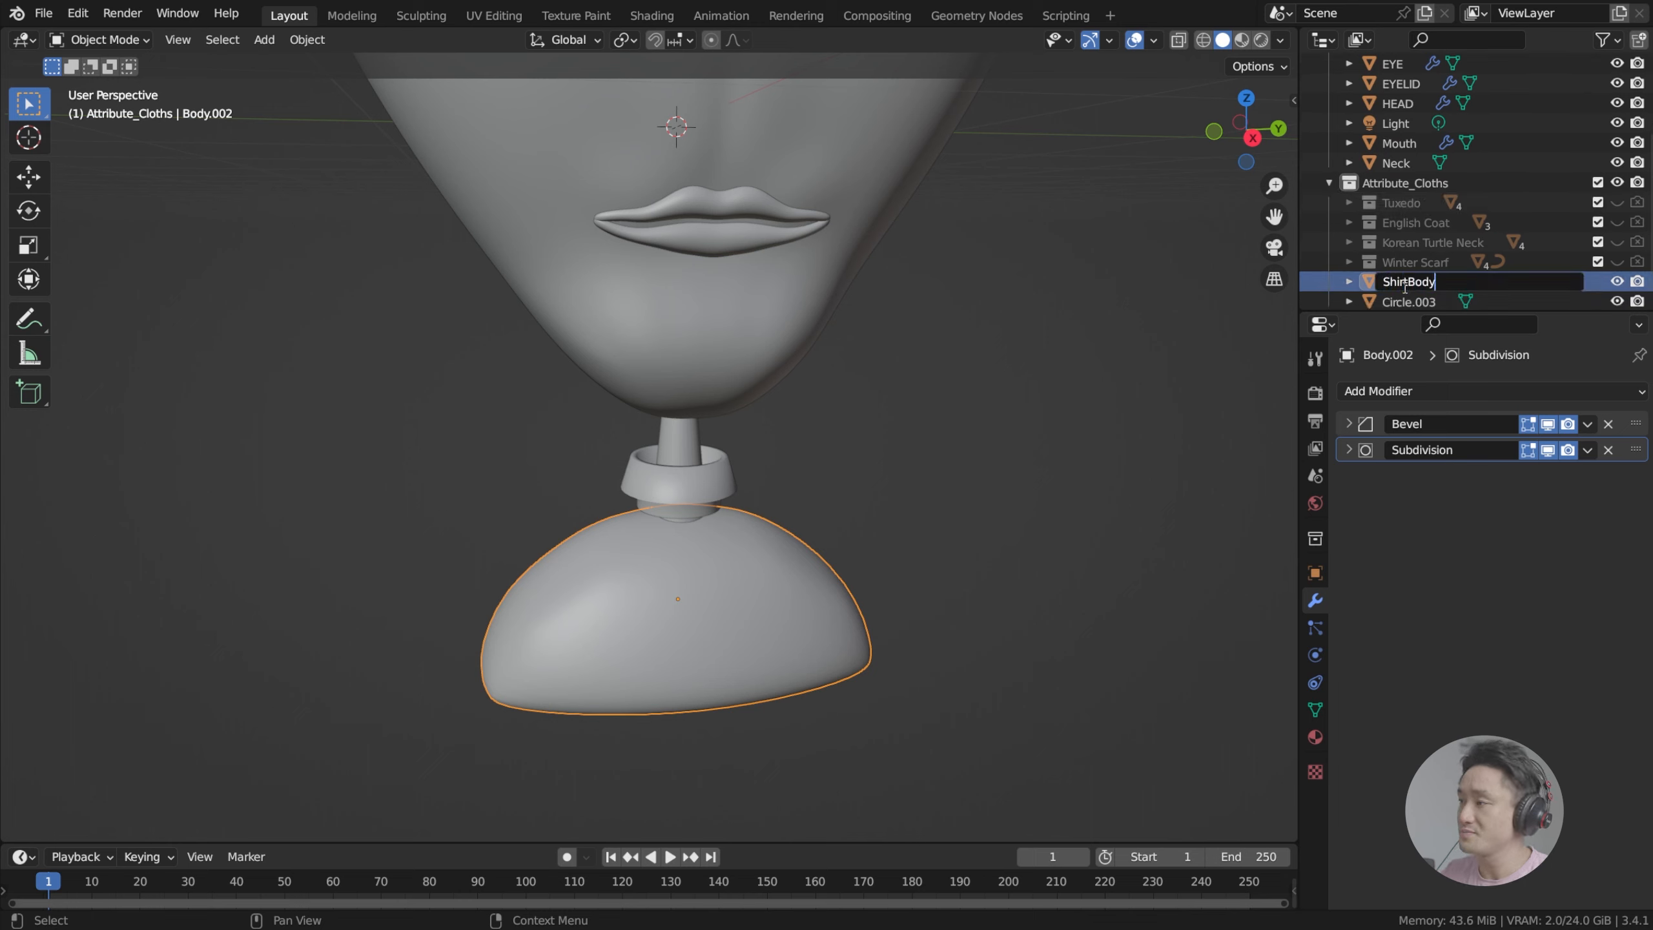
pyautogui.press('Return')
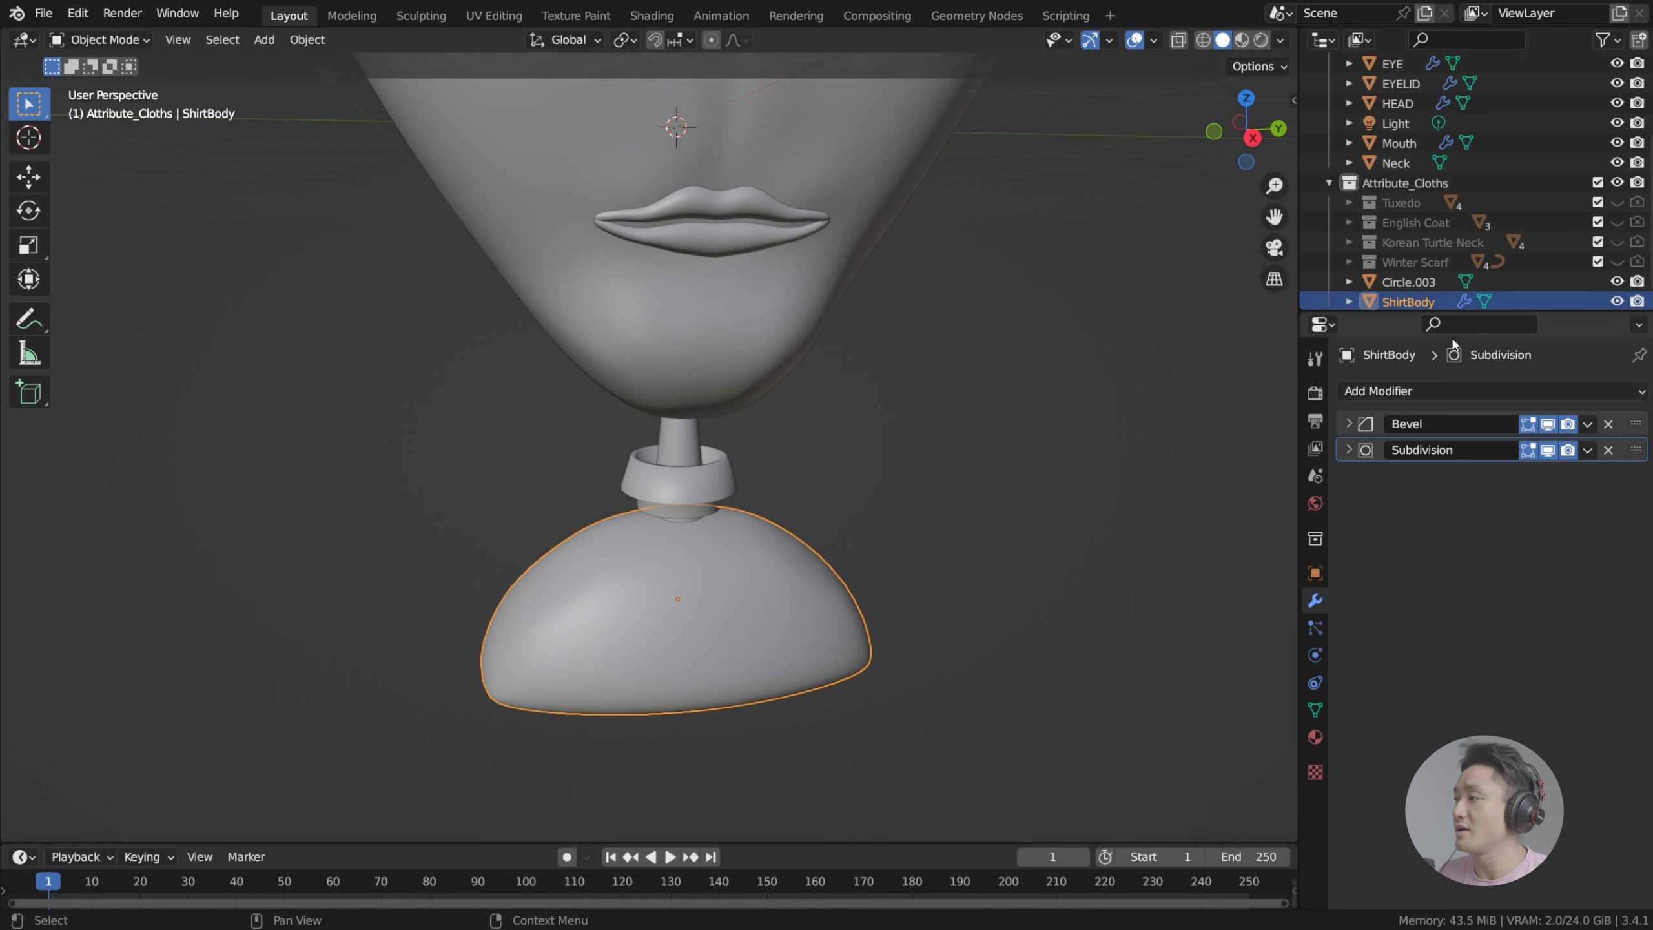
# Step: Apply the Bevel modifier on ShirtBody
pyautogui.press('Tab')
pyautogui.moveTo(803, 576); pyautogui.dragTo(701, 545, button='middle')
pyautogui.press('Tab')
pyautogui.scroll(3, 922, 586)
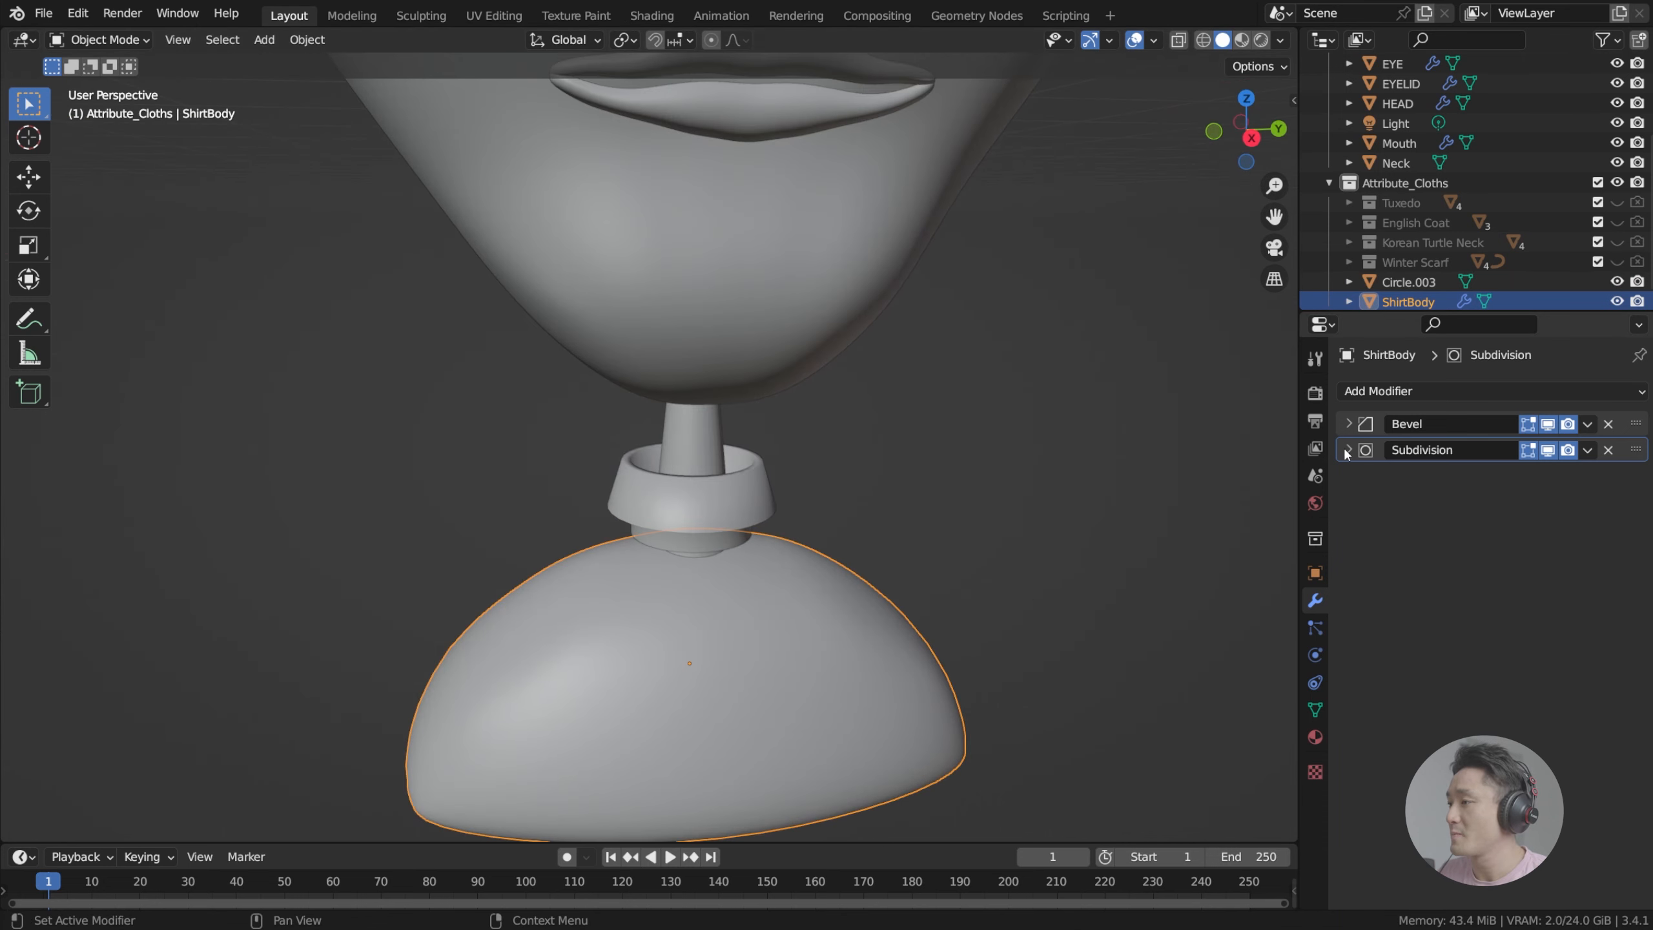
pyautogui.click(1348, 449)
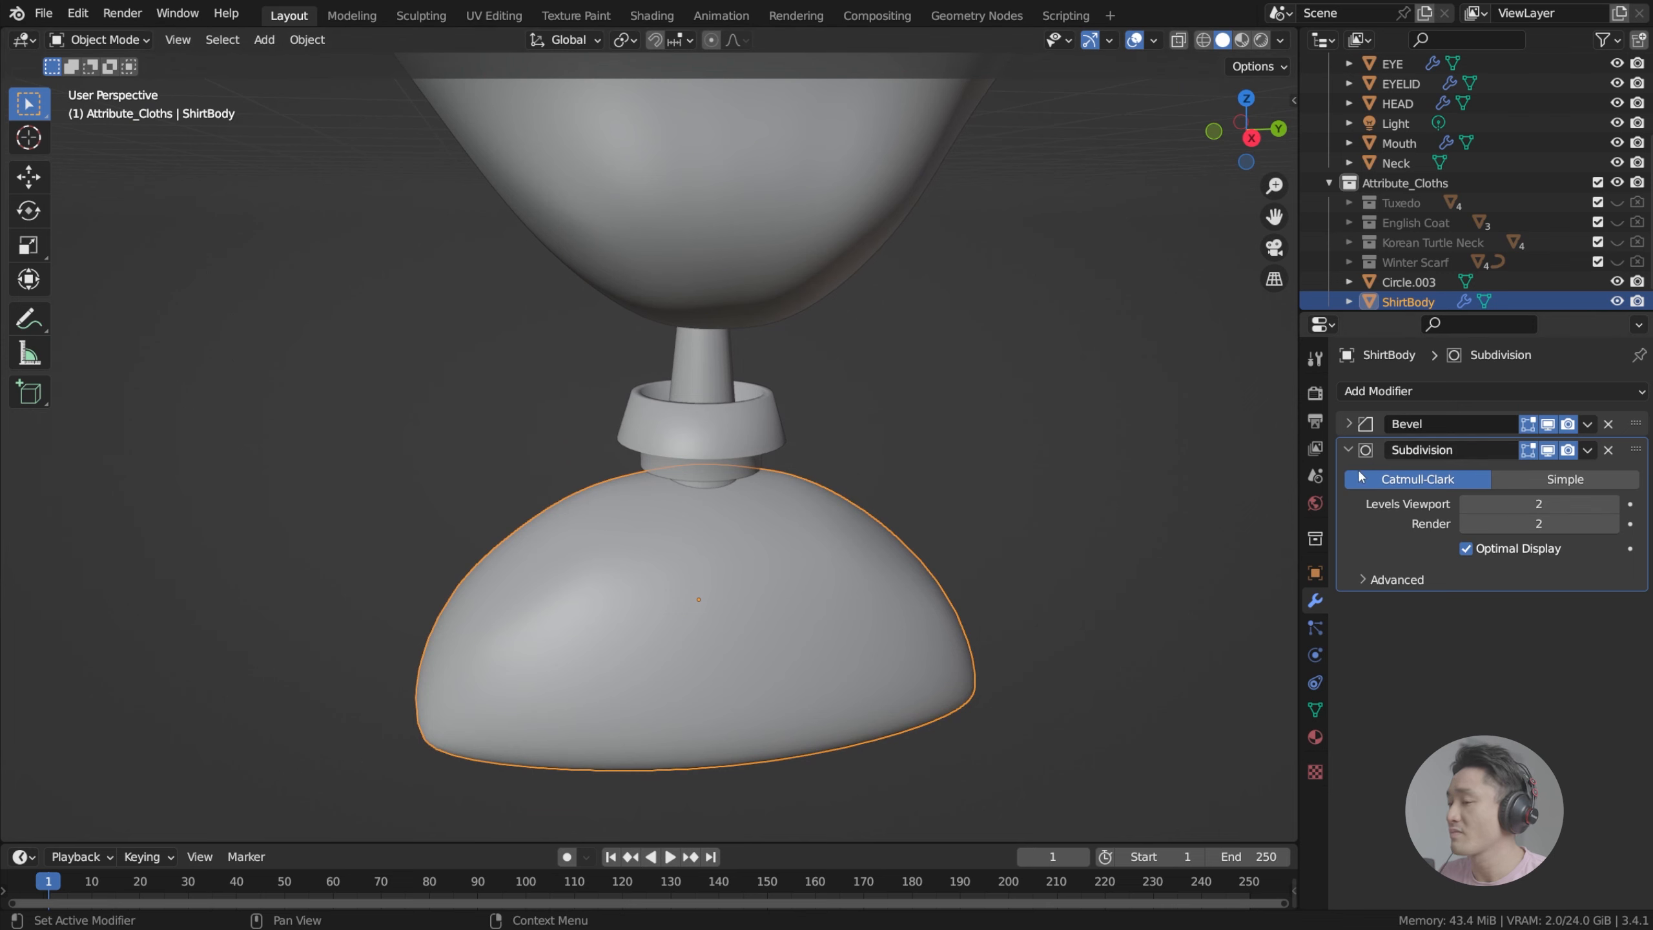
pyautogui.keyDown('shift'); pyautogui.moveTo(963, 521); pyautogui.dragTo(999, 460, button='middle'); pyautogui.keyUp('shift')
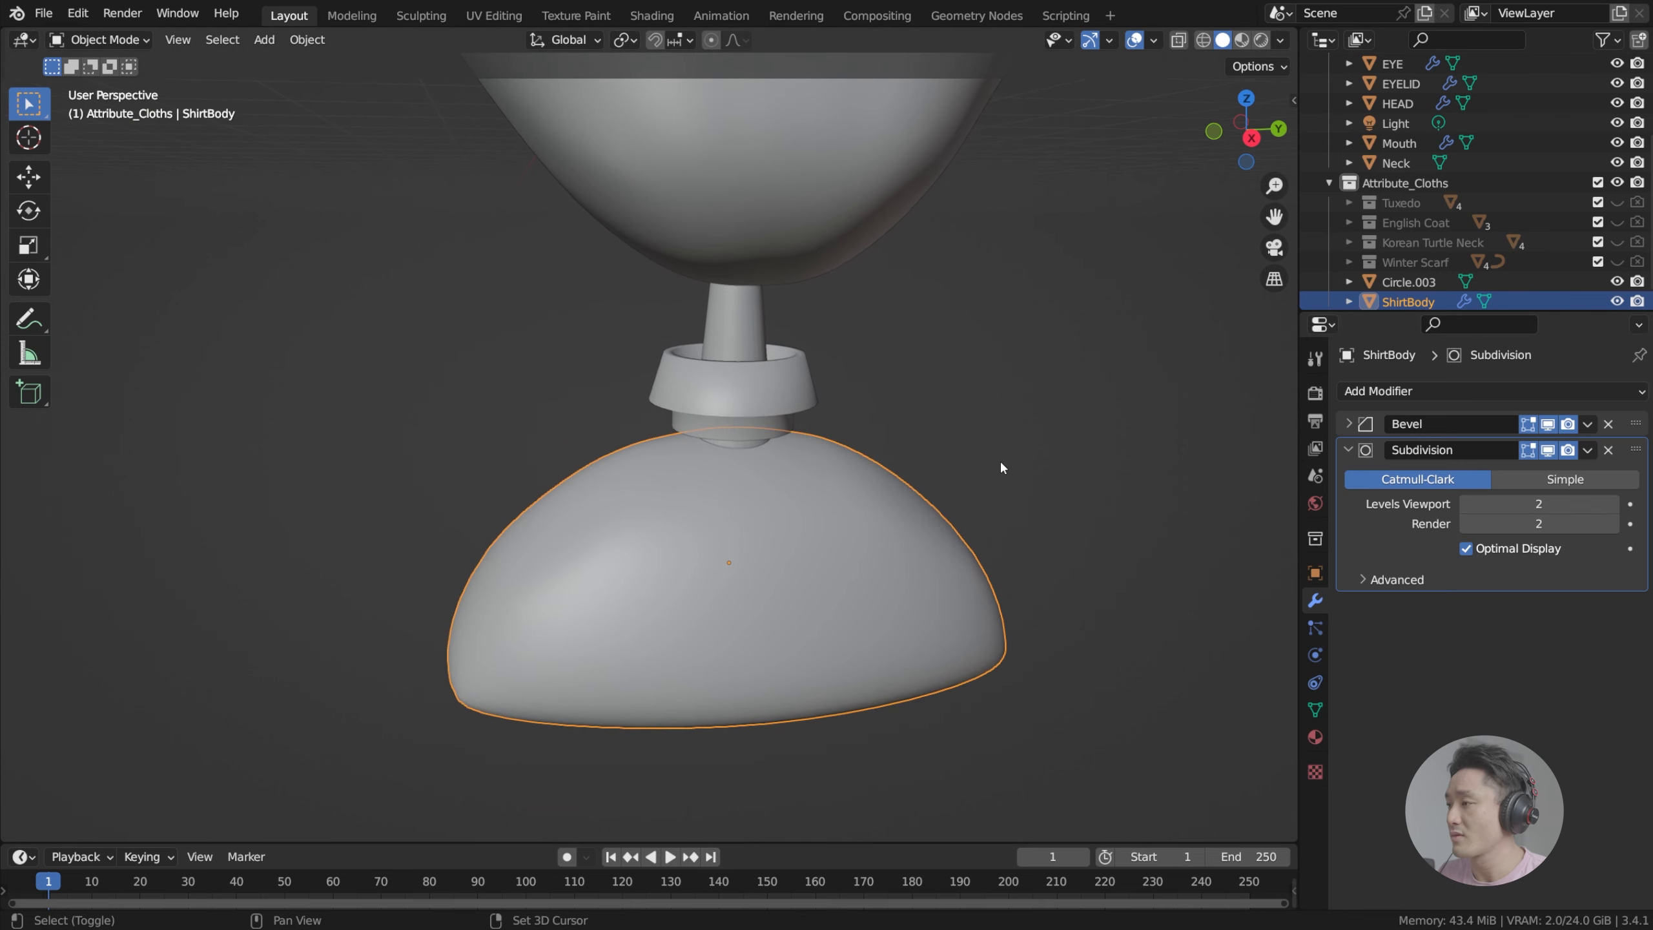
pyautogui.click(1588, 424)
pyautogui.click(1564, 439)
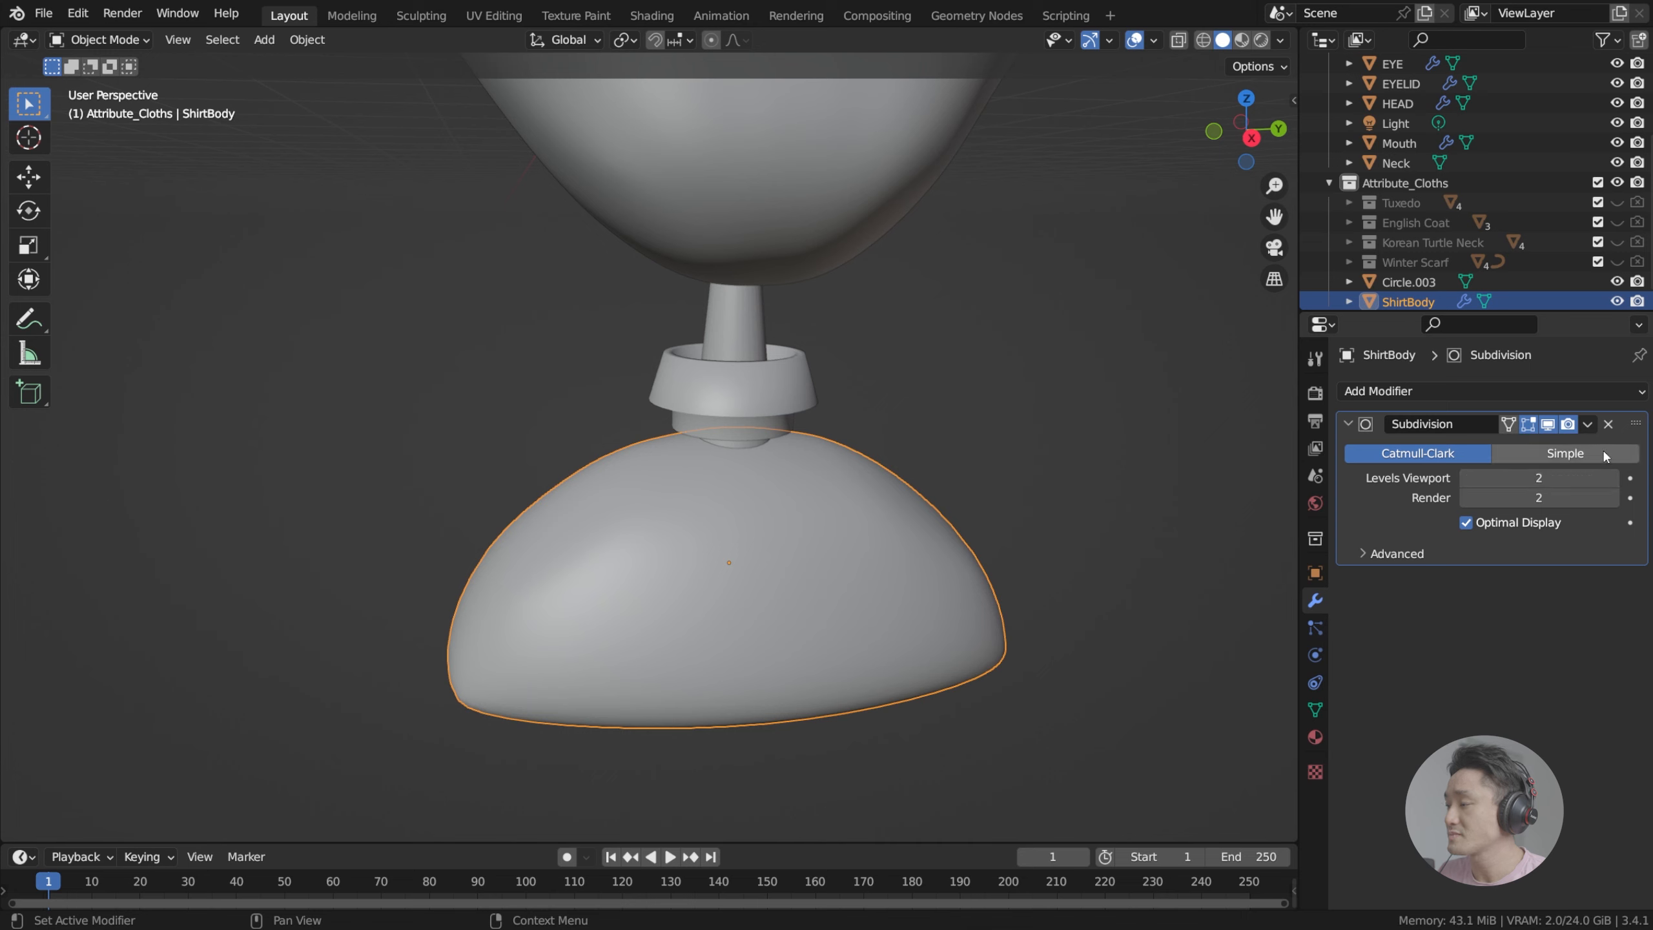
# Step: Set ShirtBody's Subdivision viewport level to 1, apply the modifier and check the resulting mesh in Edit Mode
pyautogui.click(1467, 478)
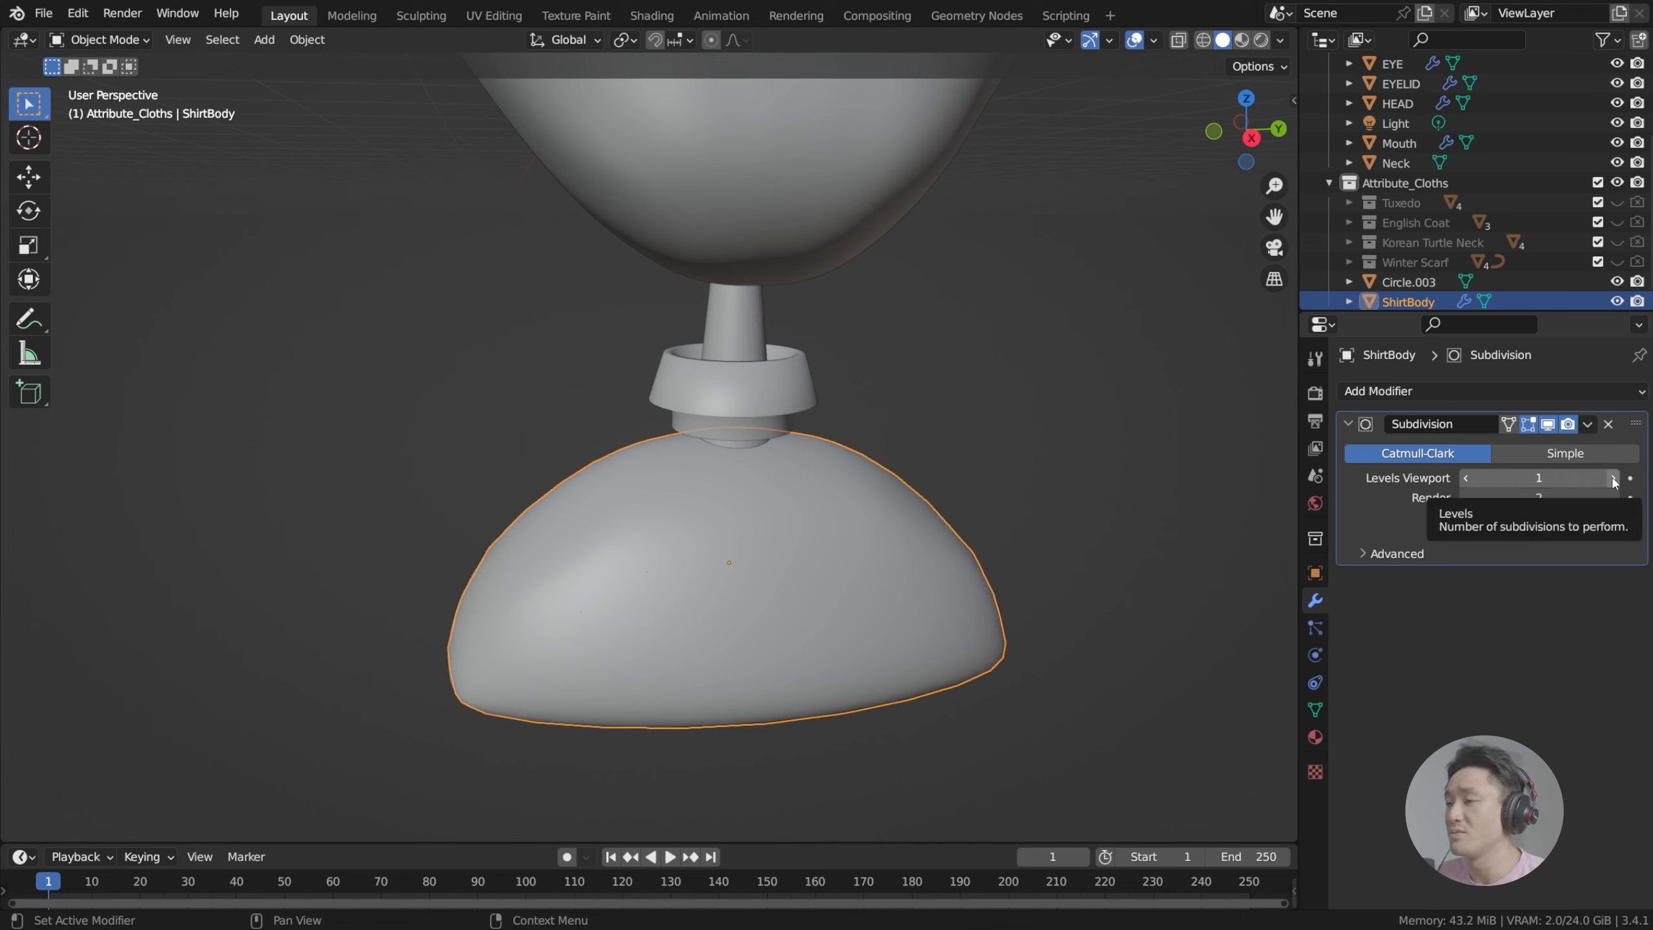
pyautogui.click(1588, 424)
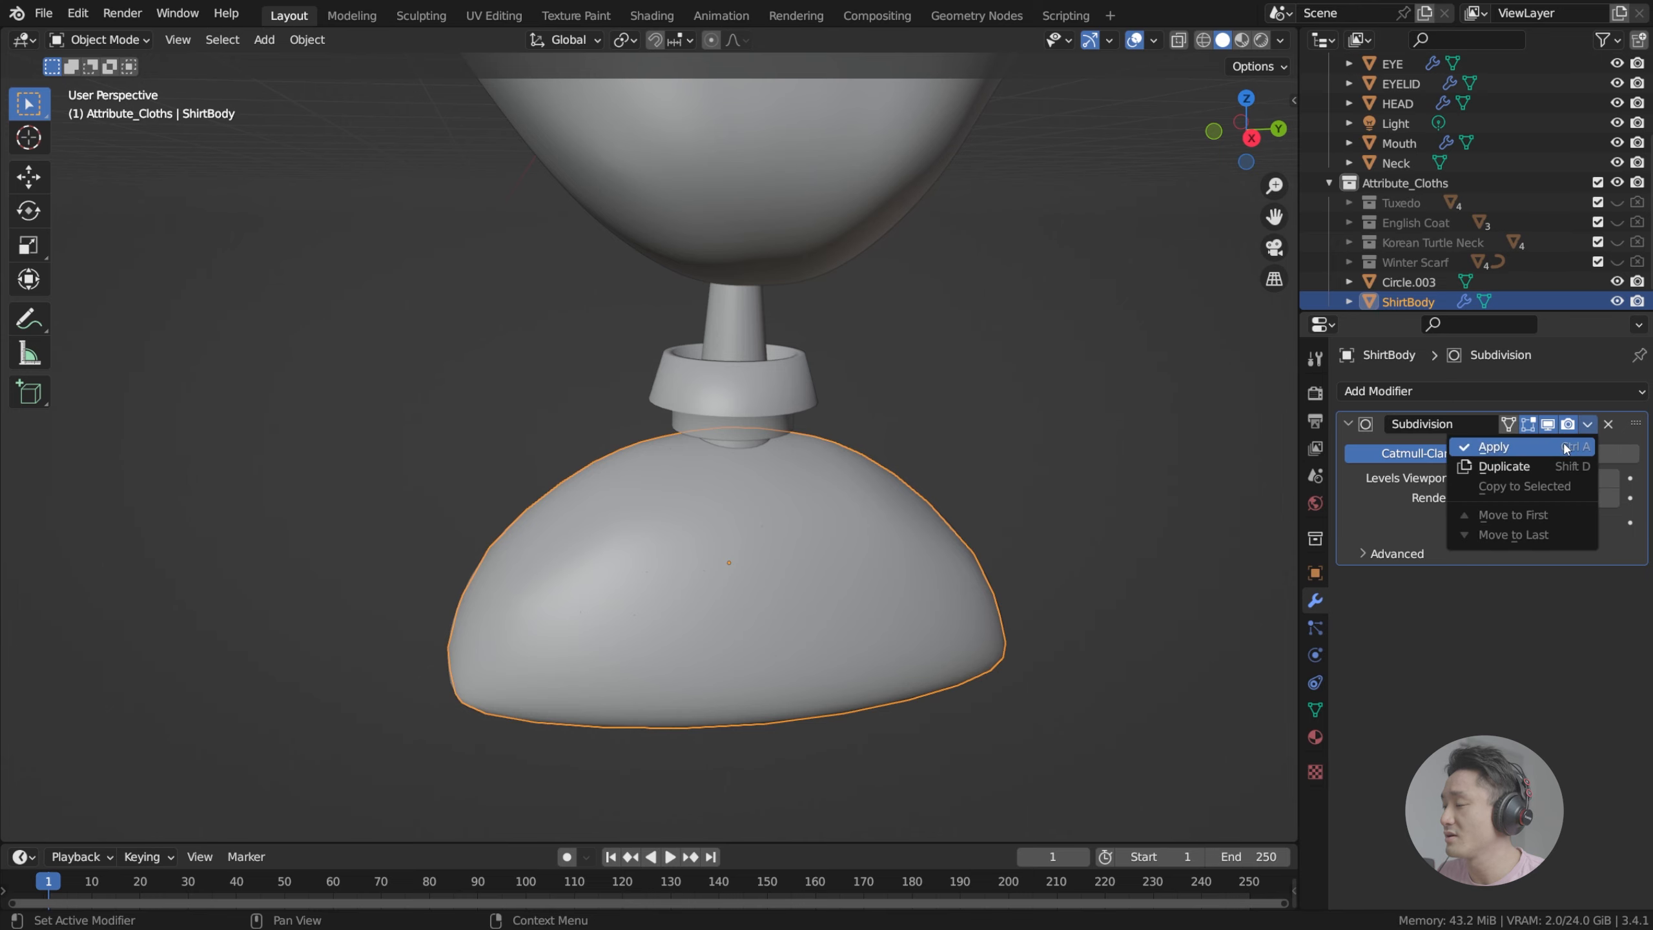
pyautogui.click(1562, 446)
pyautogui.press('Tab')
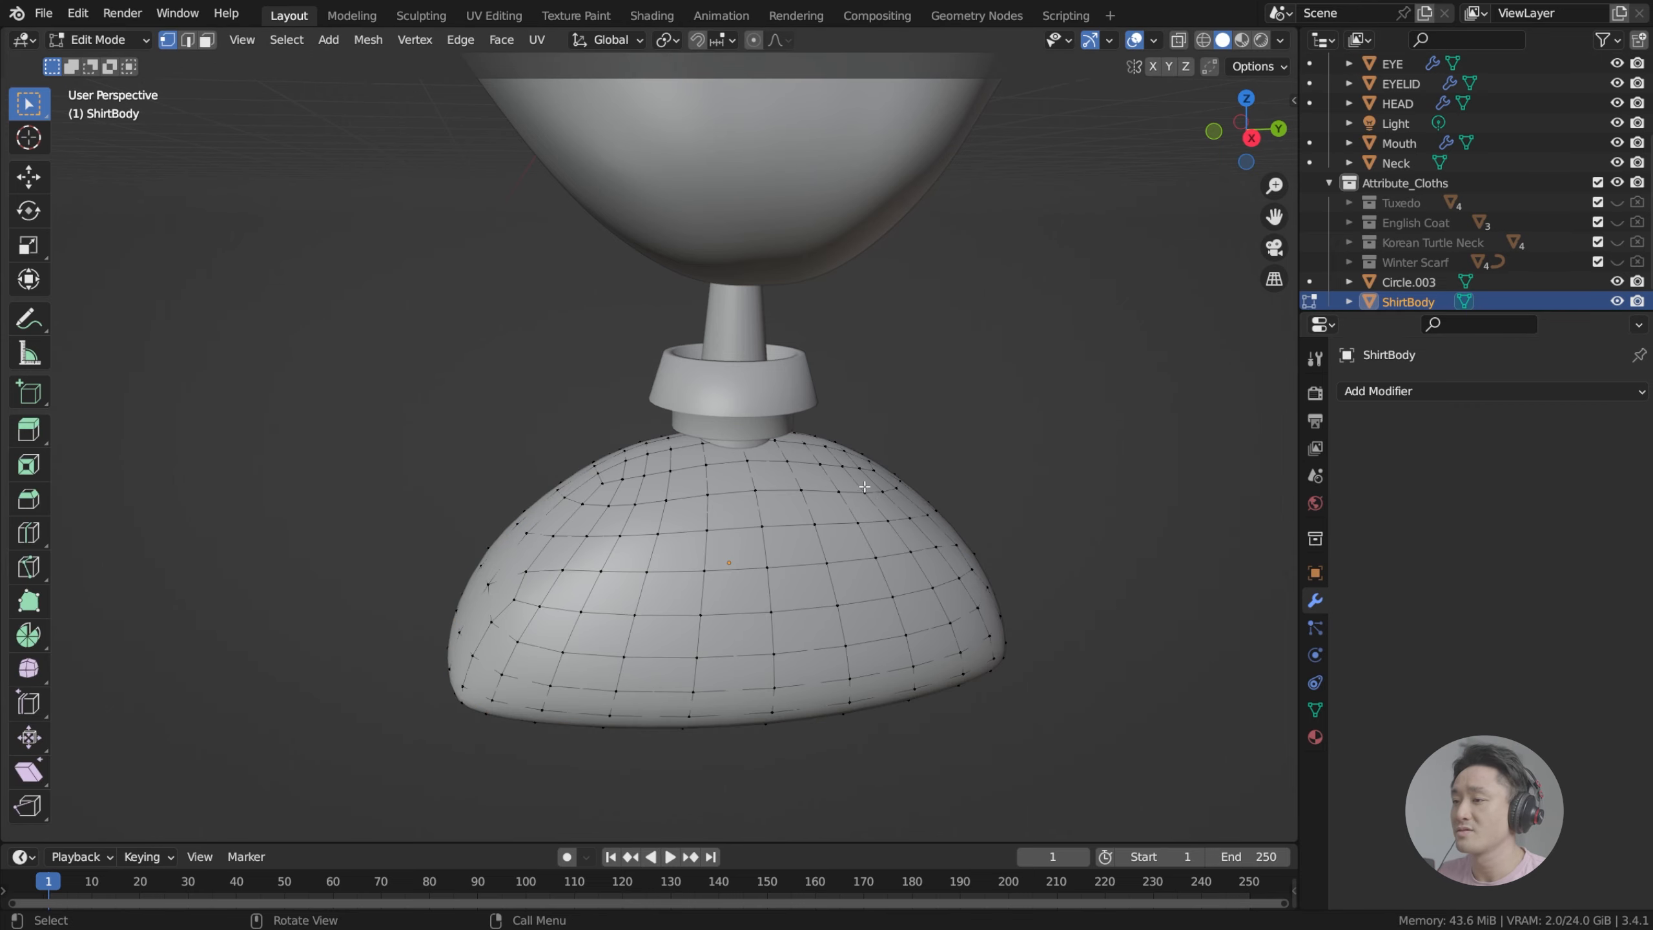
pyautogui.moveTo(864, 487); pyautogui.dragTo(743, 481, button='middle')
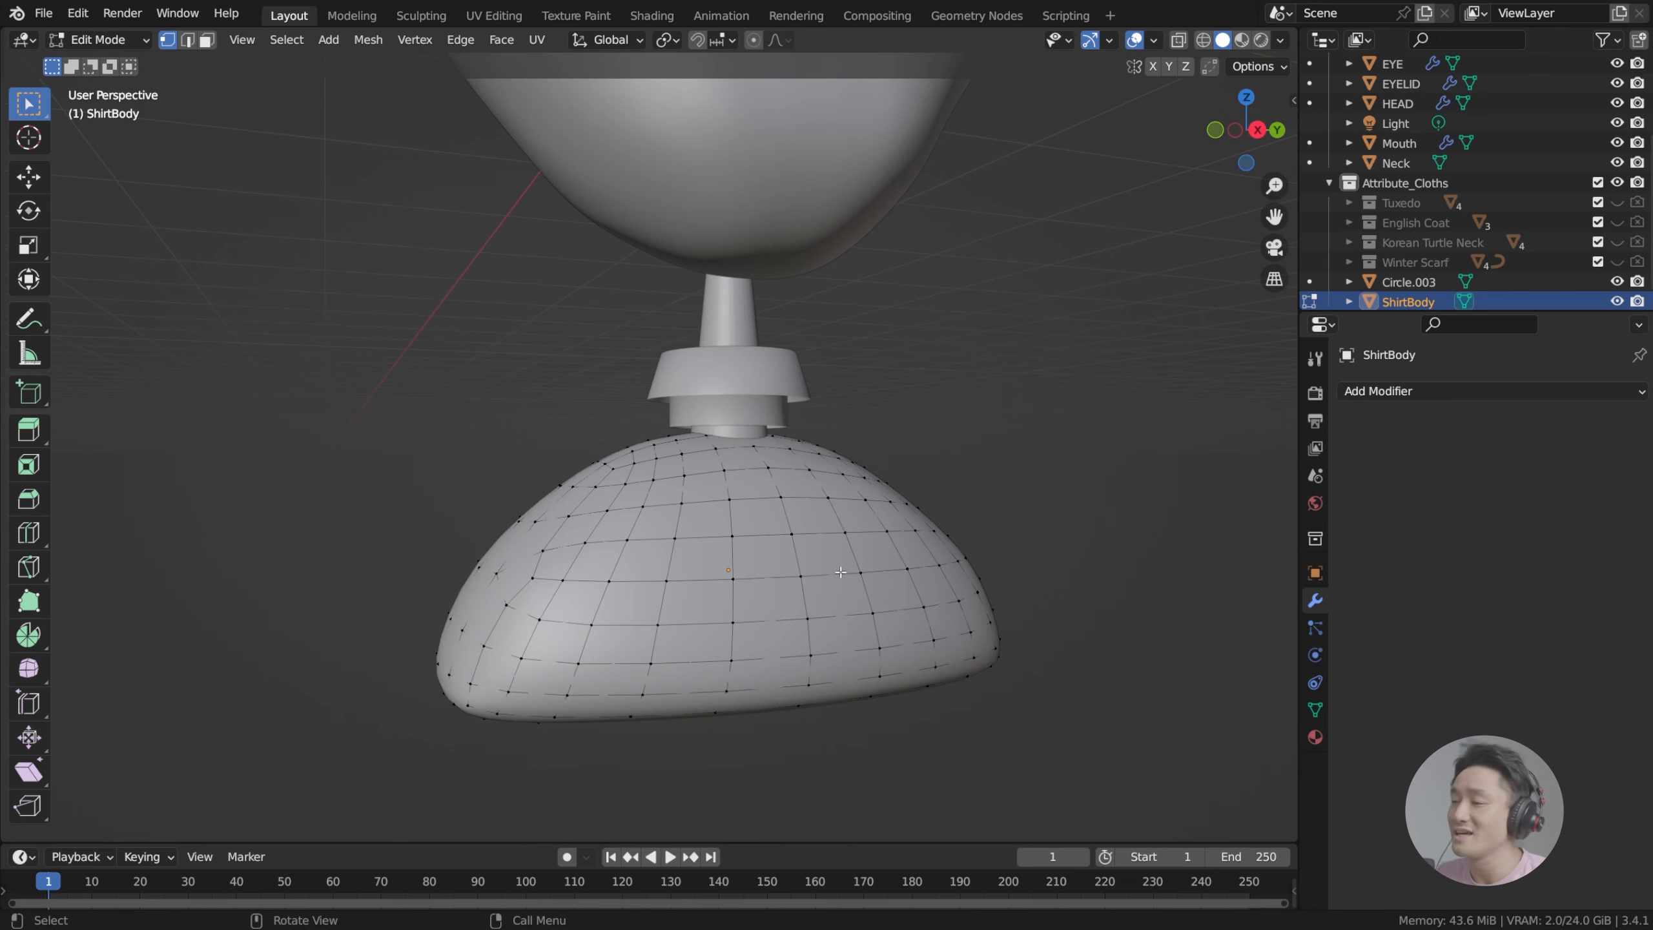
pyautogui.moveTo(708, 549); pyautogui.dragTo(625, 554, button='middle')
pyautogui.press('Tab')
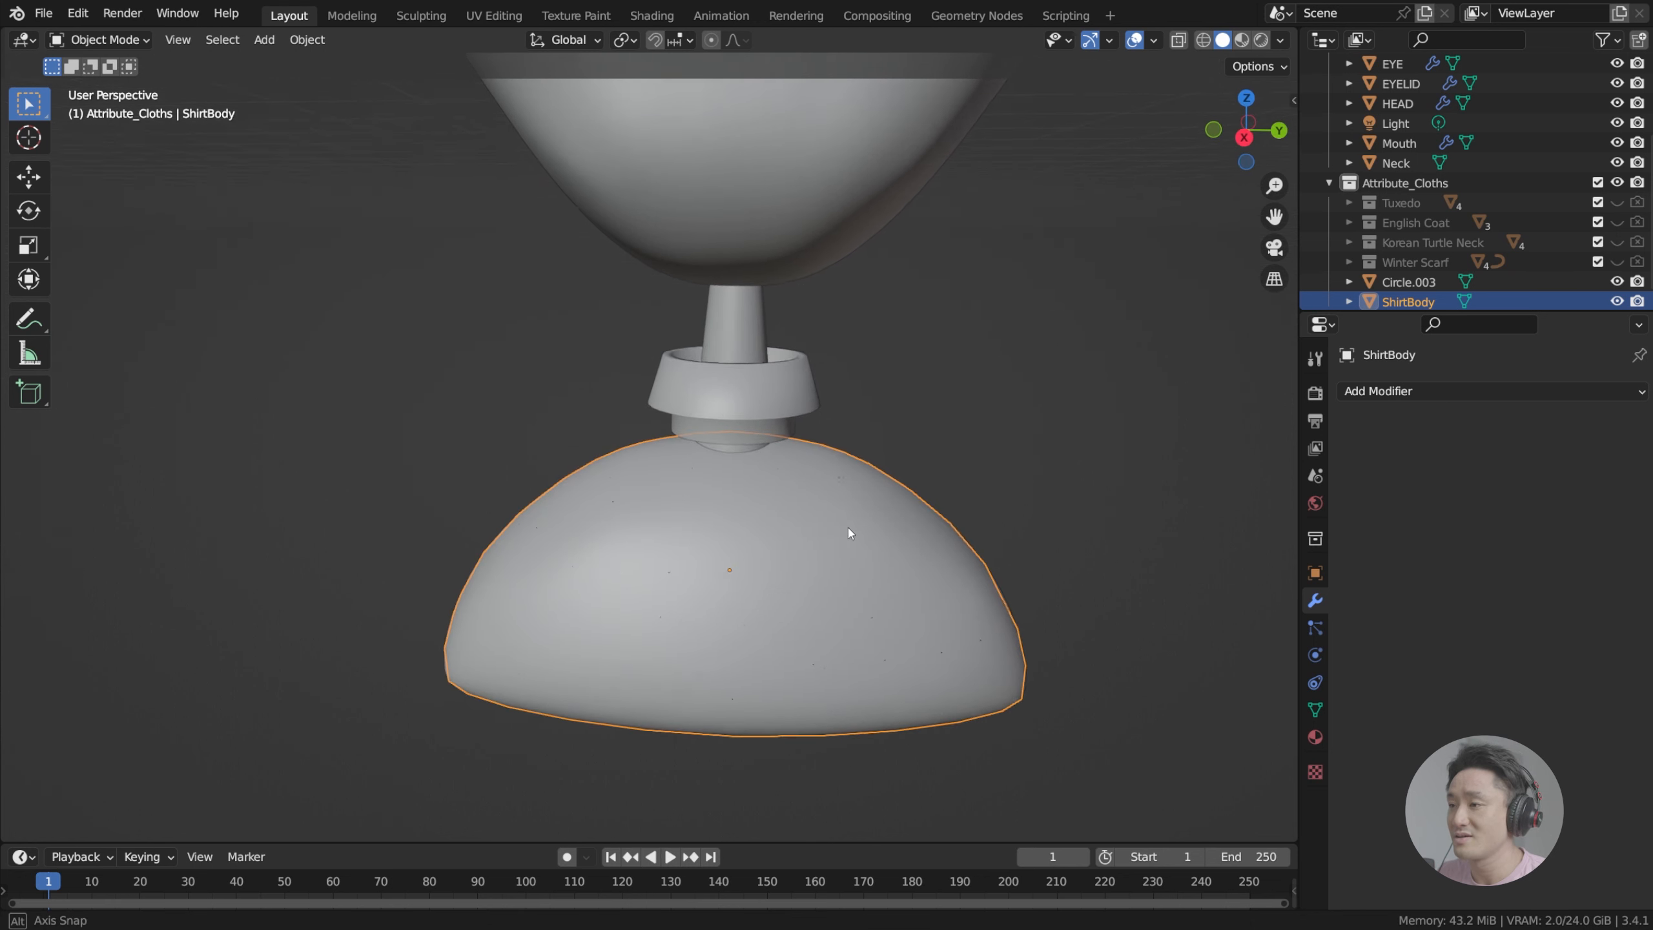
# Step: Select the entire ShirtBody mesh in Edit Mode and scale it up slightly so it sits outside the character's body
pyautogui.moveTo(848, 539); pyautogui.dragTo(1018, 482, button='middle')
pyautogui.press('Tab')
pyautogui.press('a')
pyautogui.press('s')
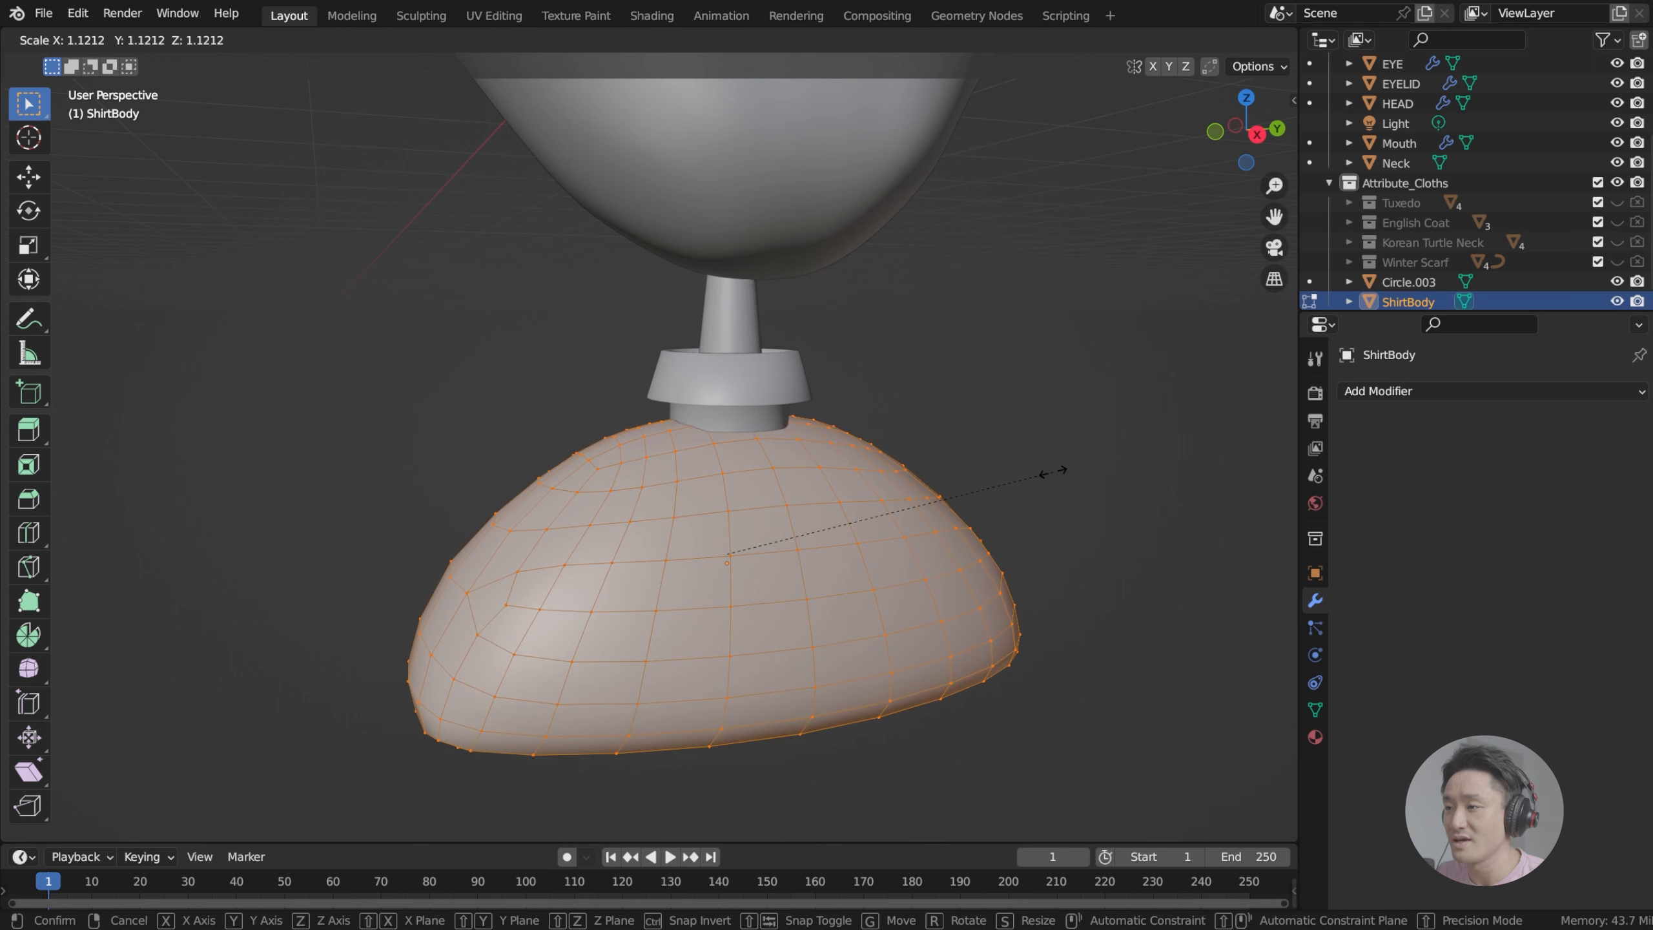
pyautogui.click(1062, 468)
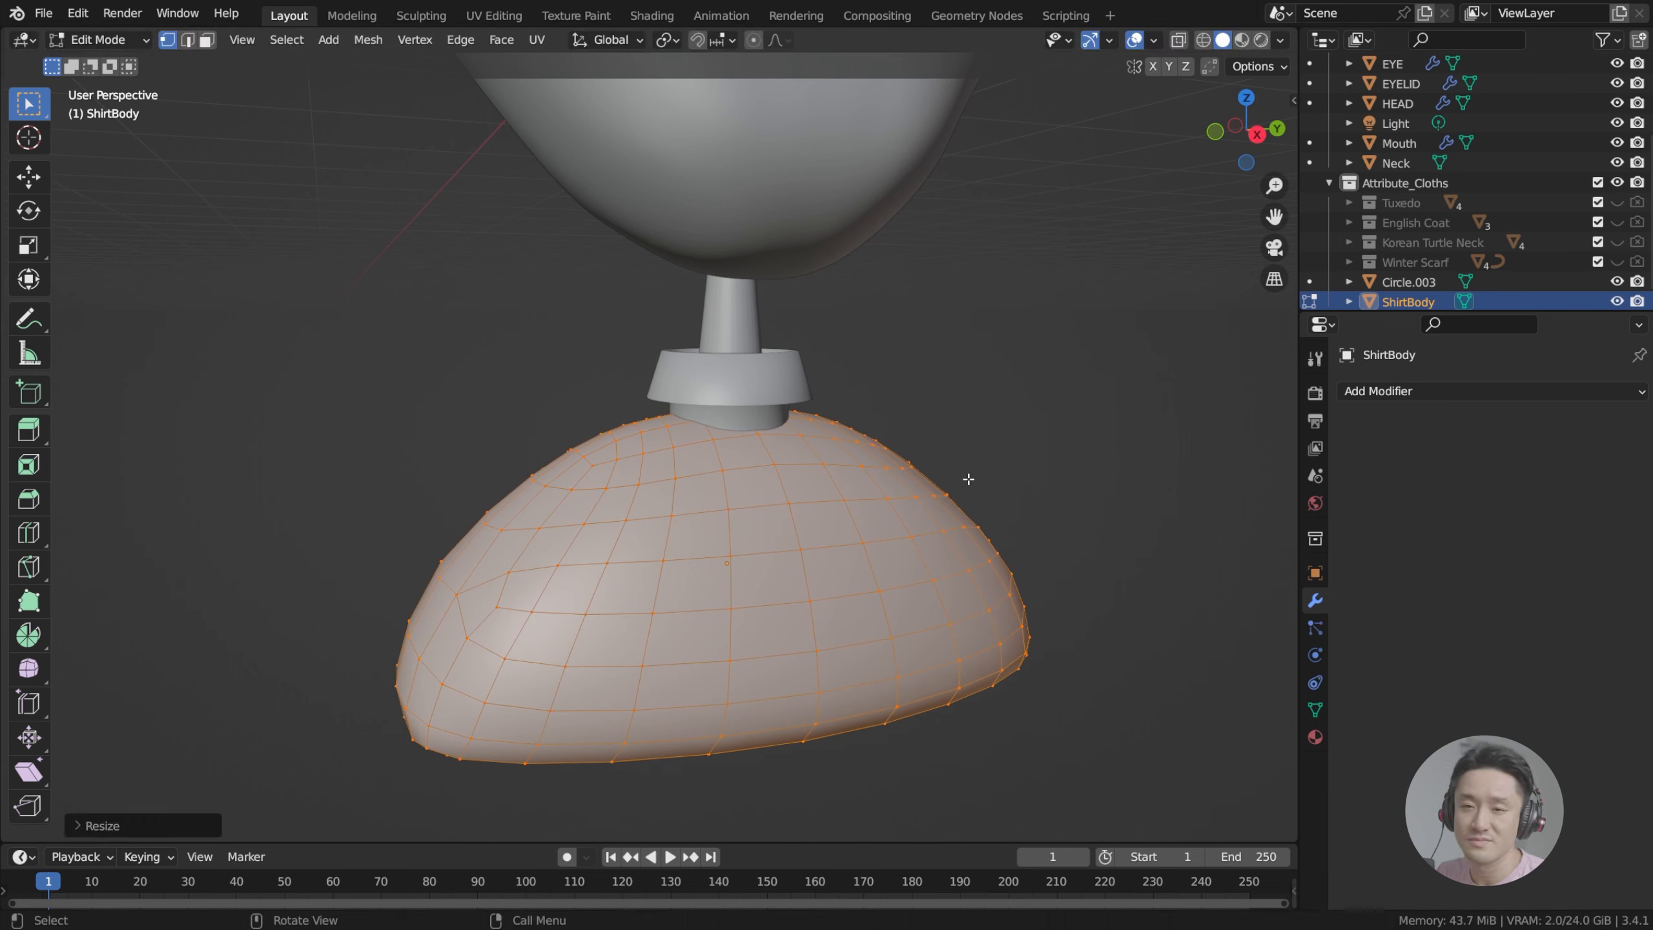
pyautogui.press('s')
pyautogui.click(1045, 462)
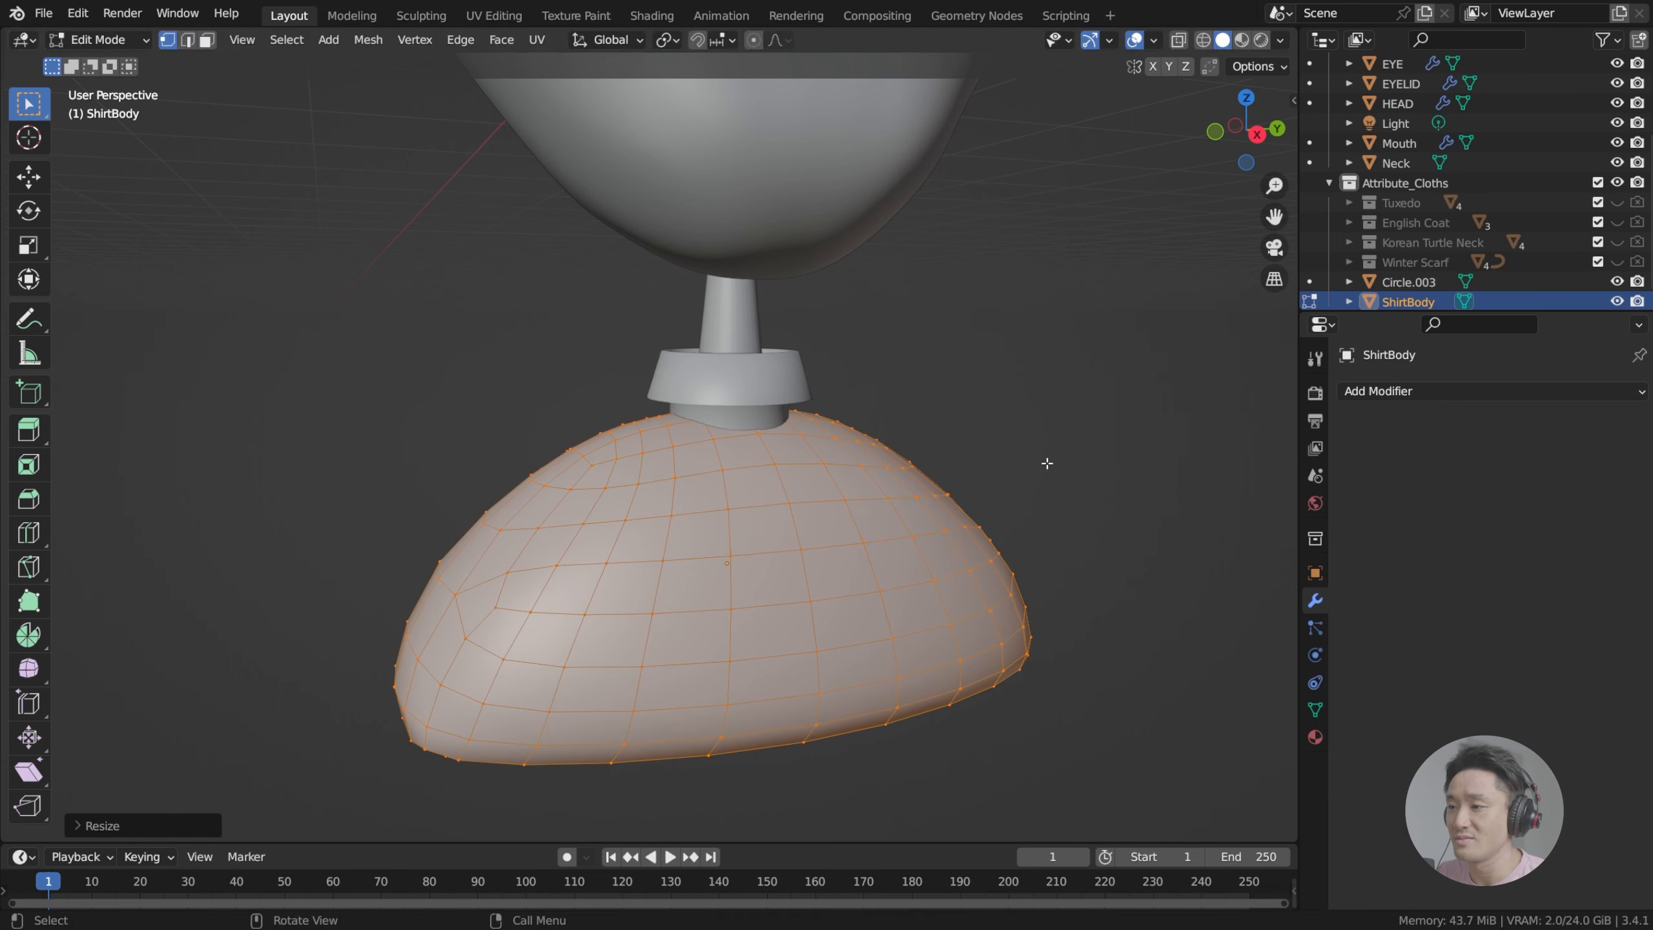
# Step: Examine the enlarged ShirtBody around the collar in perspective and Right Orthographic views, in both Object and Edit Mode
pyautogui.moveTo(1044, 461); pyautogui.dragTo(977, 453, button='middle')
pyautogui.scroll(-3, 987, 461)
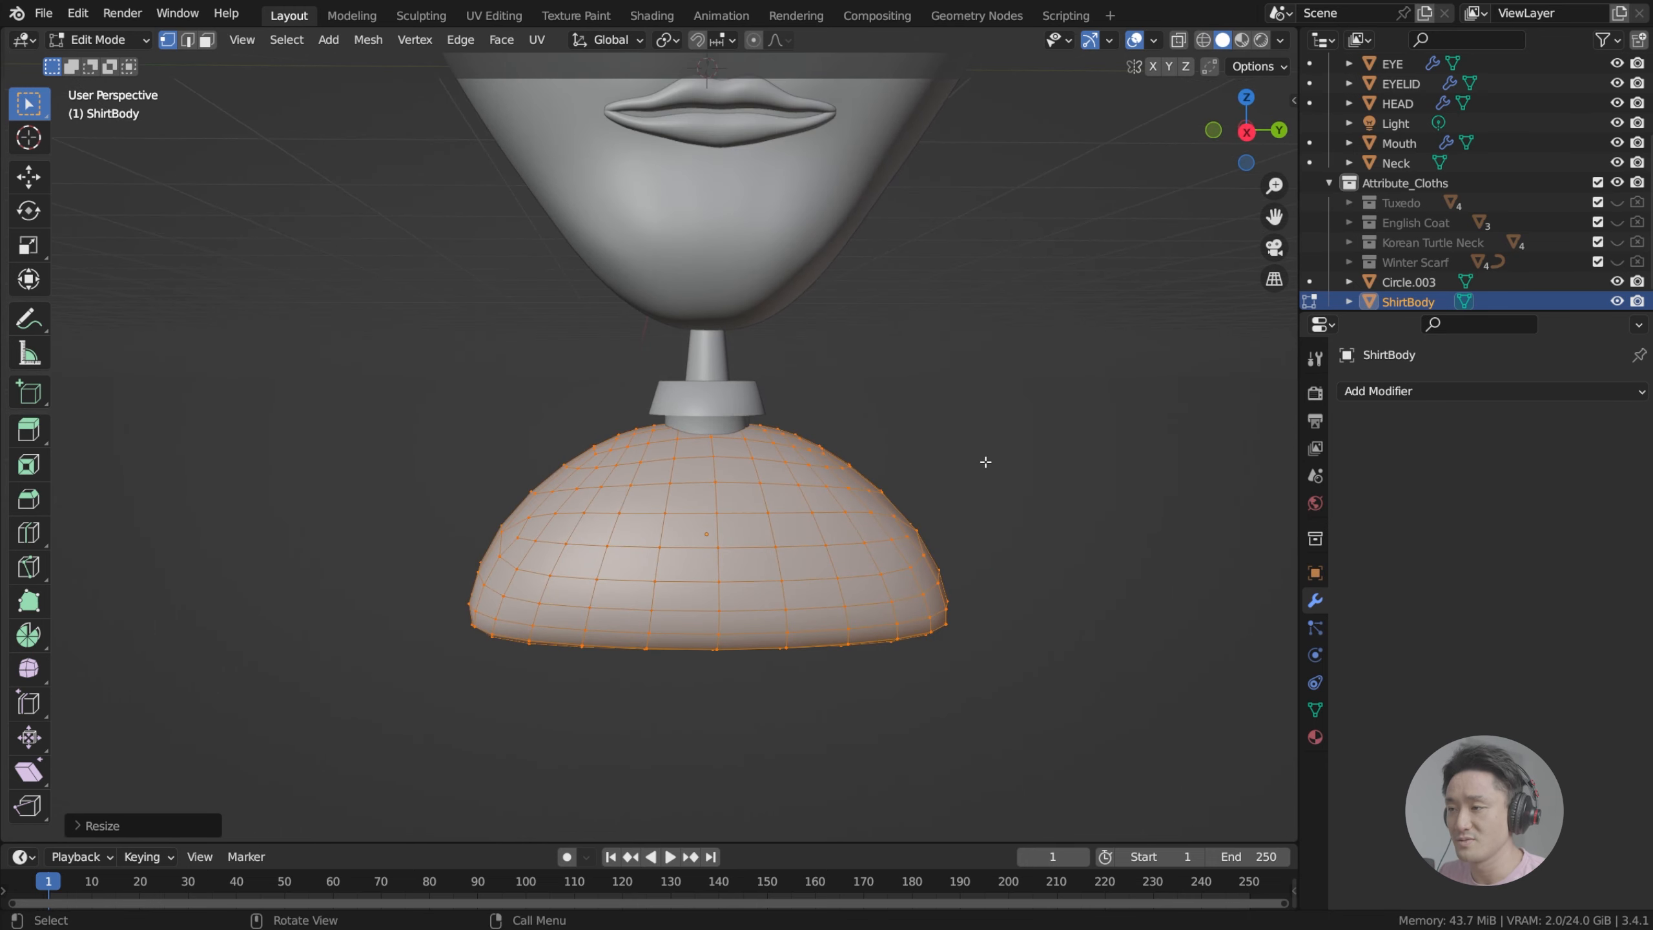
pyautogui.scroll(2, 868, 467)
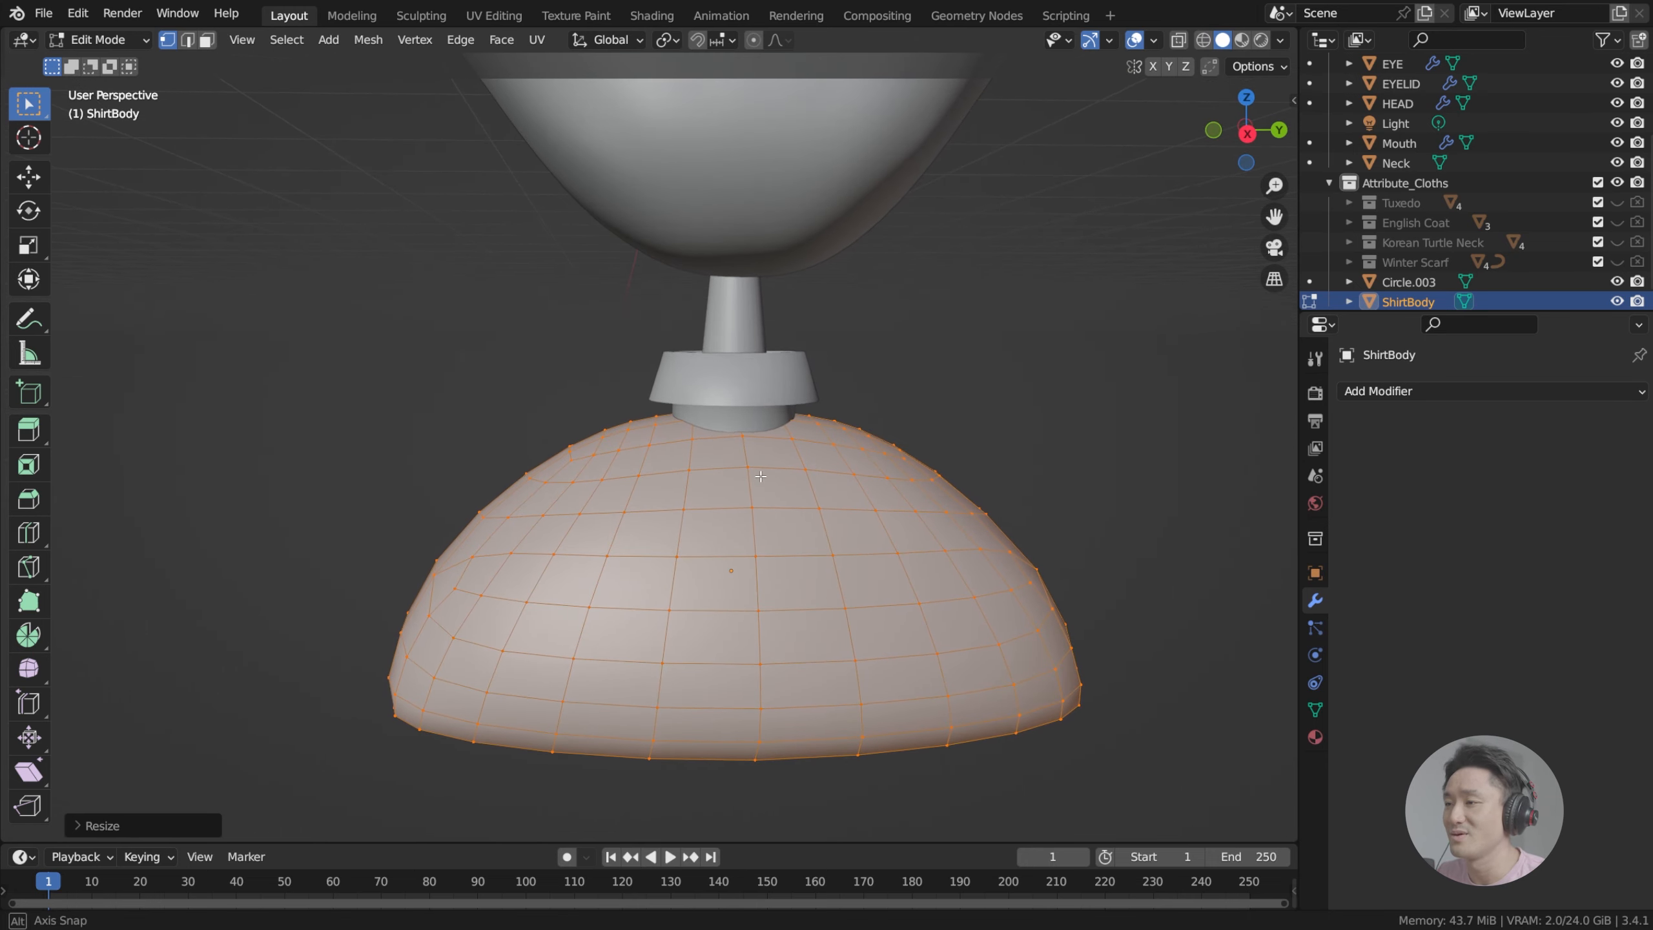
pyautogui.scroll(-1, 749, 468)
pyautogui.moveTo(761, 478); pyautogui.dragTo(788, 492, button='middle')
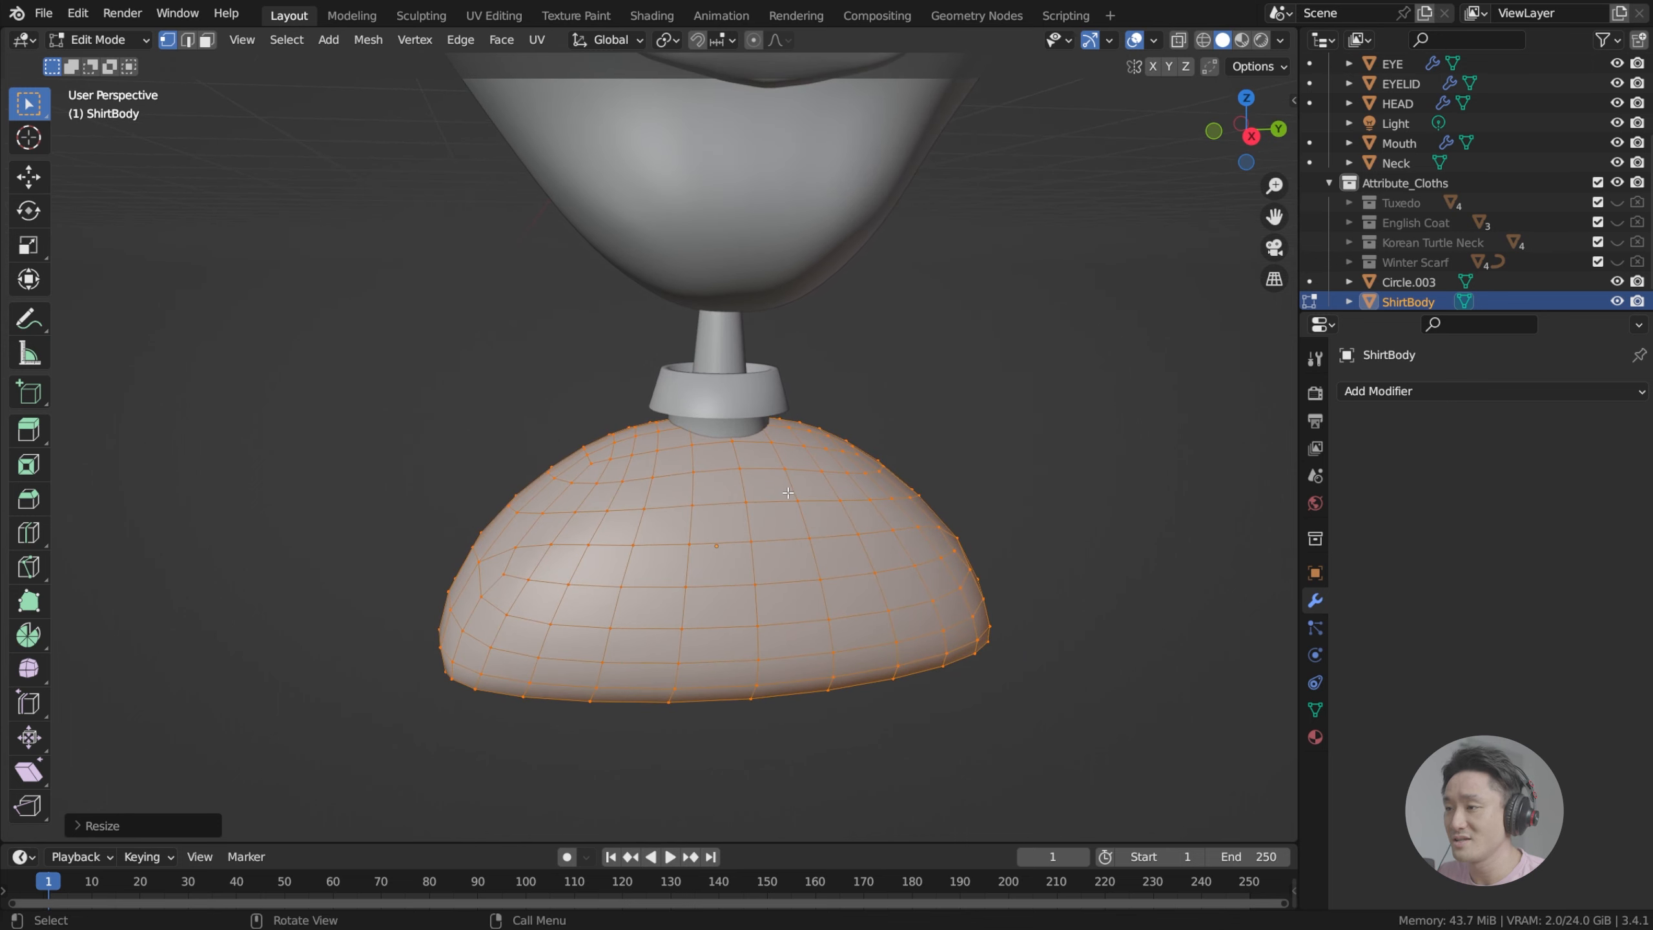
pyautogui.press('KP_3')
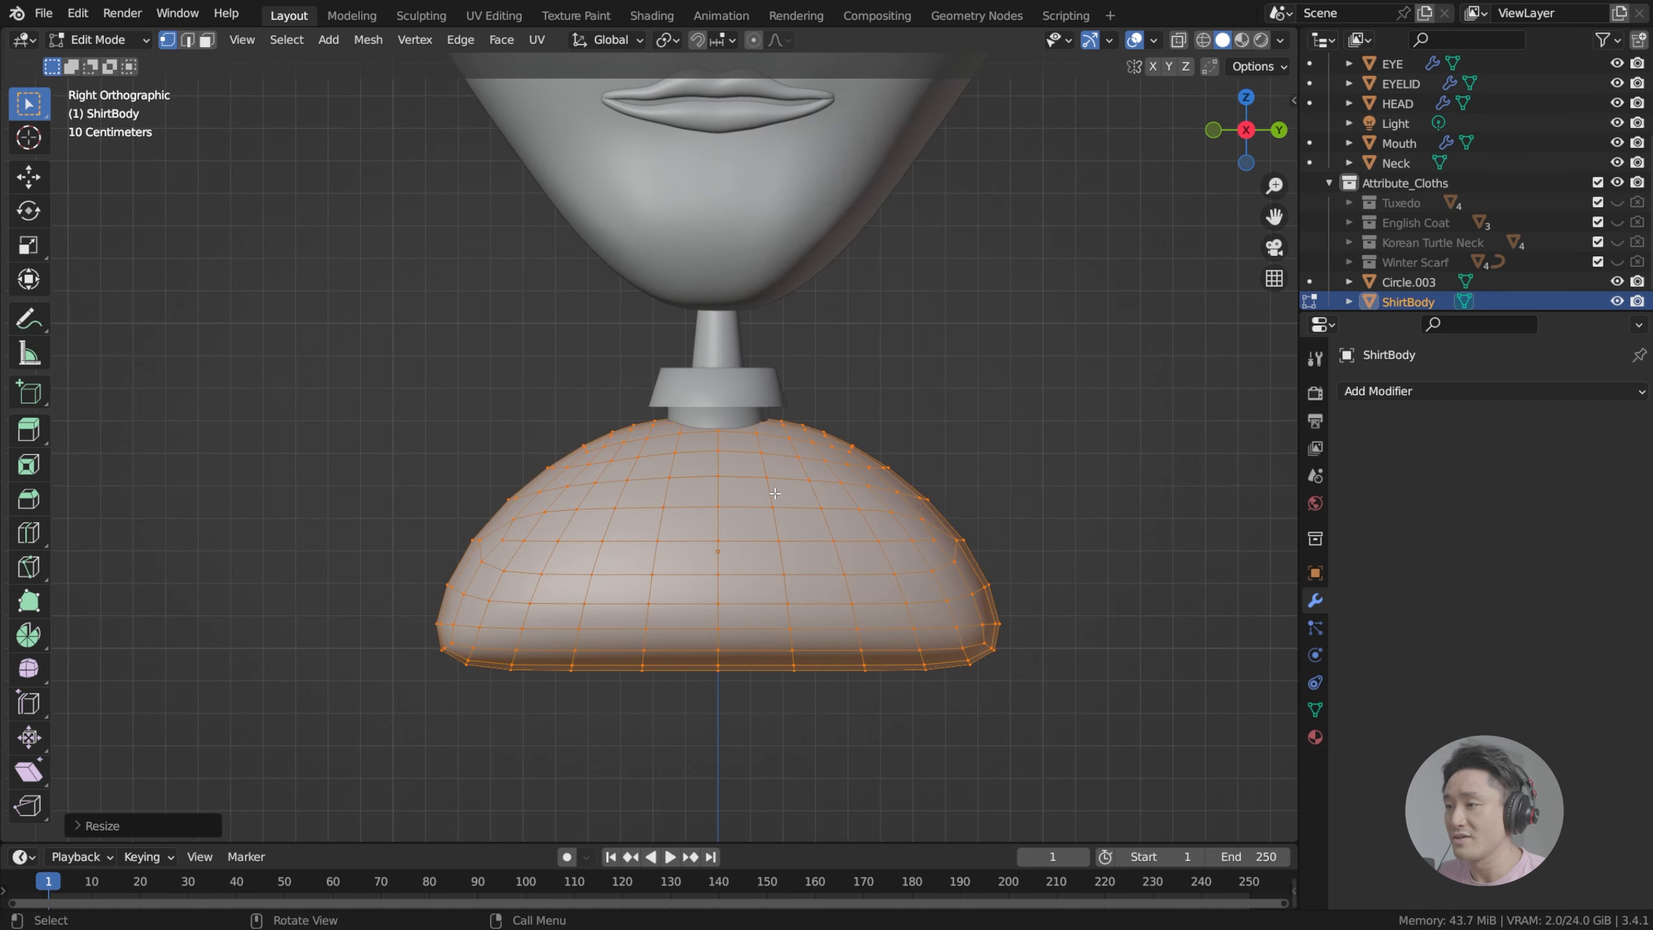
pyautogui.press('Tab')
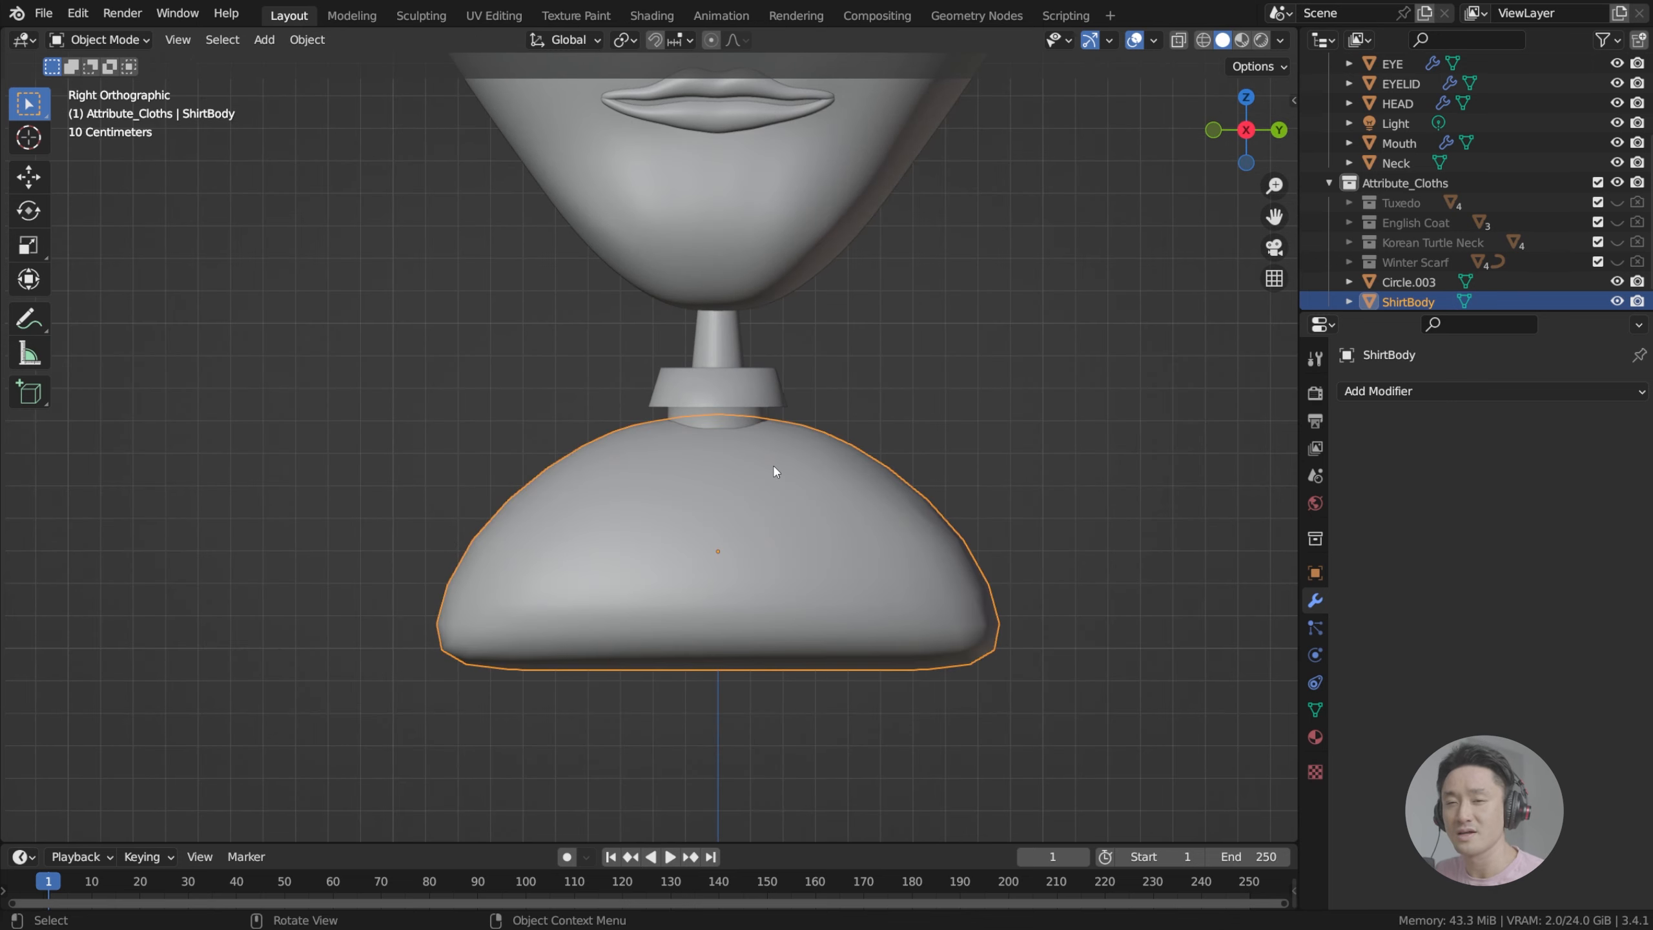
pyautogui.press('Tab')
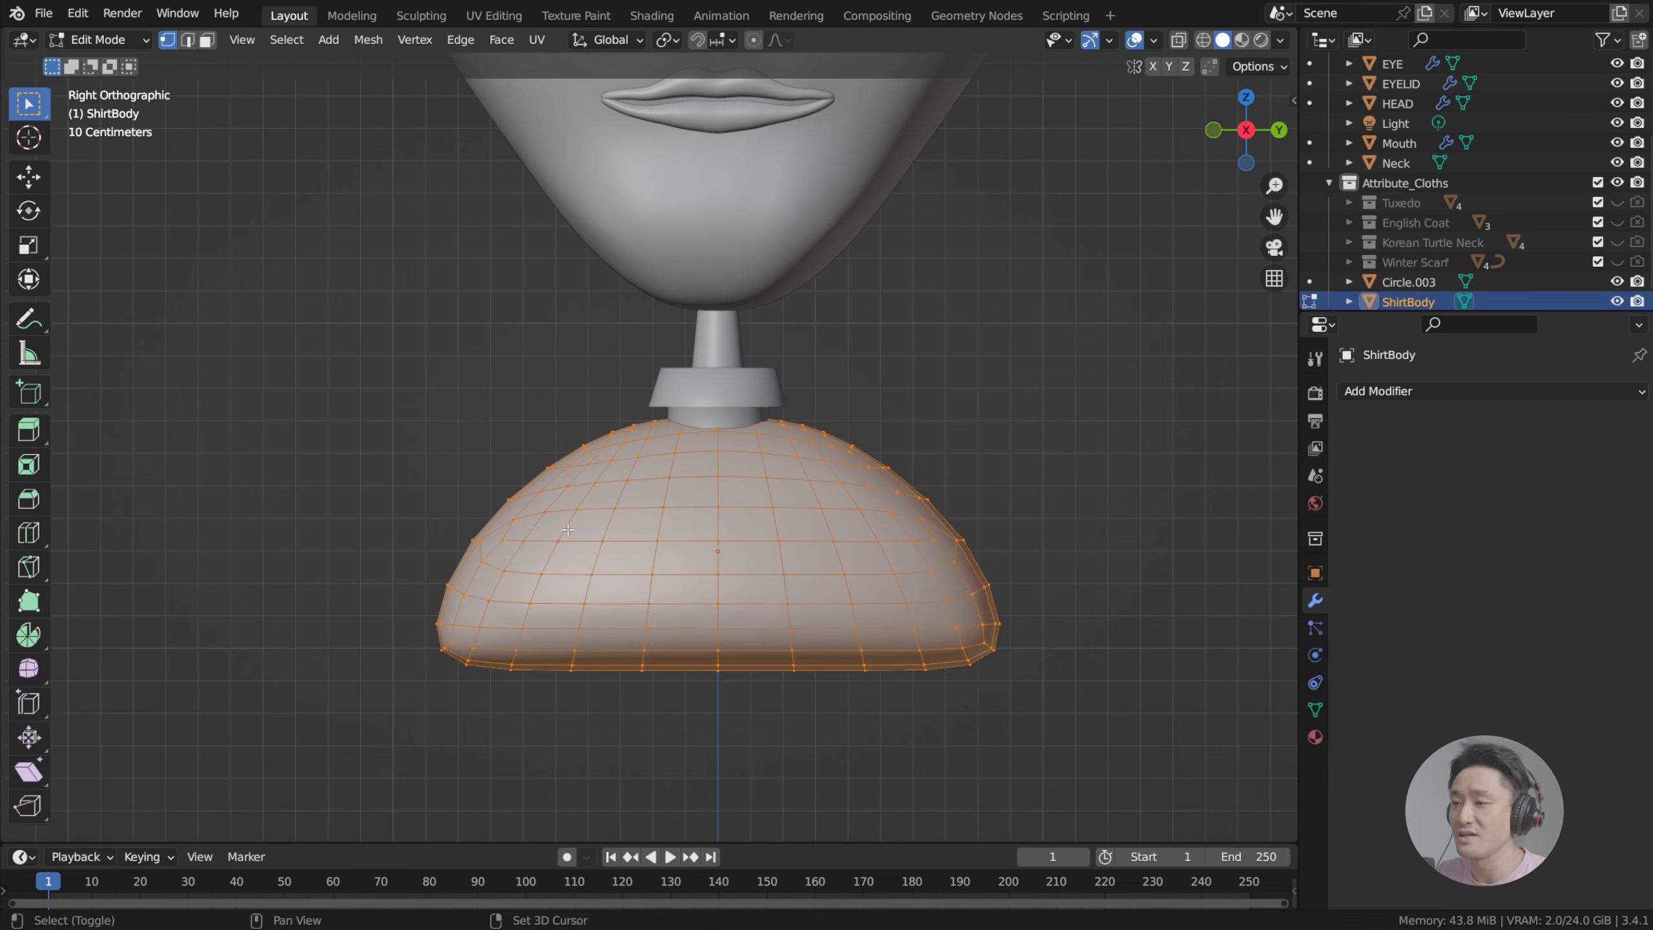
pyautogui.keyDown('shift'); pyautogui.moveTo(529, 534); pyautogui.dragTo(674, 505, button='middle'); pyautogui.keyUp('shift')
pyautogui.scroll(2, 647, 534)
pyautogui.scroll(-2, 661, 523)
pyautogui.press('Tab')
pyautogui.press('Tab')
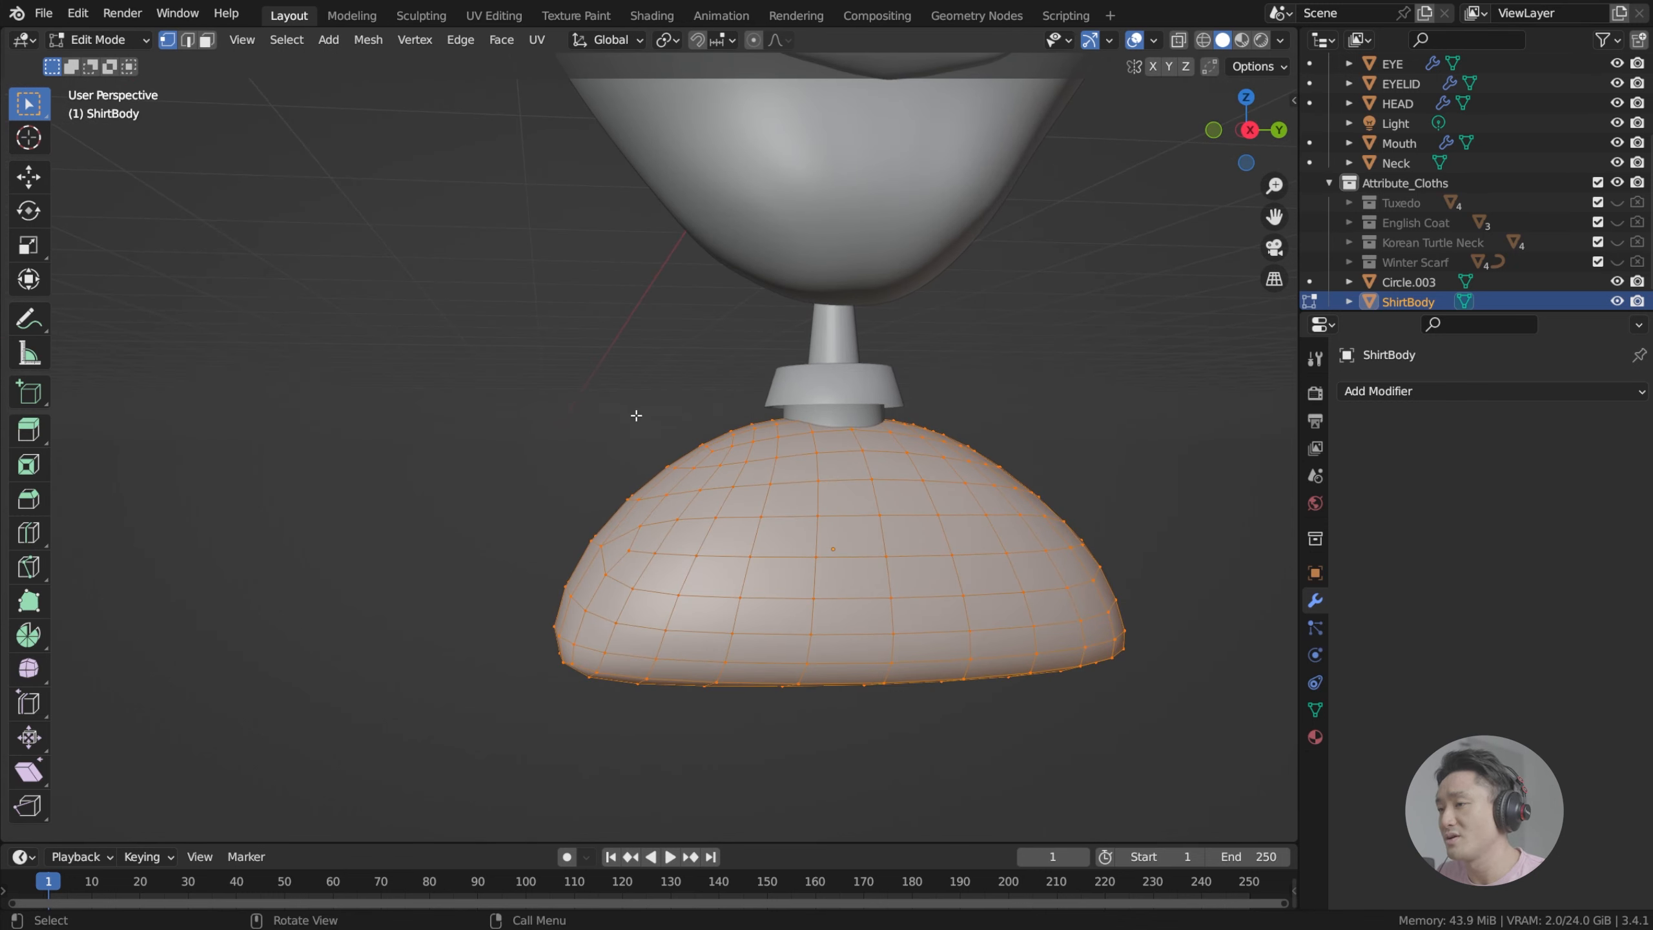
# Step: Select the vertical edge loop near the -Y shoulder of ShirtBody and apply Edge Split to it
pyautogui.click(624, 370)
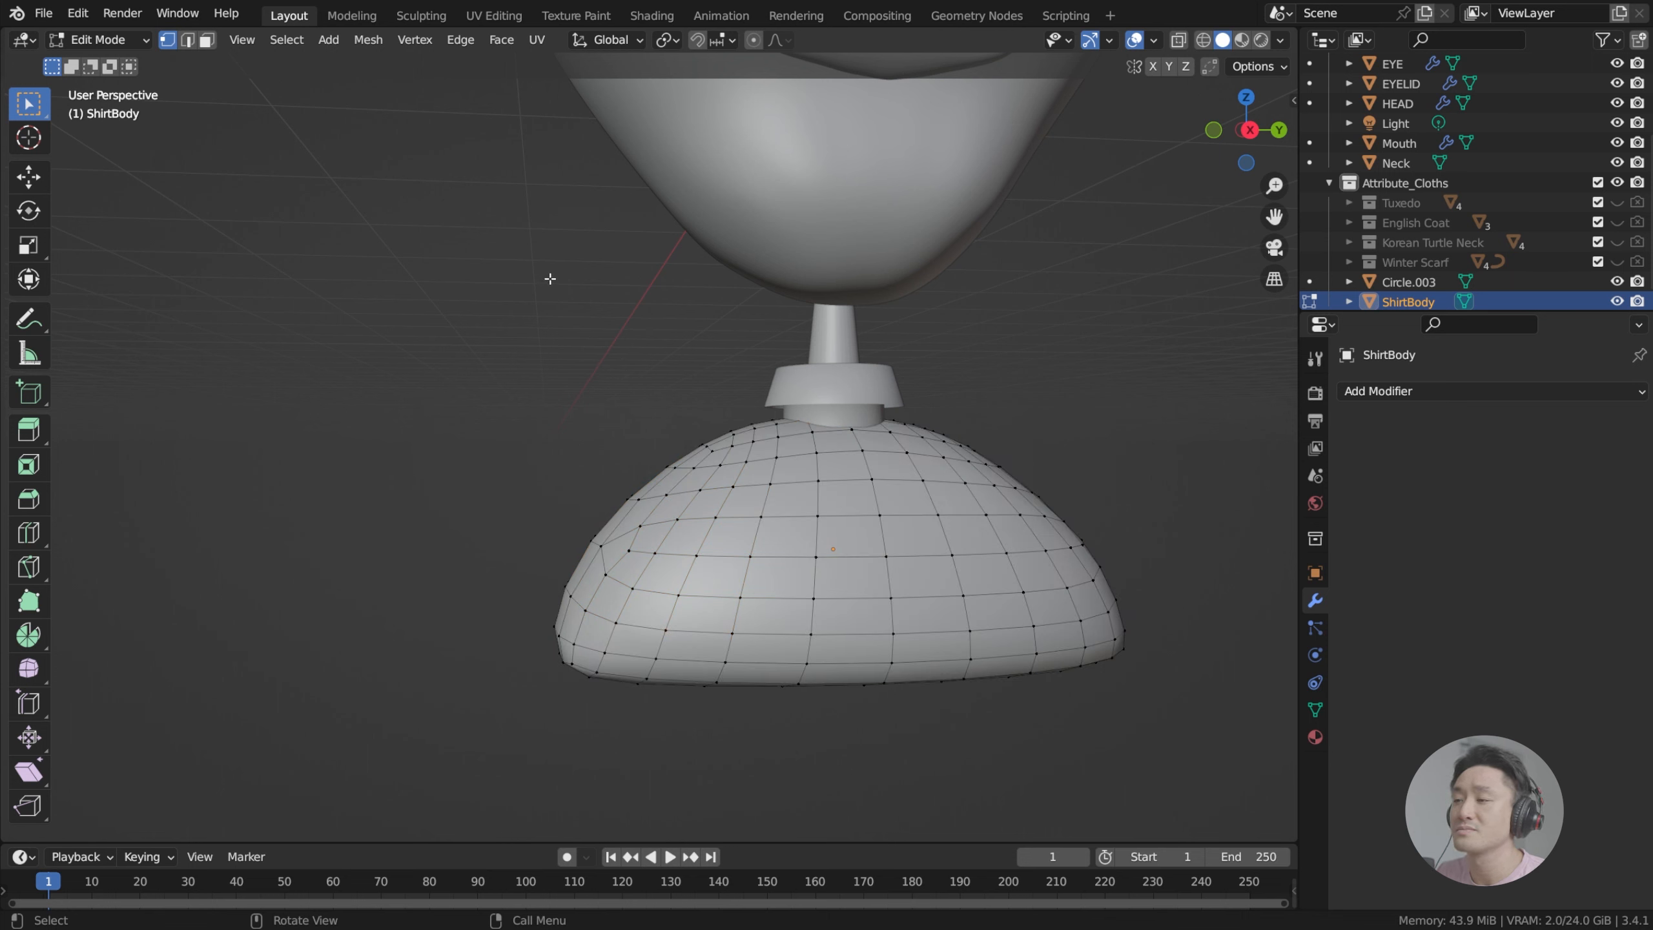
pyautogui.click(192, 41)
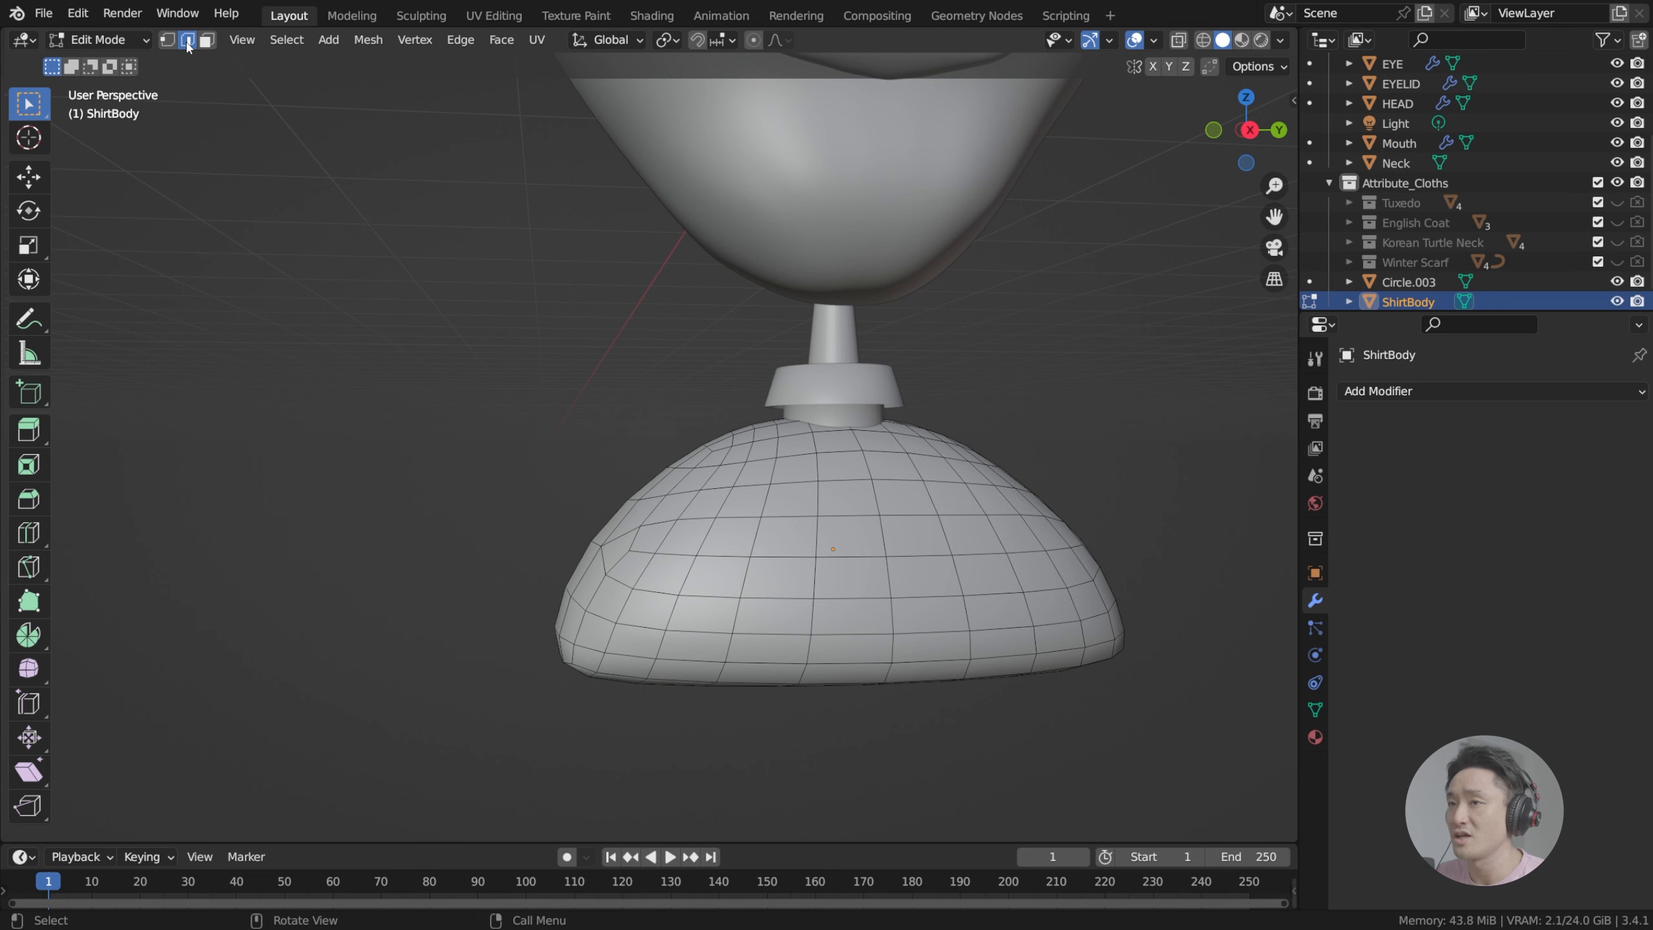
pyautogui.scroll(2, 623, 487)
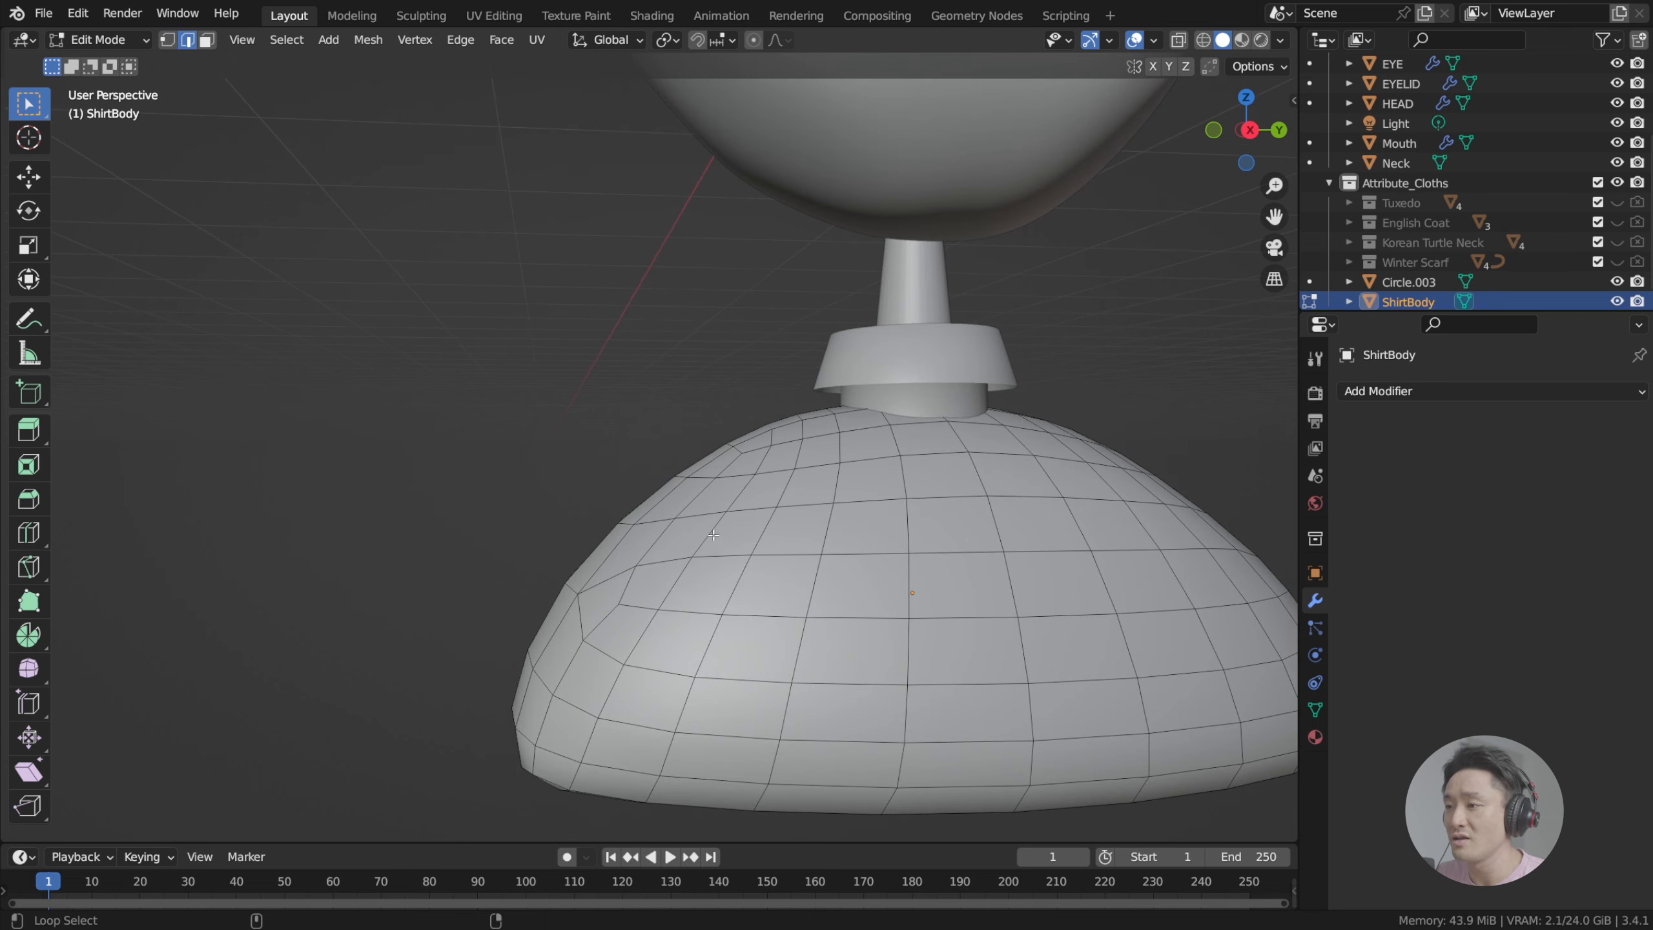
pyautogui.keyDown('alt'); pyautogui.click(711, 531); pyautogui.keyUp('alt')
pyautogui.moveTo(647, 485)
pyautogui.mouseDown(button='middle')
pyautogui.moveTo(790, 494)
pyautogui.moveTo(1041, 436)
pyautogui.moveTo(633, 480)
pyautogui.mouseUp(button='middle')
pyautogui.scroll(-1, 634, 480)
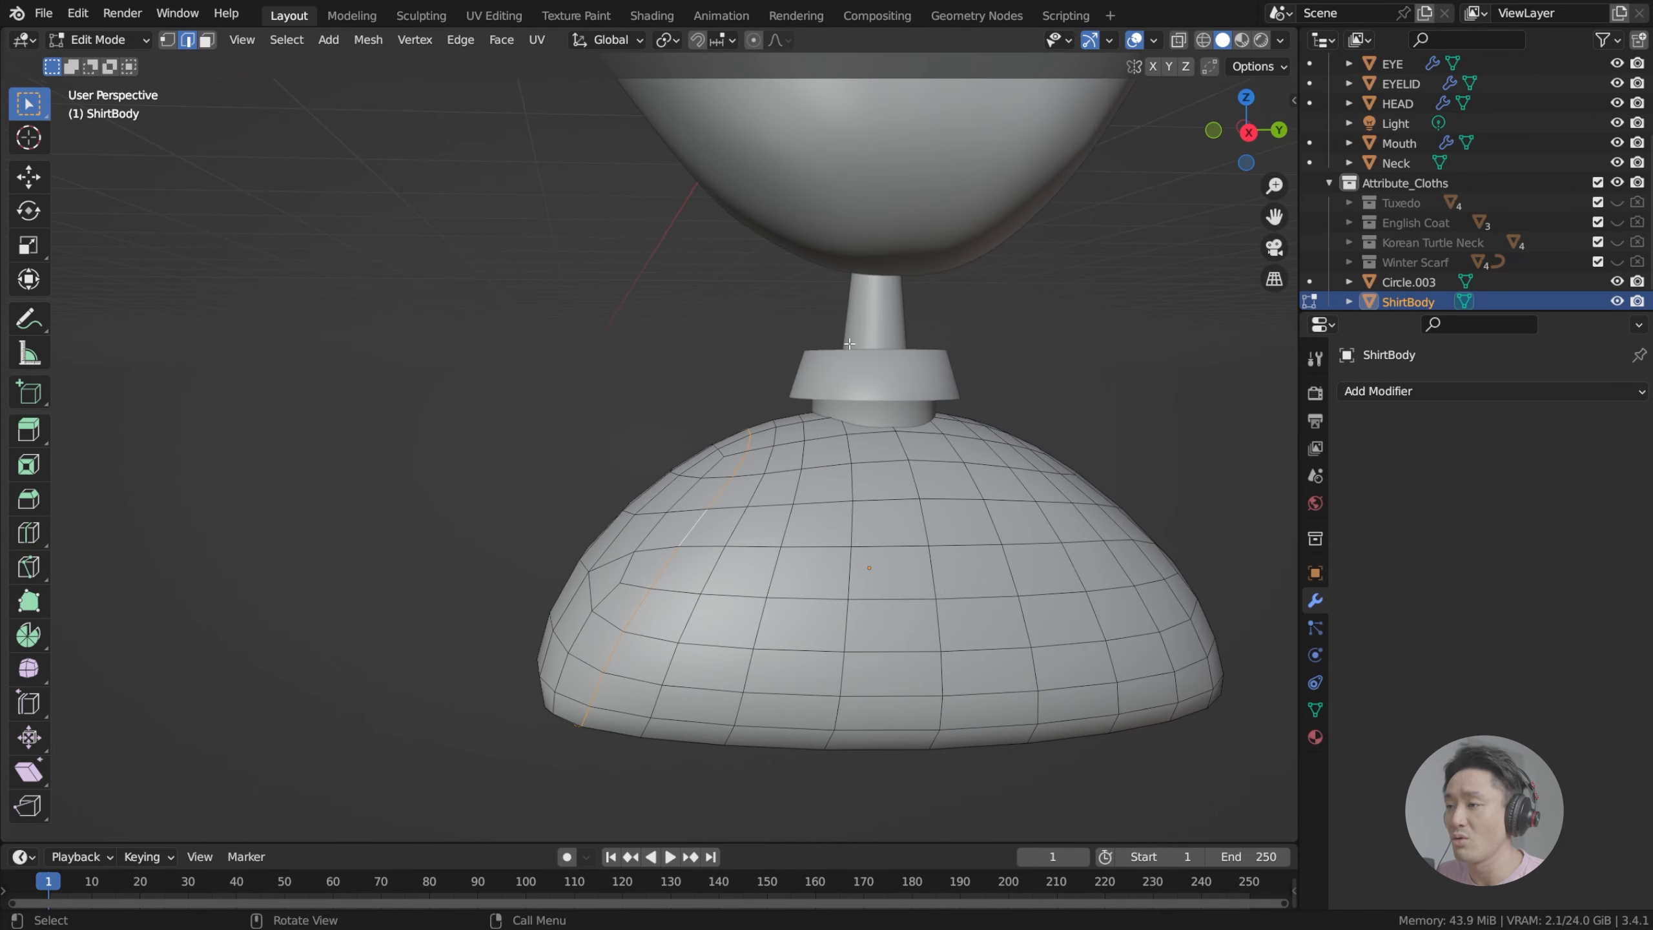
pyautogui.scroll(2, 576, 549)
pyautogui.scroll(-2, 590, 550)
pyautogui.moveTo(590, 550); pyautogui.dragTo(708, 543, button='middle')
pyautogui.scroll(2, 736, 533)
pyautogui.scroll(-2, 707, 543)
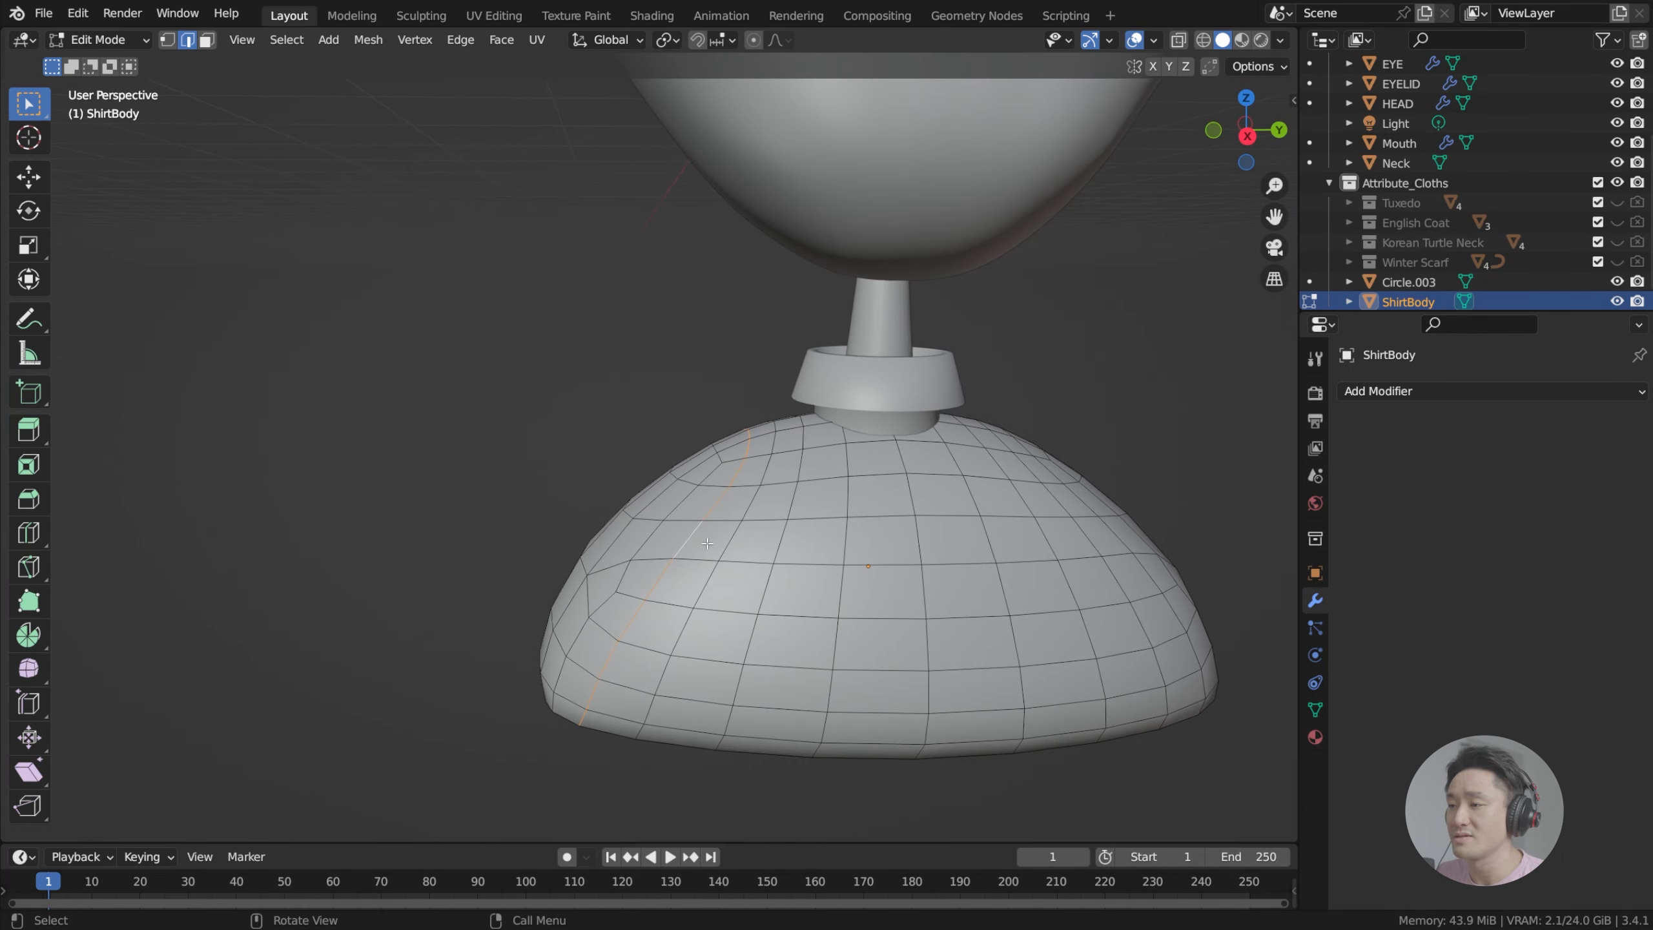
pyautogui.rightClick(717, 504)
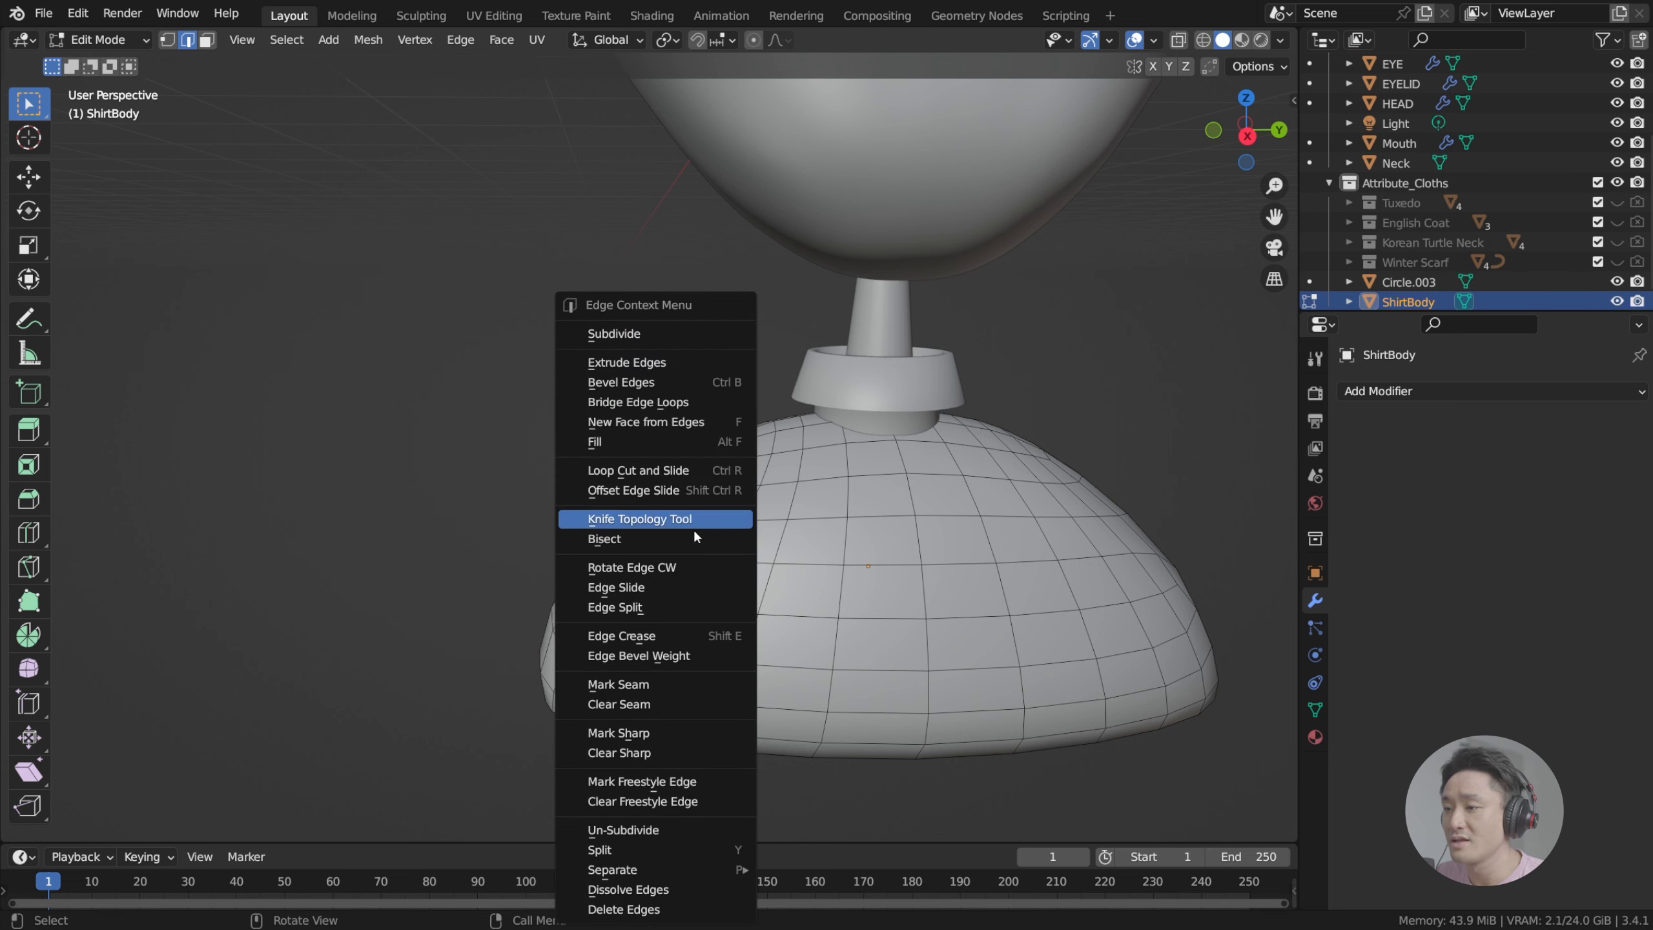
pyautogui.click(670, 606)
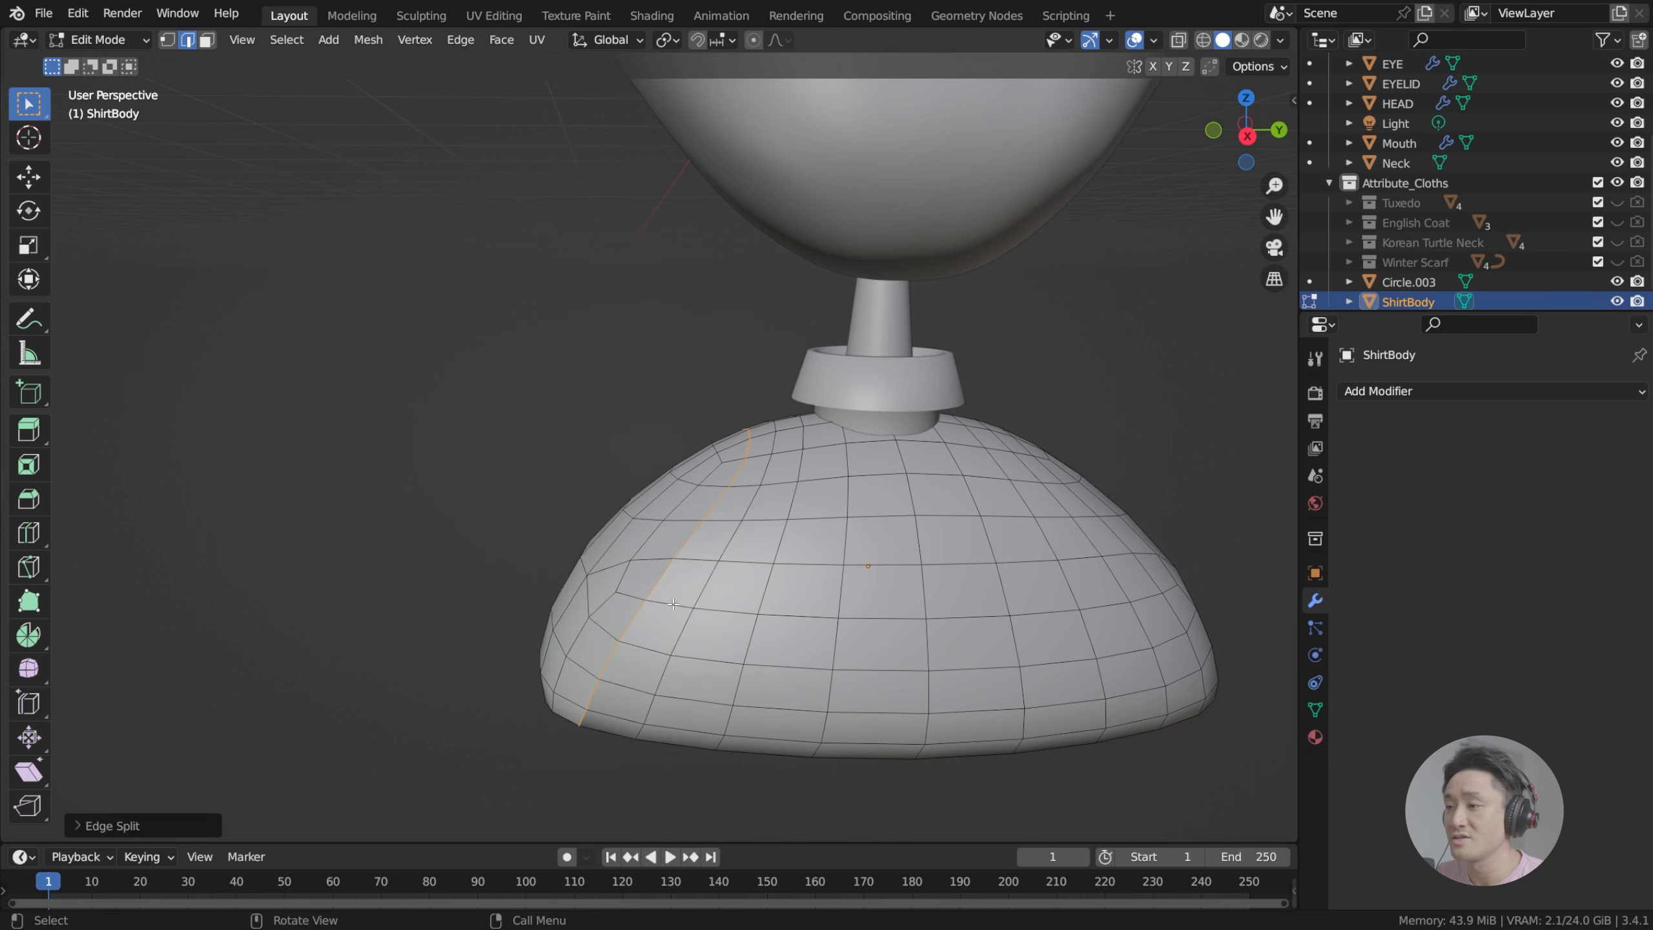
# Step: Select an edge on the -Y side section beyond the split and extend the selection to all its linked geometry
pyautogui.moveTo(674, 529)
pyautogui.mouseDown(button='middle')
pyautogui.moveTo(735, 543)
pyautogui.moveTo(664, 519)
pyautogui.mouseUp(button='middle')
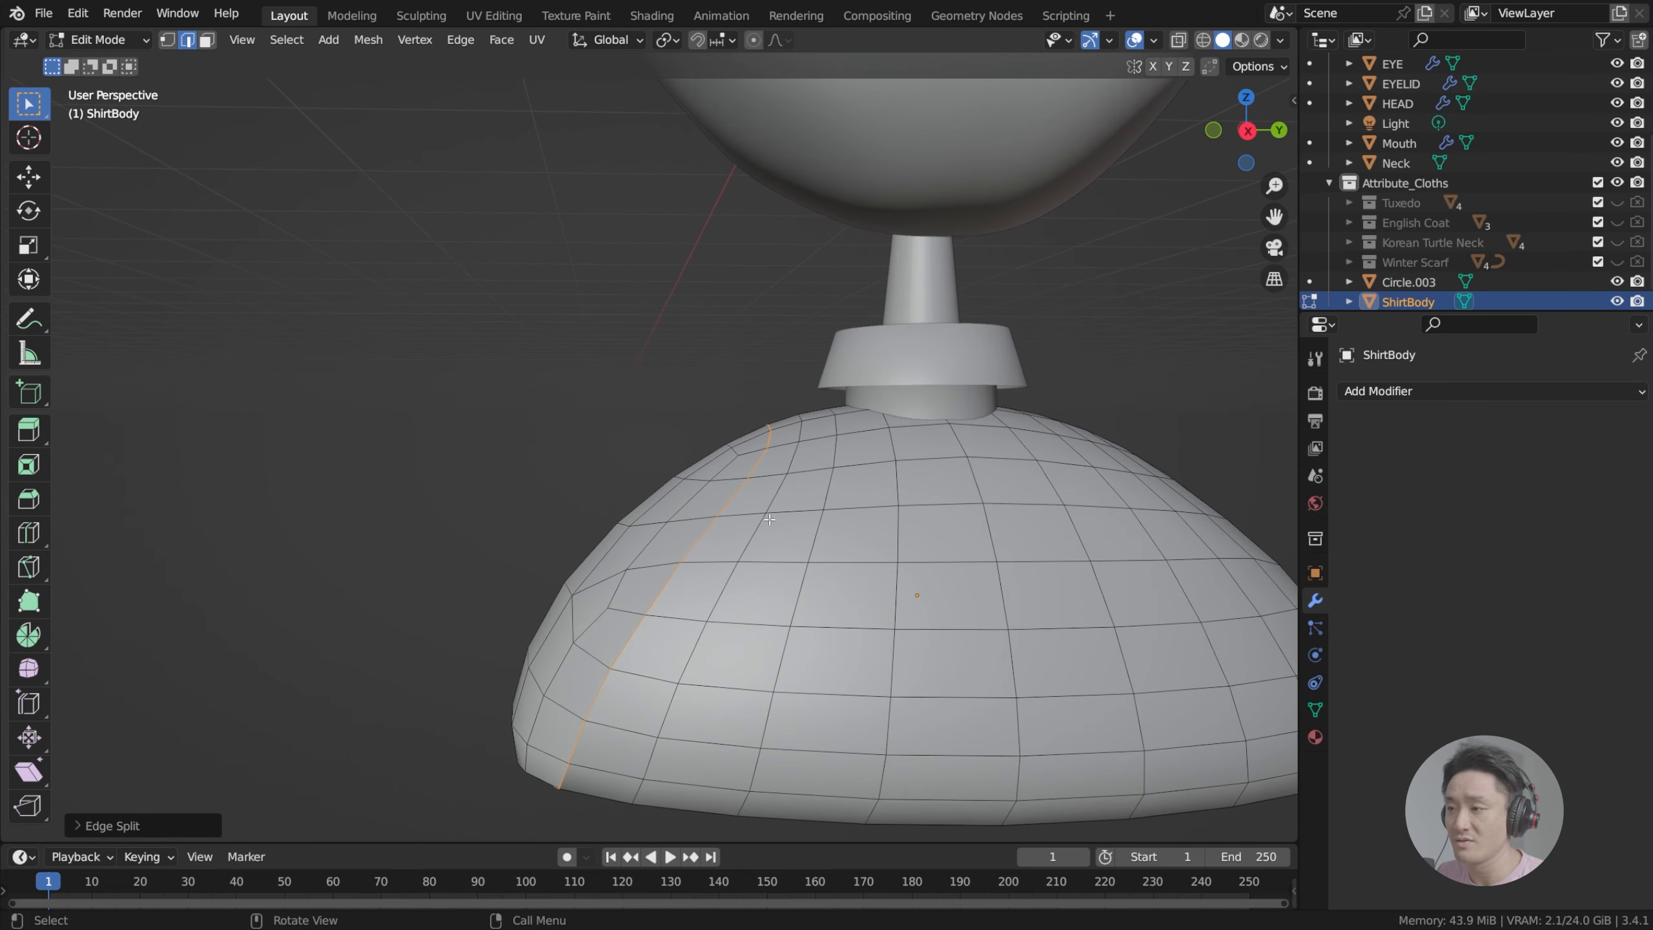
pyautogui.click(768, 521)
pyautogui.click(665, 505)
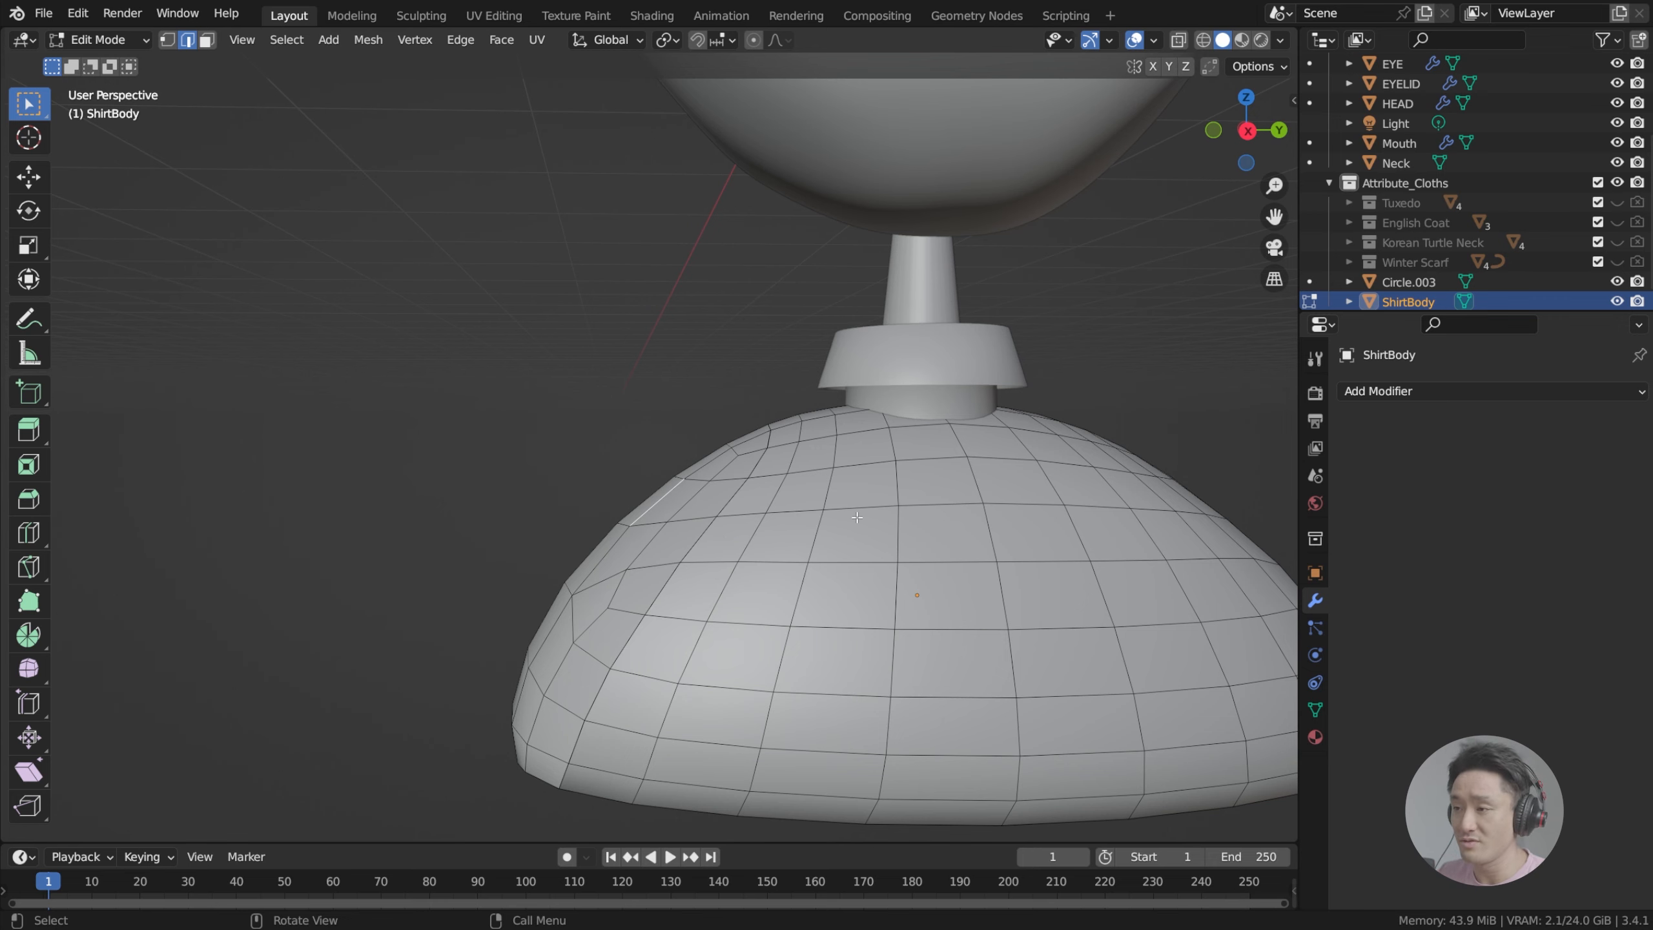
pyautogui.click(660, 517)
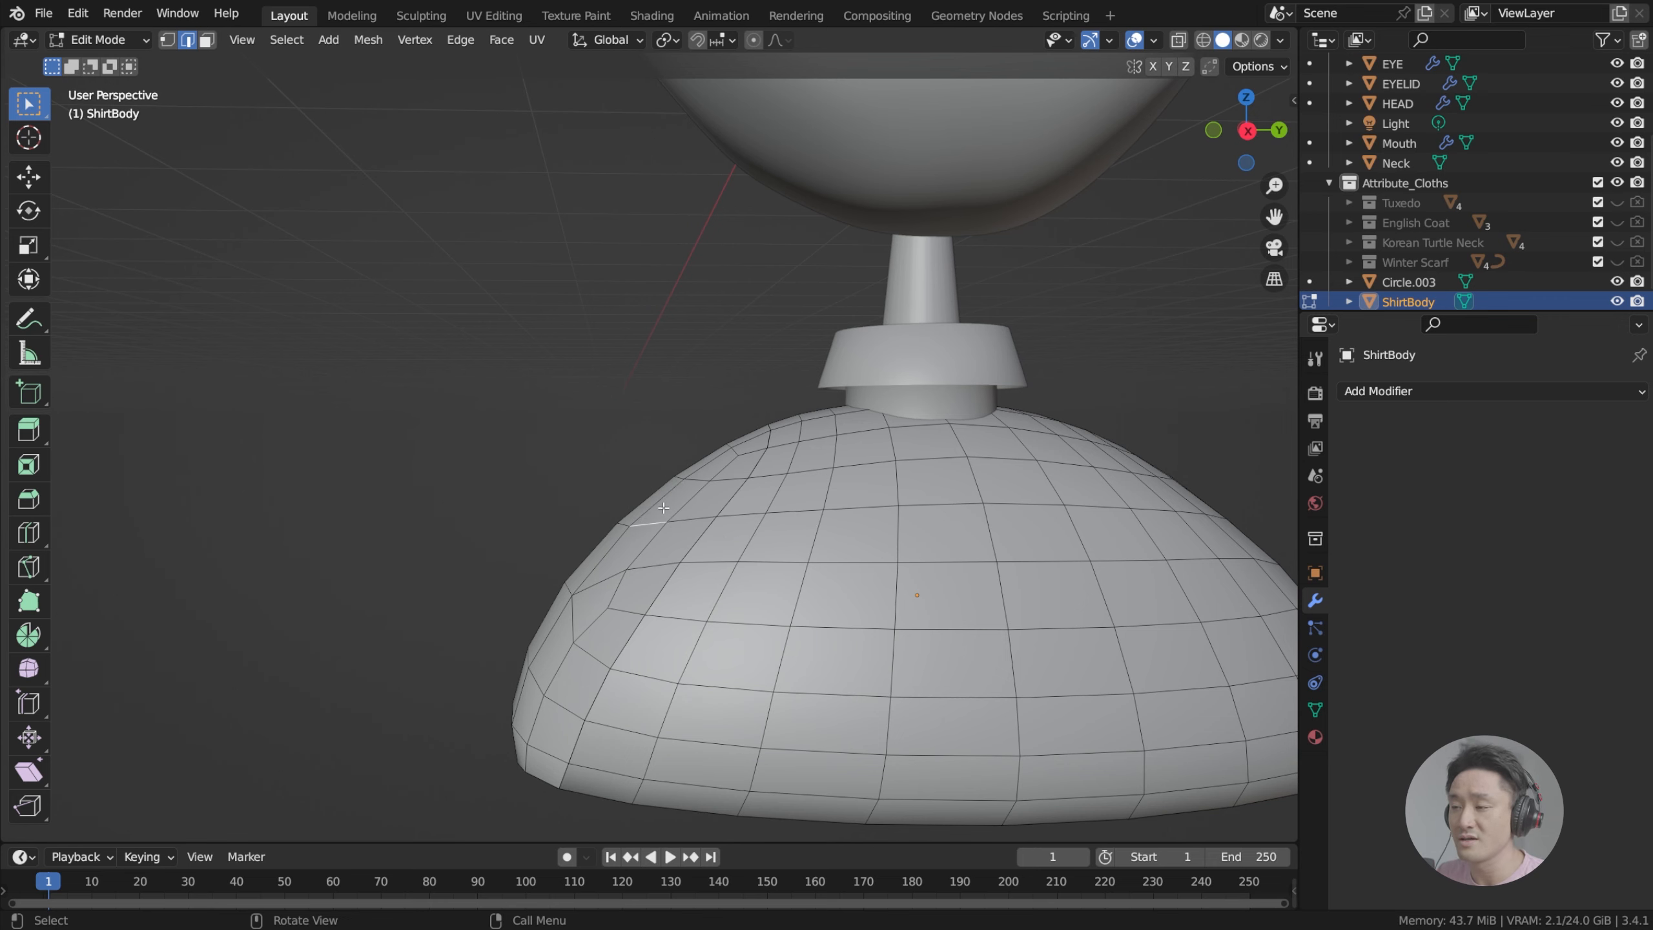
pyautogui.moveTo(668, 498); pyautogui.dragTo(675, 522, button='middle')
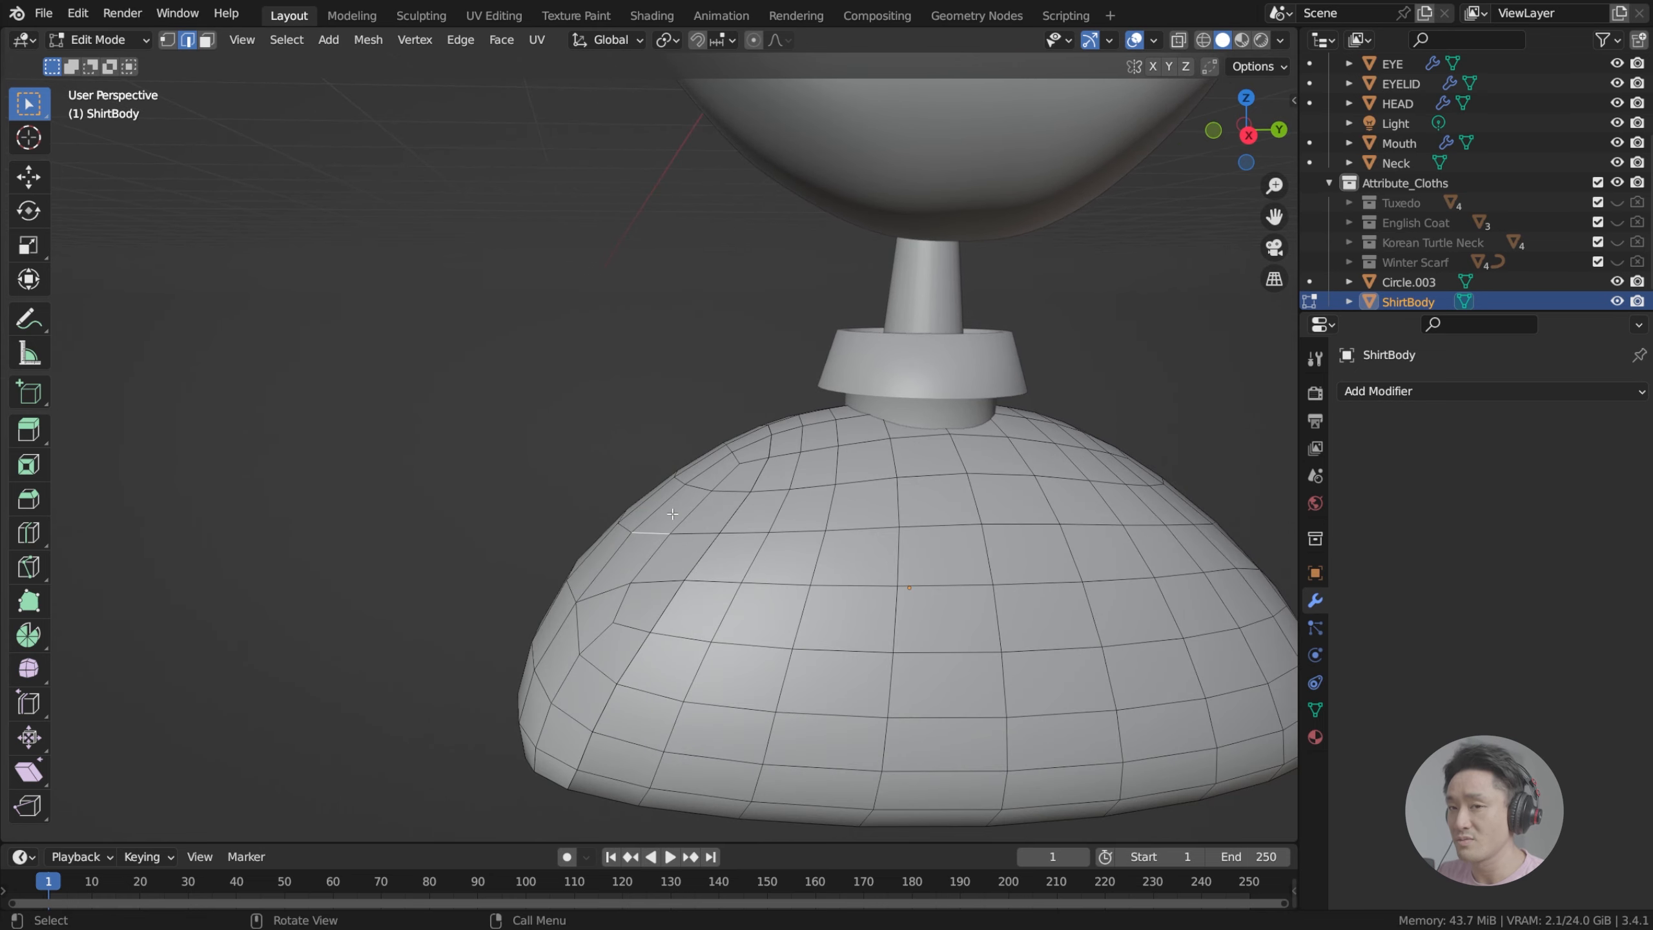
pyautogui.hotkey('ctrl', 'l')
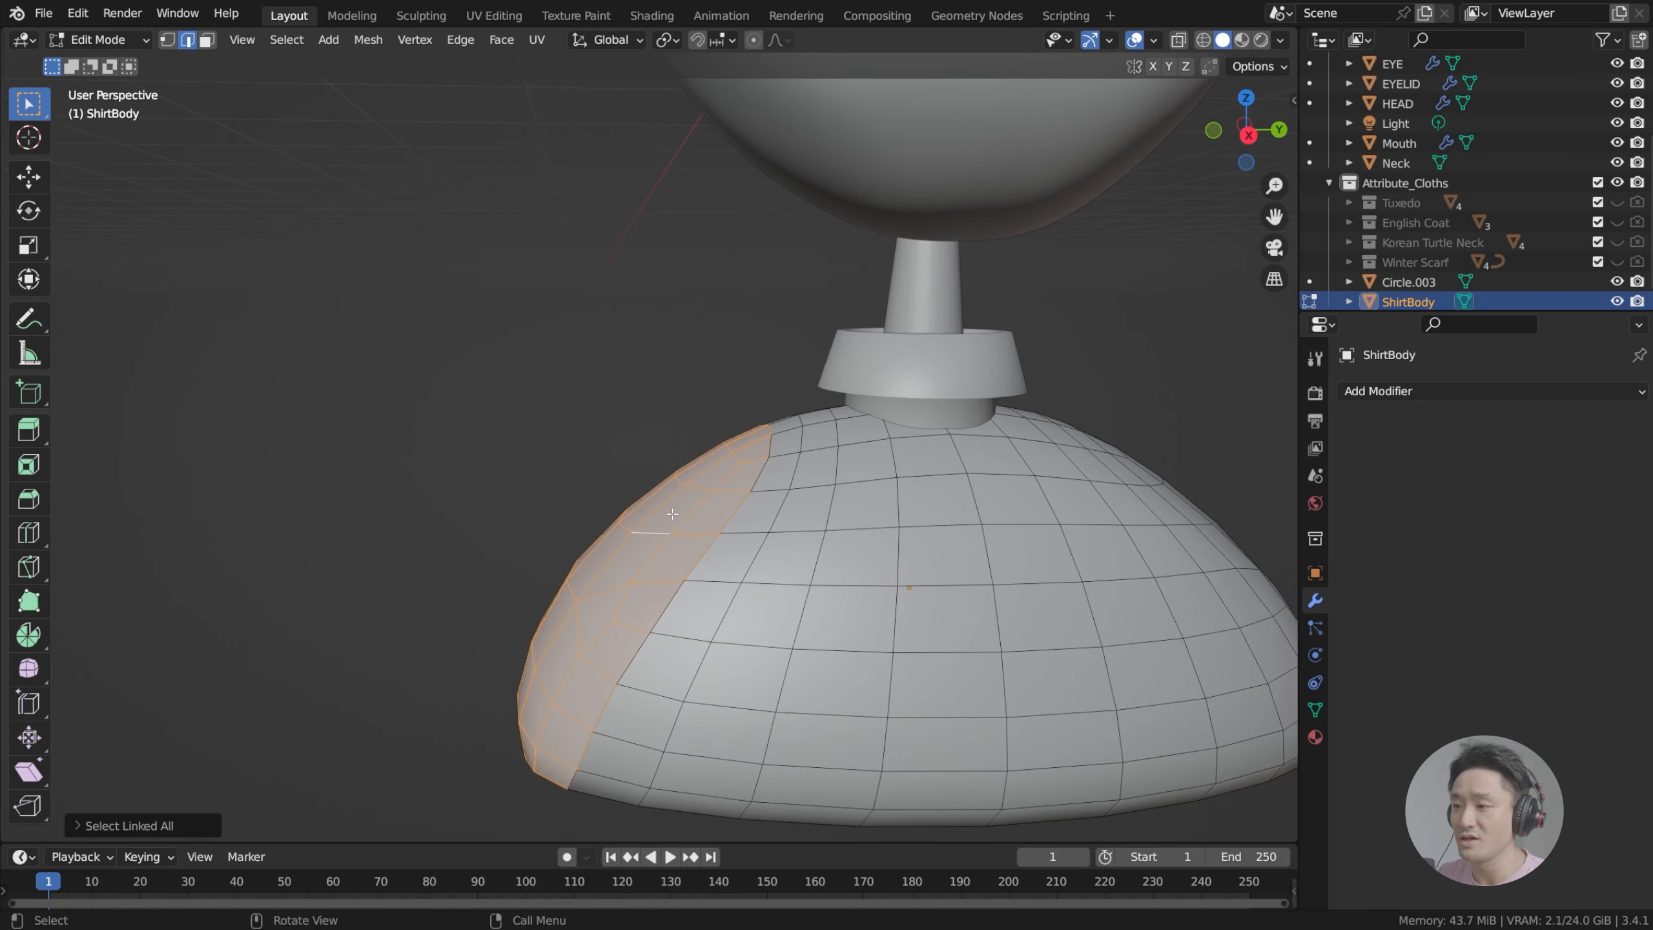
pyautogui.moveTo(672, 514); pyautogui.dragTo(758, 540, button='middle')
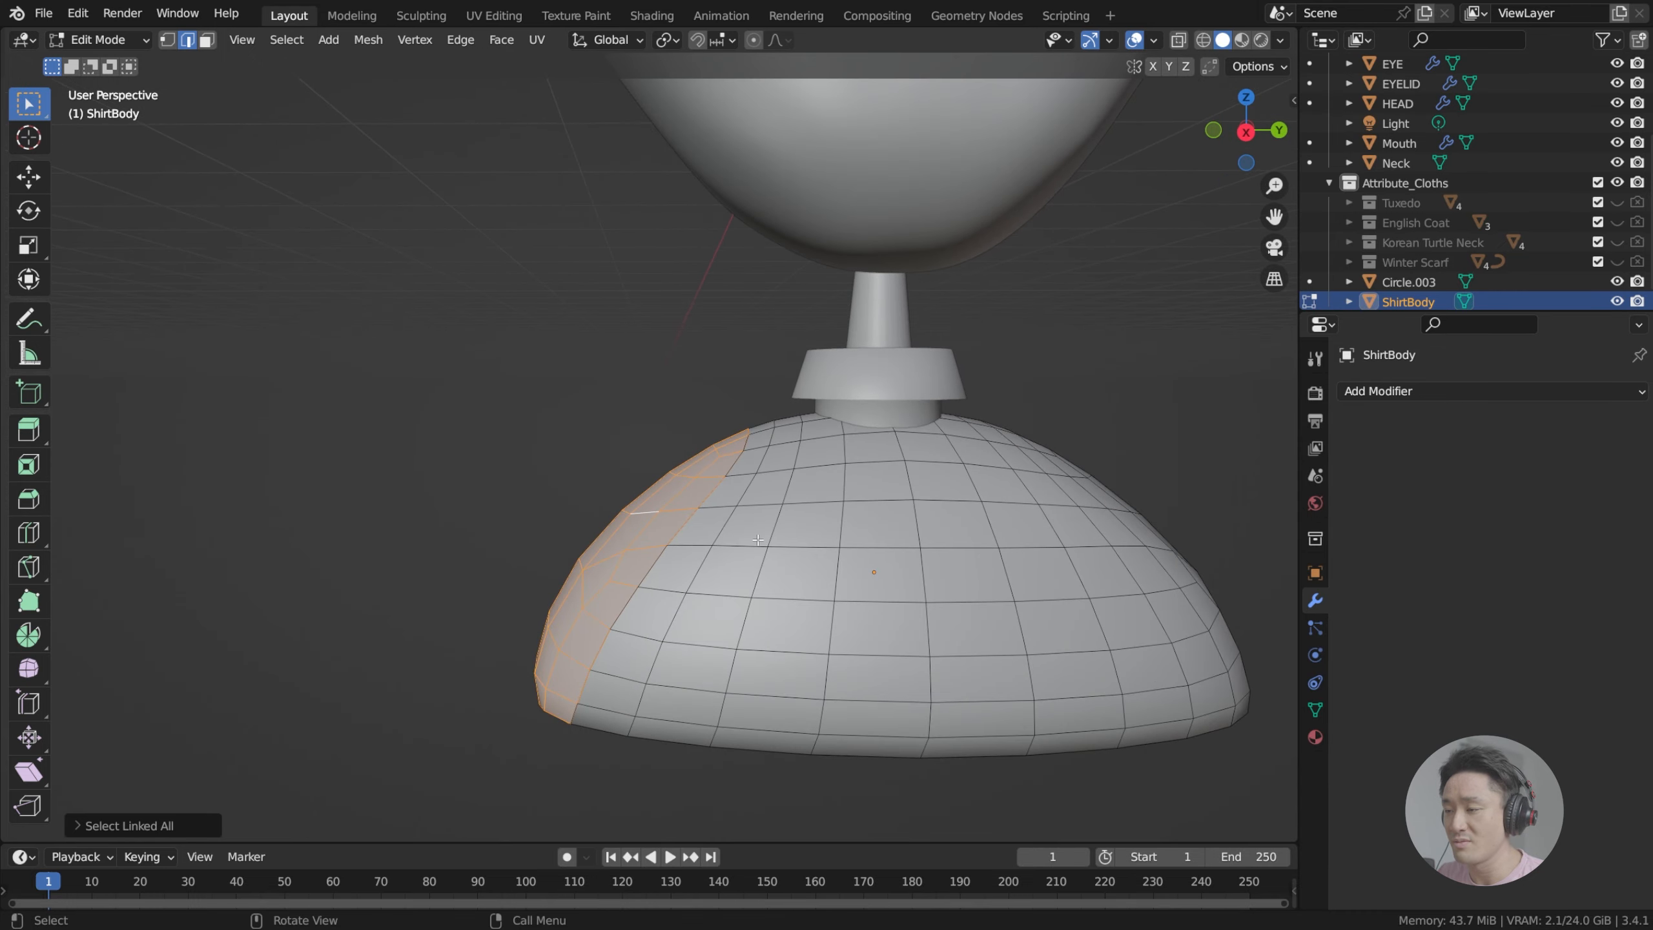
pyautogui.press('g')
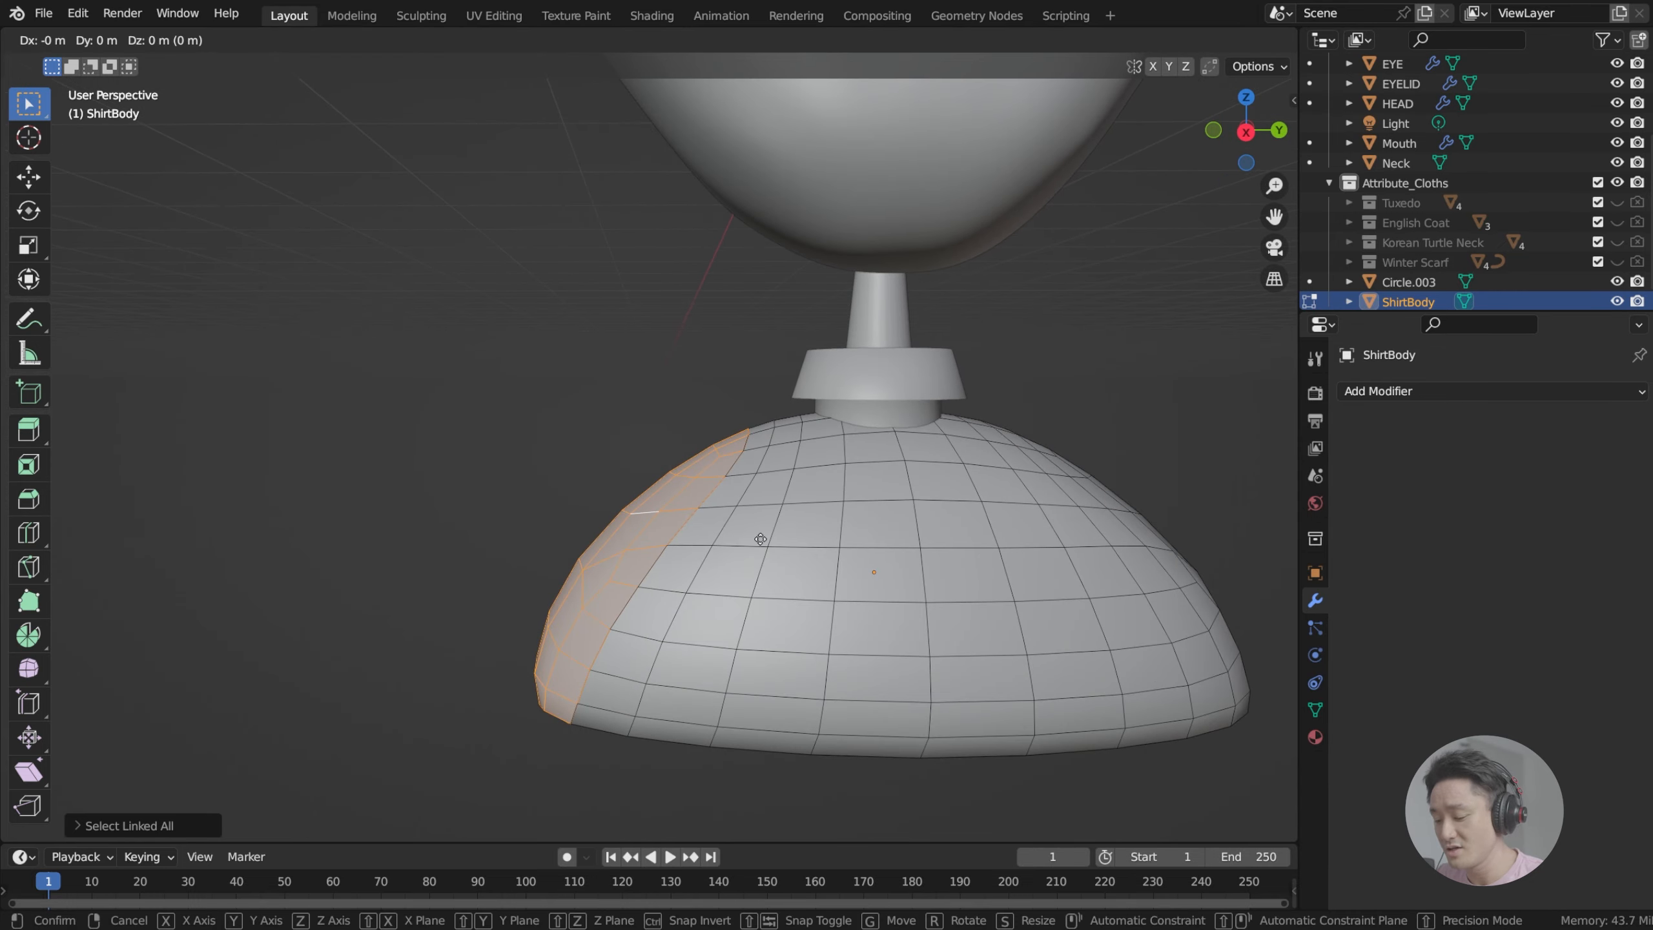
pyautogui.press('x')
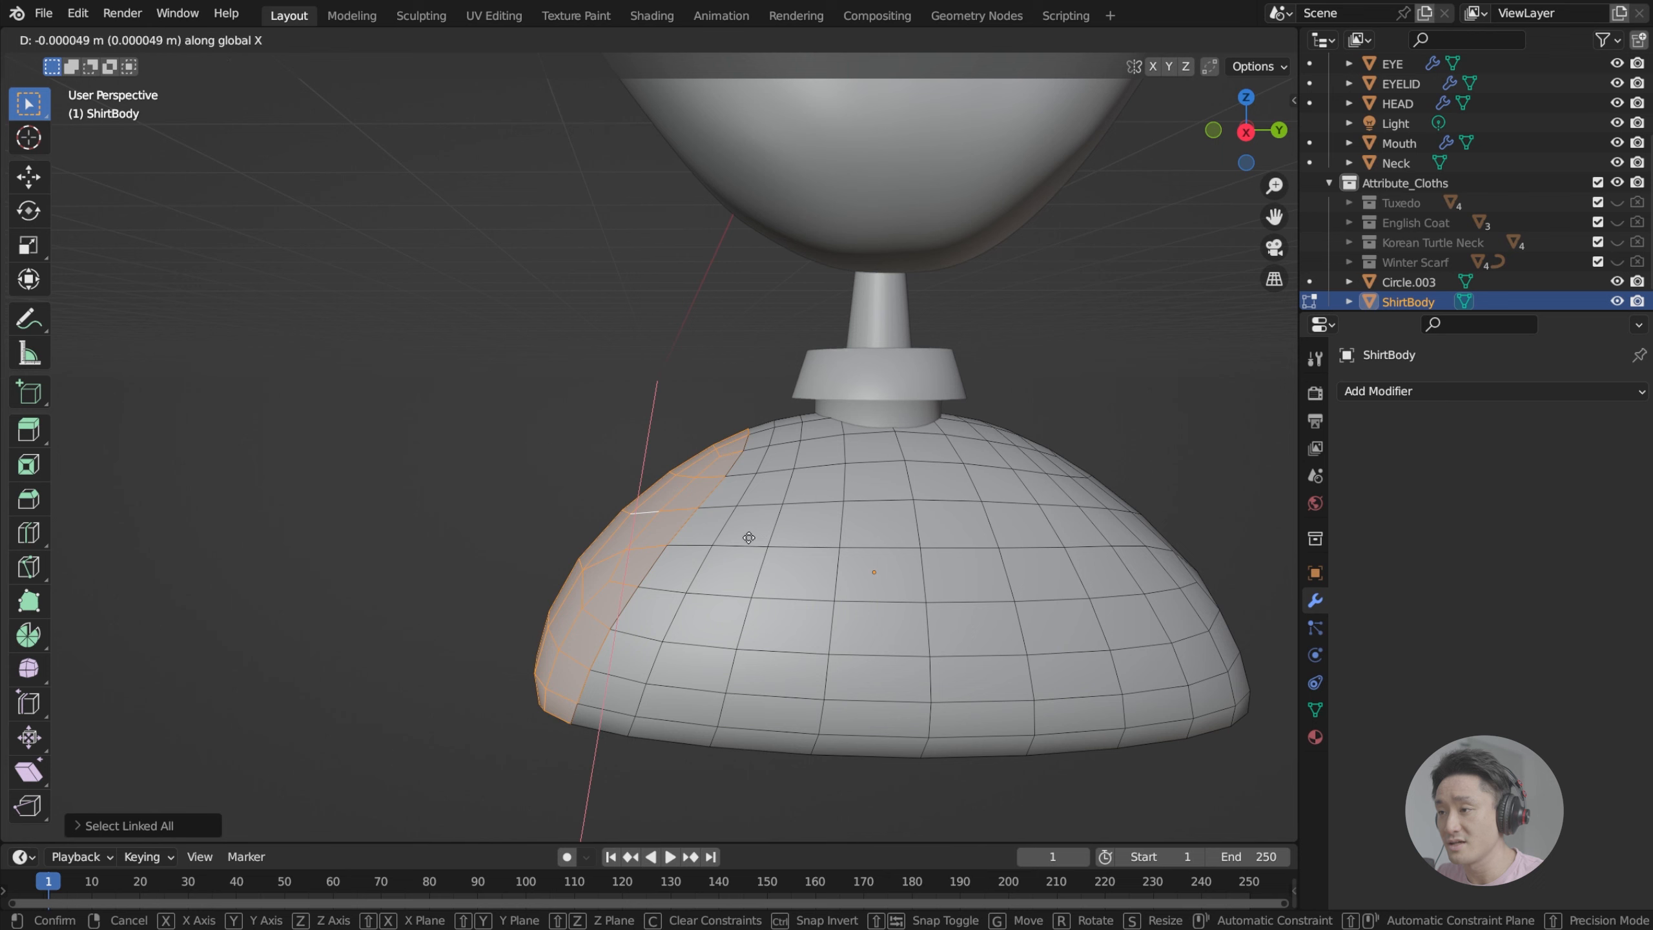
pyautogui.press('y')
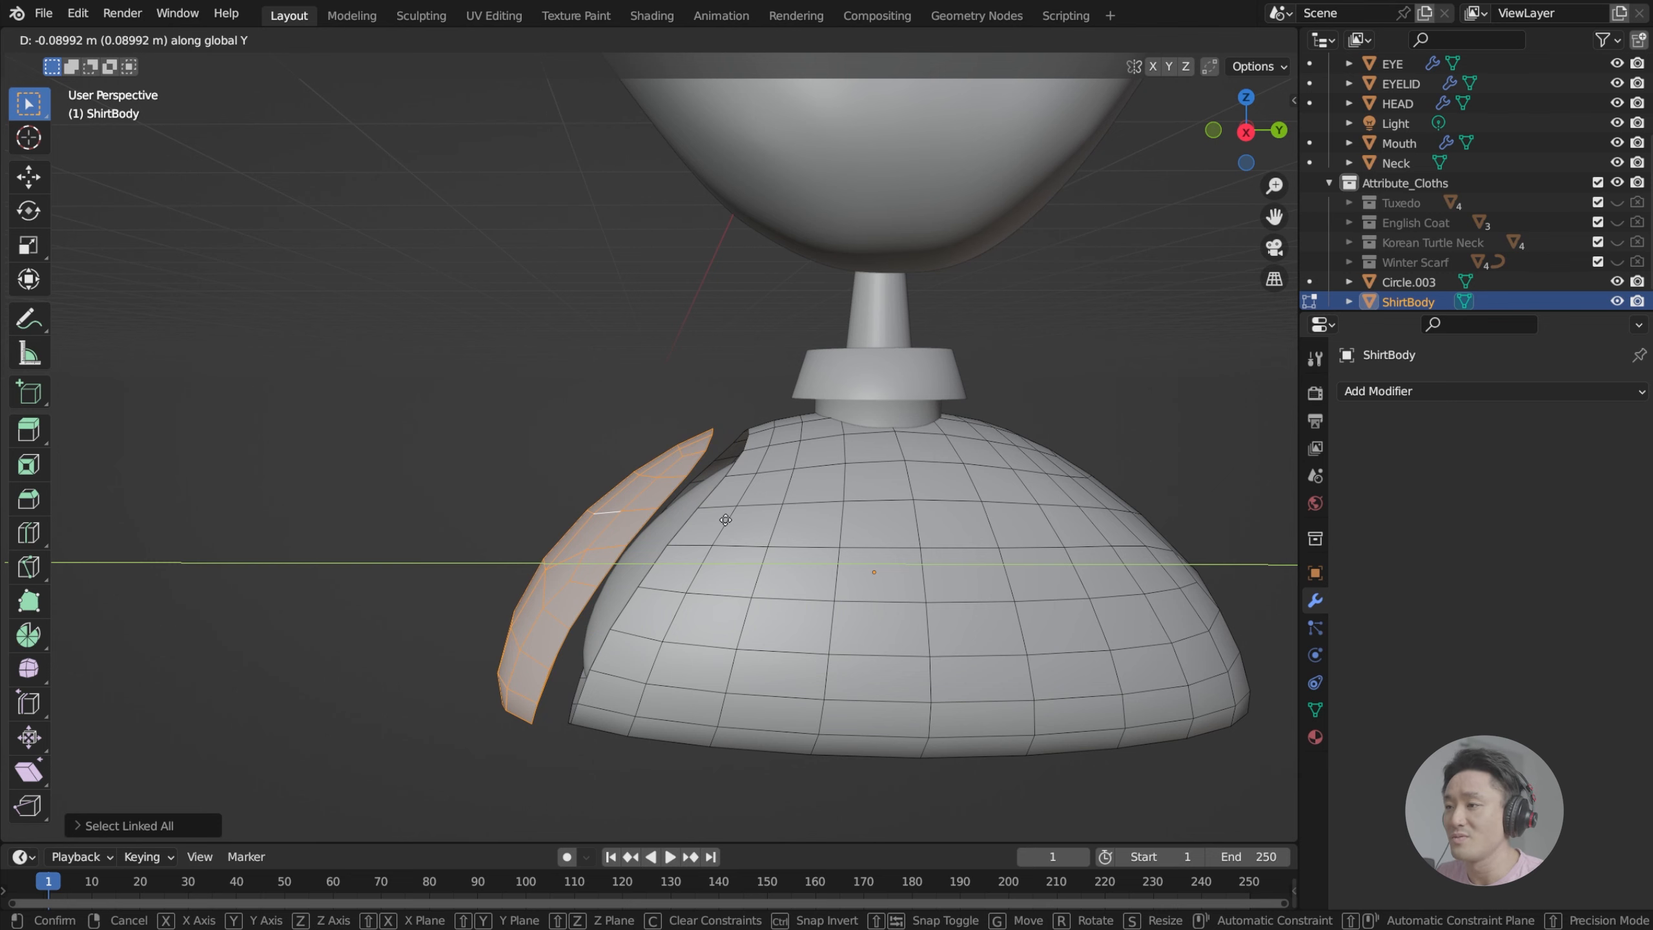
pyautogui.press('Escape')
# Step: Separate the selected -Y side section of ShirtBody into its own object
pyautogui.moveTo(725, 520); pyautogui.dragTo(755, 518, button='middle')
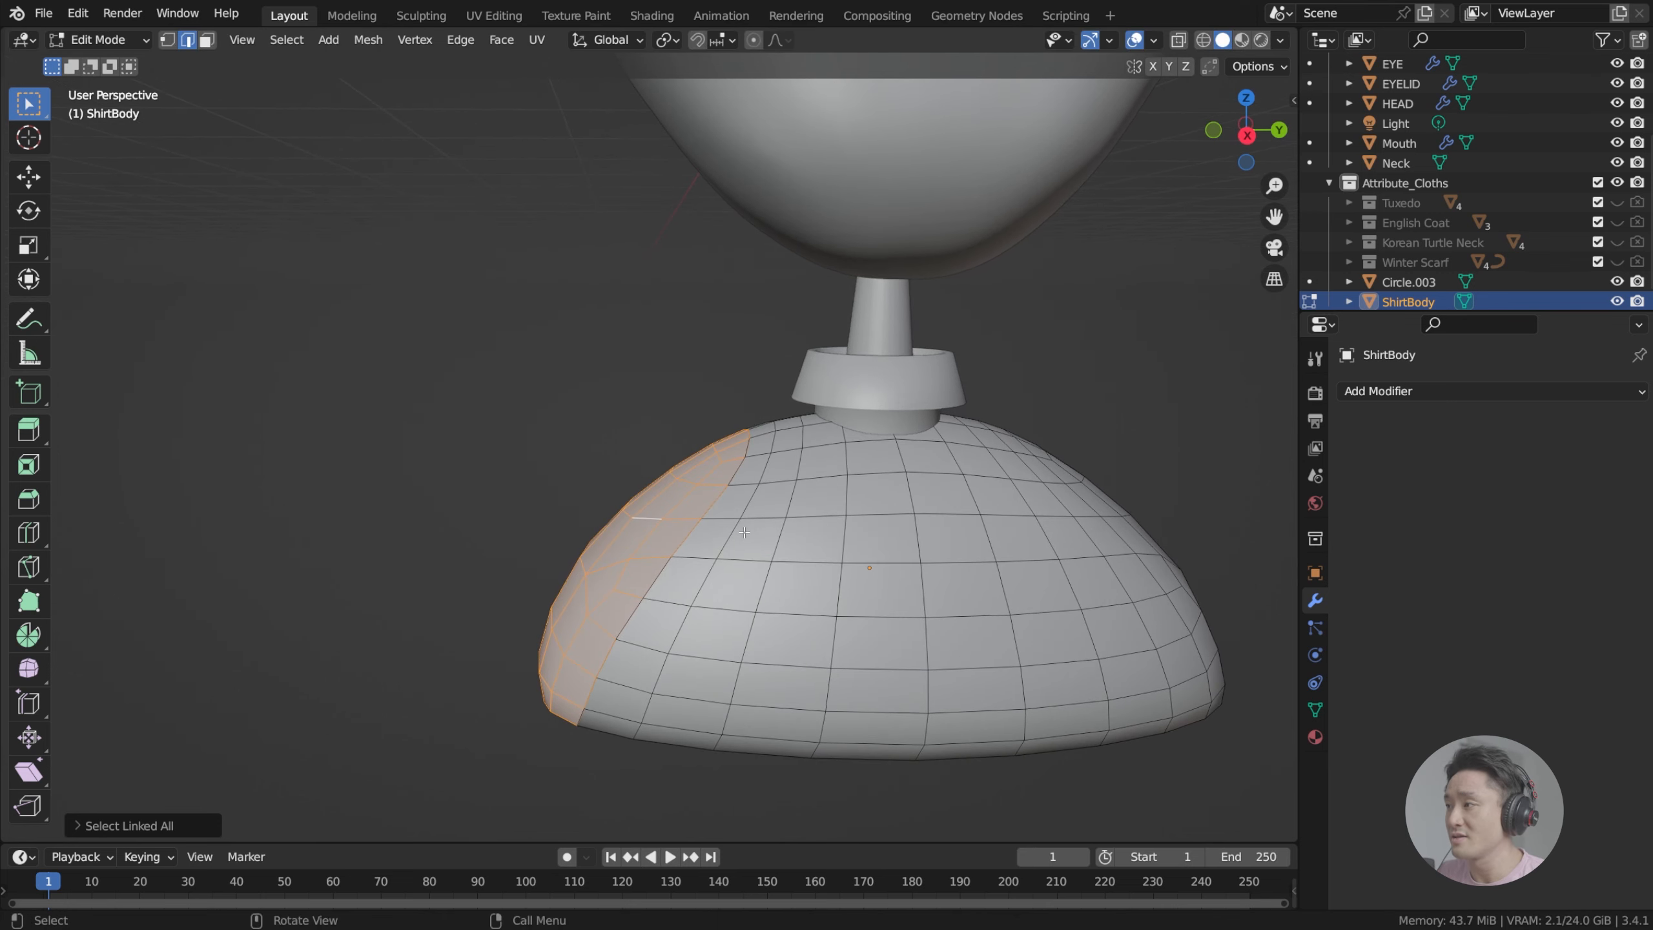
pyautogui.scroll(-1, 1536, 255)
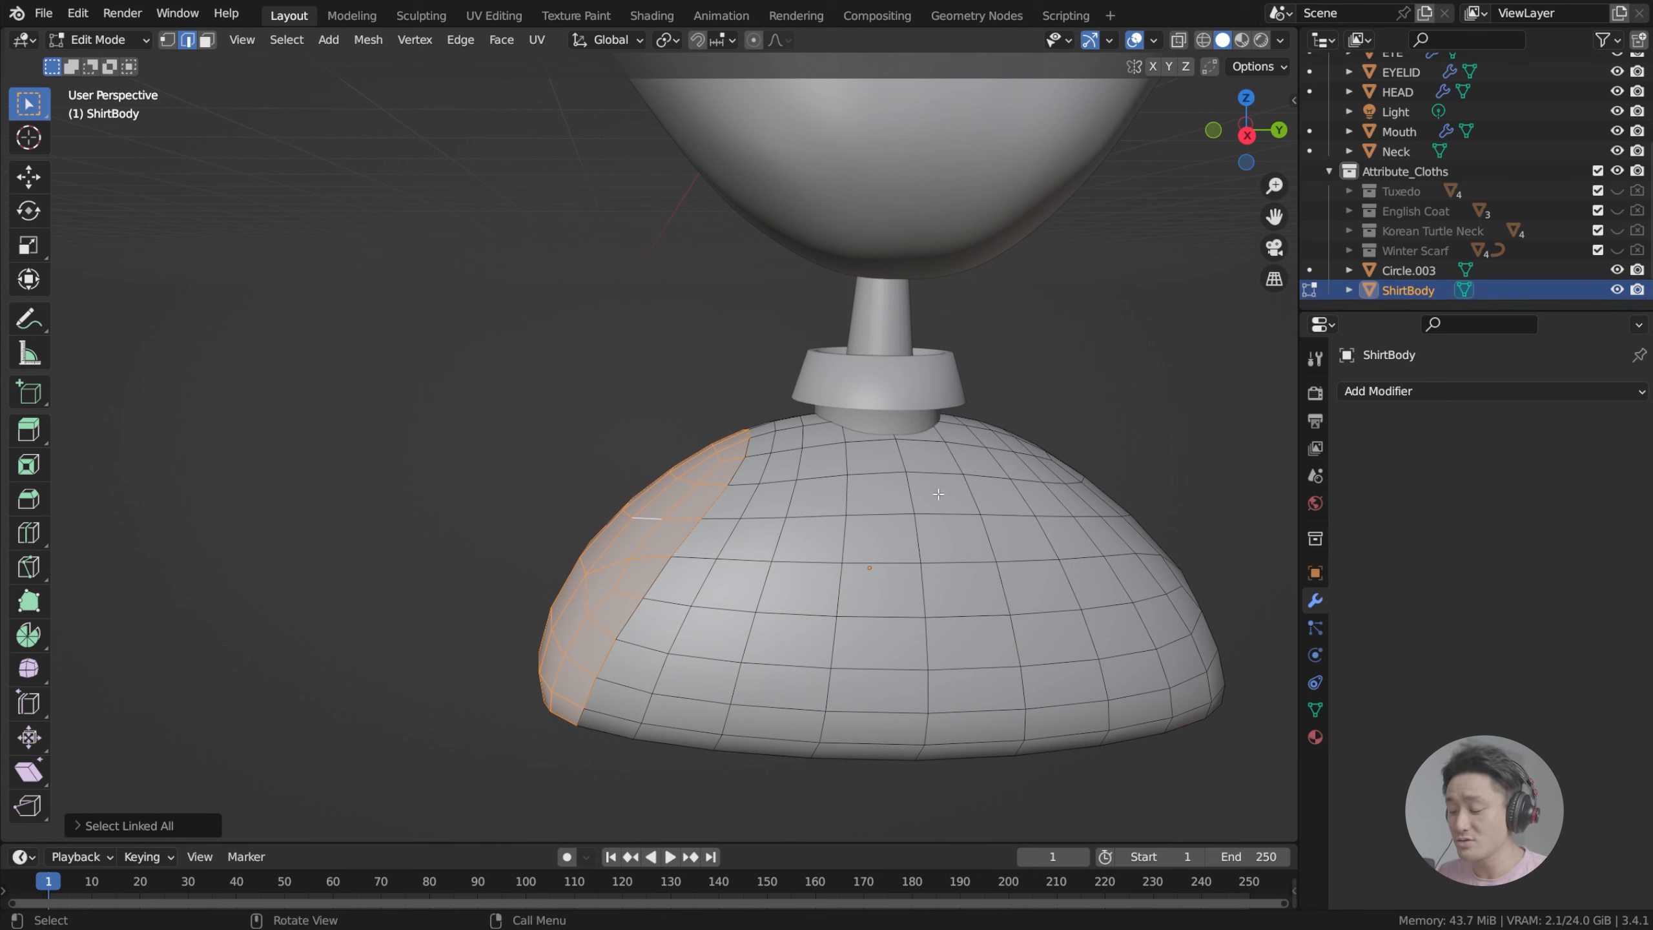
pyautogui.press('p')
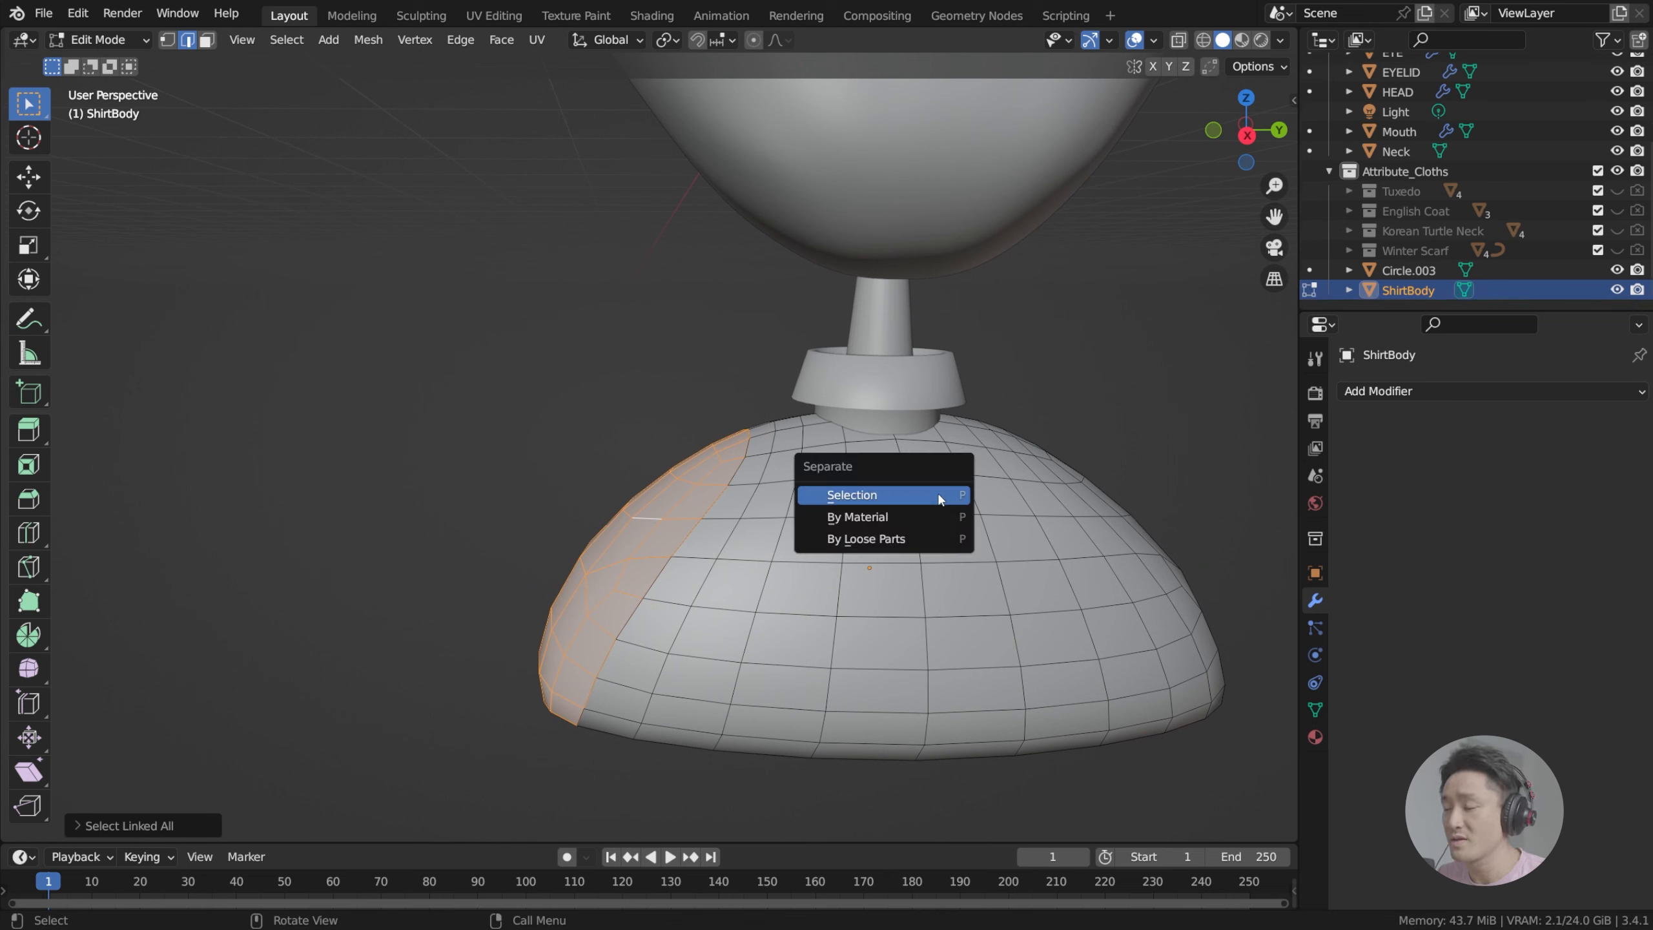
pyautogui.click(939, 498)
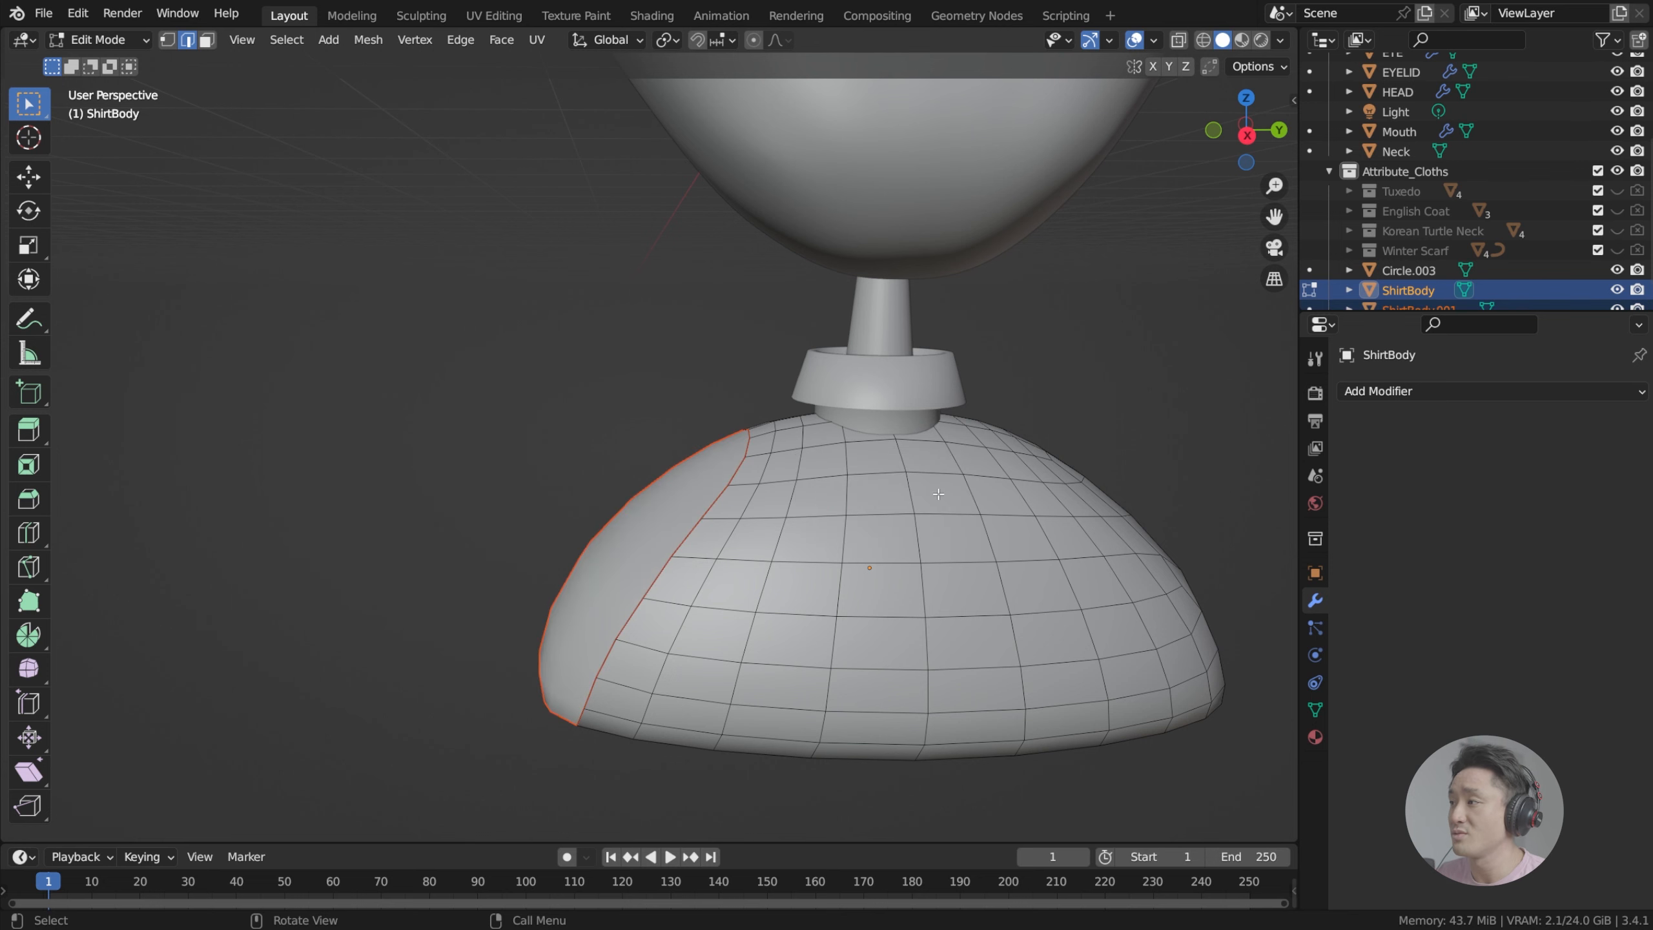
pyautogui.scroll(2, 743, 510)
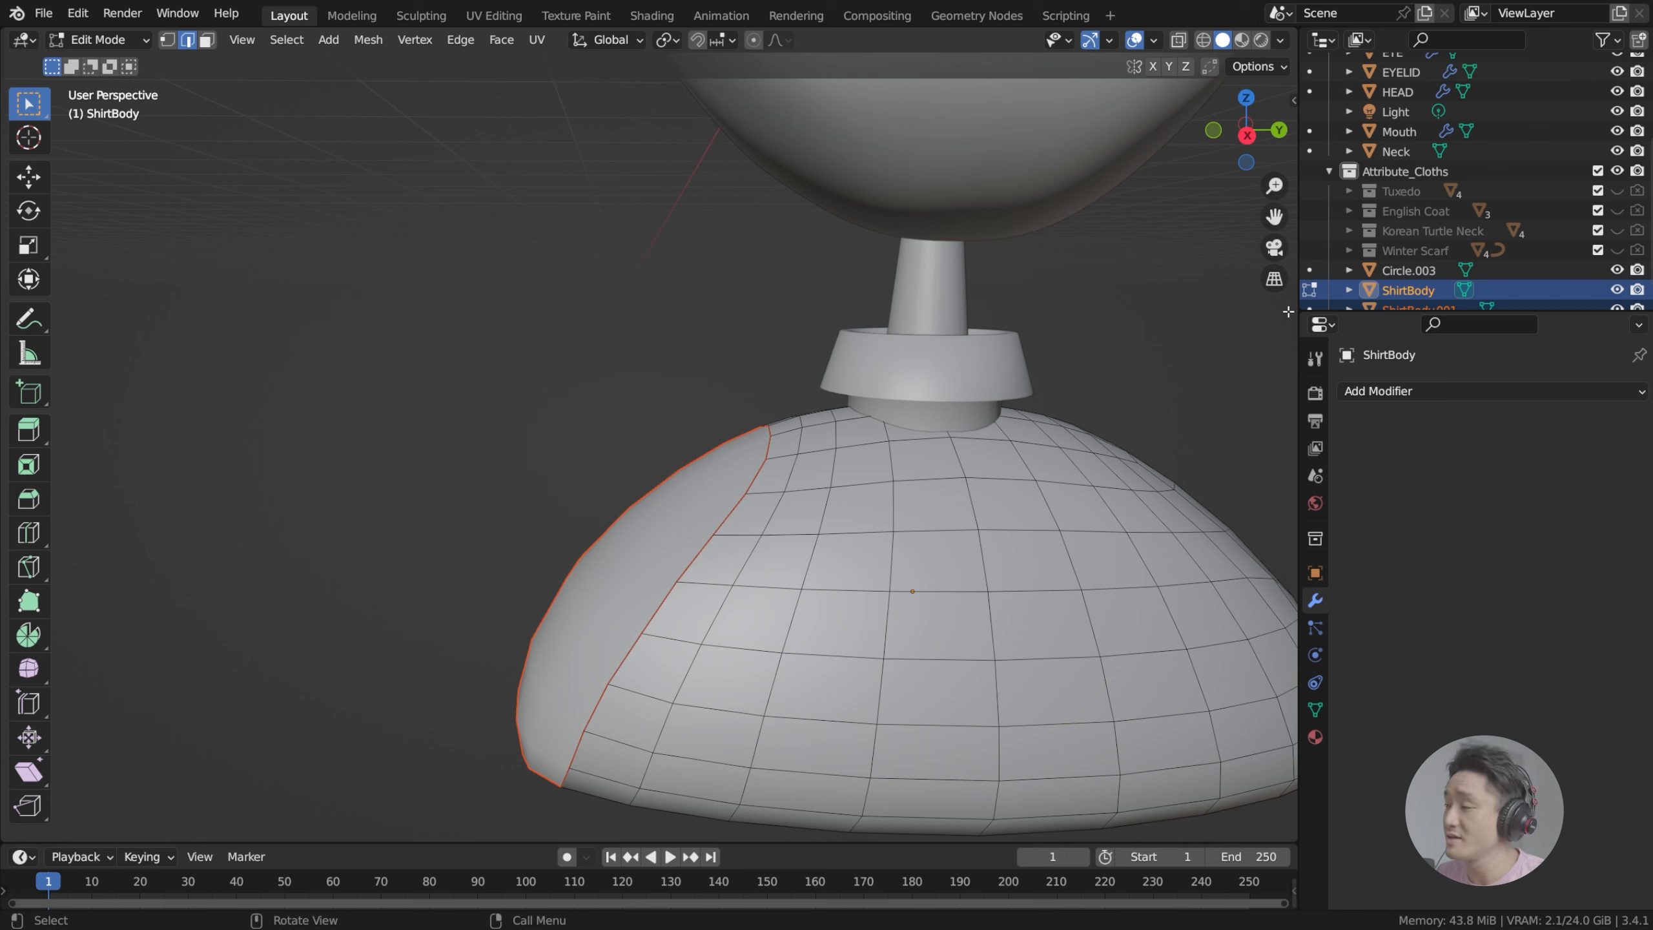
pyautogui.scroll(-1, 1409, 260)
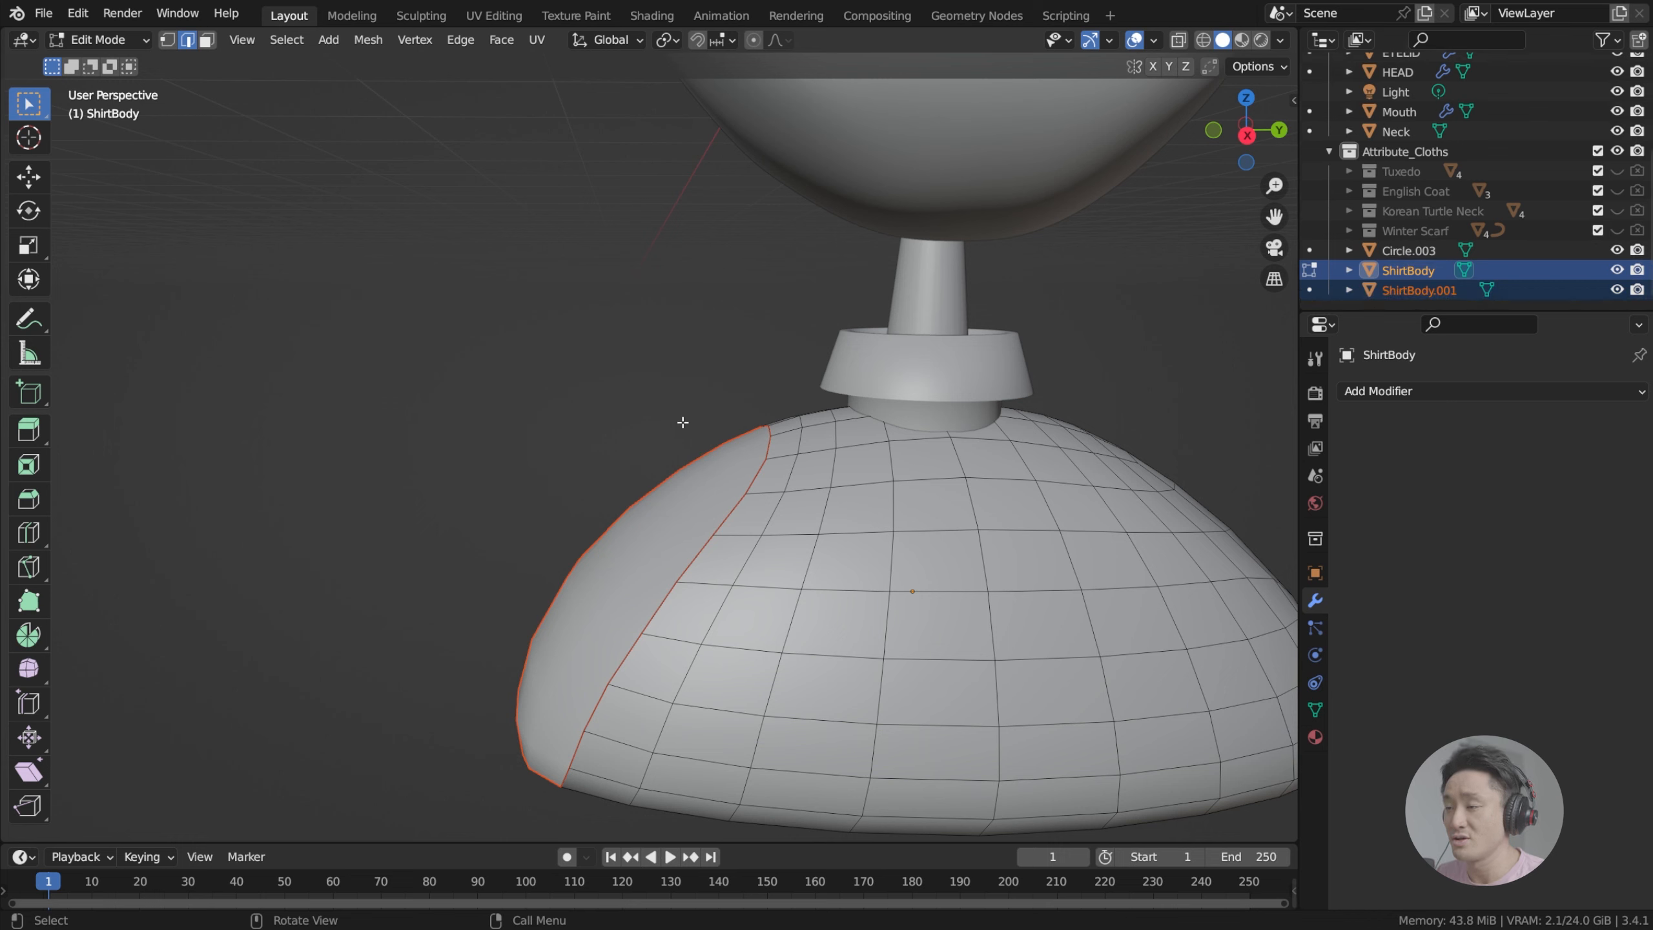
# Step: Make the separated side section the active object and select its entire mesh in Edit Mode
pyautogui.press('Tab')
pyautogui.click(1026, 568)
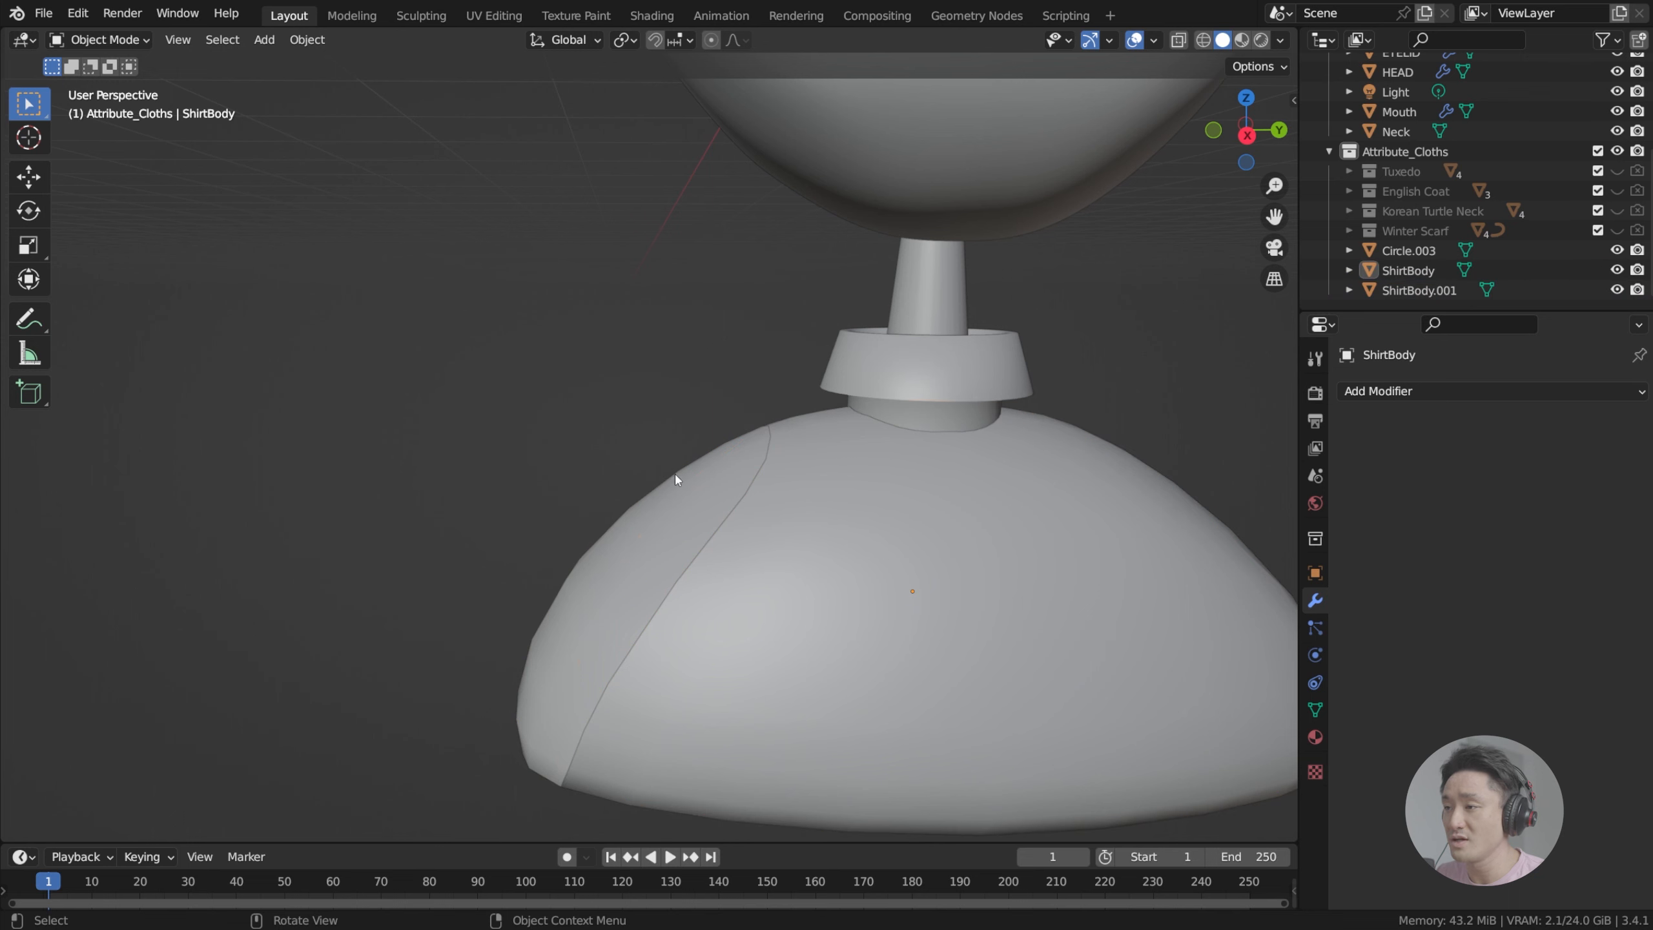
pyautogui.click(669, 502)
pyautogui.press('Tab')
pyautogui.moveTo(736, 553); pyautogui.dragTo(783, 554, button='middle')
pyautogui.press('a')
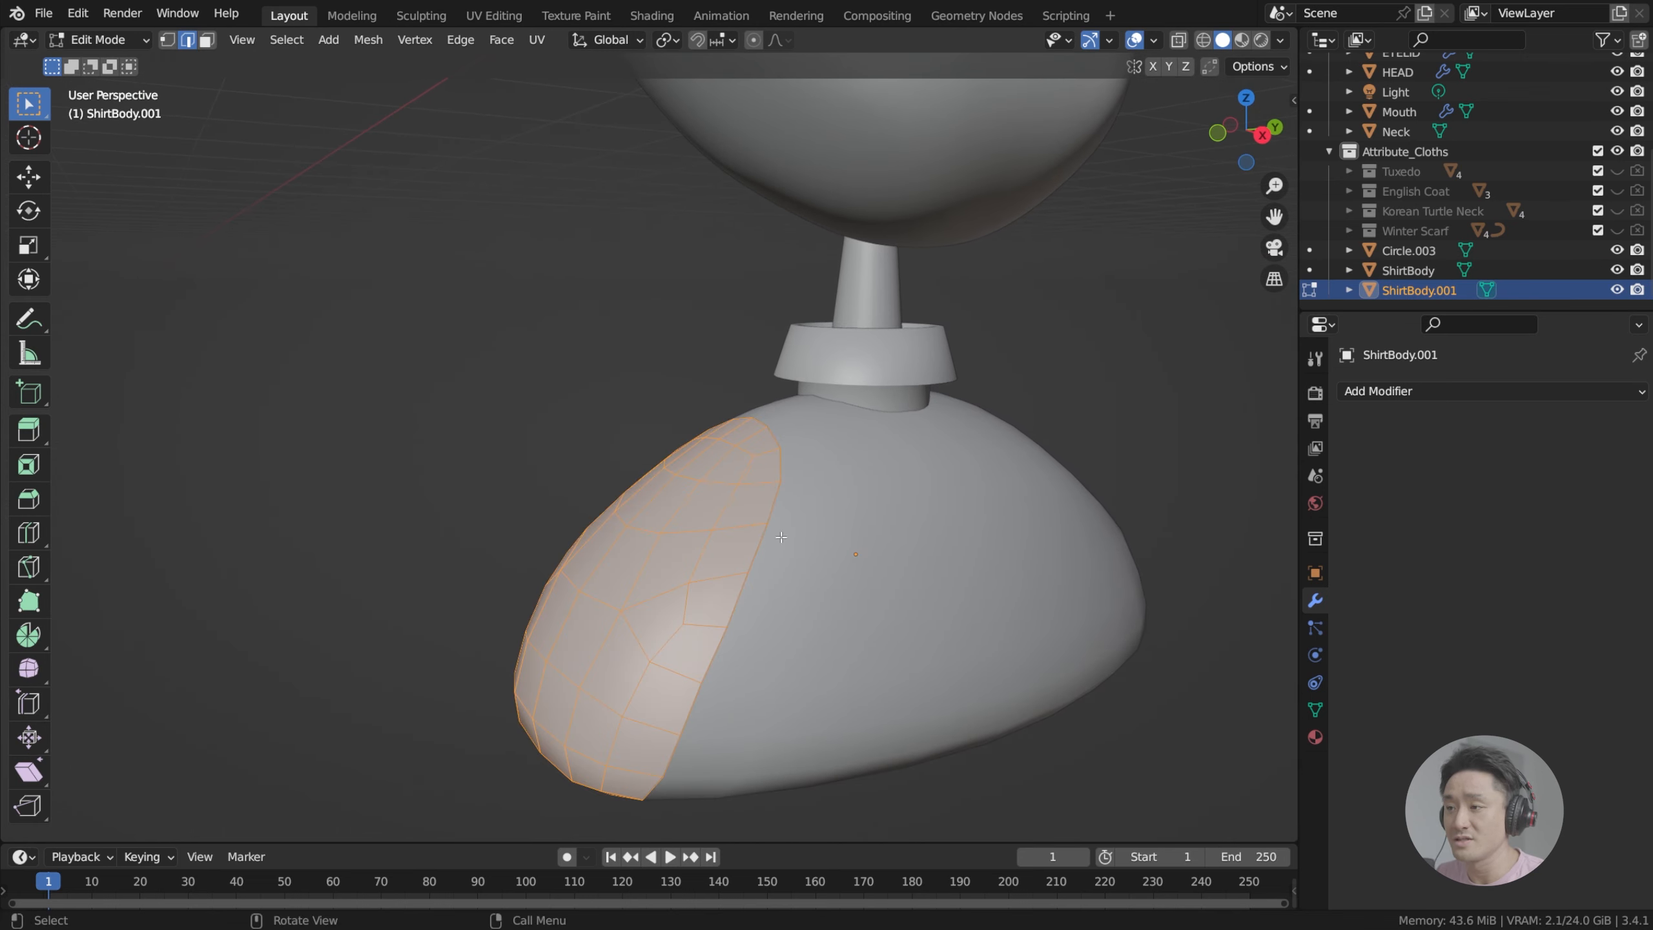
pyautogui.scroll(-3, 774, 508)
pyautogui.scroll(3, 851, 480)
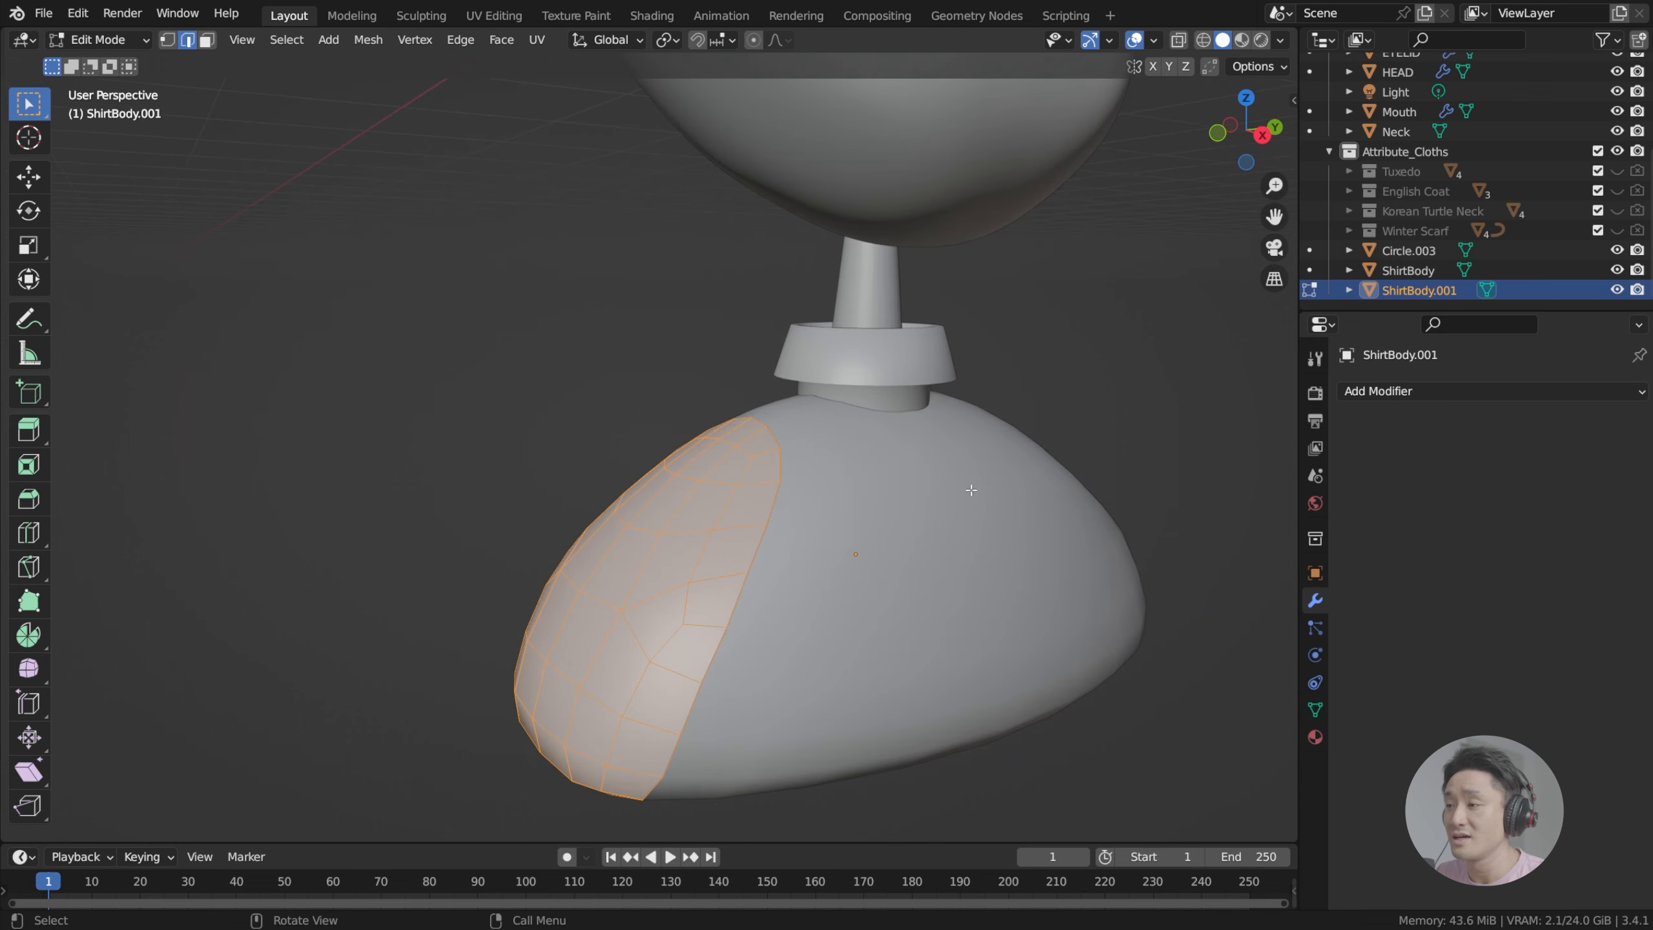
# Step: Rename the separated -Y side section object to ArmSleeve
pyautogui.moveTo(971, 490); pyautogui.dragTo(925, 482, button='middle')
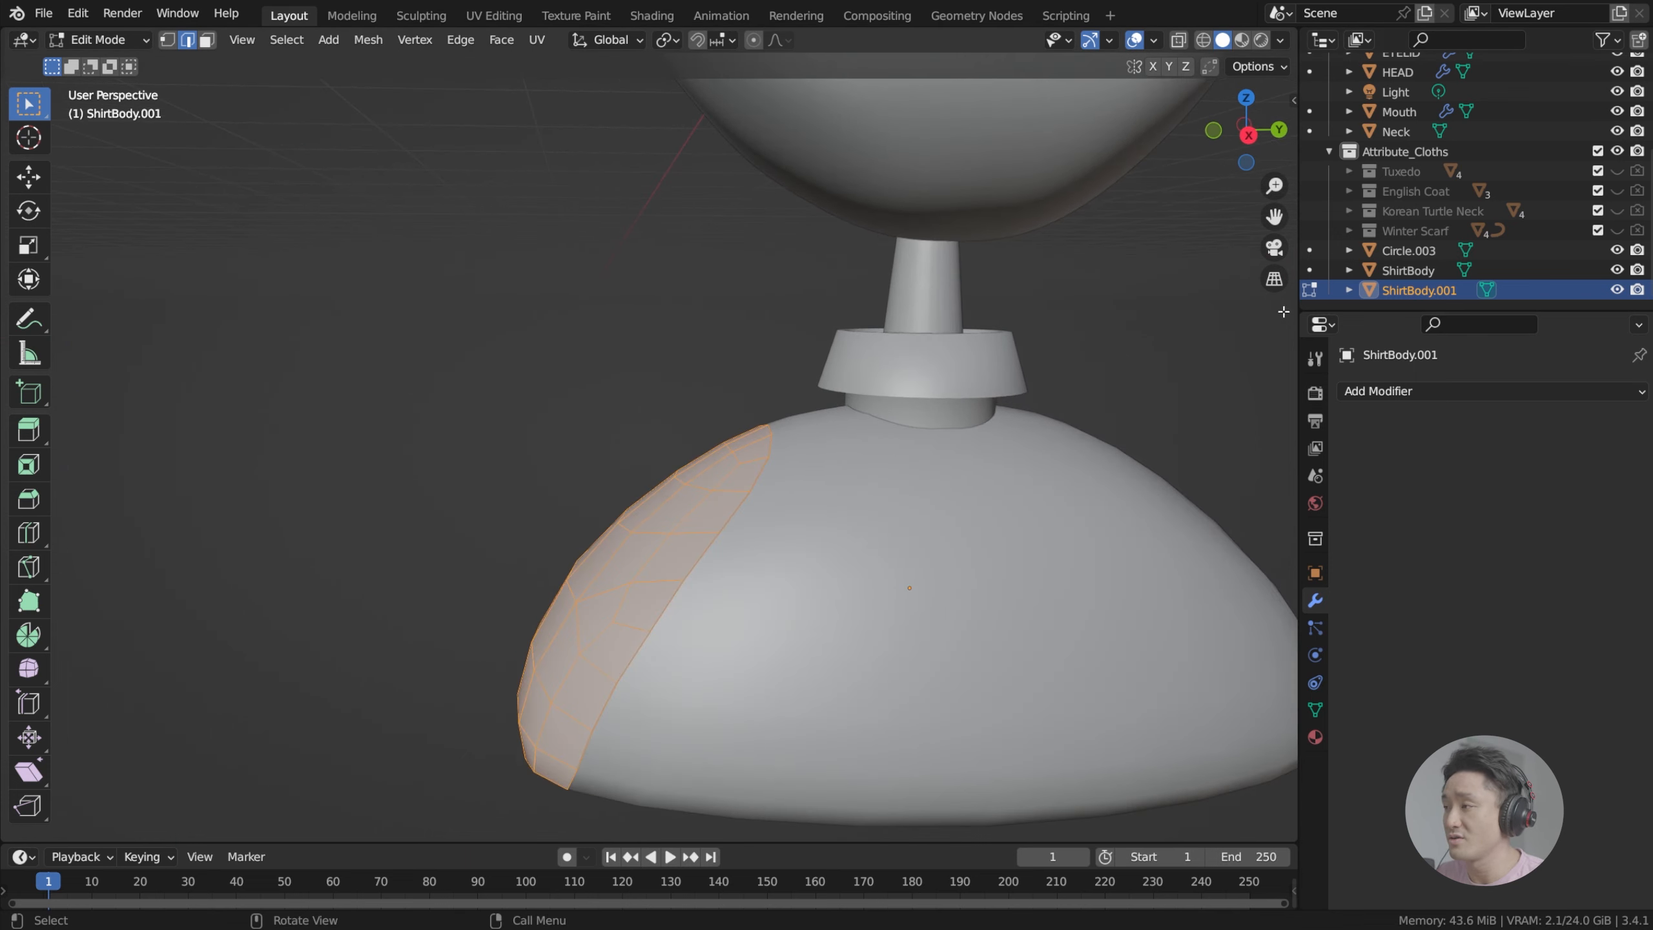
pyautogui.doubleClick(1414, 289)
pyautogui.write('A')
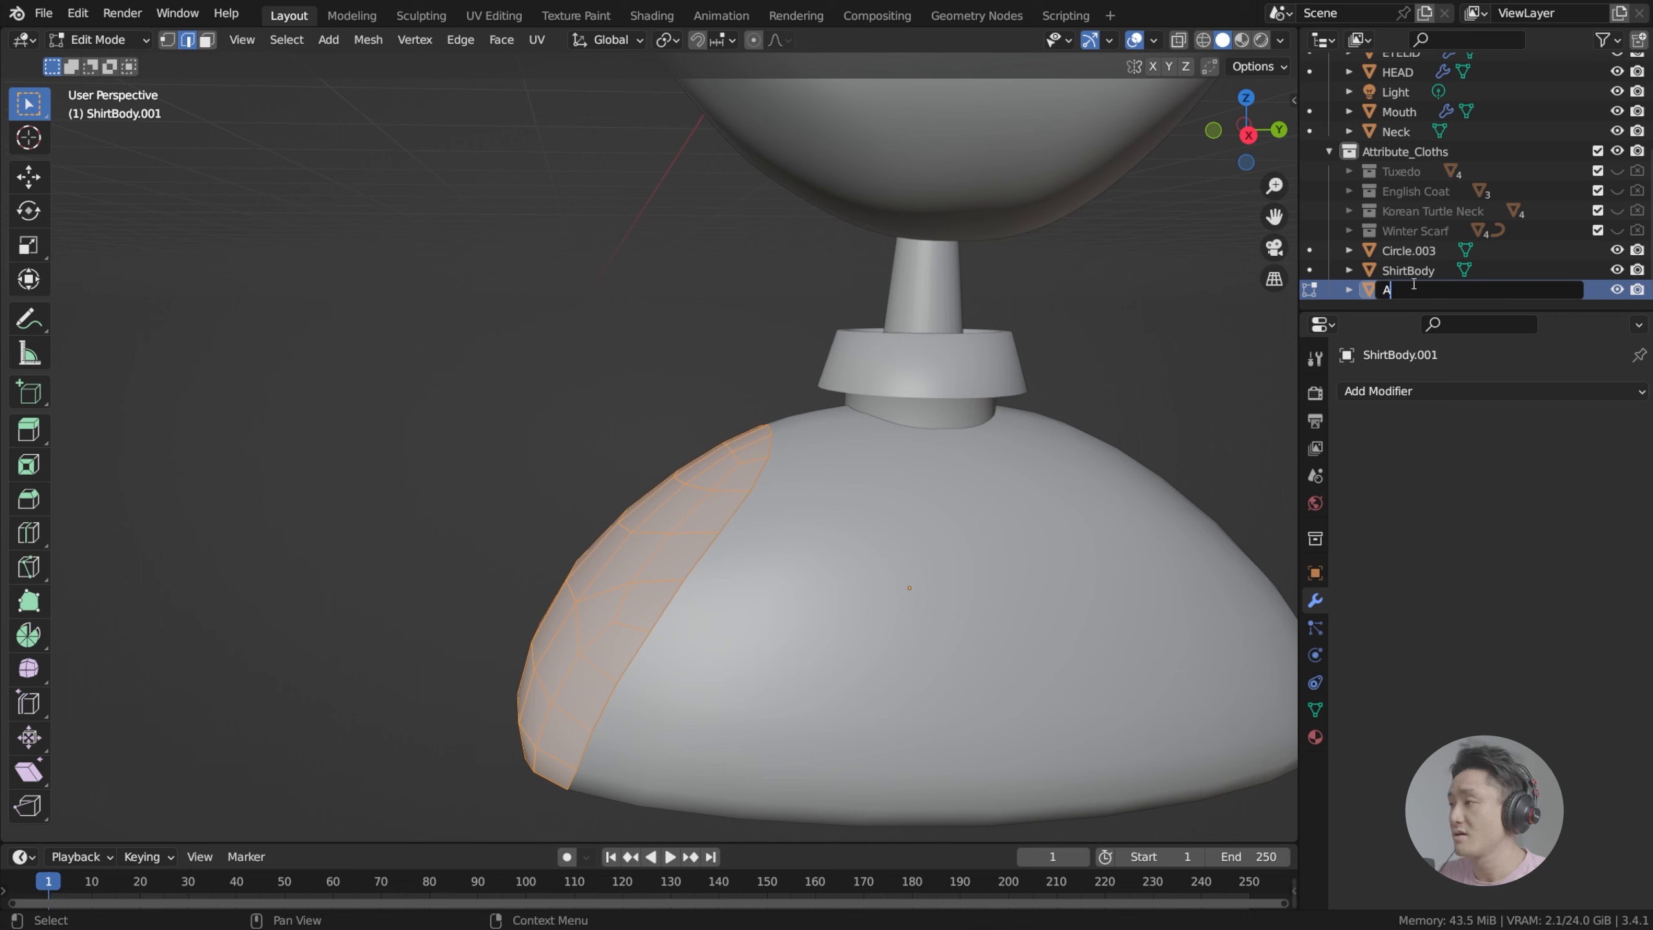
pyautogui.write('rmSleev')
pyautogui.press('Return')
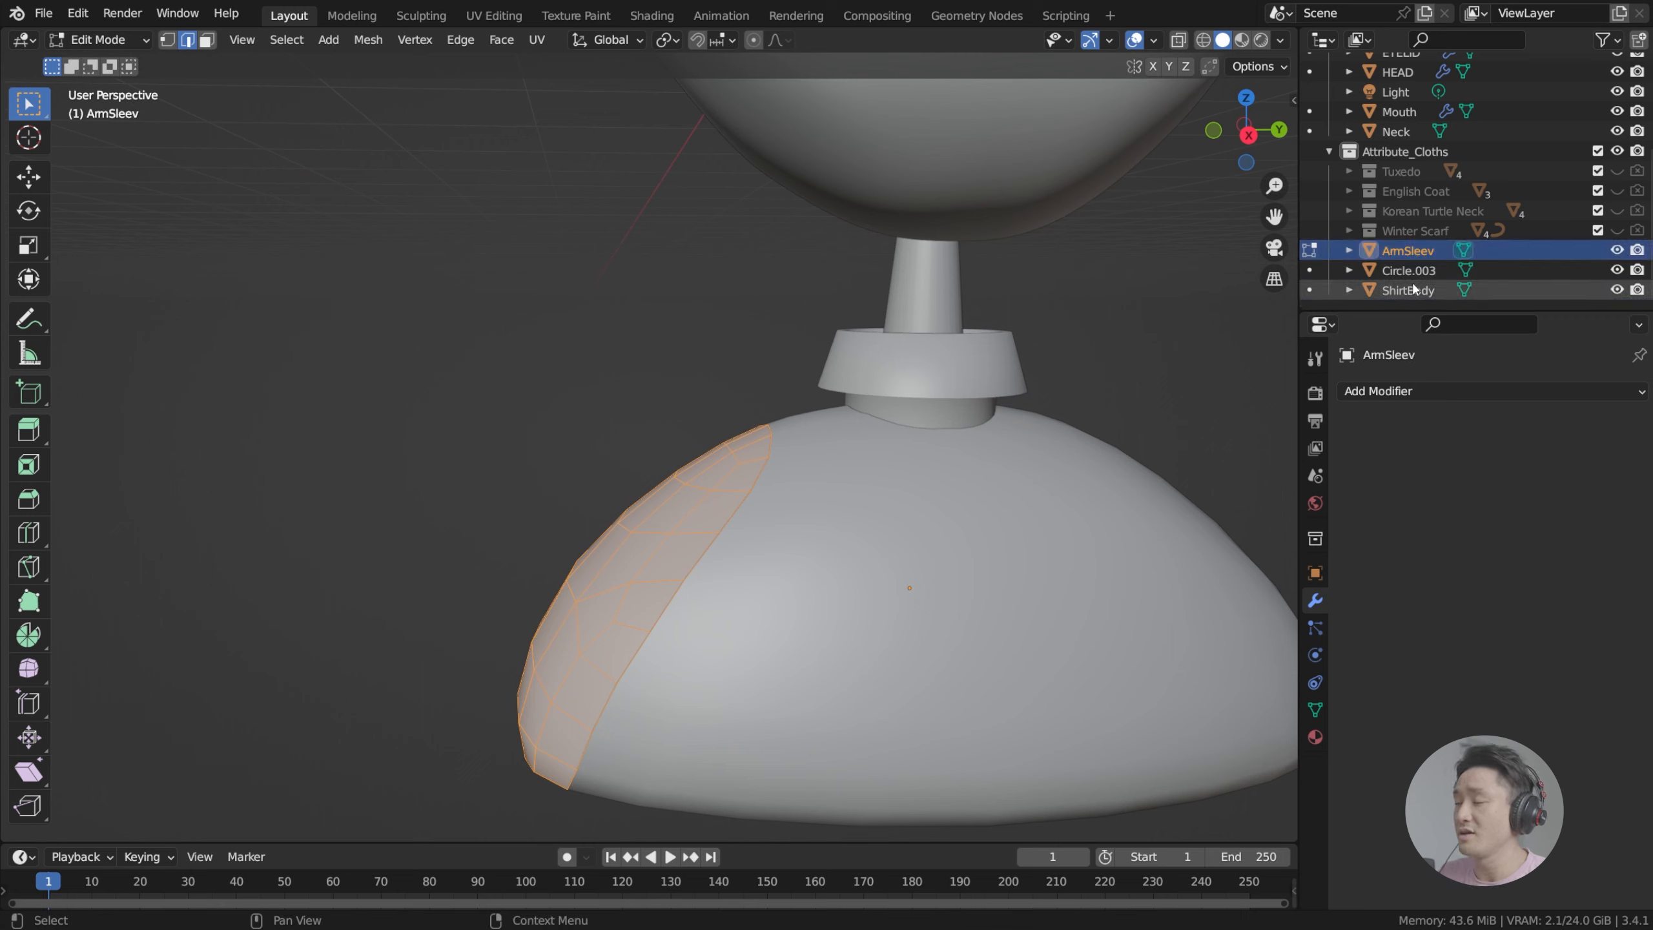
pyautogui.doubleClick(1423, 251)
pyautogui.press('End')
pyautogui.write('e')
pyautogui.press('Return')
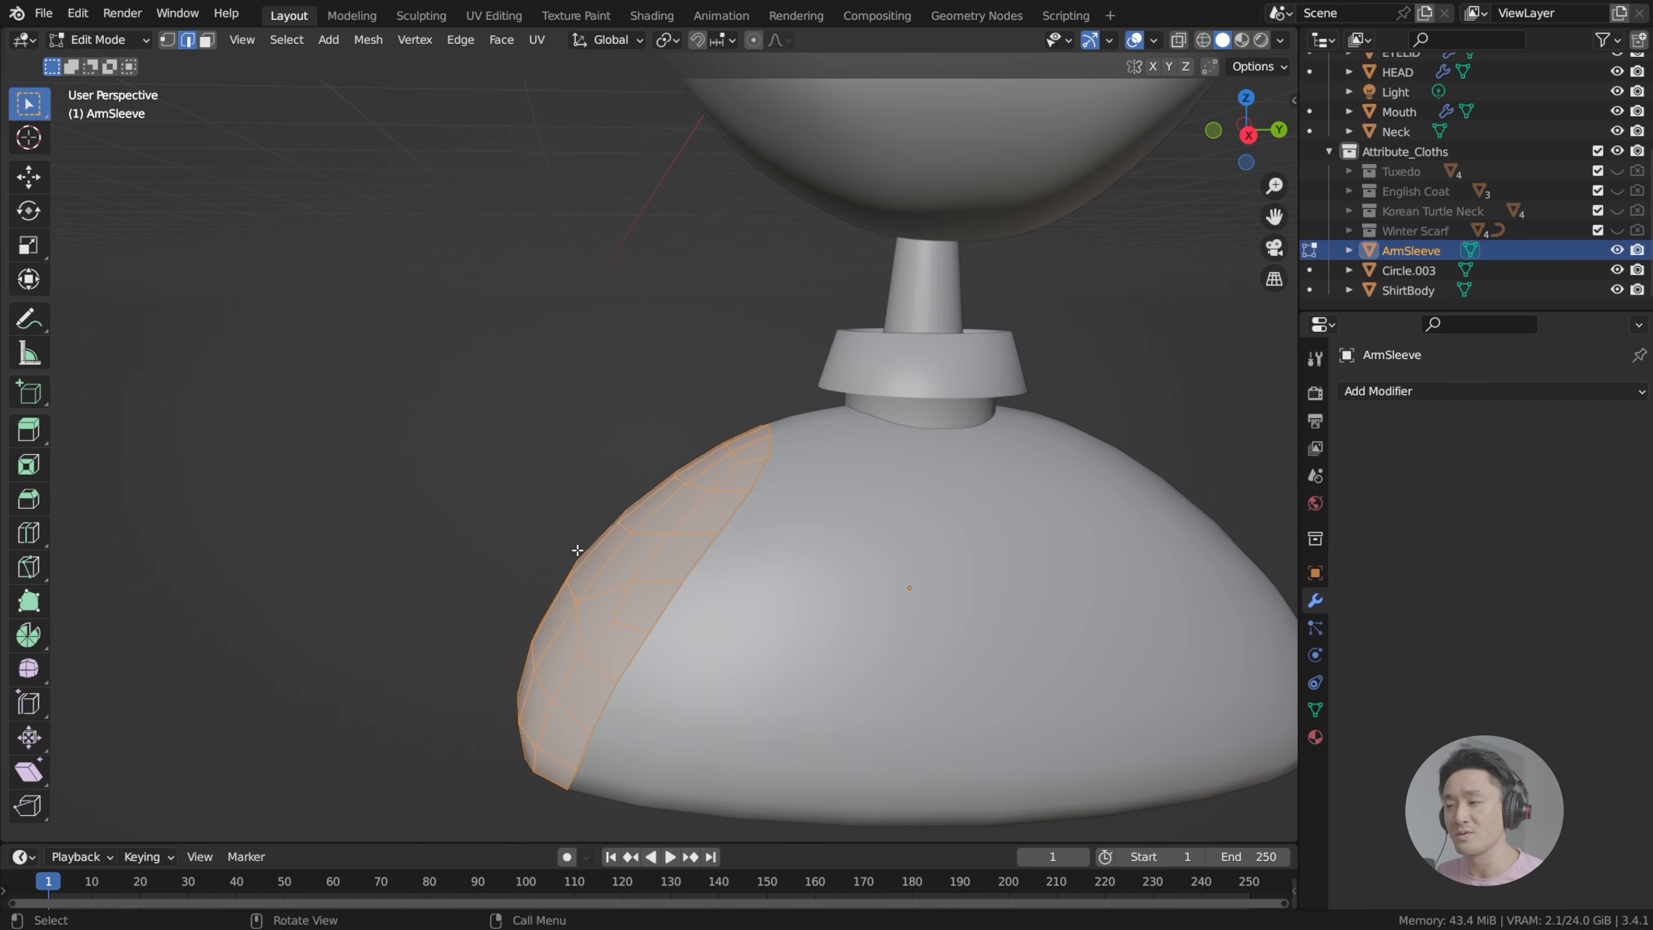
# Step: Examine how the ArmSleeve section sits against the shirt body in the perspective and right side views
pyautogui.scroll(-2, 651, 508)
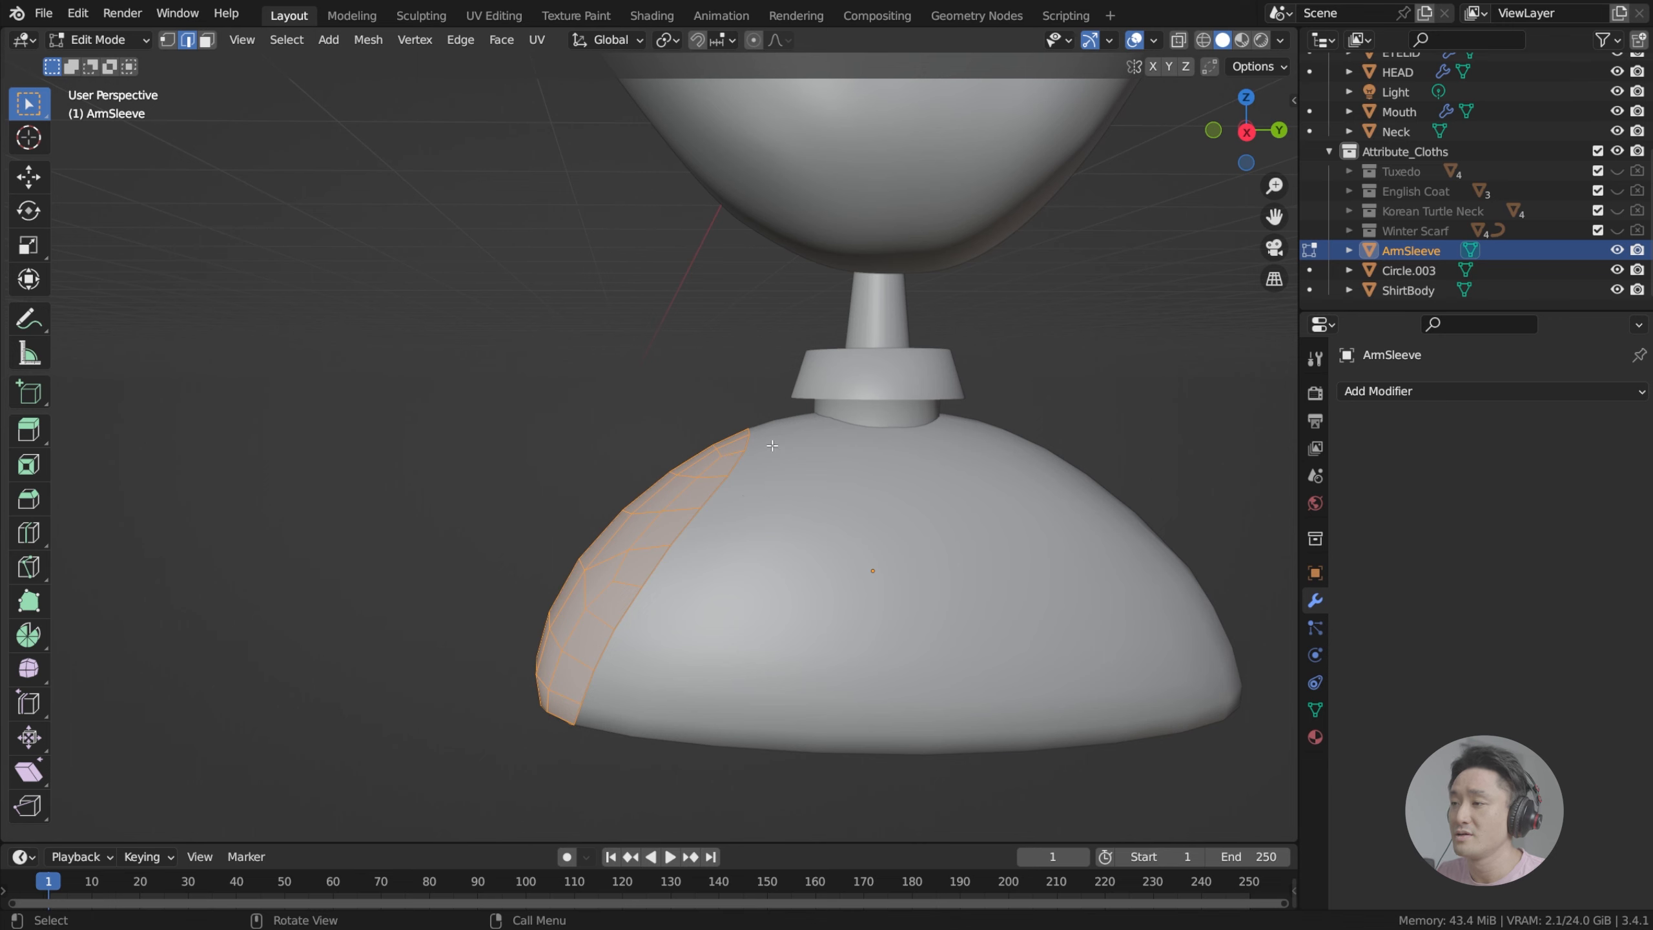
pyautogui.scroll(2, 737, 519)
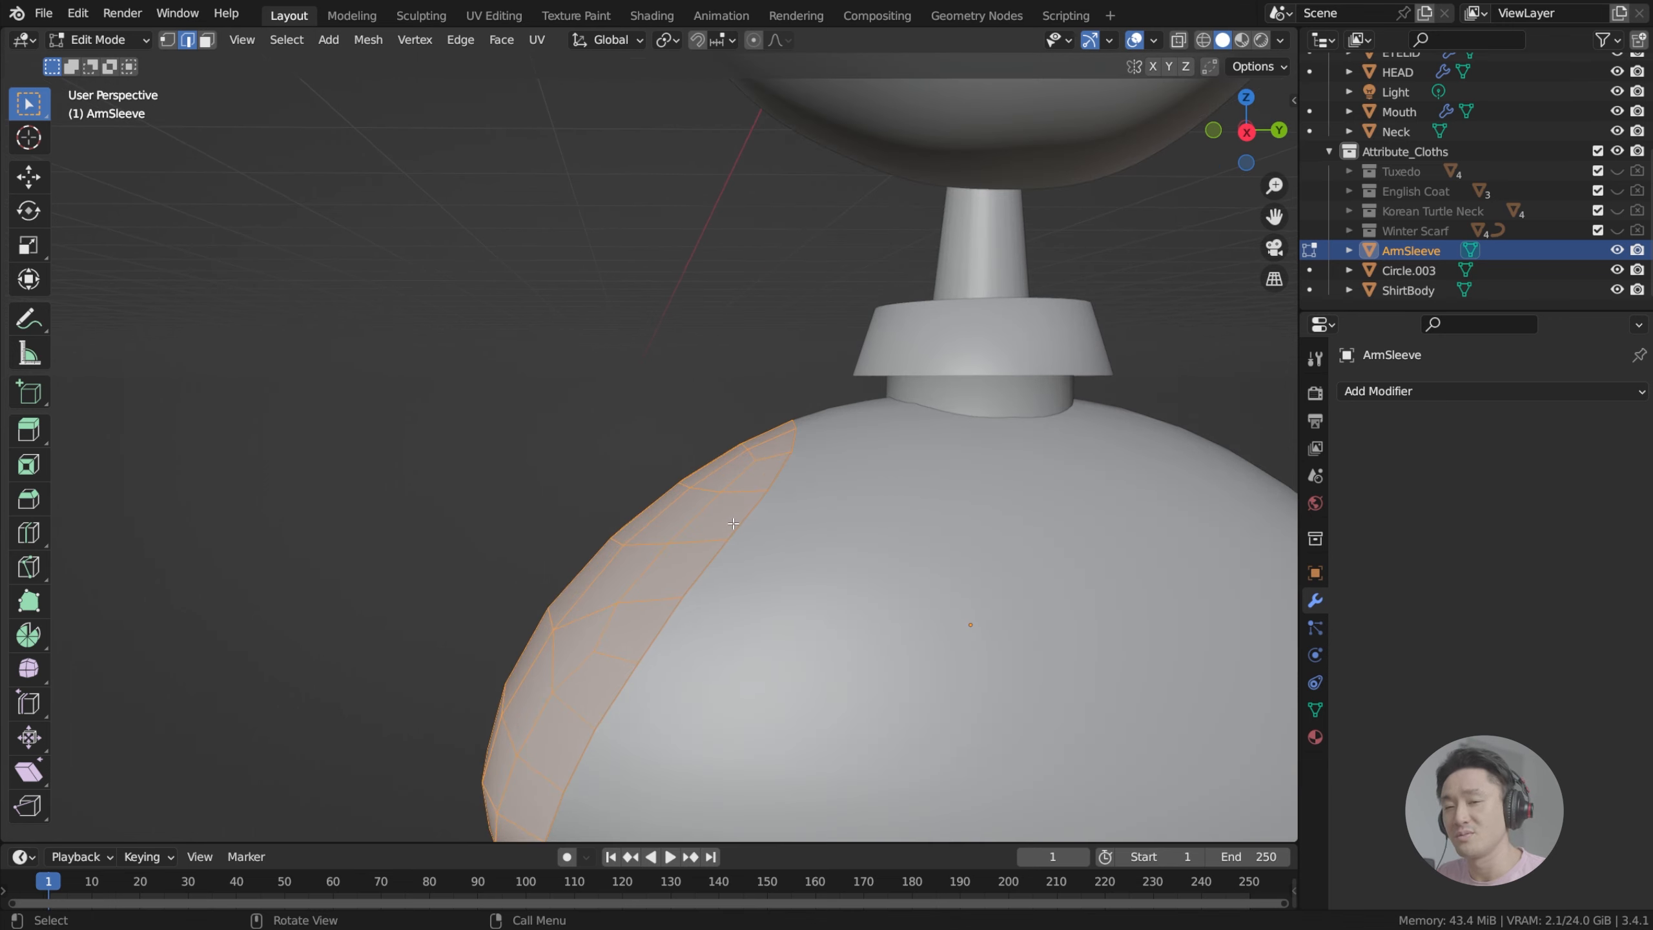
pyautogui.scroll(-1, 759, 515)
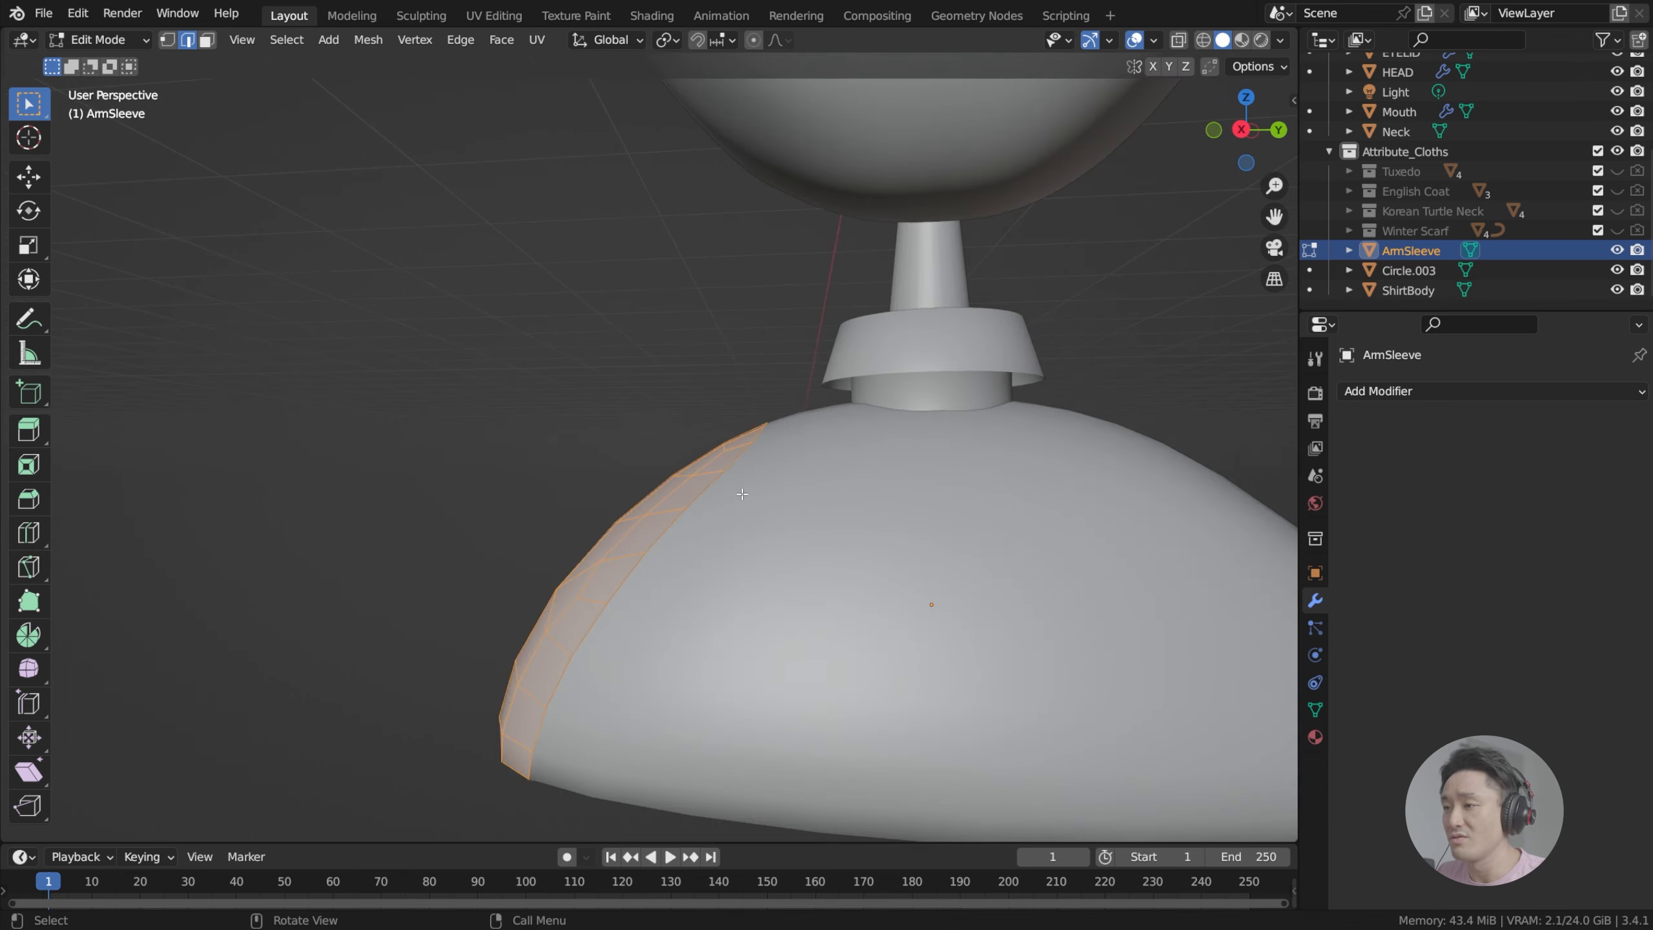
pyautogui.press('Tab')
pyautogui.moveTo(725, 497)
pyautogui.mouseDown(button='middle')
pyautogui.moveTo(887, 520)
pyautogui.moveTo(677, 524)
pyautogui.moveTo(746, 513)
pyautogui.mouseUp(button='middle')
pyautogui.scroll(-3, 749, 514)
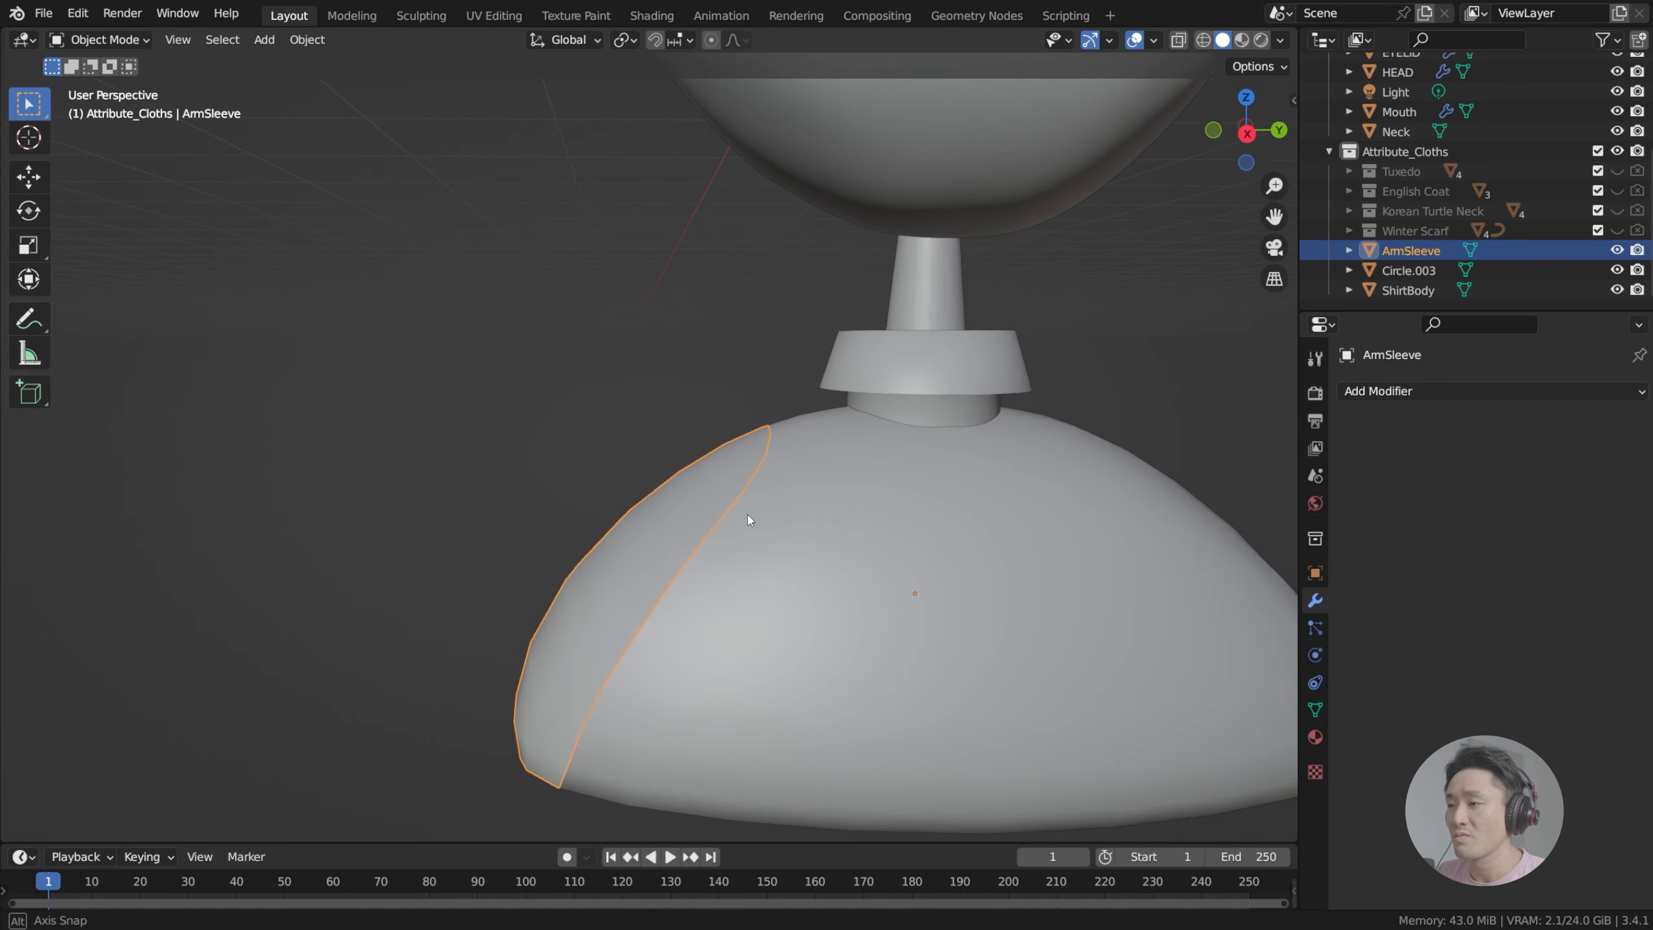
pyautogui.press('KP_3')
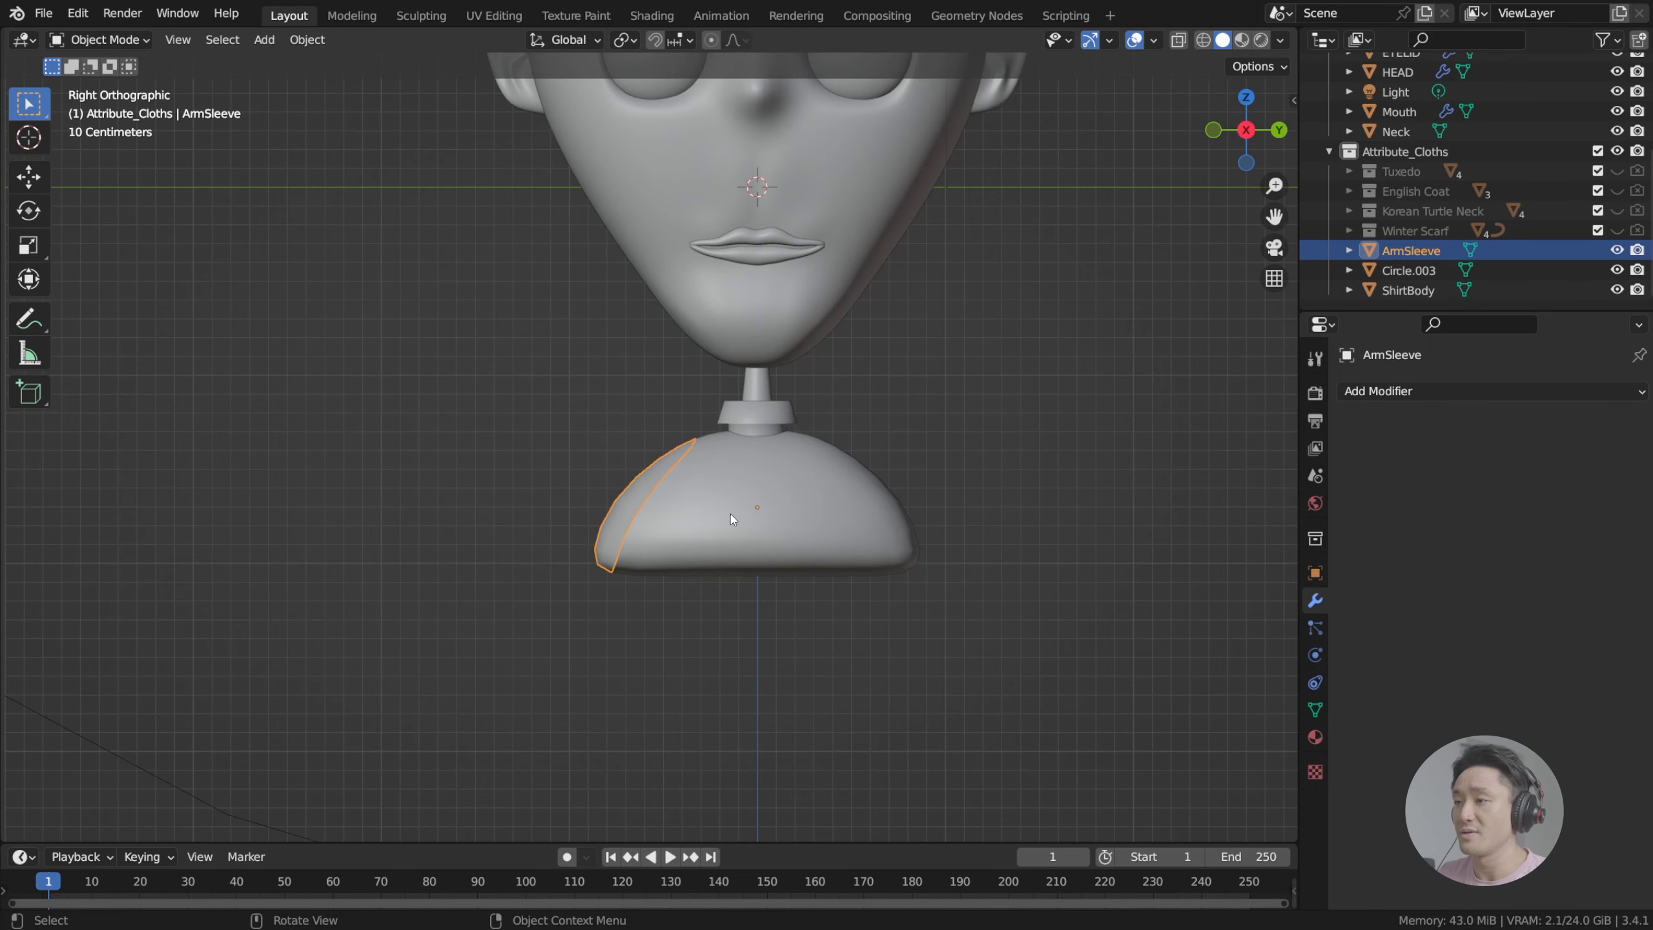
pyautogui.scroll(4, 716, 534)
pyautogui.press('Tab')
pyautogui.moveTo(668, 521); pyautogui.dragTo(705, 521, button='middle')
pyautogui.scroll(2, 686, 544)
pyautogui.scroll(-2, 719, 519)
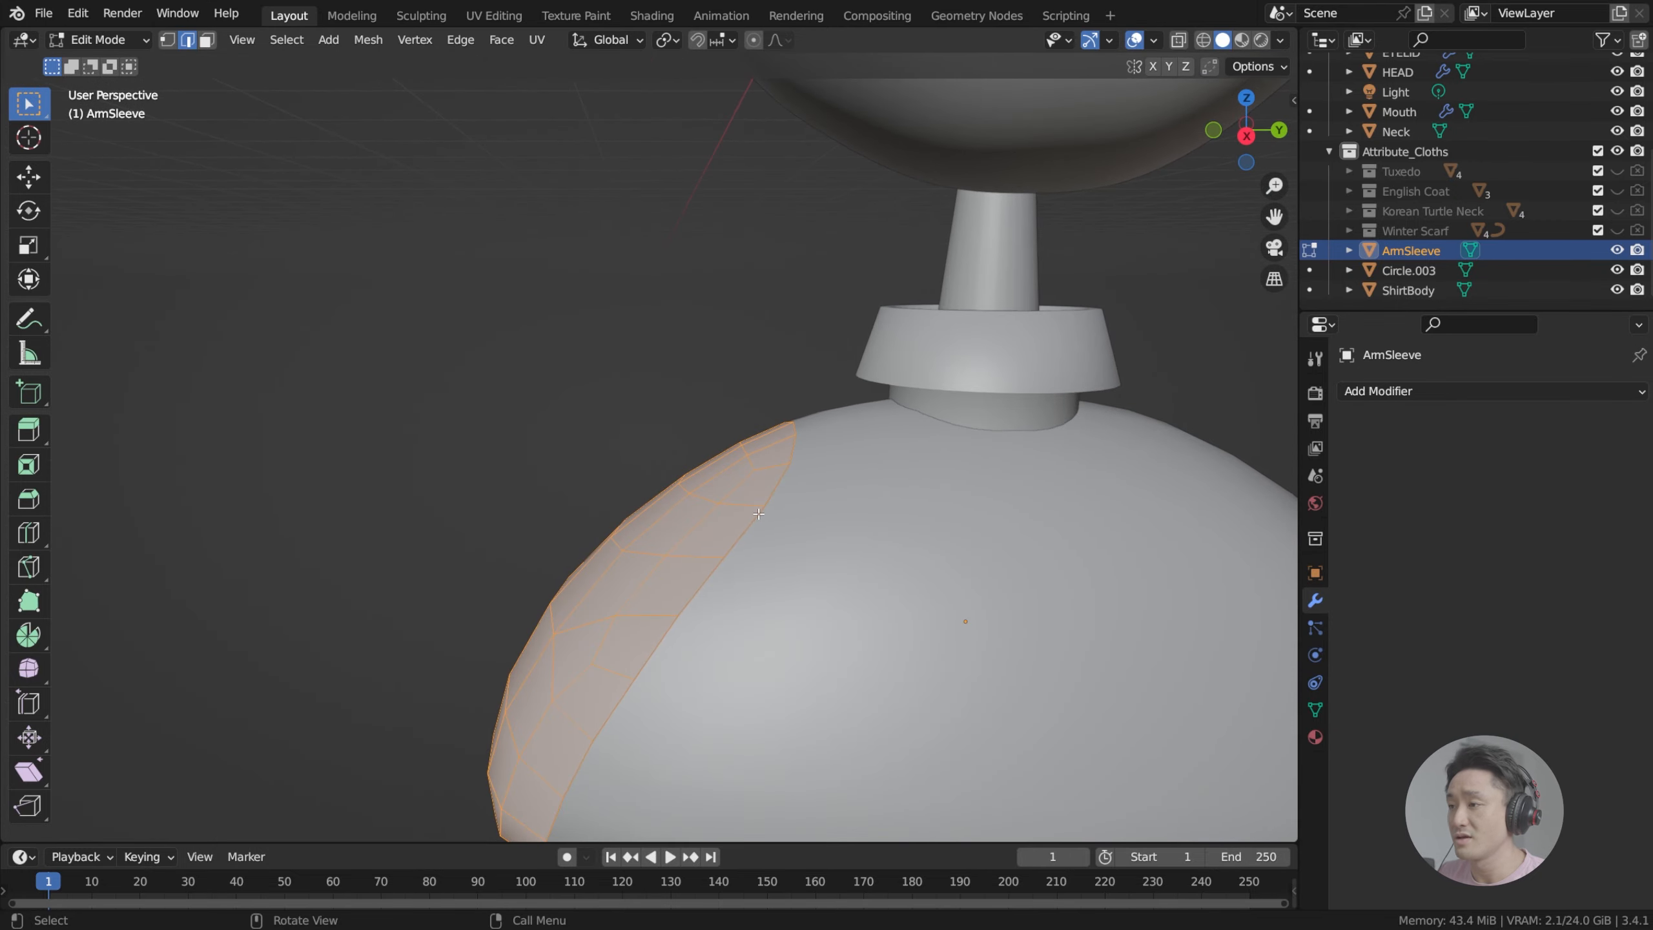
# Step: Add a Solidify modifier to ArmSleeve with a thickness of 0.03 m
pyautogui.click(1433, 390)
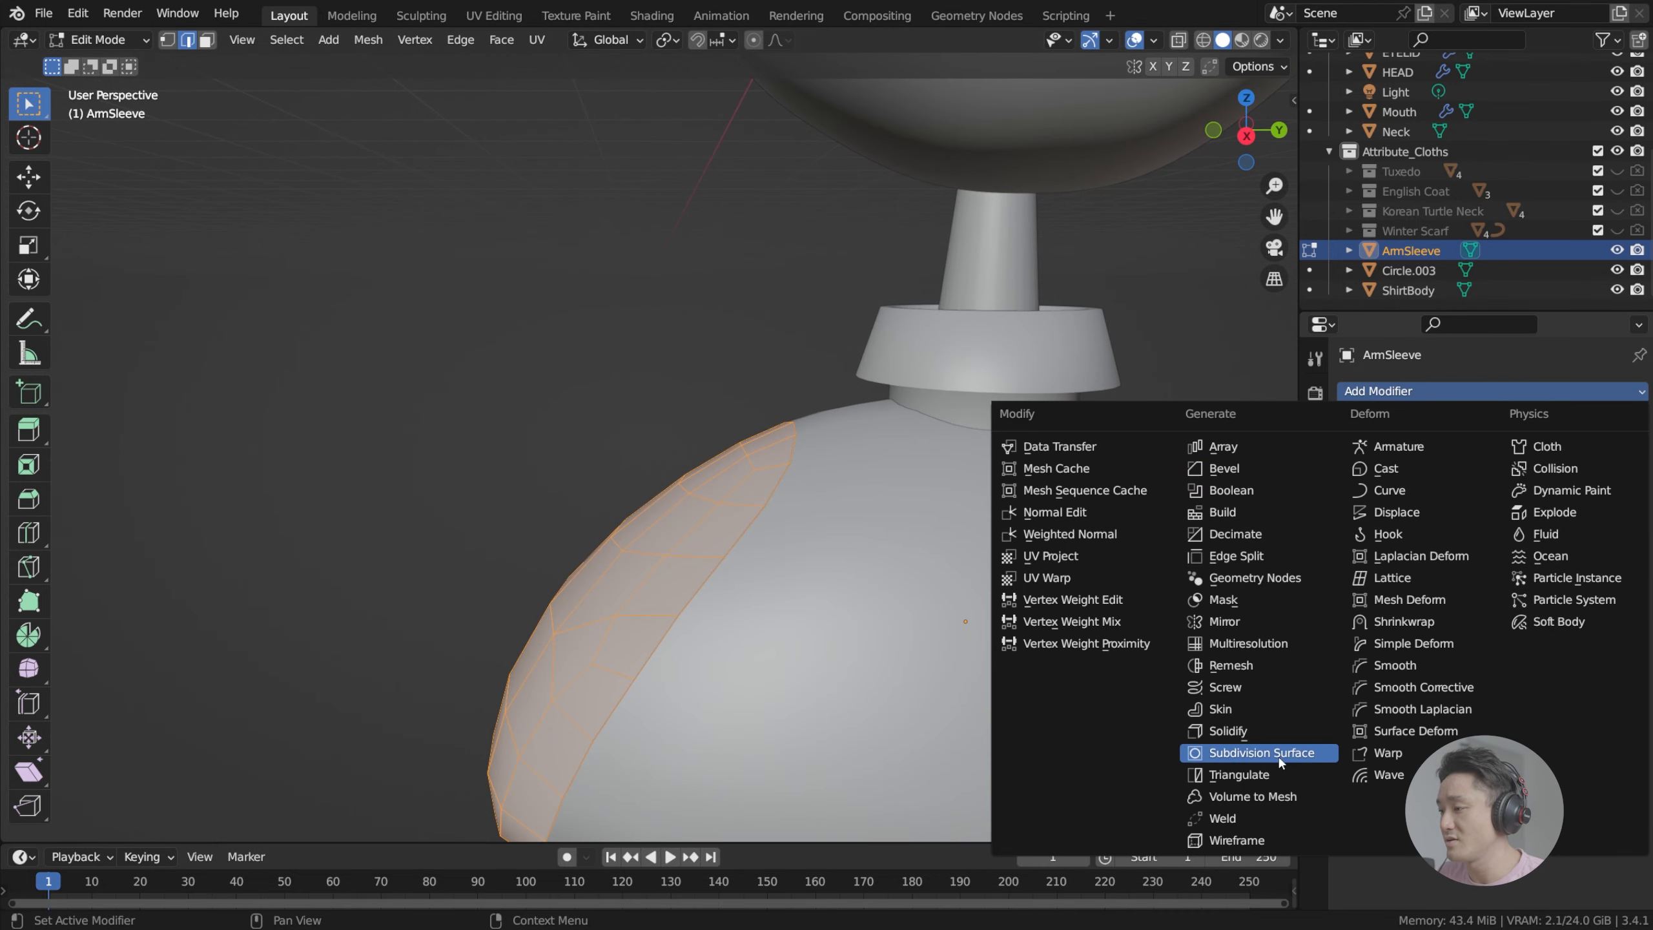
pyautogui.click(1266, 733)
pyautogui.moveTo(1008, 586); pyautogui.dragTo(1081, 464, button='middle')
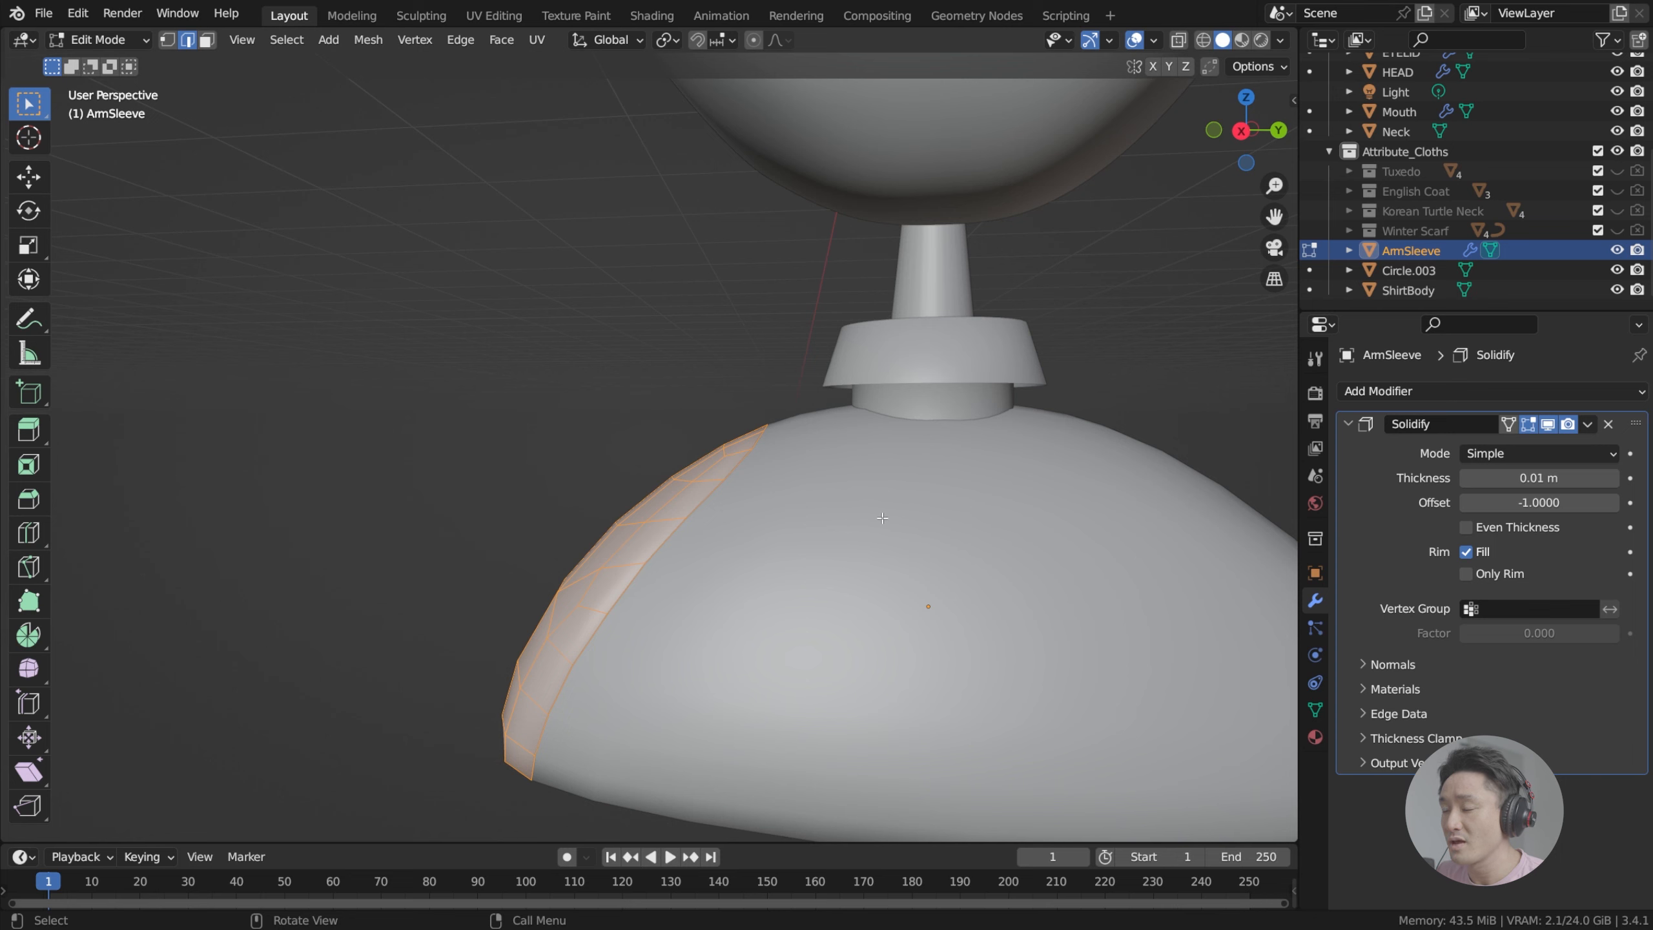
pyautogui.moveTo(882, 518); pyautogui.dragTo(891, 519, button='middle')
pyautogui.click(1614, 479)
pyautogui.click(1614, 478)
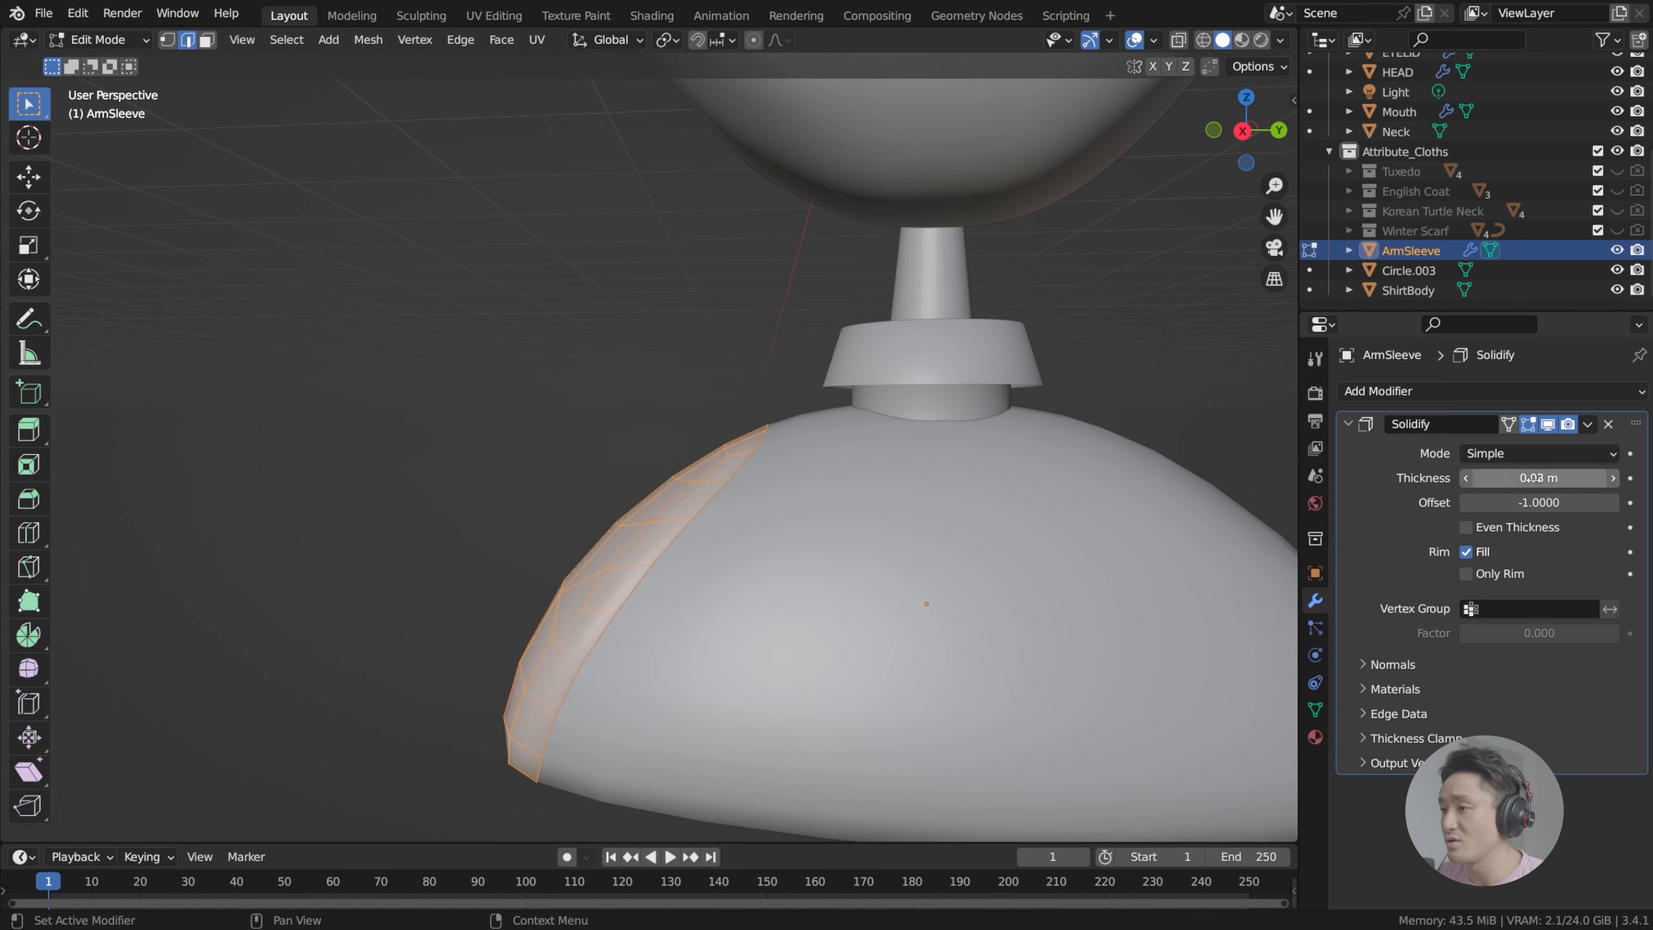
# Step: Scale the whole ArmSleeve mesh up uniformly by a factor of about 1.03 in Edit Mode
pyautogui.moveTo(915, 589); pyautogui.dragTo(917, 521, button='middle')
pyautogui.press('s')
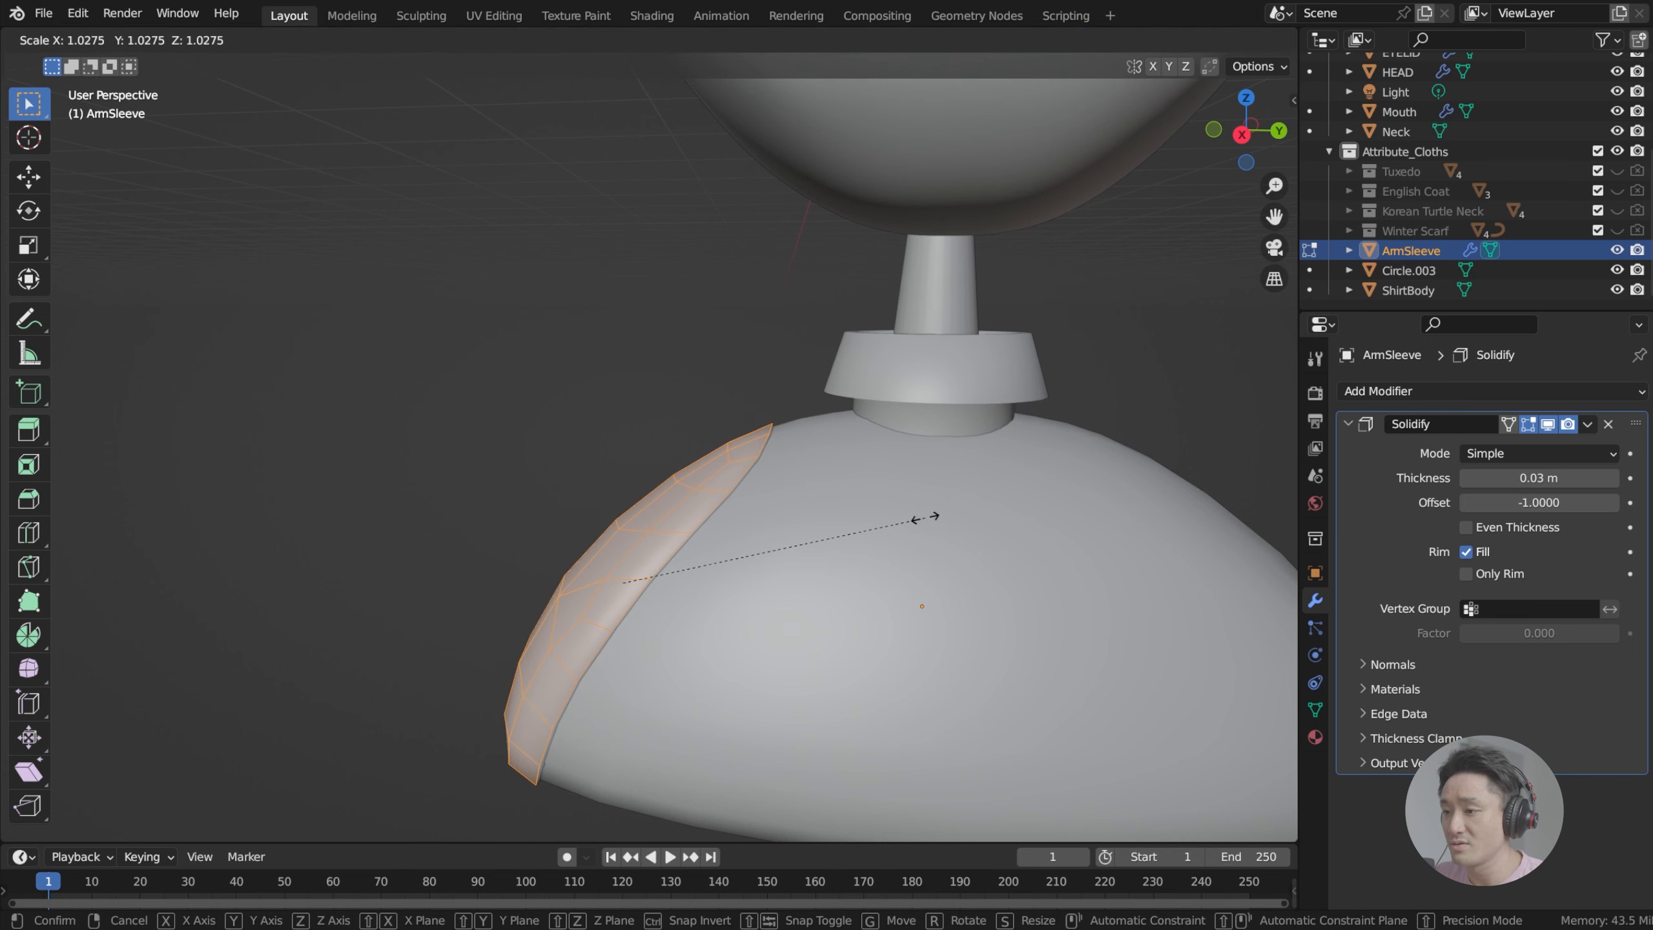
pyautogui.click(924, 518)
pyautogui.moveTo(924, 517); pyautogui.dragTo(879, 492, button='middle')
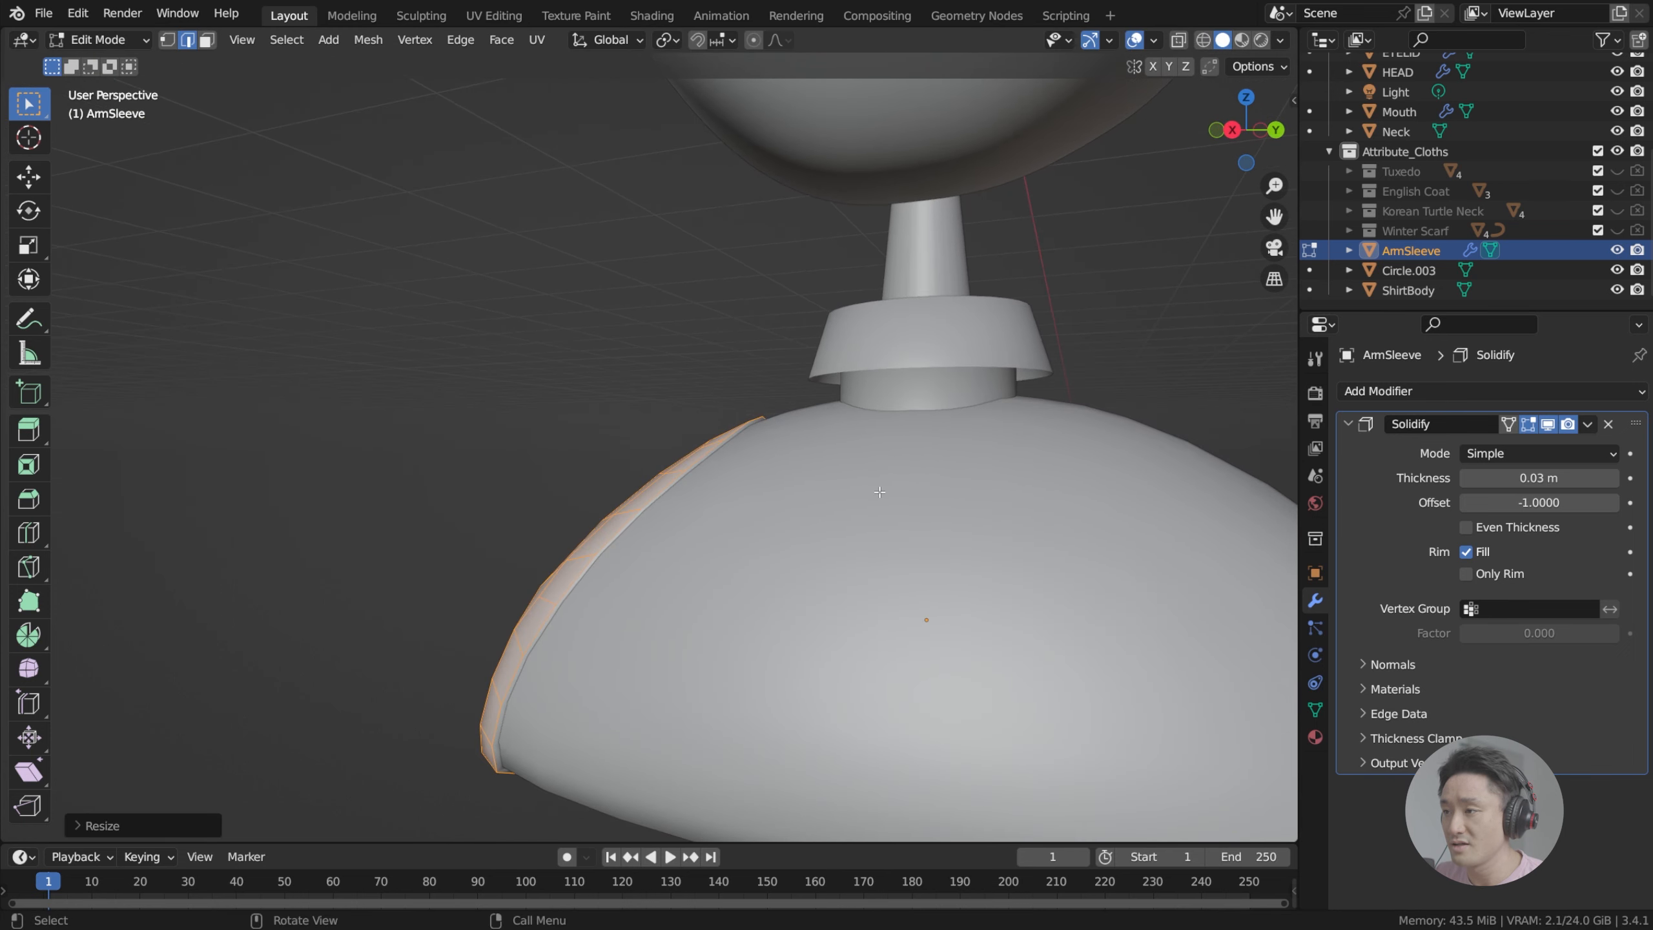
# Step: Deselect the sleeve mesh, leave Edit Mode and inspect the sleeve seam in rendered shading
pyautogui.hotkey('alt', 'a')
pyautogui.click(1260, 43)
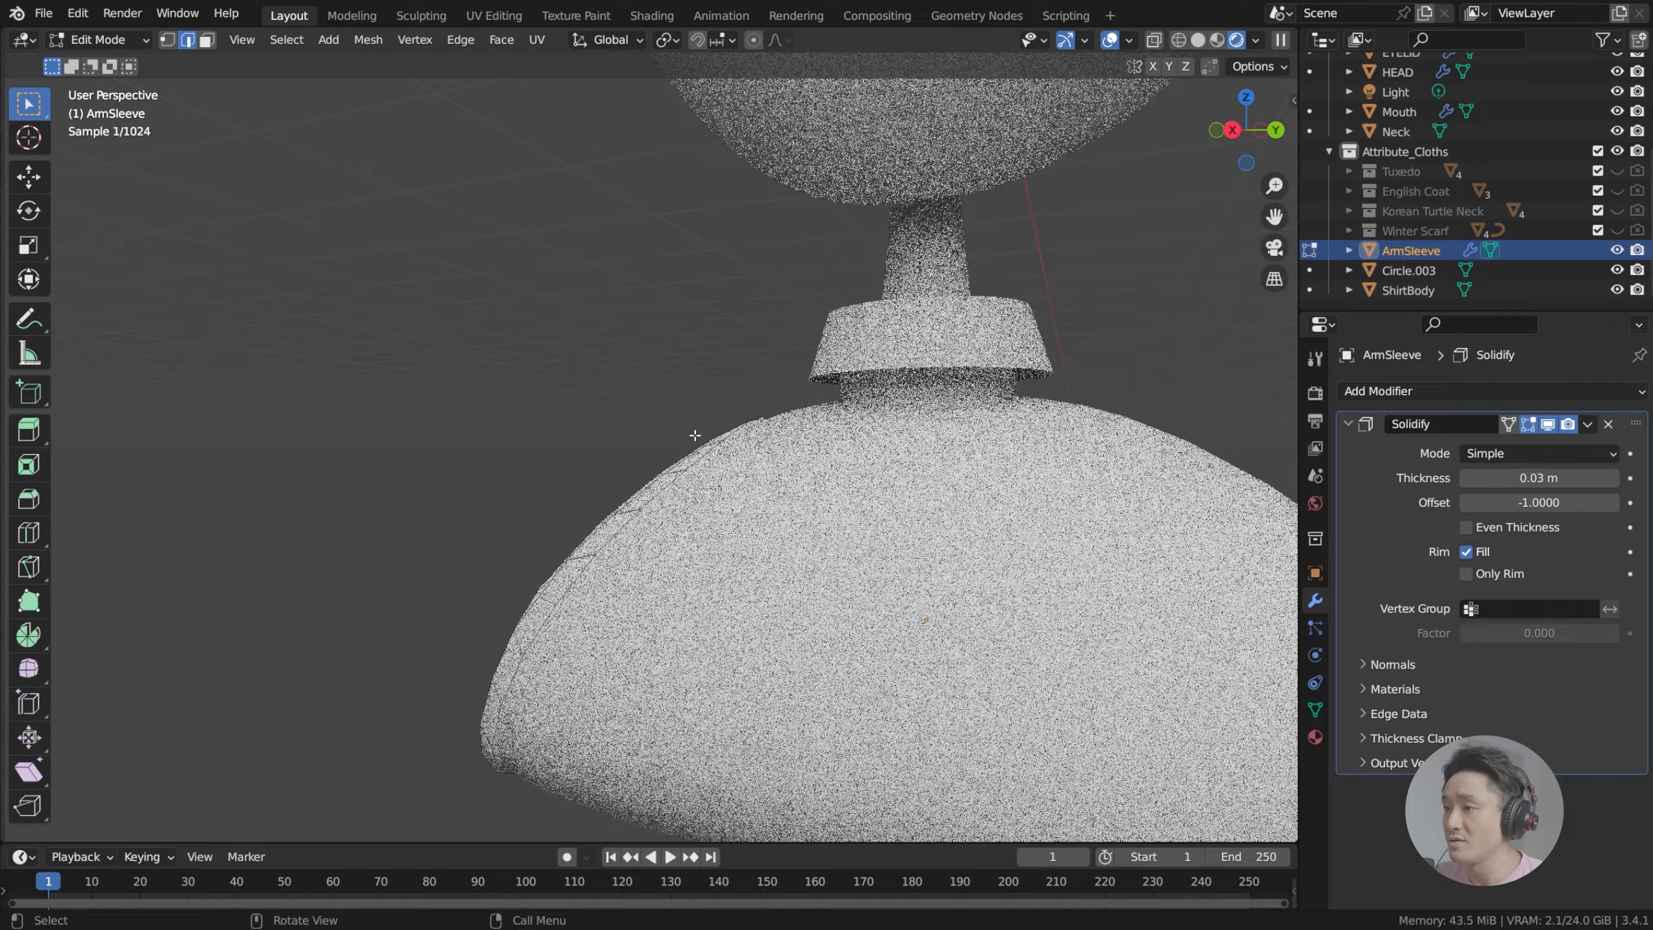
pyautogui.moveTo(693, 436)
pyautogui.mouseDown(button='middle')
pyautogui.moveTo(725, 482)
pyautogui.moveTo(719, 469)
pyautogui.mouseUp(button='middle')
pyautogui.press('Tab')
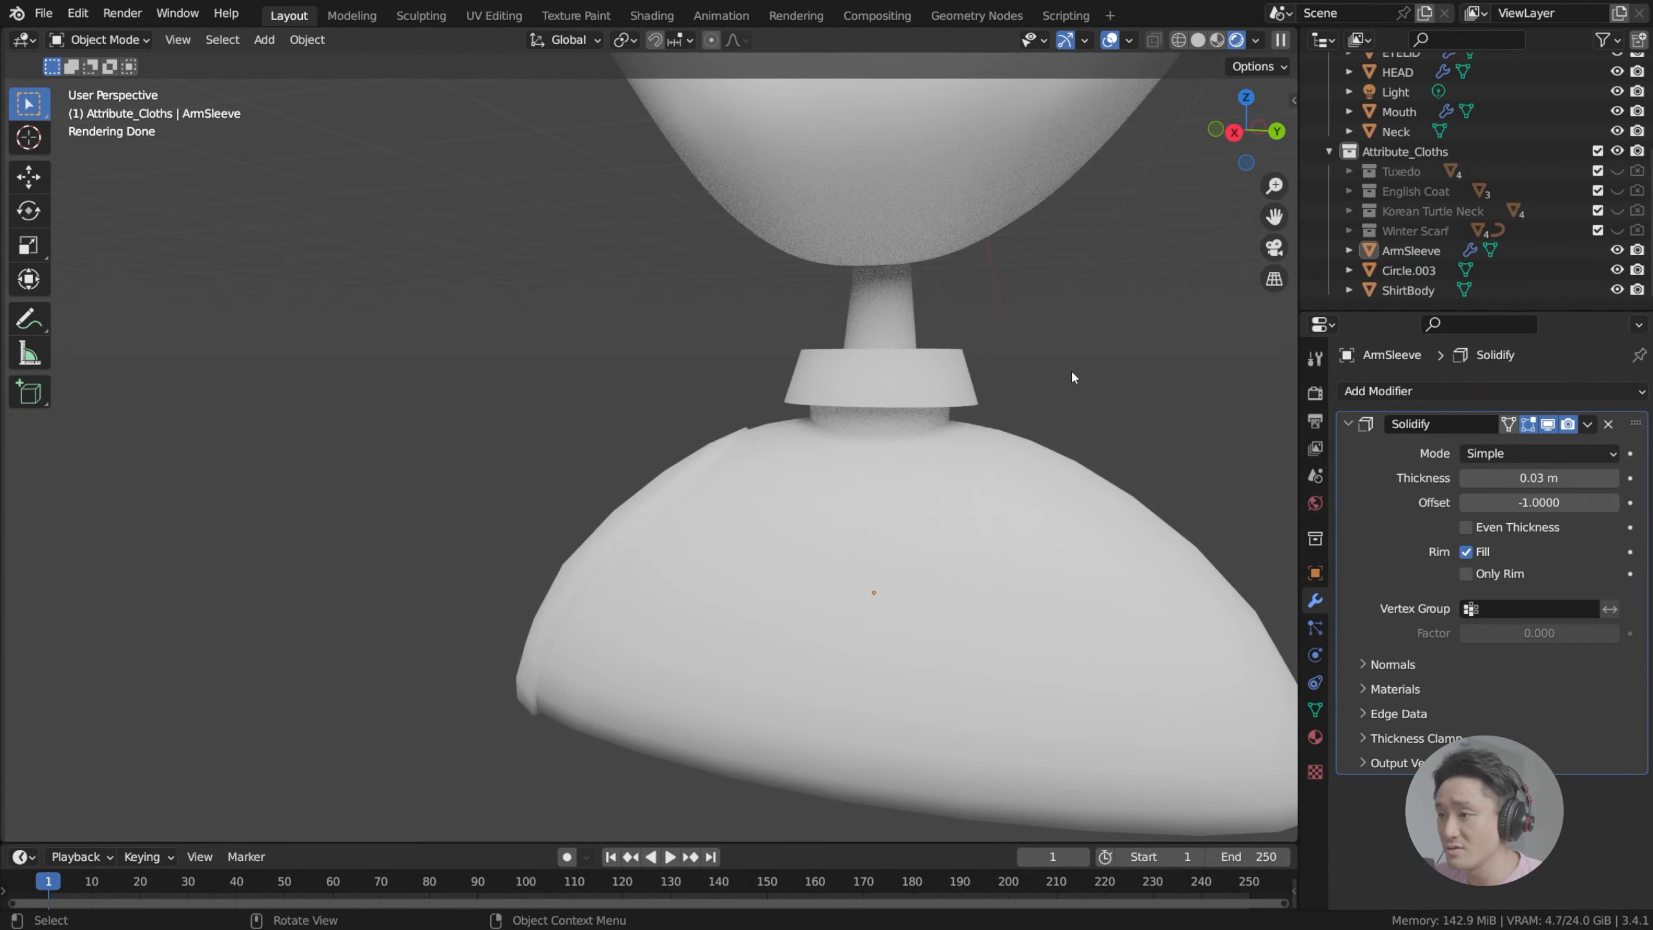
pyautogui.moveTo(857, 470); pyautogui.dragTo(735, 490, button='middle')
# Step: Scale the ArmSleeve object up slightly and back down by a factor of about 0.99
pyautogui.click(735, 490)
pyautogui.moveTo(975, 419); pyautogui.dragTo(966, 404, button='middle')
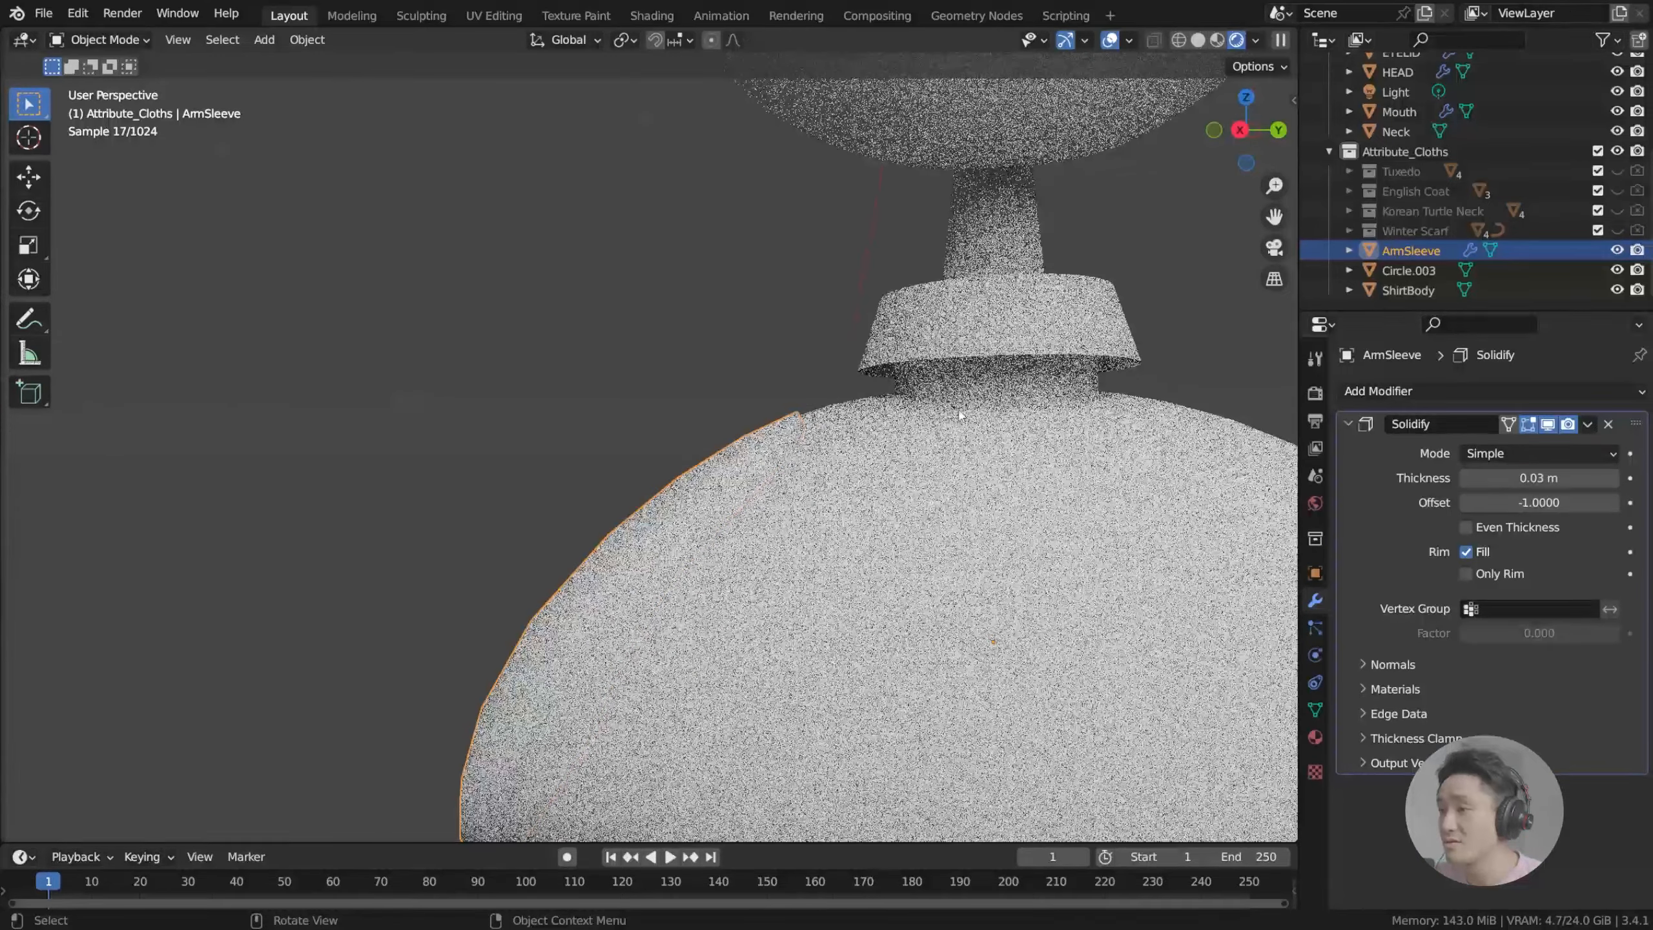
pyautogui.press('s')
pyautogui.click(1005, 363)
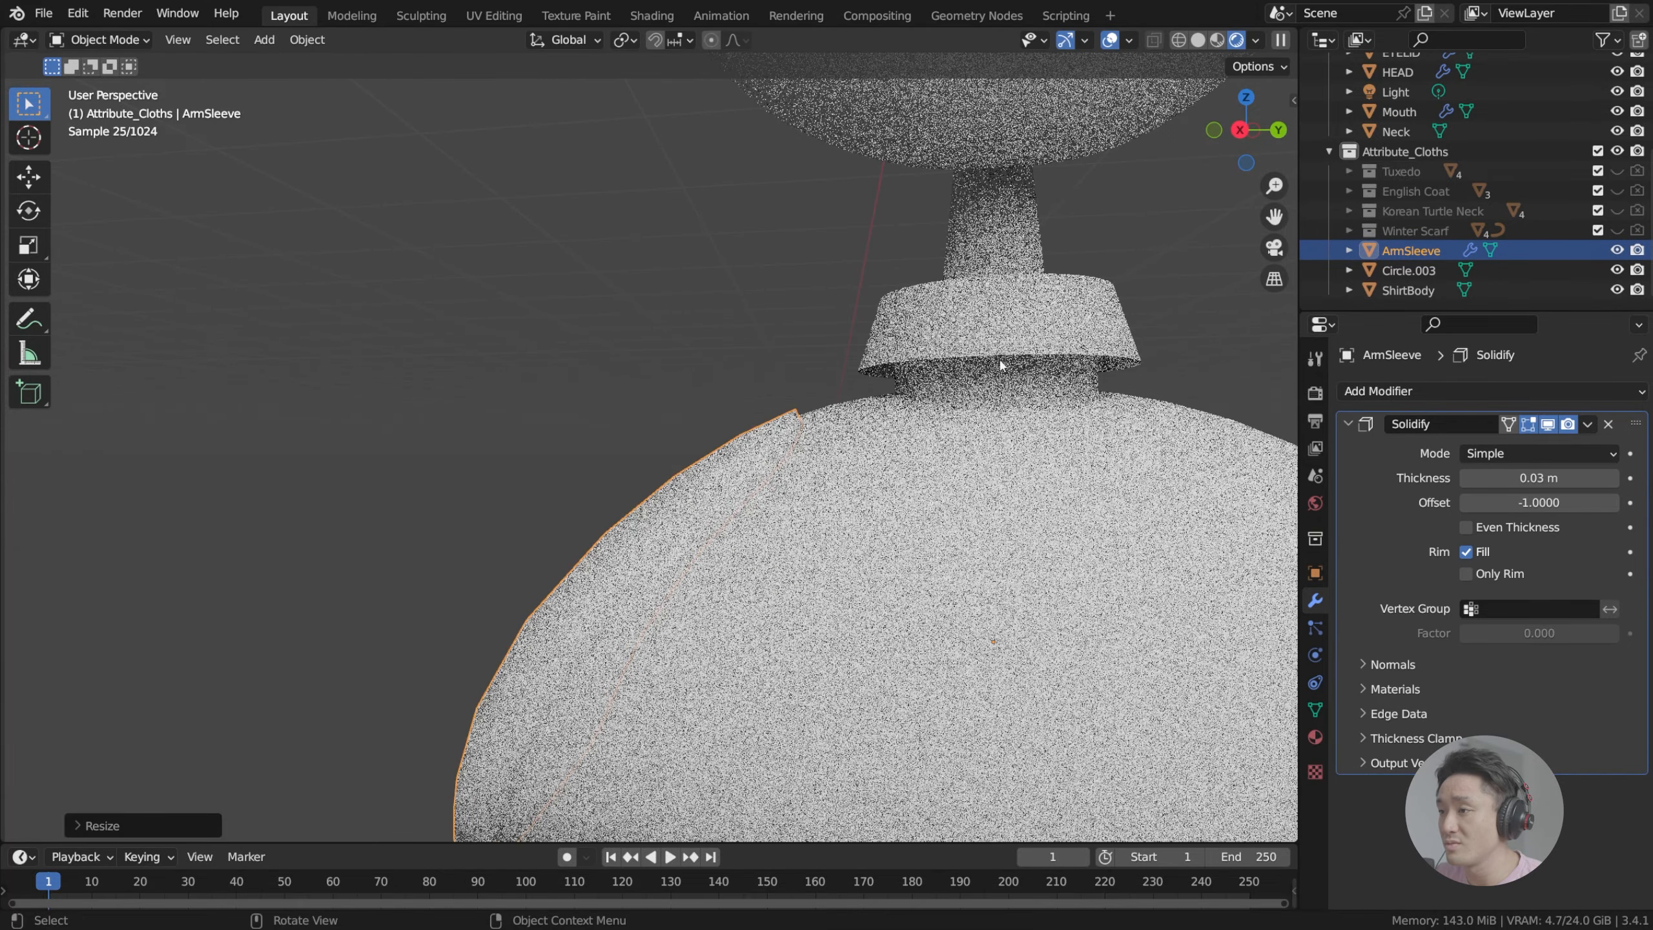
pyautogui.scroll(-5, 828, 336)
pyautogui.press('s')
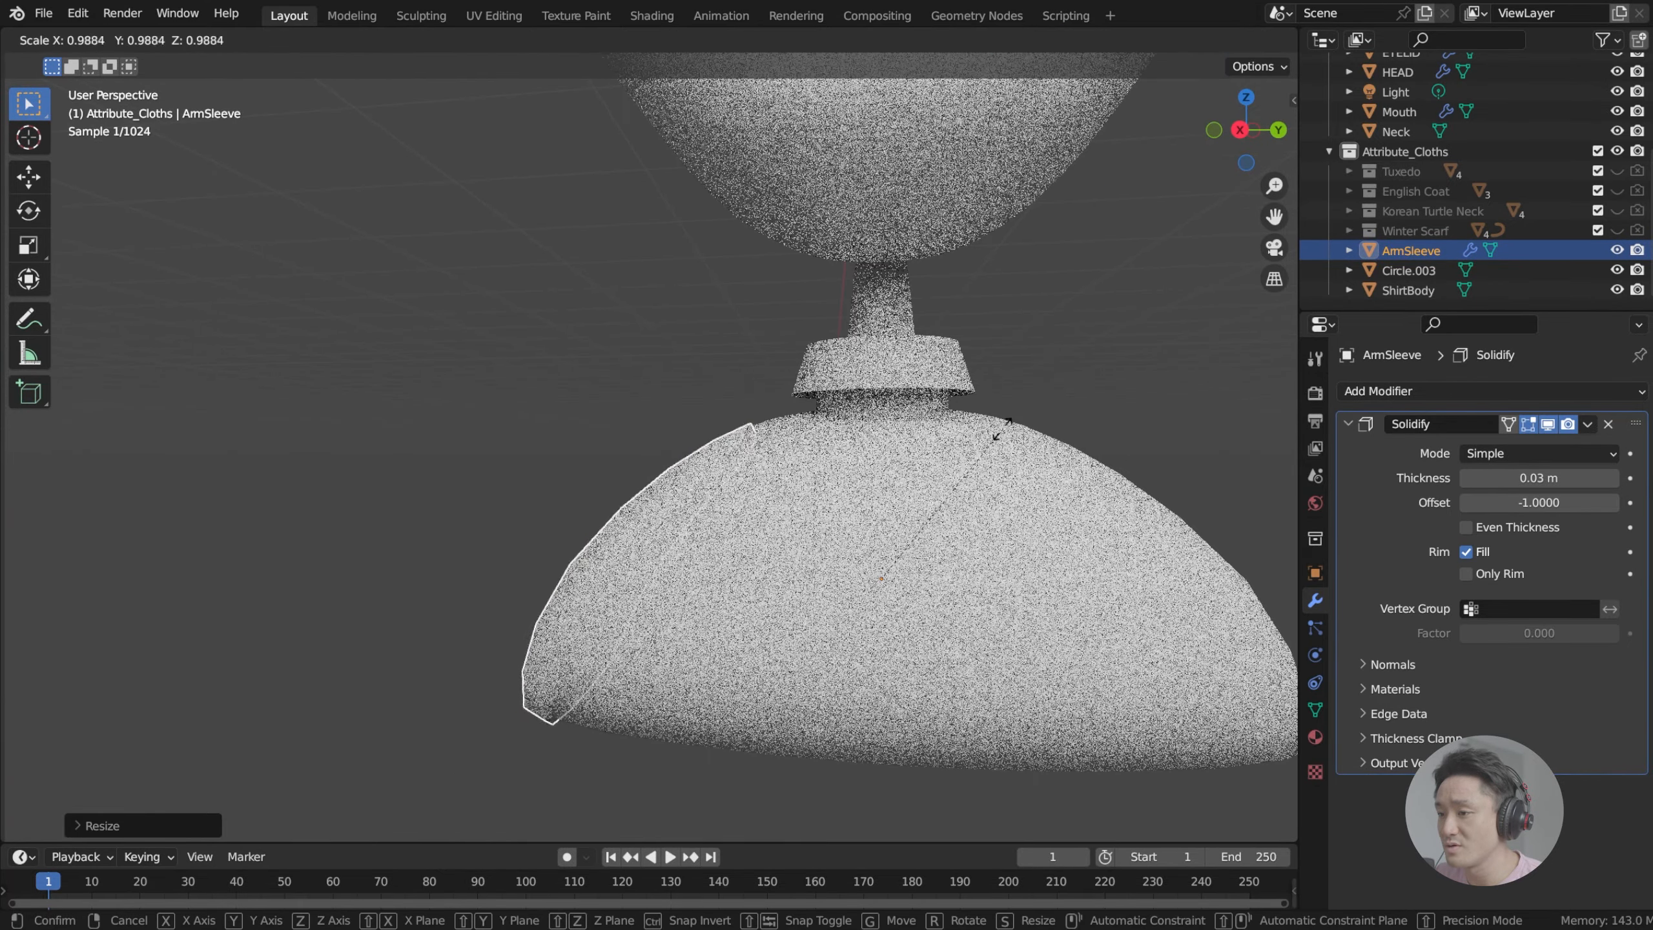
pyautogui.click(1002, 429)
pyautogui.scroll(2, 1165, 205)
# Step: Return the viewport to solid shading and collapse the Solidify modifier's settings
pyautogui.click(1198, 37)
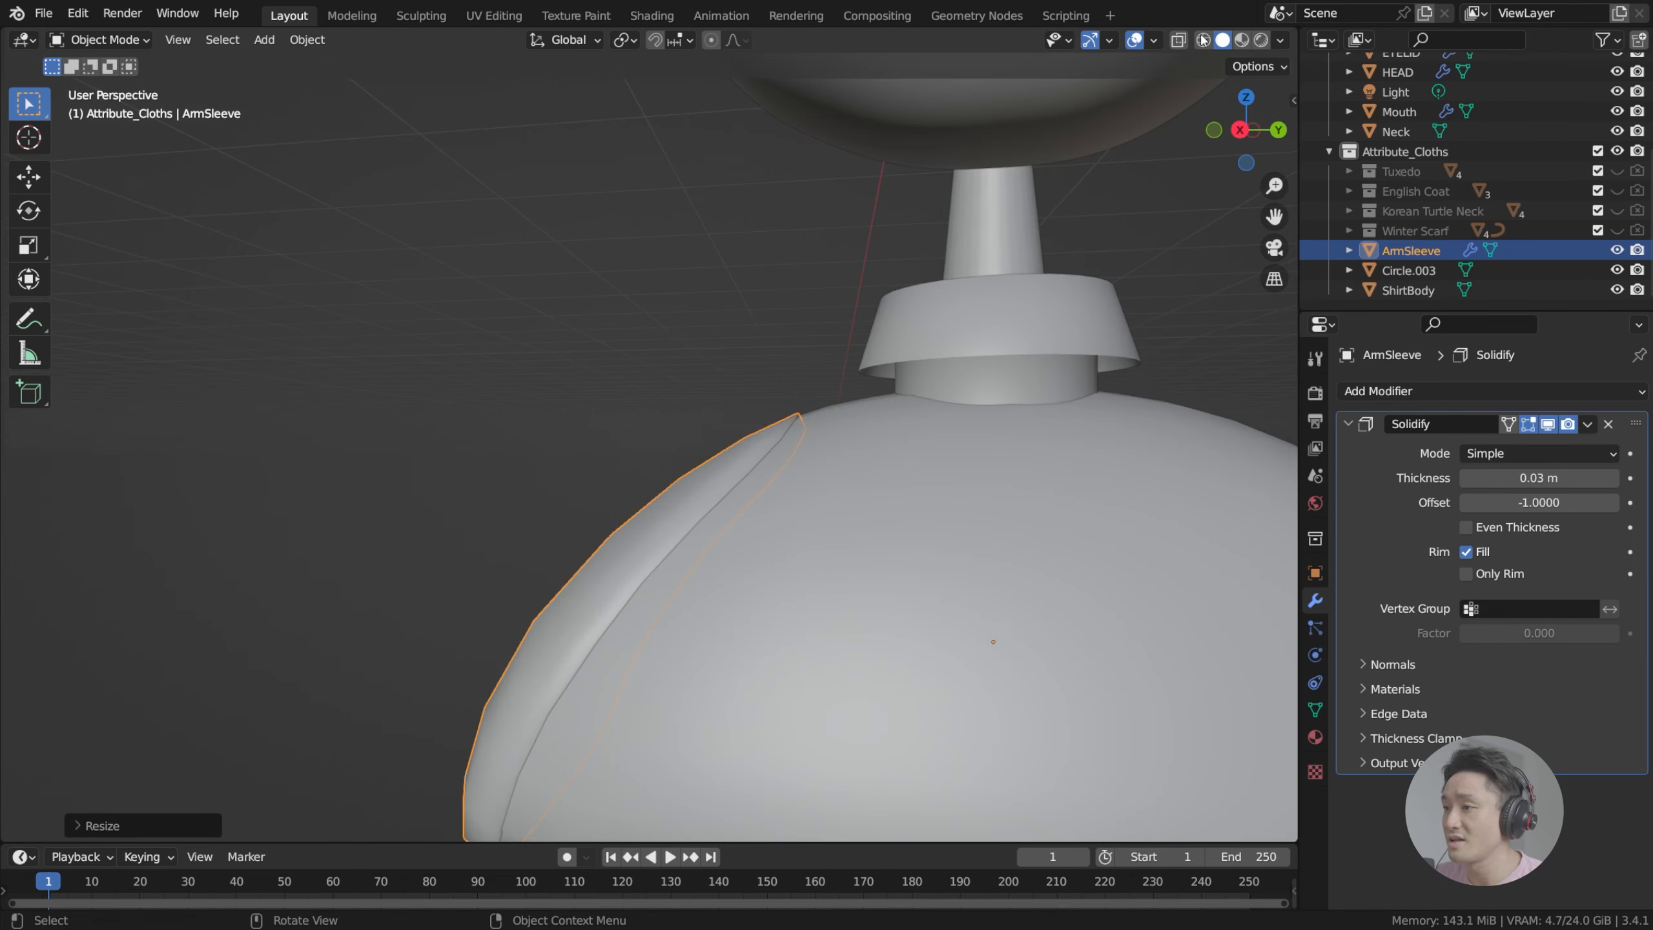
pyautogui.moveTo(762, 475)
pyautogui.mouseDown(button='middle')
pyautogui.moveTo(779, 488)
pyautogui.moveTo(721, 485)
pyautogui.mouseUp(button='middle')
pyautogui.click(1345, 424)
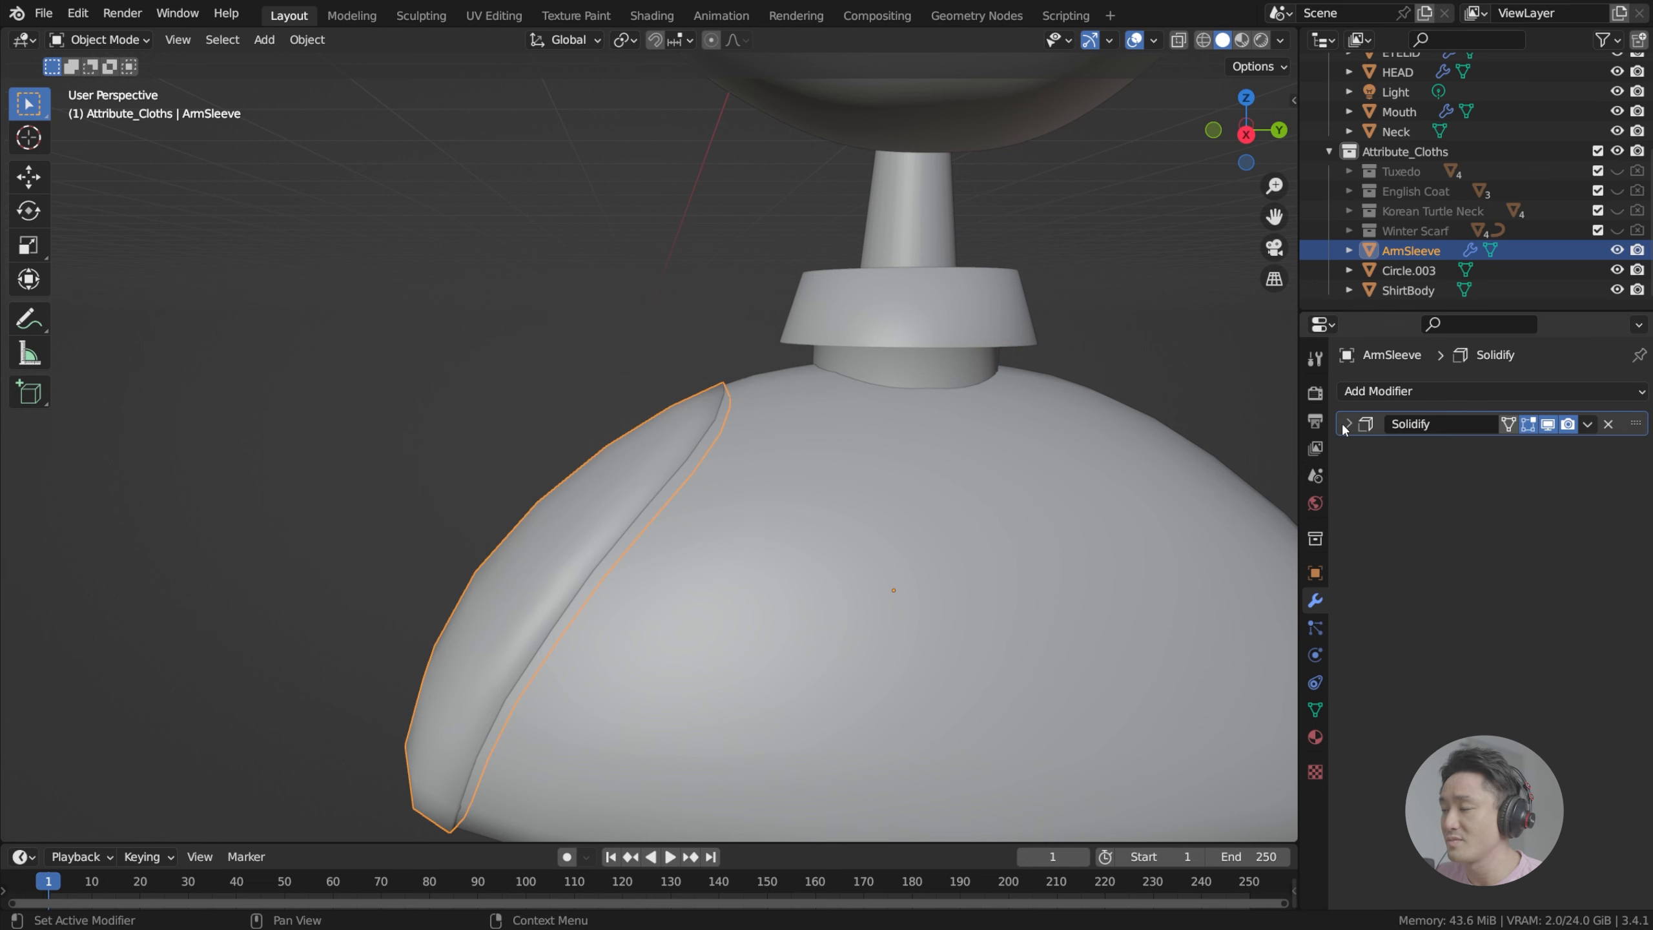
pyautogui.moveTo(874, 536); pyautogui.dragTo(871, 509, button='middle')
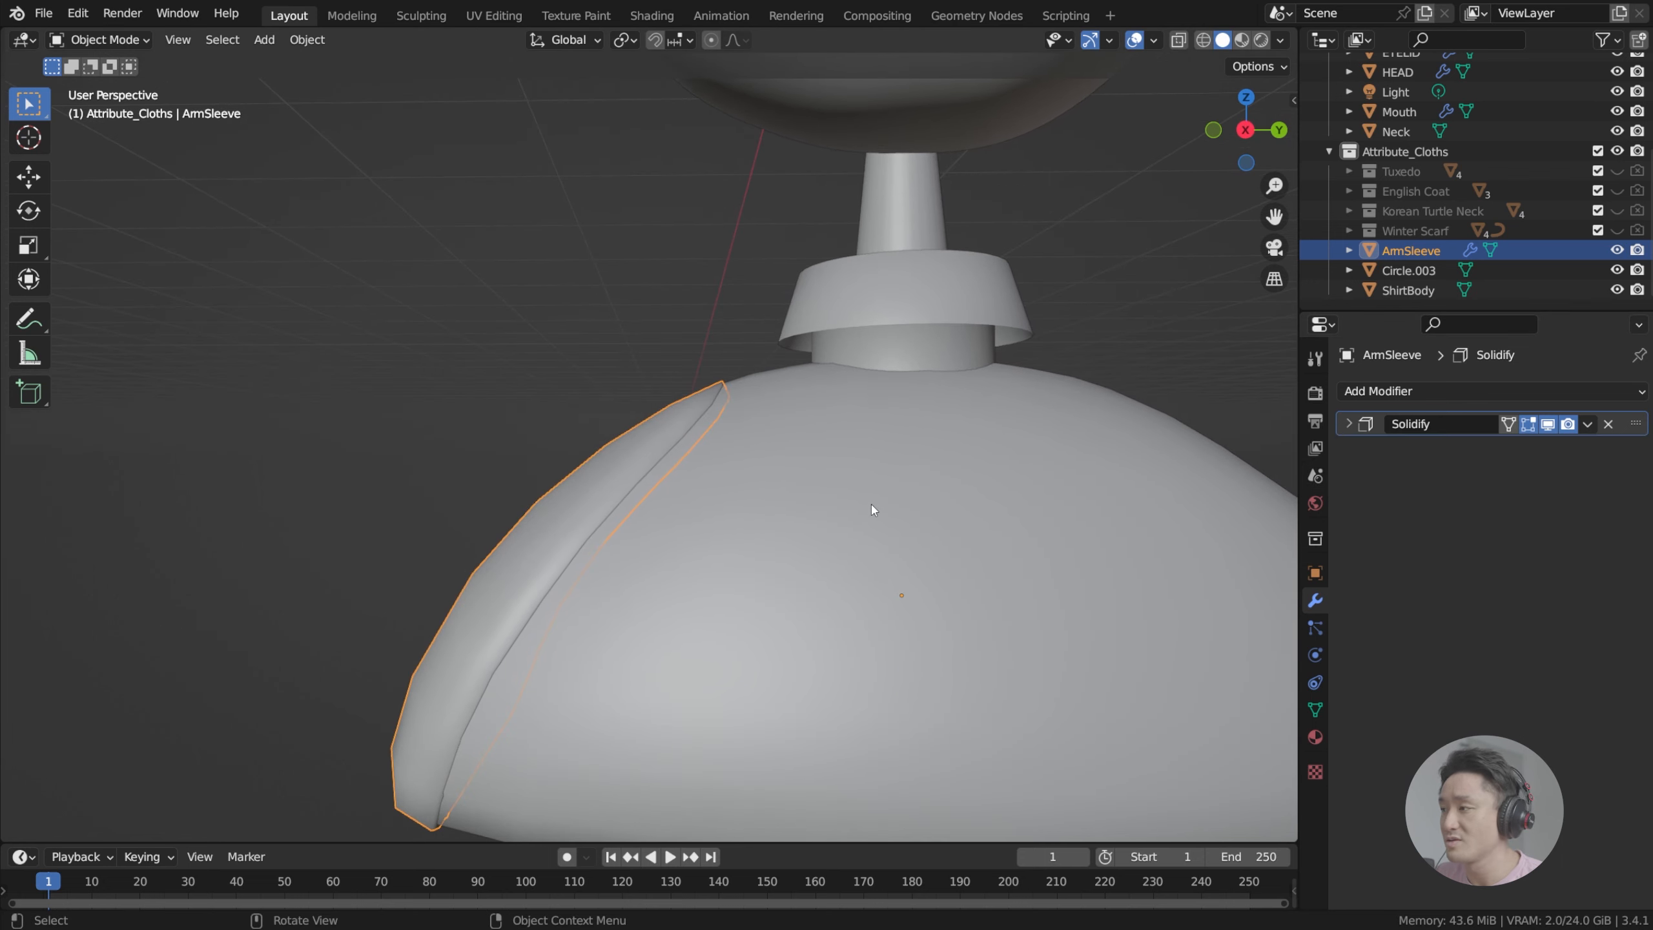
# Step: Add a Subdivision Surface modifier to ArmSleeve below the Solidify modifier
pyautogui.click(1367, 390)
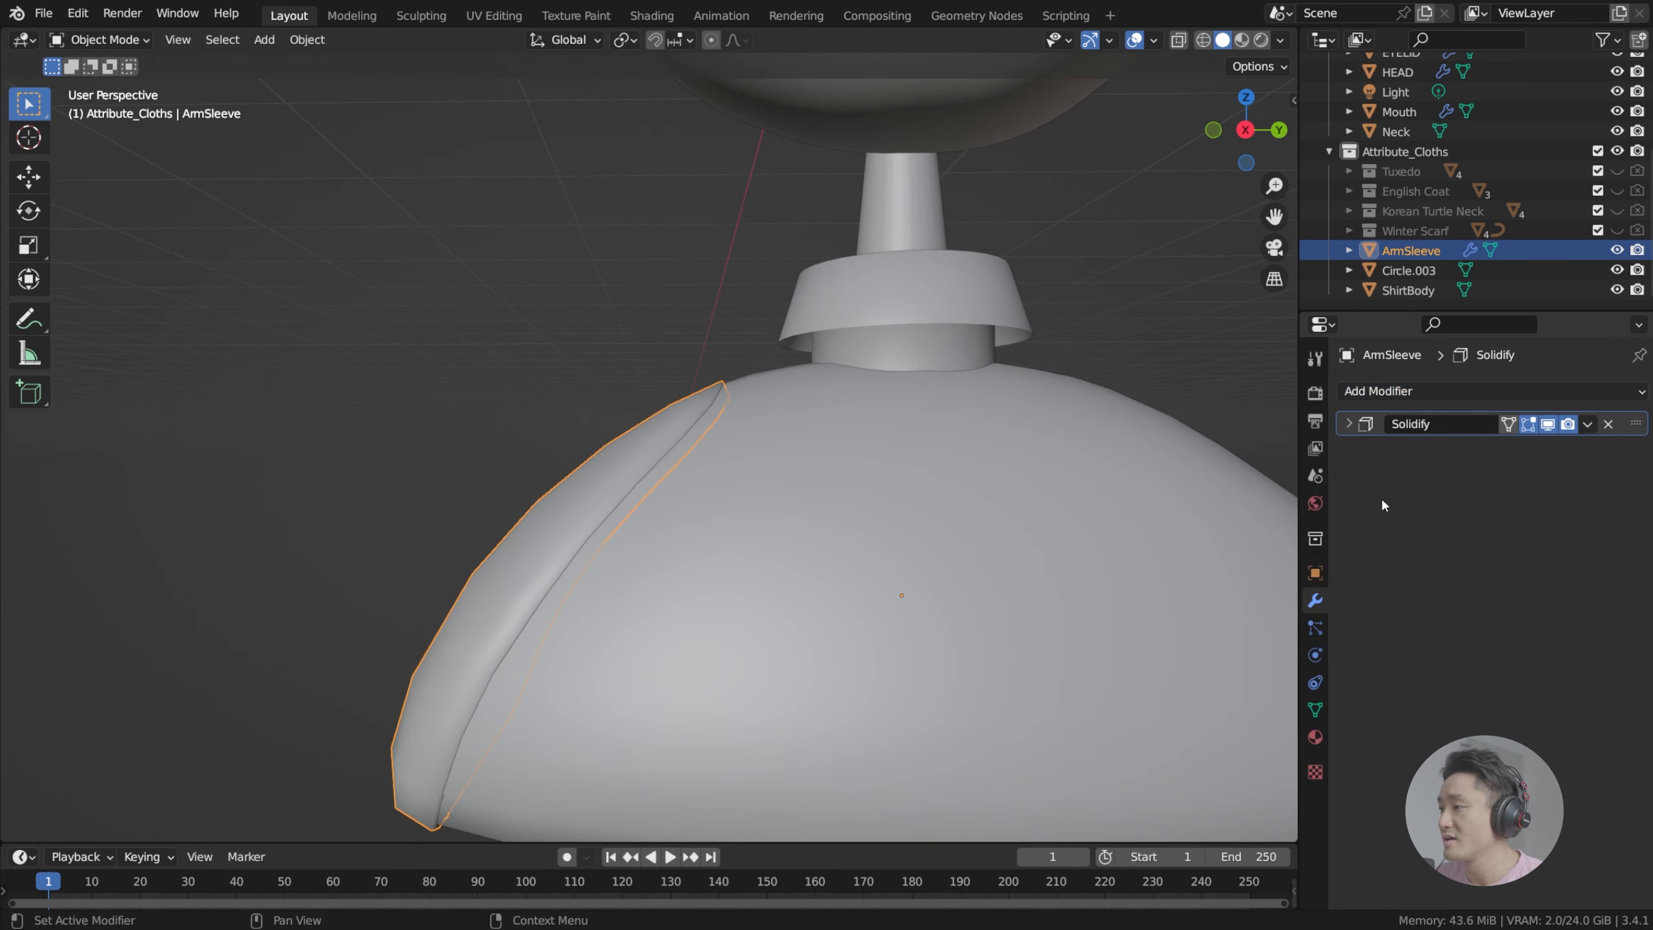
pyautogui.click(1401, 392)
pyautogui.click(1246, 752)
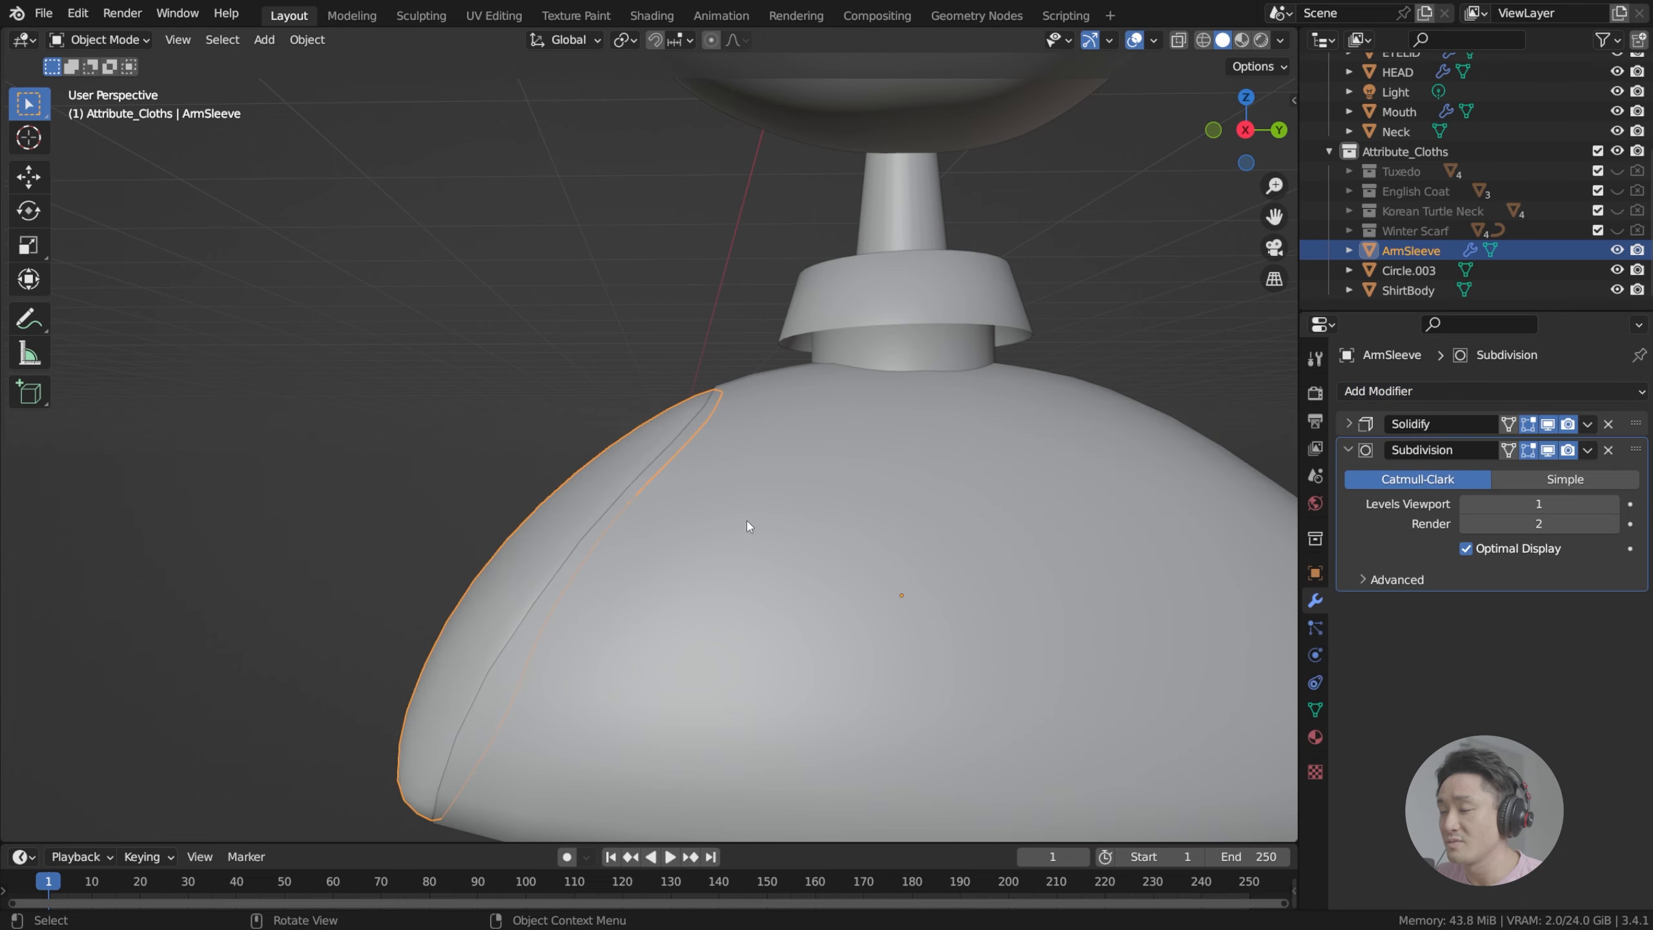
# Step: Scale the smoothed ArmSleeve object up slightly so it stands out from the shirt body
pyautogui.moveTo(756, 521); pyautogui.dragTo(738, 443, button='middle')
pyautogui.press('s')
pyautogui.click(865, 448)
pyautogui.scroll(2, 767, 484)
pyautogui.press('g')
pyautogui.press('x')
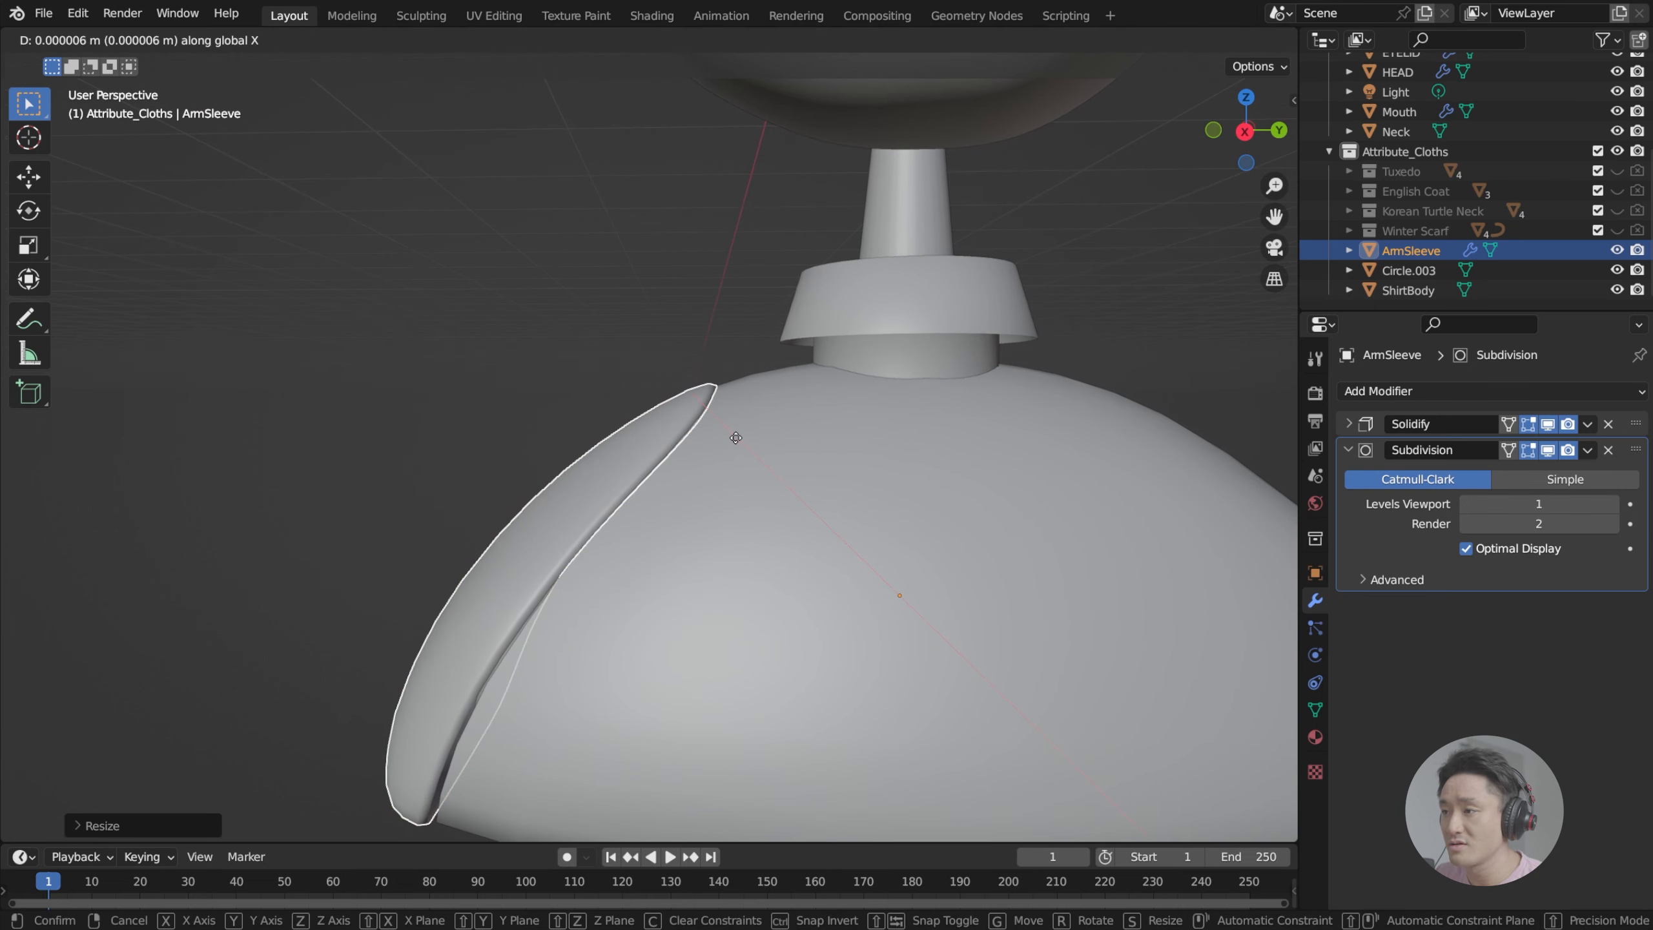
pyautogui.press('Escape')
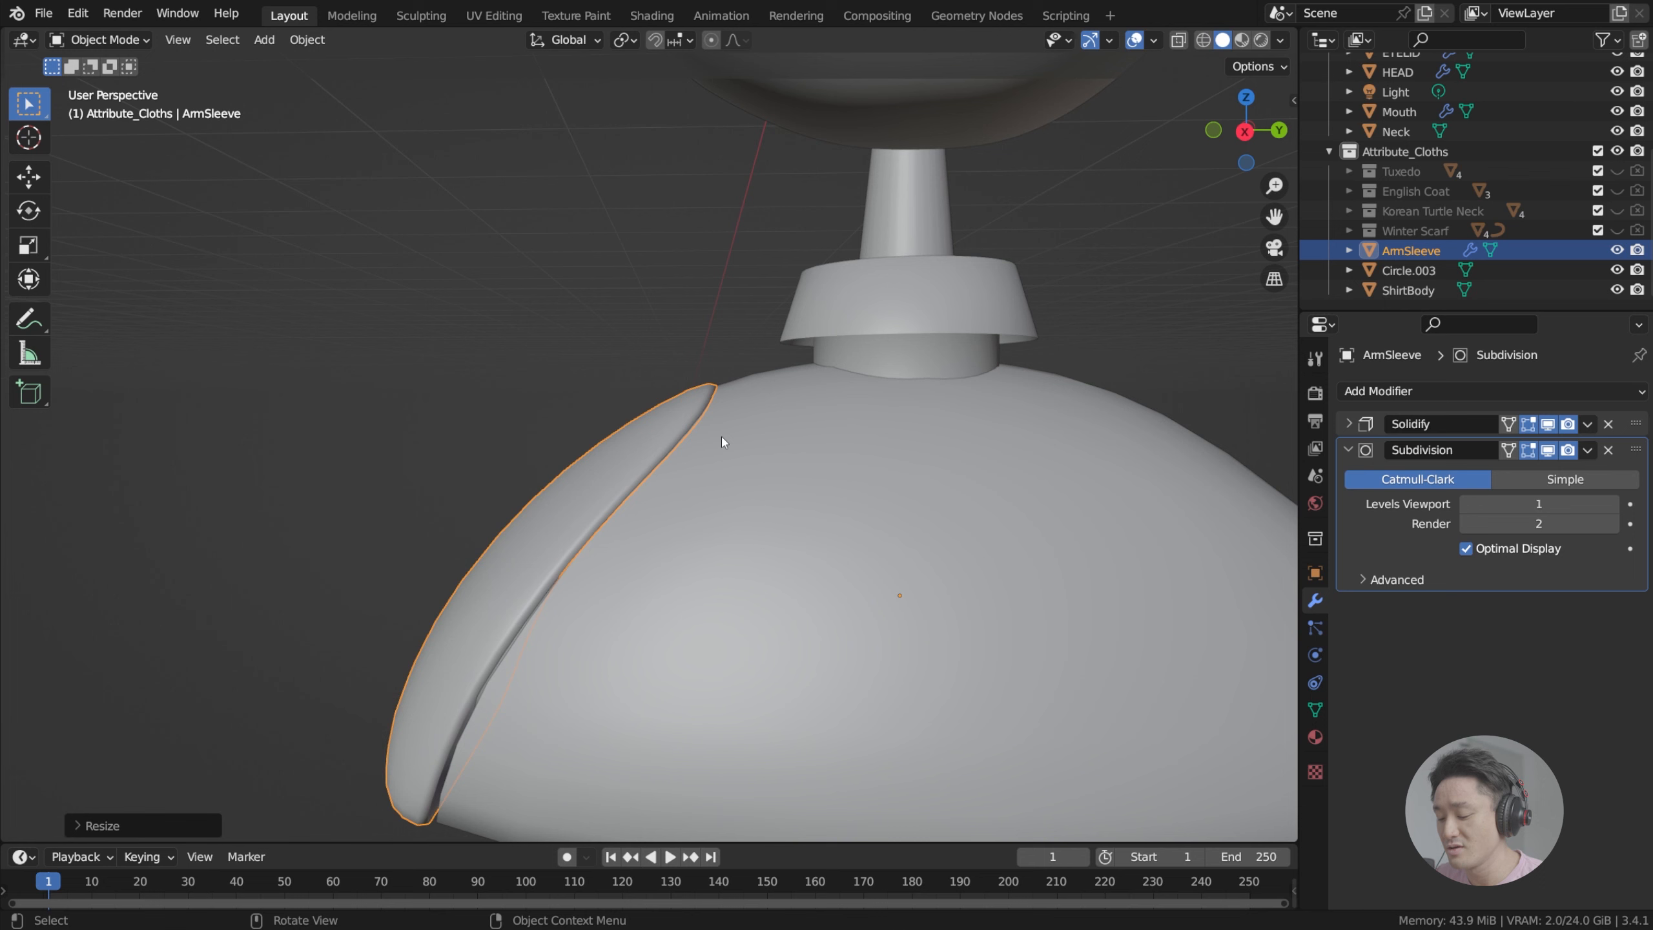
# Step: Move the ArmSleeve object about 0.013 m along the global Y axis towards the shirt body
pyautogui.press('g')
pyautogui.press('y')
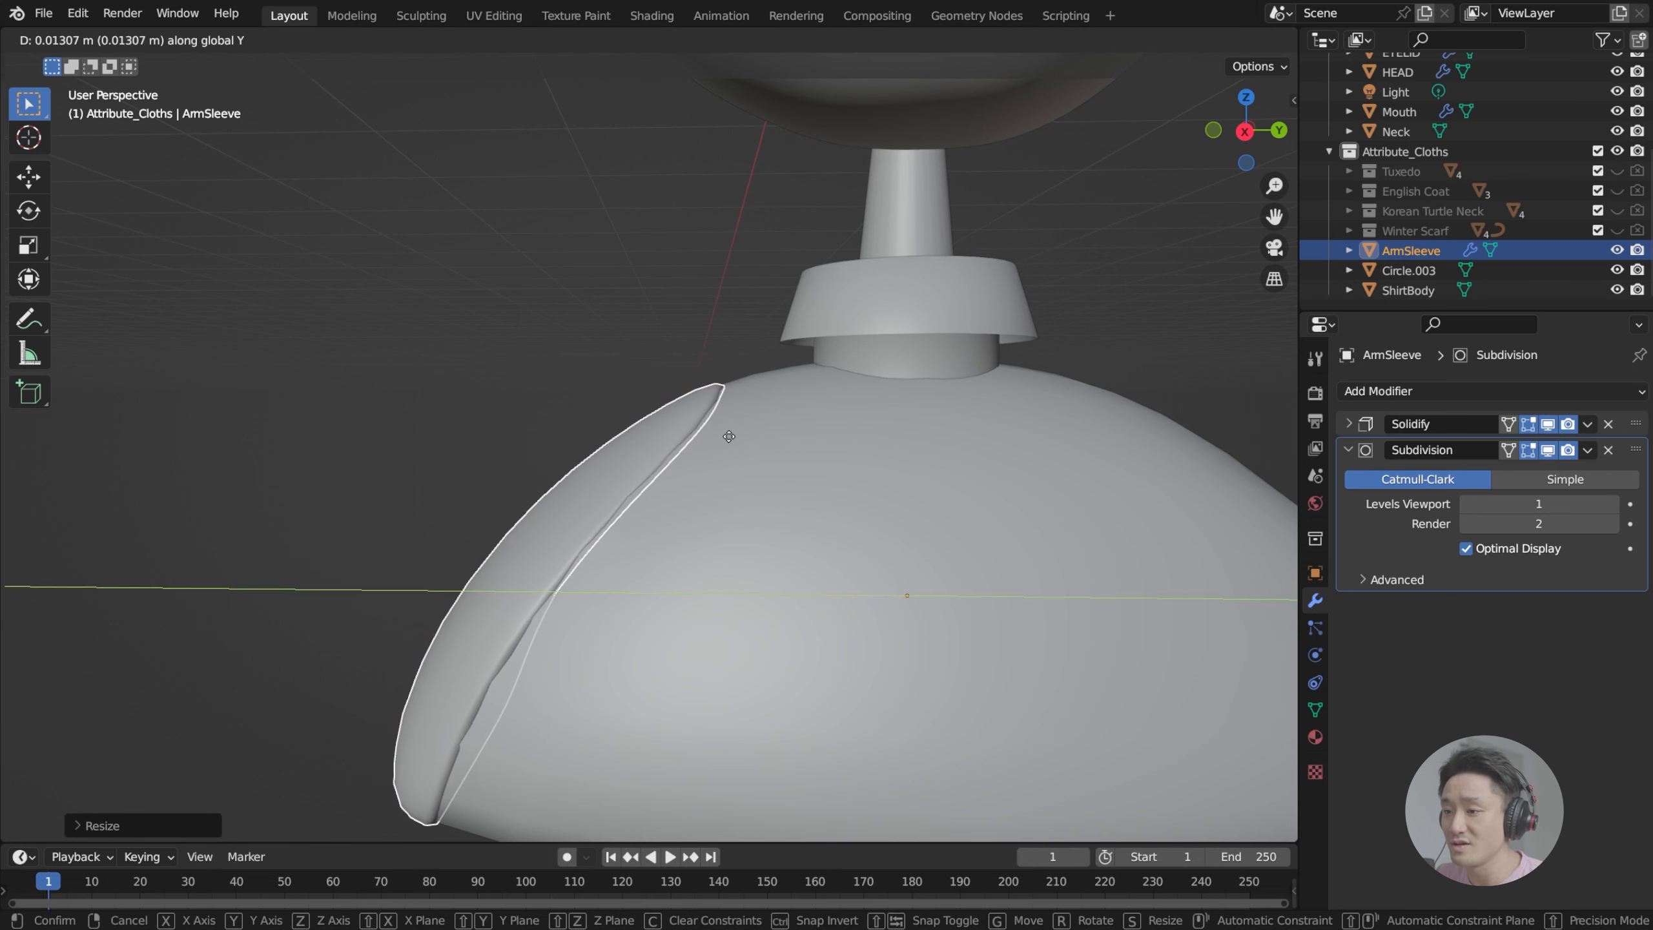
pyautogui.click(728, 437)
# Step: Select the entire ArmSleeve mesh in Edit Mode and rotate it about 0.4 degrees around the global X axis
pyautogui.press('Tab')
pyautogui.press('a')
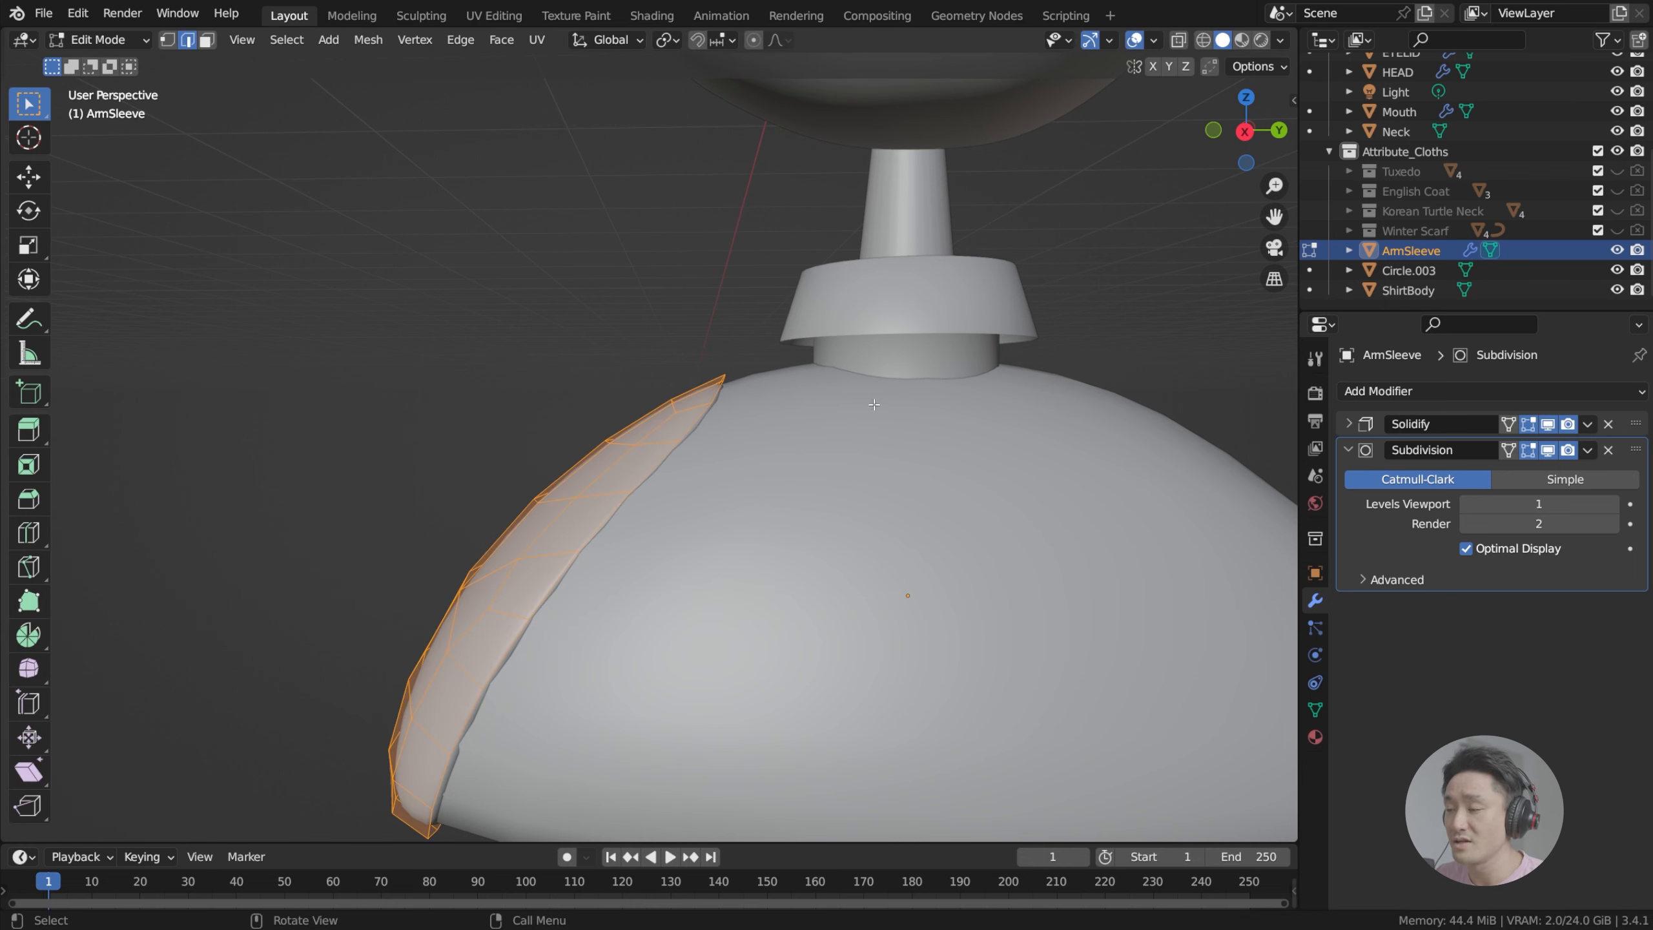
pyautogui.press('r')
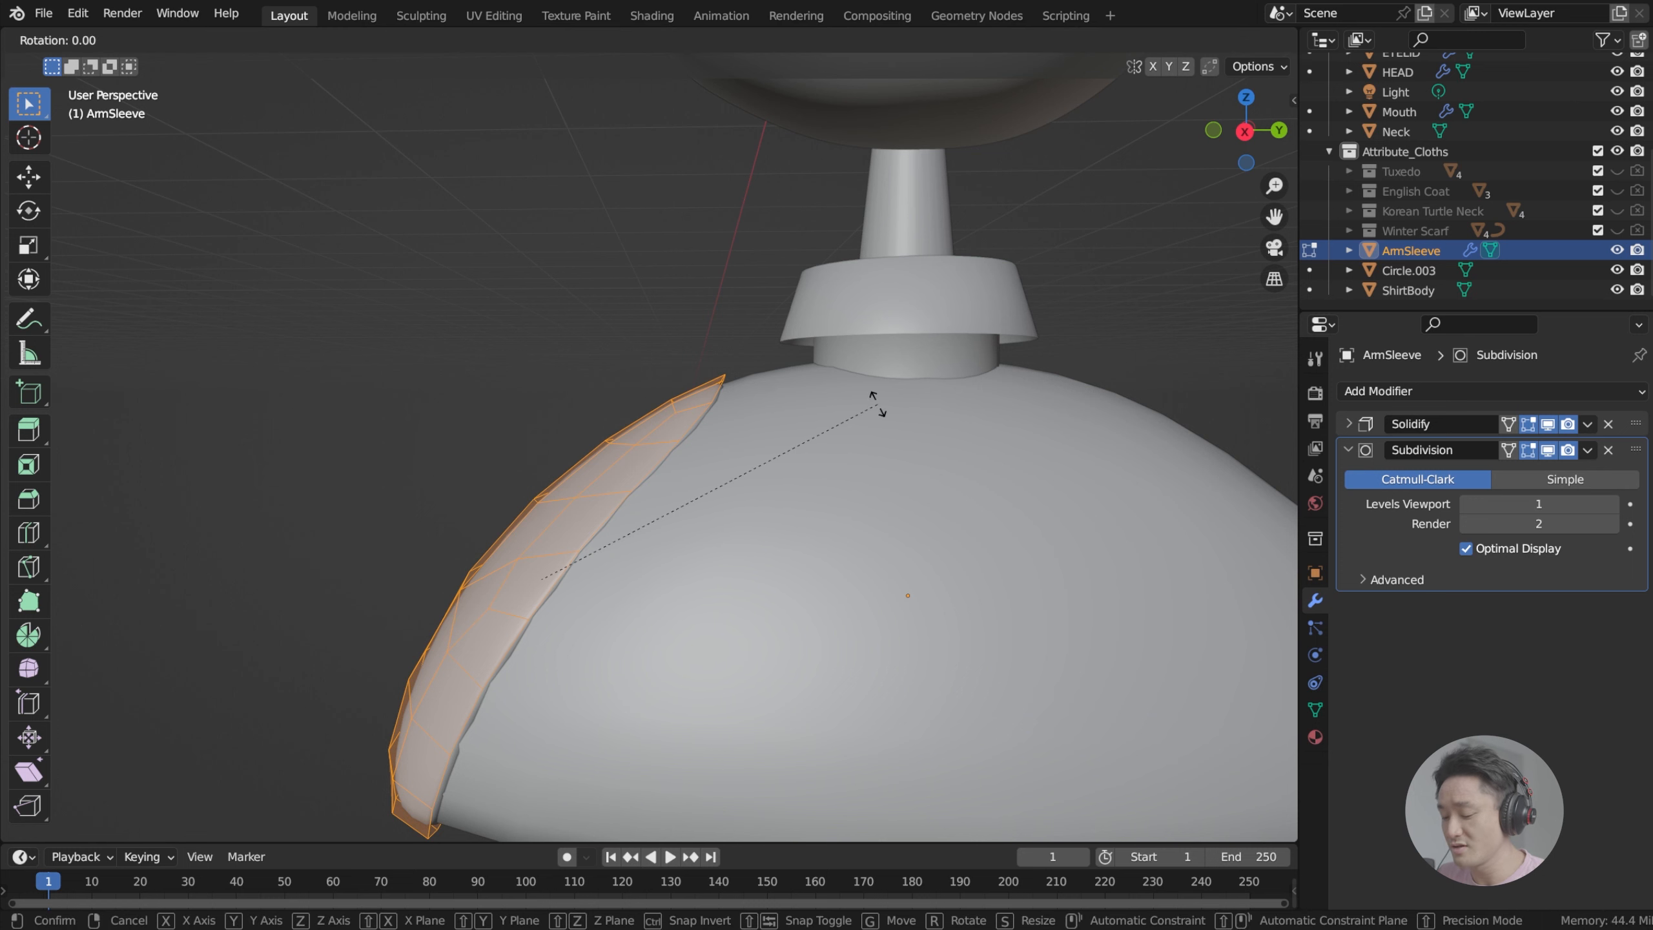
pyautogui.press('x')
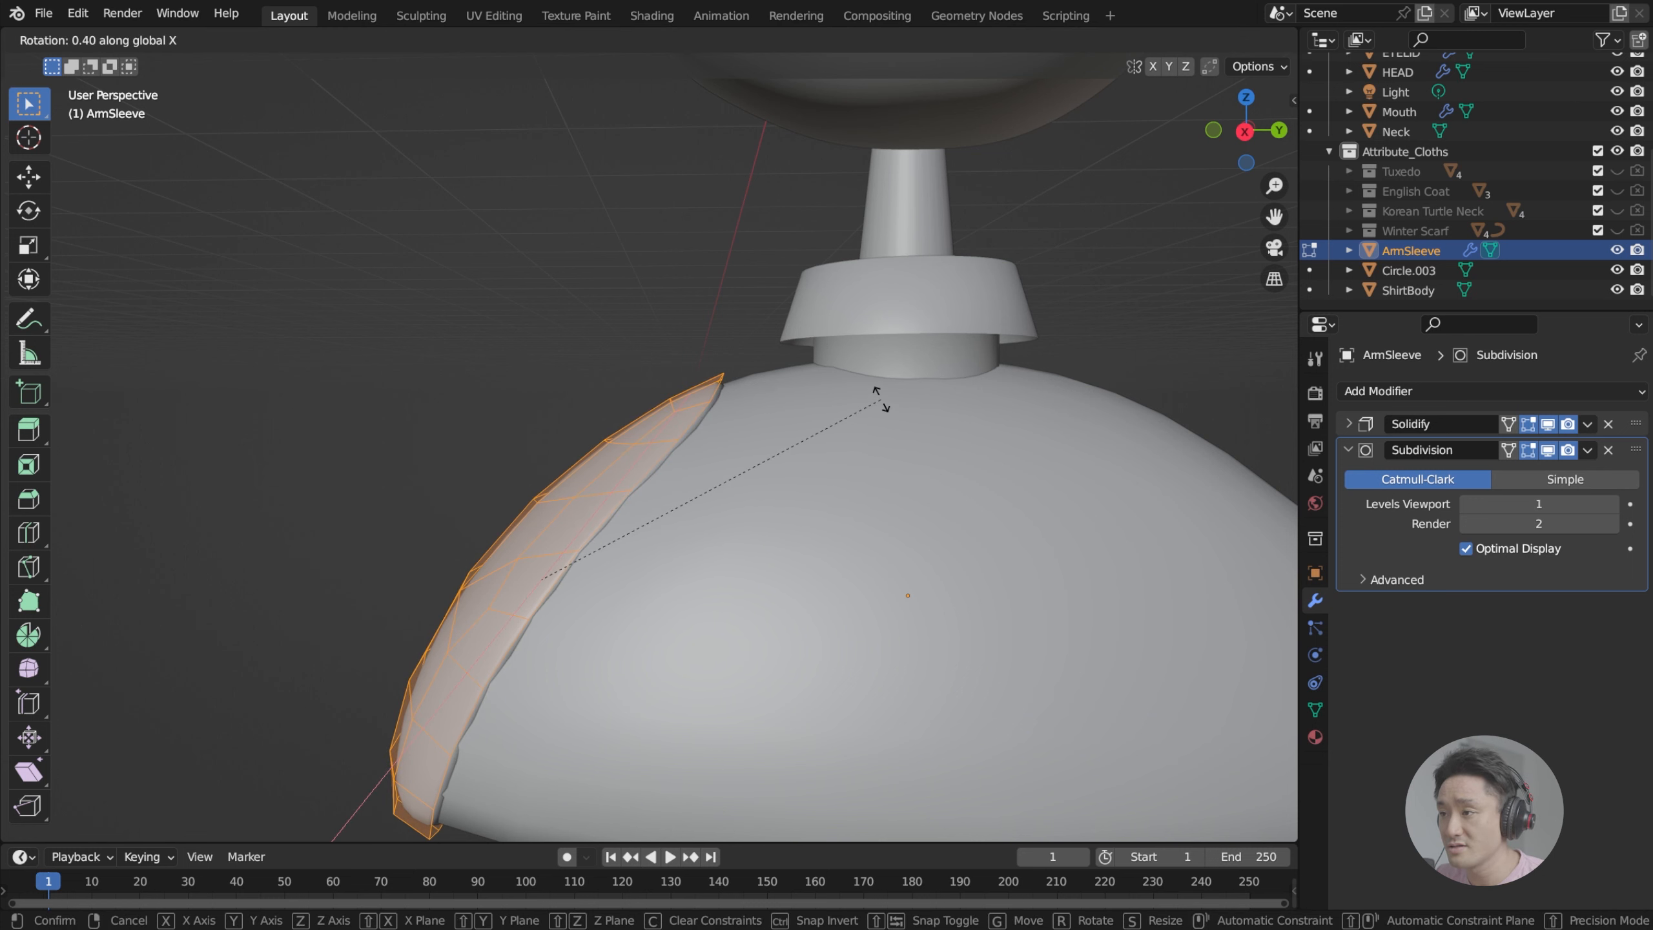
pyautogui.click(885, 395)
pyautogui.moveTo(885, 395); pyautogui.dragTo(806, 408, button='middle')
# Step: Select the ShirtBody object and open its mesh in Edit Mode in the right orthographic view
pyautogui.press('Tab')
pyautogui.scroll(-3, 805, 408)
pyautogui.click(813, 465)
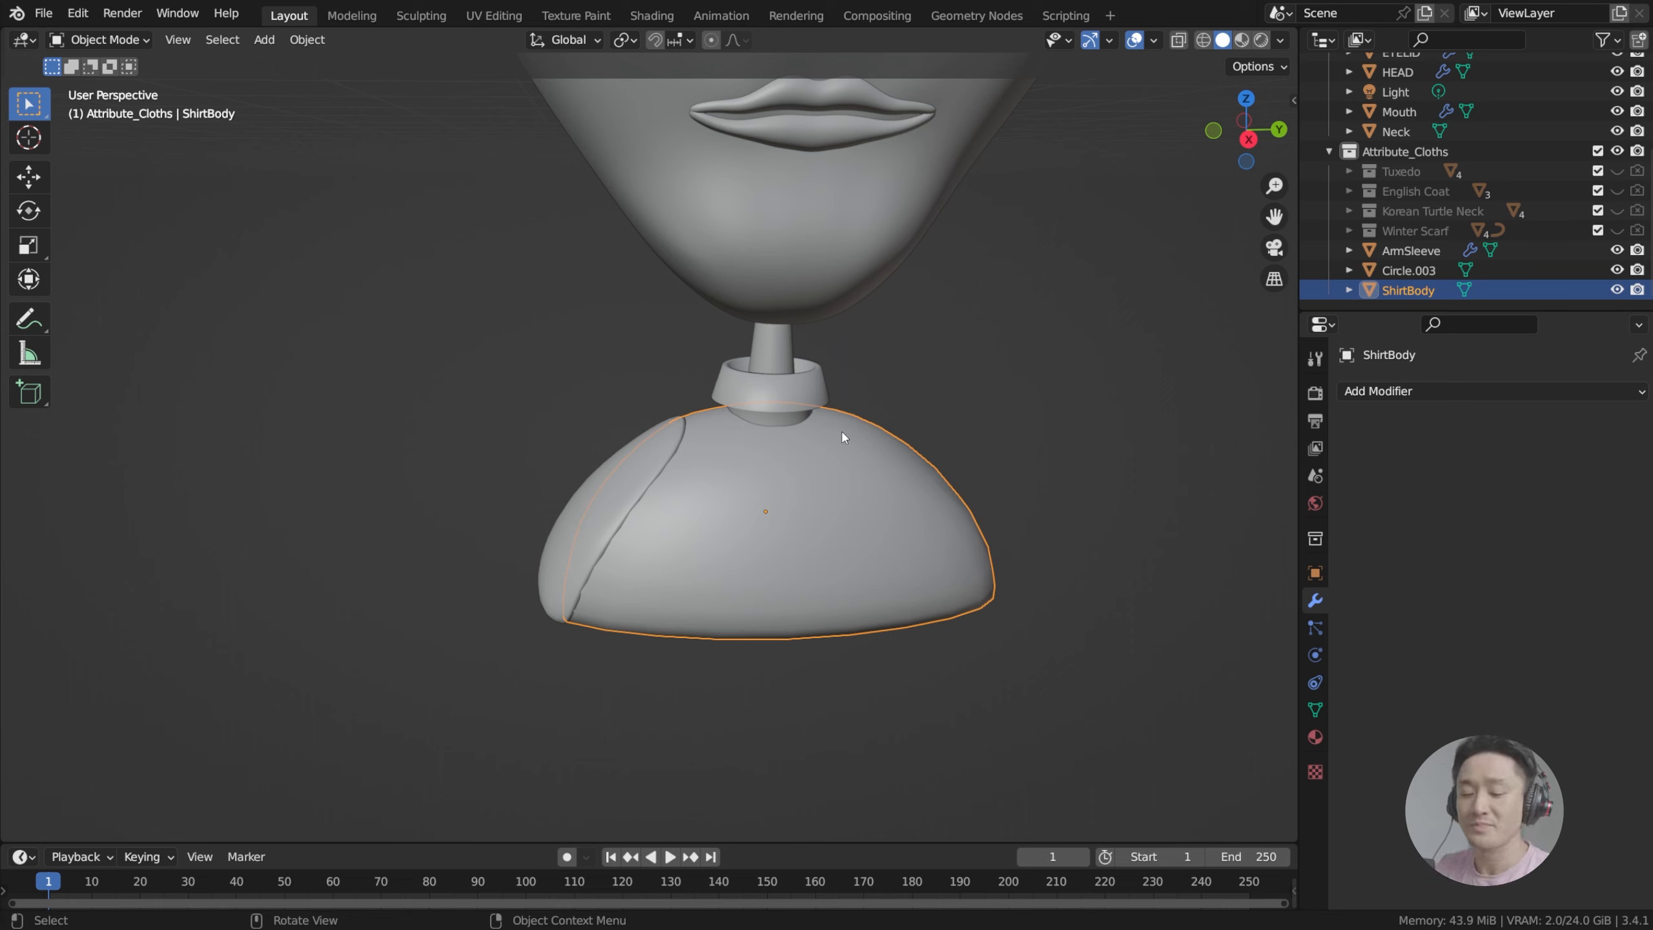
pyautogui.scroll(1, 953, 443)
pyautogui.moveTo(927, 382); pyautogui.dragTo(956, 407, button='middle')
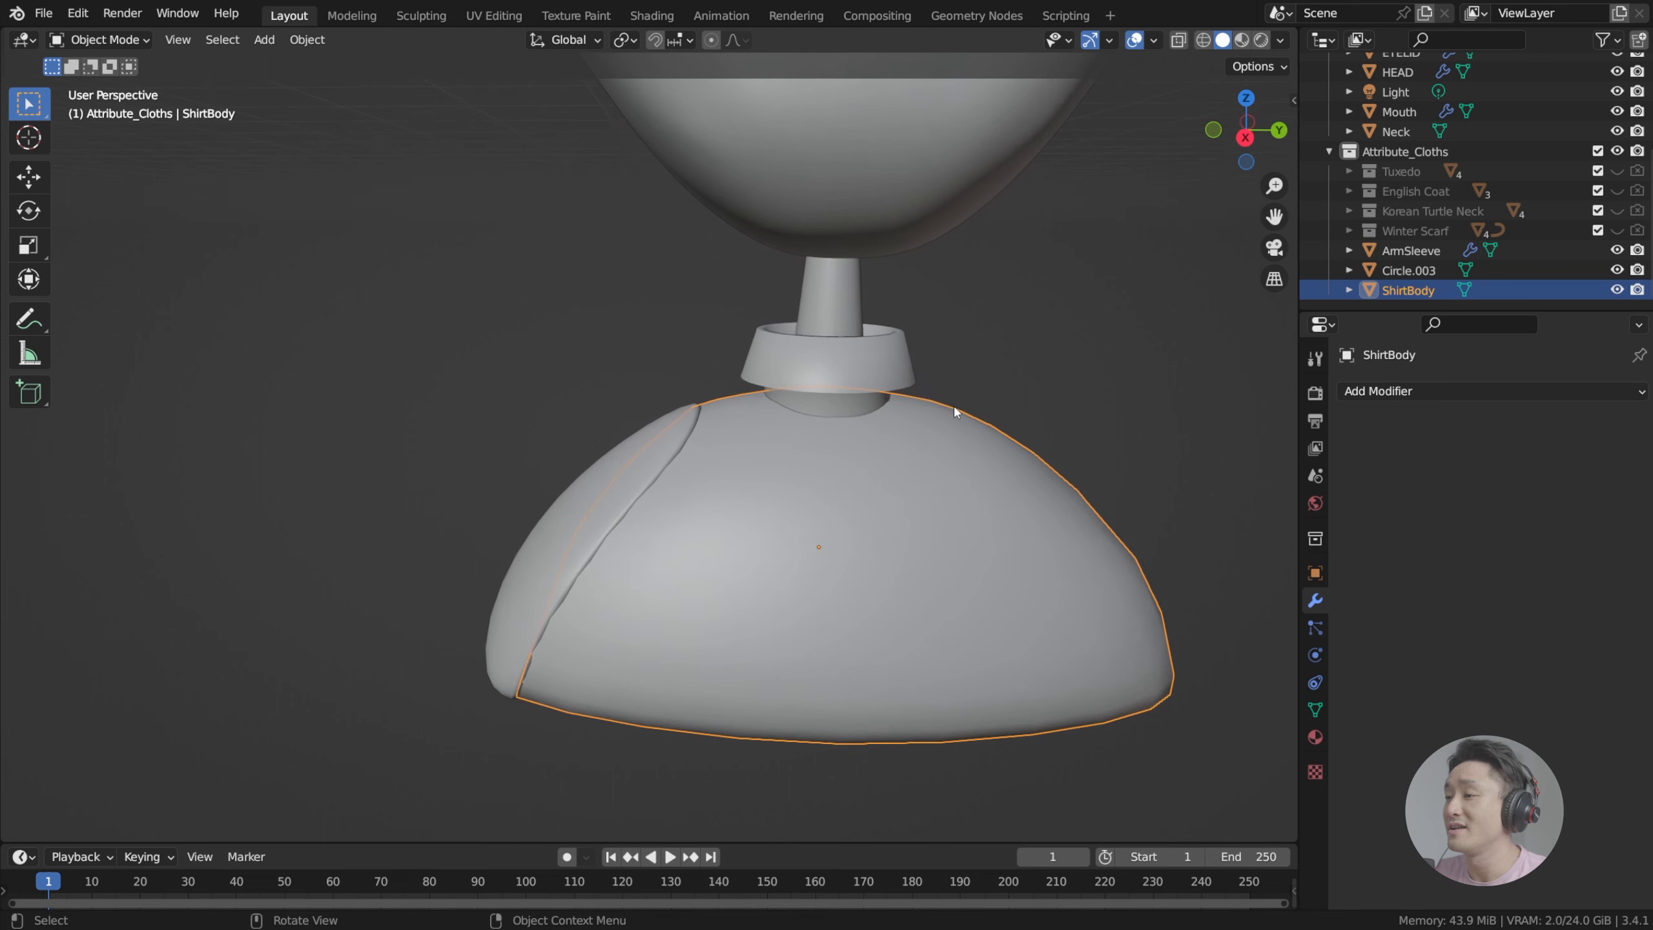
pyautogui.press('Tab')
pyautogui.press('Tab')
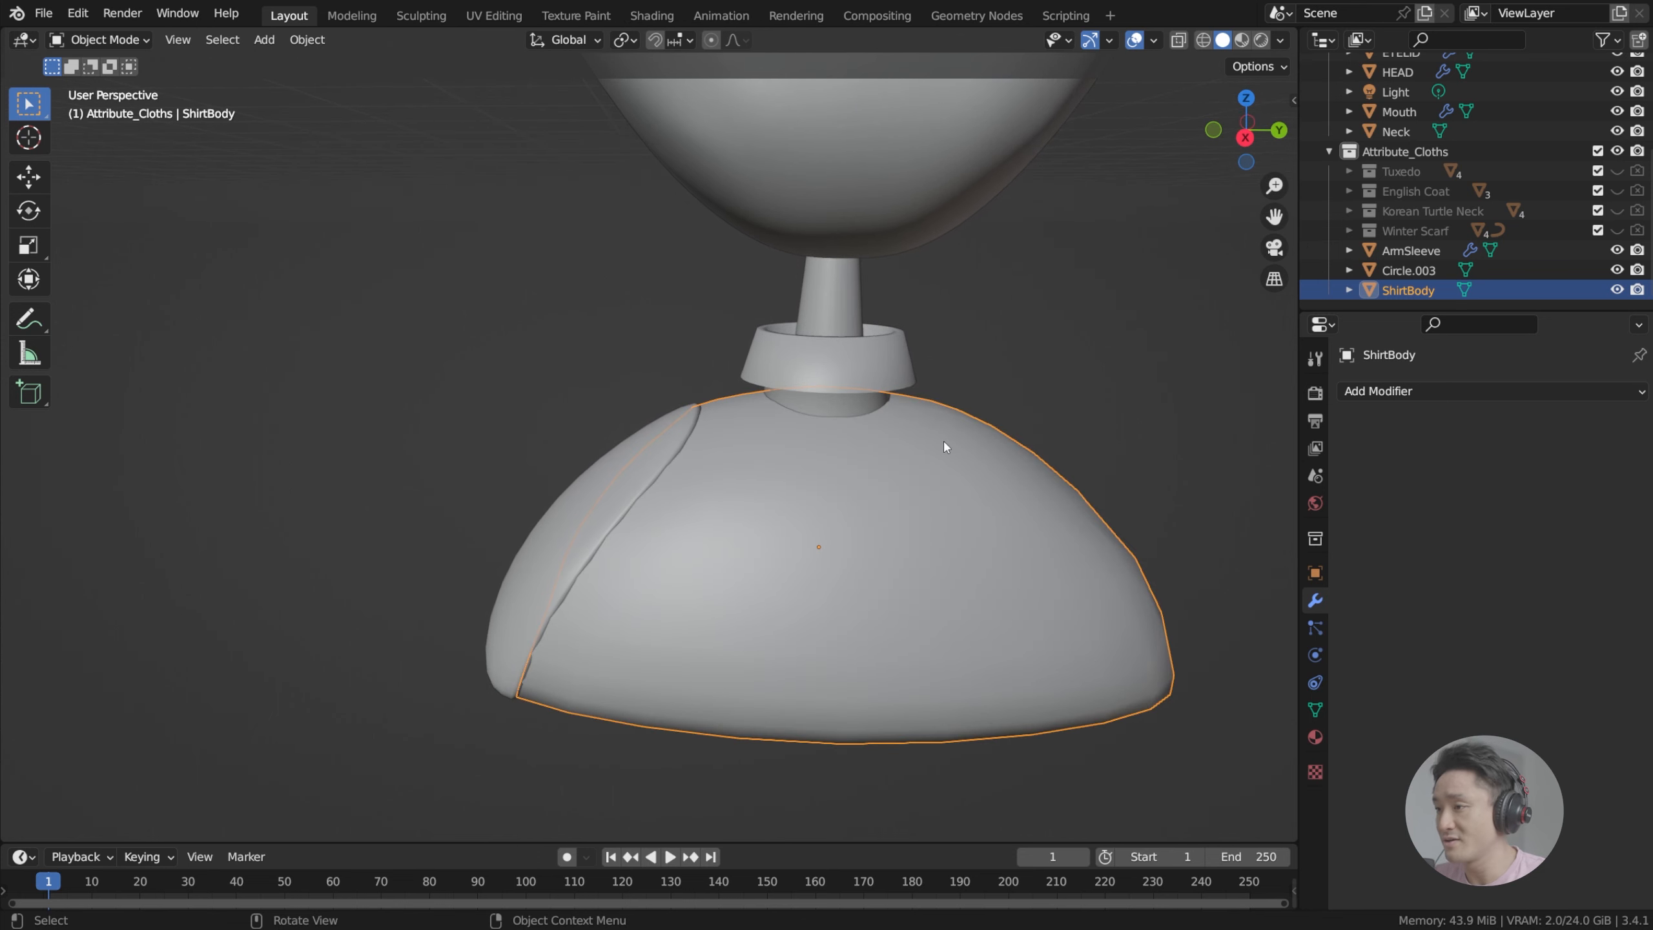
pyautogui.press('Tab')
pyautogui.press('KP_3')
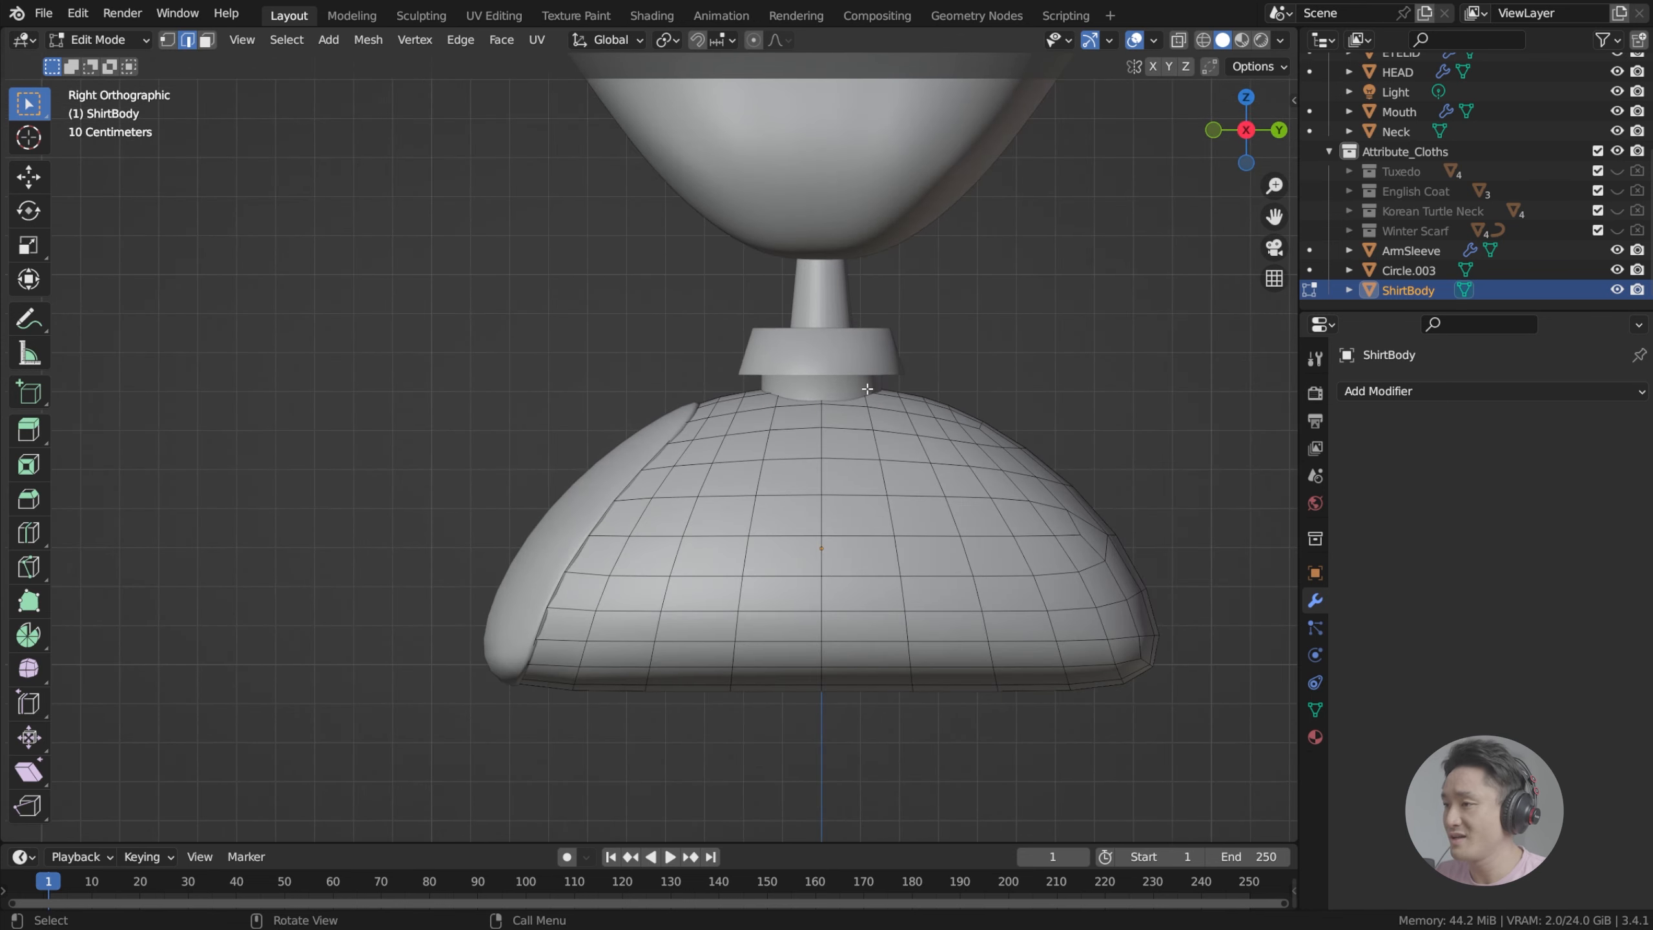
# Step: Add a Mirror modifier to the ArmSleeve object and mirror it on the Y axis in addition to X
pyautogui.keyDown('shift'); pyautogui.moveTo(878, 387); pyautogui.dragTo(763, 369, button='middle'); pyautogui.keyUp('shift')
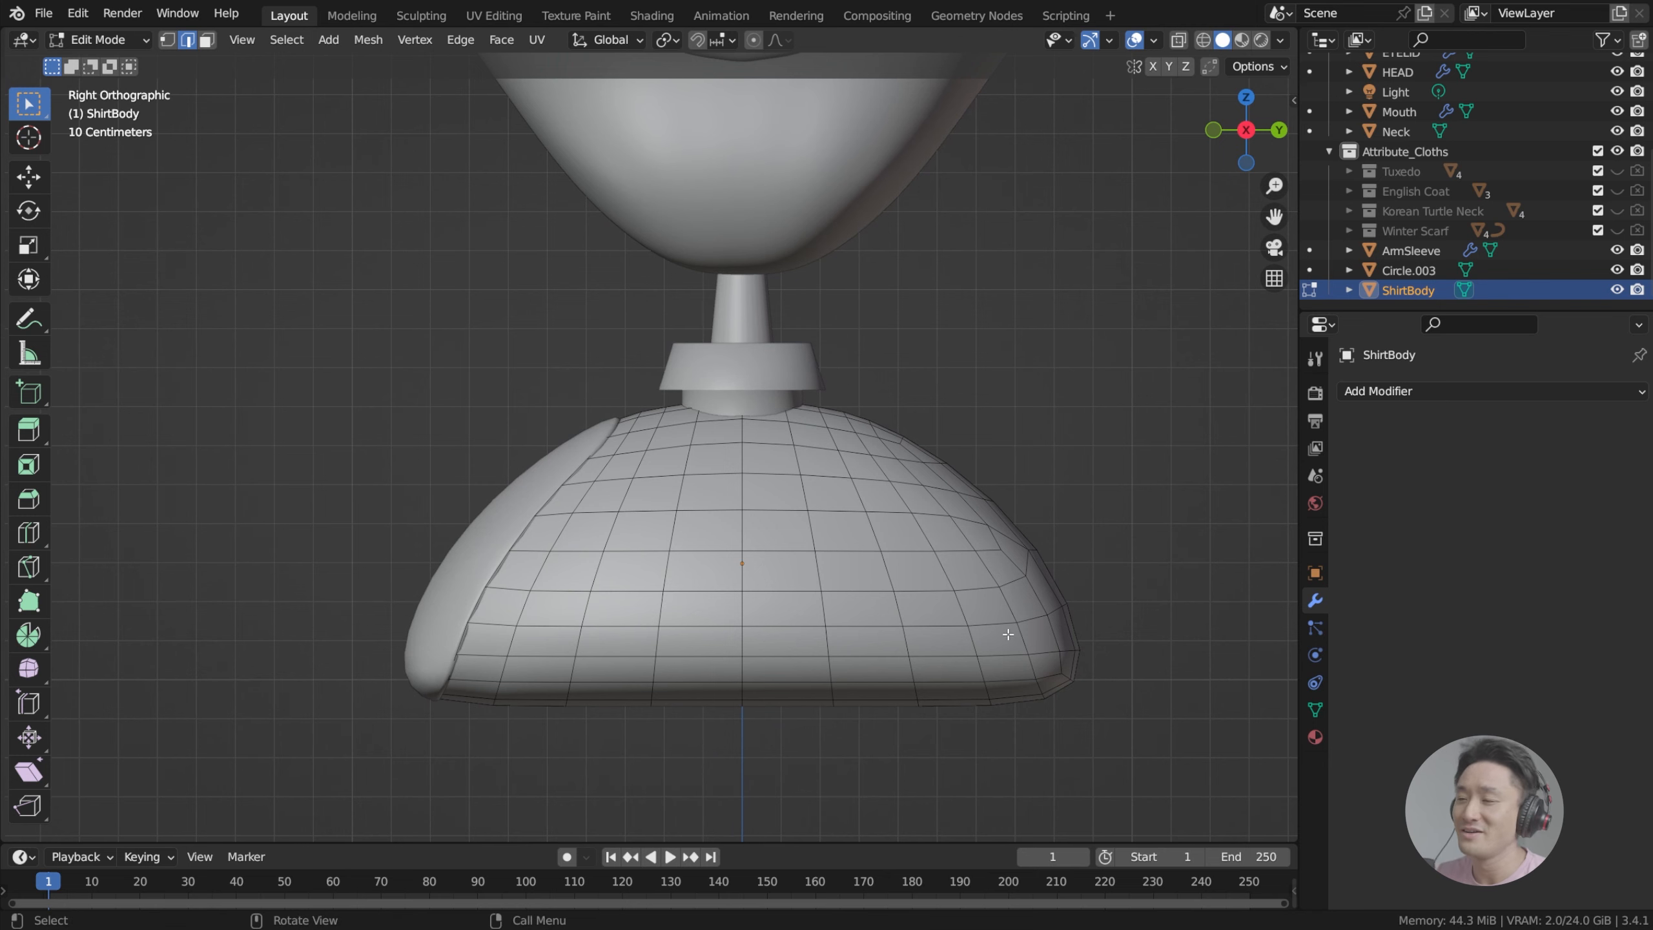
pyautogui.scroll(2, 864, 590)
pyautogui.press('Tab')
pyautogui.moveTo(570, 463); pyautogui.dragTo(745, 481, button='middle')
pyautogui.click(652, 474)
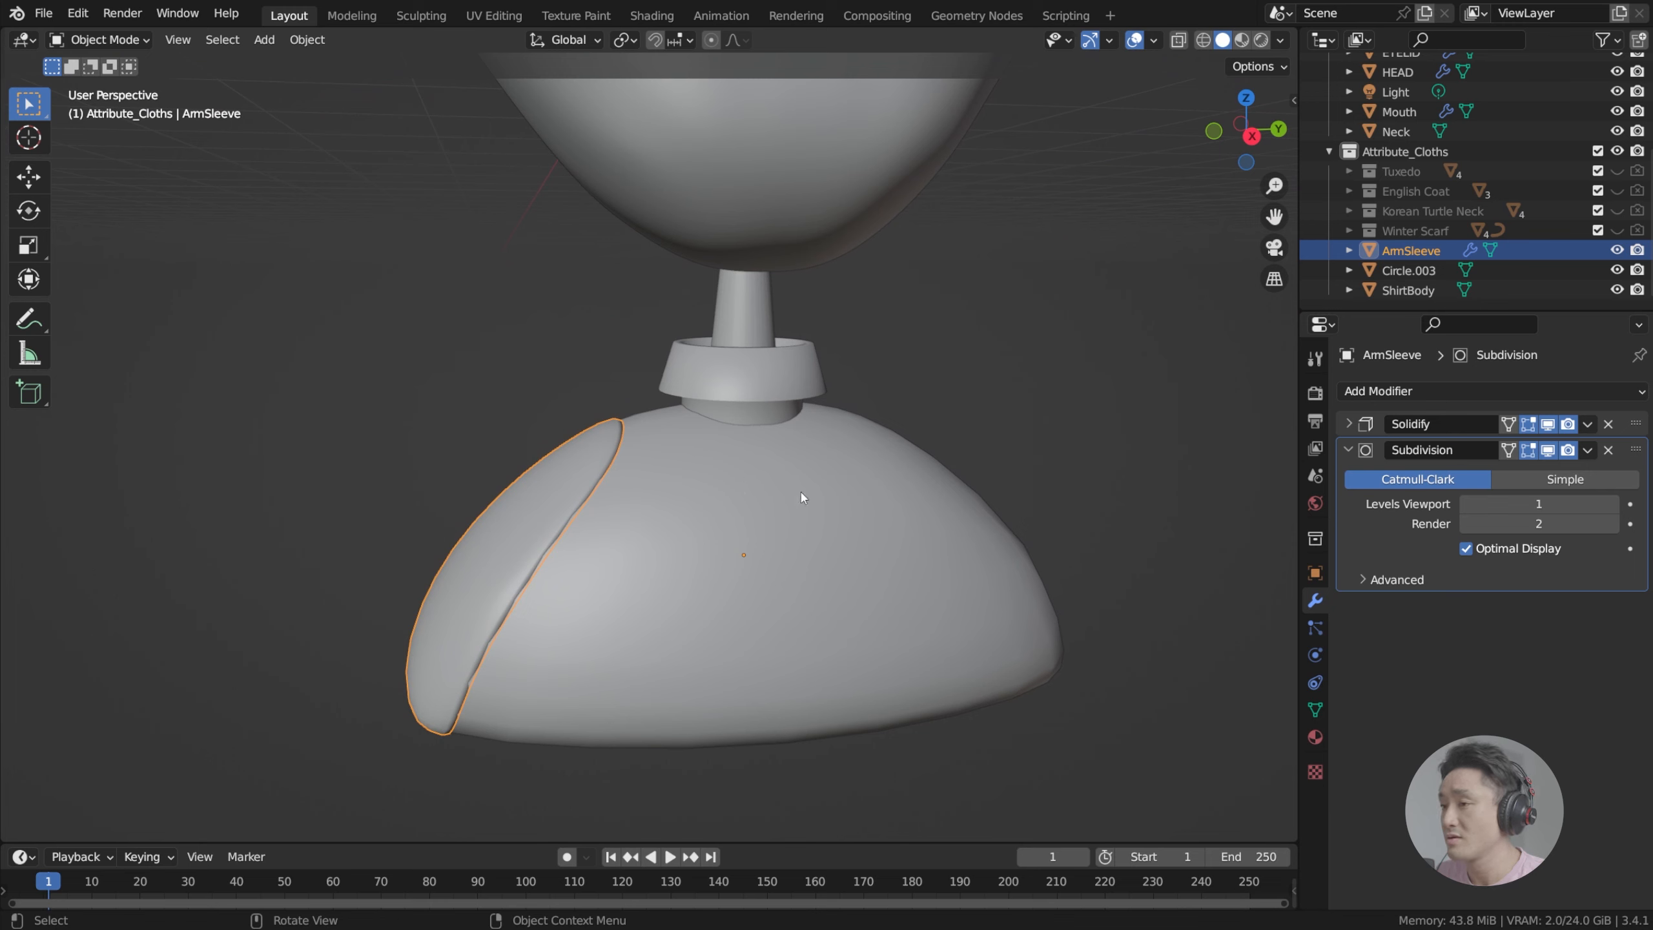
pyautogui.click(1375, 449)
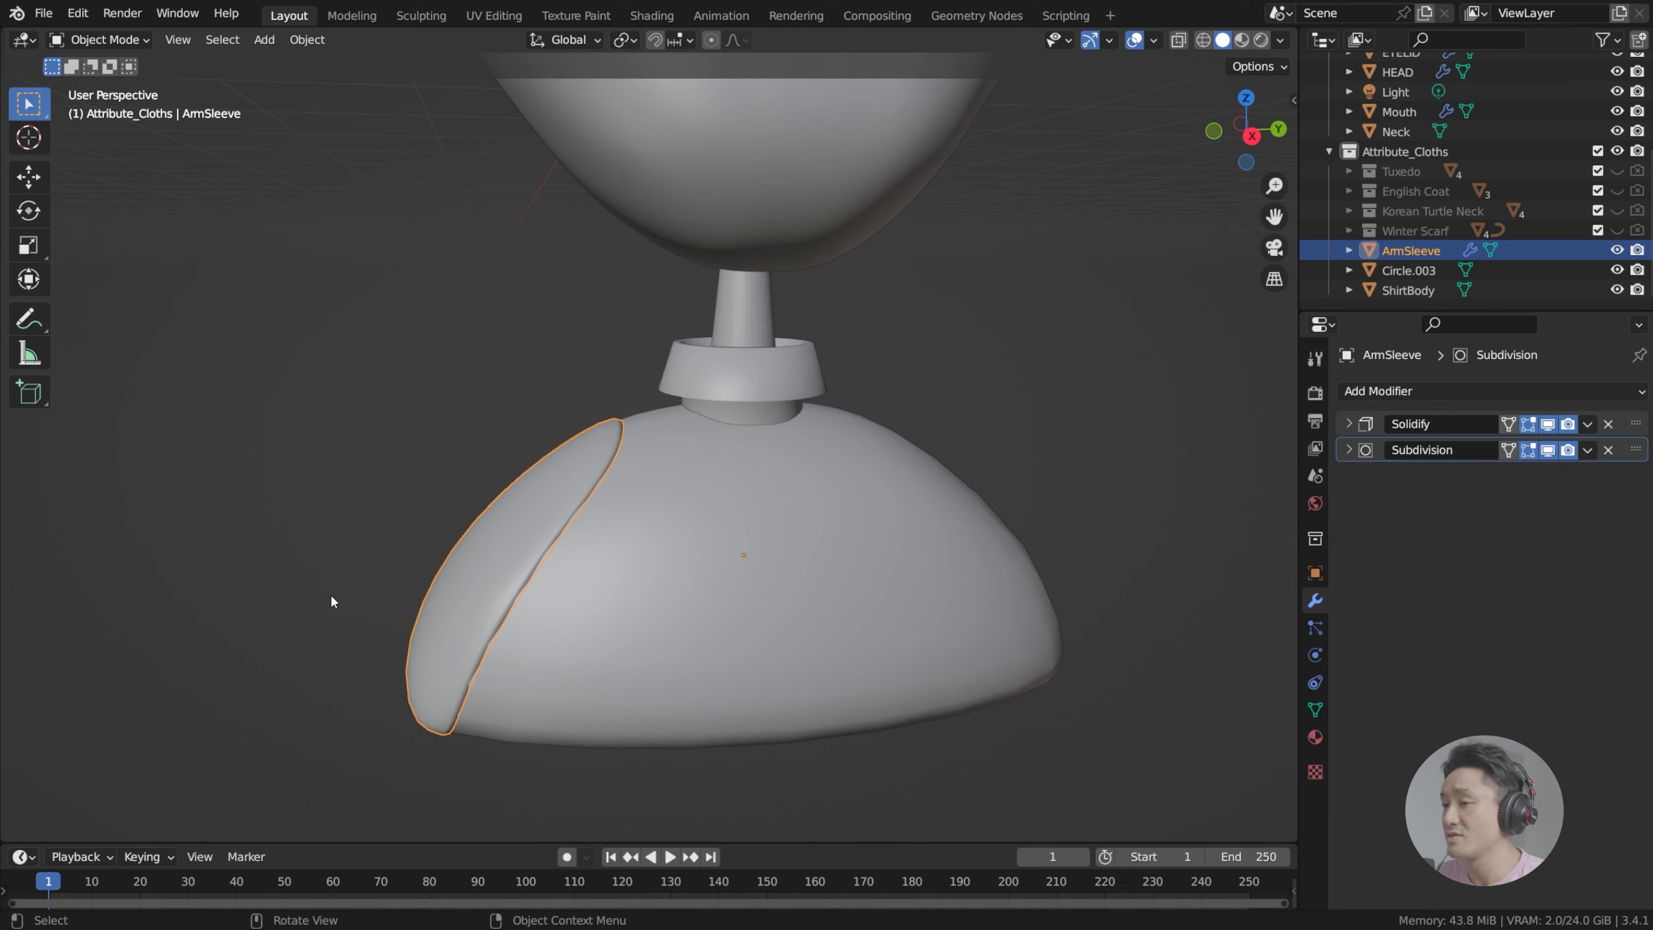
pyautogui.click(1425, 390)
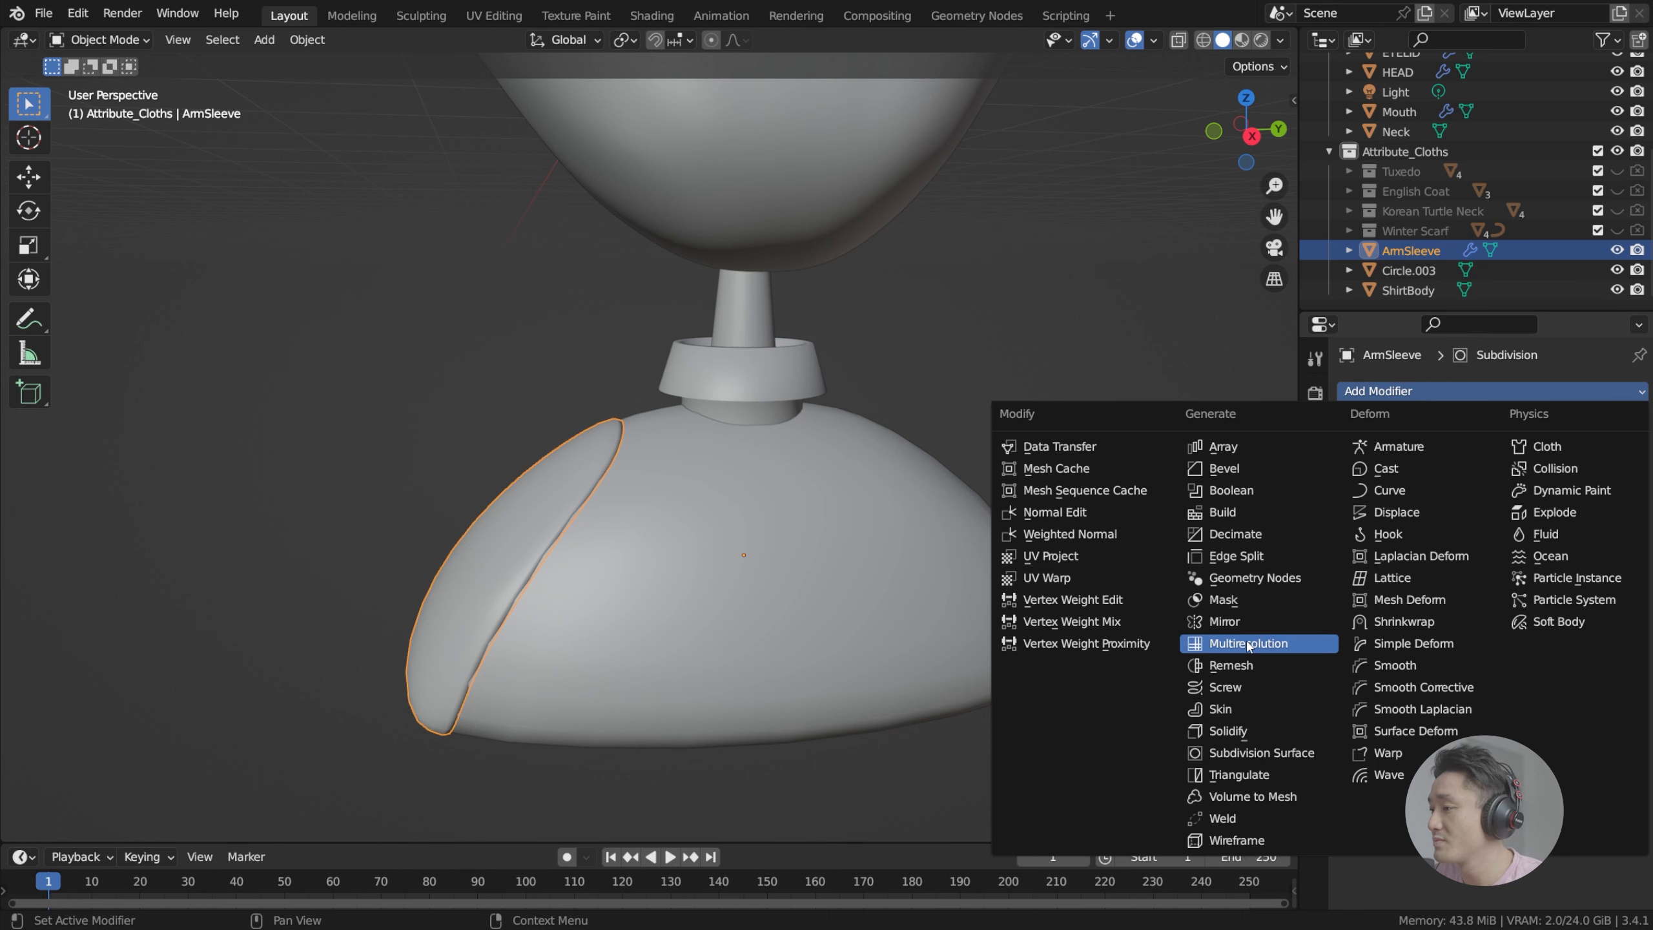
pyautogui.click(1237, 621)
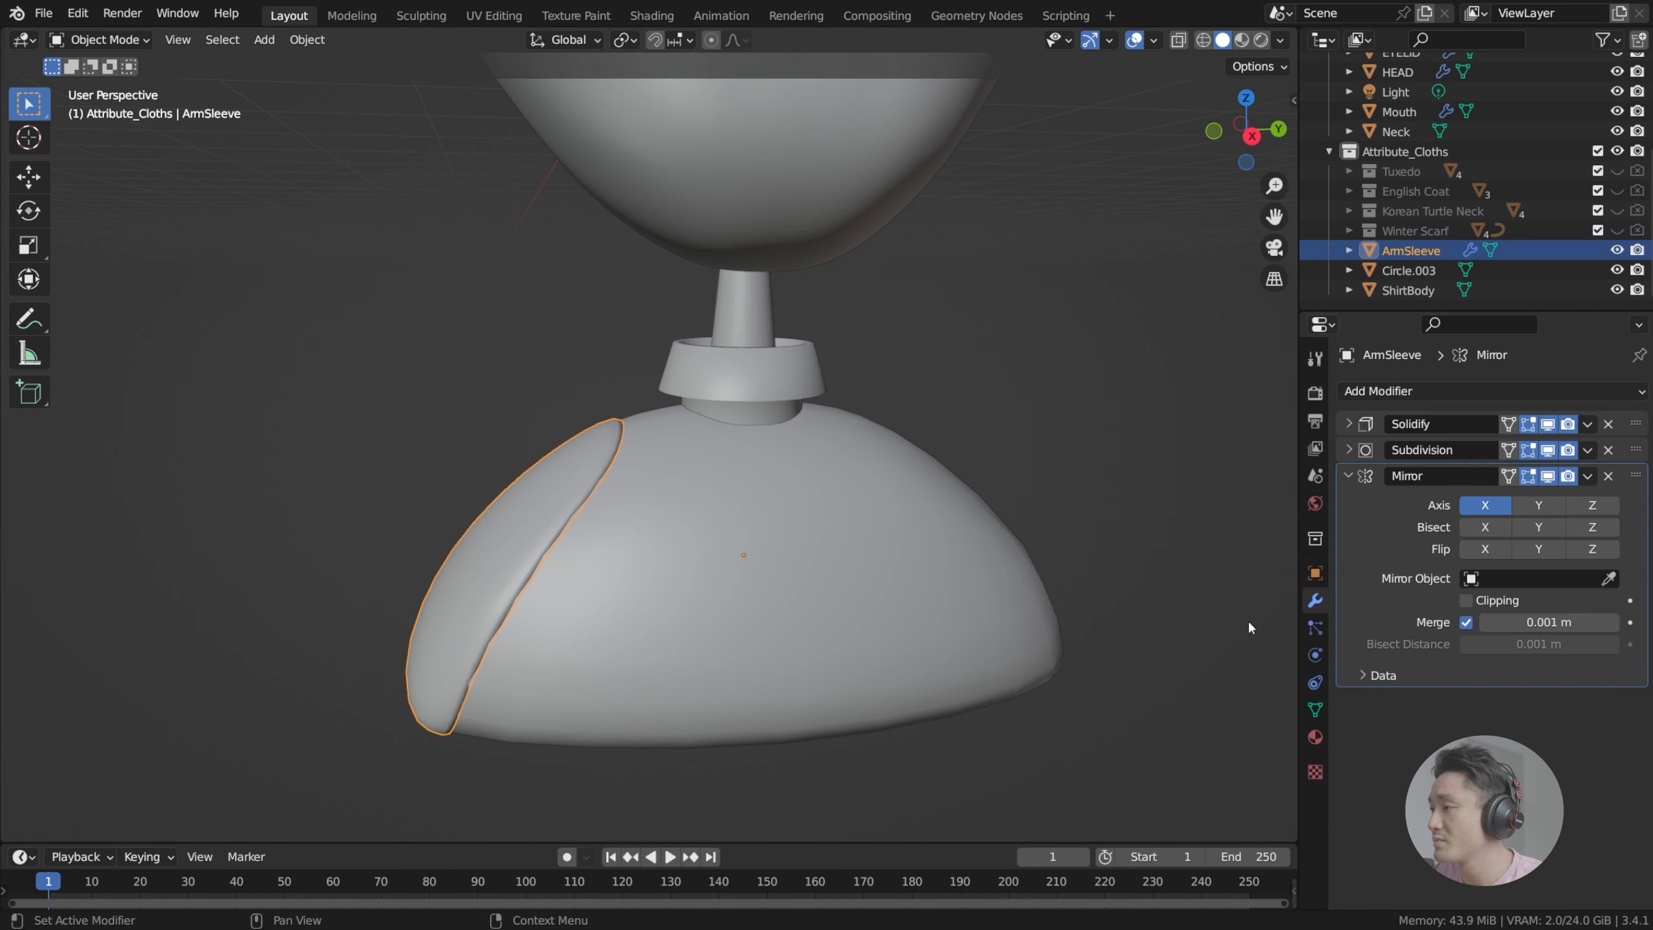
pyautogui.click(1542, 505)
pyautogui.moveTo(924, 512); pyautogui.dragTo(832, 521, button='middle')
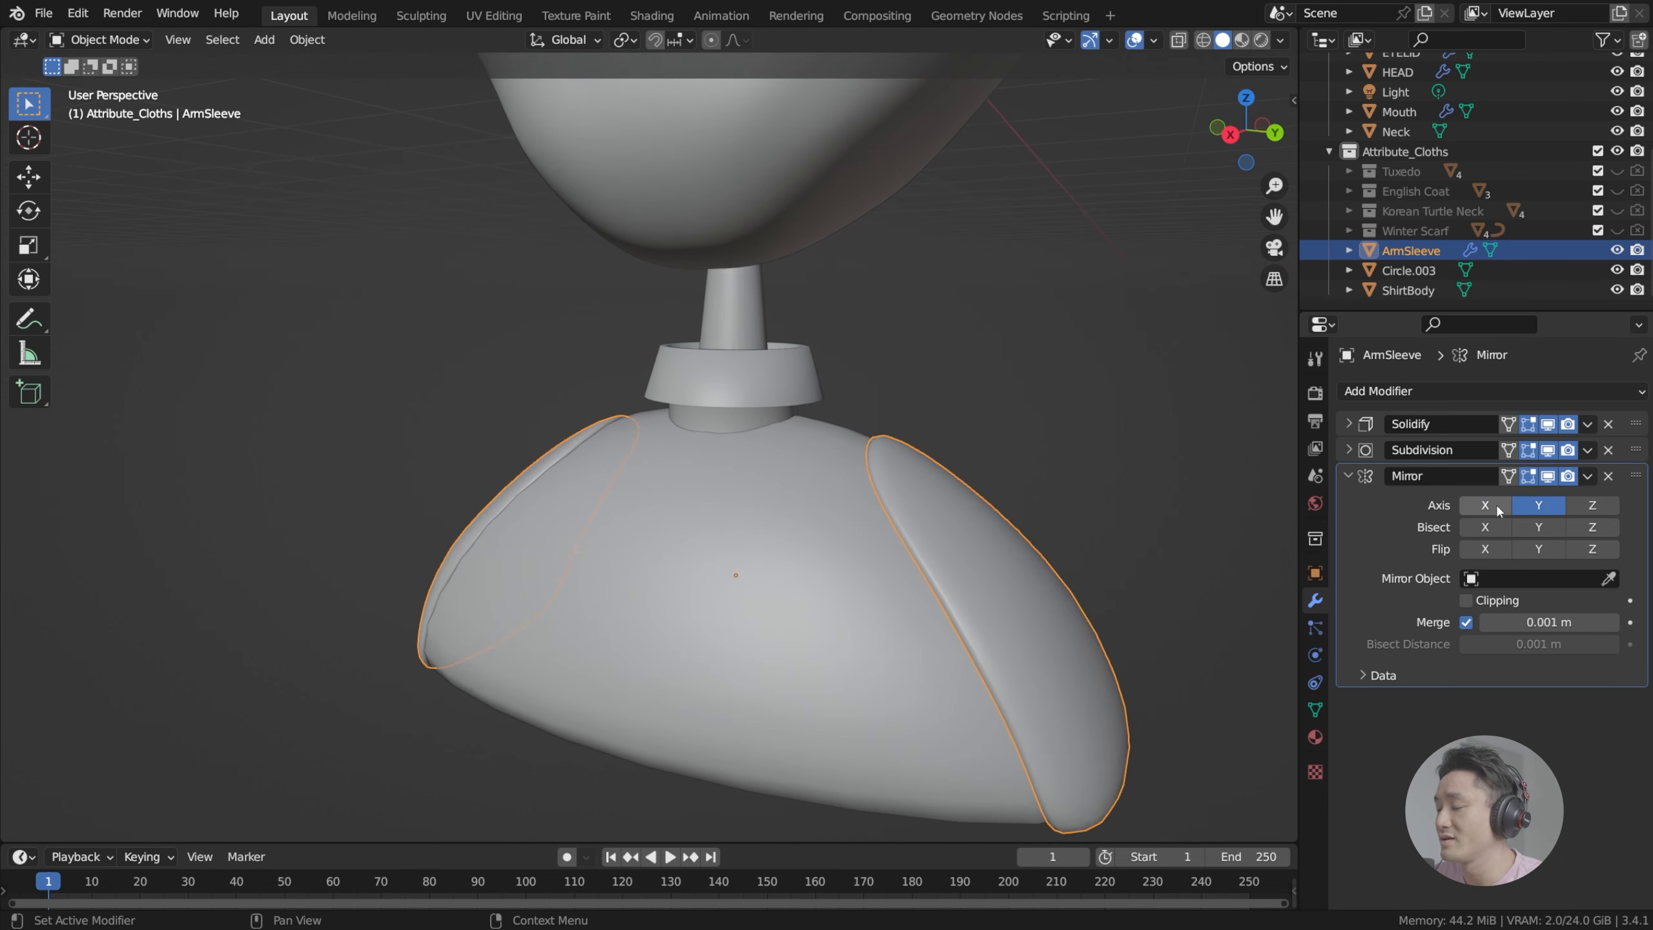
pyautogui.moveTo(1146, 560); pyautogui.dragTo(1100, 566, button='middle')
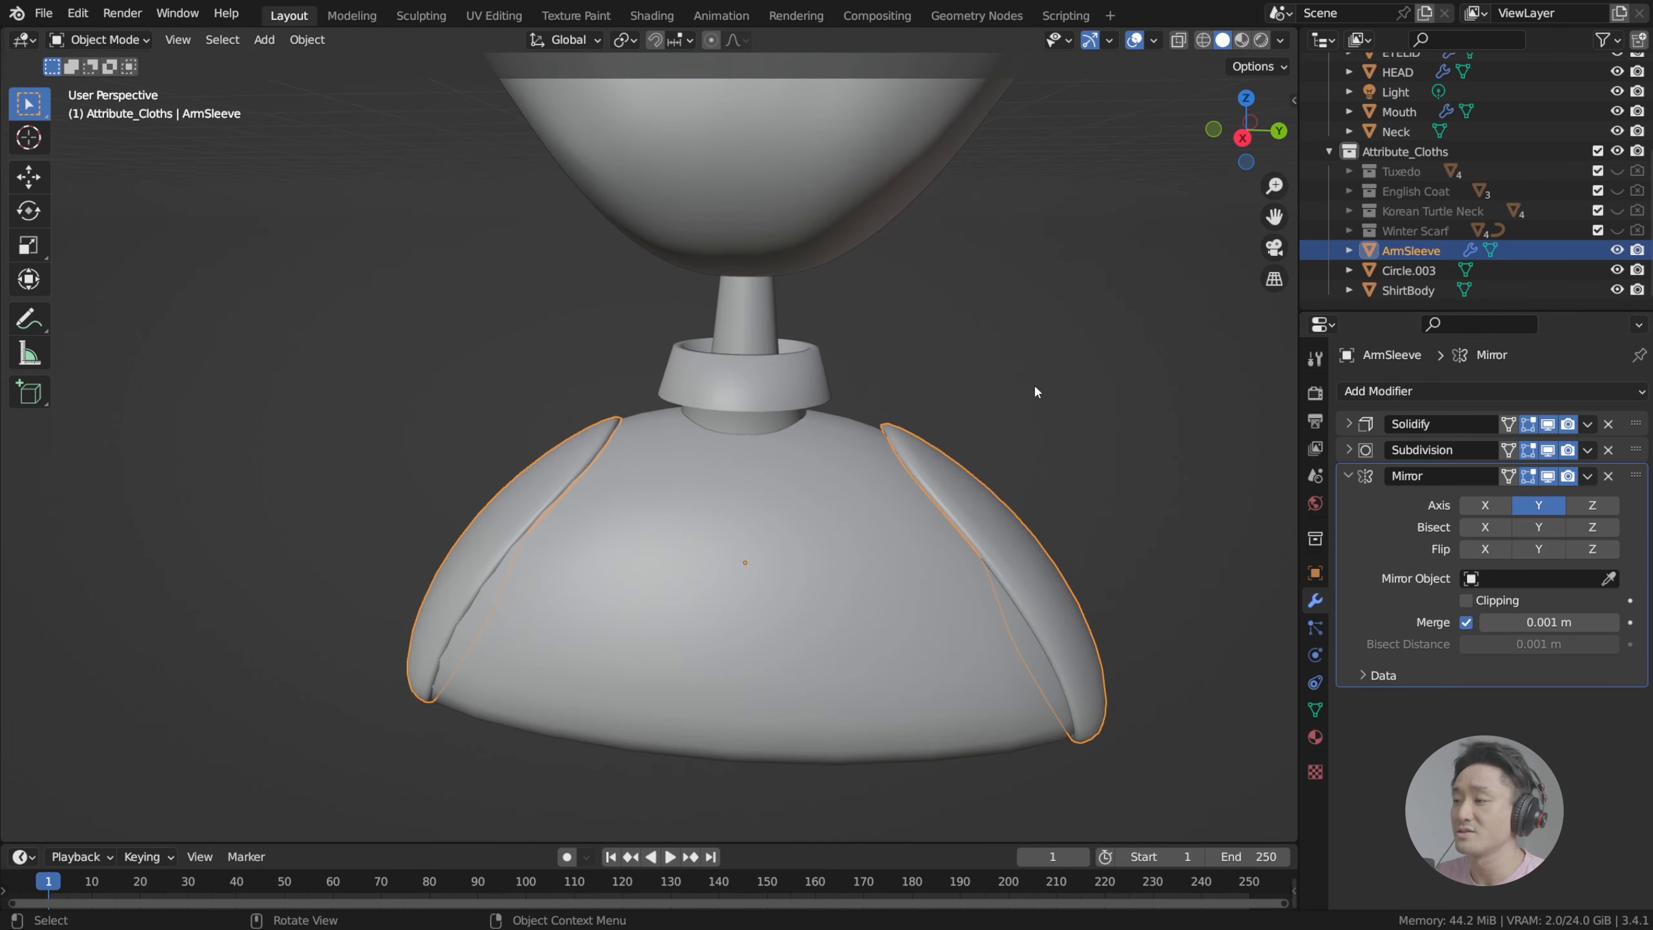
# Step: Deselect the mirrored sleeves and save the file
pyautogui.moveTo(1033, 382)
pyautogui.mouseDown(button='middle')
pyautogui.moveTo(979, 427)
pyautogui.moveTo(1035, 358)
pyautogui.mouseUp(button='middle')
pyautogui.click(979, 427)
pyautogui.scroll(-3, 1035, 358)
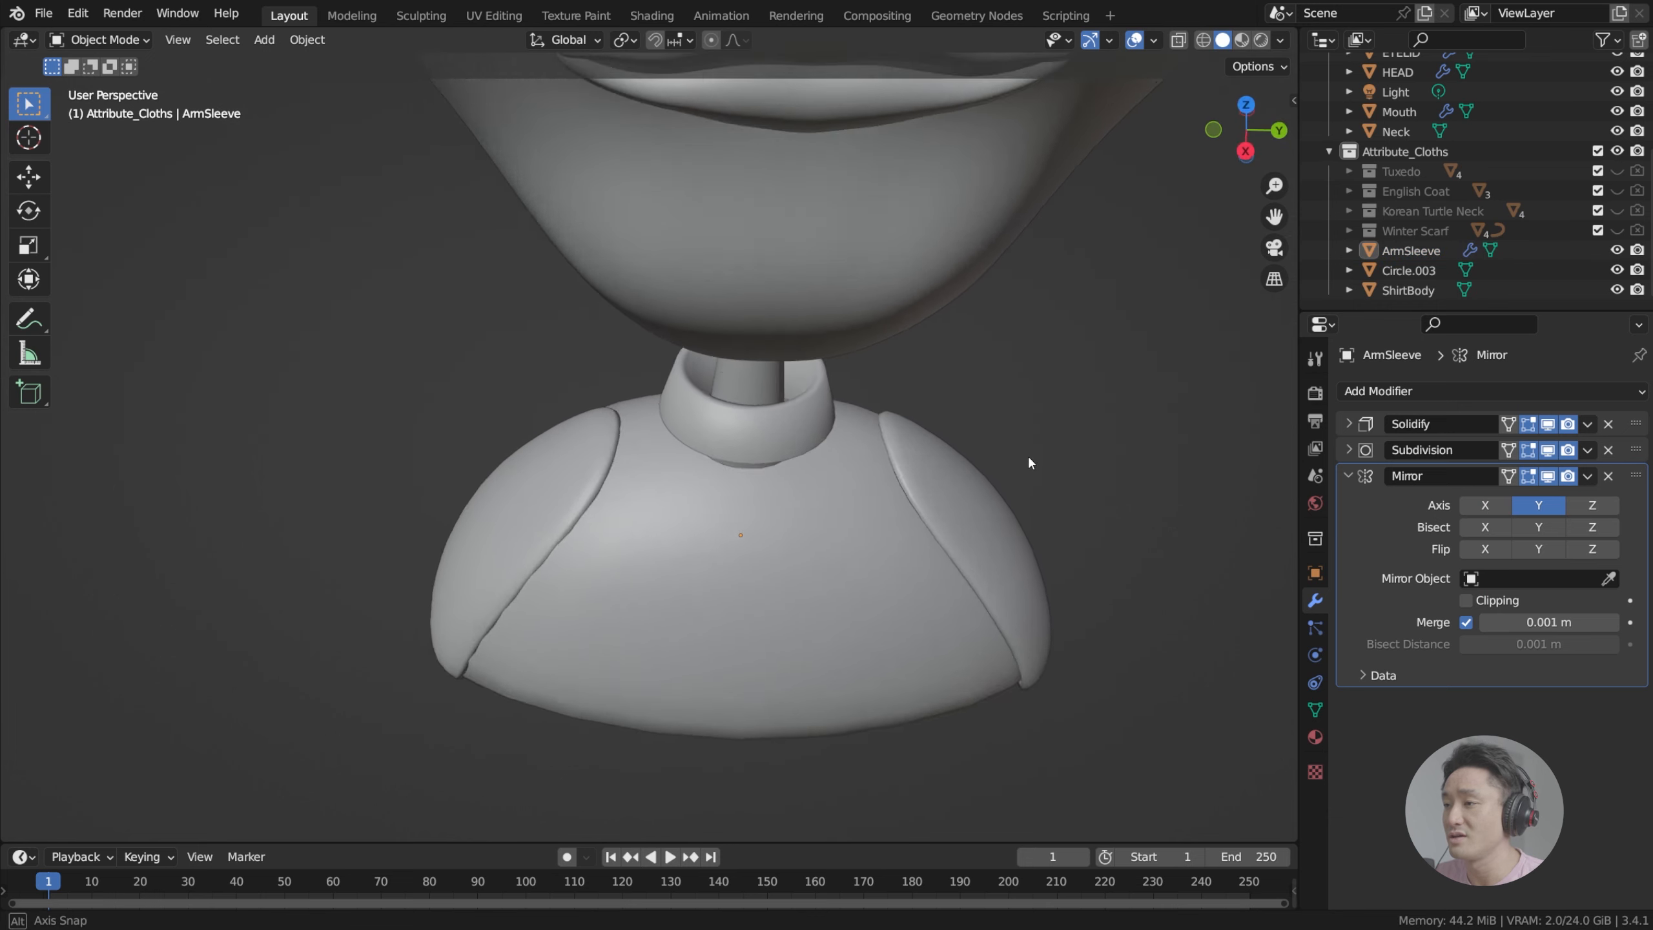
pyautogui.moveTo(1029, 461); pyautogui.dragTo(730, 460, button='middle')
pyautogui.scroll(3, 769, 436)
pyautogui.scroll(3, 754, 438)
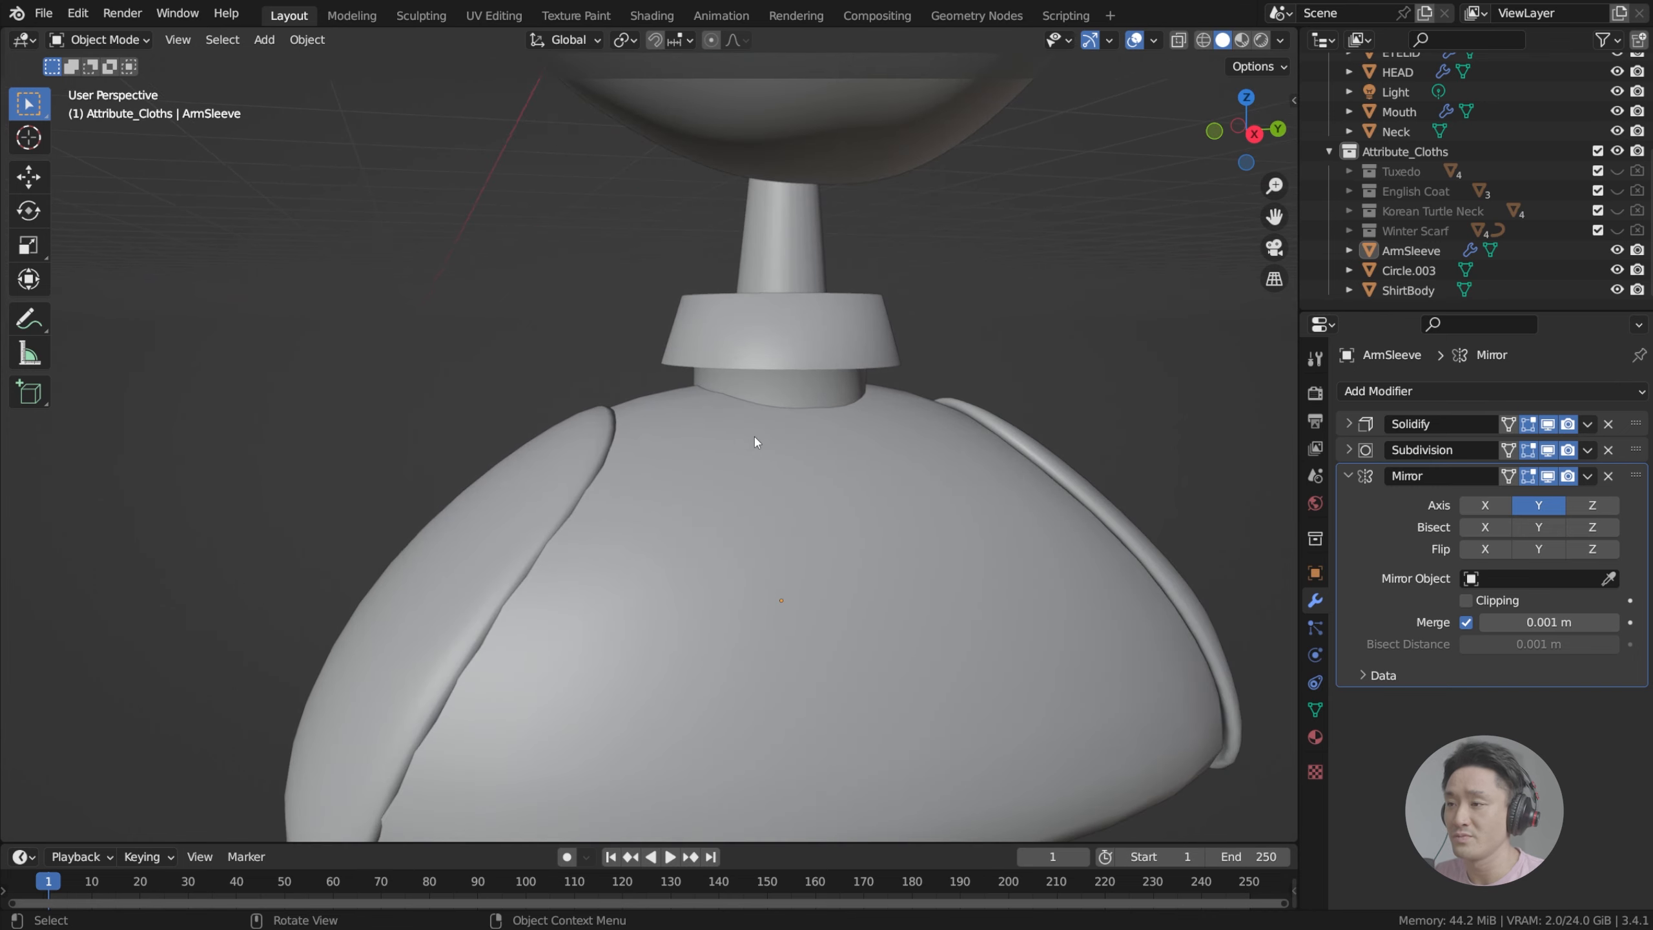
pyautogui.hotkey('ctrl', 's')
pyautogui.scroll(1, 765, 432)
pyautogui.moveTo(774, 455); pyautogui.dragTo(746, 477, button='middle')
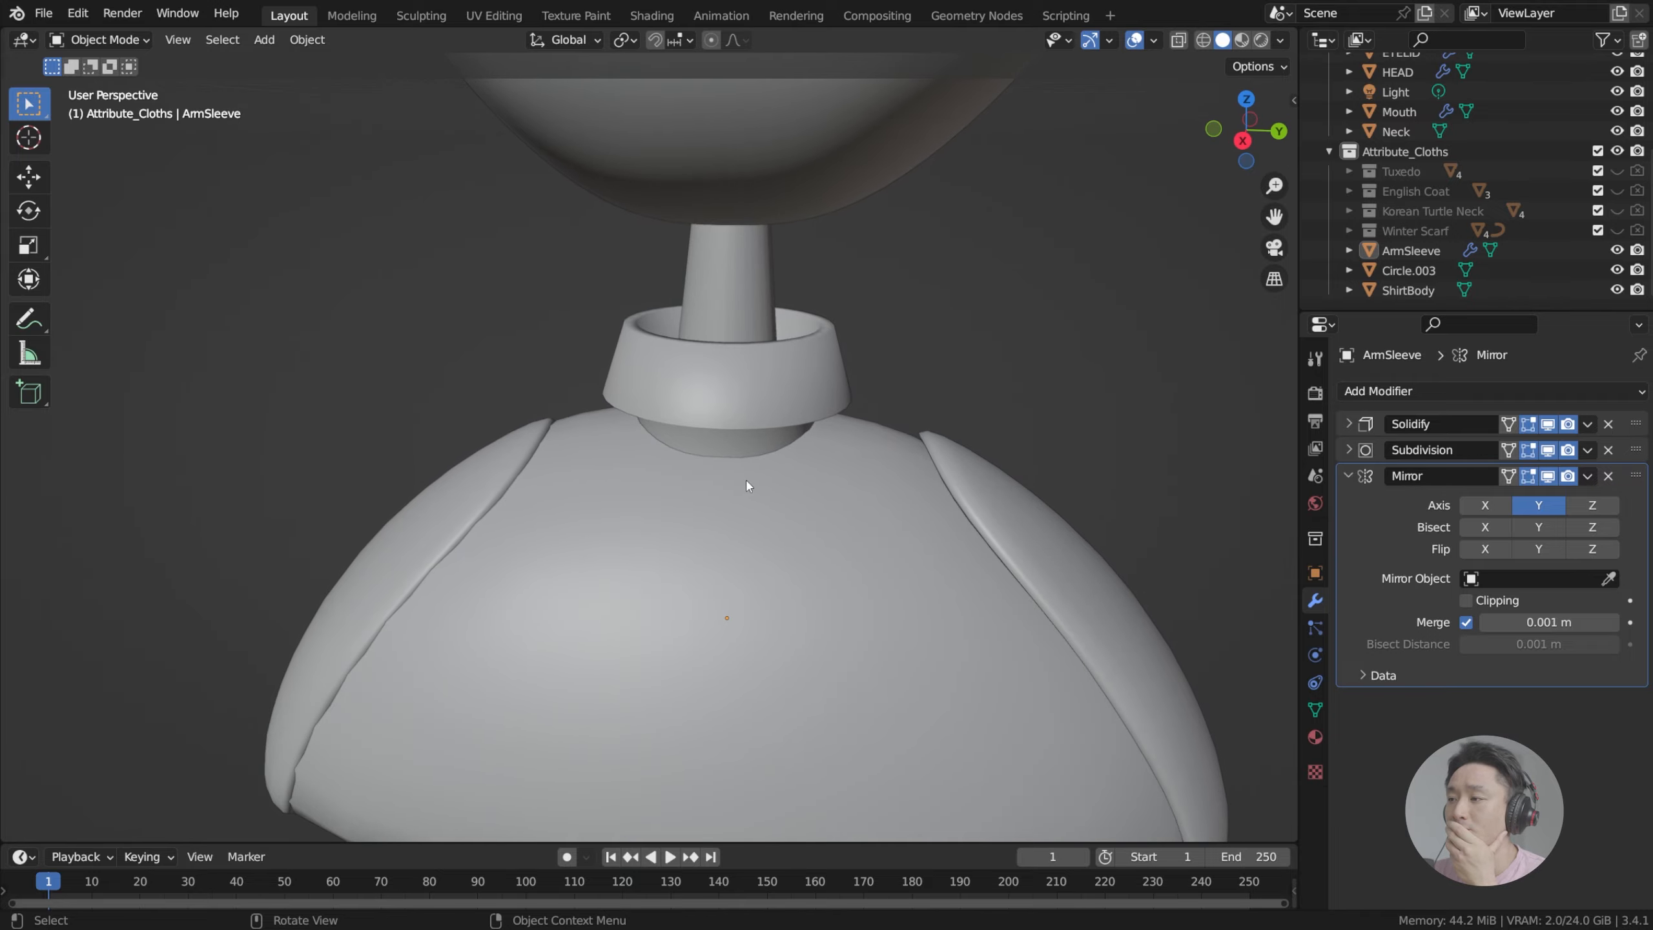
# Step: Preview the shirt in rendered viewport shading with nothing selected
pyautogui.click(746, 477)
pyautogui.click(1261, 40)
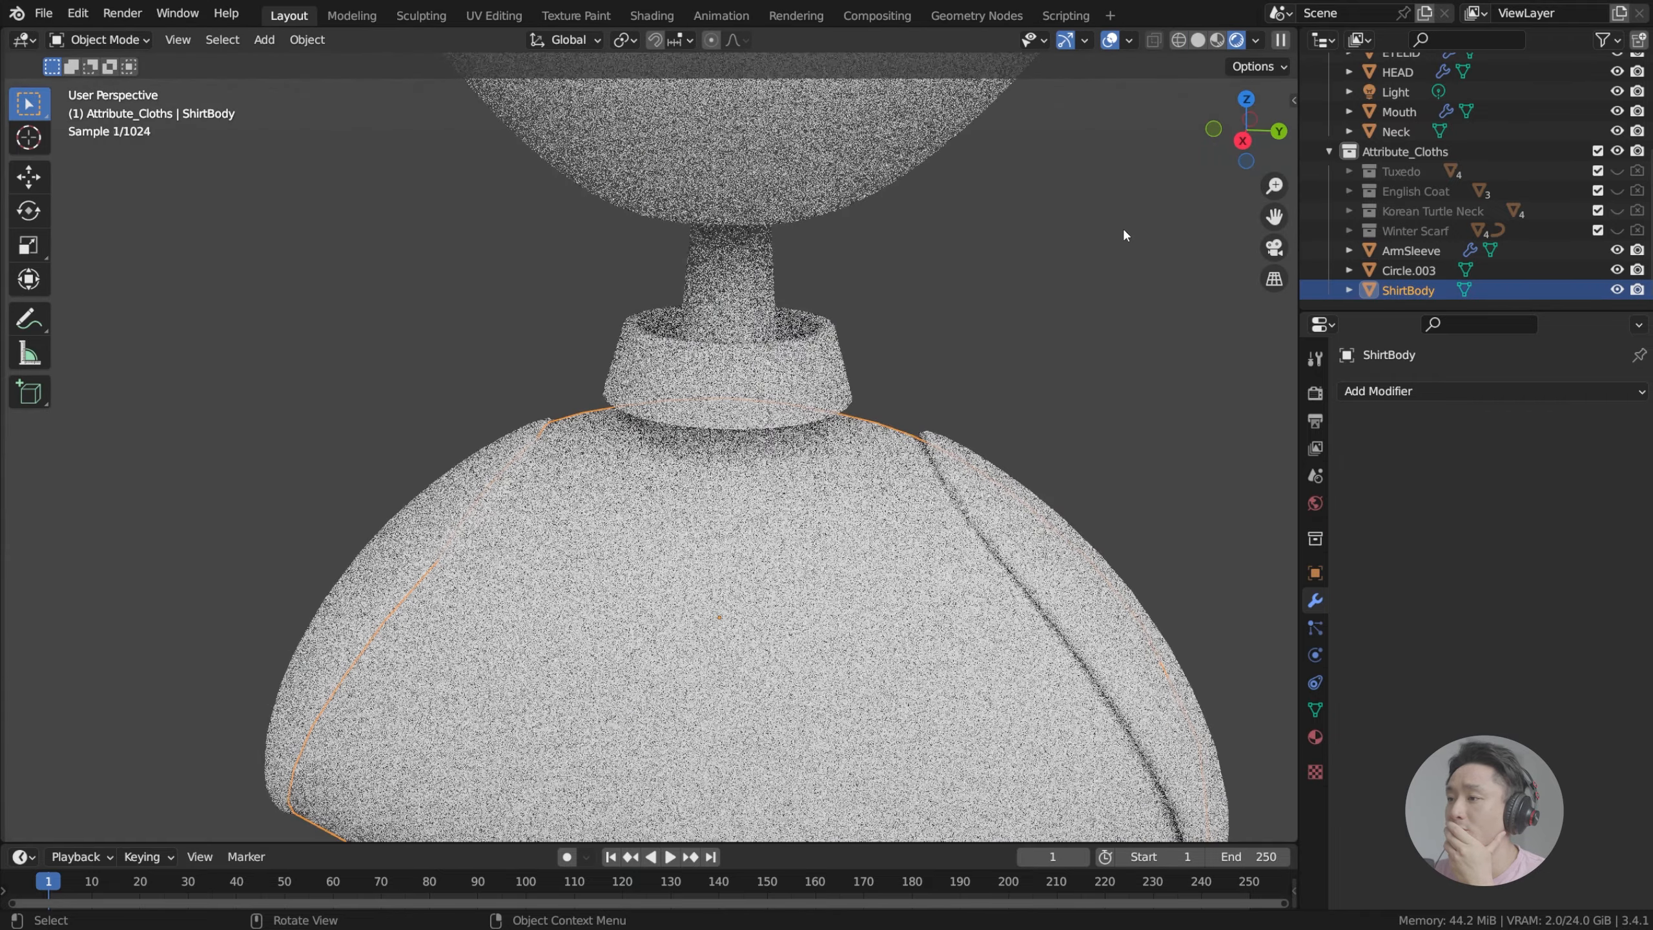
pyautogui.click(1120, 228)
pyautogui.scroll(-3, 1018, 331)
pyautogui.moveTo(1018, 330); pyautogui.dragTo(996, 363, button='middle')
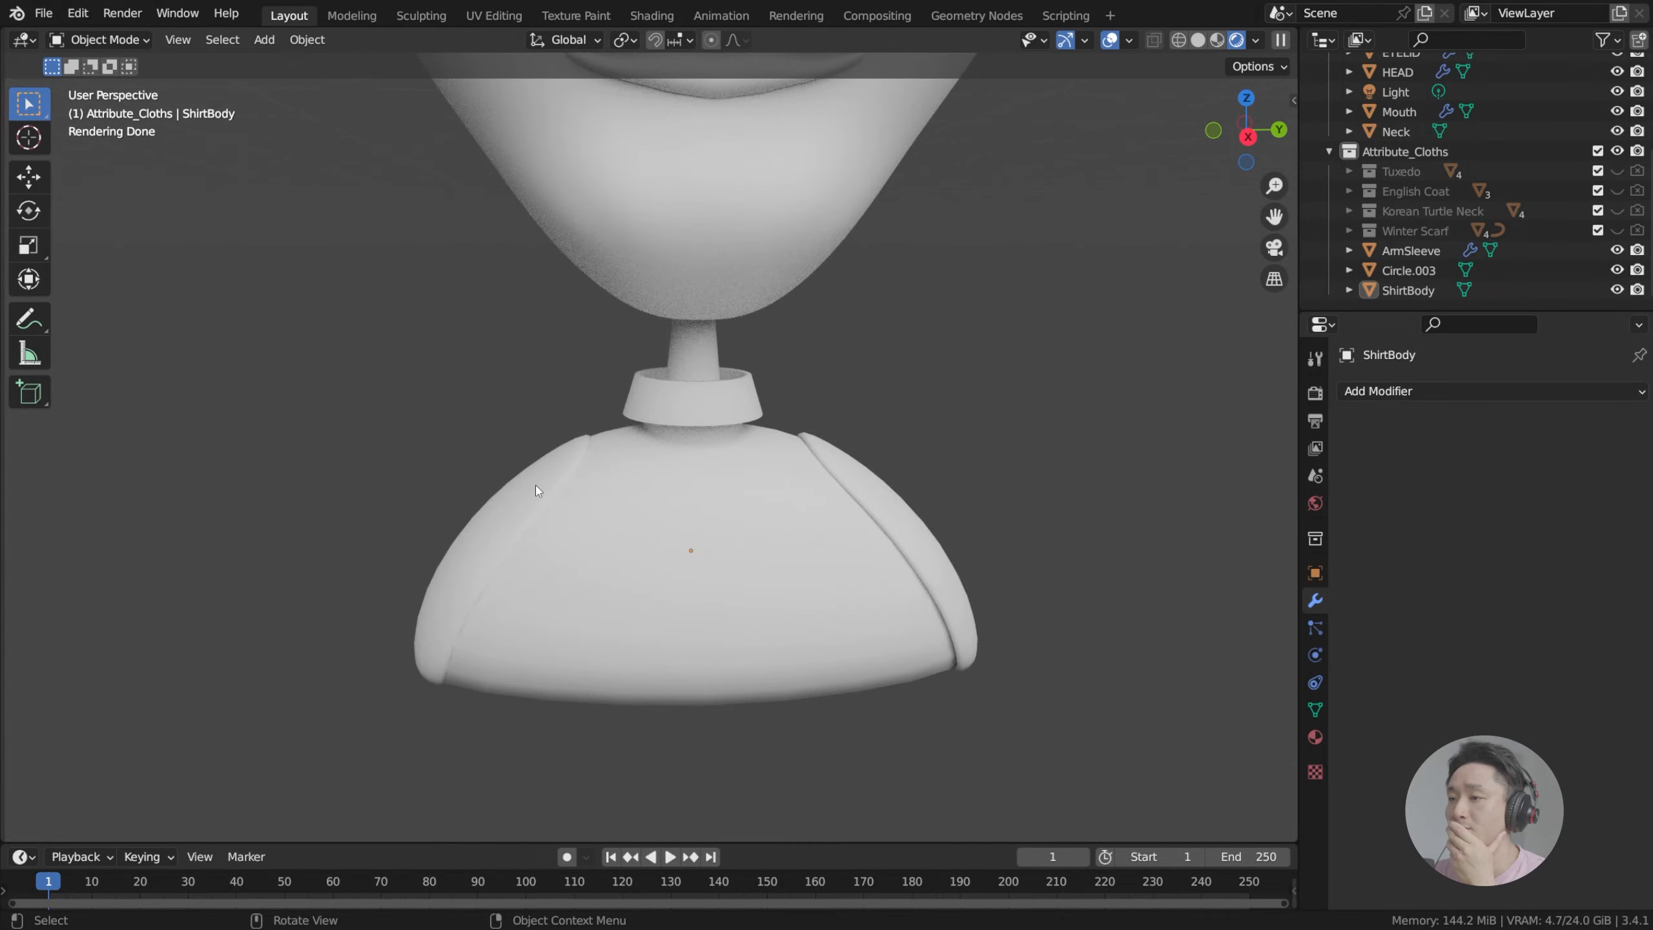
# Step: Set ShirtBody as the mirror object of the ArmSleeve's Mirror modifier
pyautogui.click(534, 482)
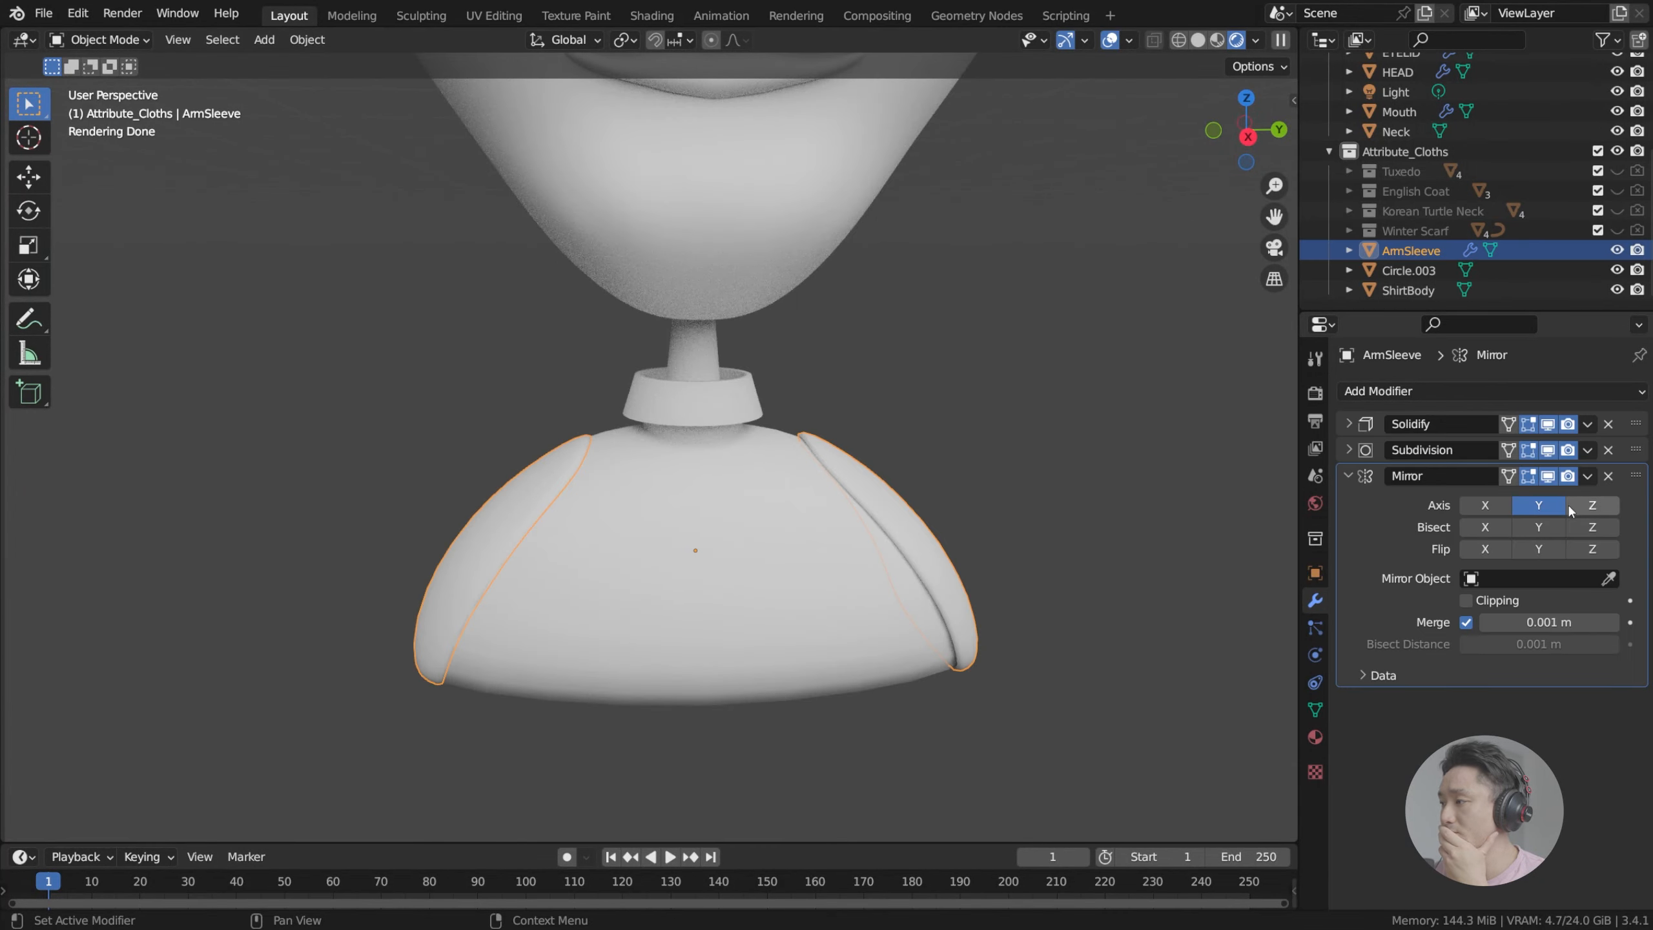
pyautogui.click(1608, 578)
pyautogui.click(775, 506)
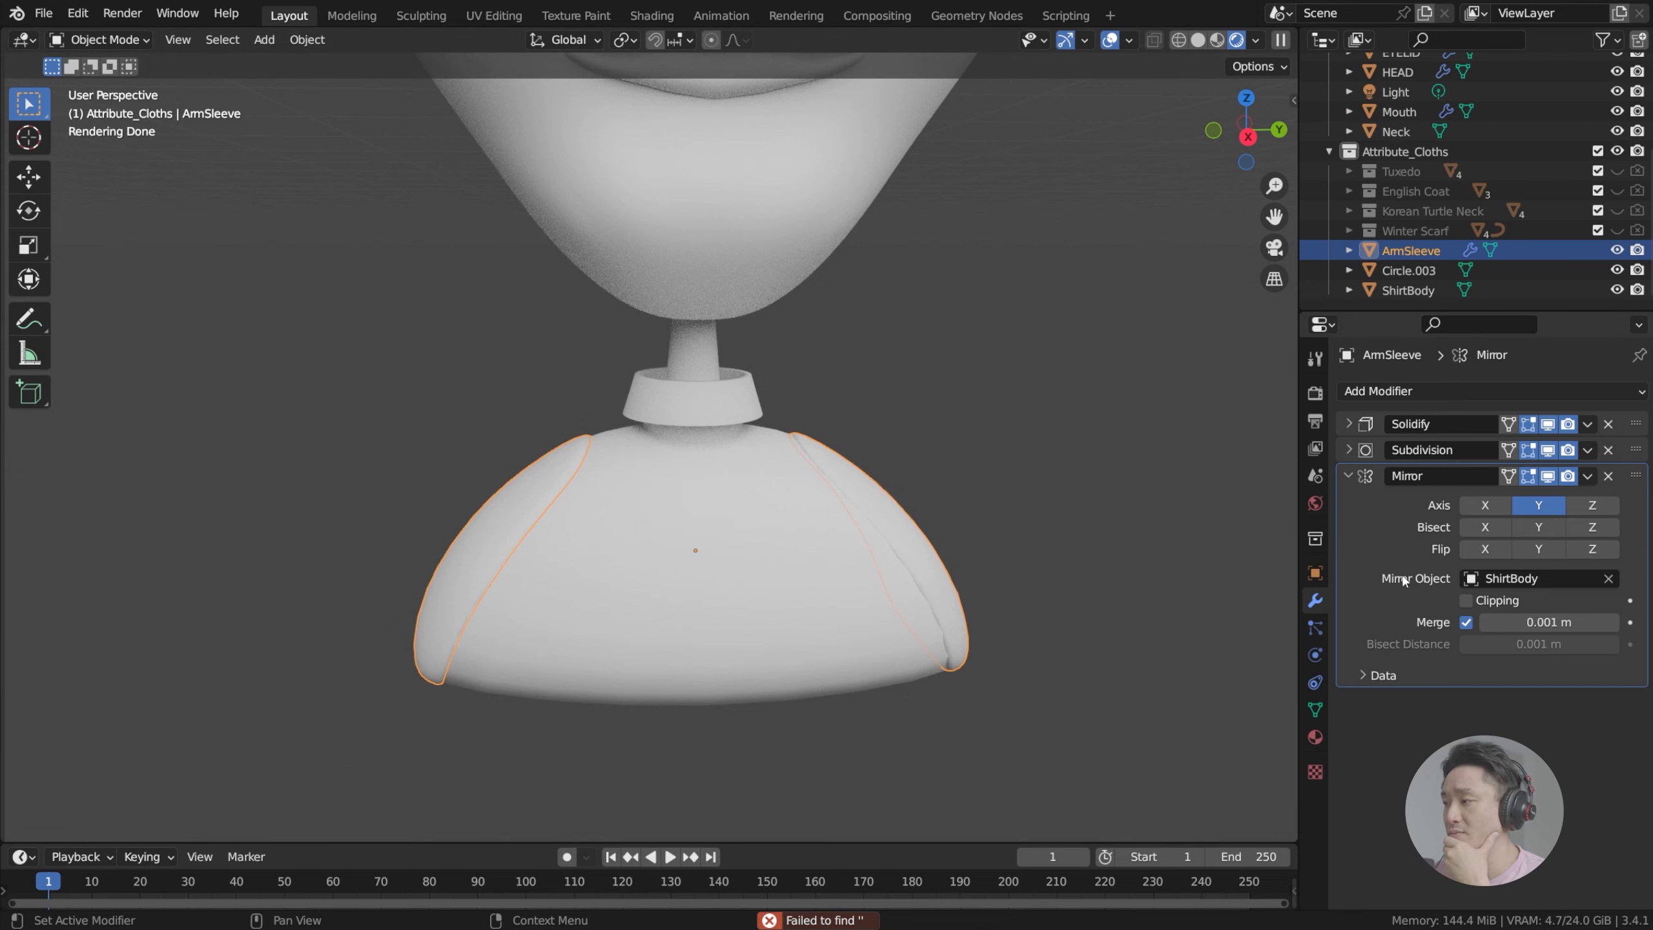
# Step: Examine how the mirrored sleeve sits against the shirt body in the rendered preview
pyautogui.moveTo(749, 483); pyautogui.dragTo(763, 491, button='middle')
pyautogui.press('Tab')
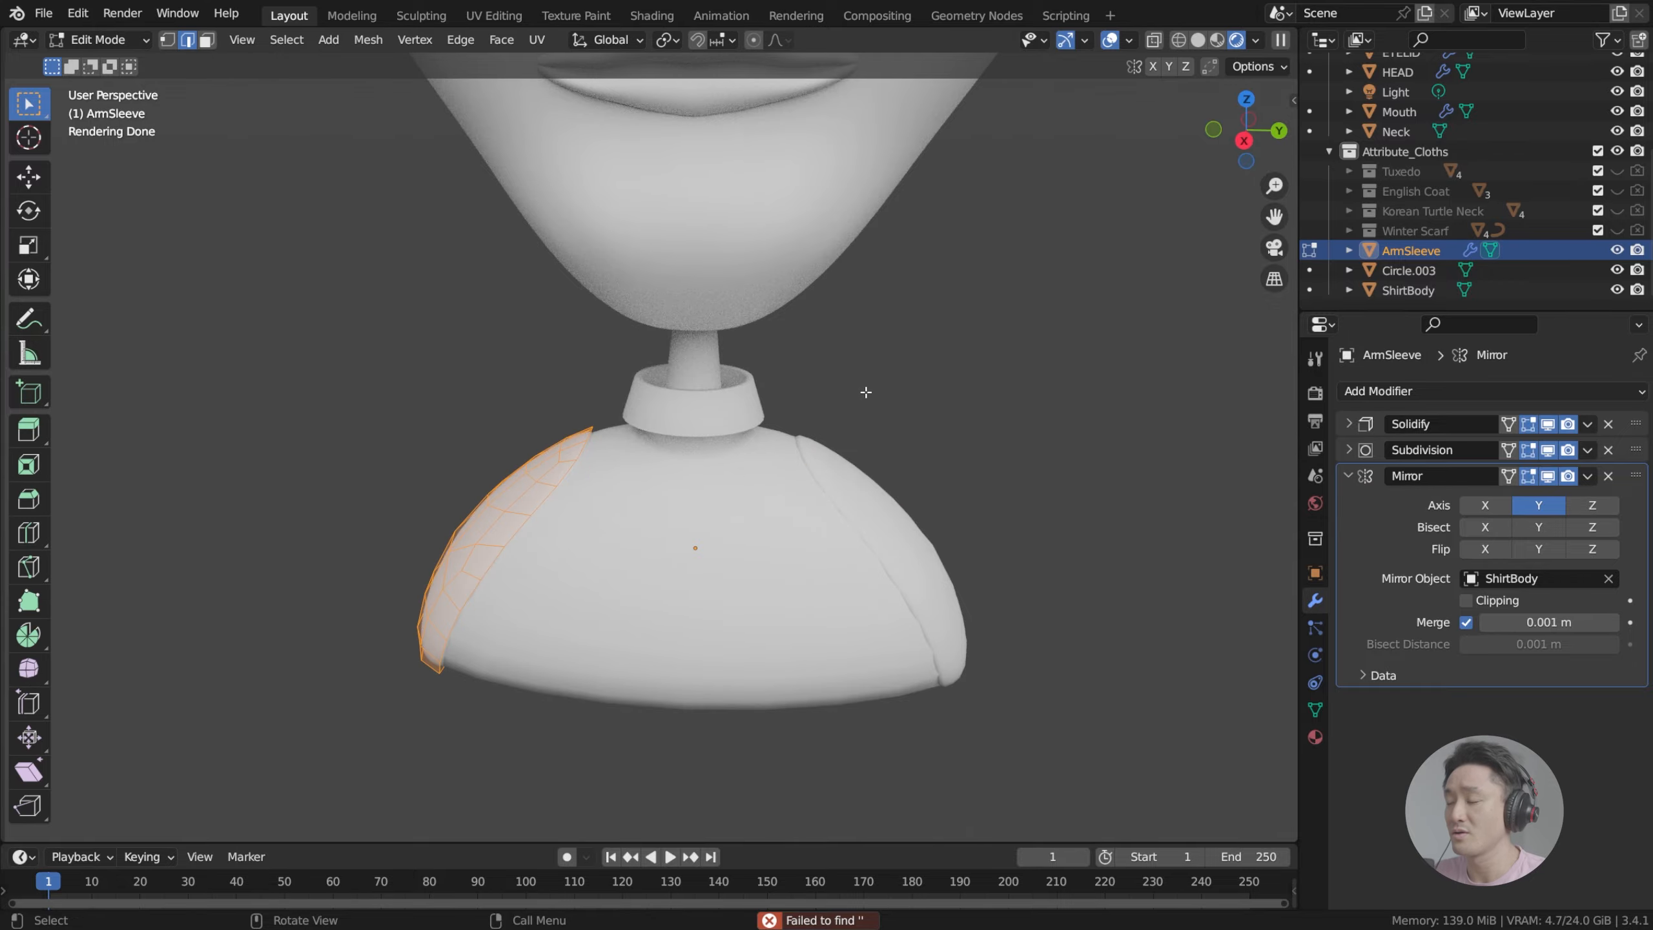
pyautogui.press('Tab')
pyautogui.click(871, 385)
pyautogui.scroll(-4, 871, 386)
pyautogui.scroll(4, 814, 371)
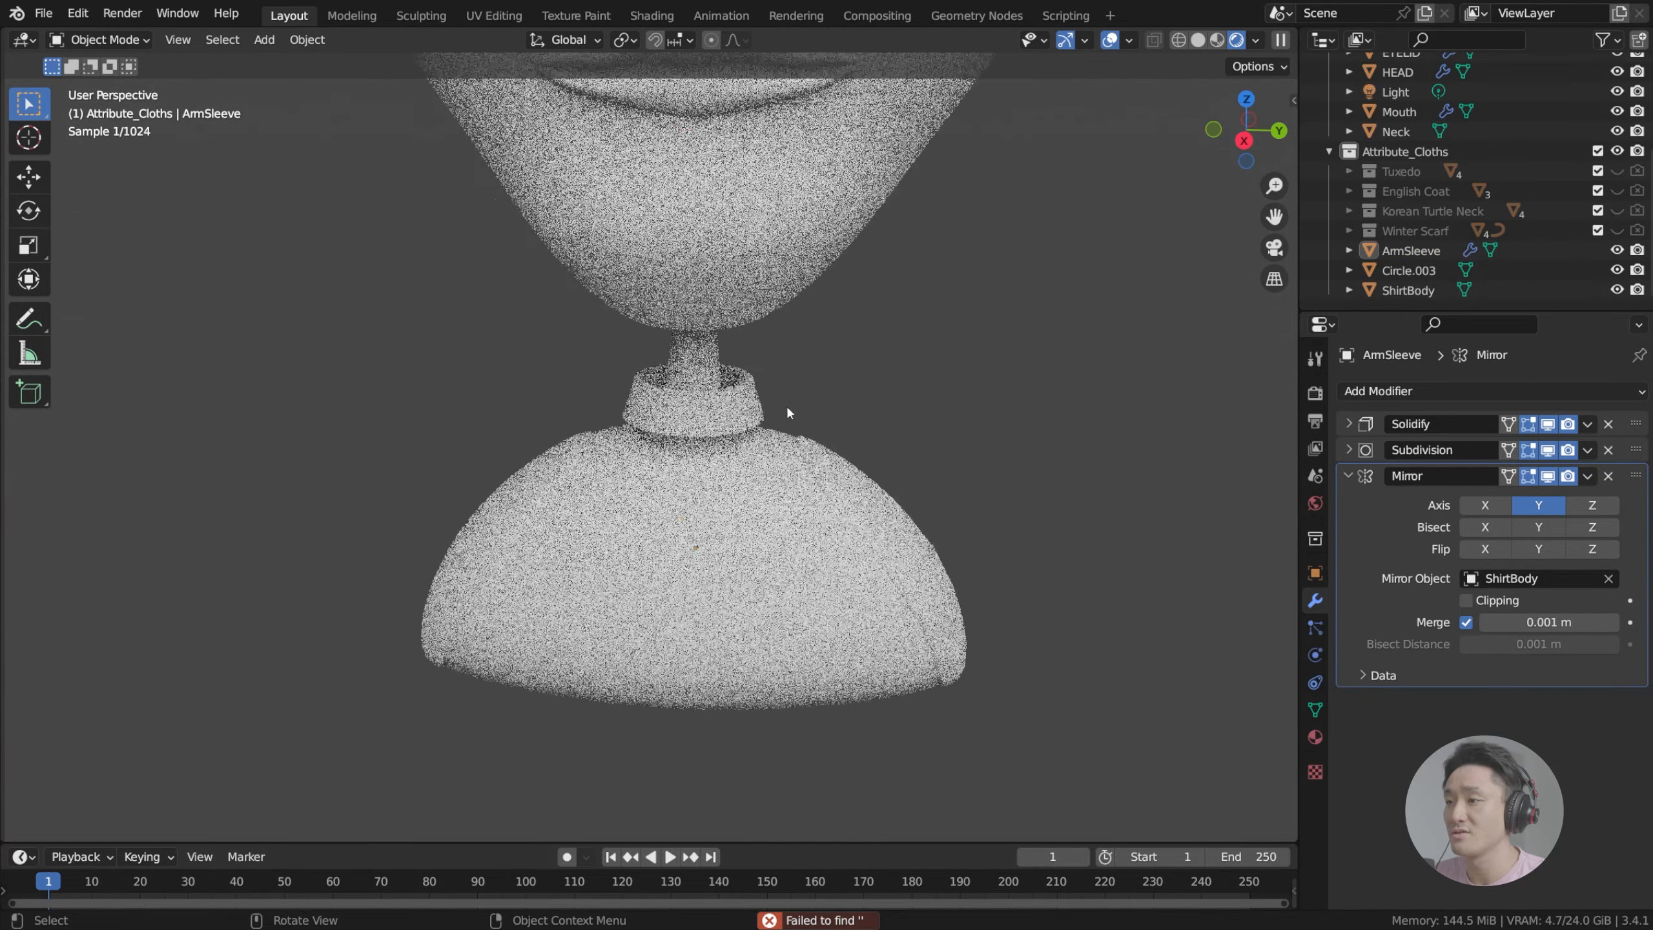
pyautogui.moveTo(784, 404); pyautogui.dragTo(816, 375, button='middle')
pyautogui.press('Tab')
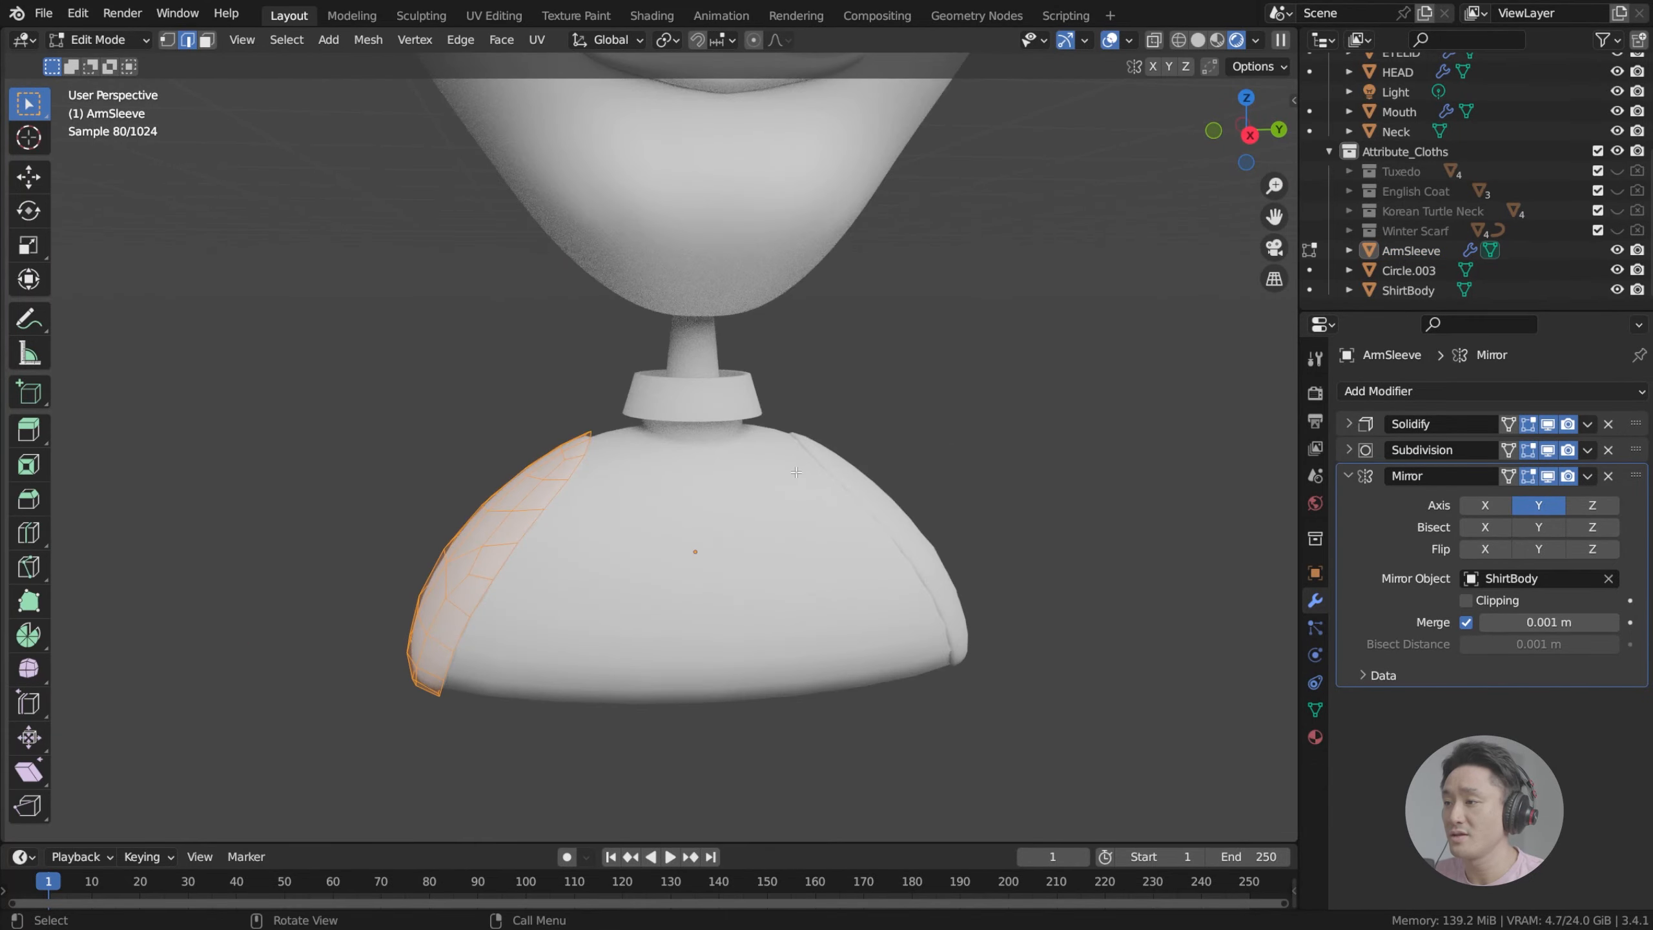
pyautogui.press('Tab')
# Step: Return the viewport to solid shading and open the ShirtBody mesh in Edit Mode
pyautogui.click(1197, 40)
pyautogui.press('Tab')
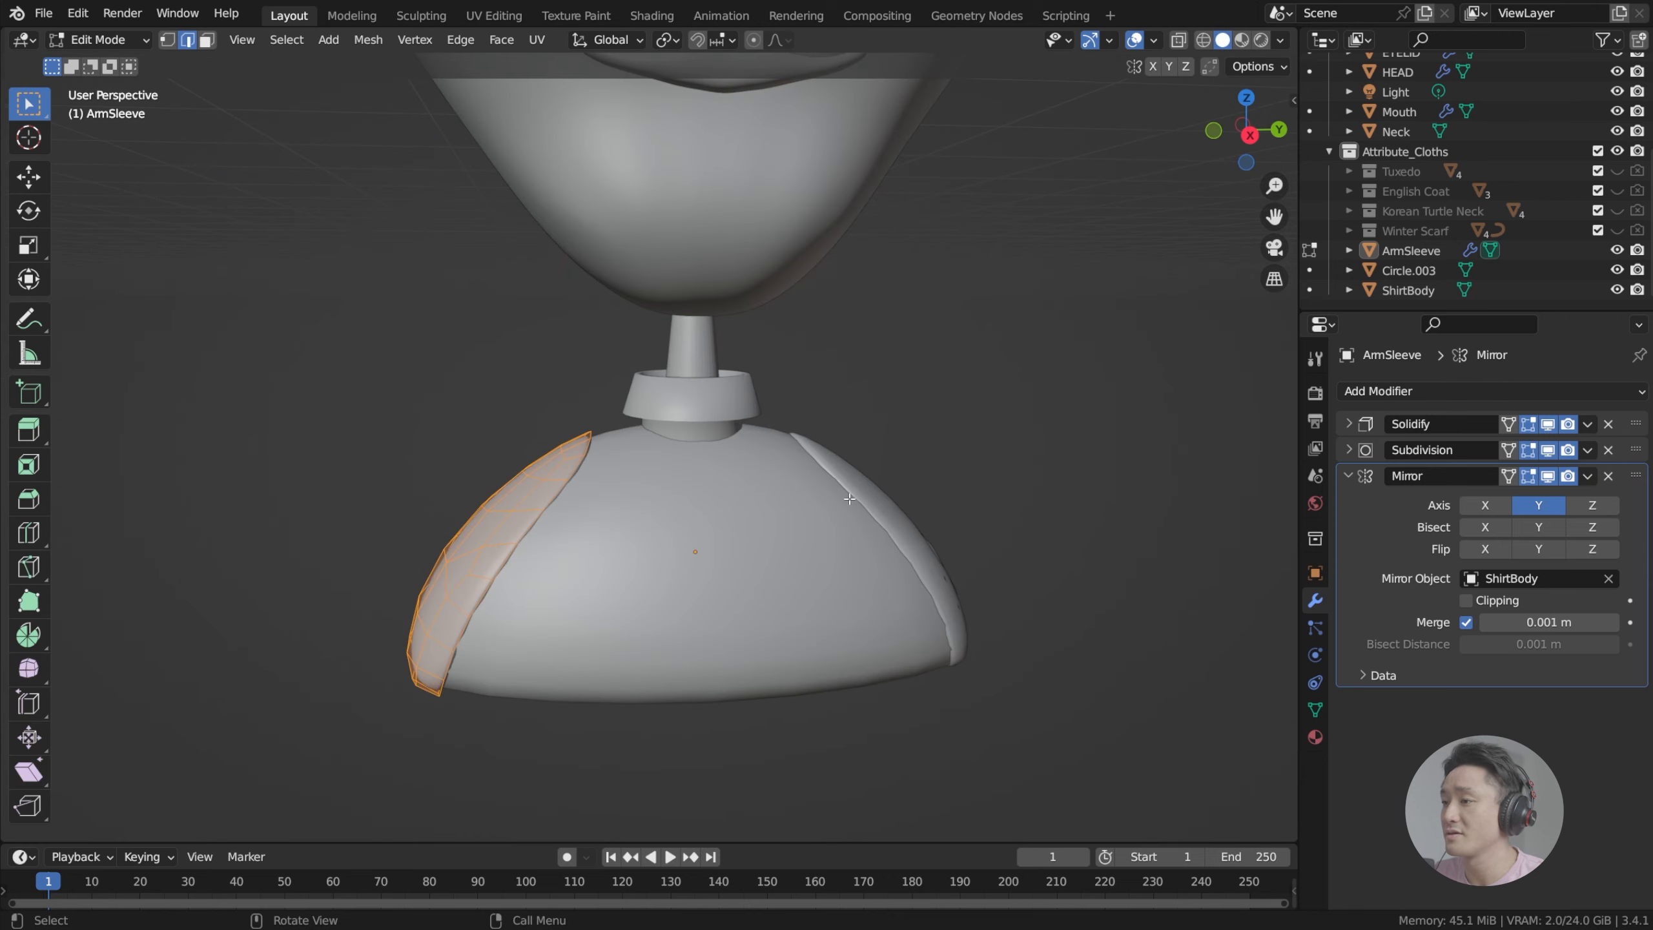
pyautogui.press('Tab')
pyautogui.click(805, 475)
pyautogui.press('Tab')
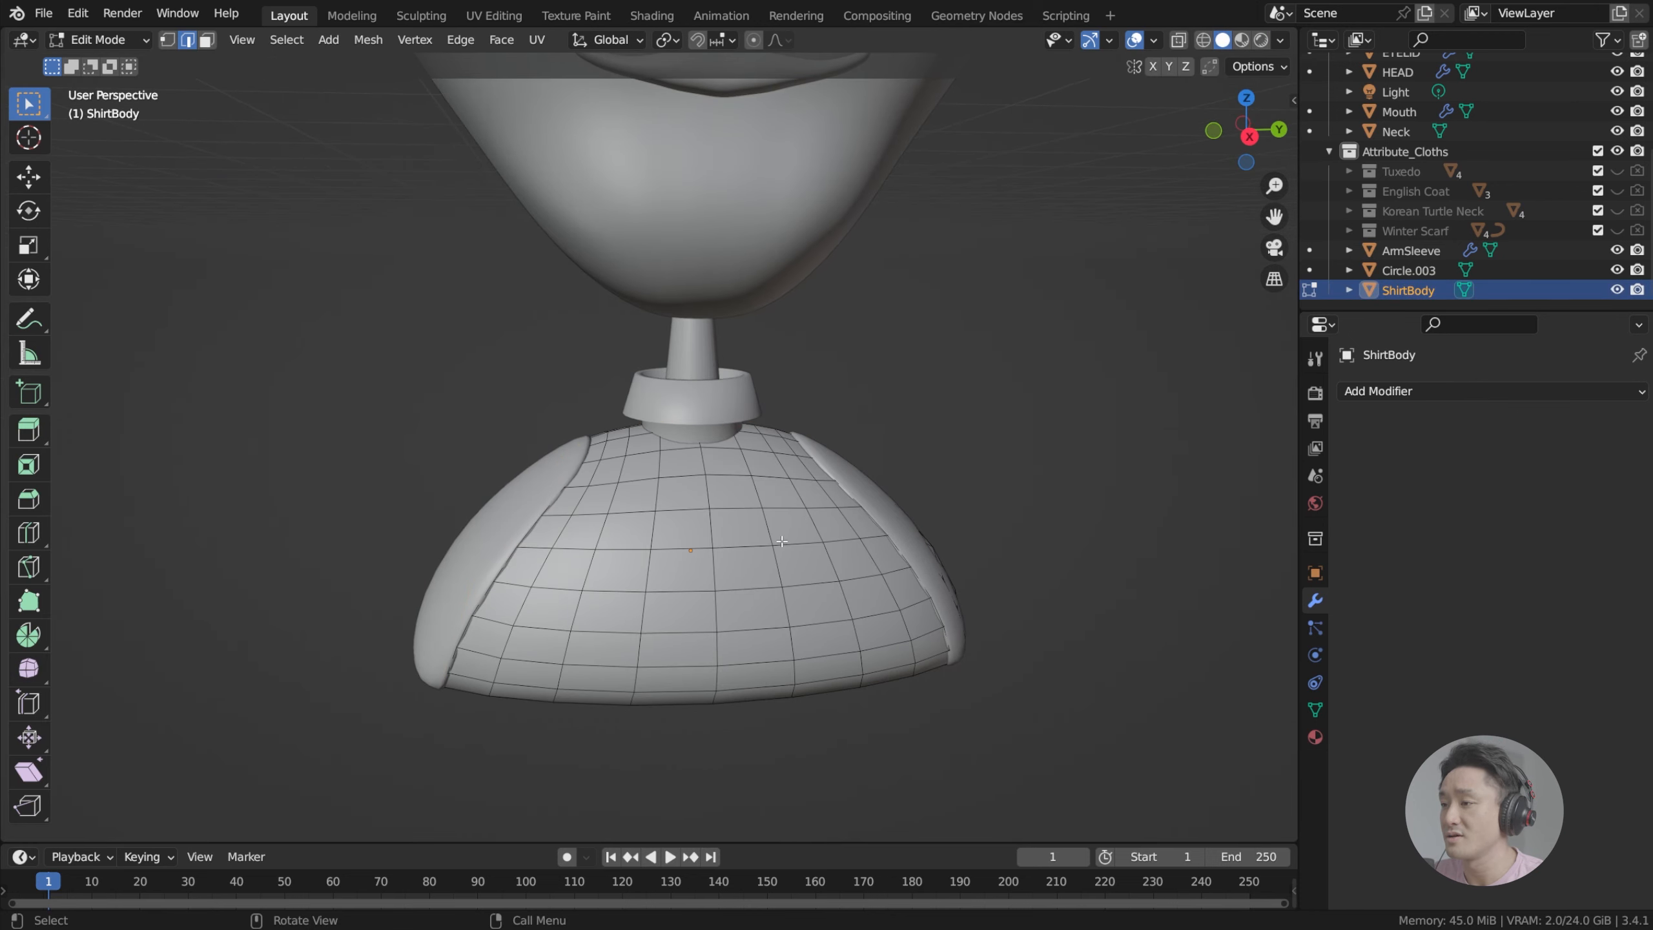
pyautogui.scroll(1, 774, 533)
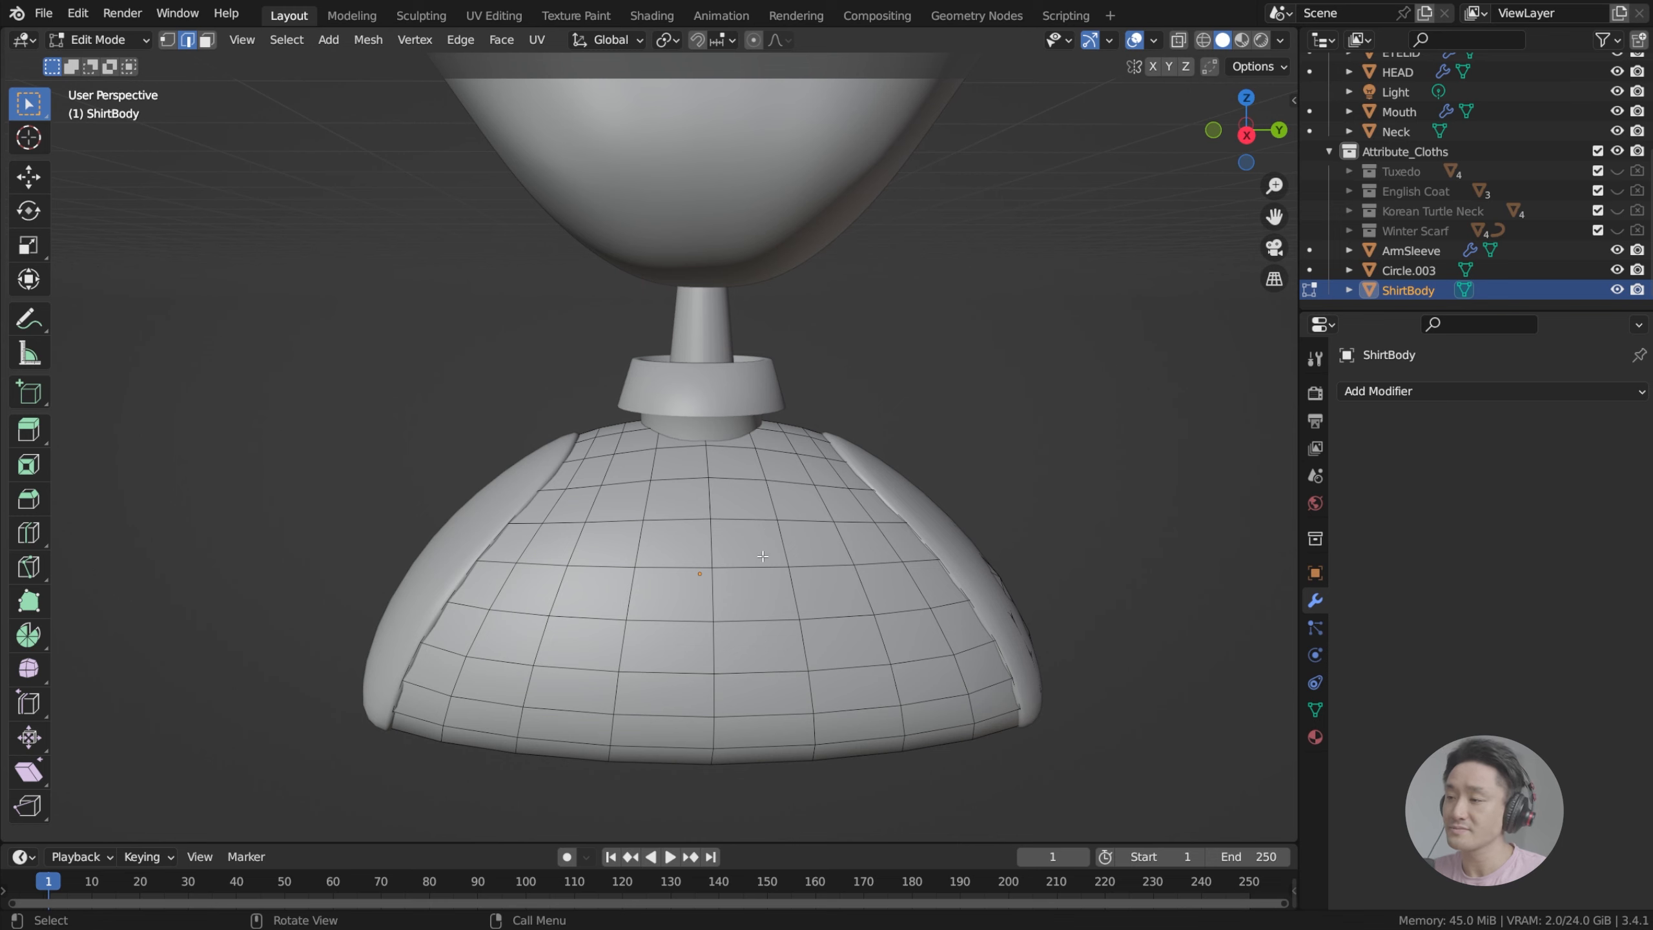
# Step: Select a two-by-two block of faces on one side of the ShirtBody's chest in face select mode
pyautogui.click(759, 554)
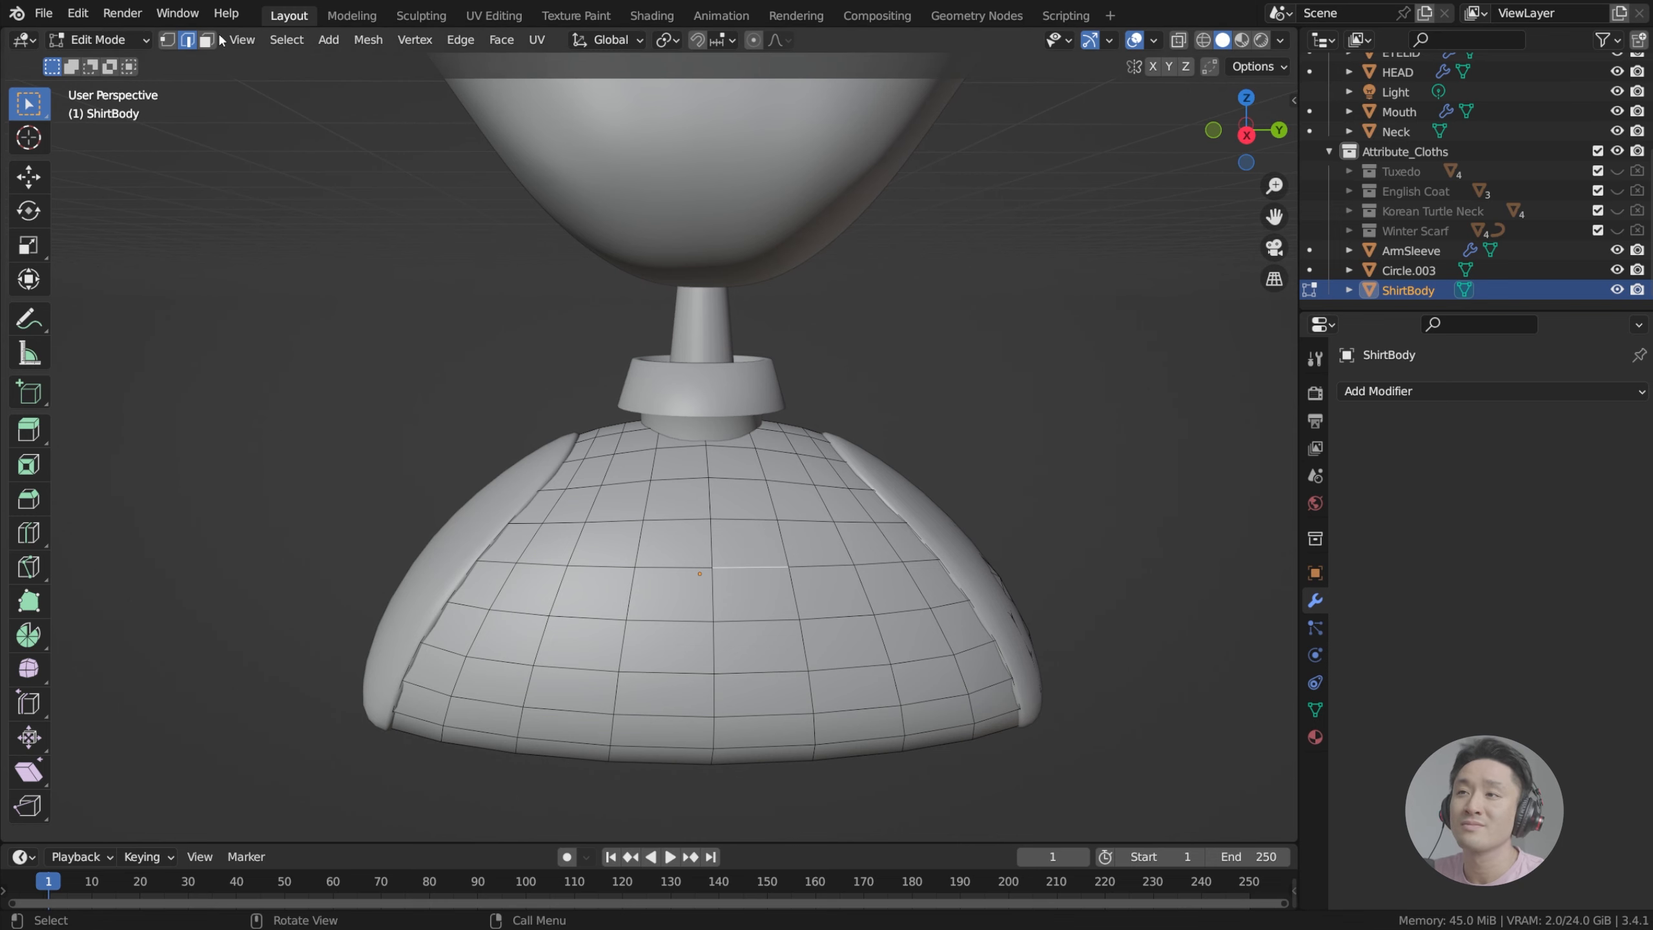
pyautogui.press('3')
pyautogui.click(800, 554)
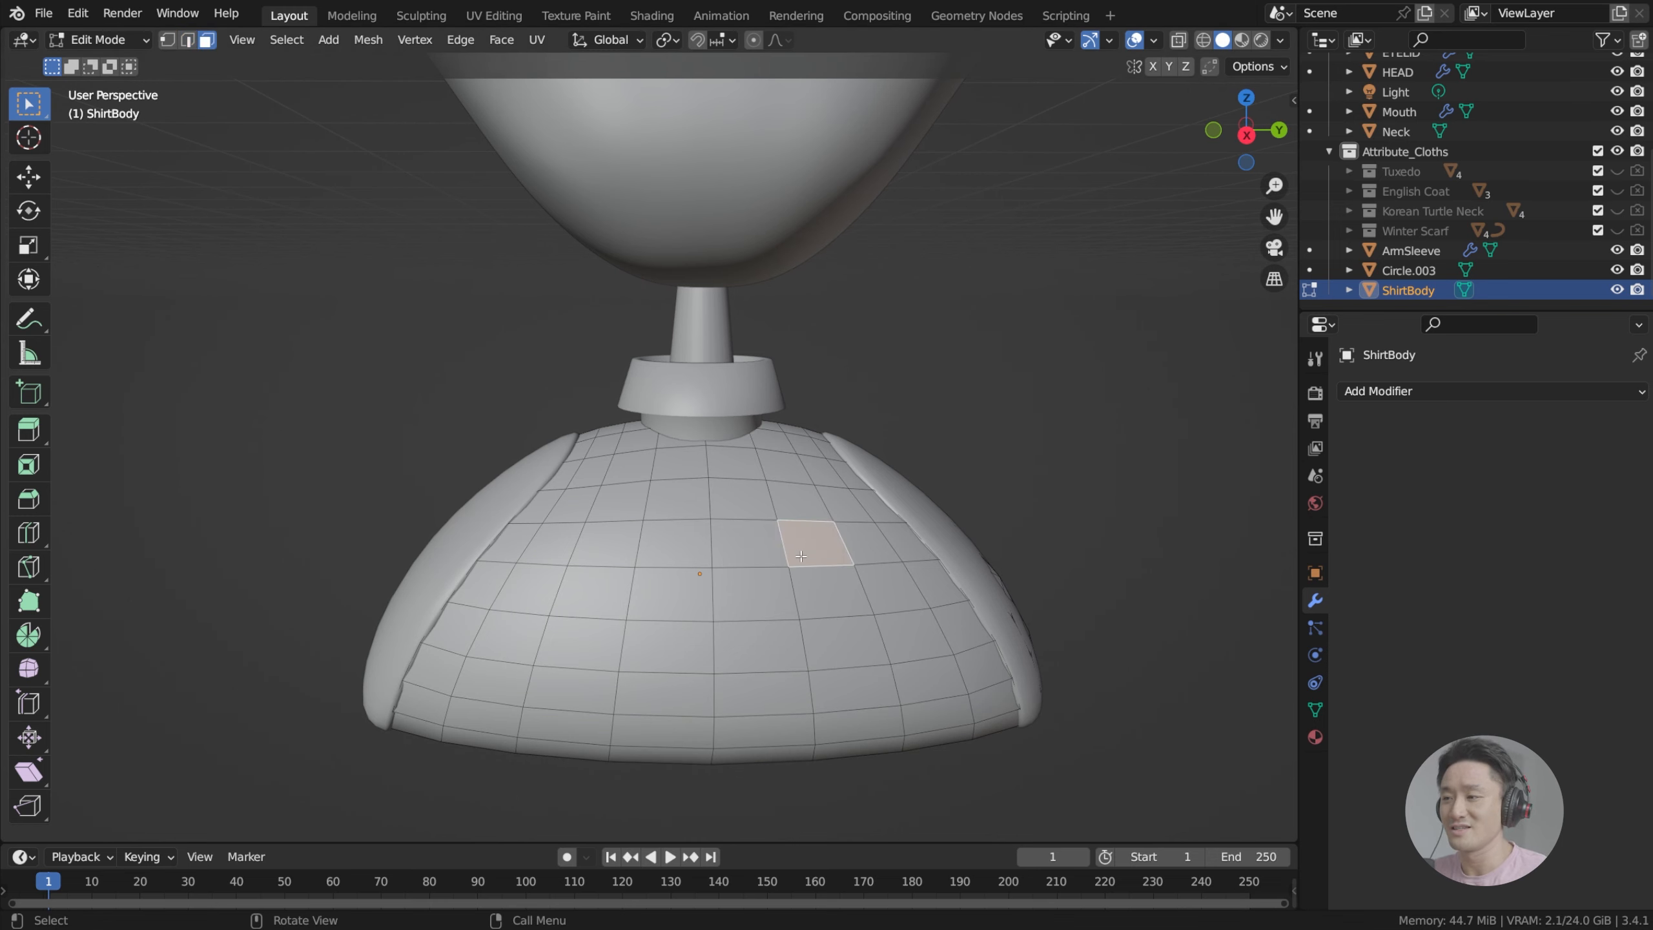
pyautogui.scroll(1, 810, 572)
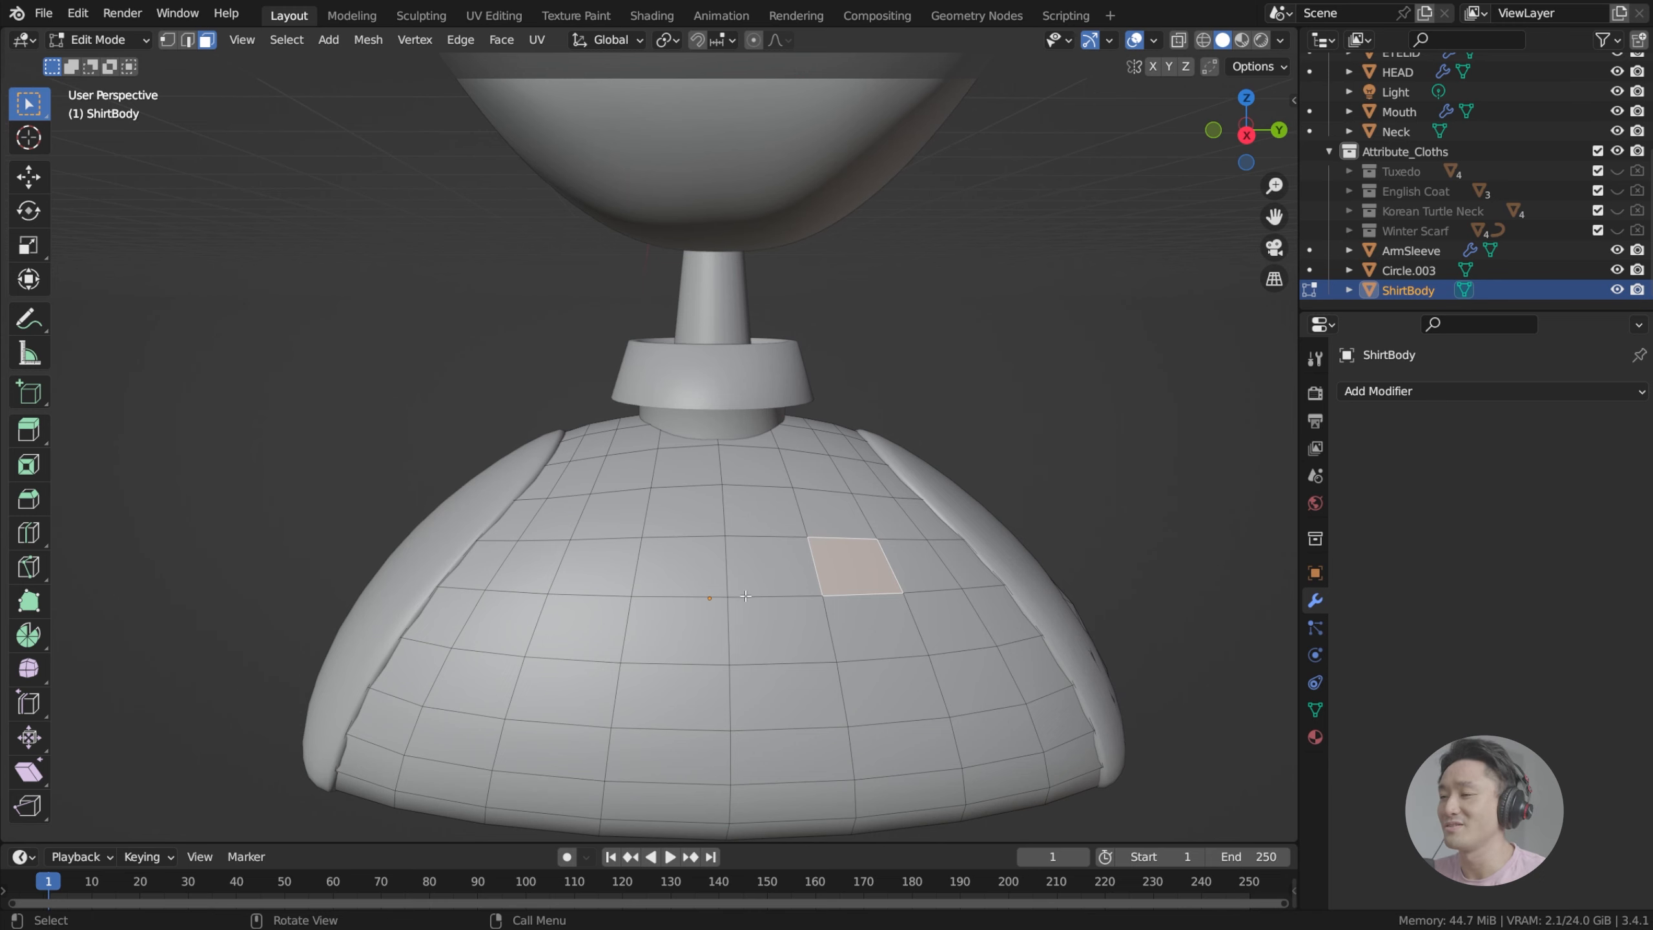
pyautogui.keyDown('shift'); pyautogui.moveTo(822, 580); pyautogui.dragTo(776, 544, button='middle'); pyautogui.keyUp('shift')
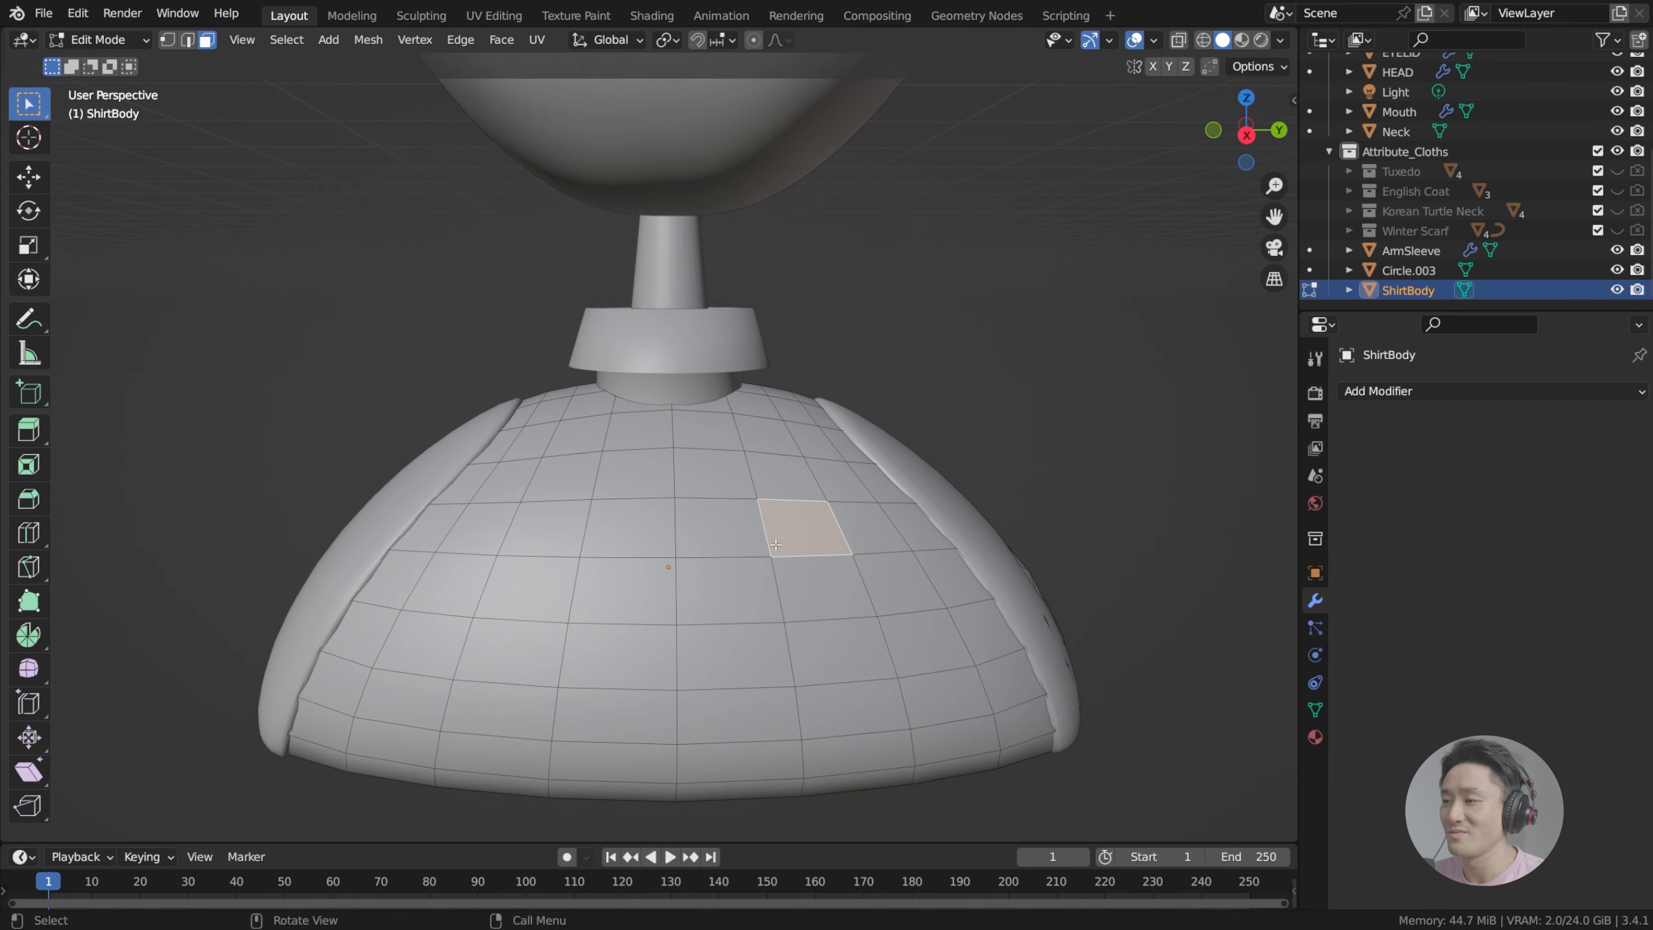
pyautogui.click(745, 538)
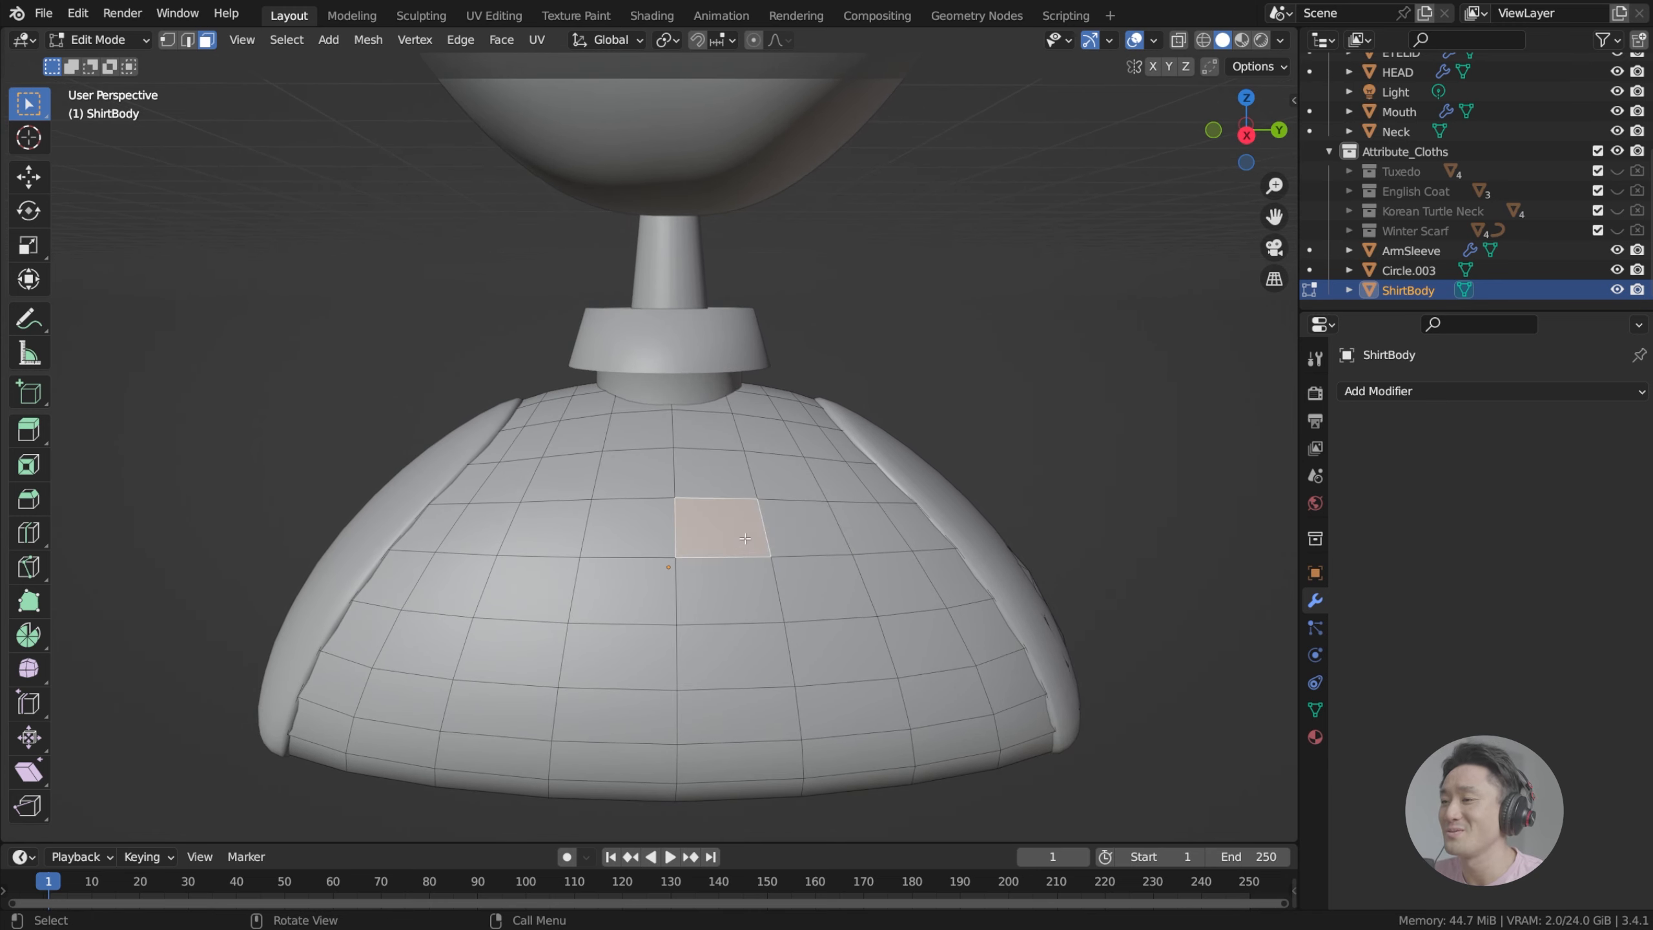
pyautogui.keyDown('shift'); pyautogui.click(793, 533); pyautogui.keyUp('shift')
pyautogui.keyDown('shift'); pyautogui.click(791, 580); pyautogui.keyUp('shift')
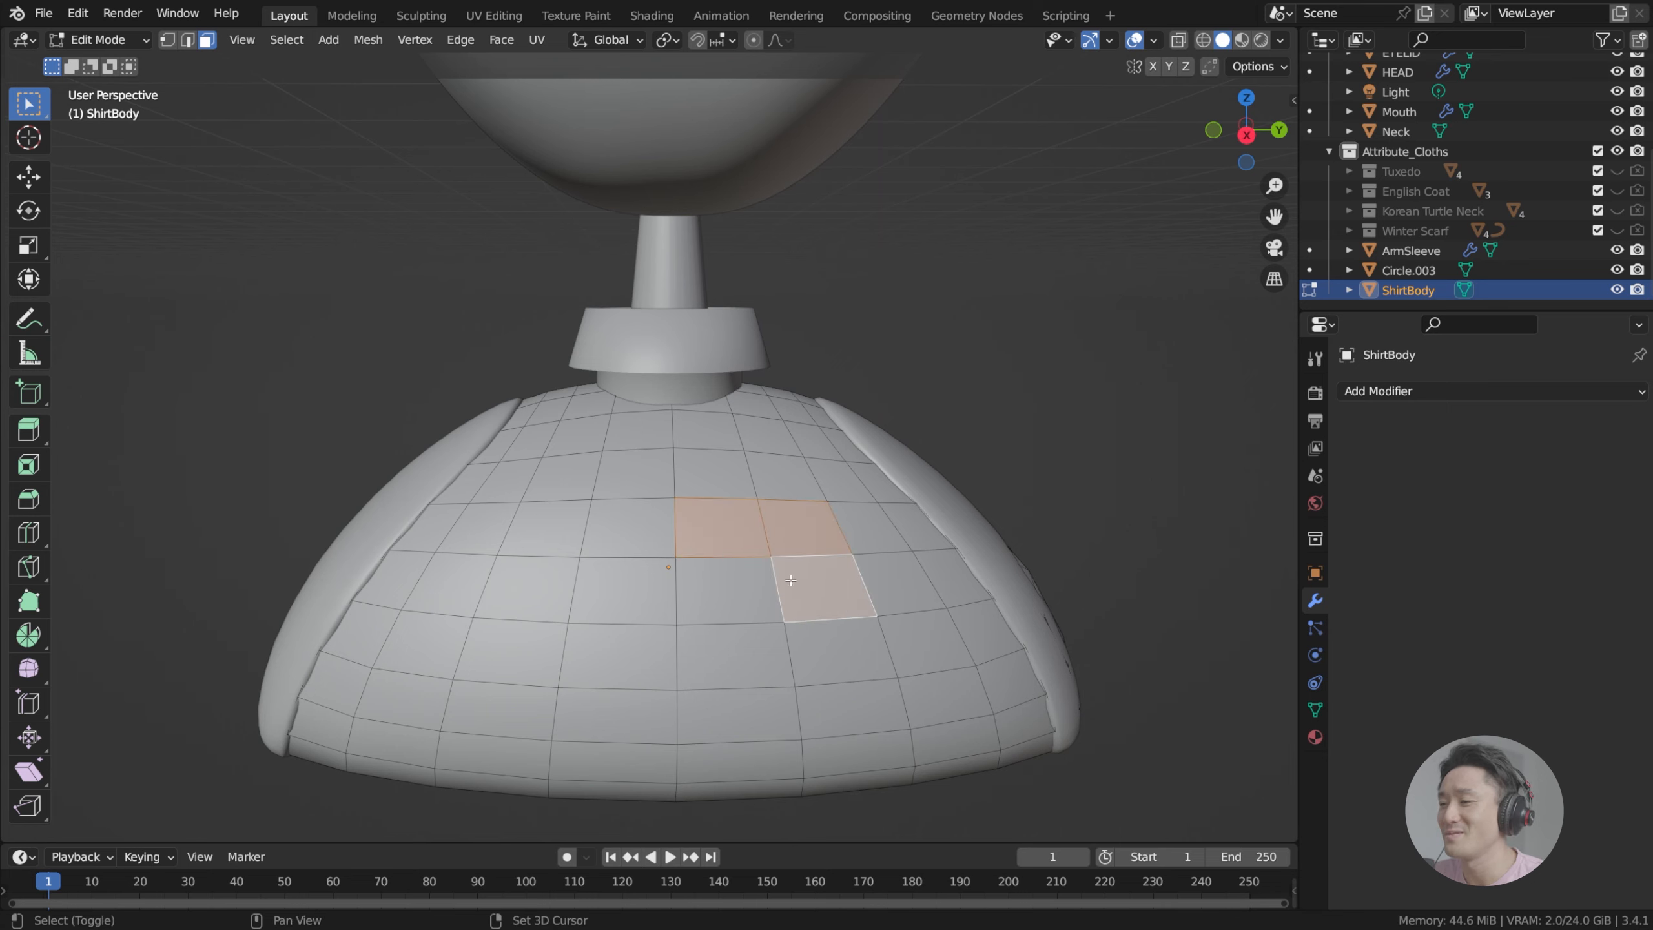
pyautogui.keyDown('shift'); pyautogui.click(732, 590); pyautogui.keyUp('shift')
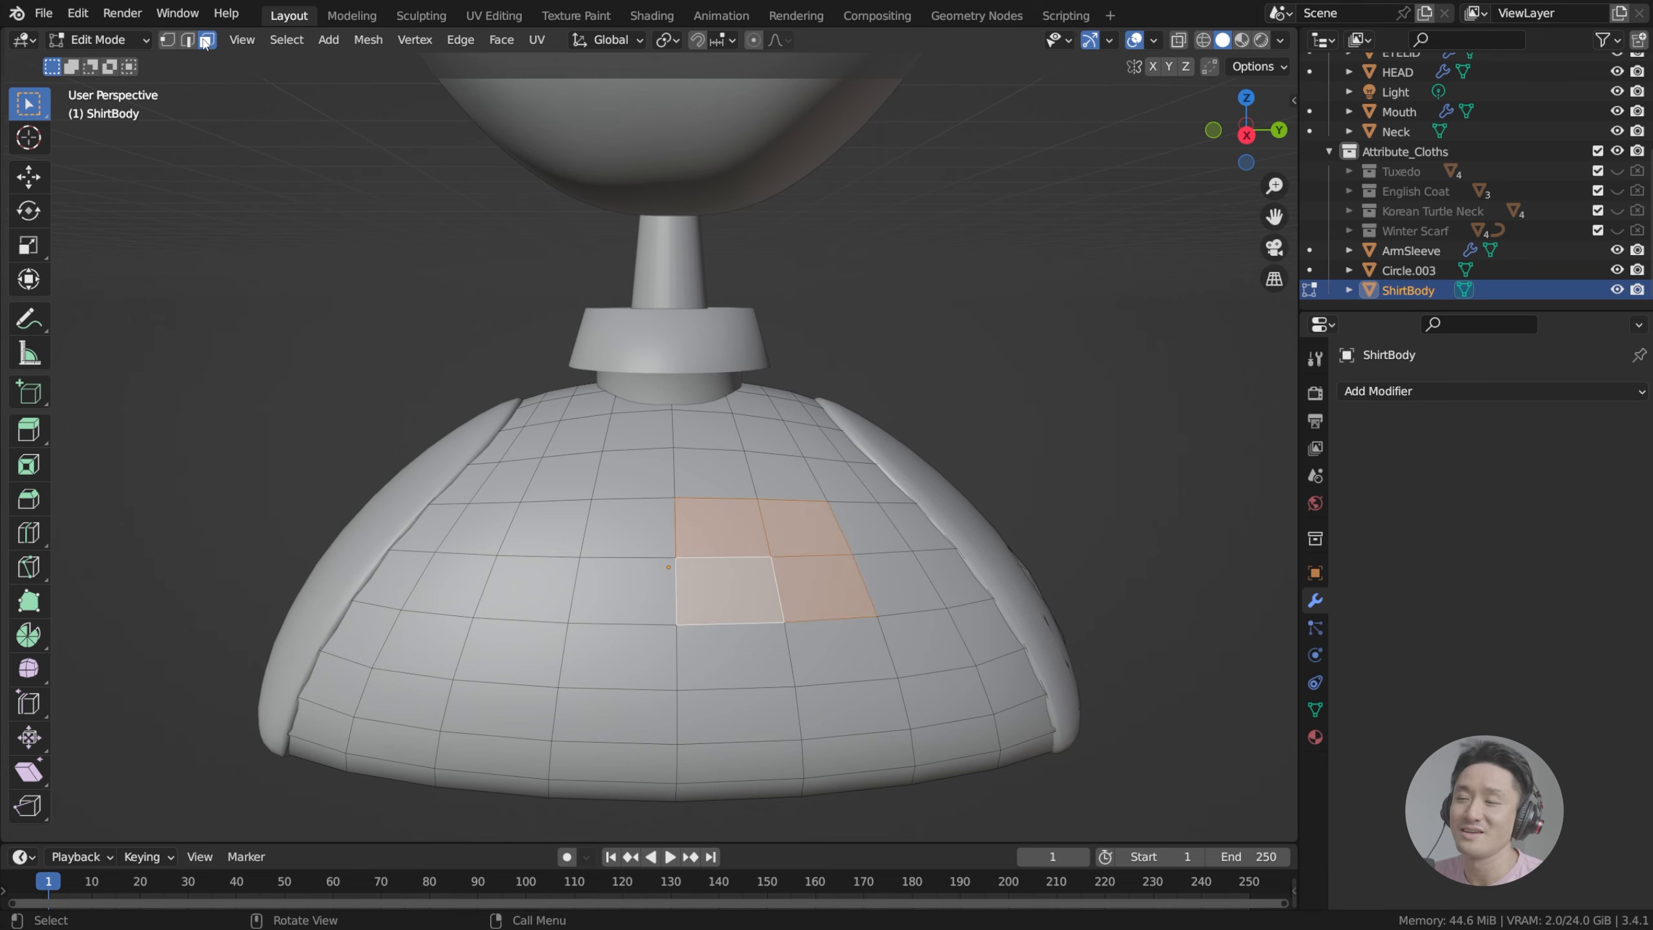
# Step: Duplicate the four selected chest faces in place and move the copy slightly outward along the X axis
pyautogui.moveTo(844, 487); pyautogui.dragTo(739, 467, button='middle')
pyautogui.scroll(2, 850, 504)
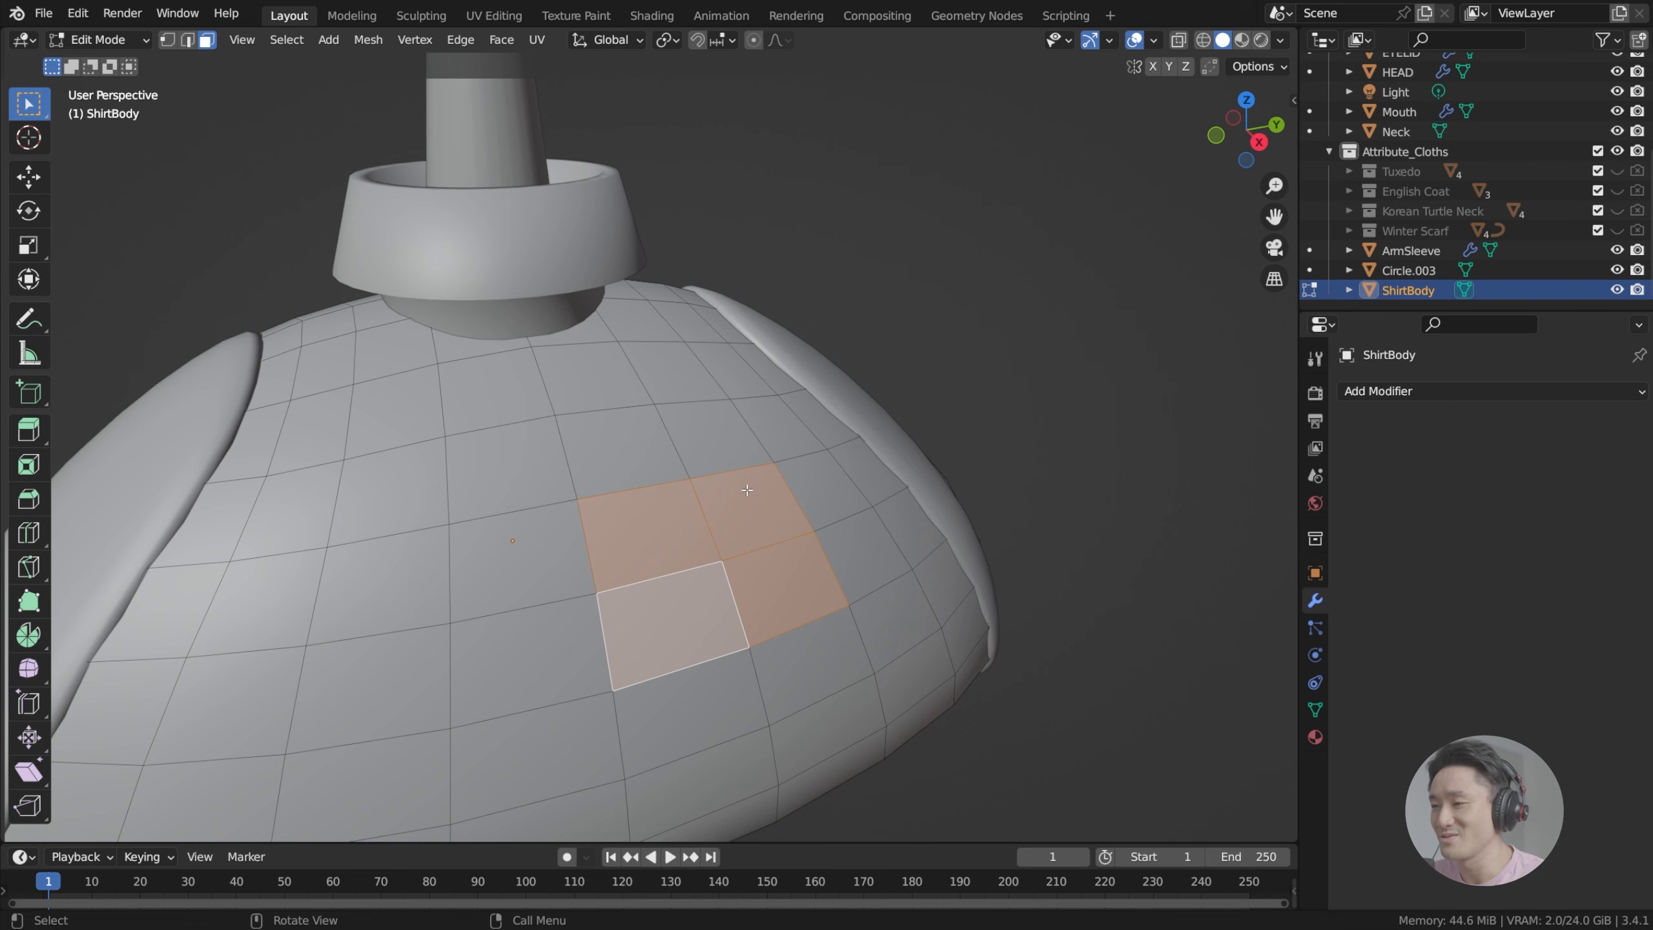
pyautogui.keyDown('shift'); pyautogui.moveTo(747, 489); pyautogui.dragTo(799, 454, button='middle'); pyautogui.keyUp('shift')
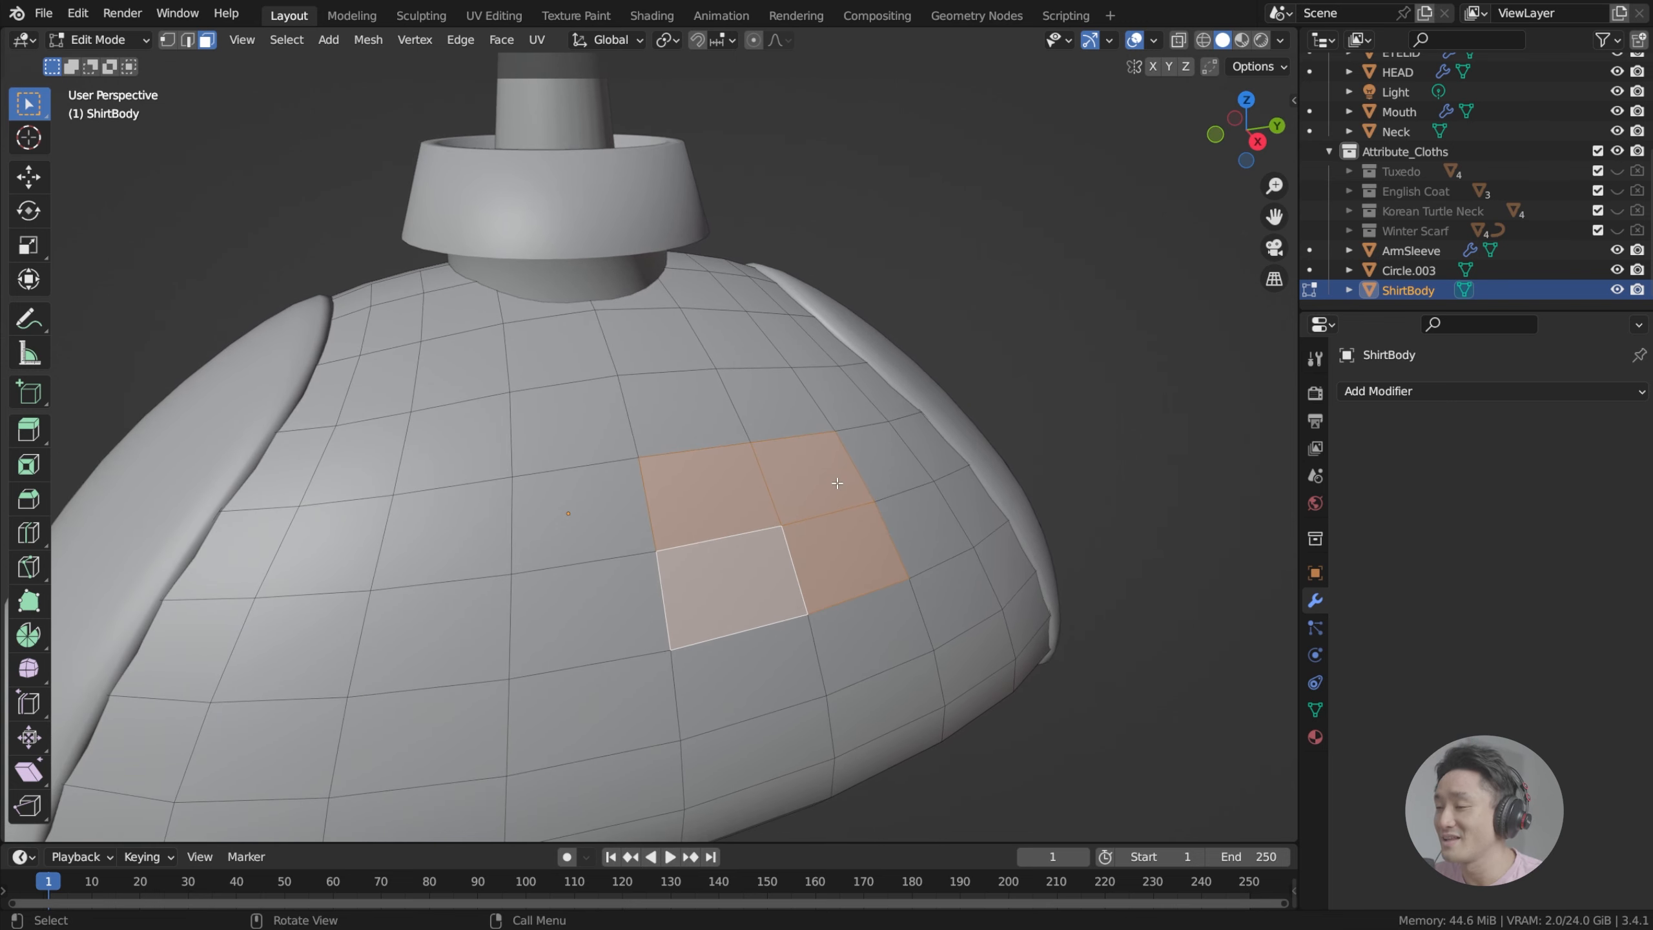
pyautogui.hotkey('shift', 'd')
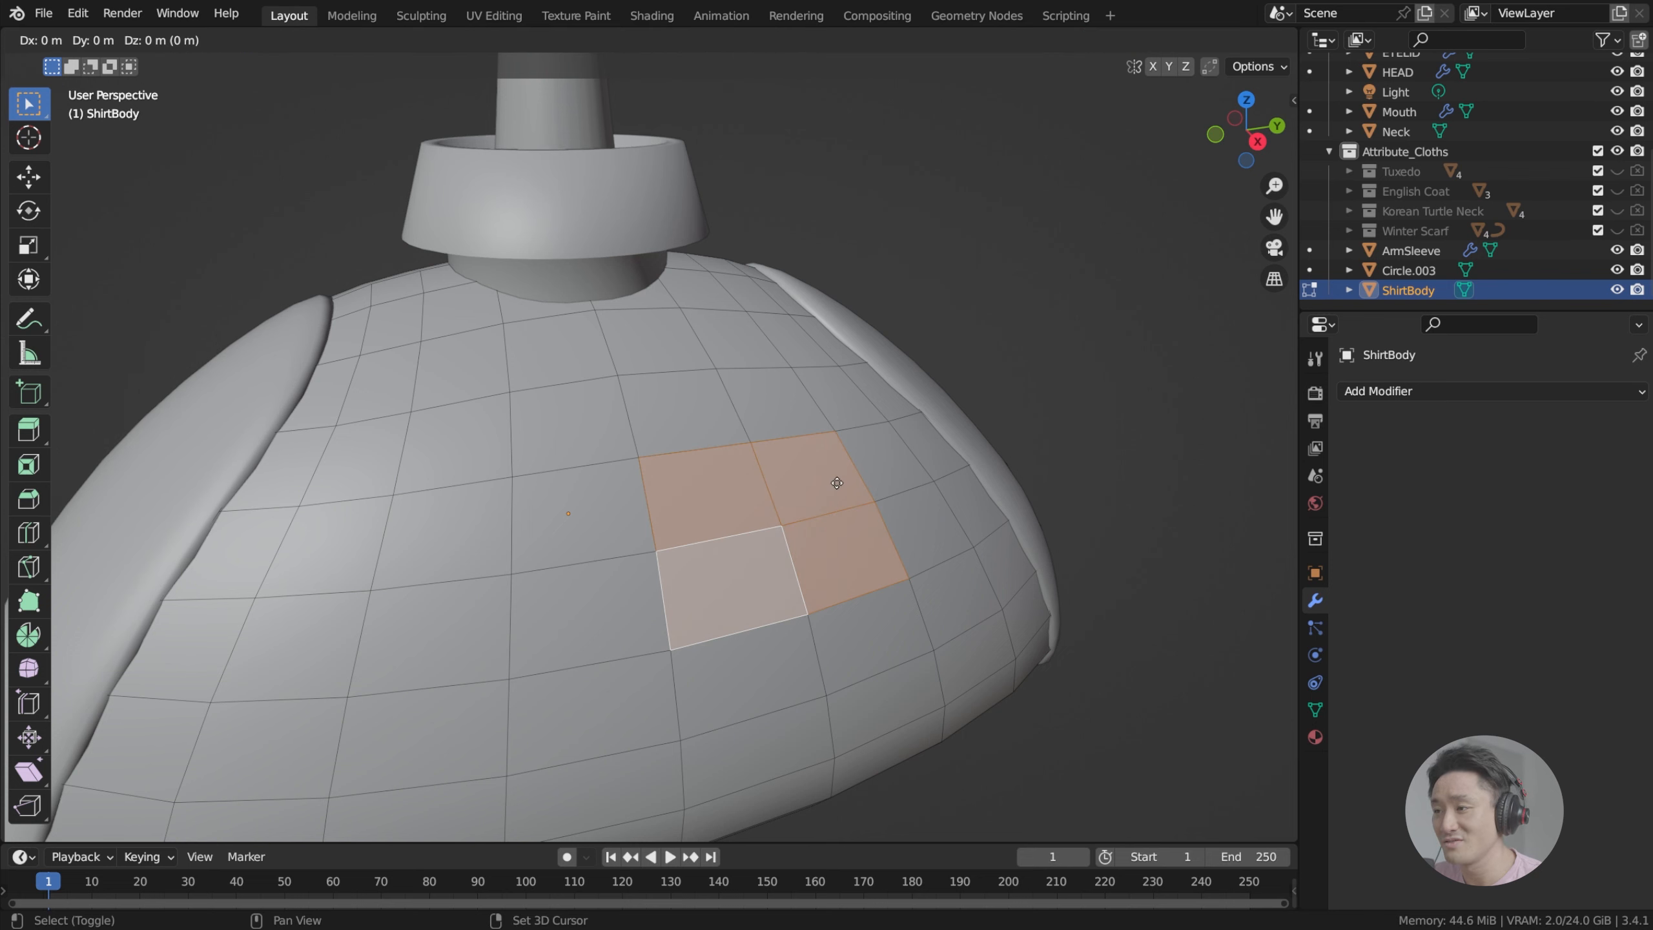
pyautogui.rightClick(837, 483)
pyautogui.moveTo(838, 484); pyautogui.dragTo(788, 447, button='middle')
pyautogui.press('g')
pyautogui.press('x')
pyautogui.click(841, 485)
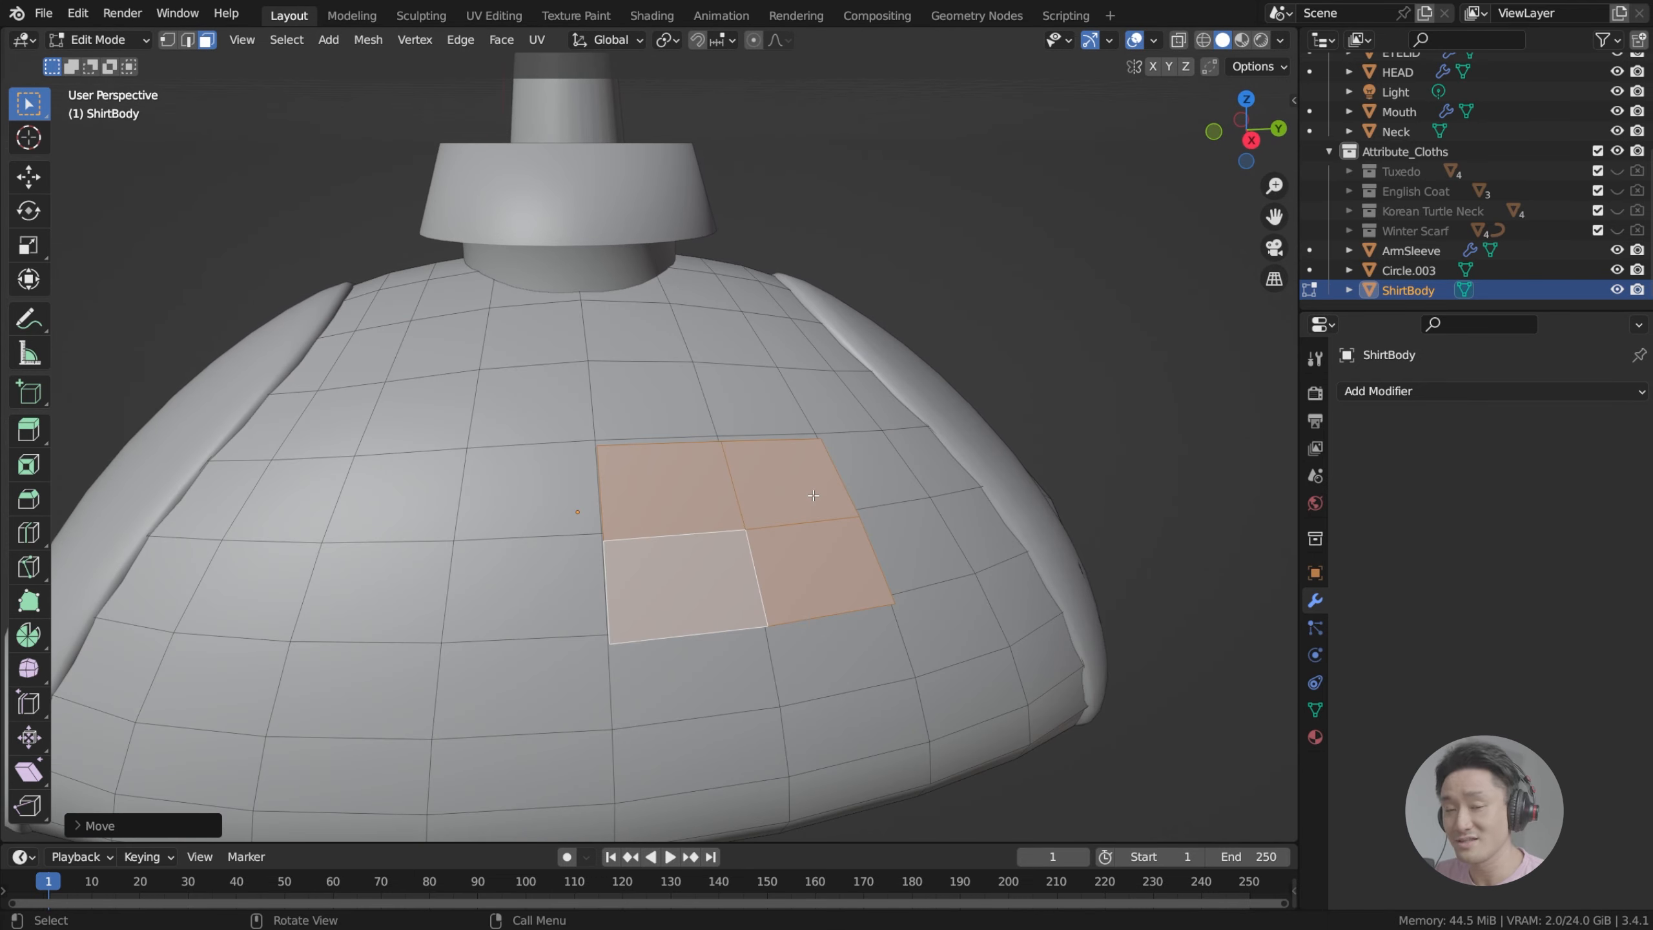
# Step: Separate the duplicated chest faces into their own object, return to Object Mode and deselect everything
pyautogui.press('p')
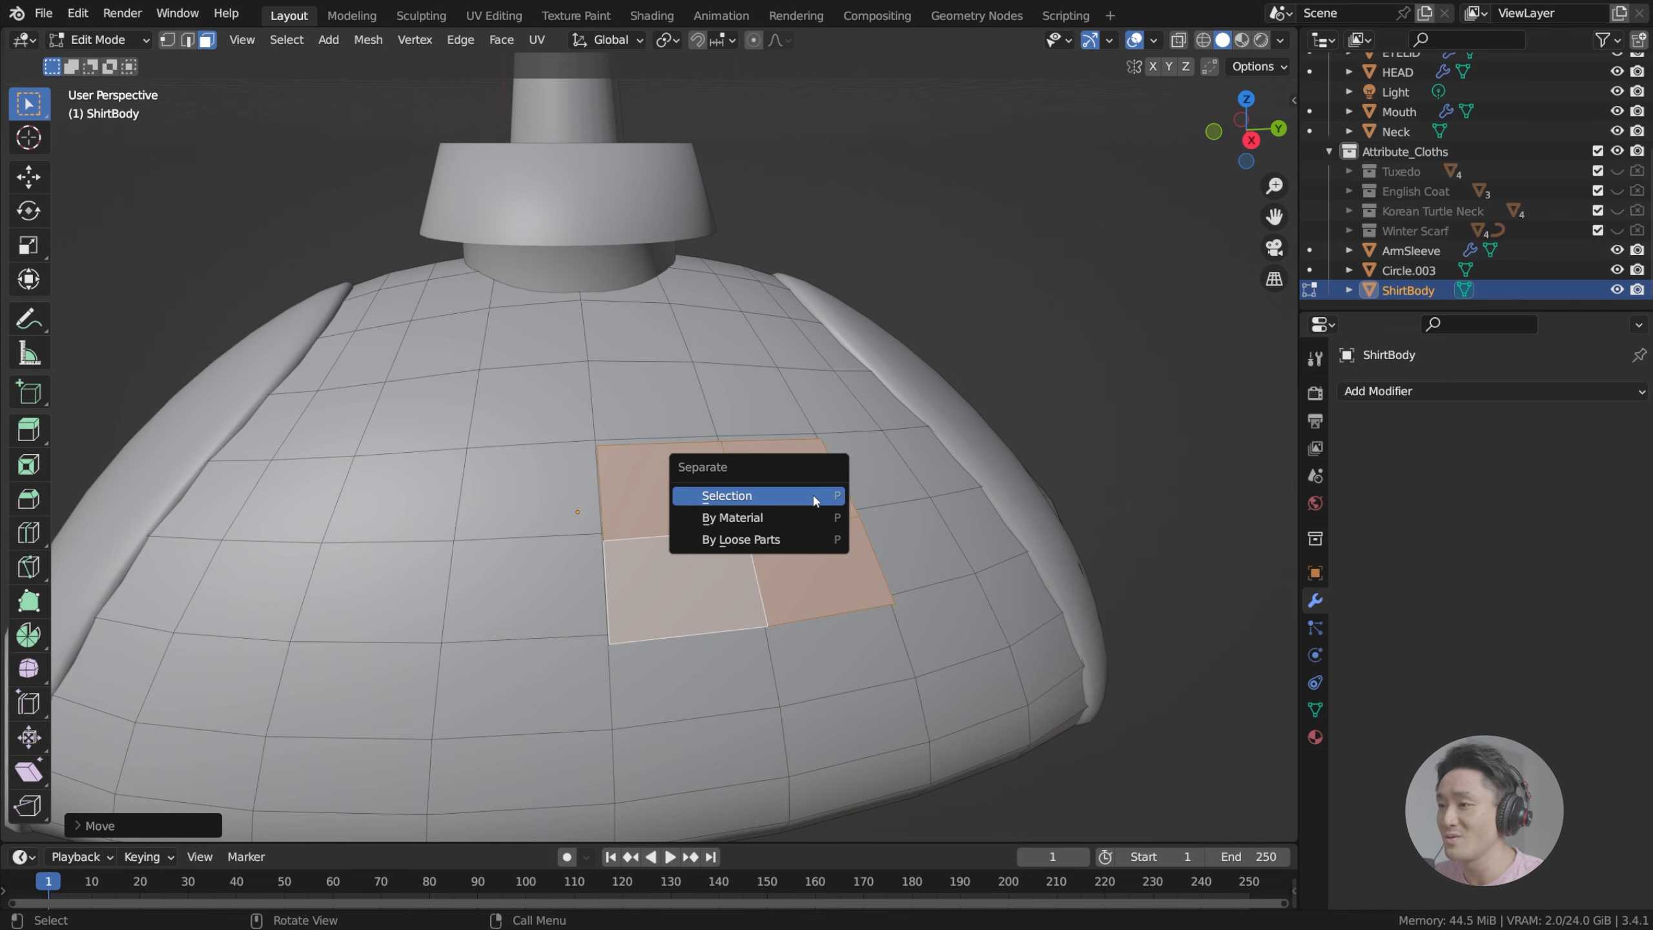
pyautogui.click(767, 495)
pyautogui.moveTo(806, 489); pyautogui.dragTo(841, 483, button='middle')
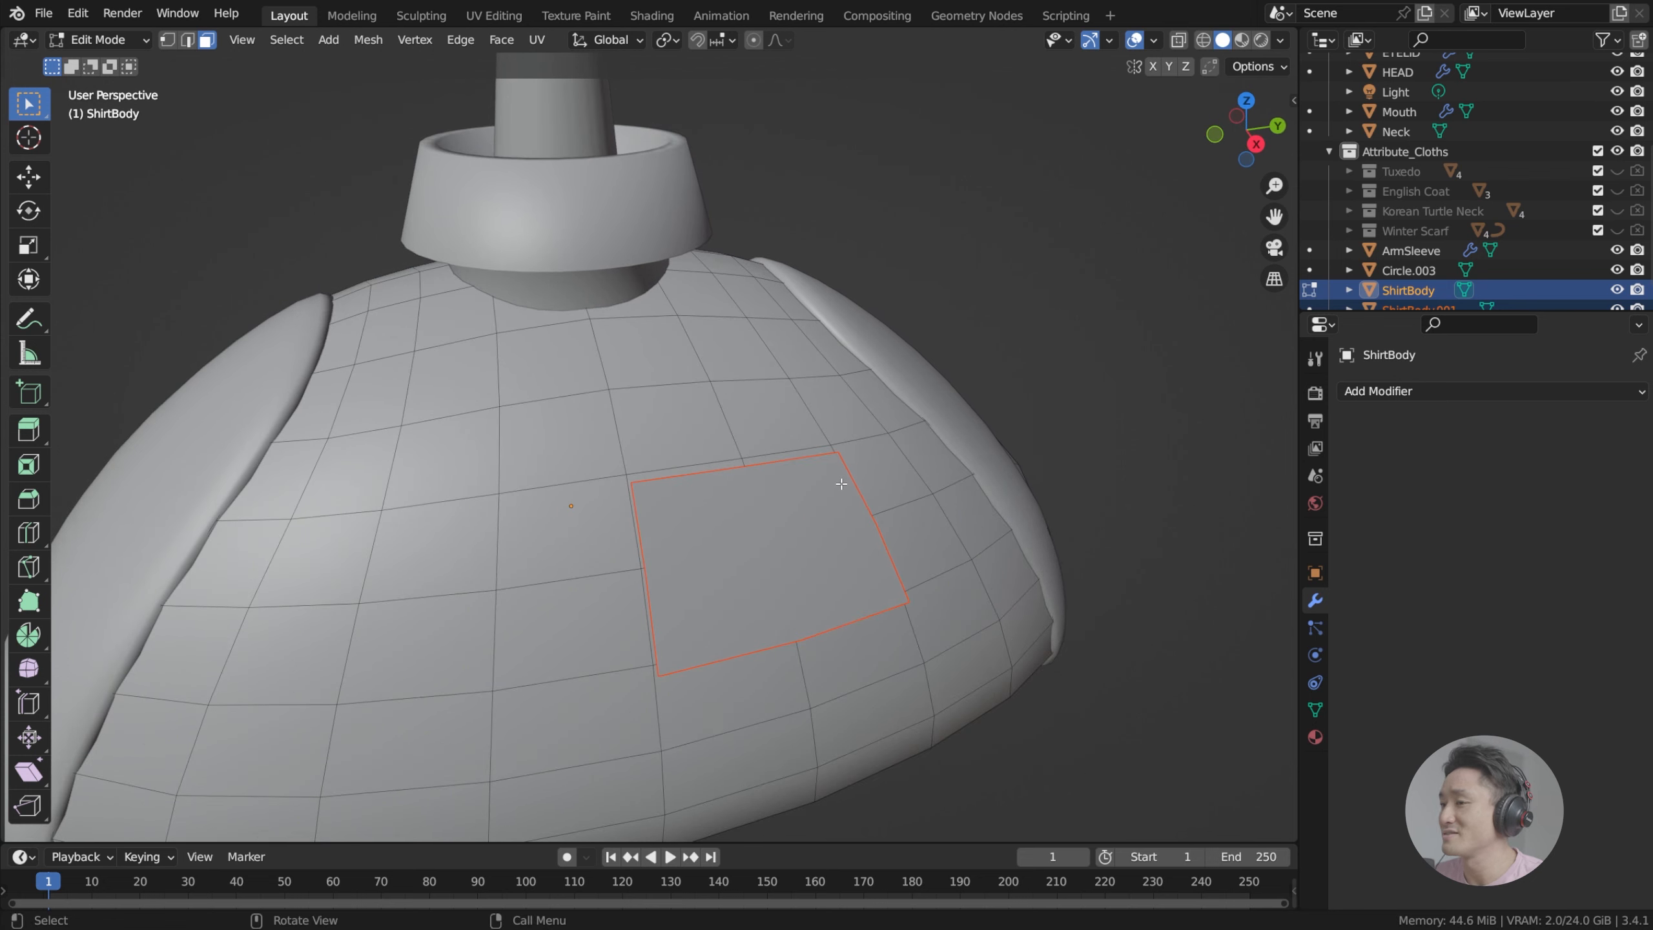
pyautogui.press('Tab')
pyautogui.click(1139, 305)
# Step: Select the whole mesh of the separated chest patch in Edit Mode and add a Solidify modifier with a thickness of 0.03 m
pyautogui.click(828, 516)
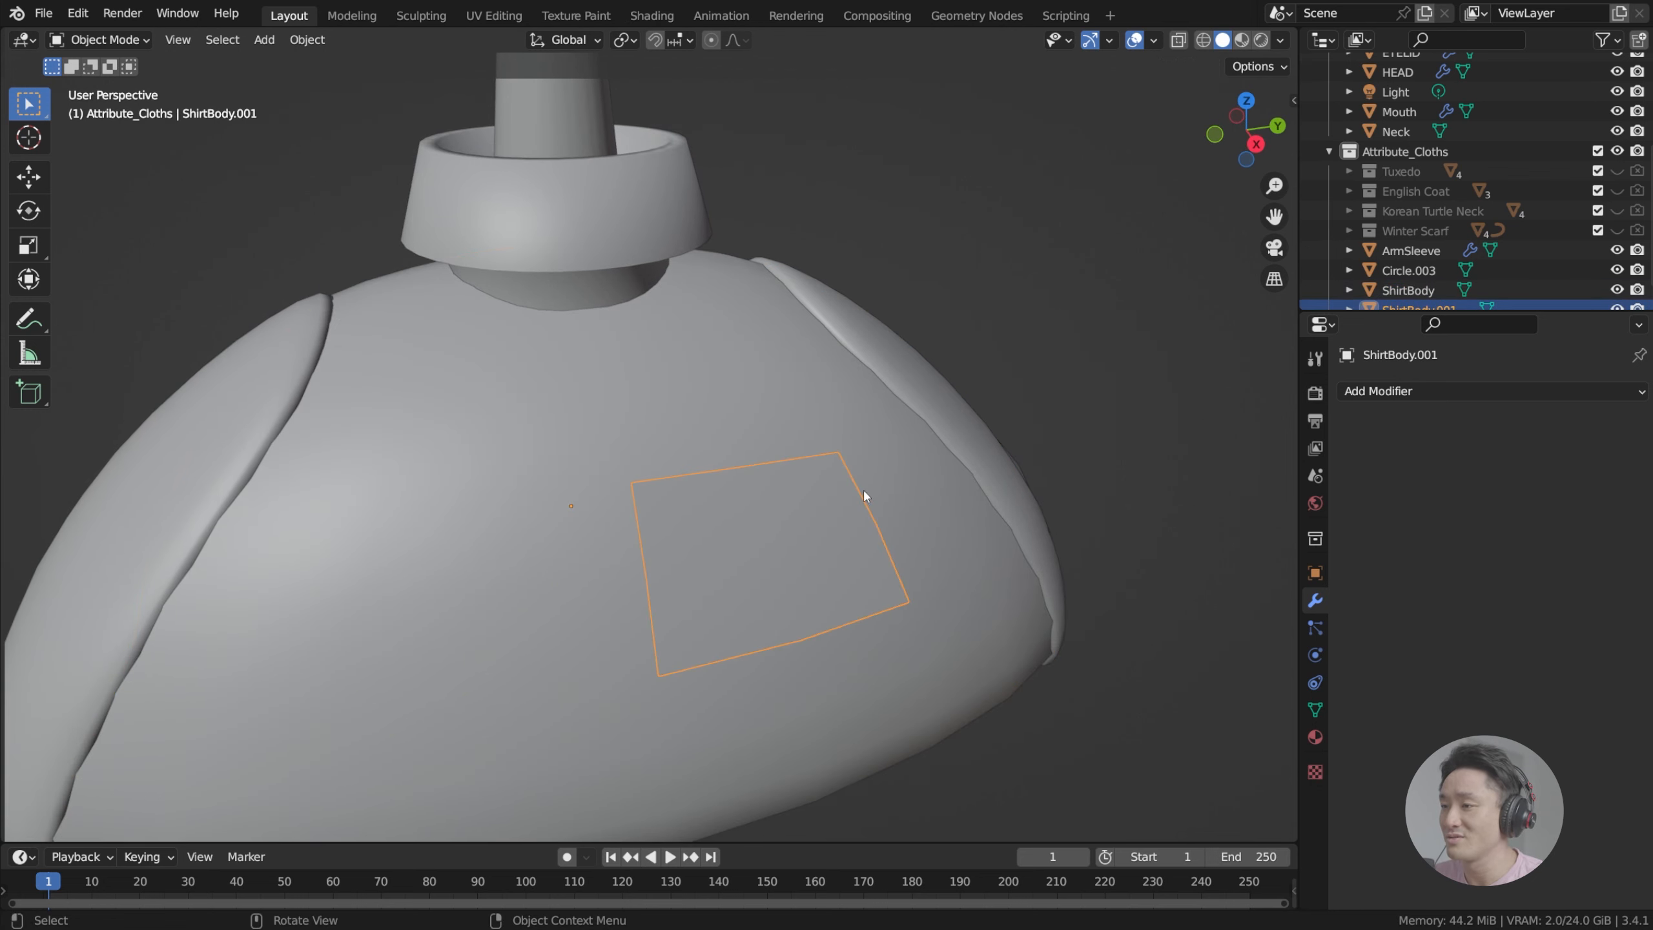
pyautogui.moveTo(862, 488); pyautogui.dragTo(930, 460, button='middle')
pyautogui.press('Tab')
pyautogui.press('a')
pyautogui.click(1485, 389)
pyautogui.click(1227, 730)
pyautogui.moveTo(1545, 478); pyautogui.dragTo(1574, 478)
pyautogui.moveTo(926, 452)
pyautogui.mouseDown(button='middle')
pyautogui.moveTo(860, 376)
pyautogui.moveTo(937, 424)
pyautogui.mouseUp(button='middle')
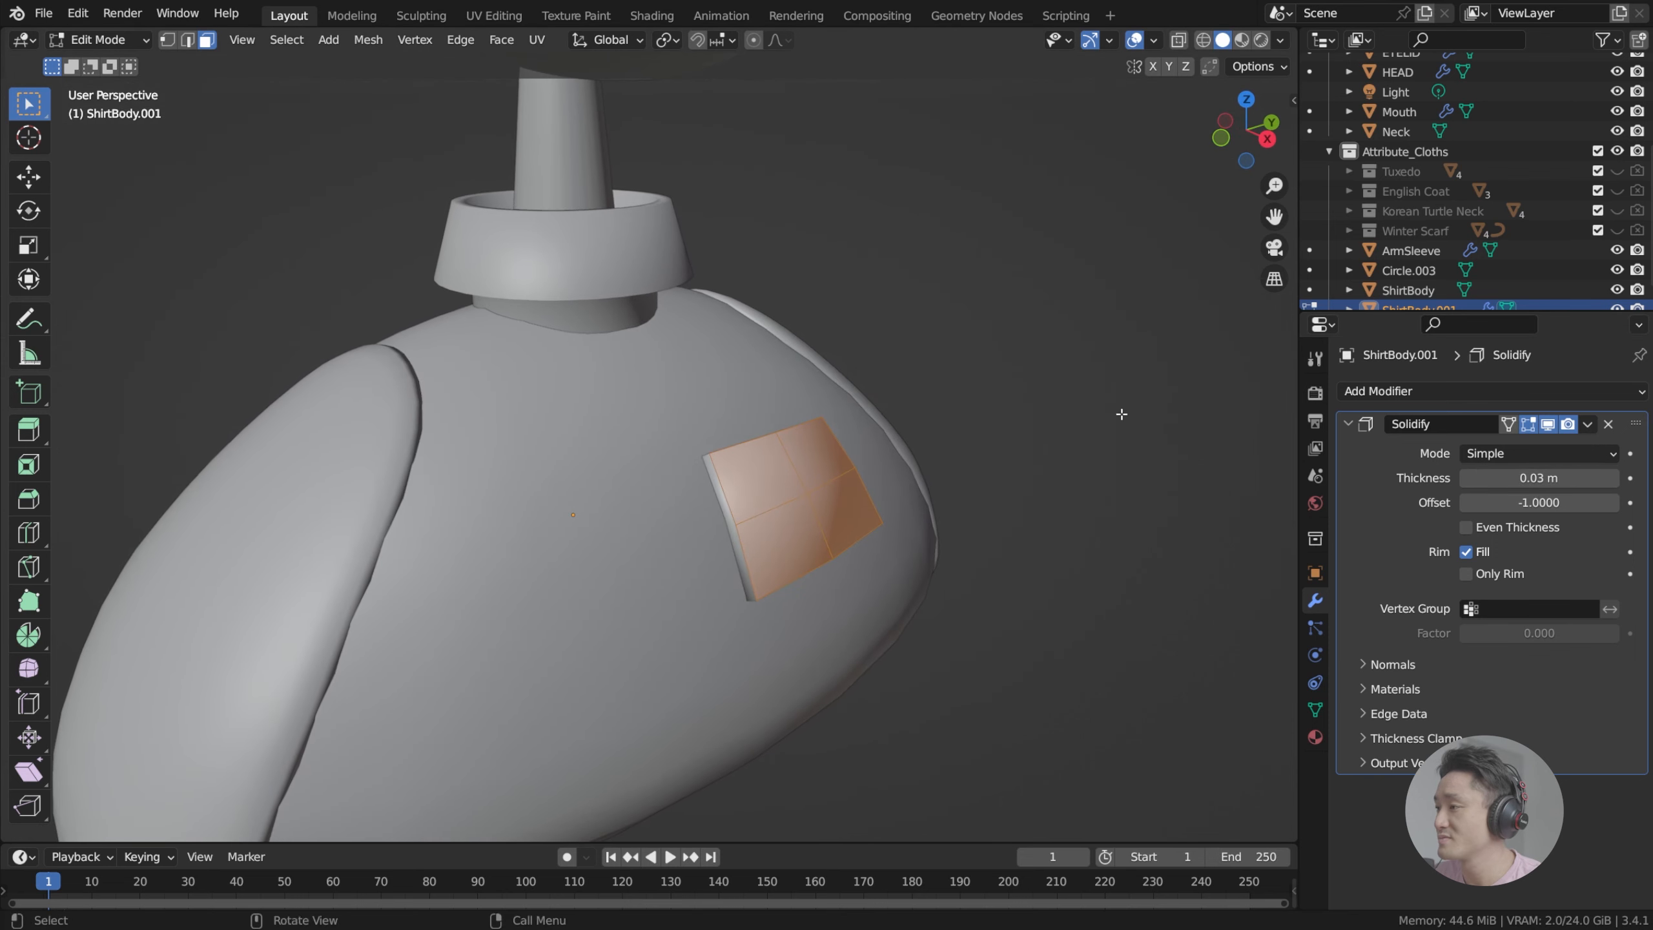
# Step: Add a Bevel modifier to the separated chest patch and return to Object Mode
pyautogui.click(1562, 391)
pyautogui.click(1292, 470)
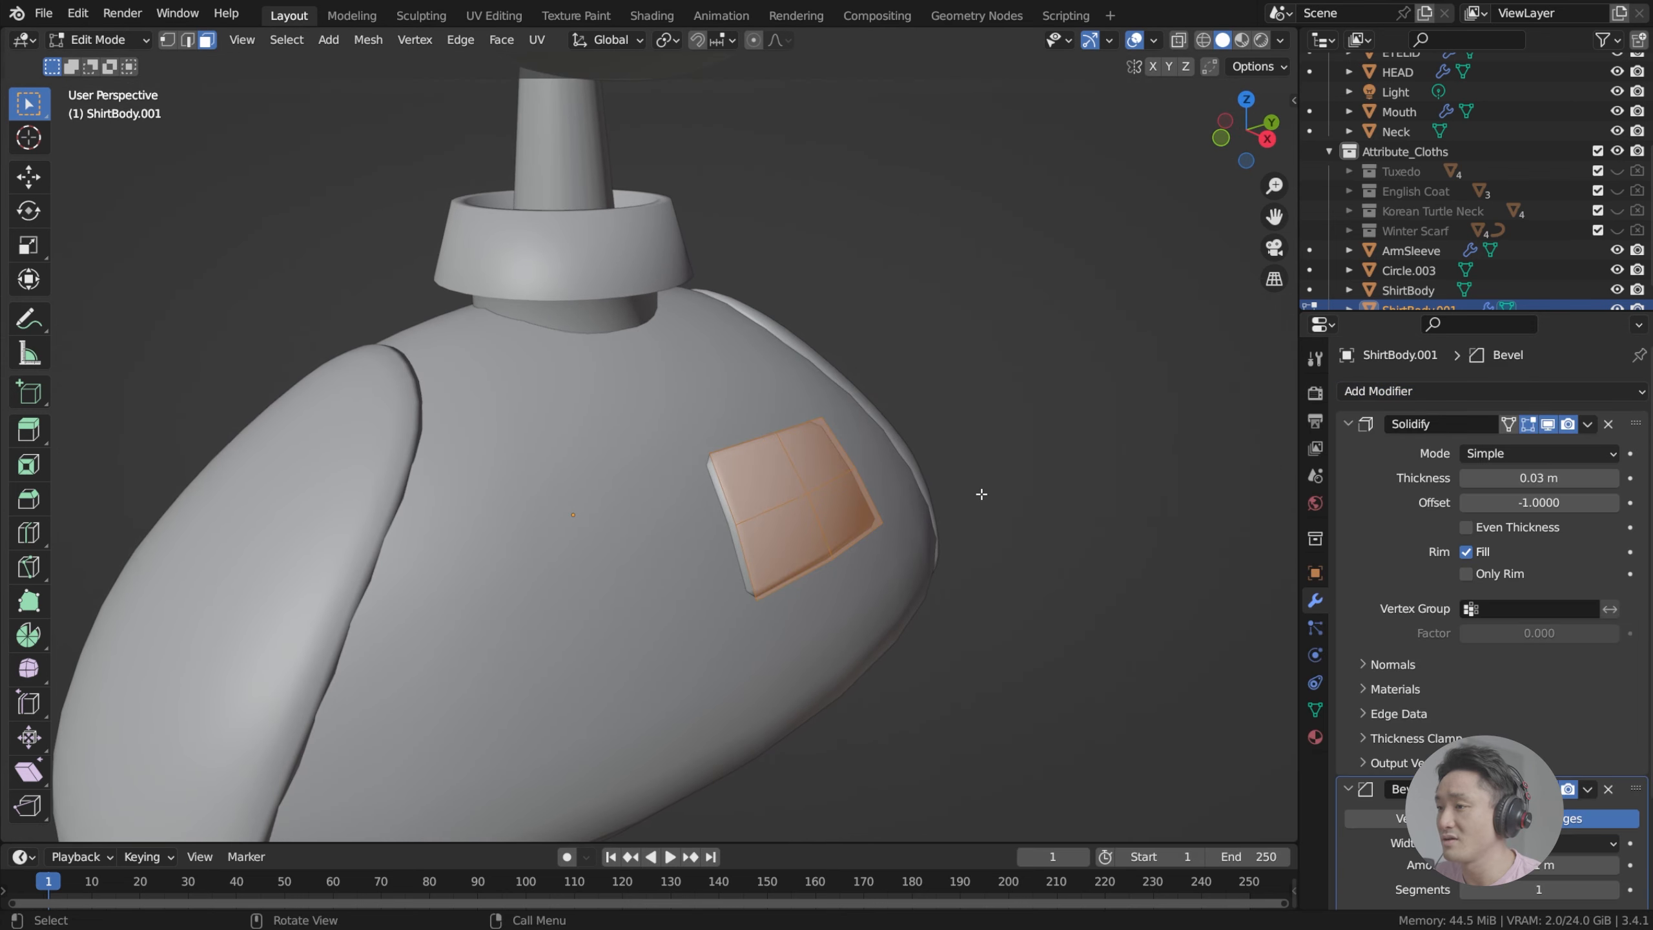
pyautogui.scroll(2, 867, 491)
pyautogui.press('Tab')
pyautogui.moveTo(971, 470); pyautogui.dragTo(886, 458, button='middle')
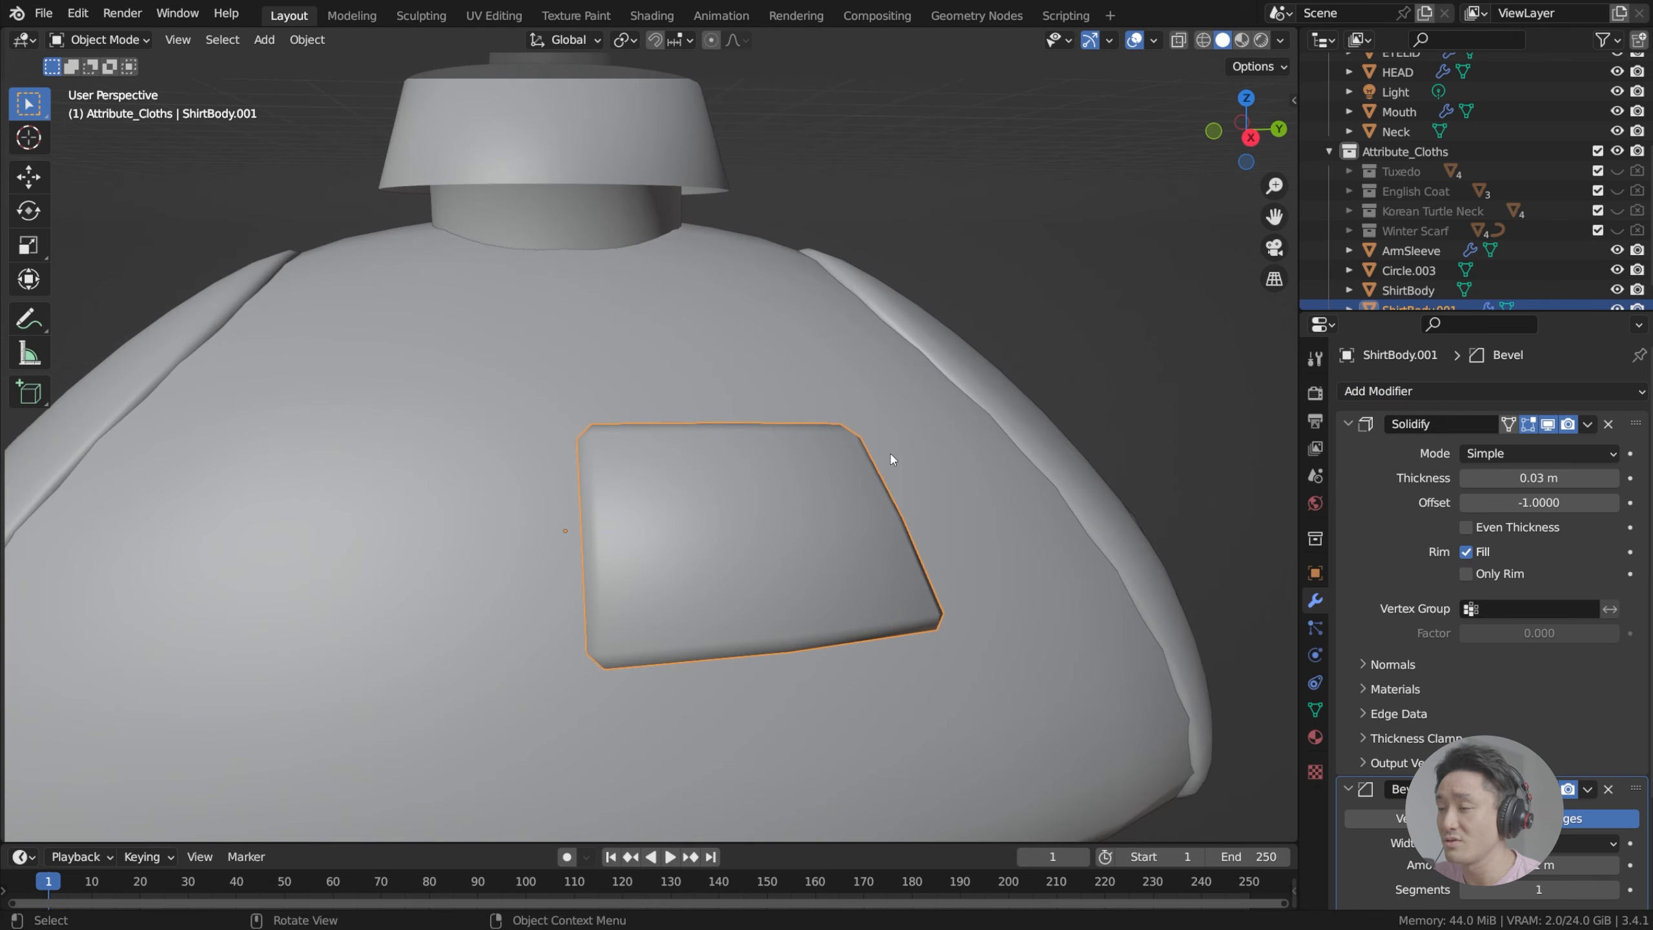
# Step: Examine the bevelled chest patch from the front in both Edit Mode and Object Mode
pyautogui.press('Tab')
pyautogui.press('Tab')
pyautogui.moveTo(777, 459); pyautogui.dragTo(697, 500, button='middle')
pyautogui.scroll(-4, 751, 480)
pyautogui.press('Tab')
pyautogui.scroll(3, 752, 485)
pyautogui.press('Tab')
pyautogui.scroll(-1, 697, 500)
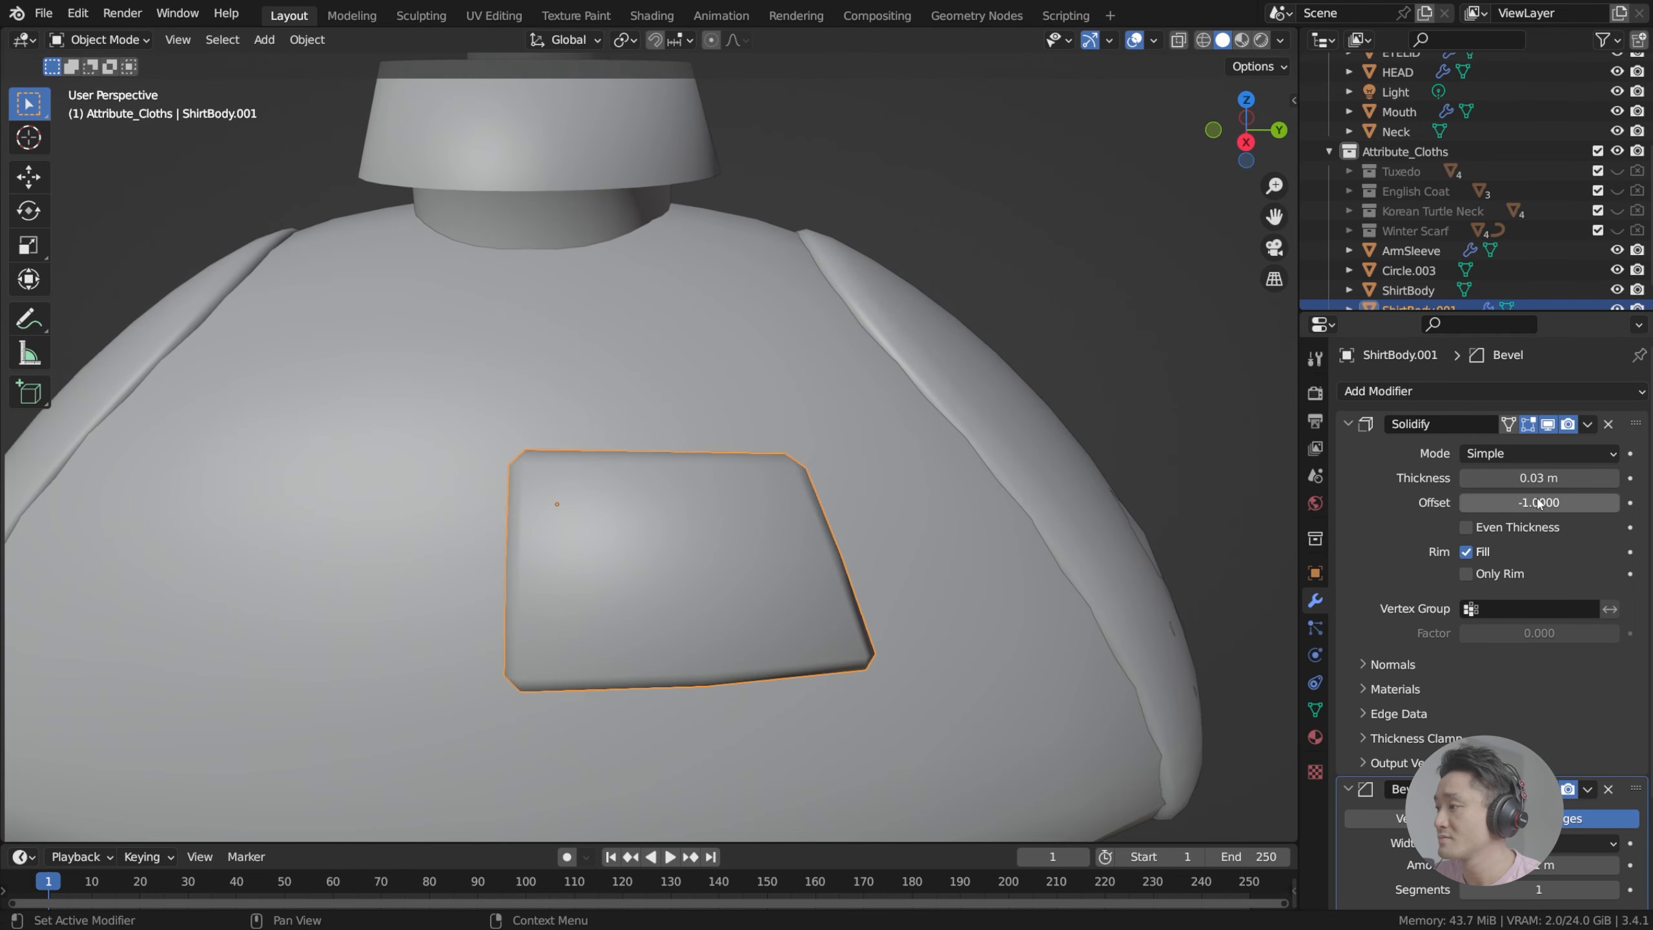
# Step: Collapse the Solidify settings and set the patch's Bevel amount to 0.005 m
pyautogui.click(1348, 423)
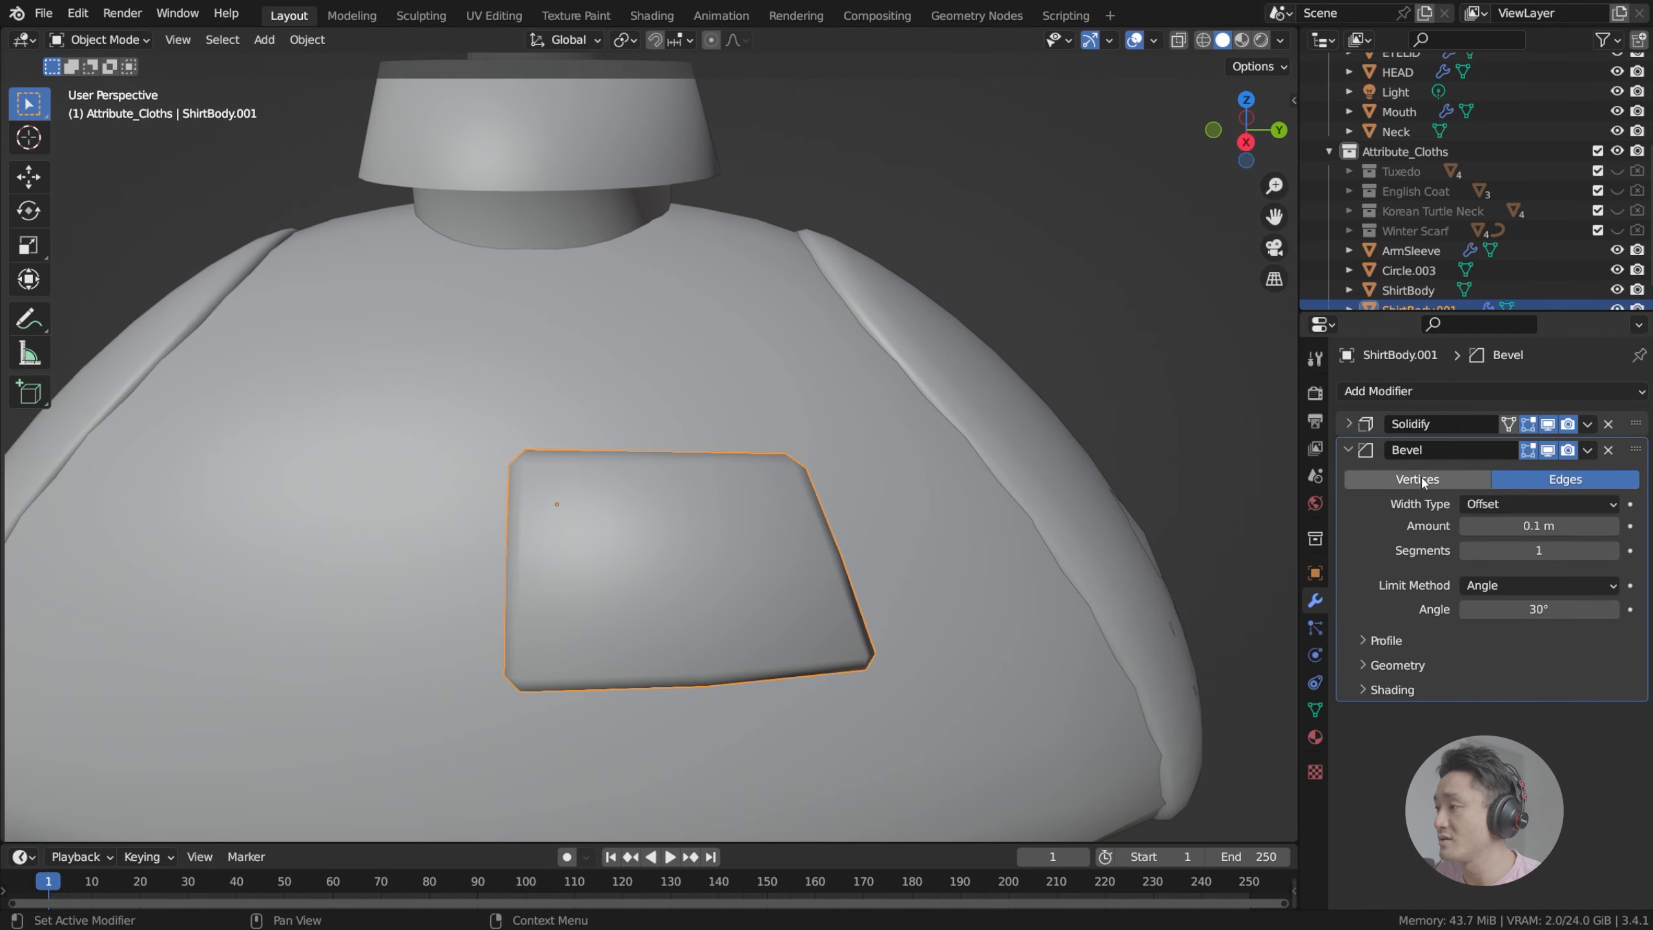
pyautogui.click(1469, 528)
pyautogui.moveTo(1487, 529)
pyautogui.mouseDown()
pyautogui.moveTo(1424, 528)
pyautogui.moveTo(1478, 526)
pyautogui.mouseUp()
pyautogui.scroll(5, 991, 532)
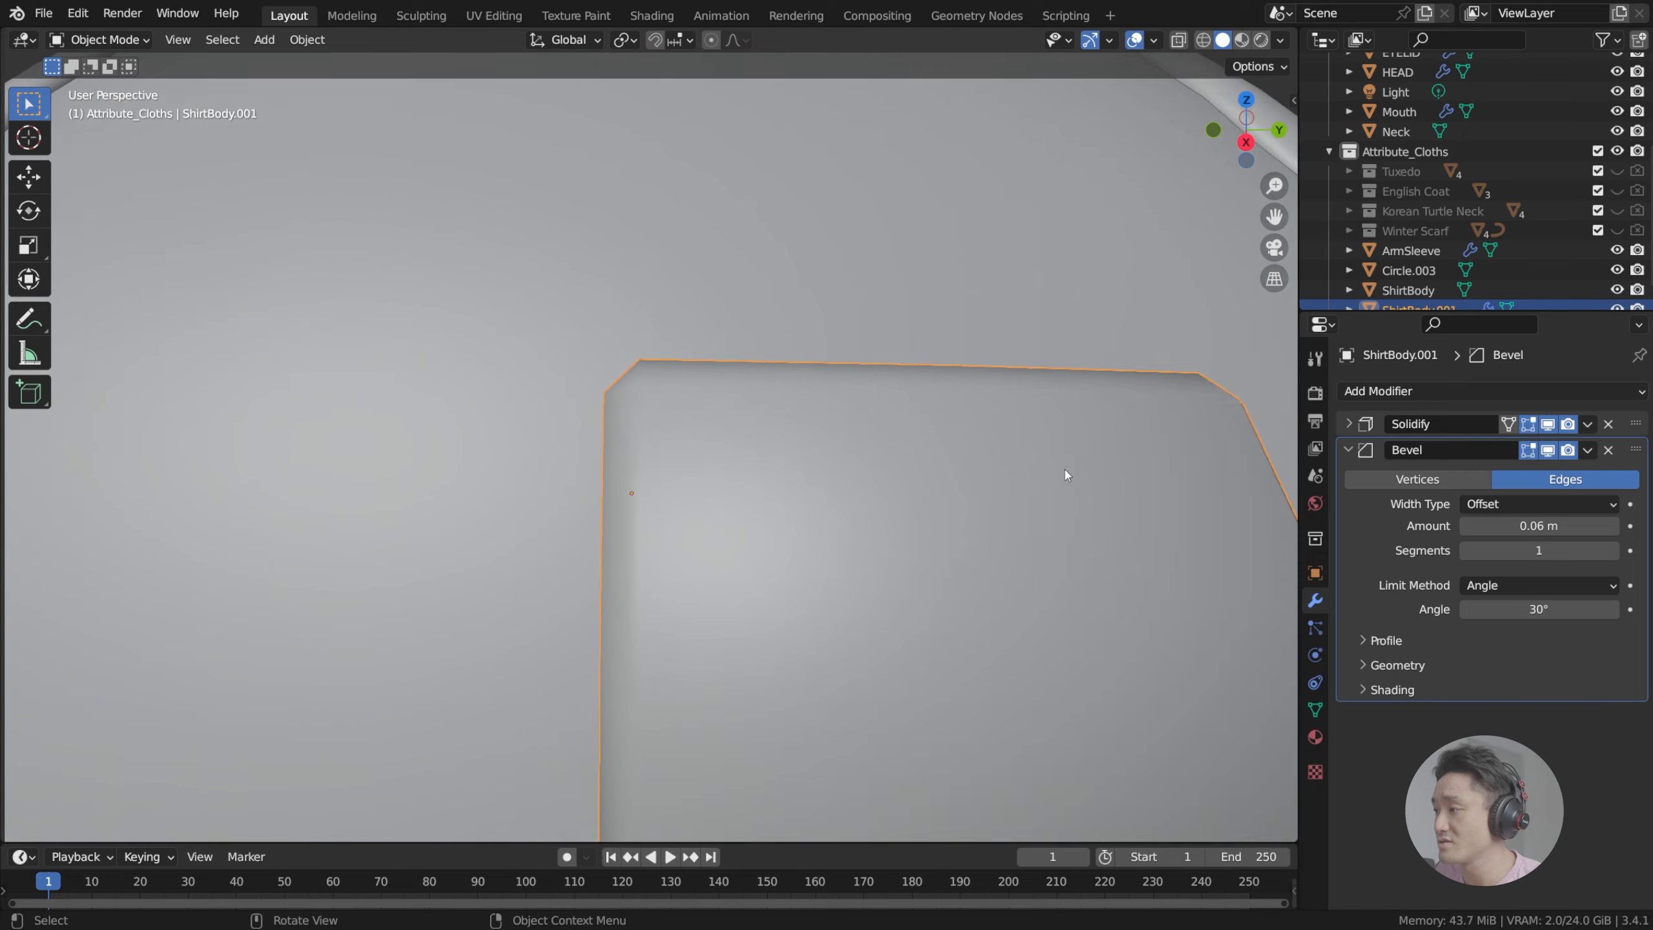
pyautogui.scroll(-5, 1106, 480)
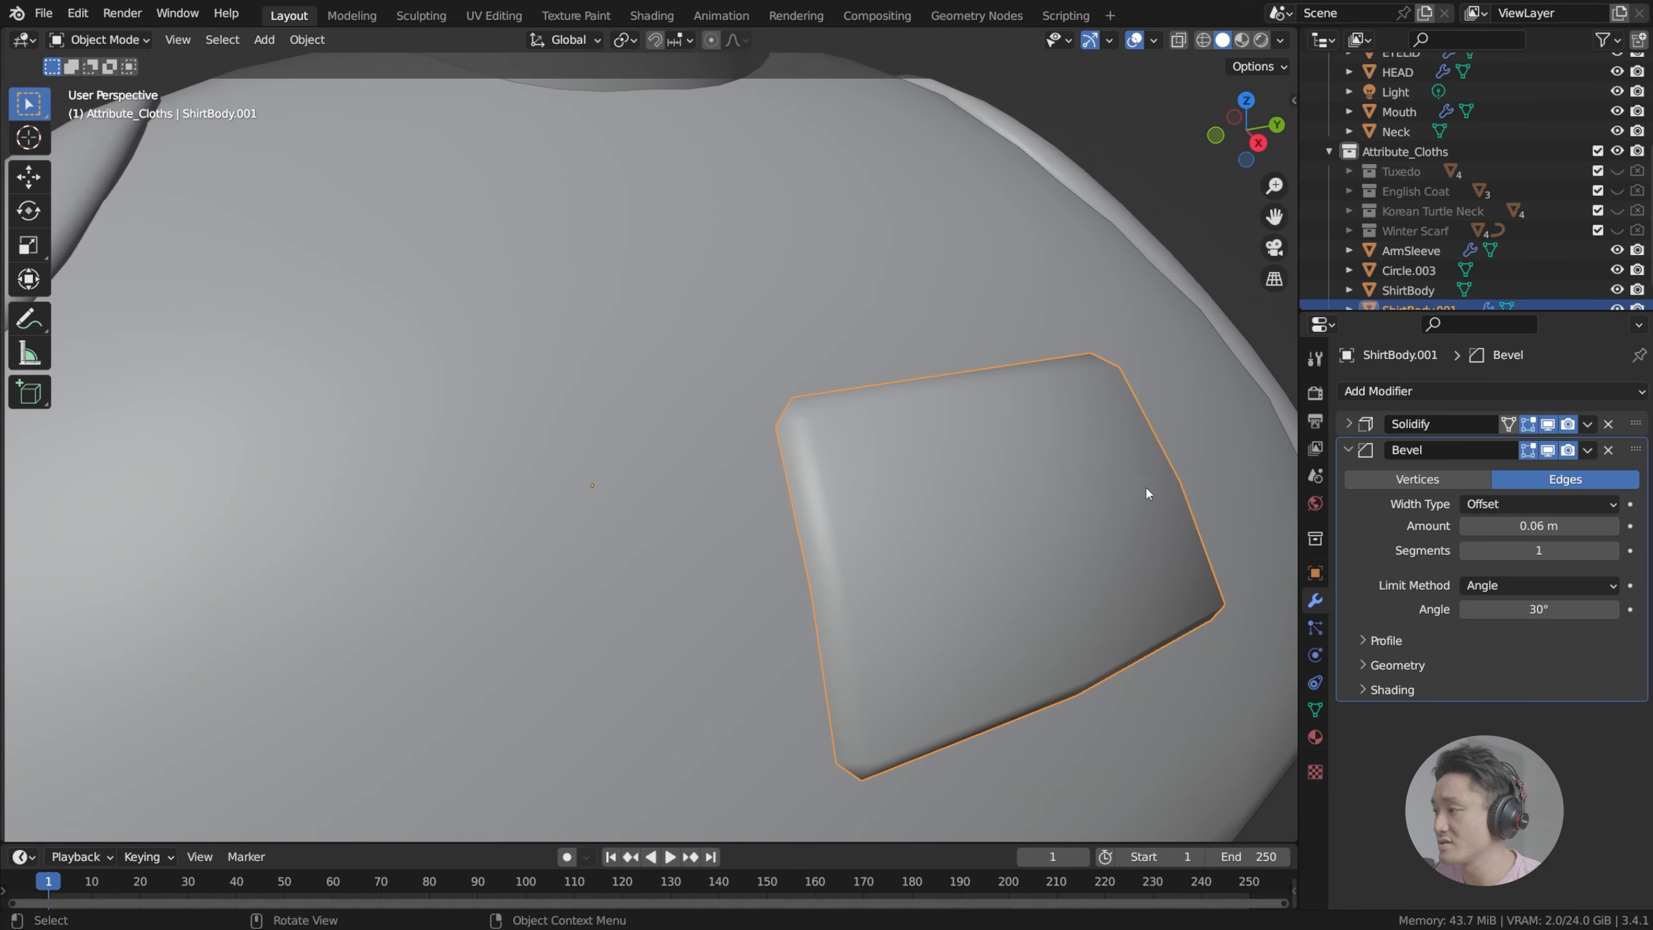
pyautogui.click(1471, 526)
pyautogui.moveTo(1534, 526)
pyautogui.mouseDown()
pyautogui.moveTo(1496, 526)
pyautogui.moveTo(1513, 526)
pyautogui.mouseUp()
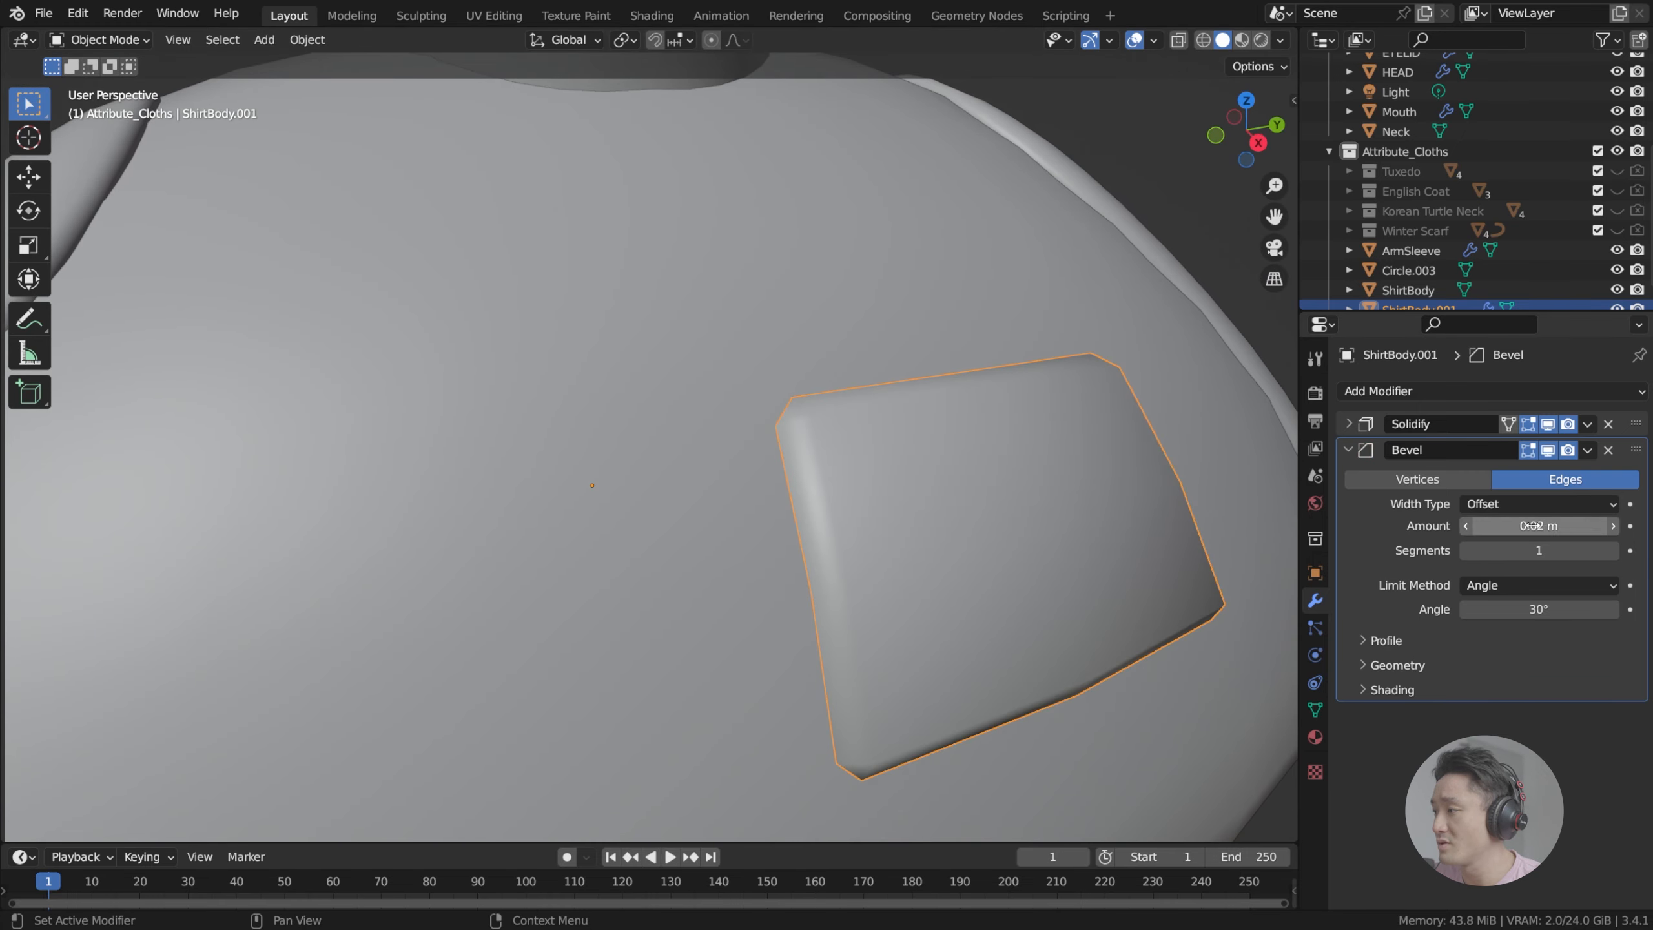
pyautogui.click(1553, 528)
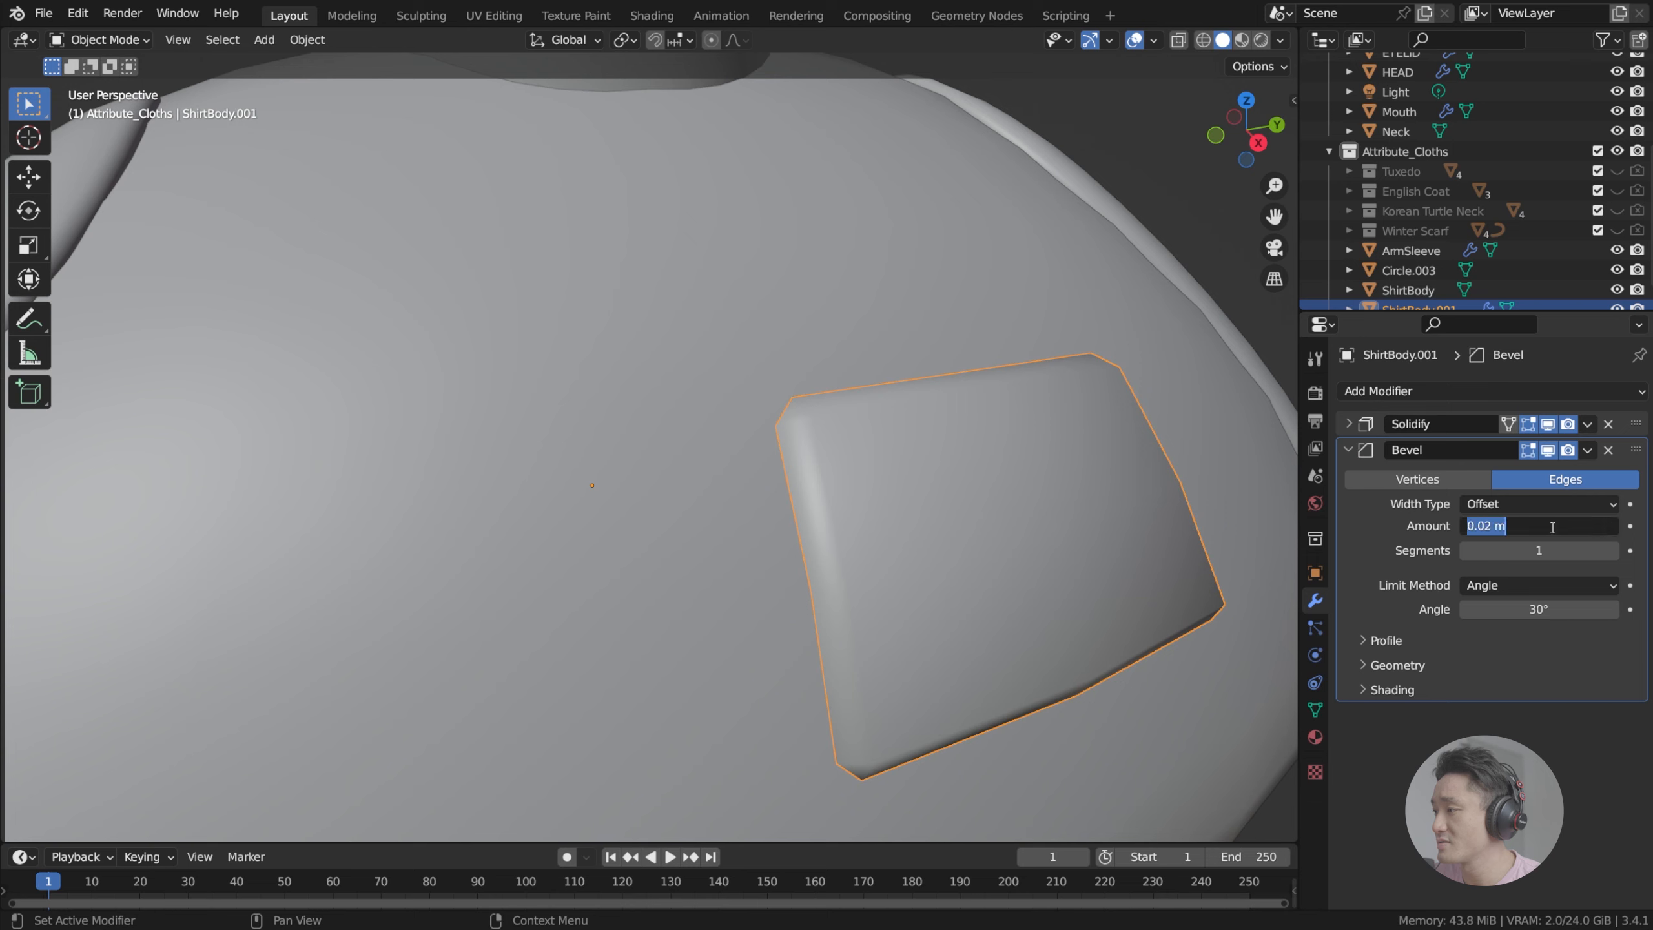
pyautogui.click(1496, 526)
pyautogui.press('BackSpace')
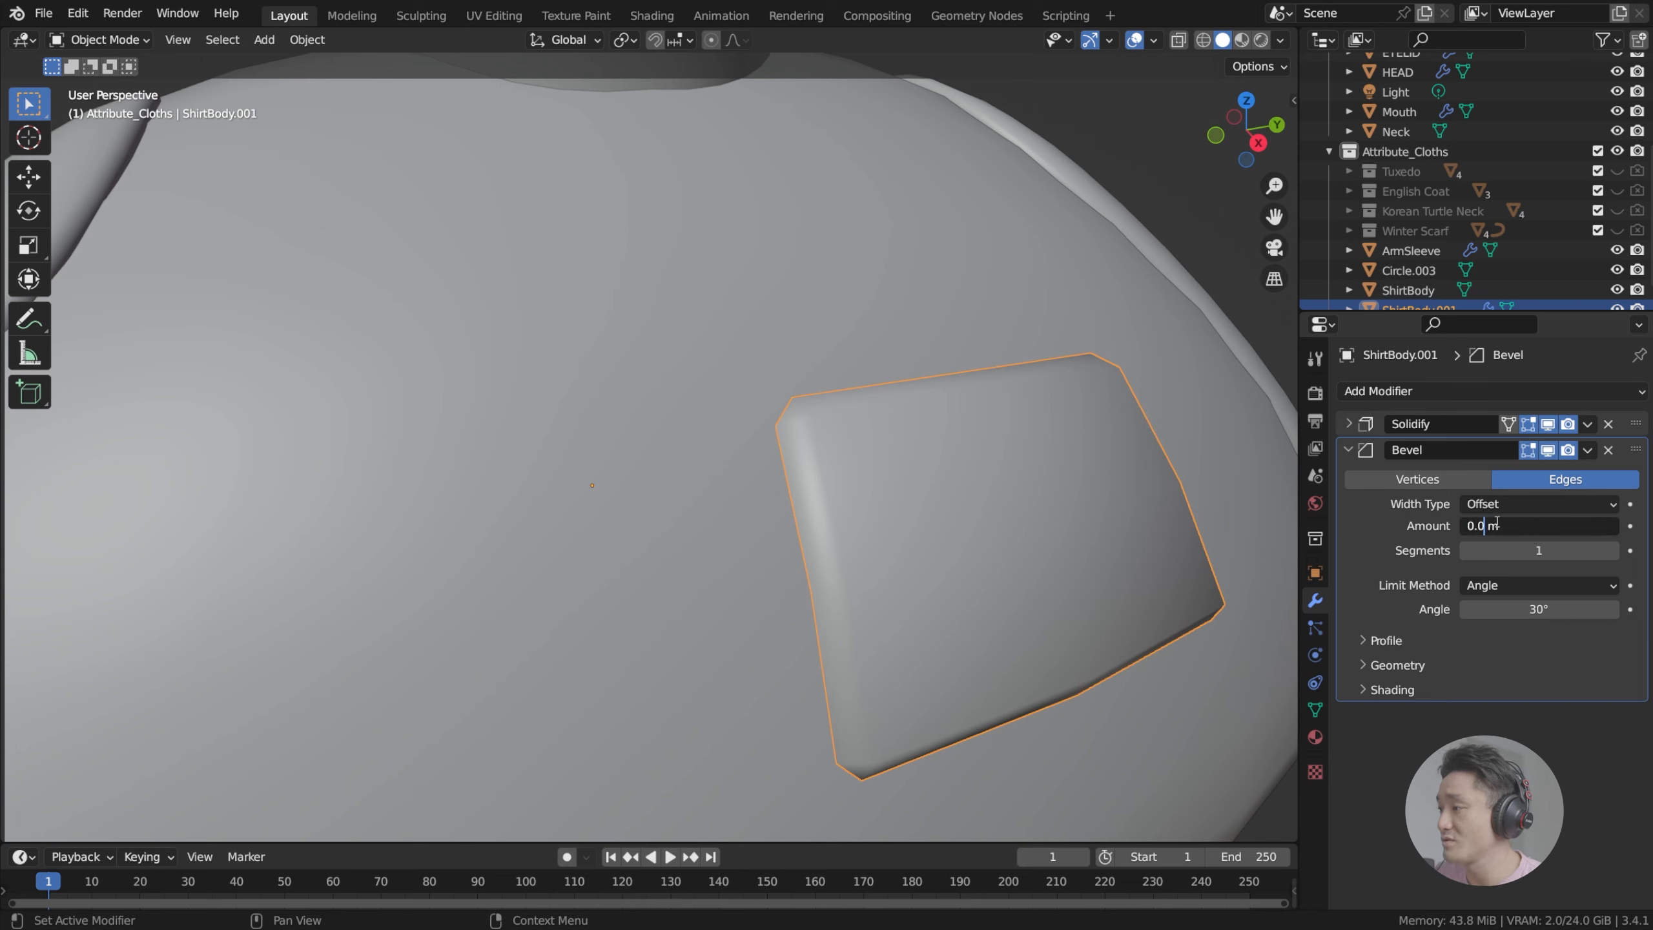
pyautogui.write('05')
pyautogui.press('Return')
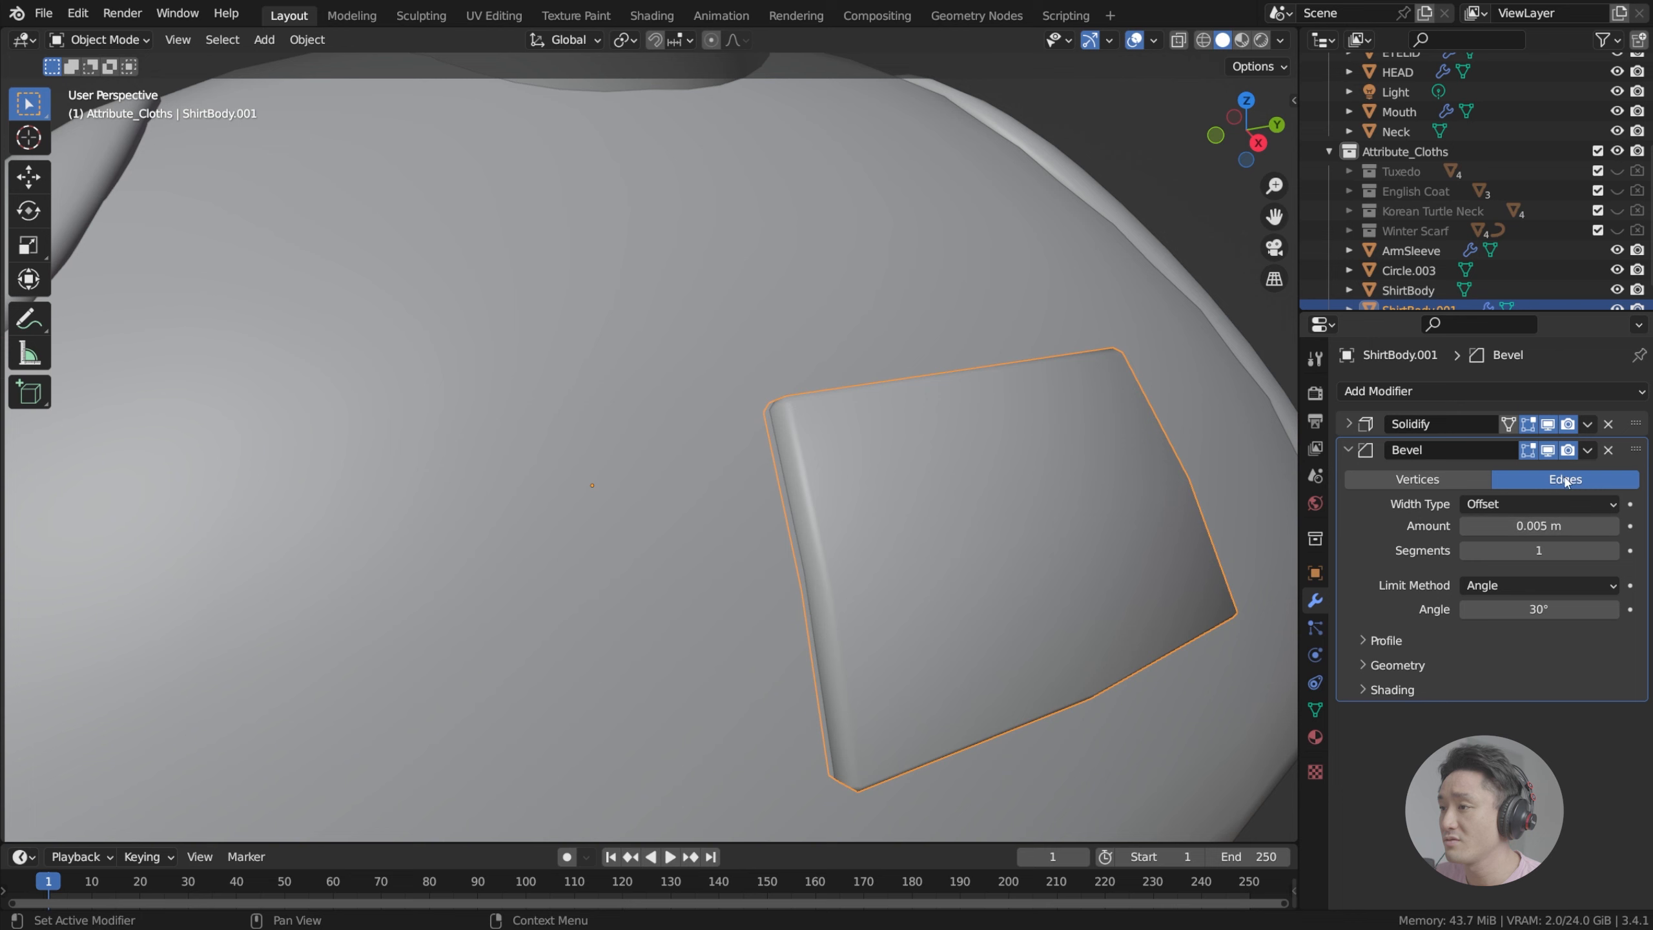
# Step: Set the patch's Bevel segments to 3 and check its edges from the front
pyautogui.moveTo(891, 399); pyautogui.dragTo(840, 408, button='middle')
pyautogui.scroll(-1, 839, 408)
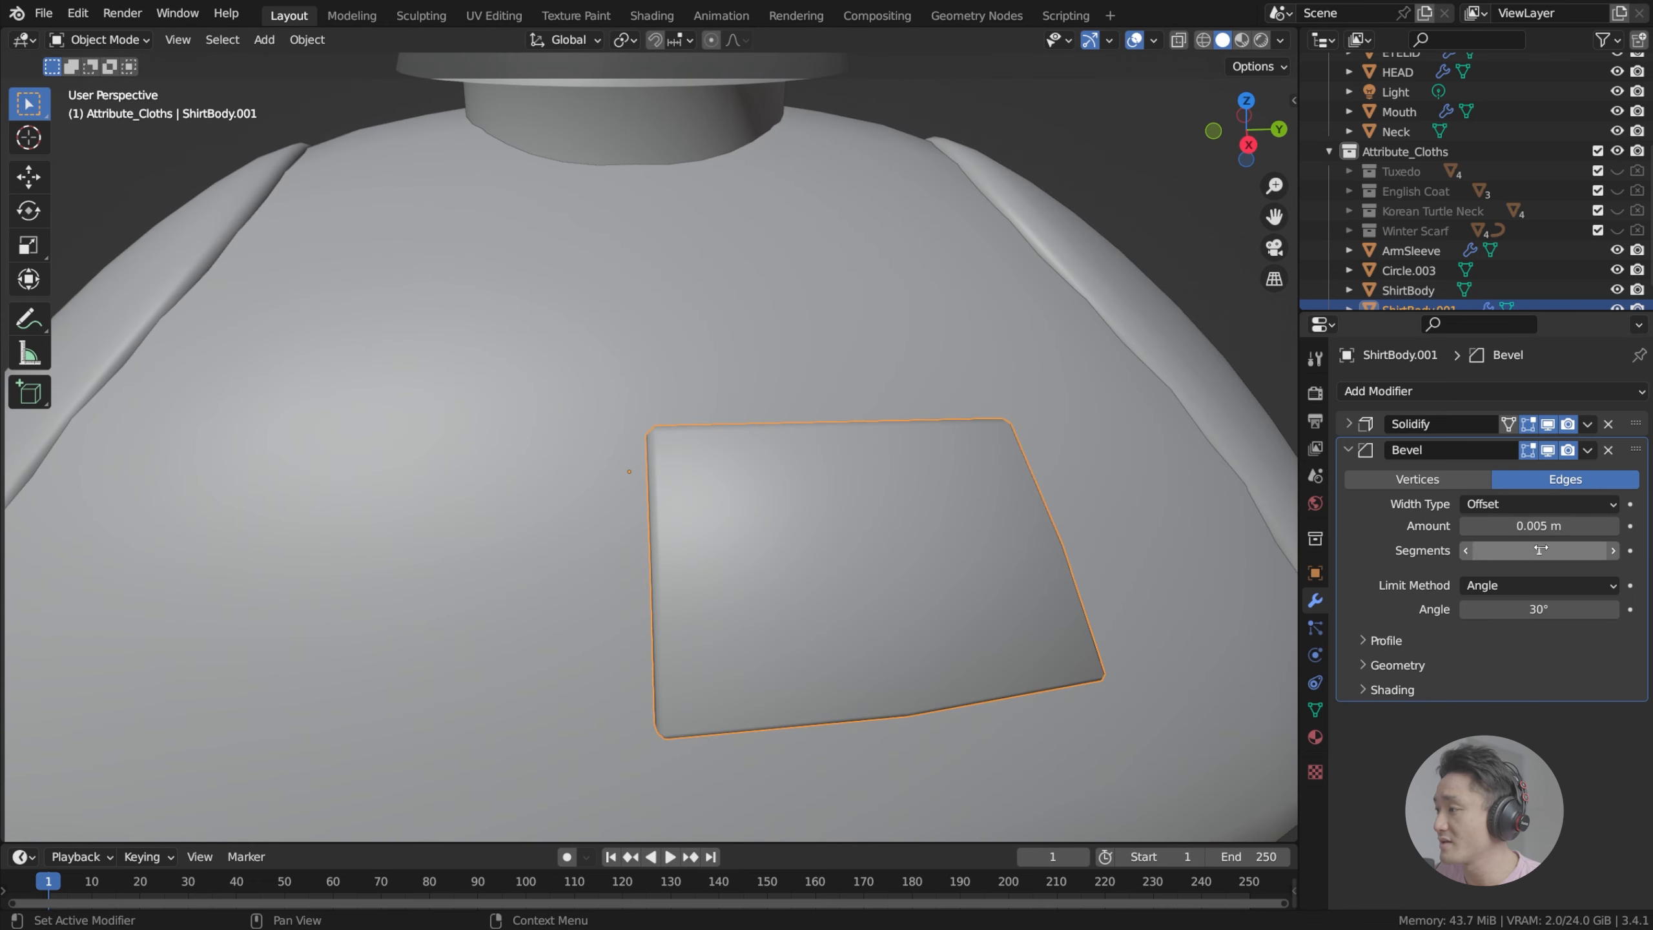
pyautogui.click(1612, 550)
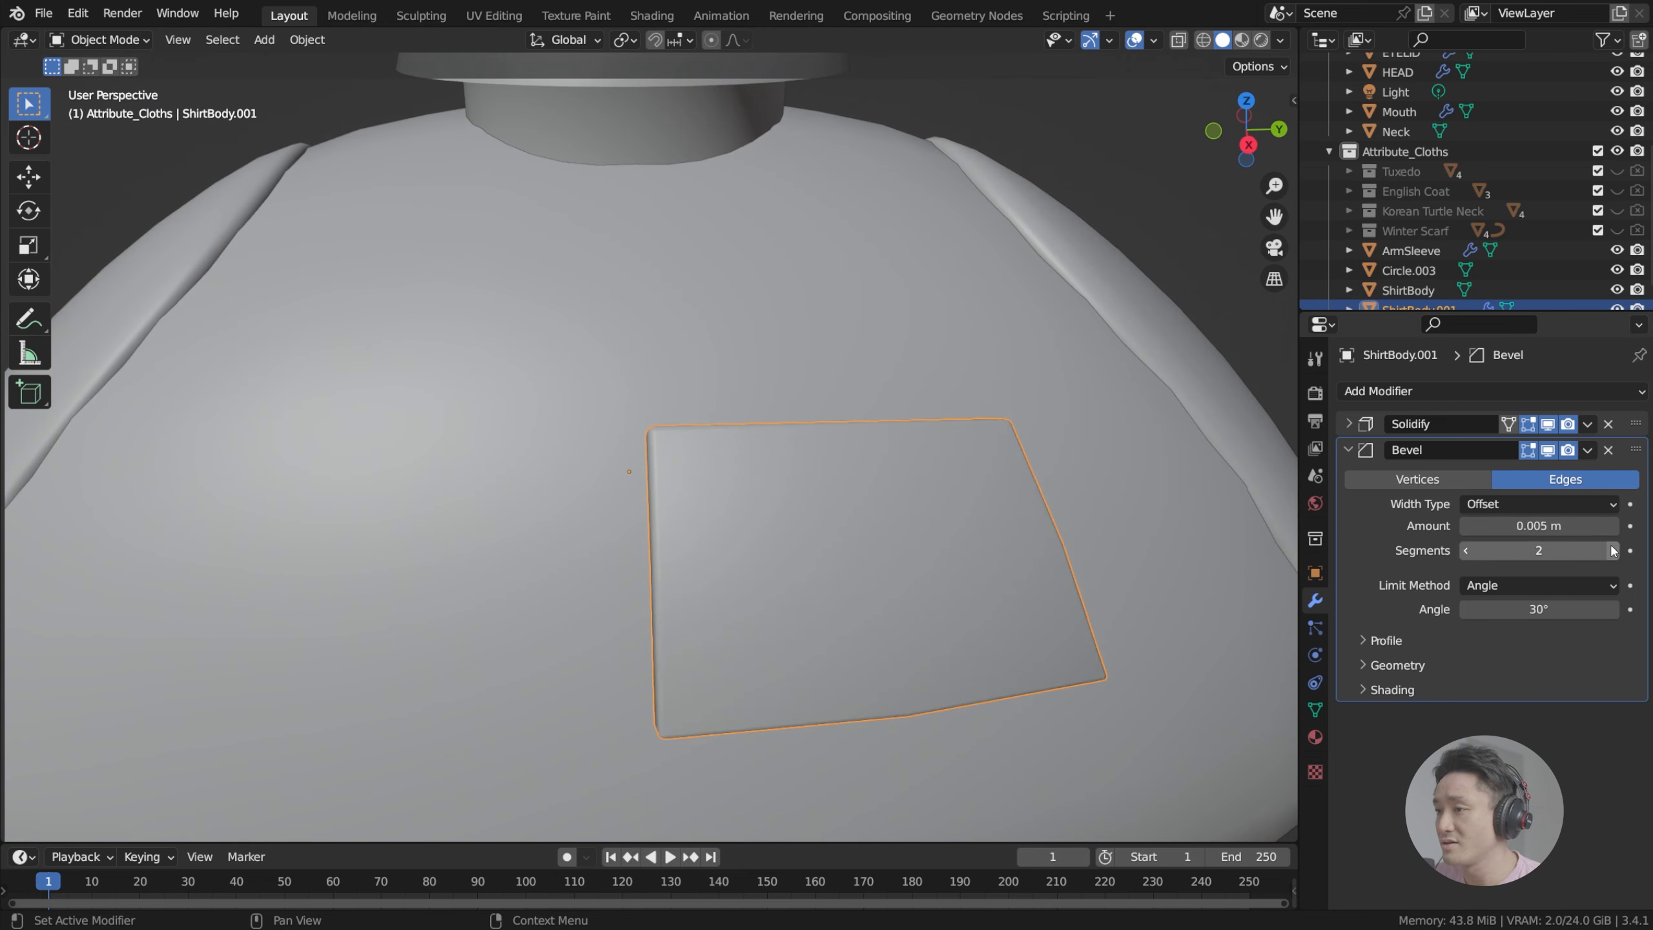
pyautogui.click(1612, 550)
pyautogui.moveTo(1093, 449); pyautogui.dragTo(1018, 469, button='middle')
pyautogui.scroll(-6, 1019, 468)
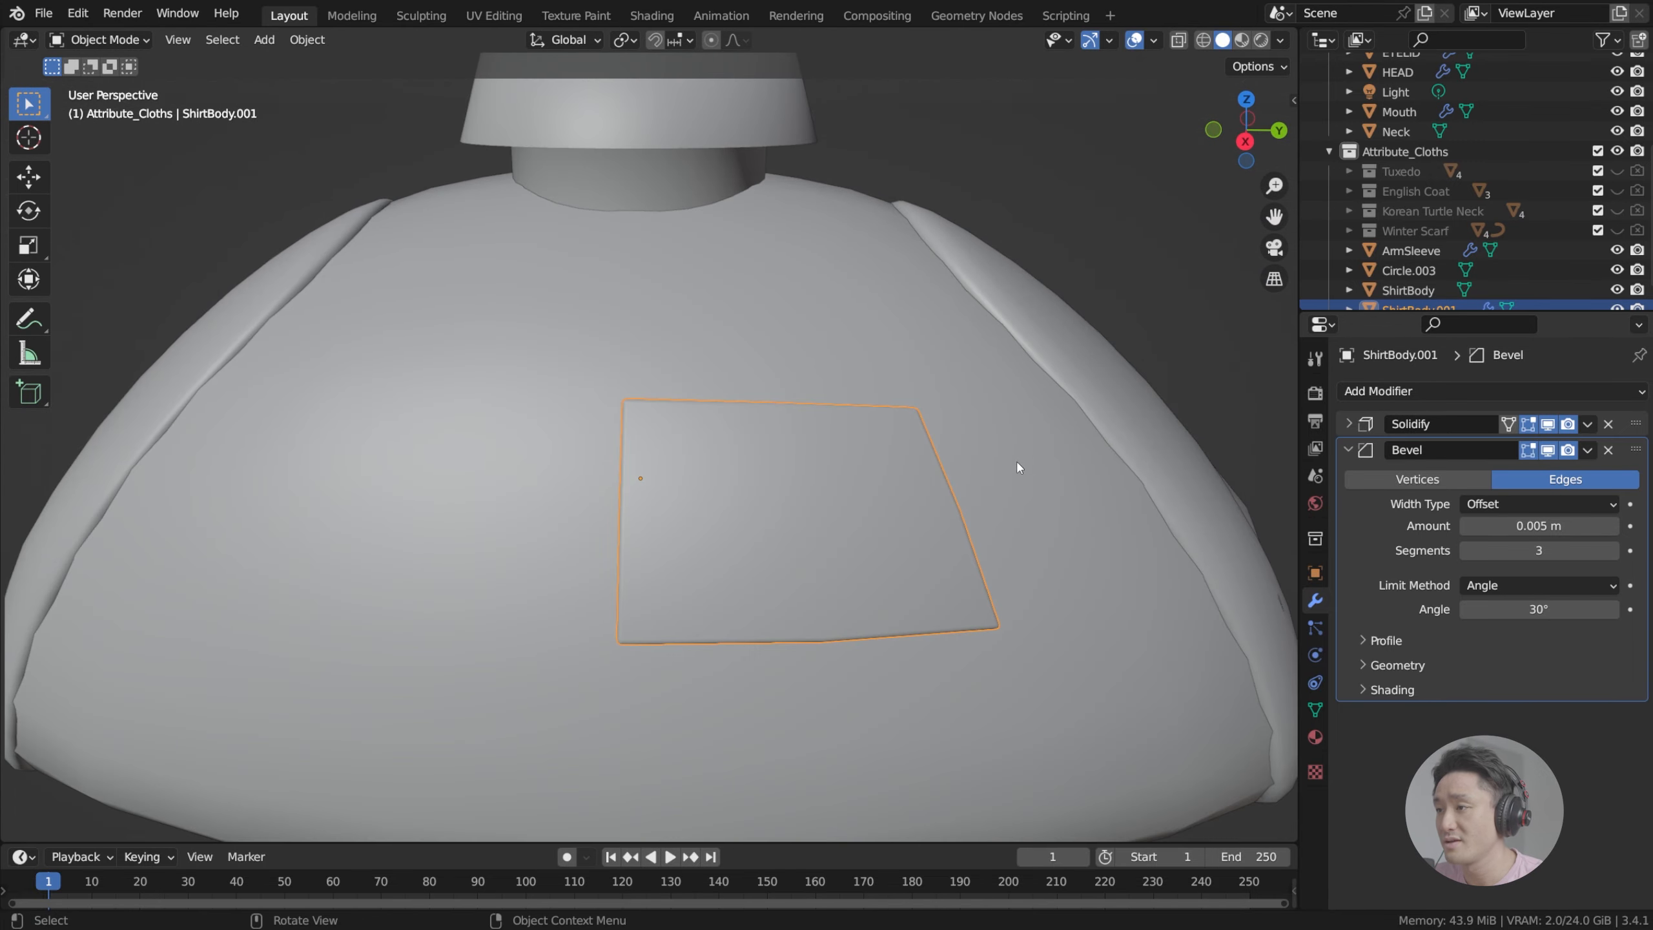
pyautogui.scroll(7, 839, 457)
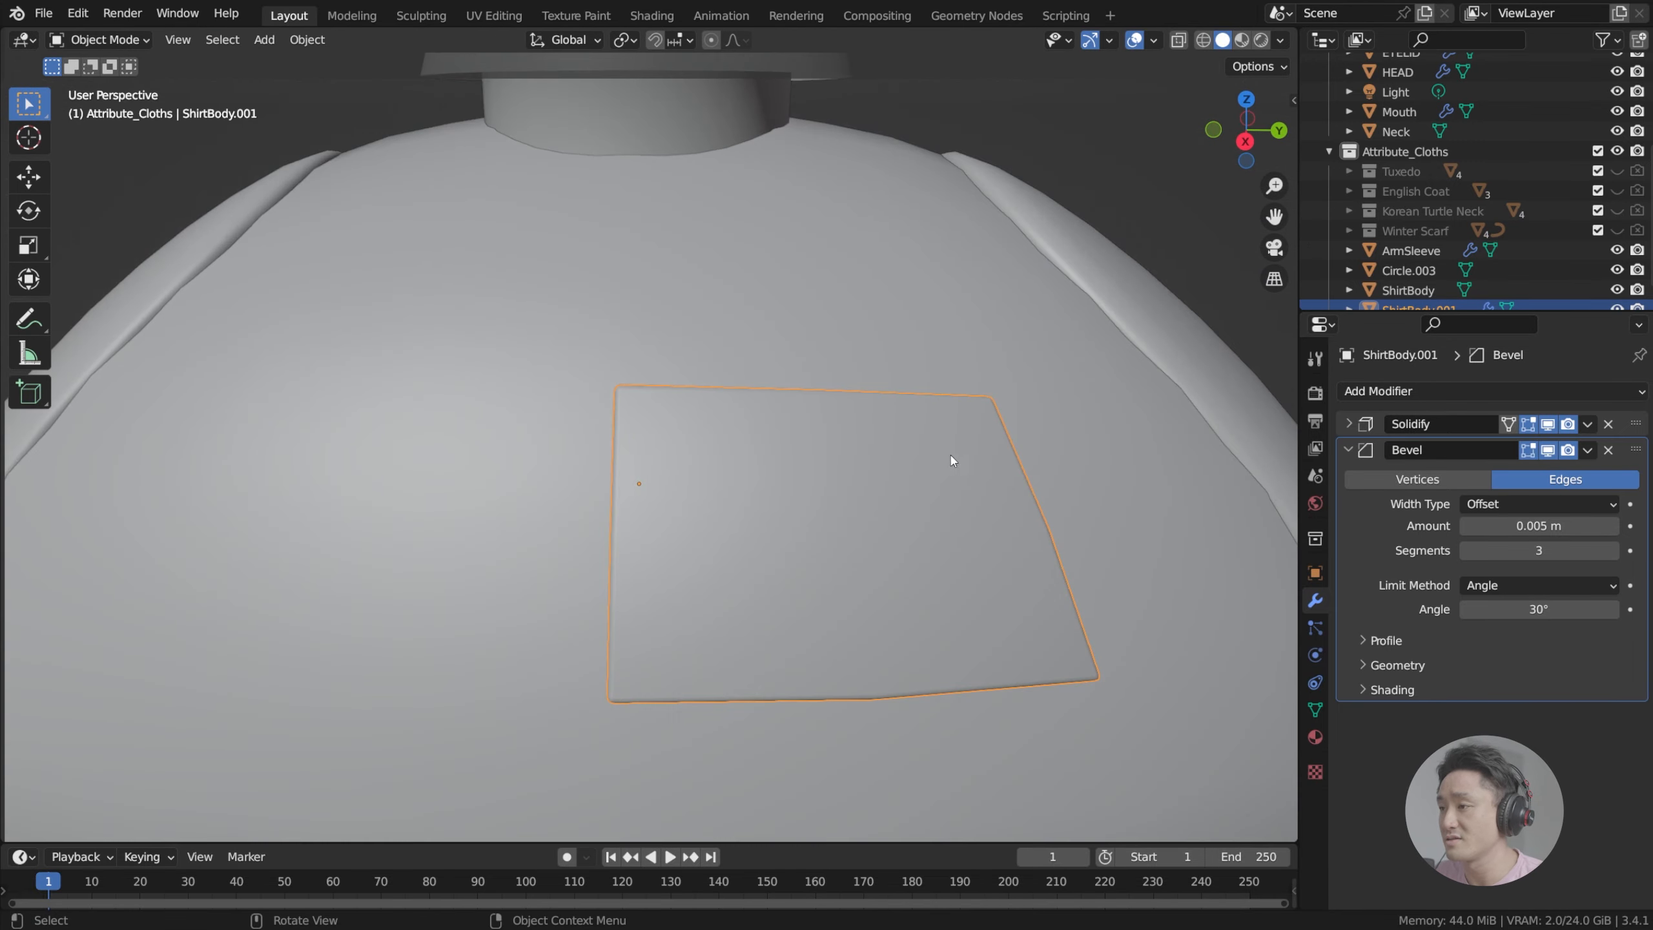
# Step: Add a Subdivision Surface modifier after the Bevel on the chest patch
pyautogui.click(1448, 392)
pyautogui.click(1256, 755)
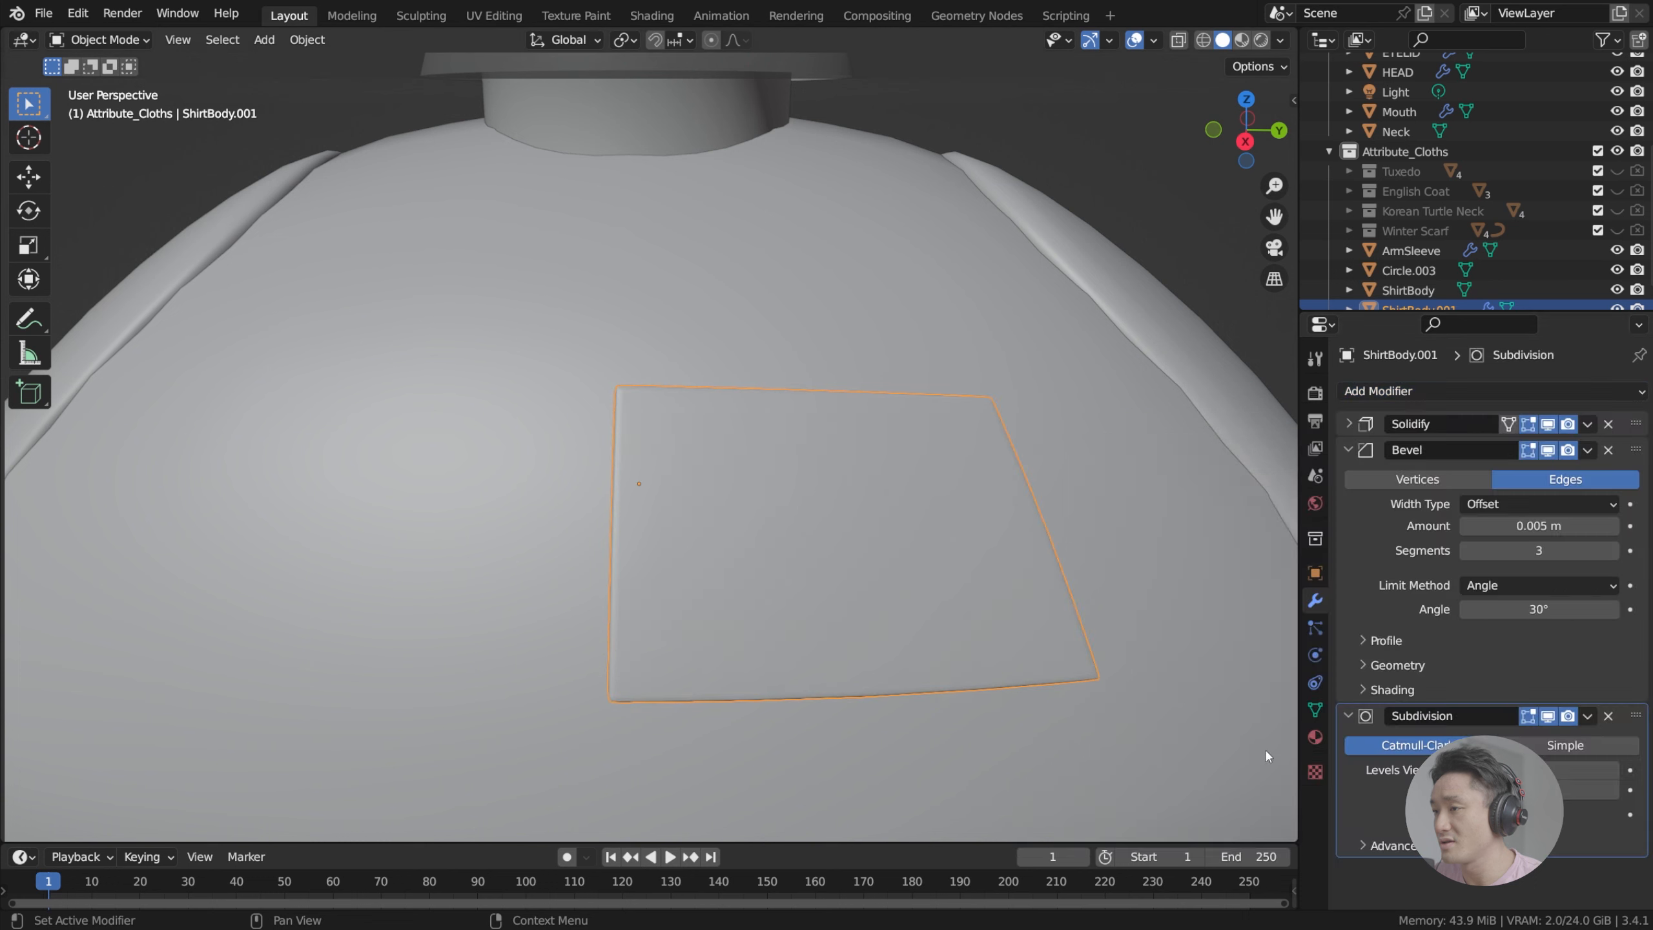
pyautogui.moveTo(938, 513); pyautogui.dragTo(888, 472, button='middle')
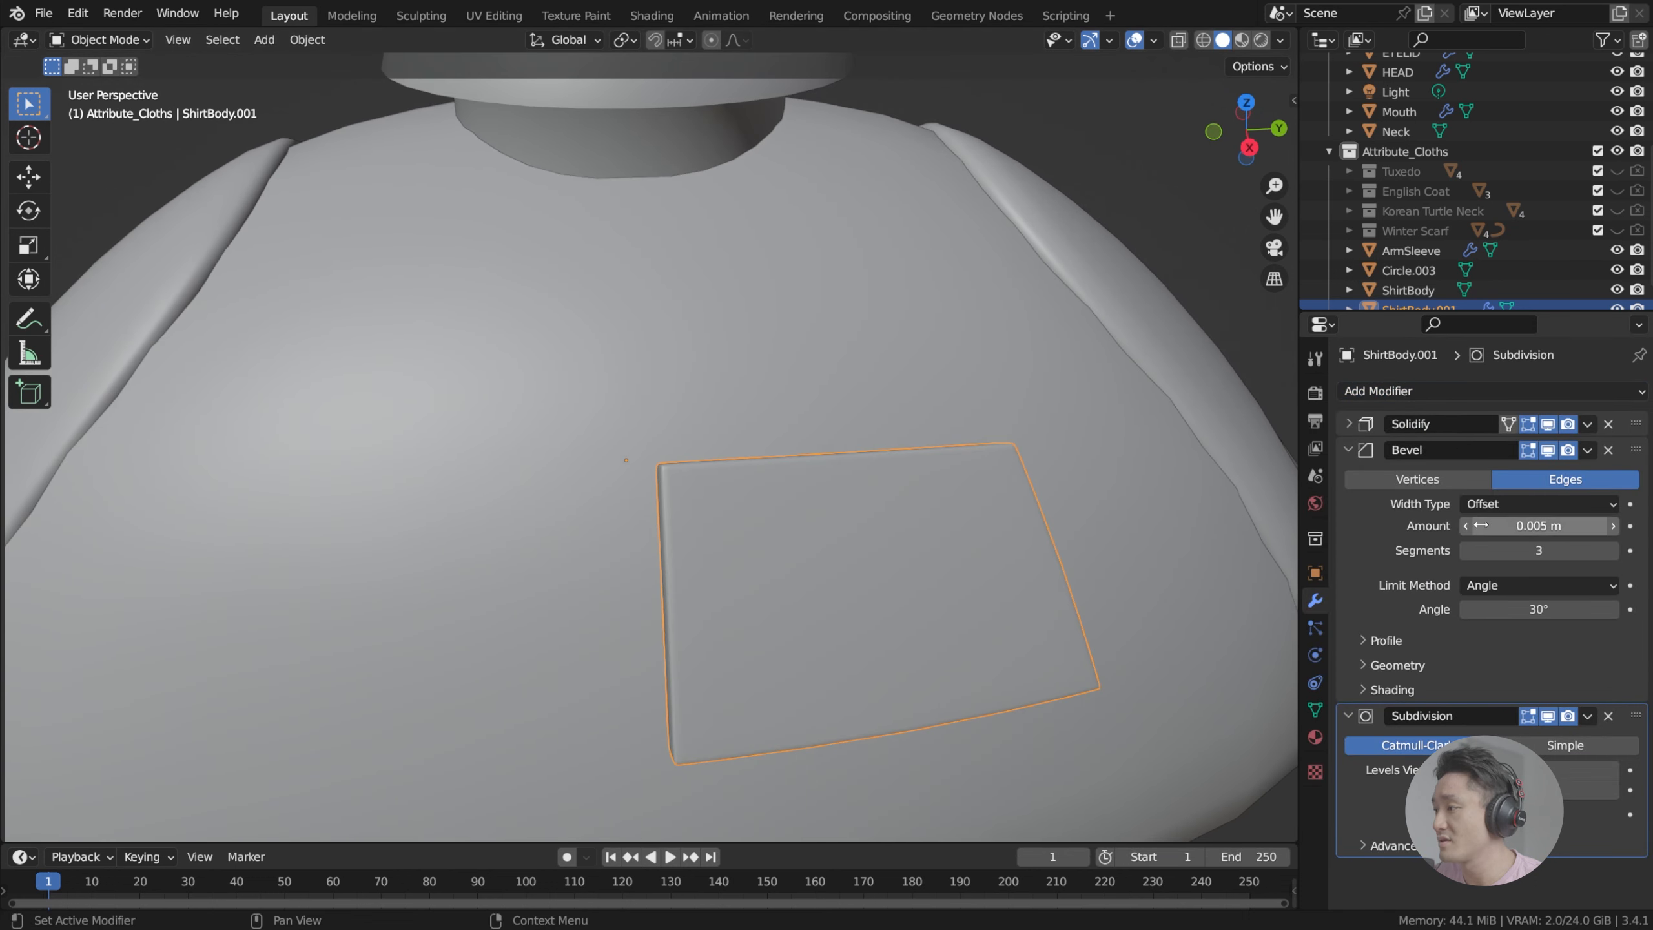
# Step: Hide the Bevel in the viewport and raise the Subdivision viewport level to compare a rounder patch
pyautogui.click(1547, 450)
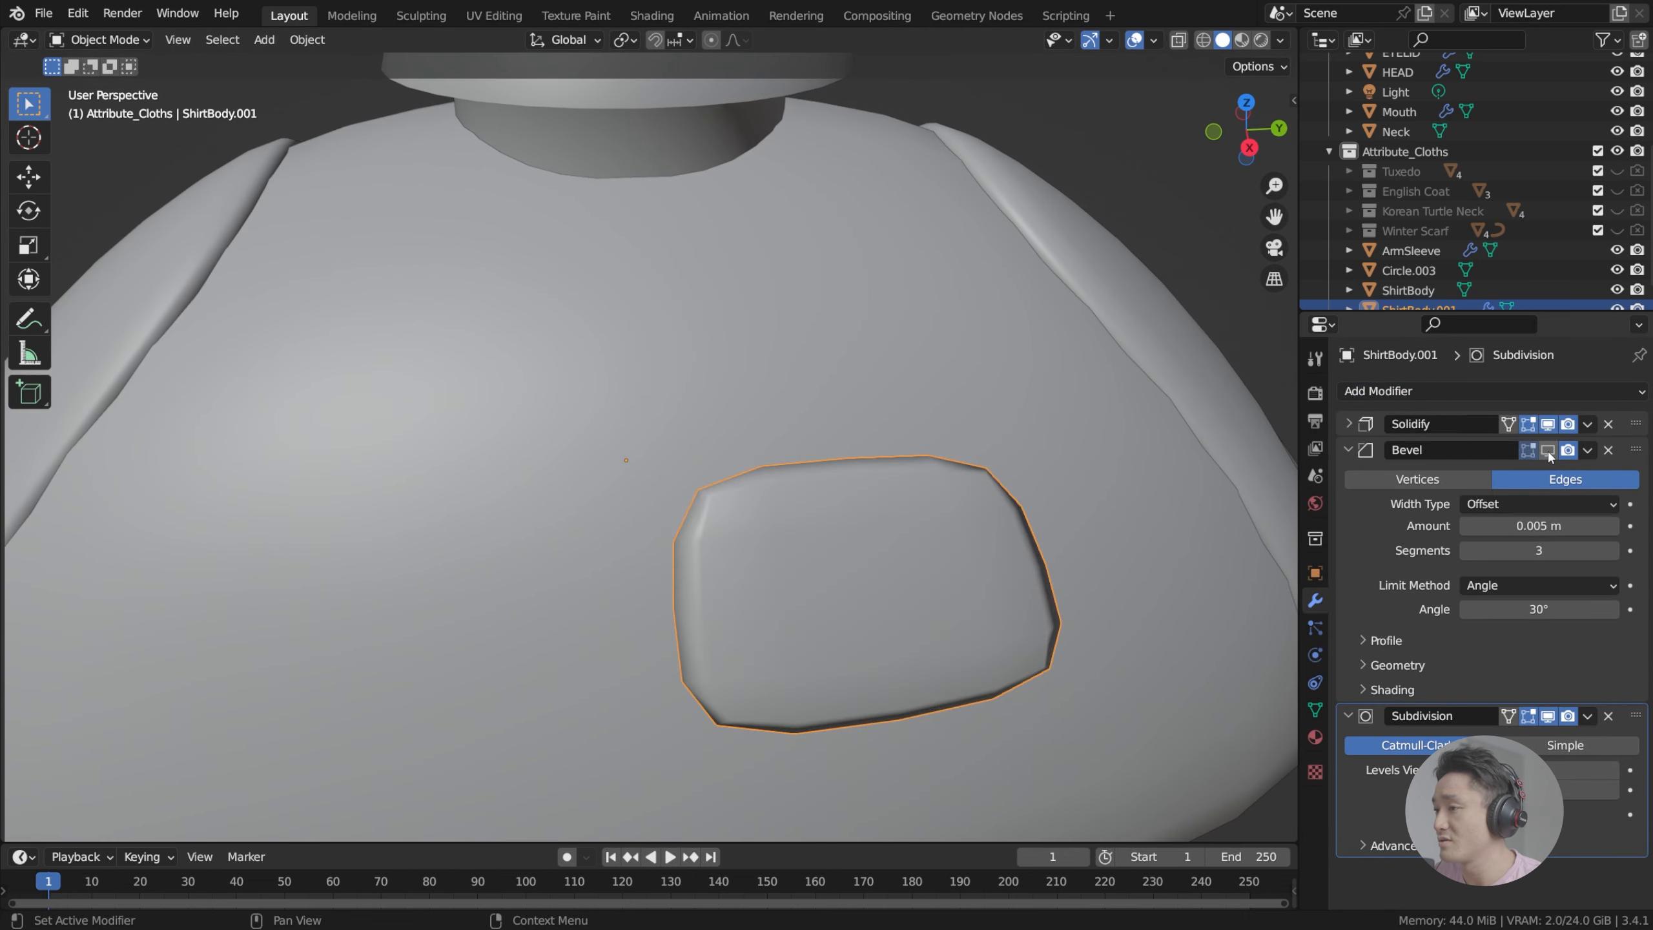
pyautogui.scroll(-4, 957, 533)
pyautogui.moveTo(829, 488)
pyautogui.mouseDown(button='middle')
pyautogui.moveTo(850, 500)
pyautogui.moveTo(821, 488)
pyautogui.mouseUp(button='middle')
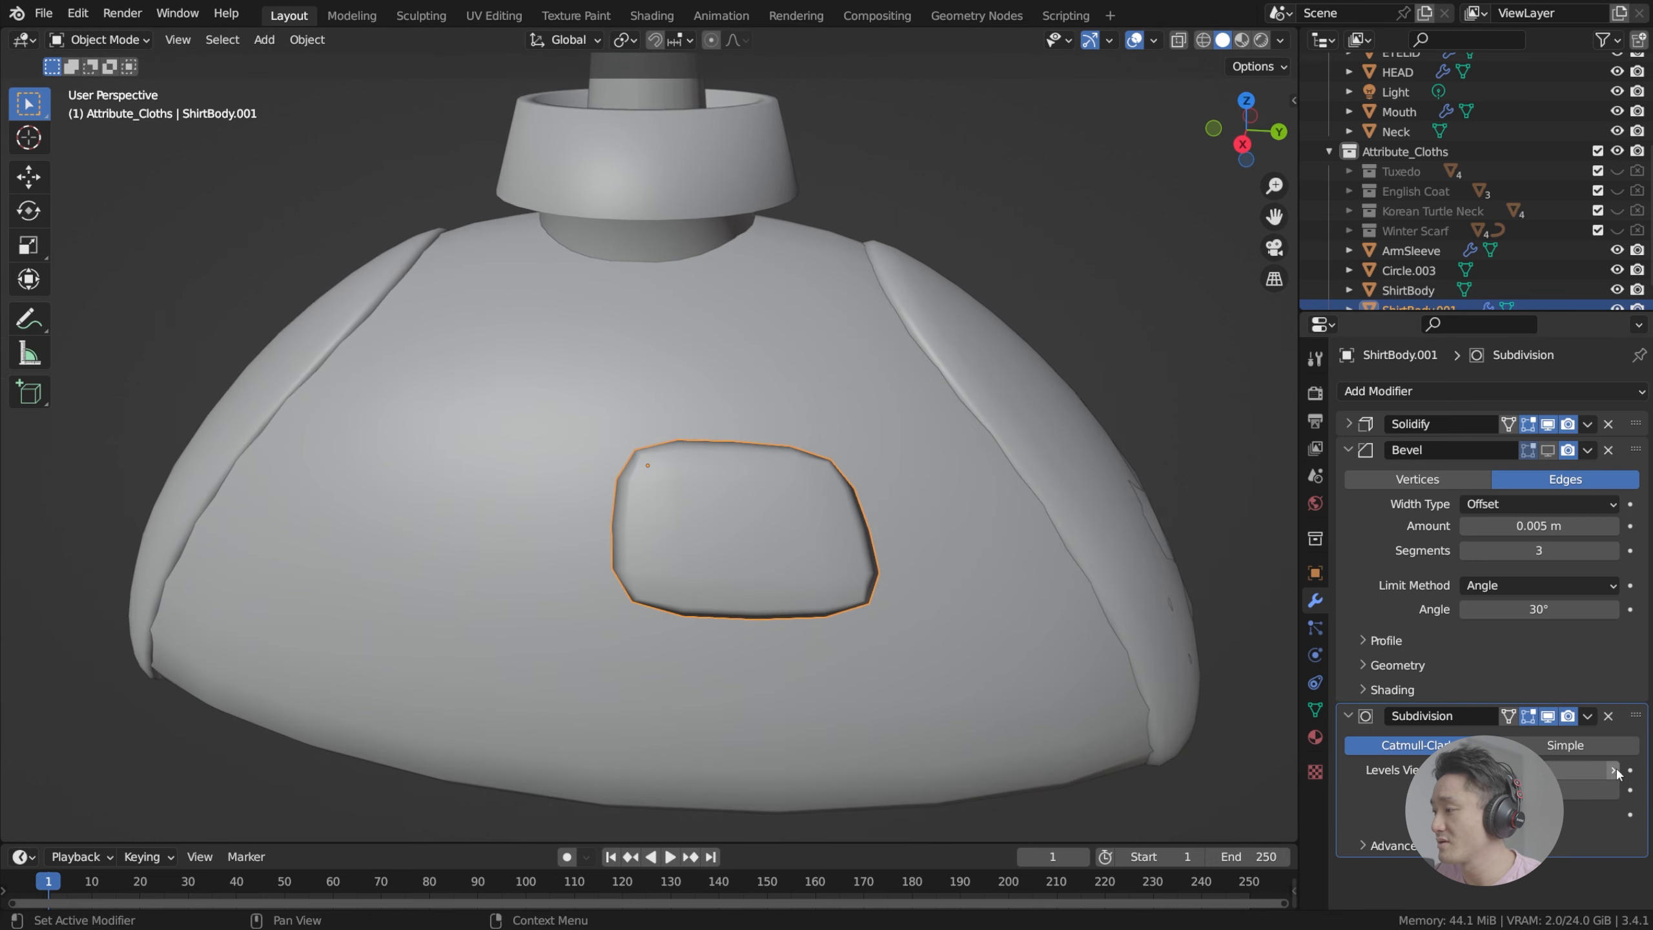
pyautogui.hotkey('ctrl', 'z')
pyautogui.moveTo(930, 510); pyautogui.dragTo(845, 463, button='middle')
pyautogui.scroll(5, 875, 454)
pyautogui.moveTo(656, 473); pyautogui.dragTo(700, 479, button='middle')
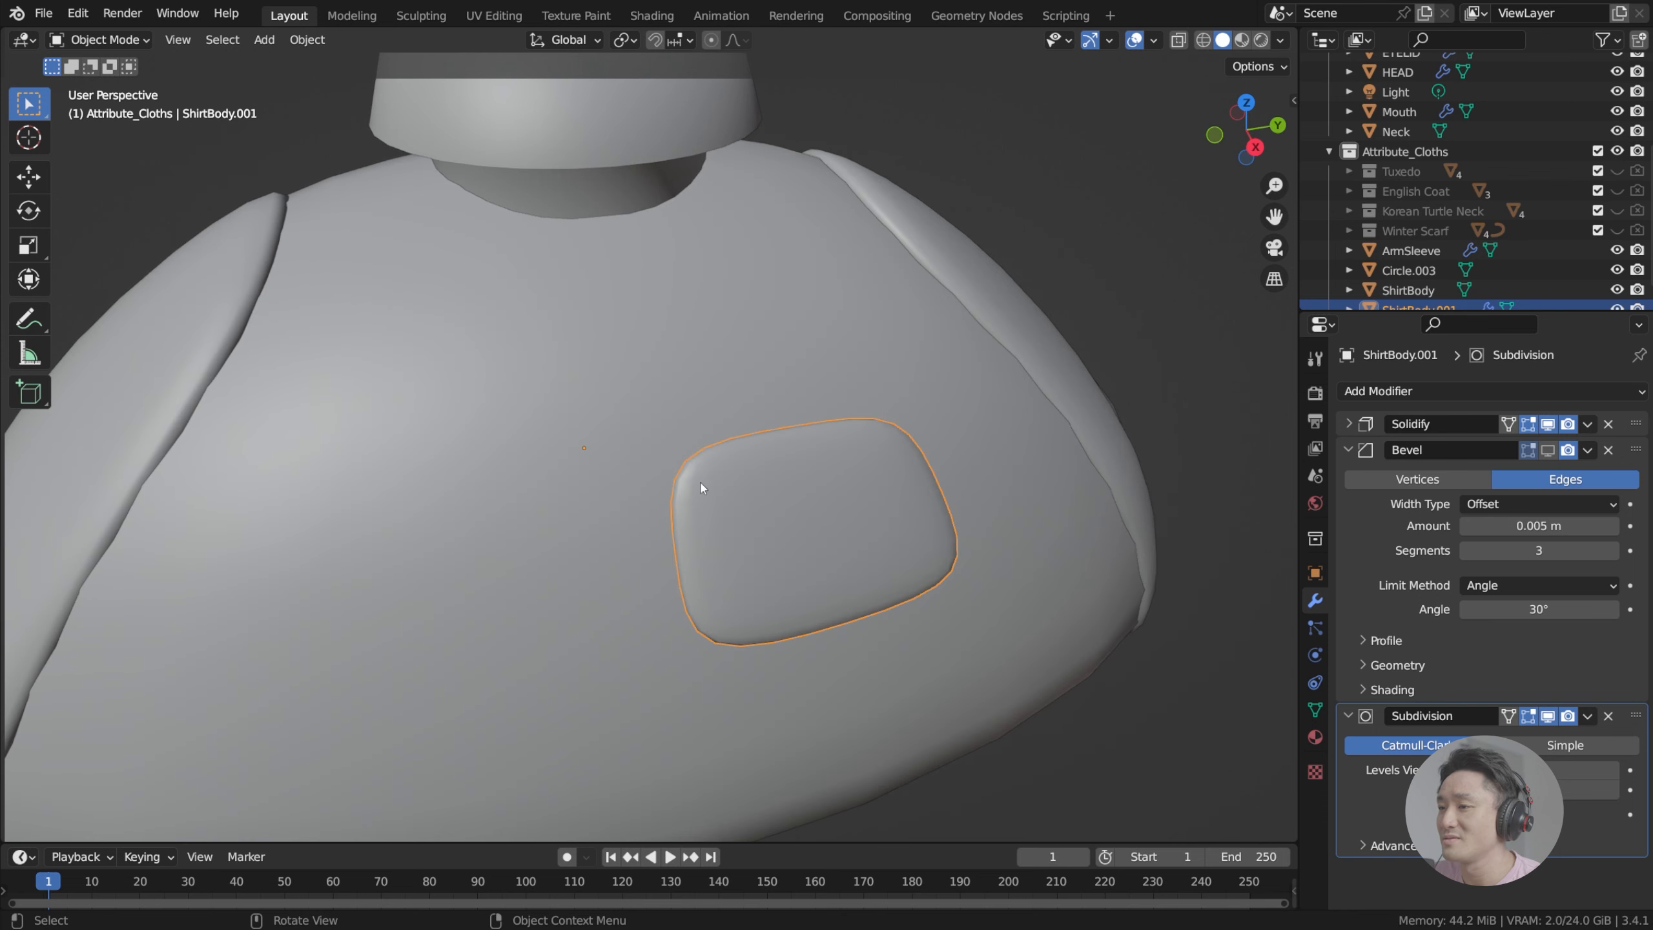
# Step: Show the Bevel in the viewport again and remove the Subdivision modifier from the patch
pyautogui.click(1549, 450)
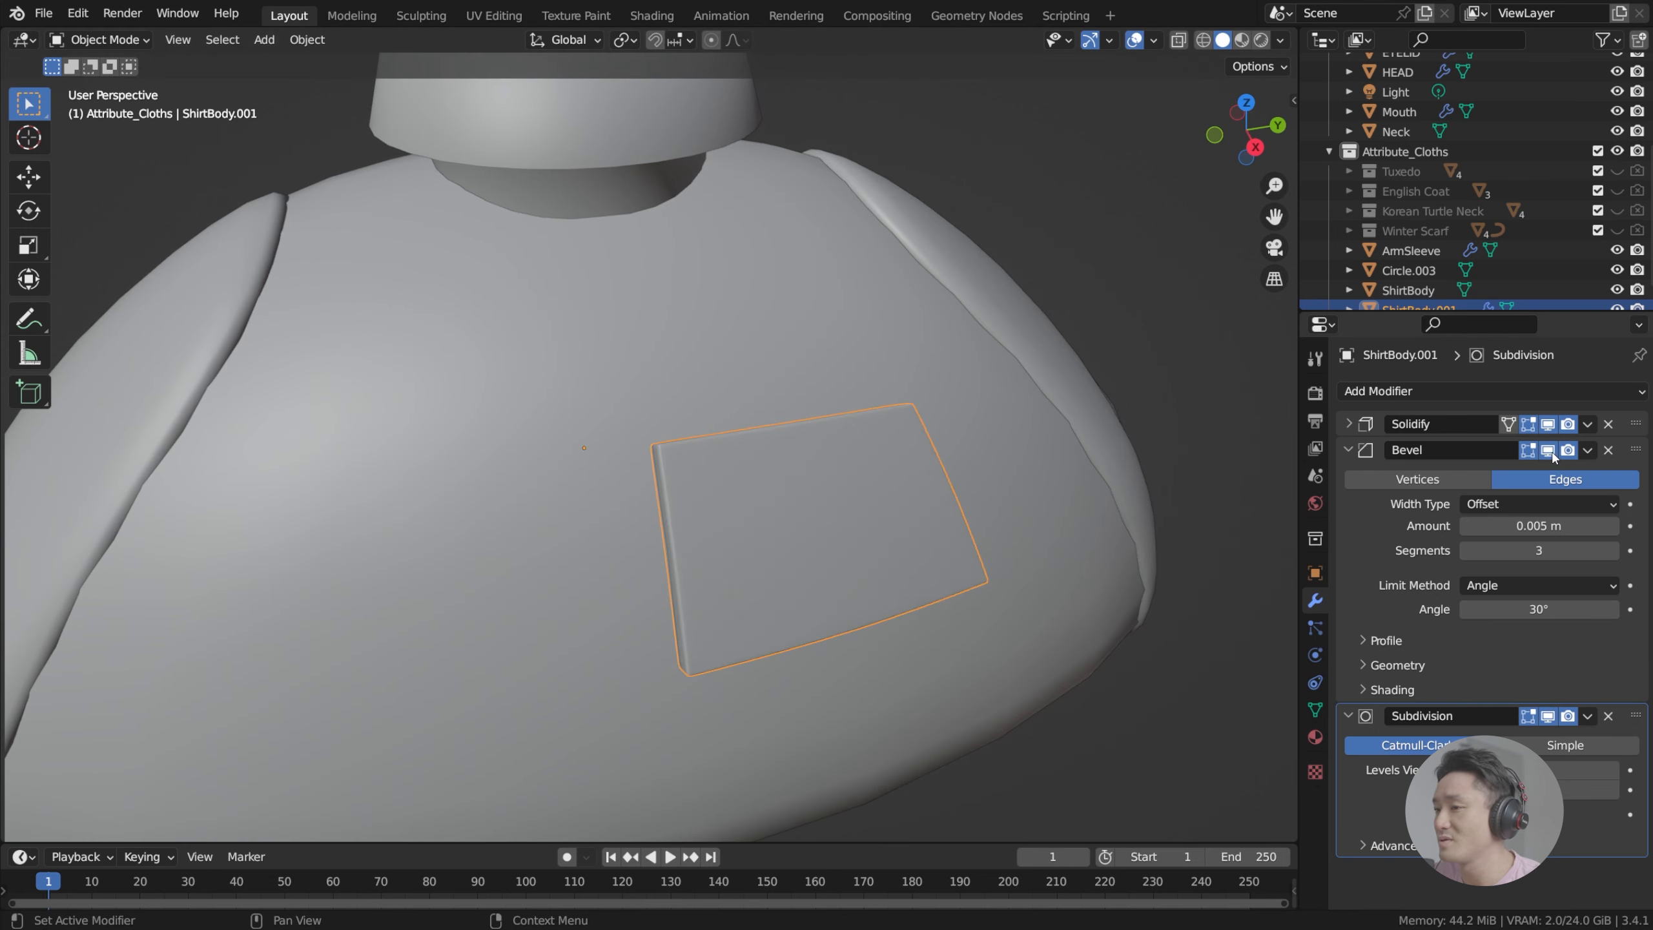
pyautogui.click(1608, 715)
pyautogui.moveTo(1072, 517); pyautogui.dragTo(990, 499, button='middle')
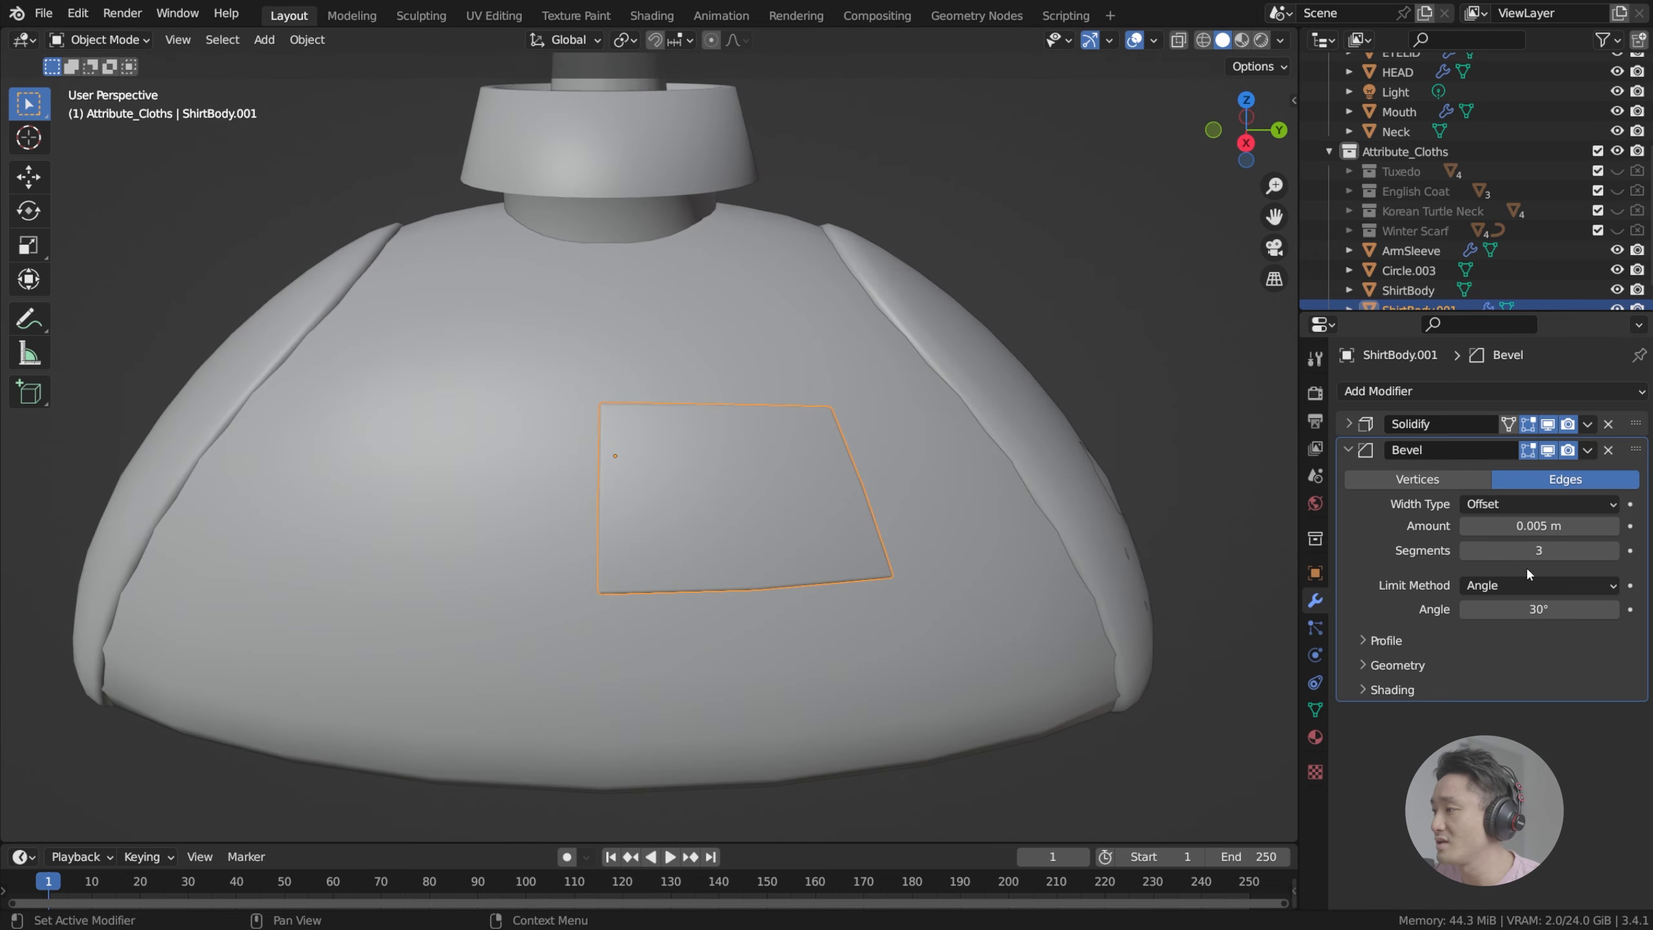
pyautogui.scroll(3, 916, 496)
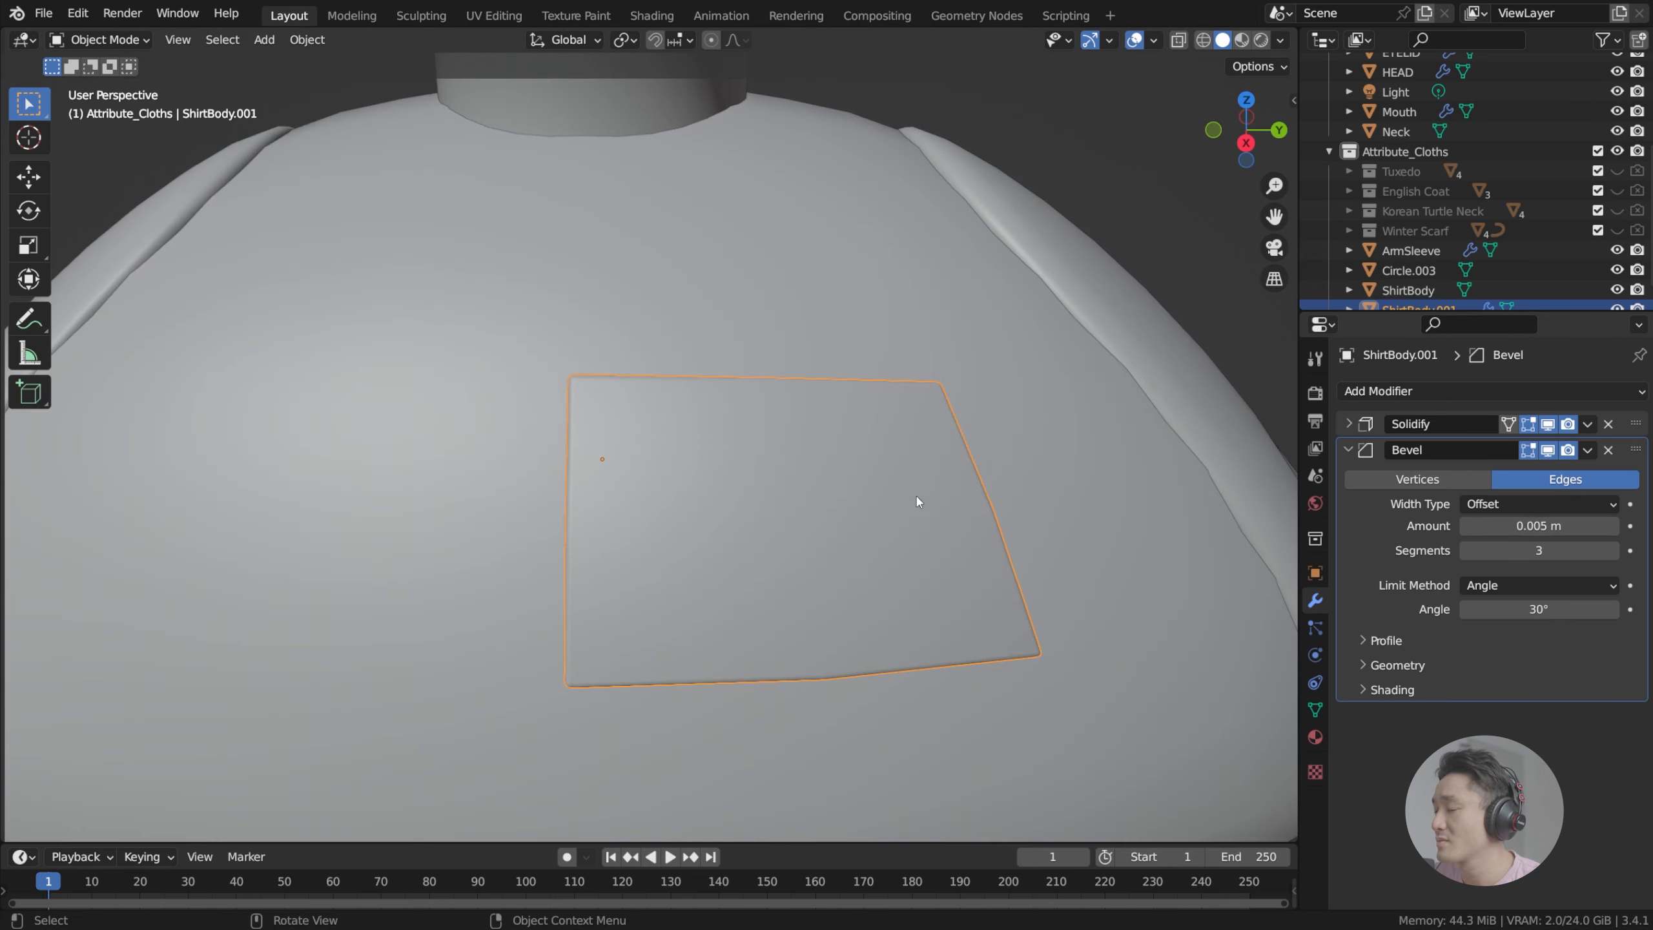
pyautogui.moveTo(897, 510); pyautogui.dragTo(867, 528, button='middle')
# Step: Enter Edit Mode on the chest patch and select the upper corner of its slanted edge in vertex select mode
pyautogui.press('Tab')
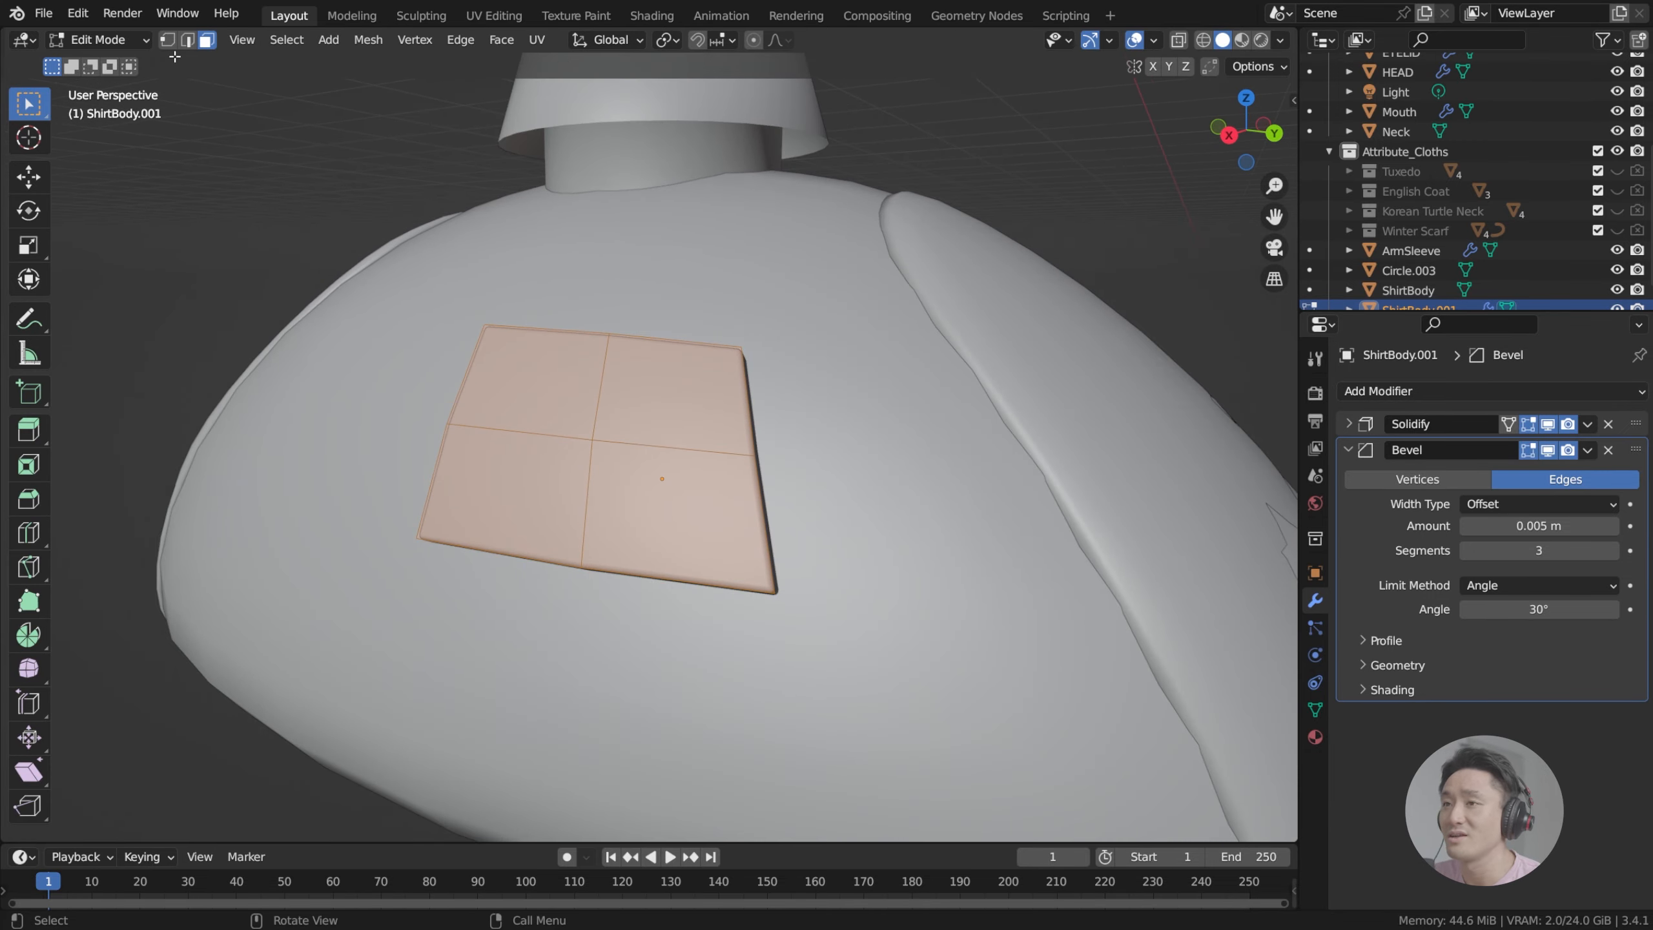
pyautogui.press('Tab')
pyautogui.press('KP_1')
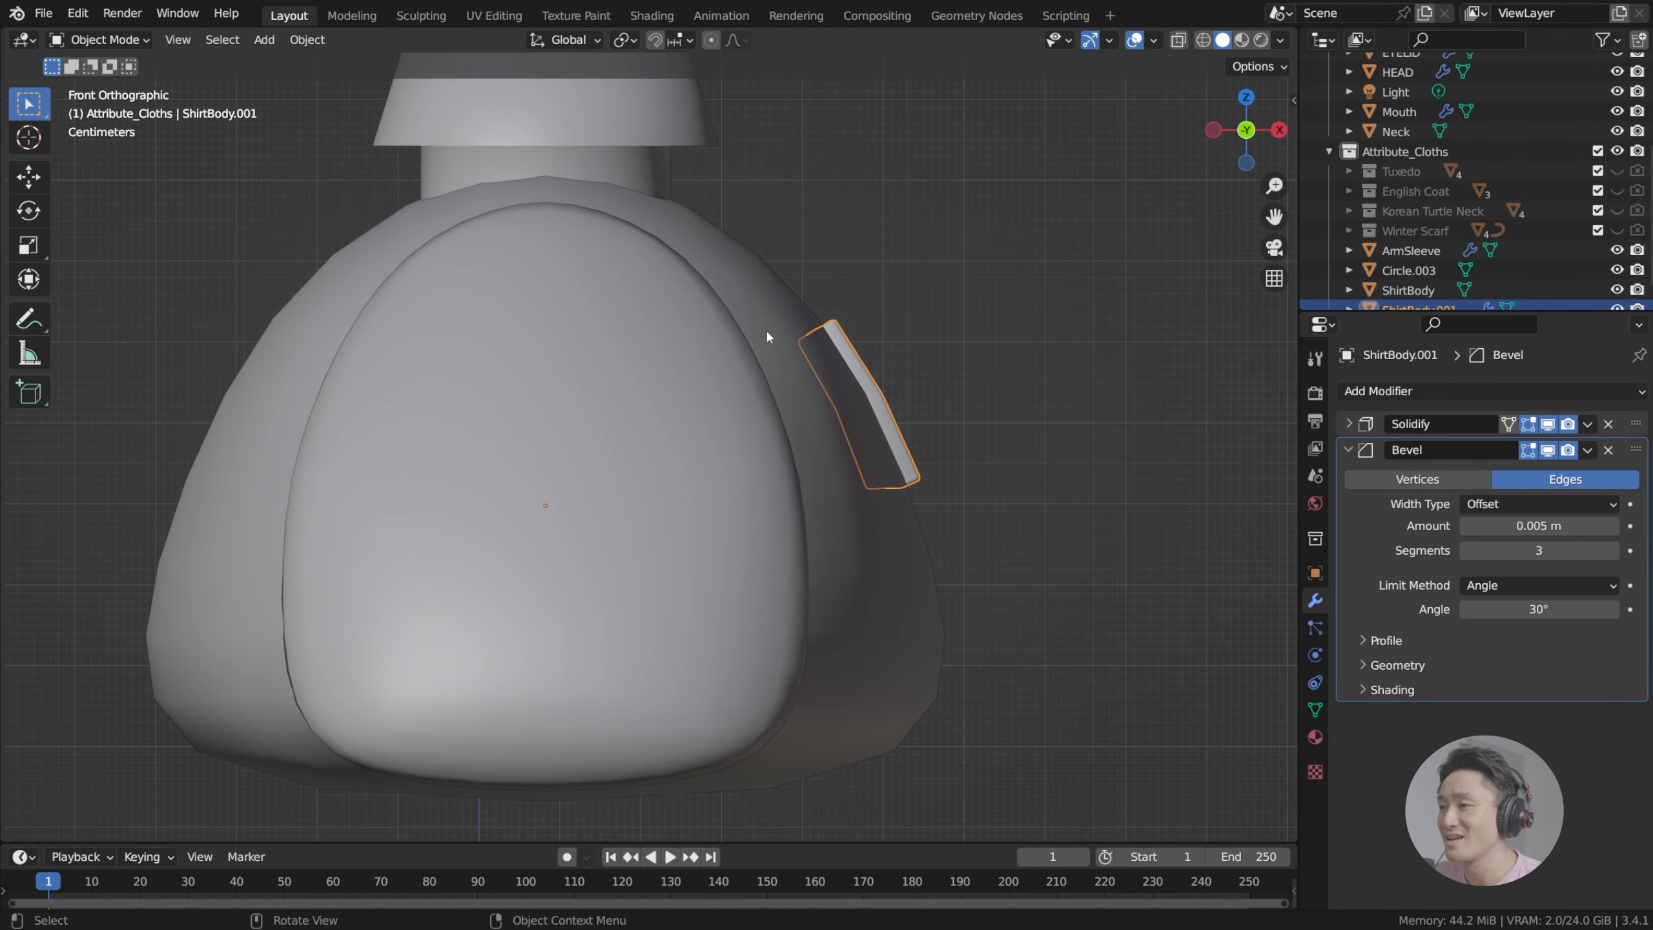
pyautogui.press('Tab')
pyautogui.press('KP_Decimal')
pyautogui.moveTo(766, 336); pyautogui.dragTo(809, 455, button='middle')
pyautogui.scroll(-3, 882, 461)
pyautogui.scroll(3, 836, 448)
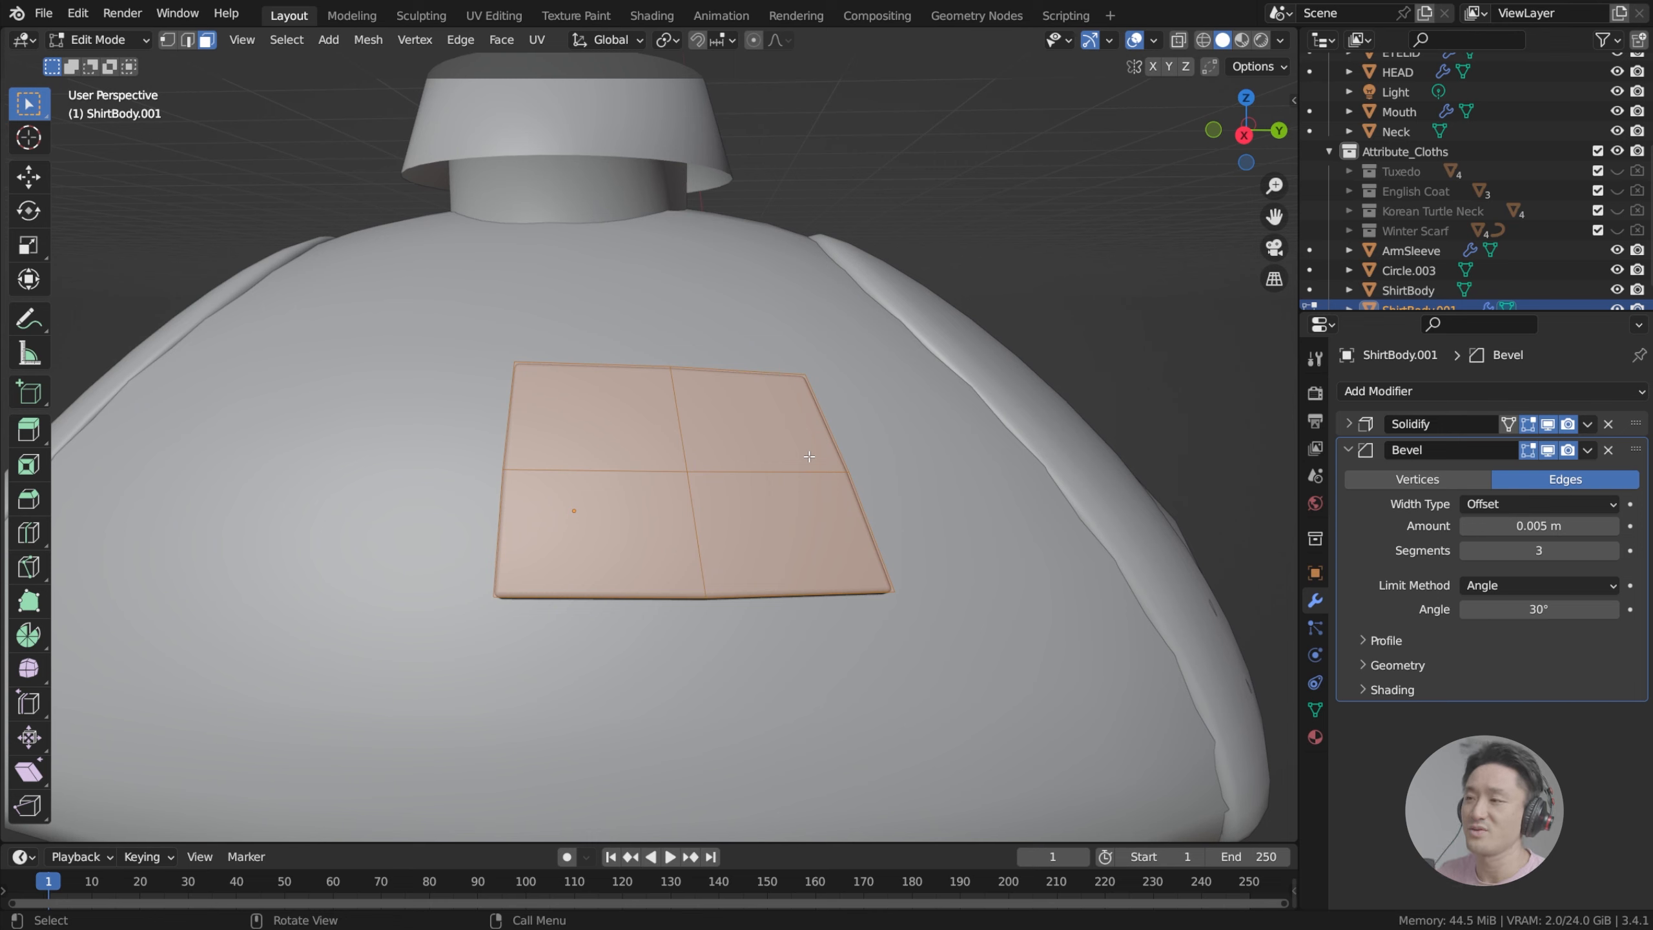
pyautogui.click(790, 436)
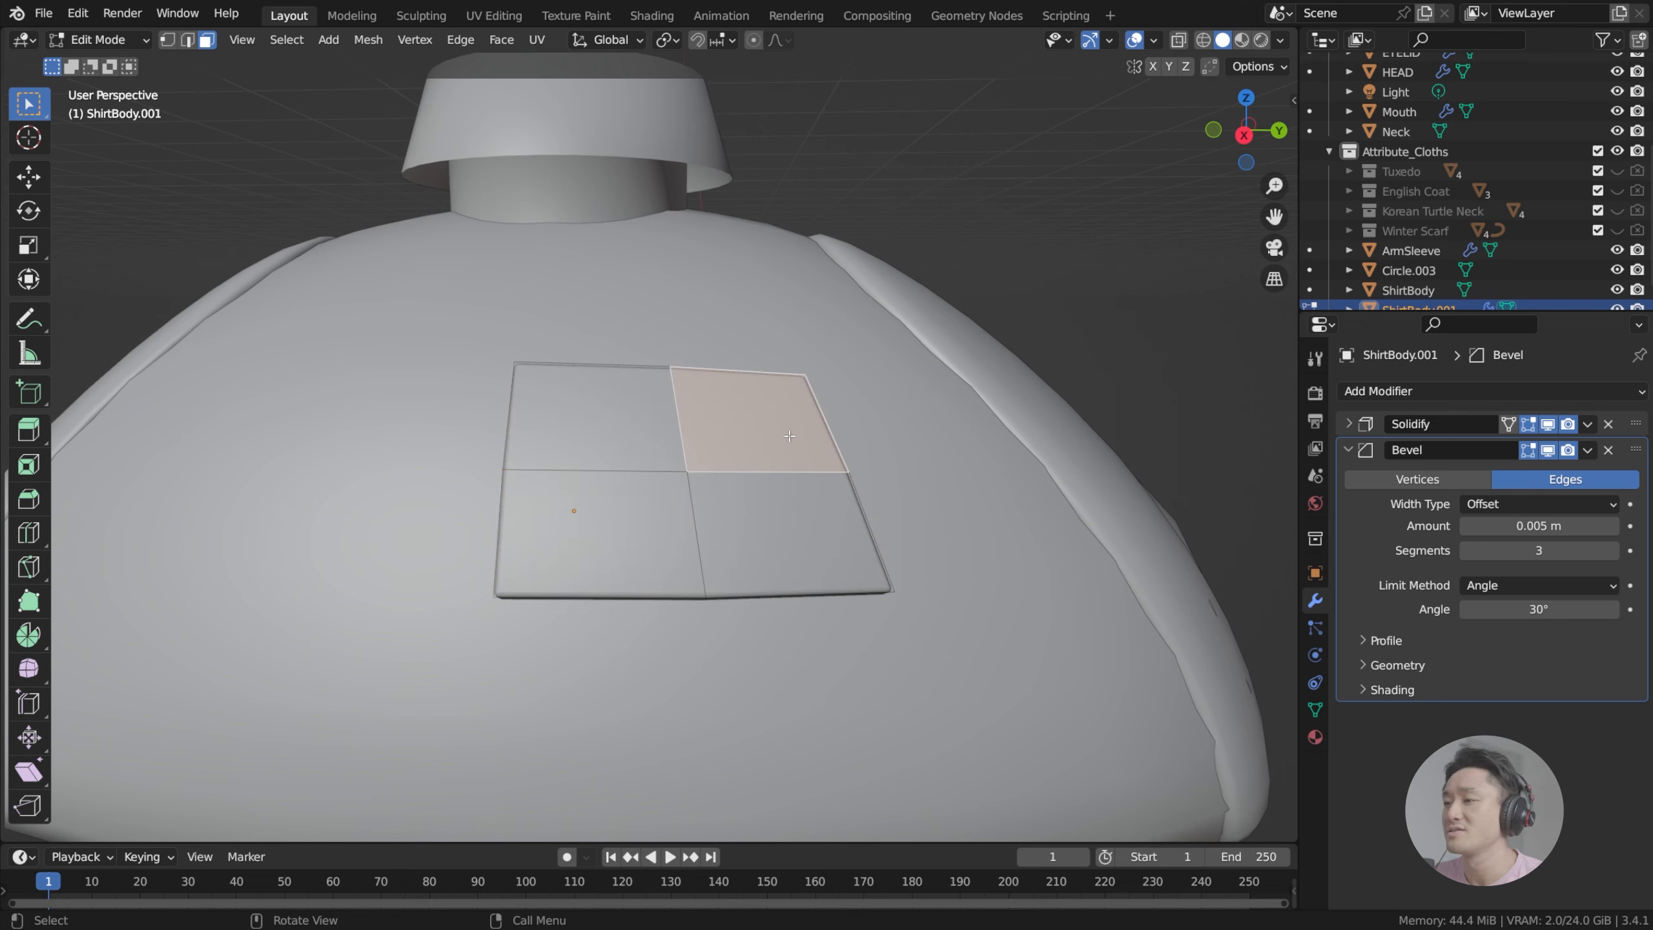
pyautogui.click(167, 41)
pyautogui.click(823, 389)
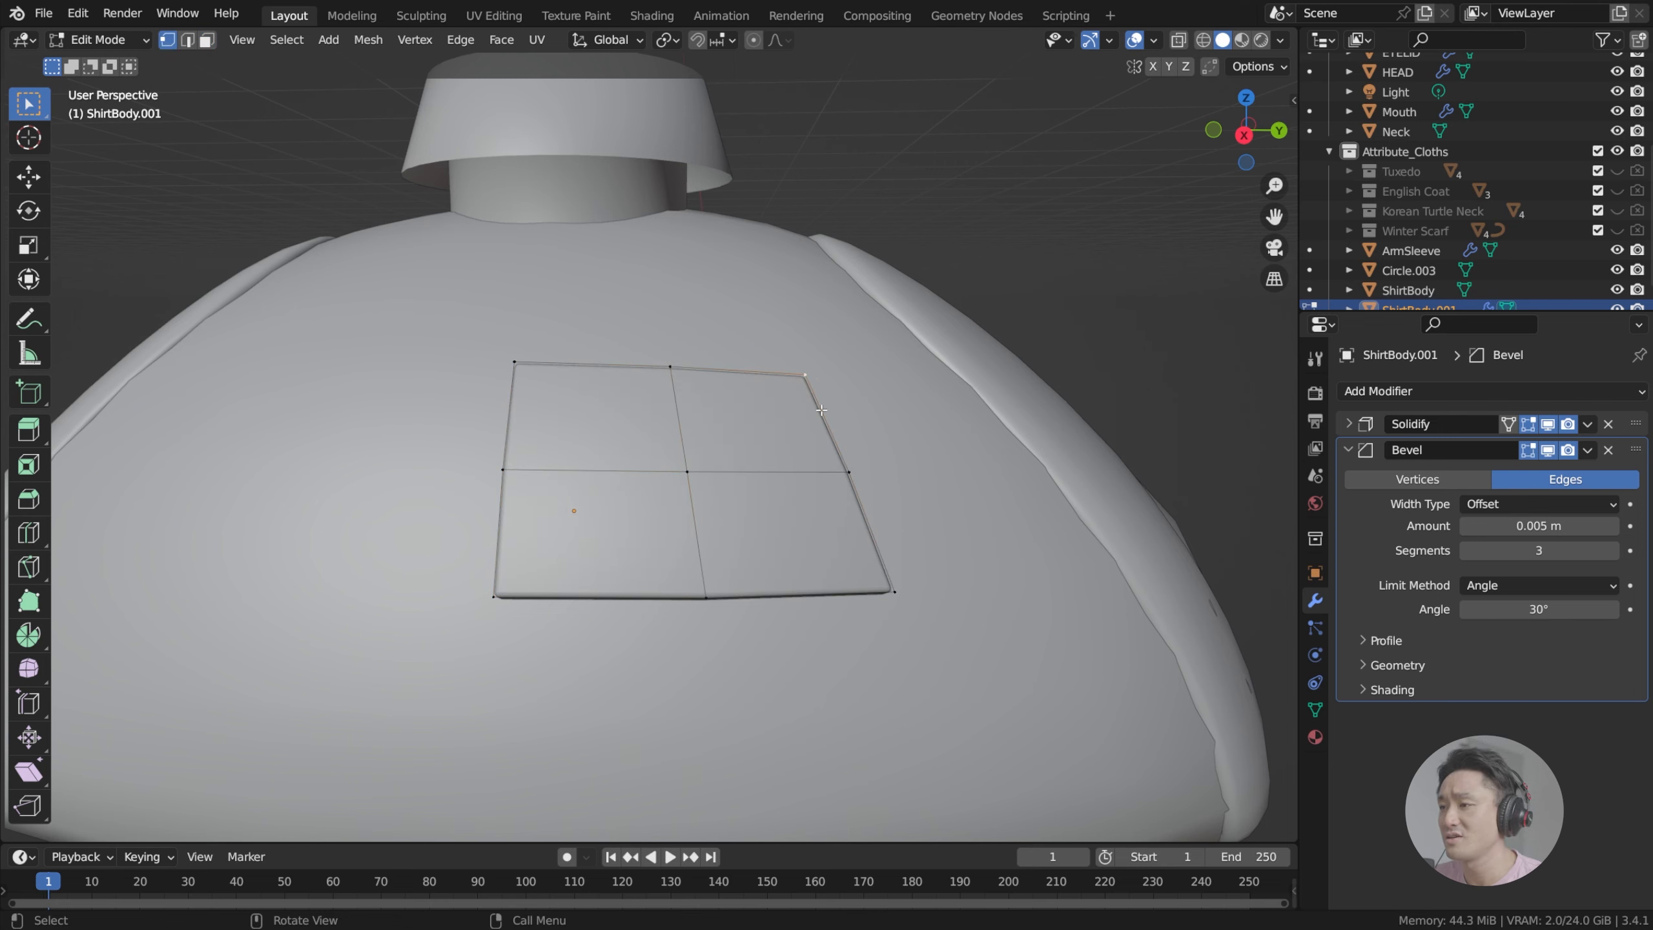
pyautogui.press('g')
pyautogui.press('x')
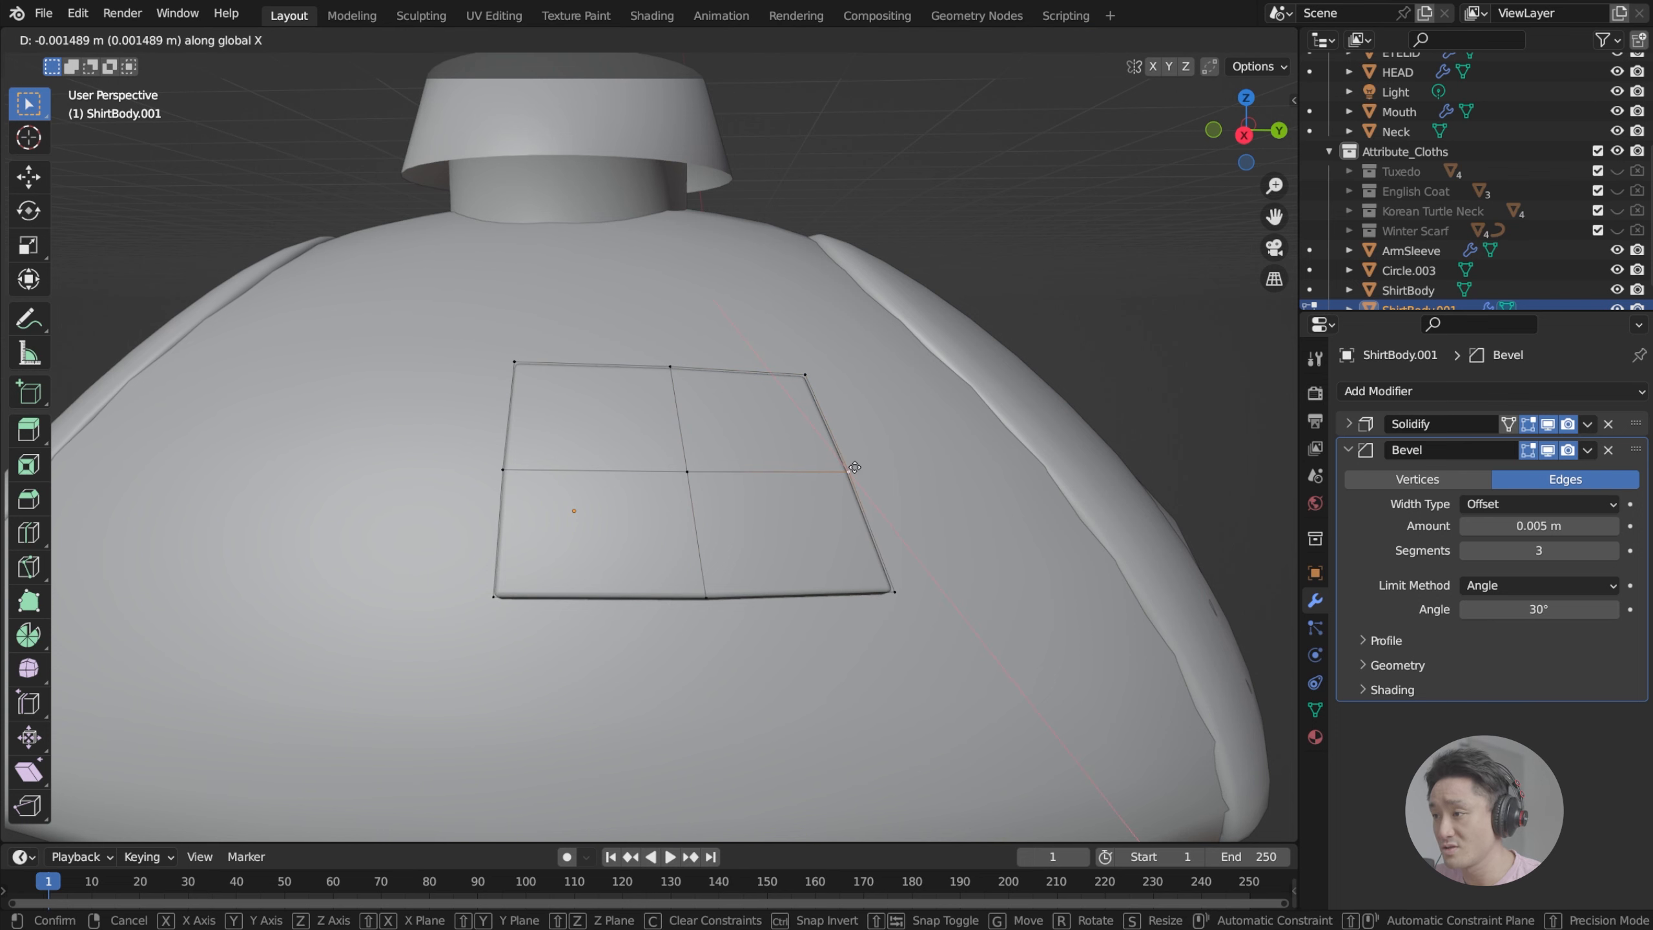
pyautogui.rightClick(833, 468)
pyautogui.moveTo(832, 468)
pyautogui.mouseDown(button='middle')
pyautogui.moveTo(887, 471)
pyautogui.moveTo(755, 454)
pyautogui.moveTo(768, 531)
pyautogui.moveTo(952, 579)
pyautogui.moveTo(844, 491)
pyautogui.mouseUp(button='middle')
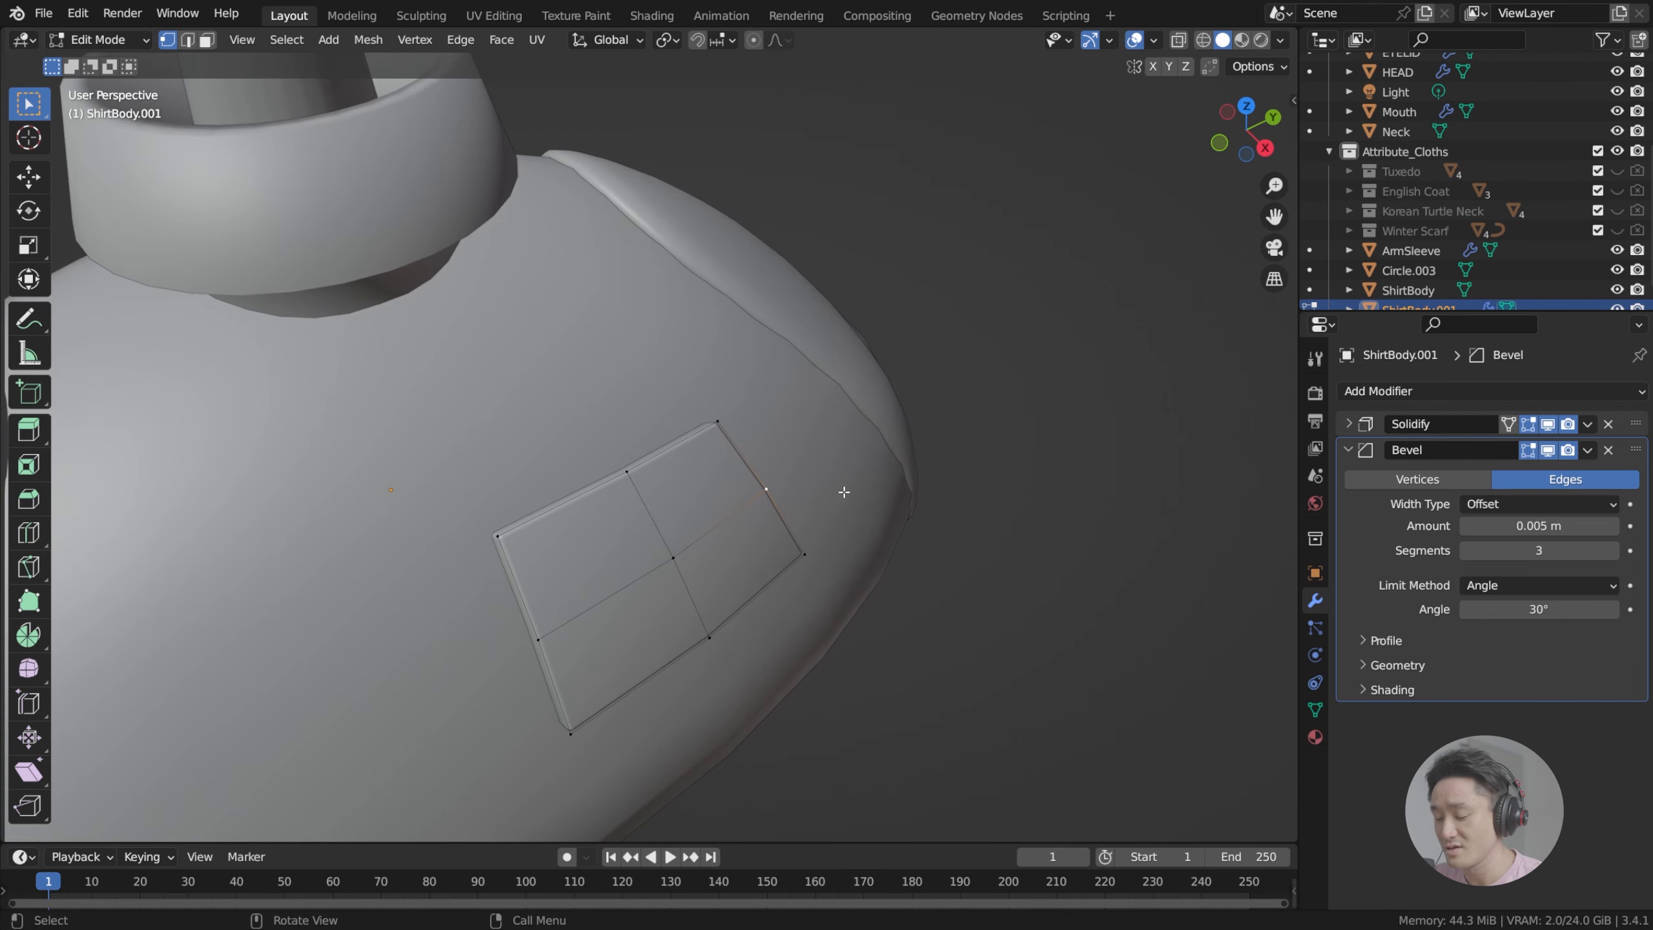
pyautogui.press('g')
pyautogui.press('y')
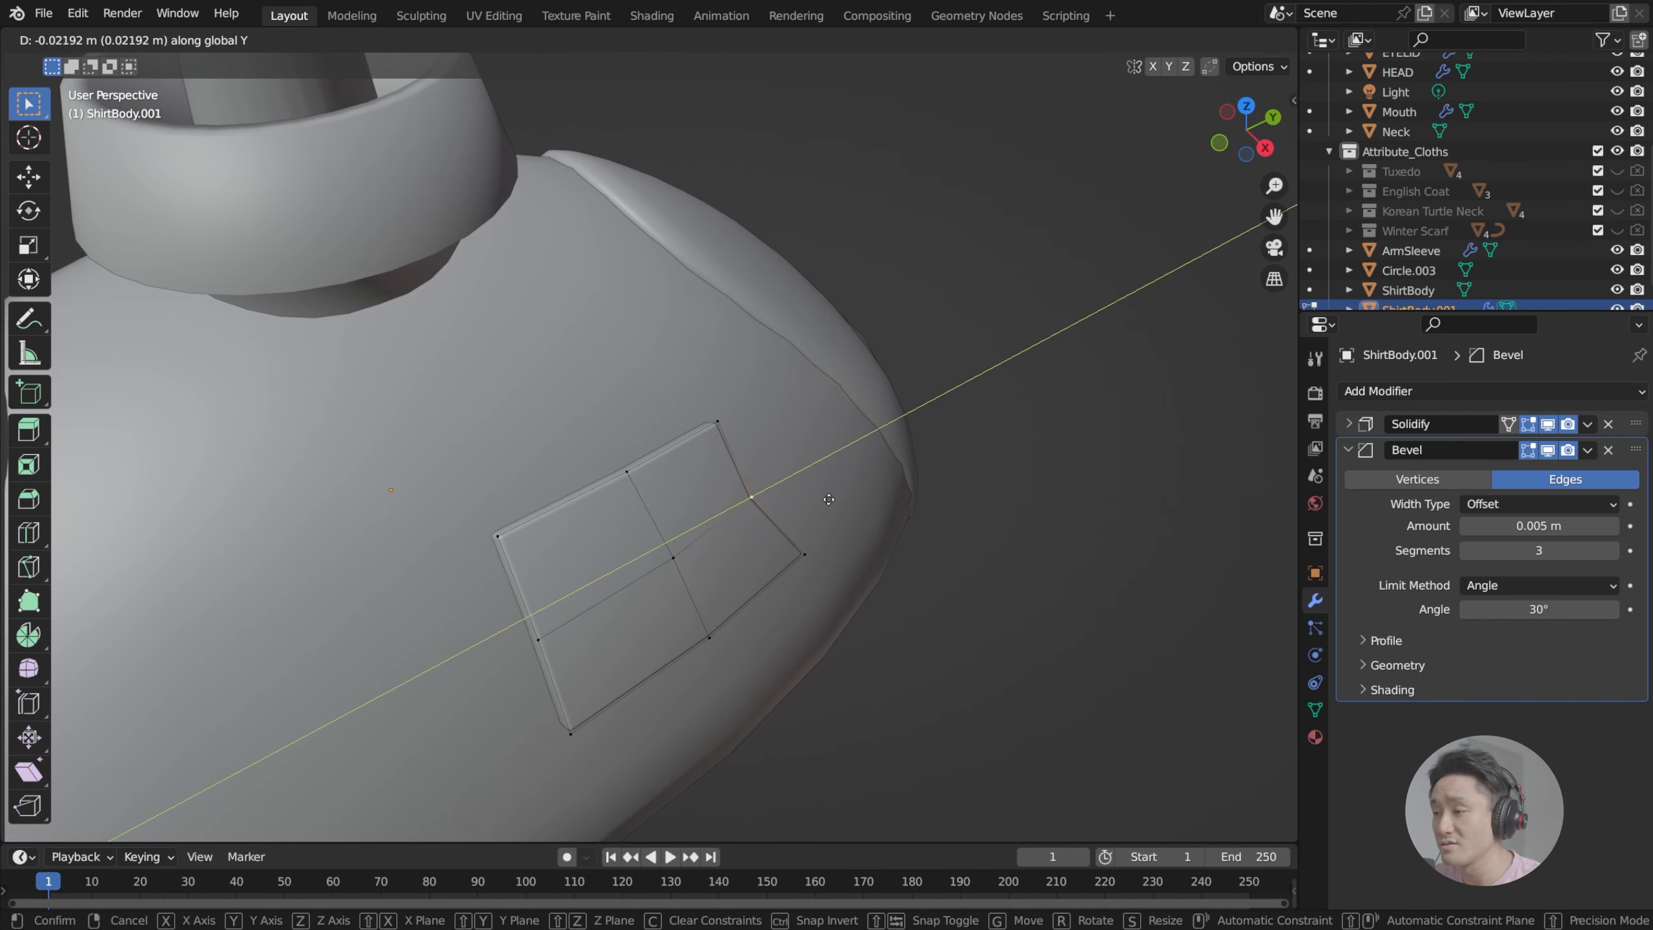
pyautogui.rightClick(829, 499)
# Step: In right orthographic view, move the middle and lower corner vertices of the patch's slanted edge inward along the Y axis
pyautogui.press('KP_3')
pyautogui.scroll(3, 846, 493)
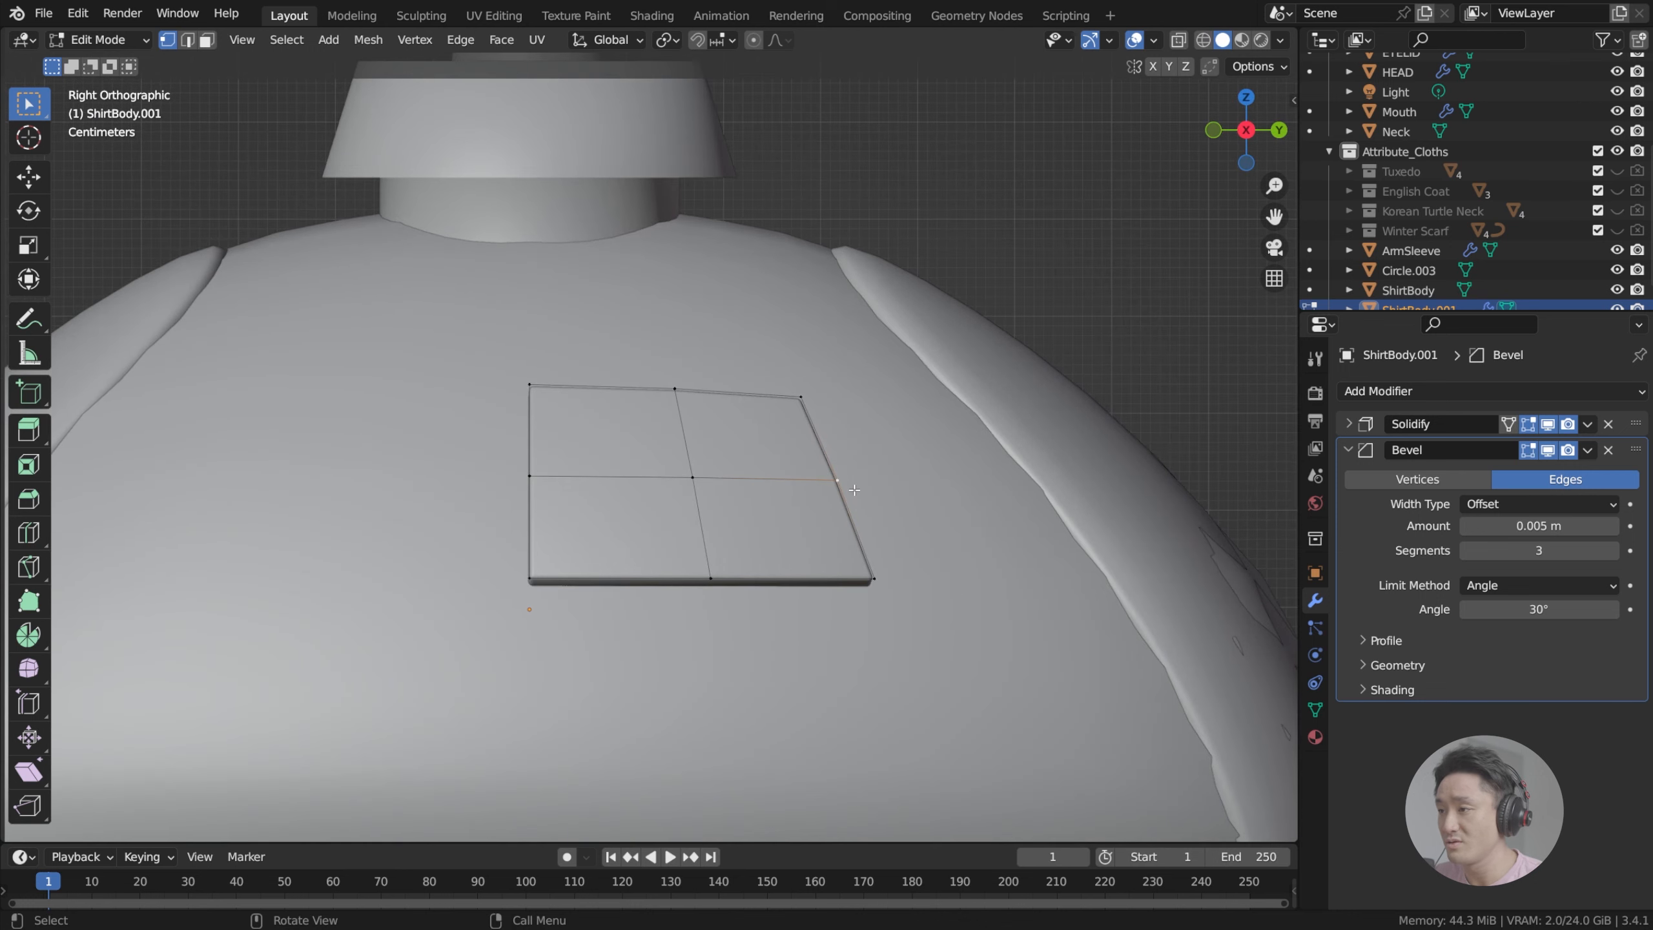
pyautogui.scroll(1, 854, 489)
pyautogui.press('g')
pyautogui.press('y')
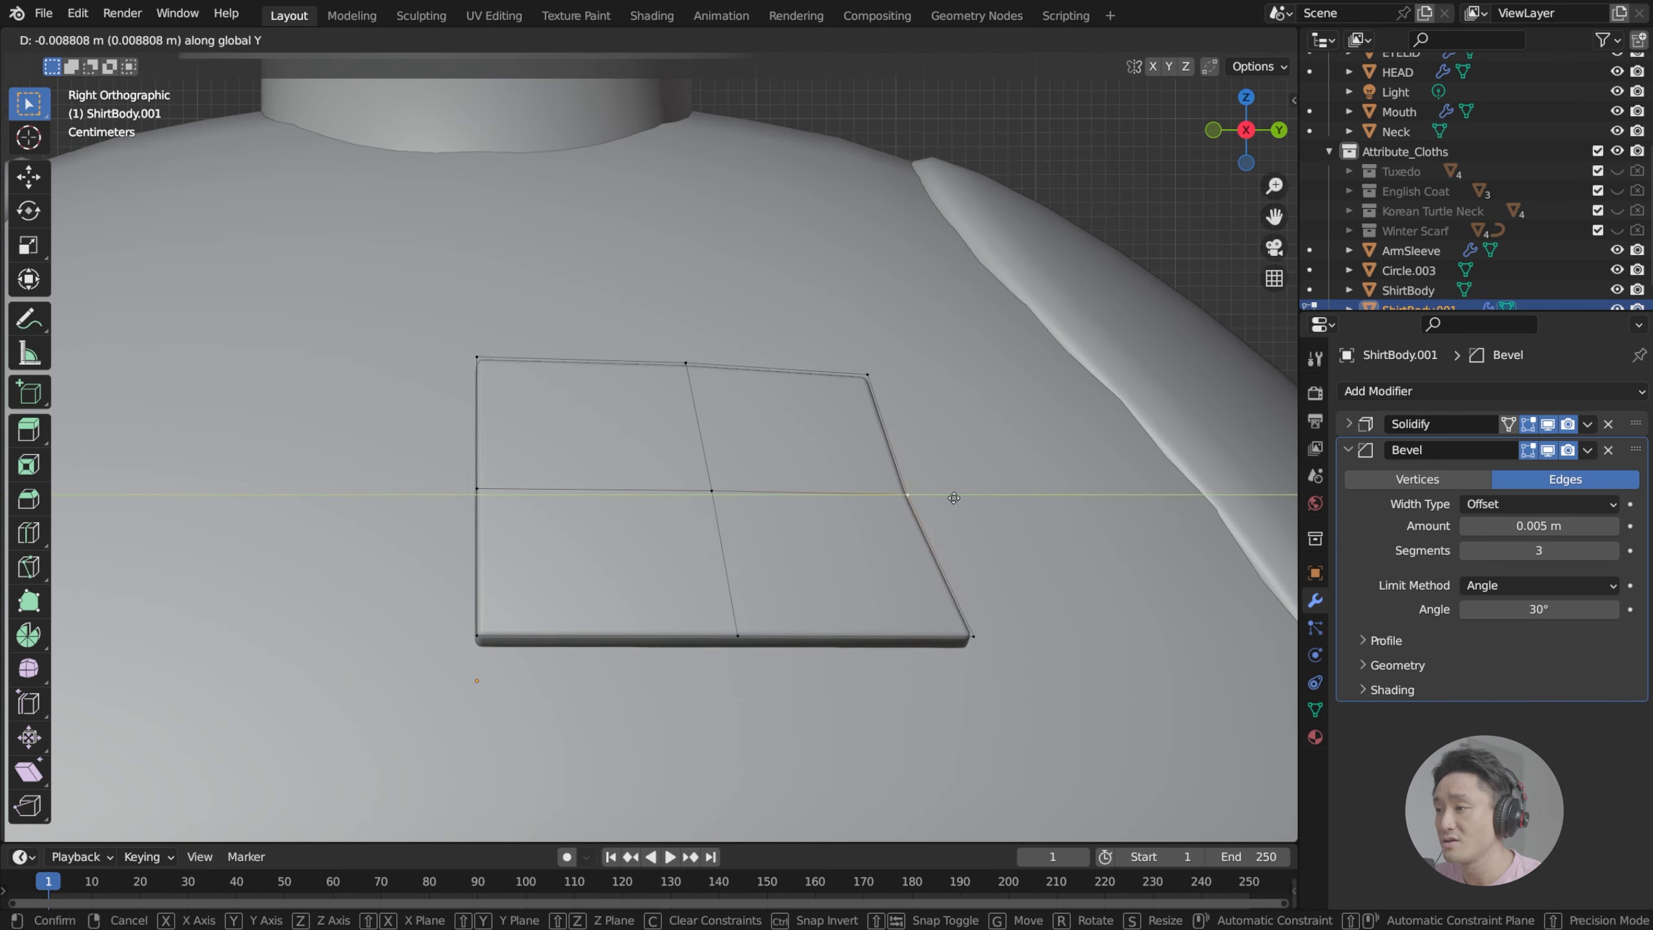
pyautogui.click(931, 496)
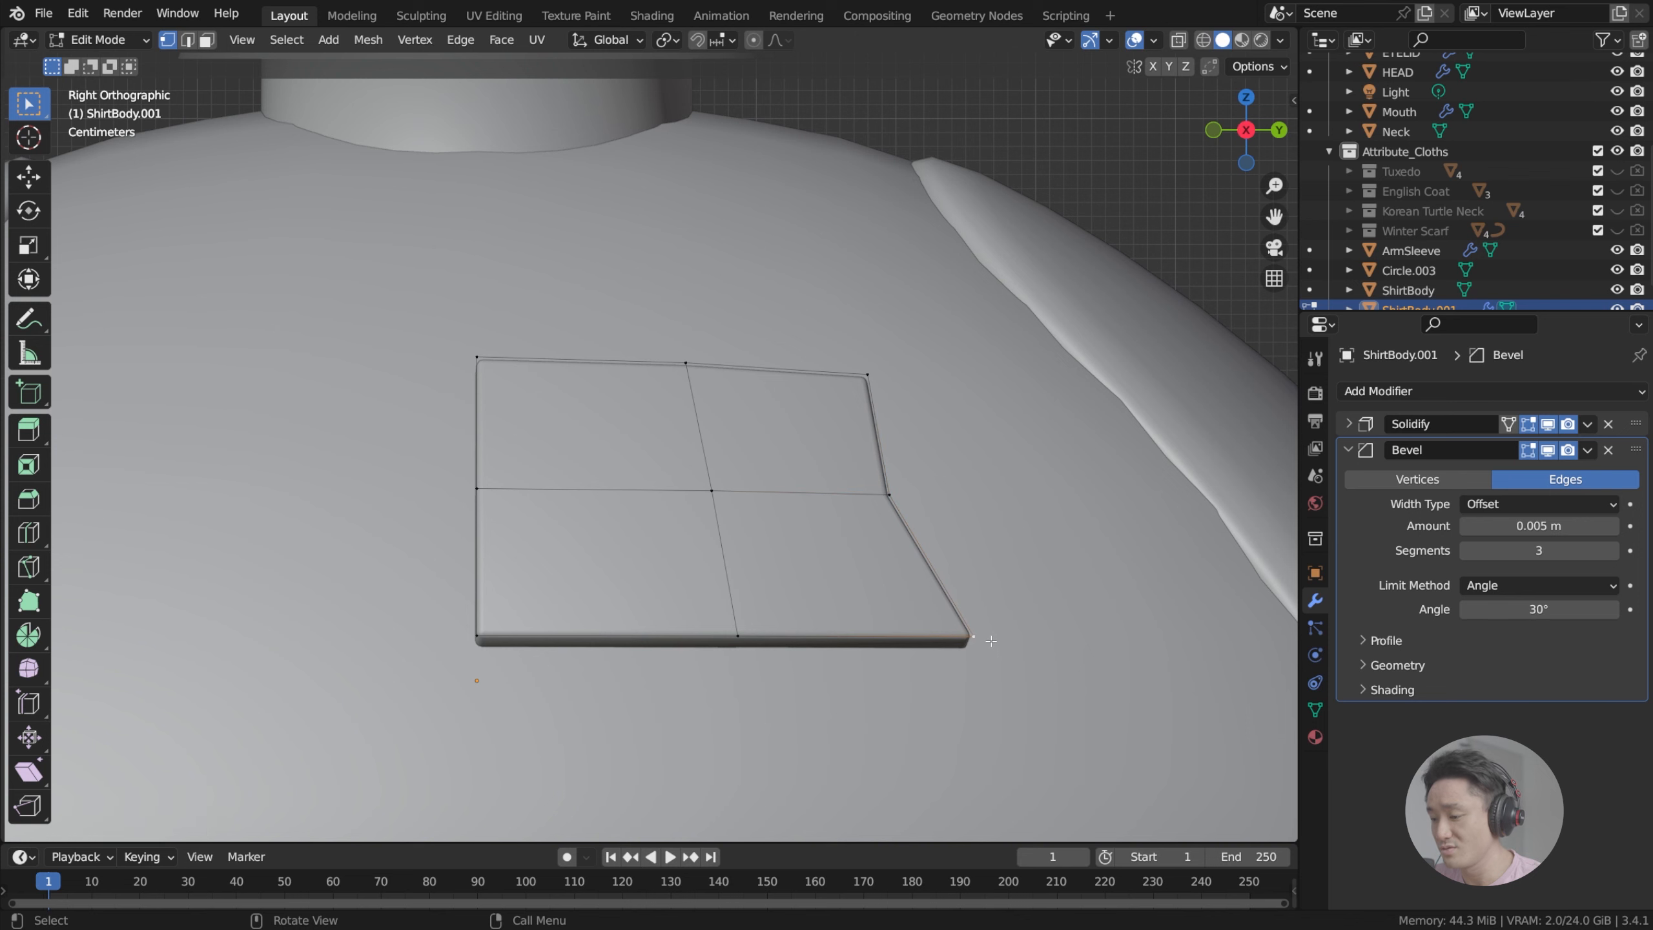
pyautogui.press('y')
pyautogui.click(911, 641)
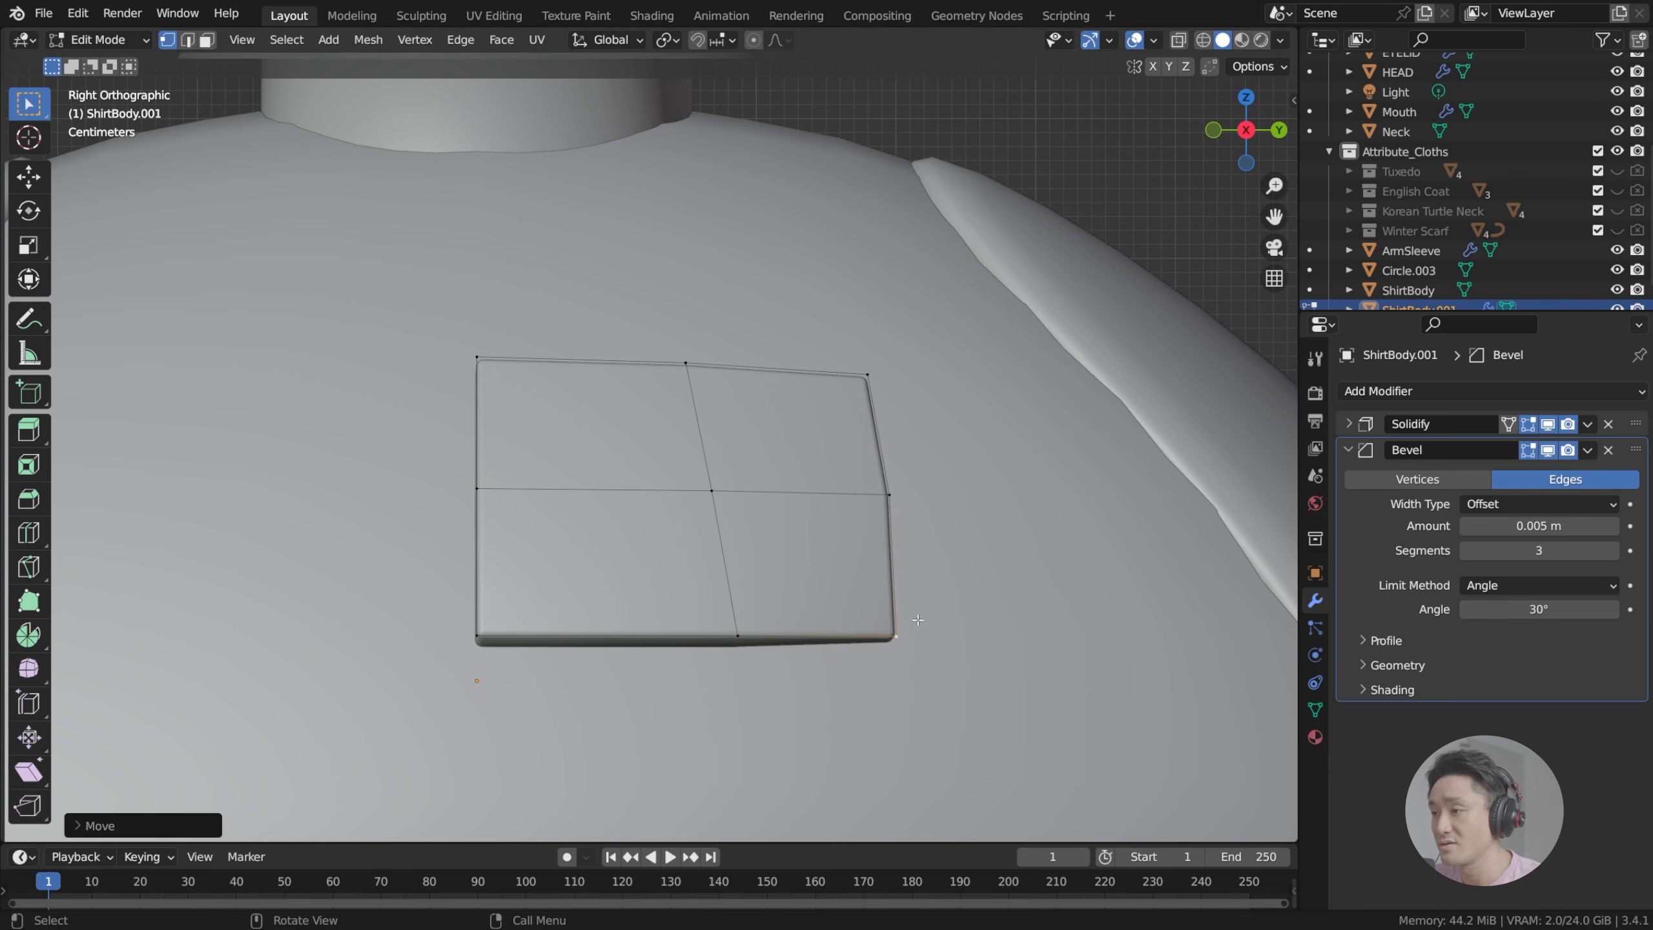
# Step: Move the middle vertex of the patch's slanted edge inward about 0.006 m and its lower corner outward about 0.003 m along Y
pyautogui.click(904, 503)
pyautogui.press('t')
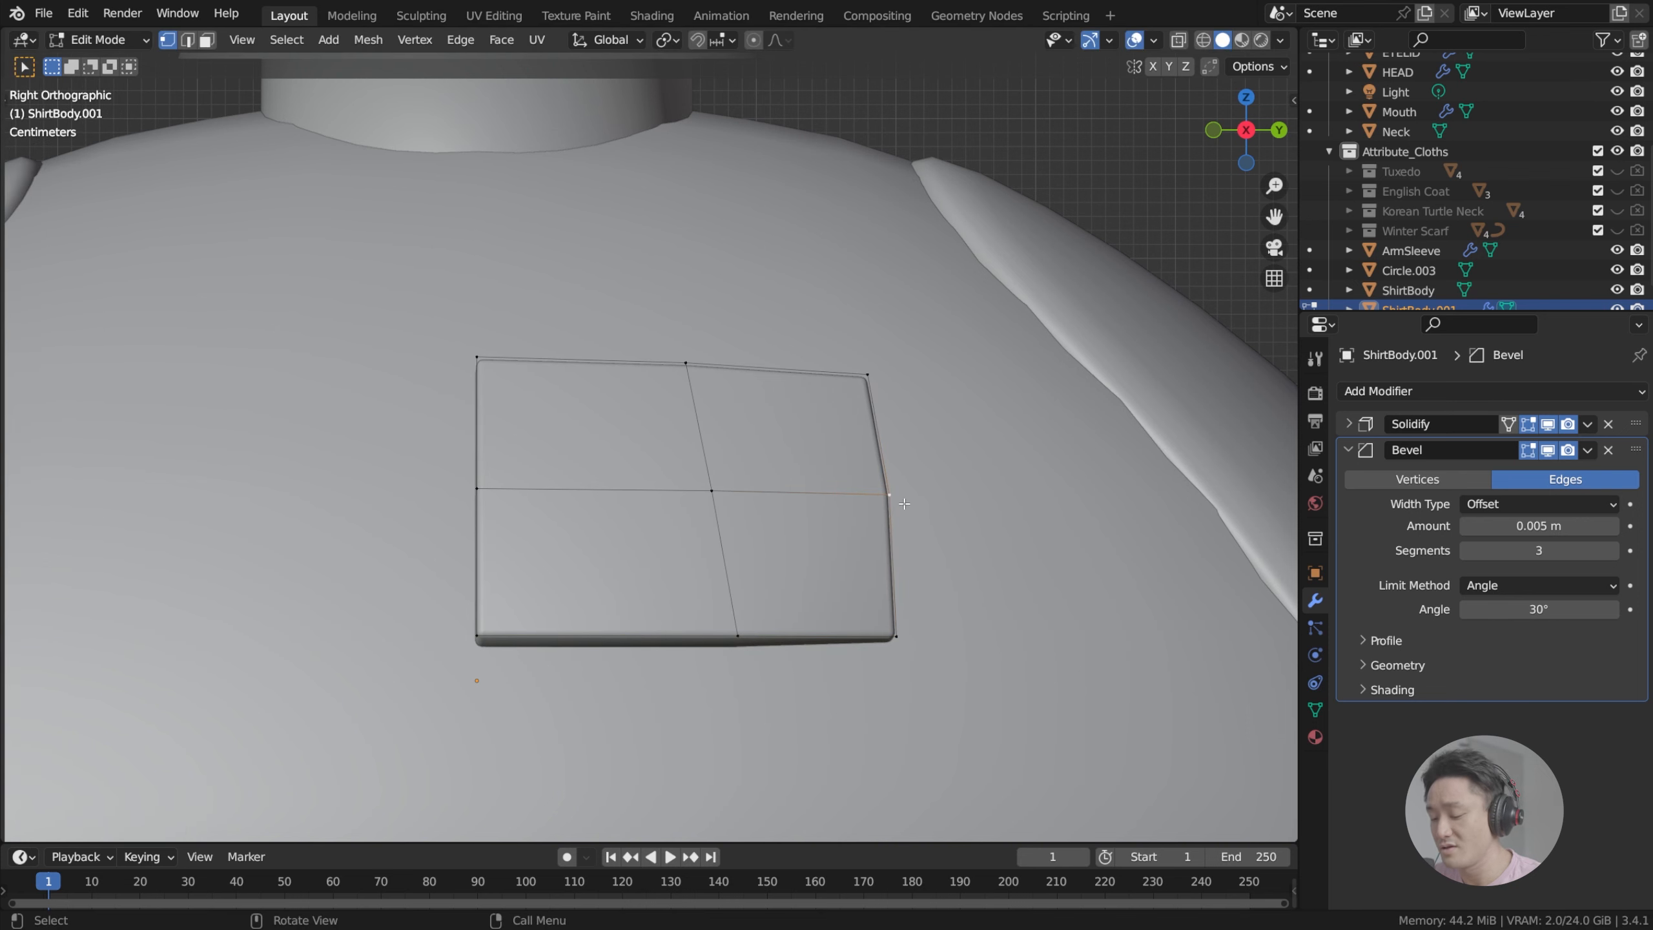
pyautogui.press('g')
pyautogui.press('y')
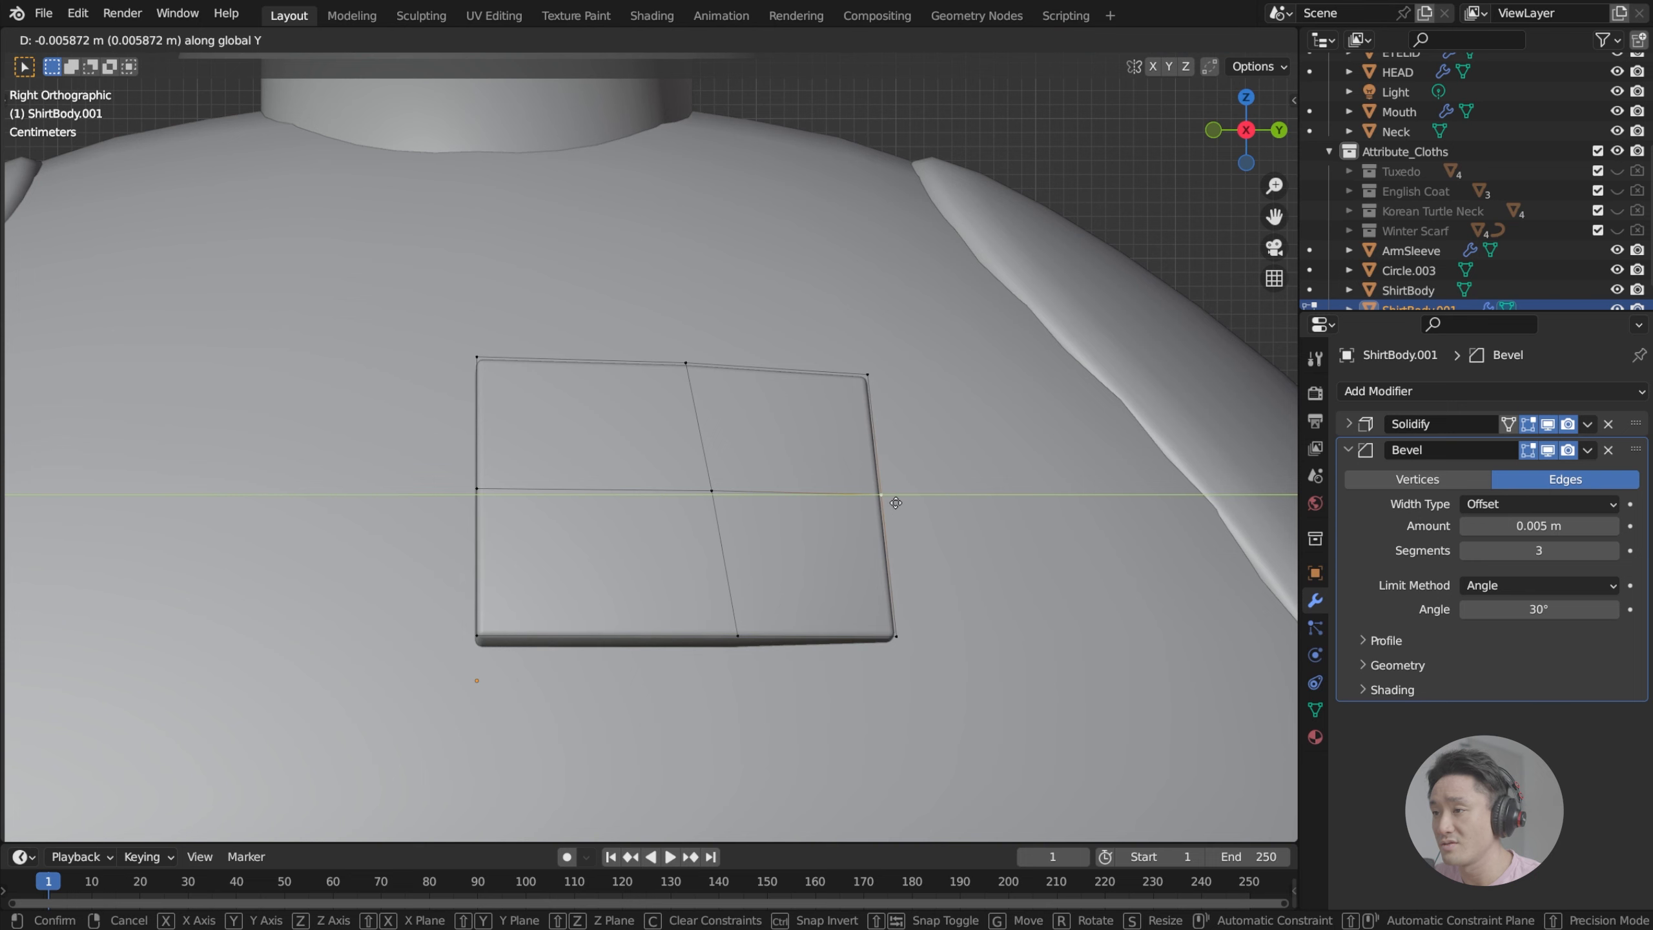
pyautogui.click(896, 502)
pyautogui.click(903, 625)
pyautogui.press('g')
pyautogui.press('y')
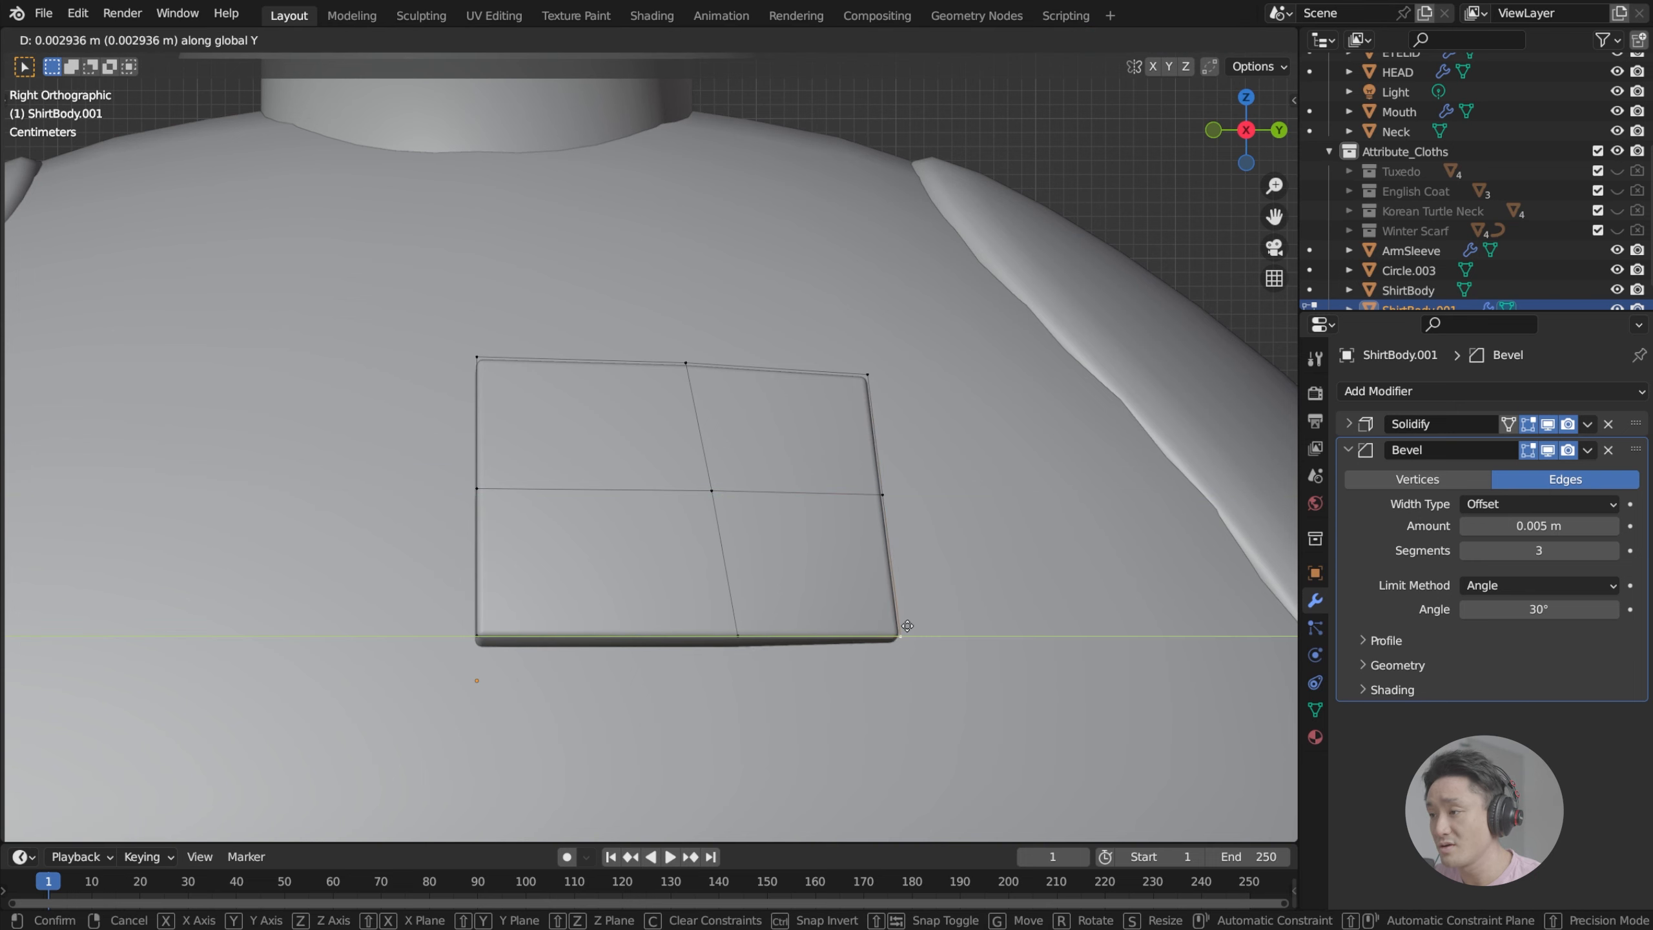
pyautogui.click(908, 626)
# Step: Nudge the middle vertex of the patch's slanted edge slightly outward along Y to line it up with both corners
pyautogui.click(894, 499)
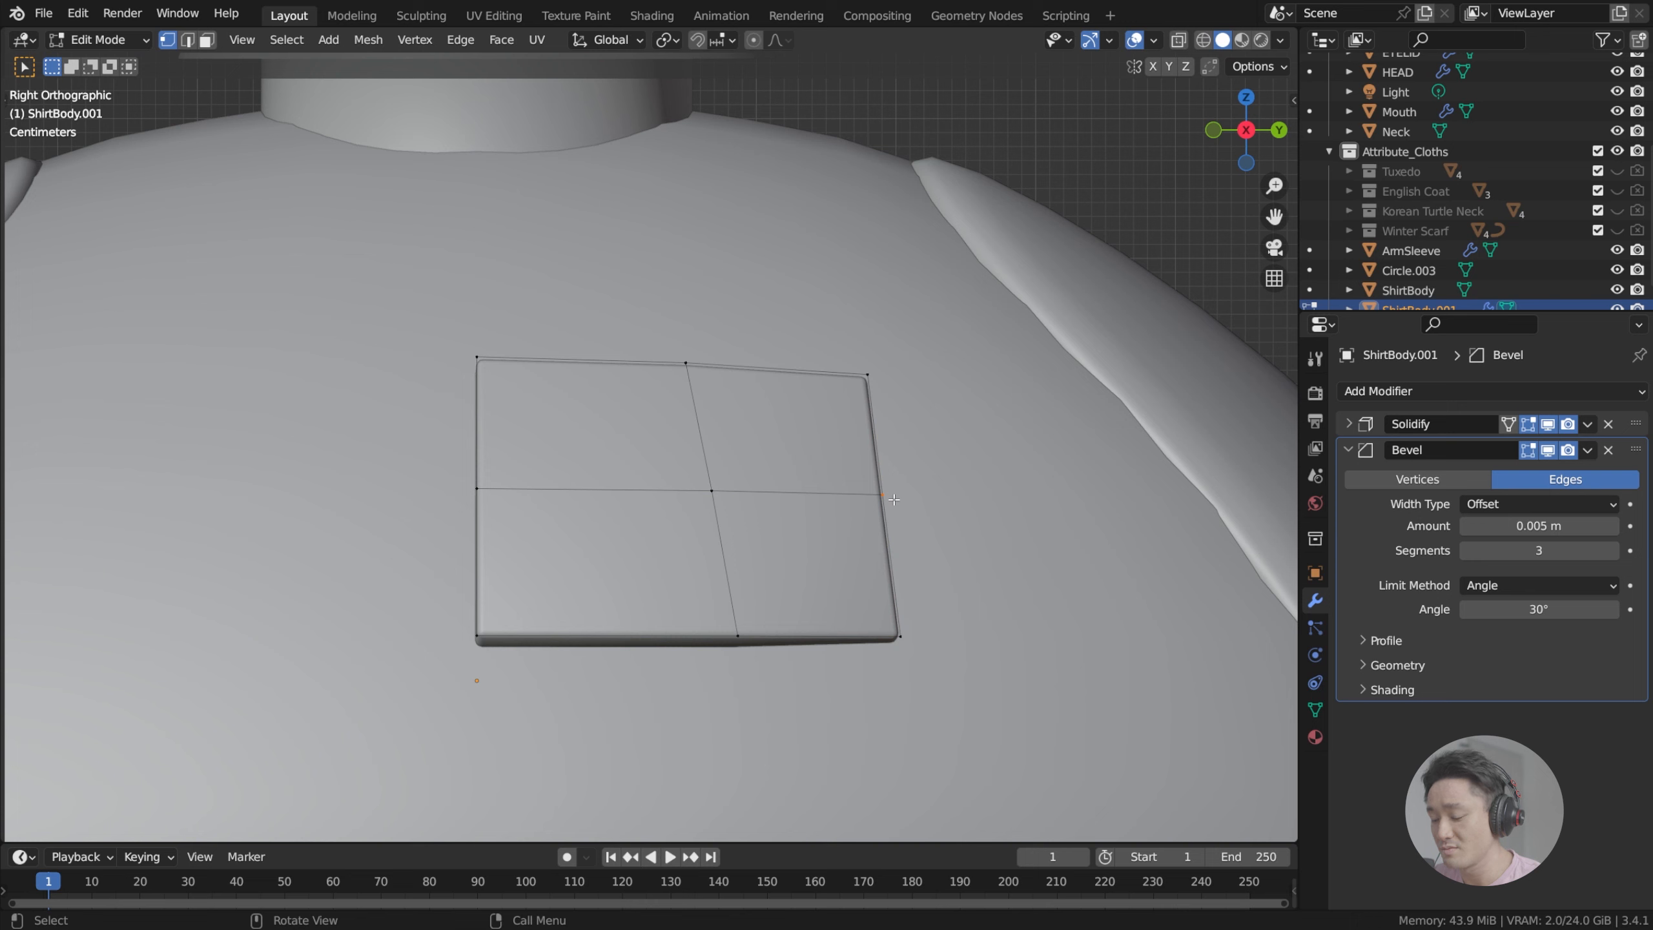
pyautogui.press('g')
pyautogui.press('y')
pyautogui.click(899, 499)
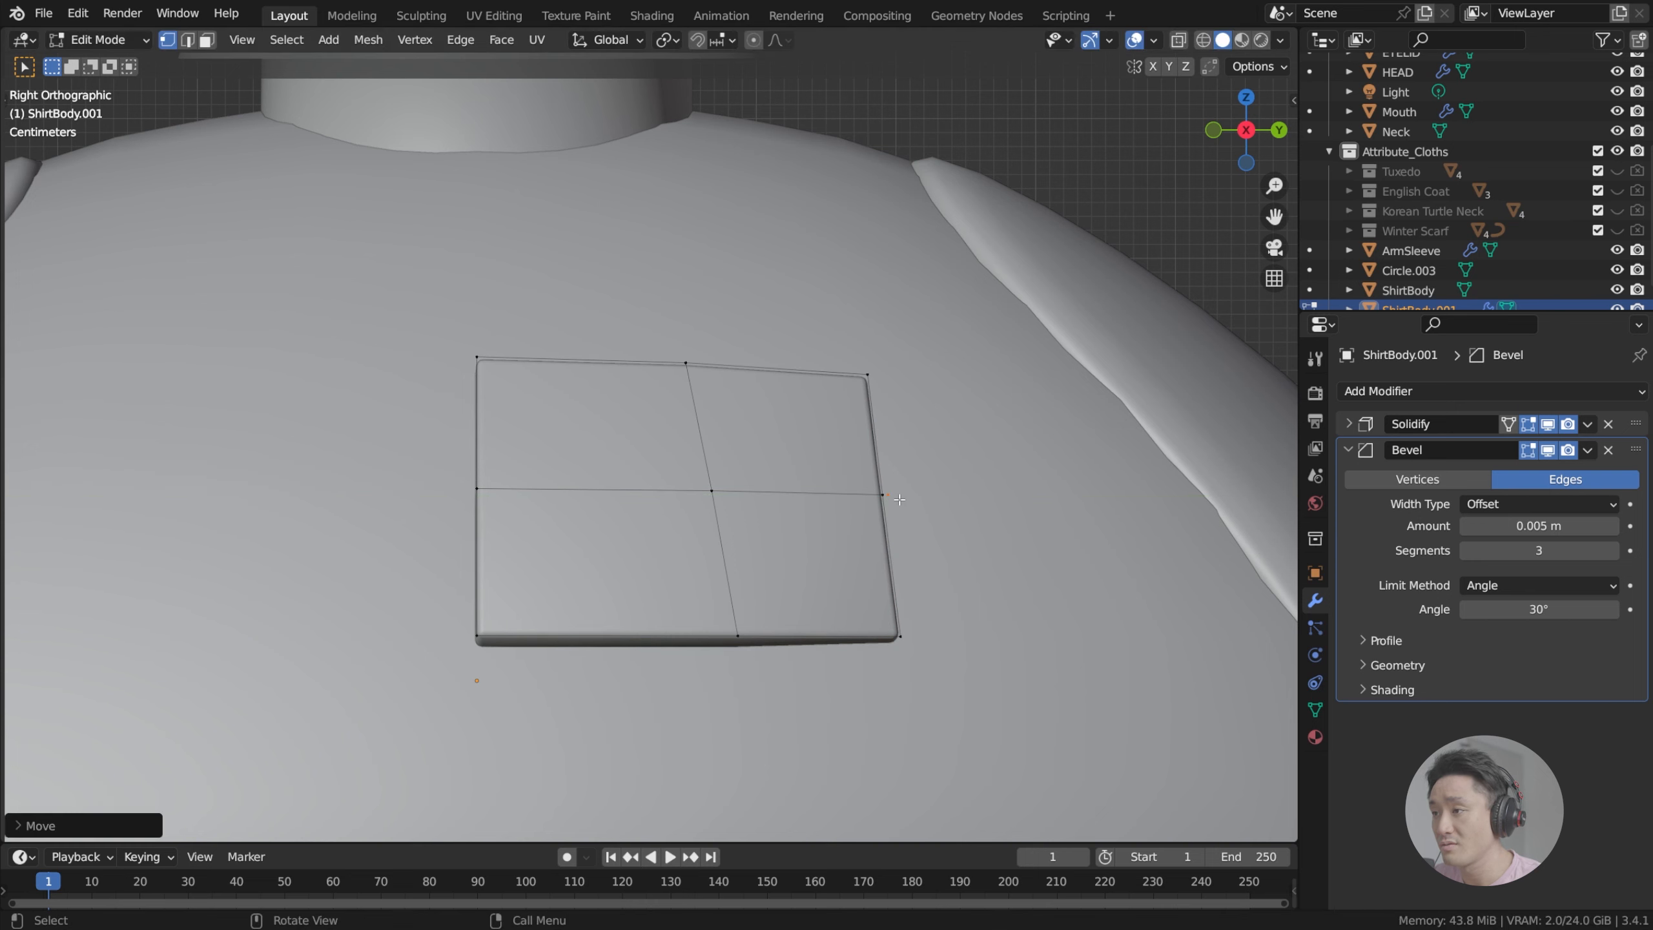
# Step: Raise the upper corner vertex of the slanted edge about 0.002 m along Z and return to Object Mode
pyautogui.click(871, 379)
pyautogui.press('g')
pyautogui.press('z')
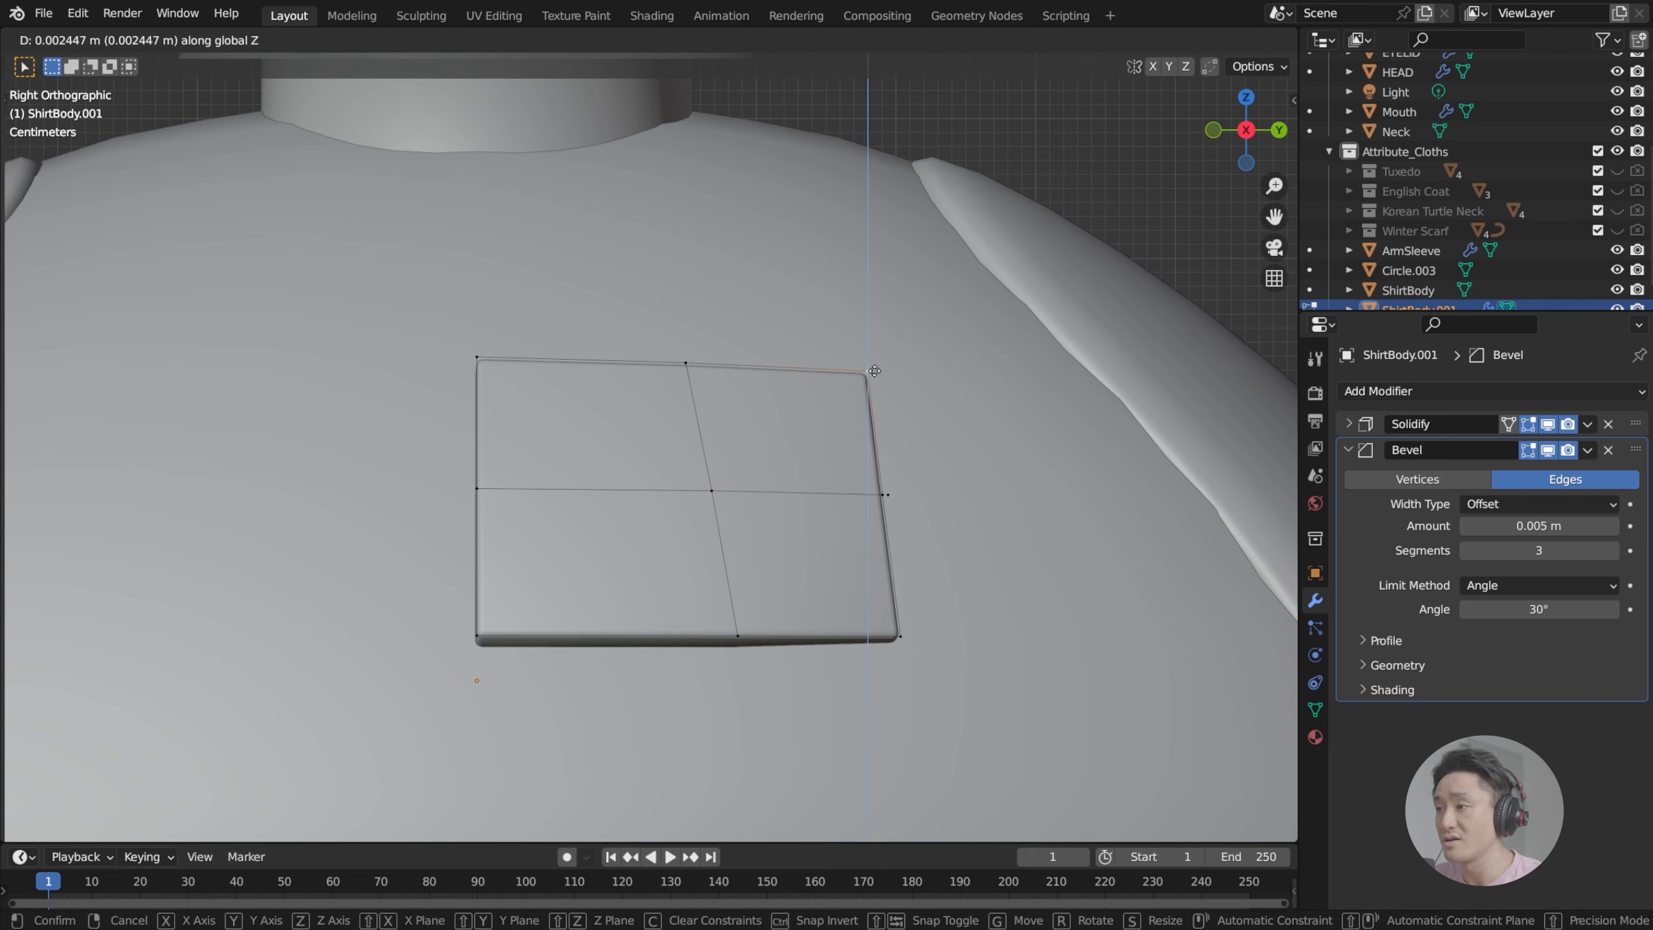
pyautogui.click(874, 371)
pyautogui.scroll(-3, 874, 371)
pyautogui.press('Tab')
# Step: In front orthographic view, move the chest patch about 0.01 m along X into the shirt body
pyautogui.moveTo(720, 370); pyautogui.dragTo(904, 434, button='middle')
pyautogui.scroll(-2, 970, 443)
pyautogui.scroll(-2, 903, 437)
pyautogui.press('KP_1')
pyautogui.scroll(5, 904, 433)
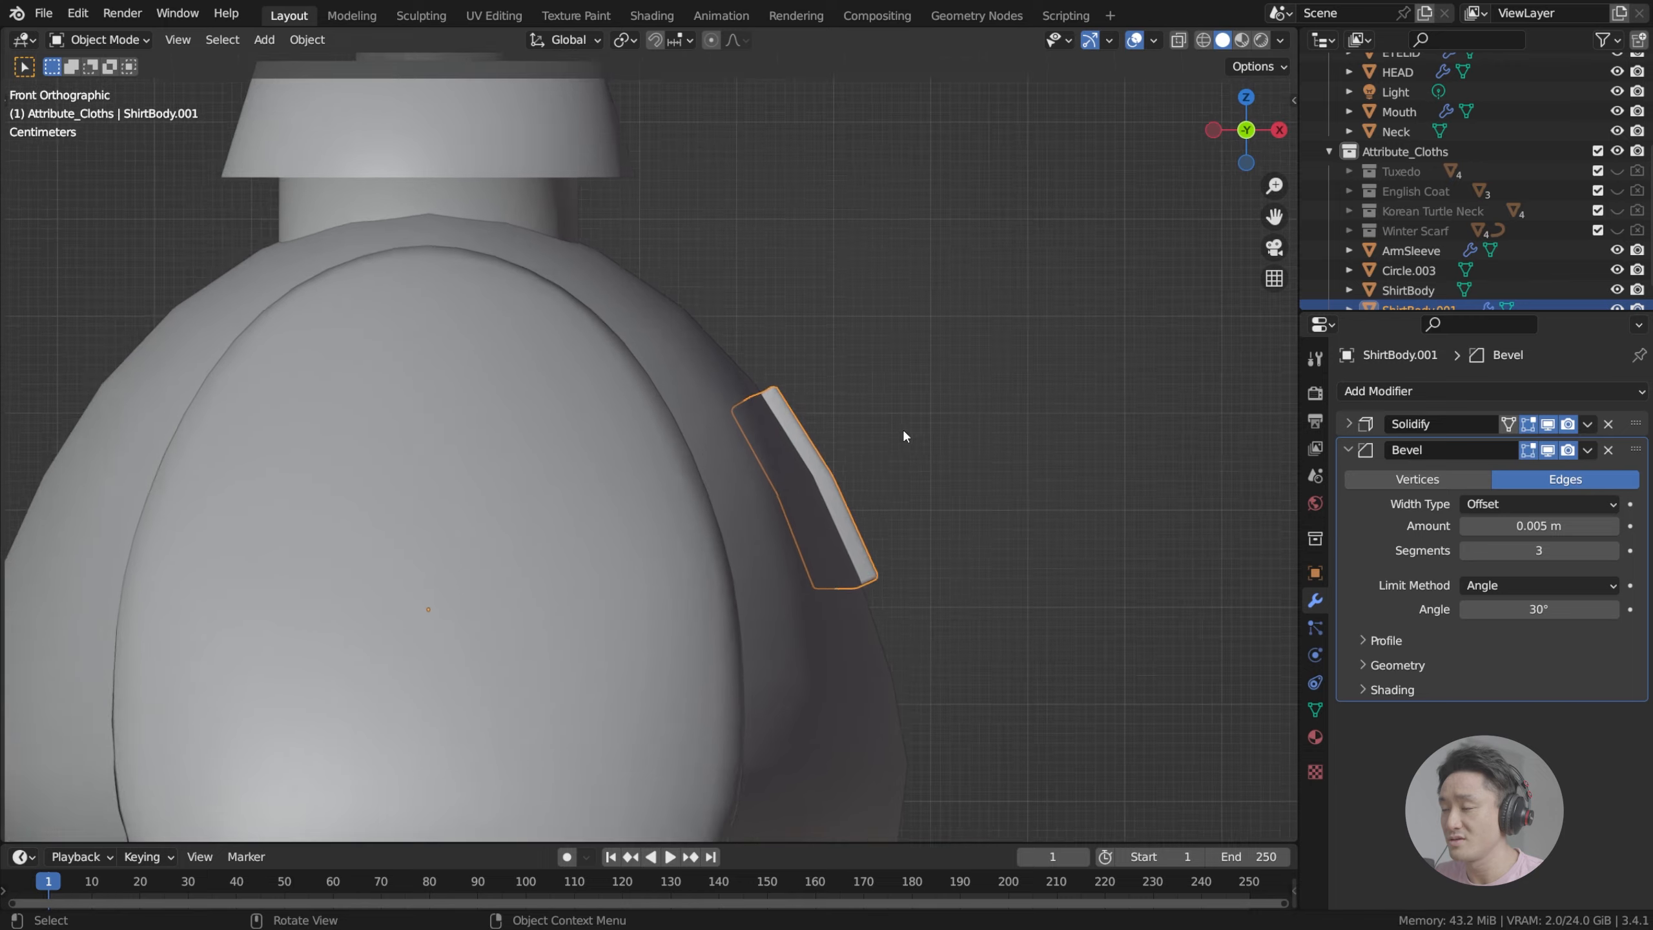
pyautogui.scroll(2, 755, 417)
pyautogui.press('g')
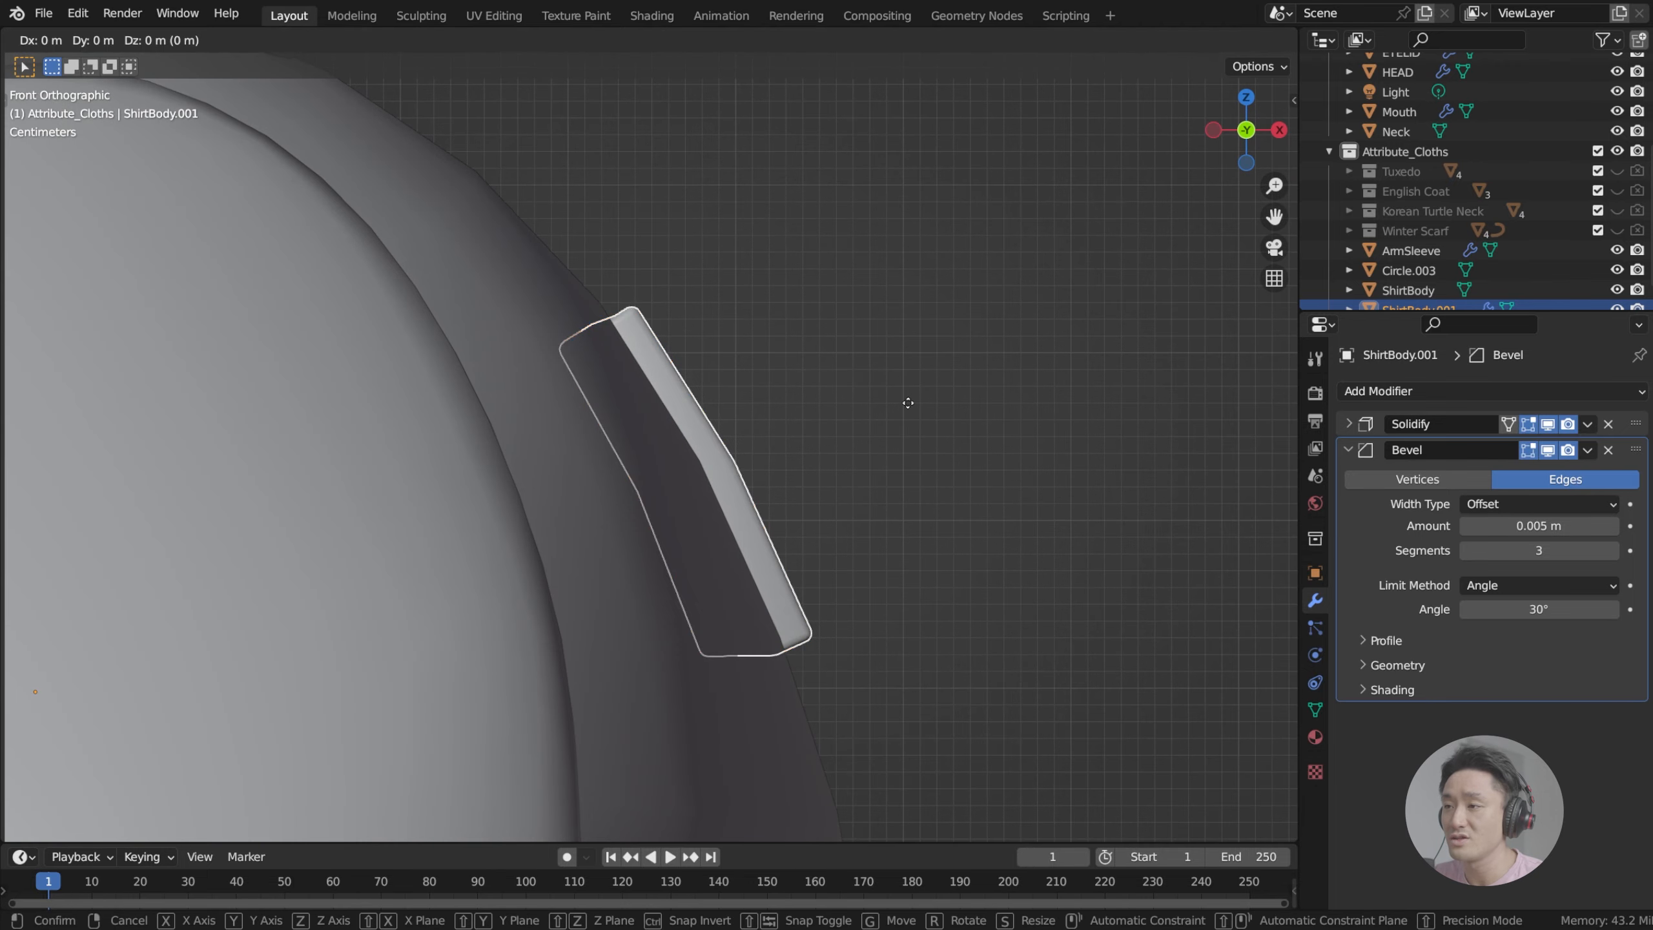
pyautogui.press('x')
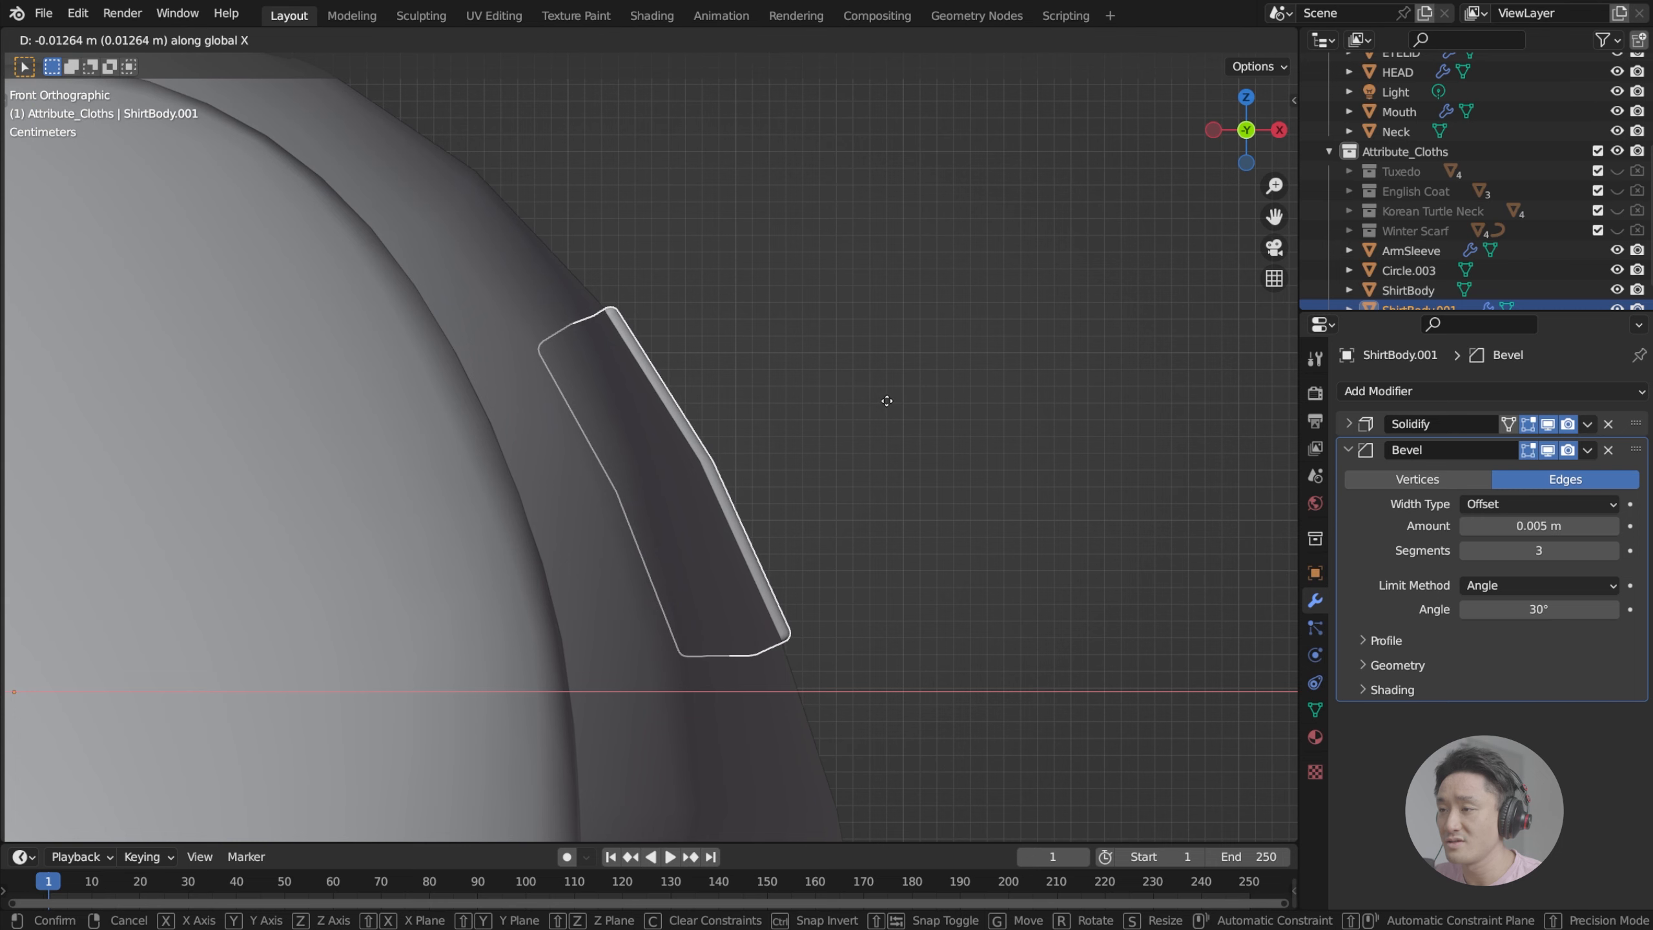
pyautogui.click(892, 400)
# Step: In right orthographic view, shift the chest patch sideways across the shirt front toward positive Y
pyautogui.moveTo(892, 400); pyautogui.dragTo(742, 579, button='middle')
pyautogui.press('KP_3')
pyautogui.scroll(-2, 656, 420)
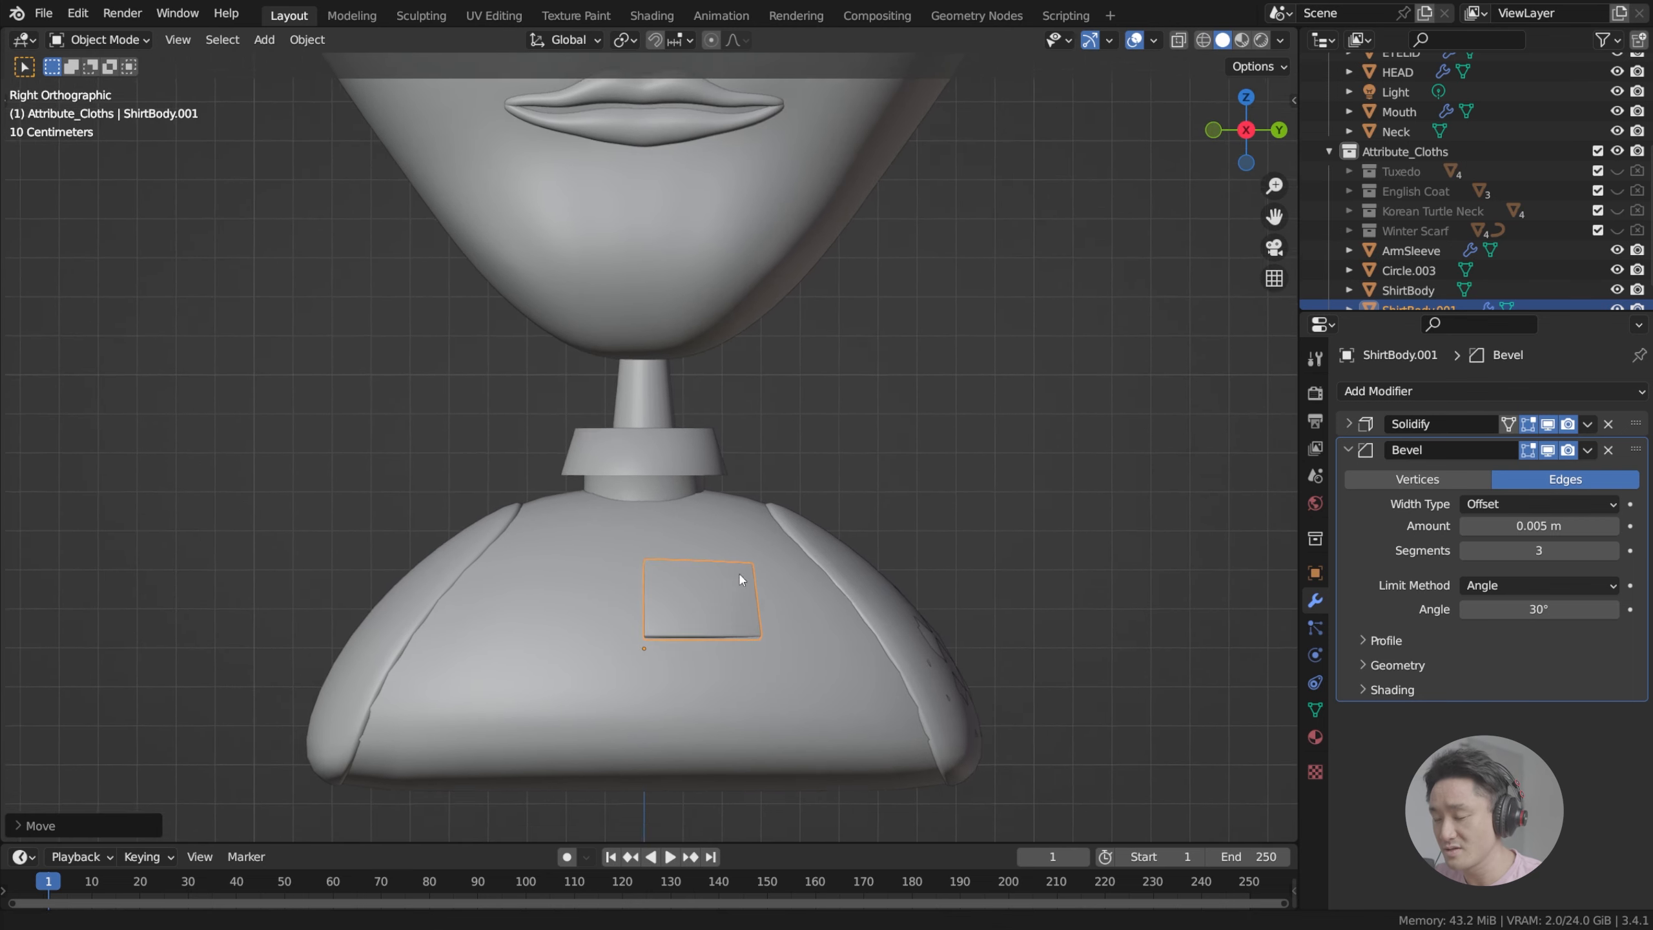
pyautogui.scroll(1, 778, 578)
pyautogui.press('g')
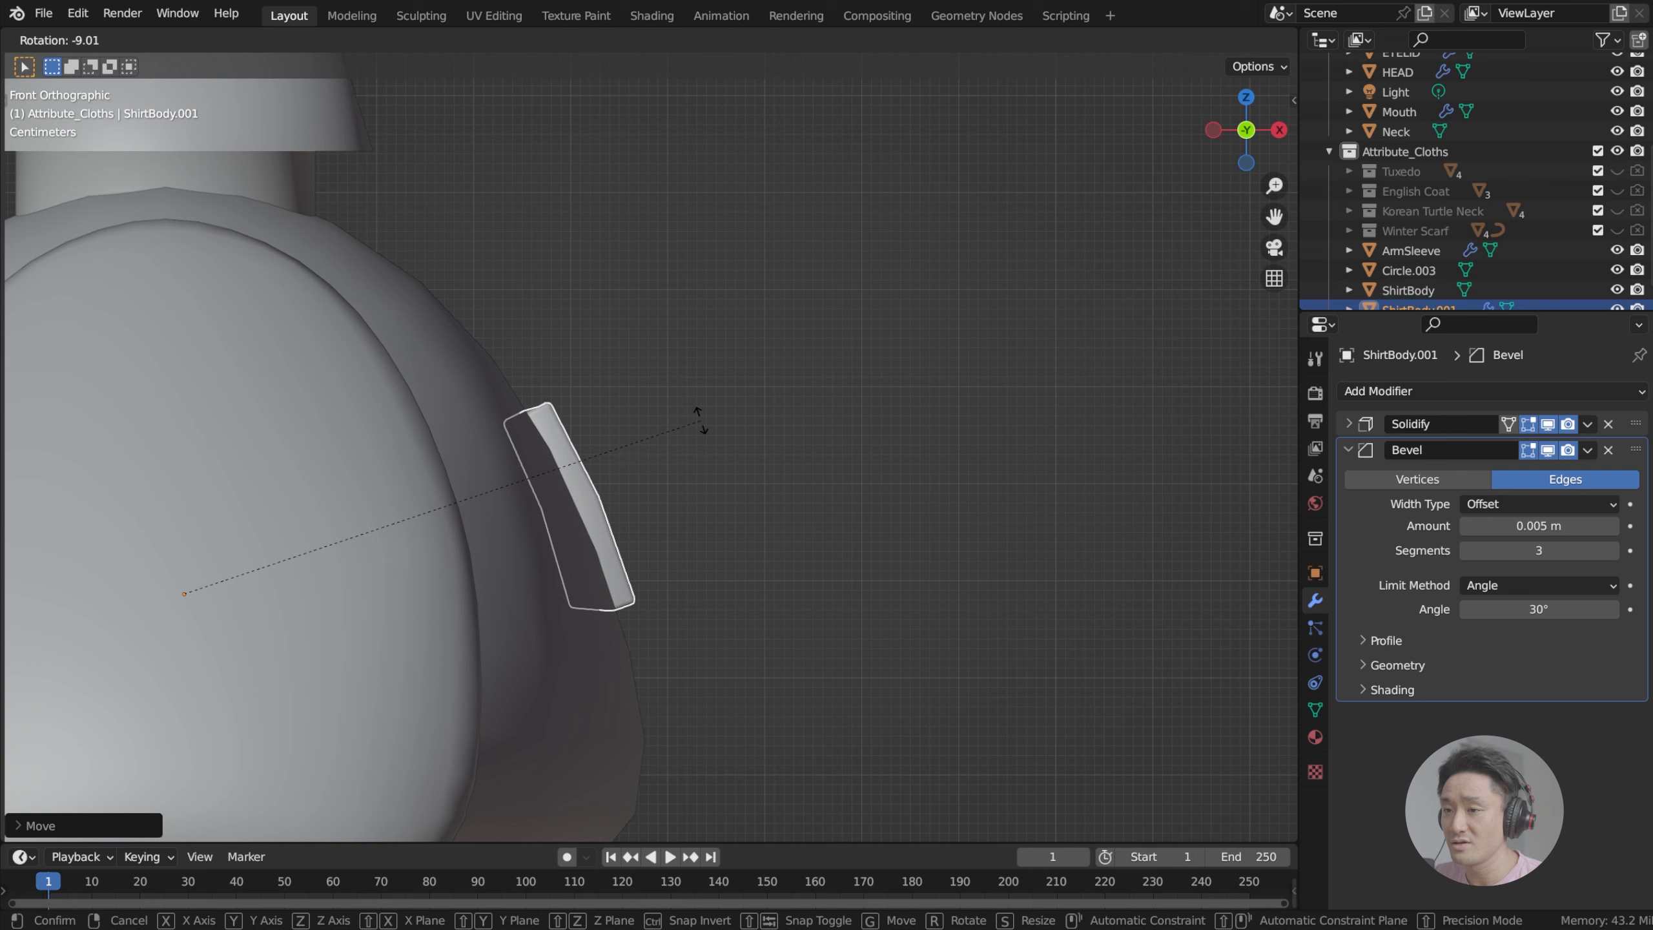
# Step: In front view, rotate the patch about -9° and 2° and reposition it so it lies along the shirt's curve
pyautogui.click(690, 427)
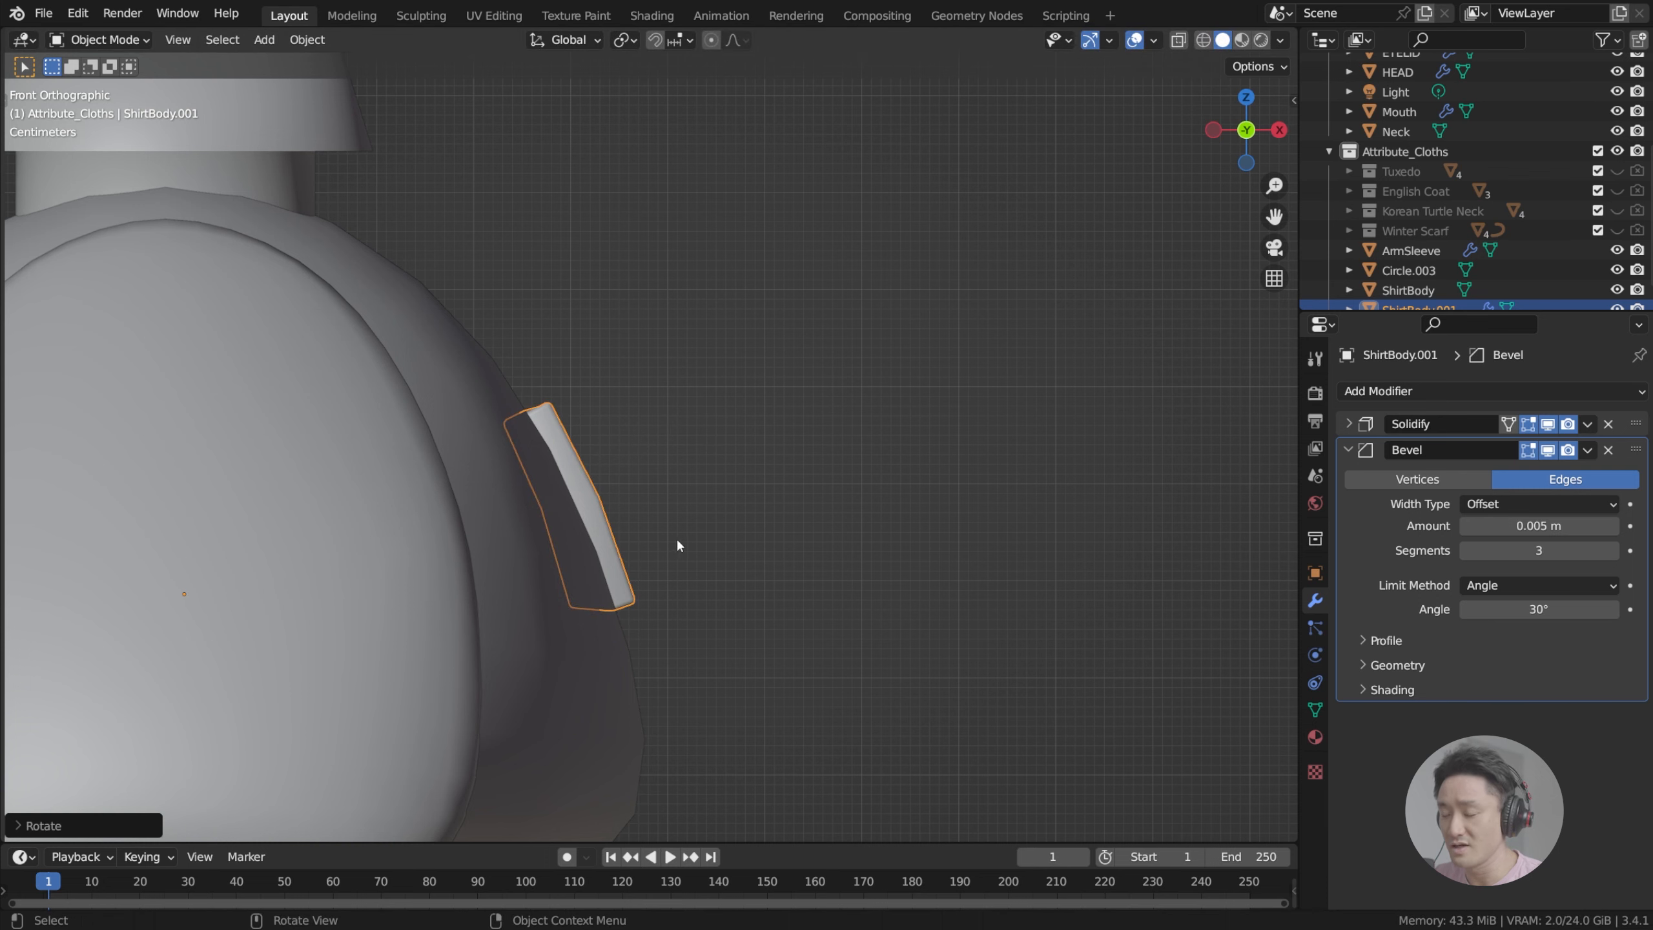
pyautogui.press('g')
pyautogui.click(682, 567)
pyautogui.press('r')
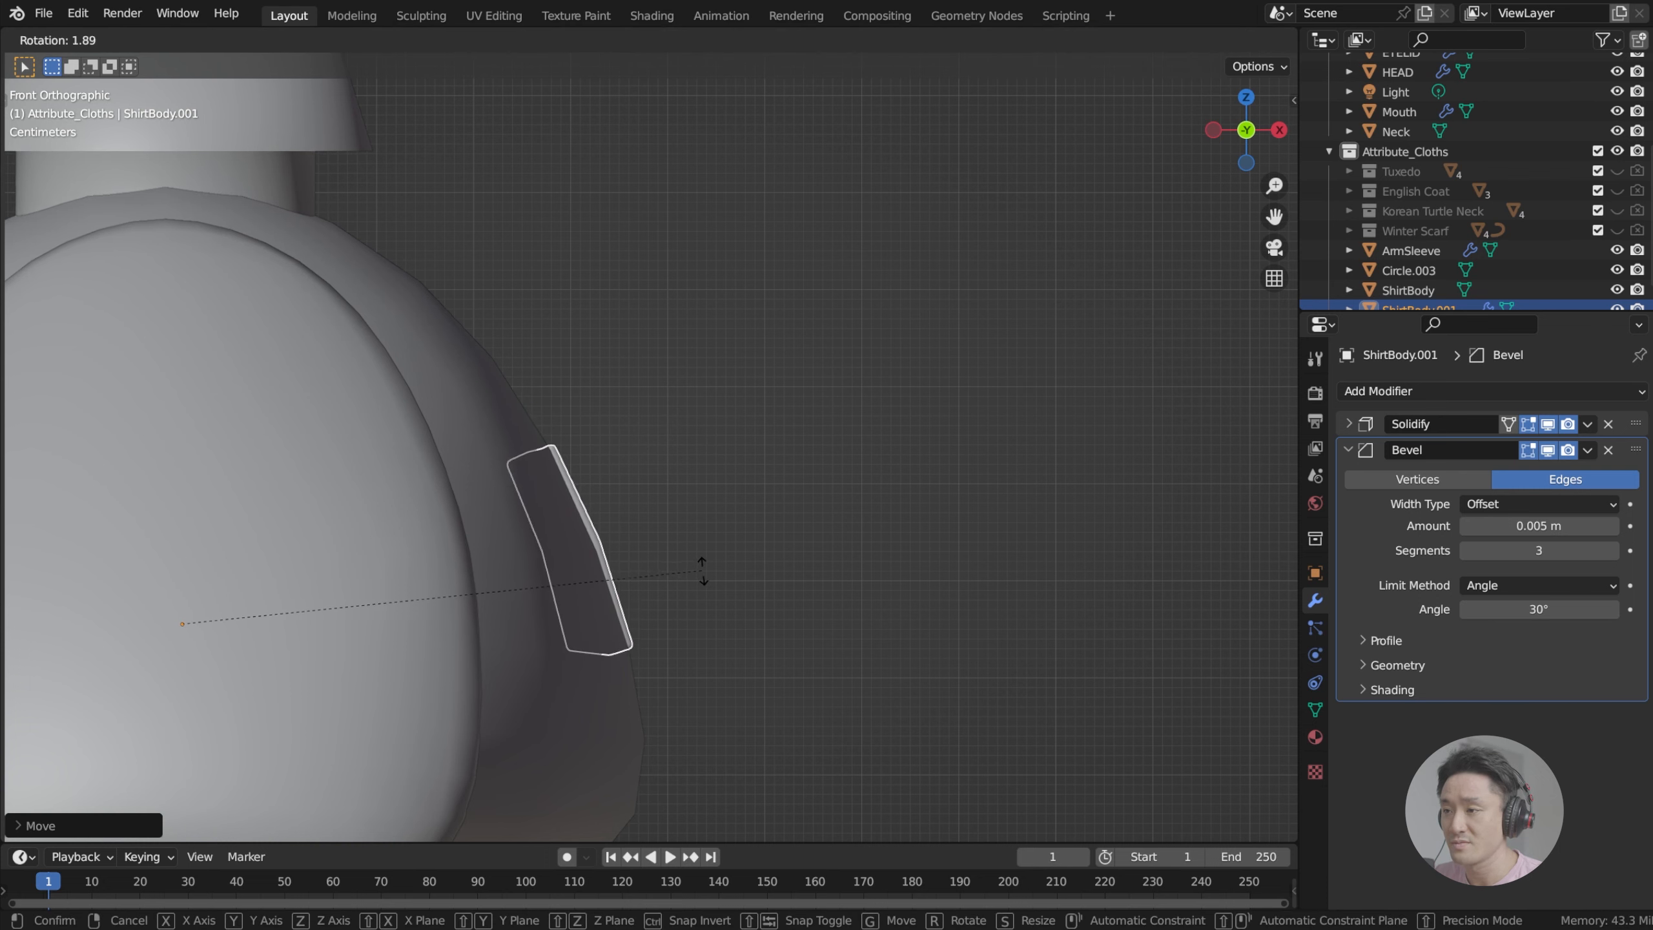
pyautogui.click(703, 567)
pyautogui.press('g')
pyautogui.click(703, 567)
# Step: With X-ray on, rotate the chest patch from an elevated view to follow the curvature of the shirt front
pyautogui.moveTo(813, 498); pyautogui.dragTo(765, 500, button='middle')
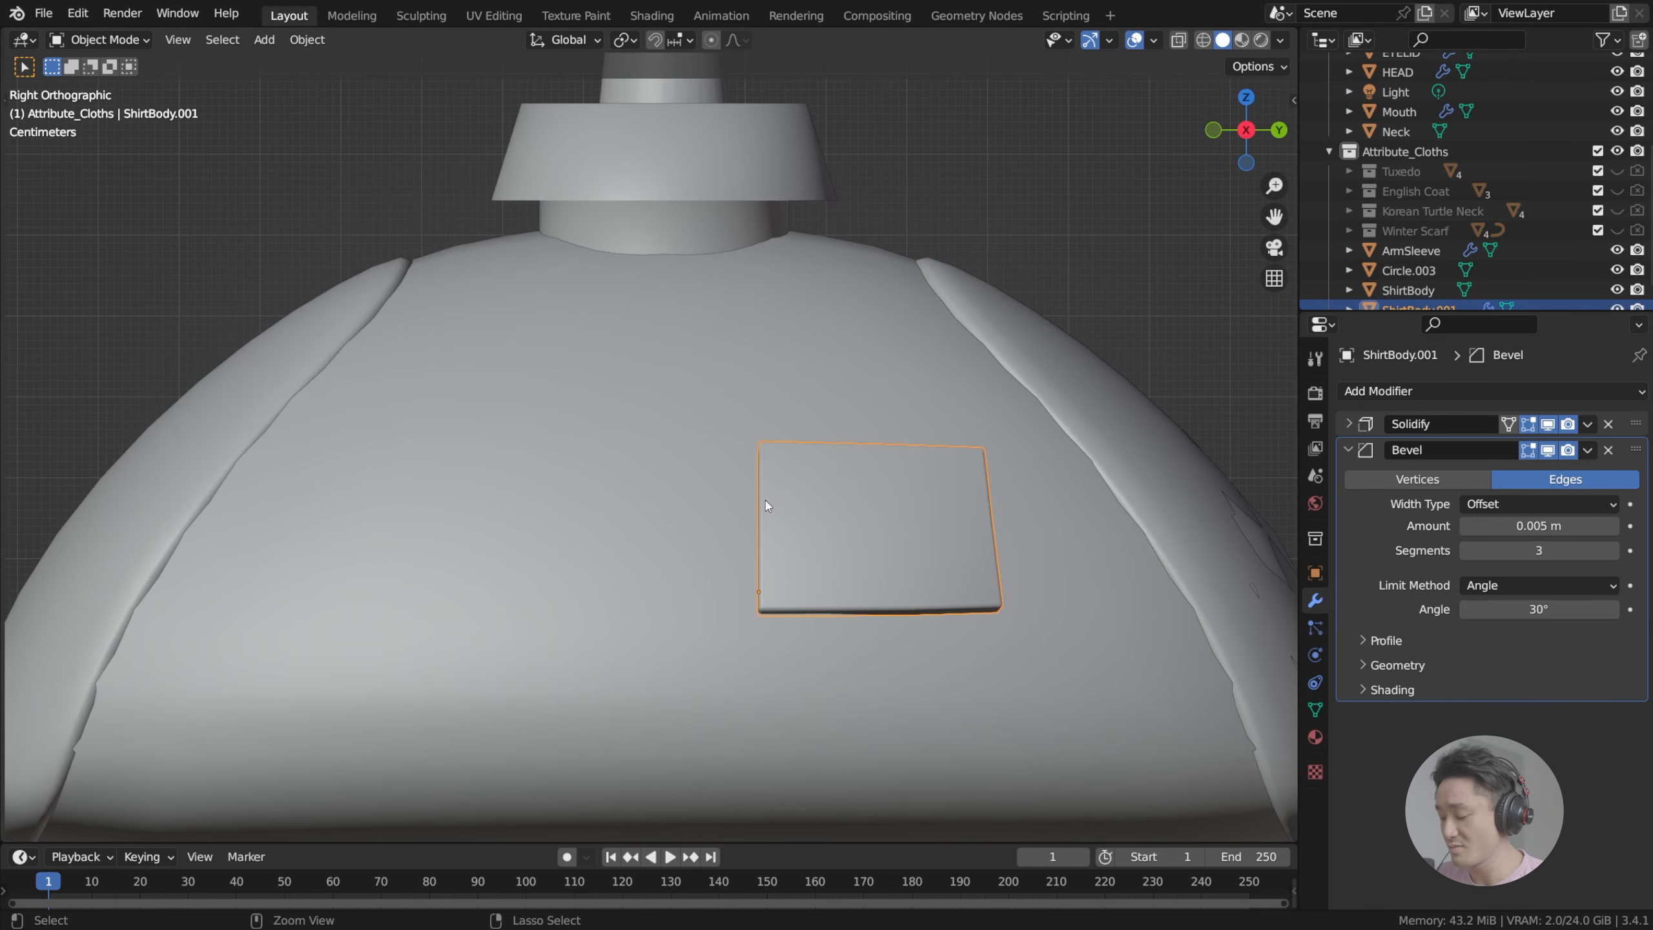
pyautogui.moveTo(765, 500); pyautogui.dragTo(799, 476, button='middle')
pyautogui.press('r')
pyautogui.press('z')
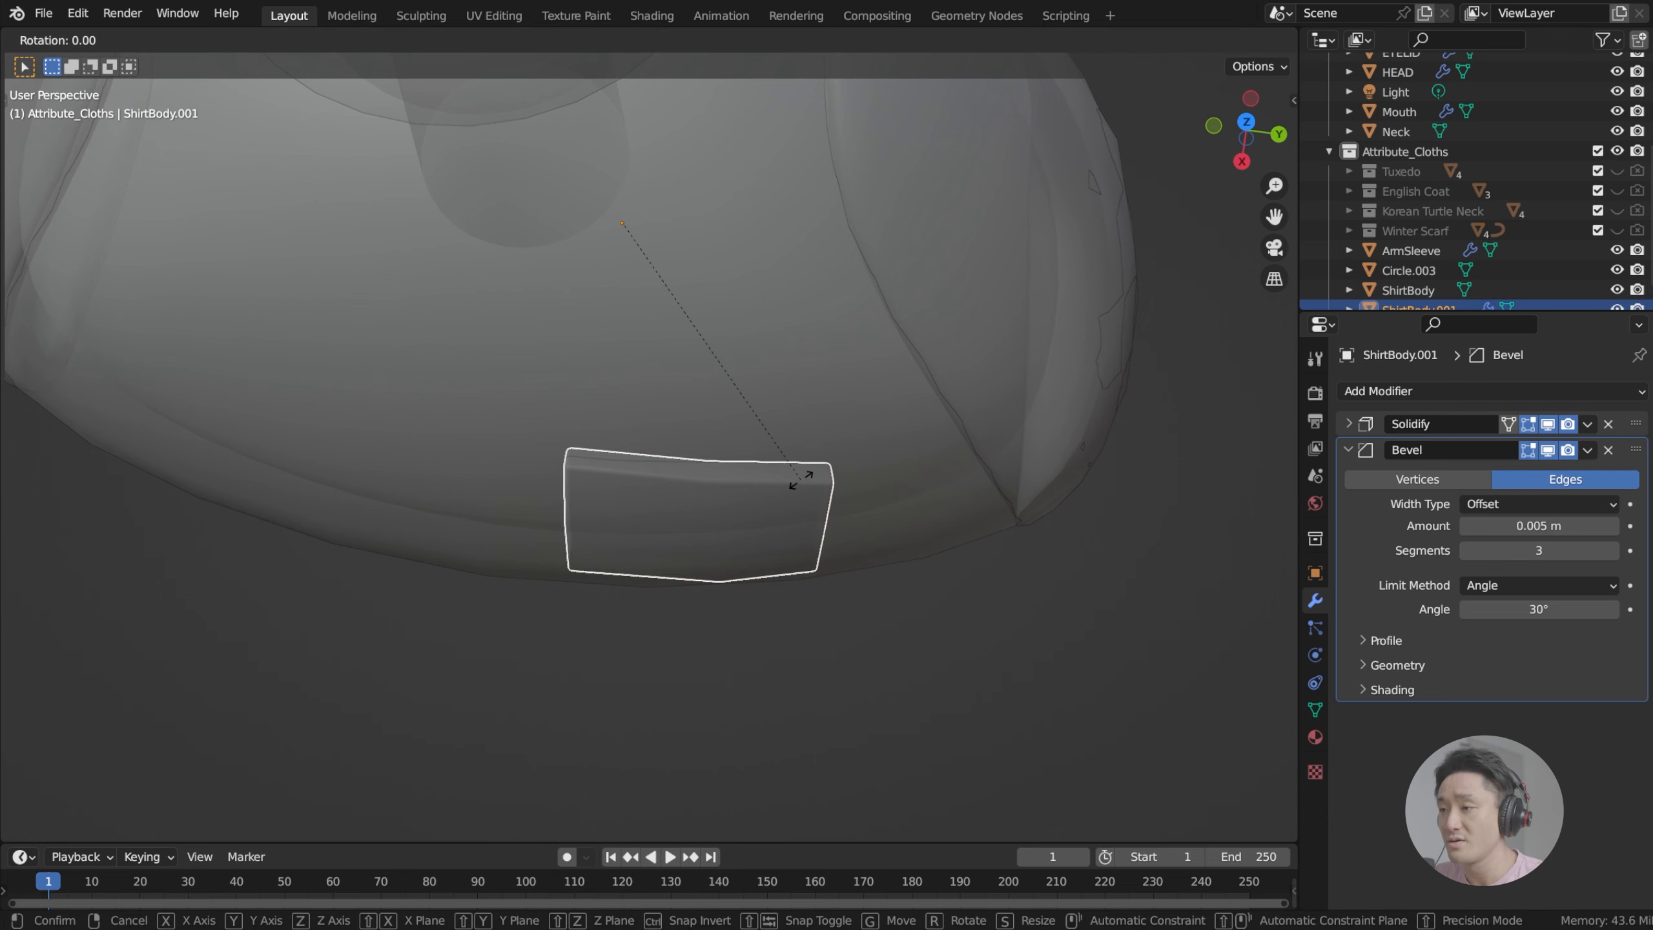
pyautogui.click(835, 459)
pyautogui.moveTo(834, 457); pyautogui.dragTo(769, 385, button='middle')
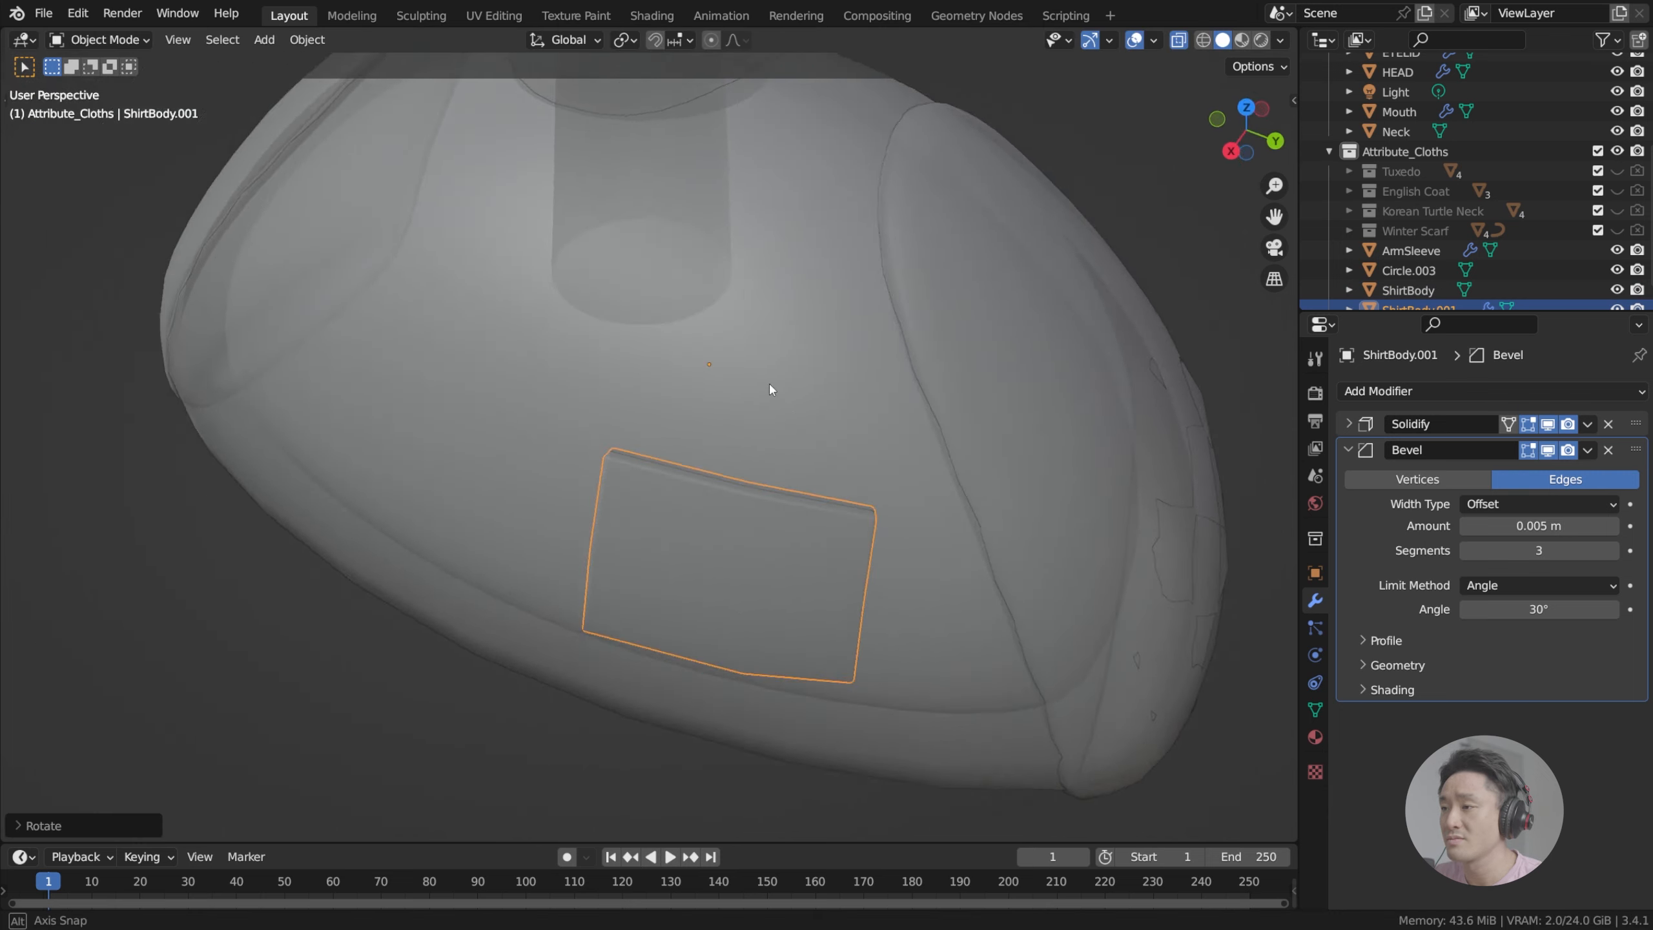
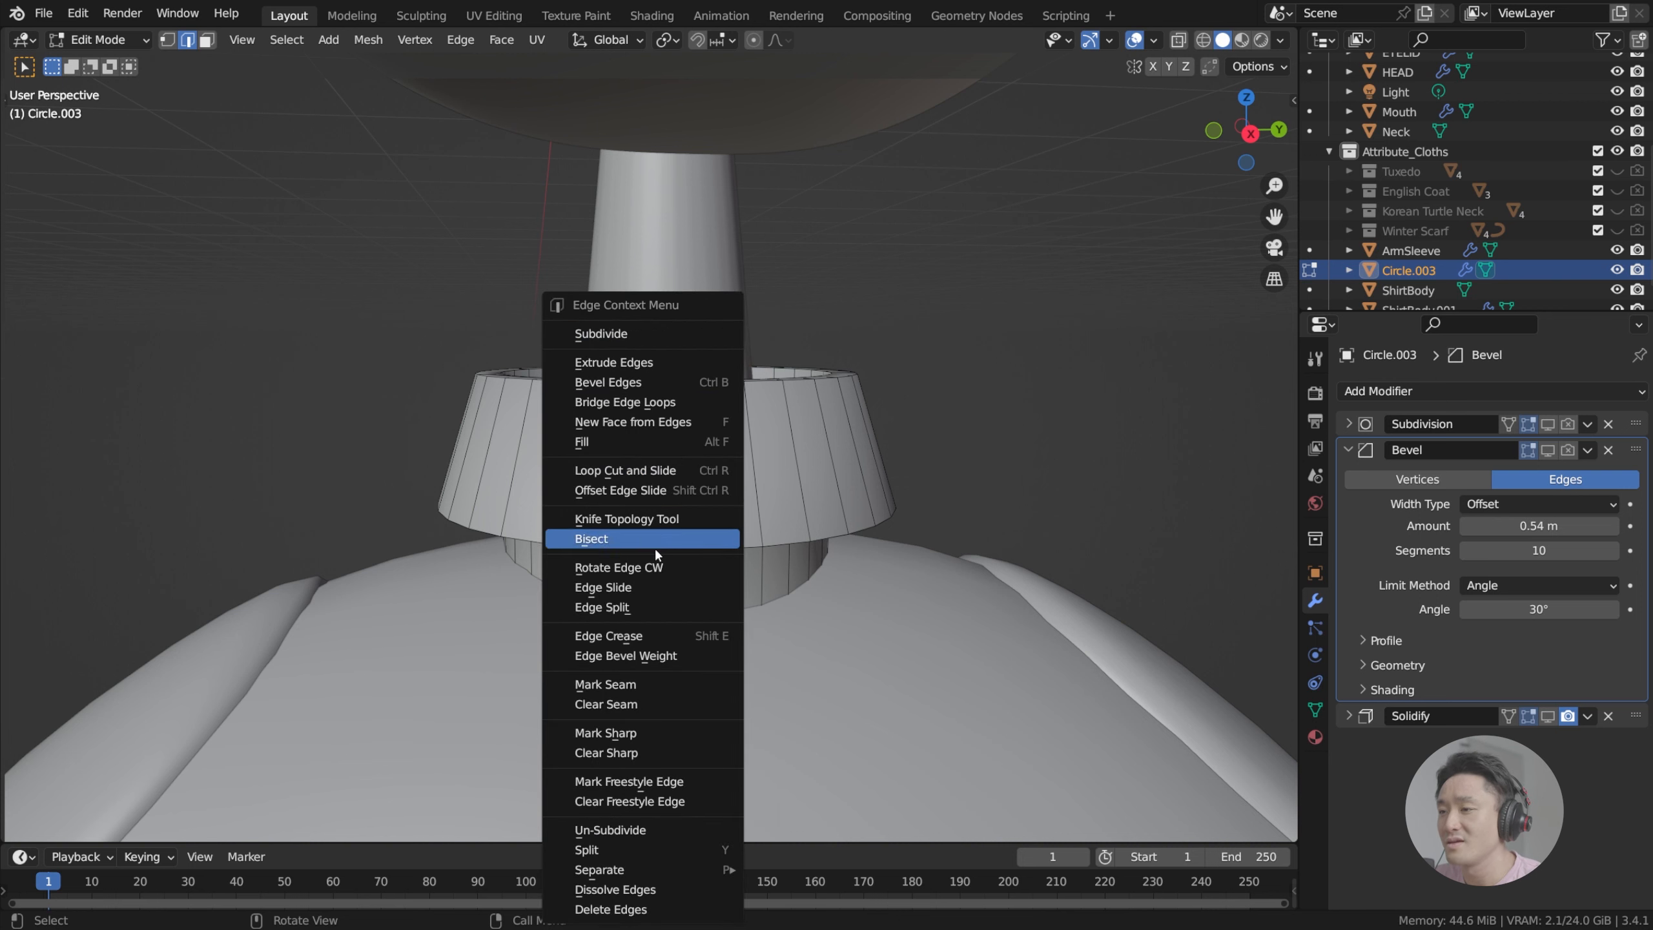
# Step: Apply Edge Split to the collar's selected front centre edges and switch to vertex select mode at the upper rim
pyautogui.click(635, 607)
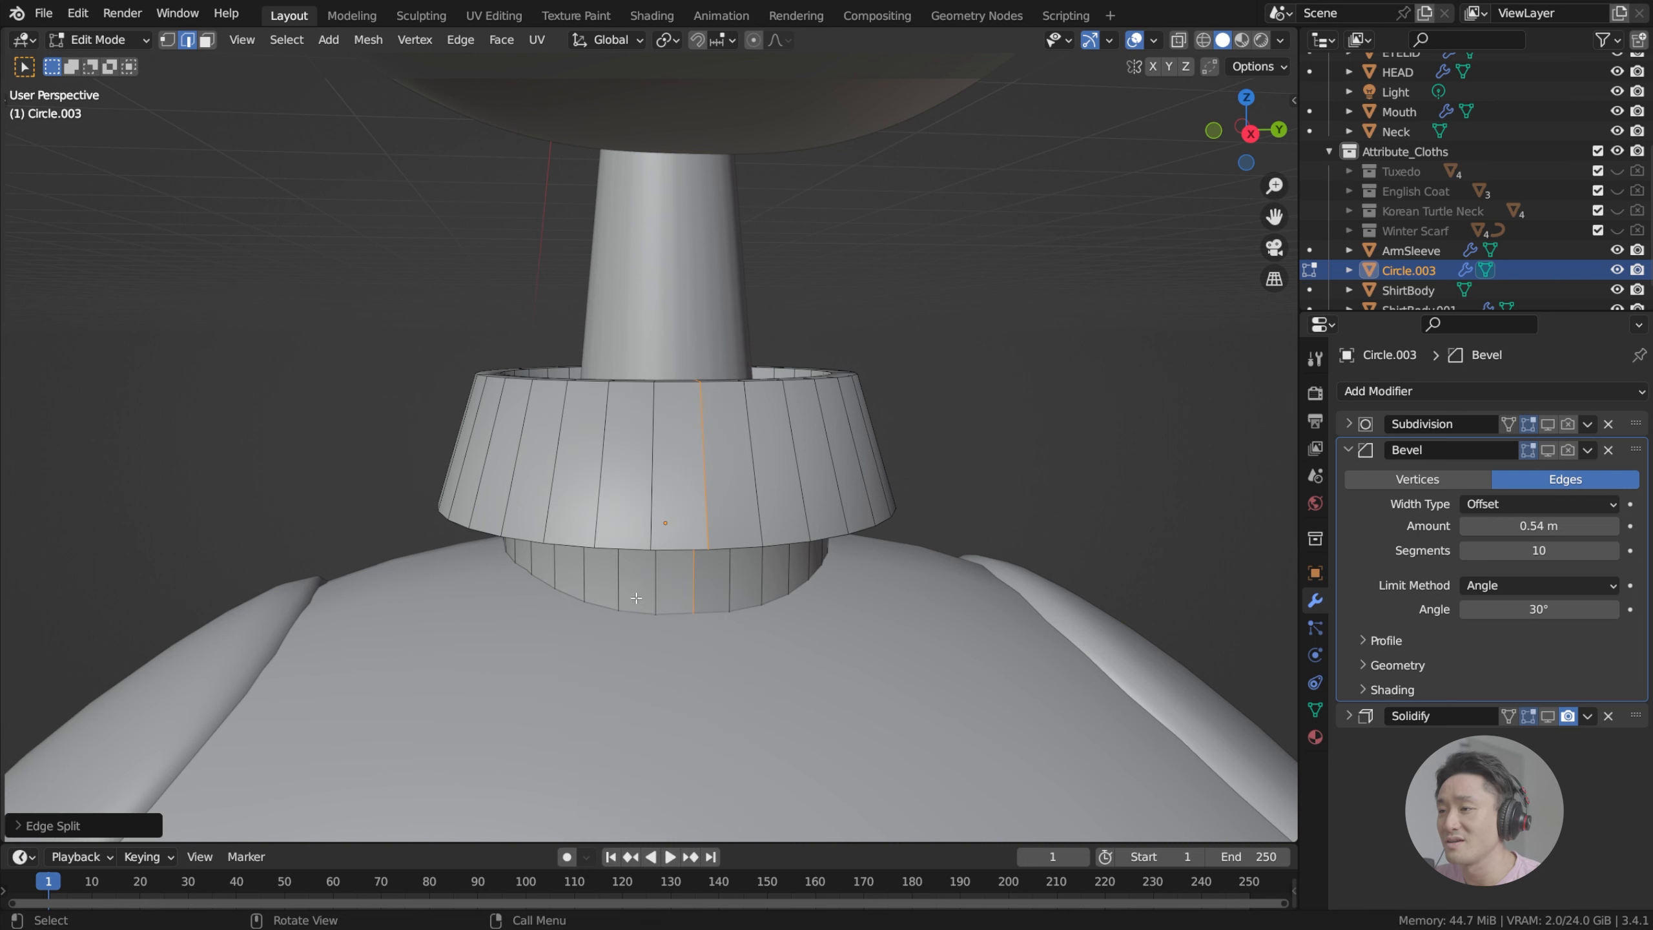
pyautogui.moveTo(635, 607); pyautogui.dragTo(750, 437, button='middle')
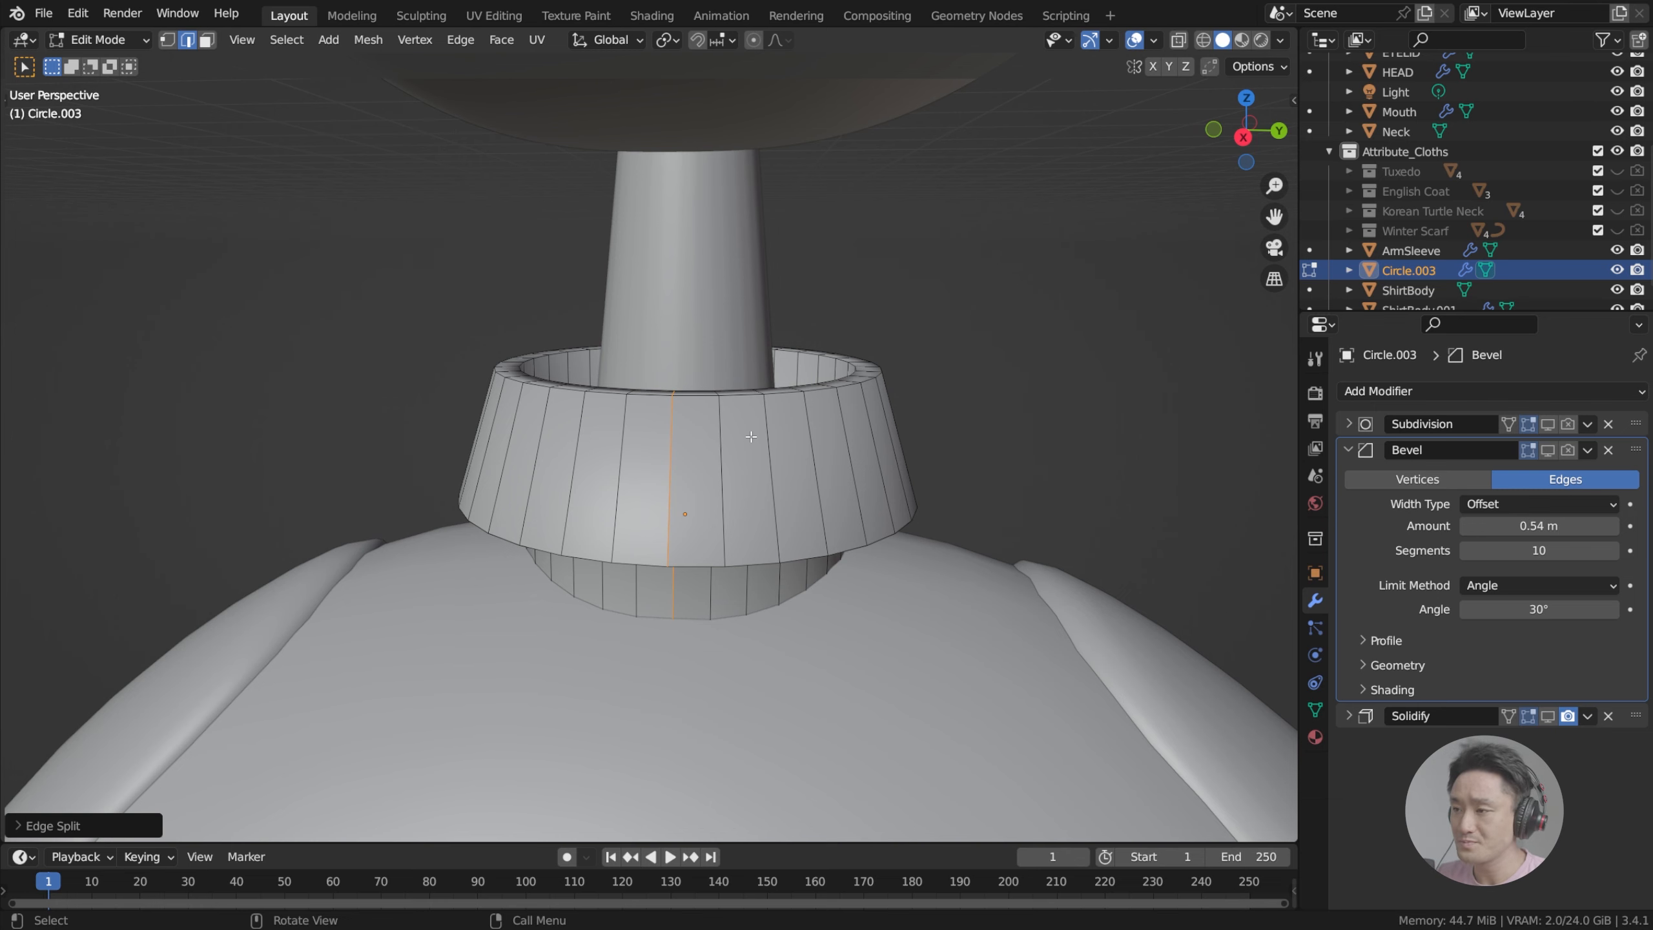
pyautogui.moveTo(751, 437)
pyautogui.mouseDown(button='middle')
pyautogui.moveTo(754, 470)
pyautogui.moveTo(748, 452)
pyautogui.mouseUp(button='middle')
pyautogui.click(691, 413)
pyautogui.click(686, 406)
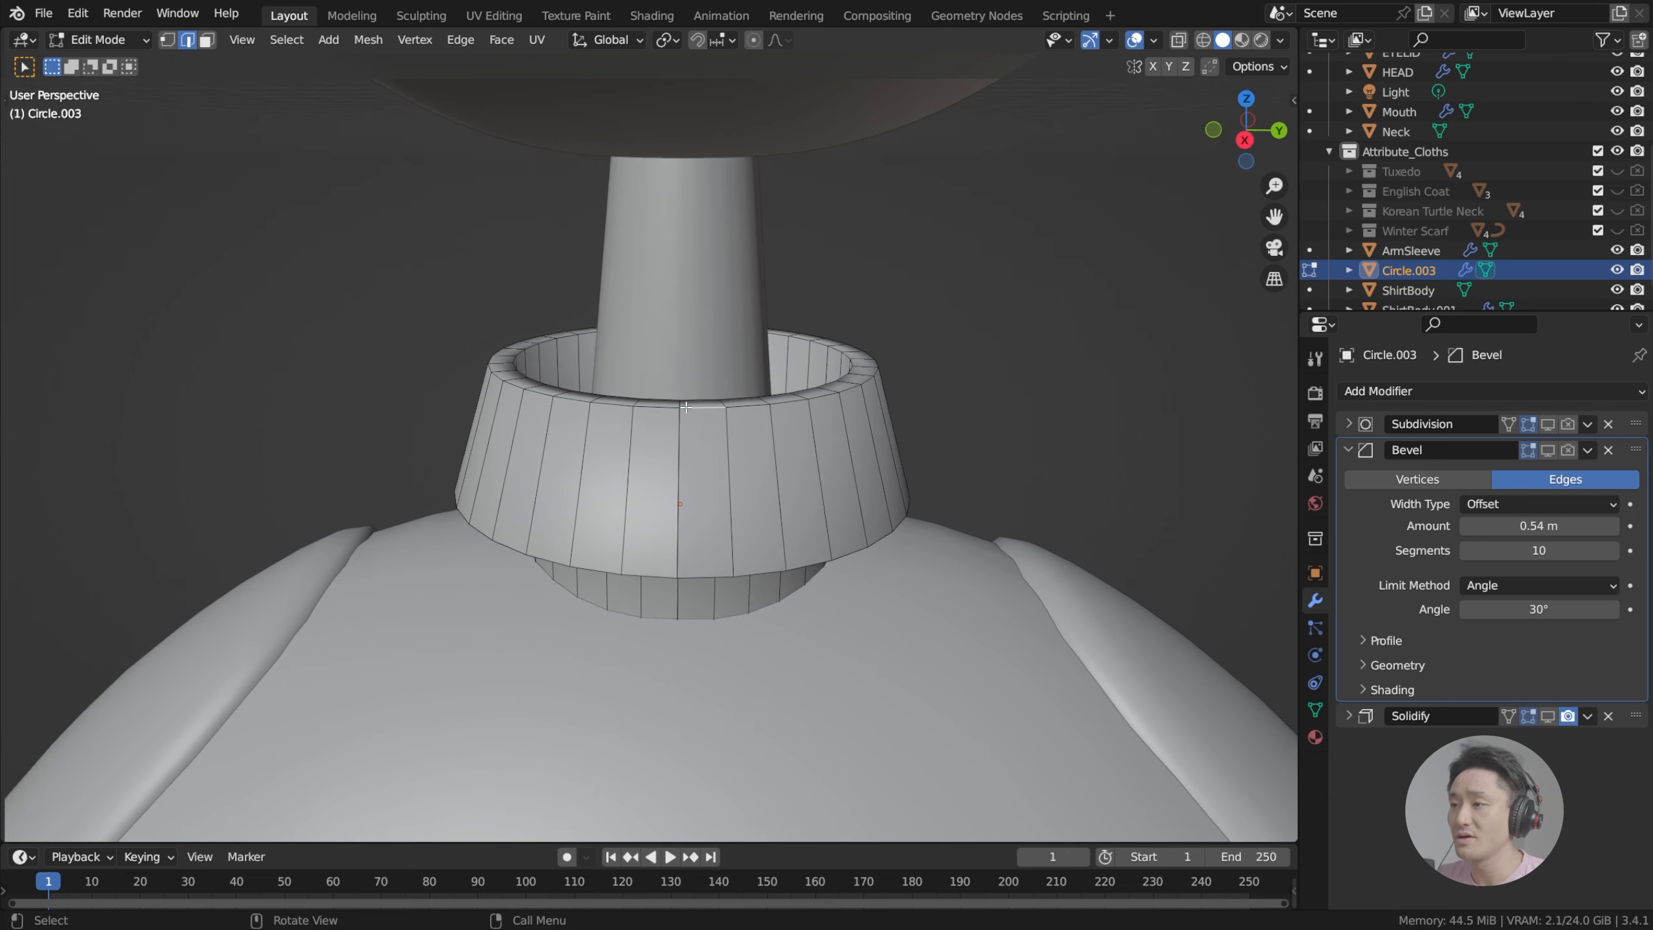
pyautogui.scroll(3, 686, 407)
pyautogui.click(167, 40)
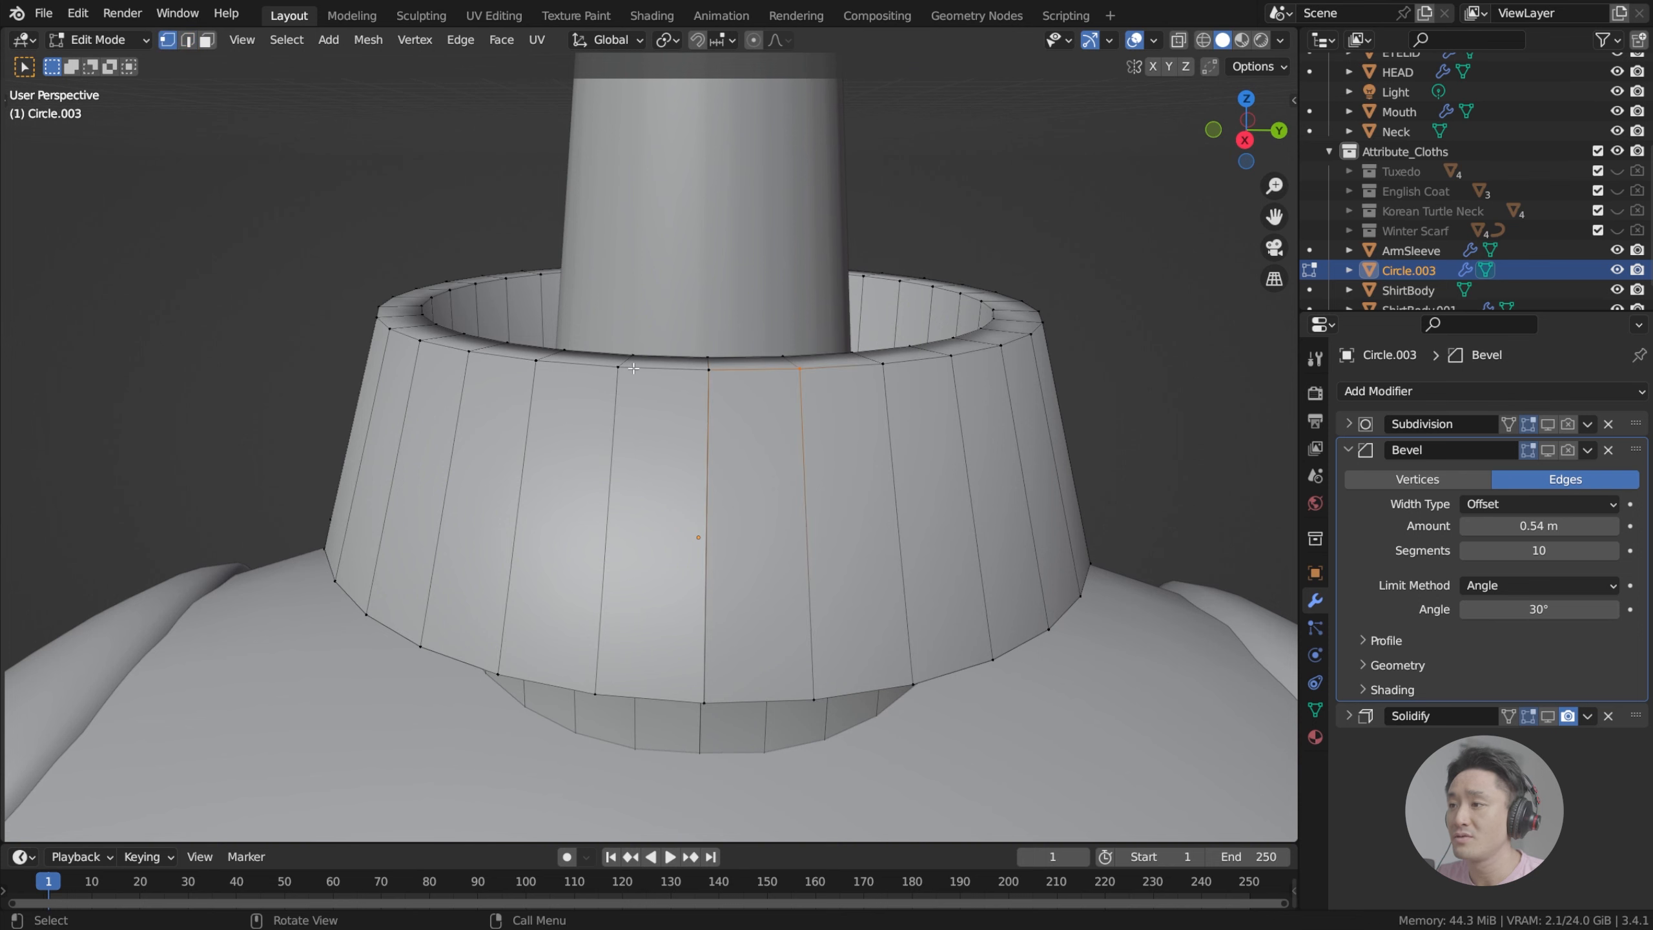
# Step: Try to open the collar's front seam by moving one side's vertices along Y, and undo the move
pyautogui.press('v')
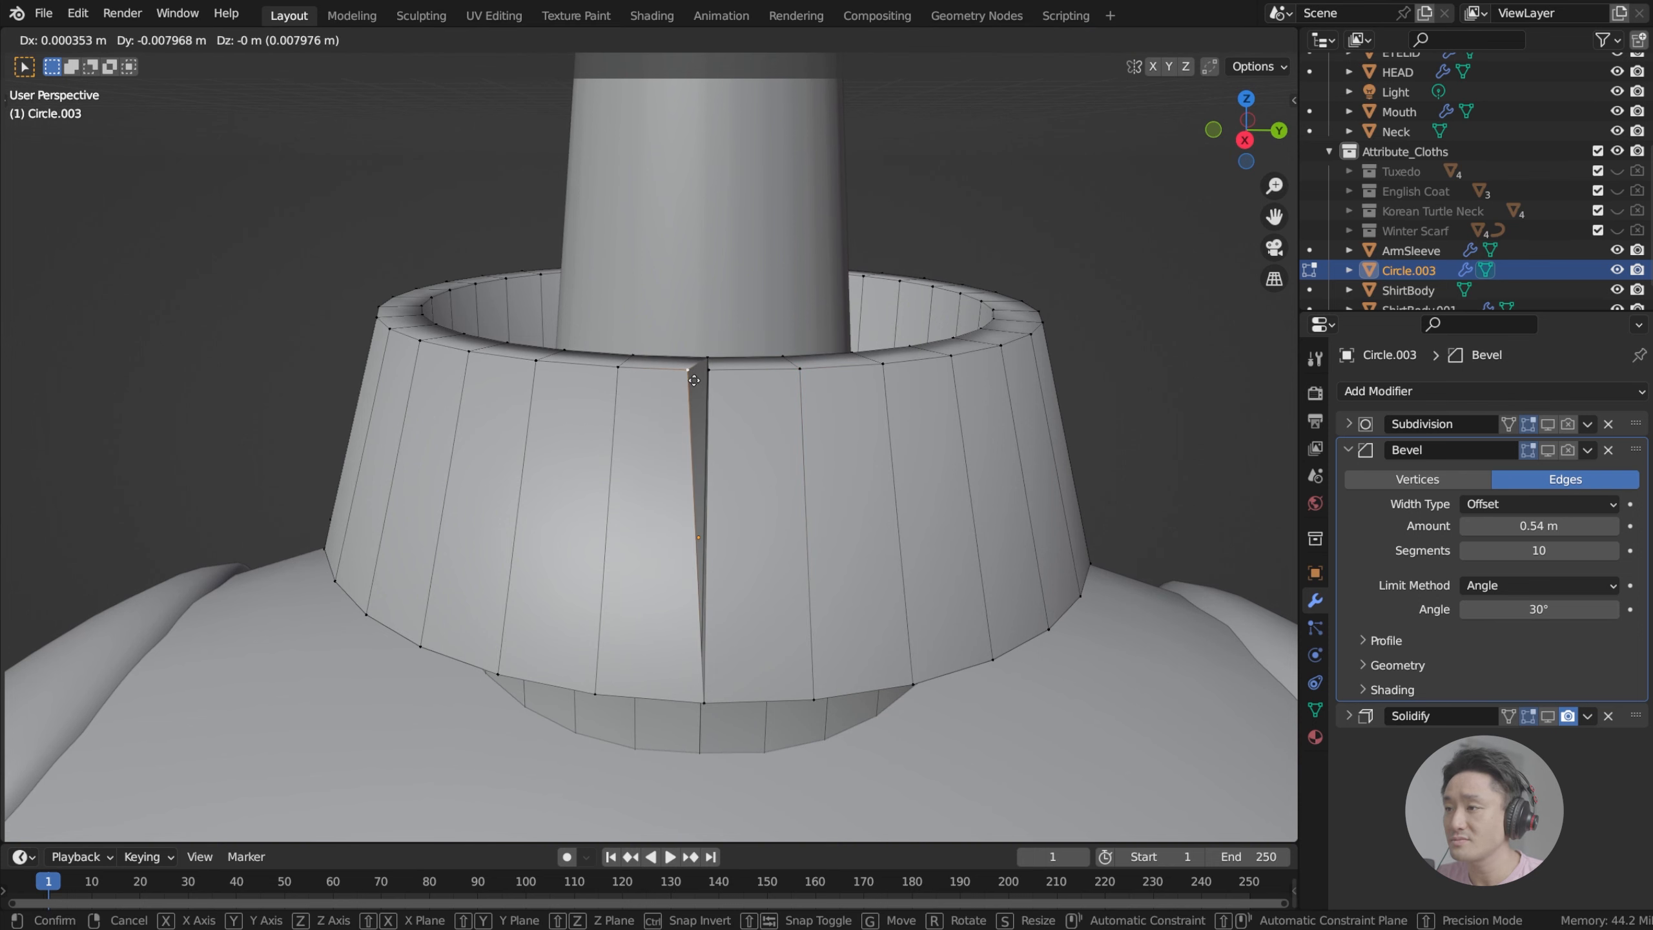
pyautogui.rightClick(681, 380)
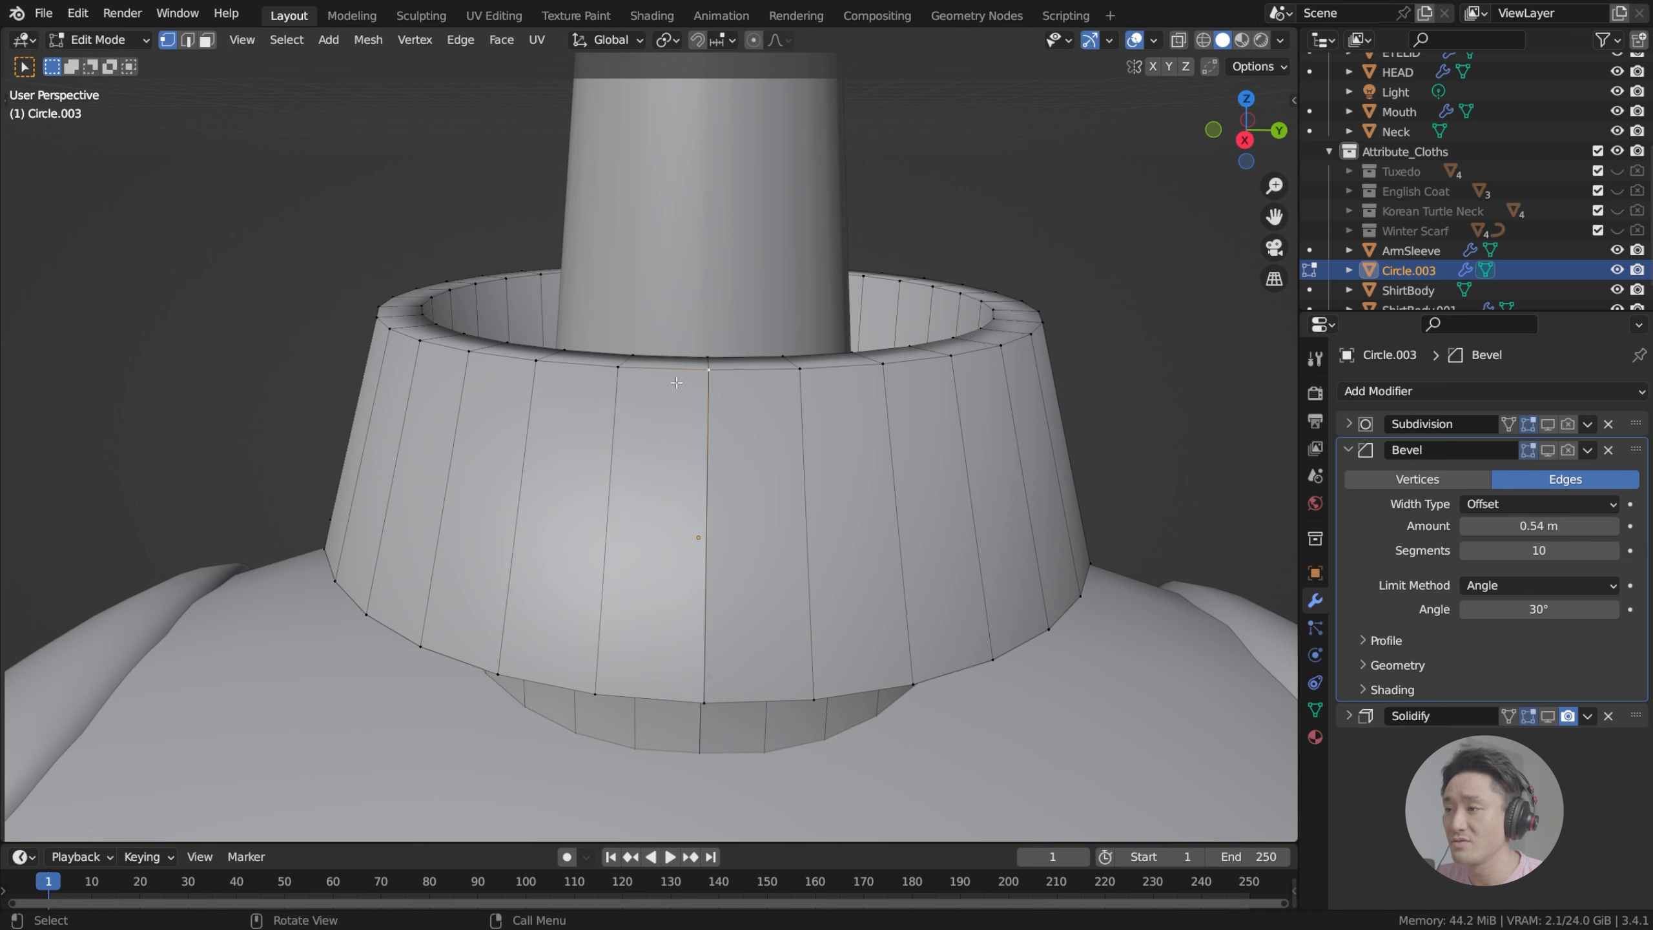
pyautogui.moveTo(683, 391); pyautogui.dragTo(750, 477, button='middle')
pyautogui.keyDown('shift'); pyautogui.click(726, 415); pyautogui.keyUp('shift')
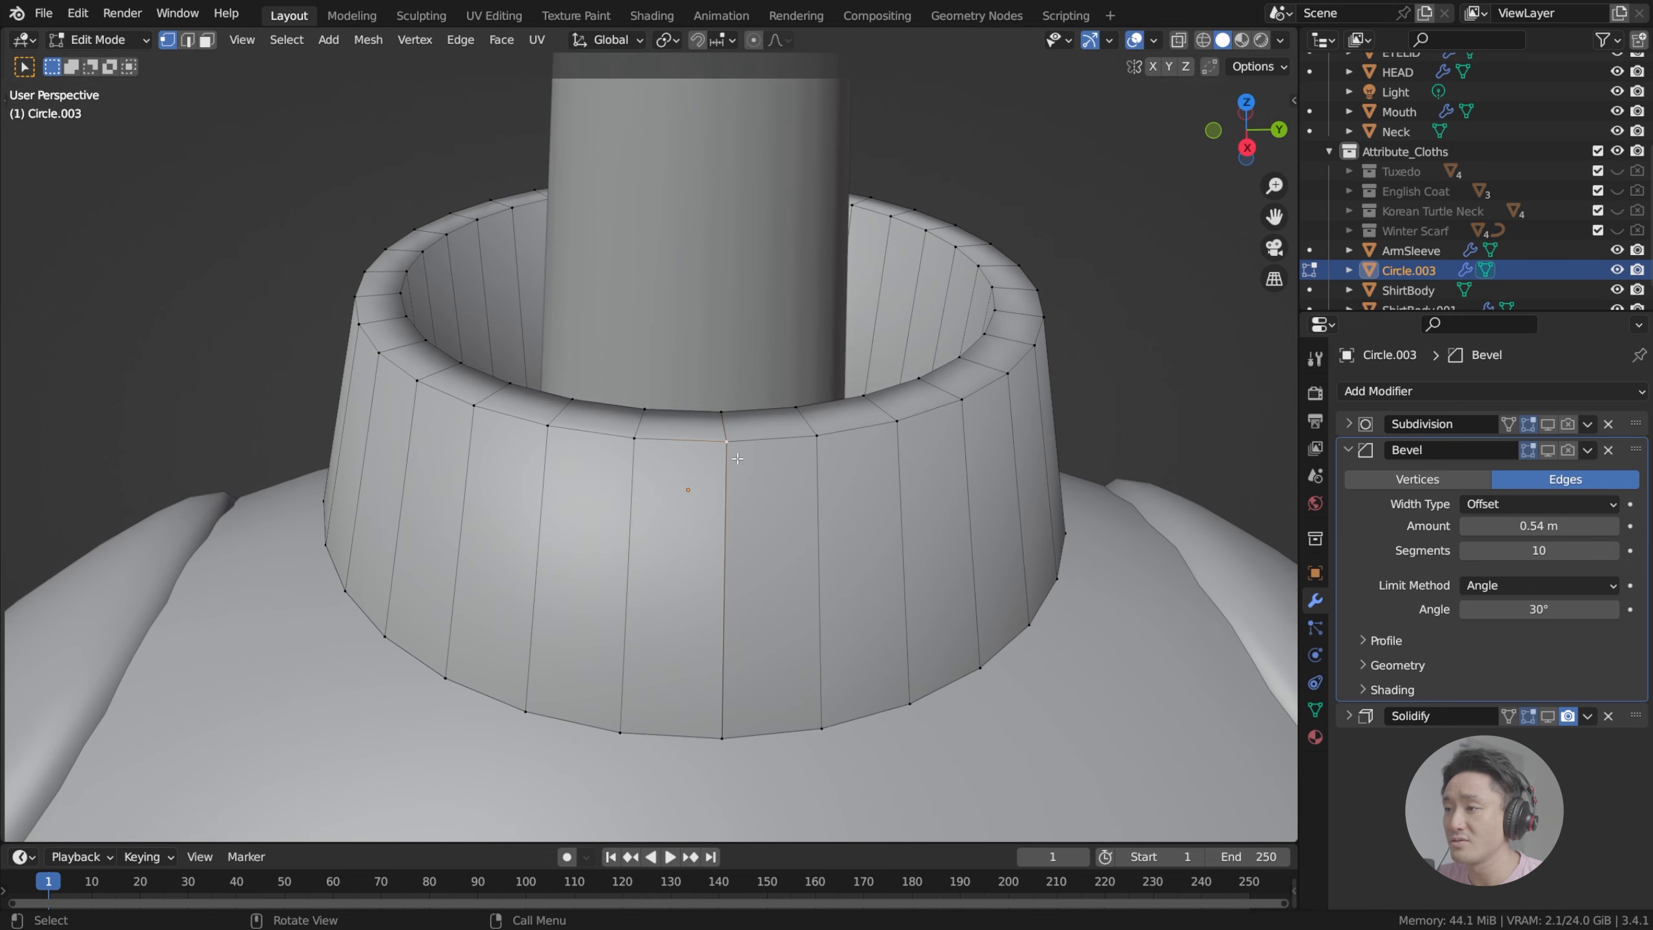
pyautogui.keyDown('alt'); pyautogui.click(725, 411); pyautogui.keyUp('alt')
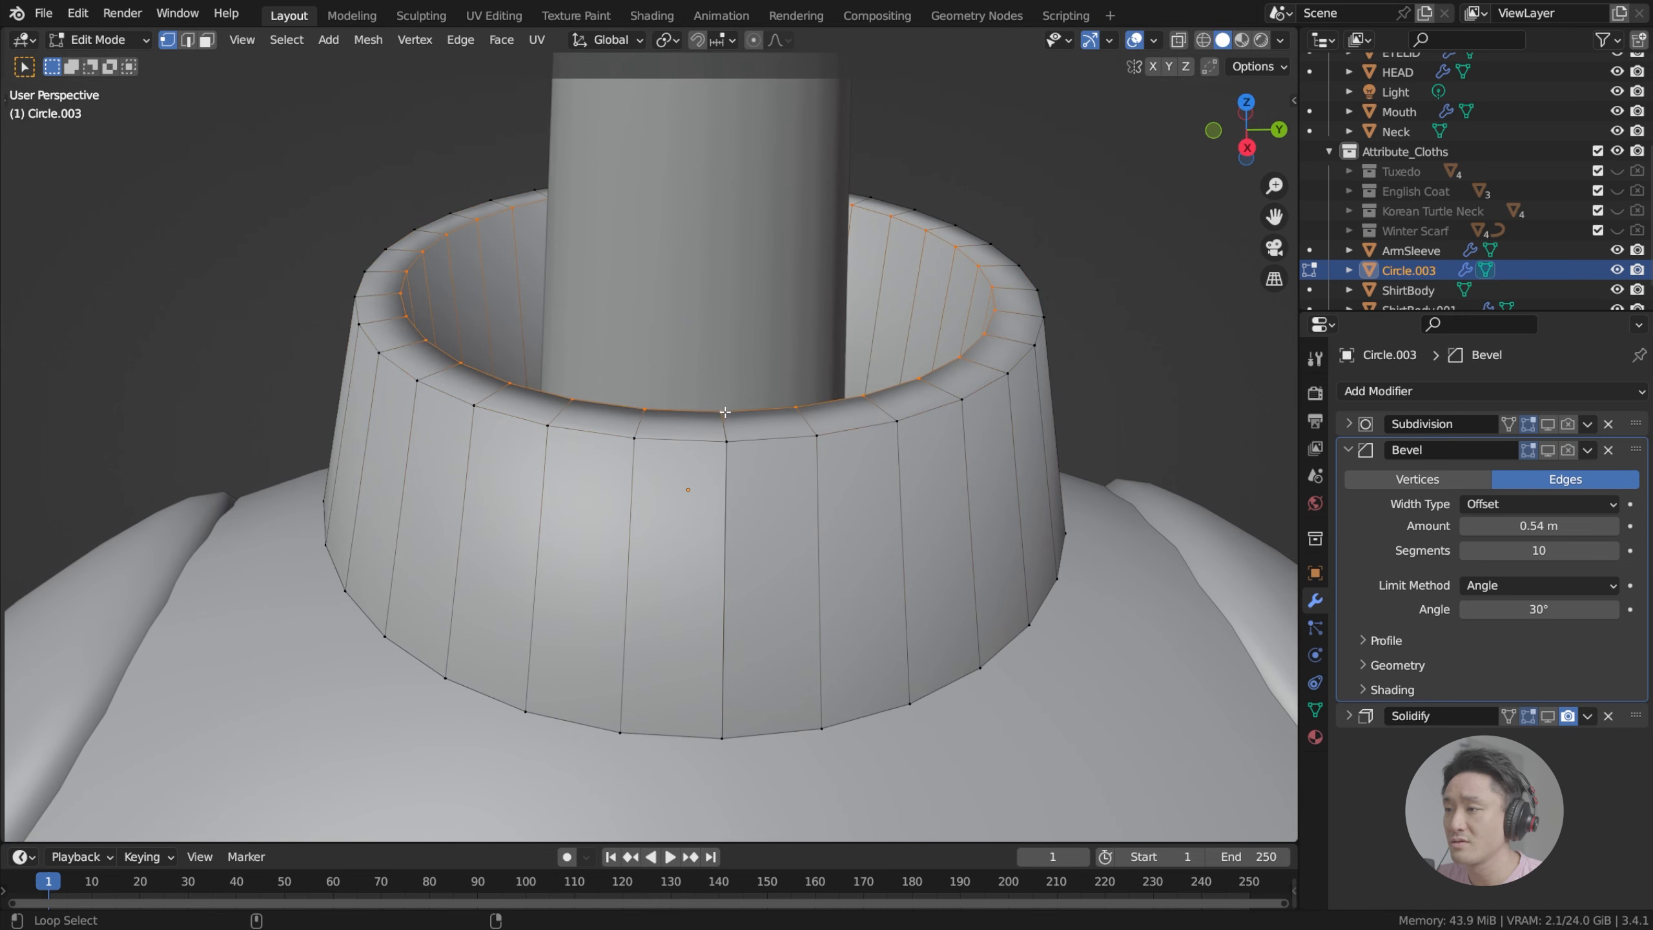
pyautogui.click(729, 412)
pyautogui.click(722, 411)
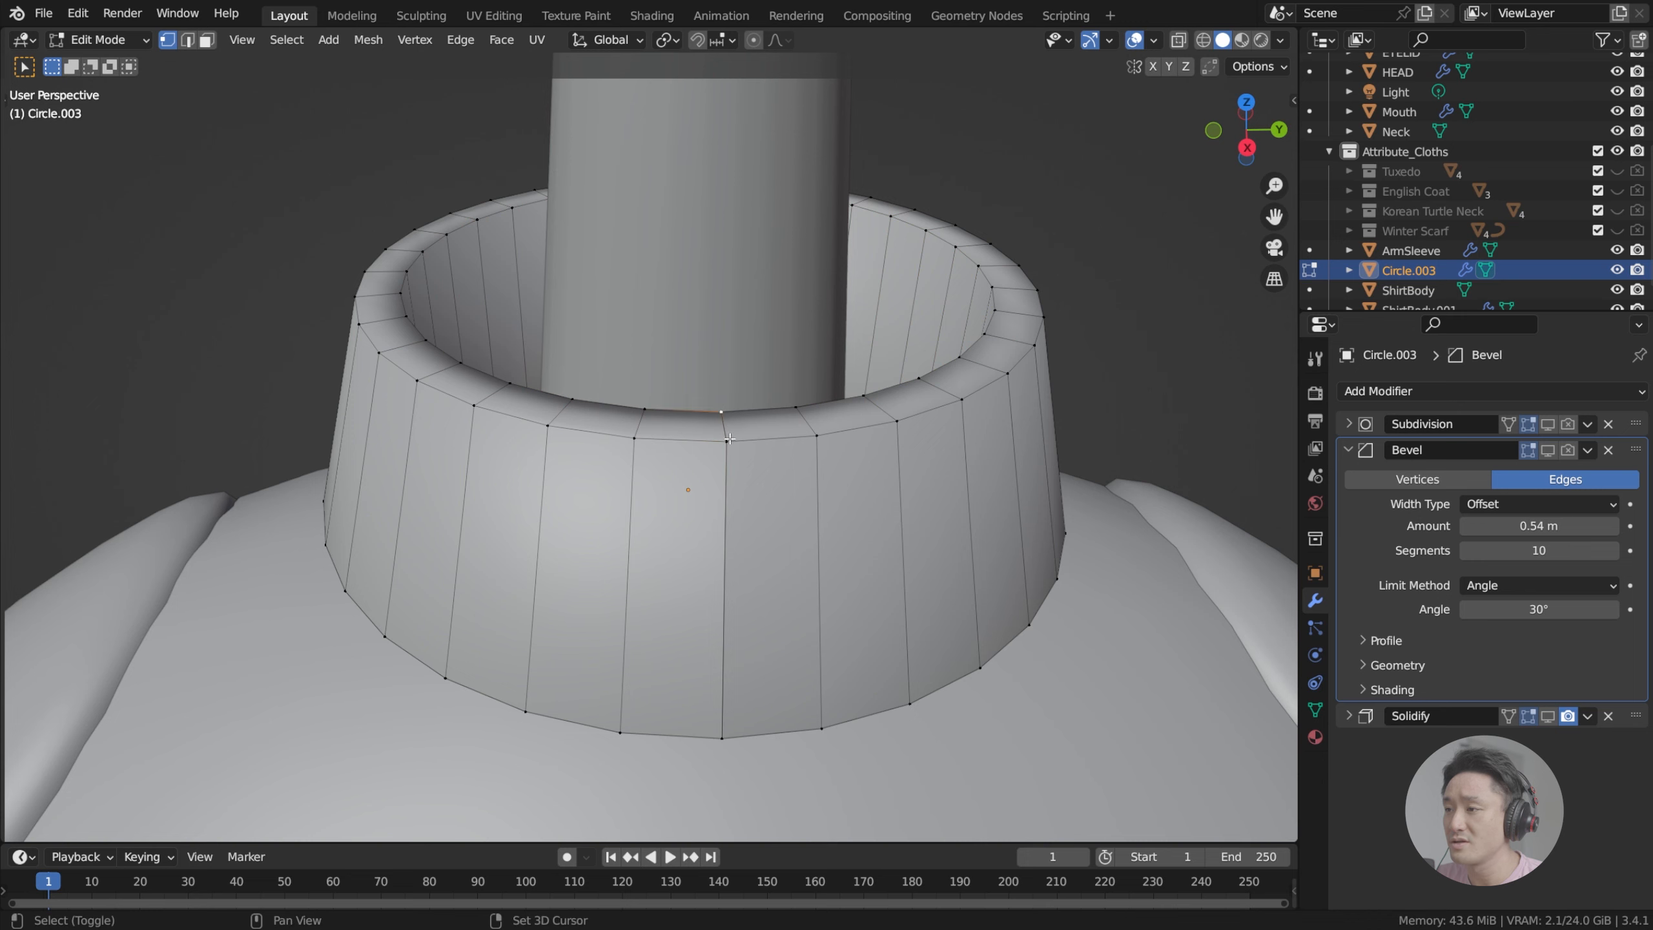
pyautogui.moveTo(740, 511)
pyautogui.mouseDown(button='middle')
pyautogui.moveTo(741, 563)
pyautogui.moveTo(738, 525)
pyautogui.mouseUp(button='middle')
pyautogui.keyDown('shift'); pyautogui.click(741, 562); pyautogui.keyUp('shift')
pyautogui.press('g')
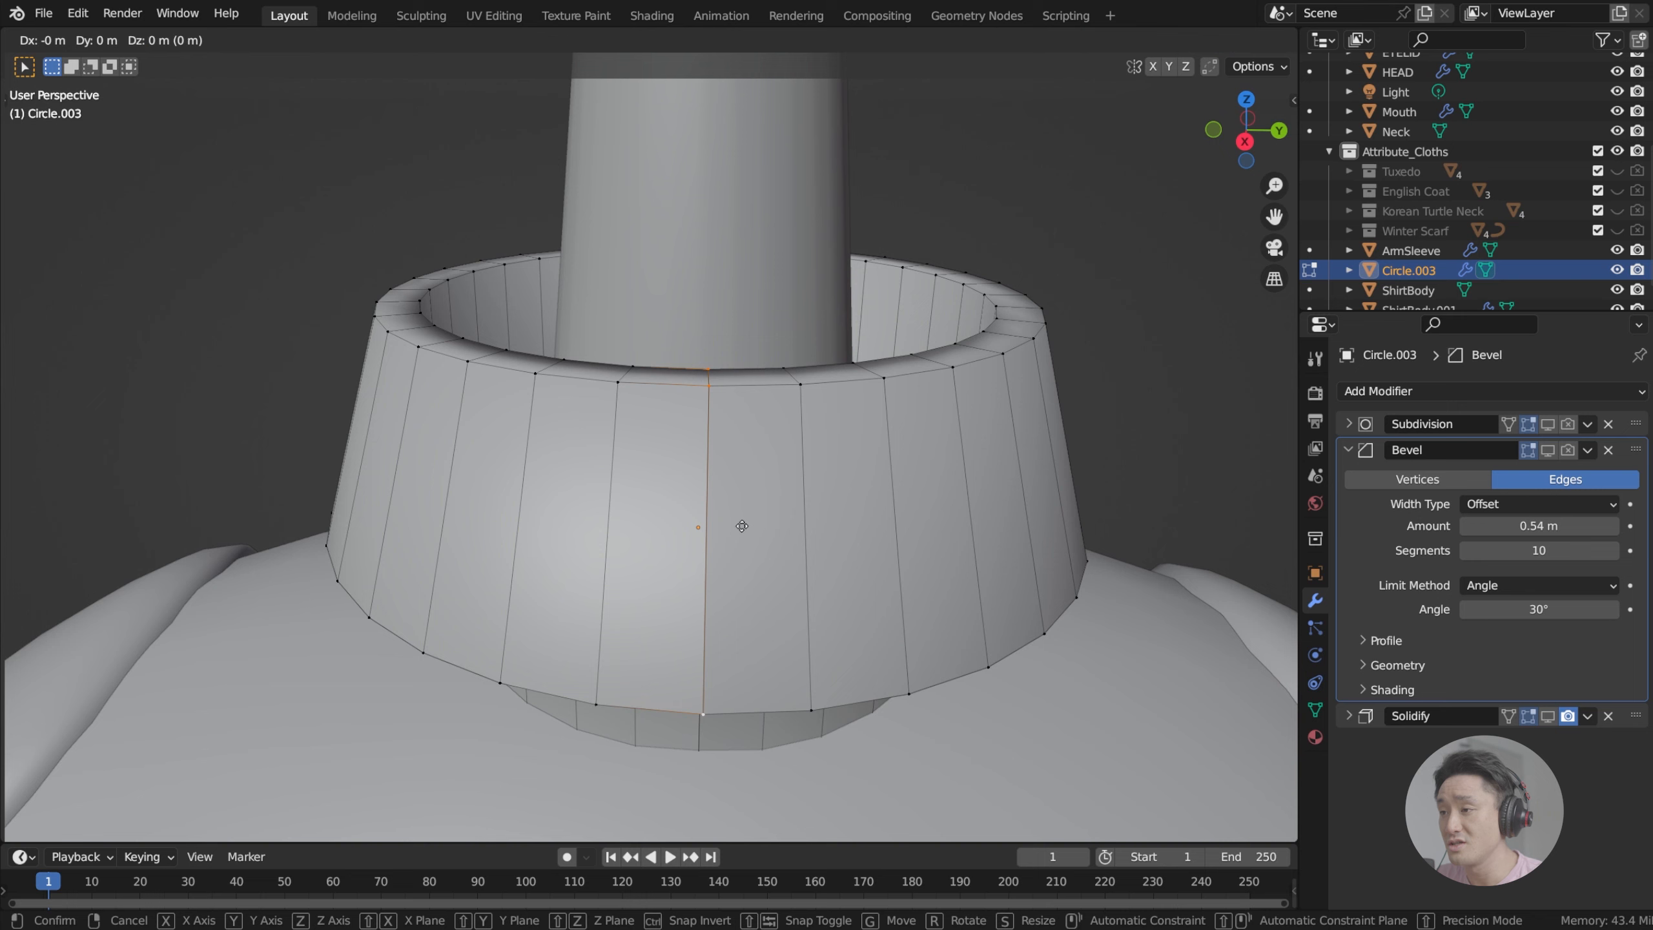
pyautogui.press('y')
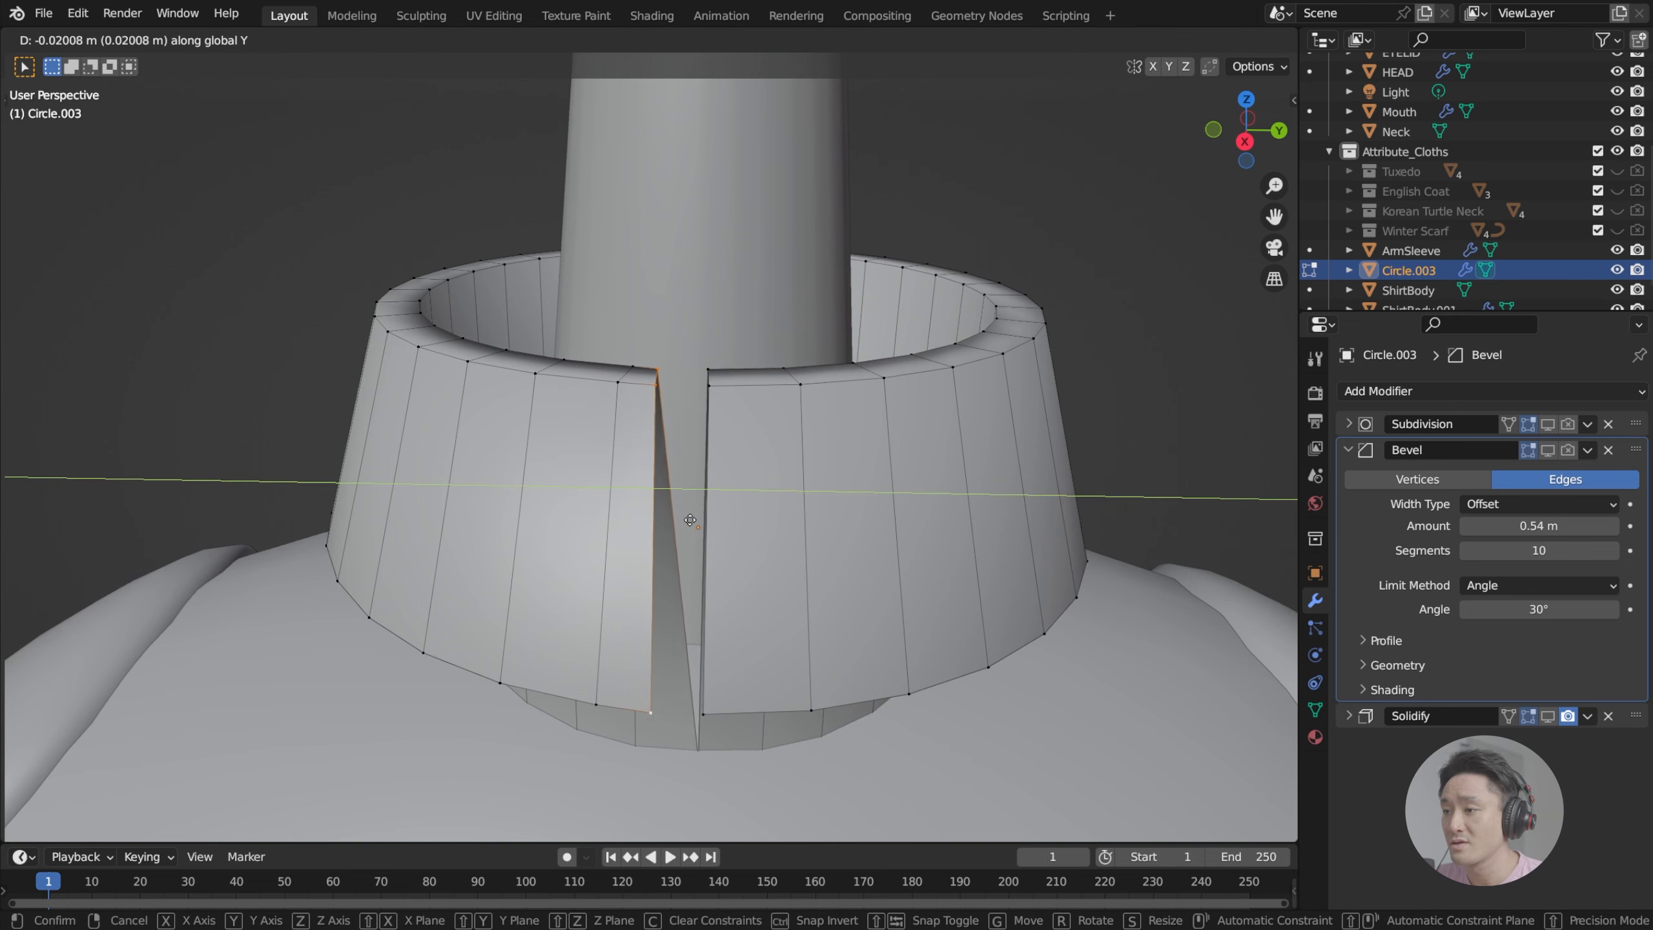
pyautogui.click(695, 518)
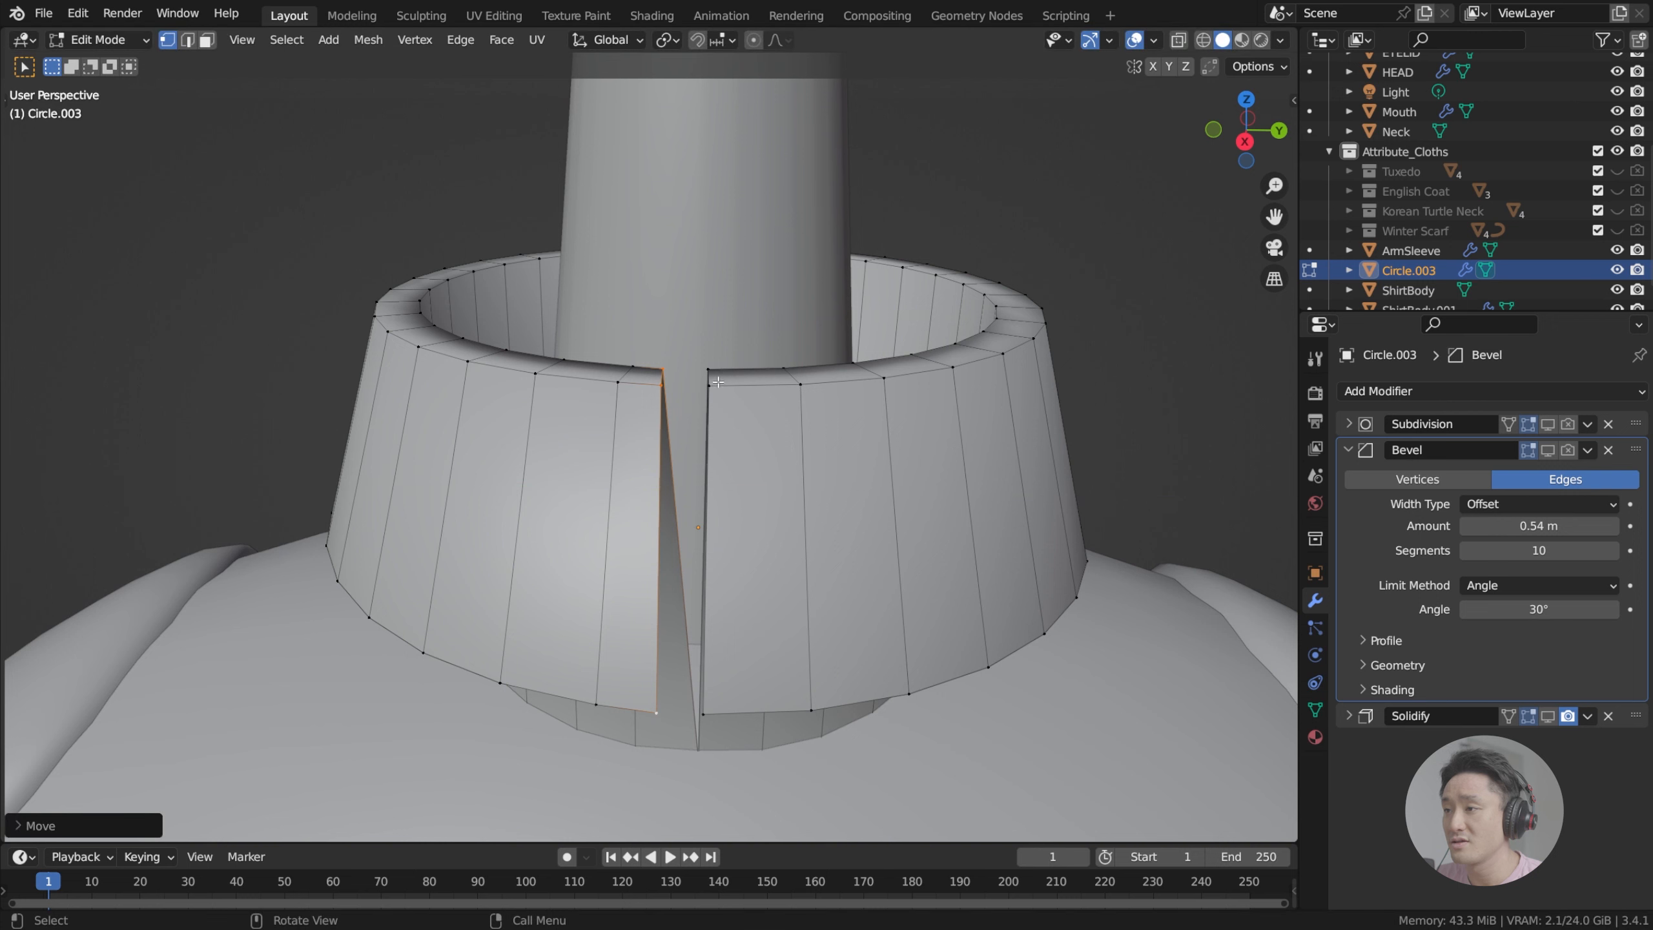
pyautogui.hotkey('ctrl', 'z')
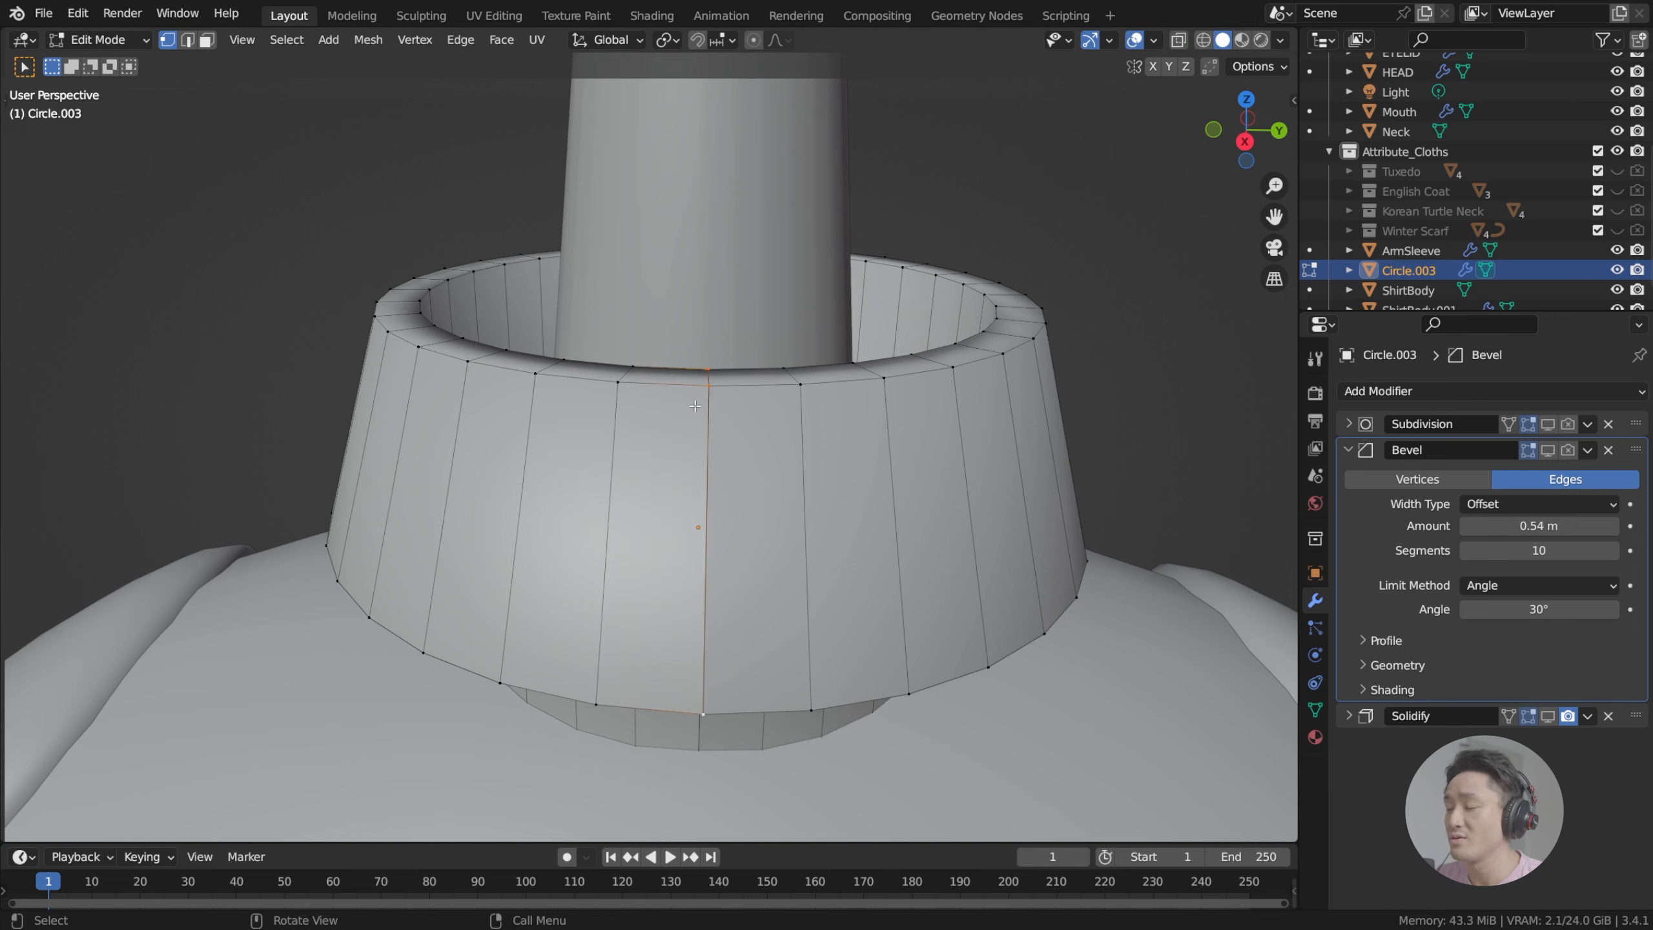
# Step: In right view with X-ray on, select the vertices along the collar's centre line and try to scale them along Y
pyautogui.press('KP_3')
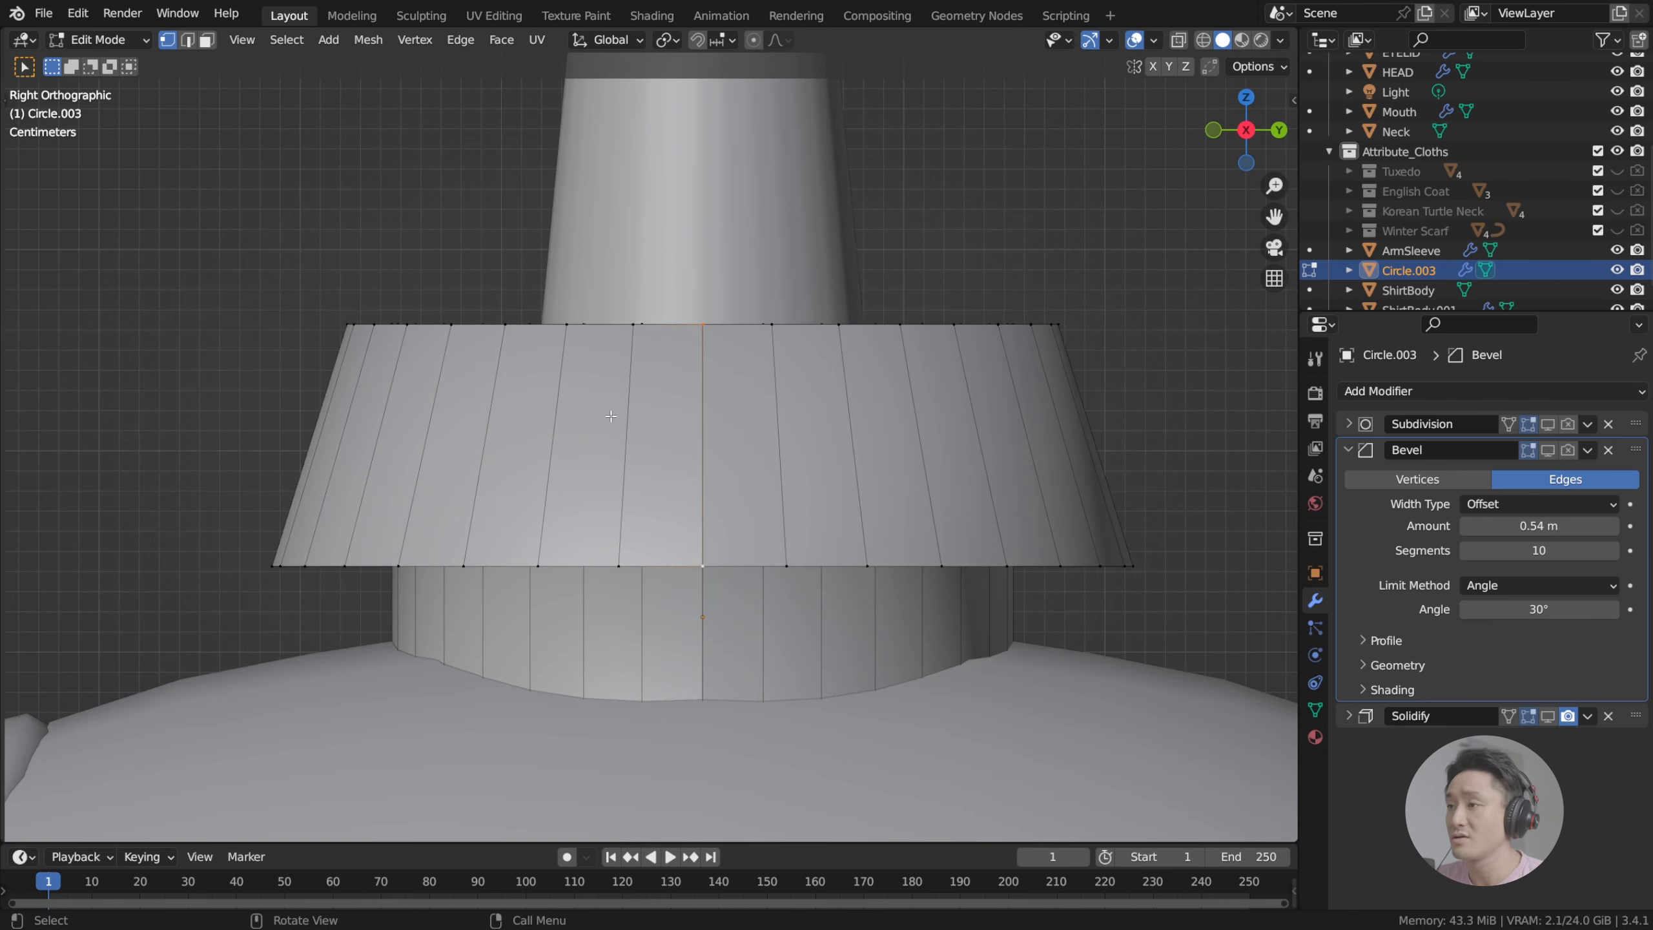
pyautogui.click(1203, 40)
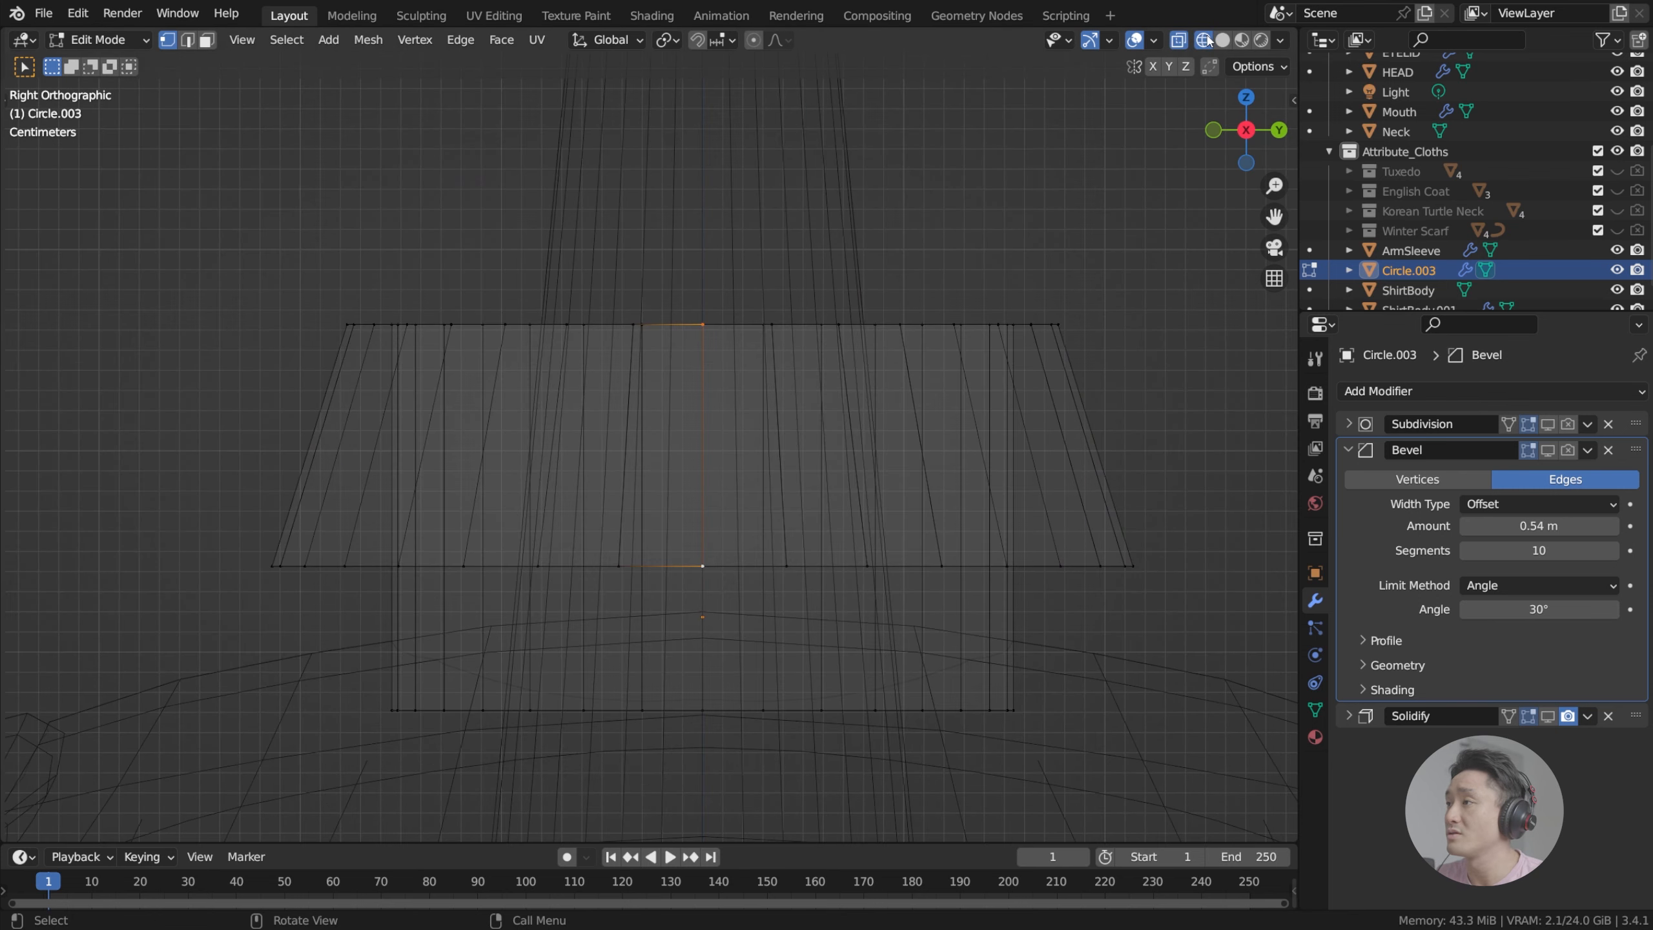
pyautogui.click(1179, 41)
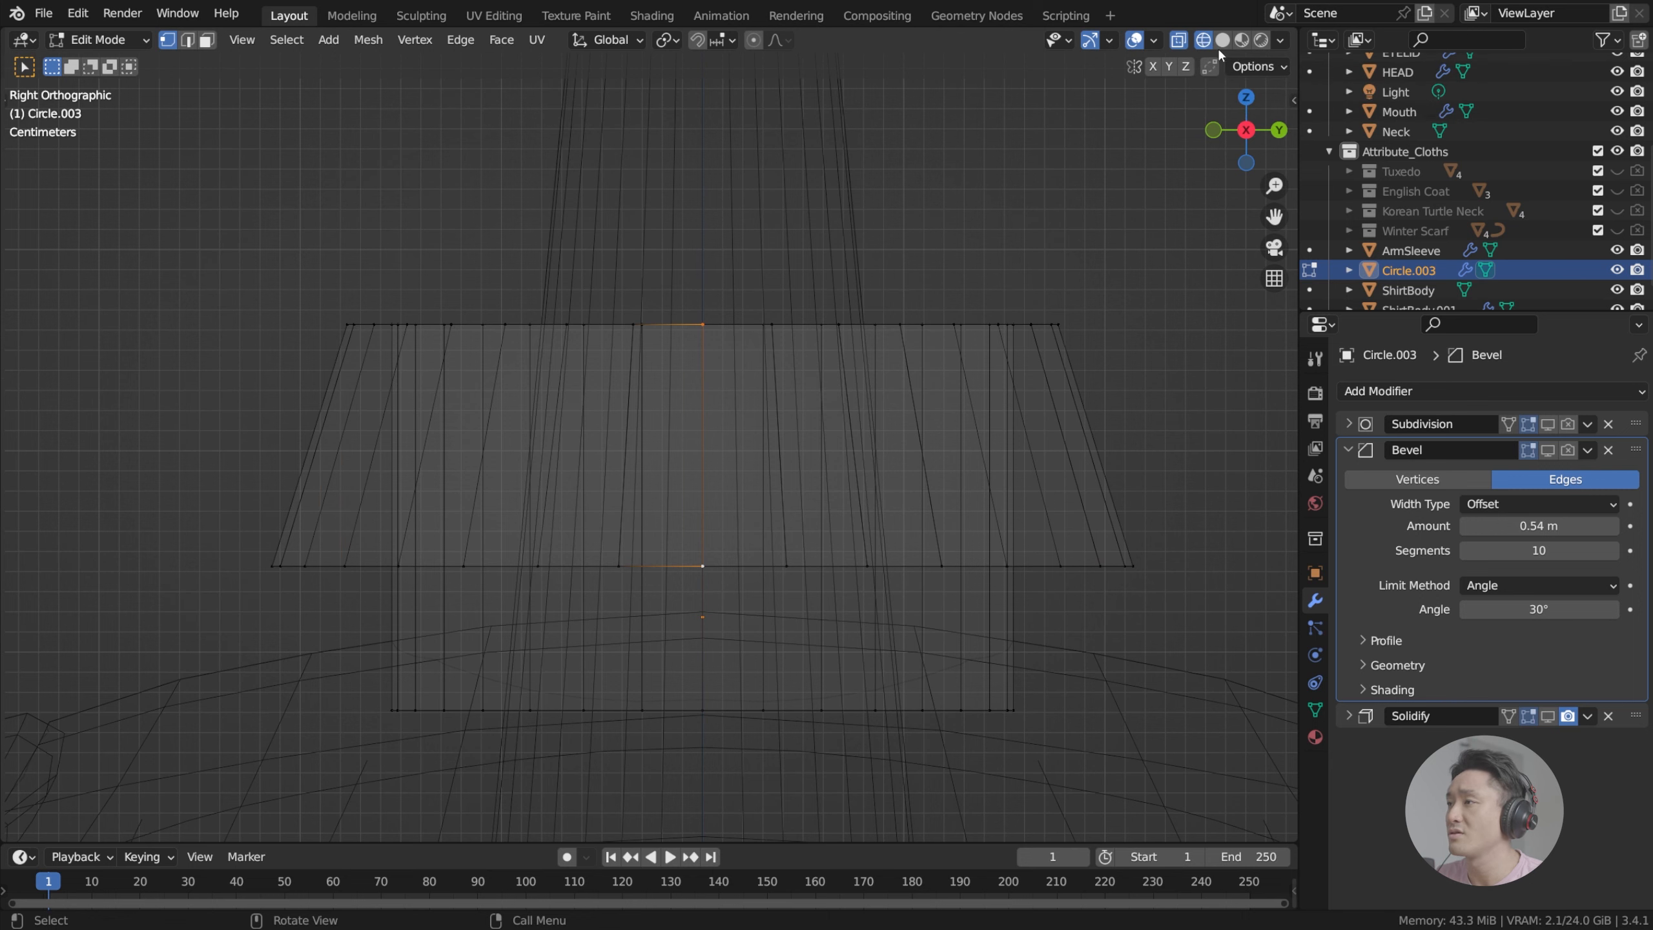
pyautogui.click(1222, 41)
pyautogui.click(1177, 40)
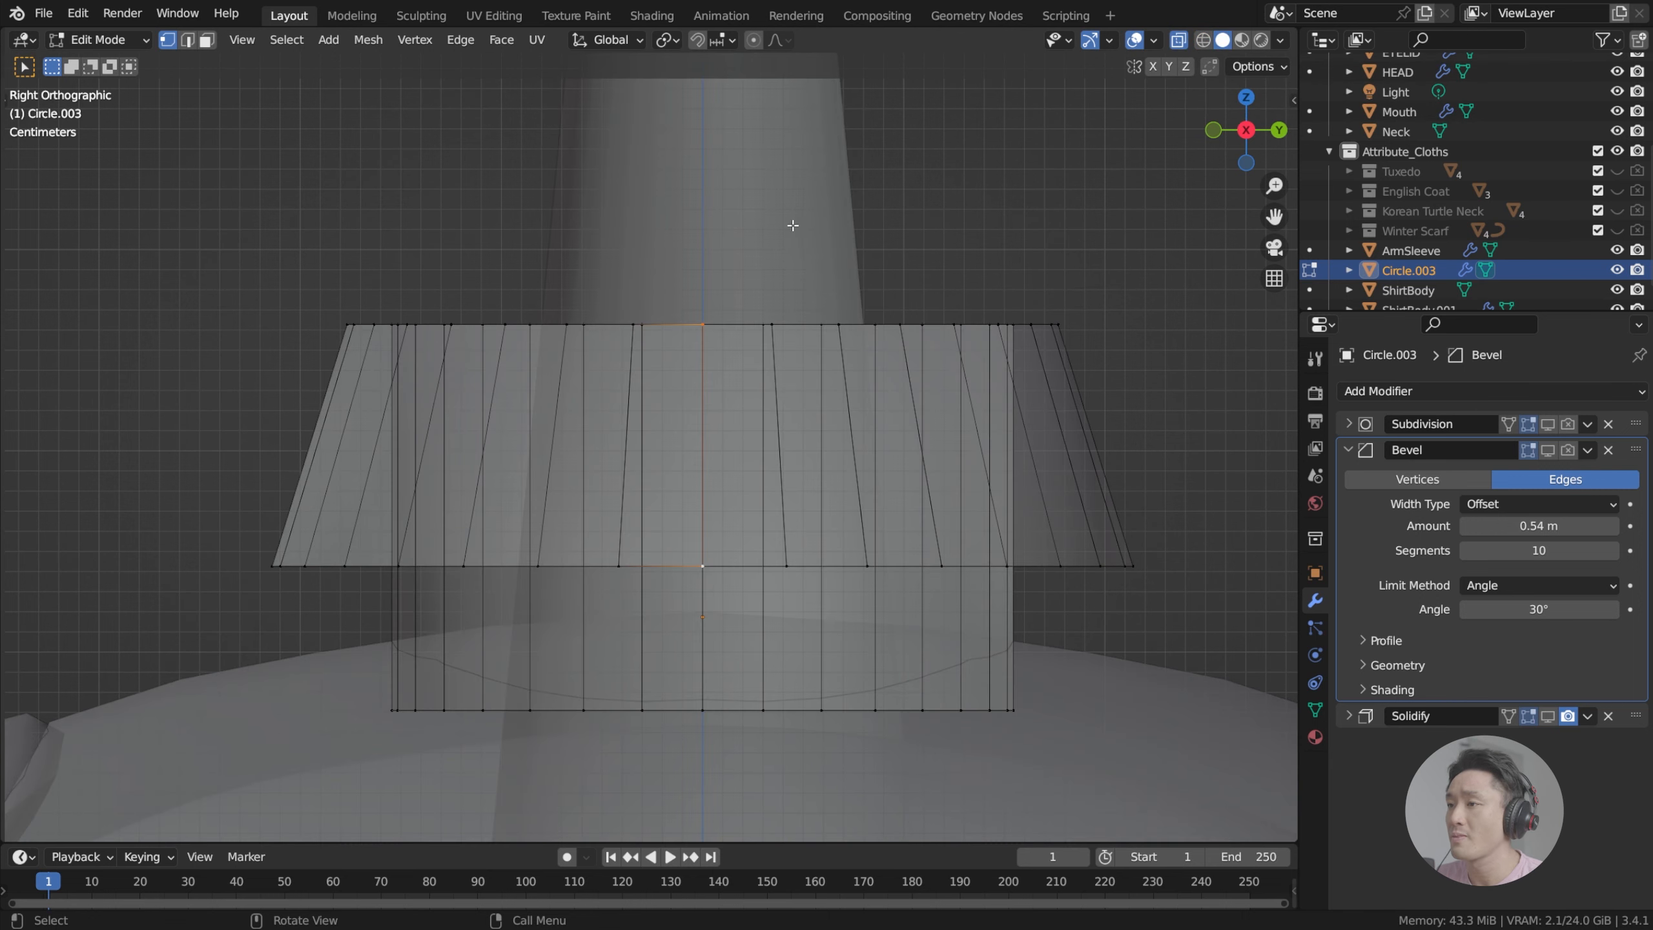
pyautogui.moveTo(662, 262); pyautogui.dragTo(729, 763)
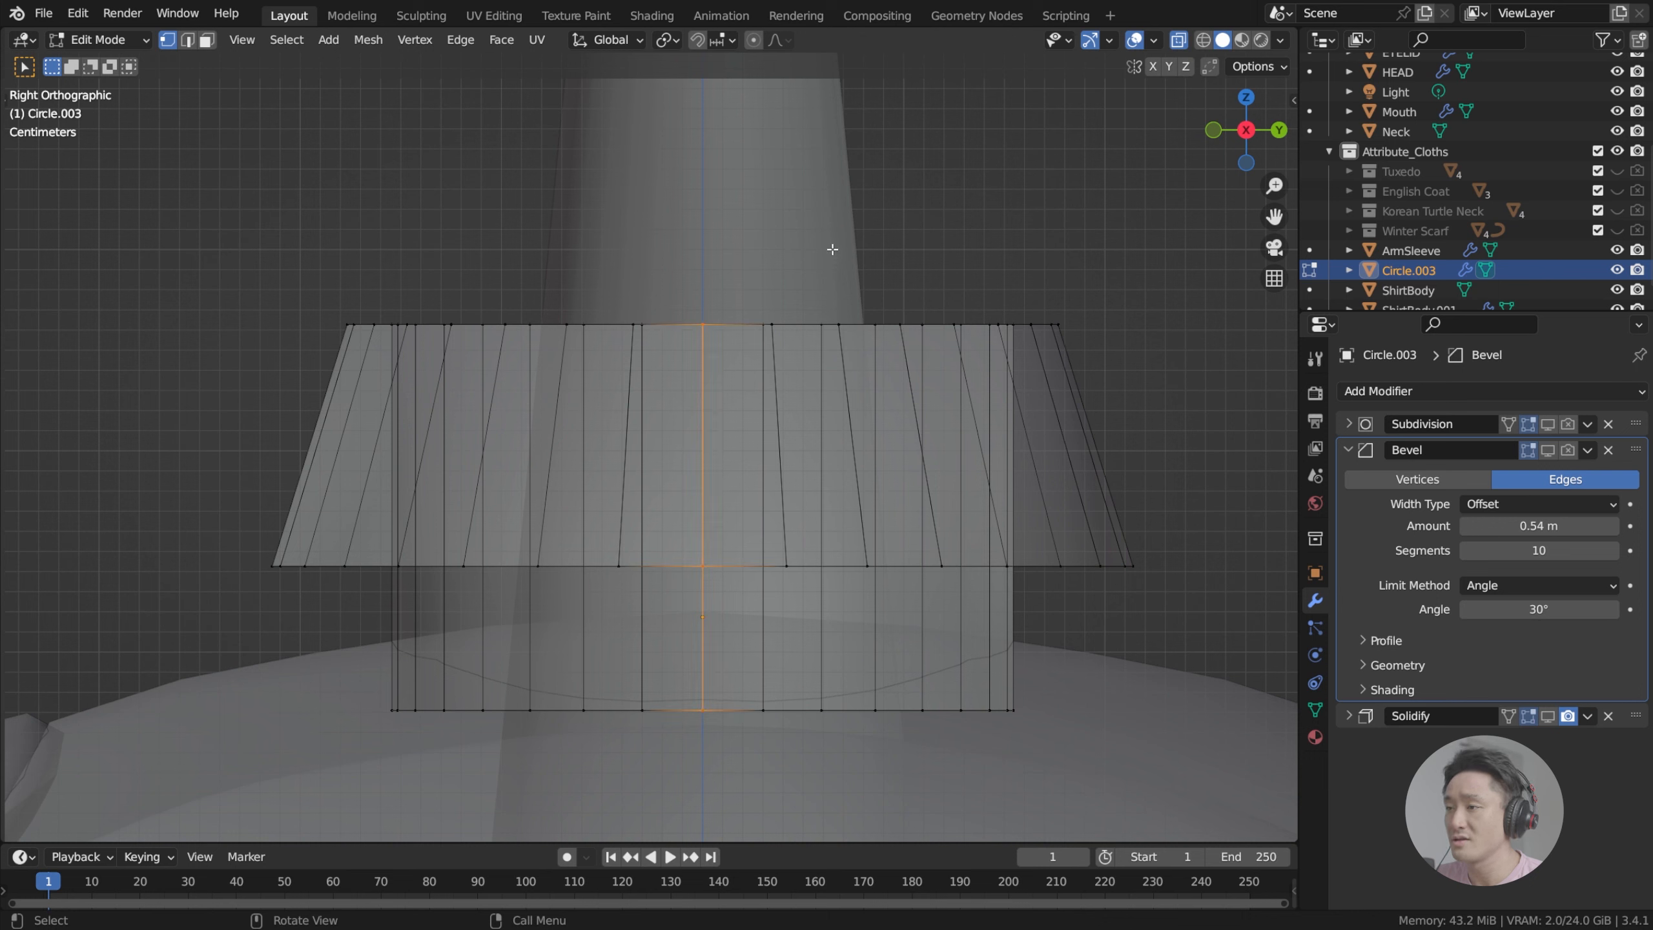
pyautogui.press('s')
pyautogui.press('y')
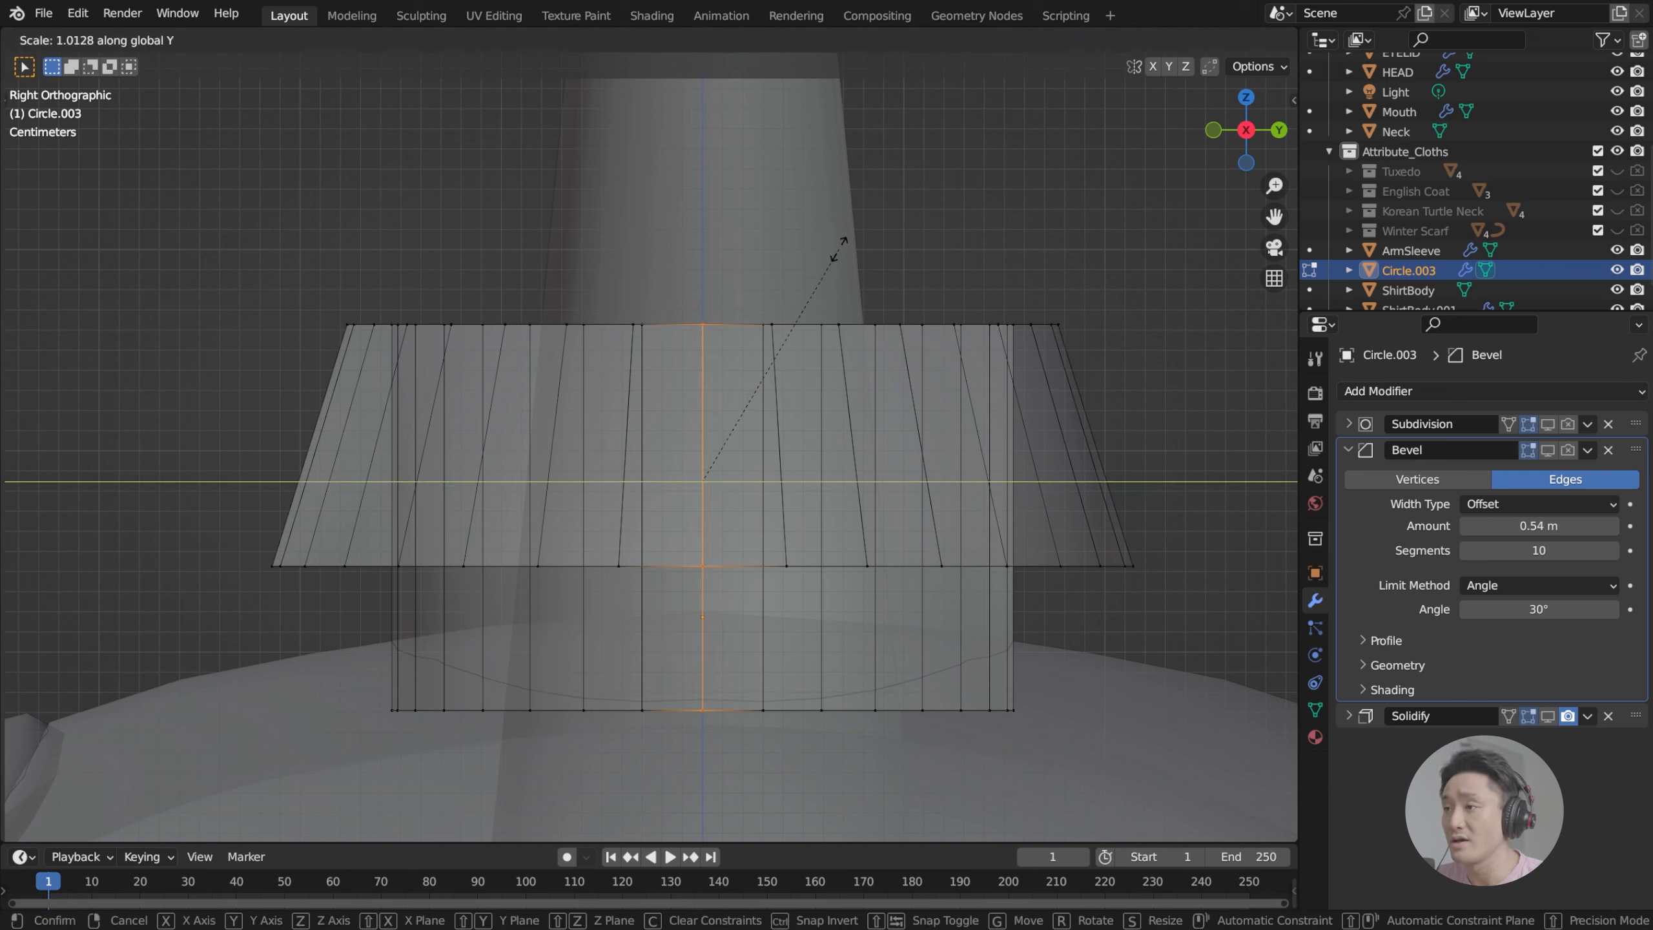
pyautogui.rightClick(955, 302)
pyautogui.press('s')
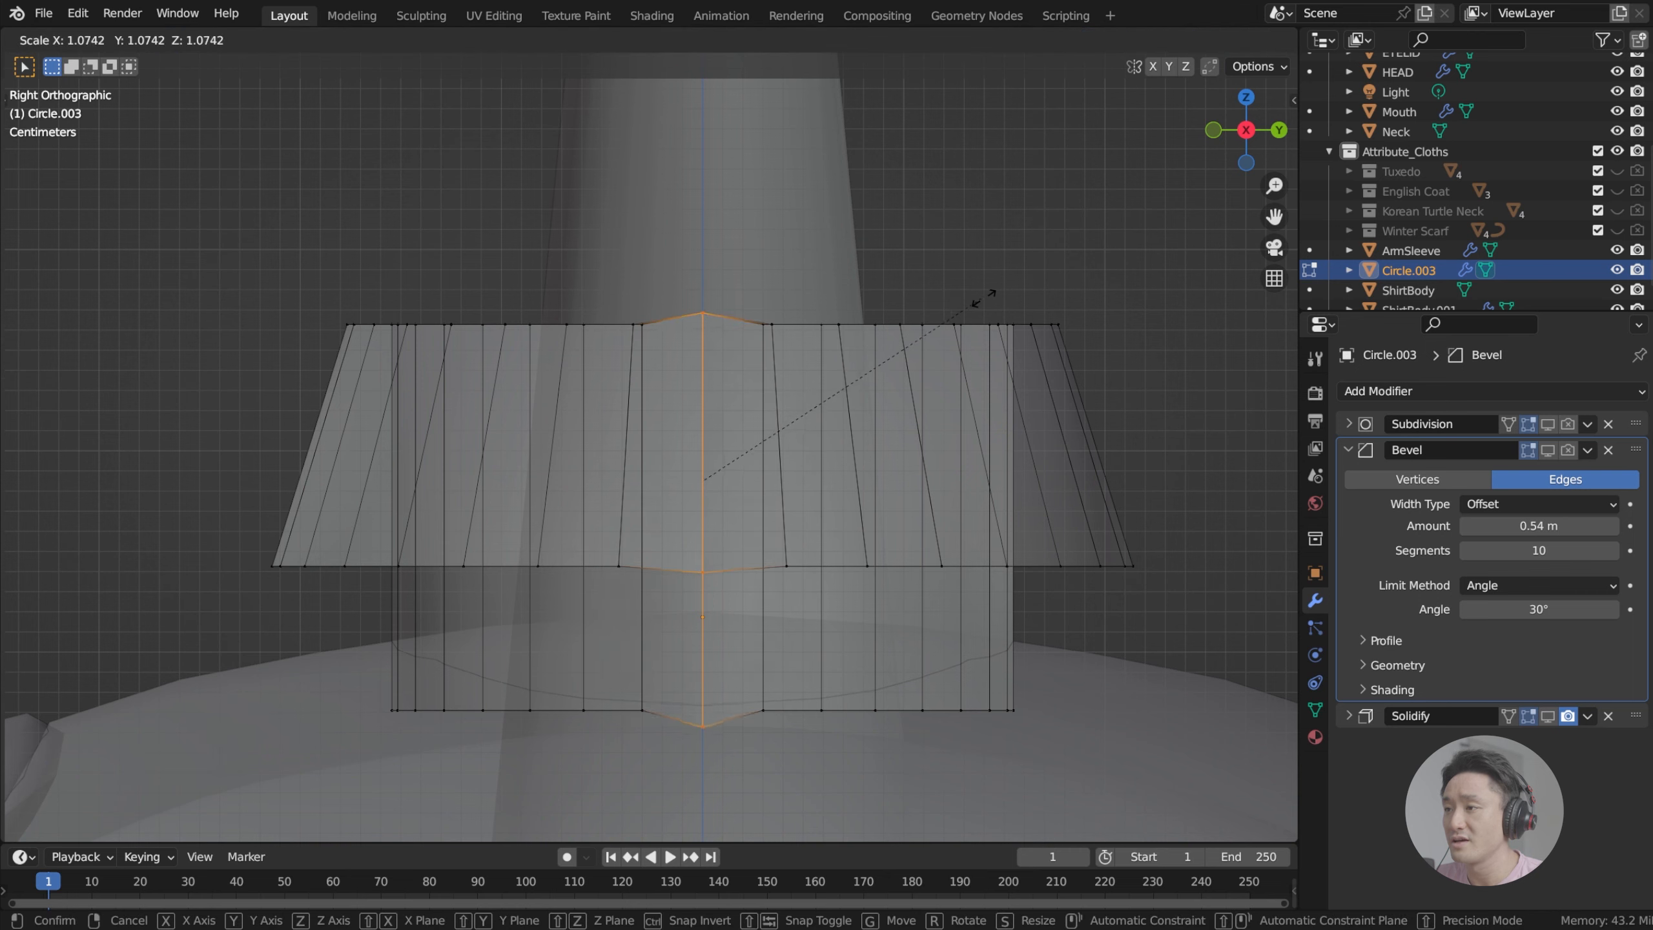
pyautogui.click(960, 306)
pyautogui.moveTo(959, 306)
pyautogui.mouseDown(button='middle')
pyautogui.moveTo(849, 304)
pyautogui.moveTo(835, 285)
pyautogui.moveTo(776, 309)
pyautogui.mouseUp(button='middle')
pyautogui.press('Tab')
pyautogui.press('Tab')
pyautogui.click(835, 285)
pyautogui.click(1180, 42)
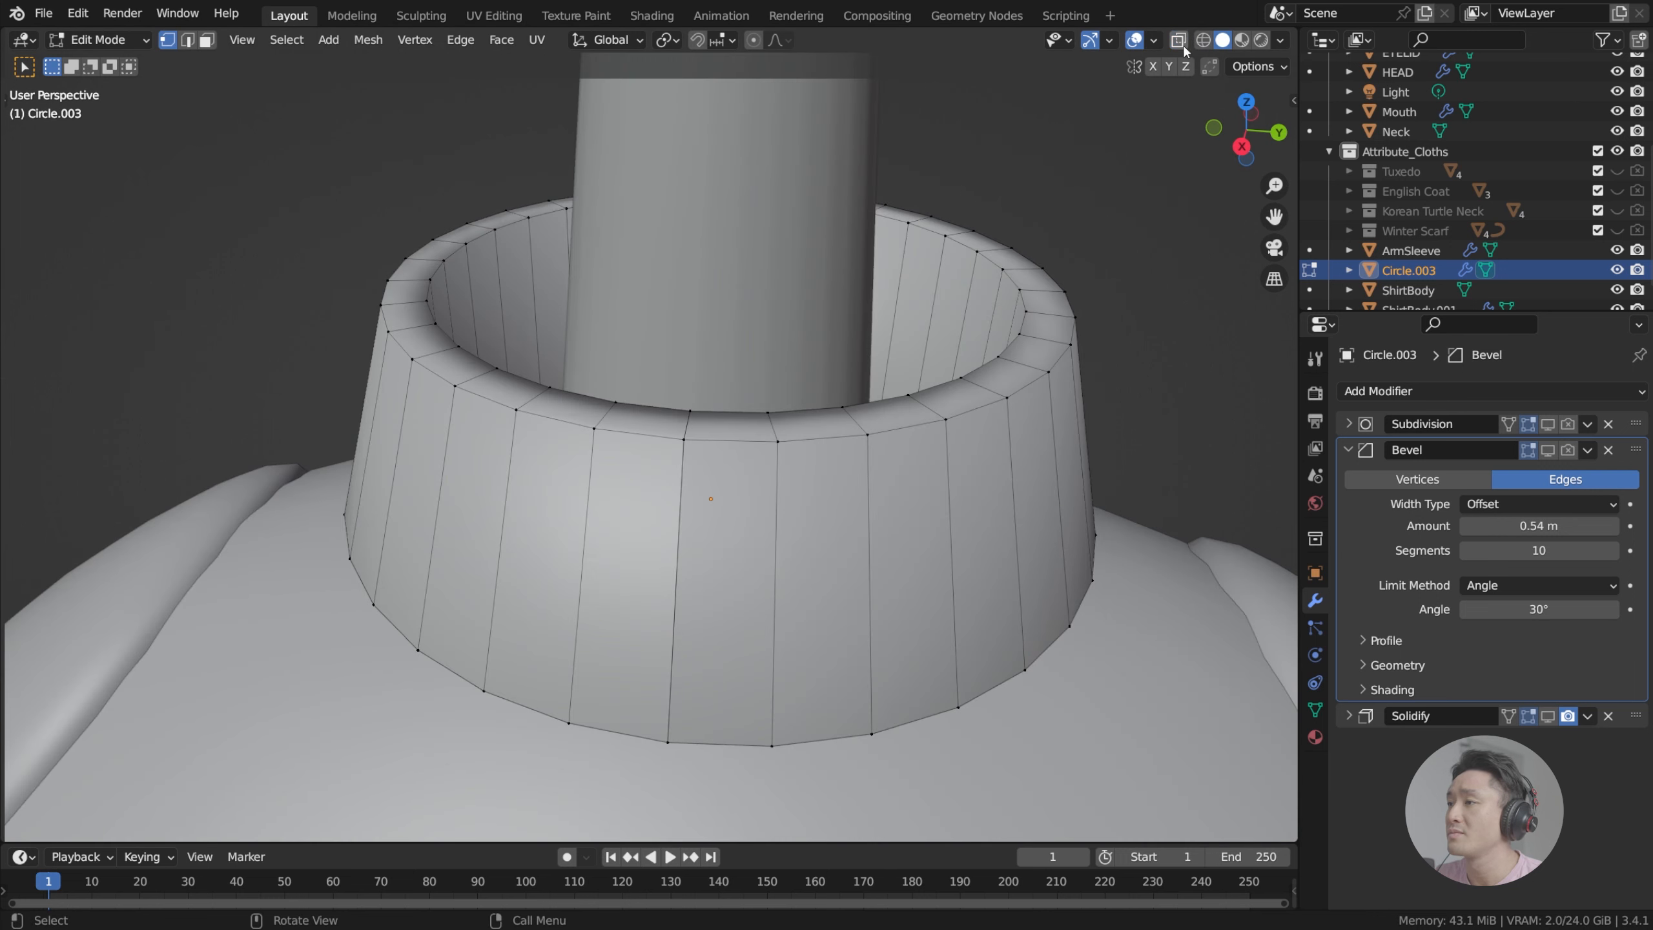
# Step: Select the seam vertices on one side of the collar's front split and move them along Y away from the centre
pyautogui.keyDown('shift'); pyautogui.click(705, 418); pyautogui.keyUp('shift')
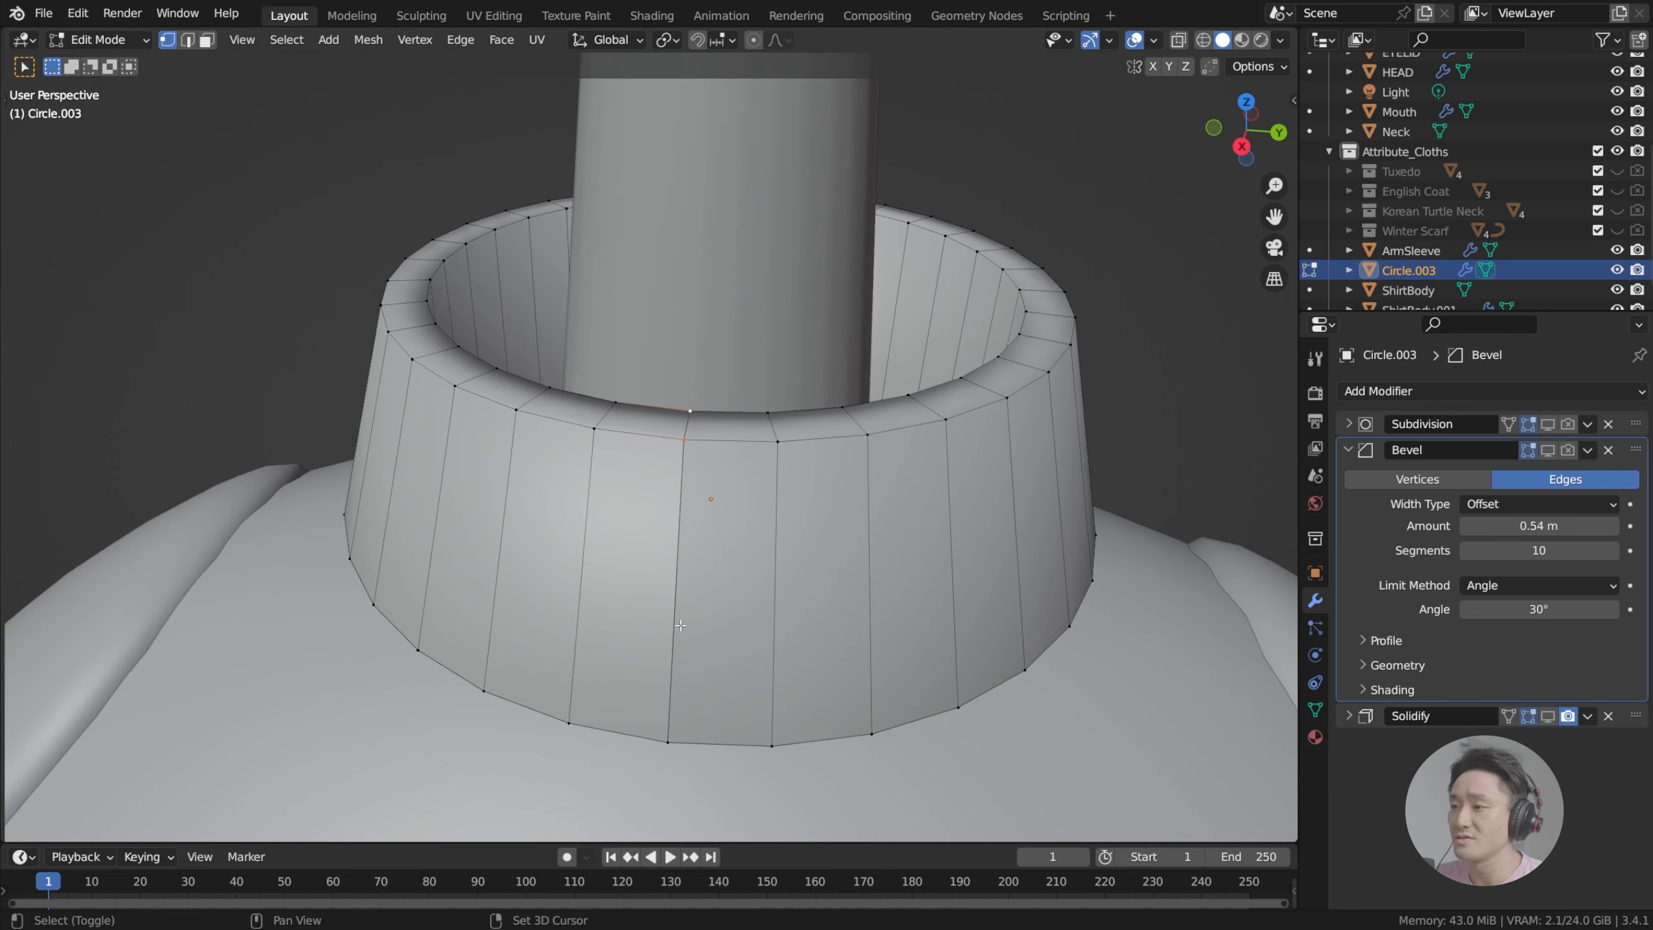
pyautogui.keyDown('shift'); pyautogui.click(670, 740); pyautogui.keyUp('shift')
pyautogui.moveTo(669, 740); pyautogui.dragTo(759, 577, button='middle')
pyautogui.press('g')
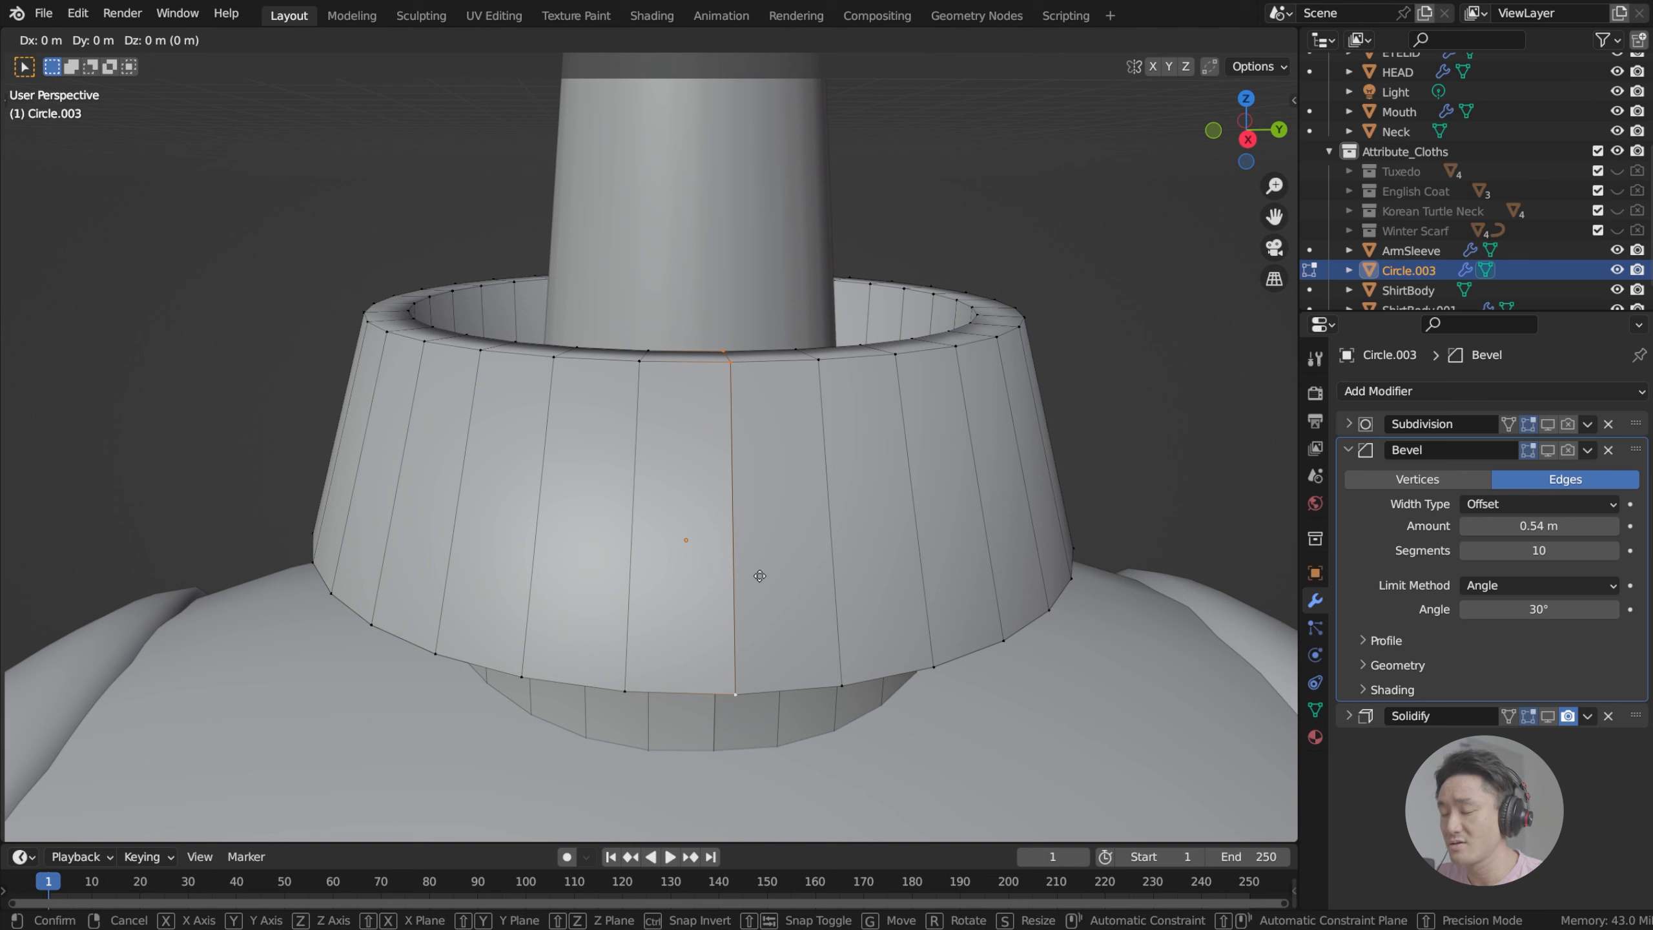
pyautogui.press('y')
pyautogui.click(758, 641)
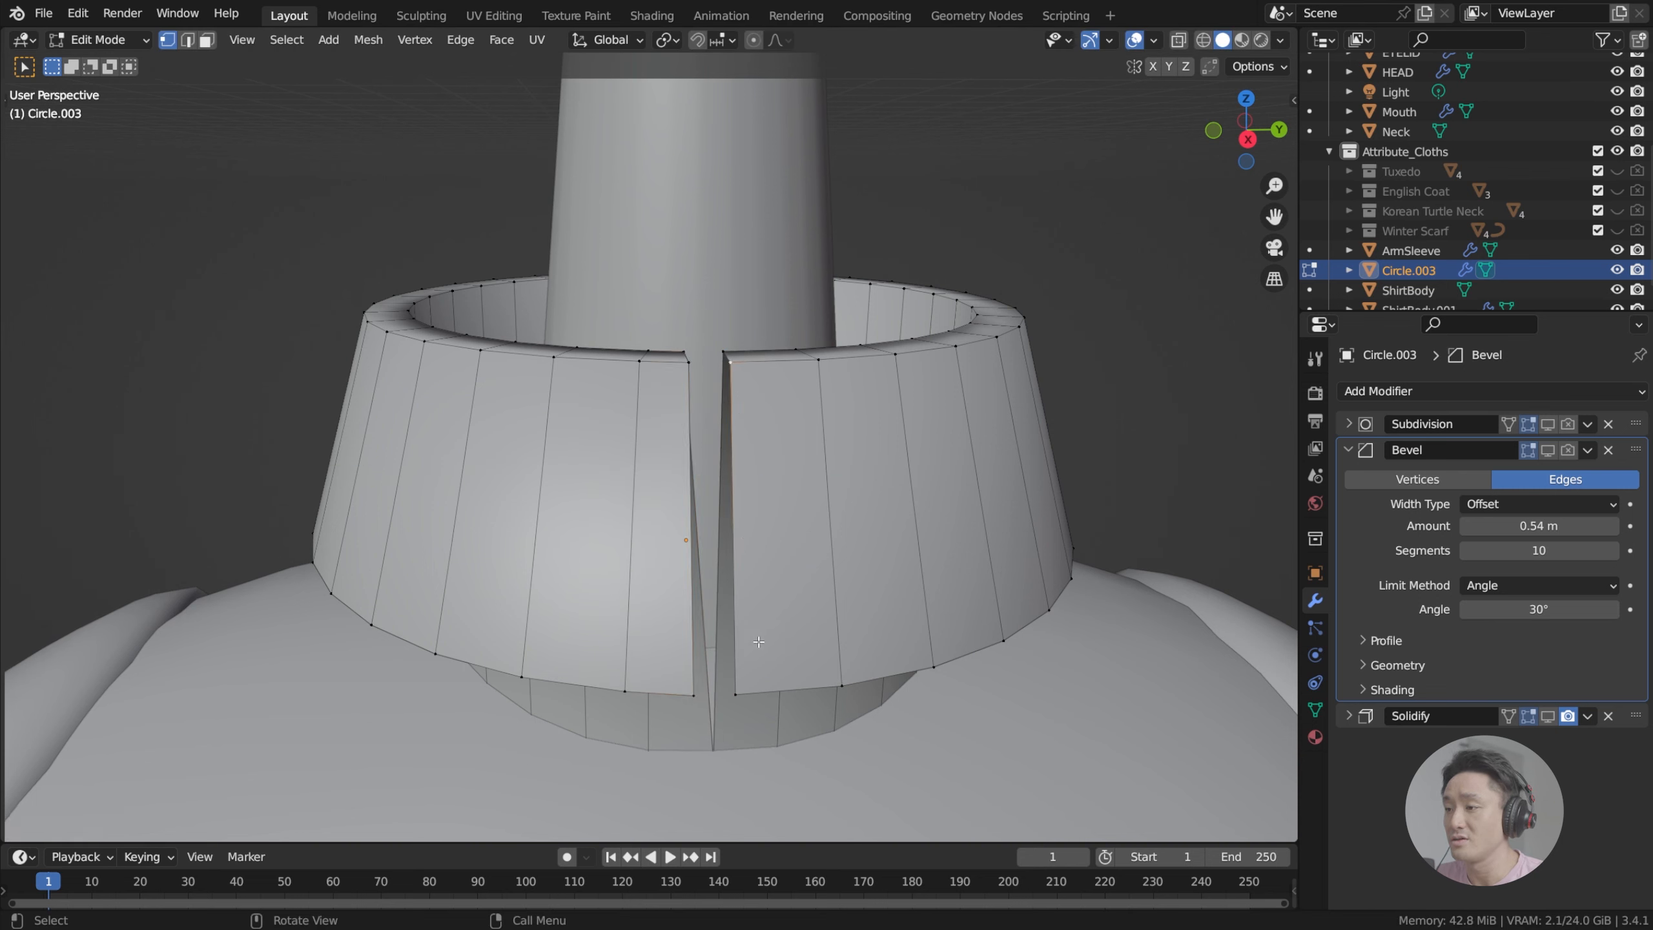
# Step: Select the opposite side's seam vertices and move them along Y the other way to widen the front opening
pyautogui.keyDown('shift'); pyautogui.click(747, 690); pyautogui.keyUp('shift')
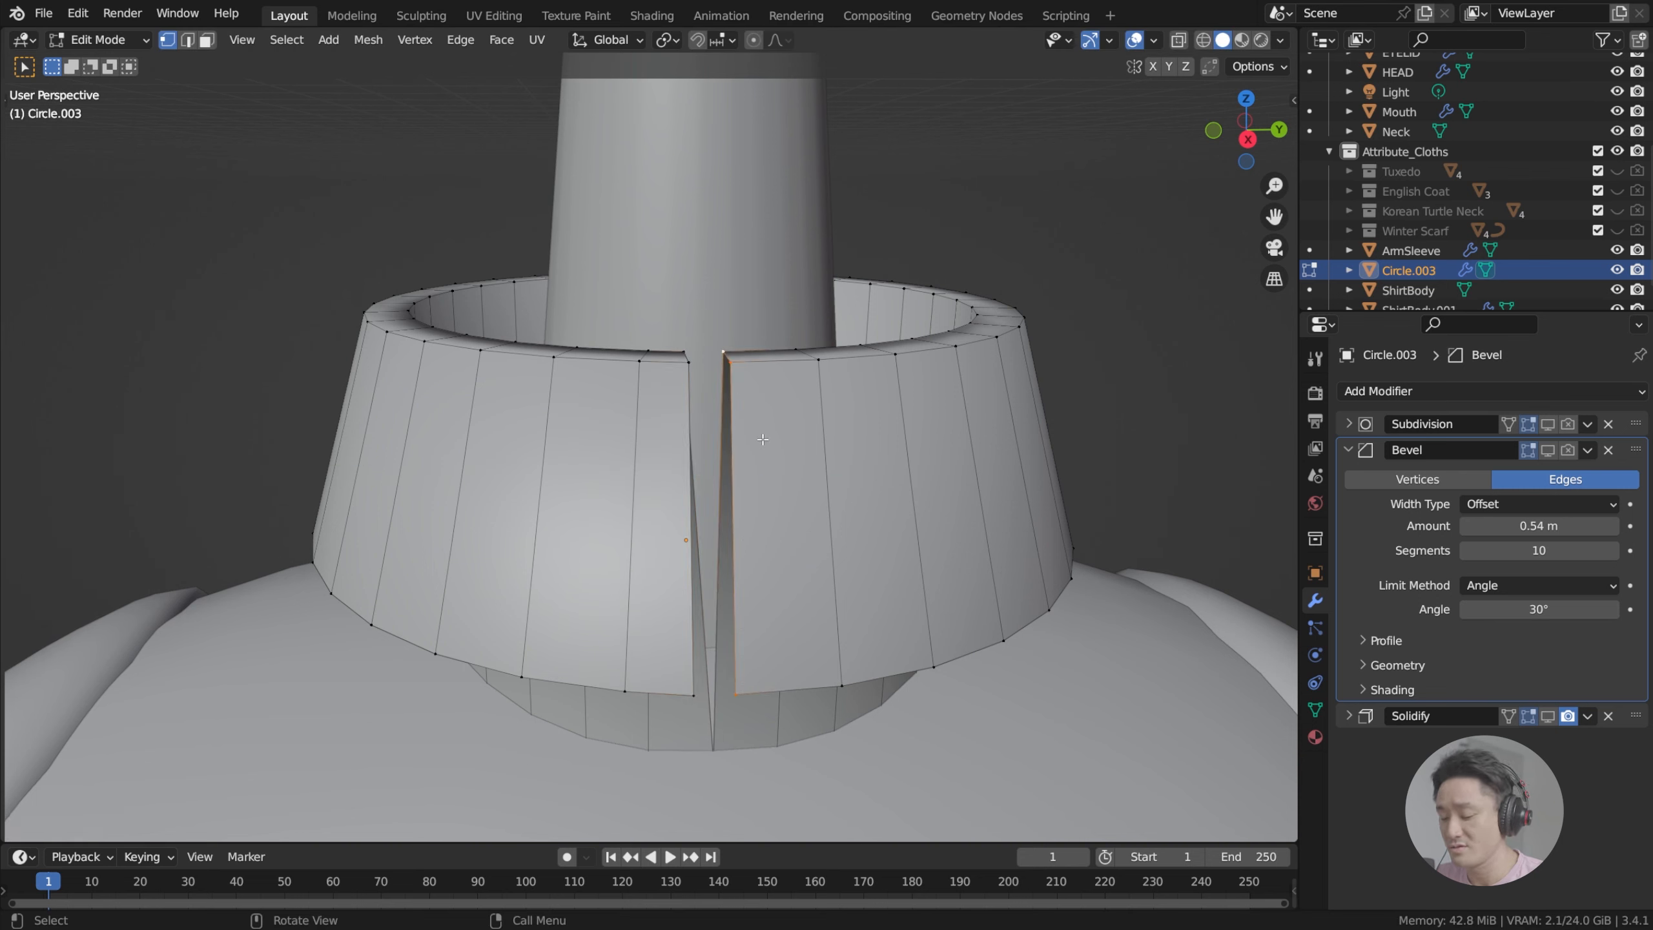
pyautogui.press('g')
pyautogui.press('y')
pyautogui.click(804, 437)
pyautogui.scroll(-3, 777, 437)
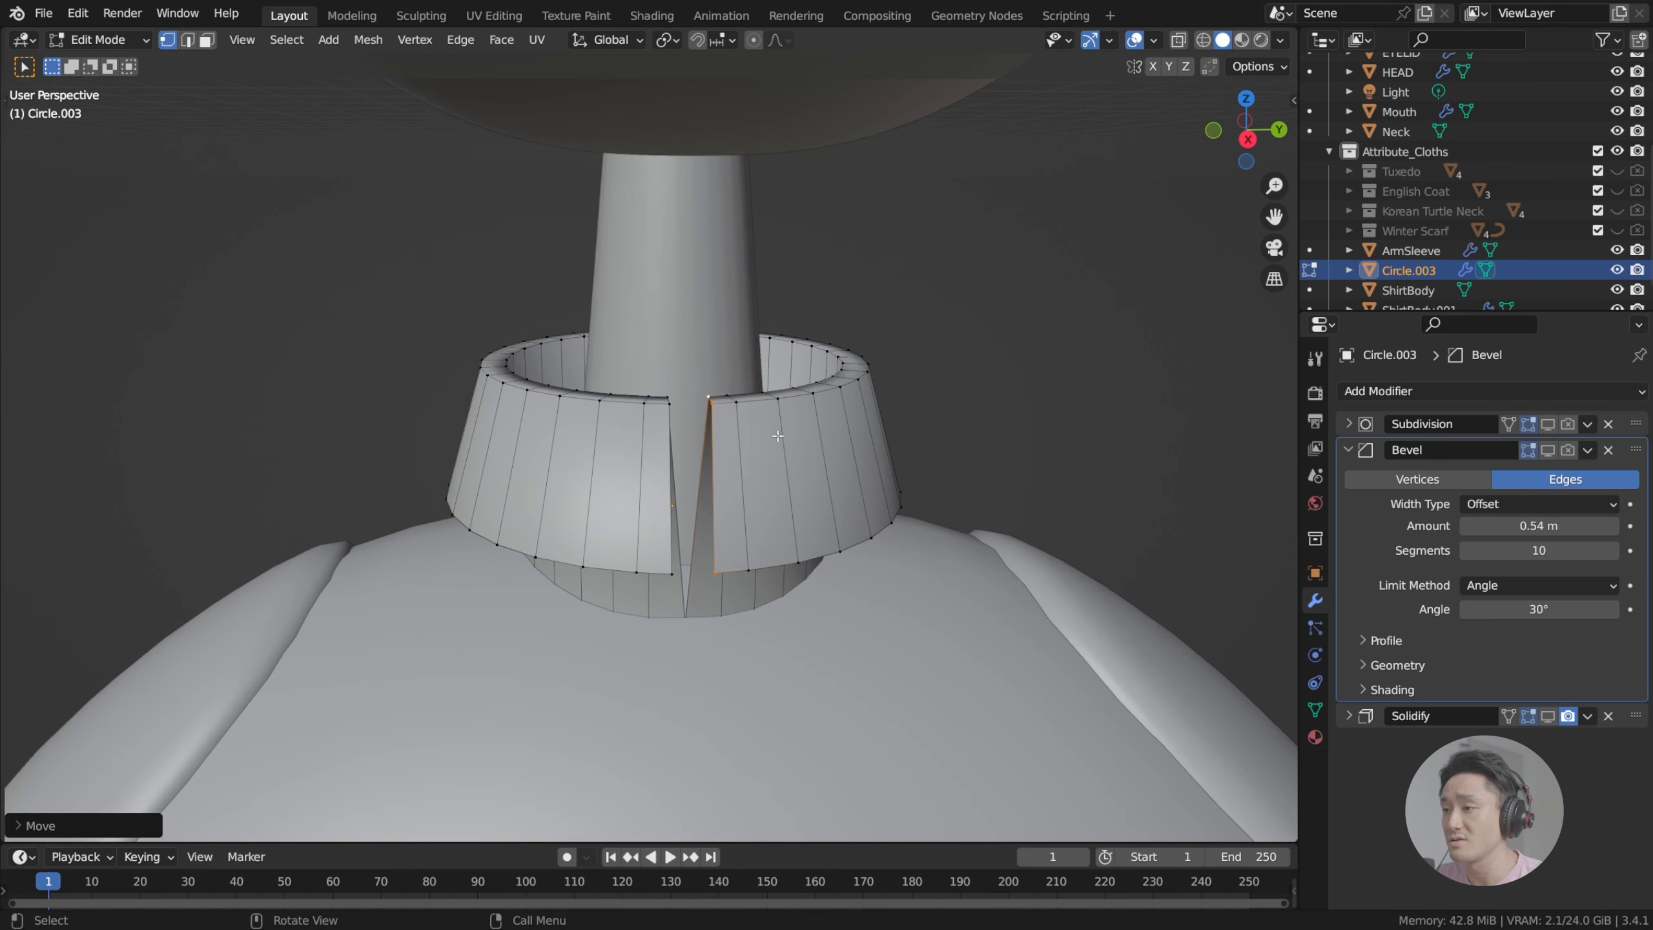
pyautogui.moveTo(775, 436); pyautogui.dragTo(740, 465, button='middle')
pyautogui.scroll(-4, 736, 421)
pyautogui.scroll(3, 741, 468)
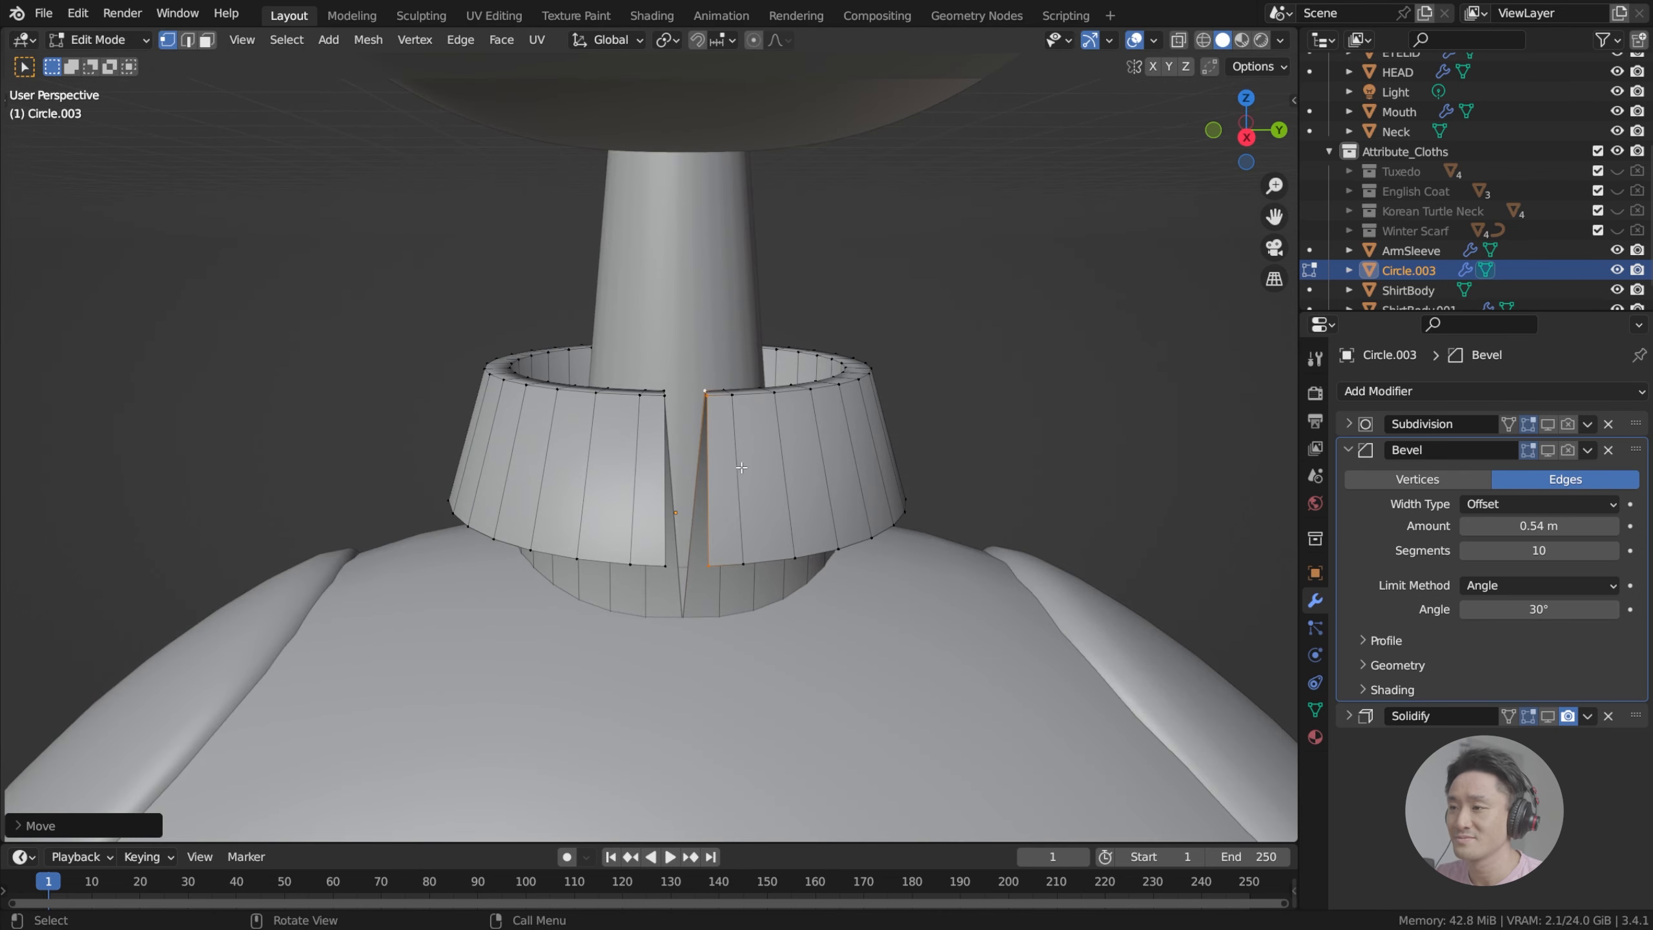
pyautogui.scroll(2, 660, 381)
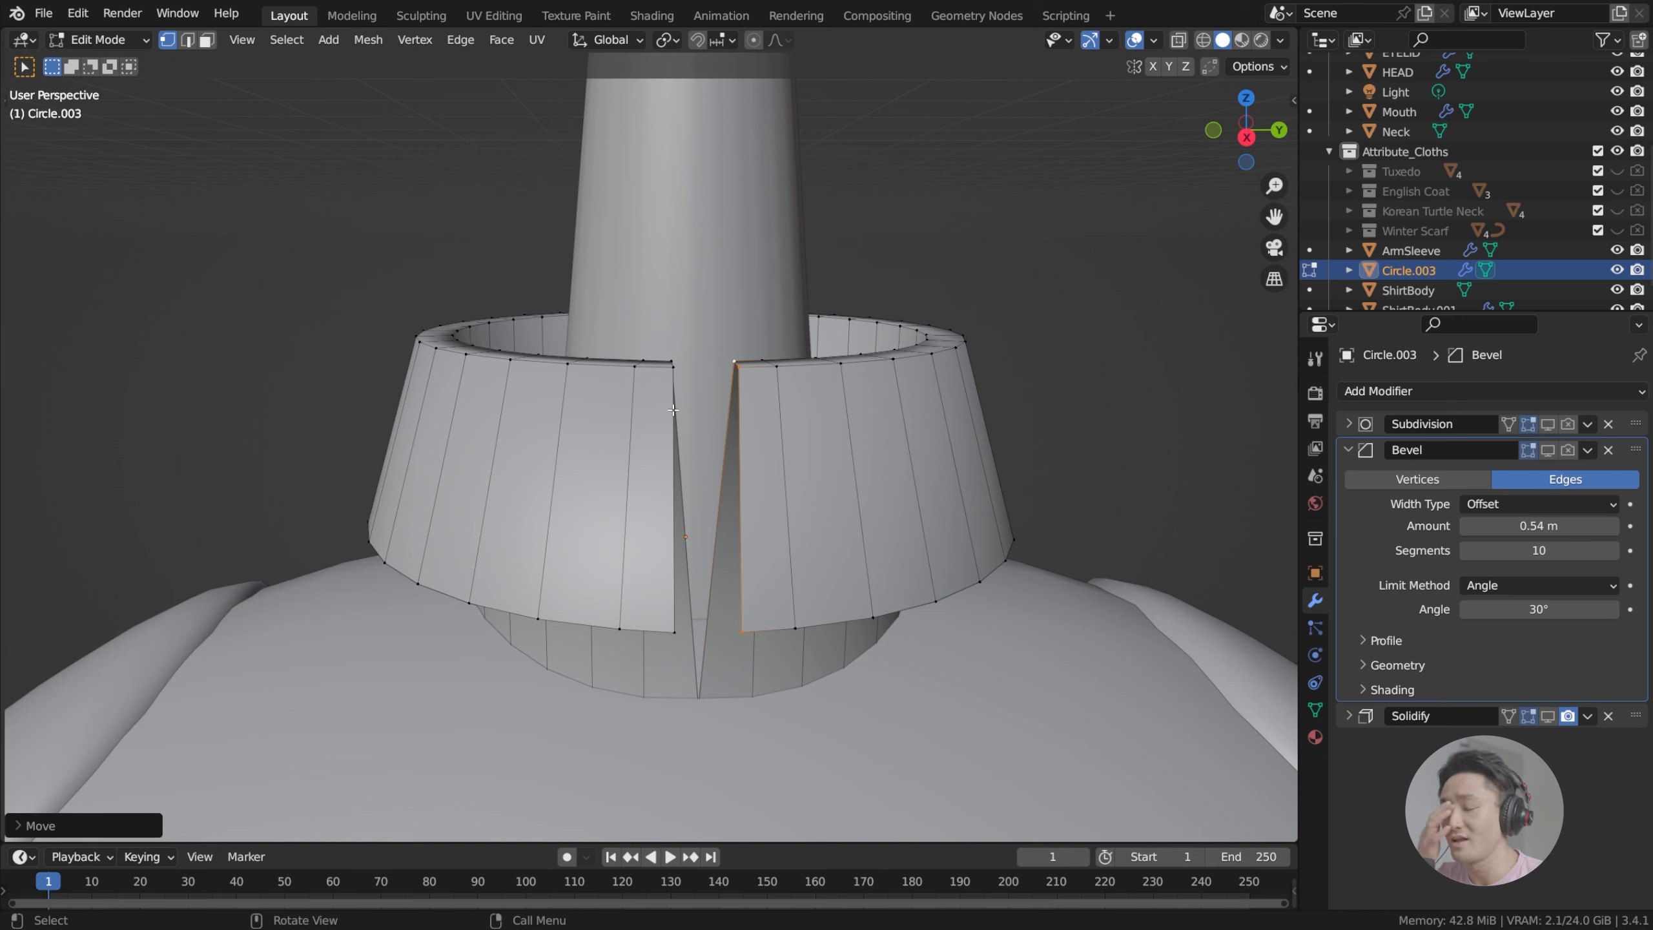
# Step: Spread the two lower corner vertices of the collar opening by scaling them along Y to about 1.7
pyautogui.click(677, 627)
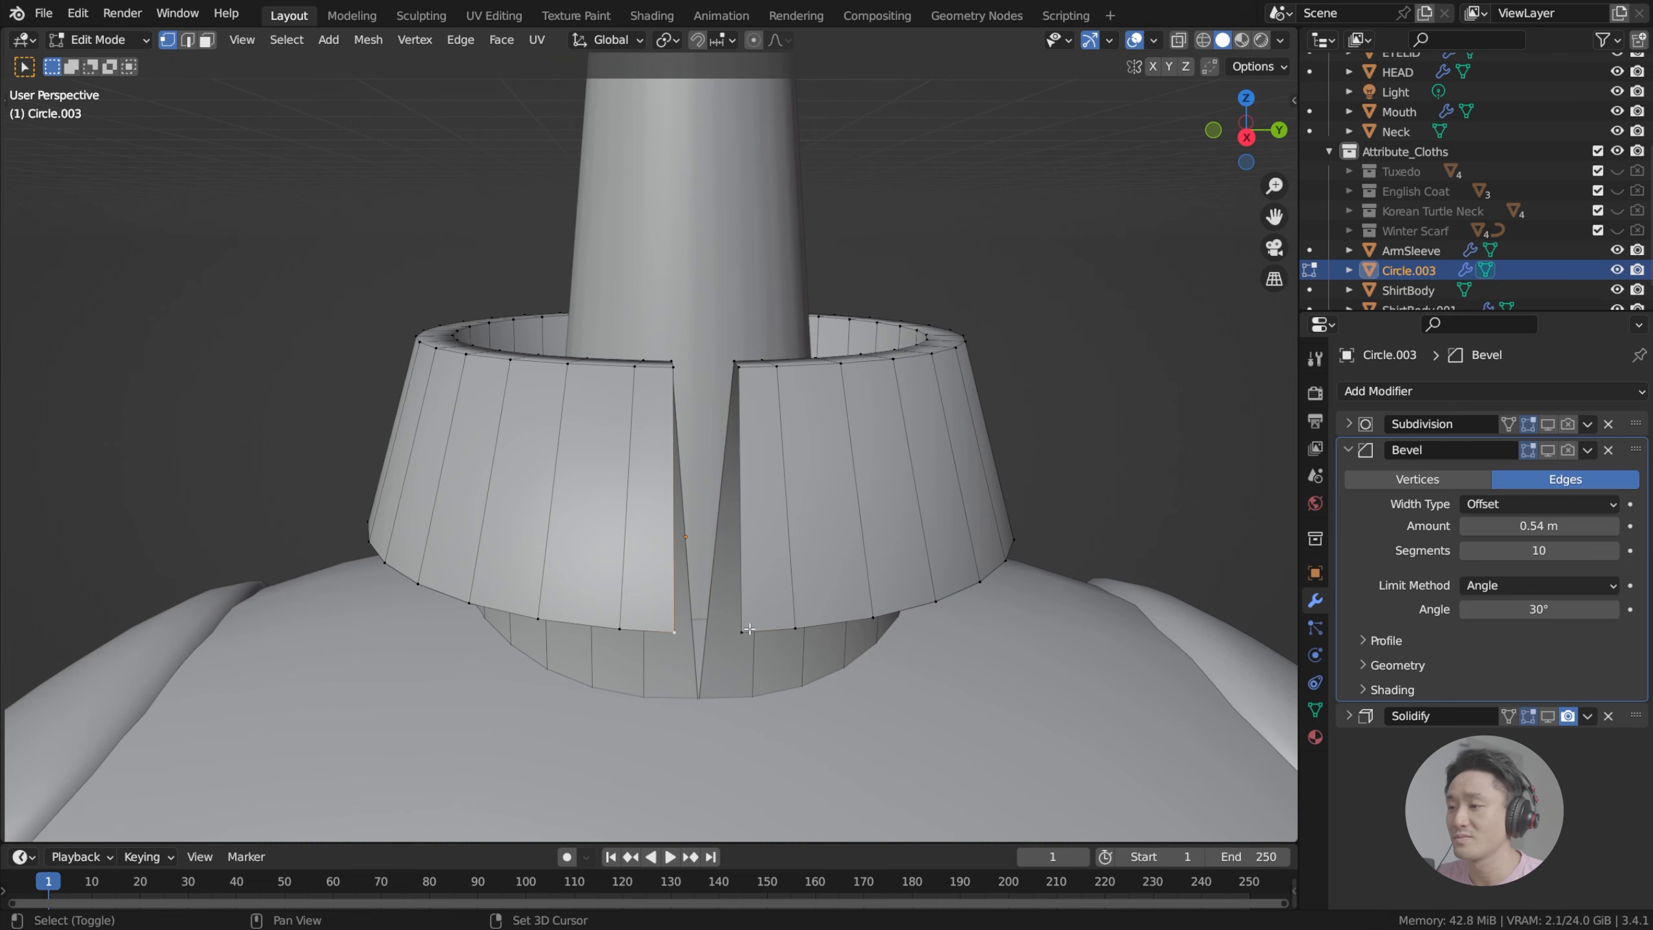
pyautogui.keyDown('shift'); pyautogui.click(747, 628); pyautogui.keyUp('shift')
pyautogui.press('g')
pyautogui.rightClick(753, 601)
pyautogui.moveTo(753, 595)
pyautogui.mouseDown(button='middle')
pyautogui.moveTo(677, 585)
pyautogui.moveTo(778, 589)
pyautogui.mouseUp(button='middle')
pyautogui.press('s')
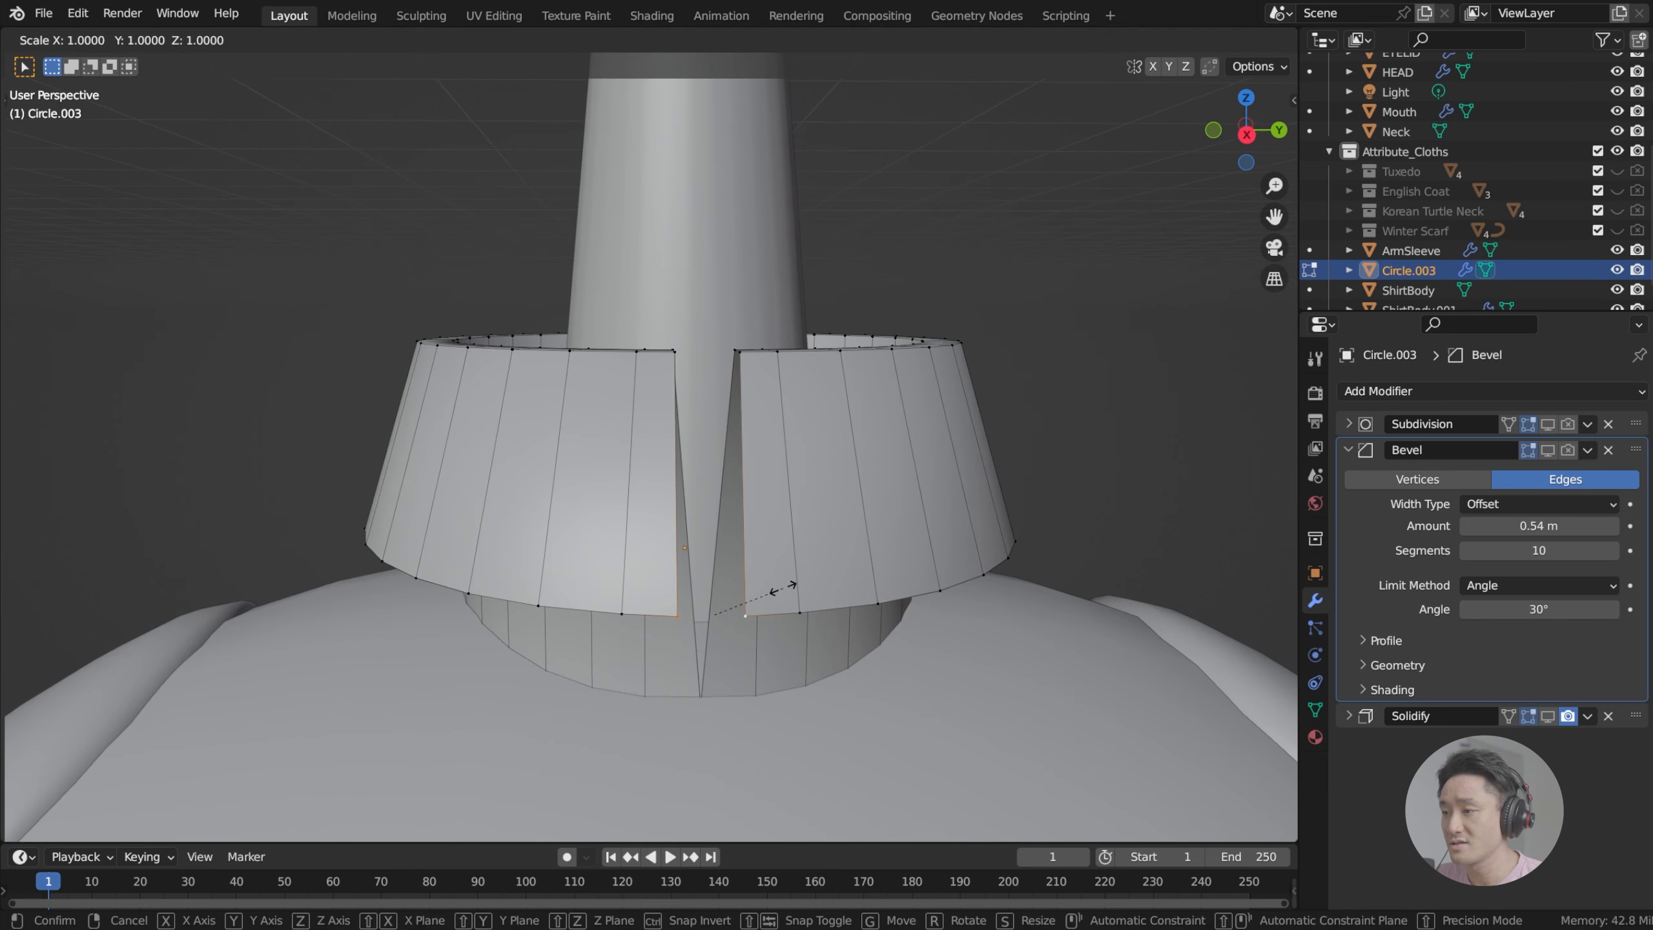
pyautogui.press('y')
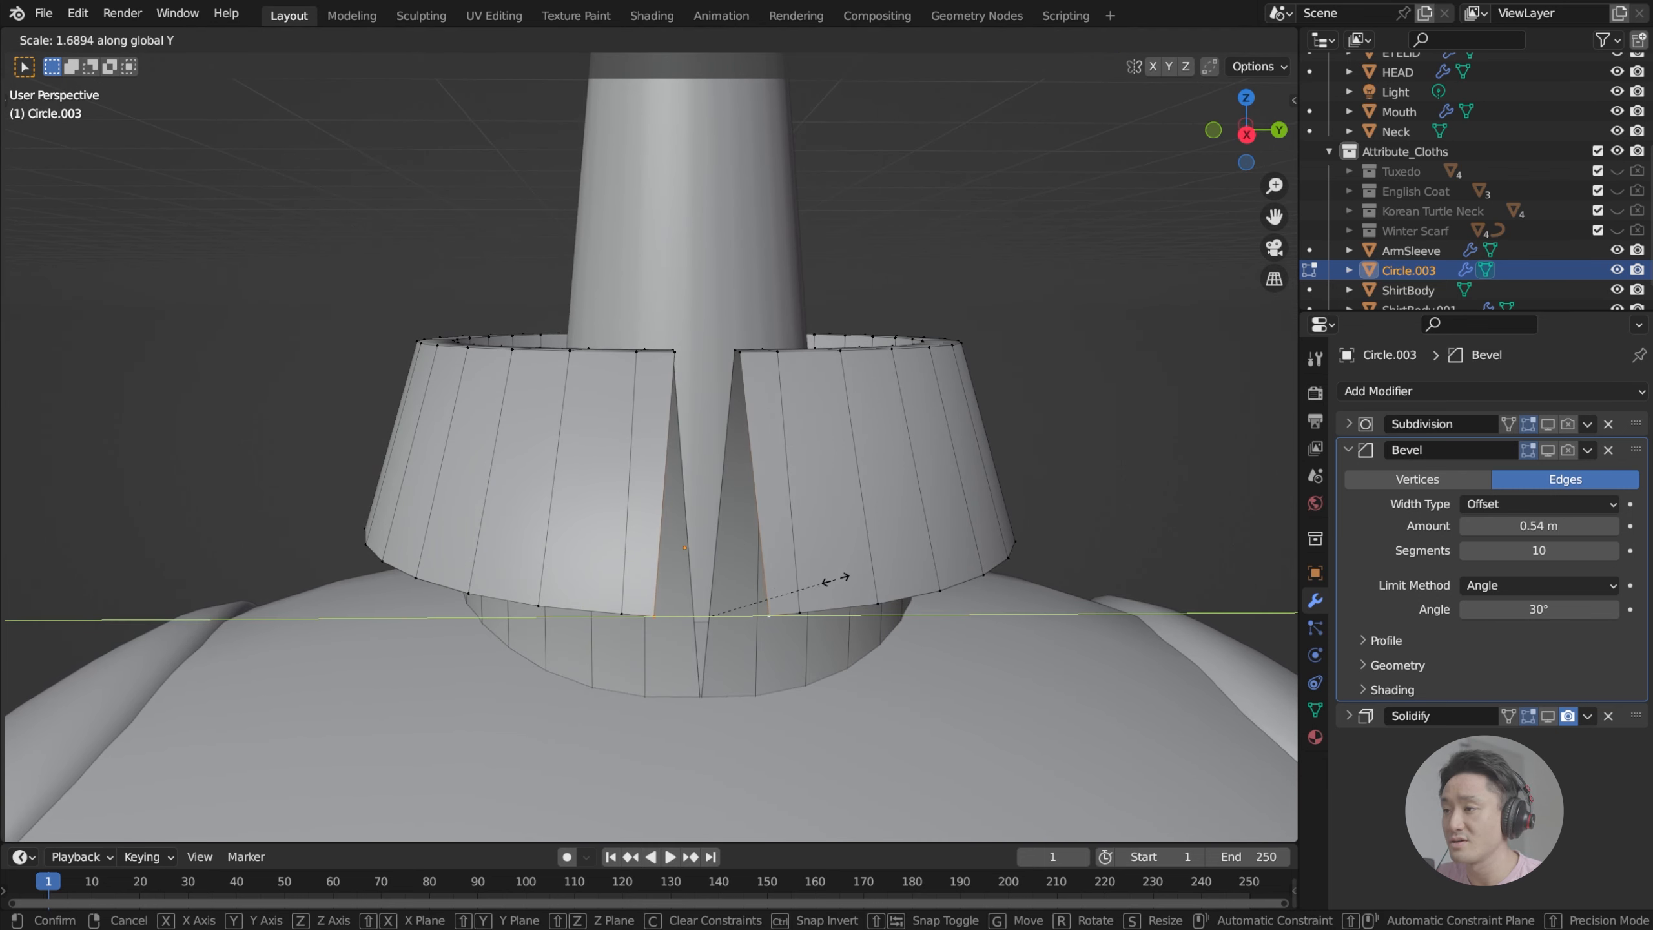
pyautogui.click(844, 579)
# Step: Spread the upper rim vertices at the collar opening by scaling them along Y to about 1.5, and return to Object Mode
pyautogui.moveTo(845, 579); pyautogui.dragTo(690, 517, button='middle')
pyautogui.click(652, 435)
pyautogui.keyDown('shift'); pyautogui.click(718, 450); pyautogui.keyUp('shift')
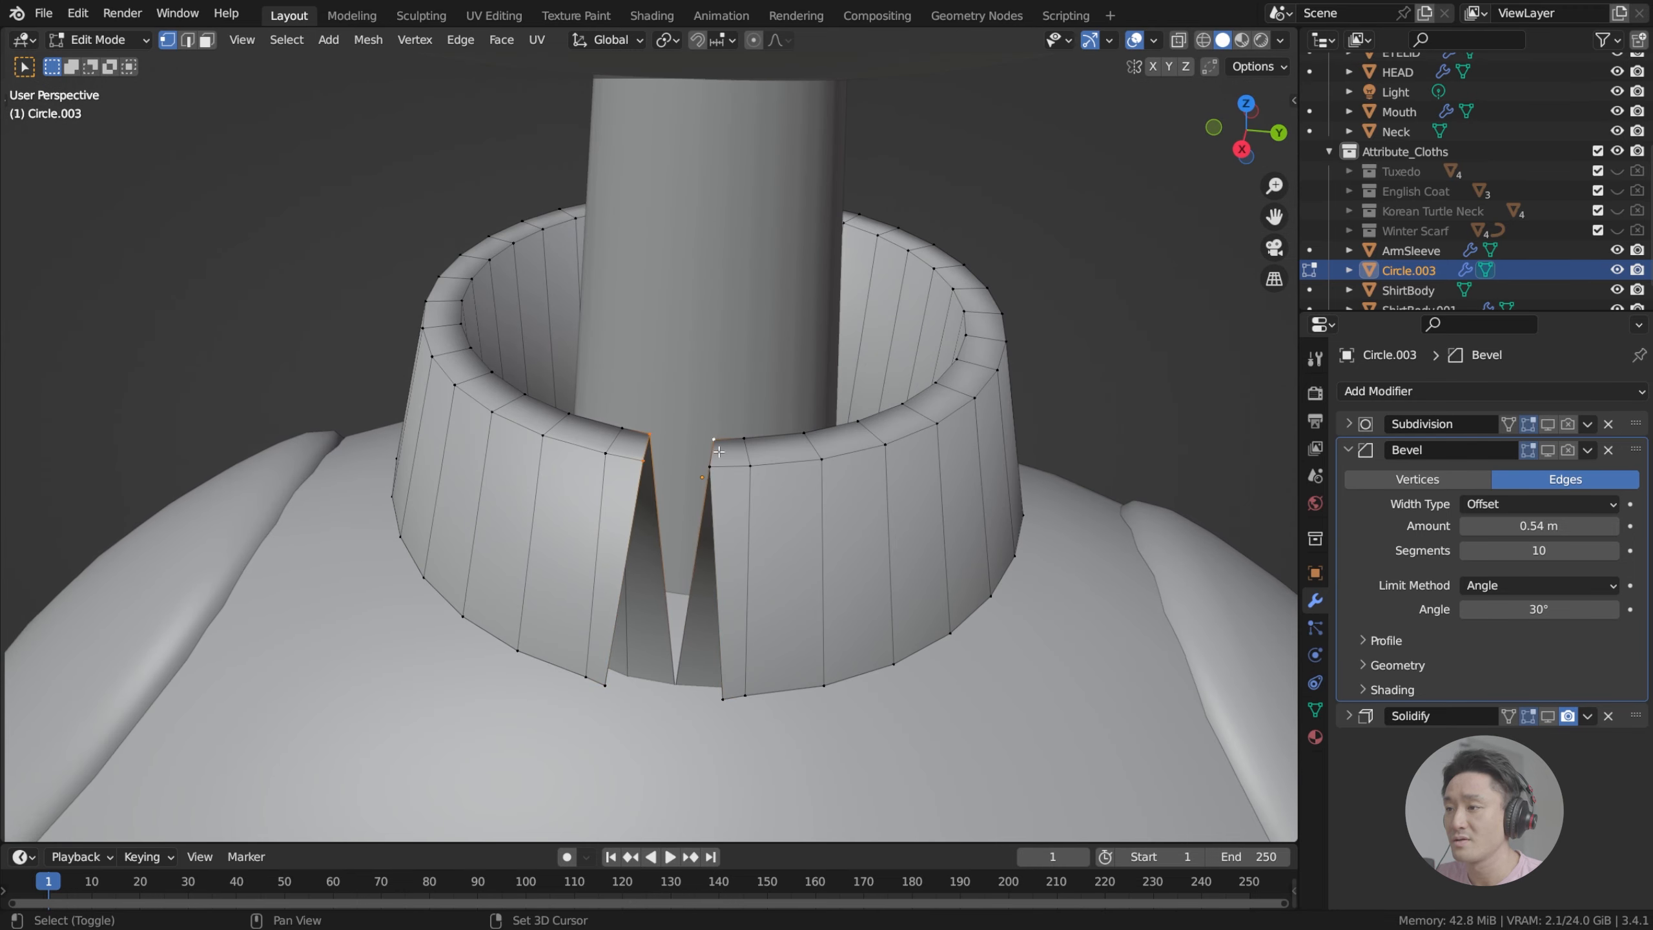
pyautogui.moveTo(722, 460); pyautogui.dragTo(735, 449, button='middle')
pyautogui.press('s')
pyautogui.press('y')
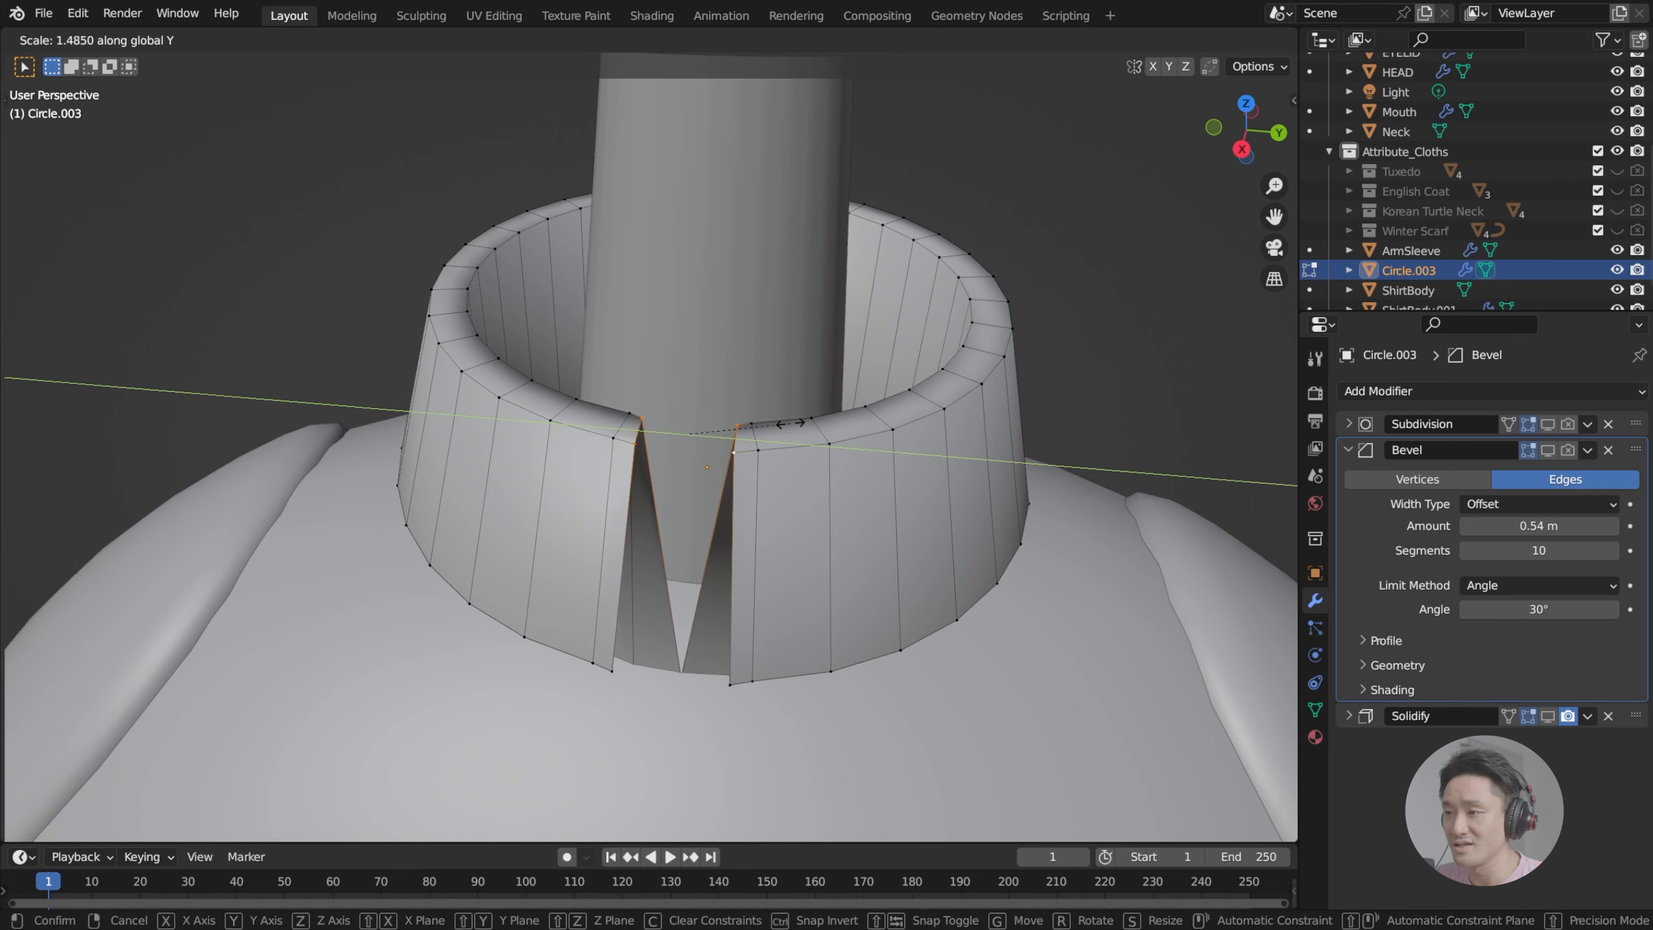
pyautogui.click(800, 427)
pyautogui.scroll(-4, 787, 387)
pyautogui.moveTo(799, 427); pyautogui.dragTo(746, 446, button='middle')
pyautogui.scroll(-6, 781, 354)
pyautogui.press('Tab')
pyautogui.scroll(5, 840, 400)
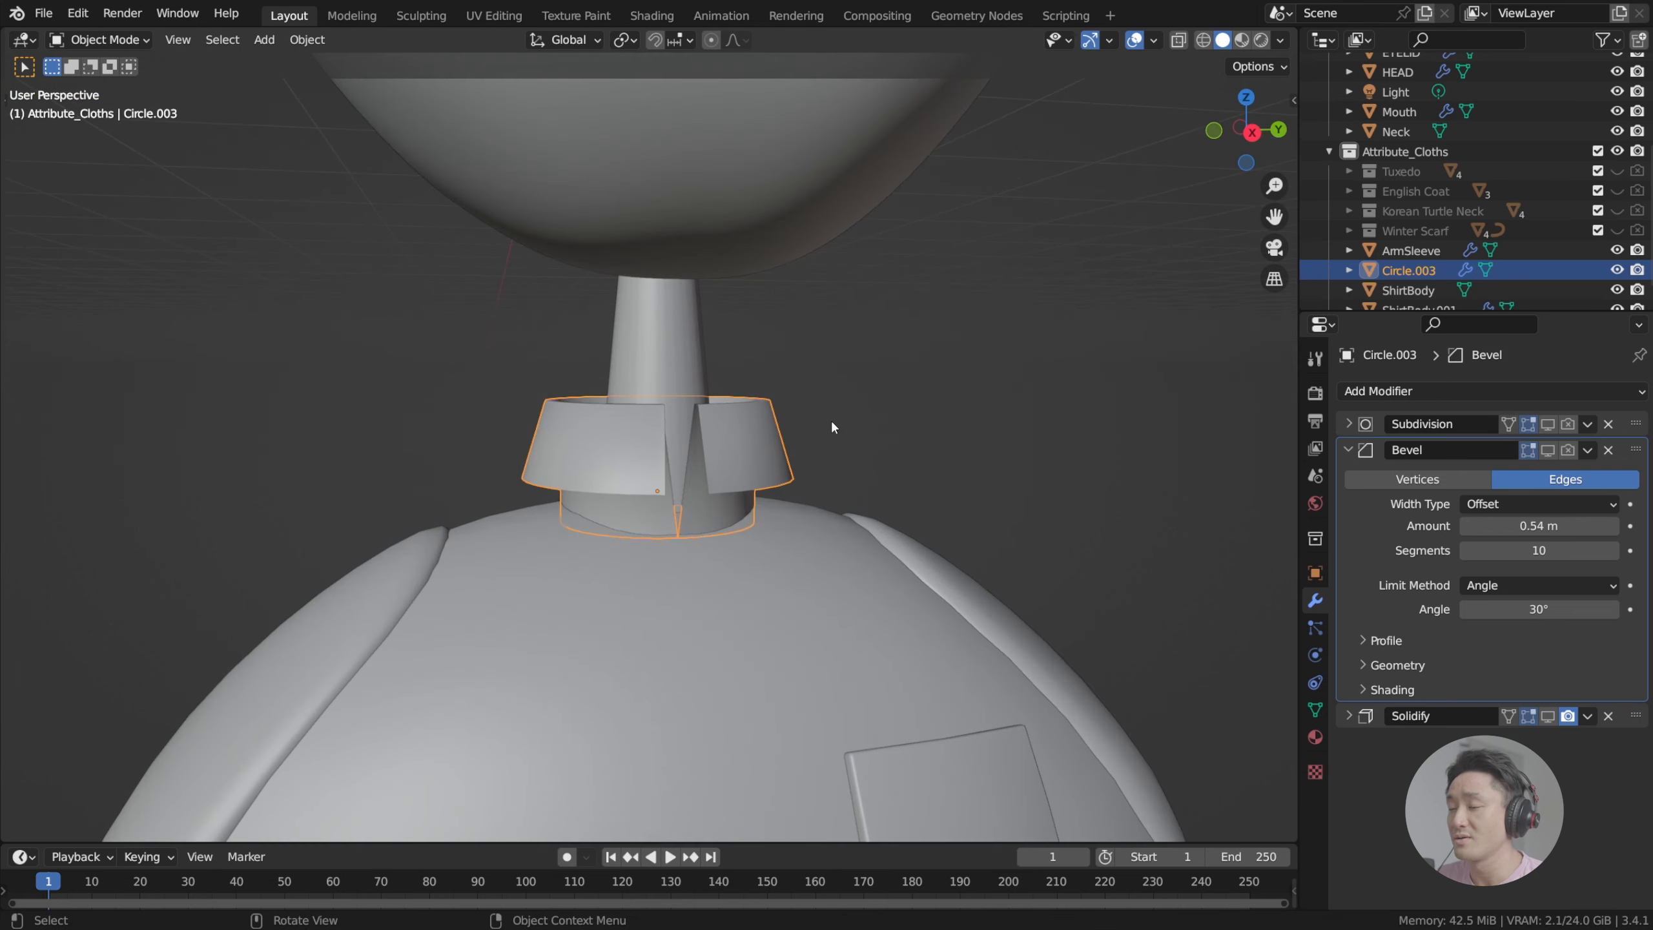
# Step: In Edit Mode, select one flap's lower front vertices, enable Y mesh symmetry and try to move them down freely
pyautogui.moveTo(745, 376); pyautogui.dragTo(692, 515, button='middle')
pyautogui.press('Tab')
pyautogui.scroll(-1, 767, 406)
pyautogui.scroll(3, 722, 463)
pyautogui.keyDown('shift'); pyautogui.click(633, 515); pyautogui.keyUp('shift')
pyautogui.scroll(2, 693, 515)
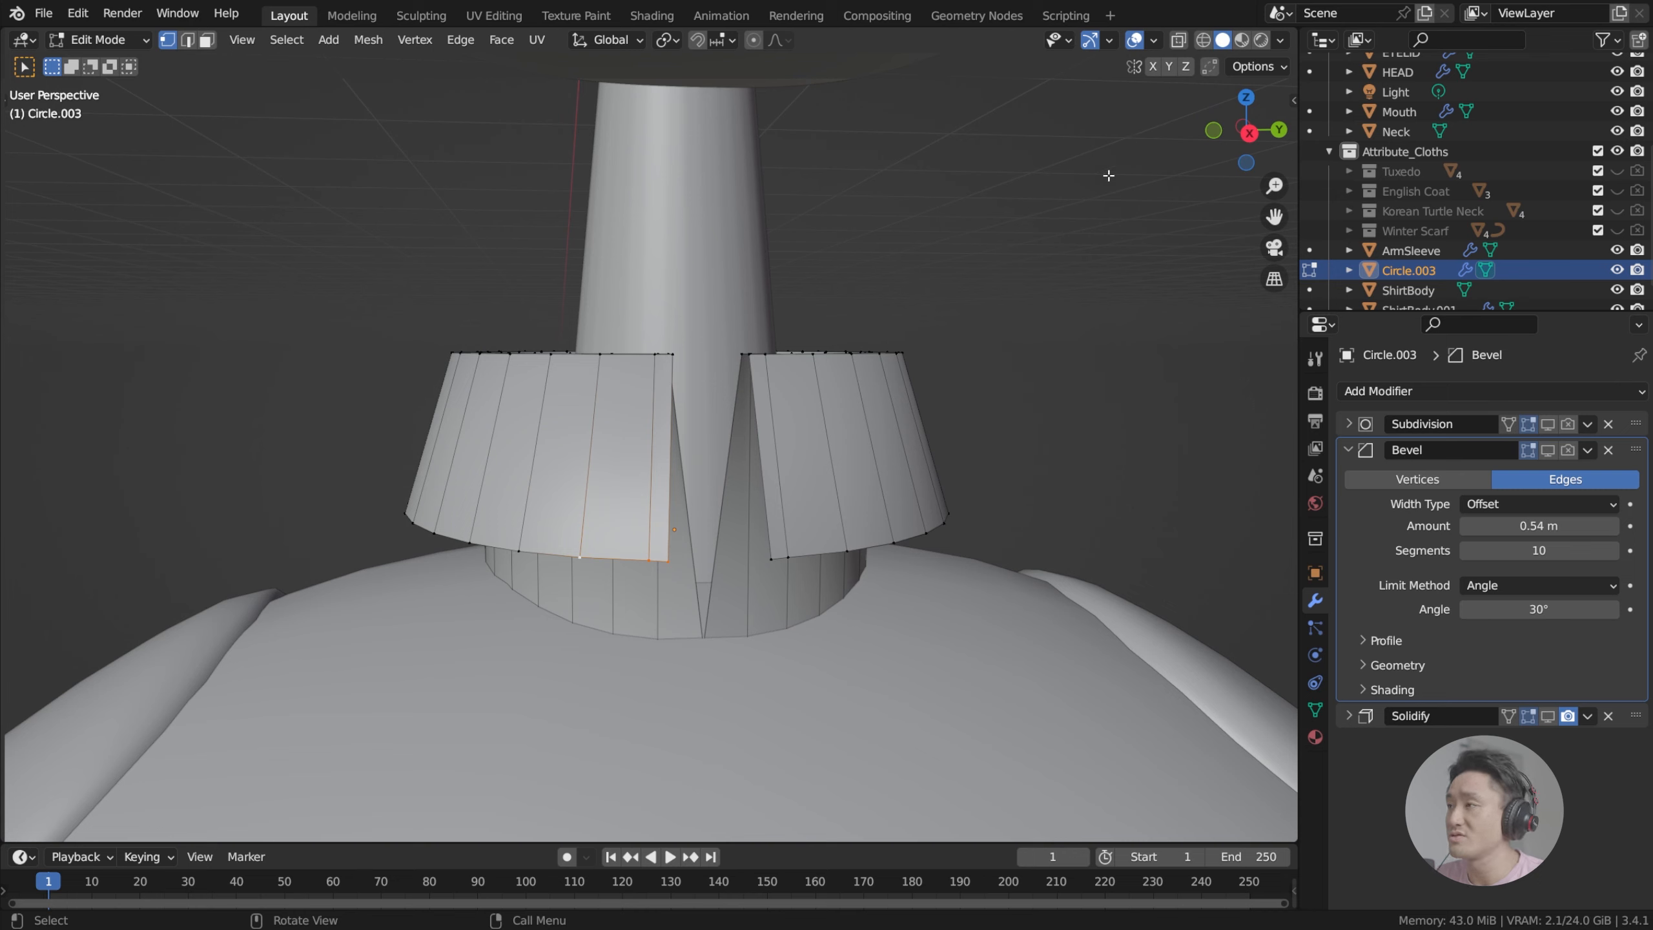
pyautogui.click(1170, 66)
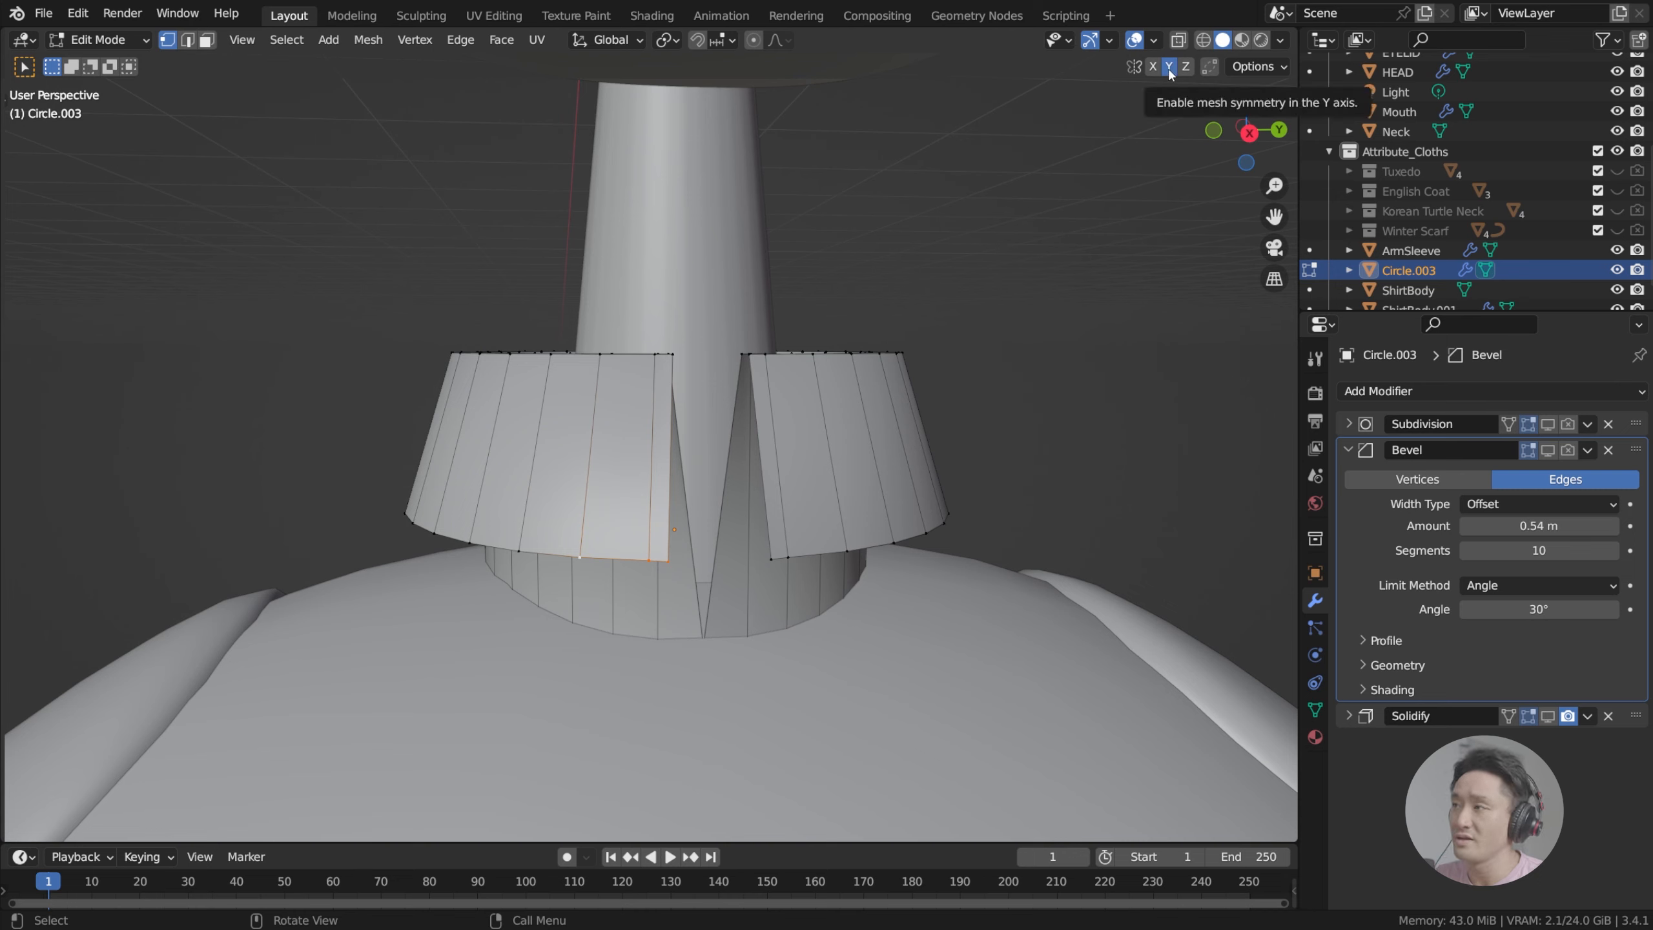
pyautogui.press('g')
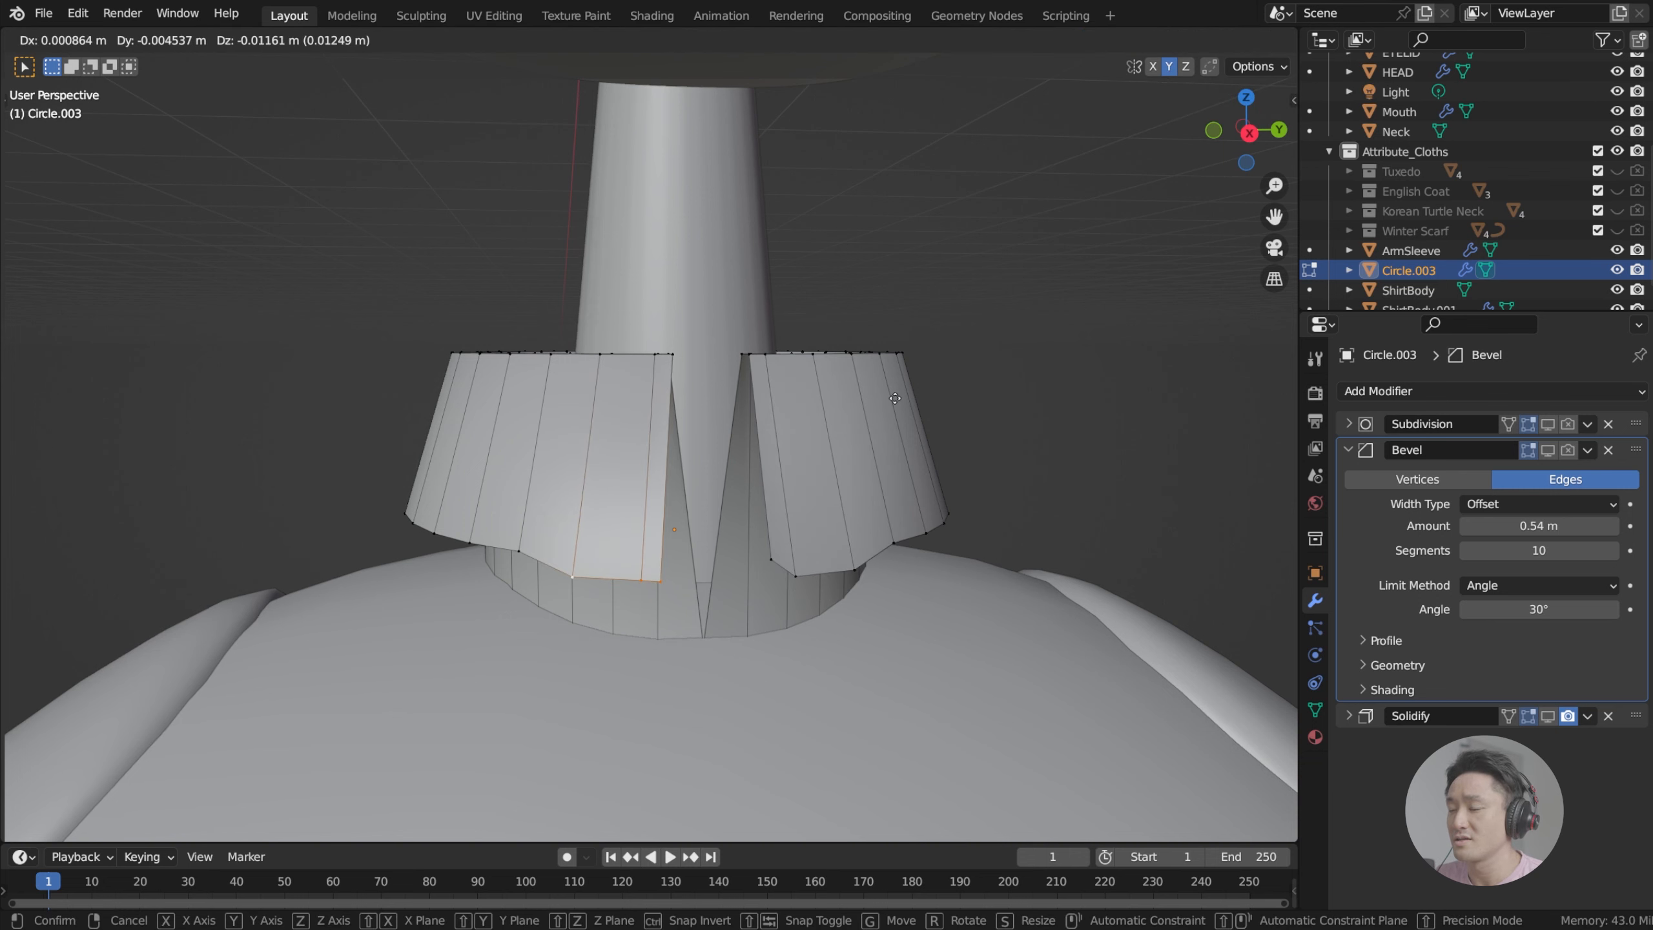
pyautogui.click(886, 401)
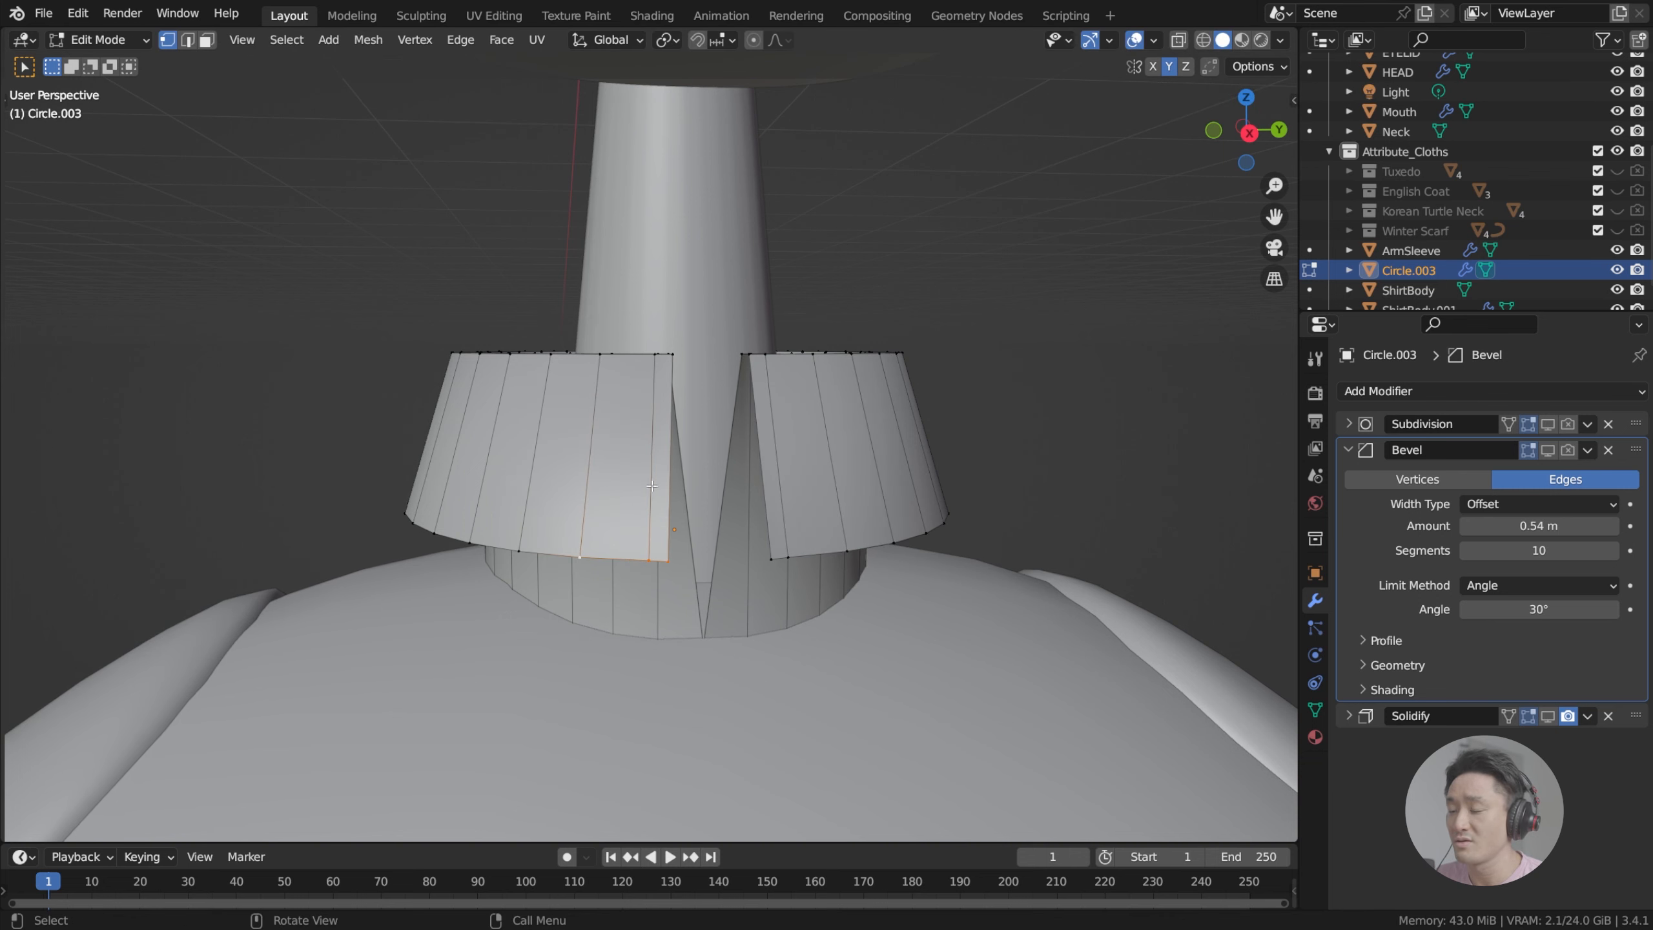
# Step: In right view, try to lower one flap's two front corner vertices along Z with Y symmetry enabled
pyautogui.press('KP_1')
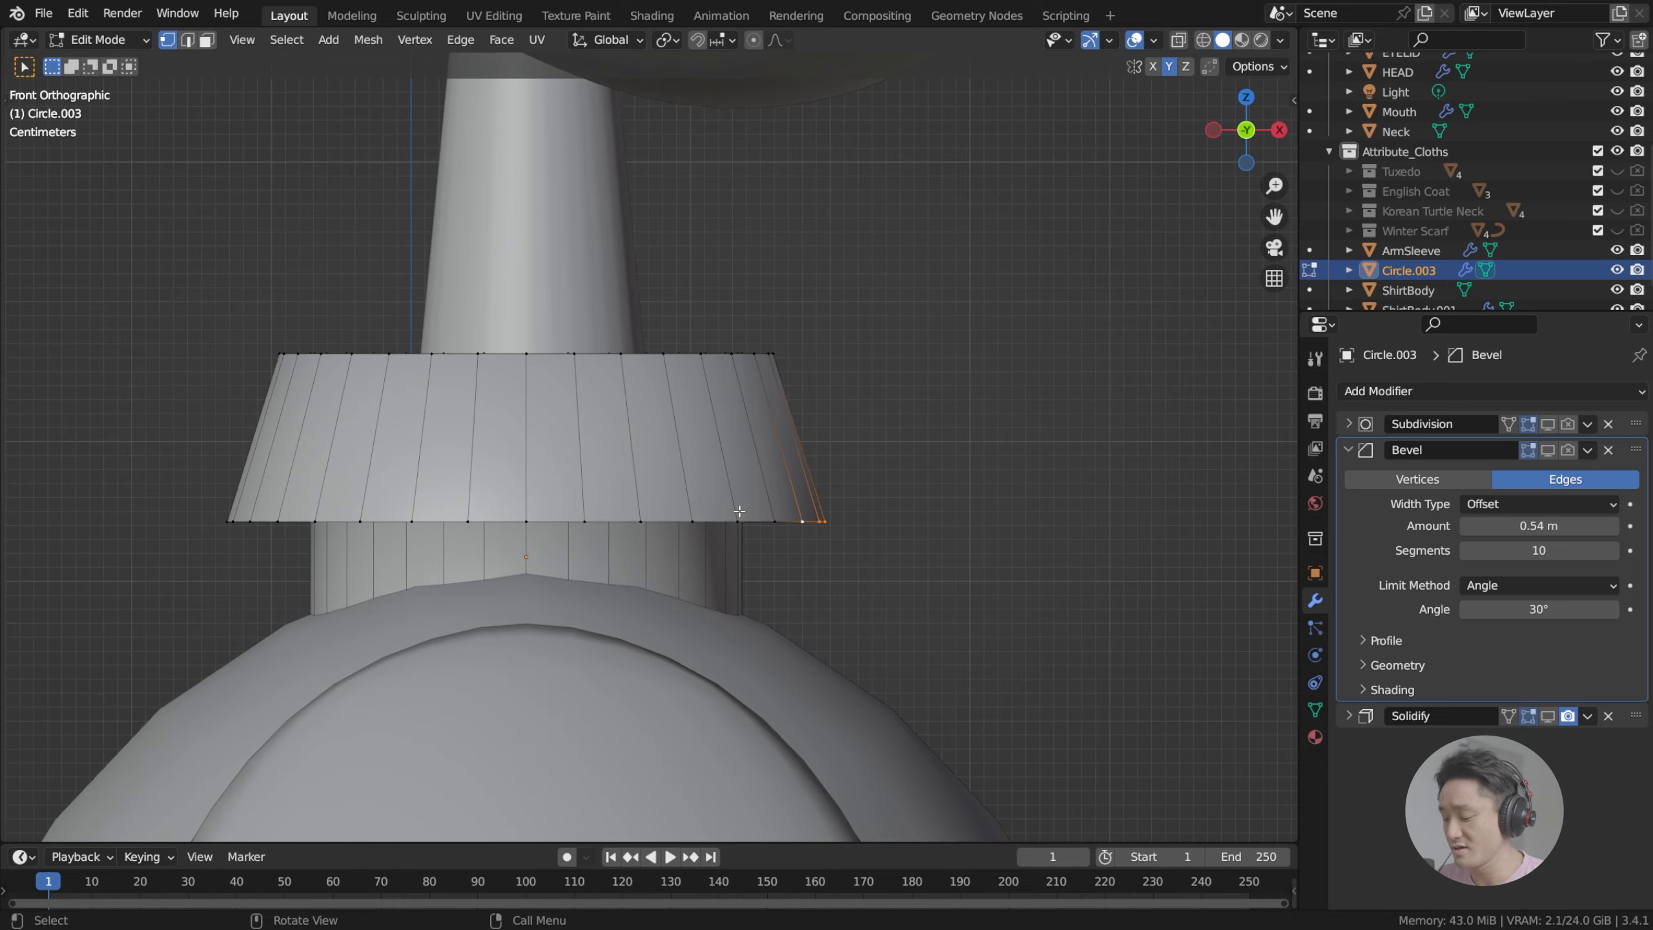
pyautogui.press('KP_3')
pyautogui.scroll(2, 623, 584)
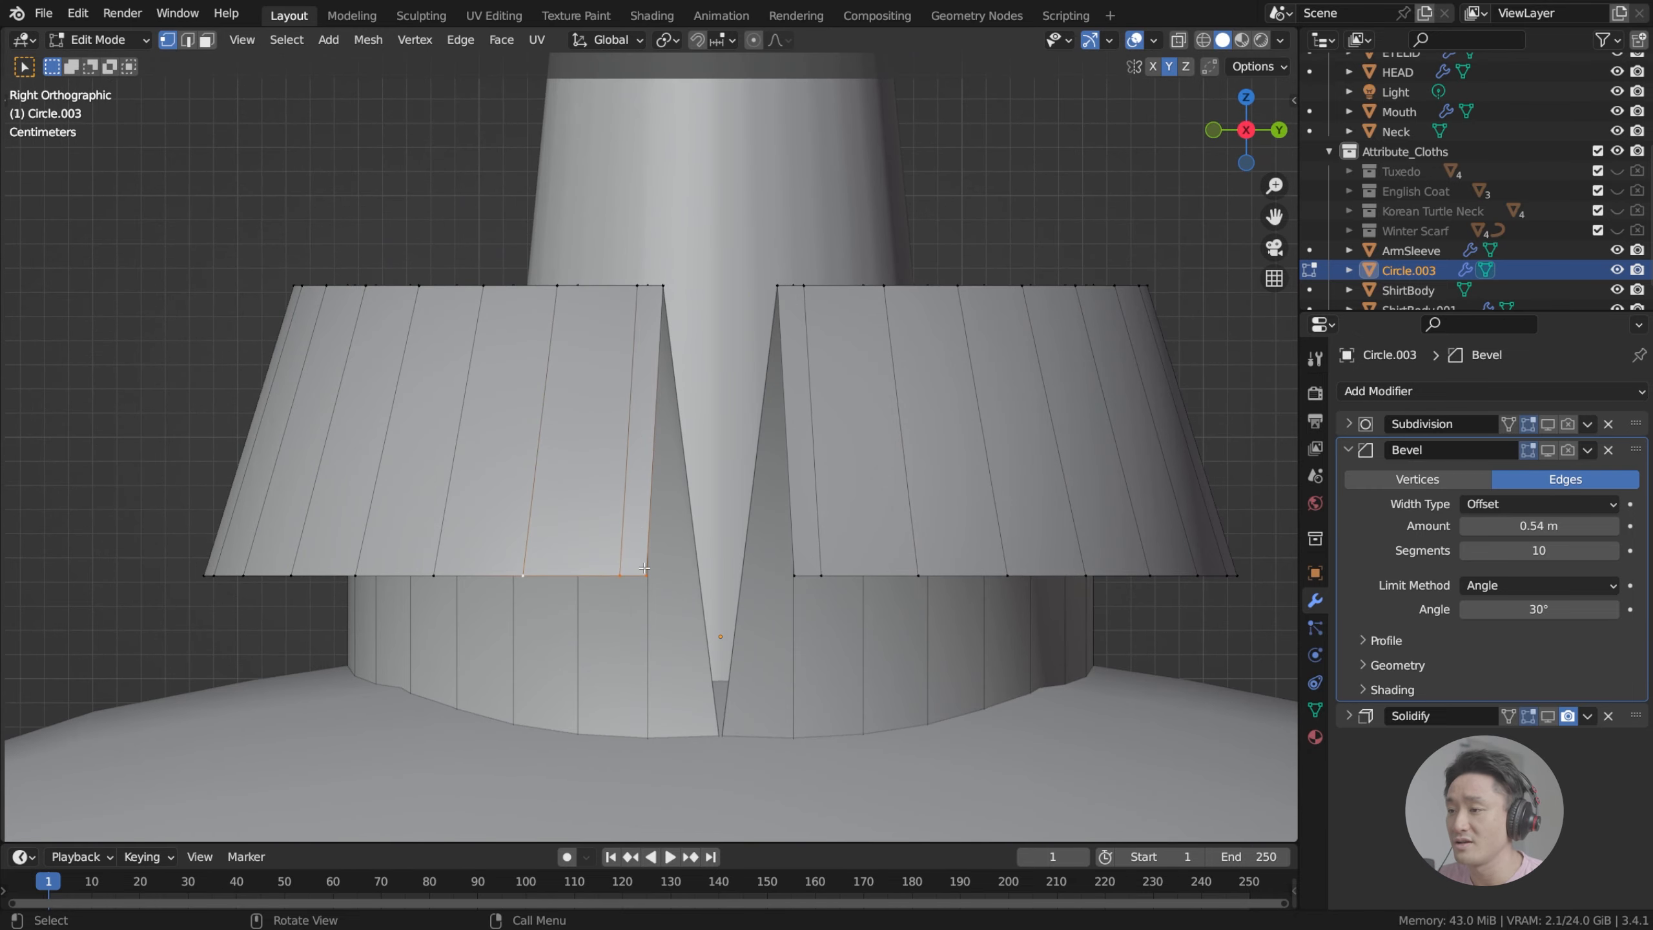
pyautogui.press('g')
pyautogui.press('z')
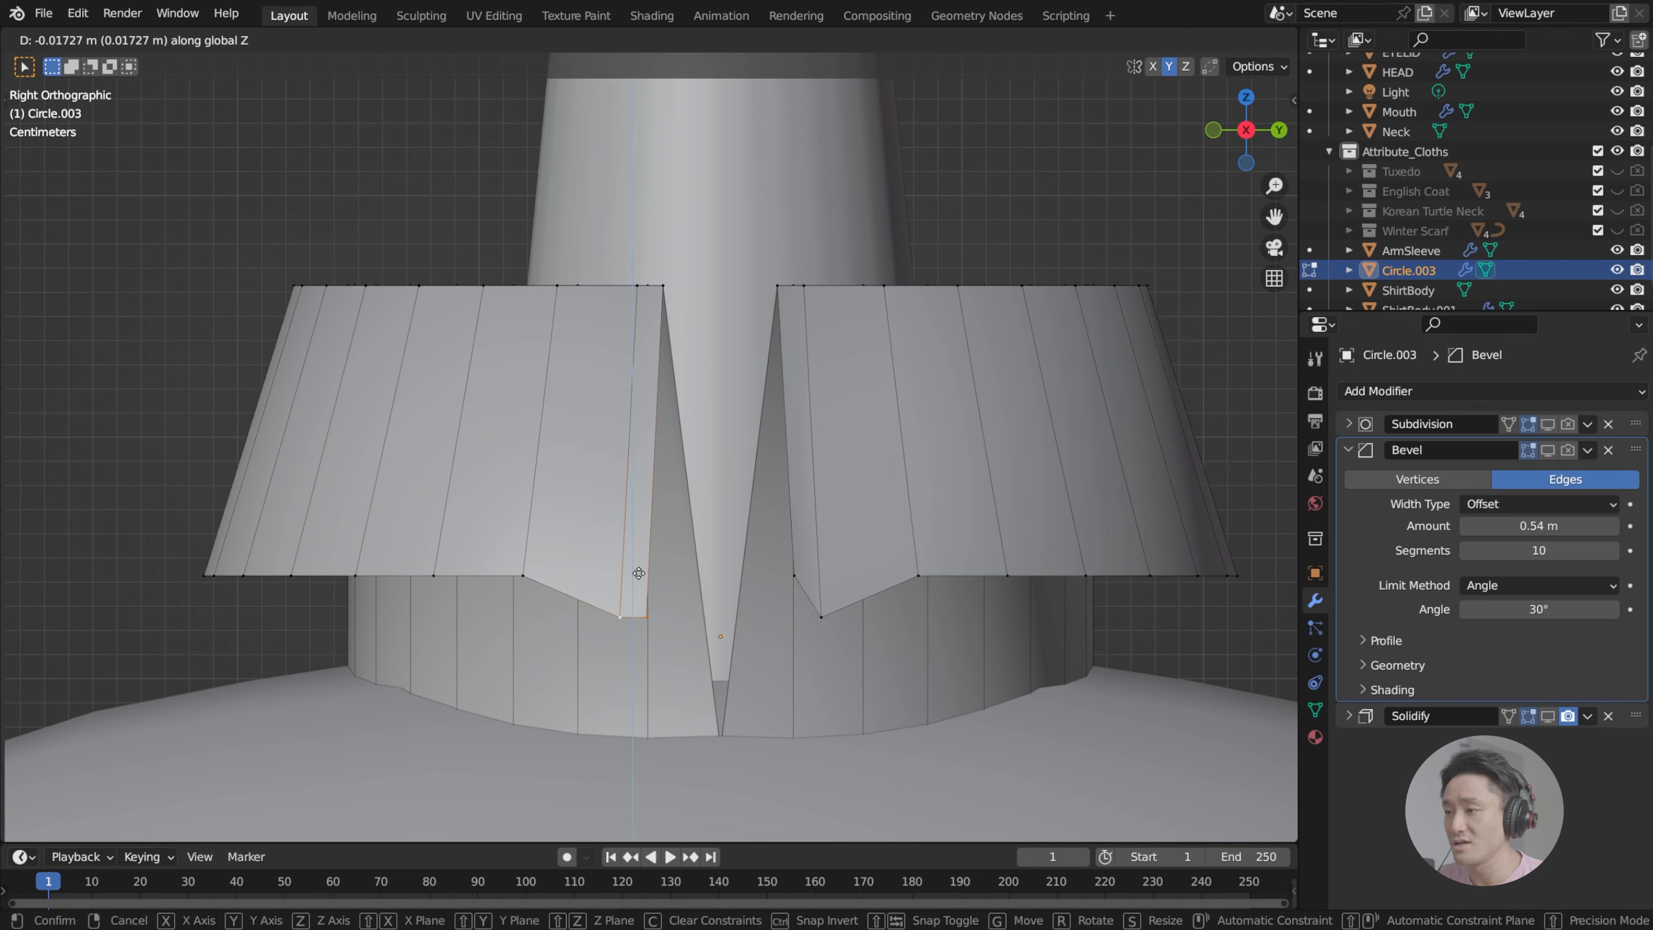
pyautogui.rightClick(643, 560)
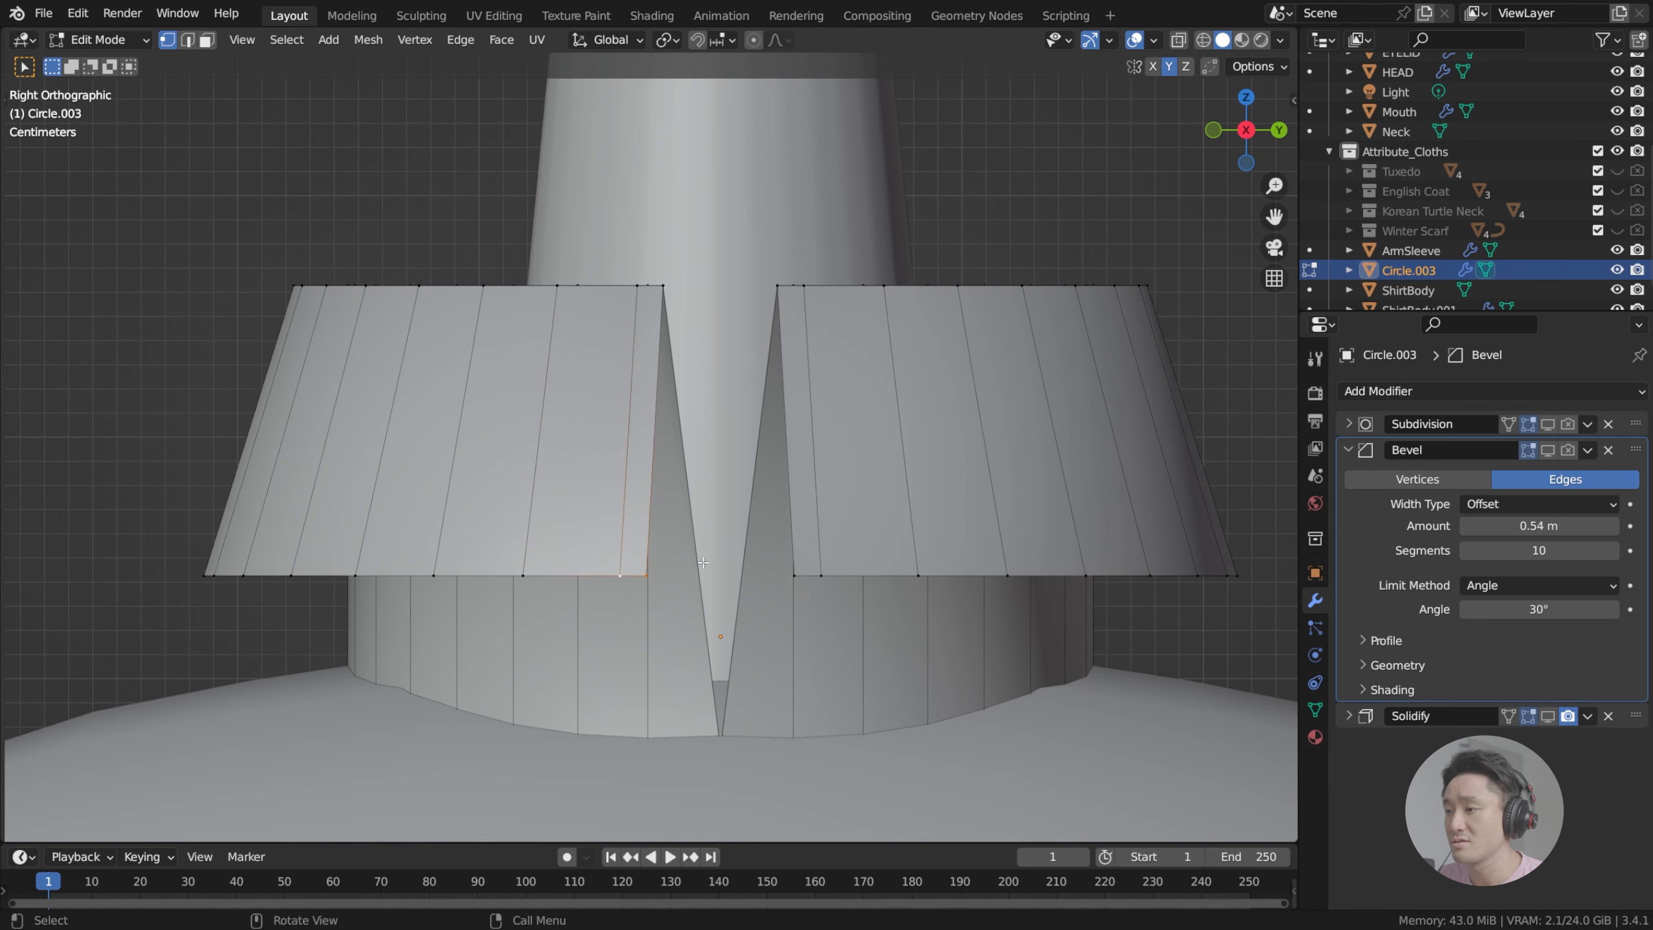
# Step: Turn off Y mesh symmetry and move the two lower front vertices of both flaps down about 0.014 m along Z
pyautogui.moveTo(703, 561); pyautogui.dragTo(761, 615, button='middle')
pyautogui.click(861, 652)
pyautogui.scroll(-2, 779, 607)
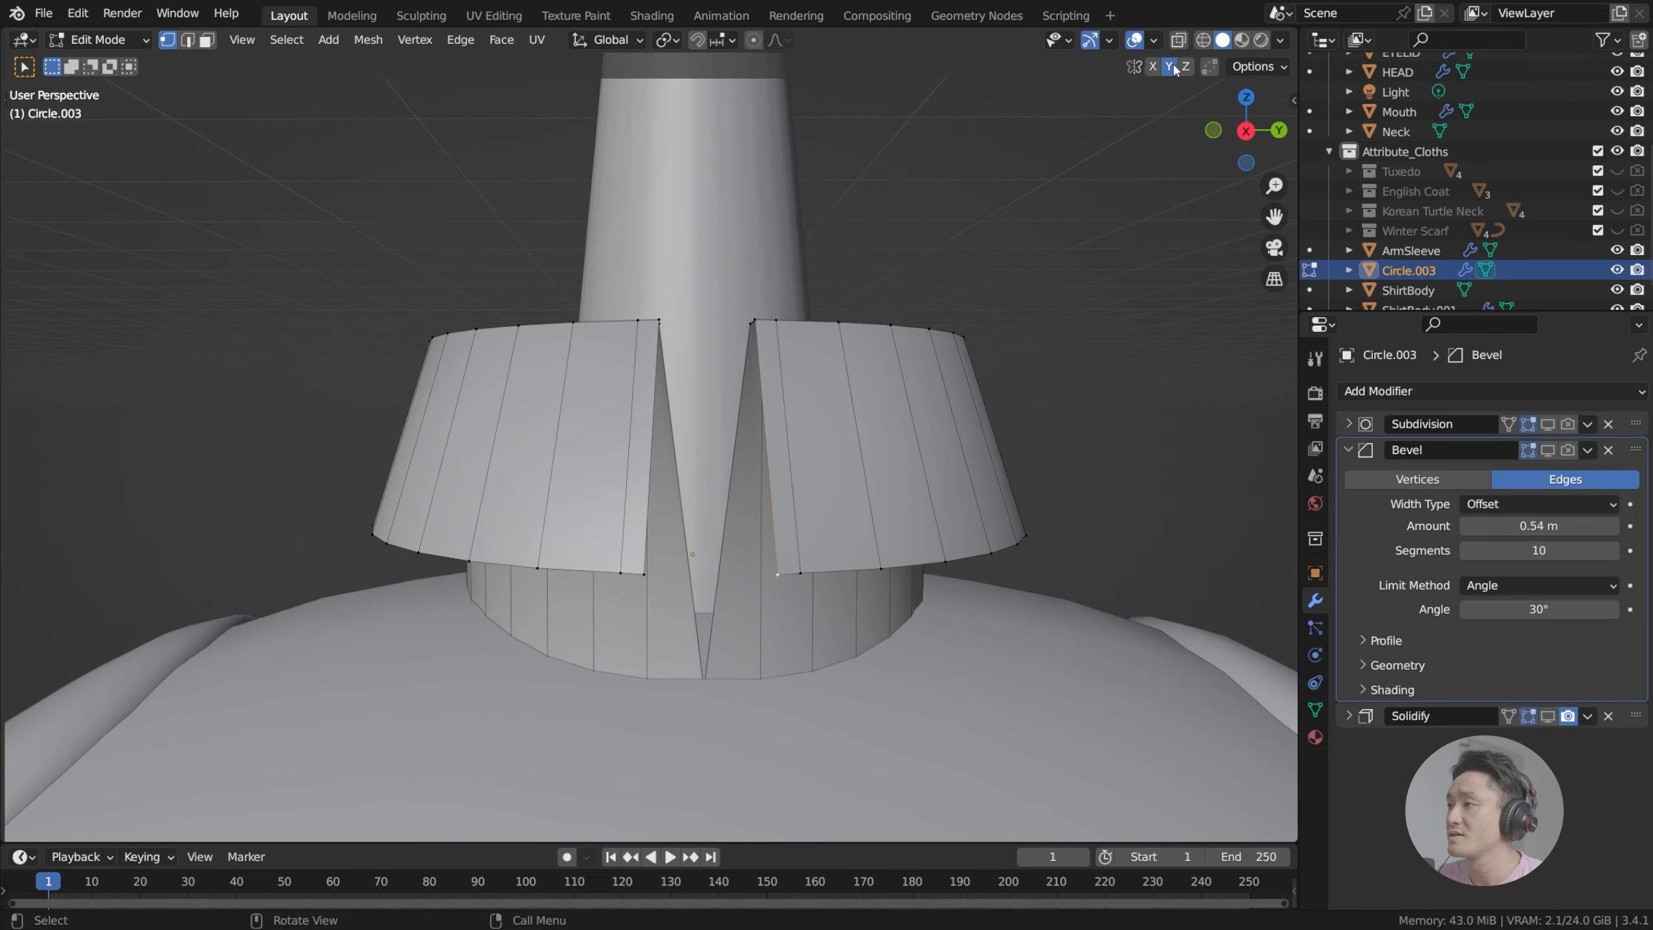
pyautogui.click(1169, 66)
pyautogui.press('KP_3')
pyautogui.scroll(3, 571, 614)
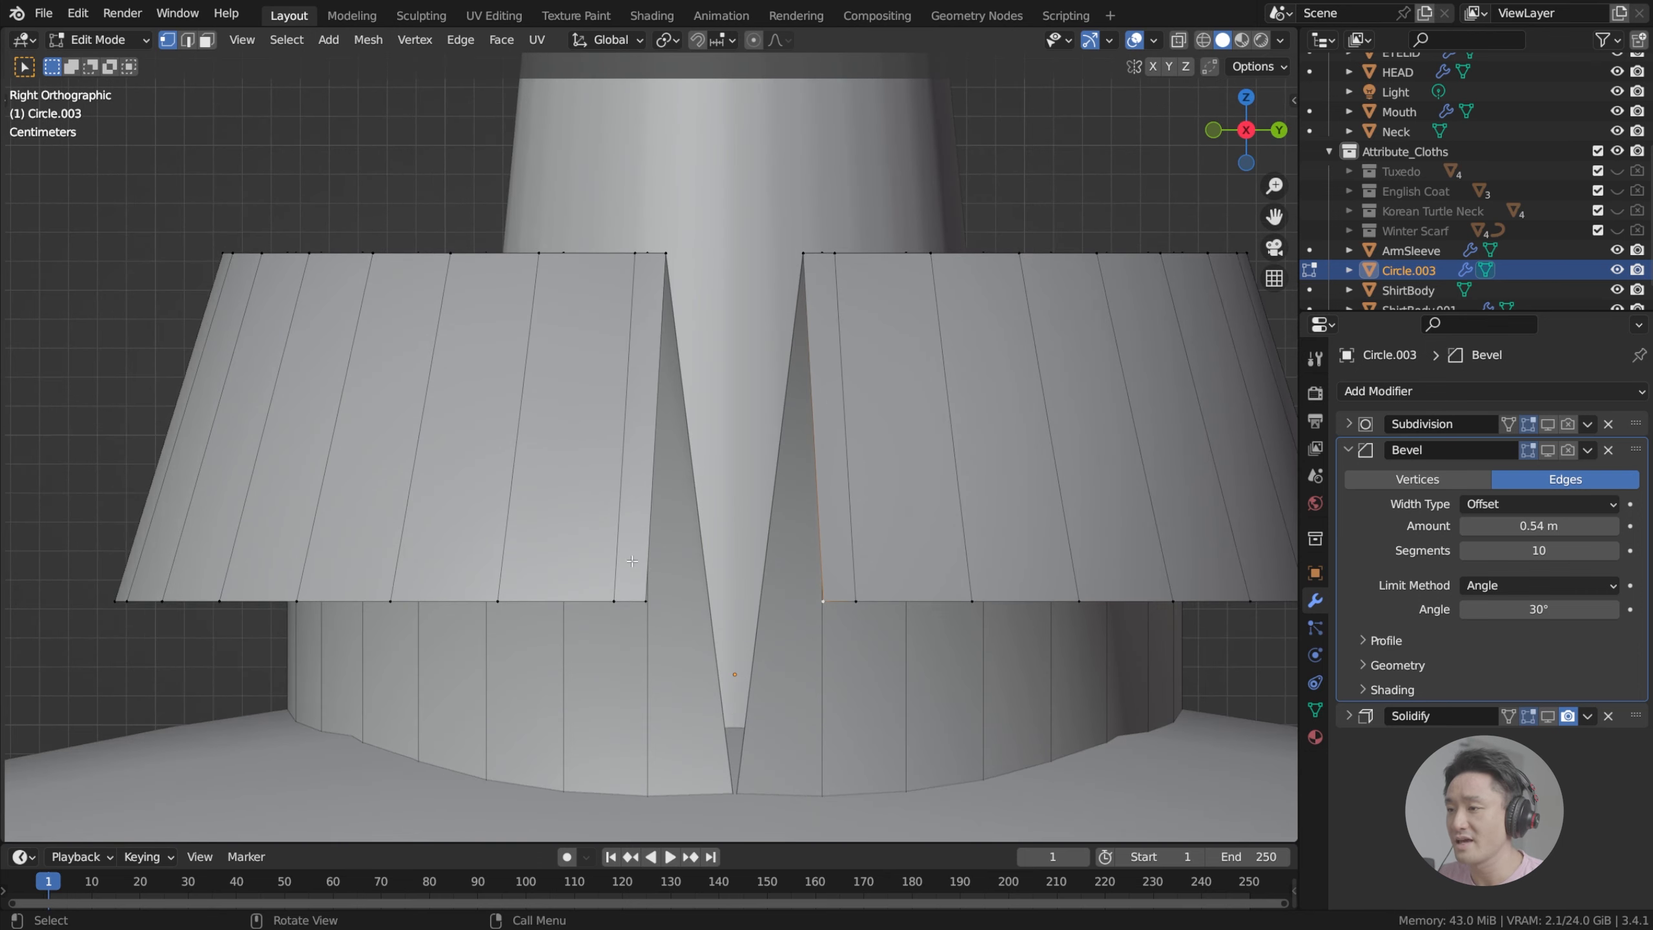
pyautogui.press('g')
pyautogui.press('z')
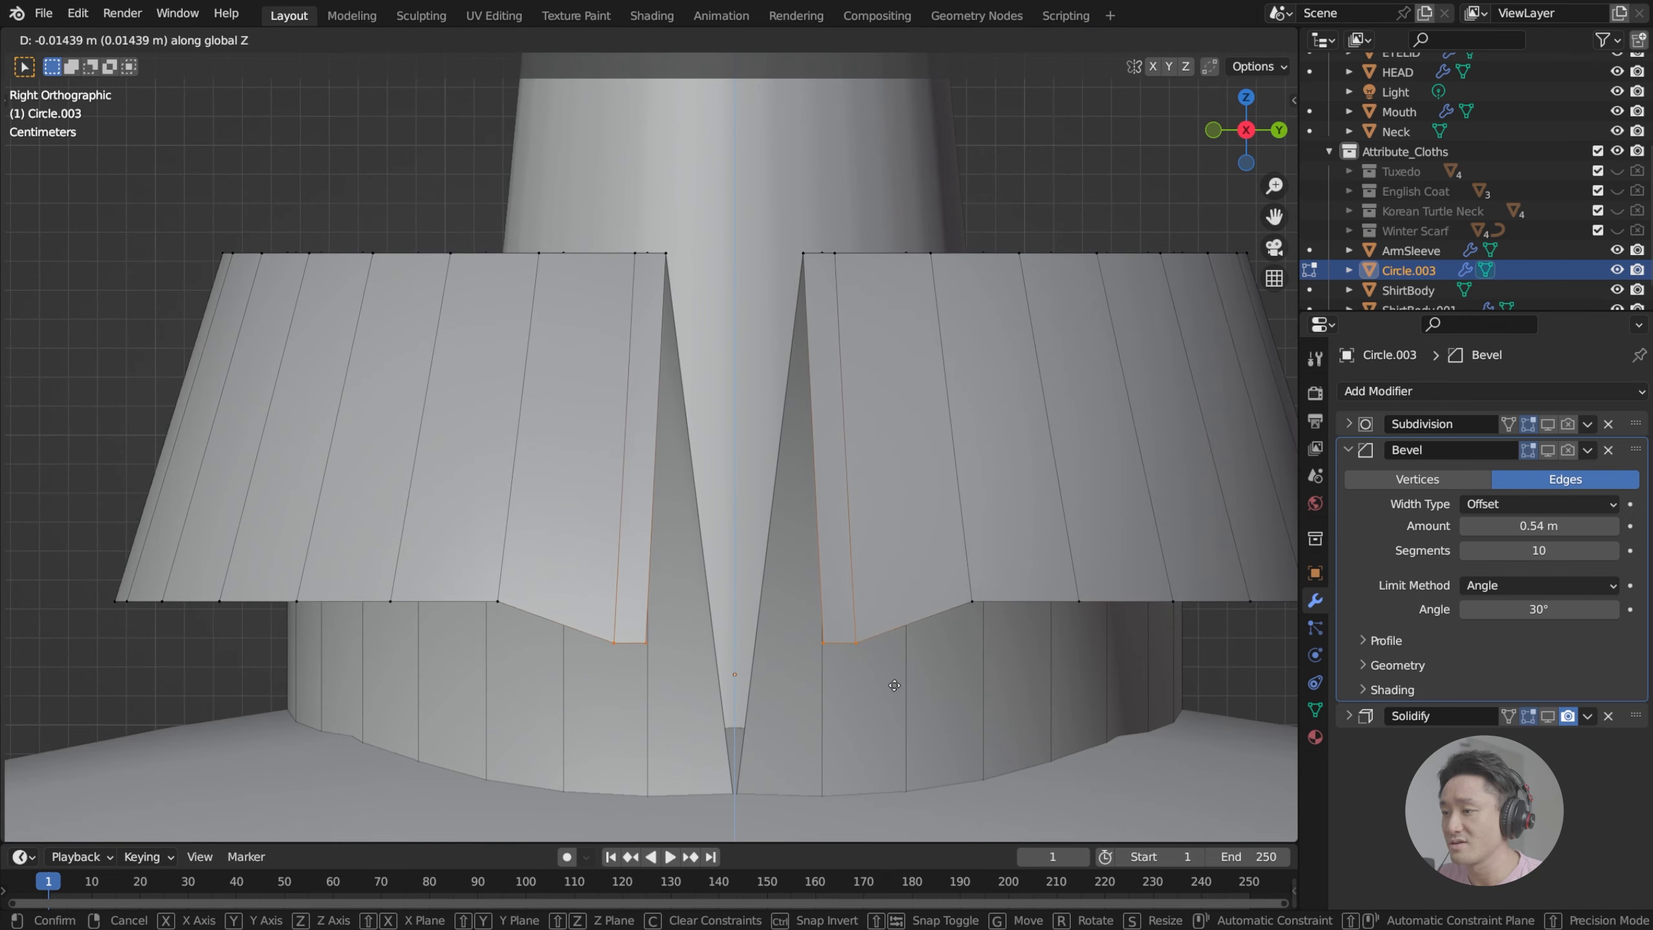
pyautogui.click(897, 686)
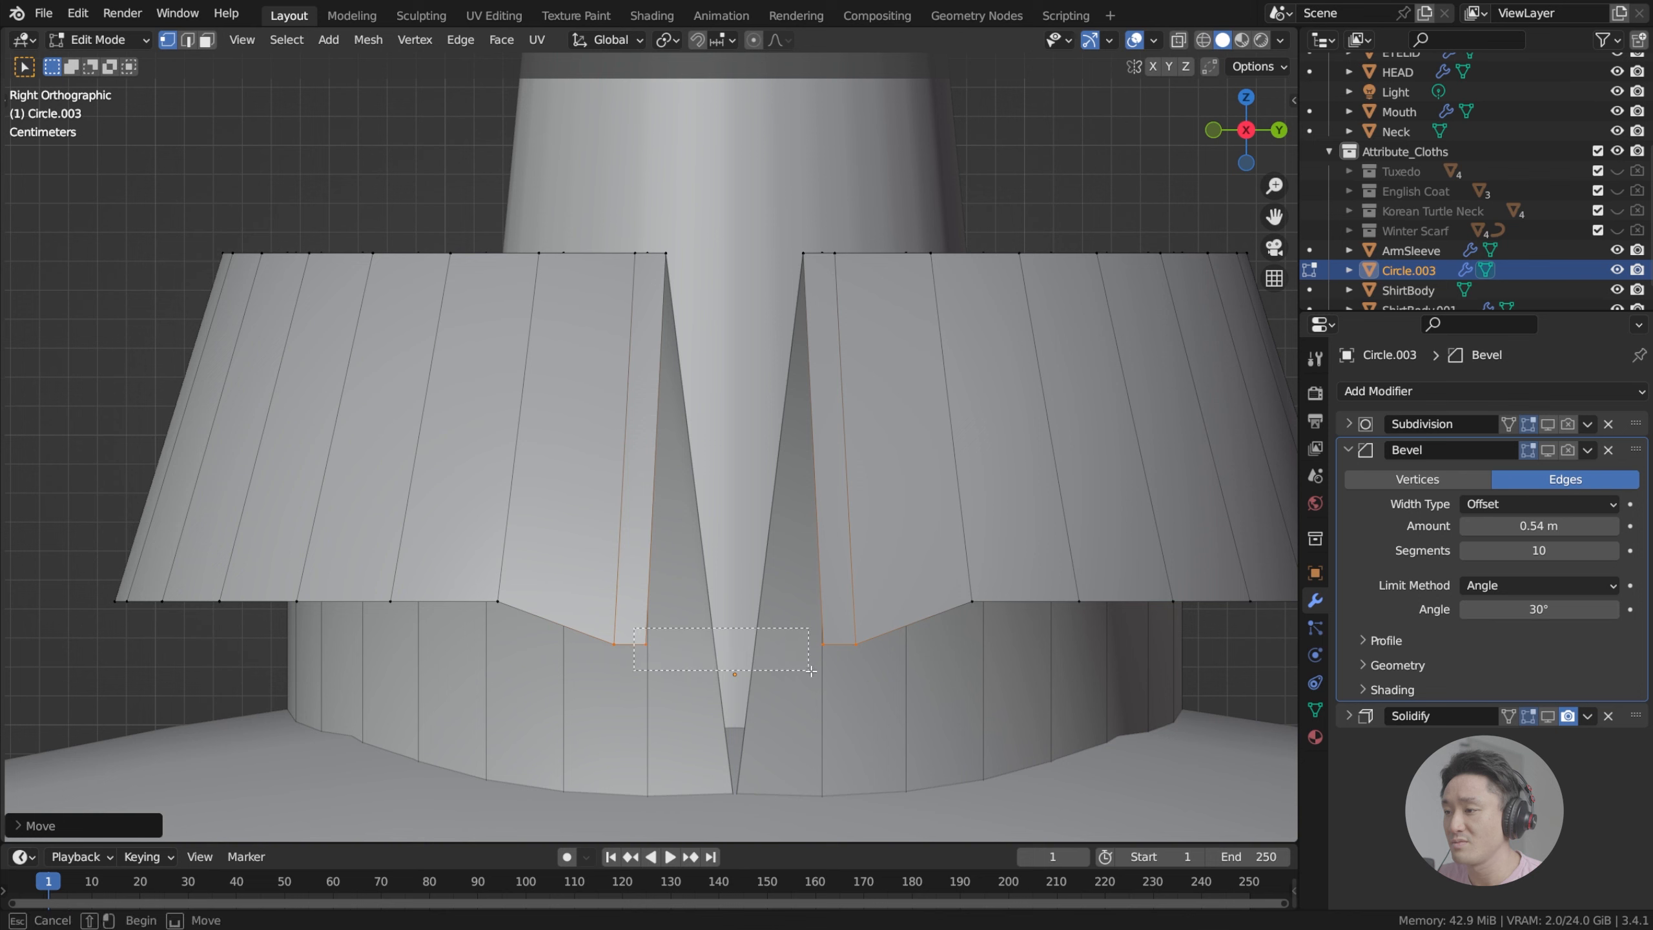
# Step: Move only the innermost lower corner vertex of each collar flap further down along Z
pyautogui.click(826, 646)
pyautogui.press('g')
pyautogui.press('z')
pyautogui.click(840, 699)
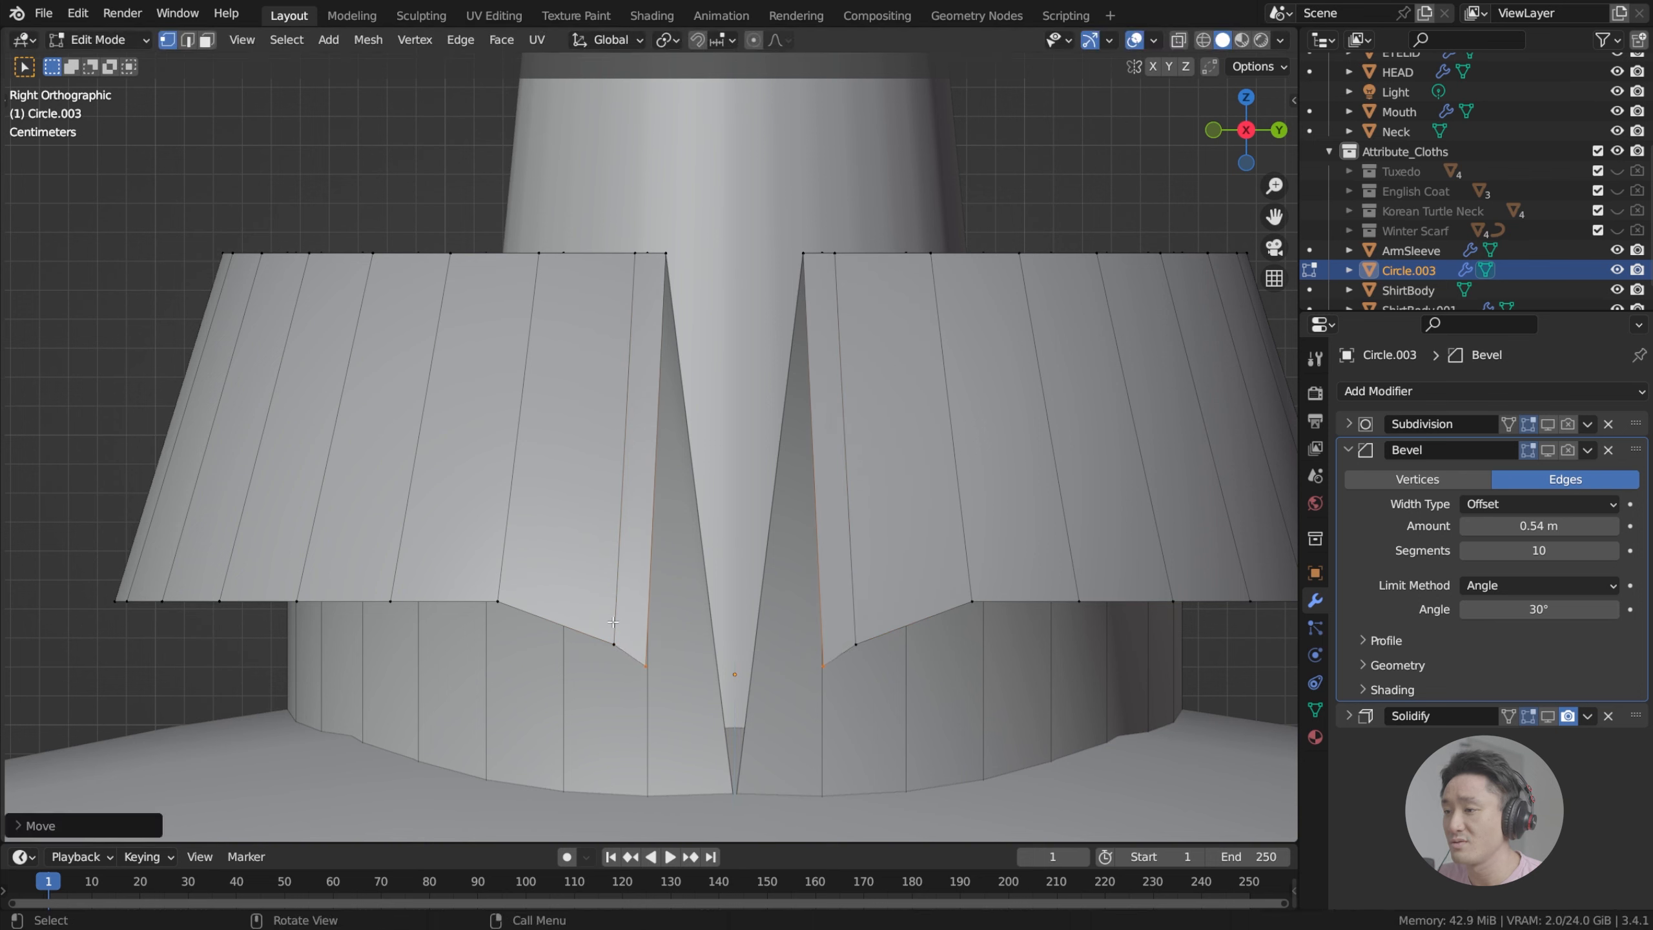
# Step: Select the three lower front vertices of each collar flap and move them down about 0.0085 m along Z
pyautogui.moveTo(445, 564); pyautogui.dragTo(1033, 716)
pyautogui.press('g')
pyautogui.press('z')
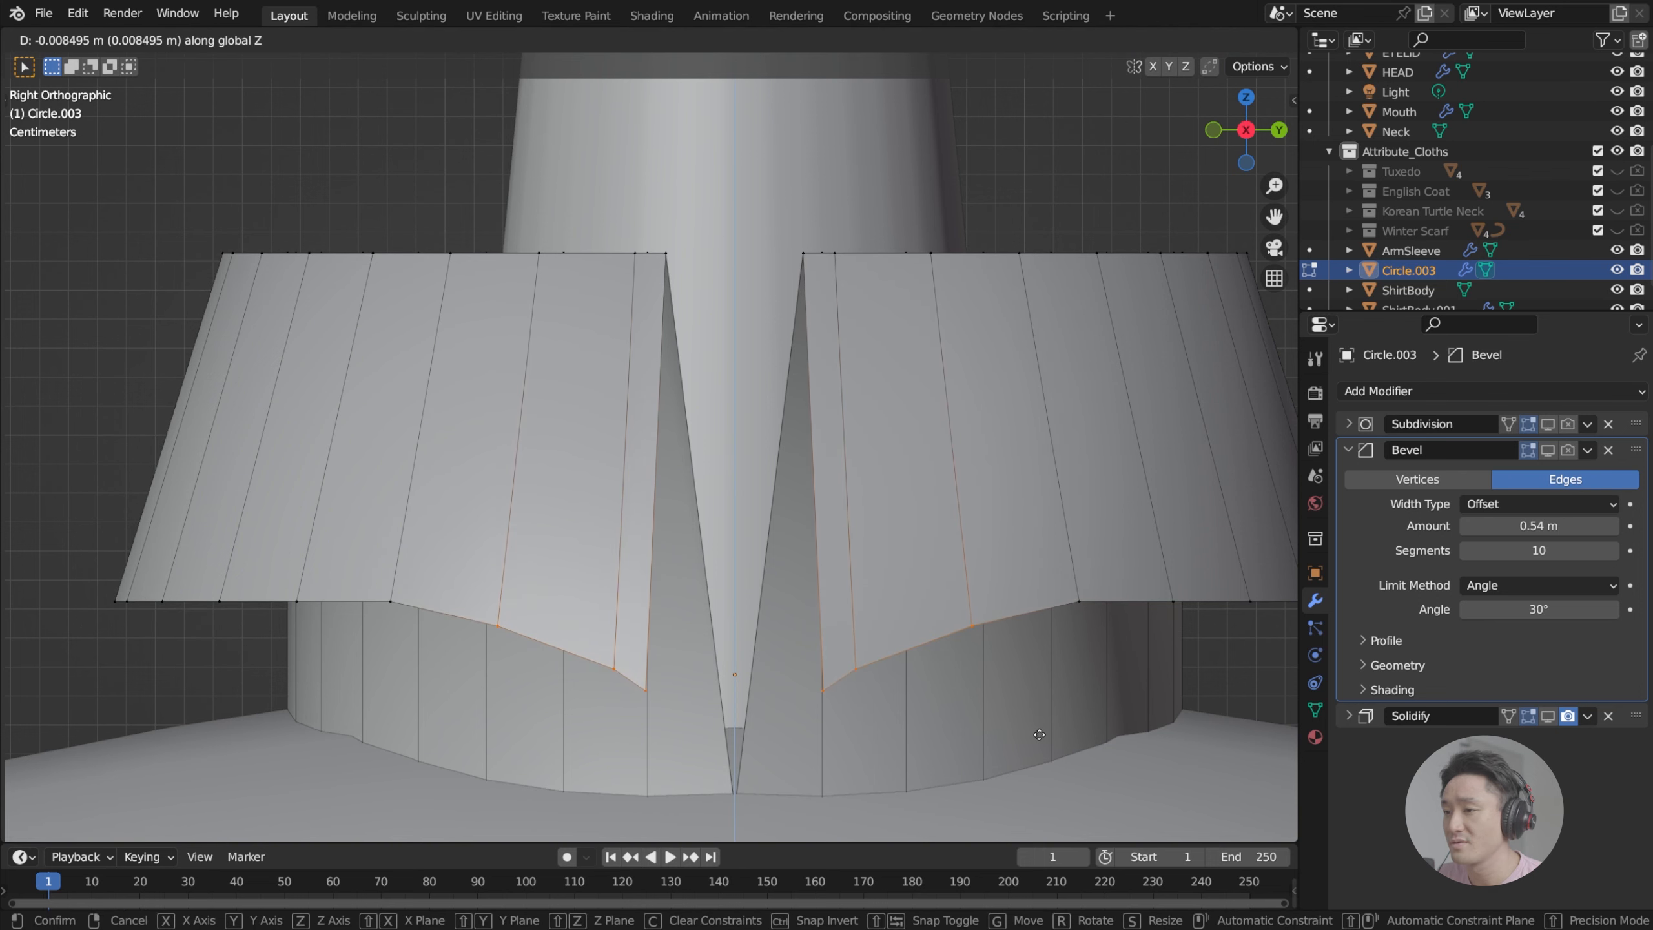
pyautogui.click(406, 555)
# Step: Extend the selection to the four lower front vertices of each flap and move them slightly down along Z
pyautogui.keyDown('shift'); pyautogui.moveTo(406, 555); pyautogui.dragTo(1126, 716); pyautogui.keyUp('shift')
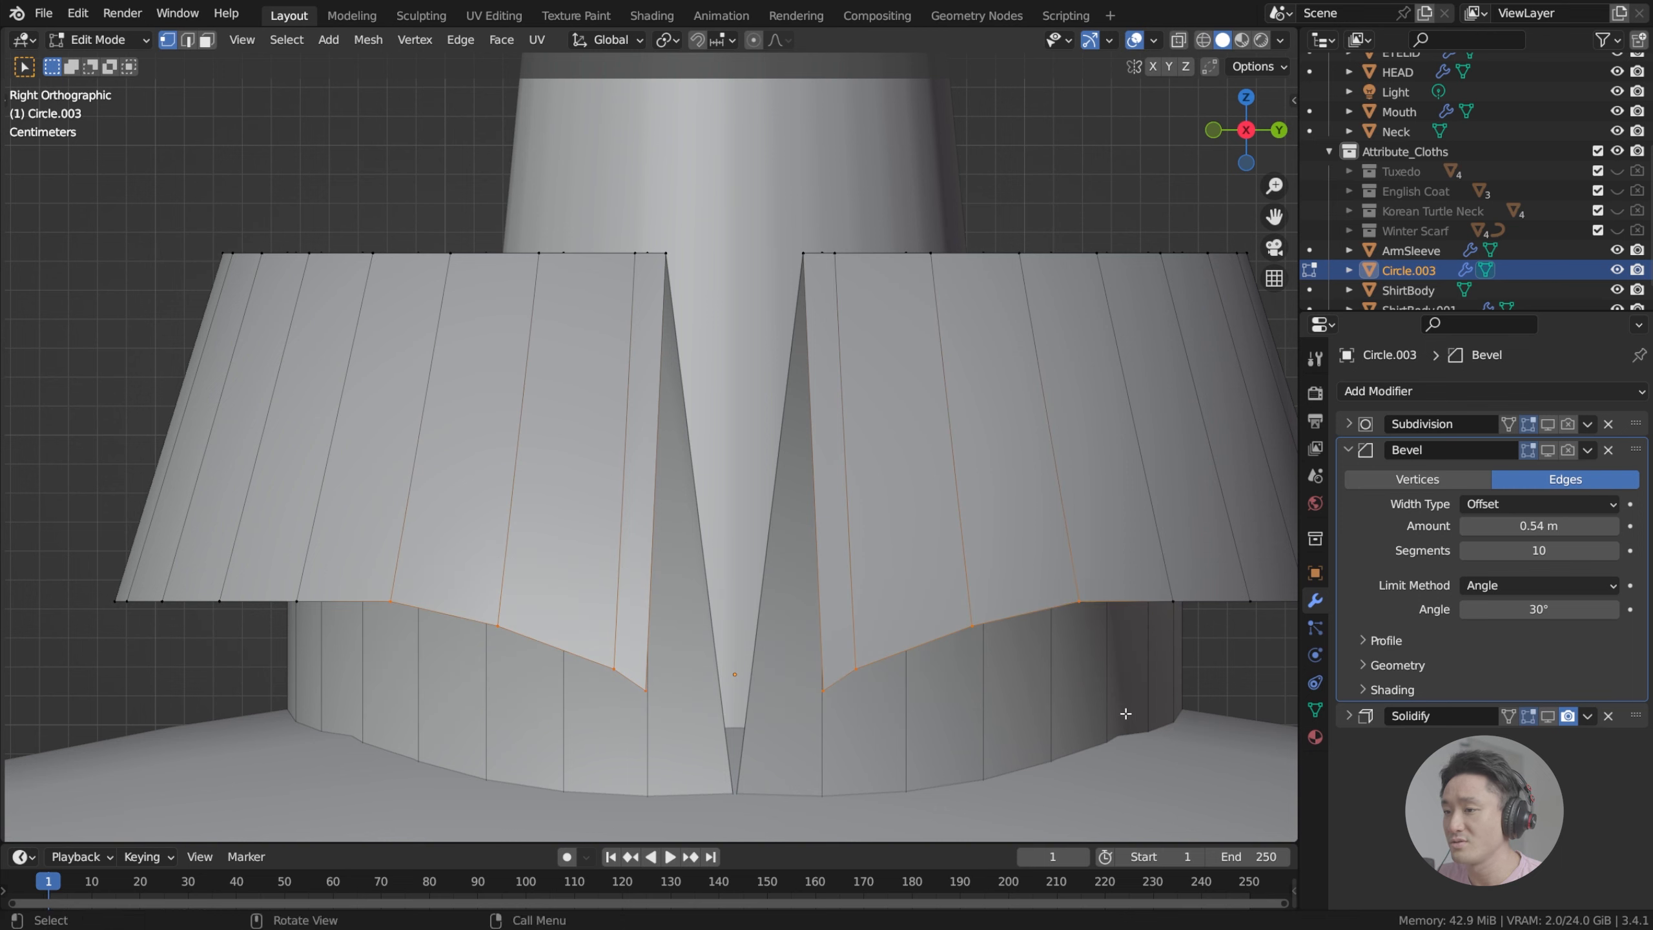
pyautogui.press('g')
pyautogui.press('z')
pyautogui.click(1127, 716)
pyautogui.scroll(-4, 544, 570)
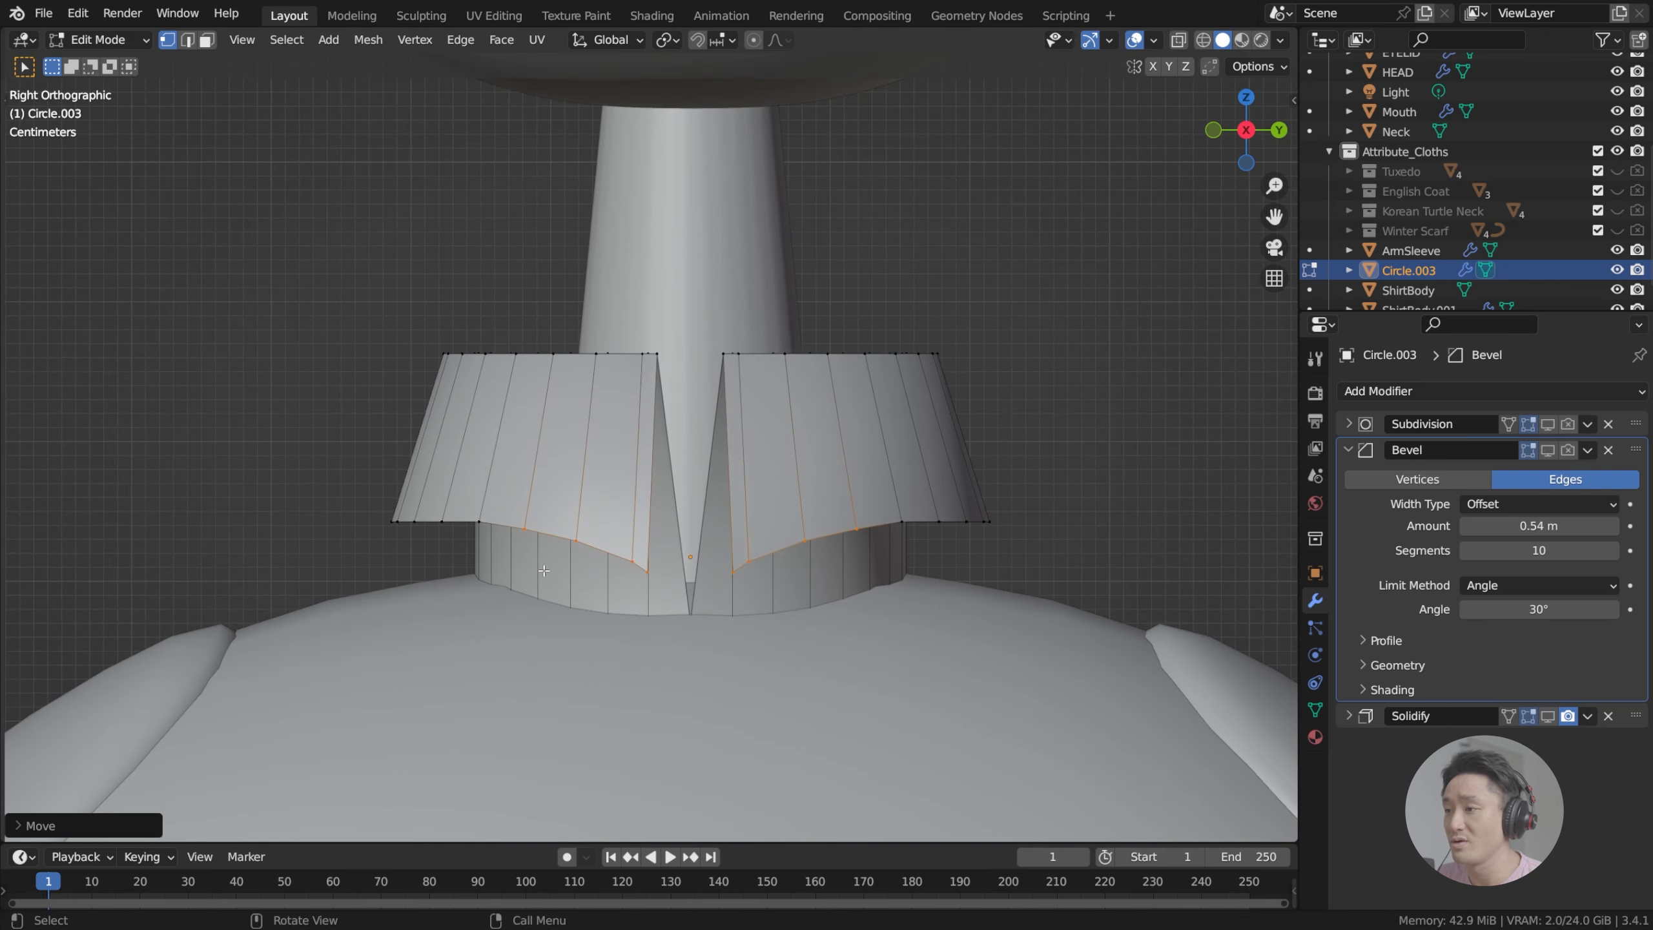
# Step: Select the innermost lower corner vertex of both collar flaps and nudge the pair slightly up along Z
pyautogui.click(858, 531)
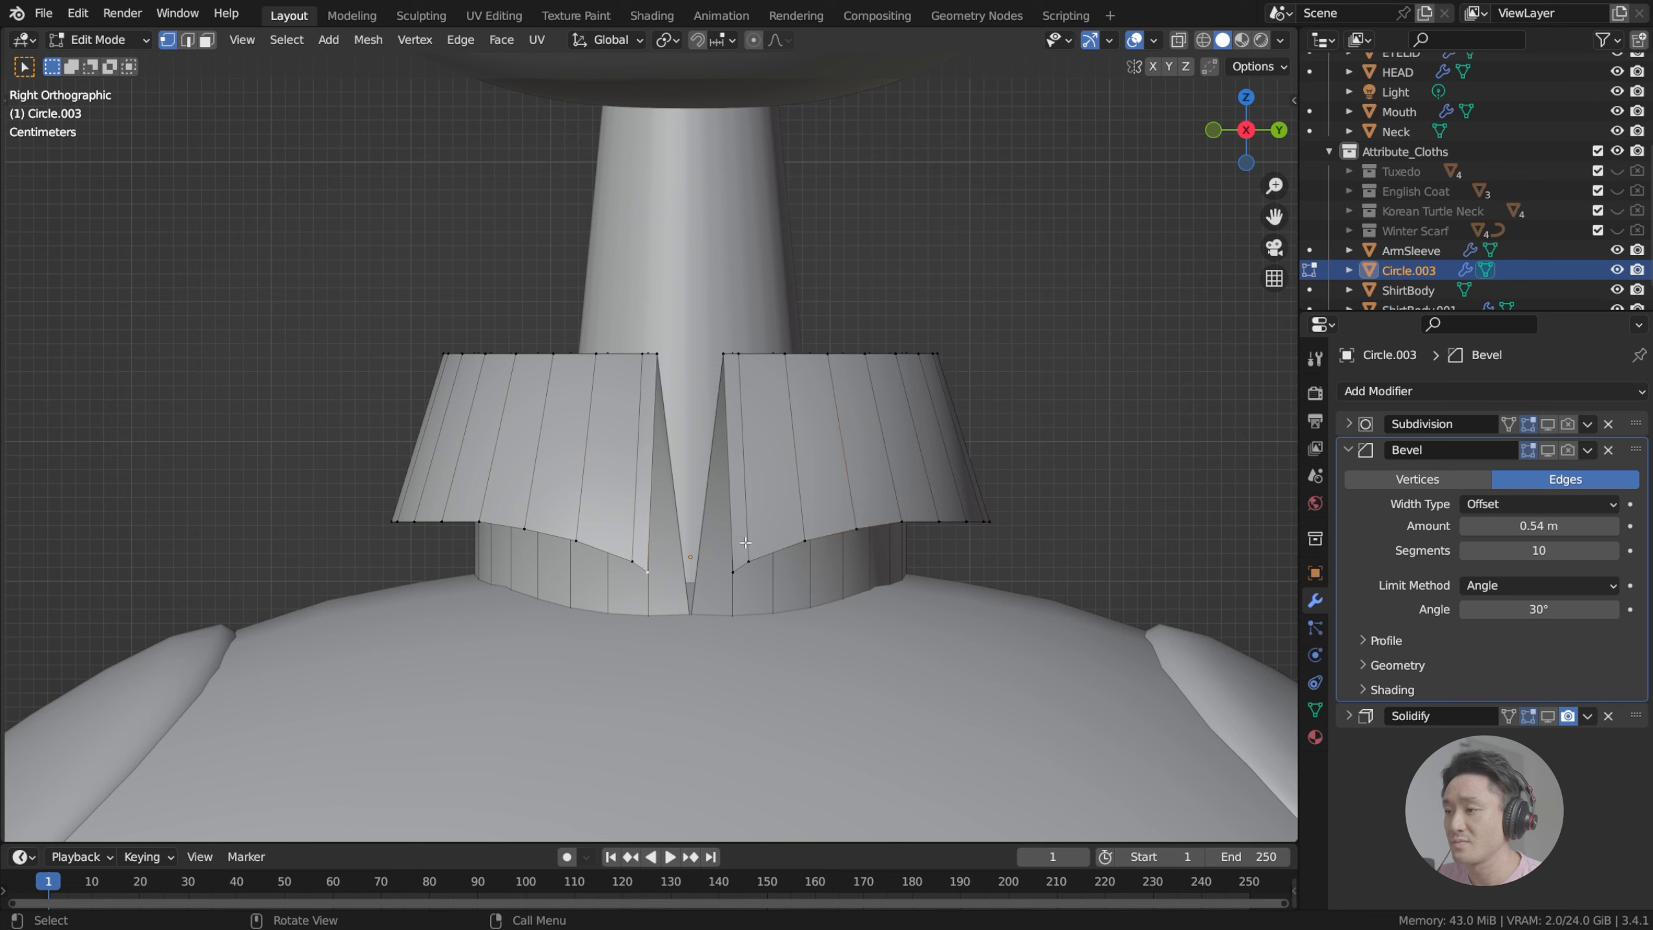
pyautogui.press('g')
pyautogui.press('z')
pyautogui.click(525, 514)
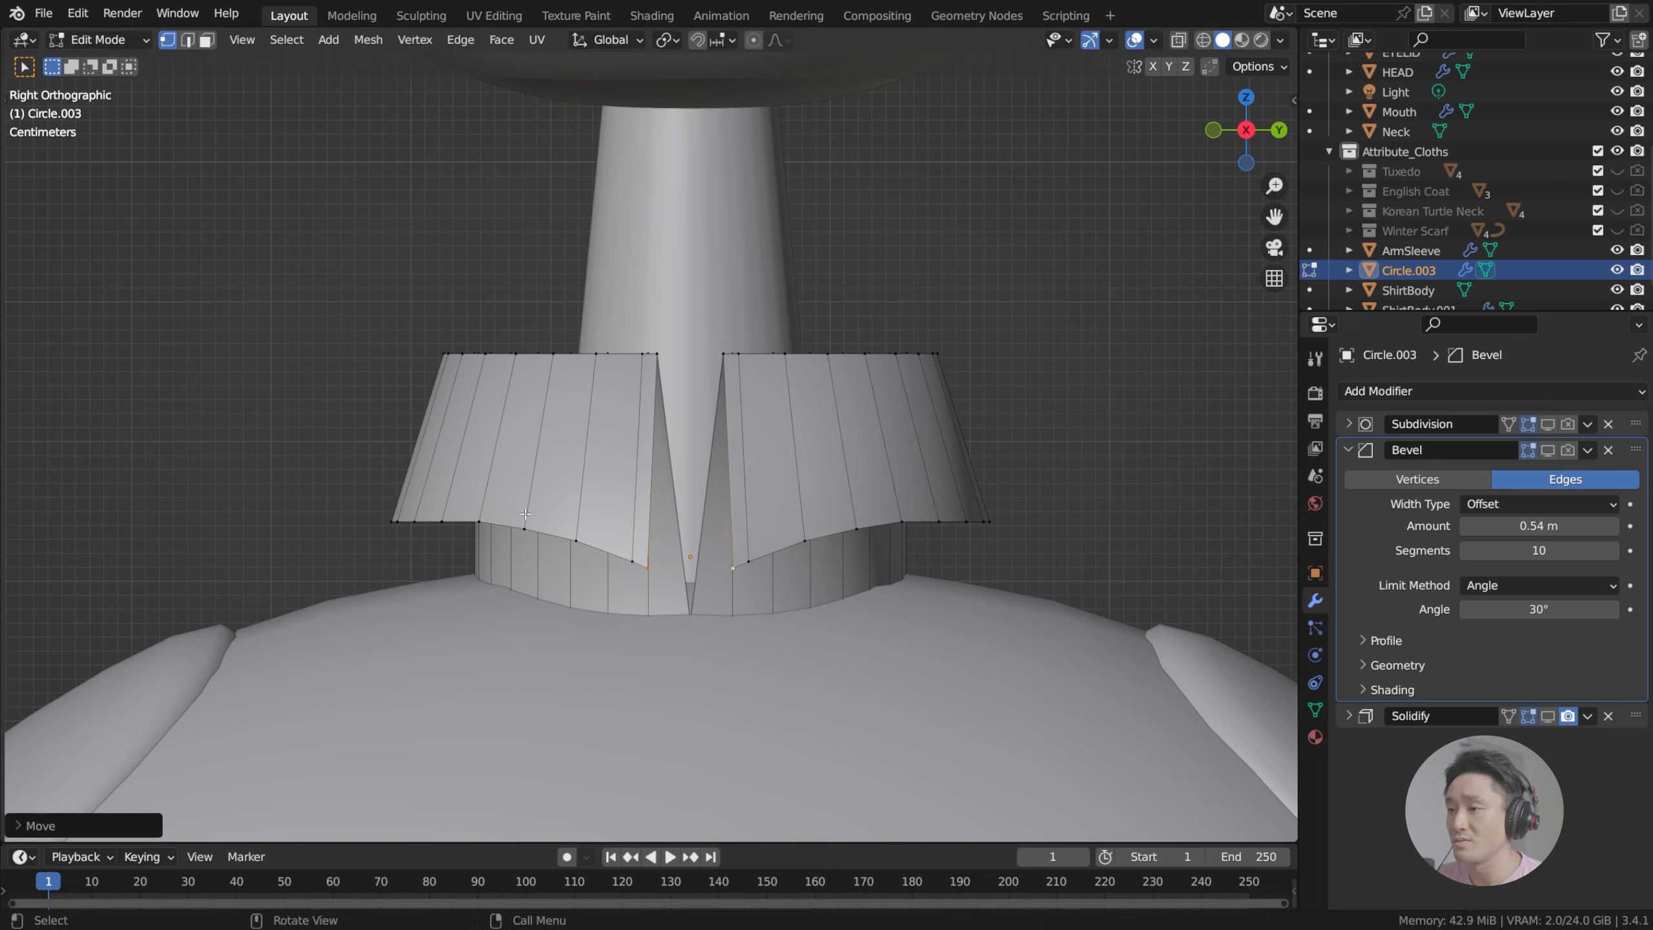
# Step: Select the five lower front vertices of each flap and move them down about 0.006 m along Z
pyautogui.moveTo(466, 502); pyautogui.dragTo(930, 596)
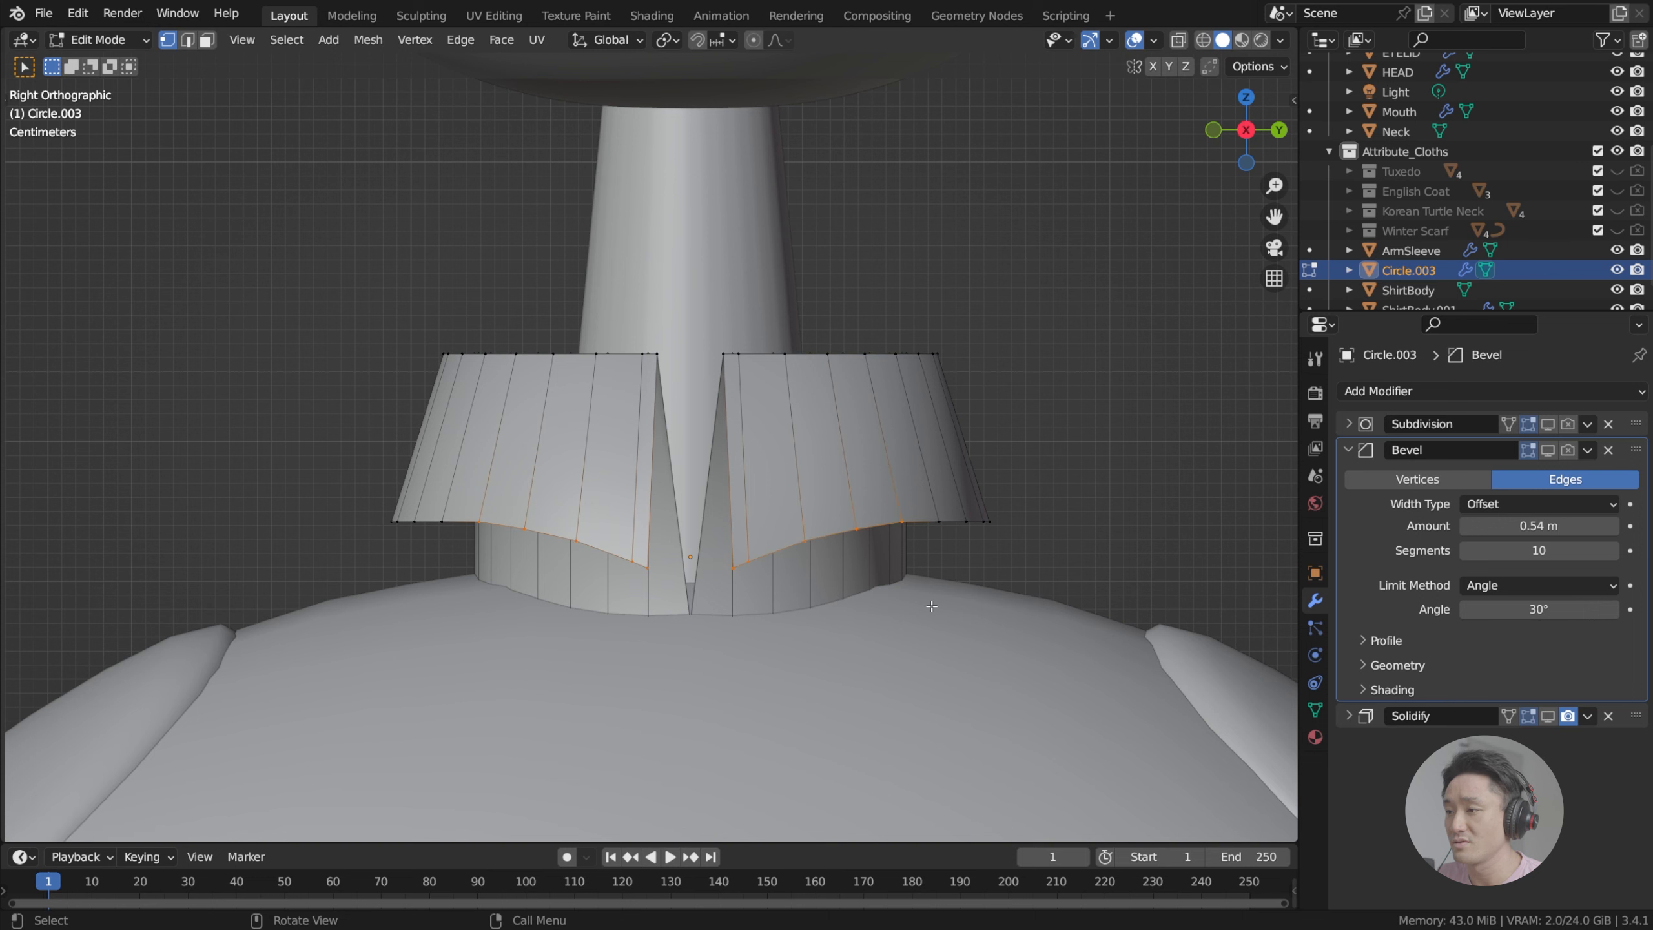
pyautogui.press('g')
pyautogui.press('z')
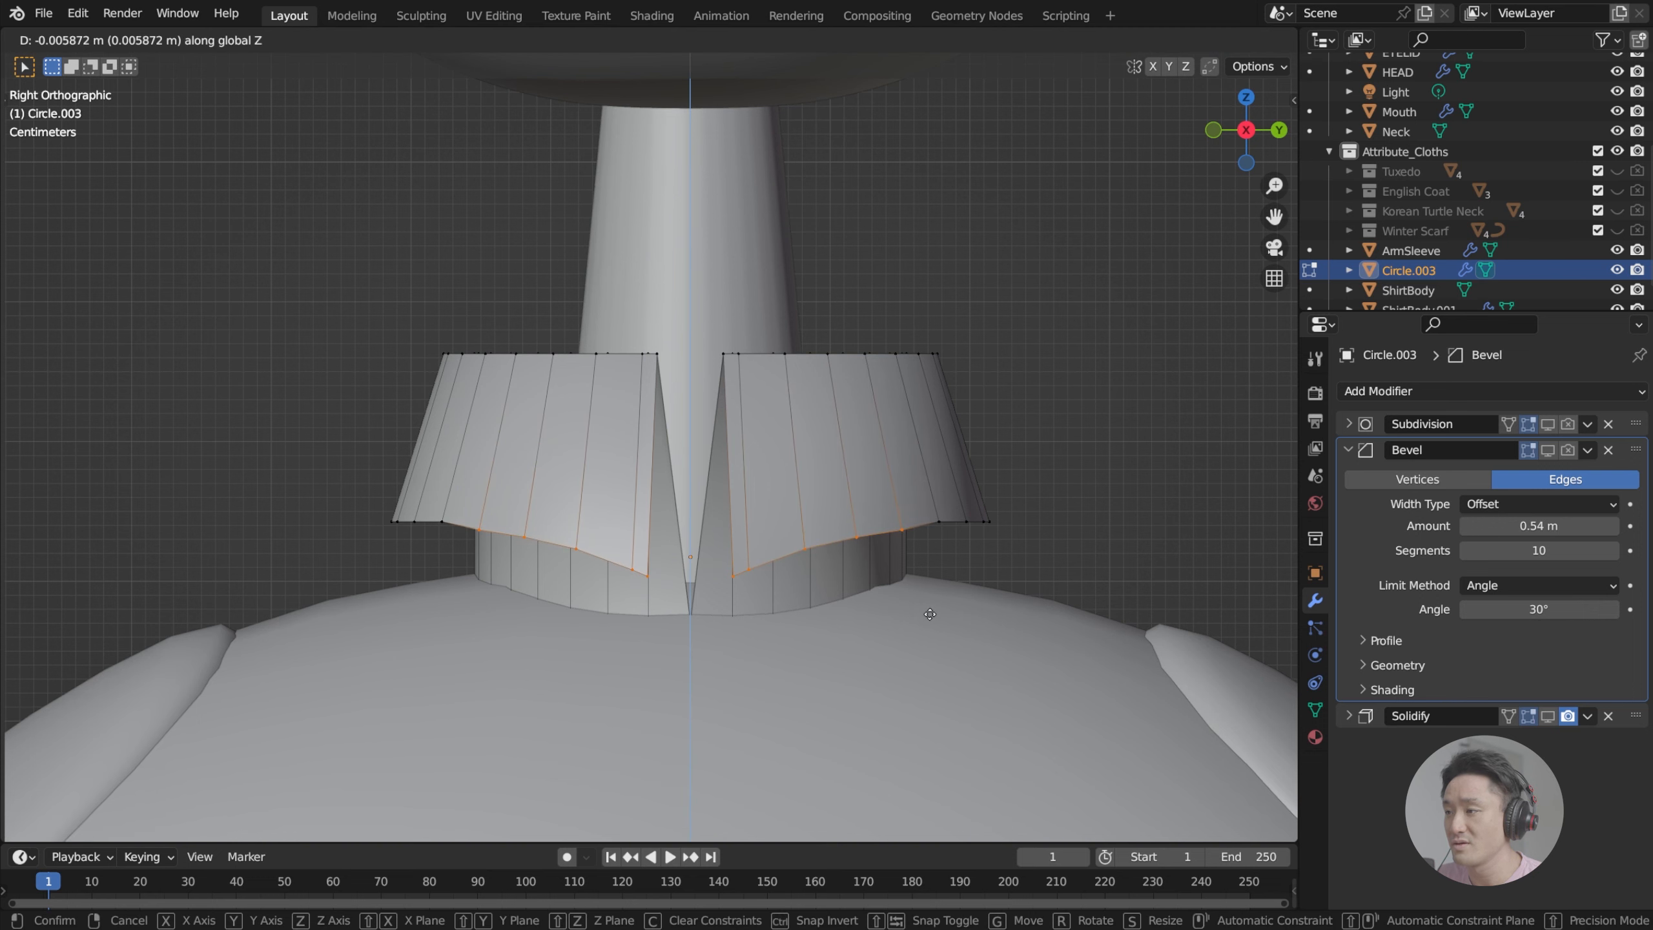
pyautogui.click(930, 614)
# Step: Lower the next outward bottom-edge vertex of both flaps slightly along Z and save the file
pyautogui.click(451, 526)
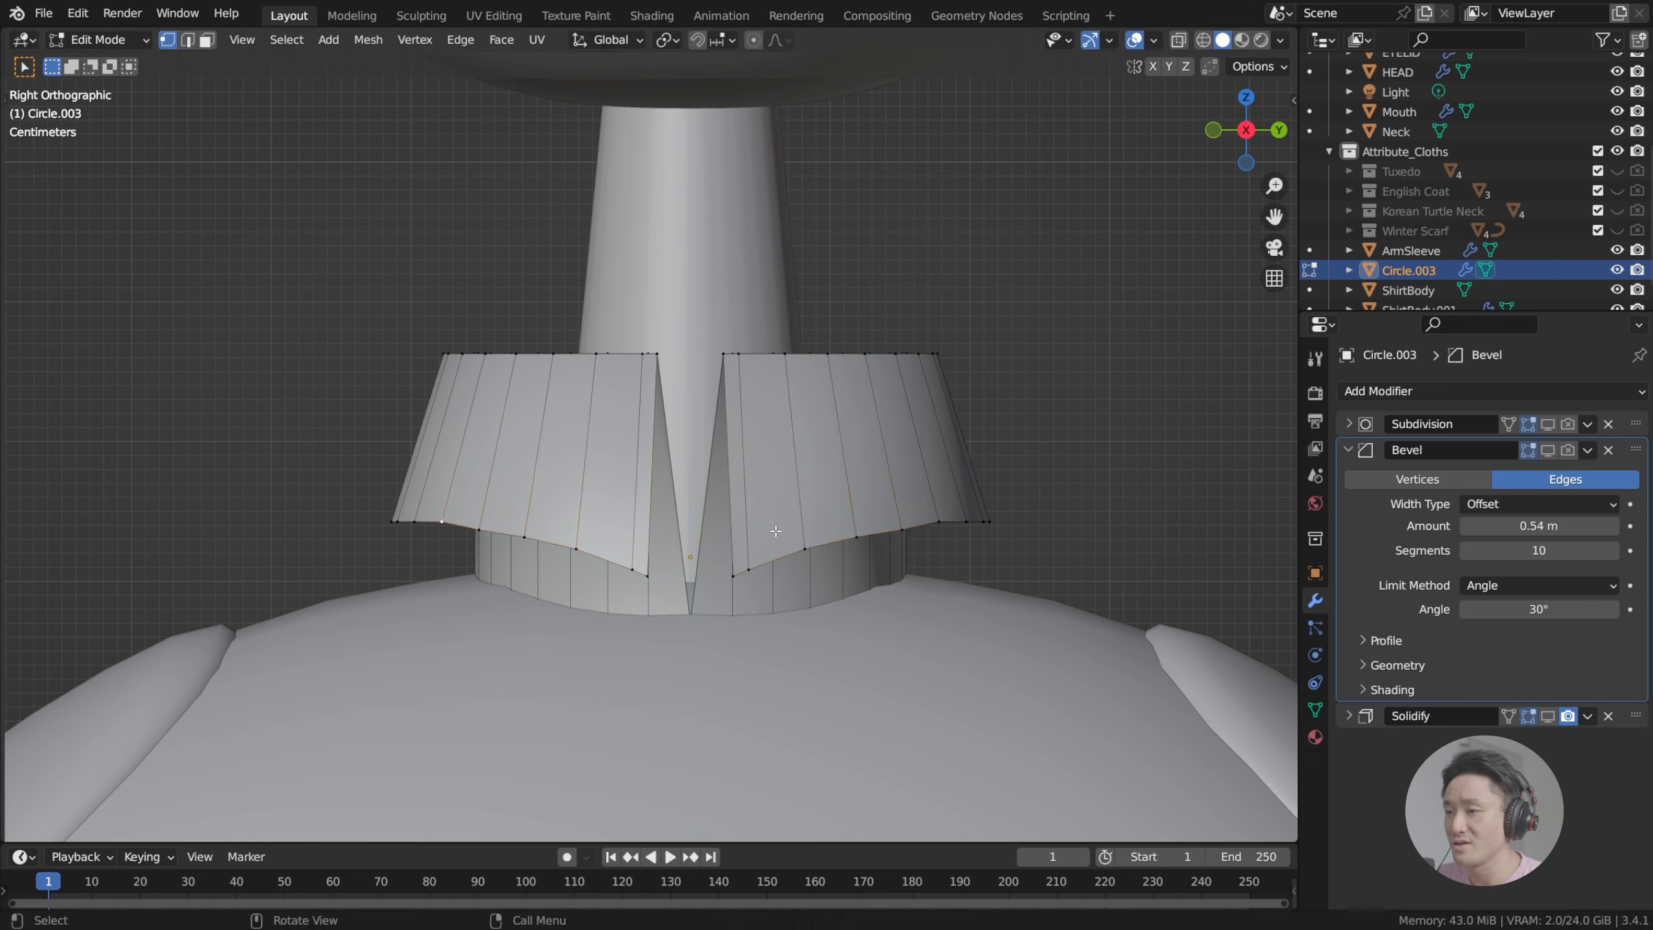
pyautogui.keyDown('shift'); pyautogui.click(936, 525); pyautogui.keyUp('shift')
pyautogui.press('g')
pyautogui.press('z')
pyautogui.click(936, 526)
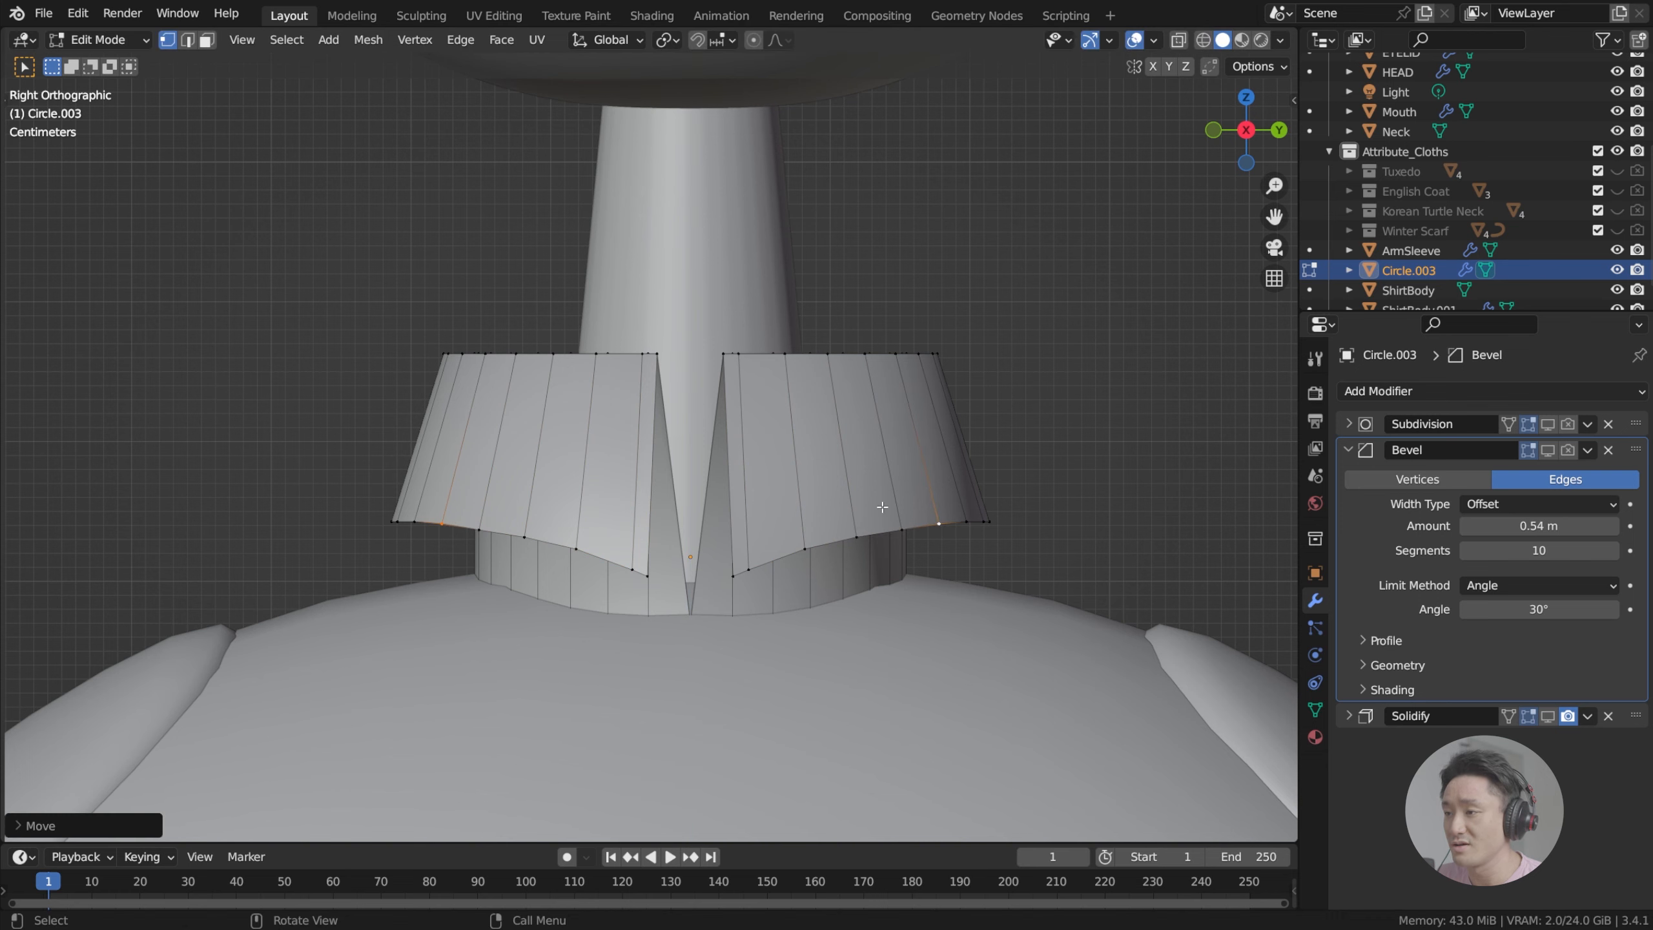
pyautogui.moveTo(882, 499); pyautogui.dragTo(834, 490, button='middle')
pyautogui.hotkey('ctrl', 's')
pyautogui.scroll(-3, 822, 499)
pyautogui.scroll(-5, 877, 487)
pyautogui.scroll(3, 834, 491)
# Step: Preview the collar with the Subdivision modifier shown in the viewport, including in Object Mode, and hide it again
pyautogui.click(1548, 424)
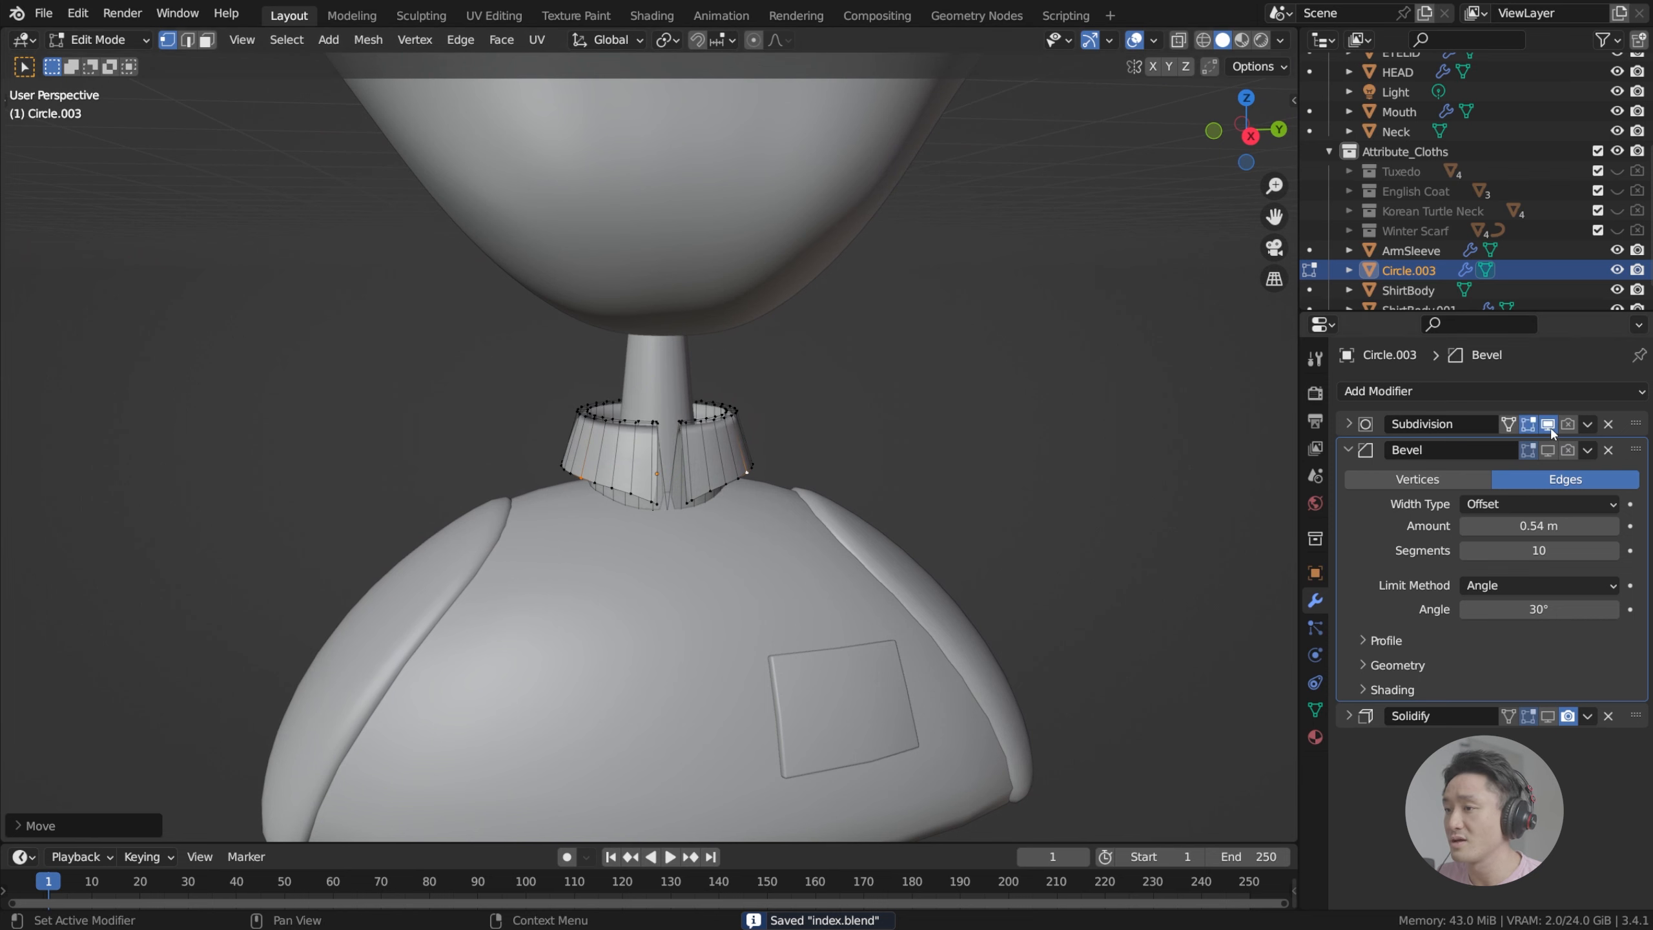
pyautogui.scroll(5, 781, 523)
pyautogui.scroll(2, 781, 523)
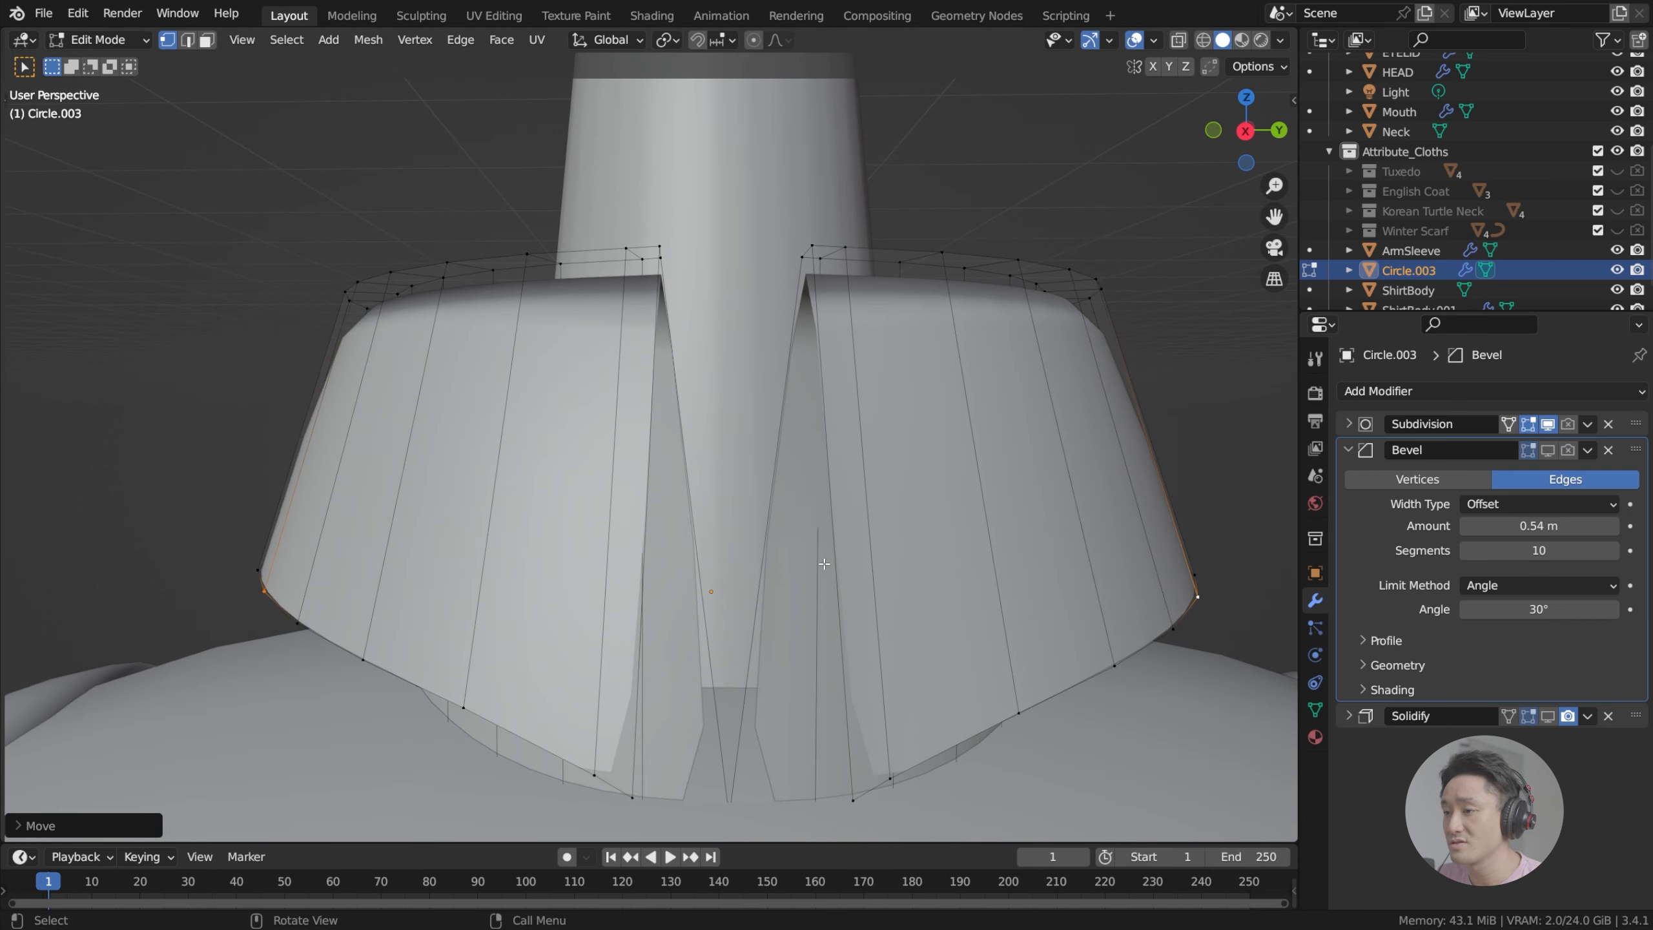
pyautogui.press('Tab')
pyautogui.press('Tab')
pyautogui.press('Tab')
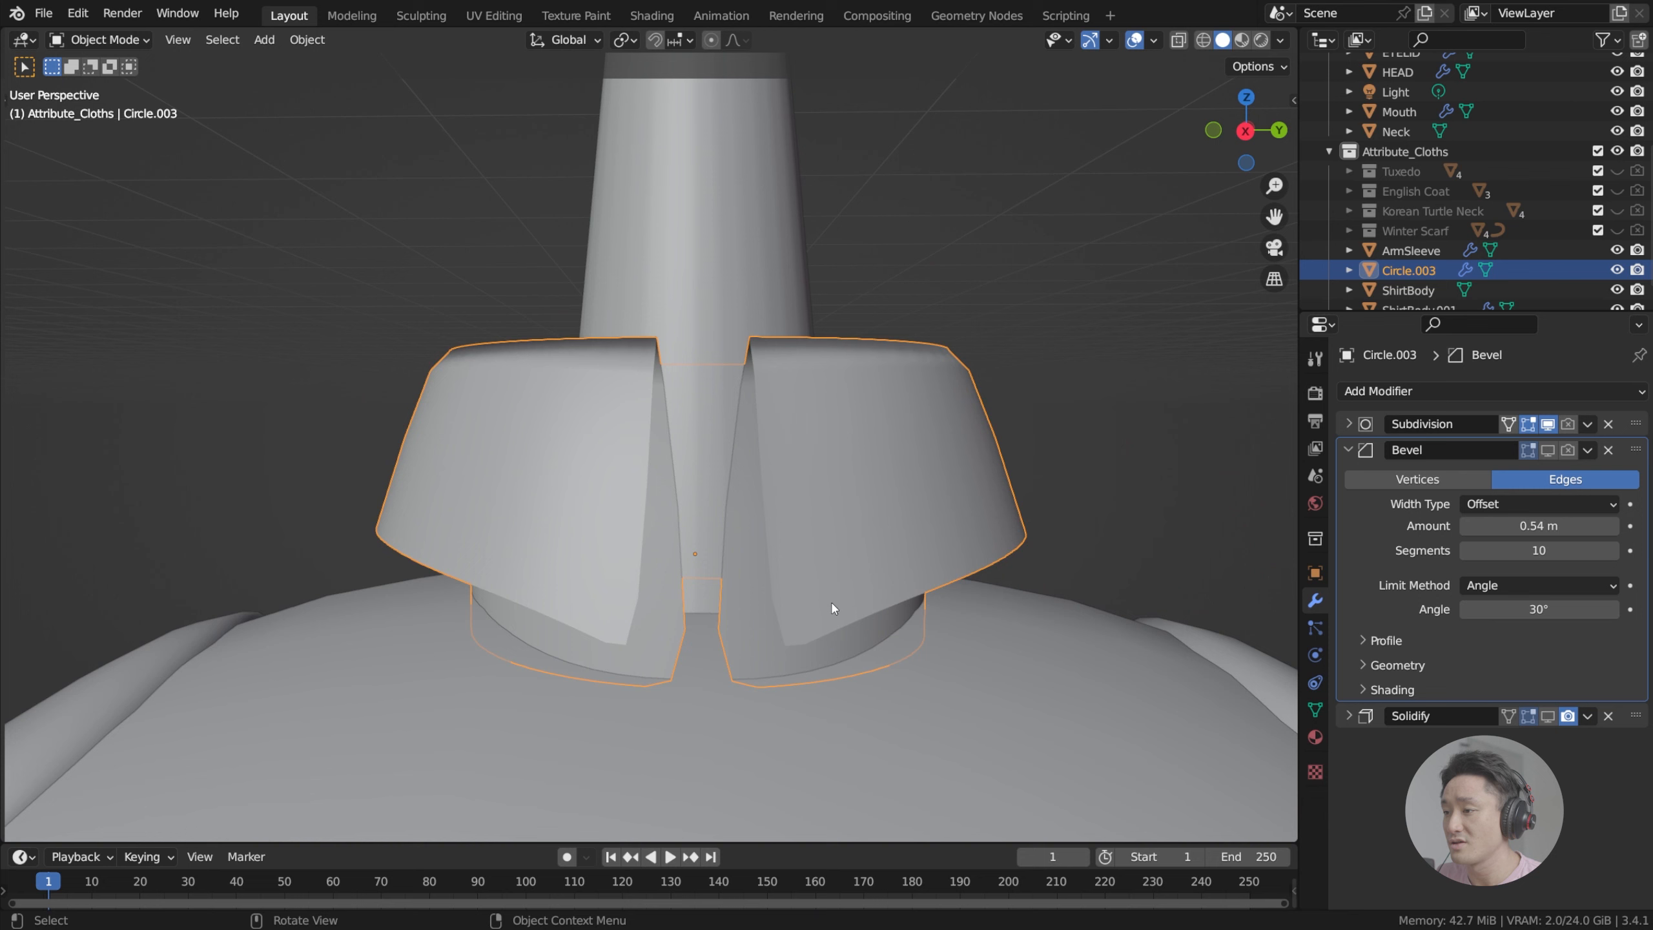
pyautogui.press('Tab')
pyautogui.click(1548, 423)
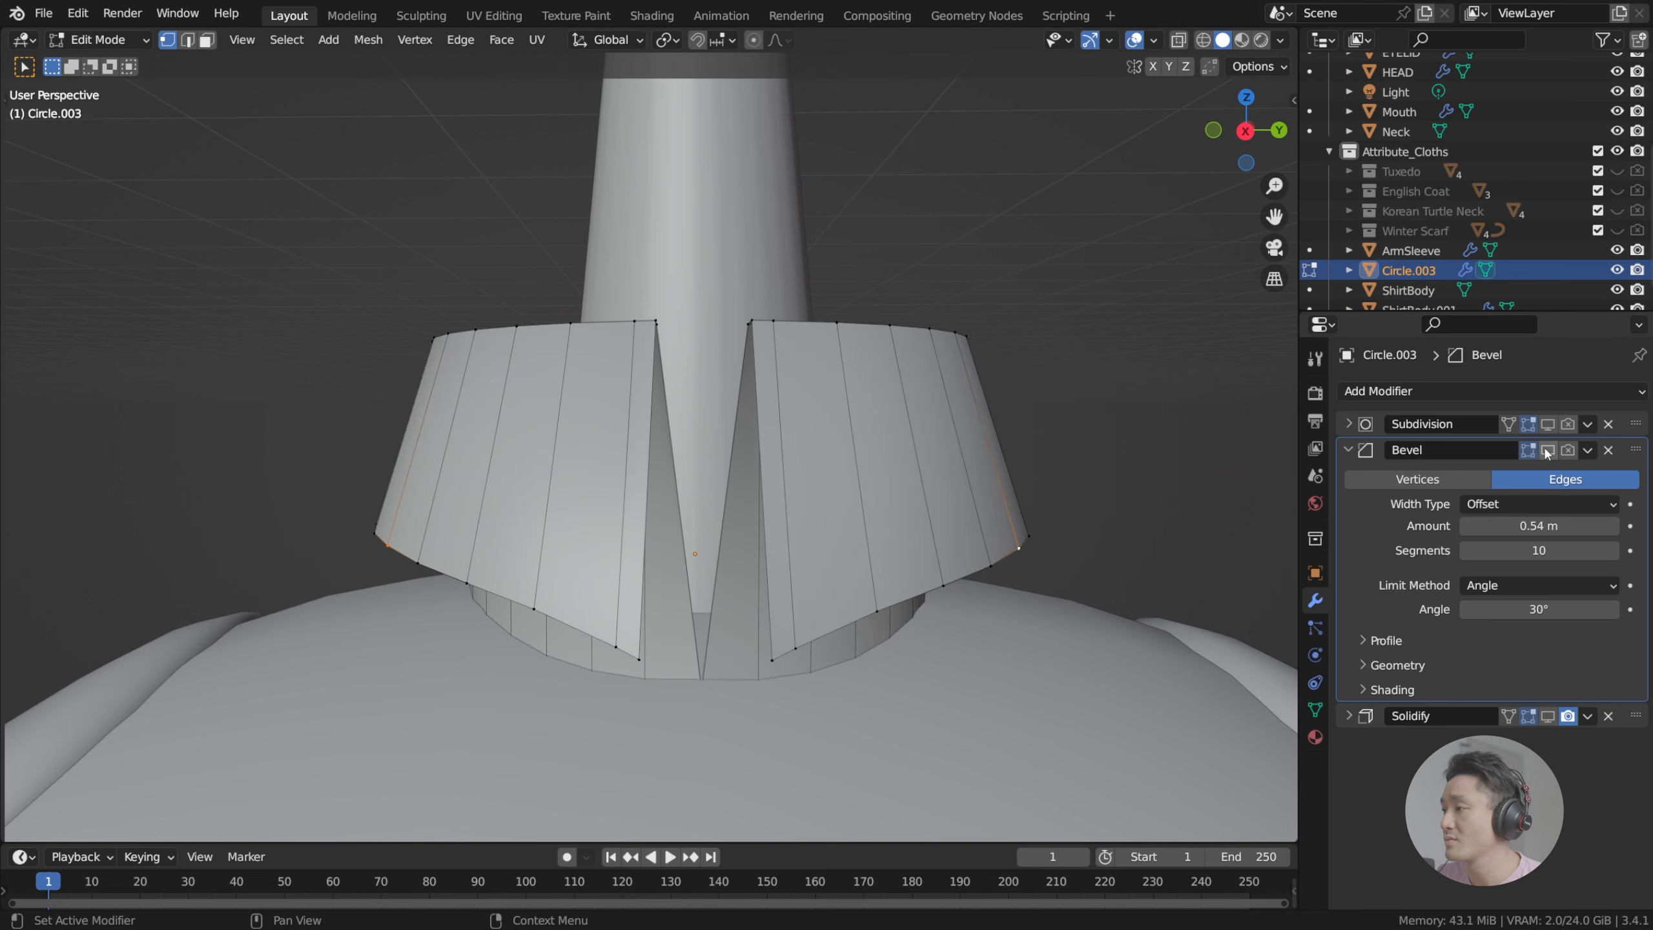
# Step: Show the collar's Bevel and Solidify modifiers in the viewport and check the shape in Object Mode
pyautogui.click(1547, 450)
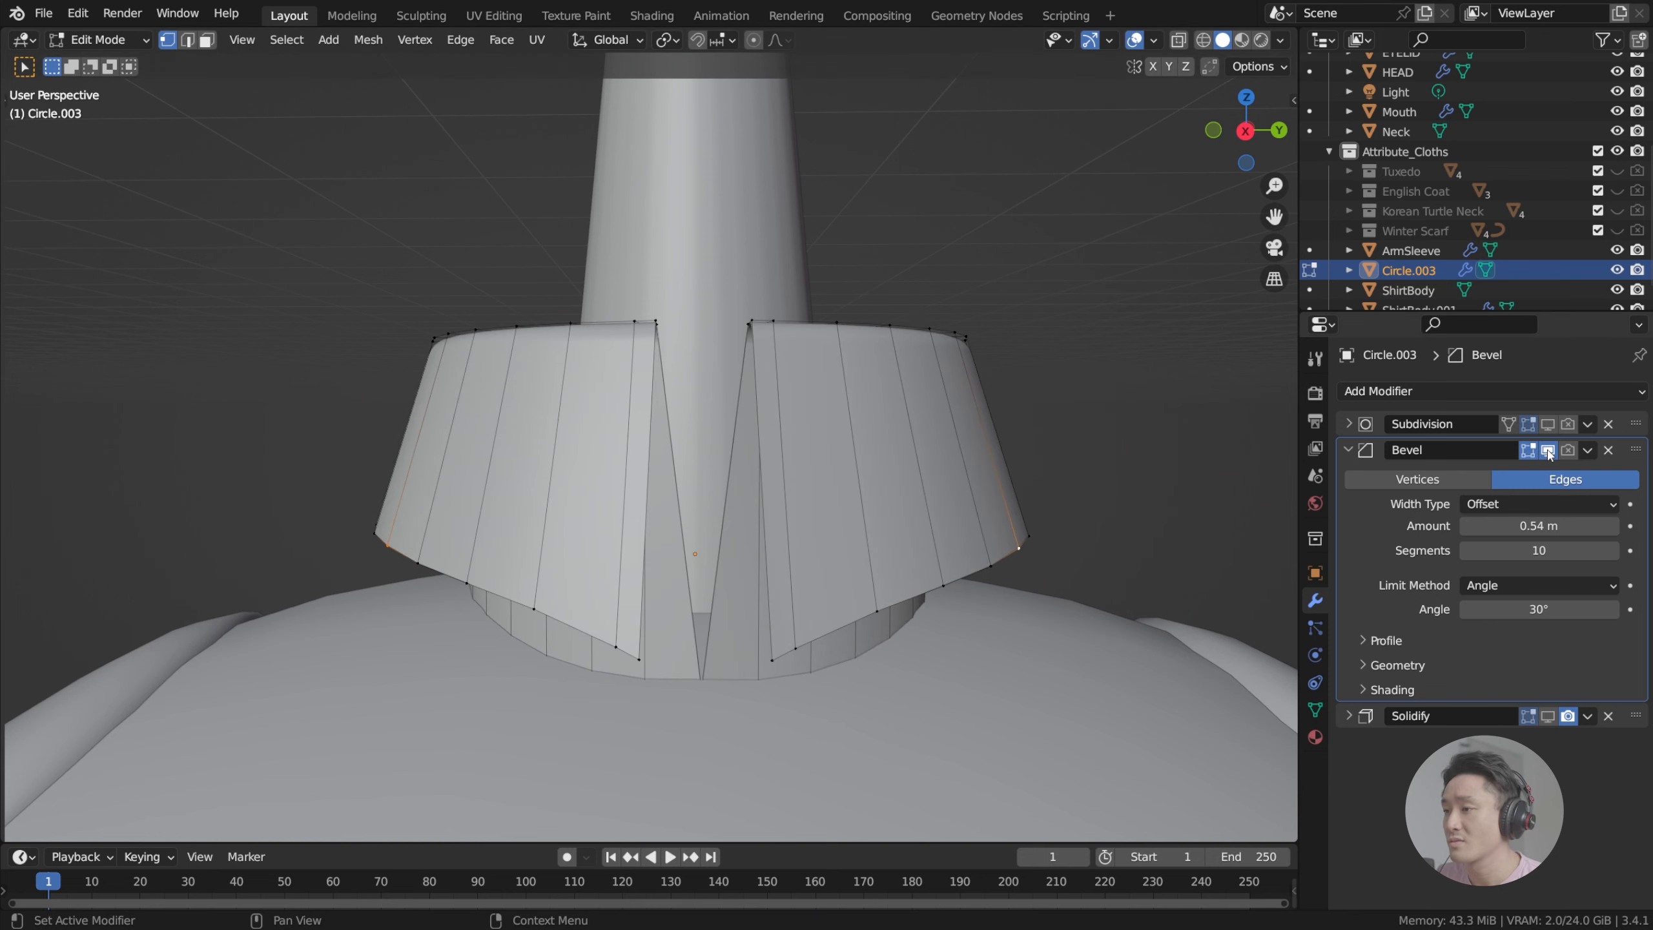
pyautogui.click(1348, 450)
pyautogui.click(1548, 476)
pyautogui.moveTo(1009, 443); pyautogui.dragTo(939, 437, button='middle')
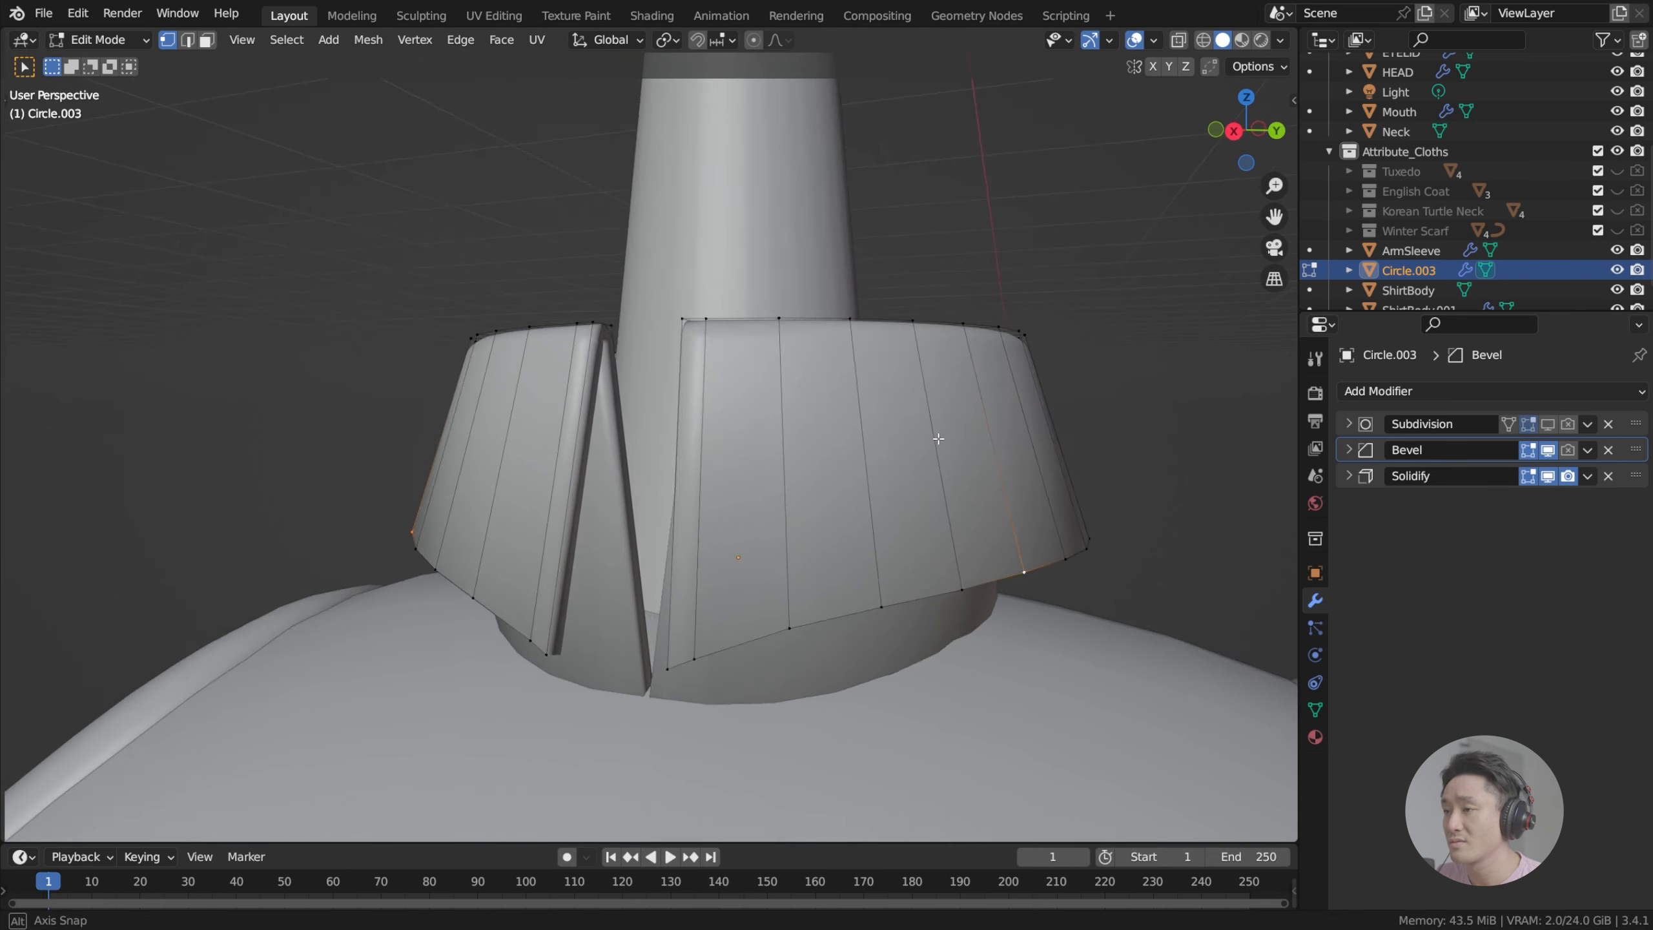
pyautogui.scroll(-4, 911, 427)
pyautogui.press('Tab')
pyautogui.moveTo(800, 399); pyautogui.dragTo(825, 423, button='middle')
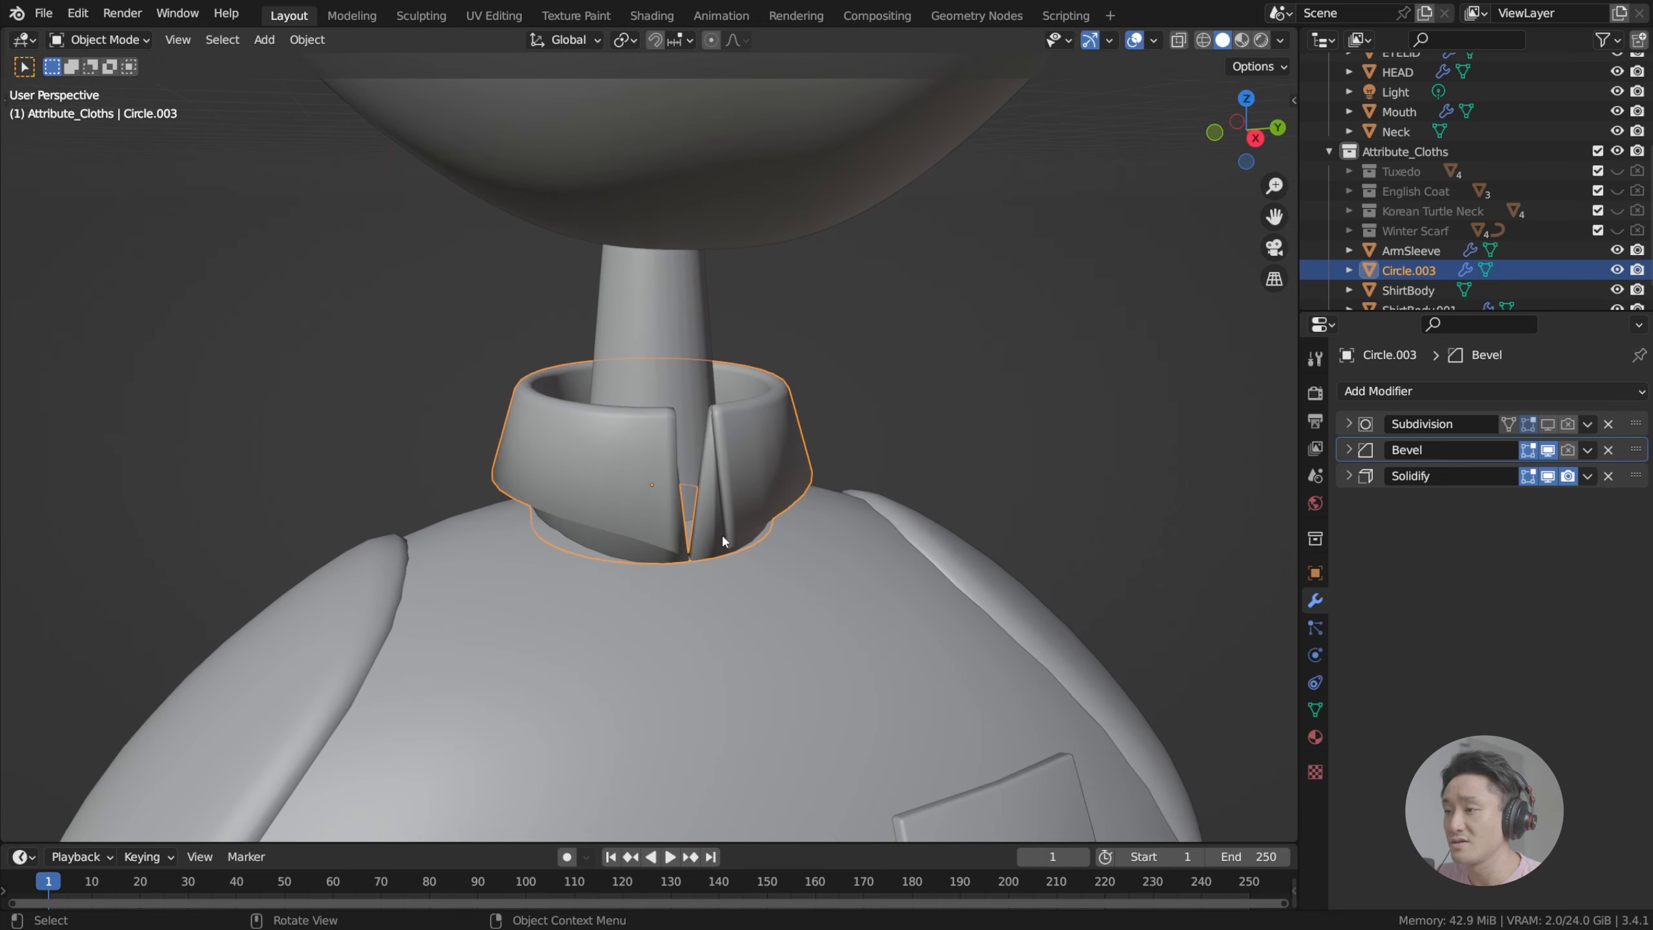
# Step: Try a Solidify thickness of 0.05 m on the collar and undo it
pyautogui.moveTo(723, 541); pyautogui.dragTo(774, 375, button='middle')
pyautogui.scroll(5, 776, 427)
pyautogui.click(1347, 476)
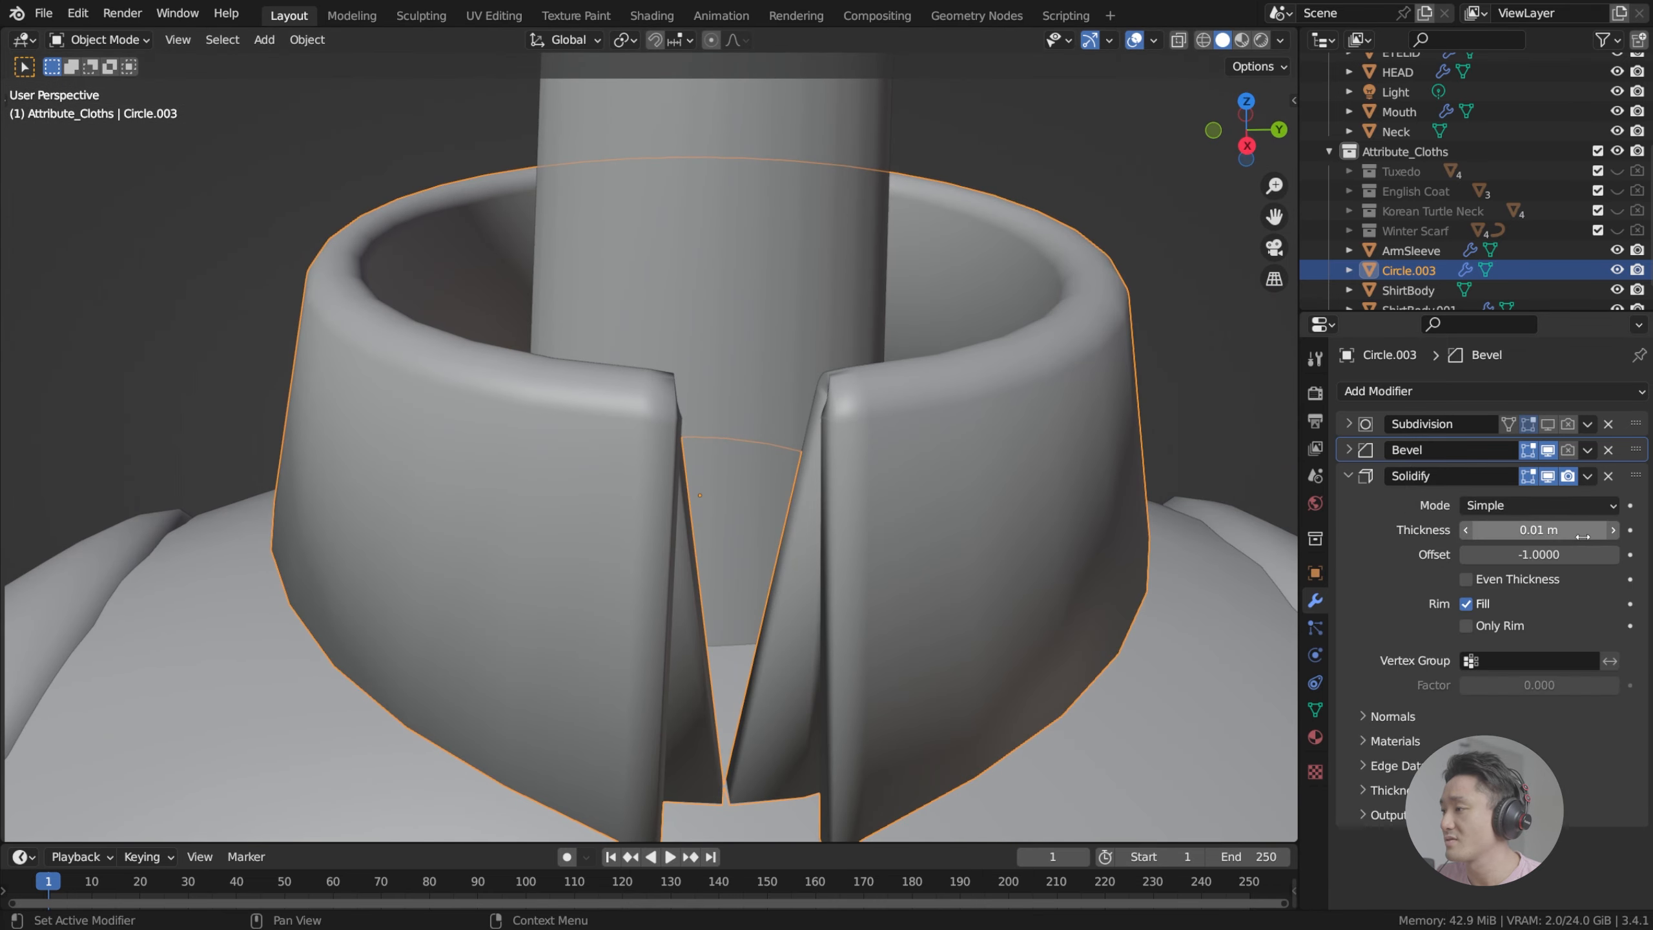
pyautogui.doubleClick(1523, 530)
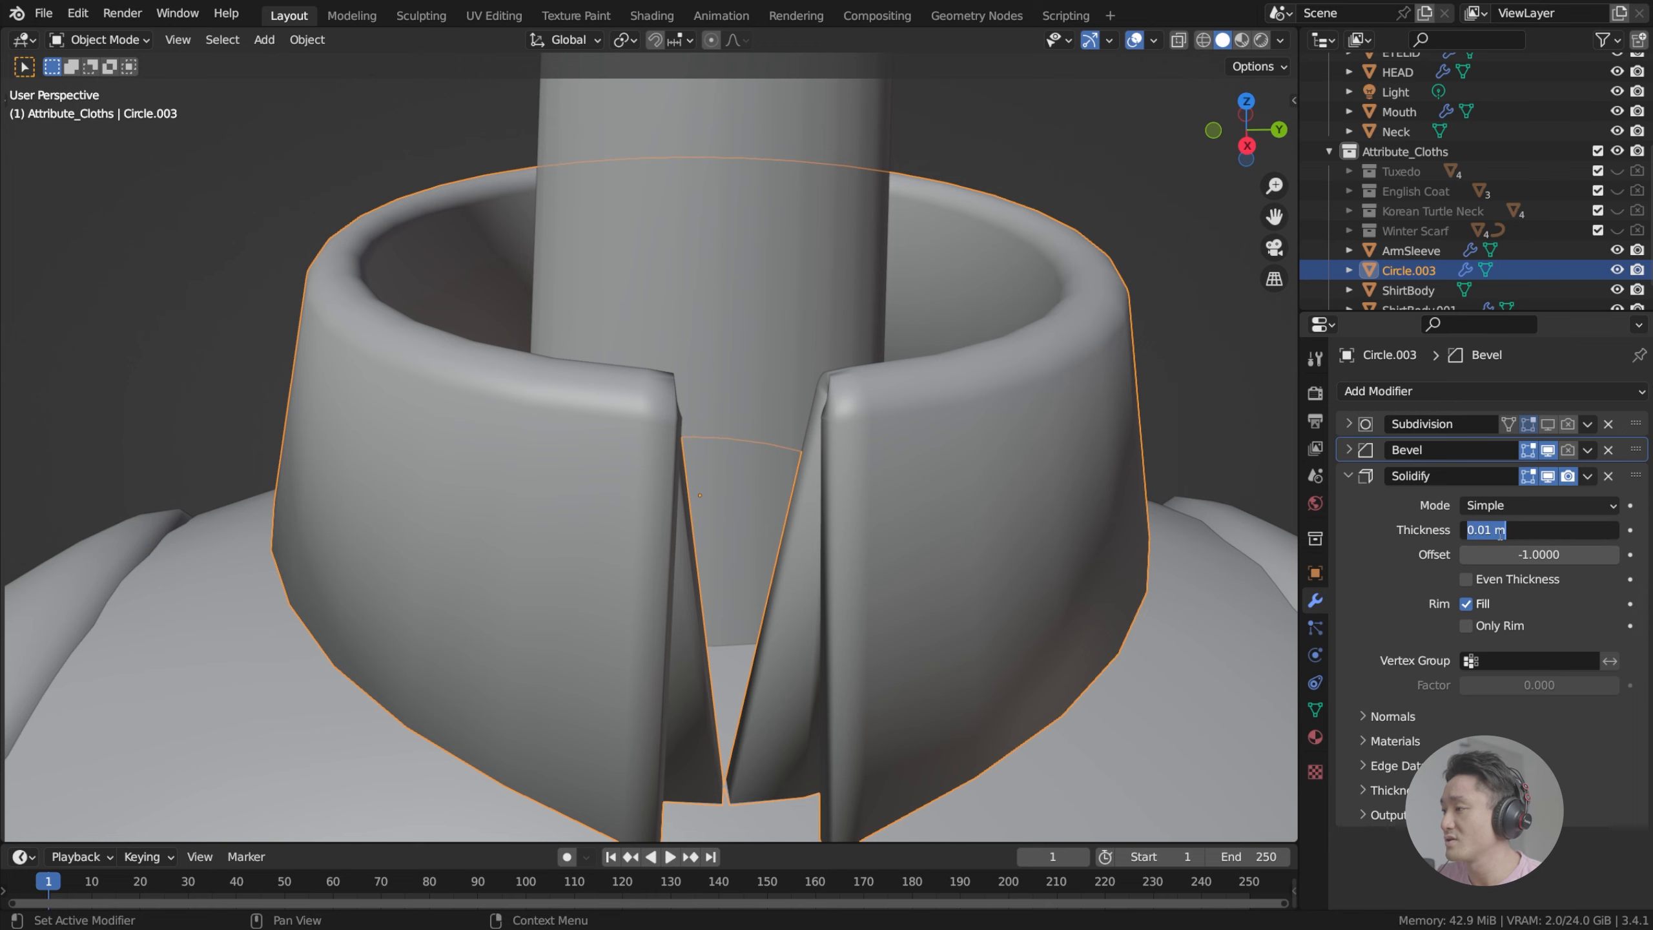
pyautogui.click(1495, 530)
pyautogui.press('BackSpace')
pyautogui.press('BackSpace')
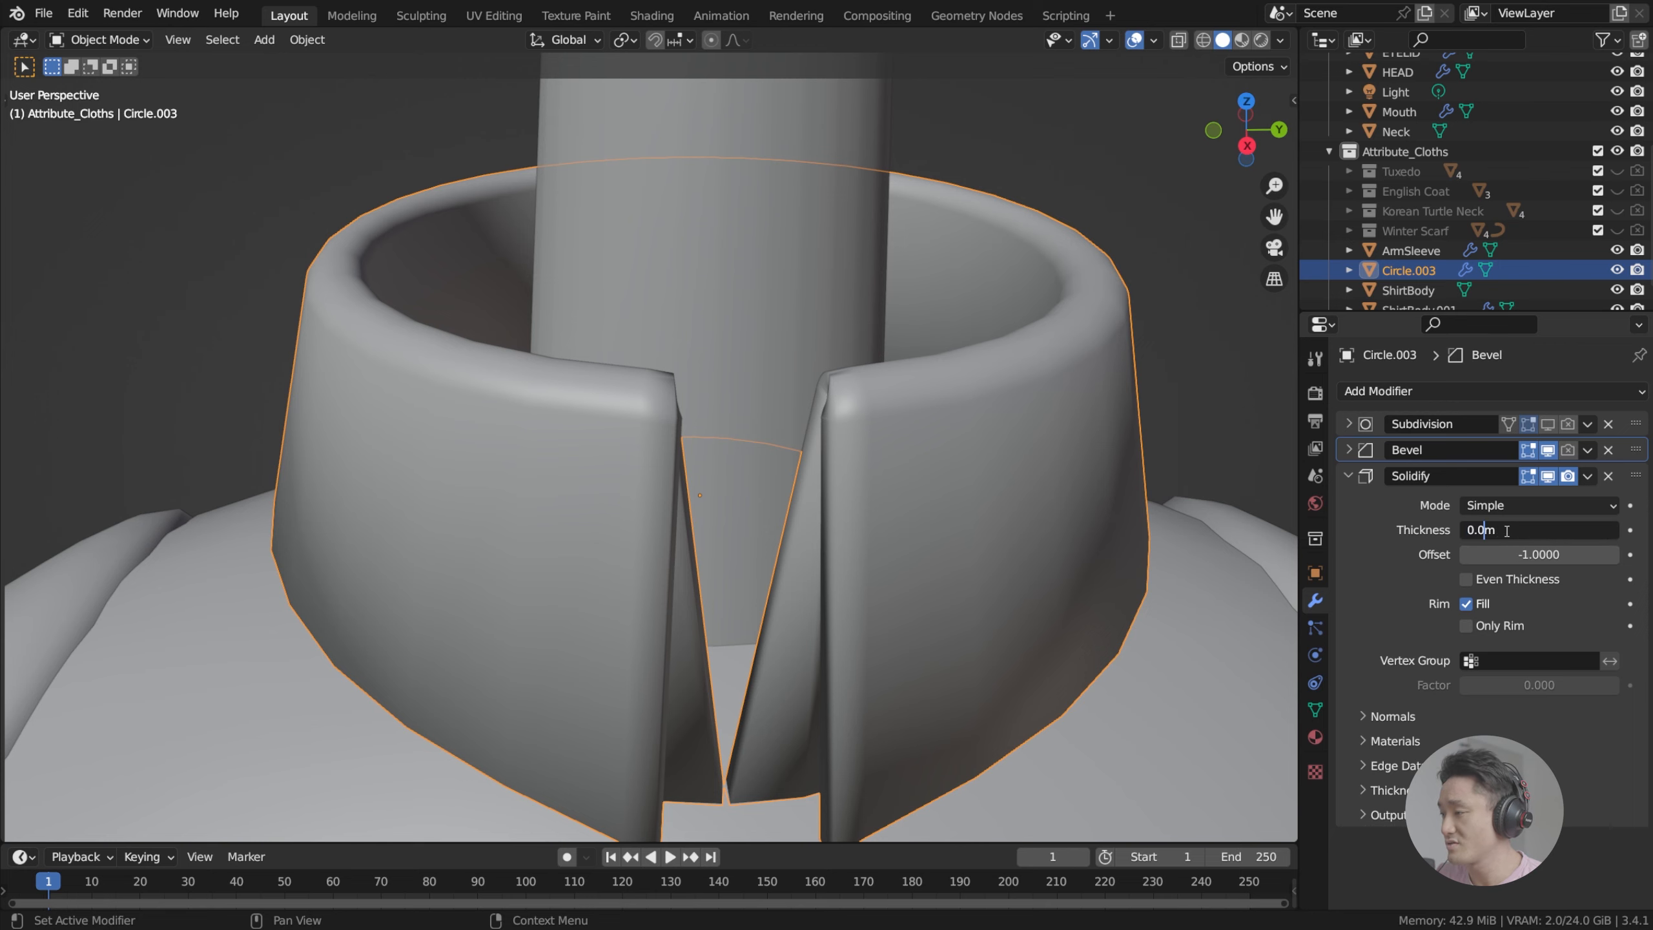
pyautogui.write('5')
pyautogui.press('Return')
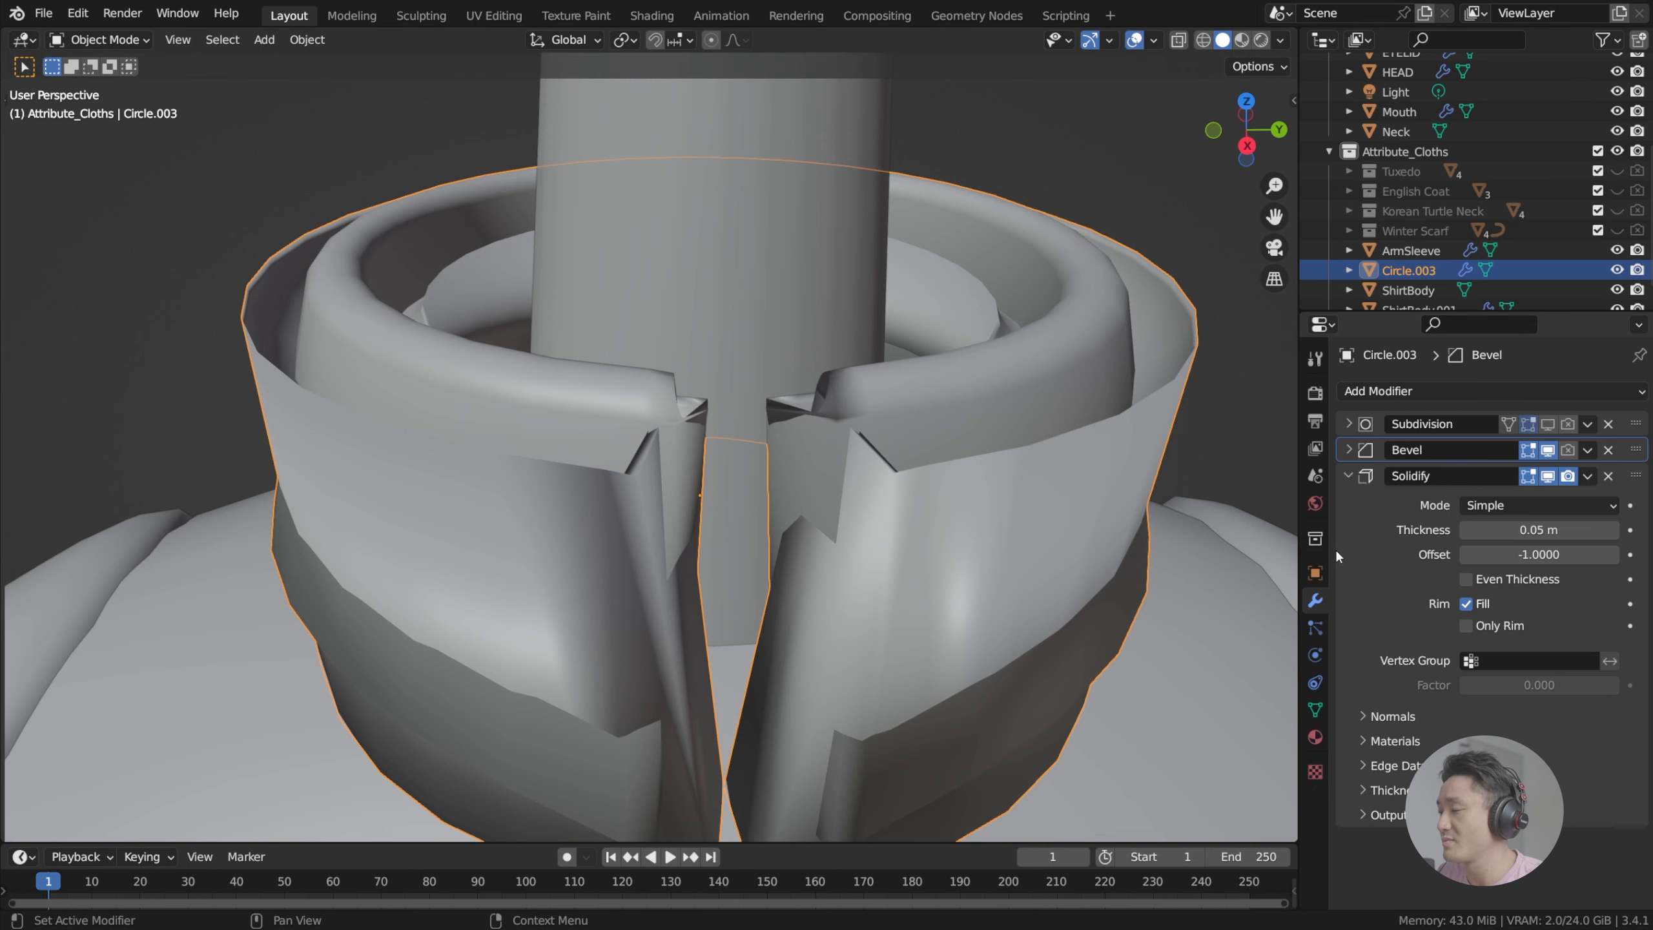
pyautogui.hotkey('ctrl', 'z')
# Step: Set the collar's Solidify thickness to 0.005 m
pyautogui.click(1350, 475)
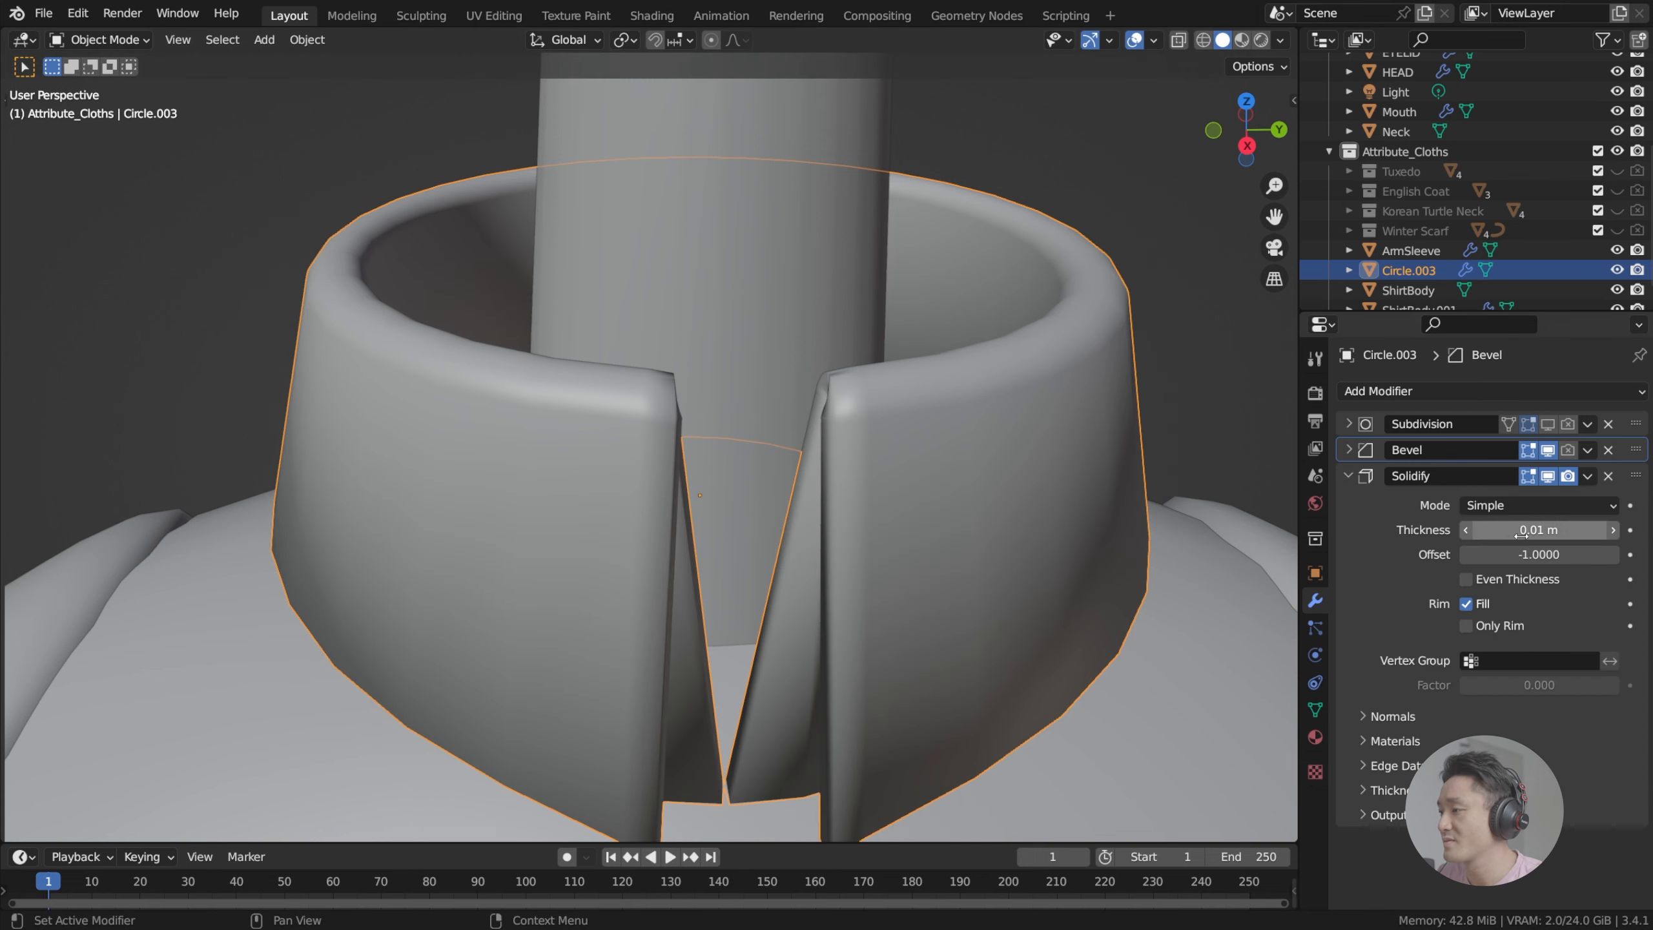
pyautogui.click(1494, 529)
pyautogui.click(1493, 530)
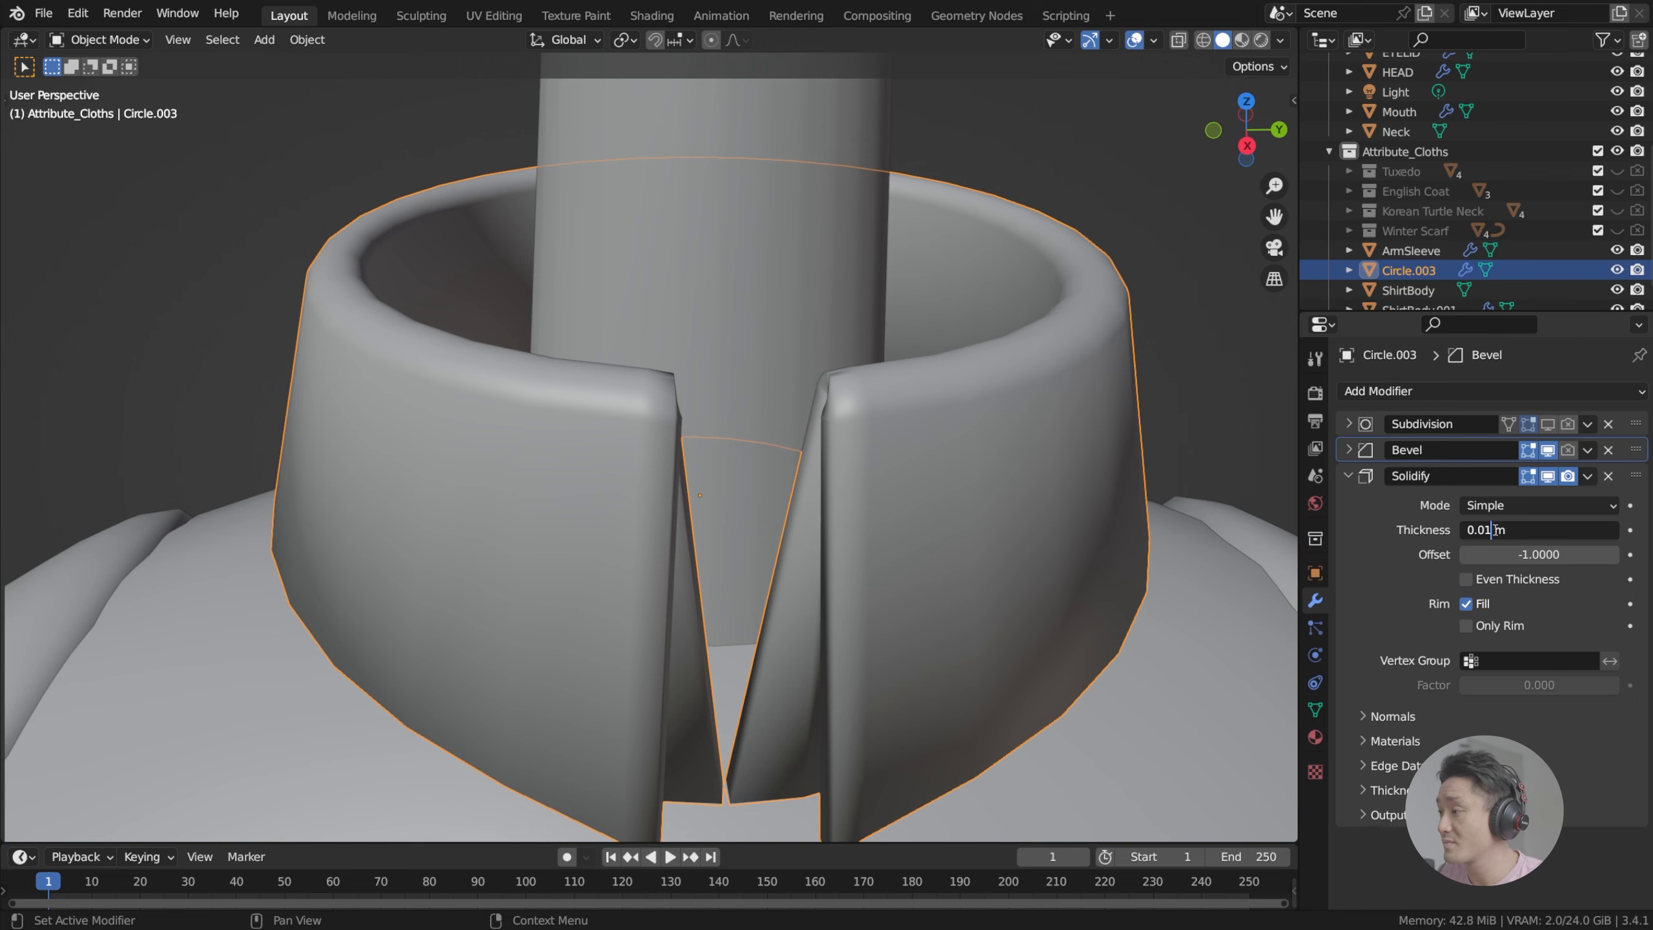
pyautogui.press('BackSpace')
pyautogui.write('5')
pyautogui.press('Return')
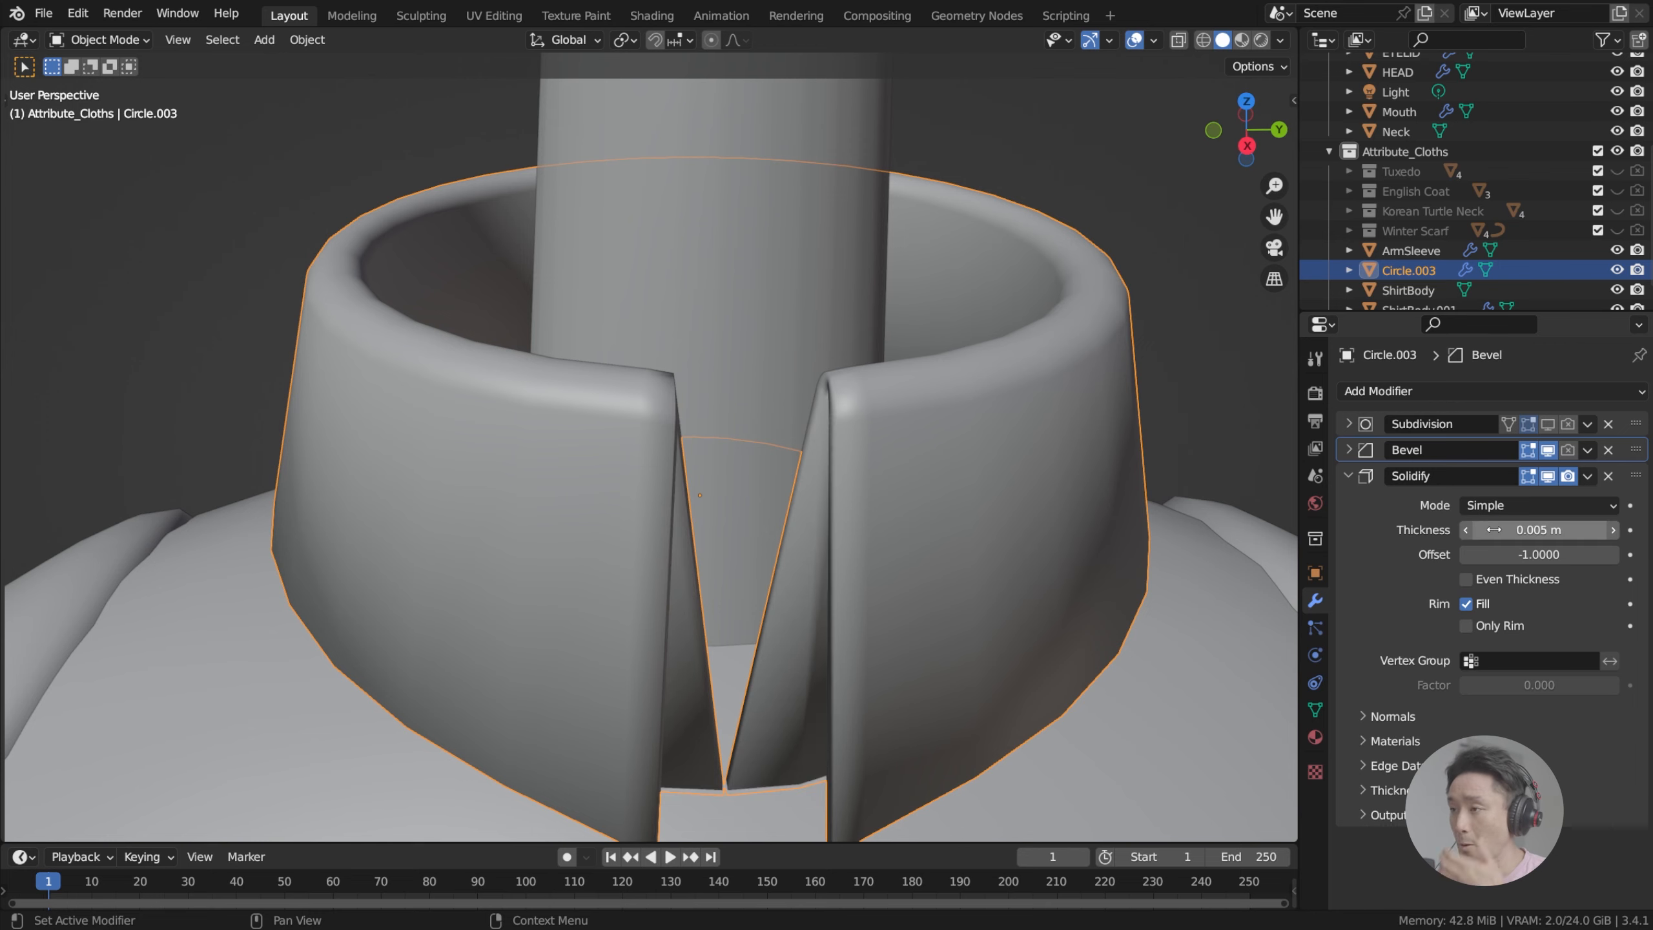
# Step: Save the file, apply Shade Smooth to the collar and deselect it
pyautogui.scroll(-6, 630, 621)
pyautogui.moveTo(739, 498)
pyautogui.mouseDown(button='middle')
pyautogui.moveTo(618, 483)
pyautogui.moveTo(716, 449)
pyautogui.moveTo(731, 508)
pyautogui.mouseUp(button='middle')
pyautogui.scroll(-1, 617, 482)
pyautogui.press('Tab')
pyautogui.scroll(-1, 731, 508)
pyautogui.press('Tab')
pyautogui.hotkey('ctrl', 's')
pyautogui.rightClick(703, 517)
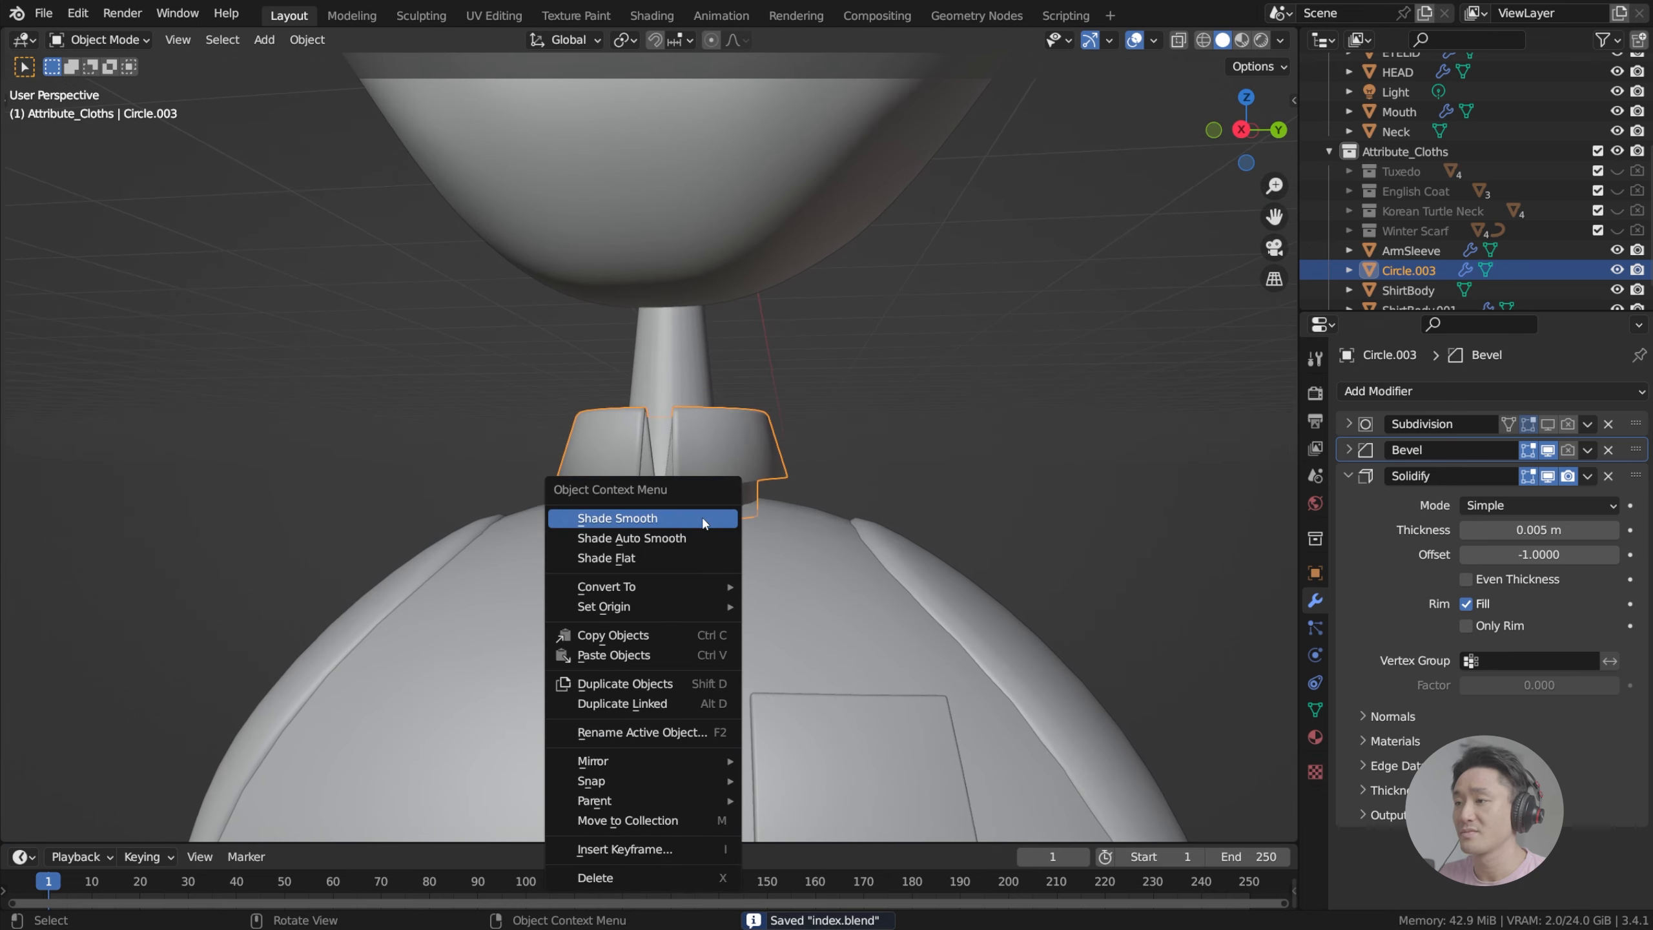
pyautogui.click(703, 517)
pyautogui.click(896, 391)
# Step: Switch the viewport to rendered shading and examine the shirt and collar on the whole character
pyautogui.moveTo(869, 409); pyautogui.dragTo(842, 440, button='middle')
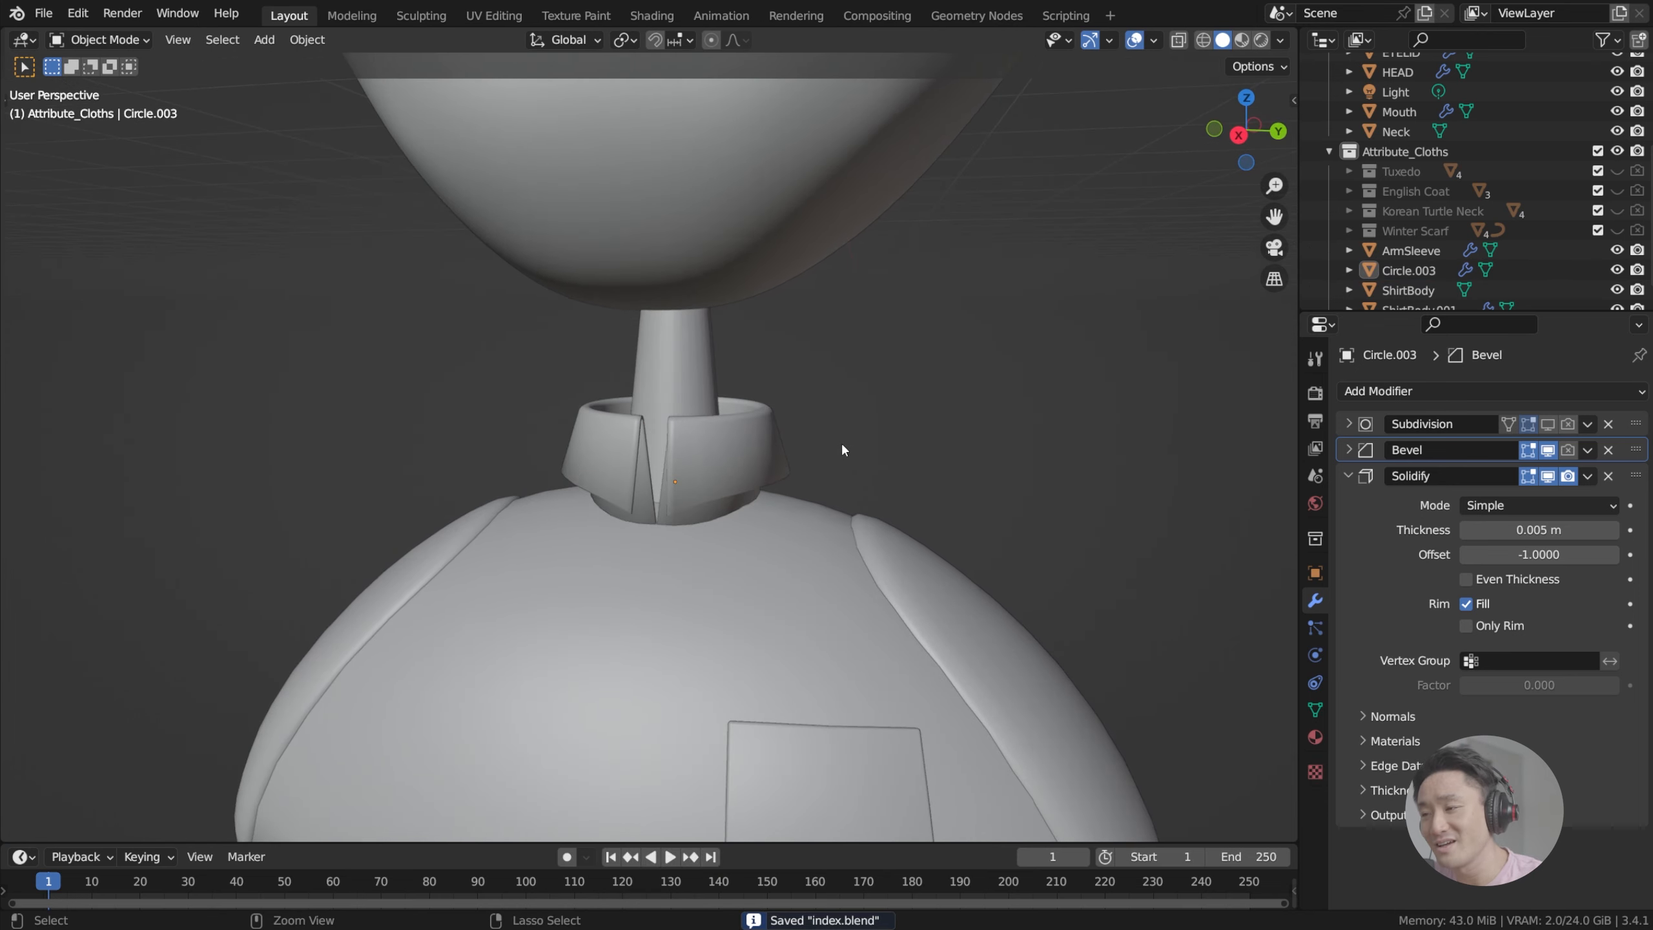
pyautogui.scroll(-2, 754, 538)
pyautogui.keyDown('shift'); pyautogui.moveTo(966, 311); pyautogui.dragTo(967, 257, button='middle'); pyautogui.keyUp('shift')
pyautogui.click(1258, 42)
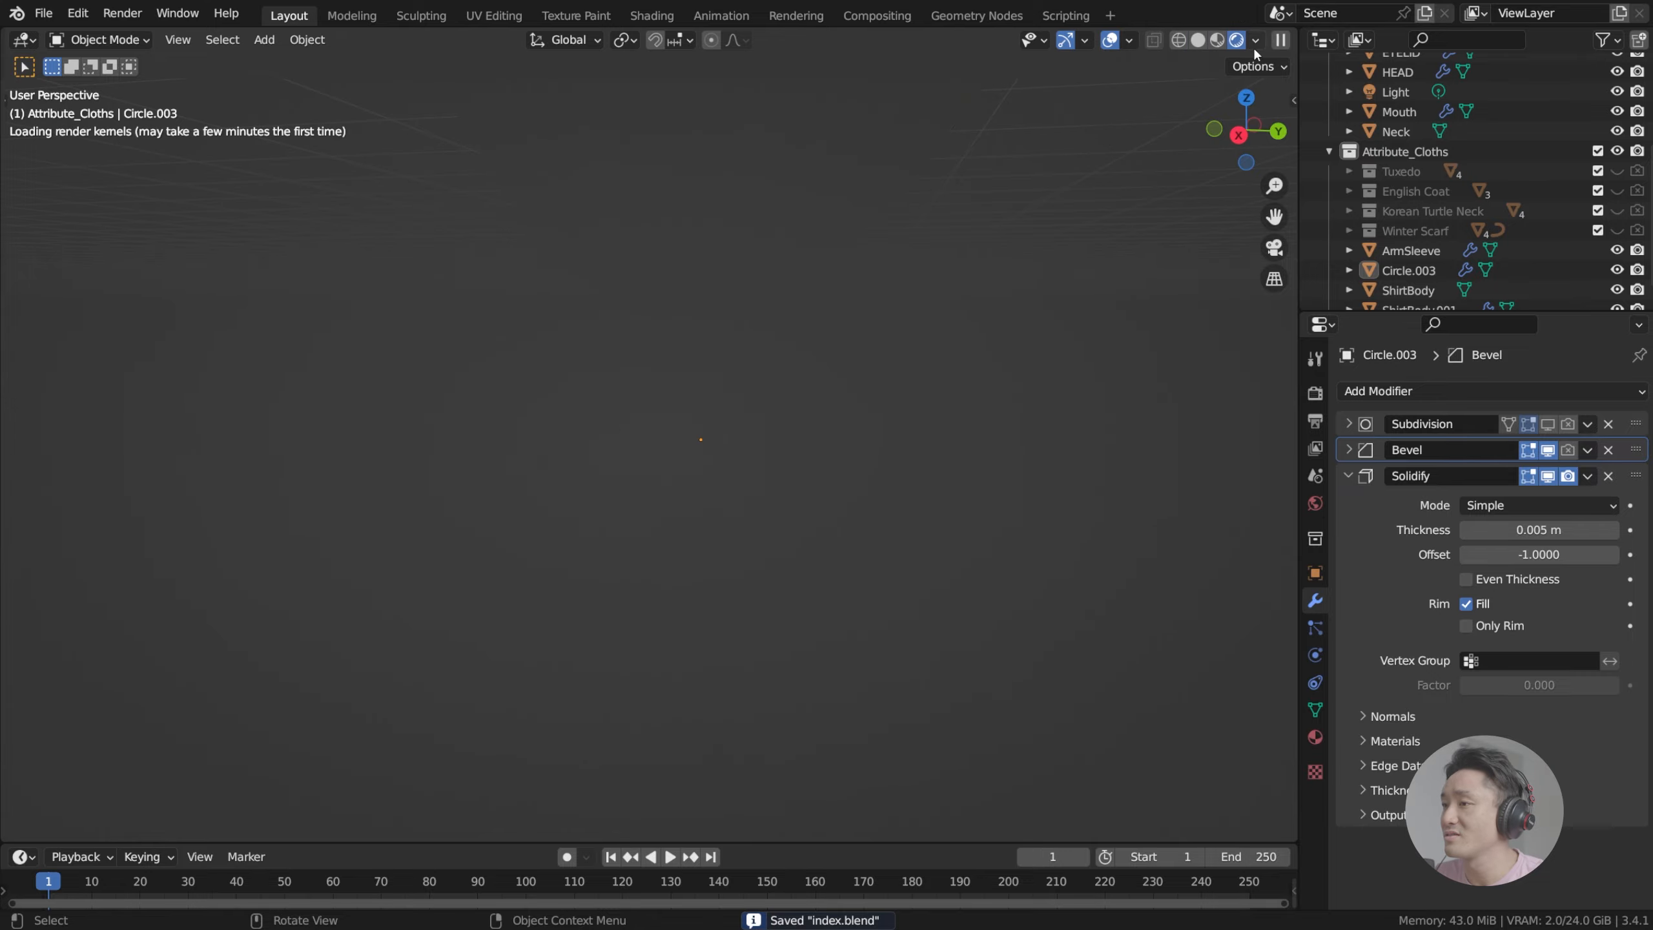
pyautogui.scroll(-3, 817, 424)
pyautogui.moveTo(750, 427); pyautogui.dragTo(808, 435, button='middle')
pyautogui.scroll(-1, 807, 434)
pyautogui.scroll(2, 808, 434)
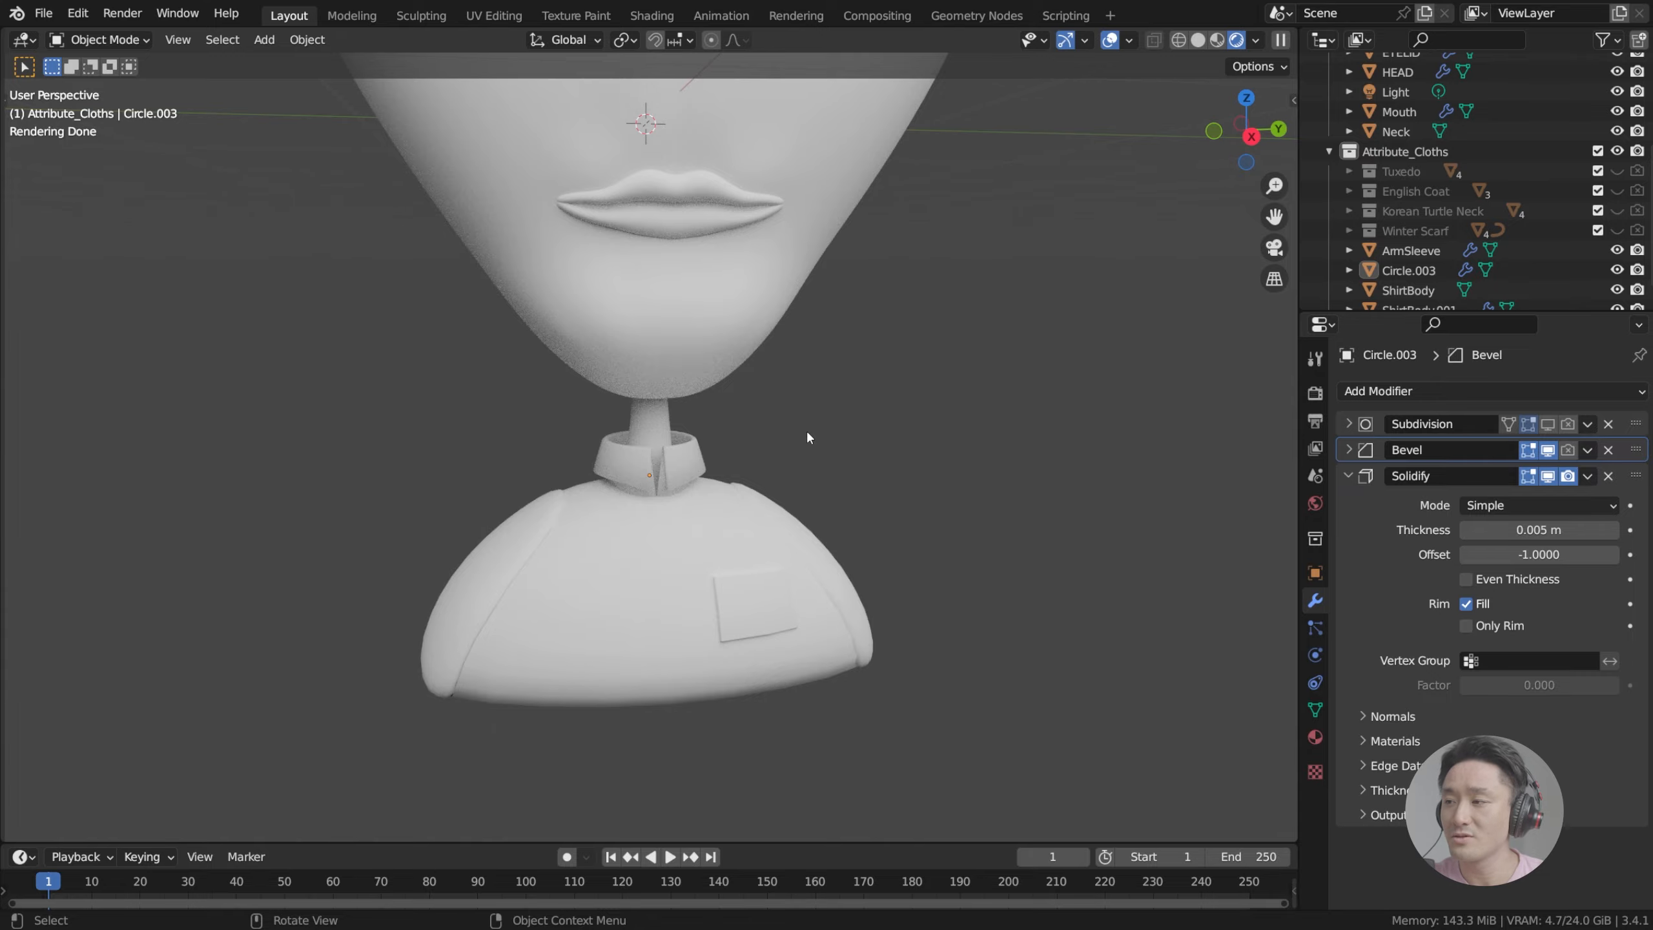
pyautogui.scroll(-2, 807, 436)
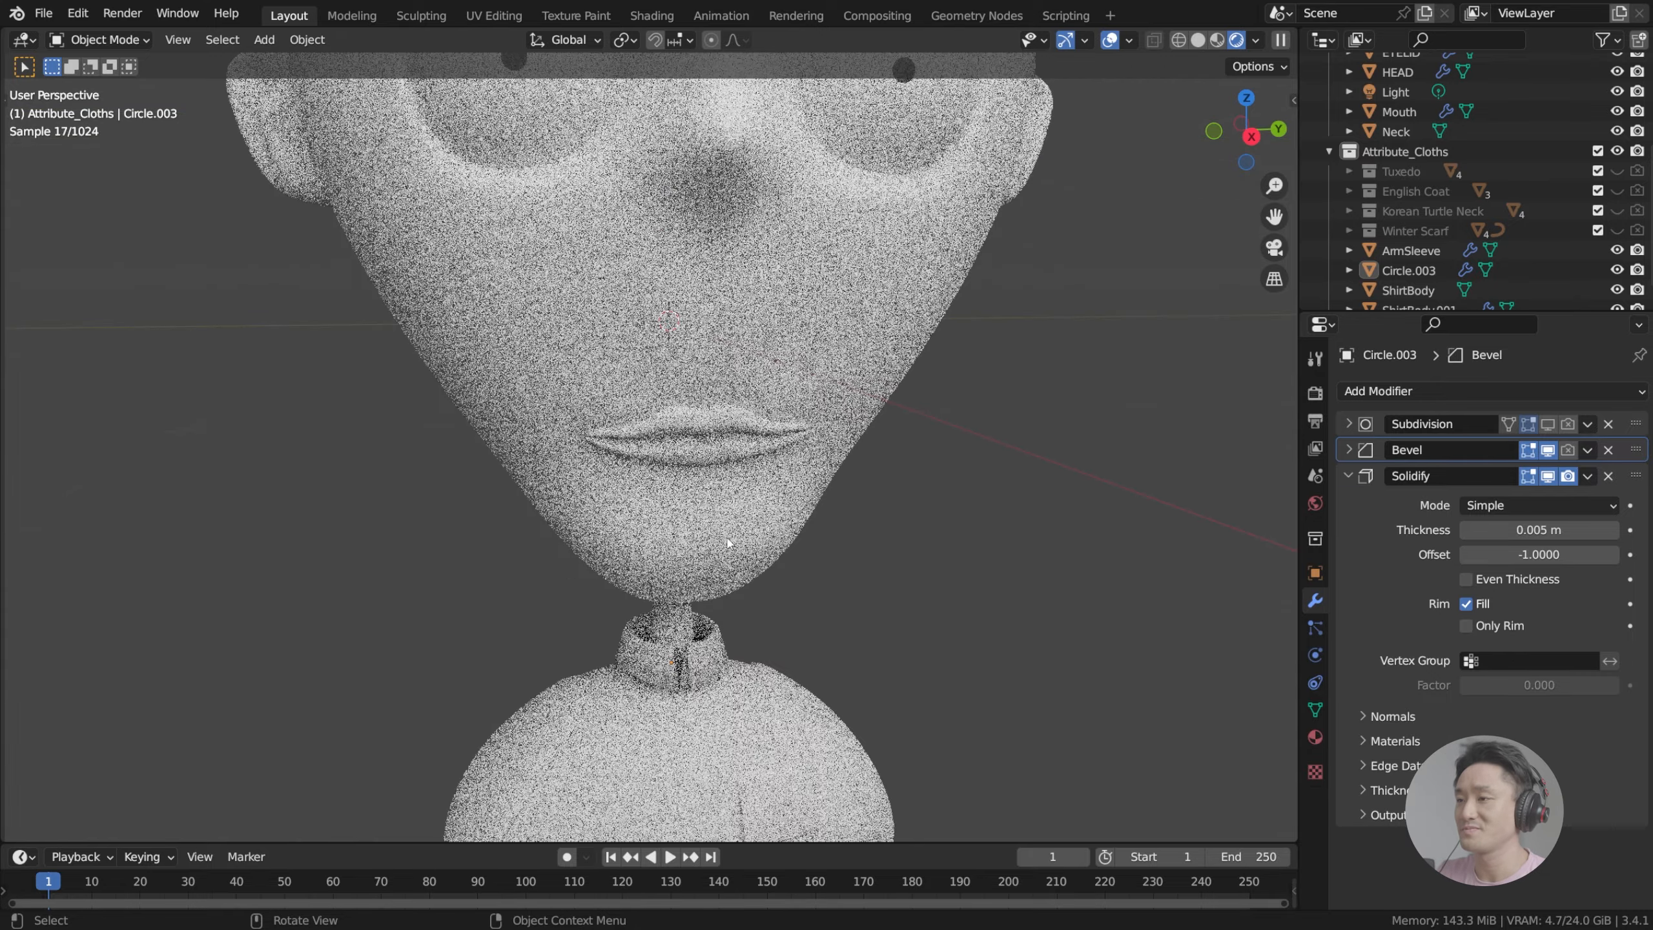
pyautogui.moveTo(808, 435); pyautogui.dragTo(897, 485, button='middle')
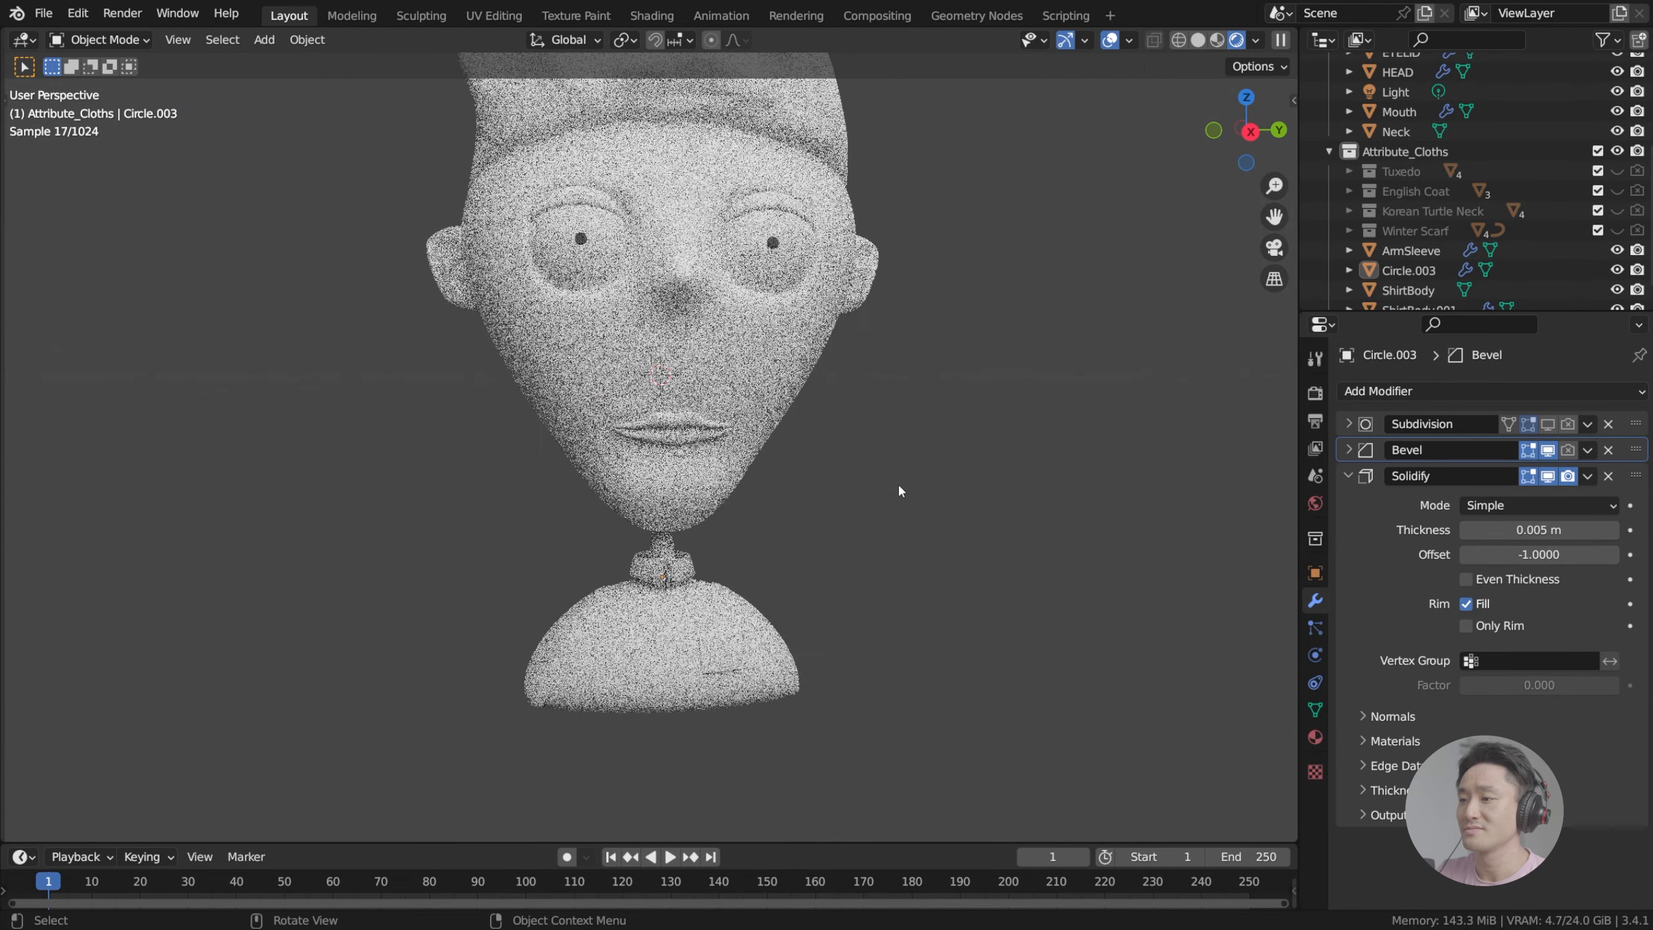
pyautogui.scroll(-1, 893, 490)
pyautogui.scroll(2, 755, 594)
# Step: Select the shirt body, view its neckline from the right view and return the viewport to solid shading
pyautogui.click(717, 633)
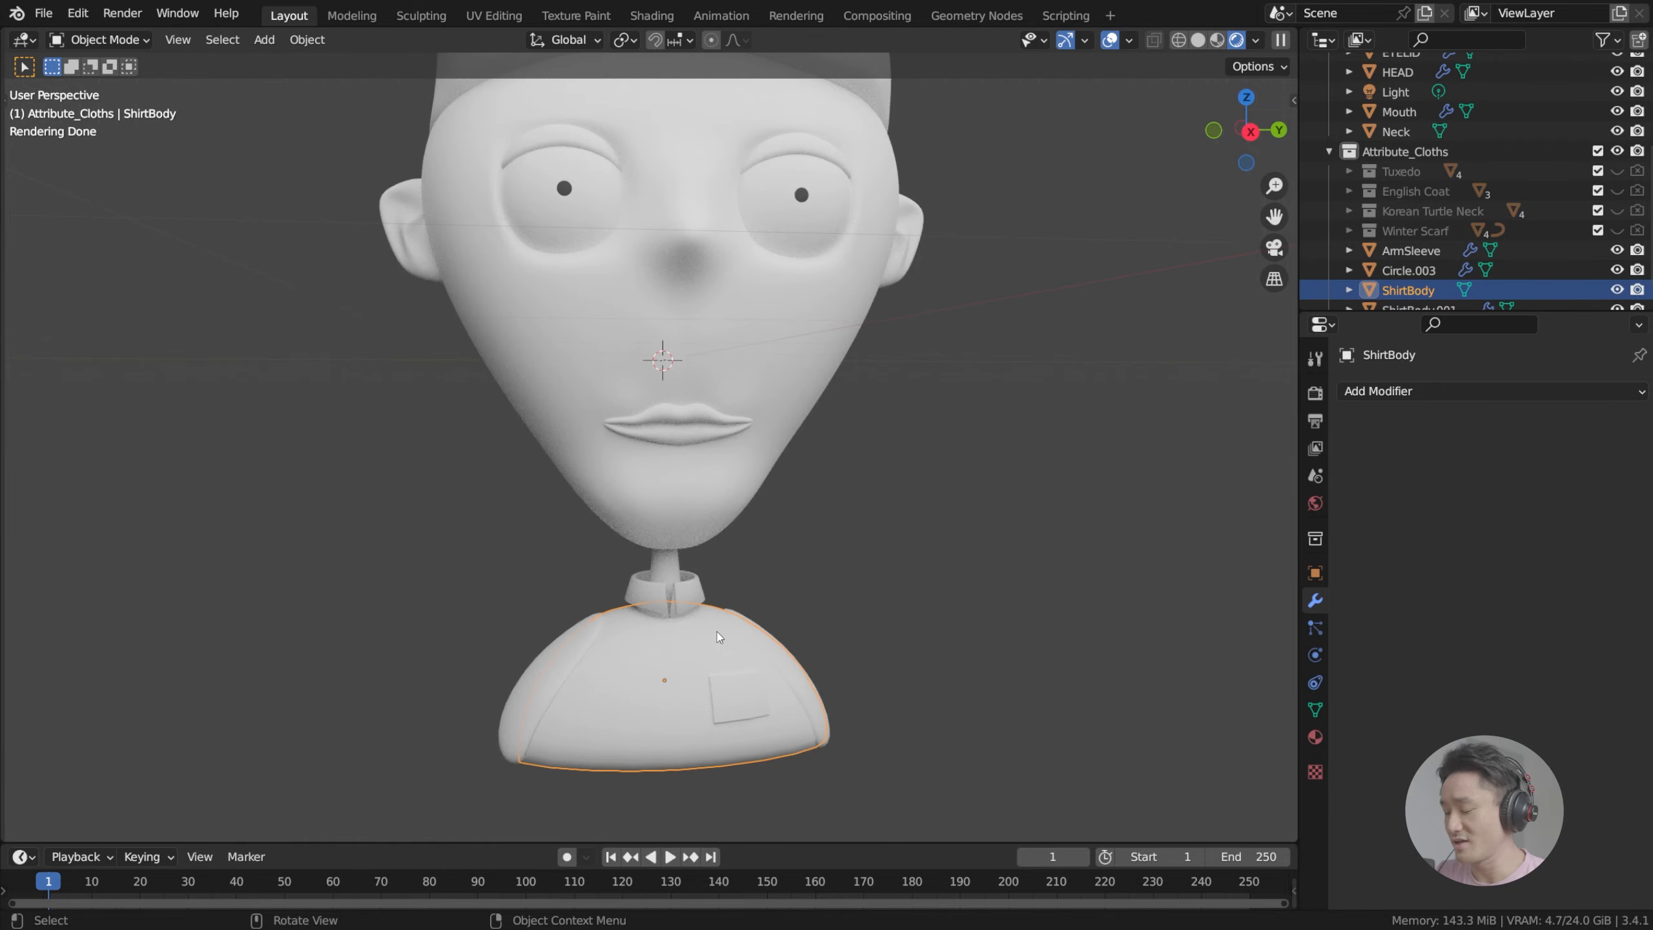
pyautogui.press('KP_3')
pyautogui.press('Tab')
pyautogui.press('Tab')
pyautogui.scroll(5, 717, 637)
pyautogui.keyDown('shift'); pyautogui.moveTo(716, 637); pyautogui.dragTo(707, 337, button='middle'); pyautogui.keyUp('shift')
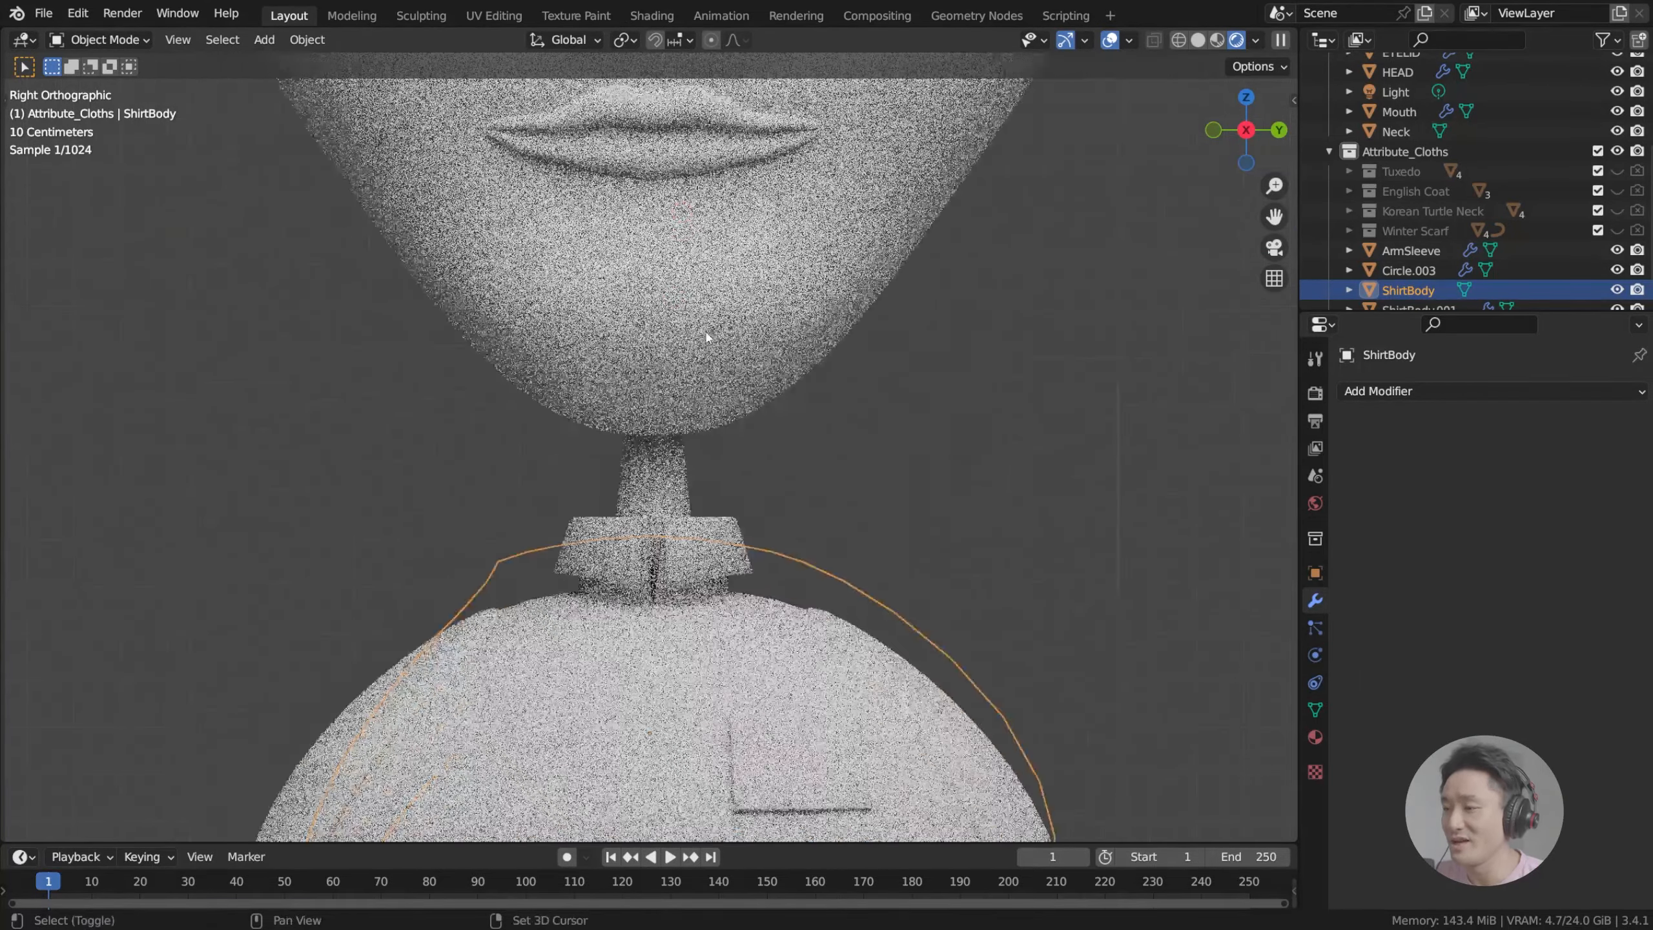
pyautogui.click(1199, 41)
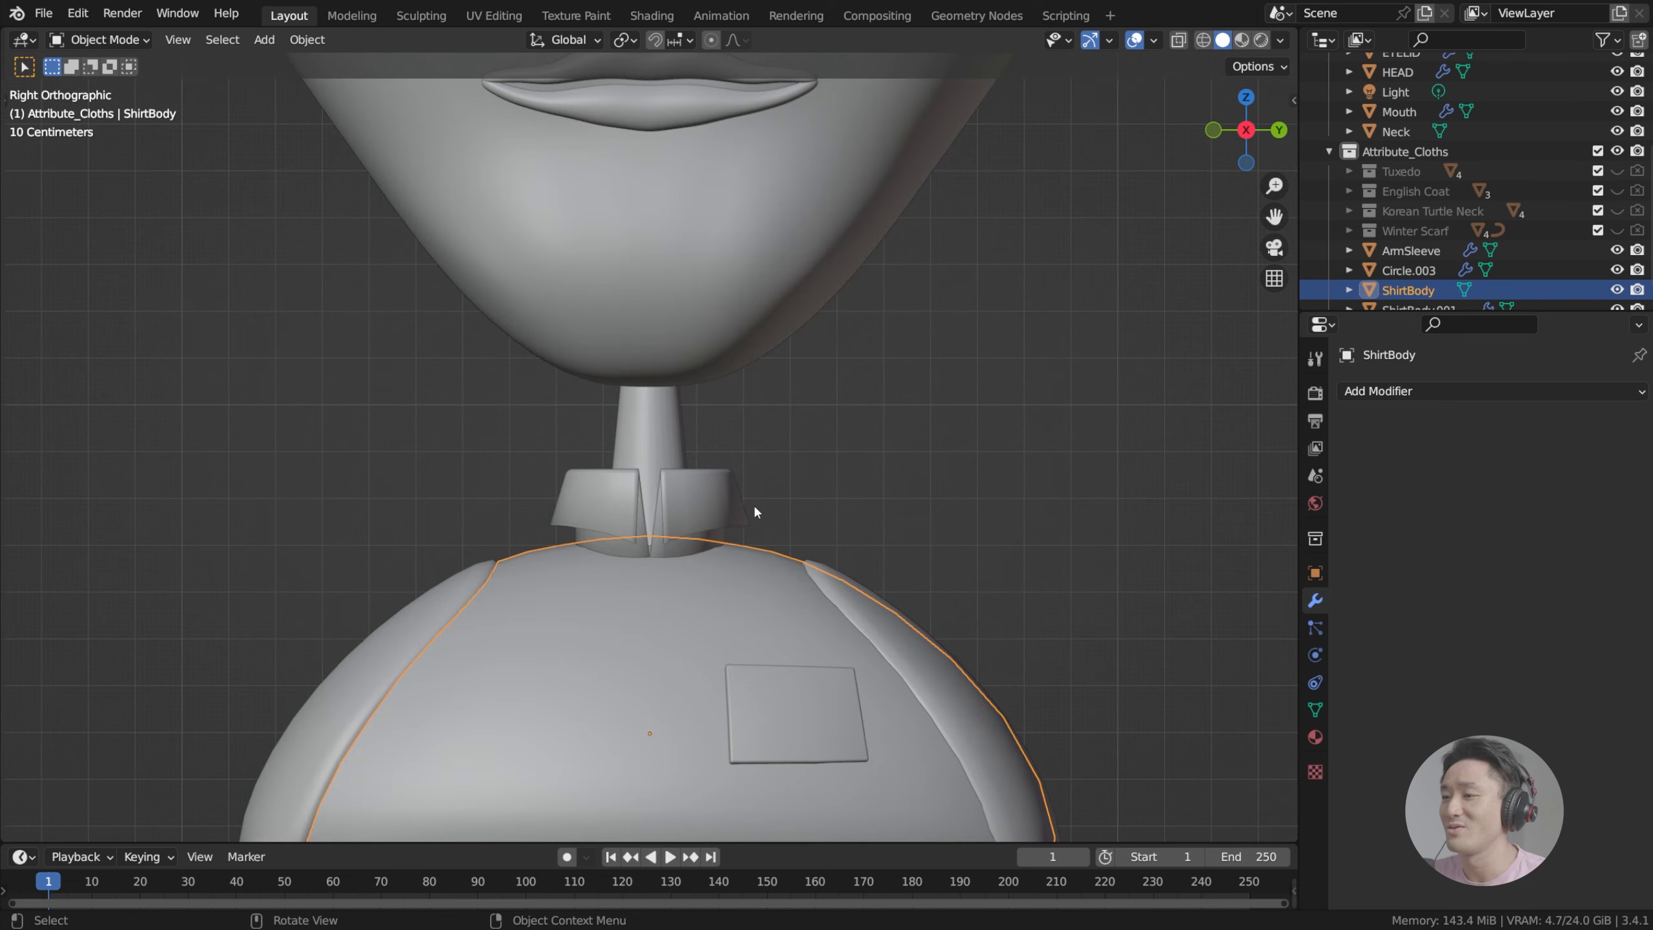
# Step: Select the collar and examine up close how its lower band meets the shirt body
pyautogui.moveTo(753, 504); pyautogui.dragTo(715, 545, button='middle')
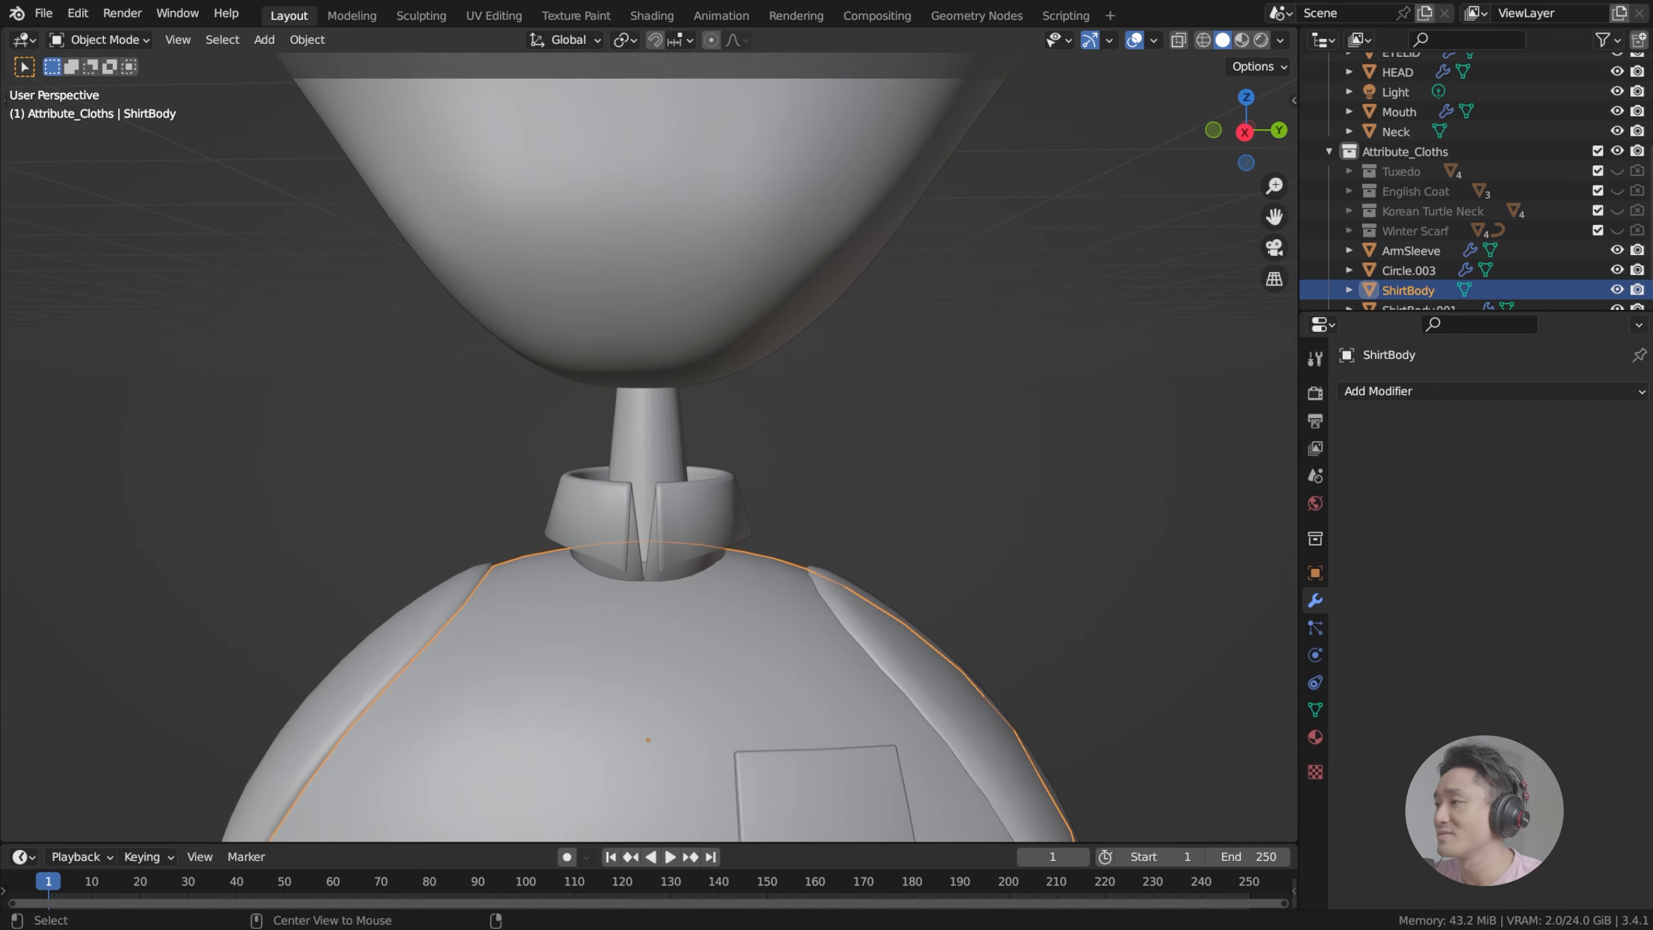
pyautogui.keyDown('shift'); pyautogui.moveTo(625, 689); pyautogui.dragTo(758, 591, button='middle'); pyautogui.keyUp('shift')
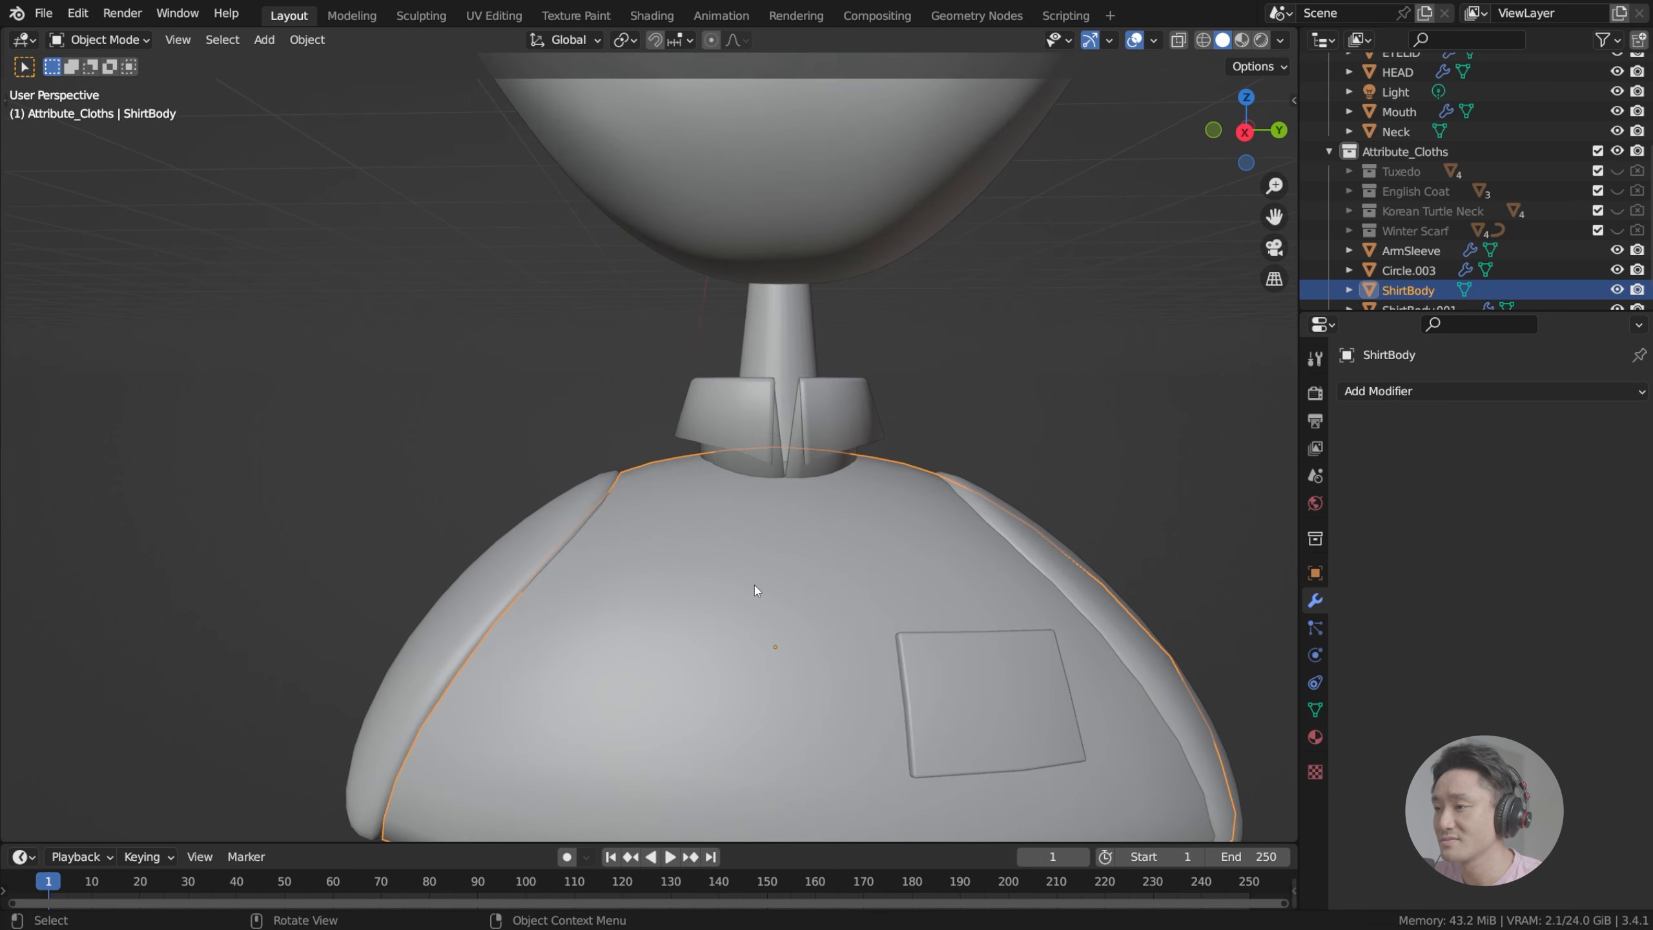
pyautogui.scroll(2, 773, 592)
pyautogui.click(873, 480)
pyautogui.moveTo(877, 481); pyautogui.dragTo(707, 406, button='middle')
pyautogui.press('Tab')
pyautogui.scroll(3, 708, 407)
pyautogui.press('Tab')
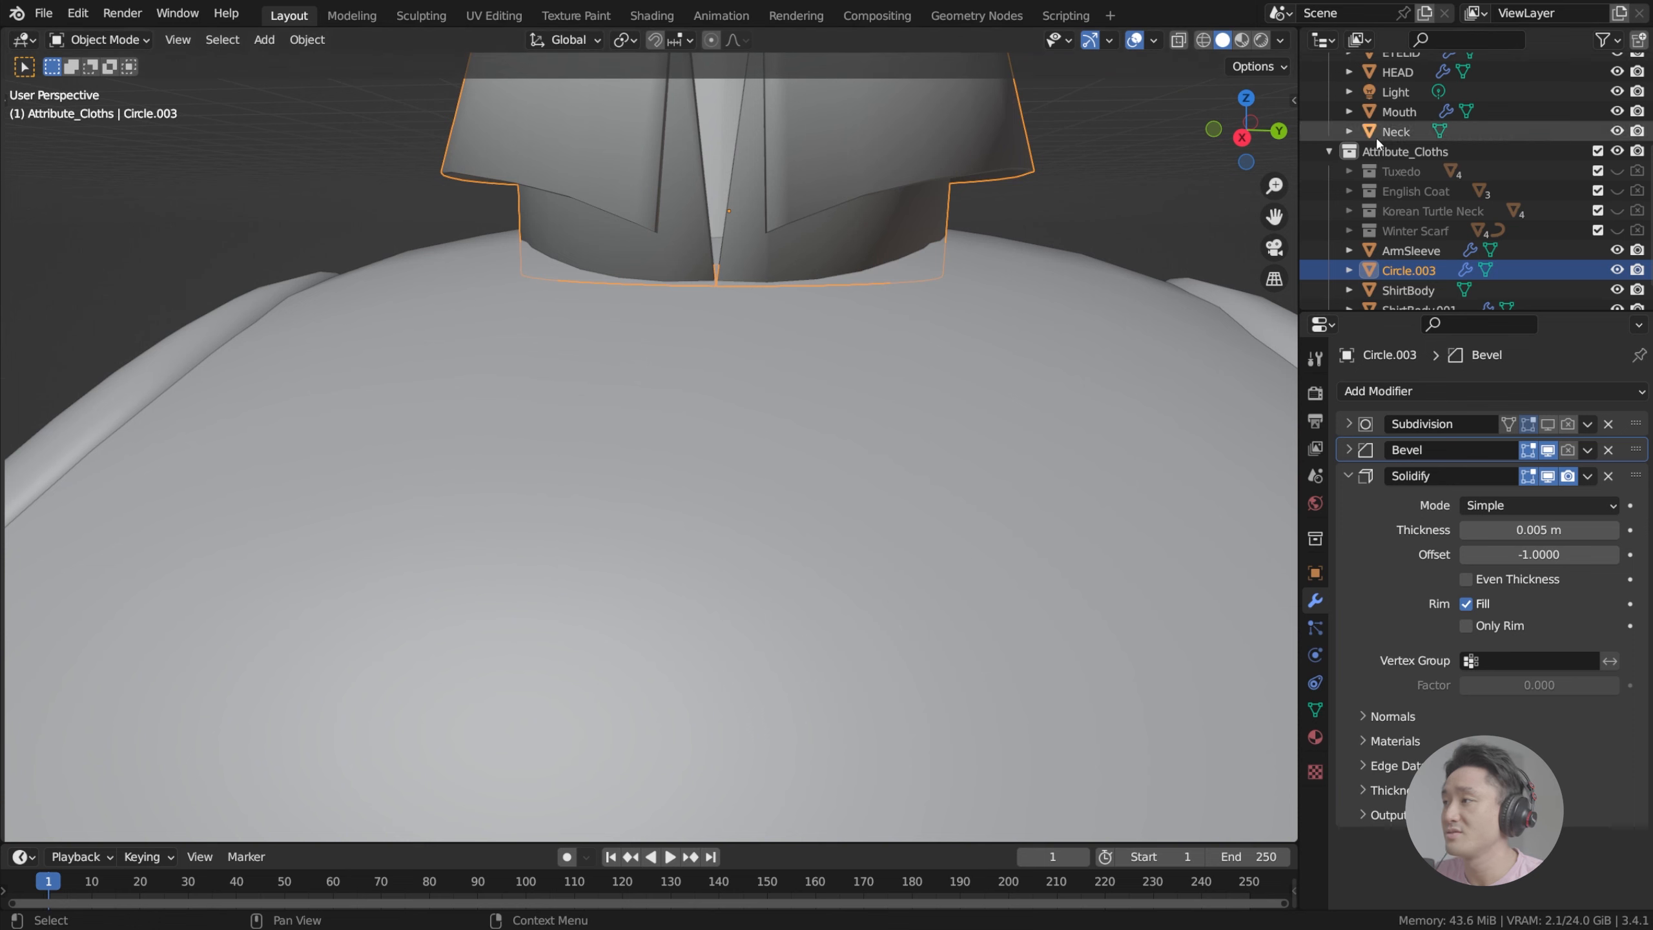
pyautogui.keyDown('shift'); pyautogui.moveTo(1154, 362); pyautogui.dragTo(1117, 491, button='middle'); pyautogui.keyUp('shift')
pyautogui.scroll(-3, 605, 401)
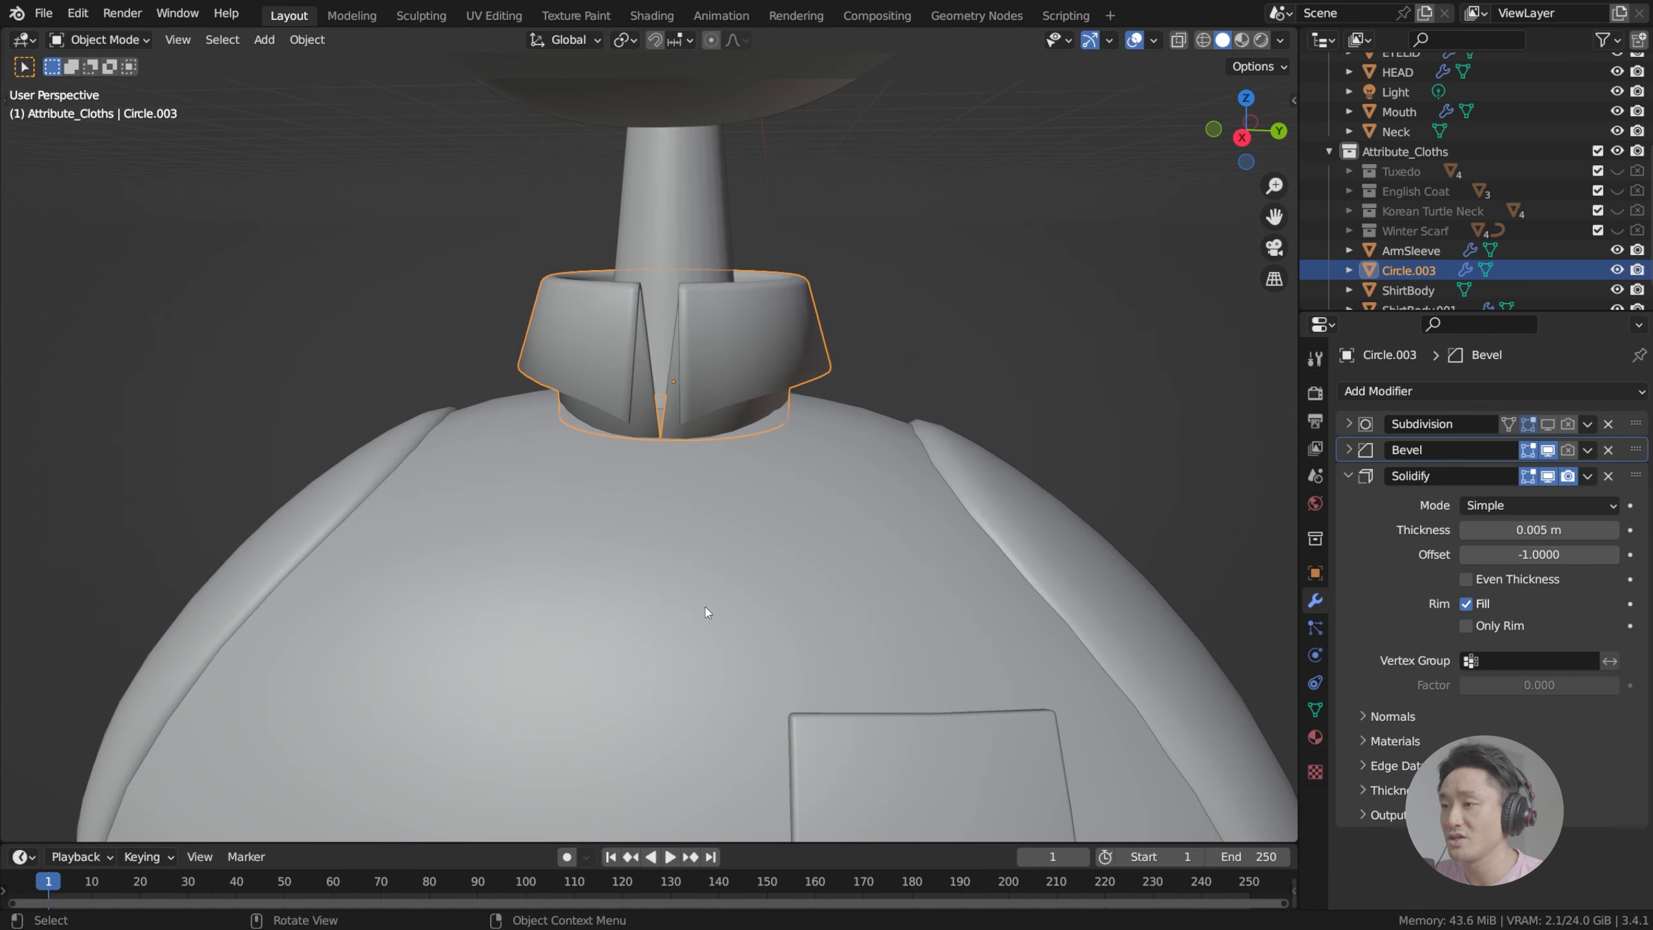
pyautogui.scroll(-2, 662, 530)
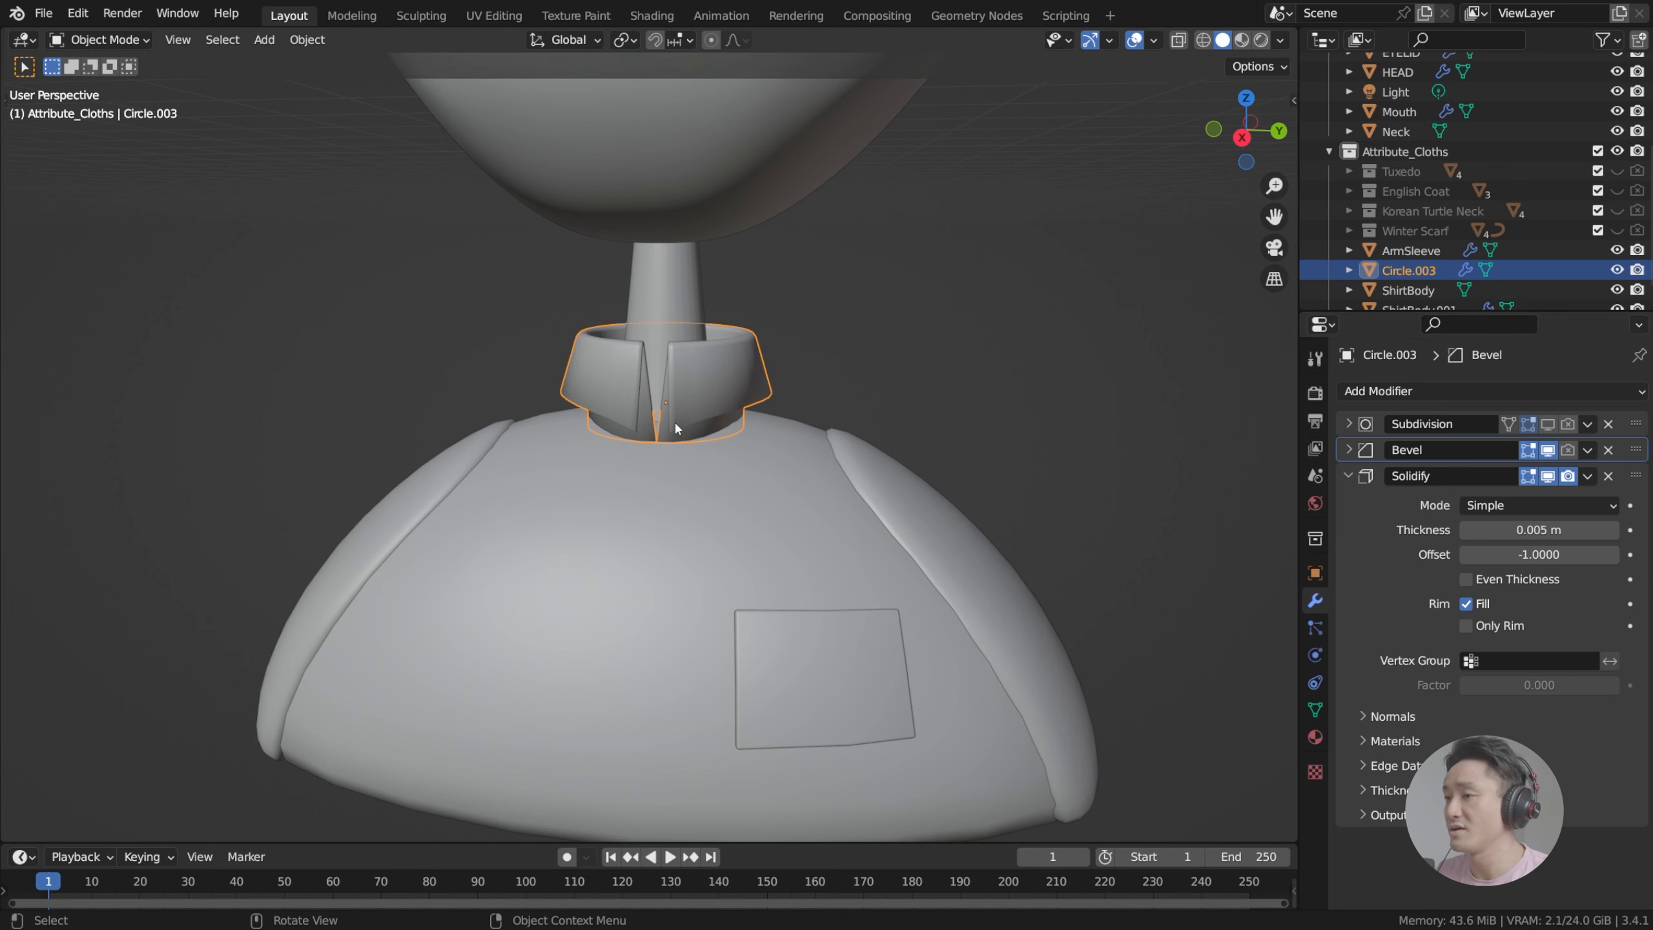
pyautogui.scroll(2, 674, 421)
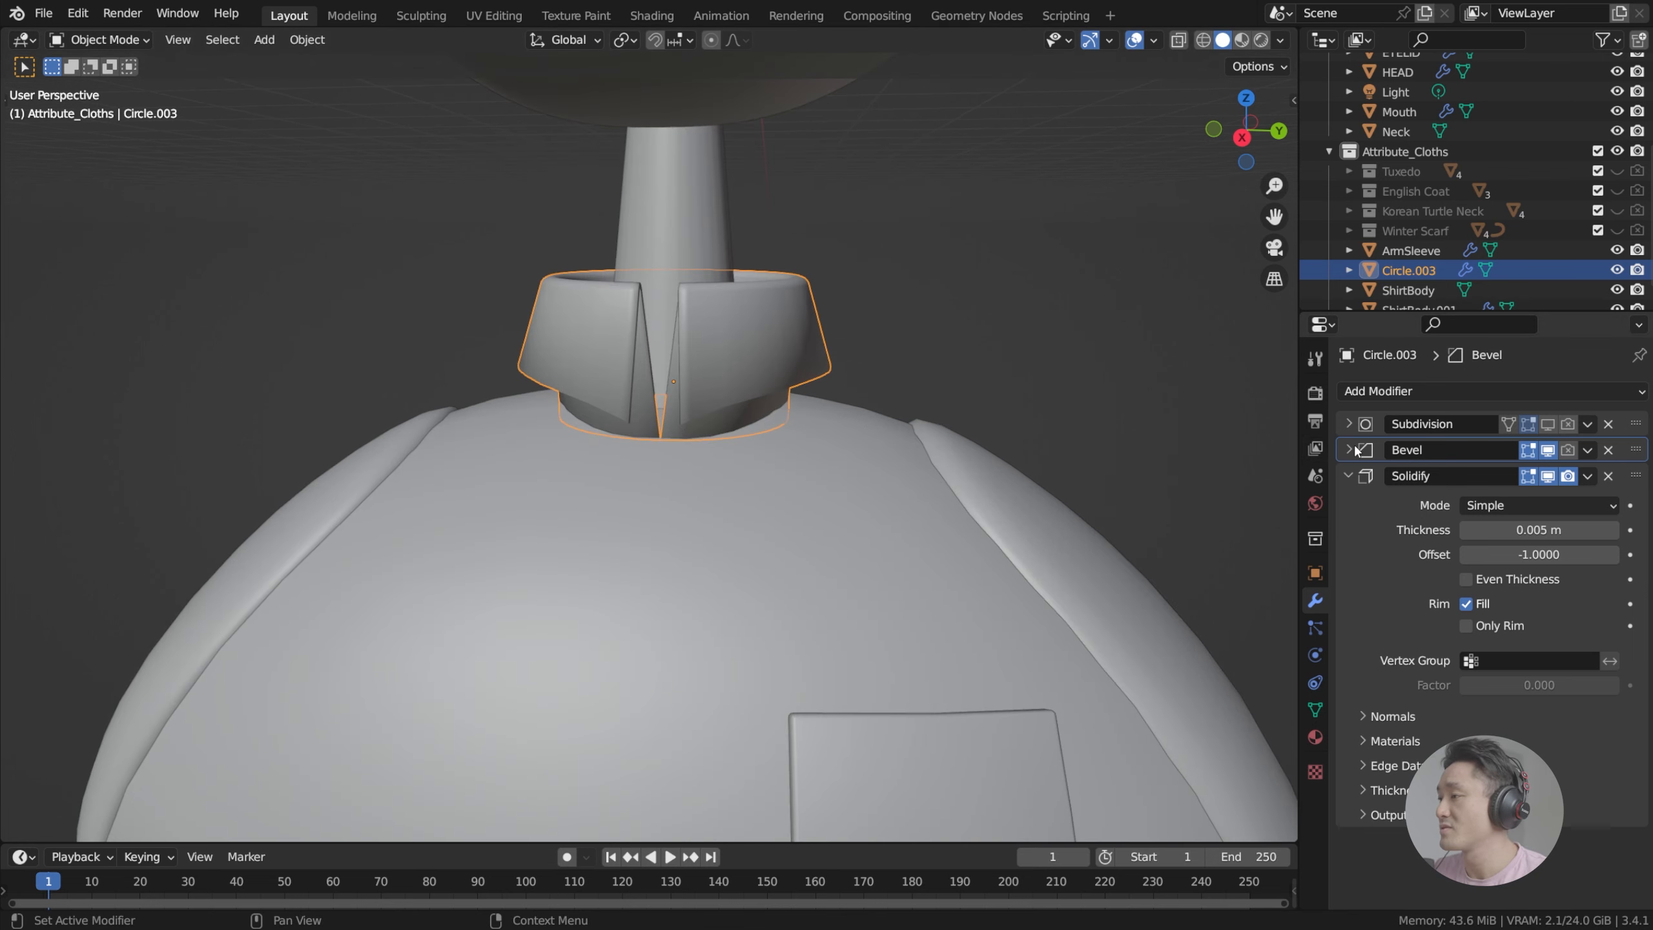
pyautogui.click(1588, 475)
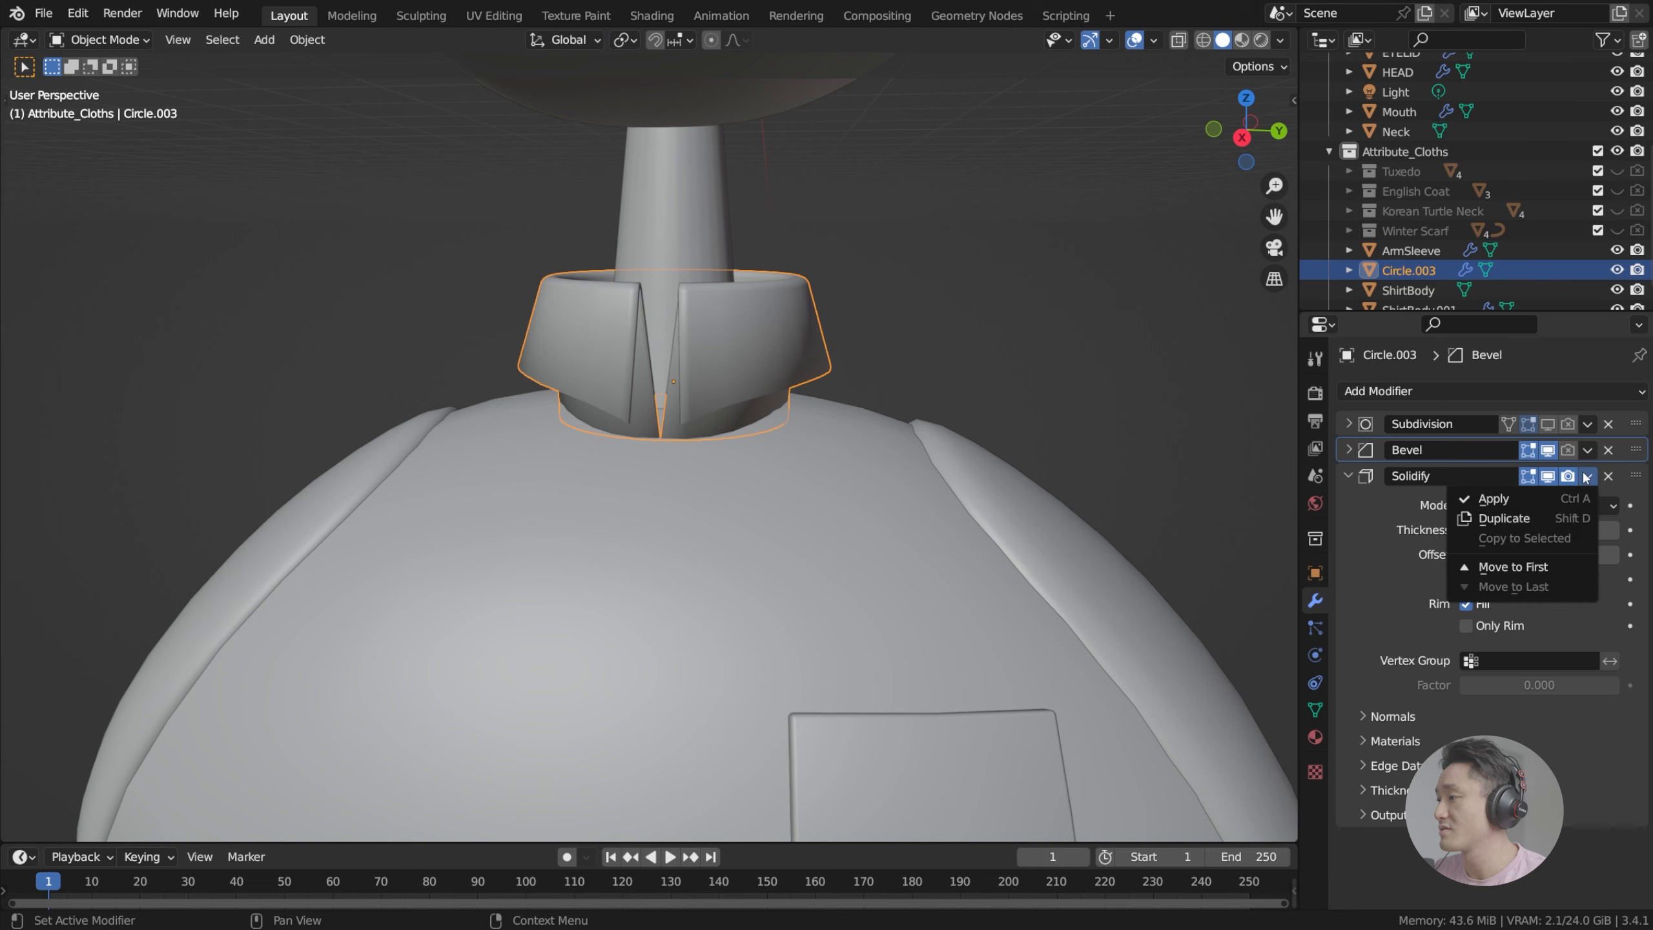
# Step: Enable X-ray display, enter Edit Mode on the collar and scale up its bottom edge loop to widen the base of the band
pyautogui.click(1180, 41)
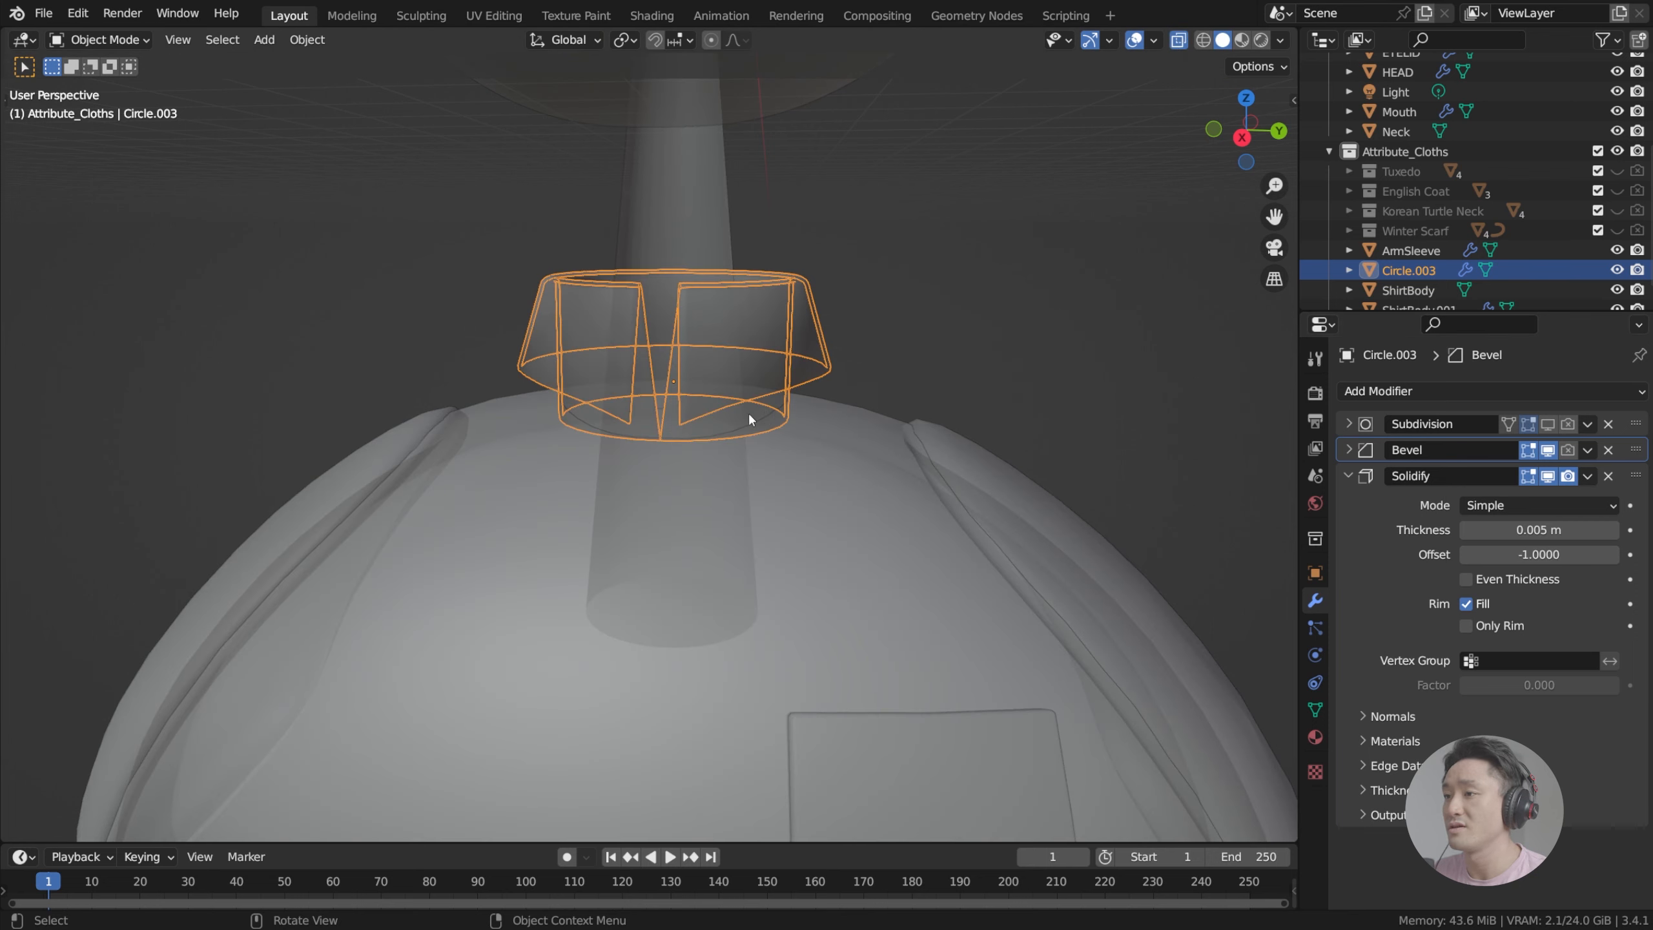
pyautogui.press('Tab')
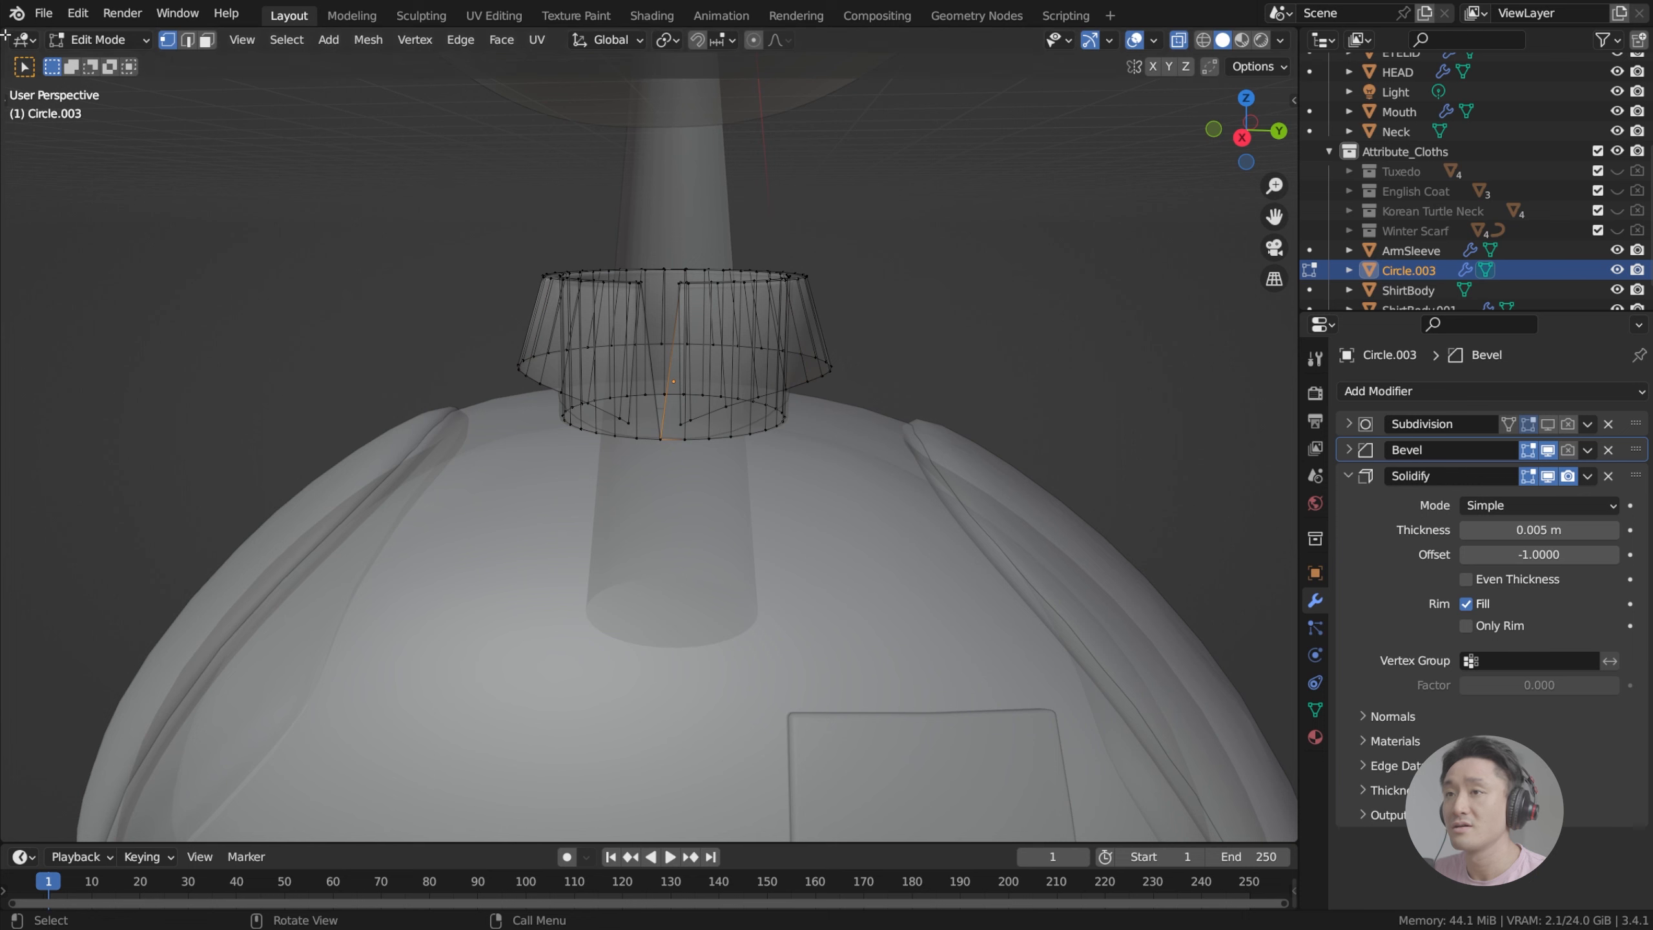
pyautogui.scroll(3, 747, 395)
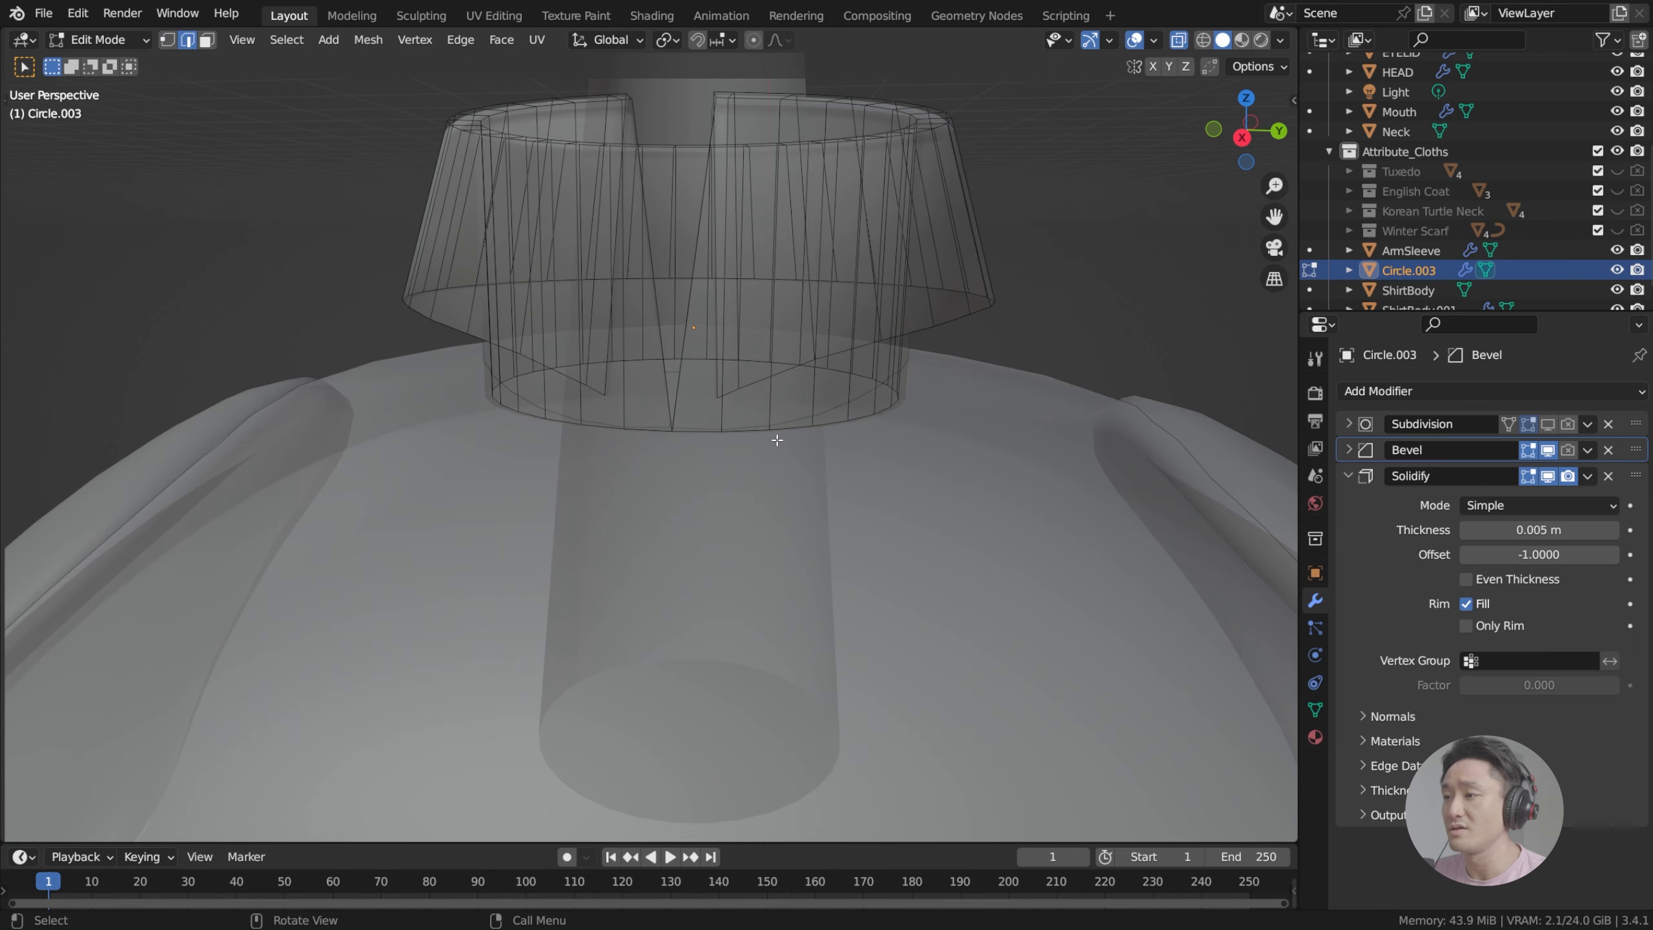
pyautogui.keyDown('alt'); pyautogui.click(811, 423); pyautogui.keyUp('alt')
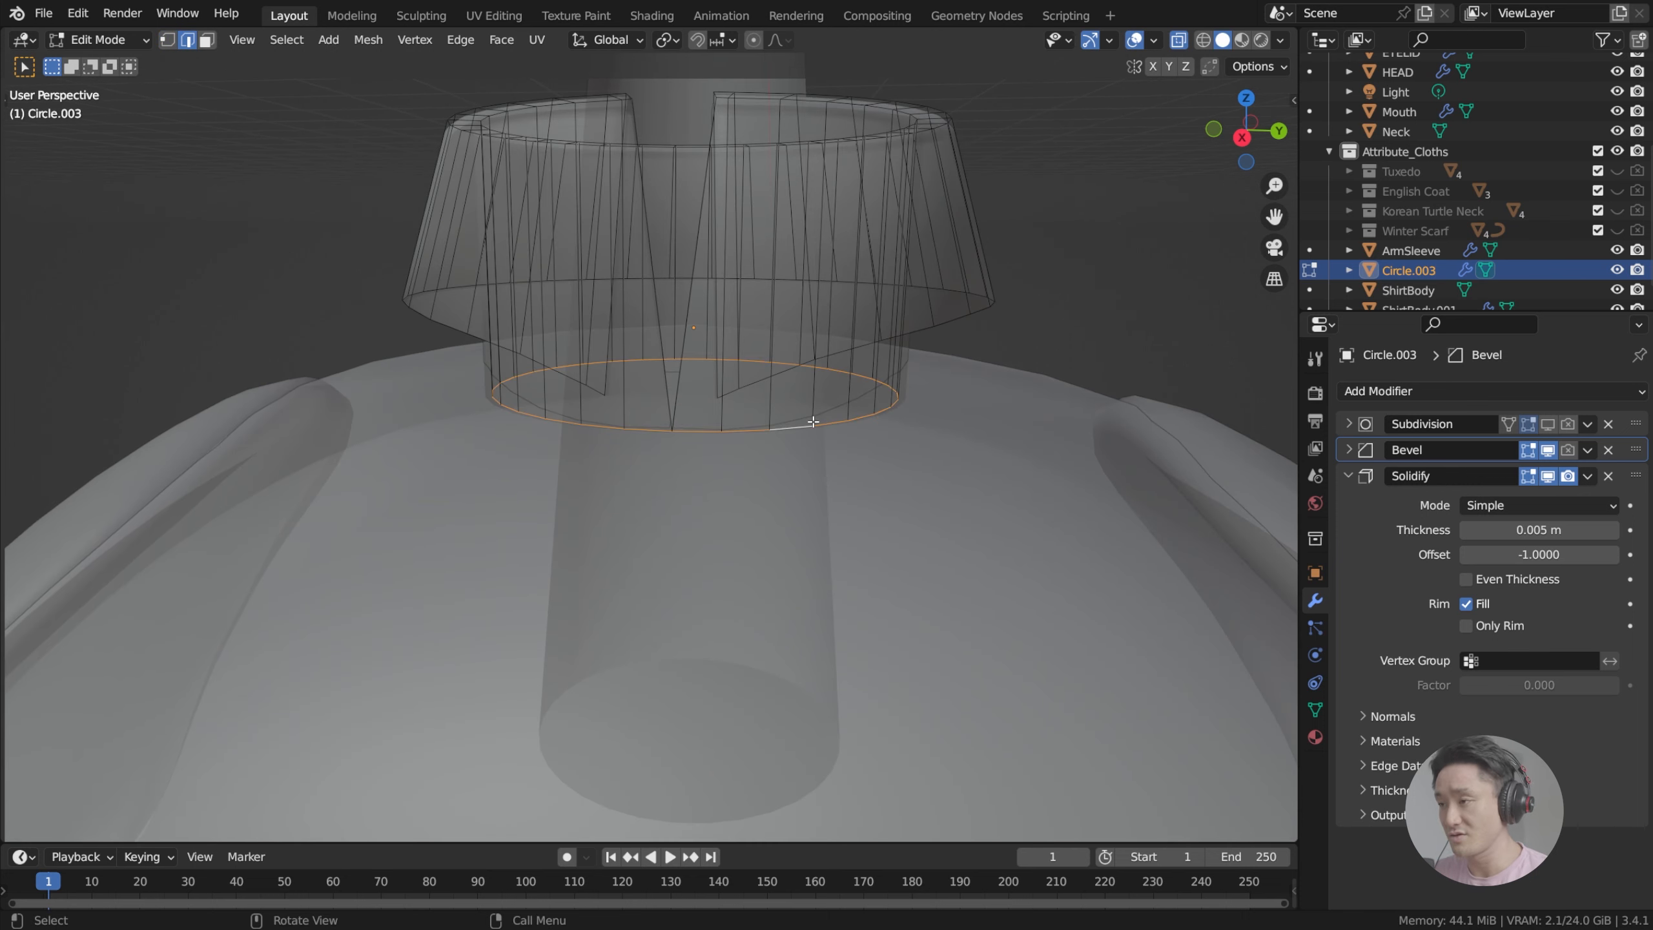
pyautogui.moveTo(813, 421); pyautogui.dragTo(935, 426, button='middle')
pyautogui.press('s')
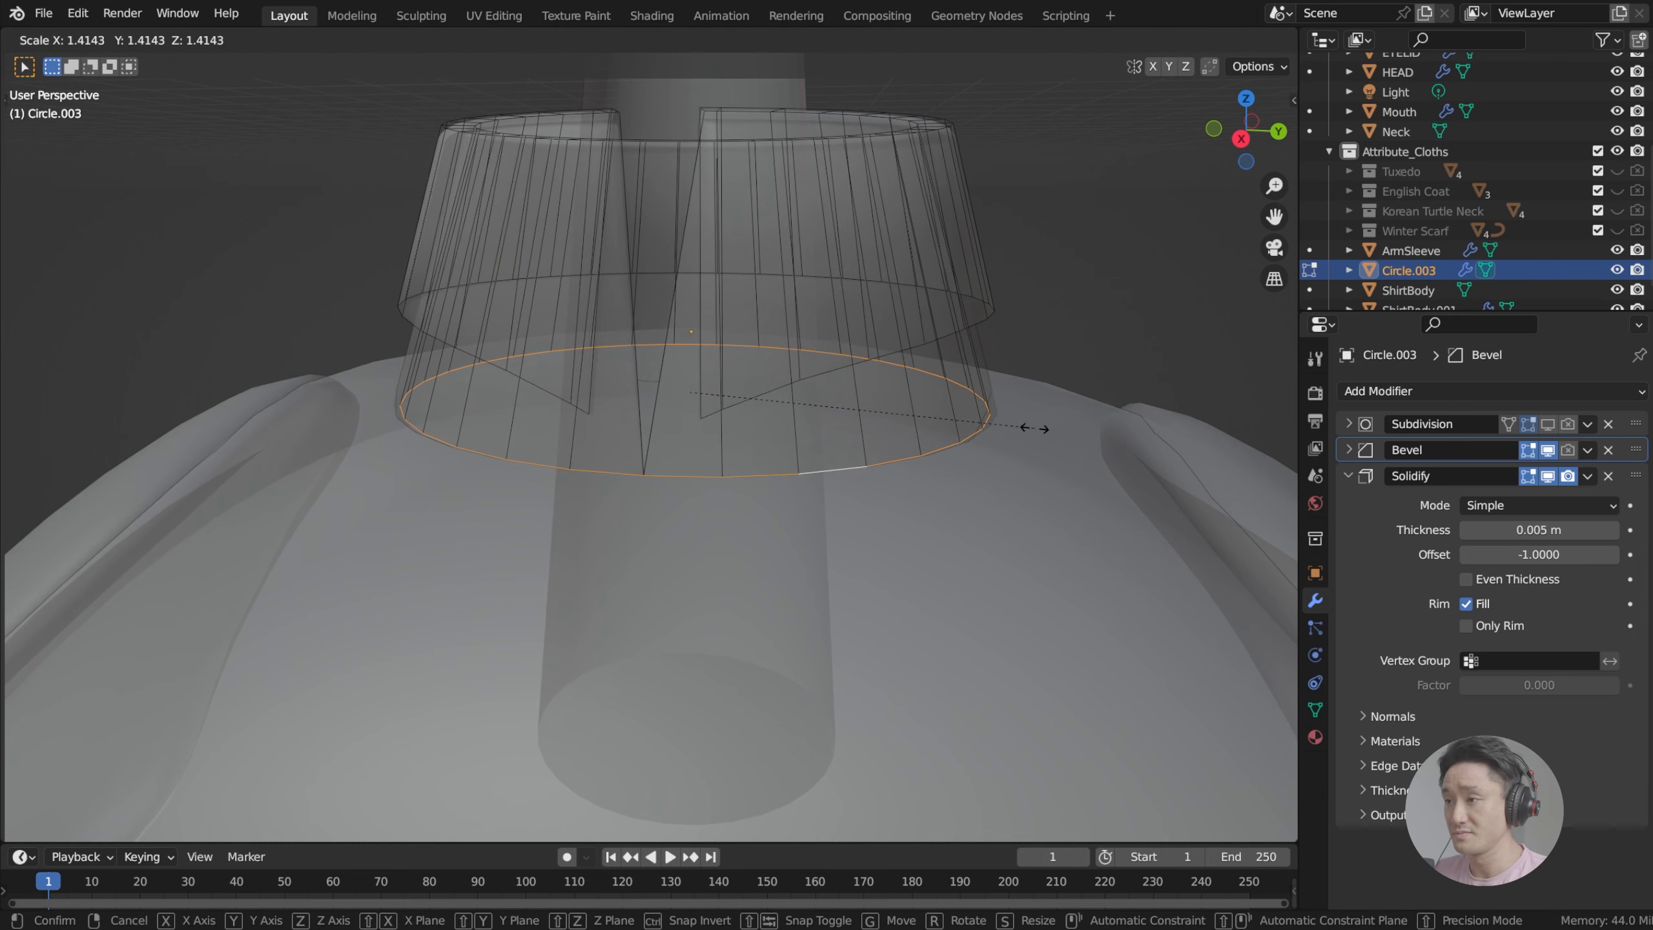
pyautogui.click(1020, 429)
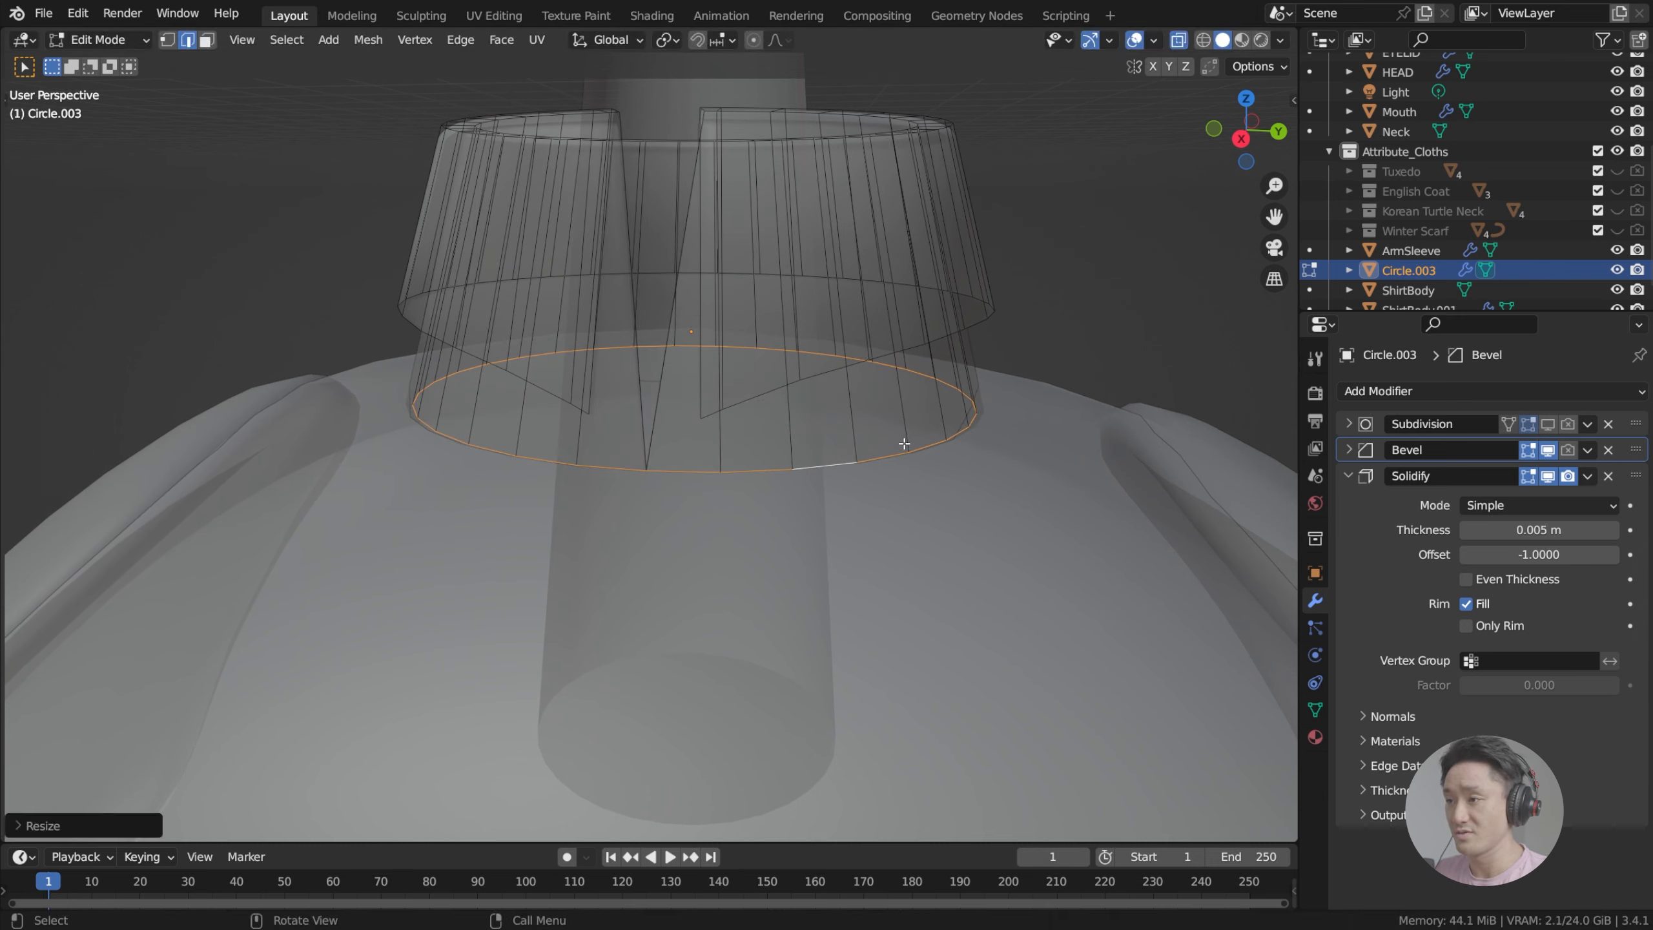
pyautogui.scroll(-2, 899, 444)
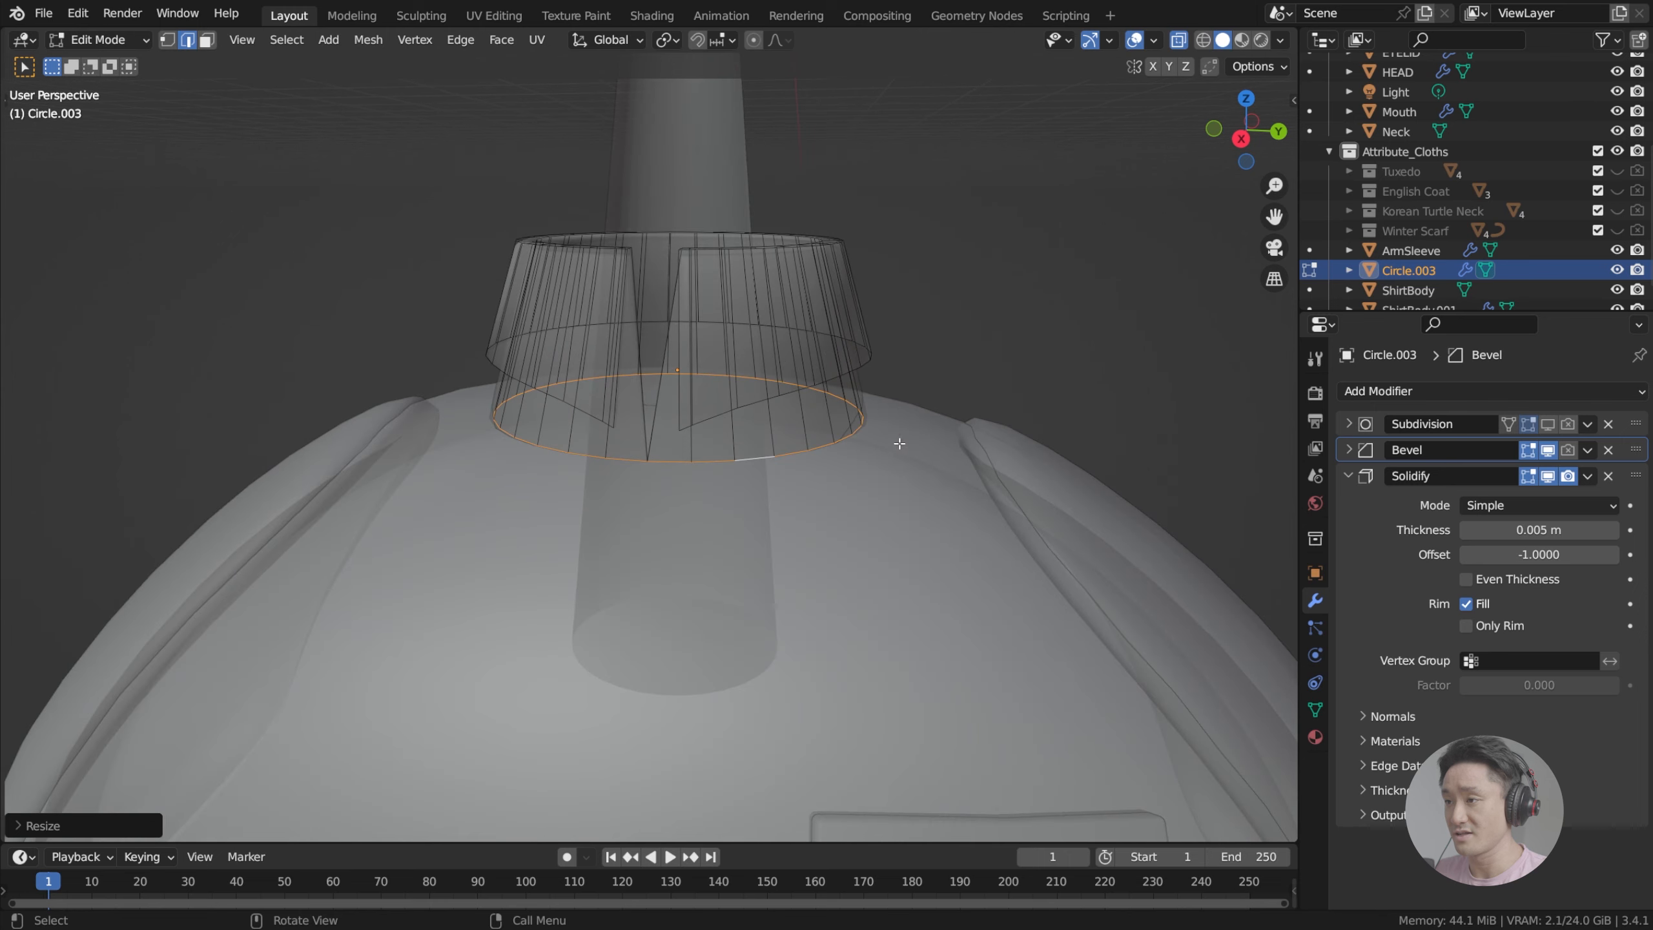
# Step: Turn off X-ray display and move the collar's bottom edge loop down along Z into the shirt body
pyautogui.click(1178, 41)
pyautogui.moveTo(756, 387)
pyautogui.mouseDown(button='middle')
pyautogui.moveTo(825, 339)
pyautogui.moveTo(826, 296)
pyautogui.moveTo(729, 394)
pyautogui.moveTo(569, 416)
pyautogui.moveTo(670, 402)
pyautogui.mouseUp(button='middle')
pyautogui.press('g')
pyautogui.press('z')
pyautogui.click(806, 404)
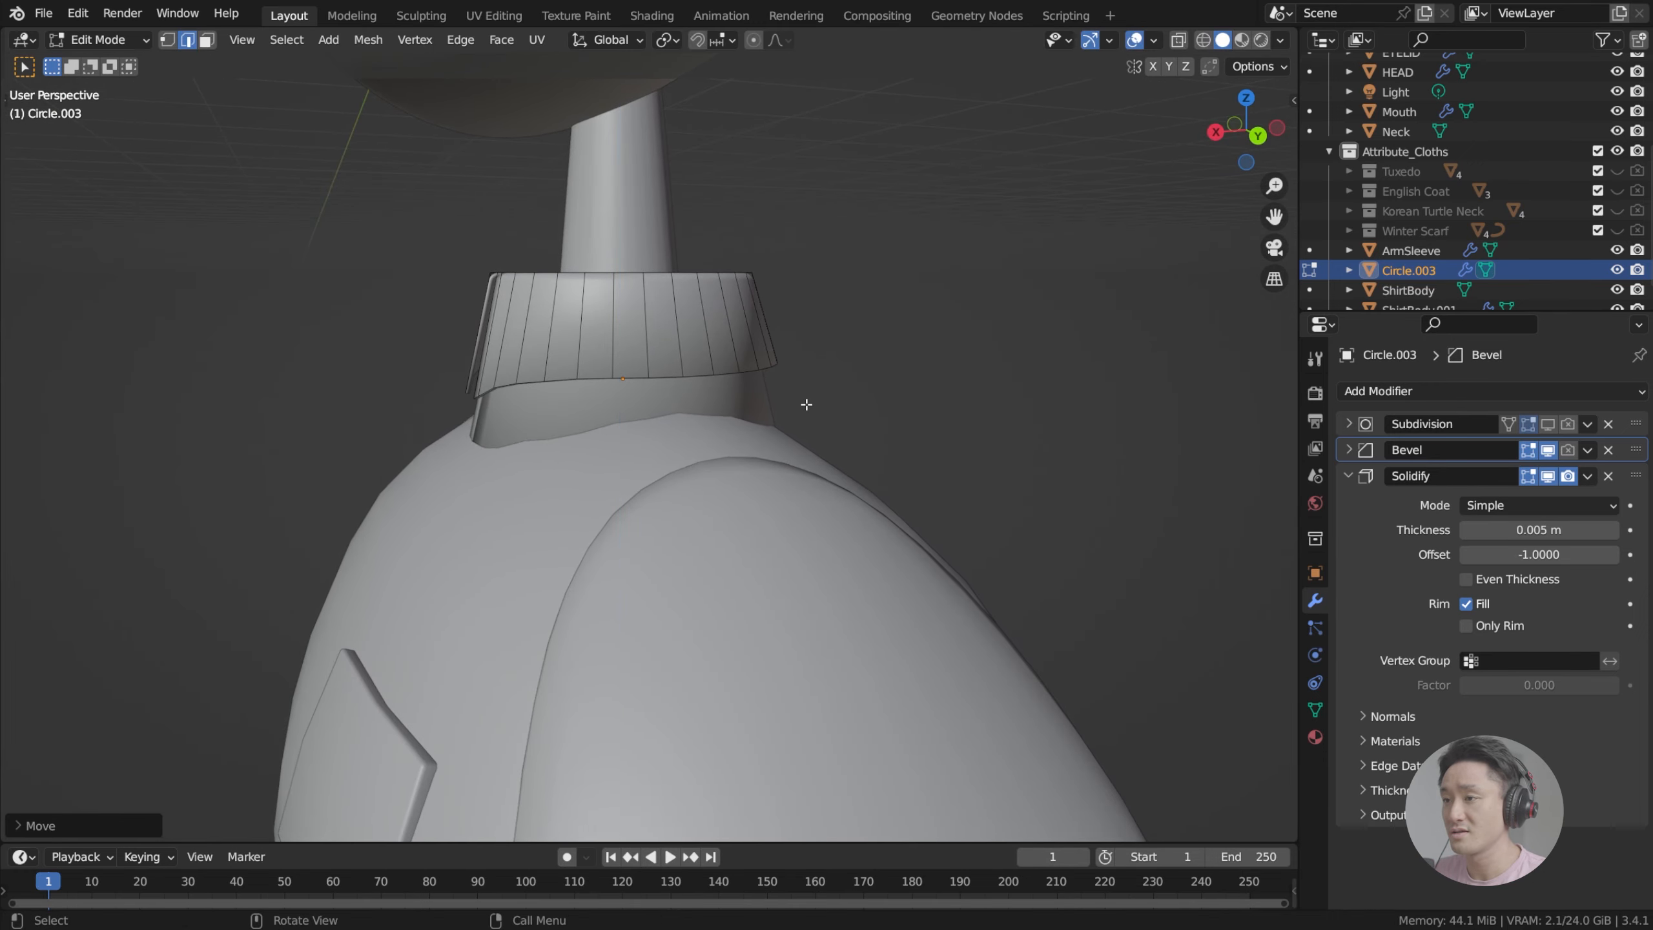
# Step: Scale the collar's bottom edge loop up slightly more and check the band's fit around the neckline
pyautogui.moveTo(807, 405); pyautogui.dragTo(840, 435, button='middle')
pyautogui.press('s')
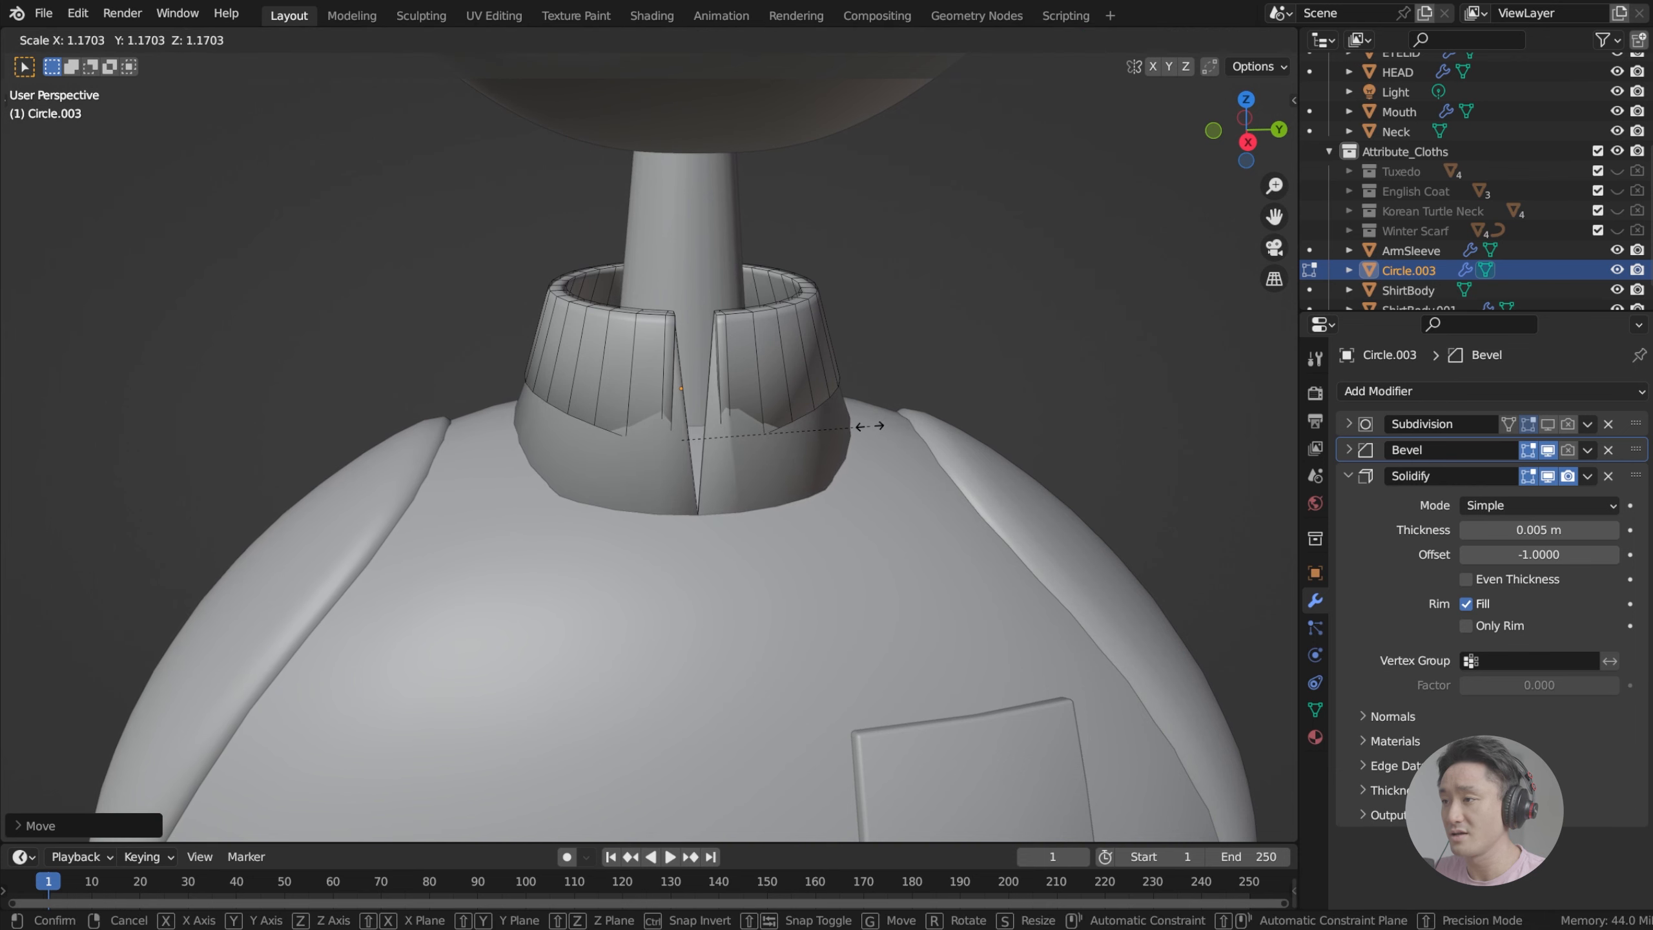
pyautogui.click(855, 433)
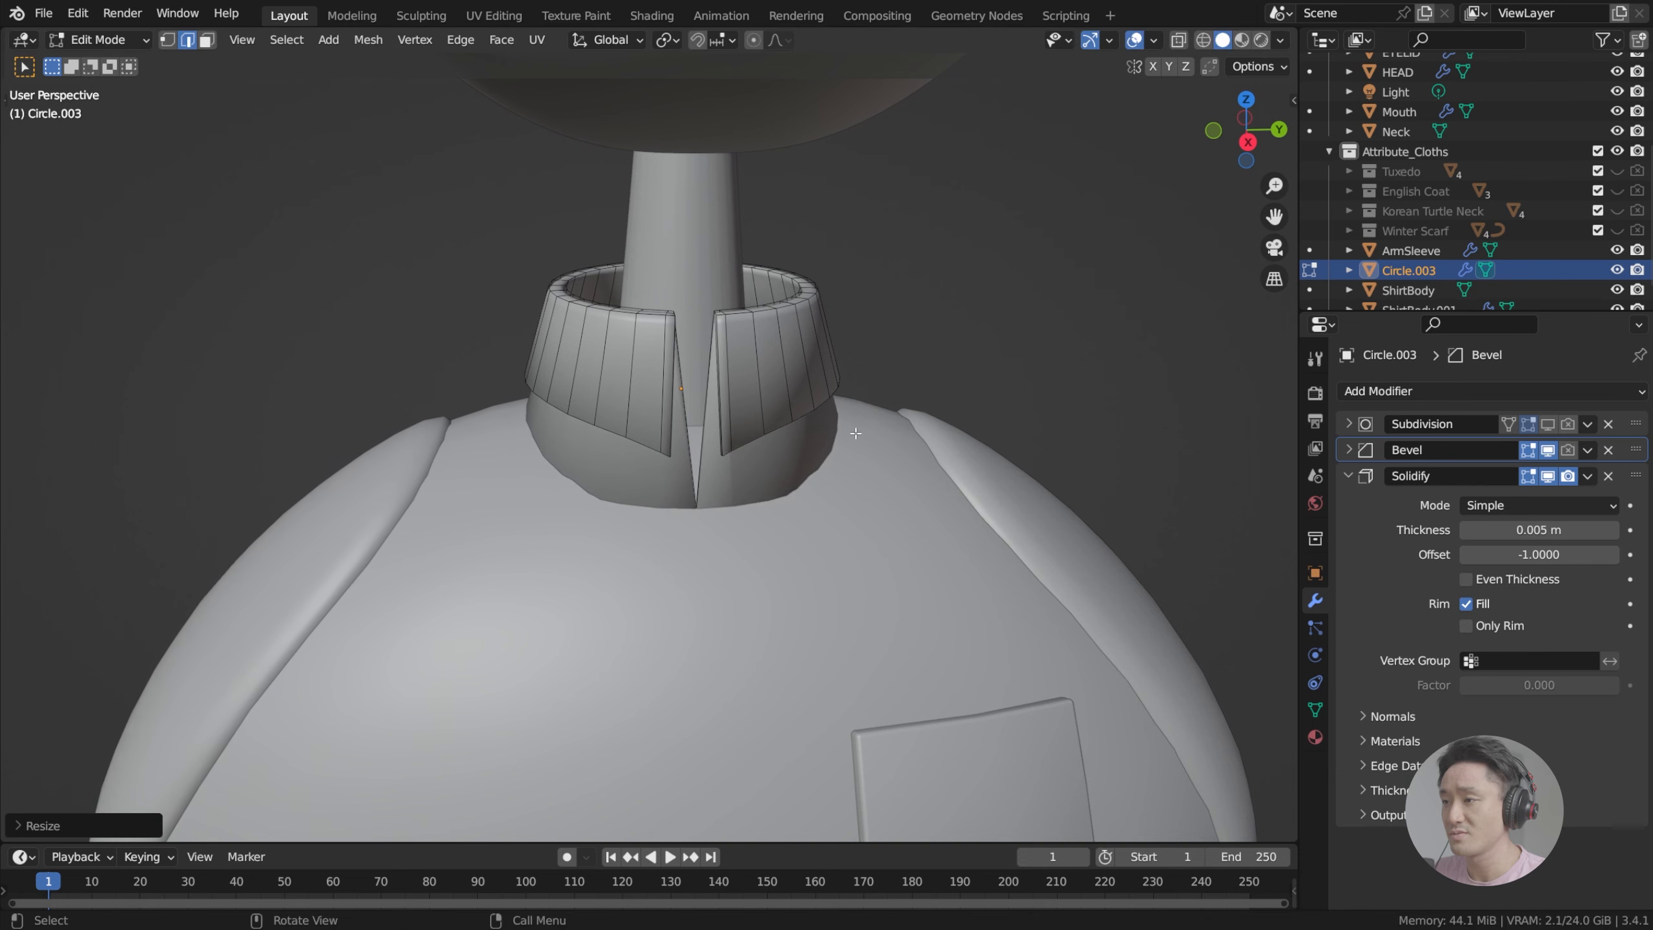
pyautogui.moveTo(855, 434); pyautogui.dragTo(783, 402, button='middle')
pyautogui.scroll(5, 635, 420)
pyautogui.moveTo(635, 421); pyautogui.dragTo(679, 411, button='middle')
pyautogui.scroll(-3, 679, 411)
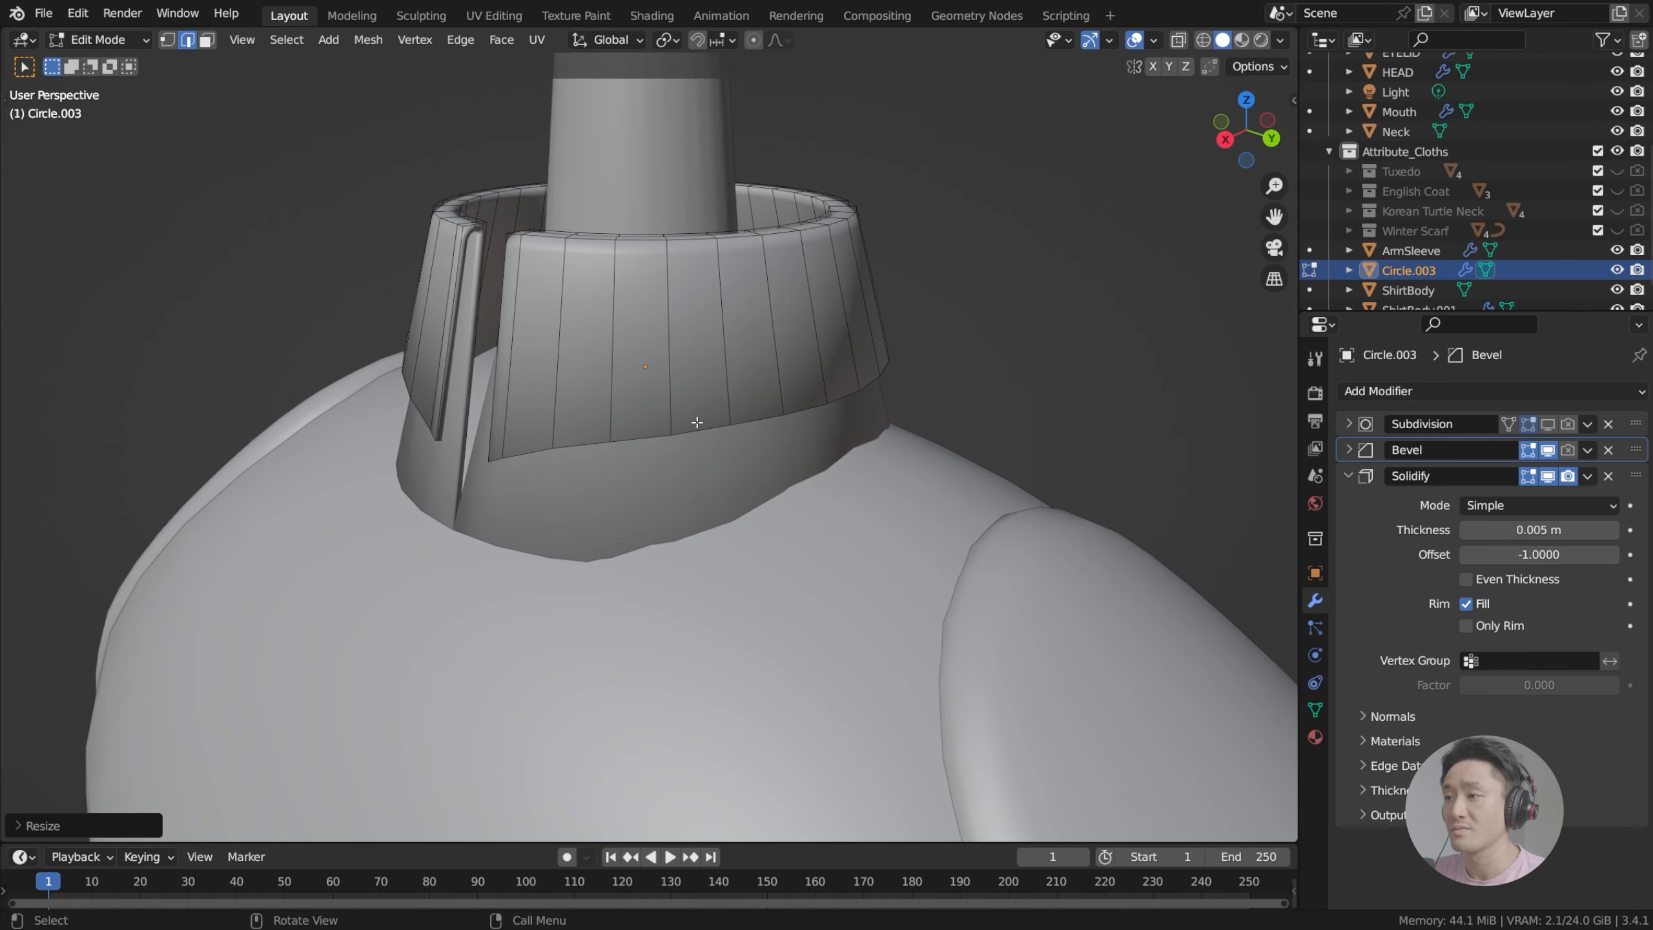
# Step: Select the lower edge loop of the folded collar flaps and scale it up by about 1.14 to flare them outward
pyautogui.keyDown('alt'); pyautogui.click(699, 427); pyautogui.keyUp('alt')
pyautogui.click(1036, 311)
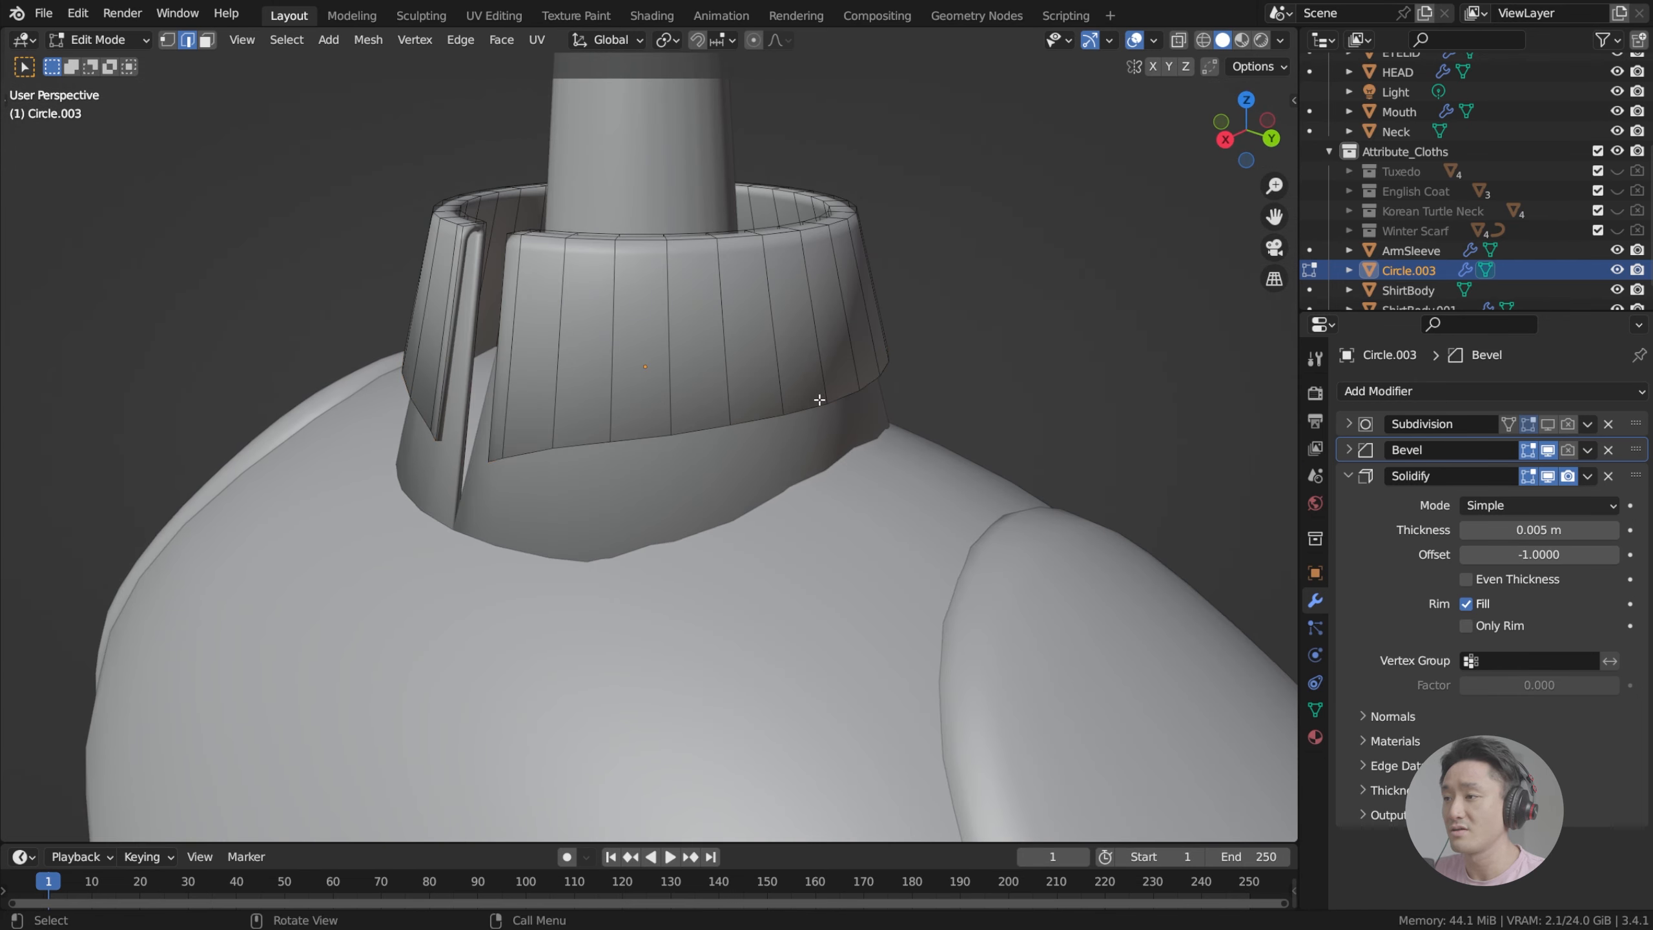
pyautogui.keyDown('alt'); pyautogui.click(768, 415); pyautogui.keyUp('alt')
pyautogui.press('s')
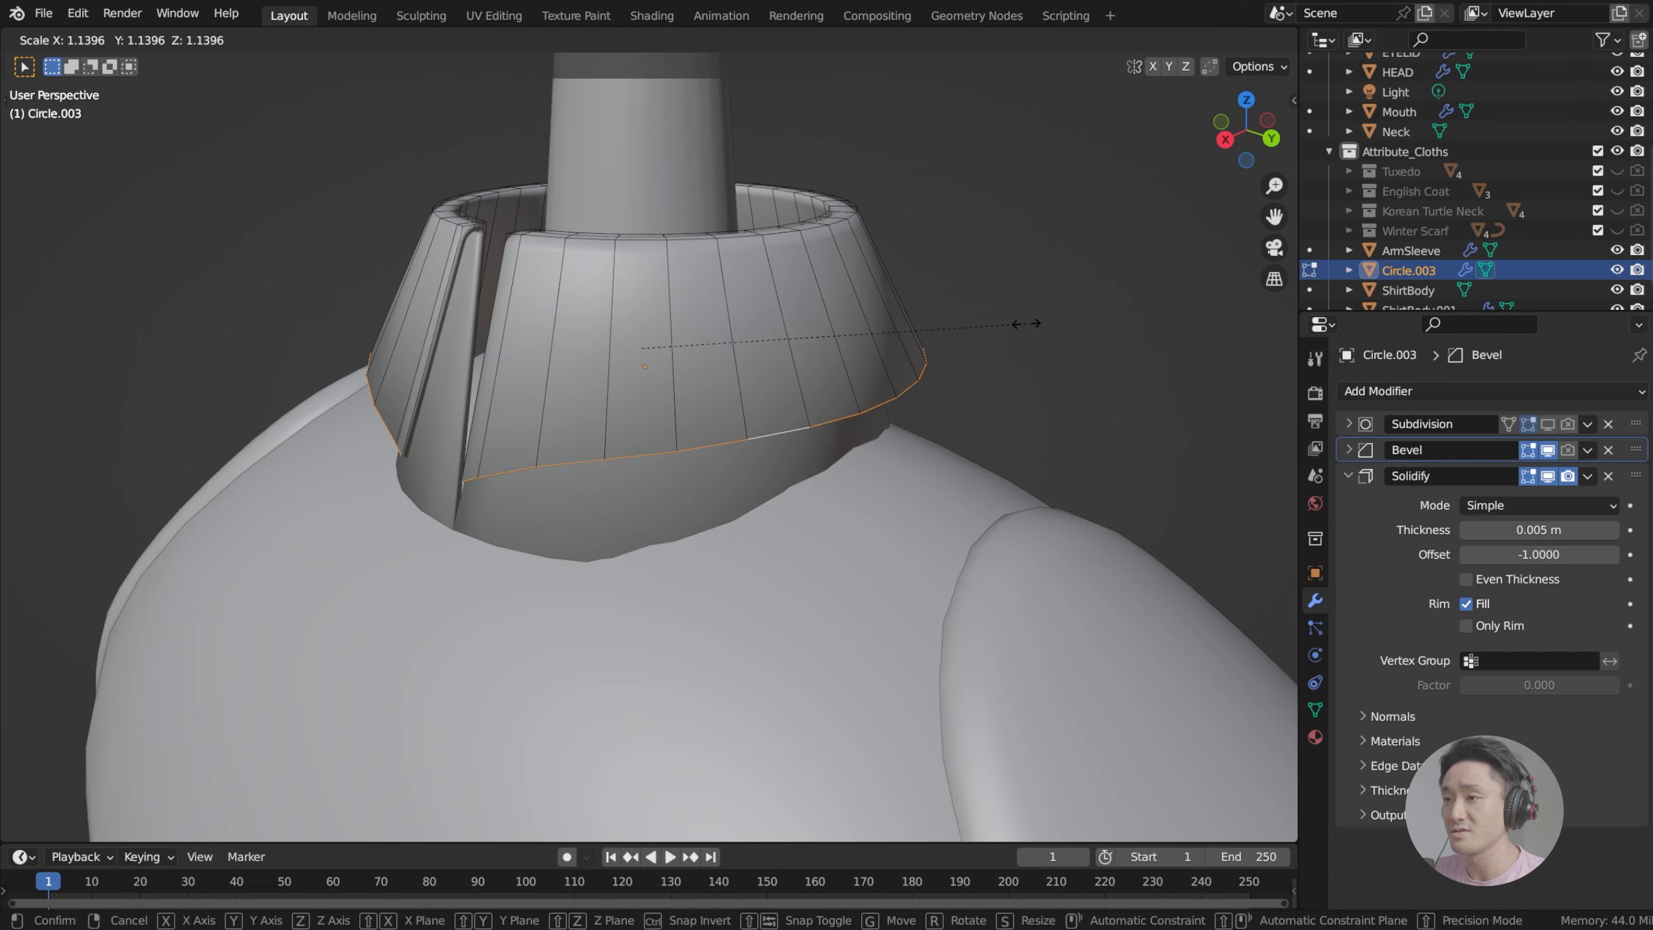
pyautogui.click(1026, 323)
pyautogui.moveTo(1034, 325); pyautogui.dragTo(991, 338, button='middle')
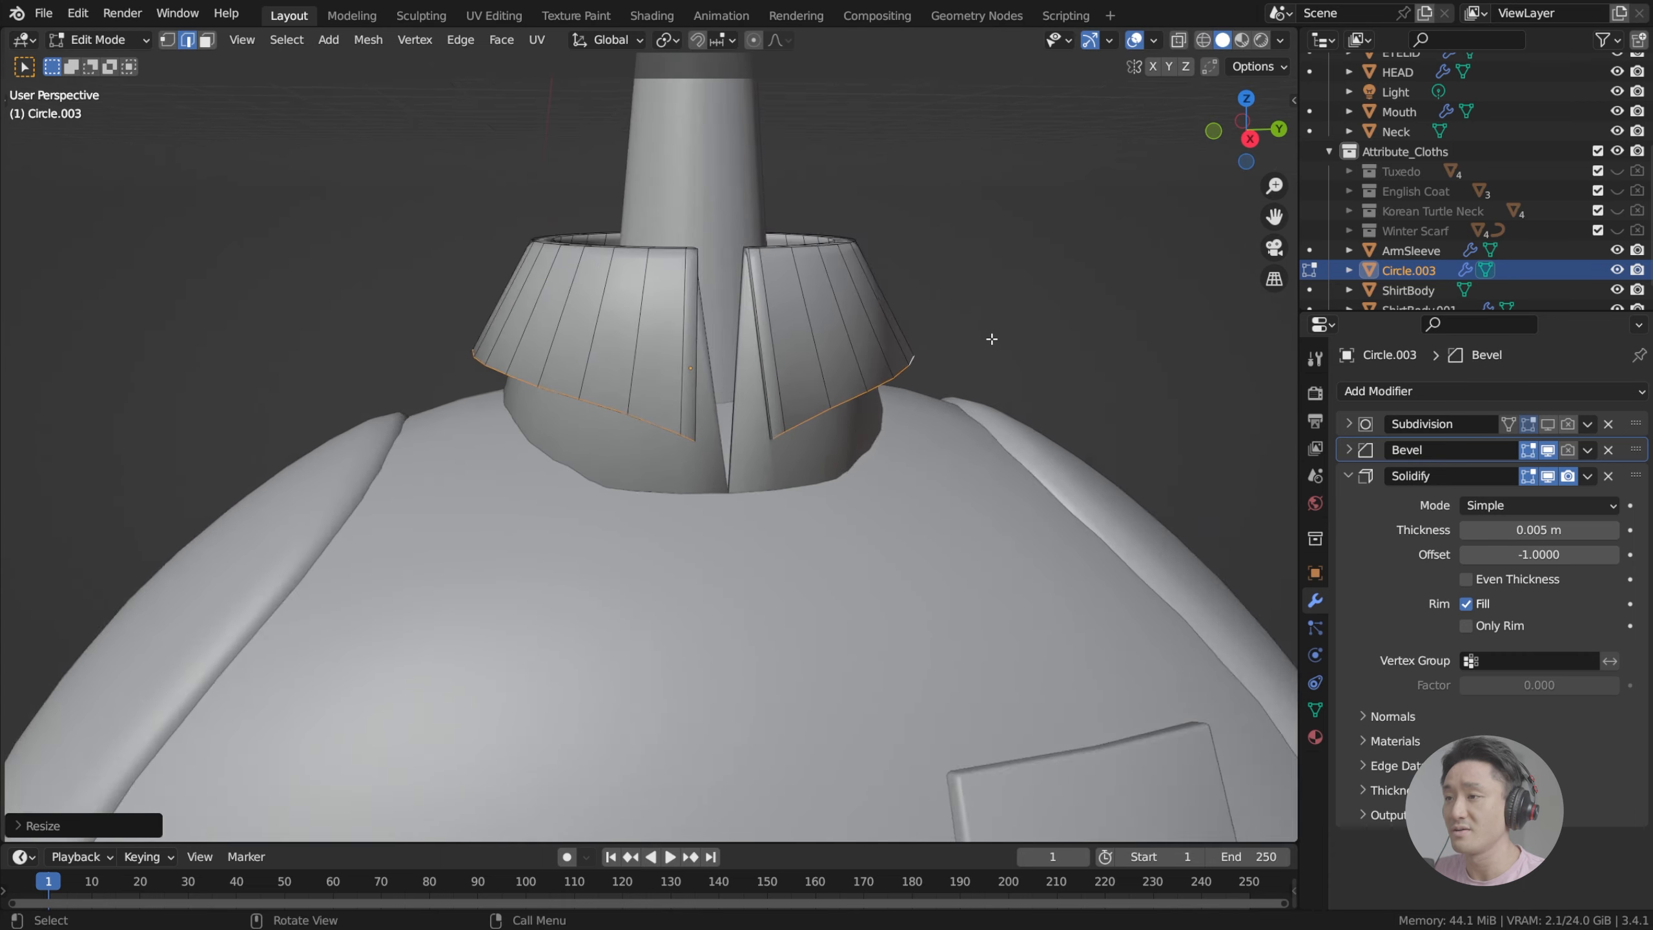
# Step: Return to Object Mode, save the file, and deselect the collar to examine its flared shape on the character
pyautogui.scroll(-5, 991, 339)
pyautogui.moveTo(804, 354); pyautogui.dragTo(628, 525, button='middle')
pyautogui.press('Tab')
pyautogui.hotkey('ctrl', 's')
pyautogui.press('KP_Decimal')
pyautogui.click(841, 571)
pyautogui.scroll(-3, 701, 482)
pyautogui.moveTo(640, 402); pyautogui.dragTo(705, 445, button='middle')
pyautogui.moveTo(619, 485); pyautogui.dragTo(759, 392, button='middle')
# Step: Reopen the collar in Edit Mode and move its bottom edge loop further down along Z to close the front gap above the shirt
pyautogui.click(723, 435)
pyautogui.press('Tab')
pyautogui.scroll(4, 684, 441)
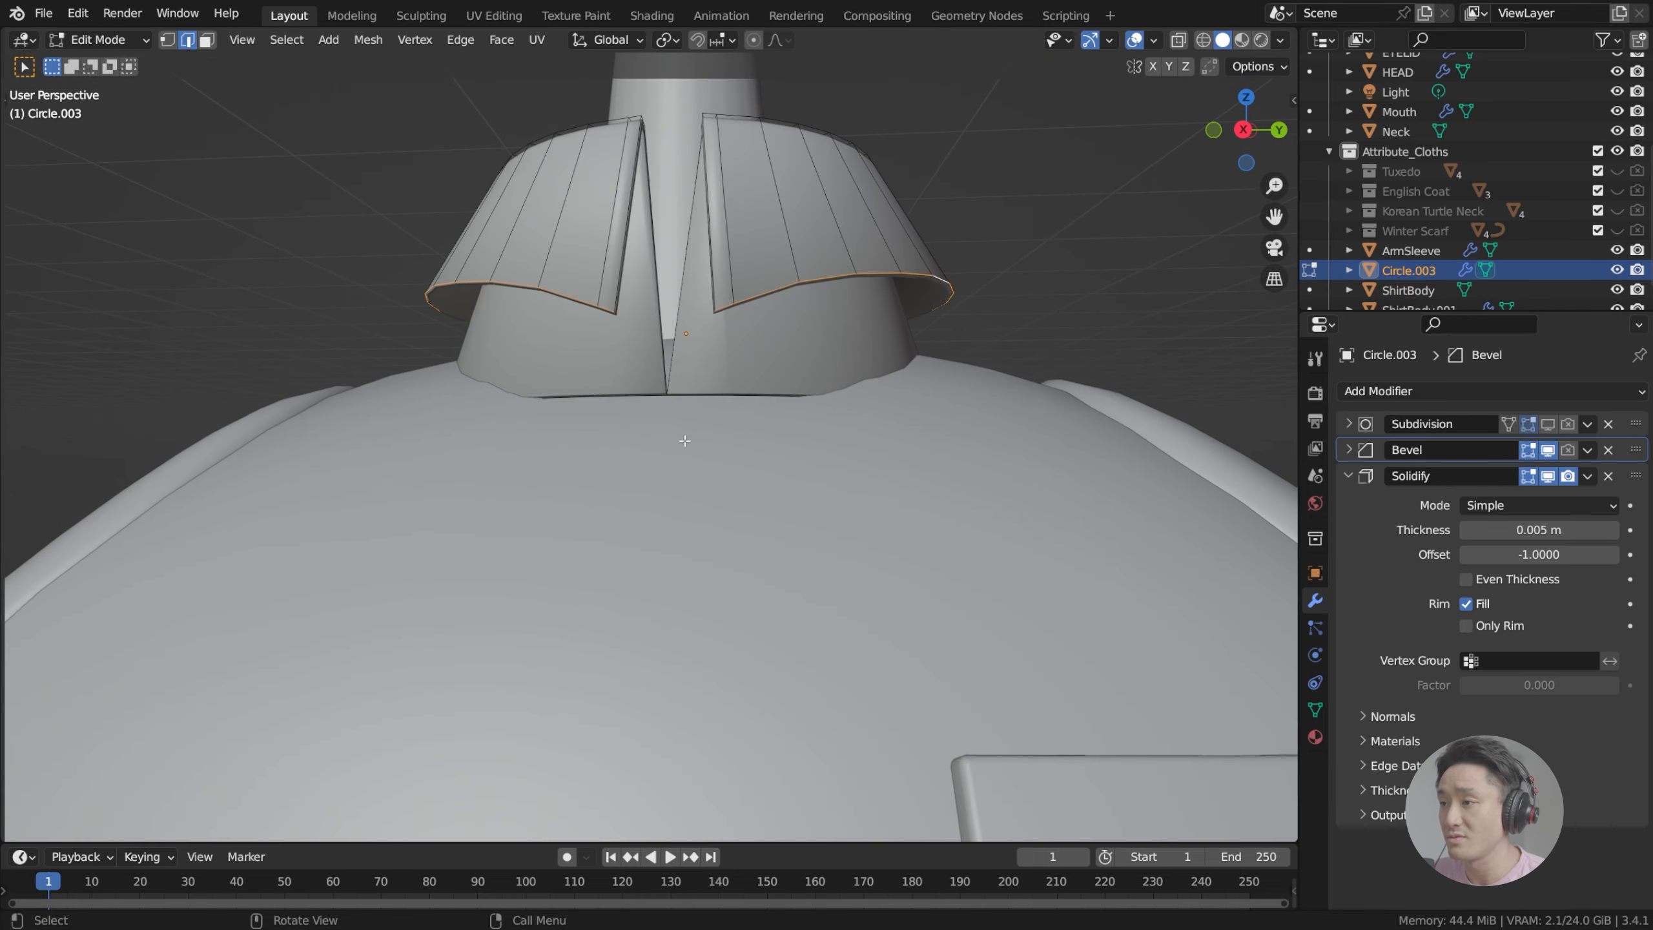
pyautogui.keyDown('alt'); pyautogui.click(699, 395); pyautogui.keyUp('alt')
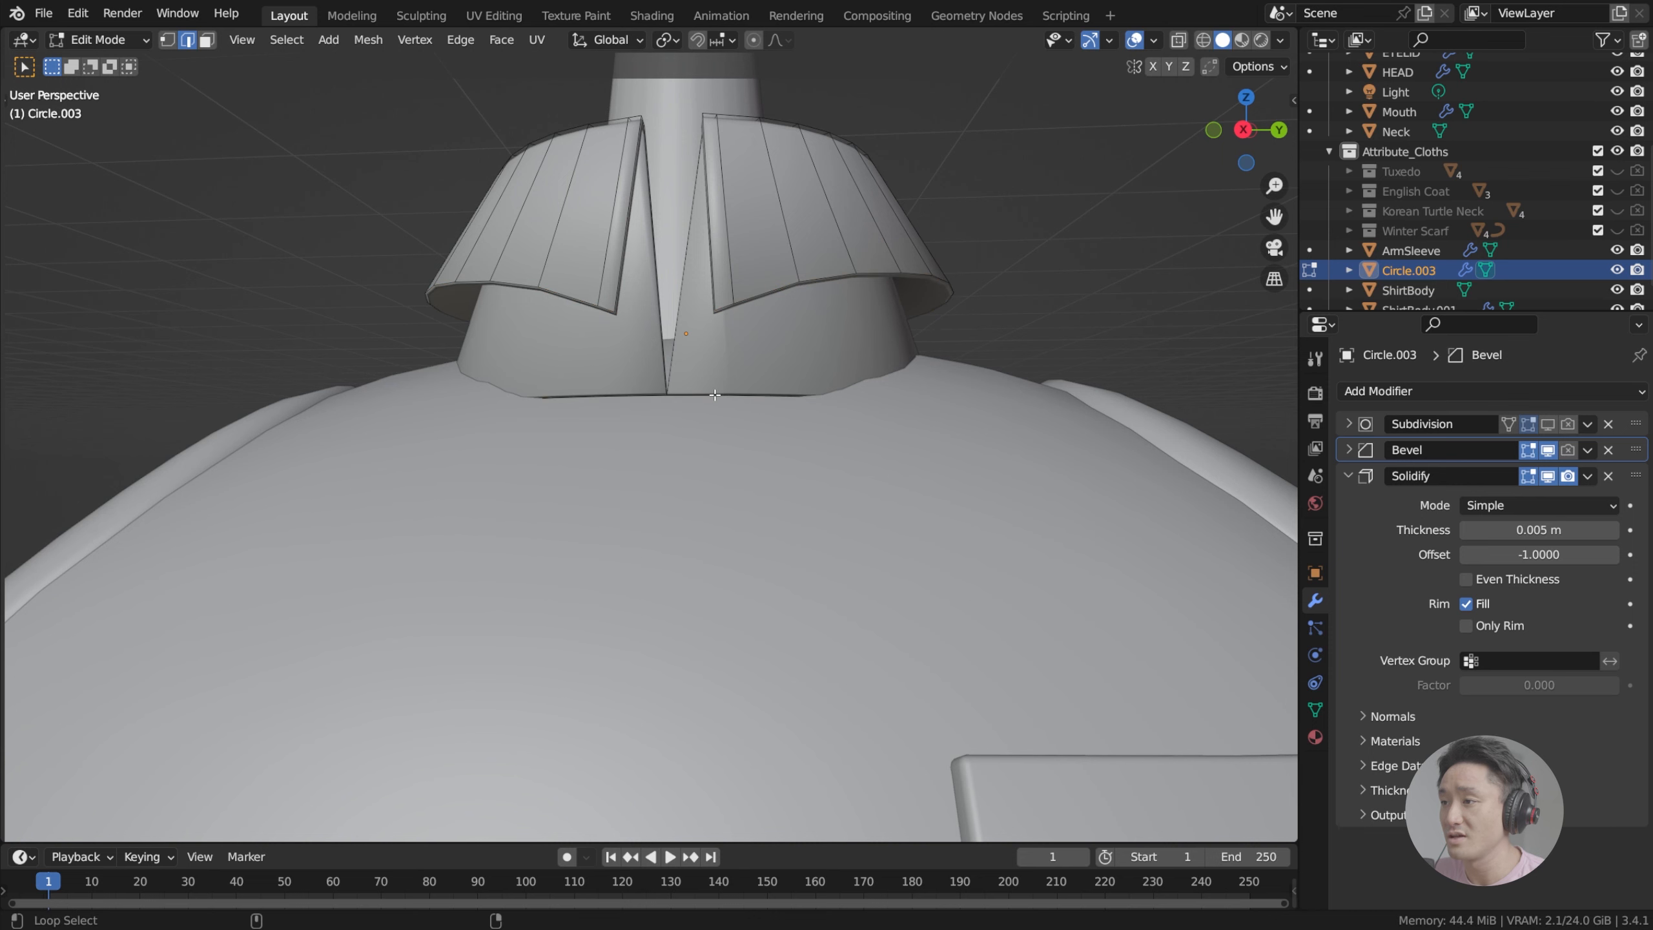
pyautogui.moveTo(789, 365); pyautogui.dragTo(799, 380, button='middle')
pyautogui.press('g')
pyautogui.press('z')
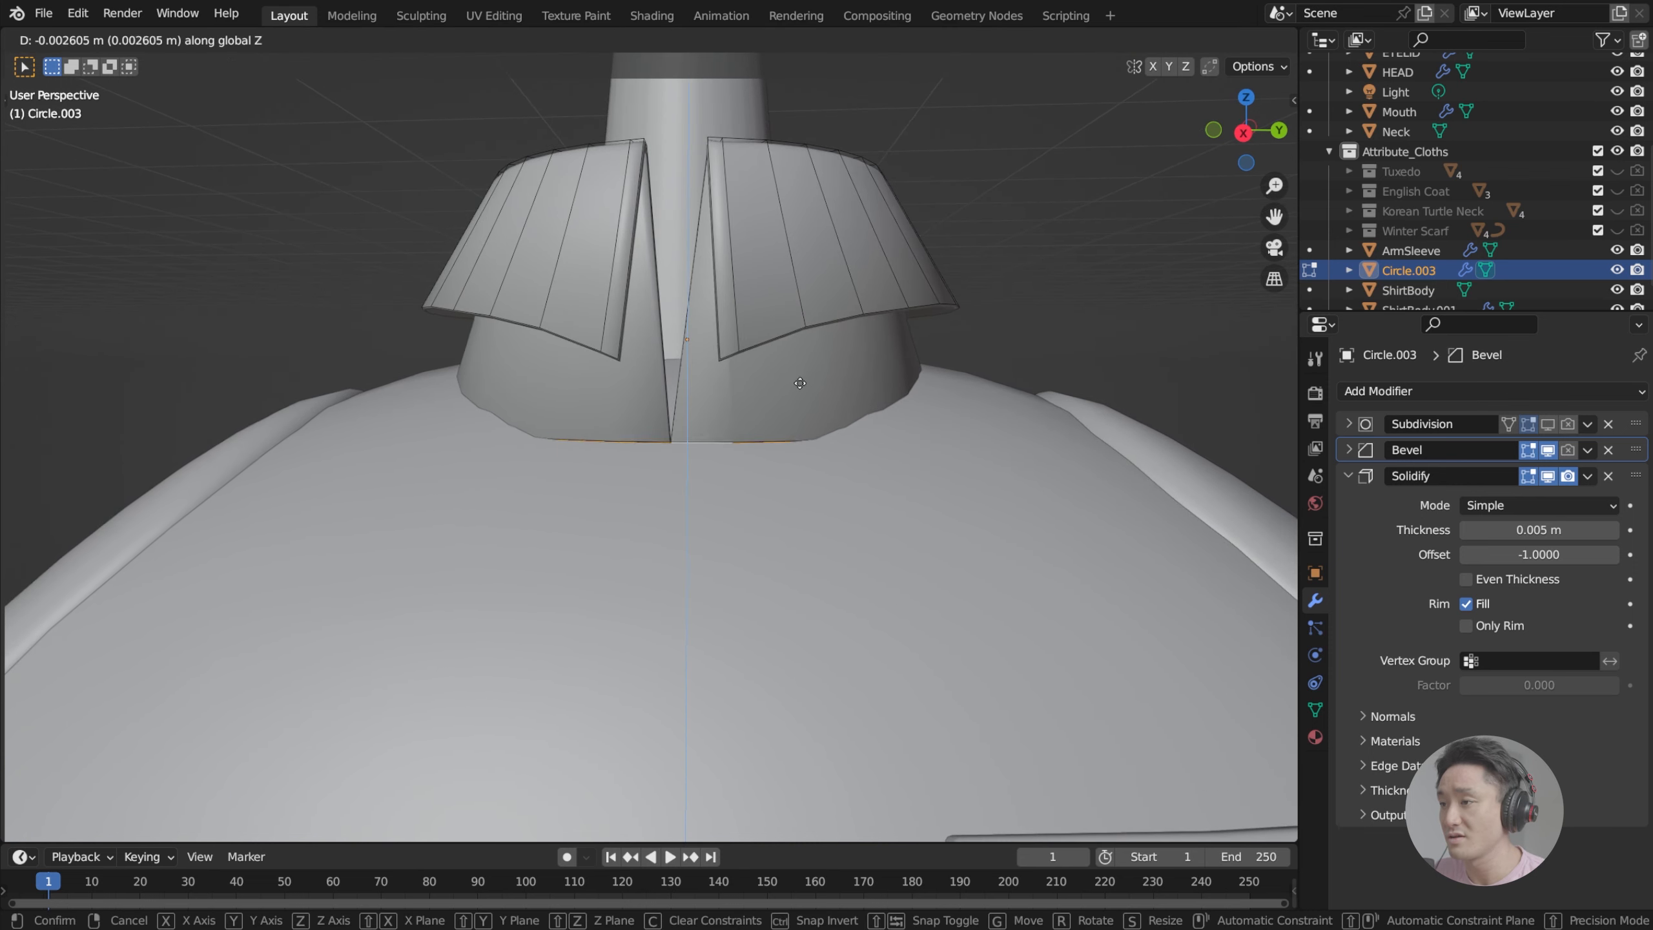
pyautogui.click(800, 389)
pyautogui.press('g')
pyautogui.press('z')
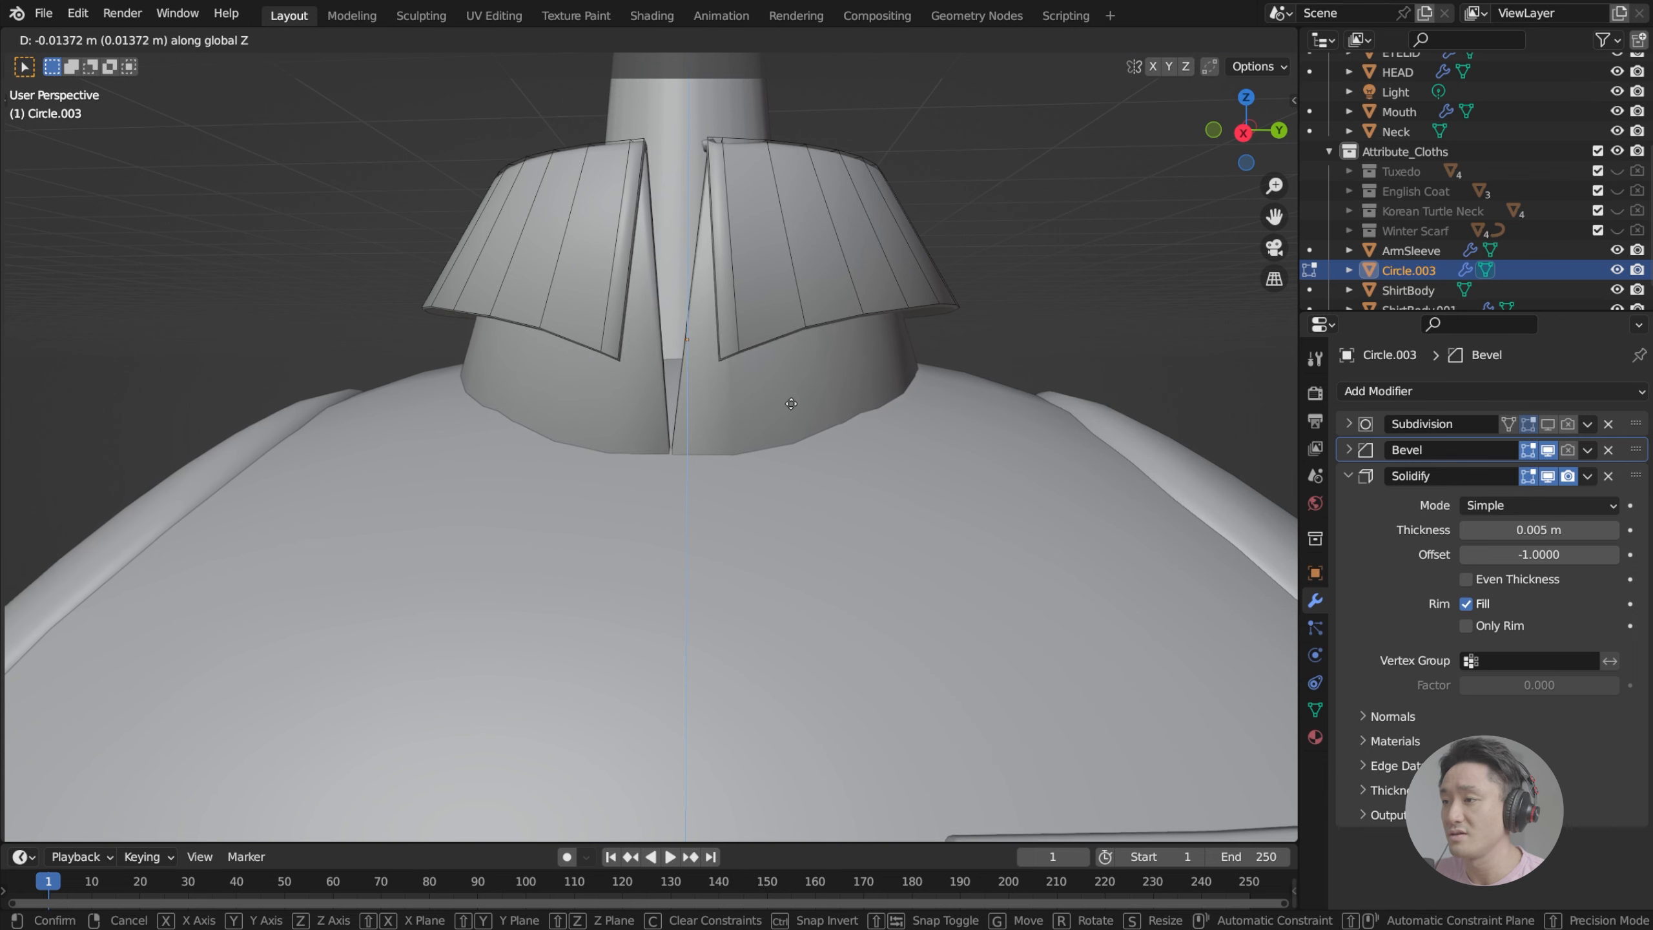
# Step: Lower the selected collar geometry about 0.014 m along the global Z axis and save the file
pyautogui.click(791, 400)
pyautogui.scroll(-3, 786, 395)
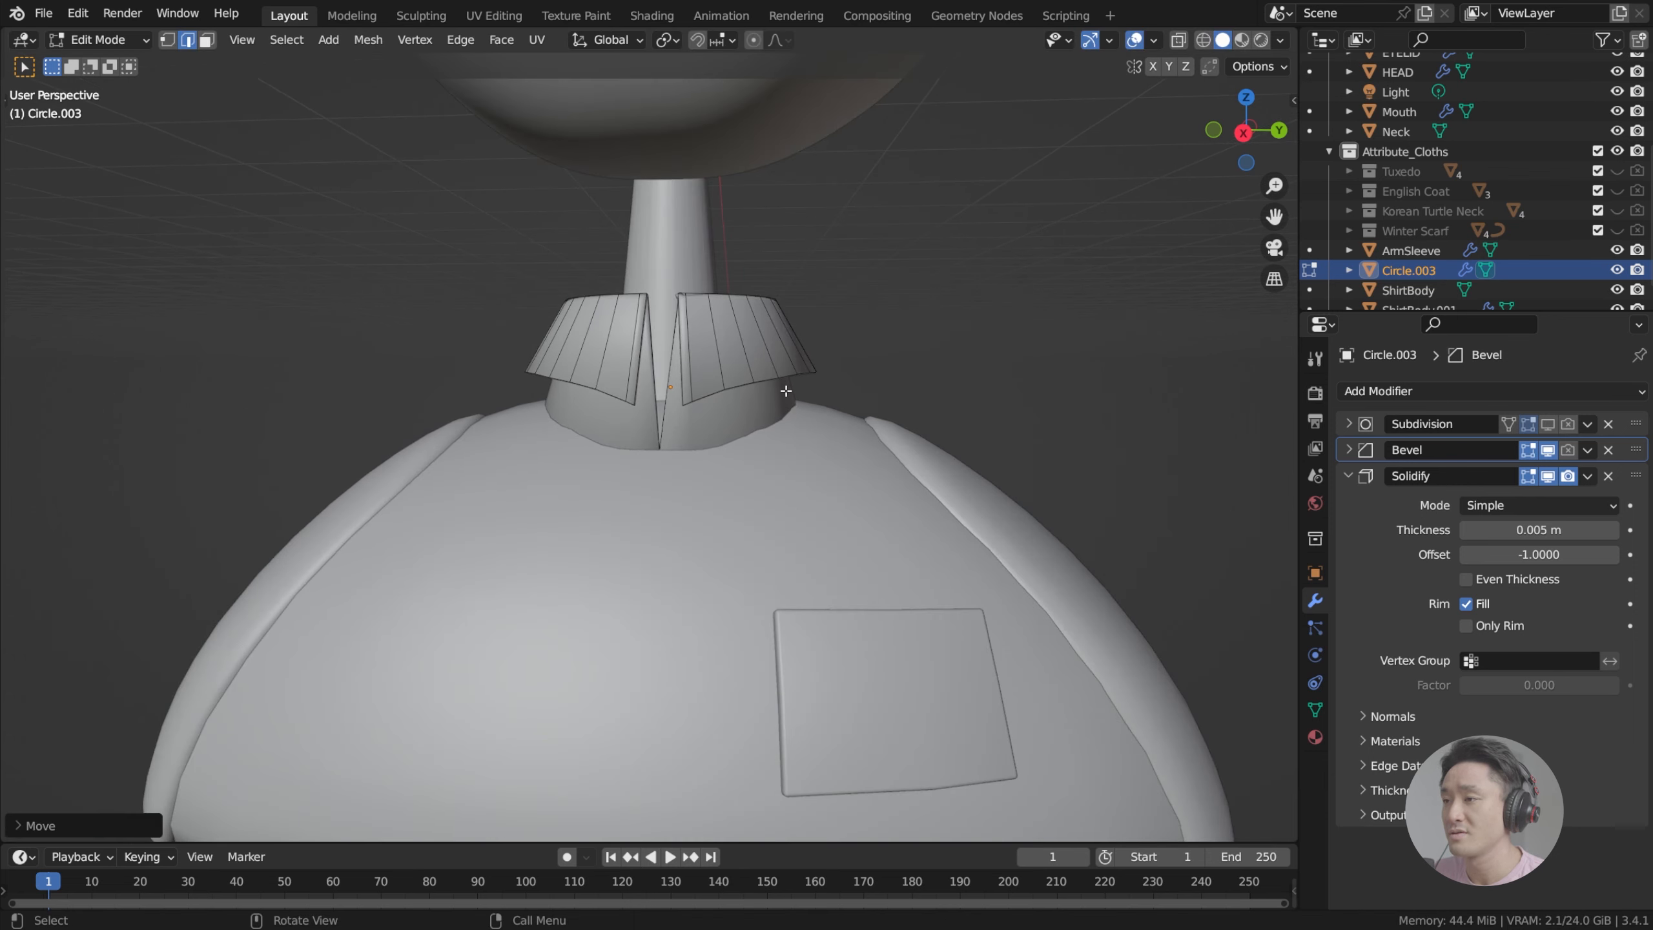
pyautogui.hotkey('ctrl', 's')
pyautogui.scroll(-2, 676, 446)
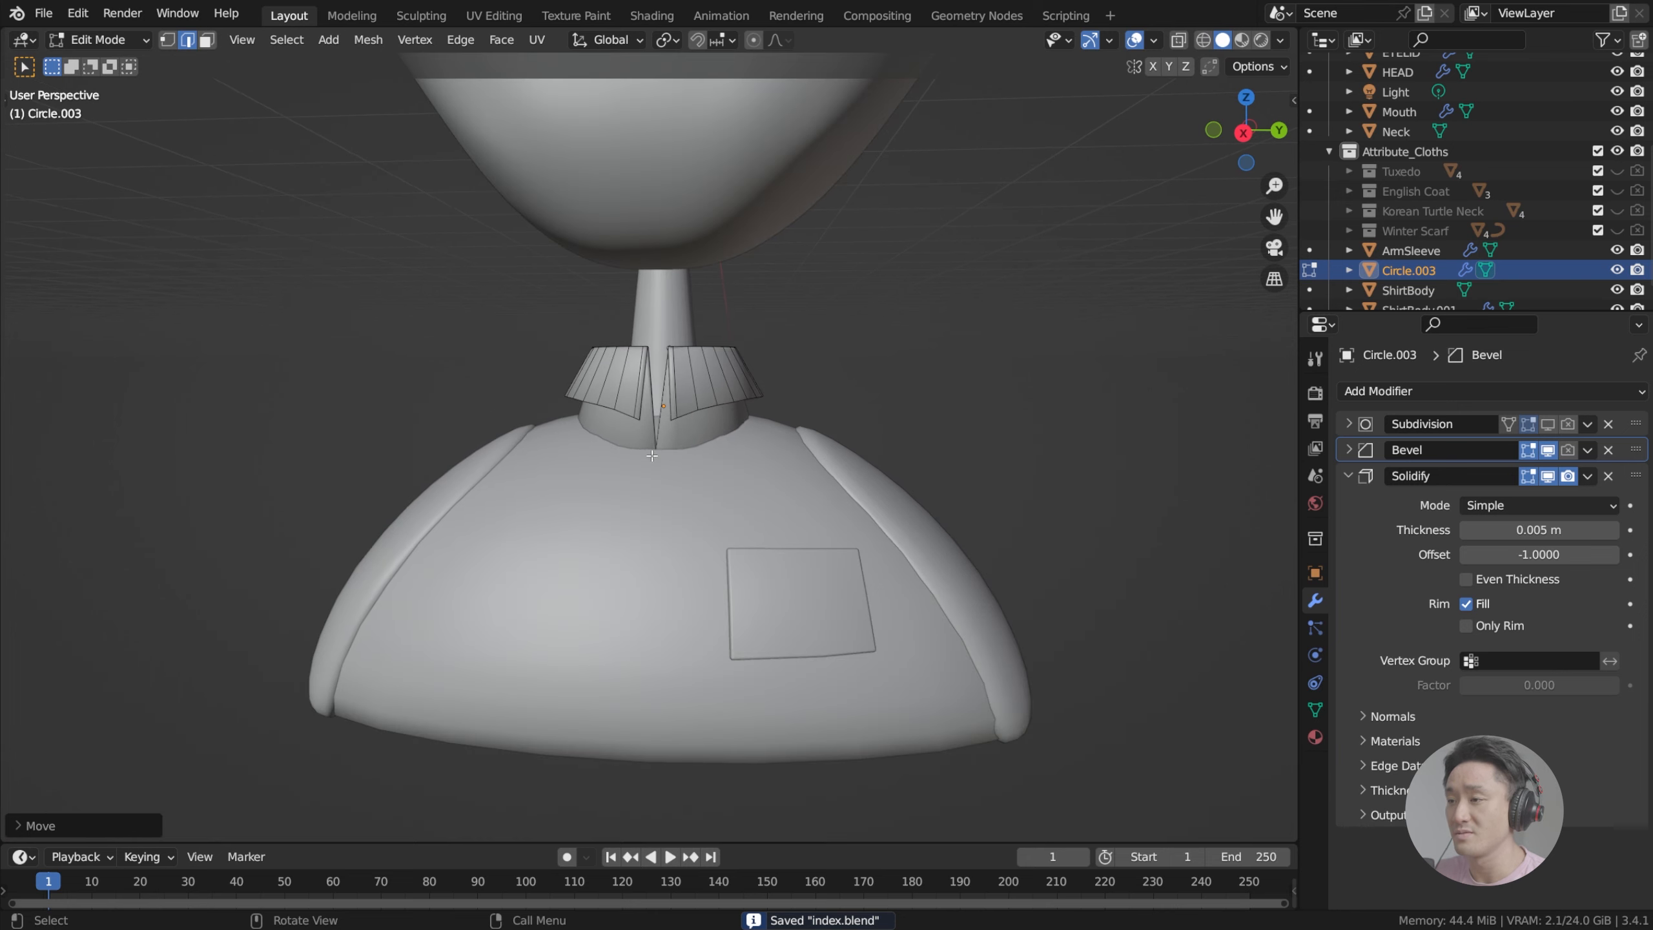
# Step: Stop editing the collar and open the ShirtBody mesh for editing
pyautogui.moveTo(633, 508); pyautogui.dragTo(703, 521, button='middle')
pyautogui.press('Tab')
pyautogui.press('Tab')
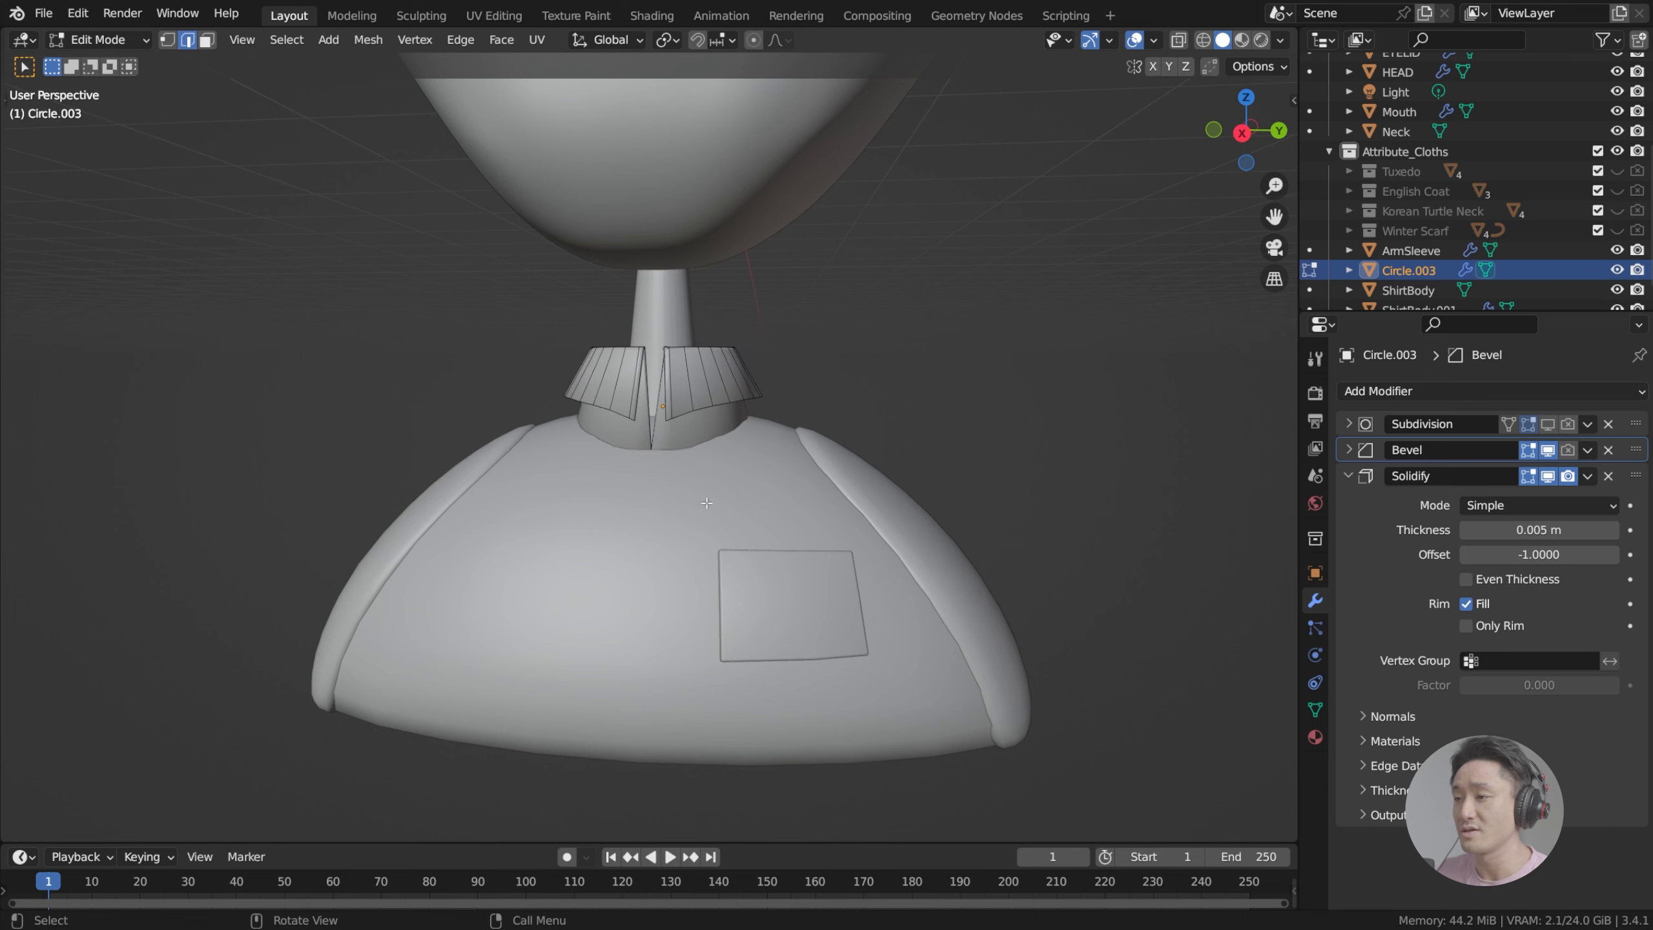
pyautogui.press('Tab')
pyautogui.click(716, 482)
pyautogui.press('Tab')
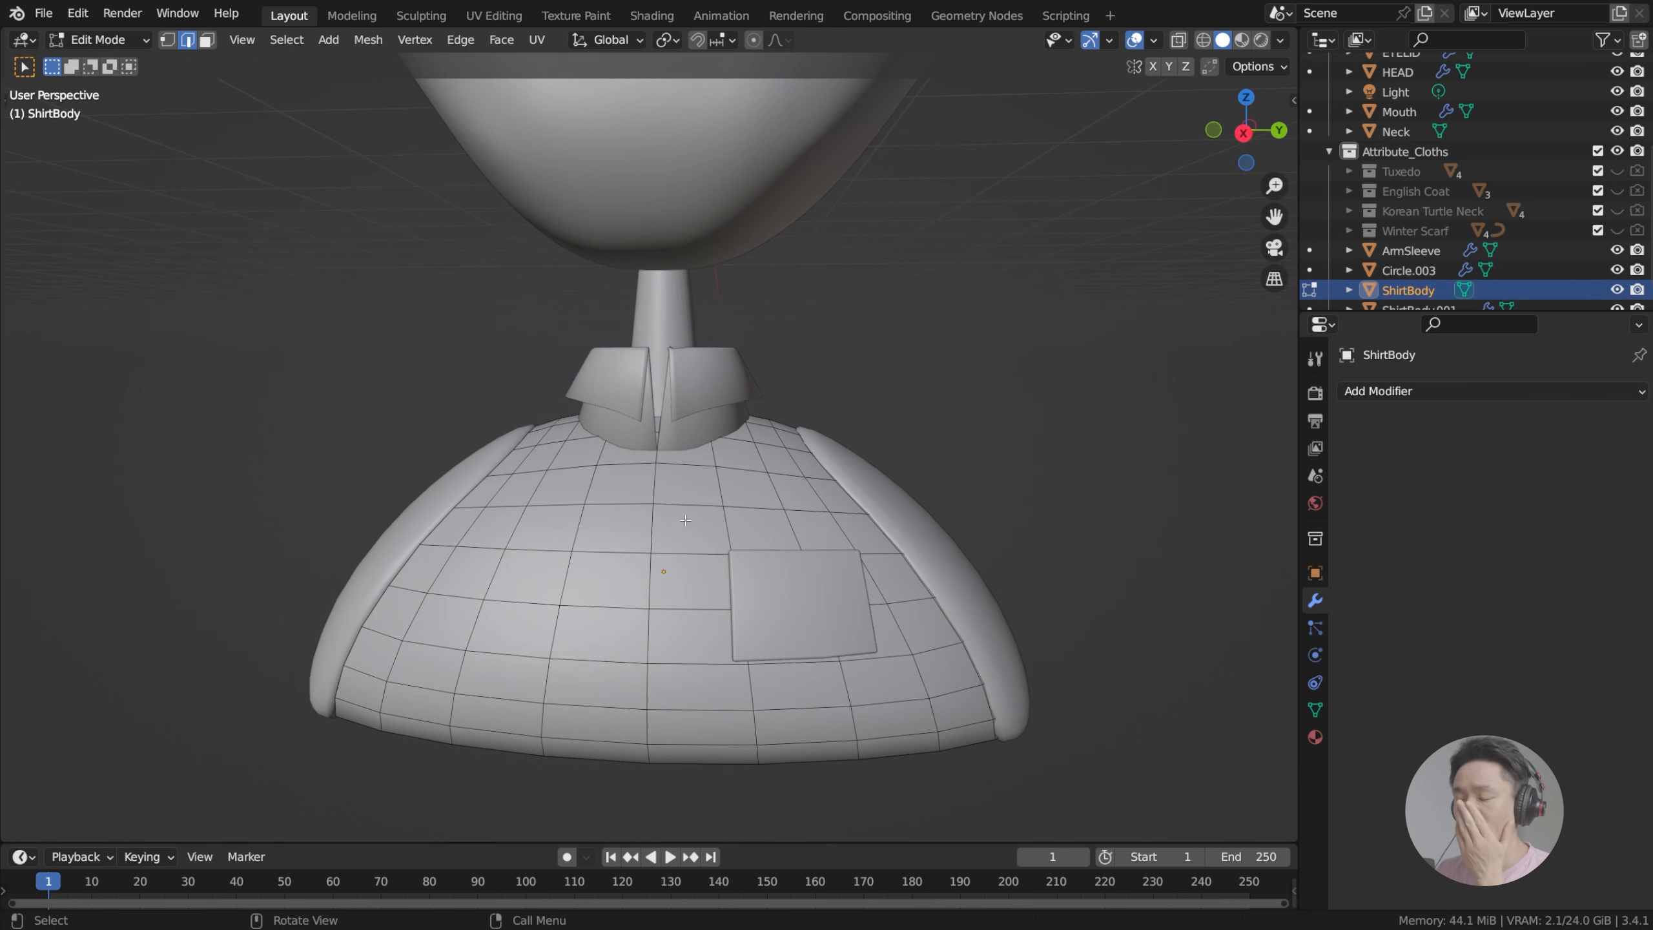
pyautogui.scroll(2, 685, 520)
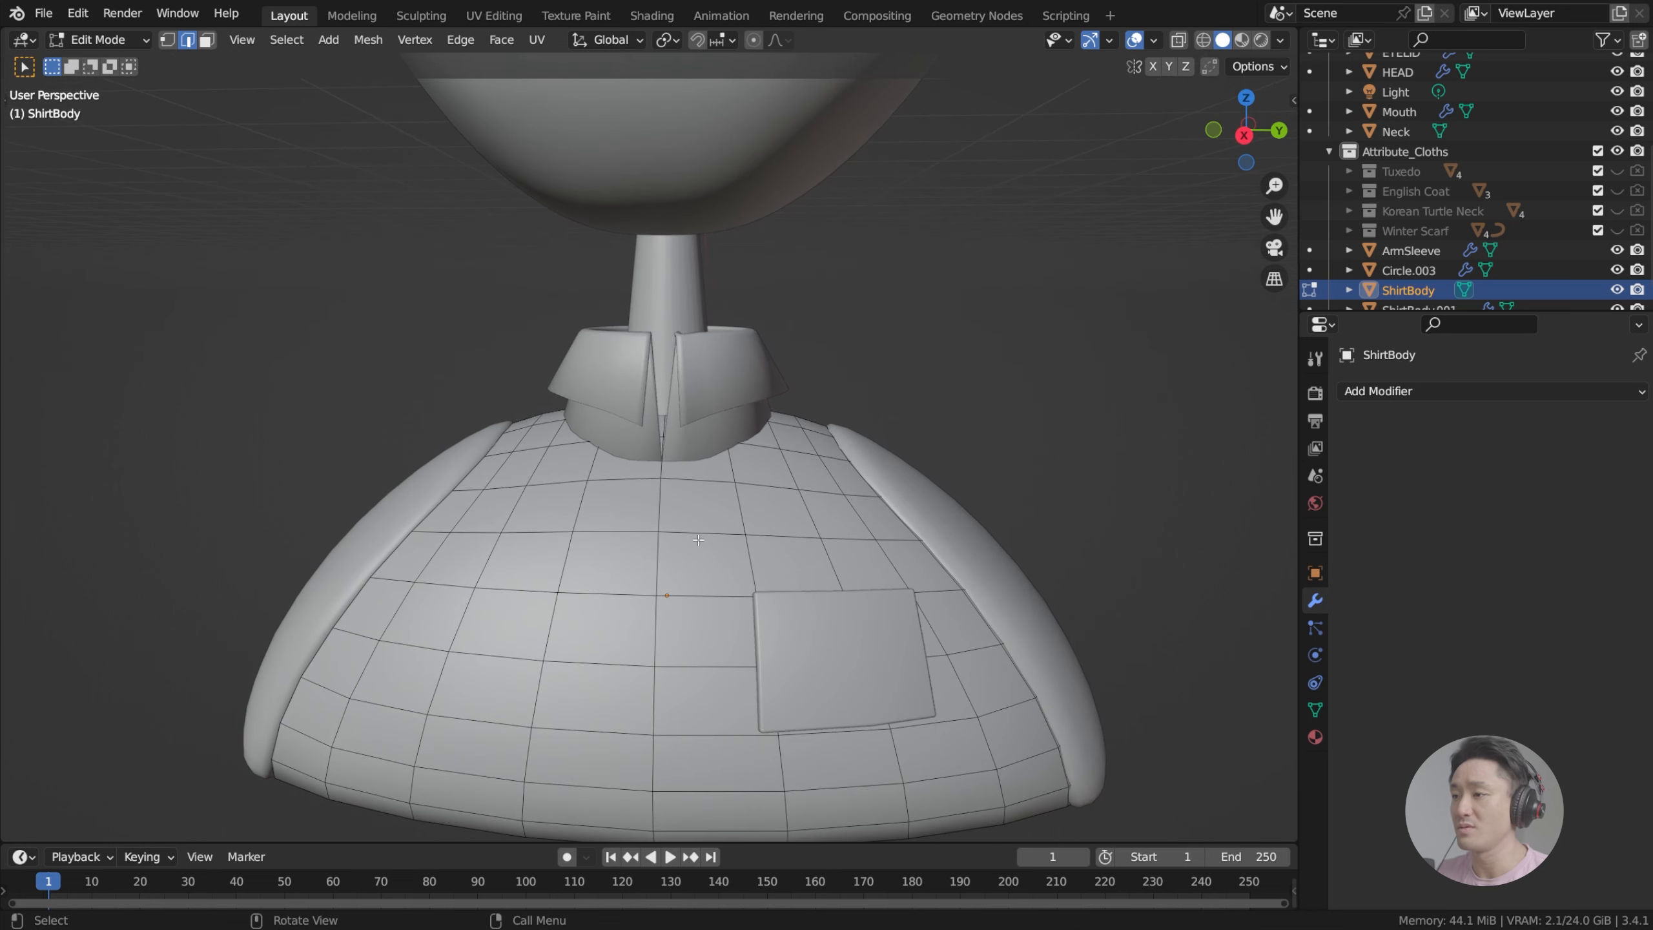
pyautogui.press('Tab')
pyautogui.press('Tab')
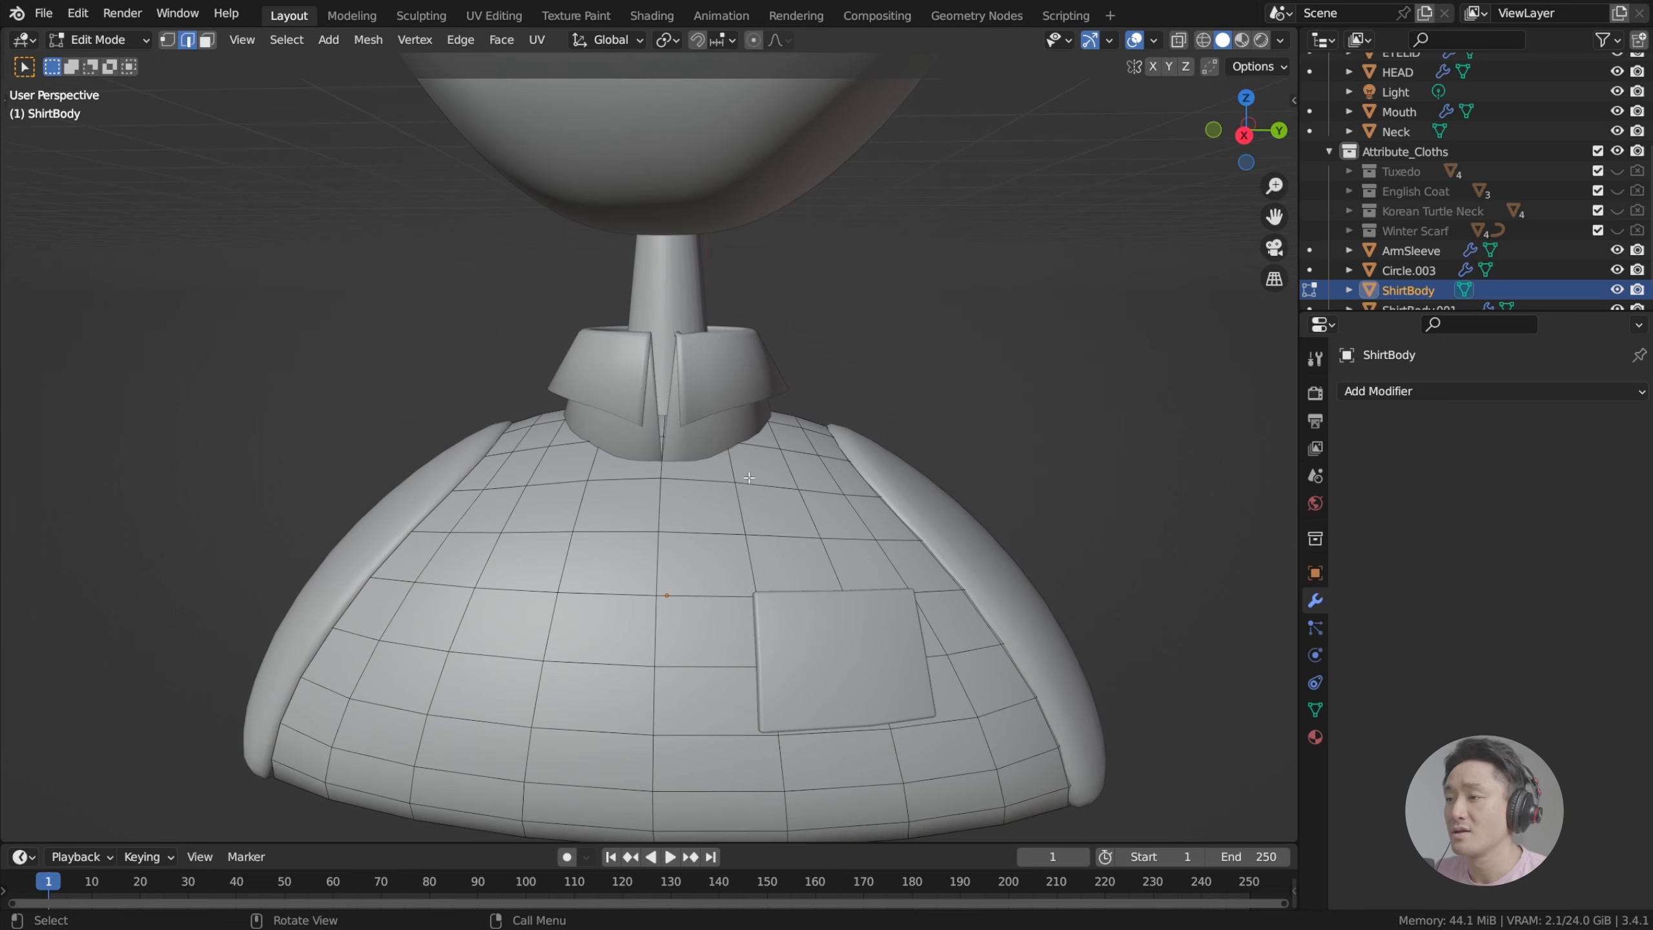
pyautogui.moveTo(747, 479); pyautogui.dragTo(763, 466, button='middle')
pyautogui.hotkey('ctrl', 'r')
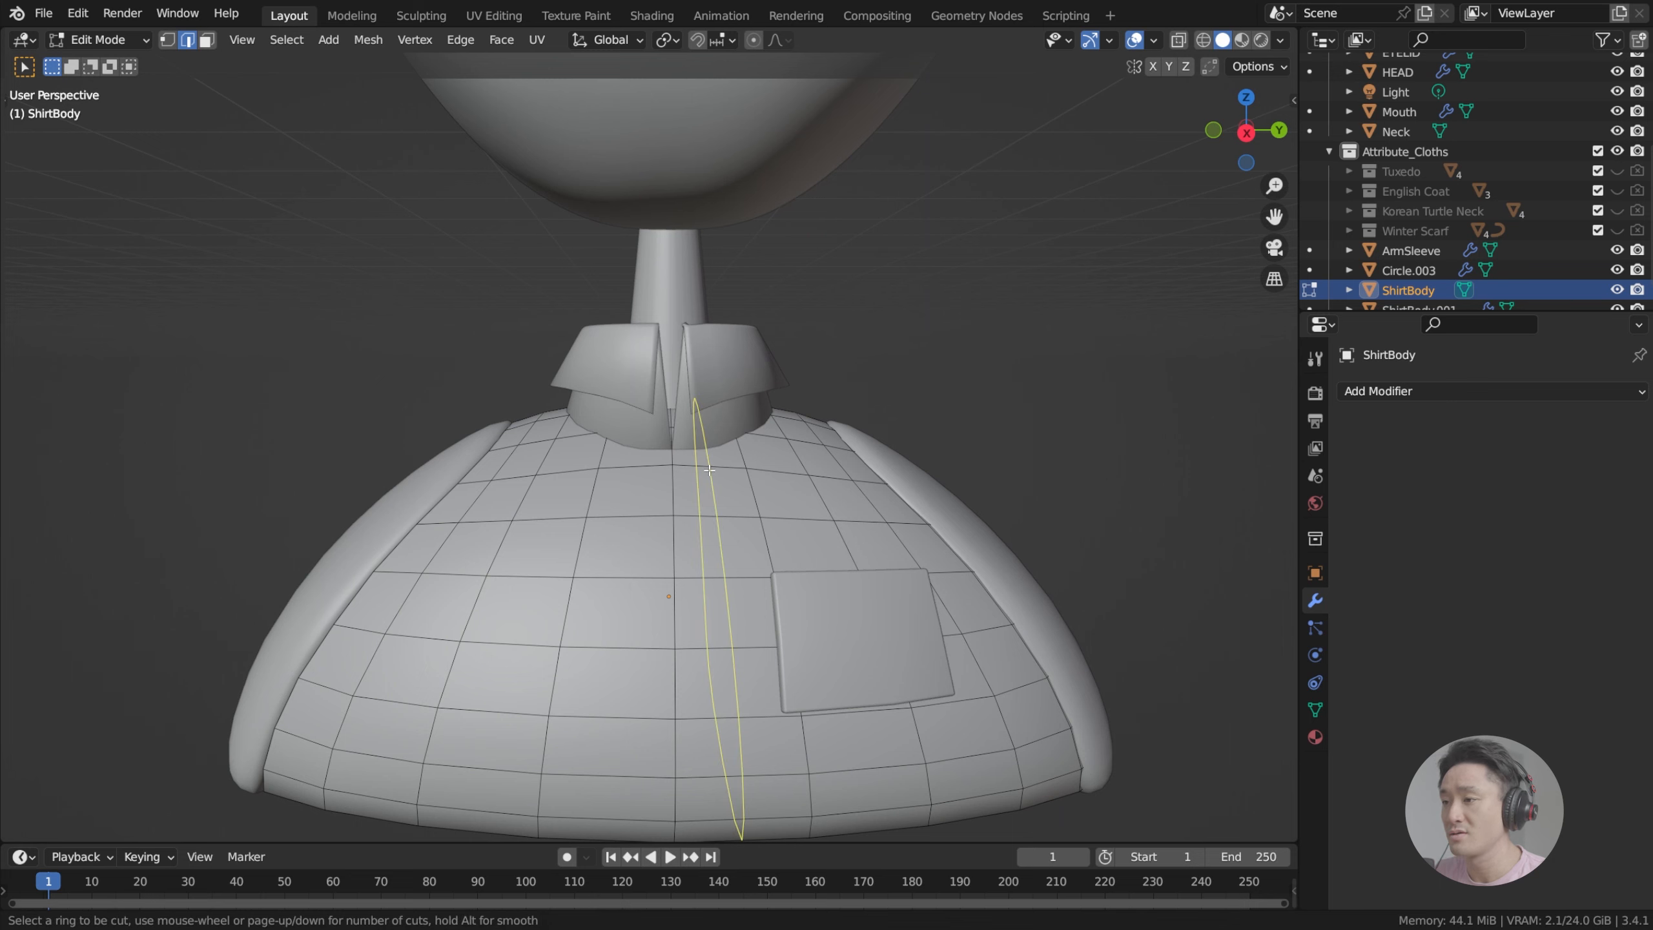
pyautogui.press('Escape')
pyautogui.moveTo(708, 467); pyautogui.dragTo(746, 479, button='middle')
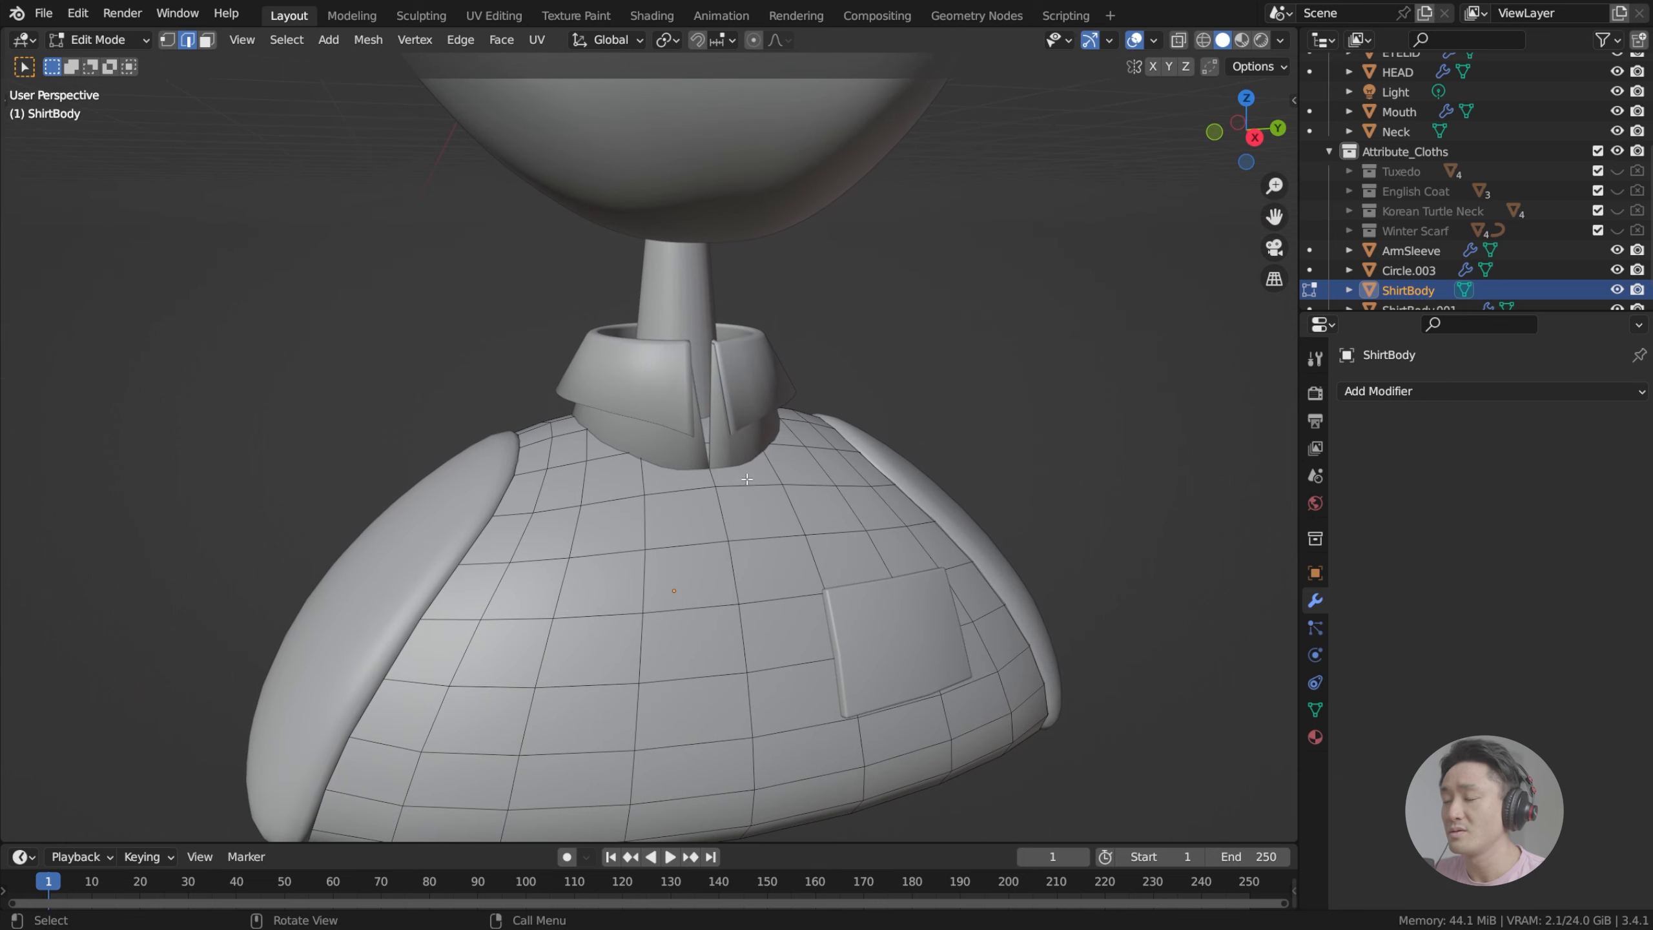
pyautogui.scroll(-1, 741, 487)
pyautogui.scroll(2, 725, 475)
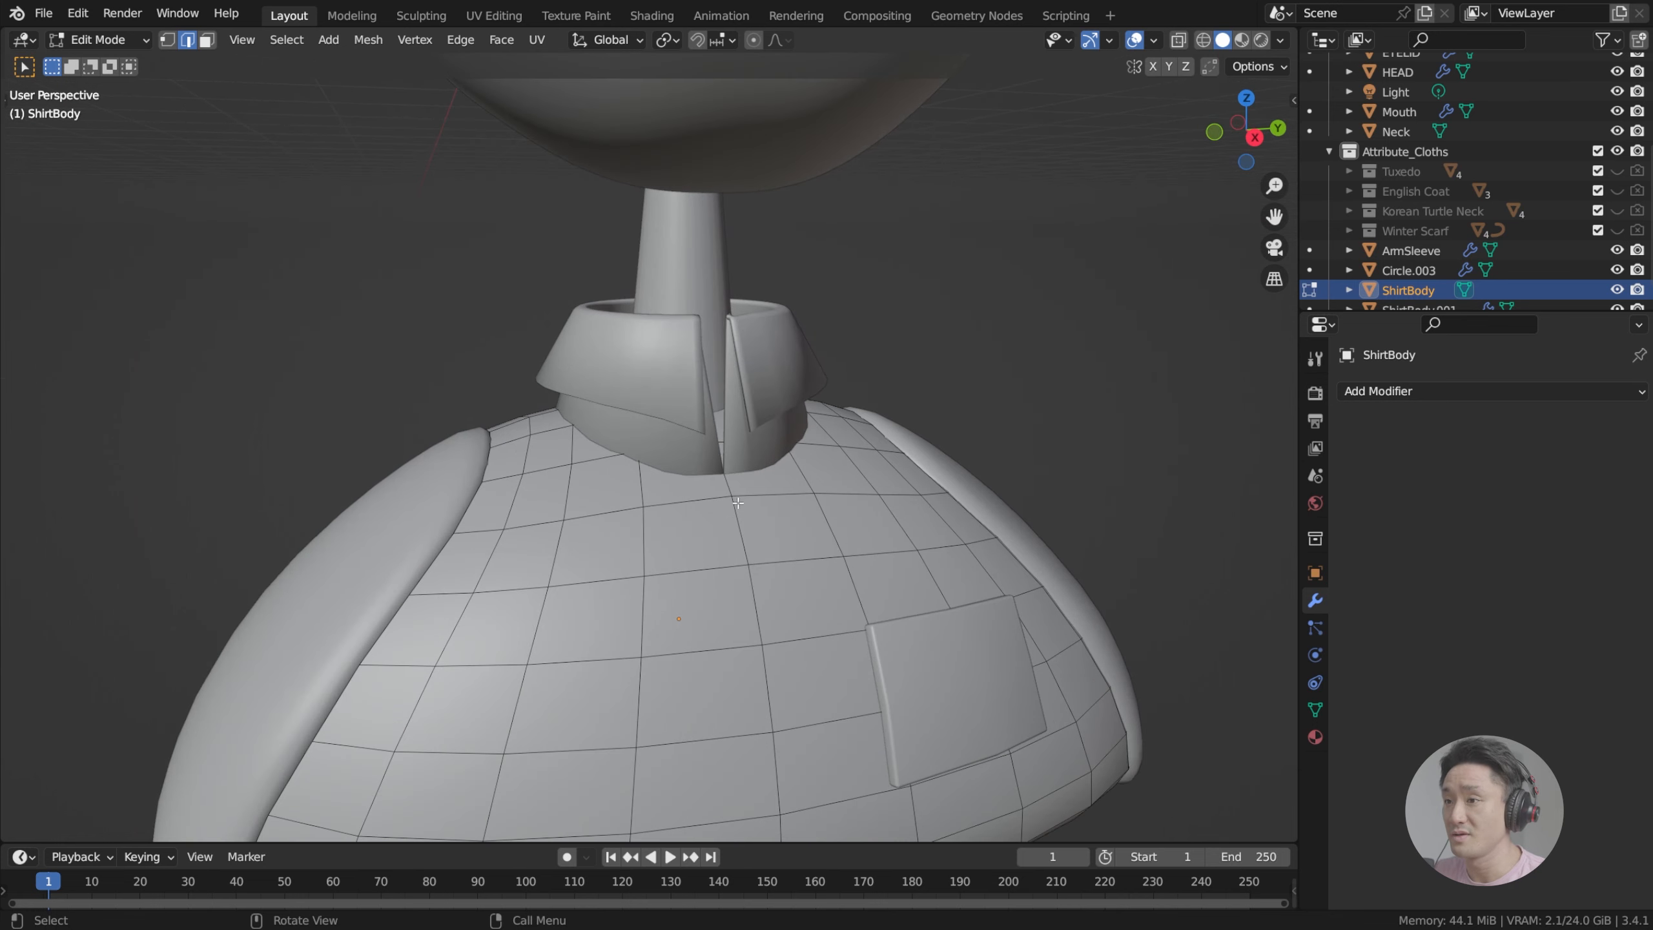
# Step: Select the vertical edge loop running through the centre of the shirt front and duplicate it in place
pyautogui.hotkey('ctrl', 'r')
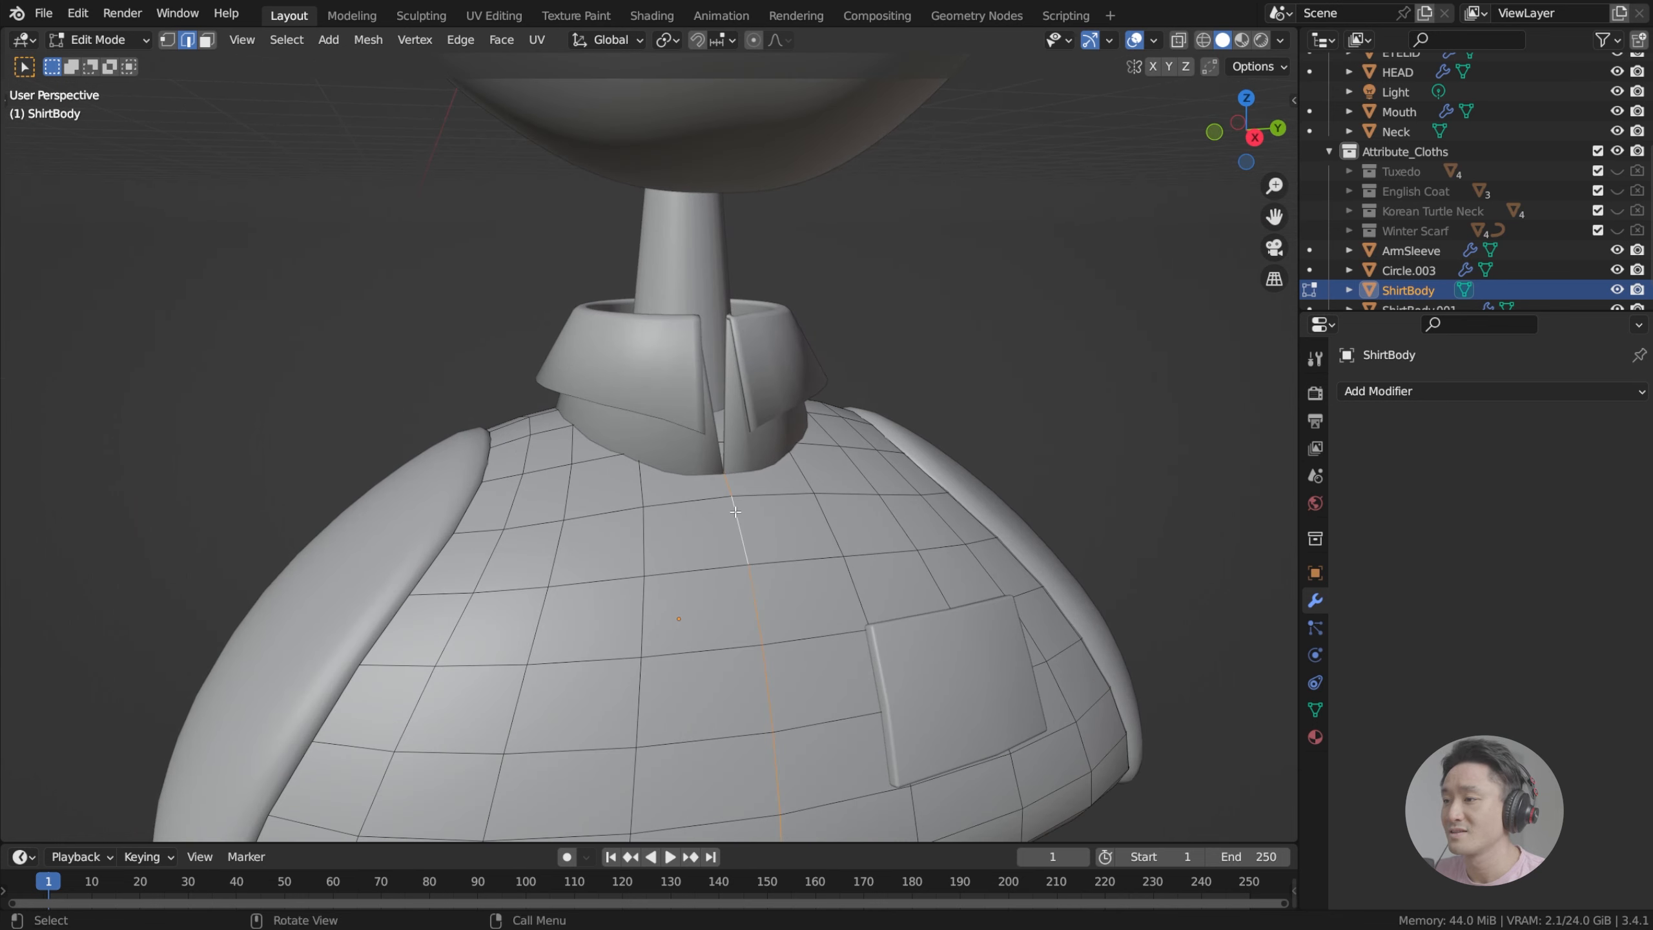
pyautogui.moveTo(797, 426); pyautogui.dragTo(1169, 170, button='middle')
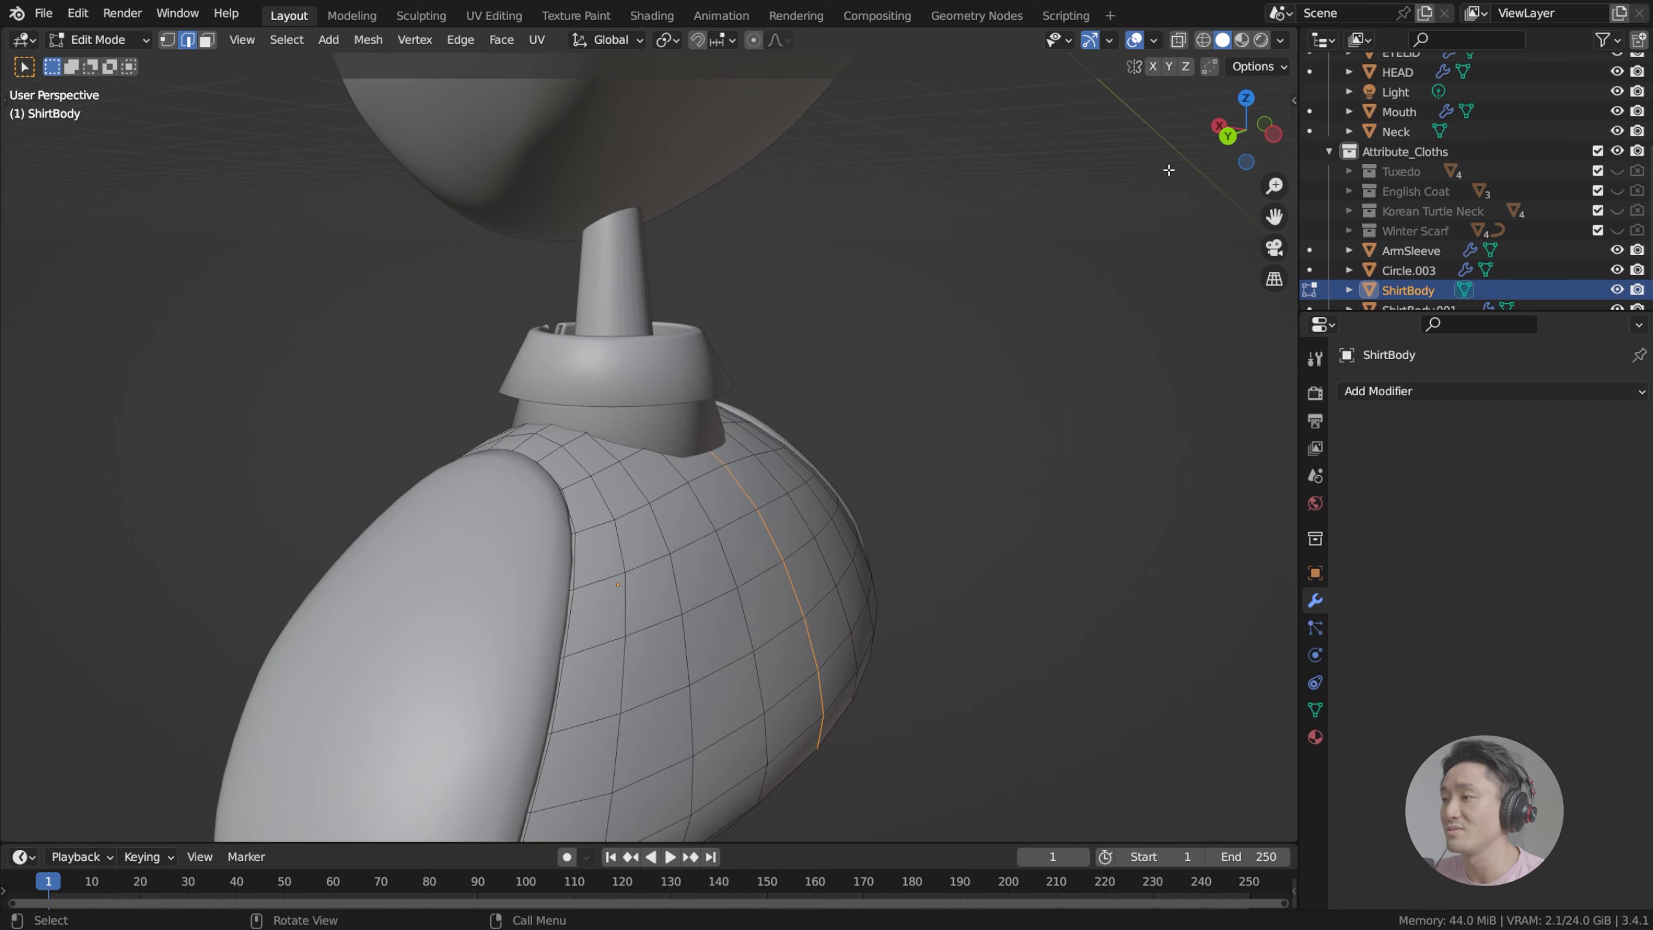
pyautogui.moveTo(770, 371); pyautogui.dragTo(844, 450, button='middle')
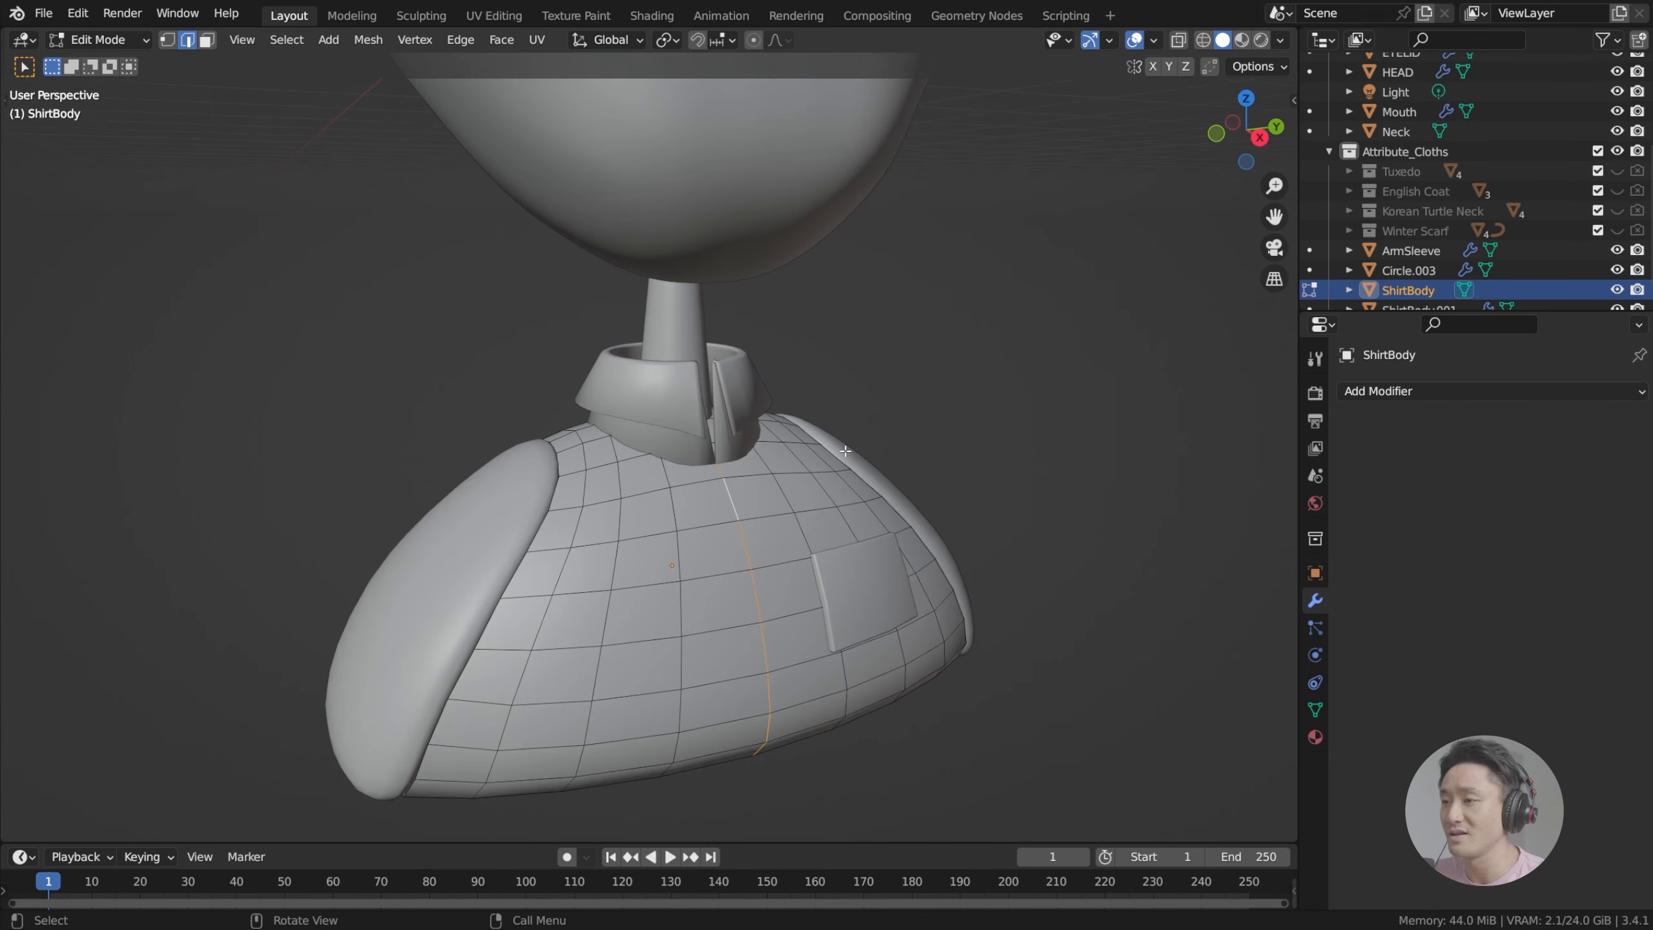
pyautogui.hotkey('shift', 'd')
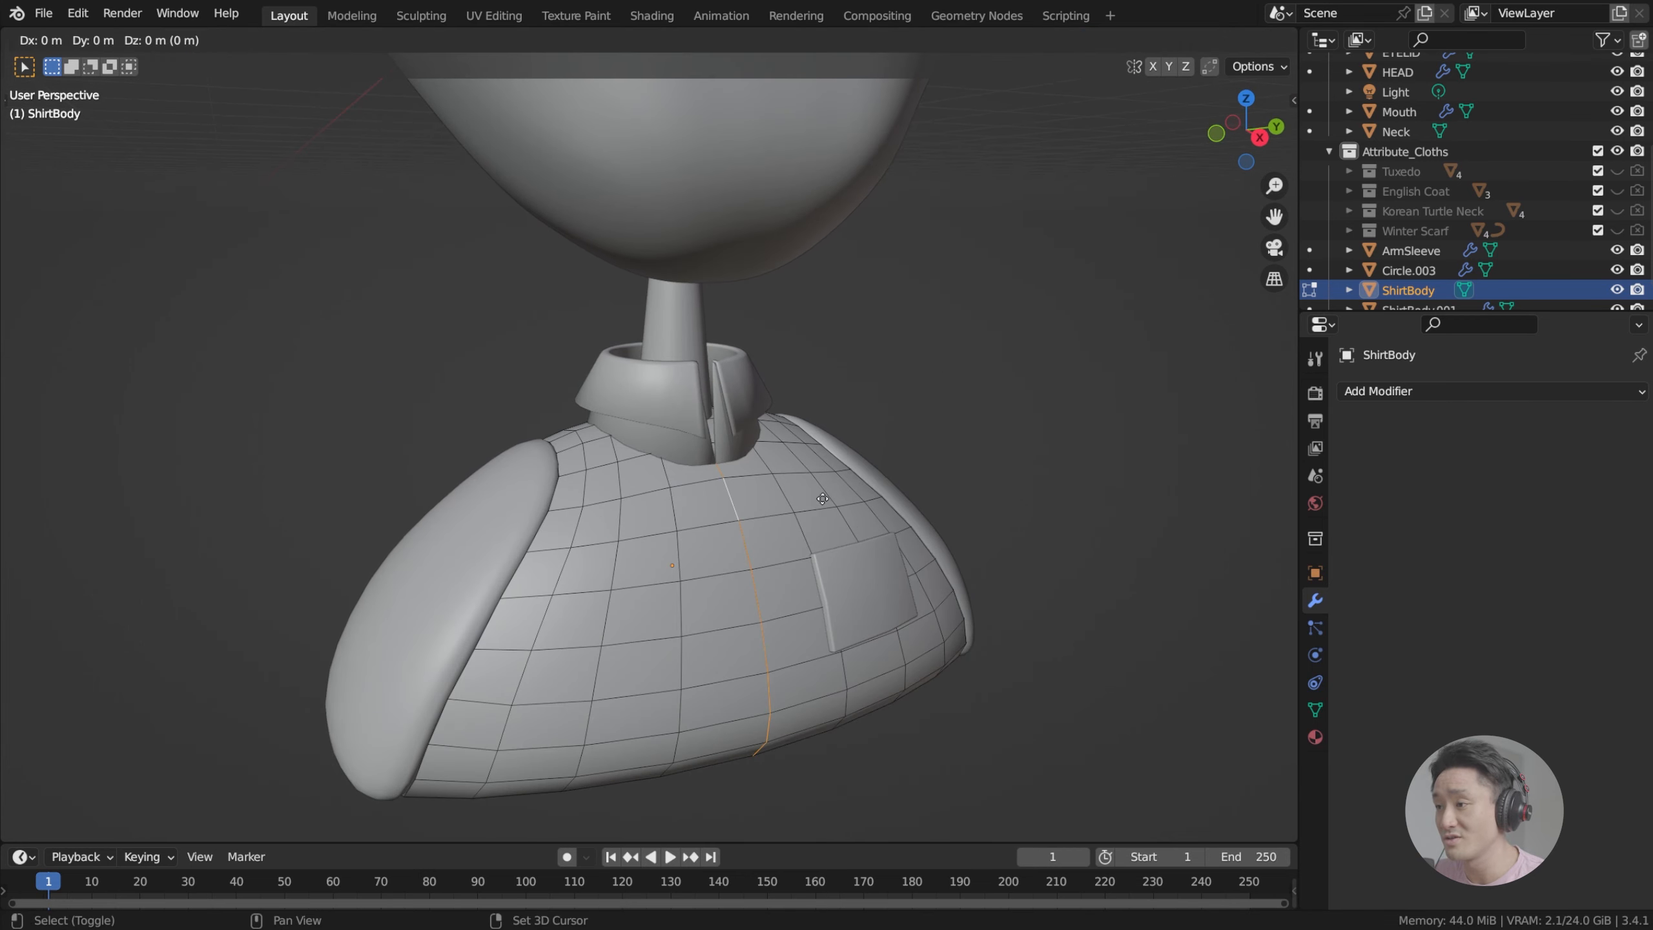
pyautogui.rightClick(823, 499)
pyautogui.moveTo(761, 483); pyautogui.dragTo(809, 468, button='middle')
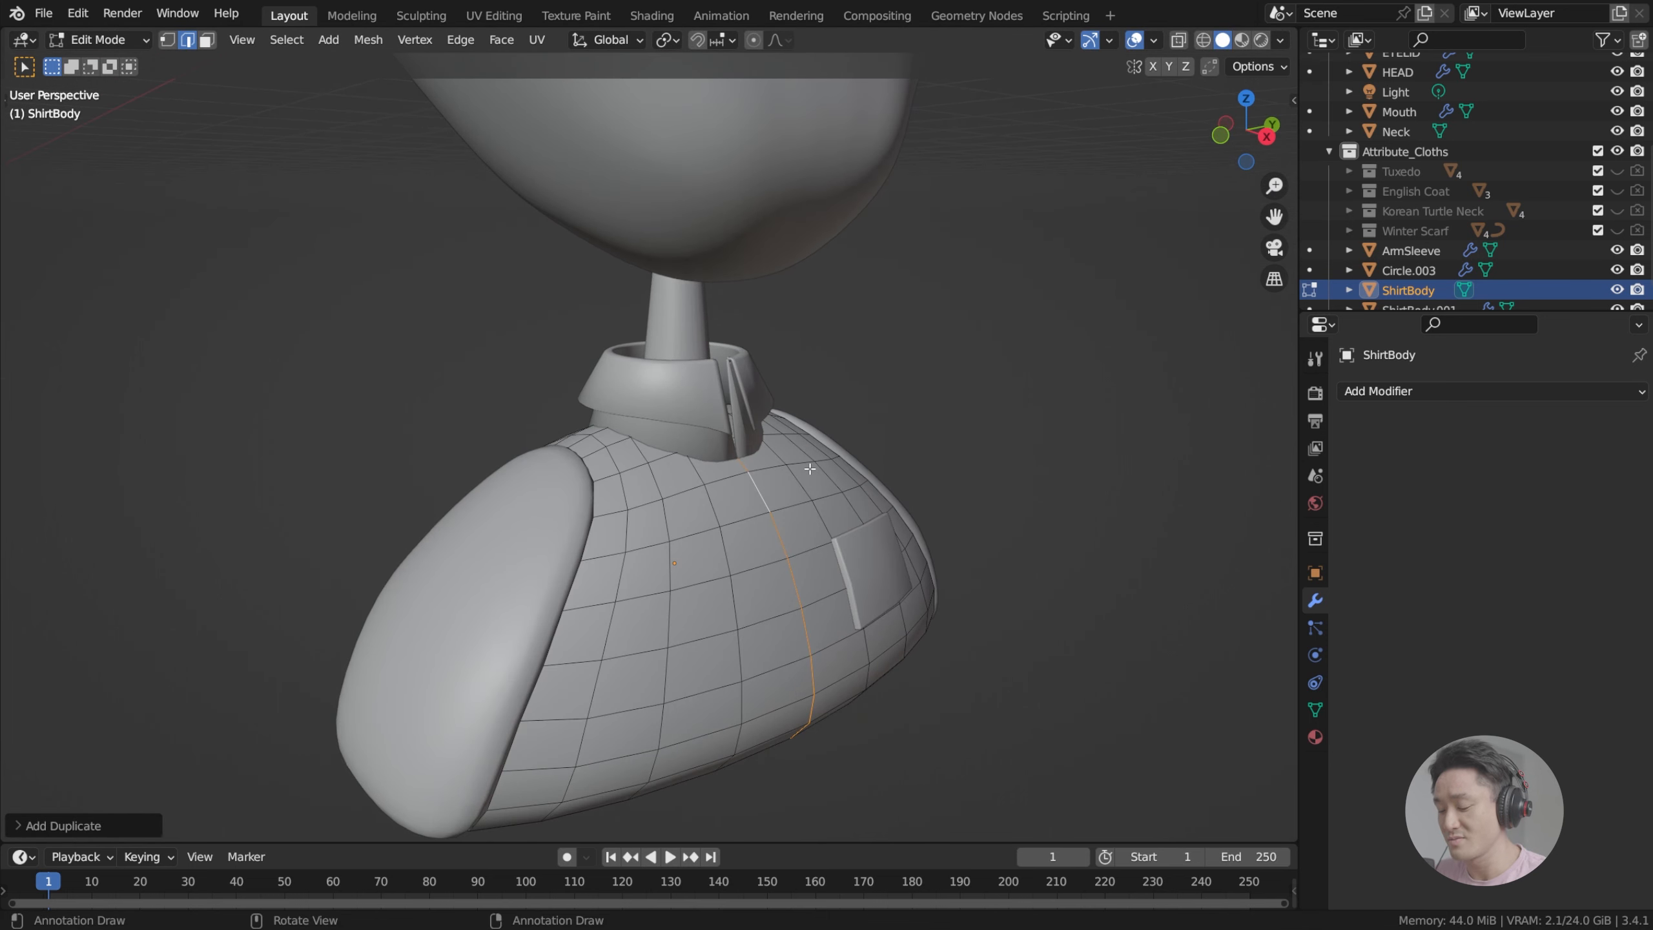
# Step: Separate the duplicated edge loop into its own object and select only that object in Object Mode
pyautogui.press('p')
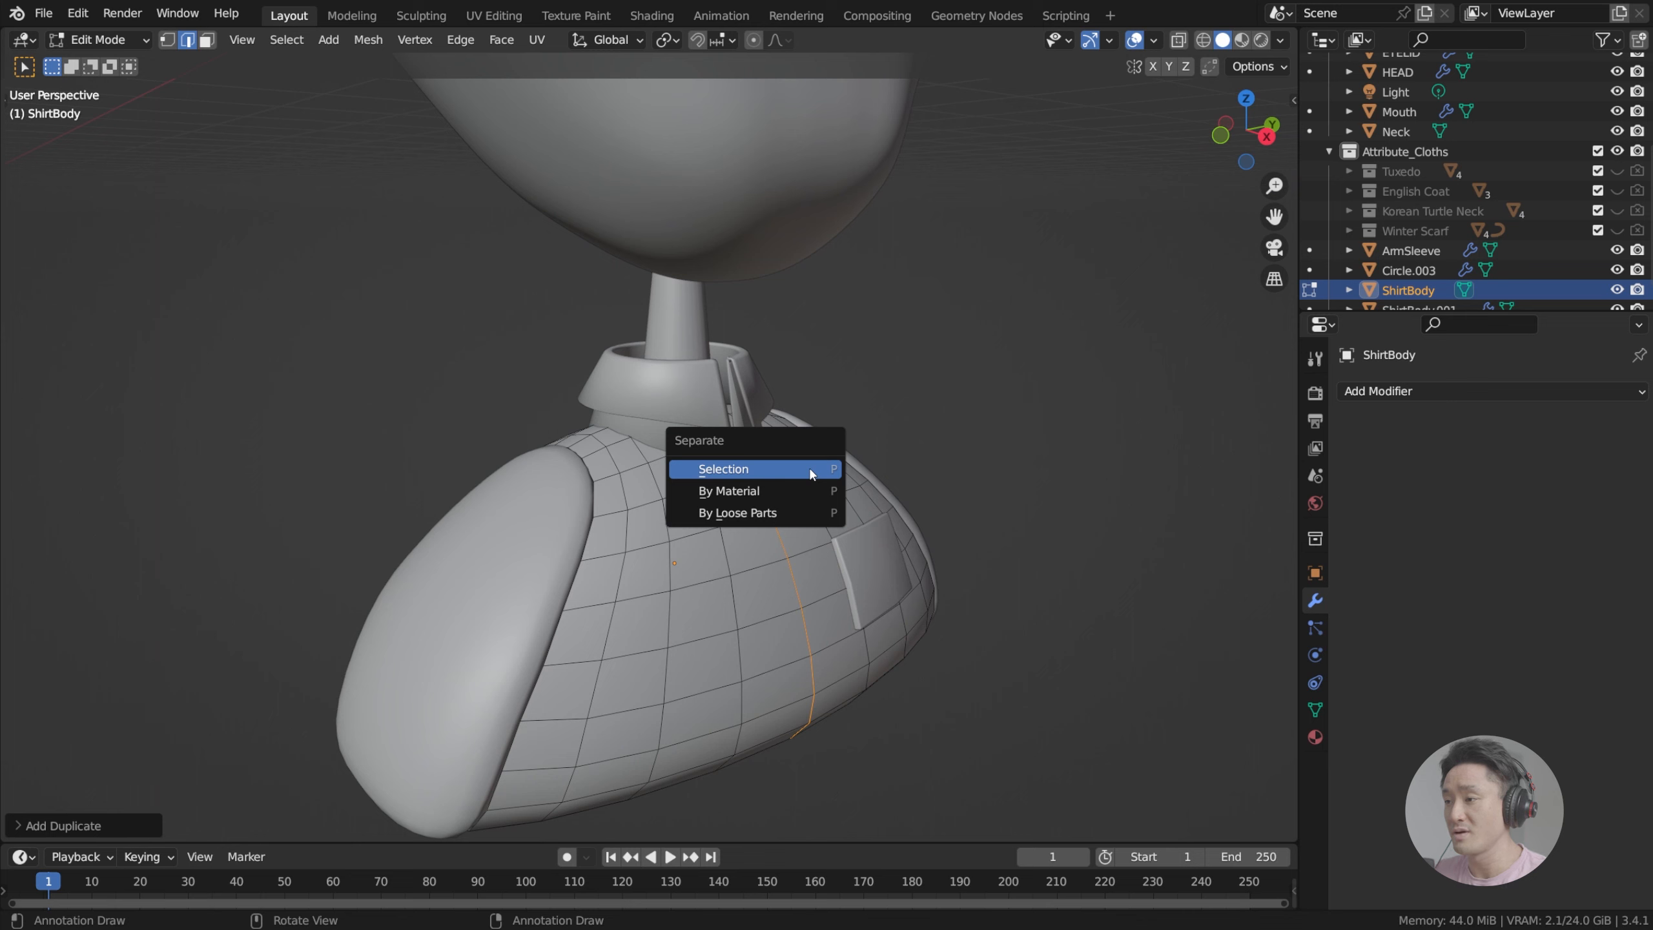
pyautogui.click(809, 469)
pyautogui.press('Tab')
pyautogui.scroll(-2, 1418, 228)
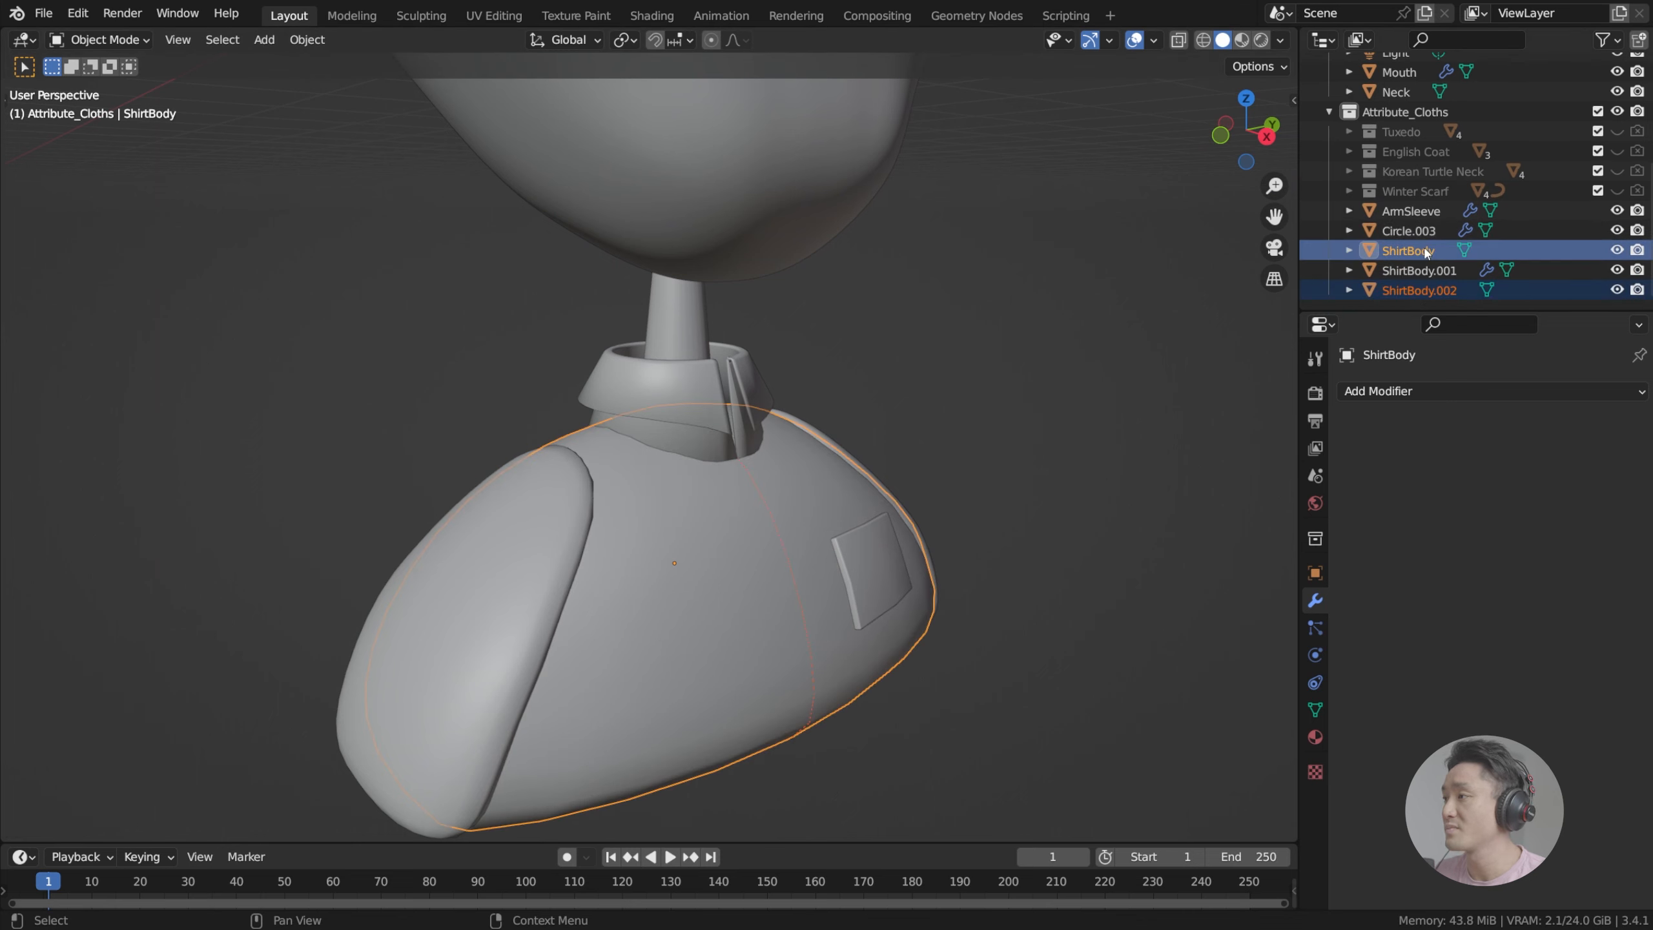
pyautogui.click(1419, 270)
pyautogui.click(1415, 290)
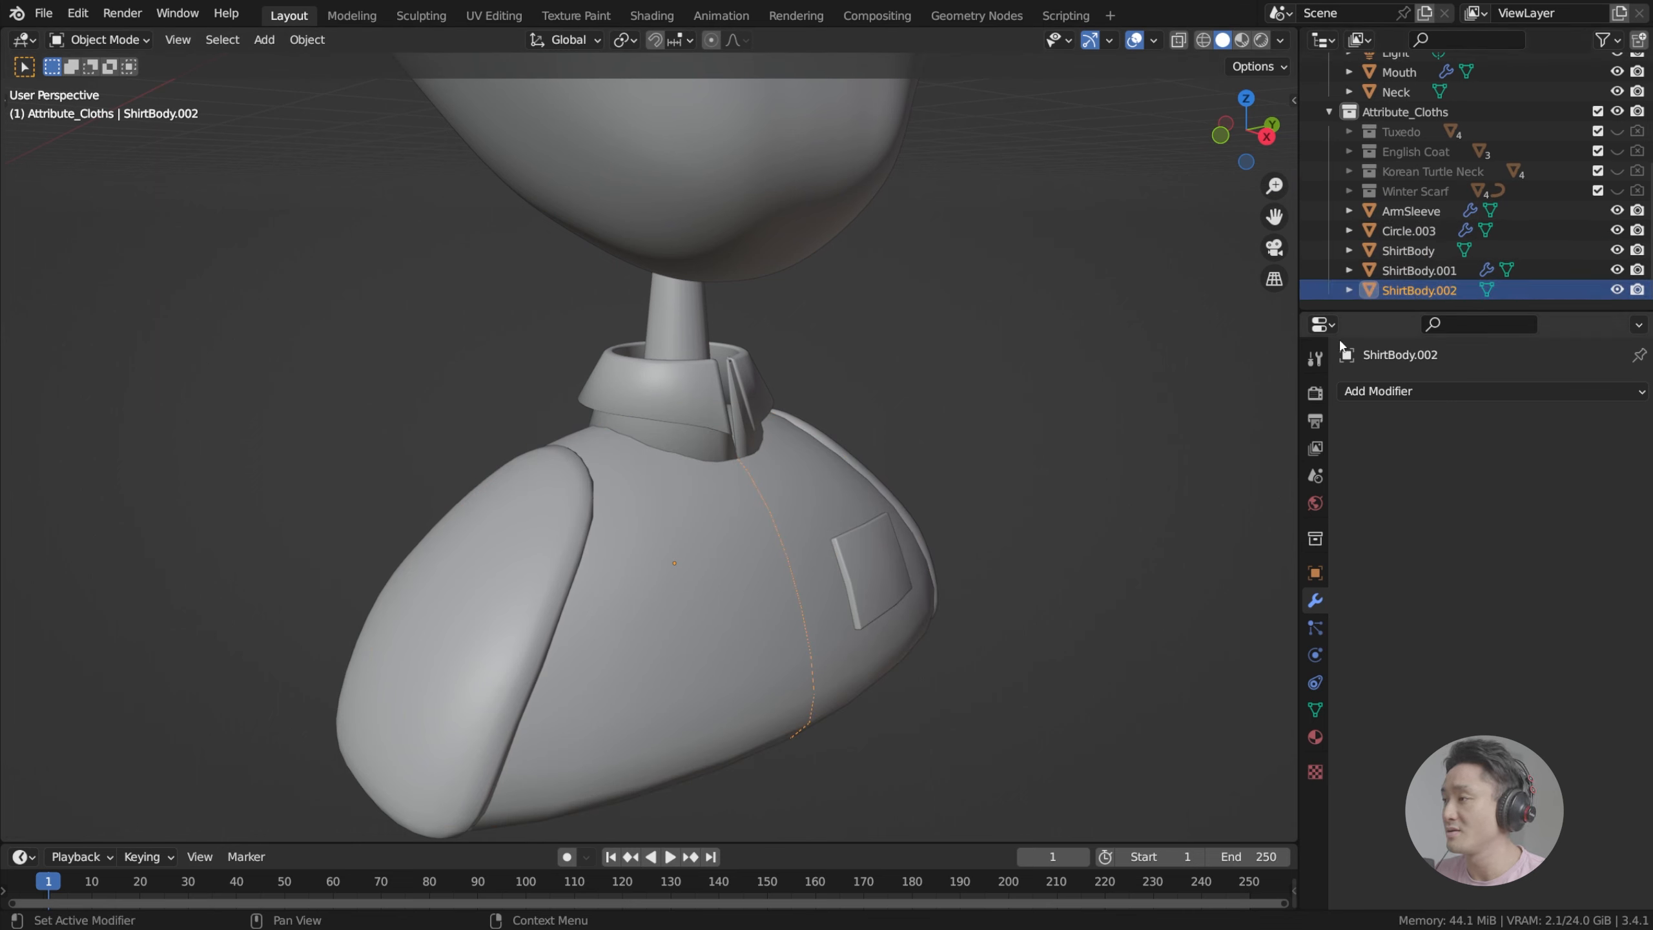
# Step: Delete the rear half of the separated loop, selecting its vertices in X-ray display from the front orthographic view
pyautogui.moveTo(854, 436); pyautogui.dragTo(746, 495, button='middle')
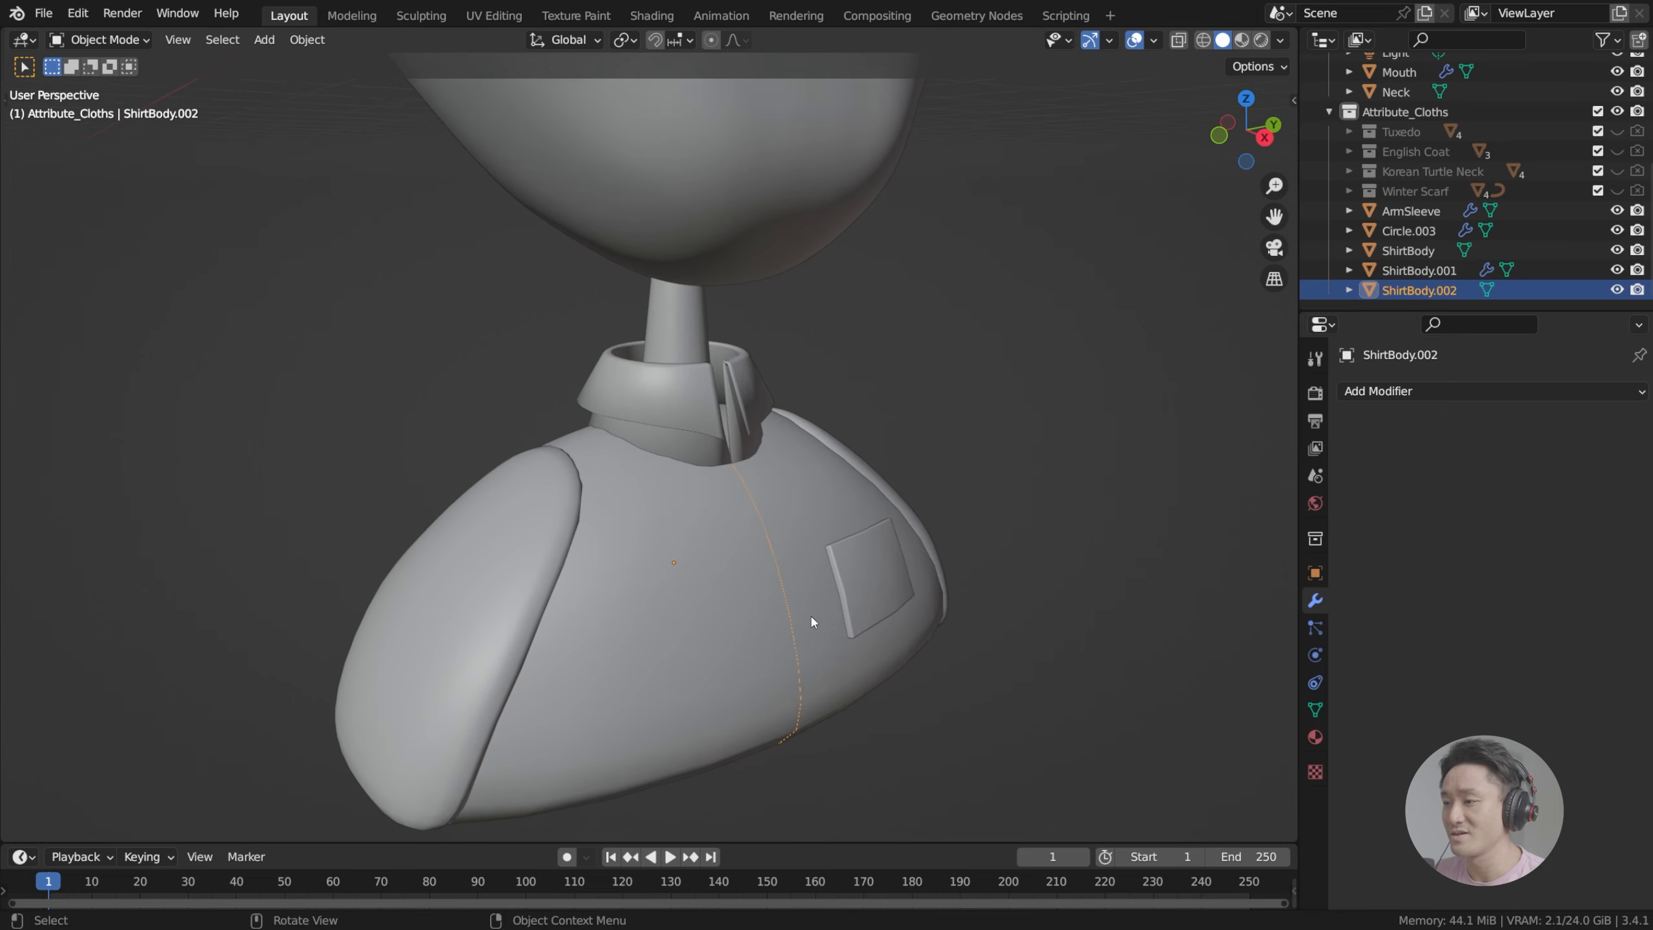
pyautogui.moveTo(812, 622); pyautogui.dragTo(993, 475, button='middle')
pyautogui.press('Tab')
pyautogui.click(1178, 41)
pyautogui.scroll(-1, 783, 402)
pyautogui.moveTo(783, 400); pyautogui.dragTo(801, 362, button='middle')
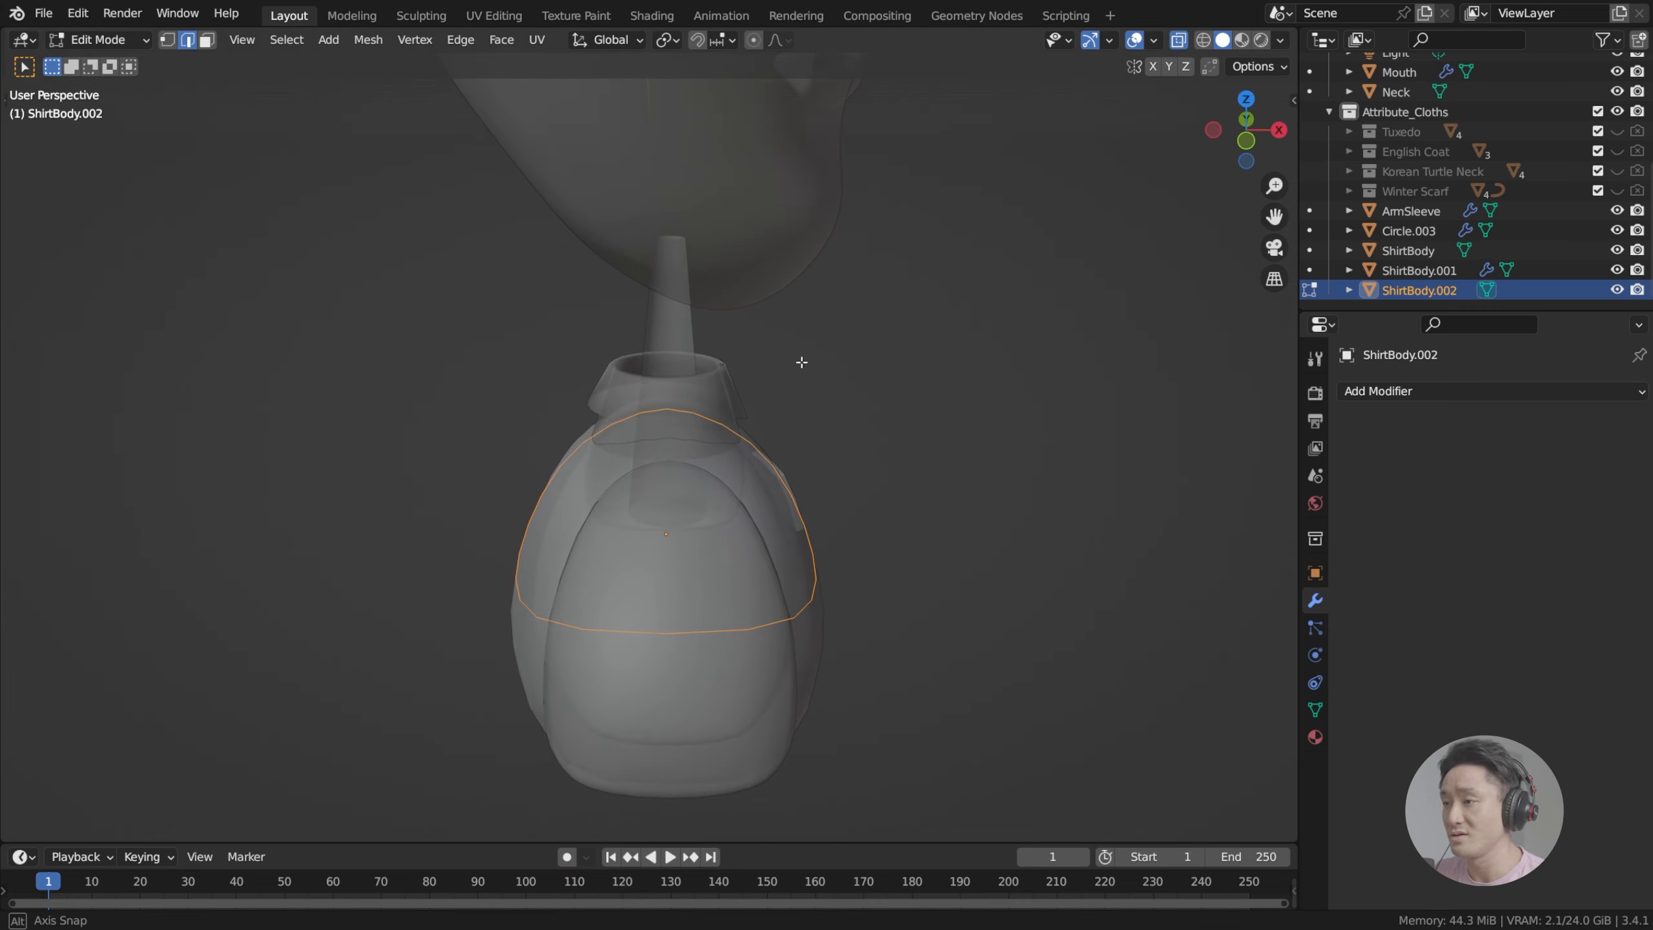
pyautogui.press('Tab')
pyautogui.press('Tab')
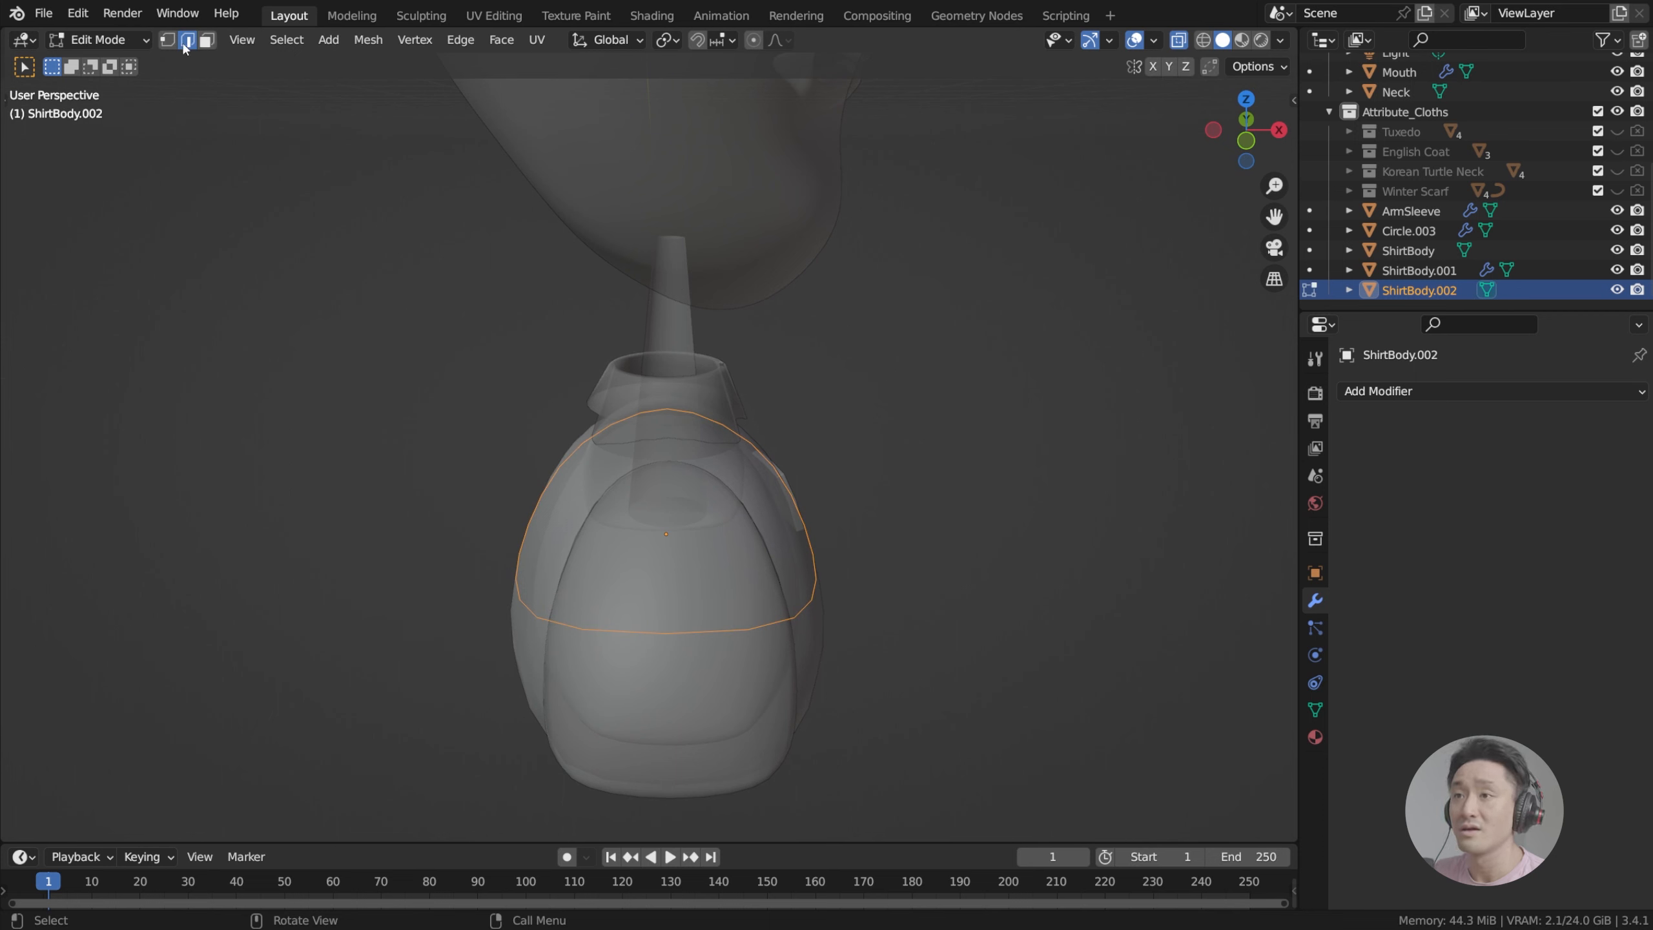
pyautogui.press('KP_1')
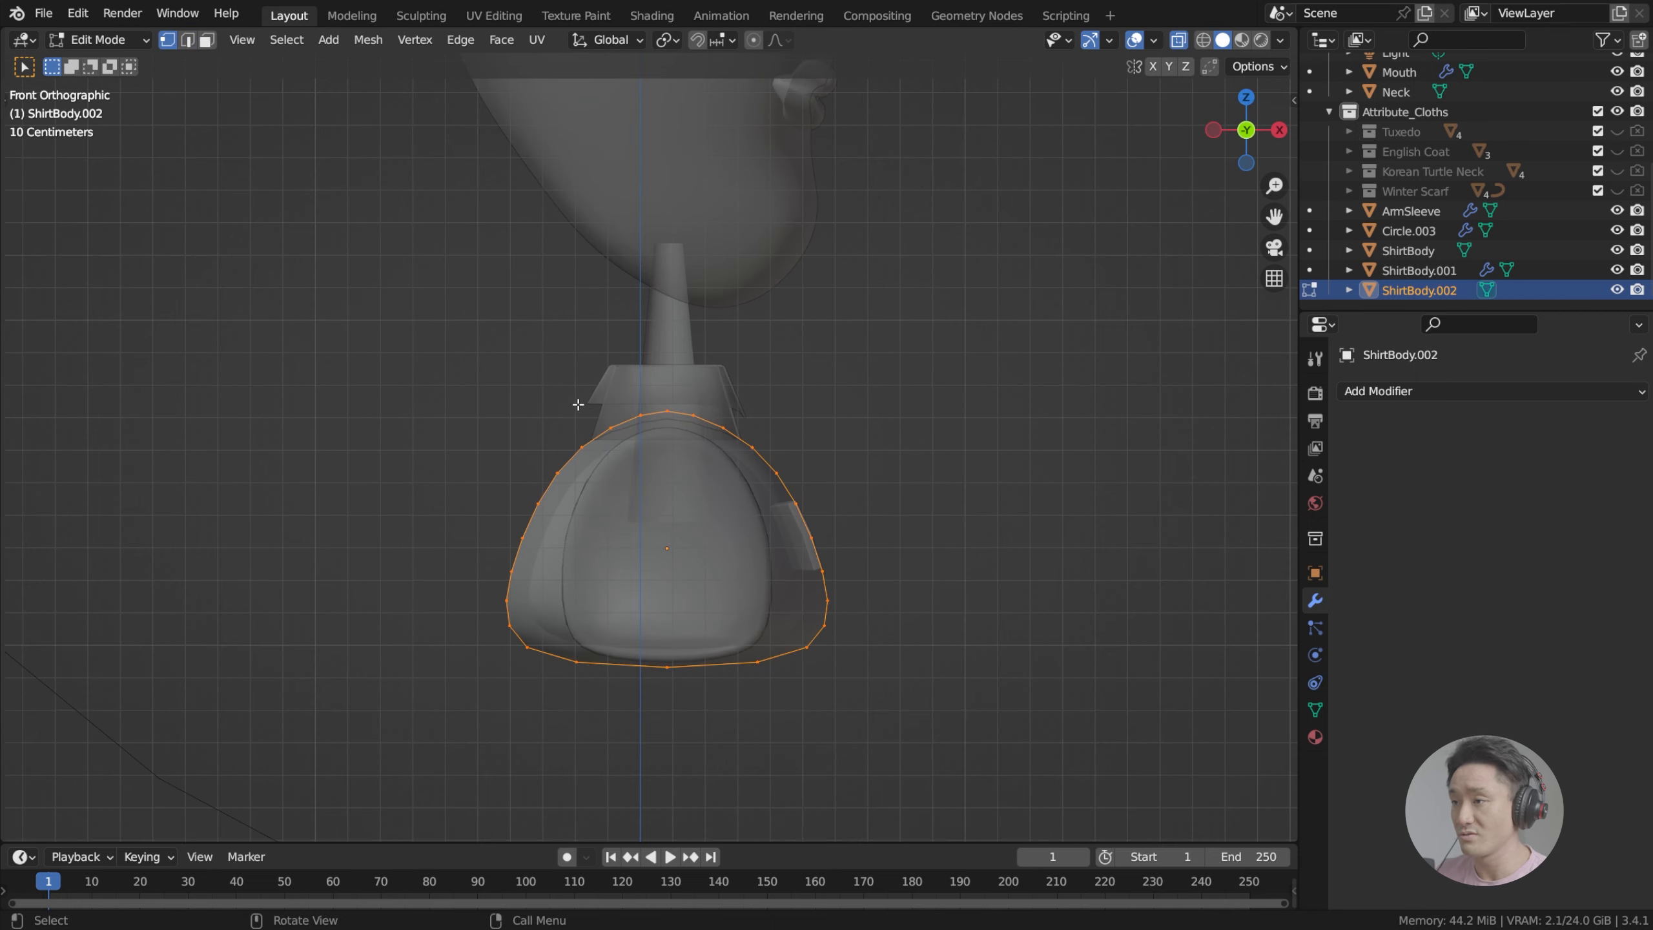
pyautogui.moveTo(372, 329); pyautogui.dragTo(680, 727)
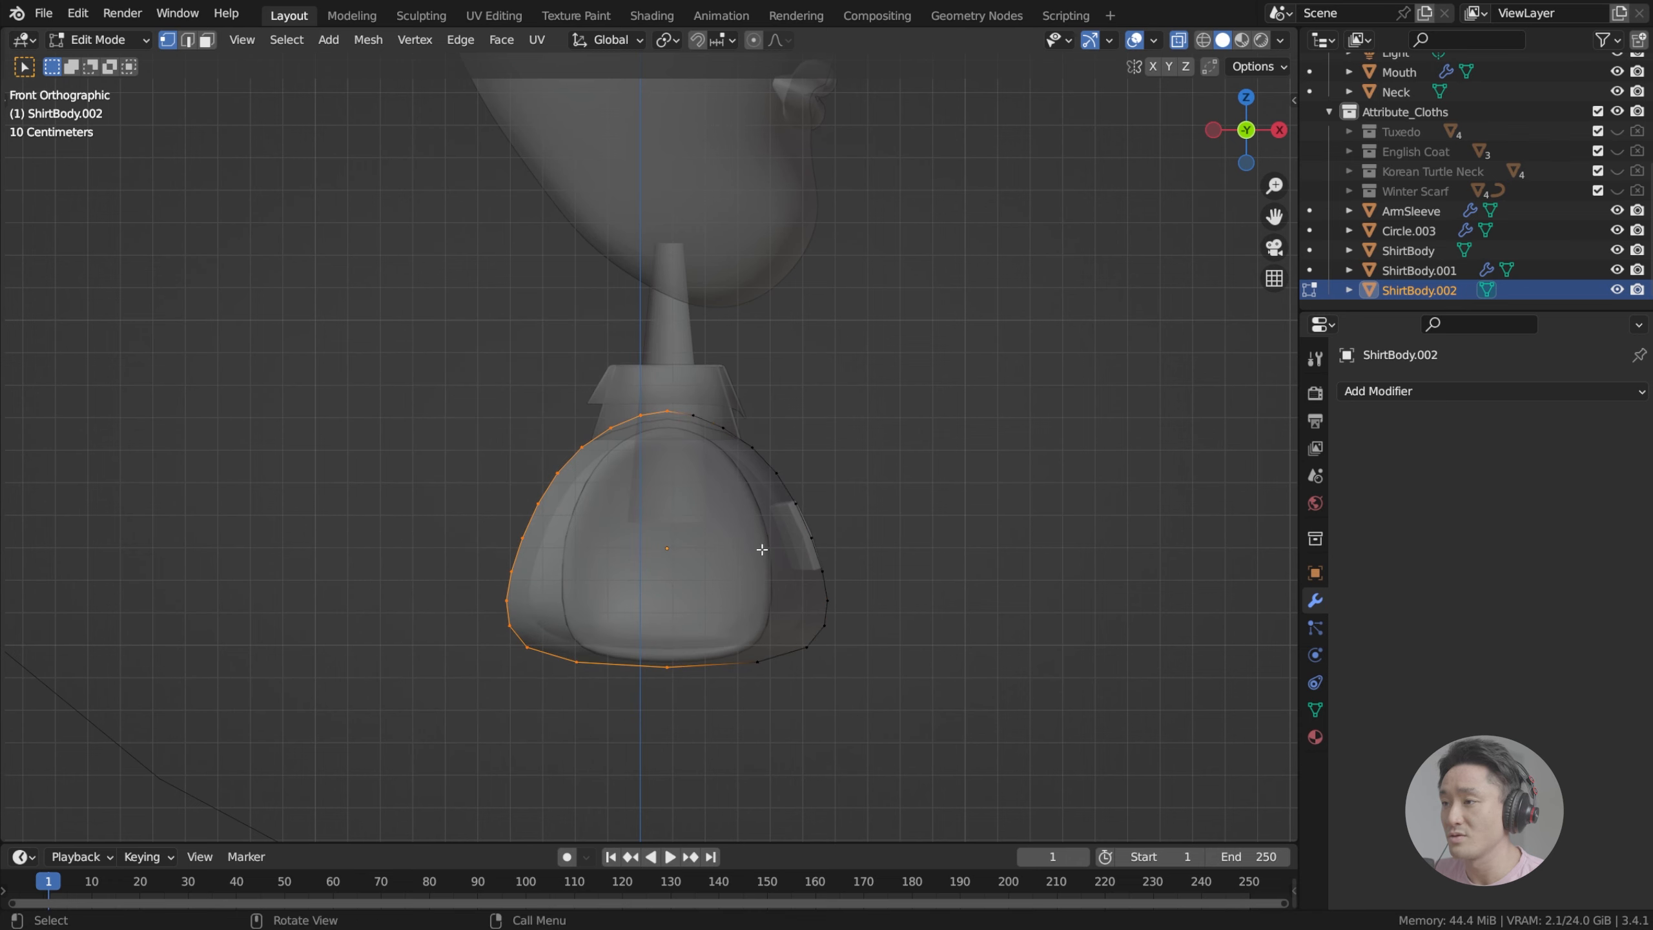
pyautogui.press('x')
pyautogui.click(794, 449)
pyautogui.moveTo(794, 449)
pyautogui.mouseDown(button='middle')
pyautogui.moveTo(748, 456)
pyautogui.moveTo(754, 430)
pyautogui.moveTo(789, 467)
pyautogui.moveTo(714, 470)
pyautogui.moveTo(701, 455)
pyautogui.moveTo(806, 459)
pyautogui.mouseUp(button='middle')
pyautogui.press('Tab')
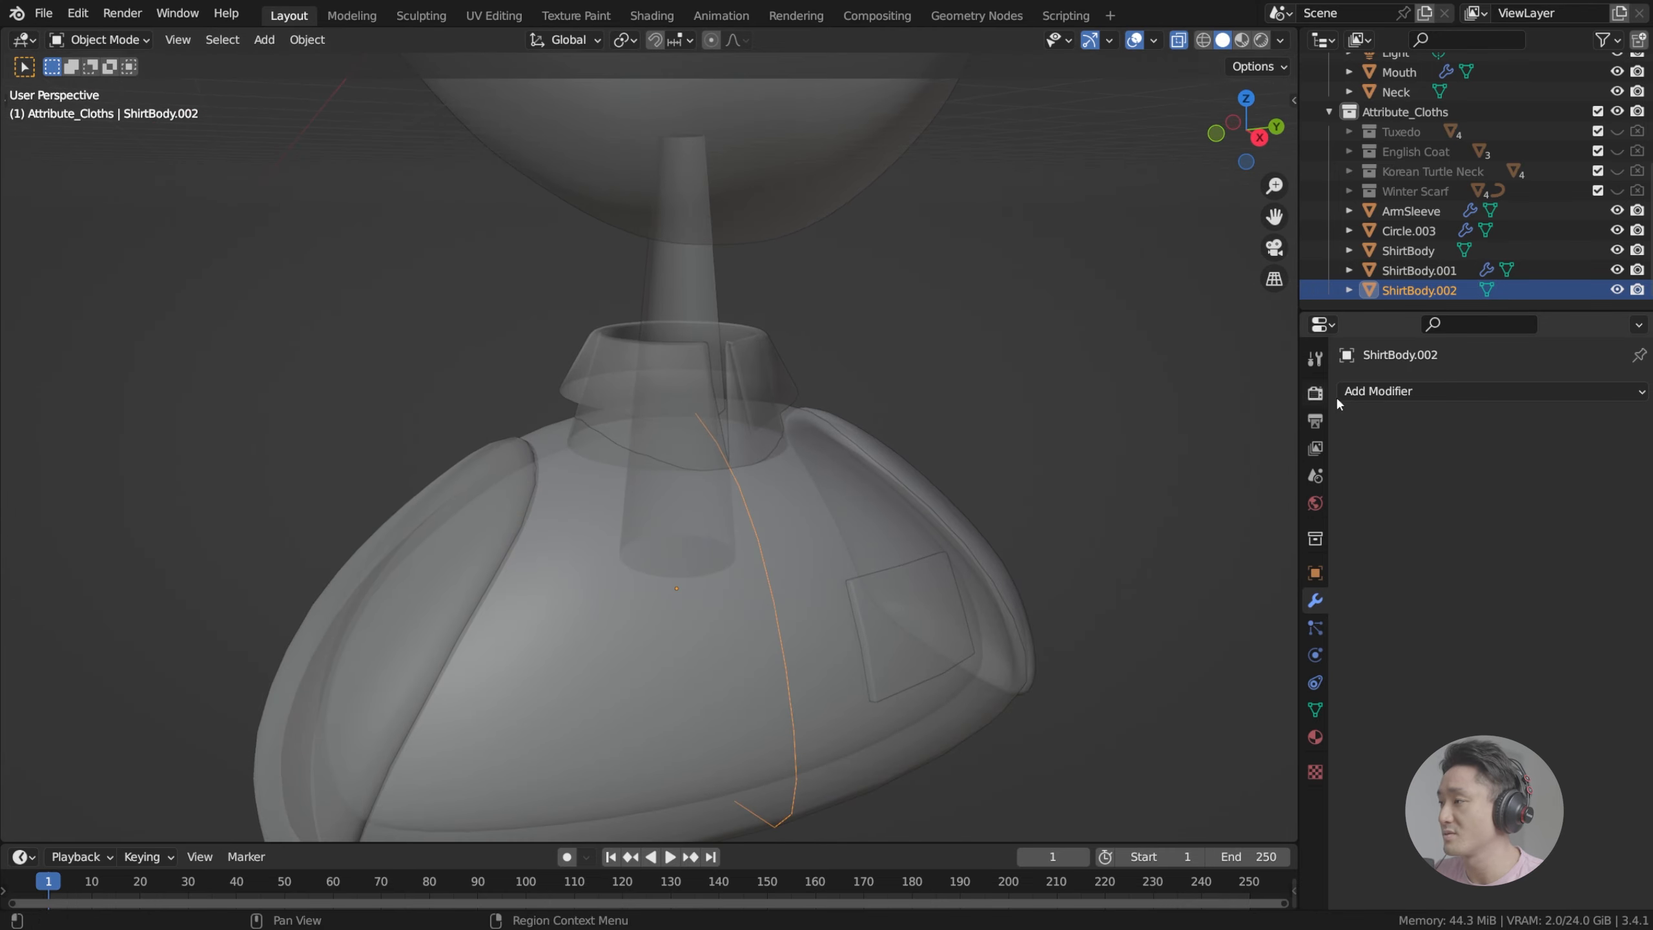
# Step: Try a Solidify modifier on the separated centre line and turn X-ray display off
pyautogui.click(1466, 390)
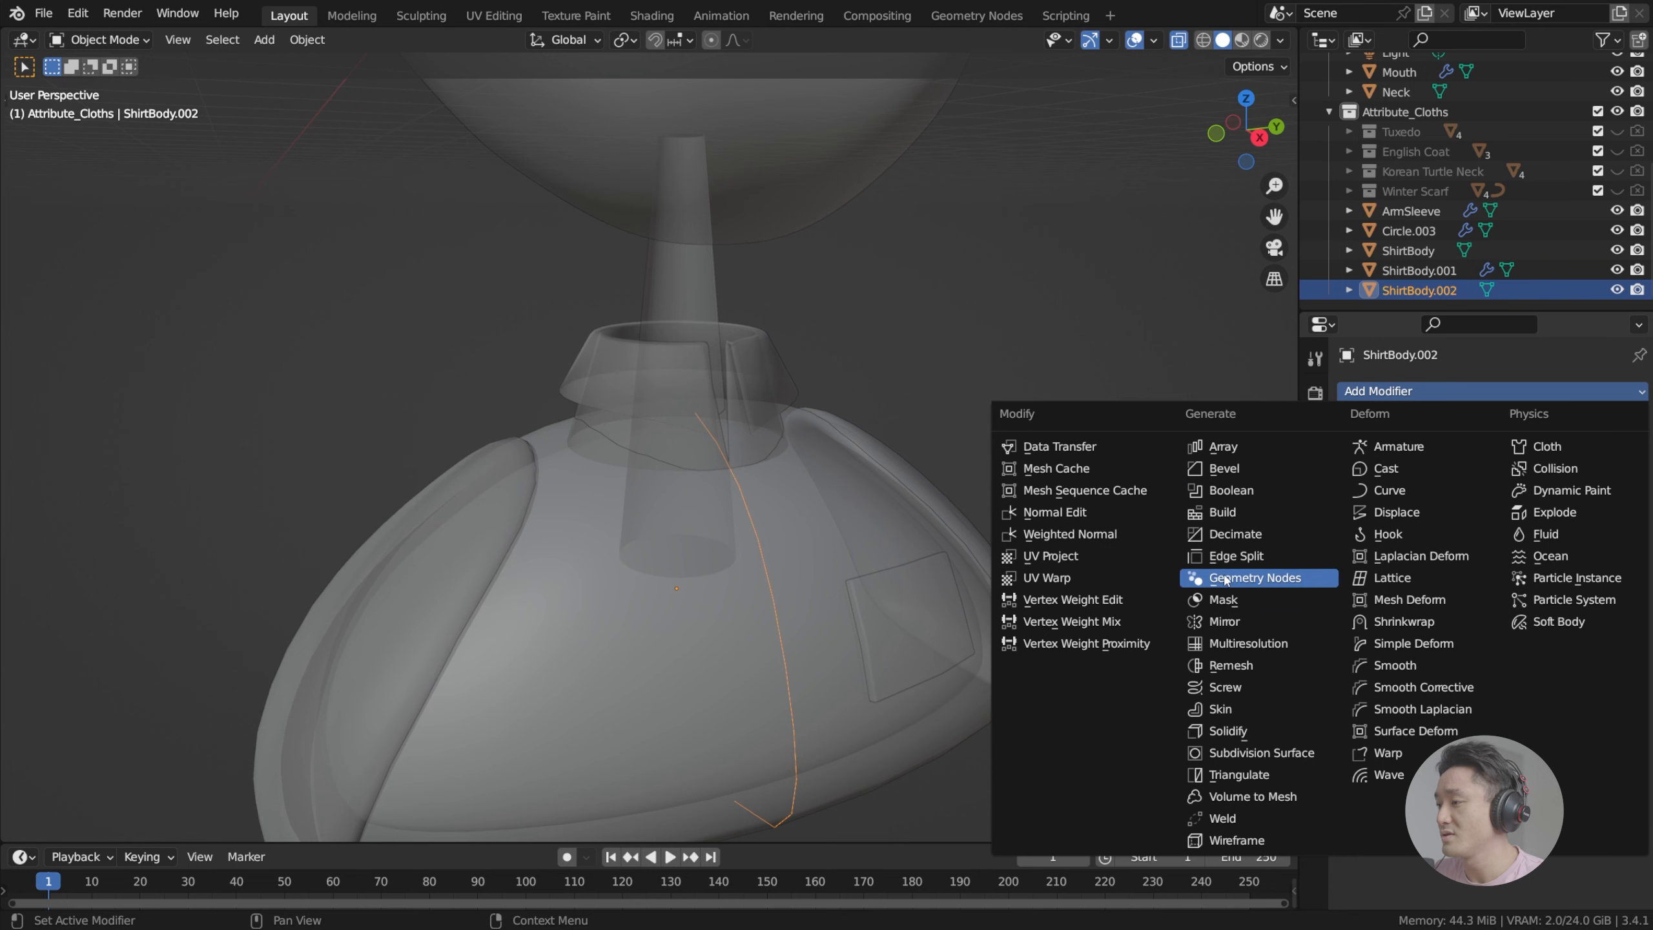
pyautogui.click(1227, 730)
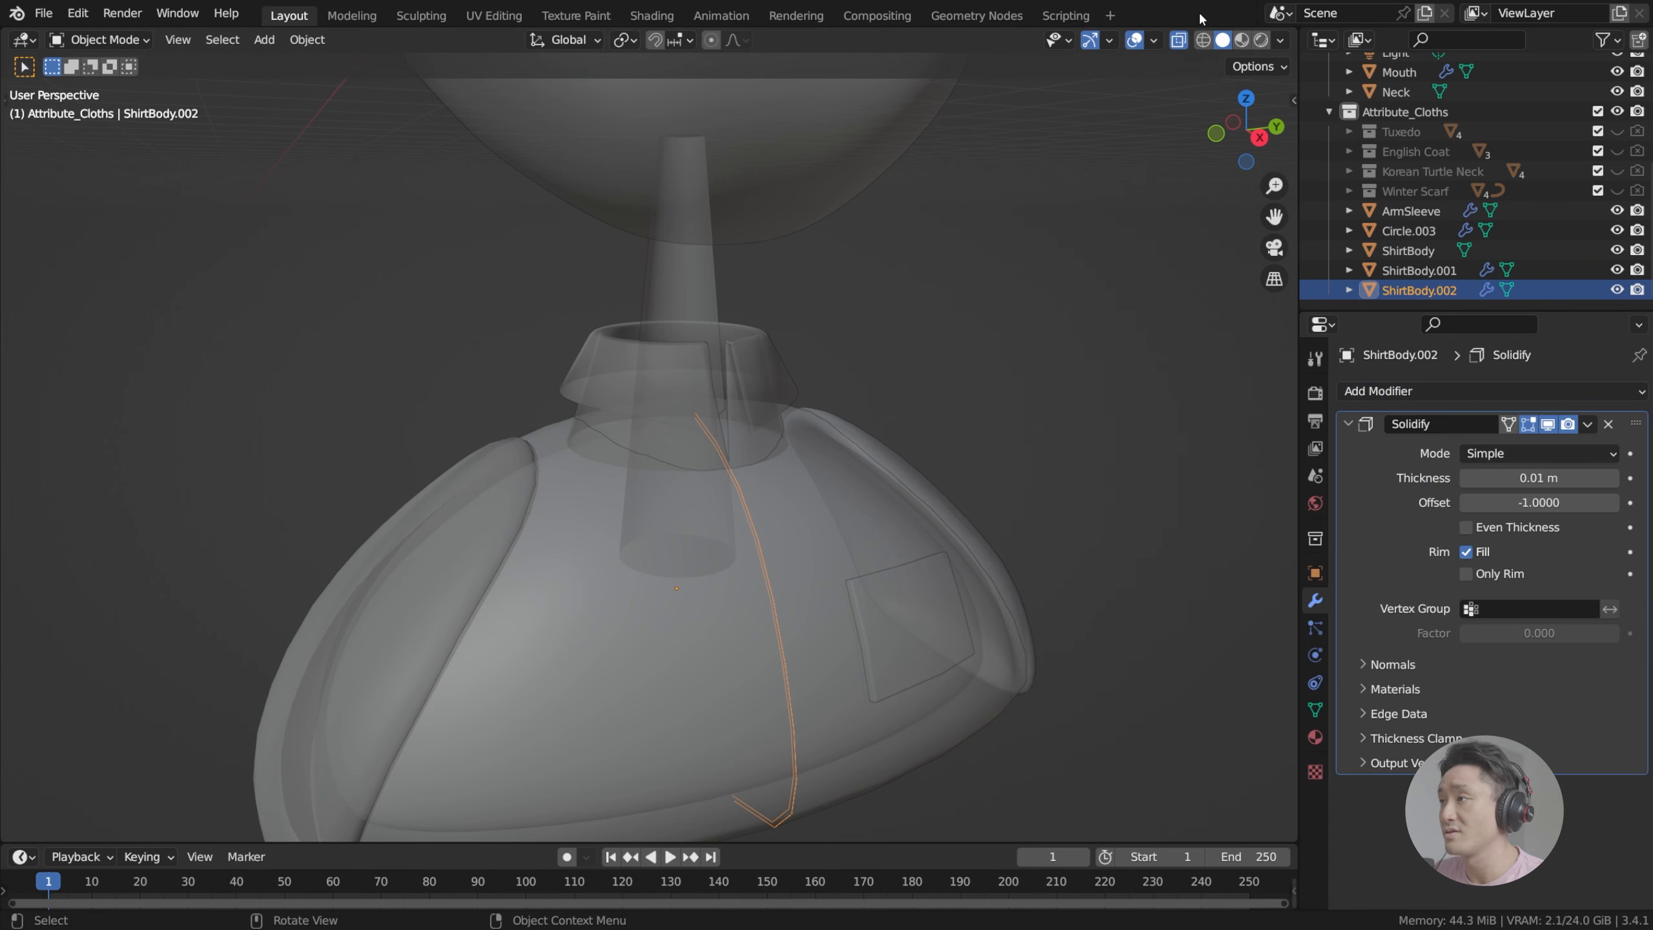
pyautogui.moveTo(976, 237); pyautogui.dragTo(778, 302, button='middle')
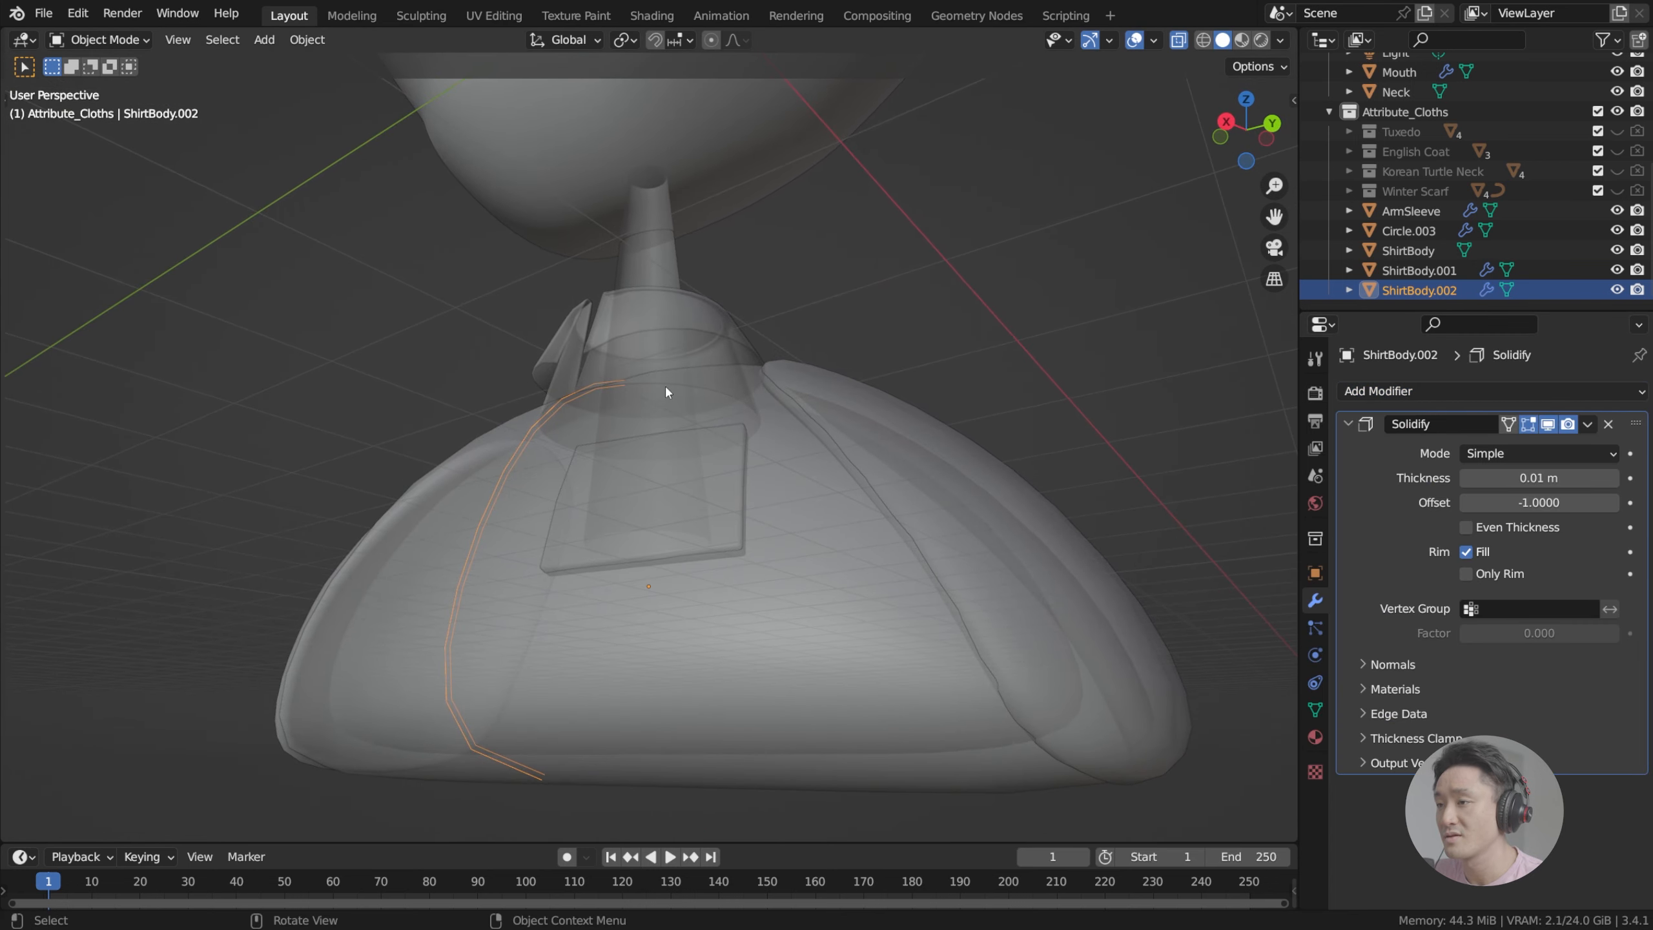
pyautogui.click(1179, 40)
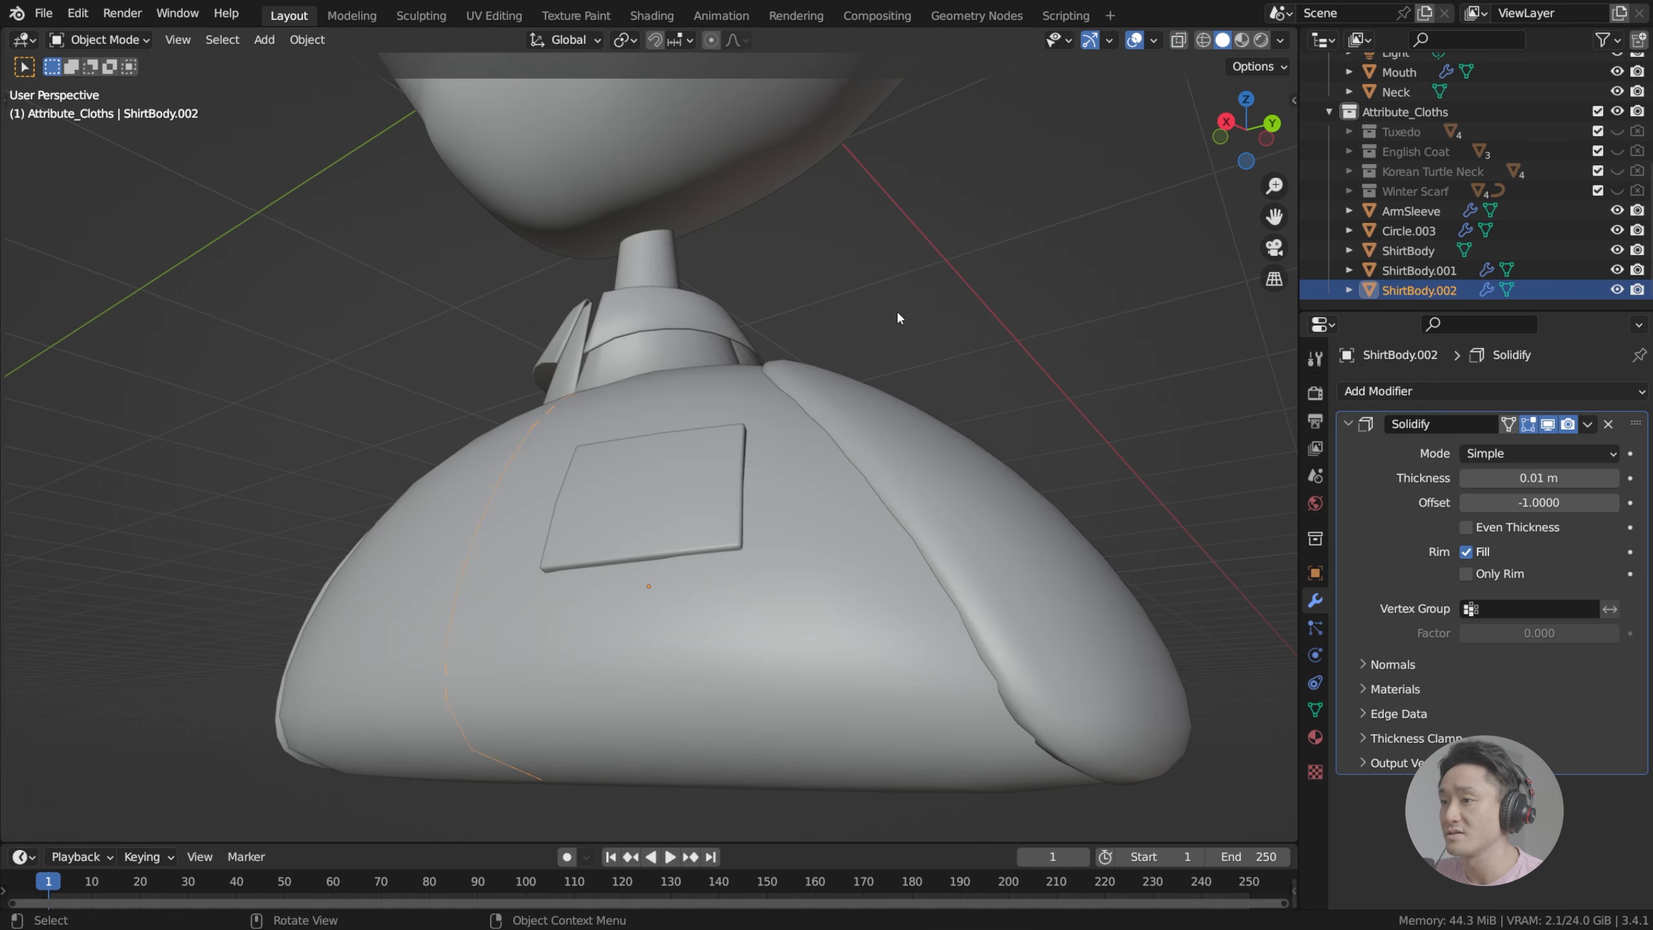
# Step: Scale the whole centre line up to about 1.08 so it sits just outside the shirt surface
pyautogui.moveTo(897, 310); pyautogui.dragTo(928, 363, button='middle')
pyautogui.moveTo(929, 363); pyautogui.dragTo(1040, 354, button='middle')
pyautogui.press('Tab')
pyautogui.scroll(3, 1081, 341)
pyautogui.press('a')
pyautogui.press('s')
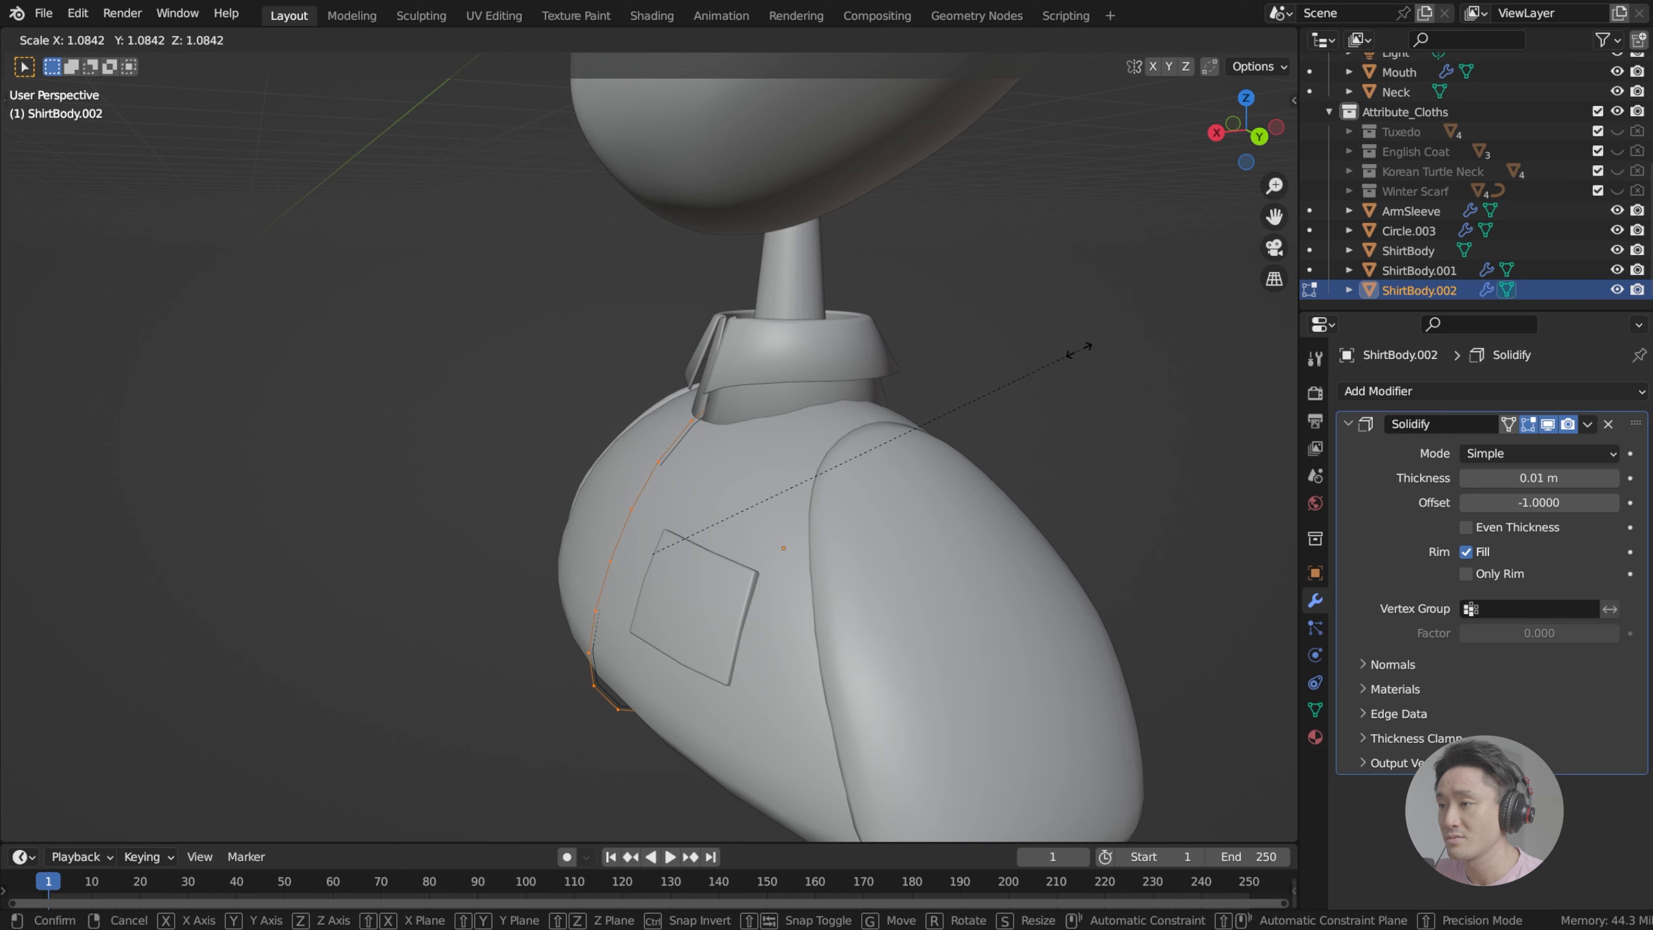
pyautogui.click(1078, 350)
pyautogui.moveTo(1080, 351); pyautogui.dragTo(690, 492, button='middle')
pyautogui.scroll(5, 1016, 367)
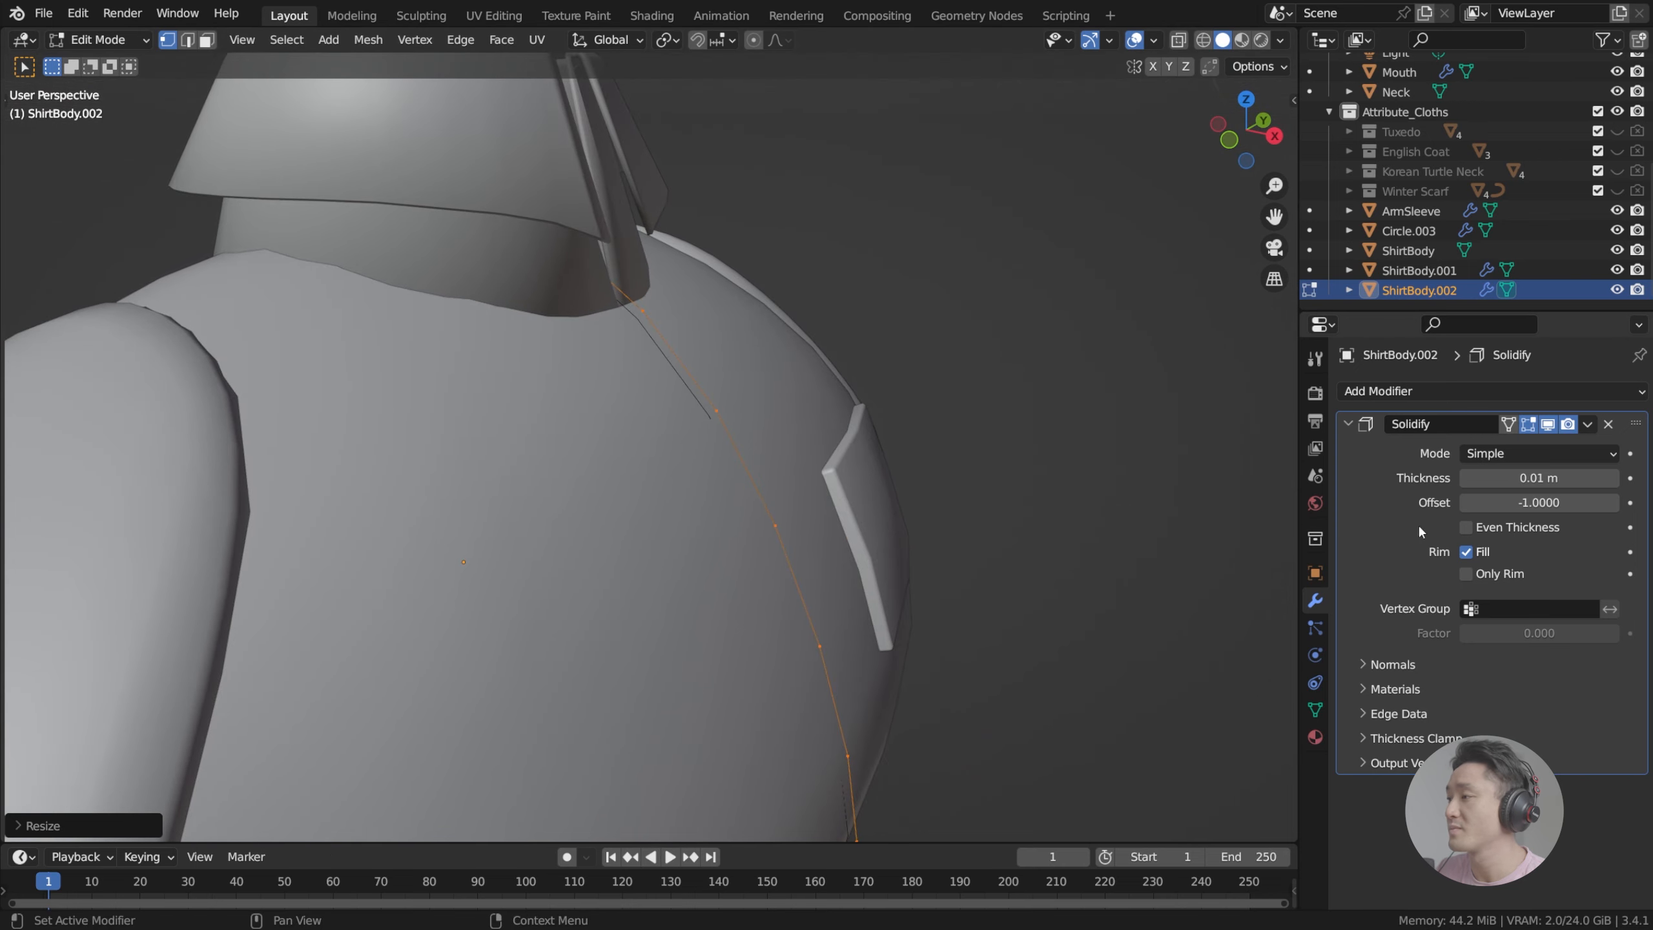
# Step: Remove the Solidify modifier from the separated centre line
pyautogui.click(1587, 424)
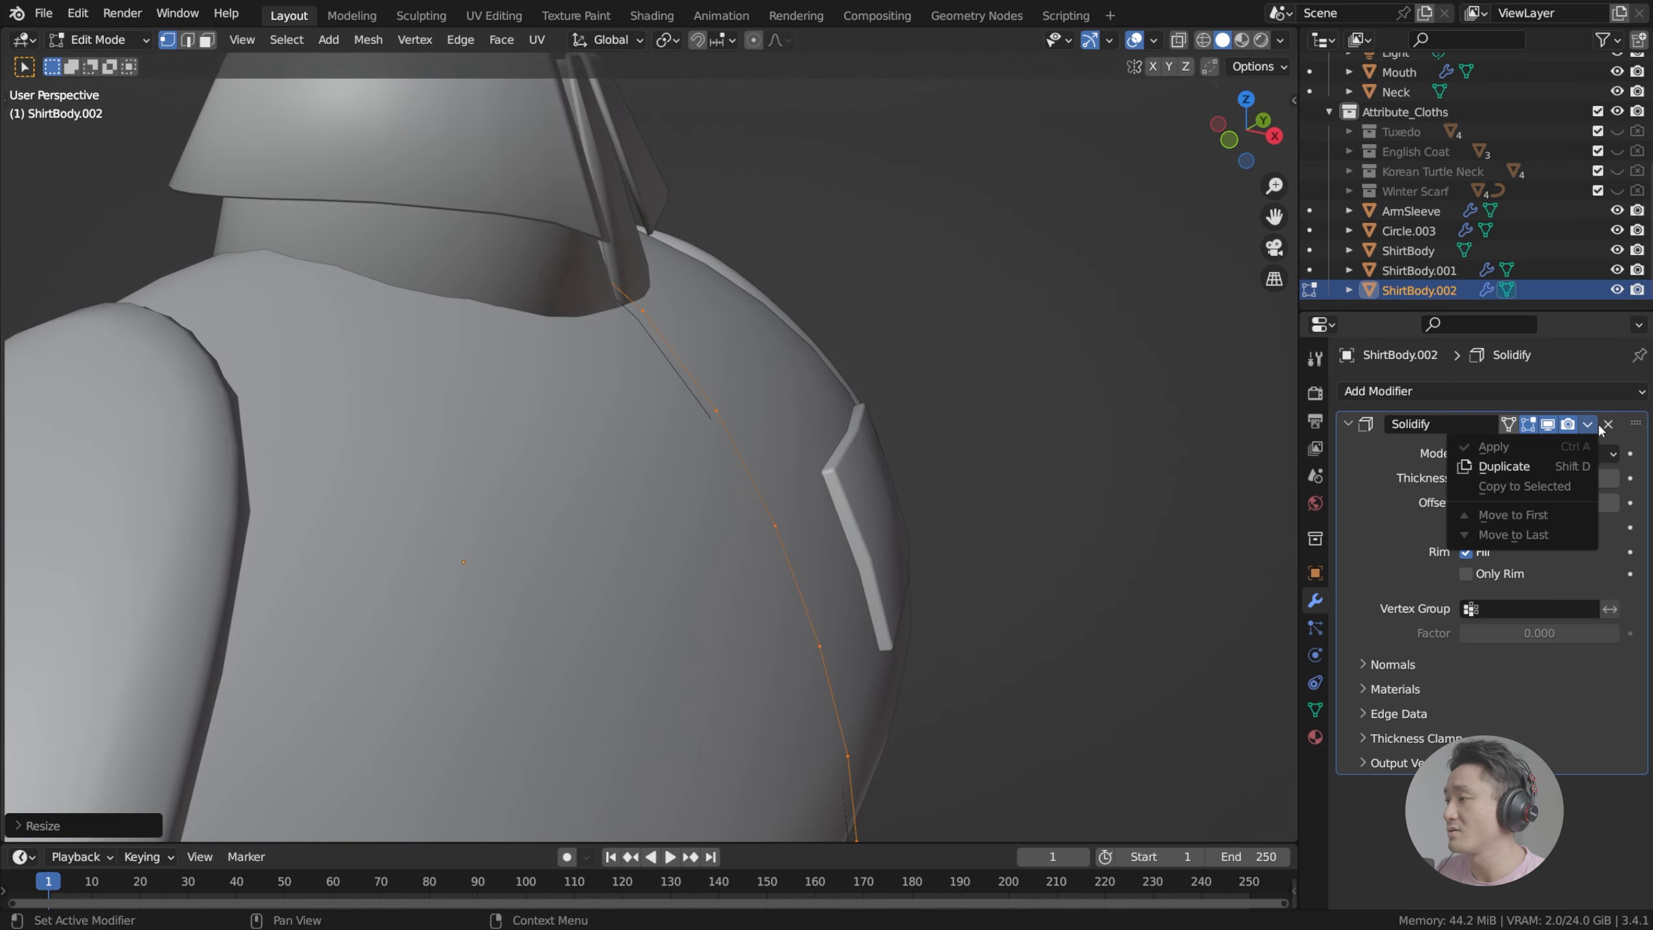
pyautogui.click(1600, 425)
pyautogui.click(1602, 423)
pyautogui.moveTo(970, 386); pyautogui.dragTo(859, 401, button='middle')
pyautogui.scroll(-3, 858, 402)
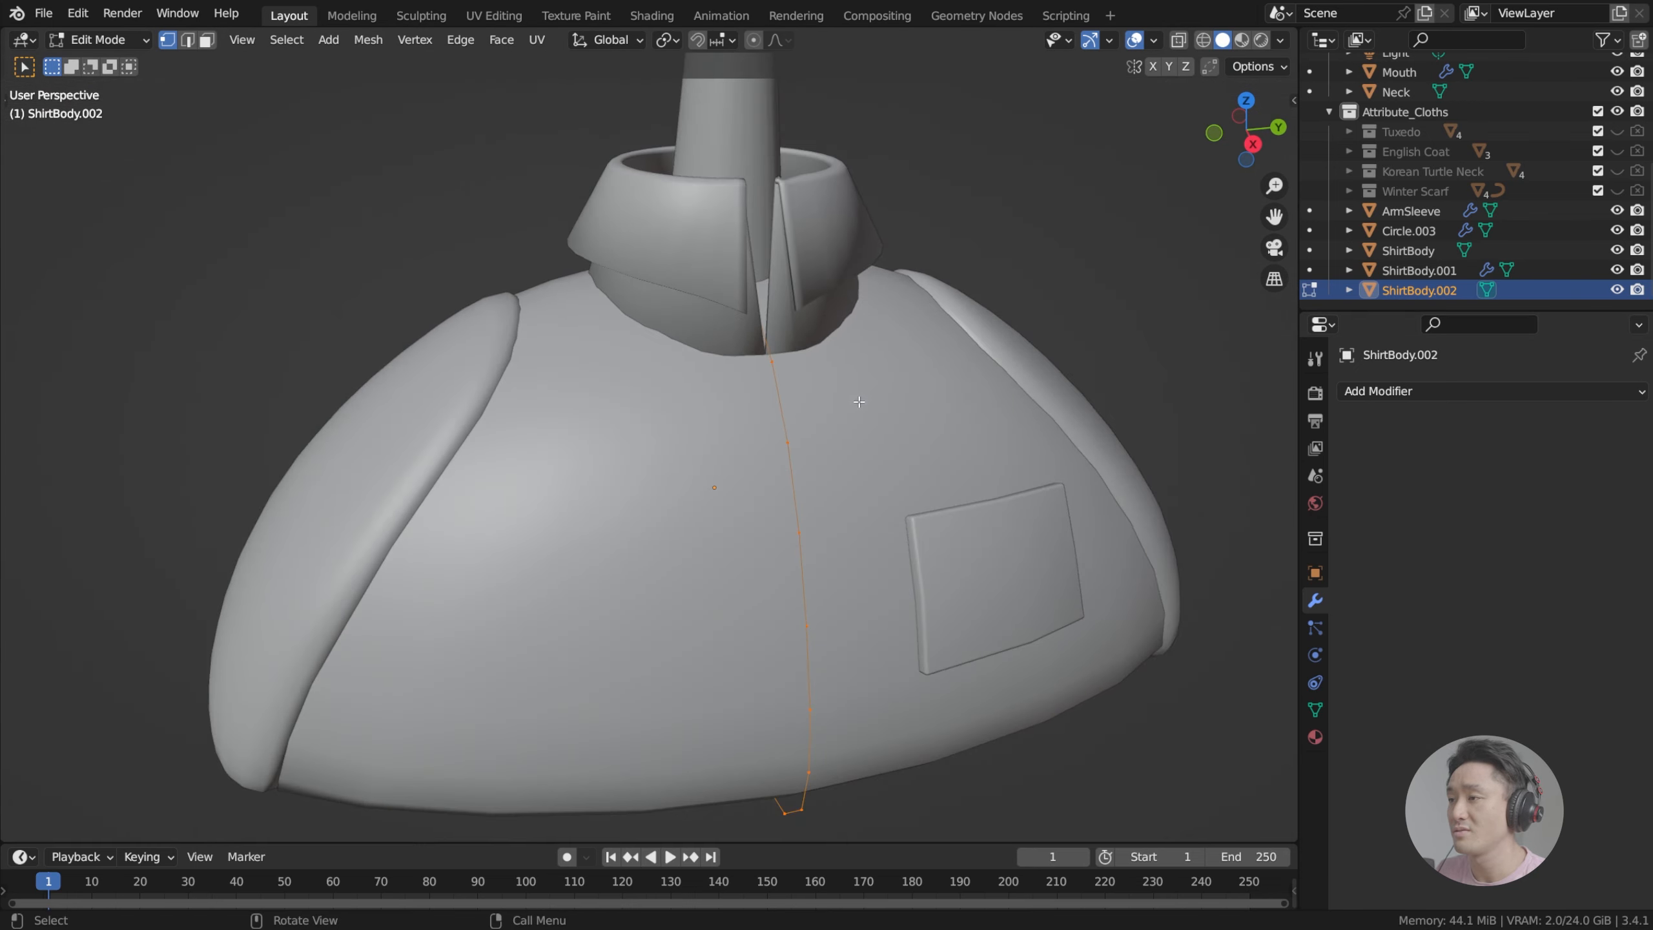
# Step: In X-ray display and front view, move the centre line's second vertex from the neck end down to just outside the collar base
pyautogui.press('KP_3')
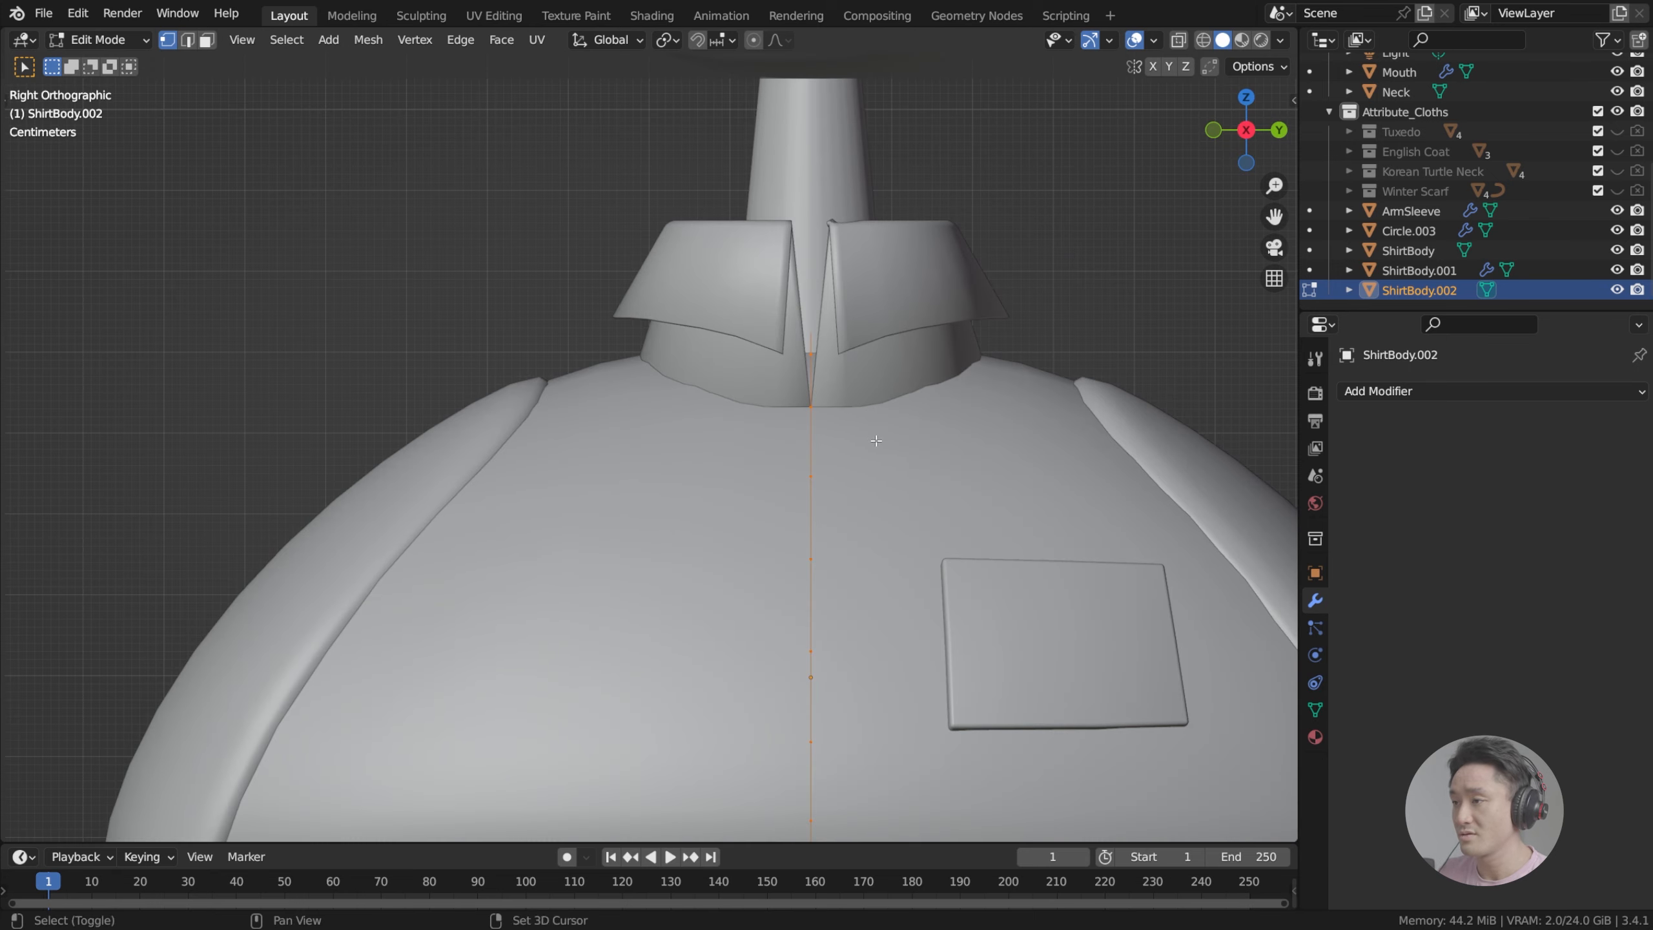
pyautogui.keyDown('shift'); pyautogui.moveTo(871, 414); pyautogui.dragTo(674, 370, button='middle'); pyautogui.keyUp('shift')
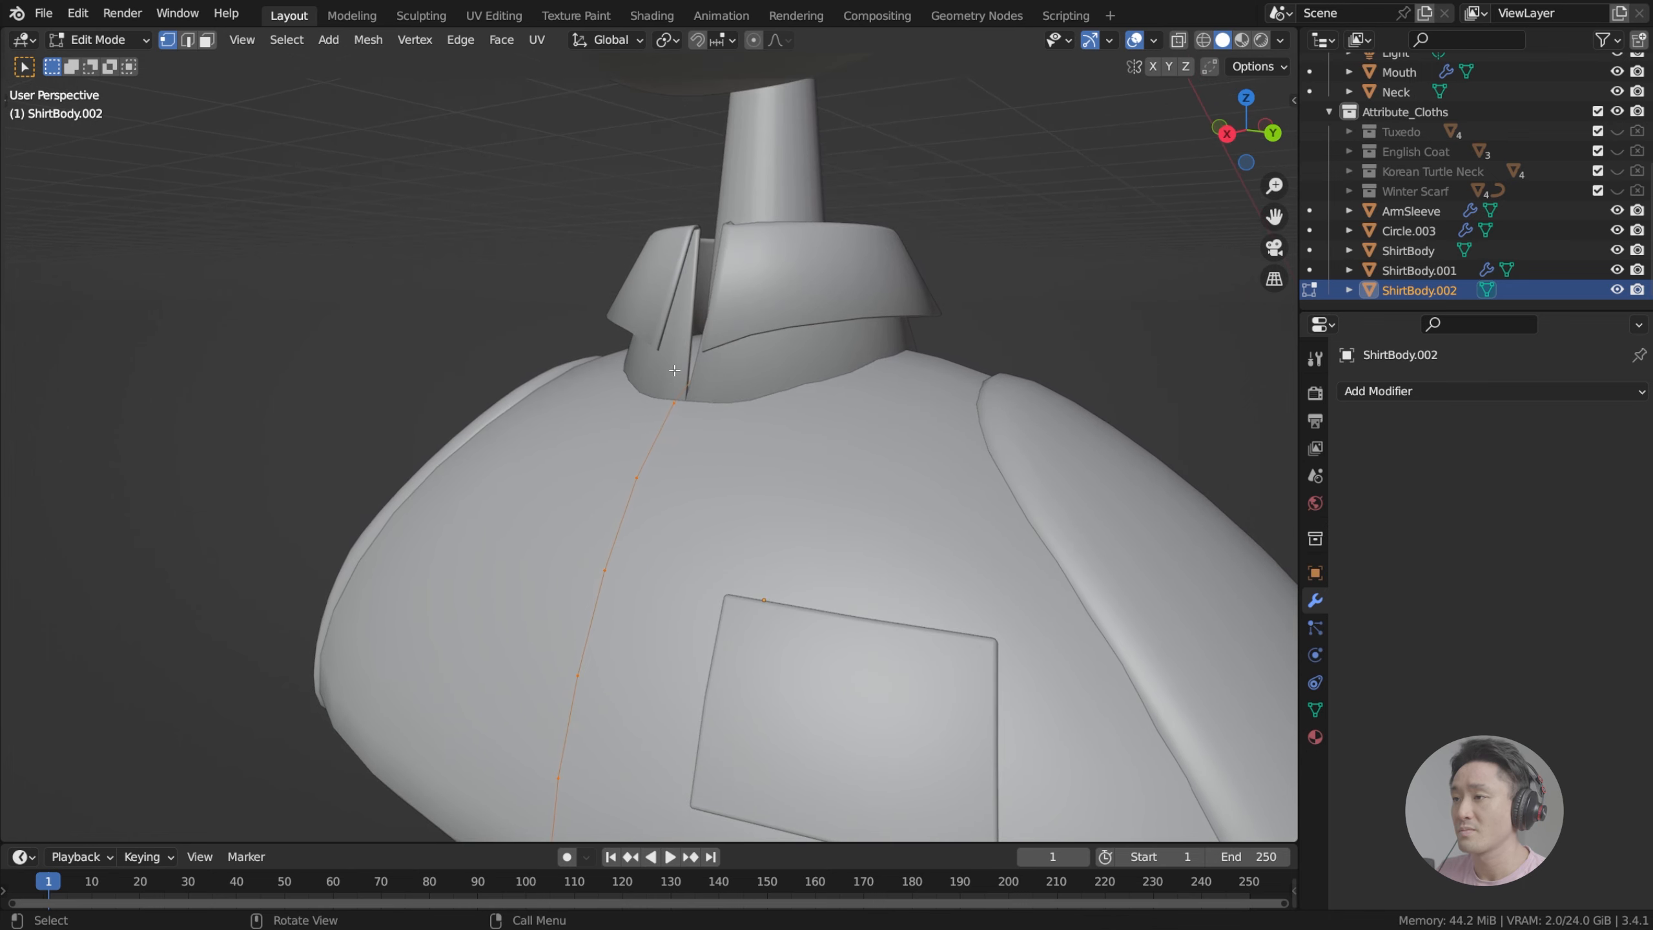
pyautogui.click(1181, 41)
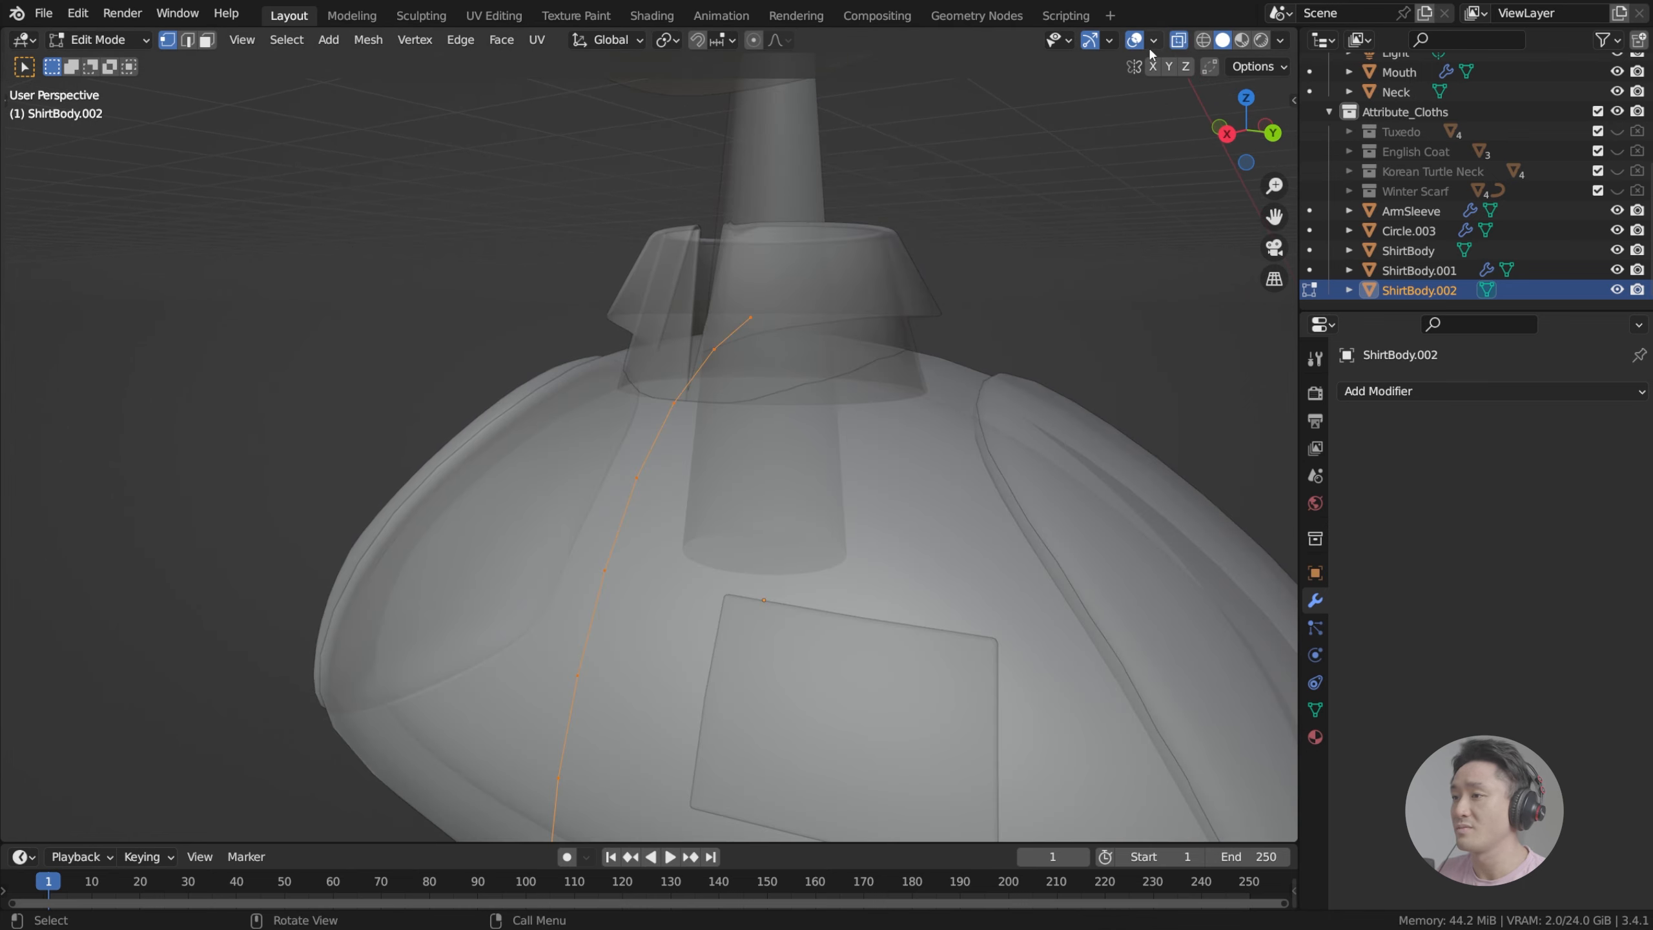
pyautogui.click(725, 351)
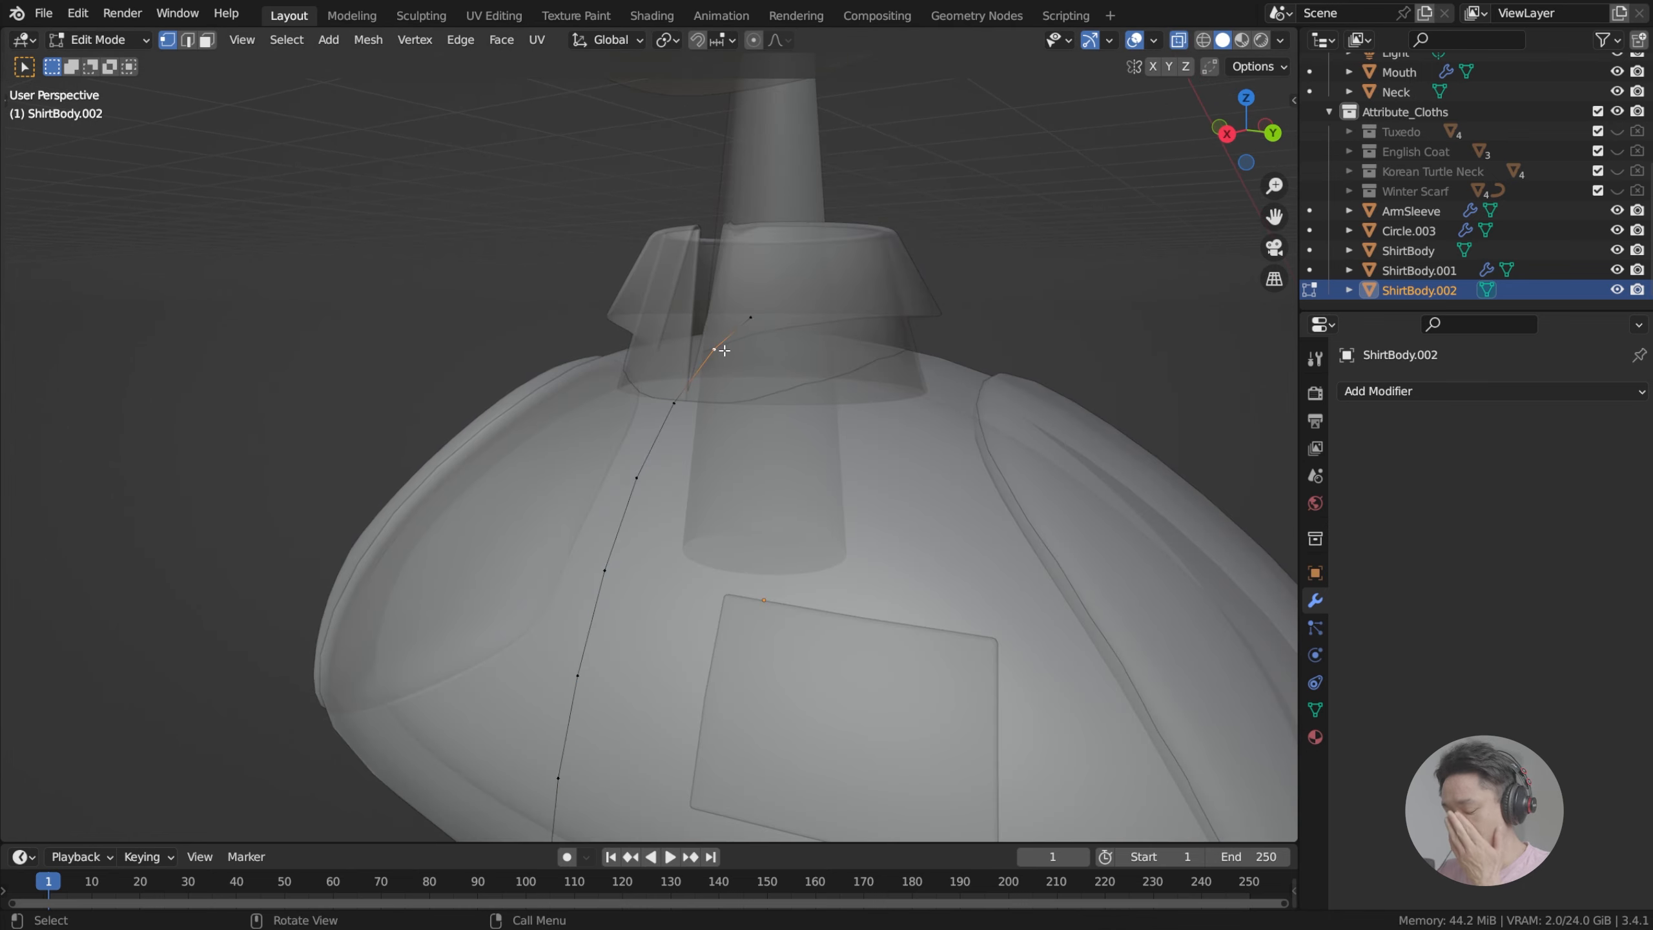
pyautogui.press('ctrl+KP_1')
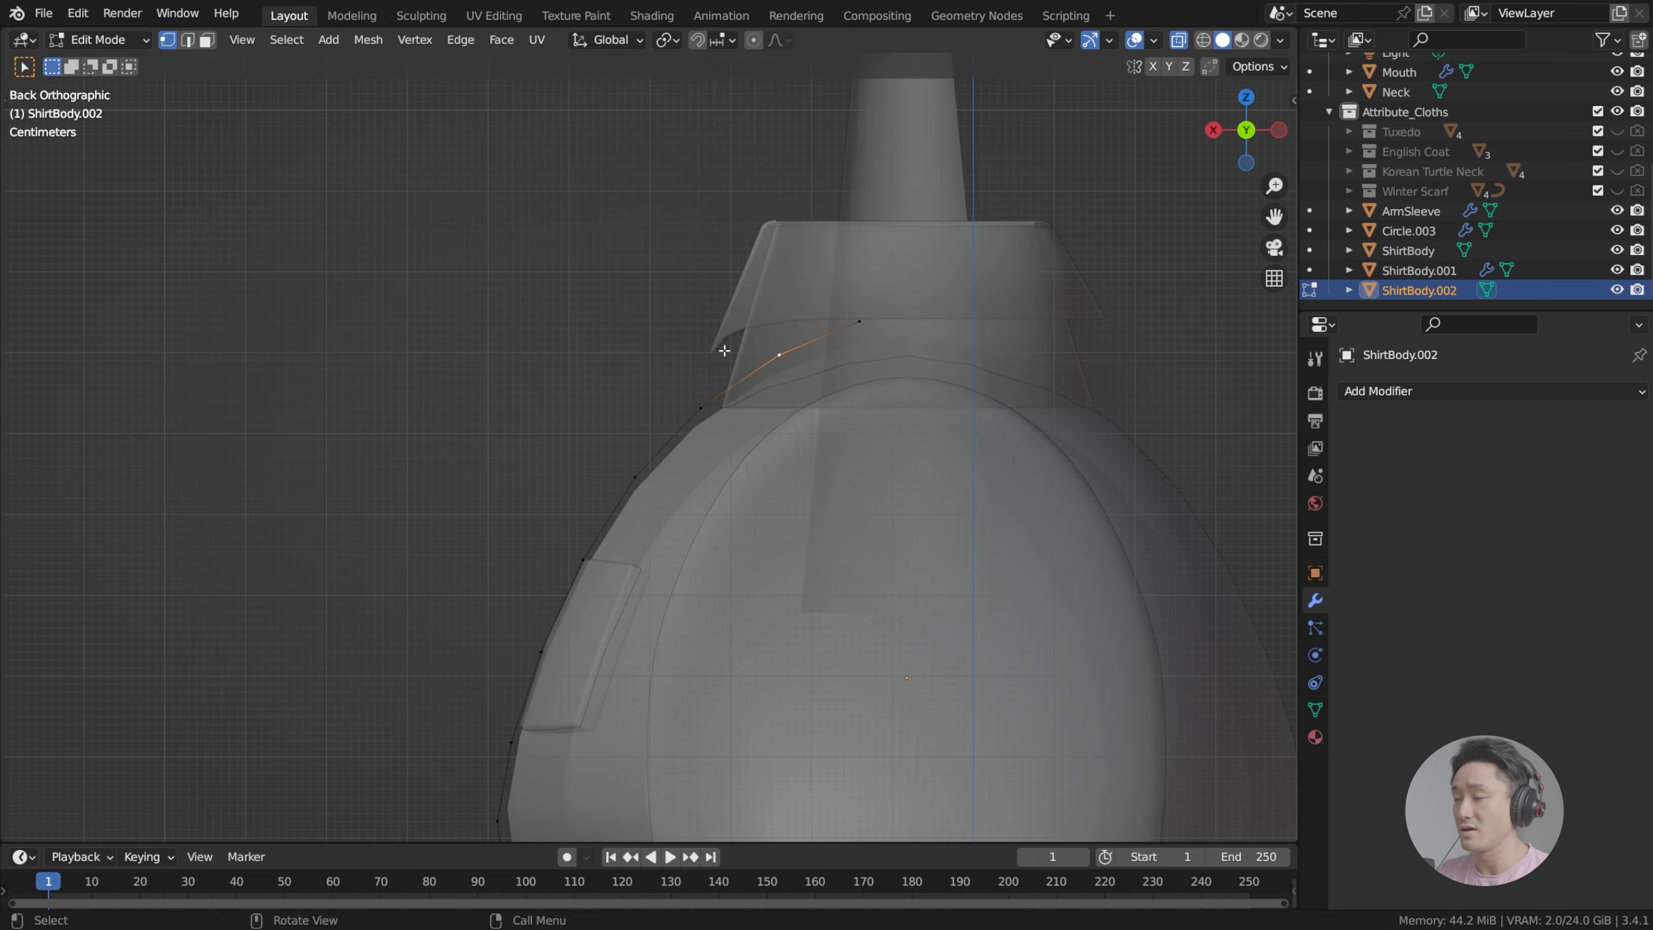
pyautogui.press('KP_1')
pyautogui.keyDown('shift'); pyautogui.moveTo(663, 300); pyautogui.dragTo(728, 395, button='middle'); pyautogui.keyUp('shift')
pyautogui.scroll(2, 741, 430)
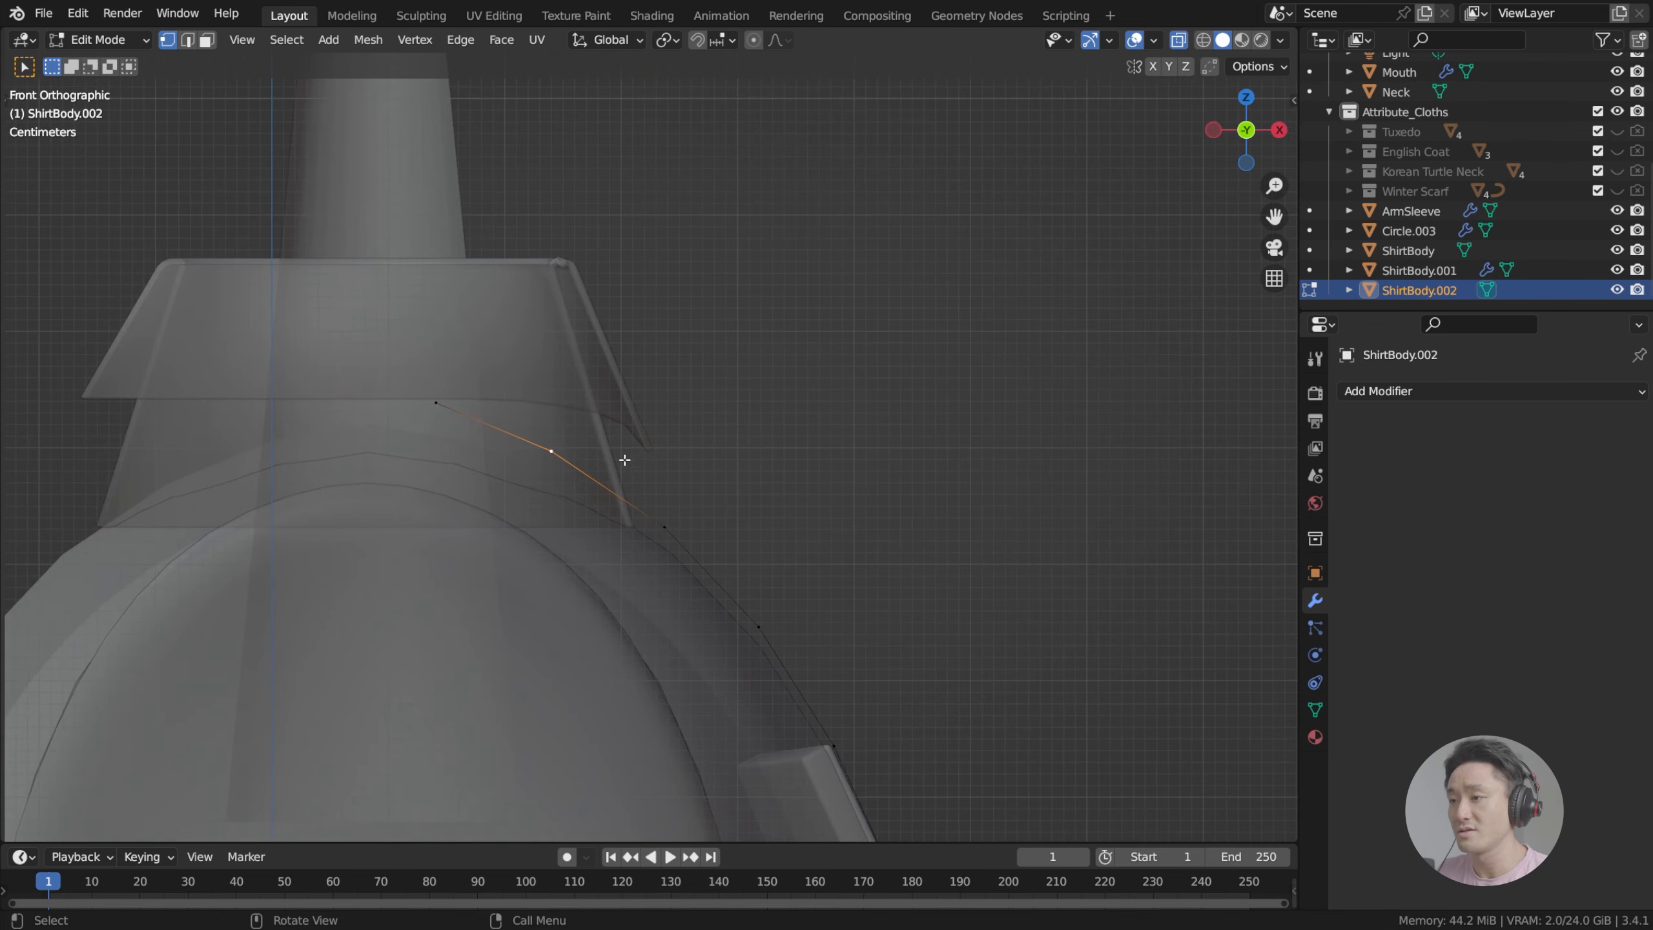
pyautogui.scroll(2, 674, 527)
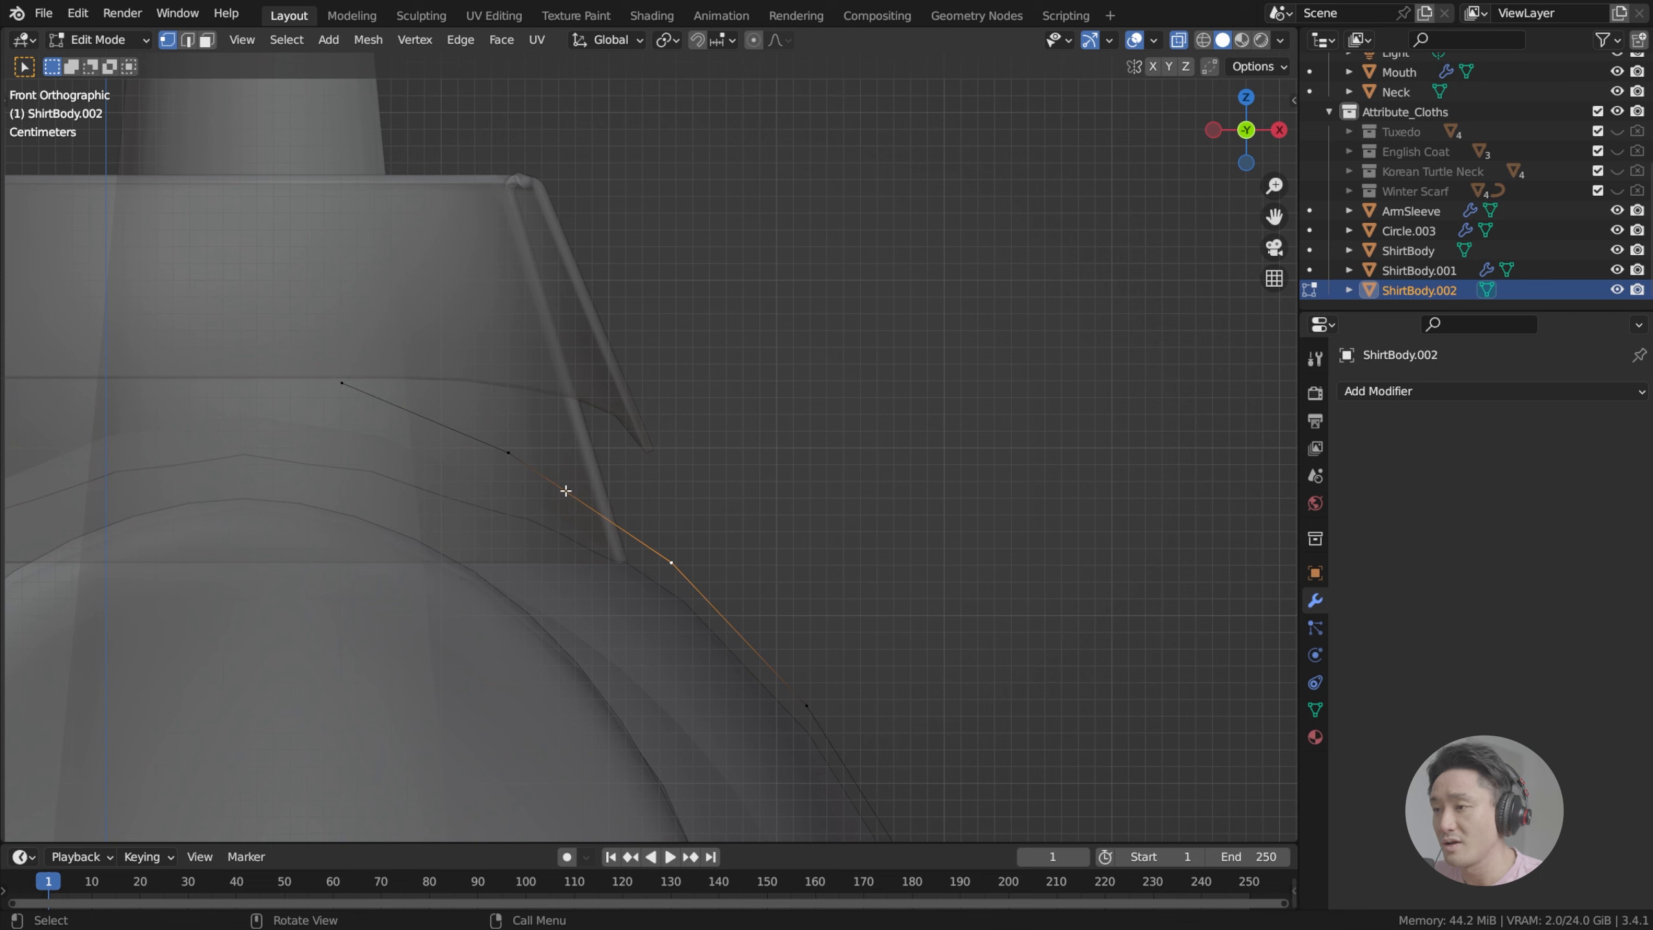
pyautogui.click(509, 453)
pyautogui.press('g')
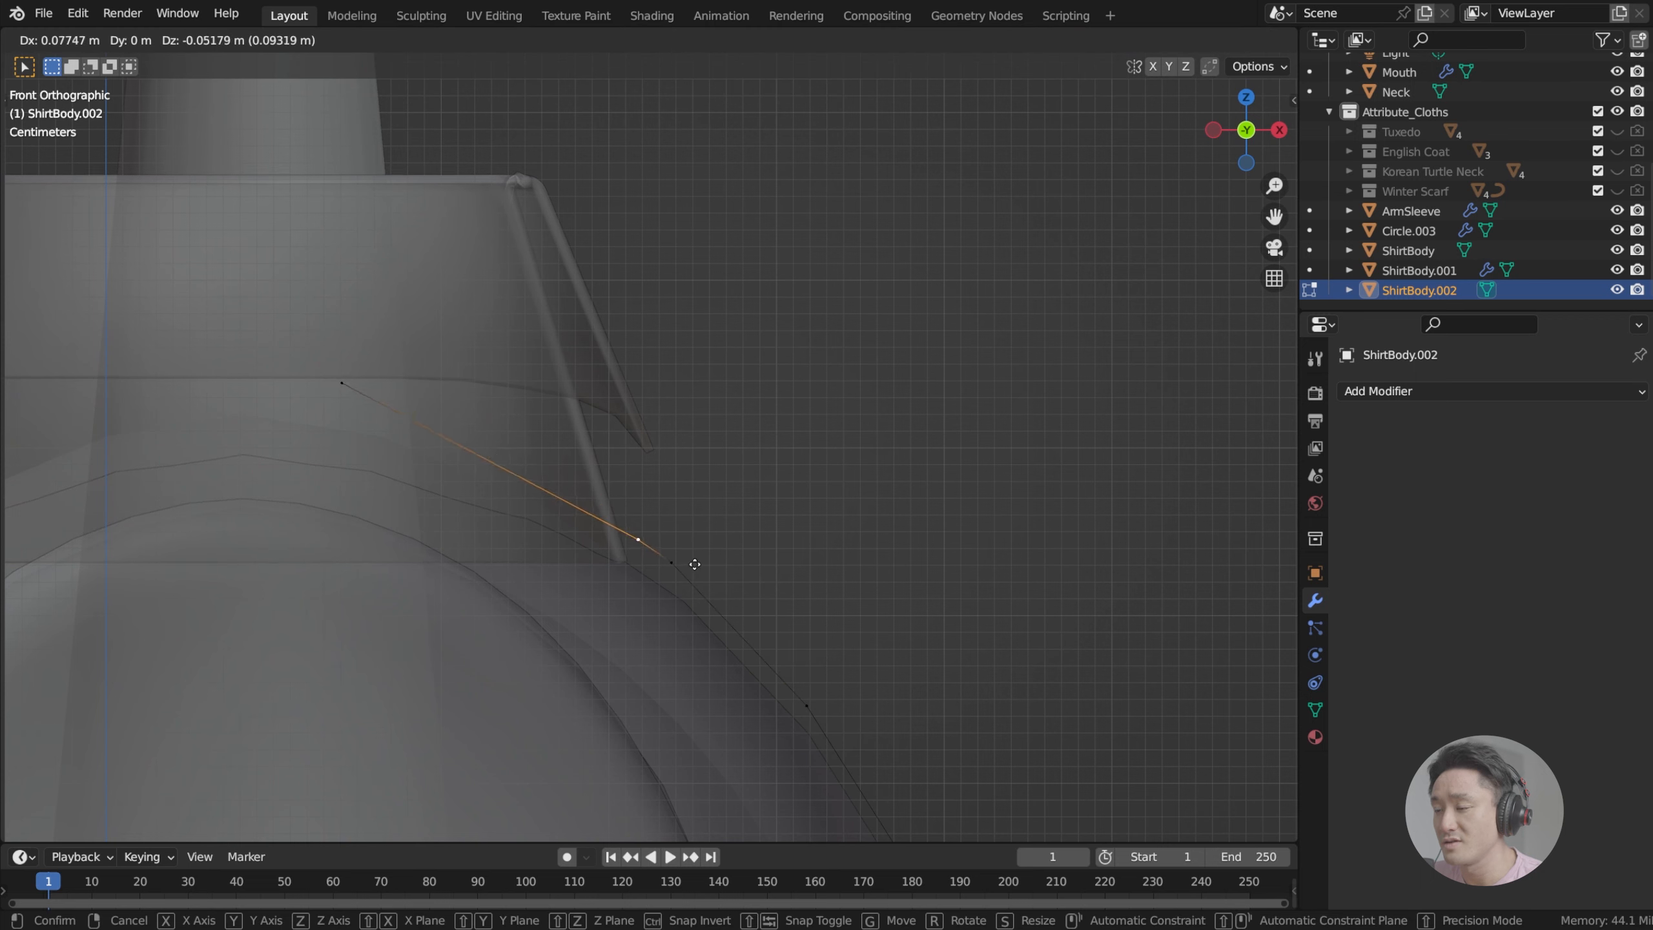
pyautogui.click(694, 564)
# Step: Move the line's neck-end vertex just outside the collar band and extrude it twice up the collar slope, about 0.03 m each
pyautogui.click(355, 385)
pyautogui.press('g')
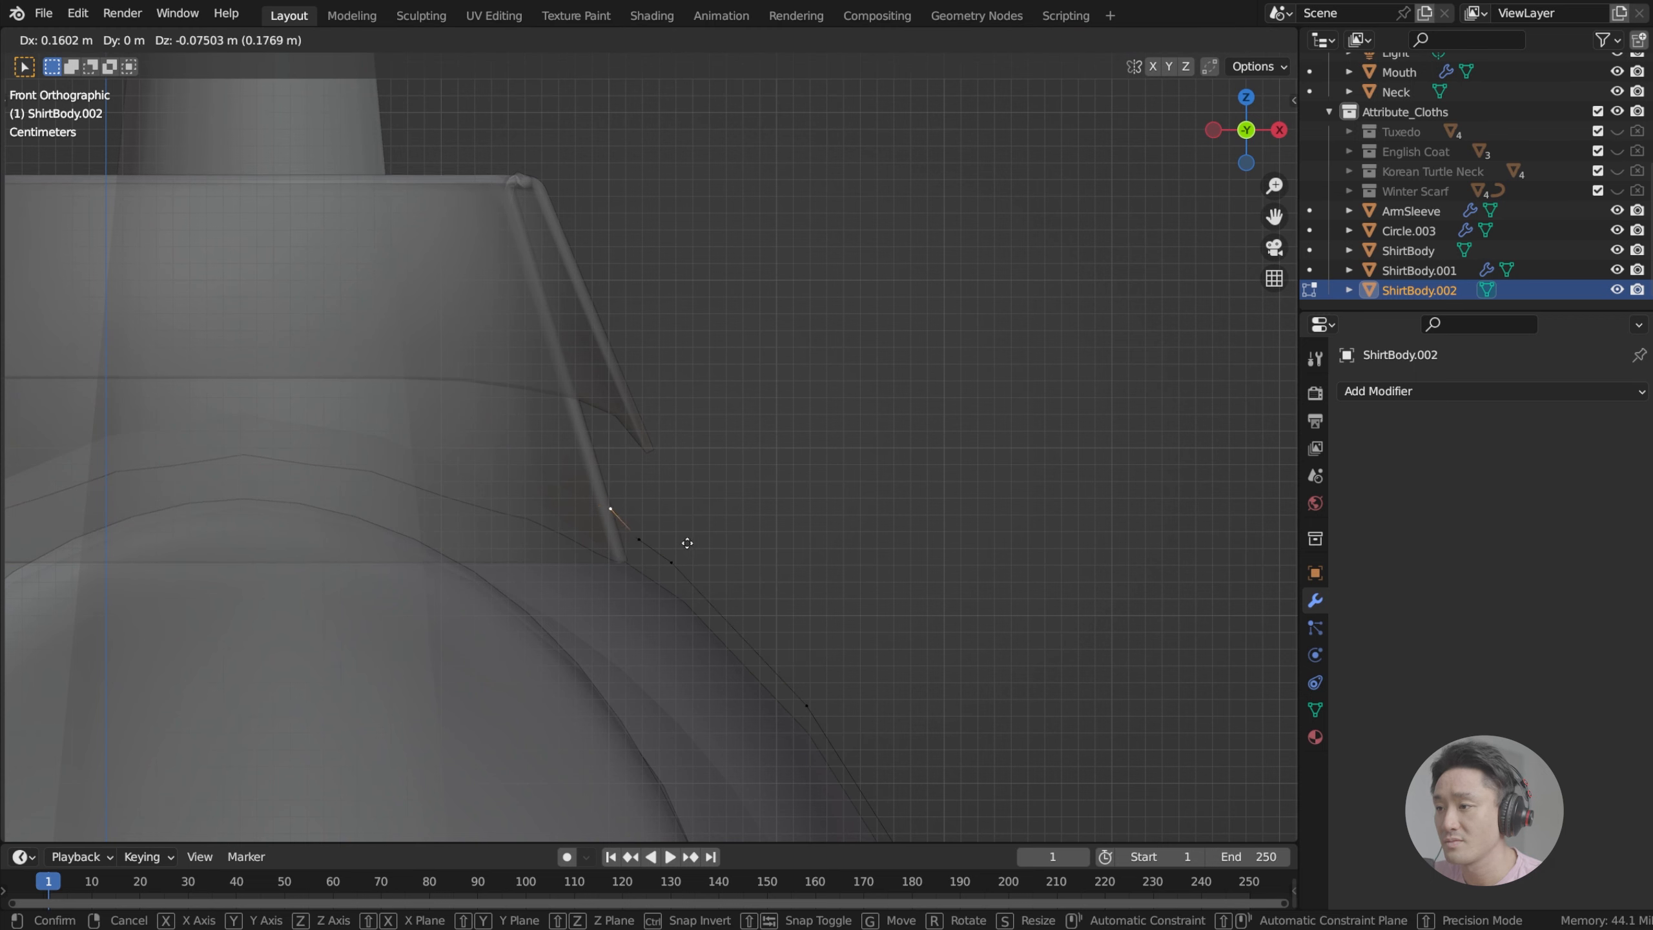
pyautogui.click(700, 522)
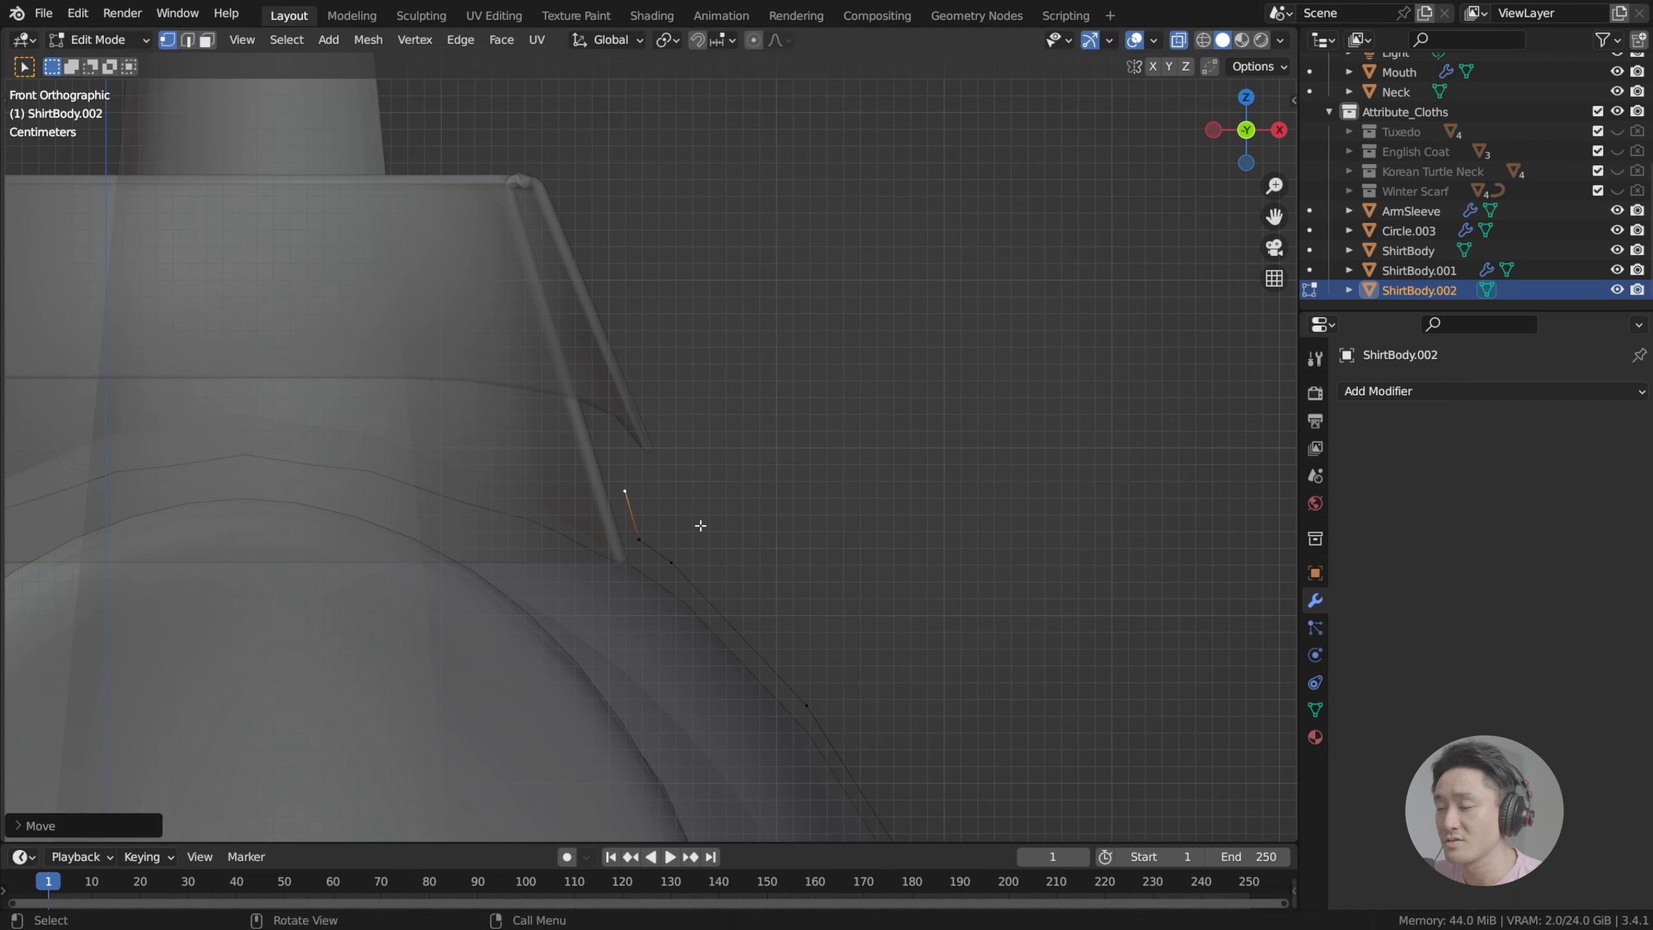
pyautogui.press('e')
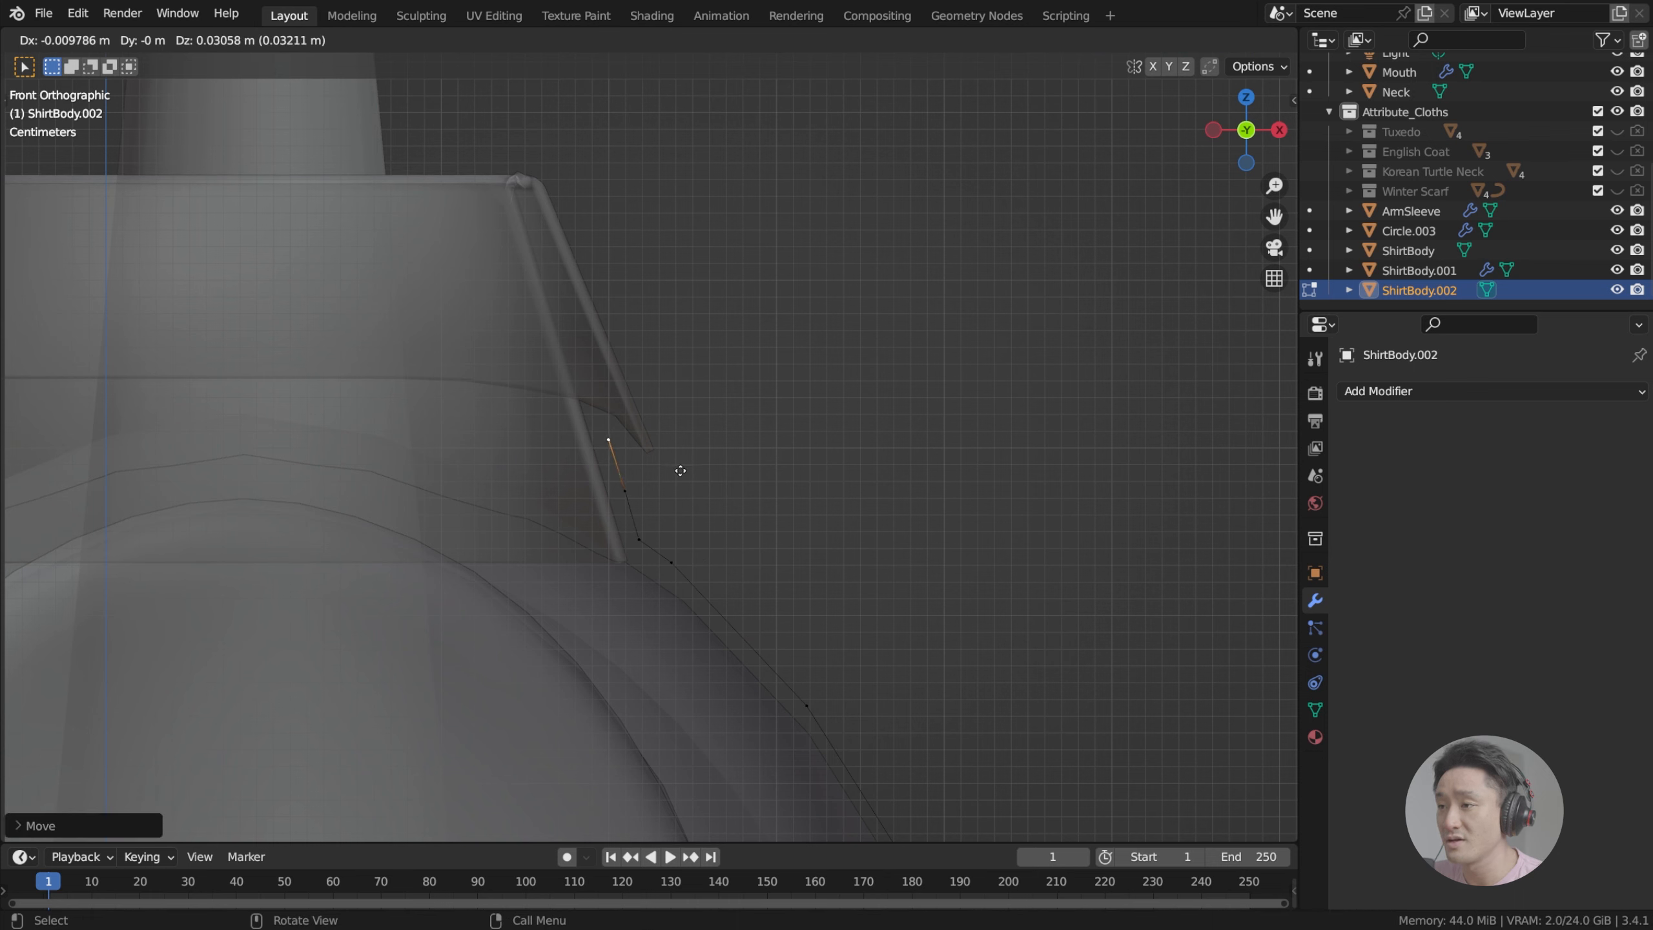
pyautogui.click(673, 468)
pyautogui.press('e')
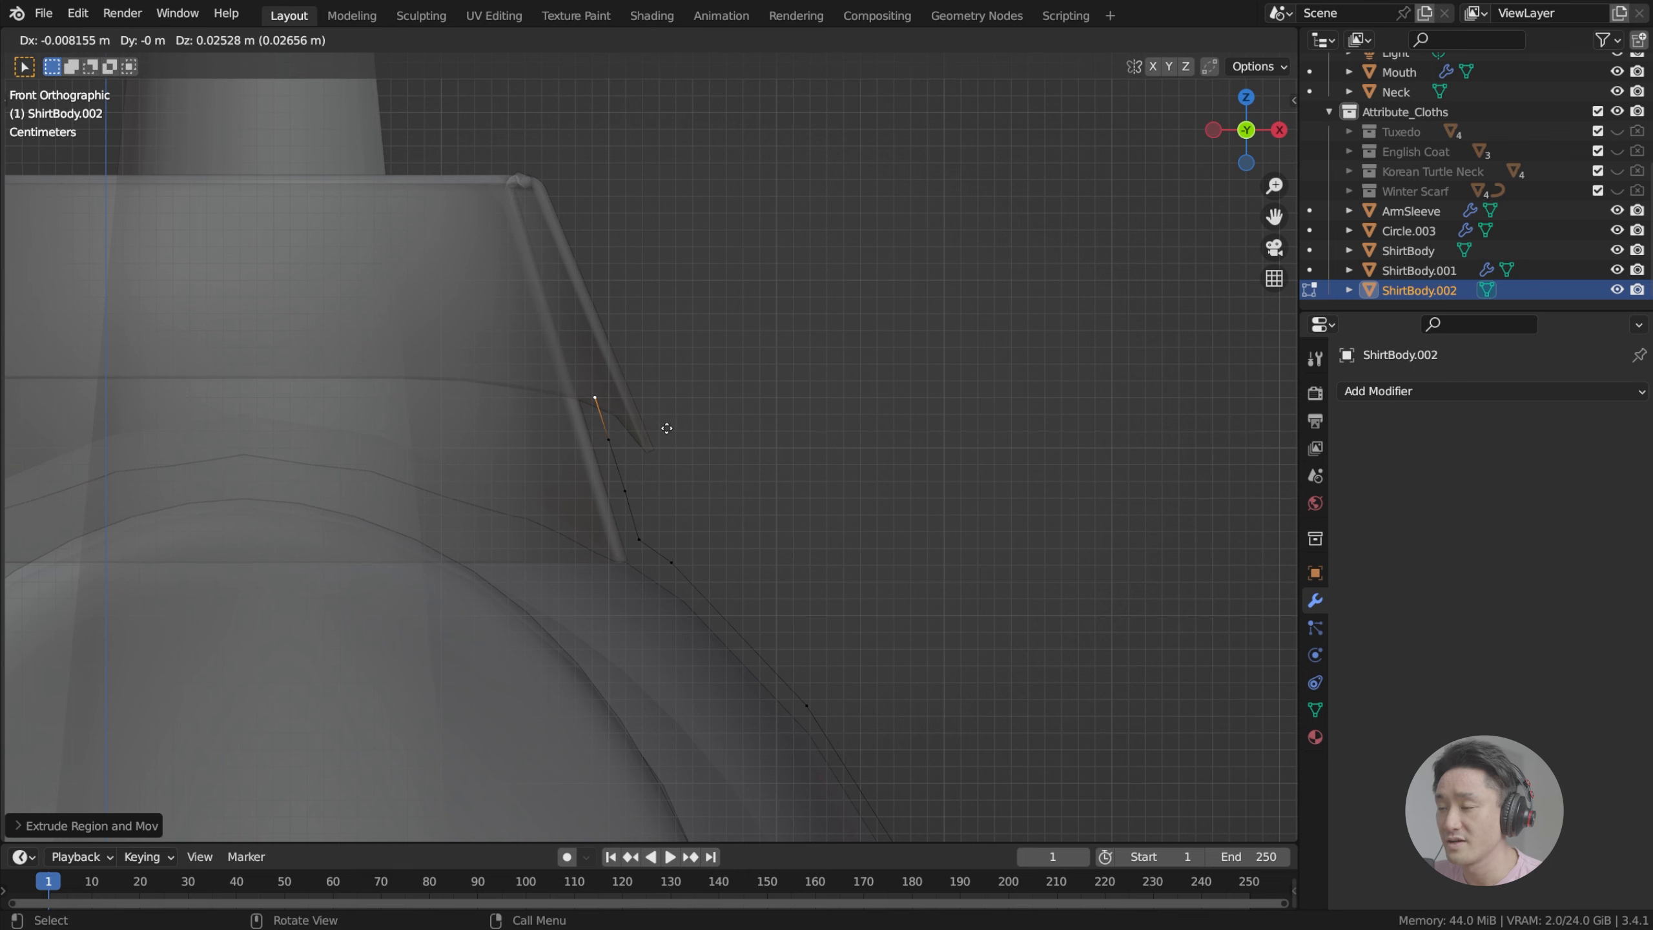
pyautogui.click(667, 428)
# Step: Extrude the line's end vertex two more times up to the collar's upper edge, about 0.057 m and 0.065 m long
pyautogui.moveTo(679, 484); pyautogui.dragTo(584, 497, button='middle')
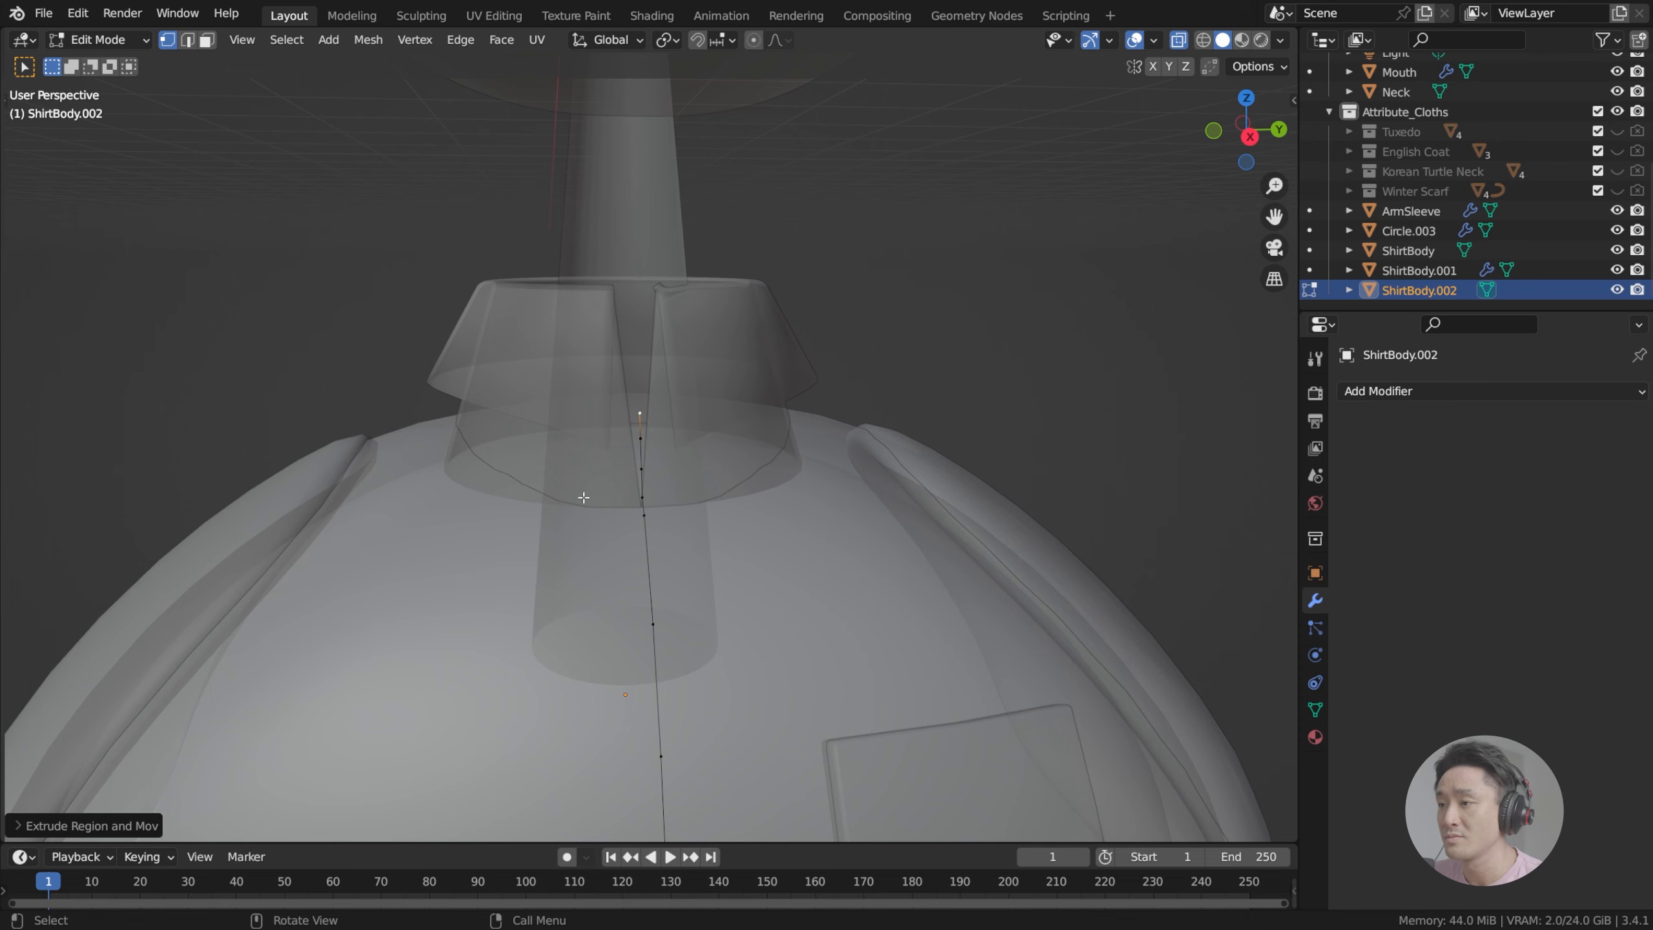
pyautogui.scroll(-6, 586, 498)
pyautogui.moveTo(654, 513); pyautogui.dragTo(645, 455, button='middle')
pyautogui.scroll(6, 647, 464)
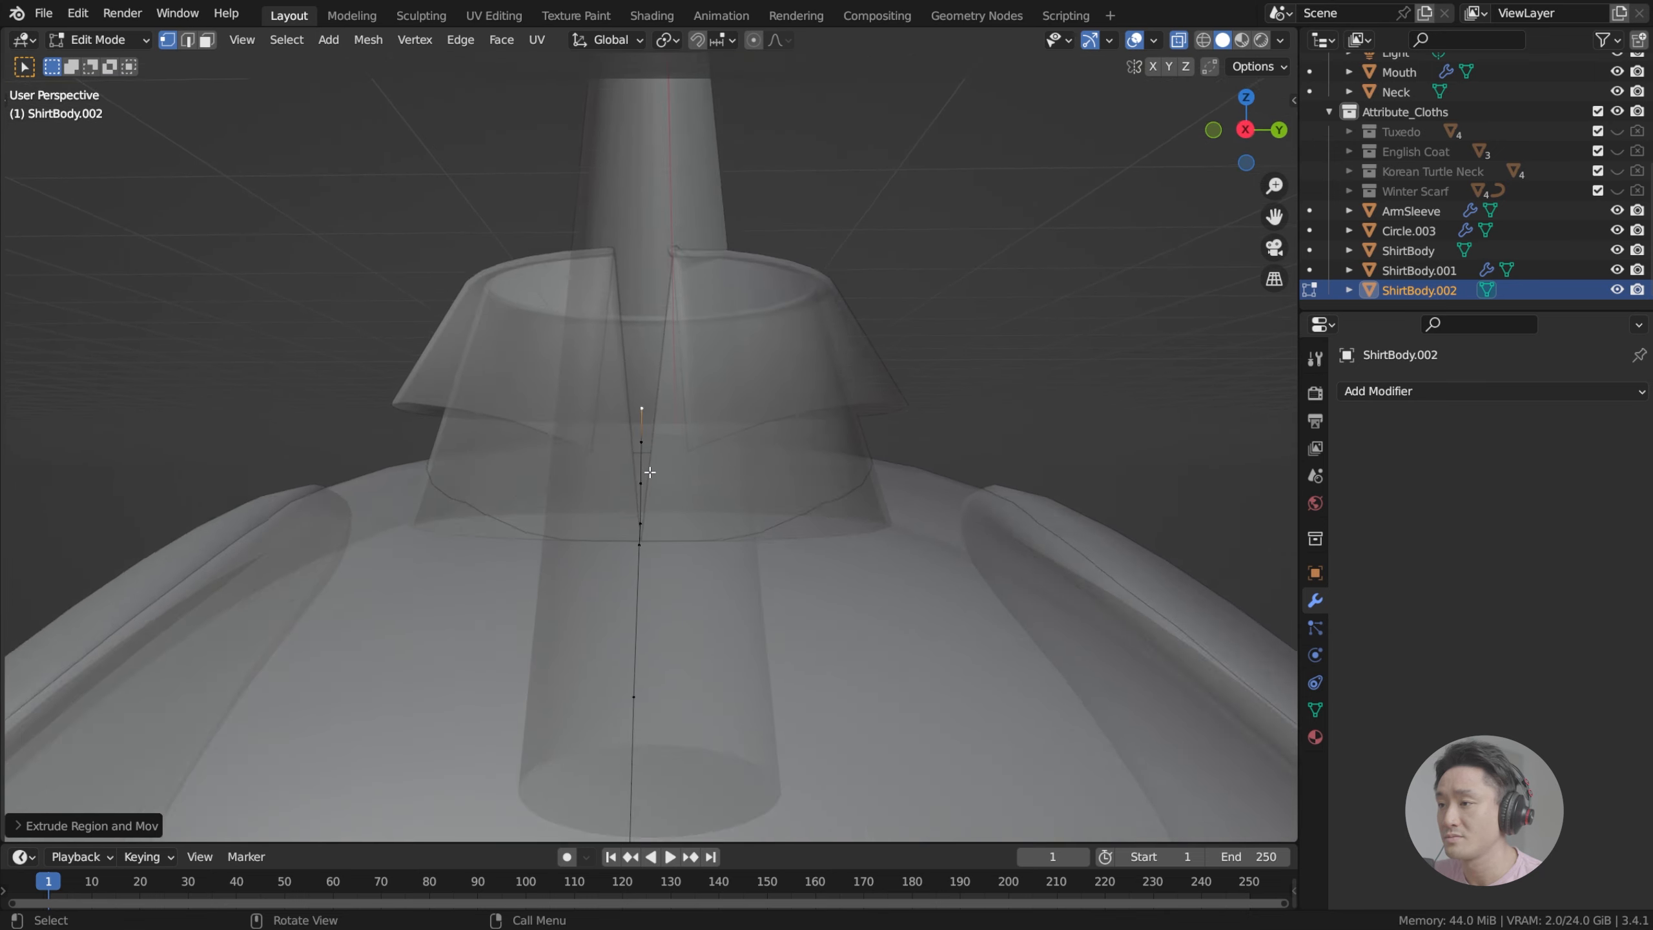
pyautogui.scroll(2, 650, 472)
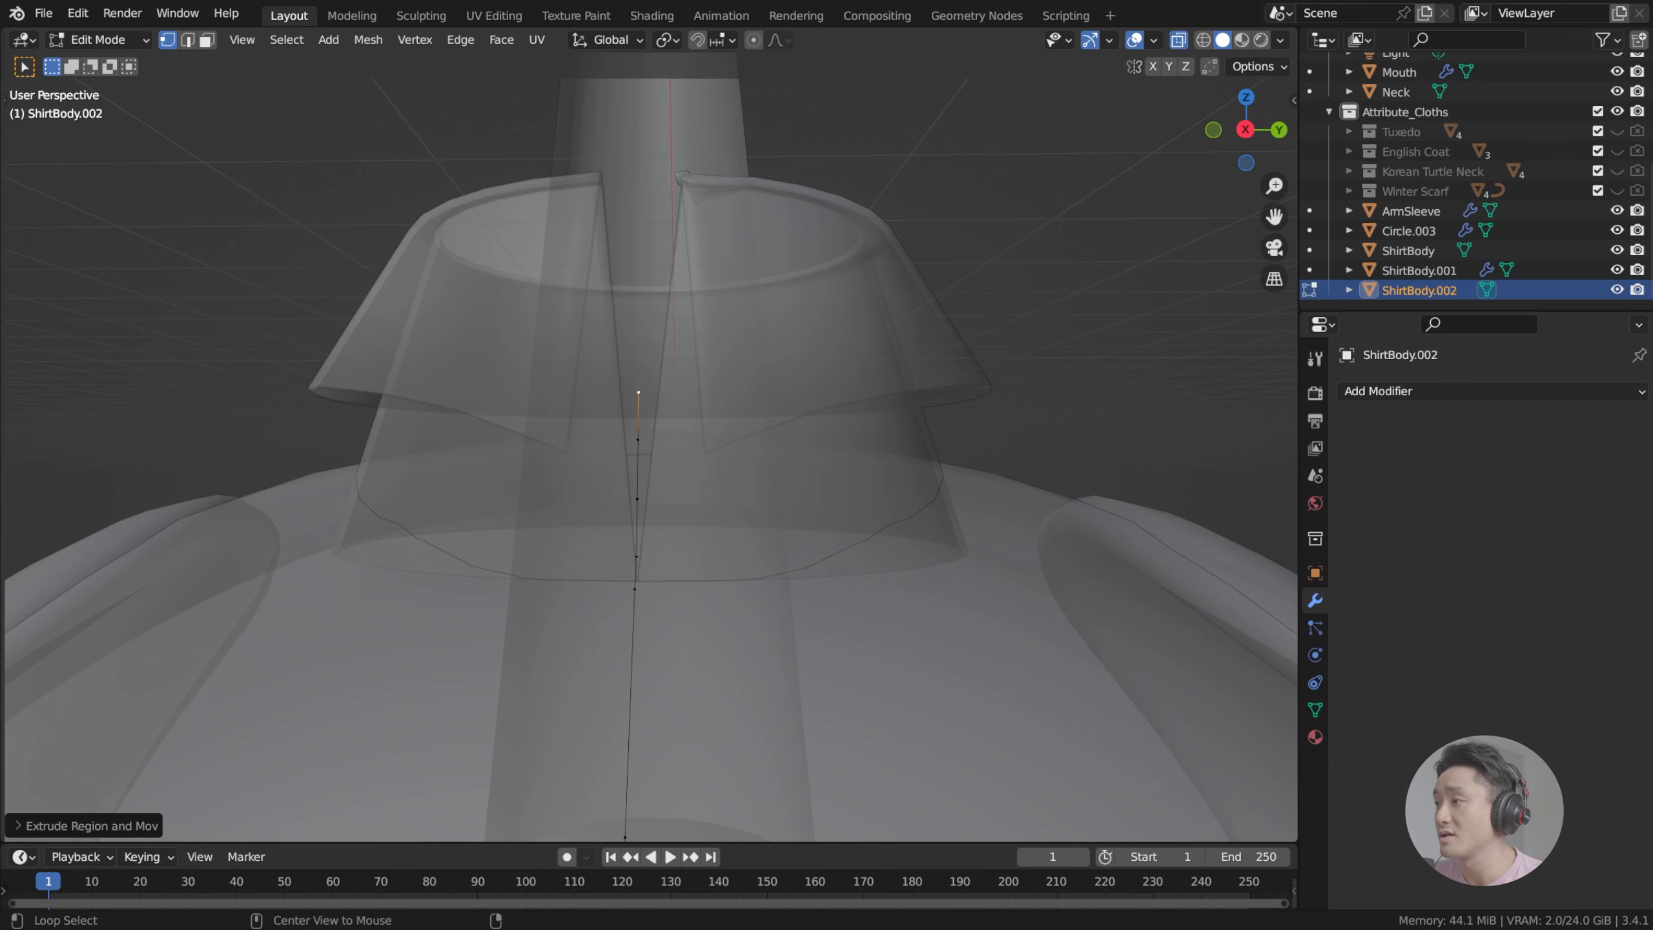
pyautogui.press('KP_1')
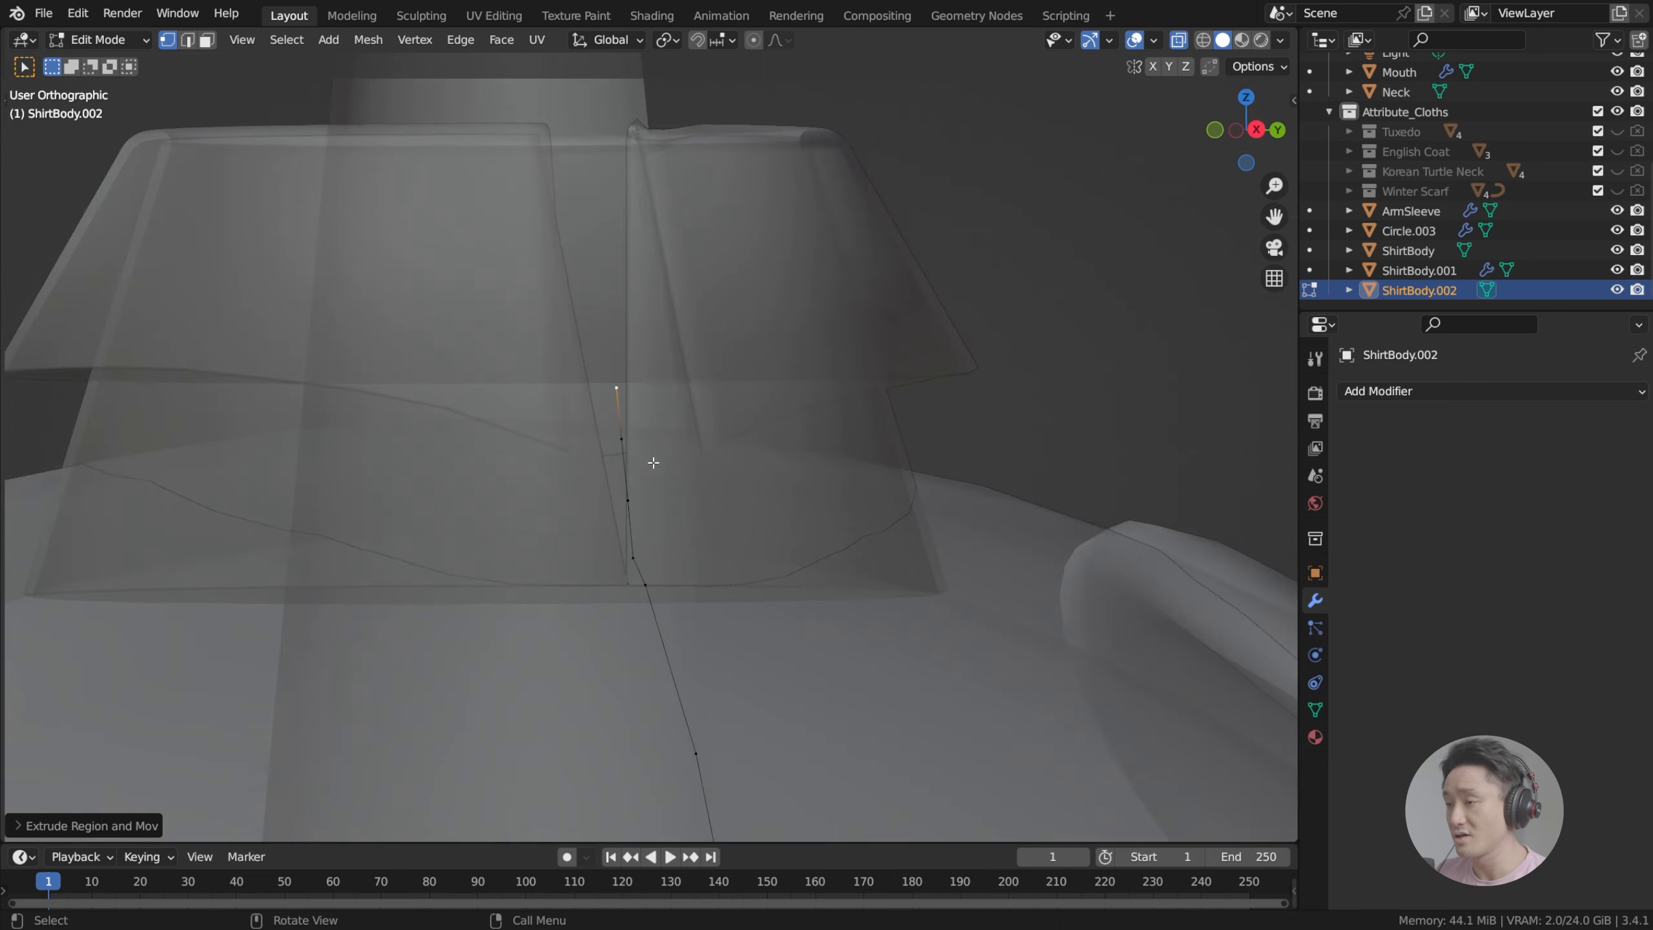
pyautogui.press('e')
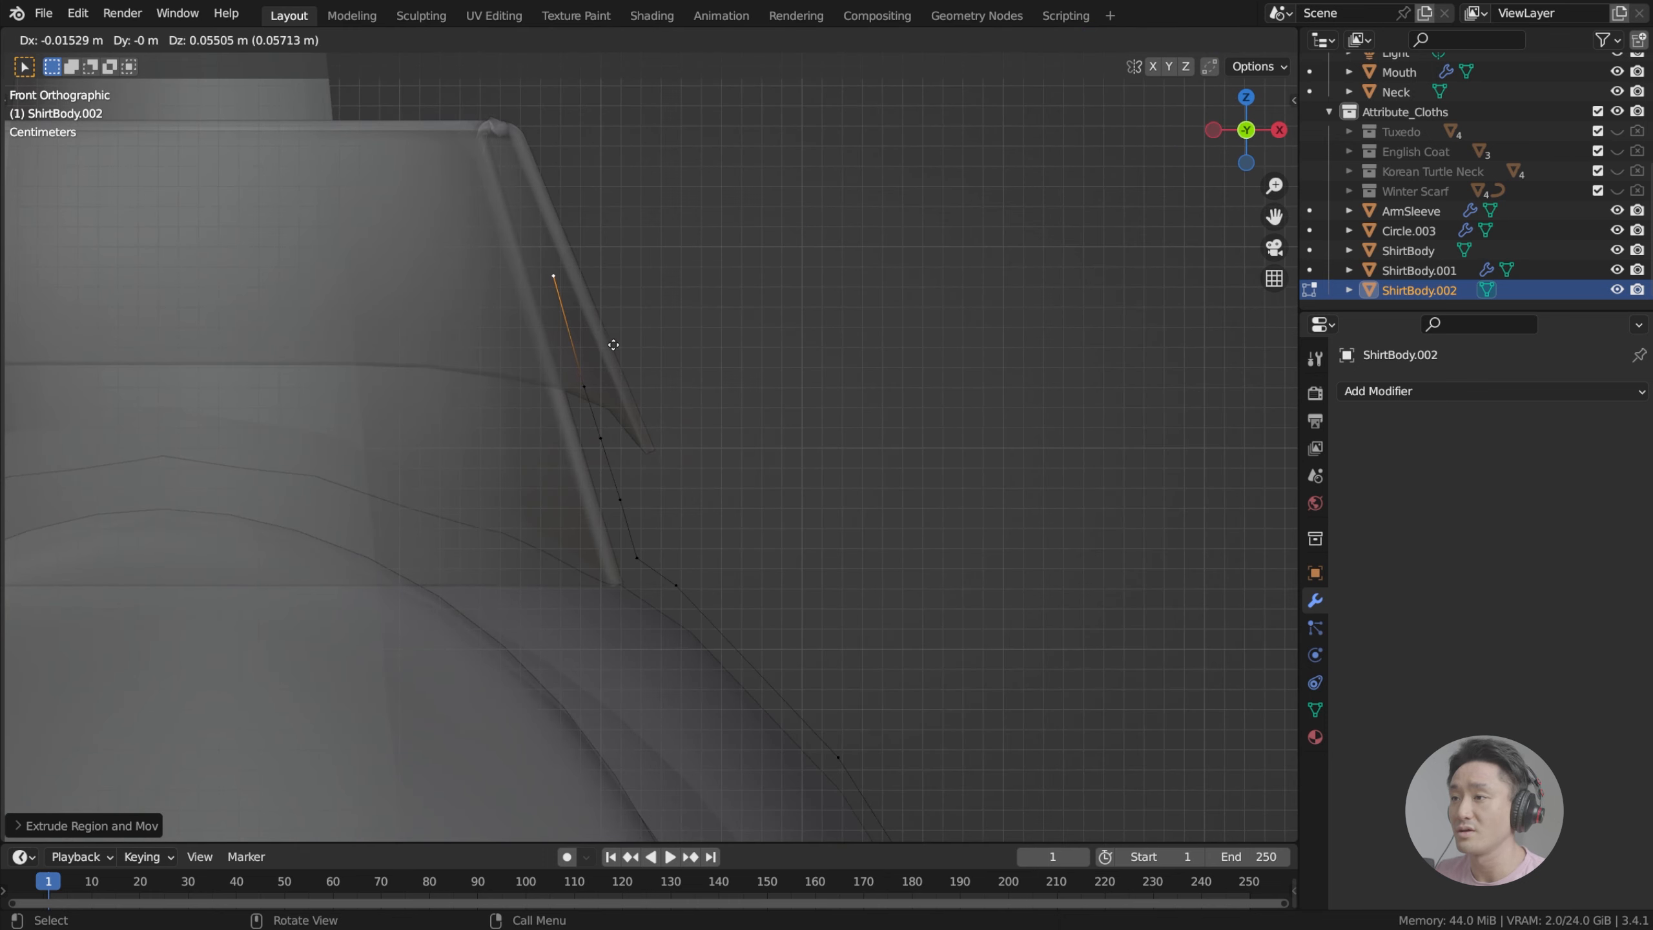
pyautogui.click(613, 344)
pyautogui.press('e')
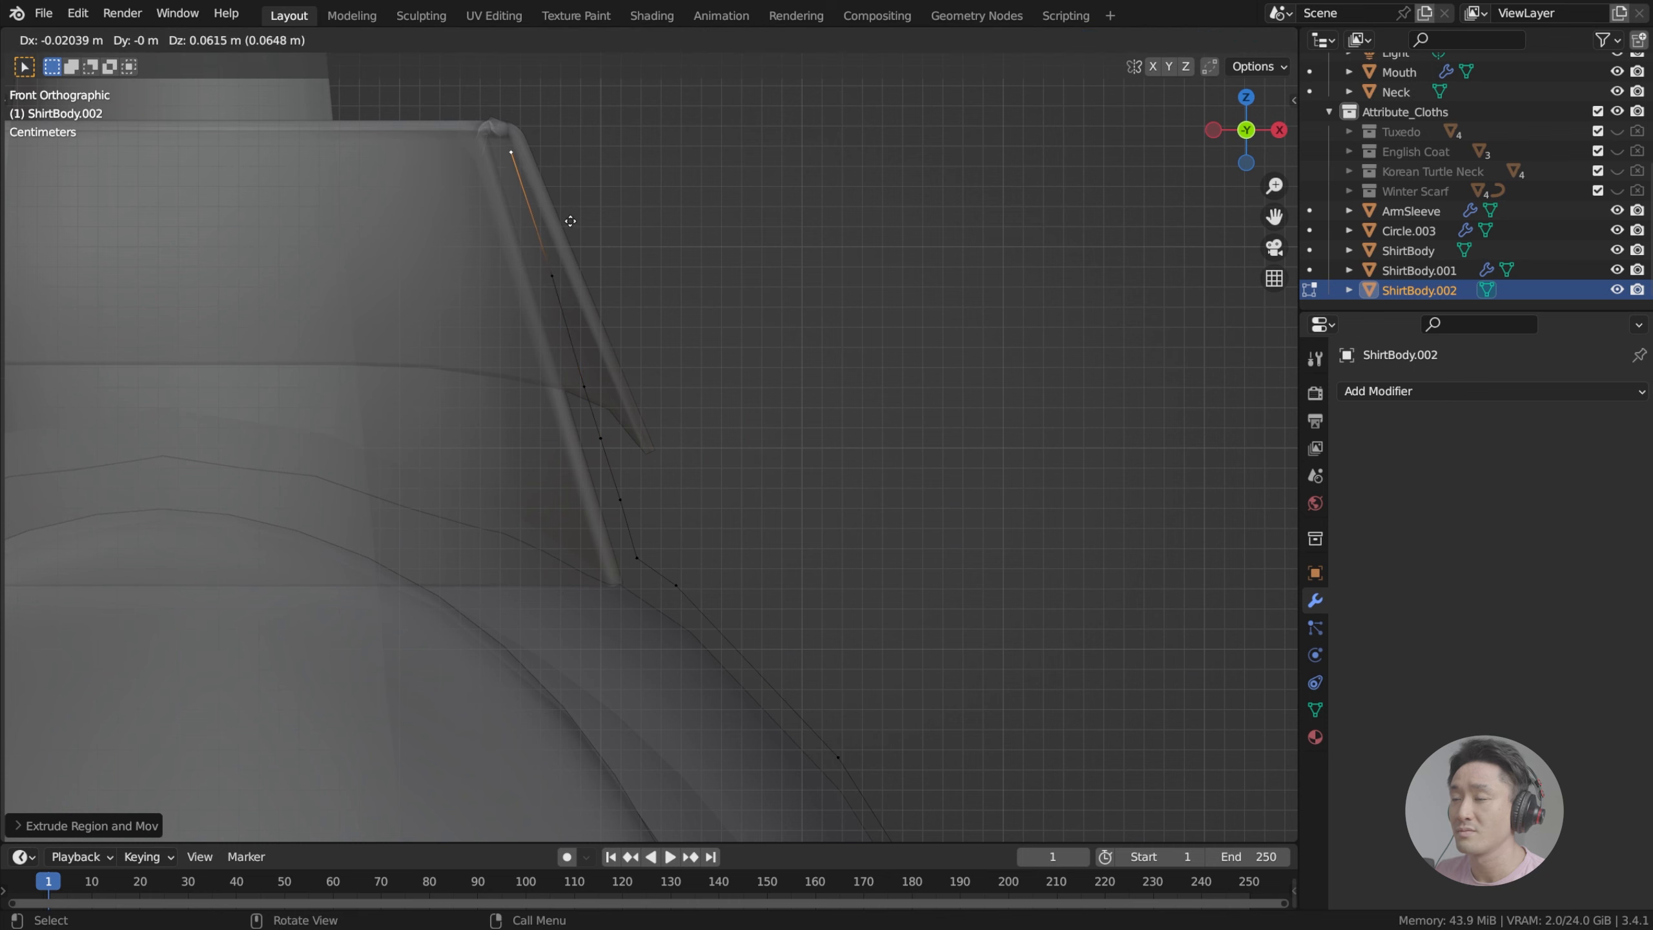
pyautogui.click(567, 214)
# Step: With the whole centre line selected in Edit Mode, turn X-ray display off and save the file
pyautogui.moveTo(664, 269); pyautogui.dragTo(612, 403, button='middle')
pyautogui.press('Tab')
pyautogui.moveTo(664, 541); pyautogui.dragTo(632, 456, button='middle')
pyautogui.press('Tab')
pyautogui.press('a')
pyautogui.scroll(-1, 638, 458)
pyautogui.scroll(-1, 632, 456)
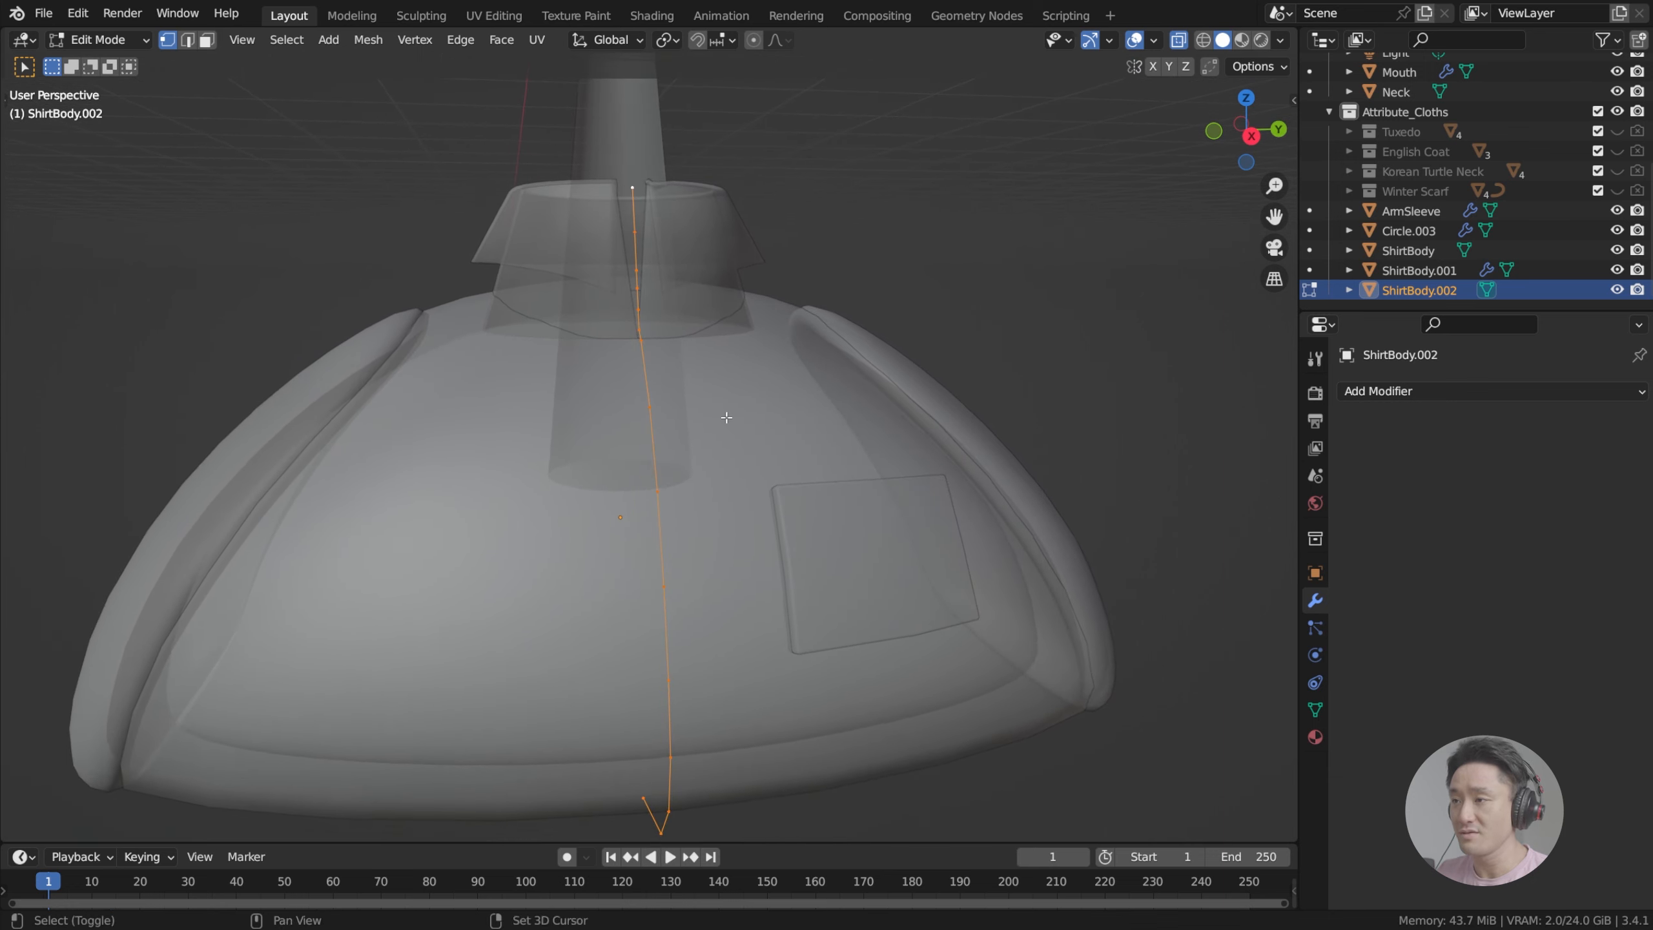
pyautogui.moveTo(782, 448)
pyautogui.mouseDown(button='middle')
pyautogui.moveTo(964, 415)
pyautogui.moveTo(768, 457)
pyautogui.mouseUp(button='middle')
pyautogui.press('KP_3')
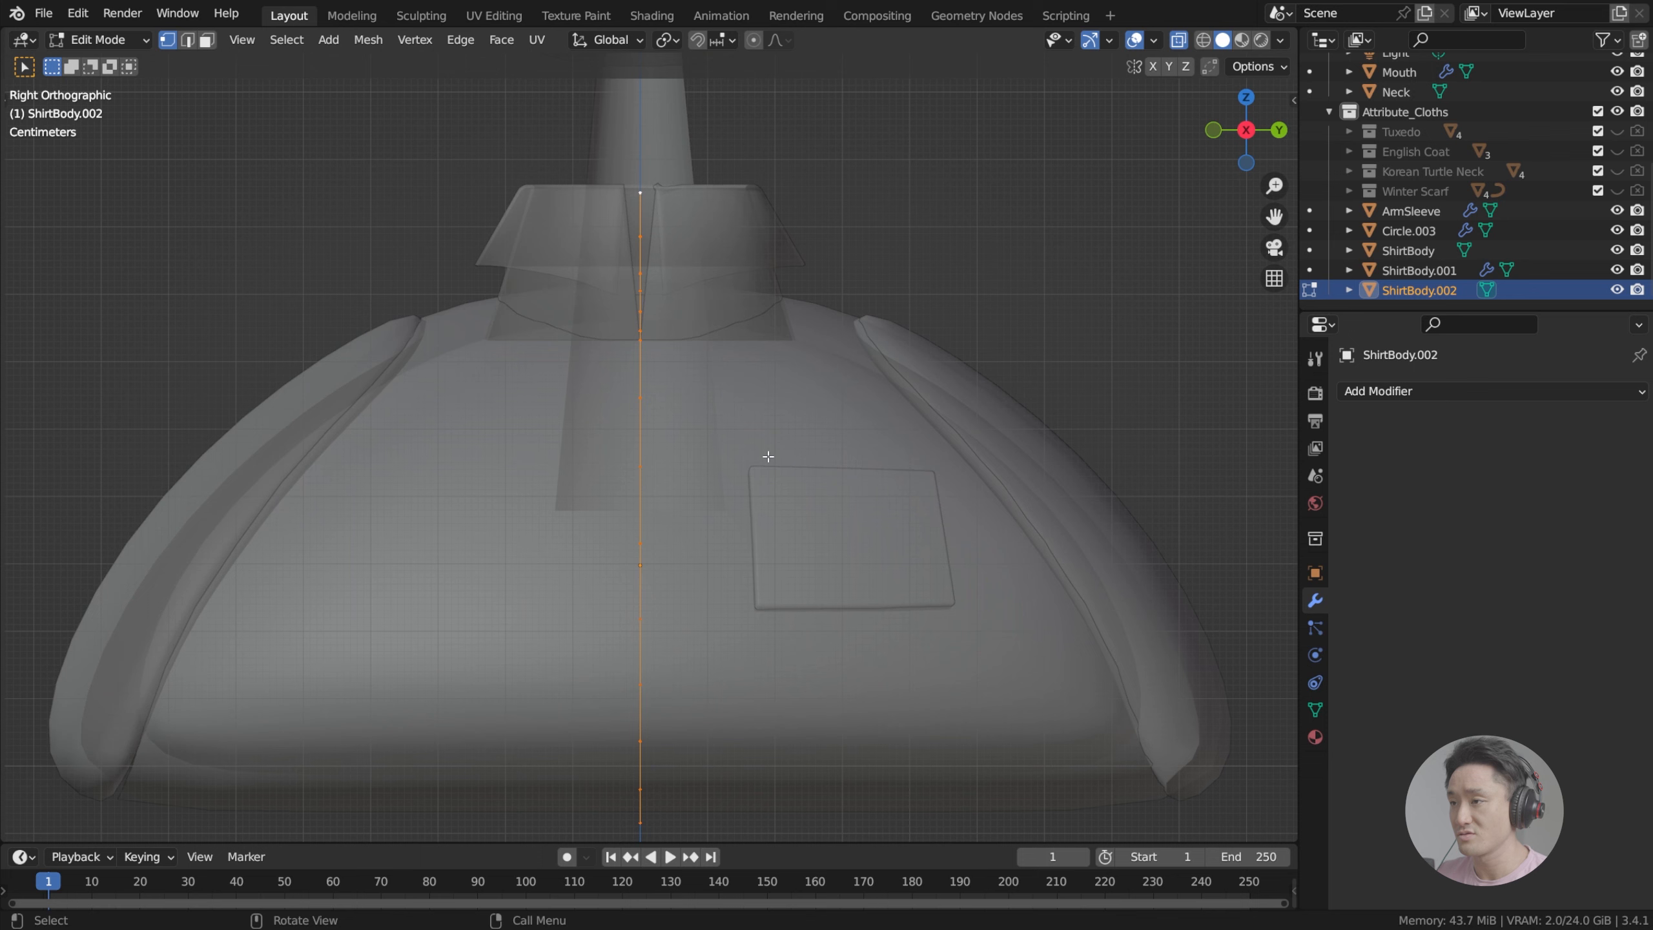
pyautogui.click(1185, 41)
pyautogui.scroll(-2, 871, 303)
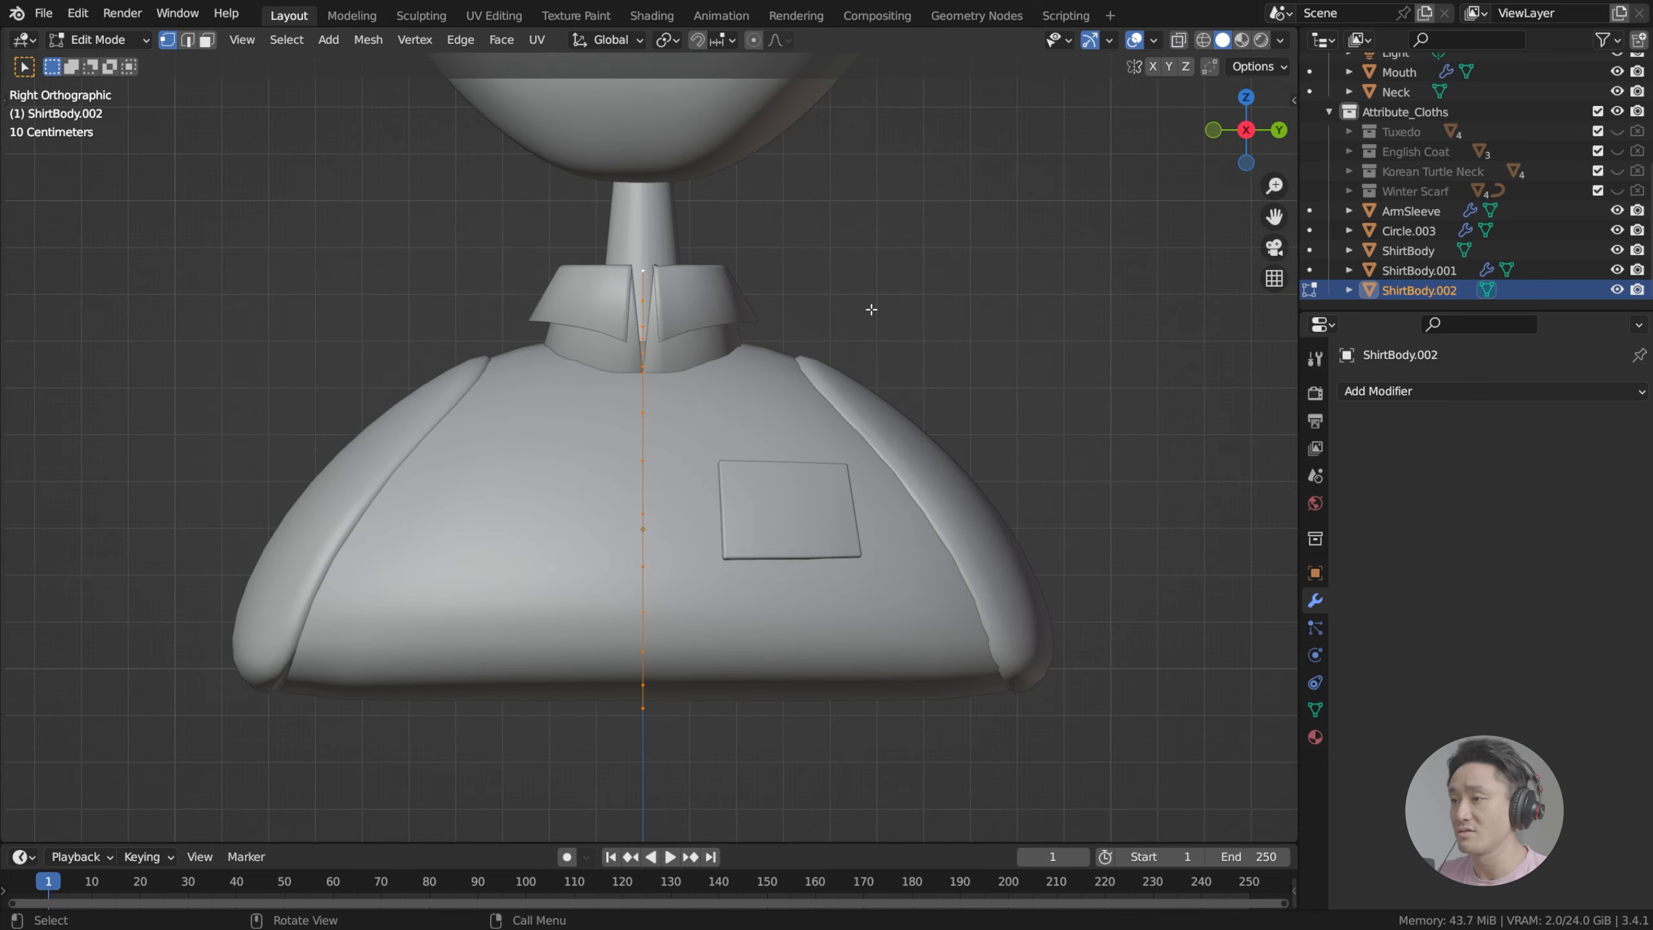
pyautogui.hotkey('ctrl', 's')
# Step: Extrude the whole centre line about 0.032 m along the global Y axis to form half of the front strip
pyautogui.scroll(3, 810, 395)
pyautogui.press('e')
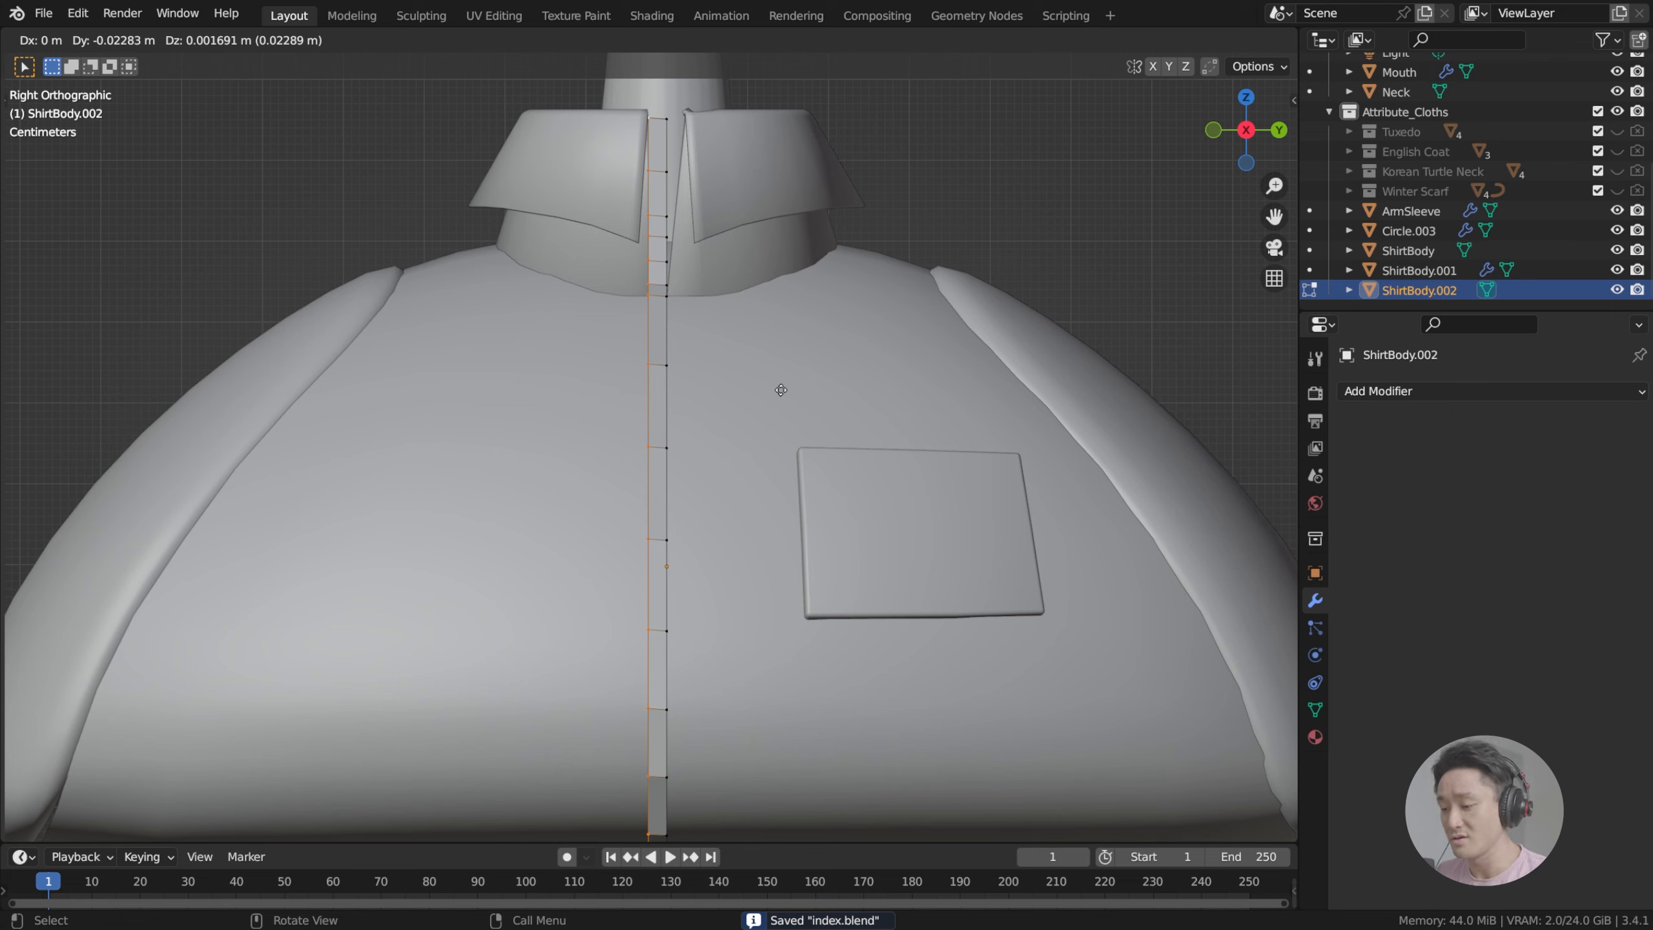
pyautogui.press('y')
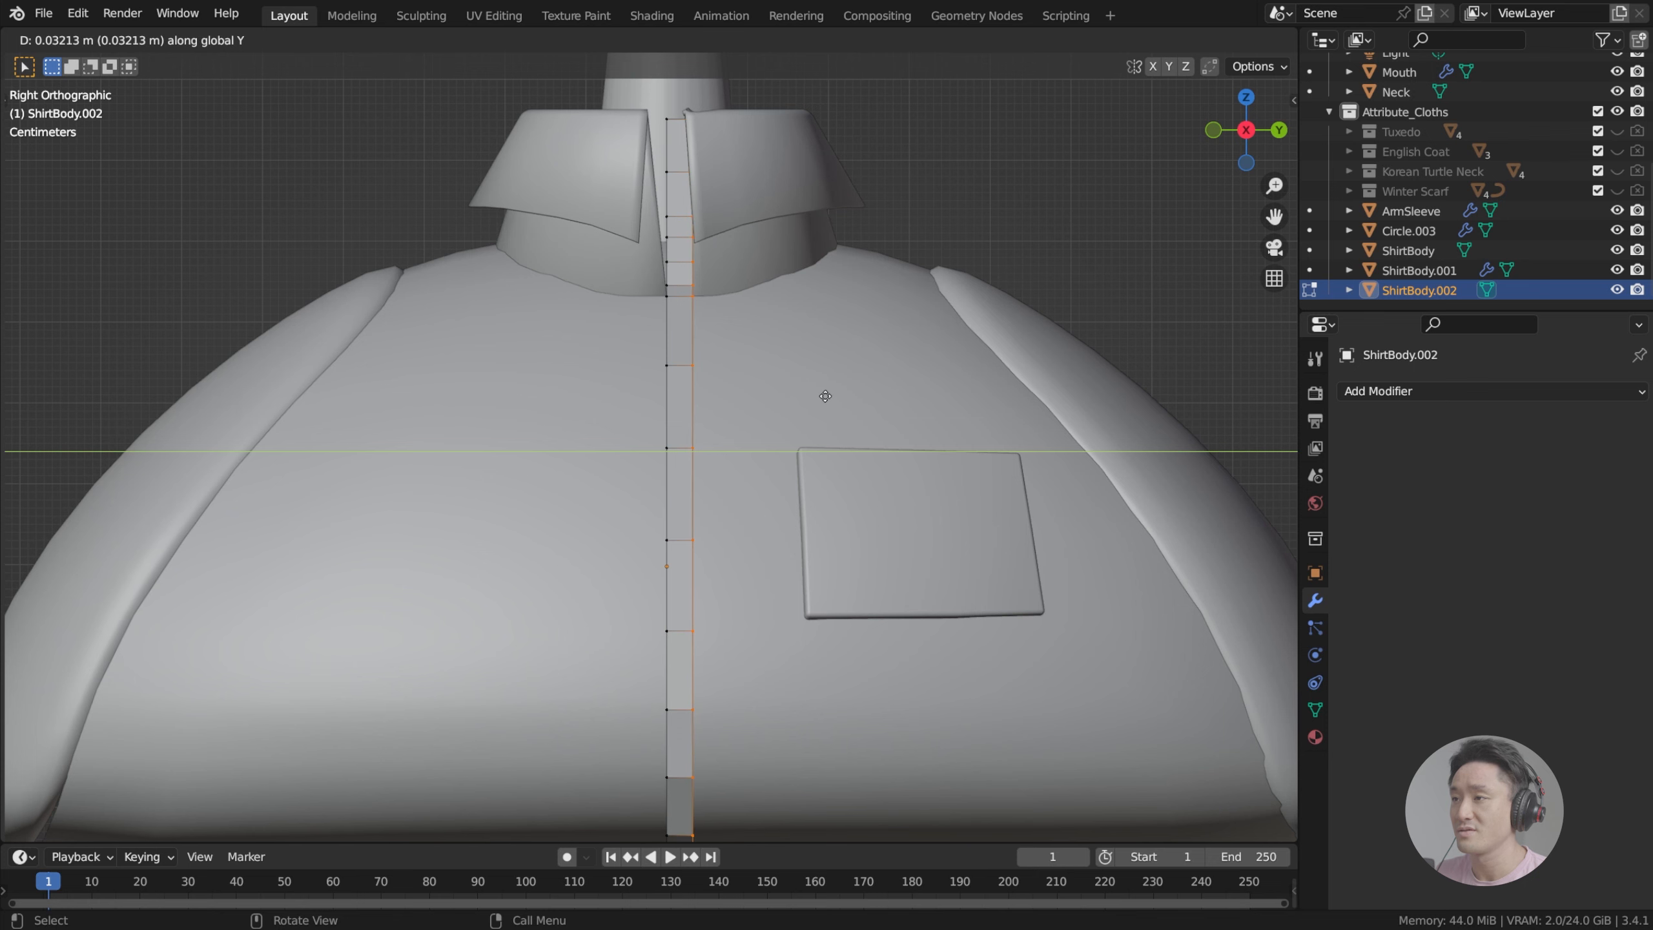
pyautogui.click(824, 395)
# Step: Examine the extruded half strip against the shirt body and collar opening in Edit and Object Mode
pyautogui.scroll(-4, 784, 397)
pyautogui.moveTo(784, 397); pyautogui.dragTo(706, 464, button='middle')
pyautogui.scroll(2, 706, 463)
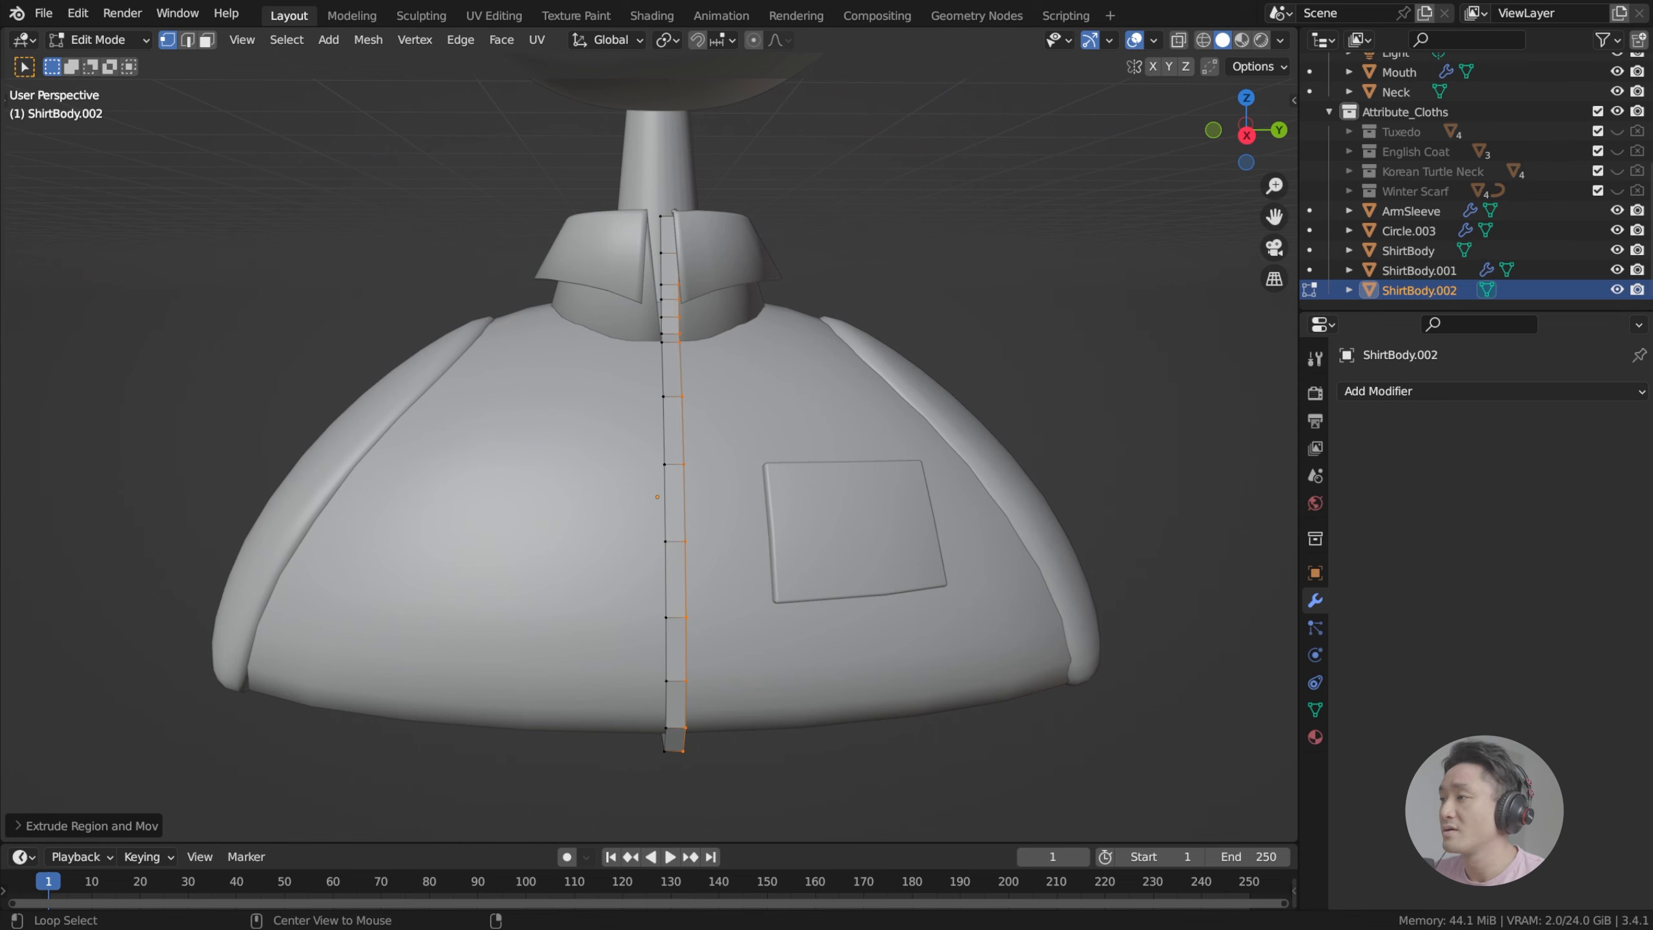
pyautogui.scroll(1, 704, 458)
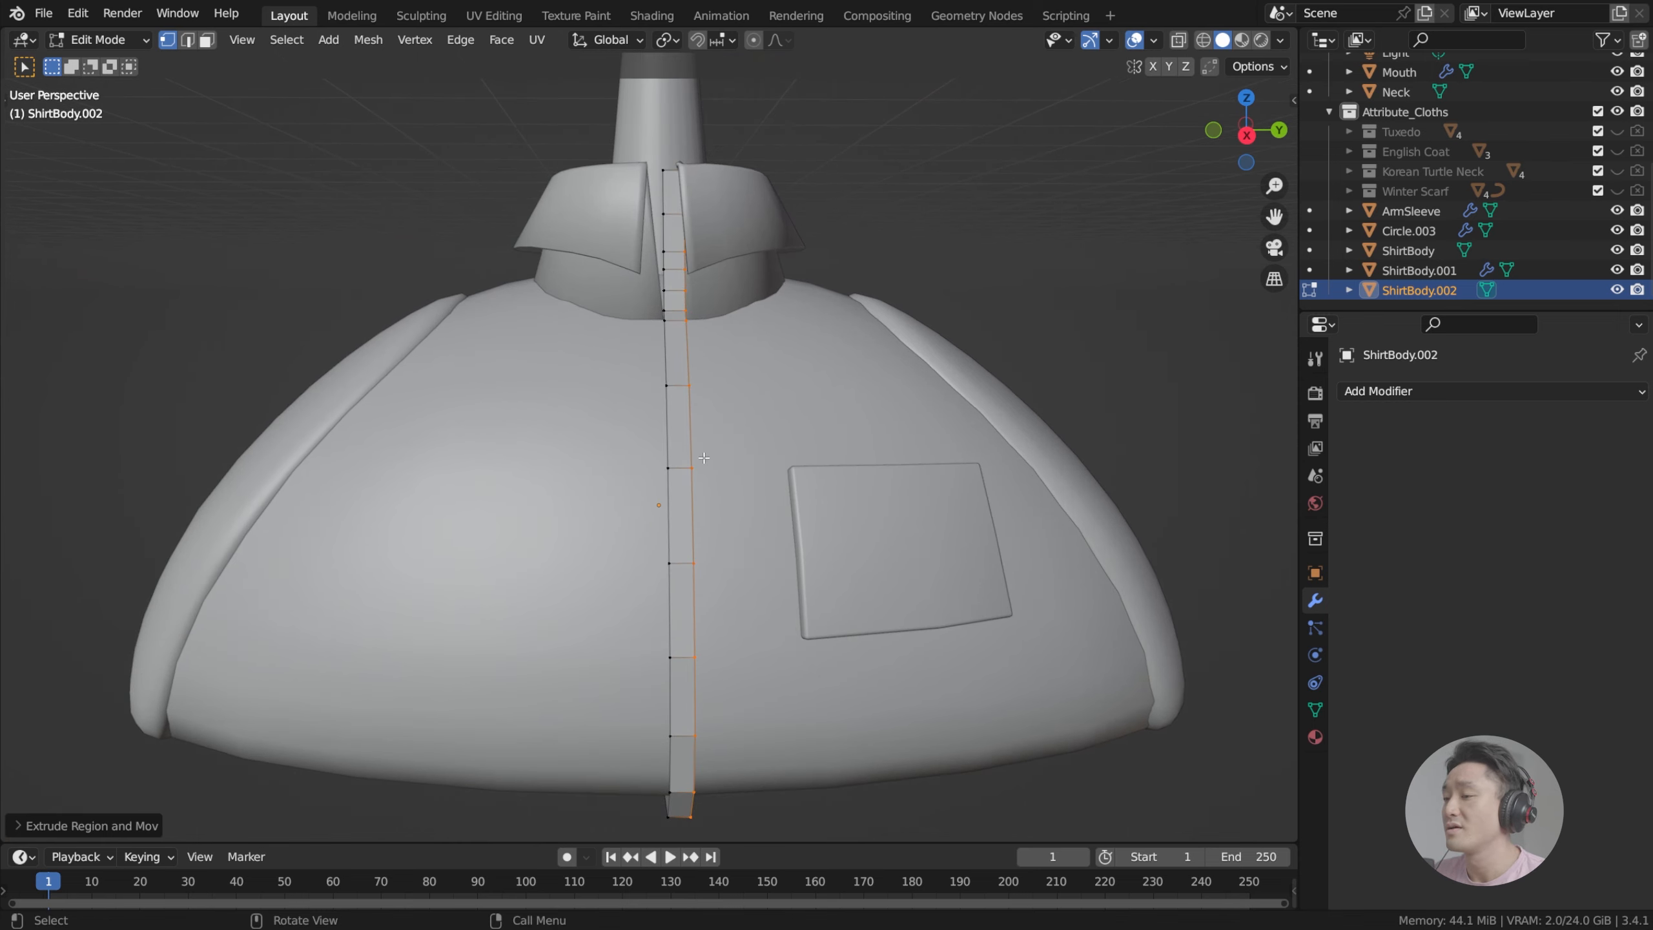
pyautogui.click(1397, 390)
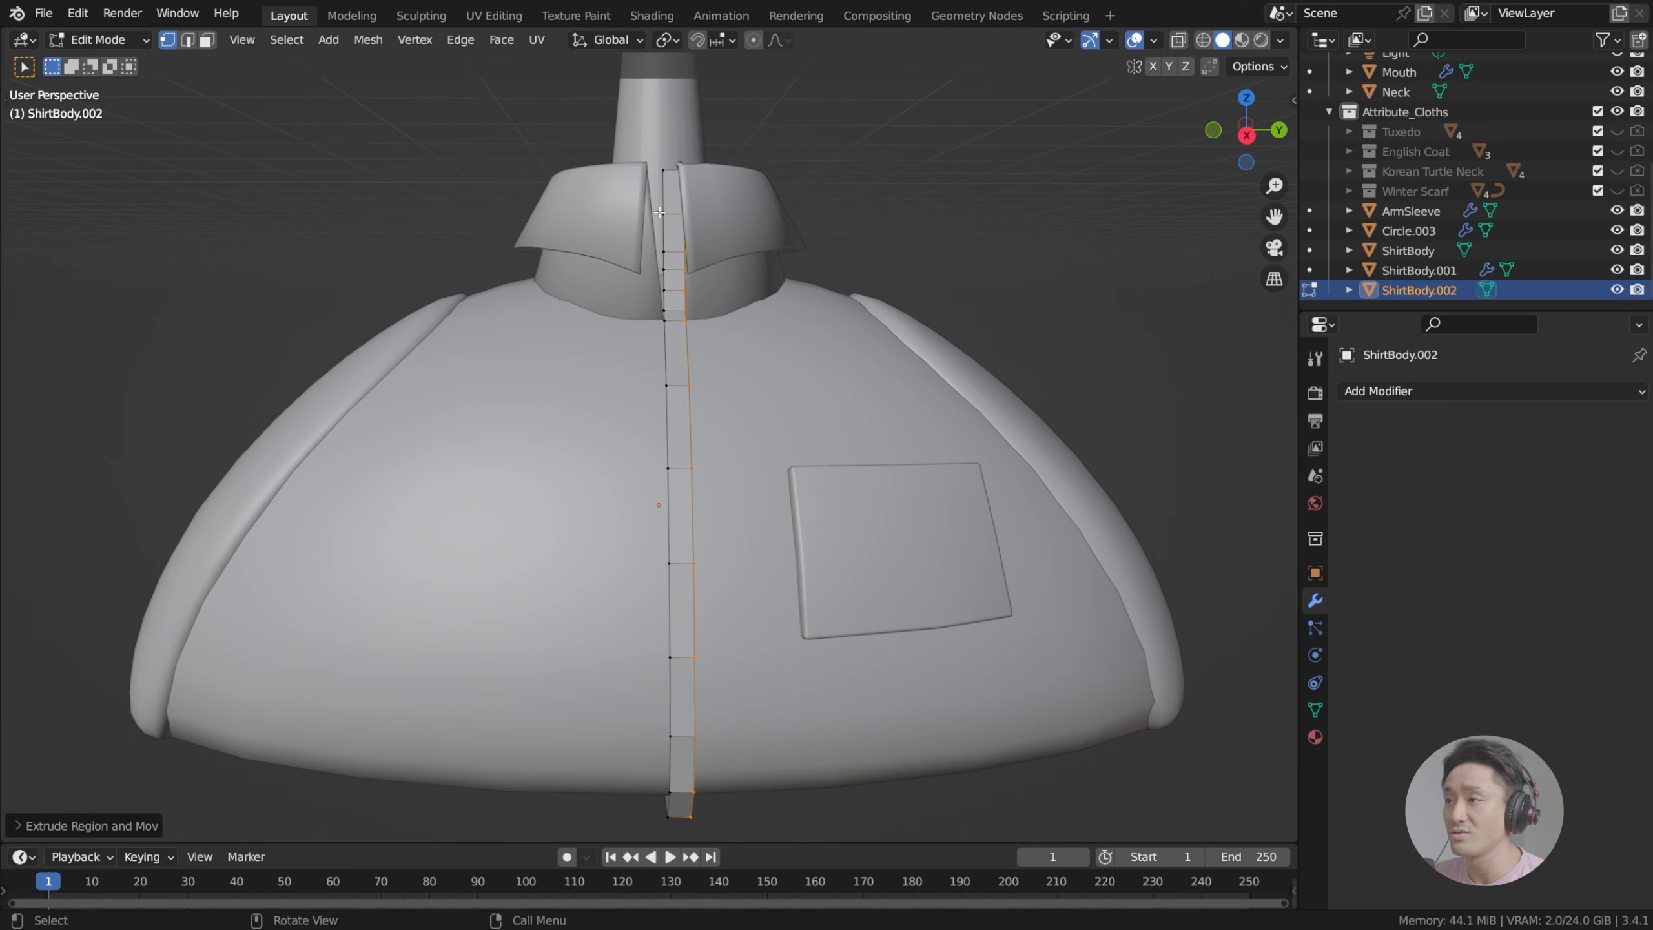
pyautogui.scroll(2, 672, 322)
pyautogui.scroll(-3, 673, 322)
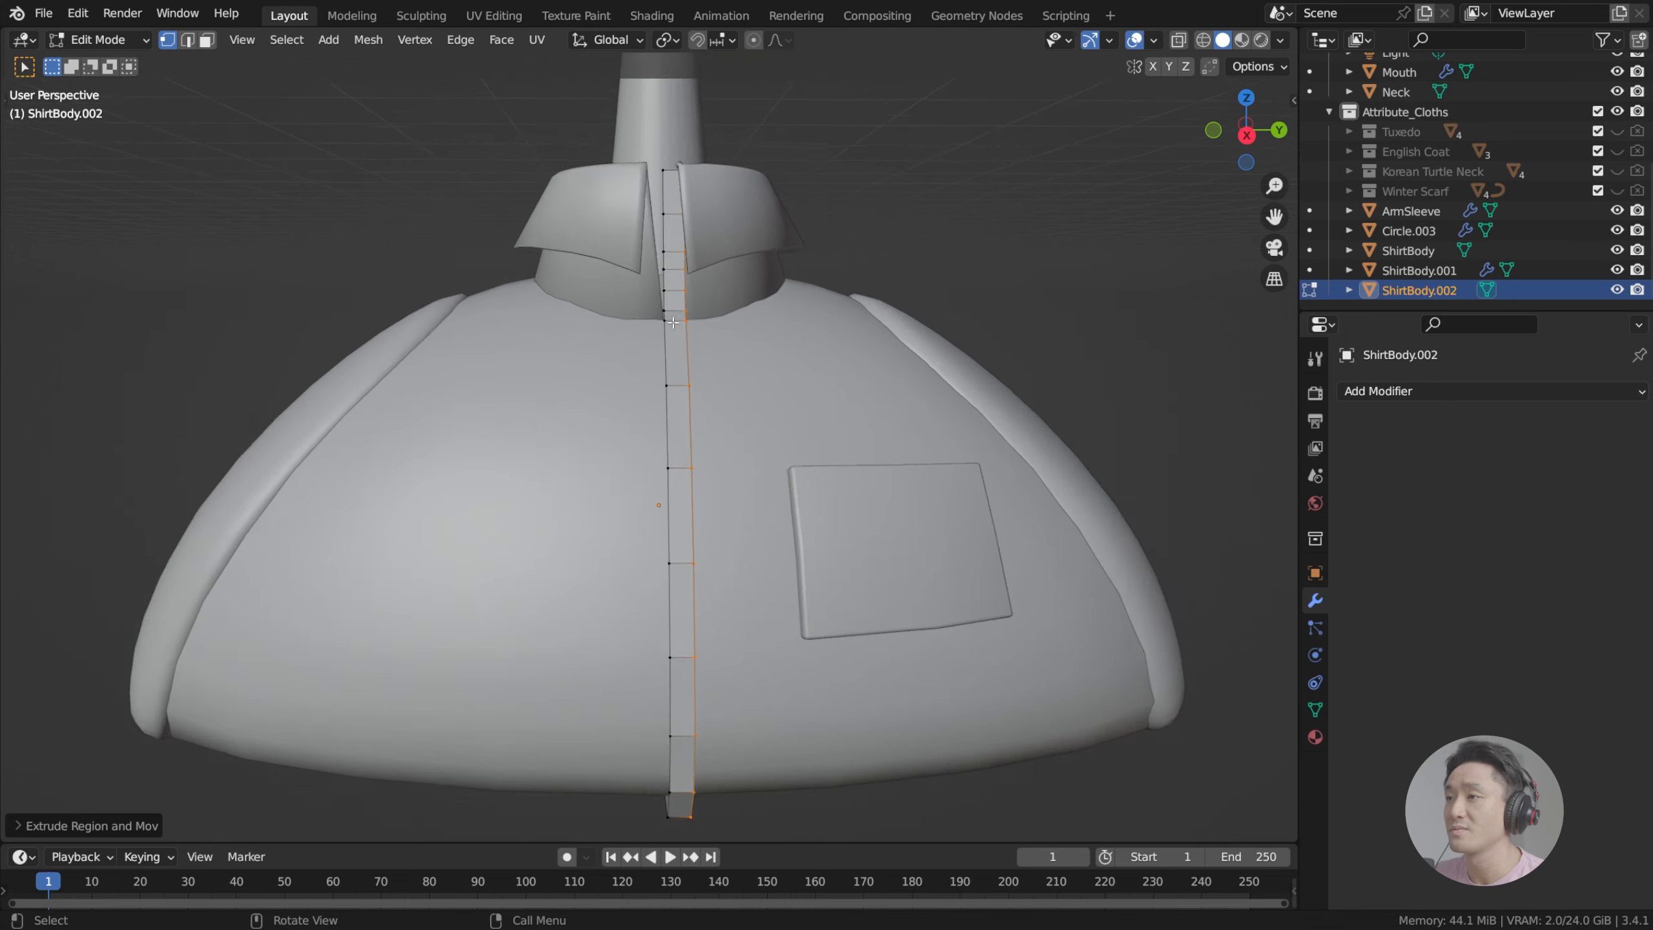
pyautogui.press('Tab')
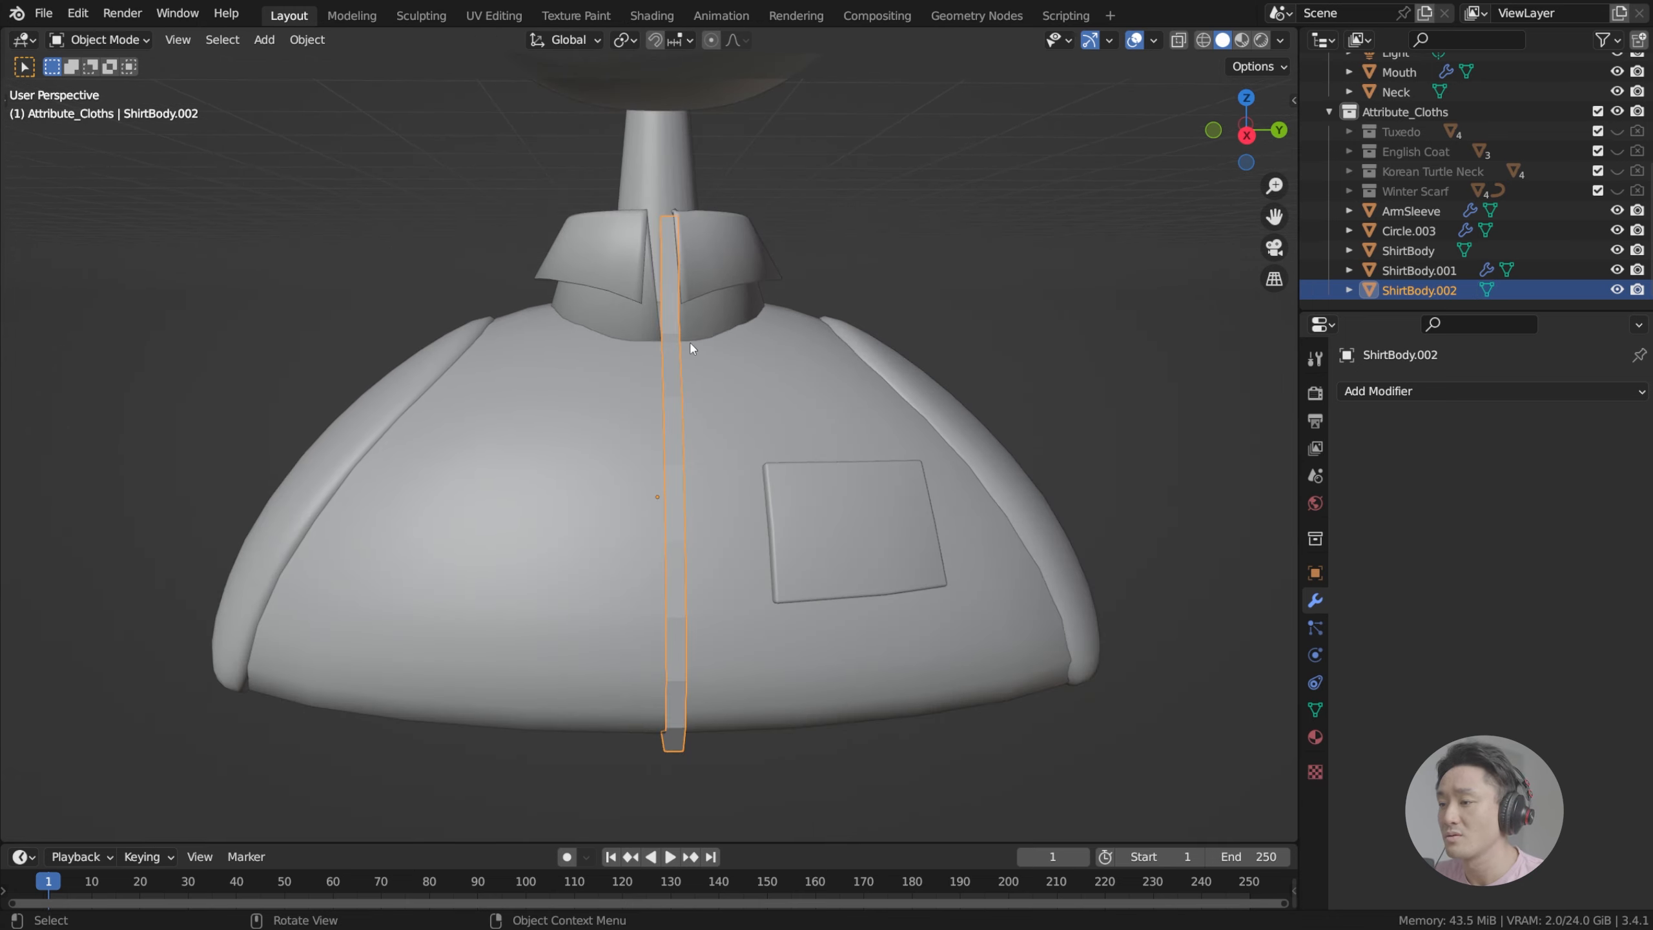
pyautogui.press('Tab')
pyautogui.moveTo(673, 321)
pyautogui.mouseDown(button='middle')
pyautogui.moveTo(667, 263)
pyautogui.moveTo(677, 310)
pyautogui.mouseUp(button='middle')
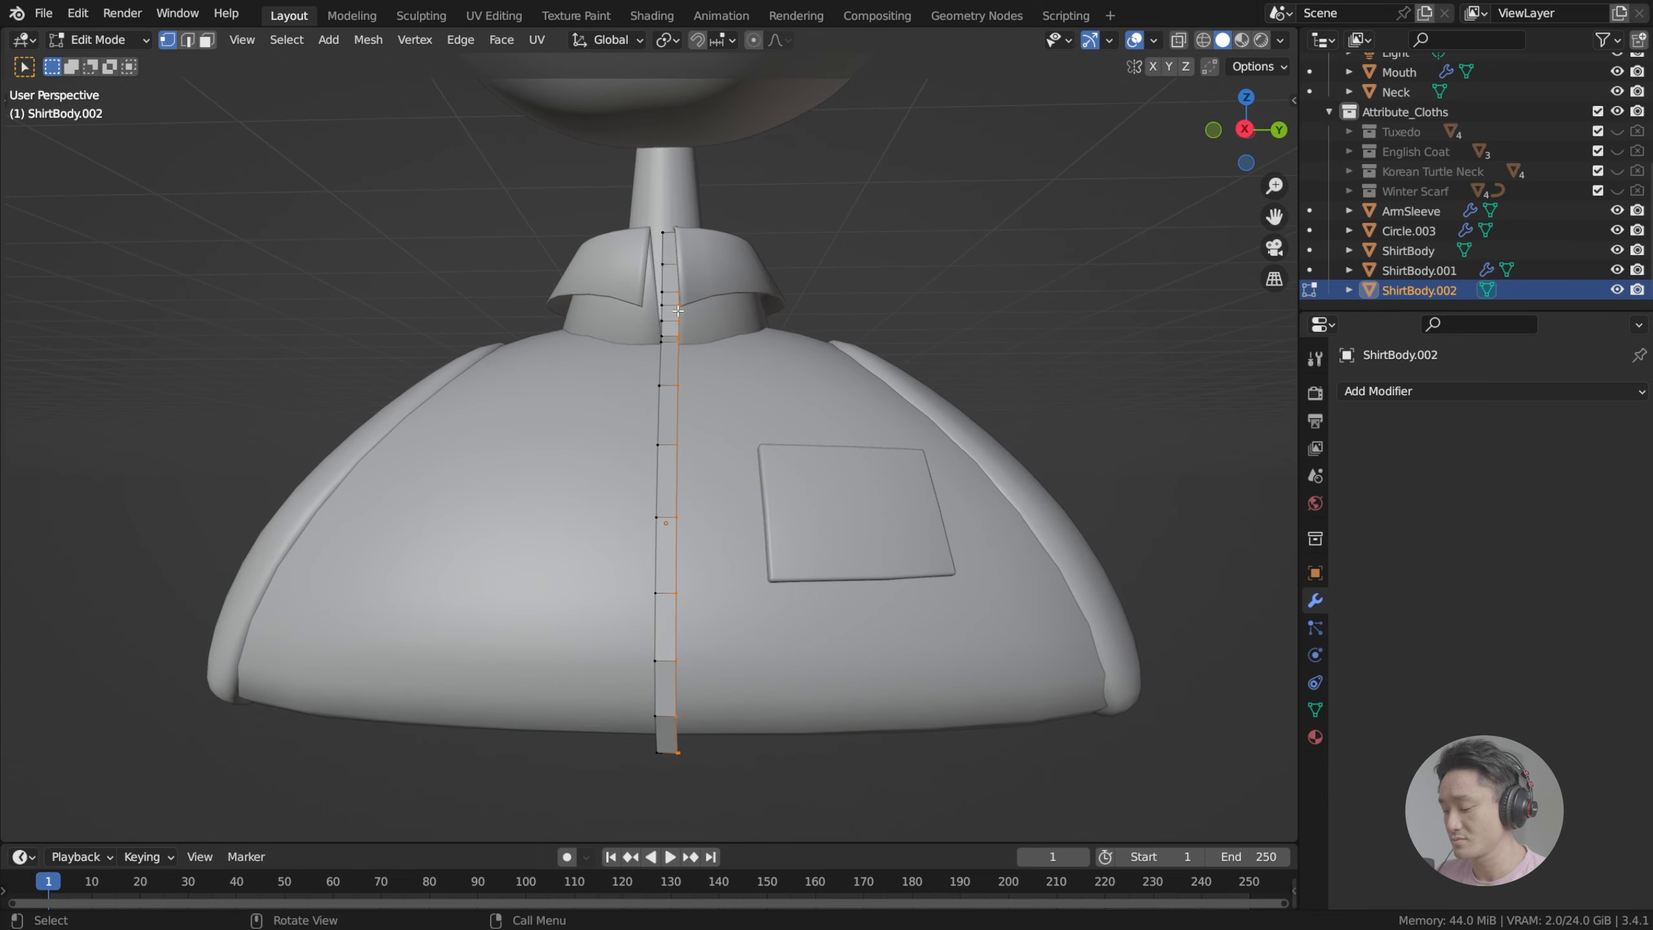
pyautogui.press('KP_3')
pyautogui.scroll(2, 708, 365)
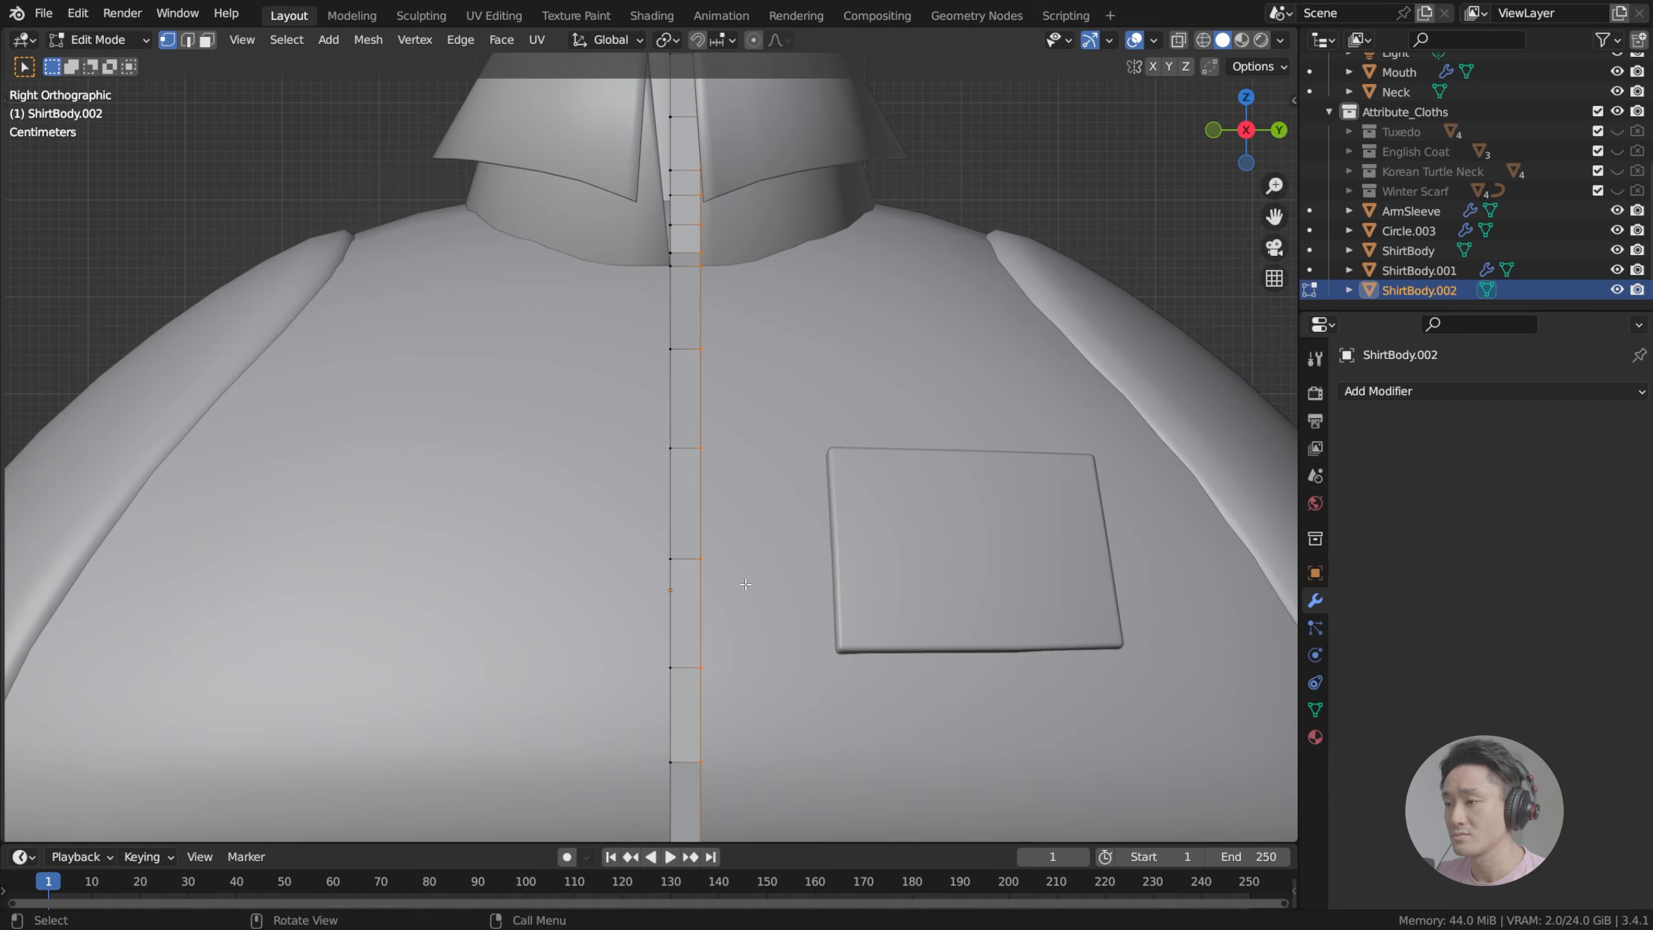
pyautogui.keyDown('shift'); pyautogui.scroll(-5, 707, 284); pyautogui.keyUp('shift')
pyautogui.scroll(-2, 701, 296)
pyautogui.keyDown('shift'); pyautogui.moveTo(696, 293); pyautogui.dragTo(711, 443, button='middle'); pyautogui.keyUp('shift')
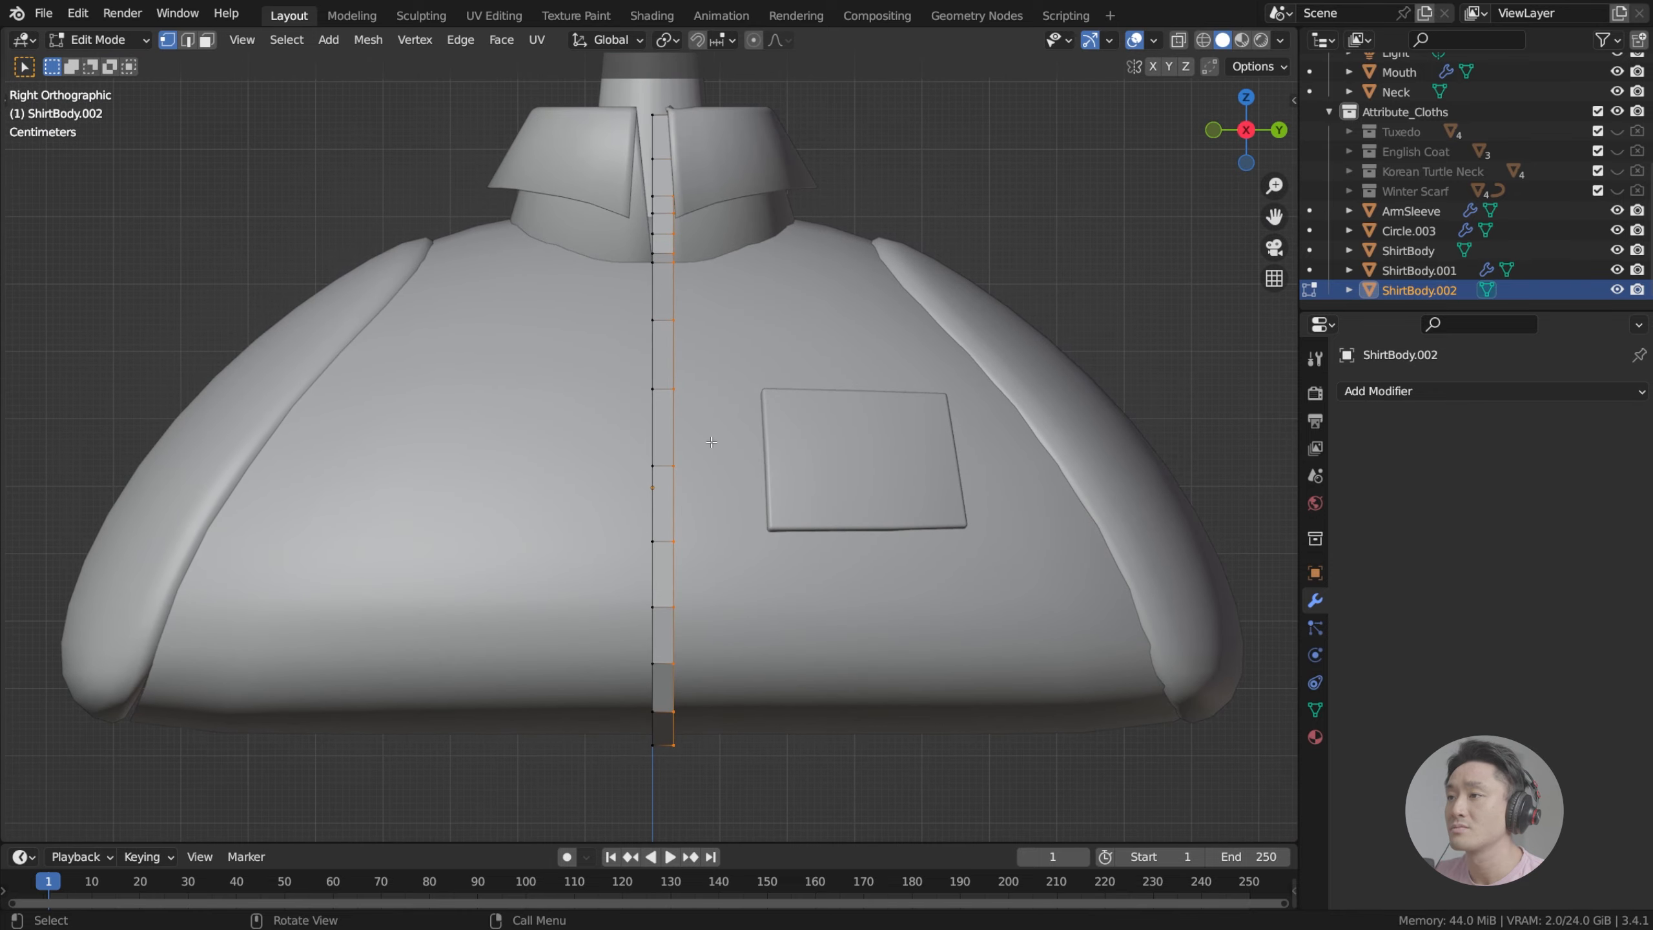
# Step: Add a Mirror modifier to the strip on the Y axis only and return to Object Mode
pyautogui.click(1377, 391)
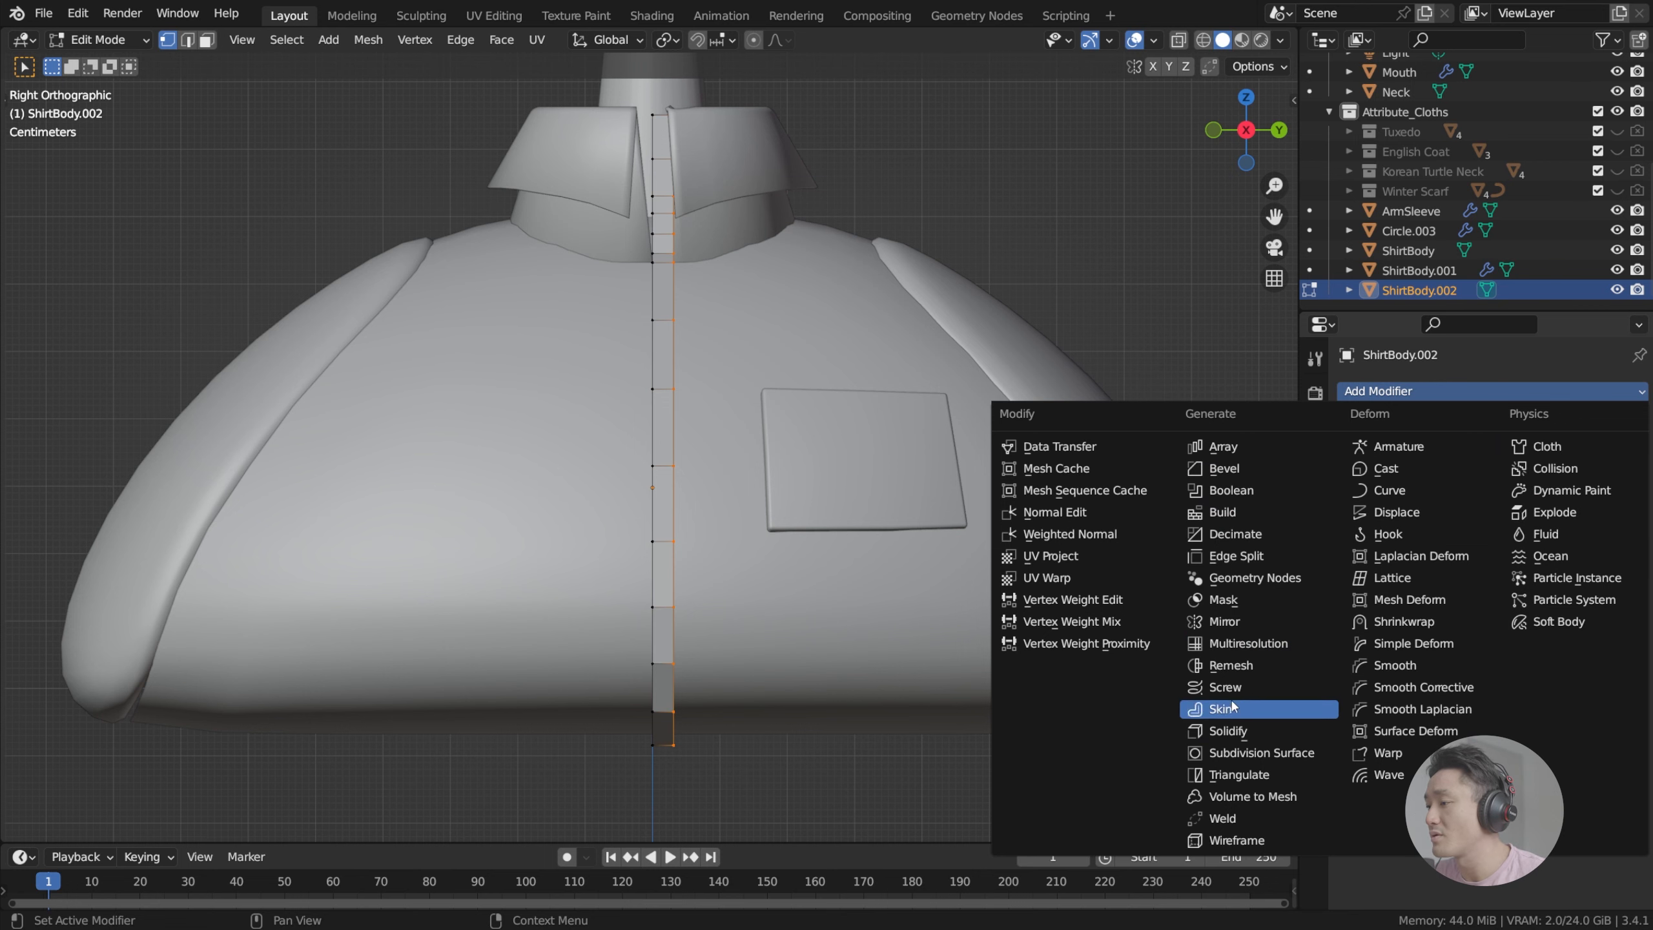
pyautogui.click(1230, 622)
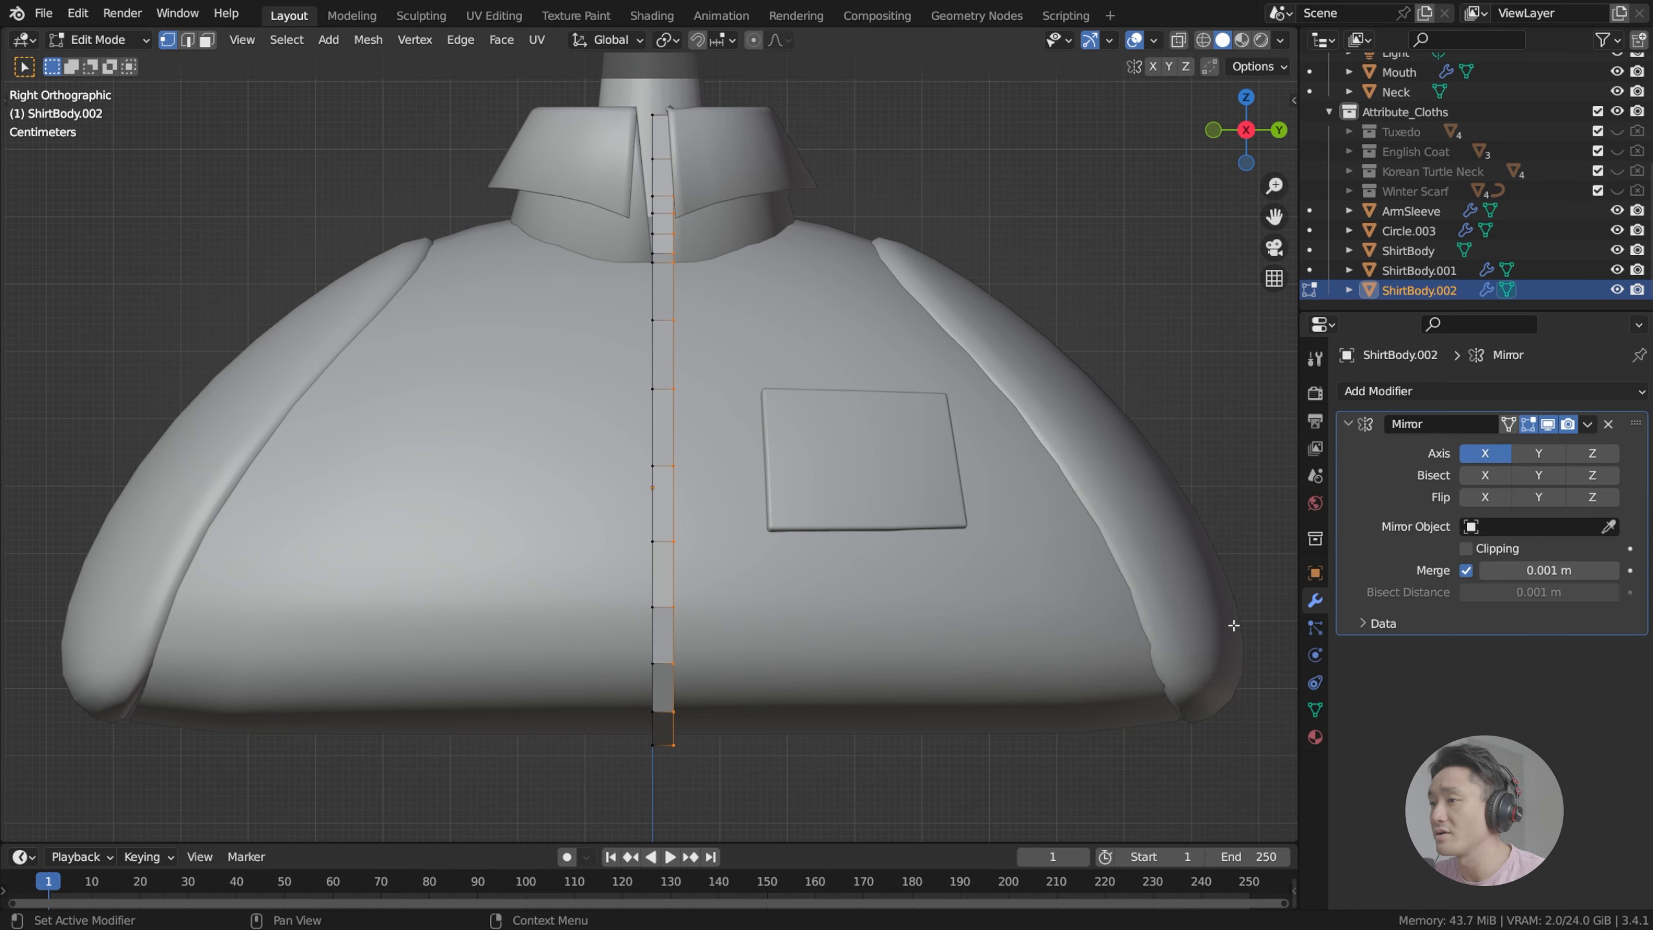
pyautogui.click(1540, 454)
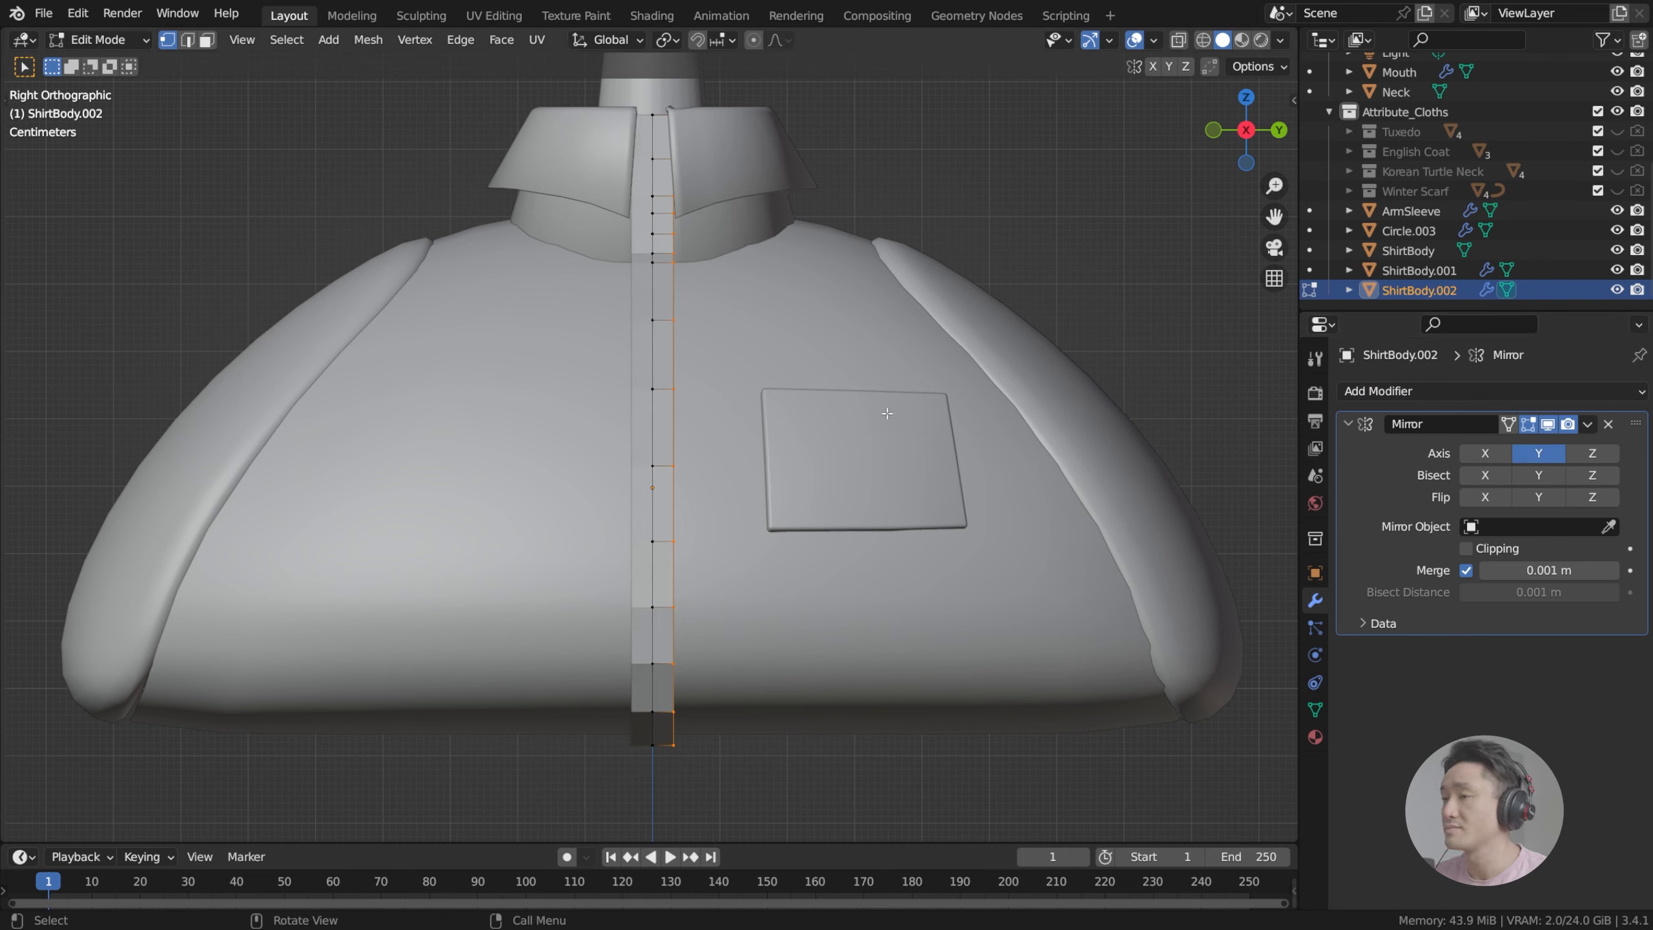
pyautogui.press('Tab')
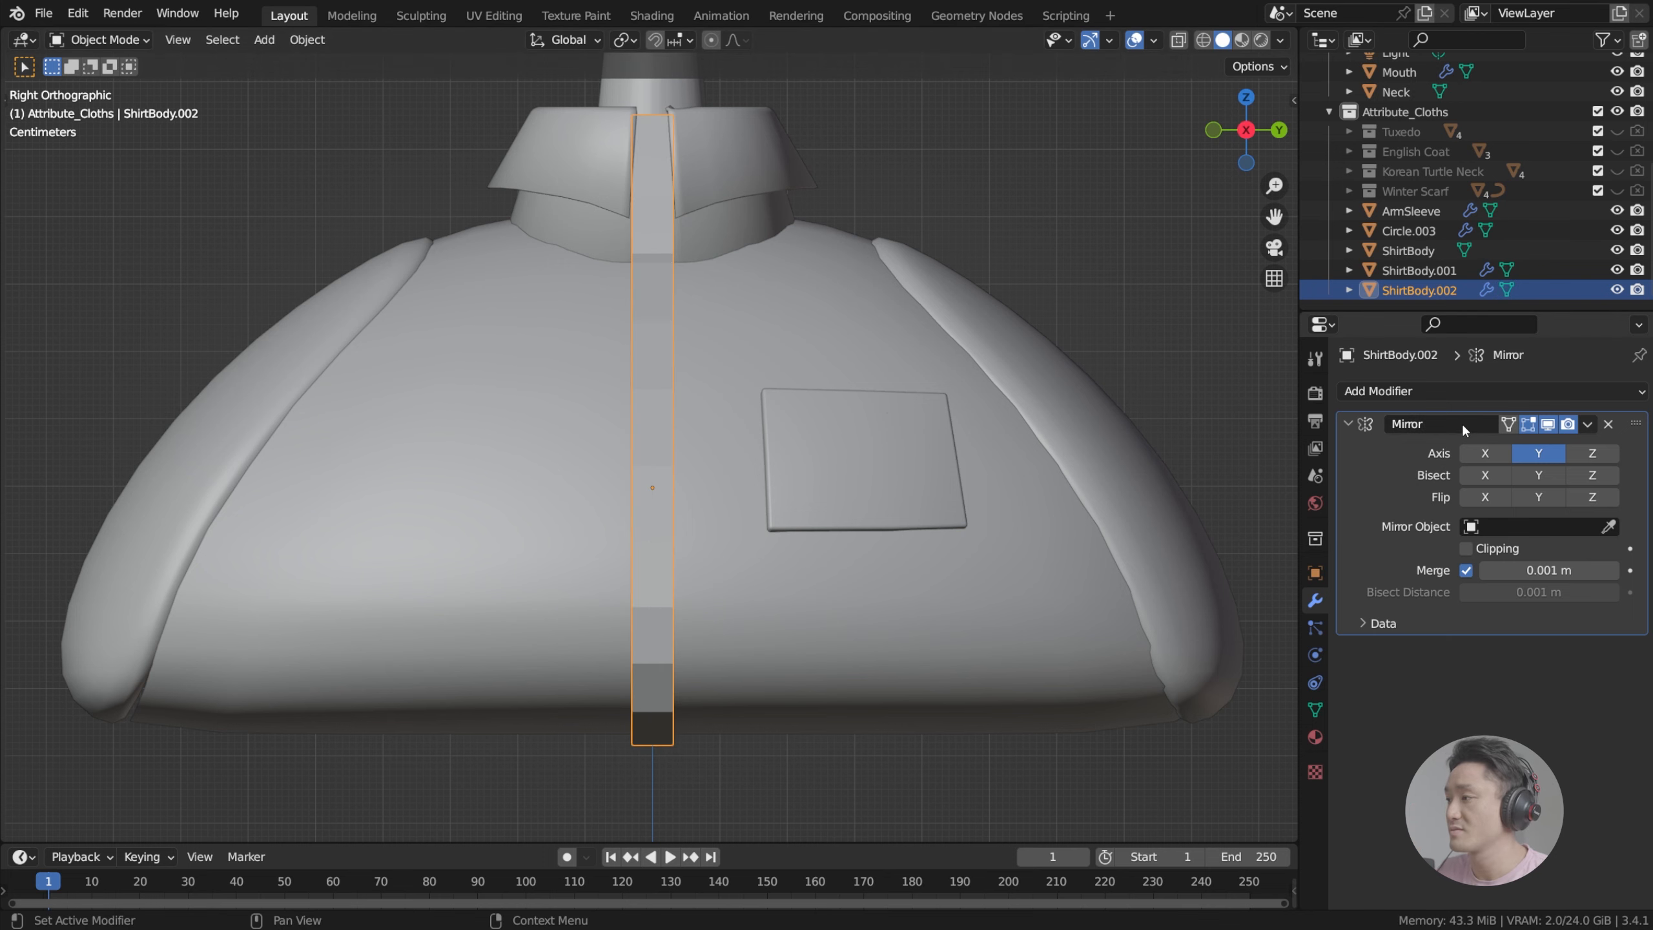
# Step: Examine the mirrored strip from a slightly raised front angle and open it in Edit Mode
pyautogui.moveTo(772, 212); pyautogui.dragTo(793, 249, button='middle')
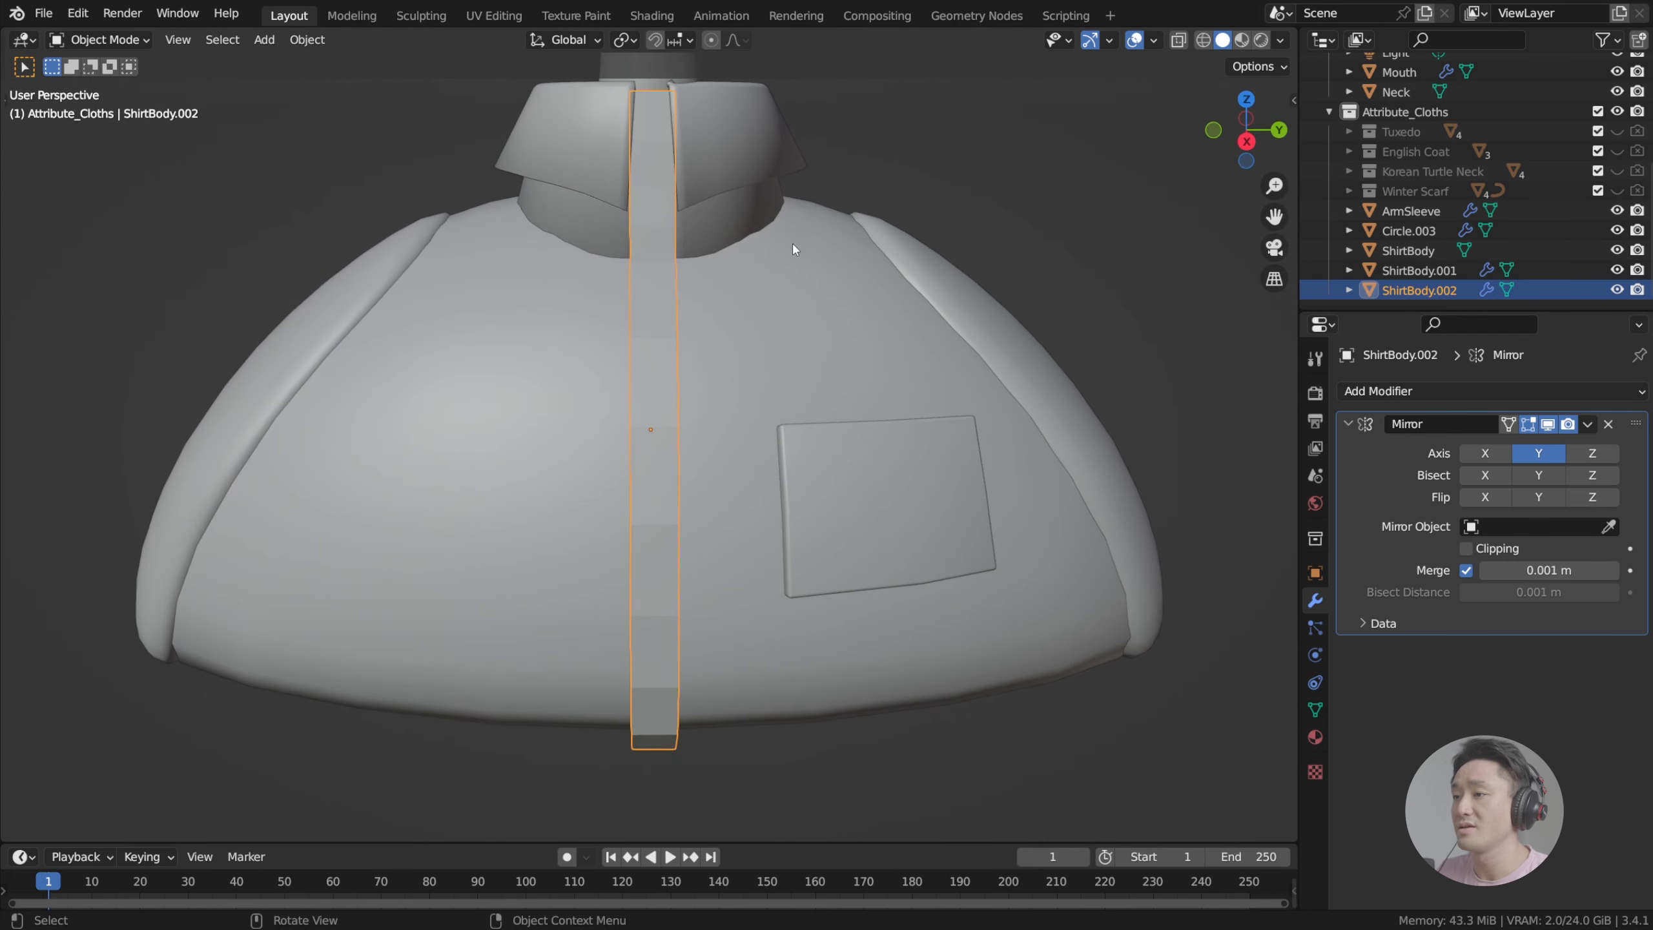
pyautogui.press('Tab')
pyautogui.press('Tab')
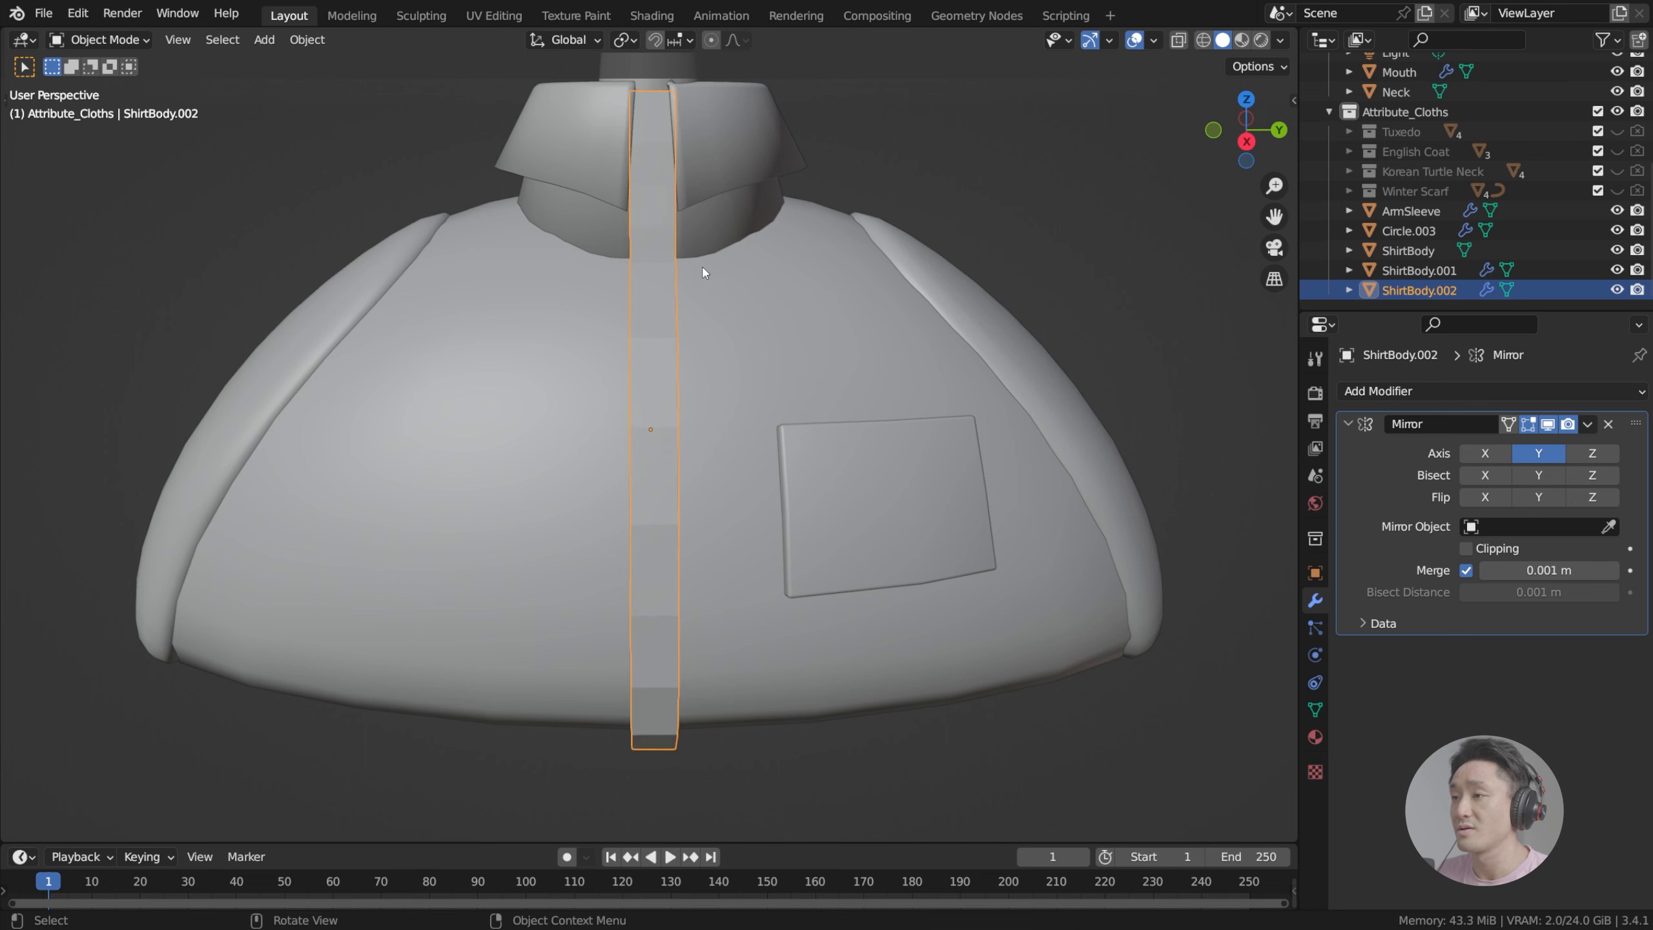
pyautogui.press('Tab')
pyautogui.moveTo(780, 300); pyautogui.dragTo(787, 299, button='middle')
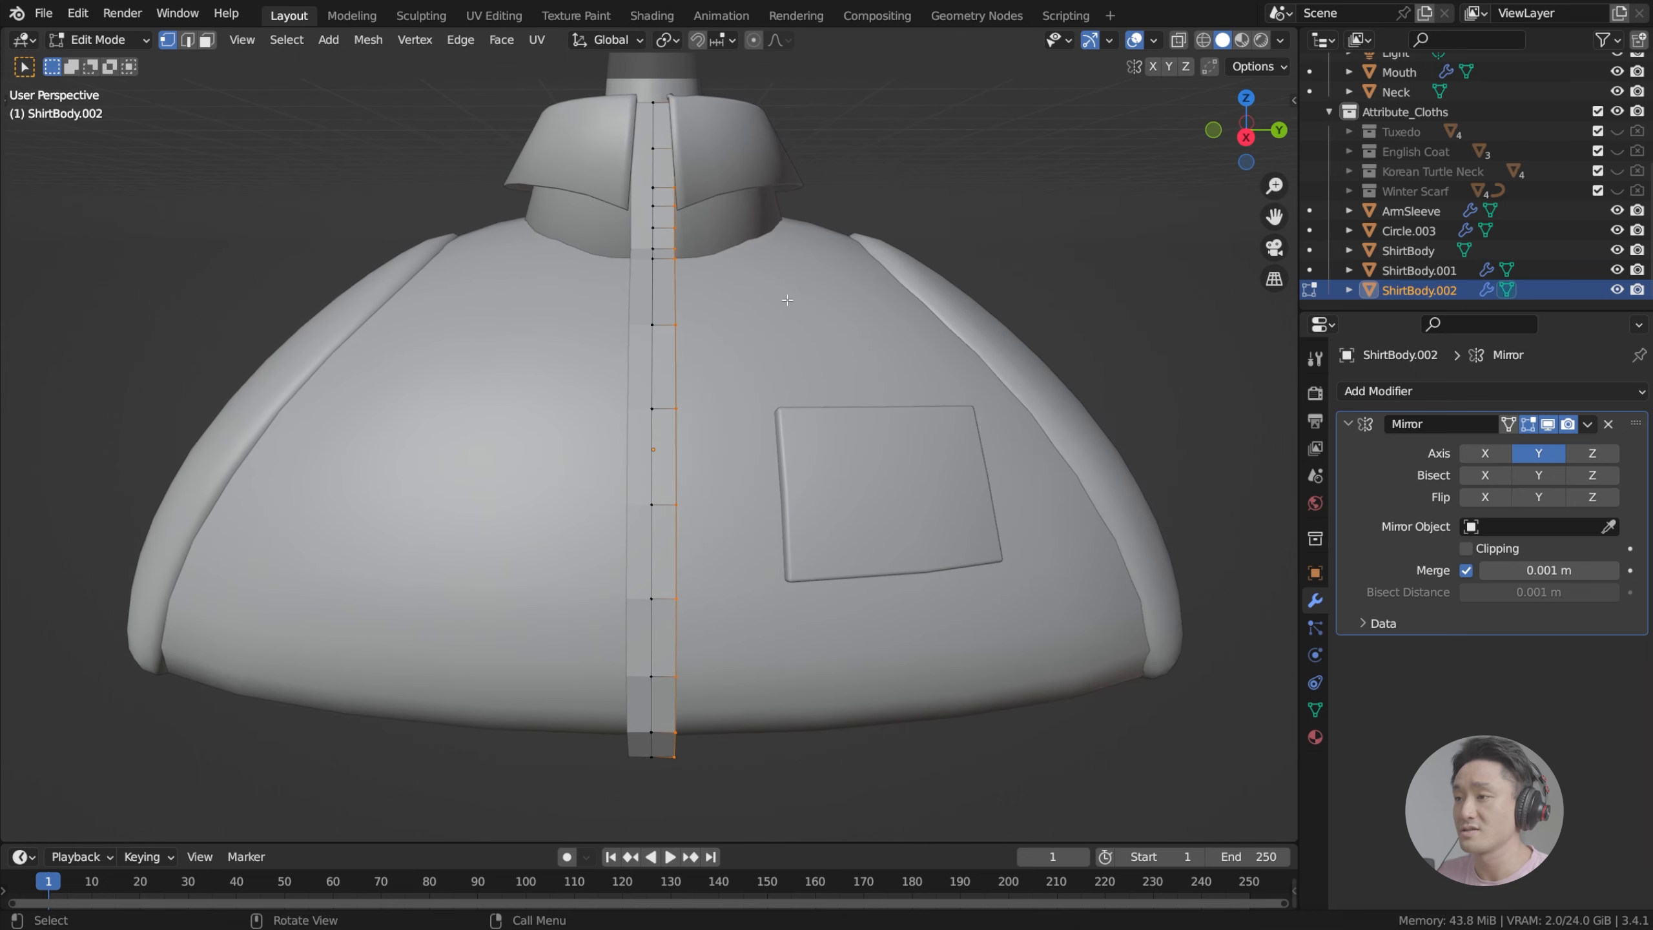
pyautogui.press('g')
pyautogui.press('x')
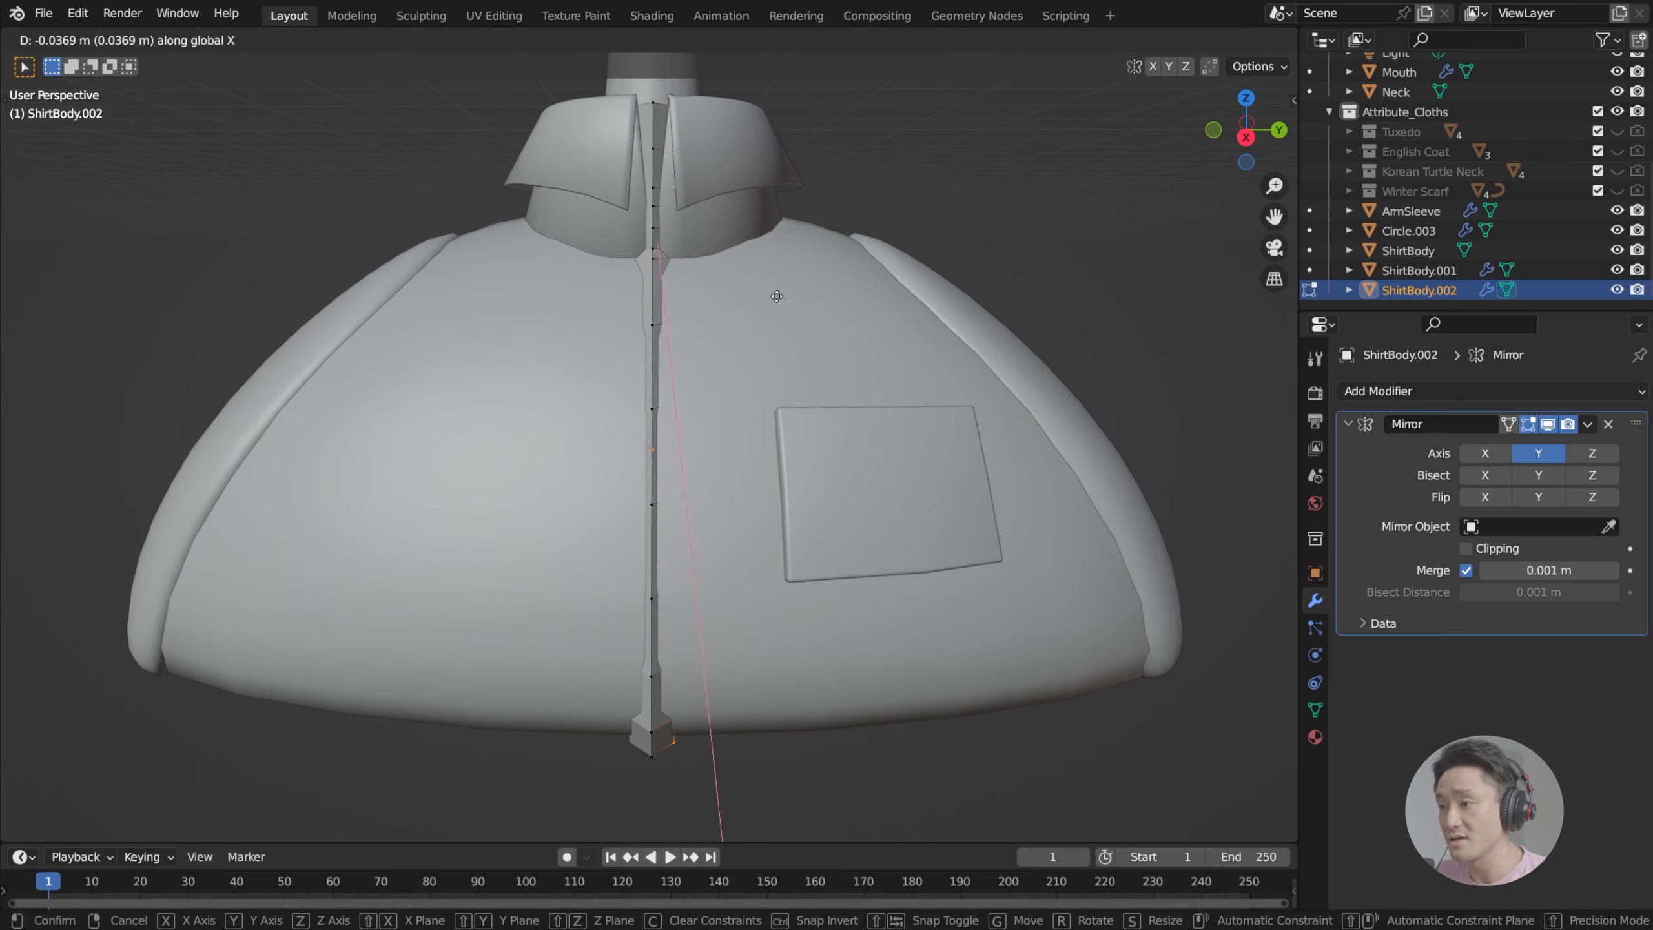
pyautogui.rightClick(776, 296)
# Step: Narrow the strip by moving its outer edge about 0.011 m inward along the global Y axis
pyautogui.press('g')
pyautogui.press('y')
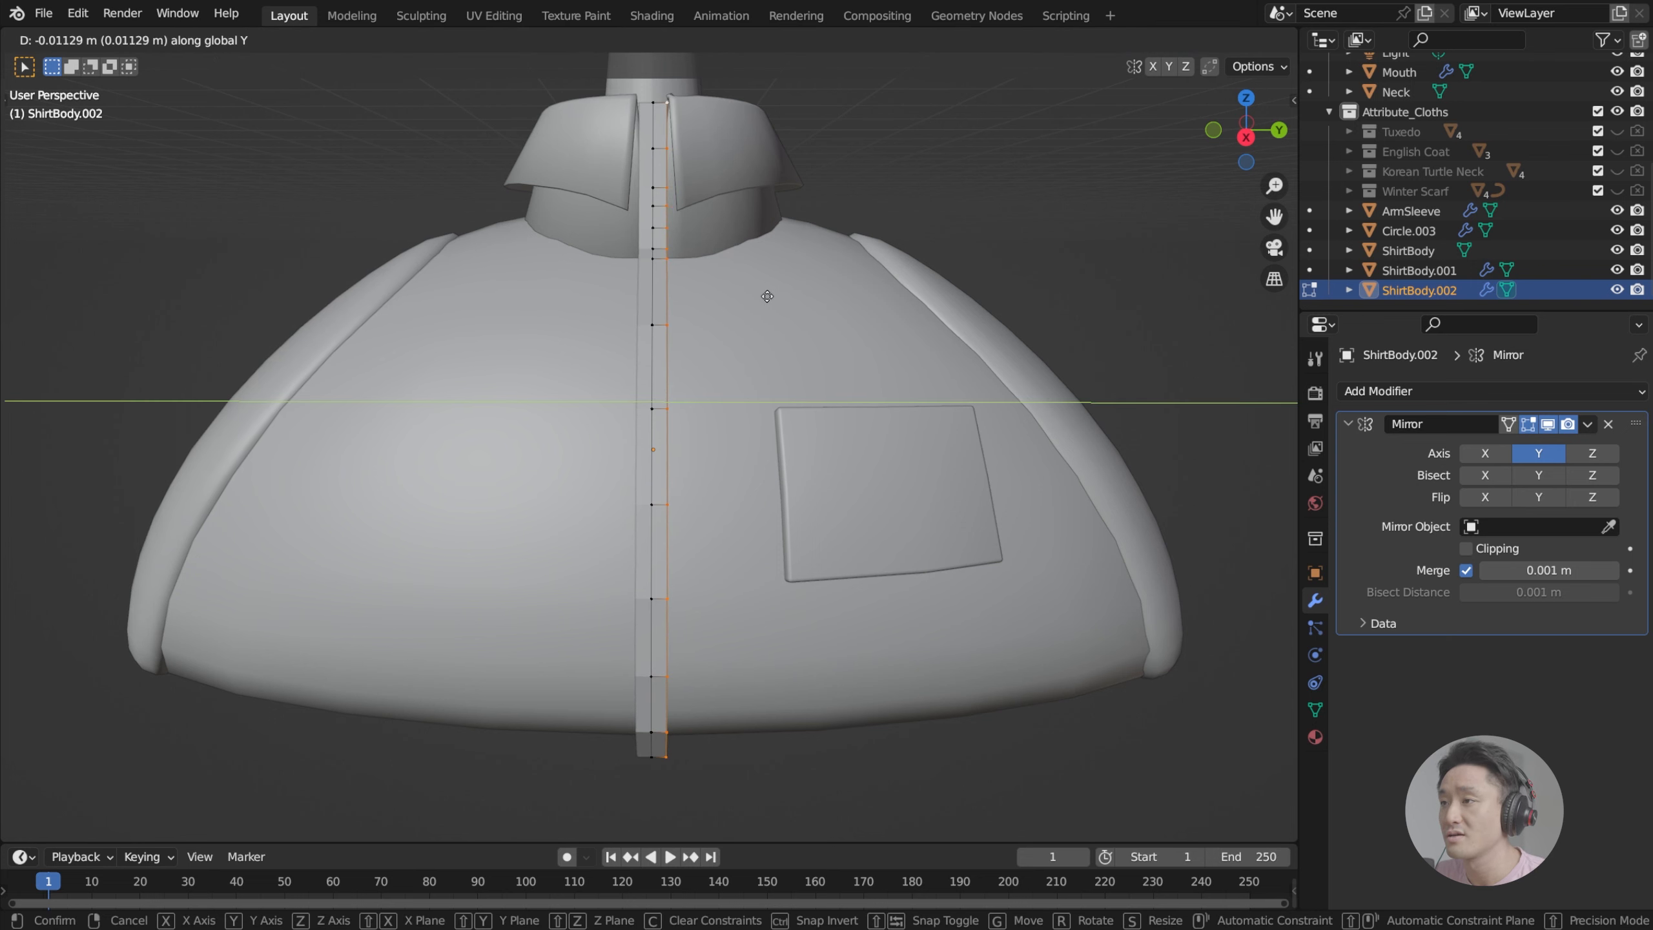
pyautogui.click(767, 296)
pyautogui.keyDown('shift'); pyautogui.moveTo(767, 296); pyautogui.dragTo(902, 417, button='middle'); pyautogui.keyUp('shift')
# Step: Return to Object Mode and add a Solidify modifier to the front strip
pyautogui.press('Tab')
pyautogui.click(1428, 391)
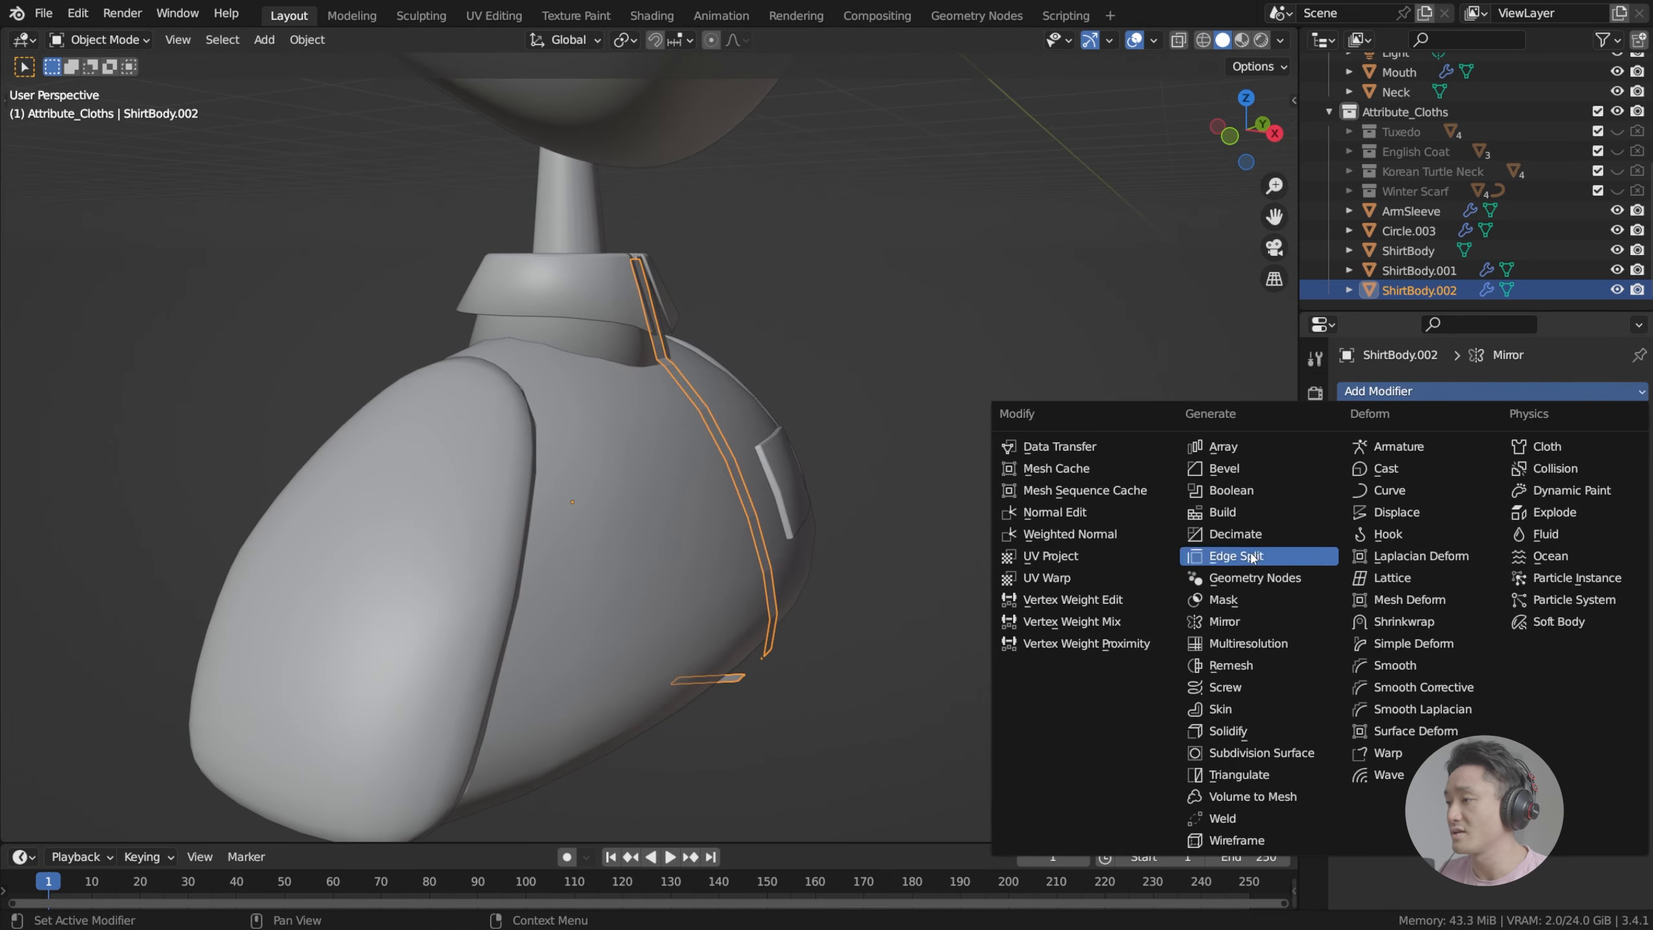
pyautogui.click(1250, 728)
pyautogui.moveTo(1015, 521); pyautogui.dragTo(872, 519, button='middle')
pyautogui.moveTo(901, 463); pyautogui.dragTo(976, 468, button='middle')
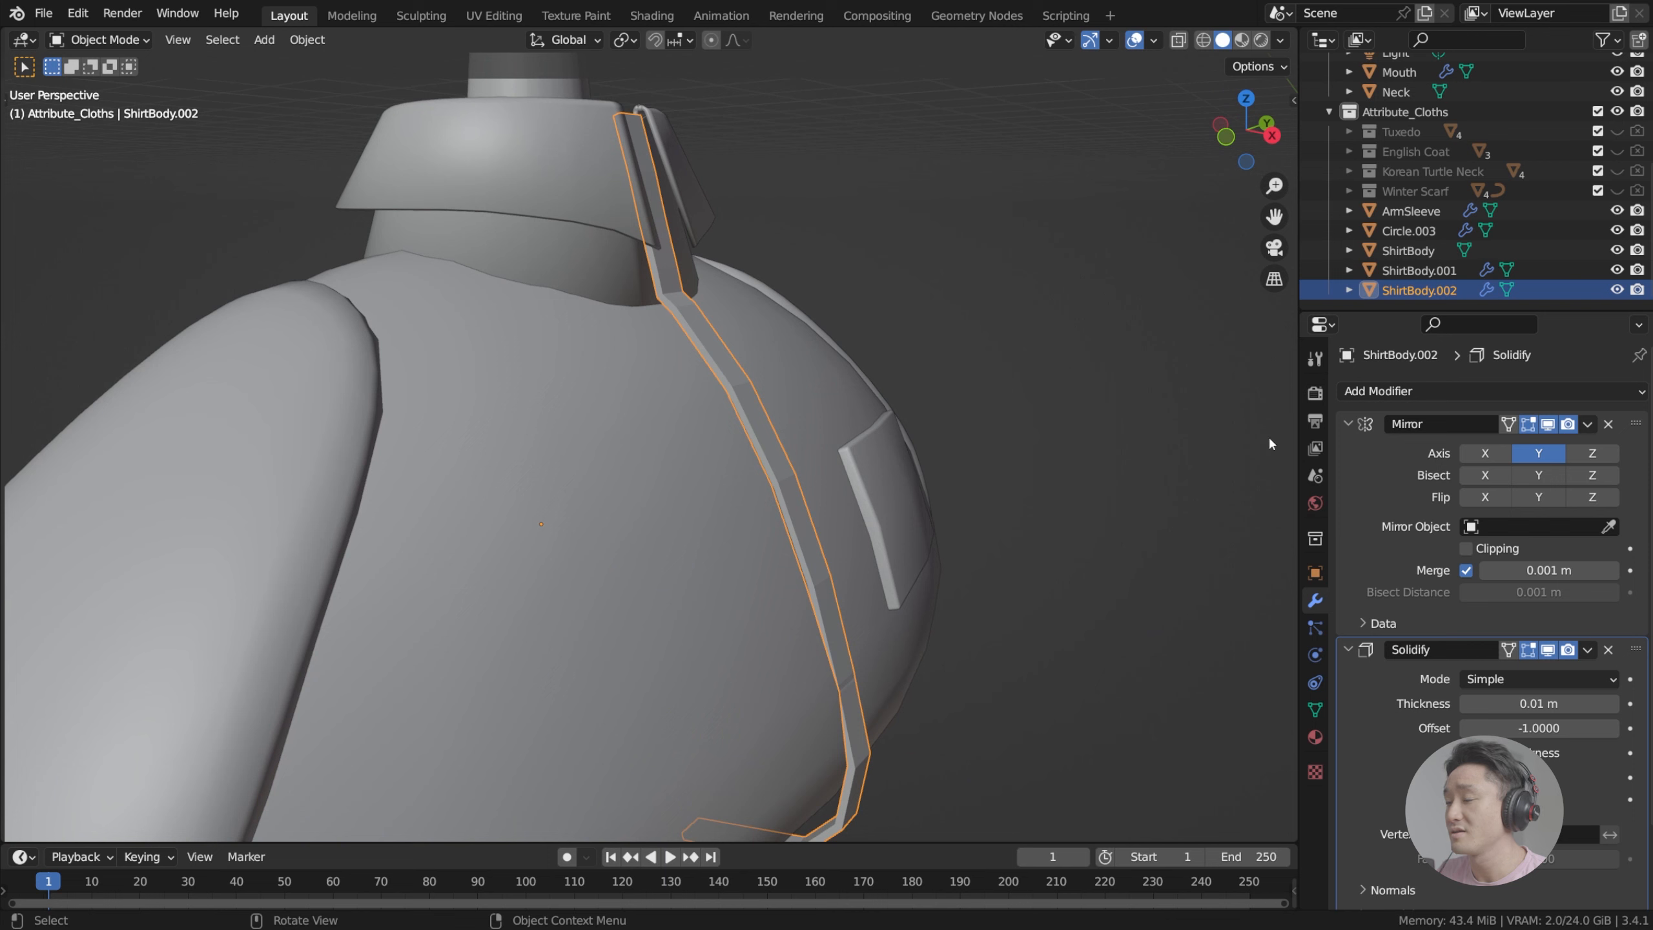
# Step: Add a Subdivision Surface modifier with viewport level 2 to the strip and save the file
pyautogui.click(1344, 424)
pyautogui.click(1347, 451)
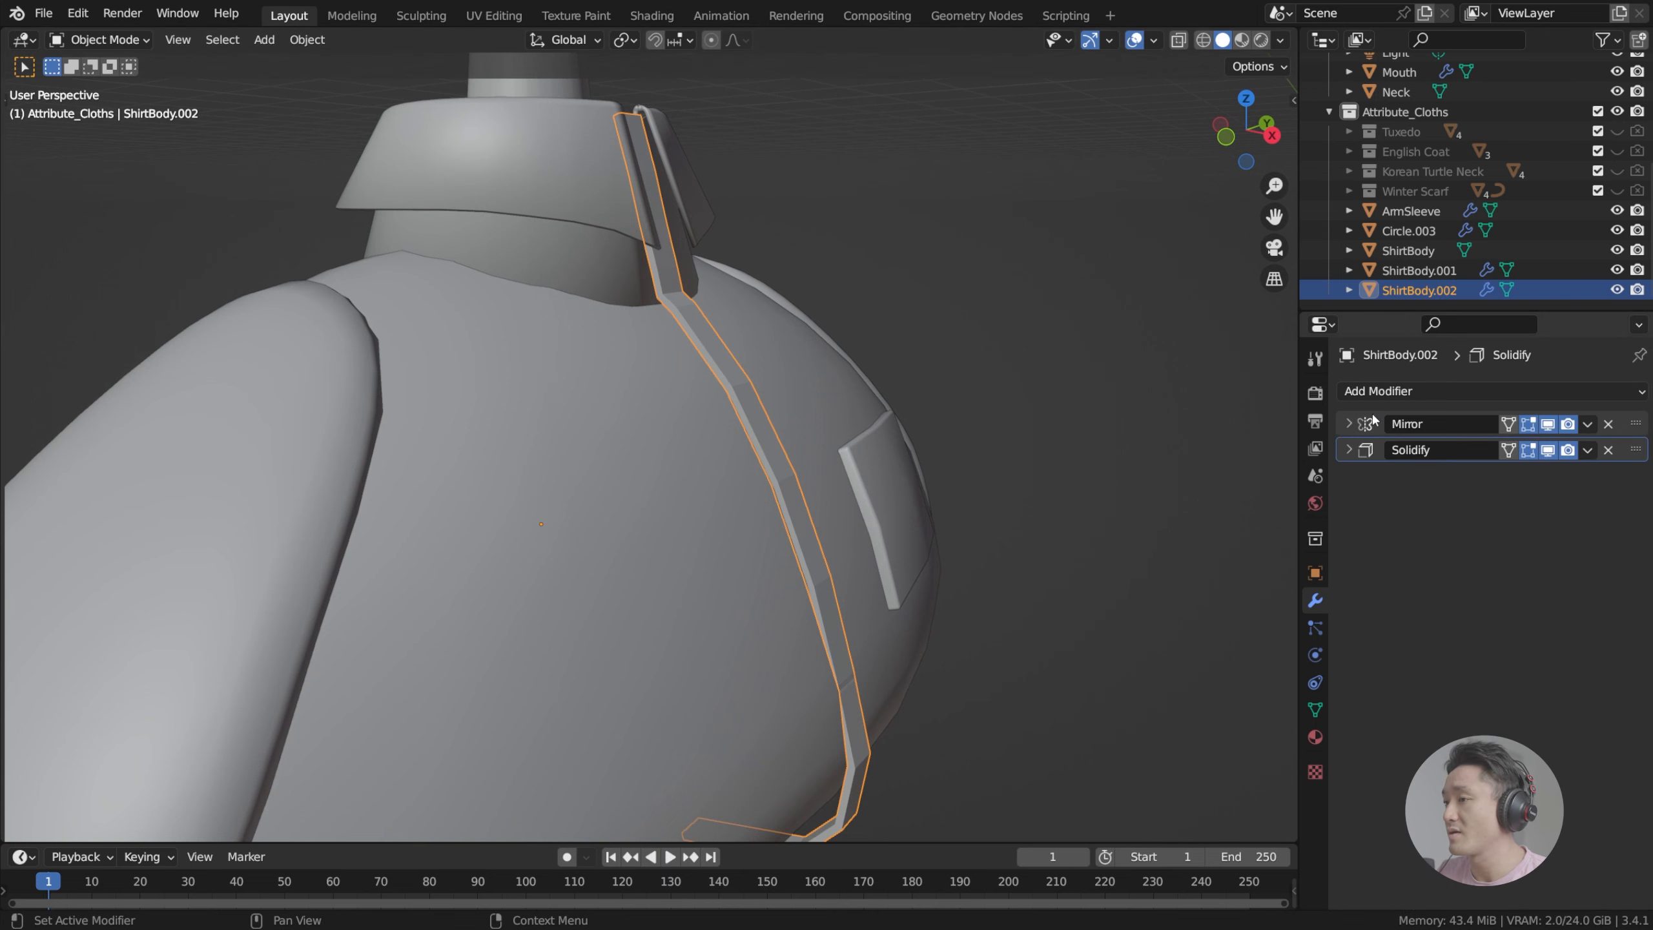
pyautogui.click(1386, 391)
pyautogui.click(1239, 753)
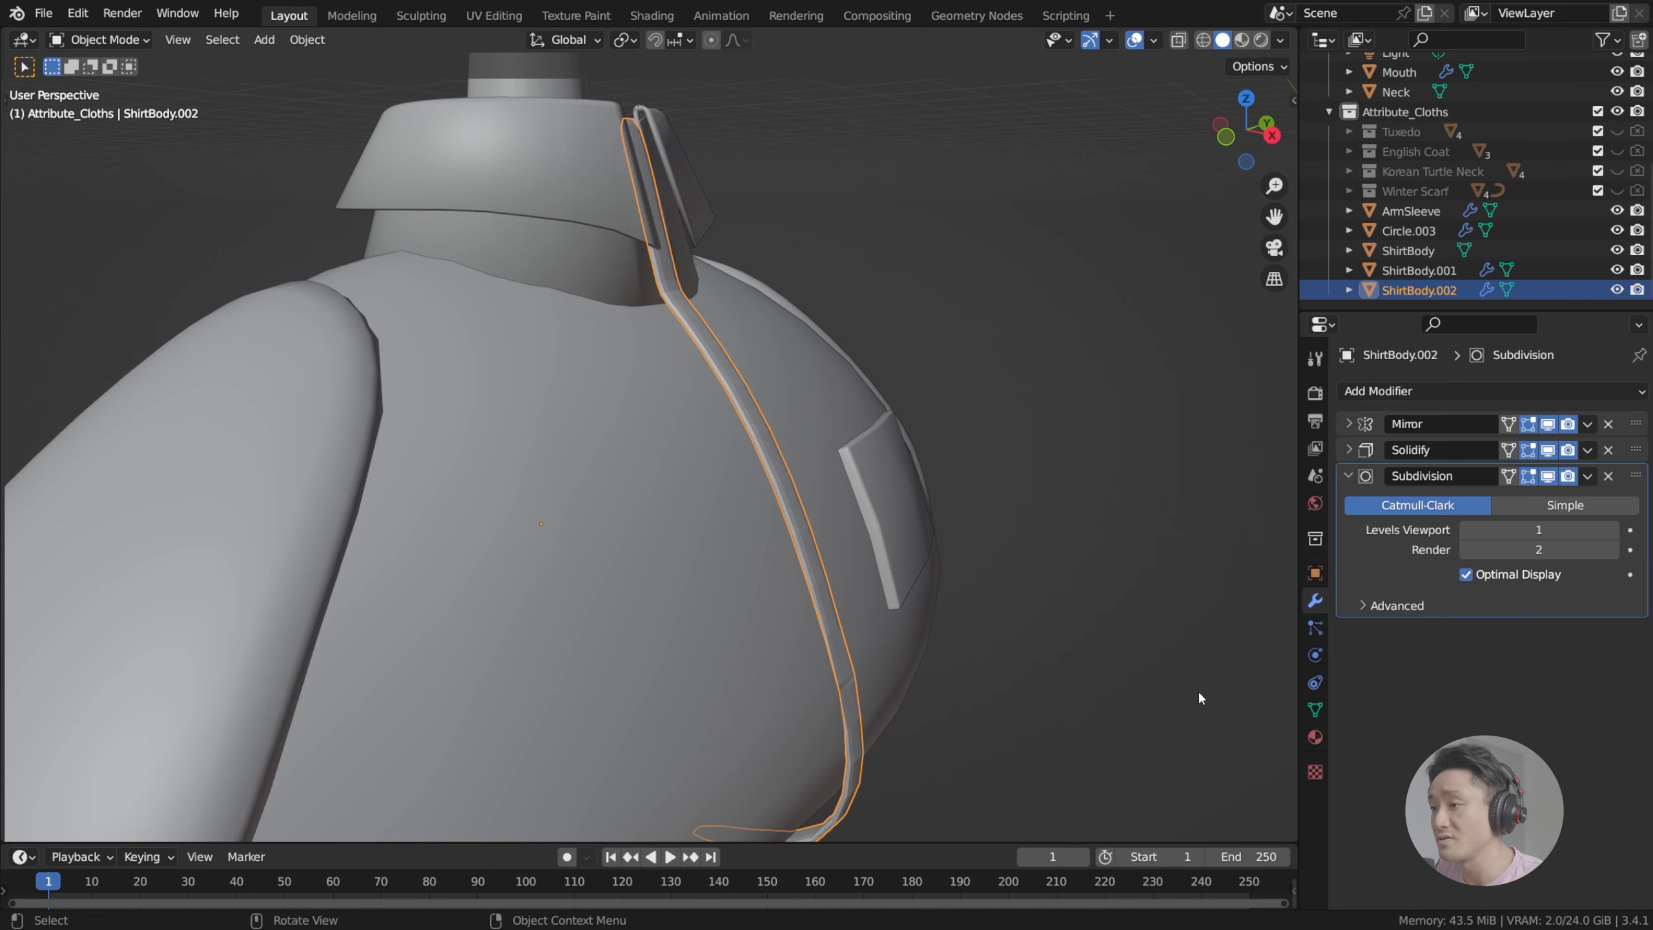
pyautogui.moveTo(1199, 690); pyautogui.dragTo(1294, 483, button='middle')
pyautogui.click(1610, 529)
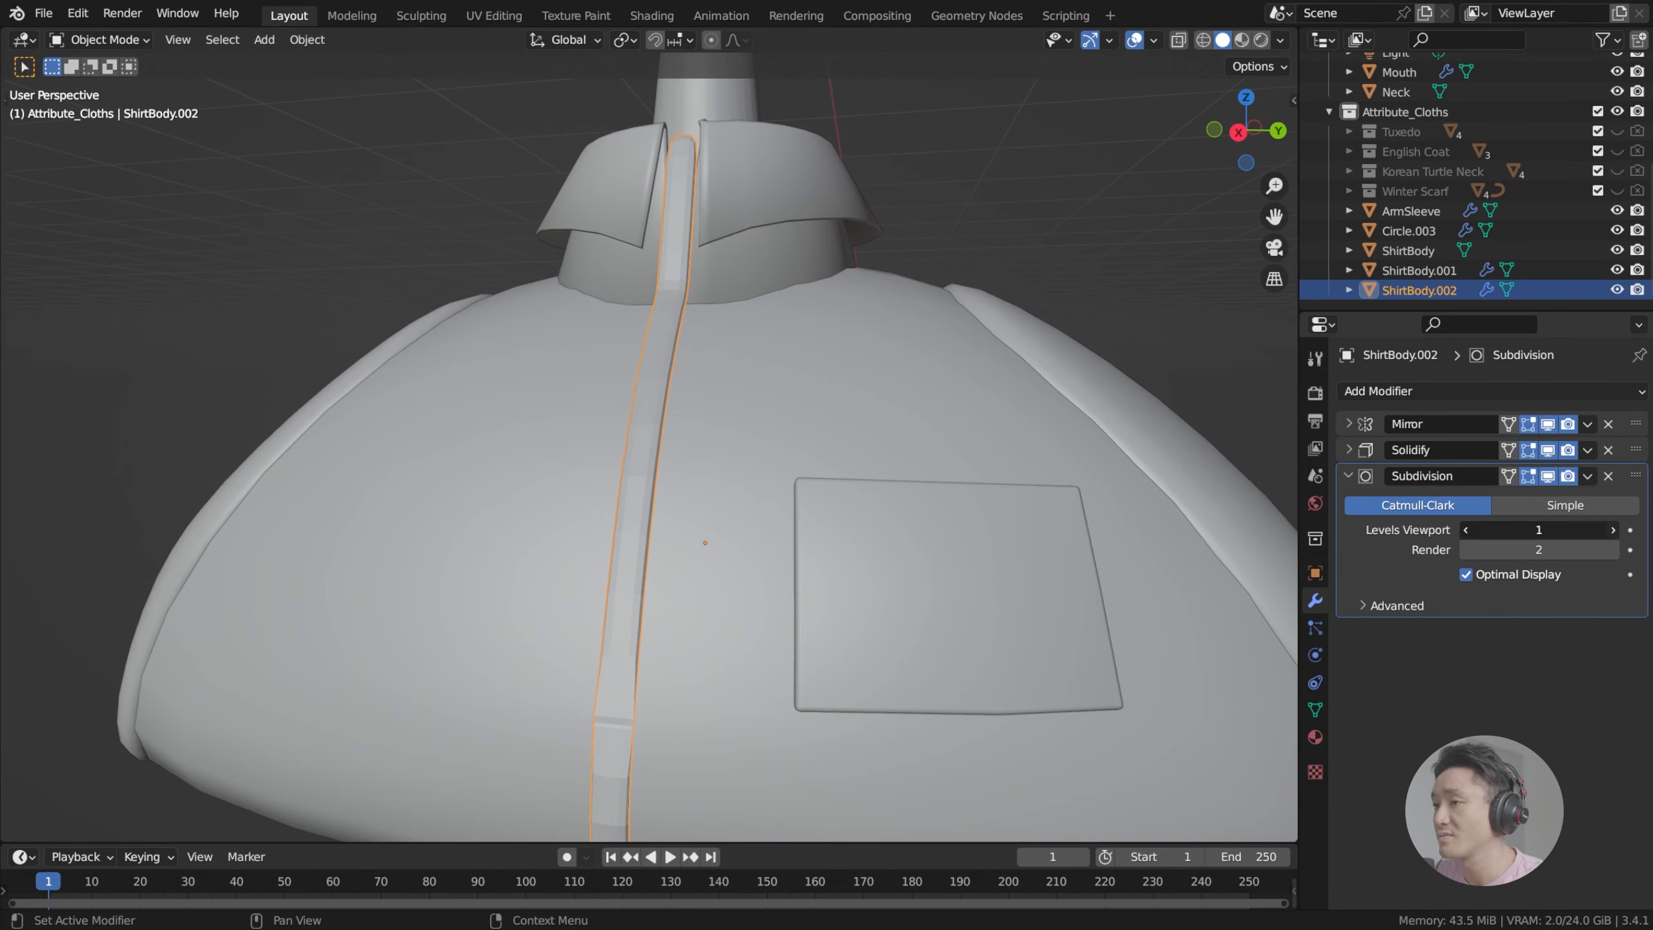
pyautogui.moveTo(810, 358); pyautogui.dragTo(825, 393, button='middle')
pyautogui.hotkey('ctrl', 's')
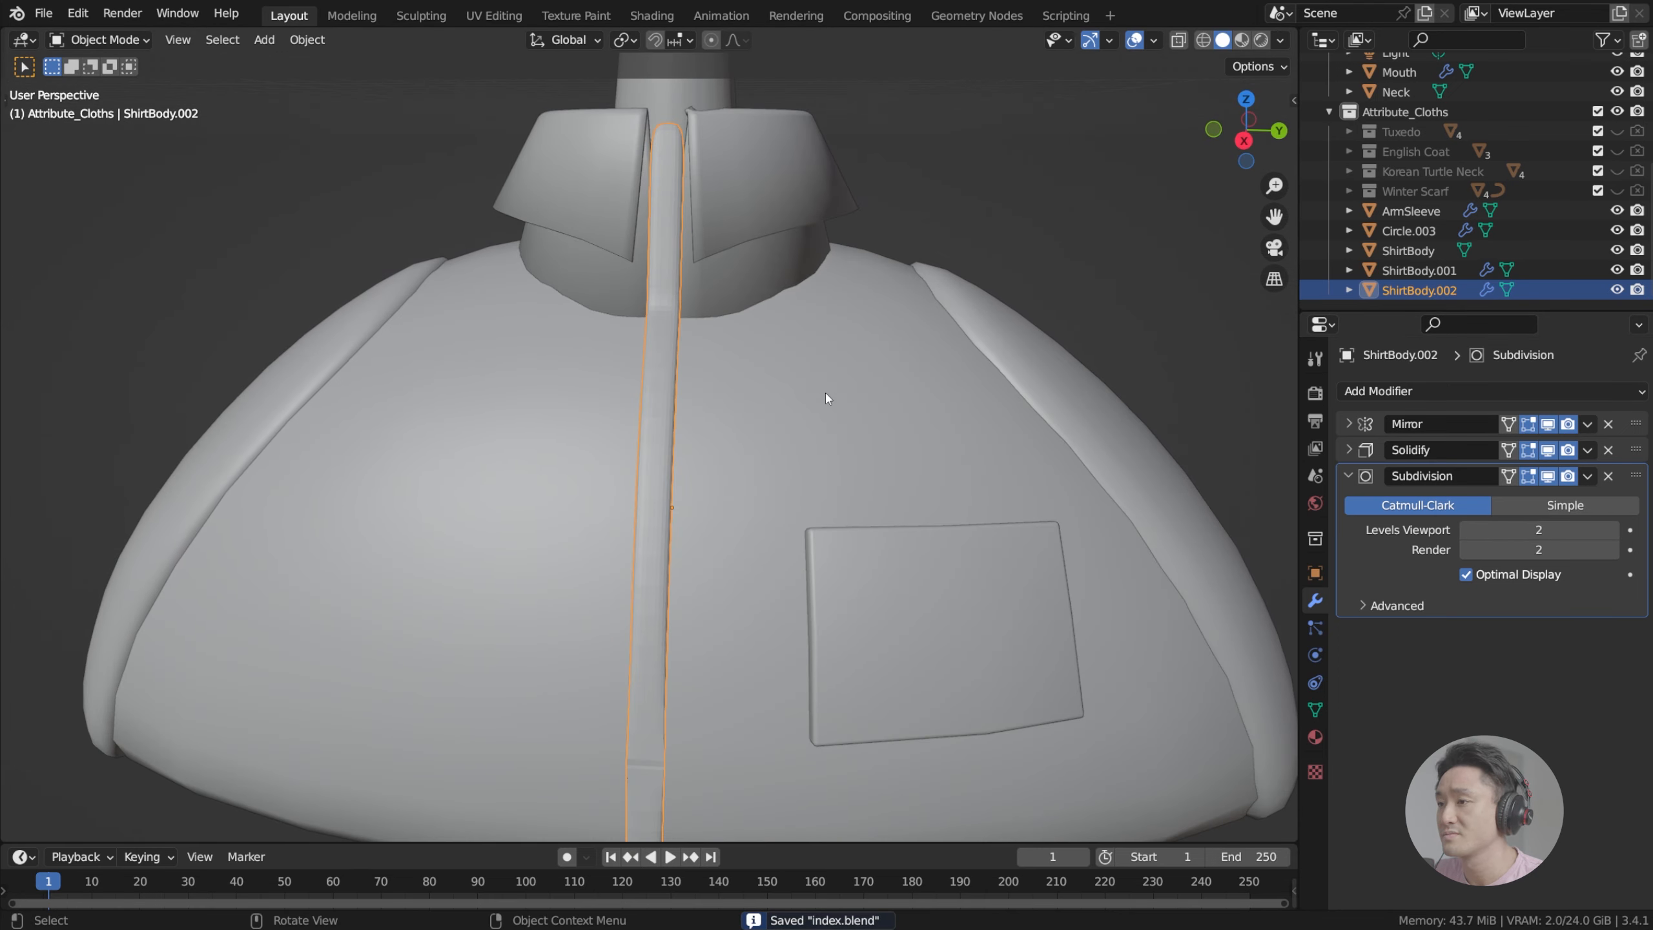
# Step: Shade the thickened strip smooth and check it along the whole shirt front
pyautogui.scroll(3, 967, 453)
pyautogui.press('Tab')
pyautogui.press('Tab')
pyautogui.rightClick(663, 337)
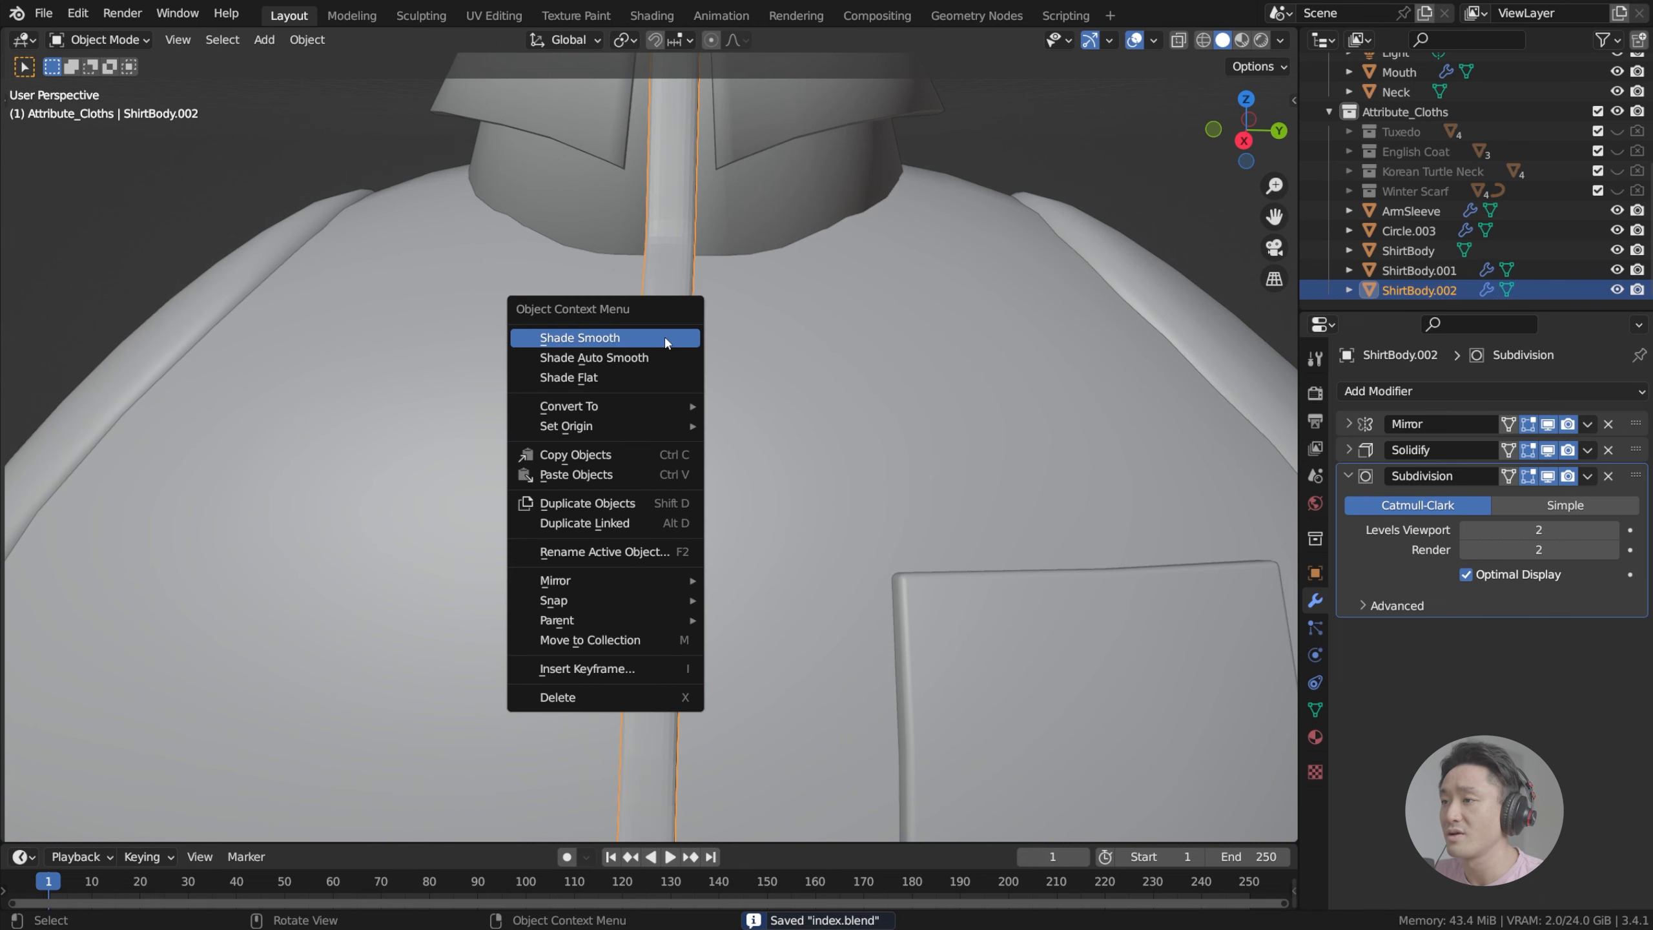
pyautogui.click(664, 337)
pyautogui.press('Tab')
pyautogui.press('Tab')
pyautogui.scroll(-1, 677, 341)
pyautogui.moveTo(711, 373); pyautogui.dragTo(733, 477, button='middle')
pyautogui.scroll(-5, 716, 348)
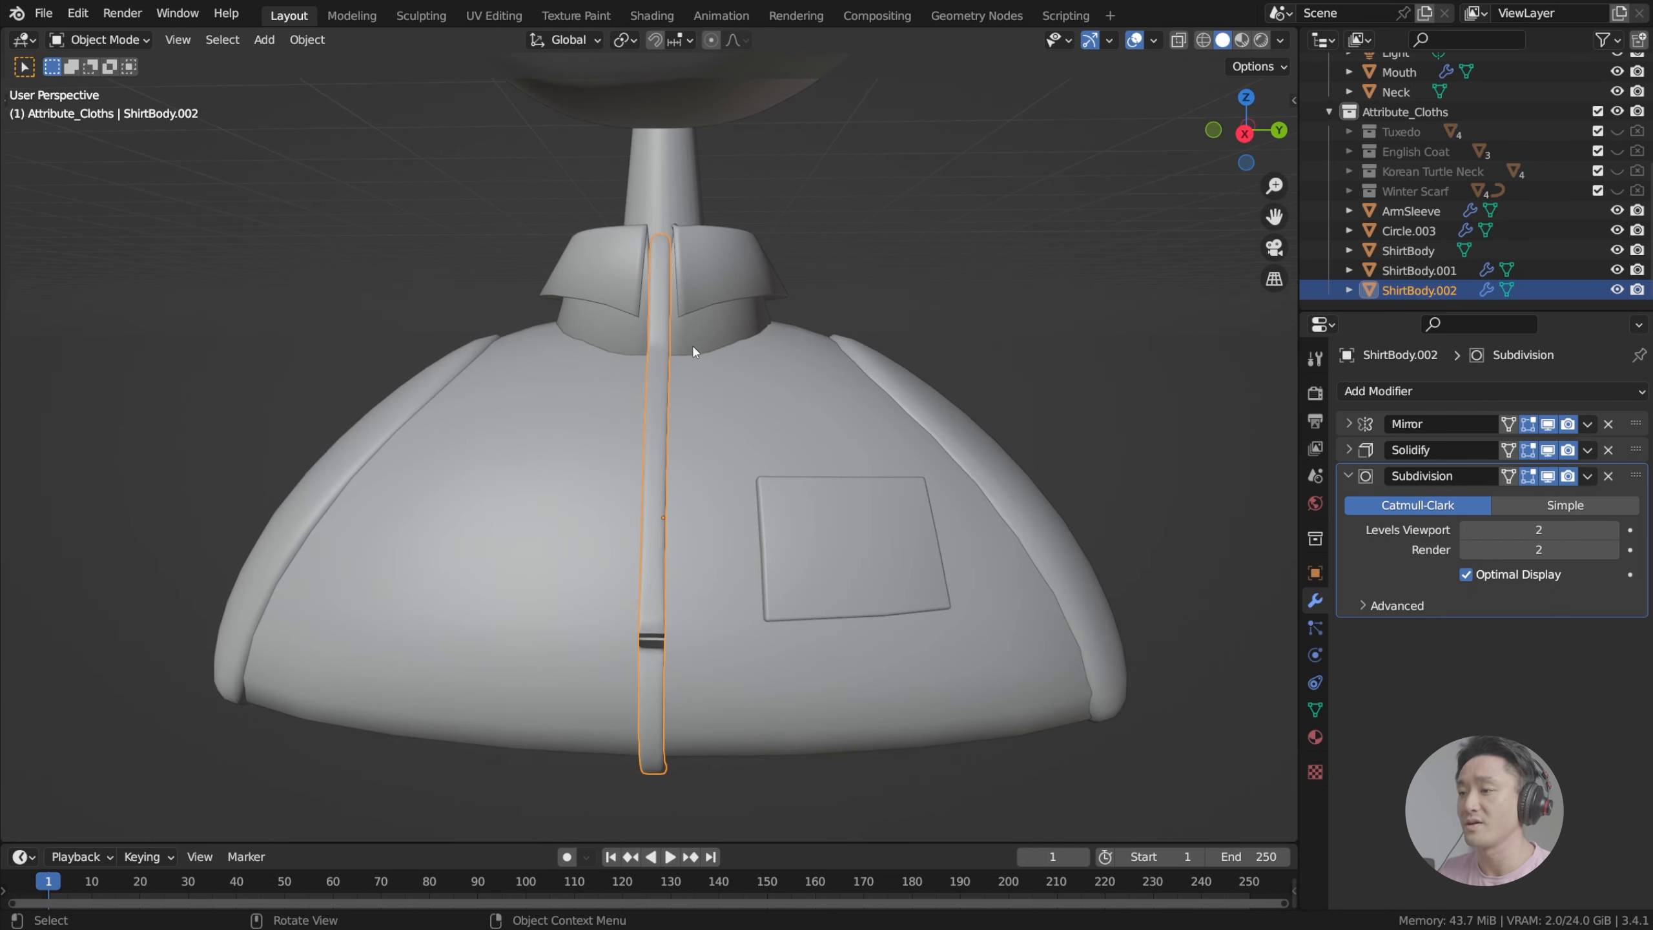
# Step: In front view with X-ray display on, try shifting the strip's vertex row just below the pocket to improve its curve
pyautogui.press('KP_1')
pyautogui.scroll(6, 690, 528)
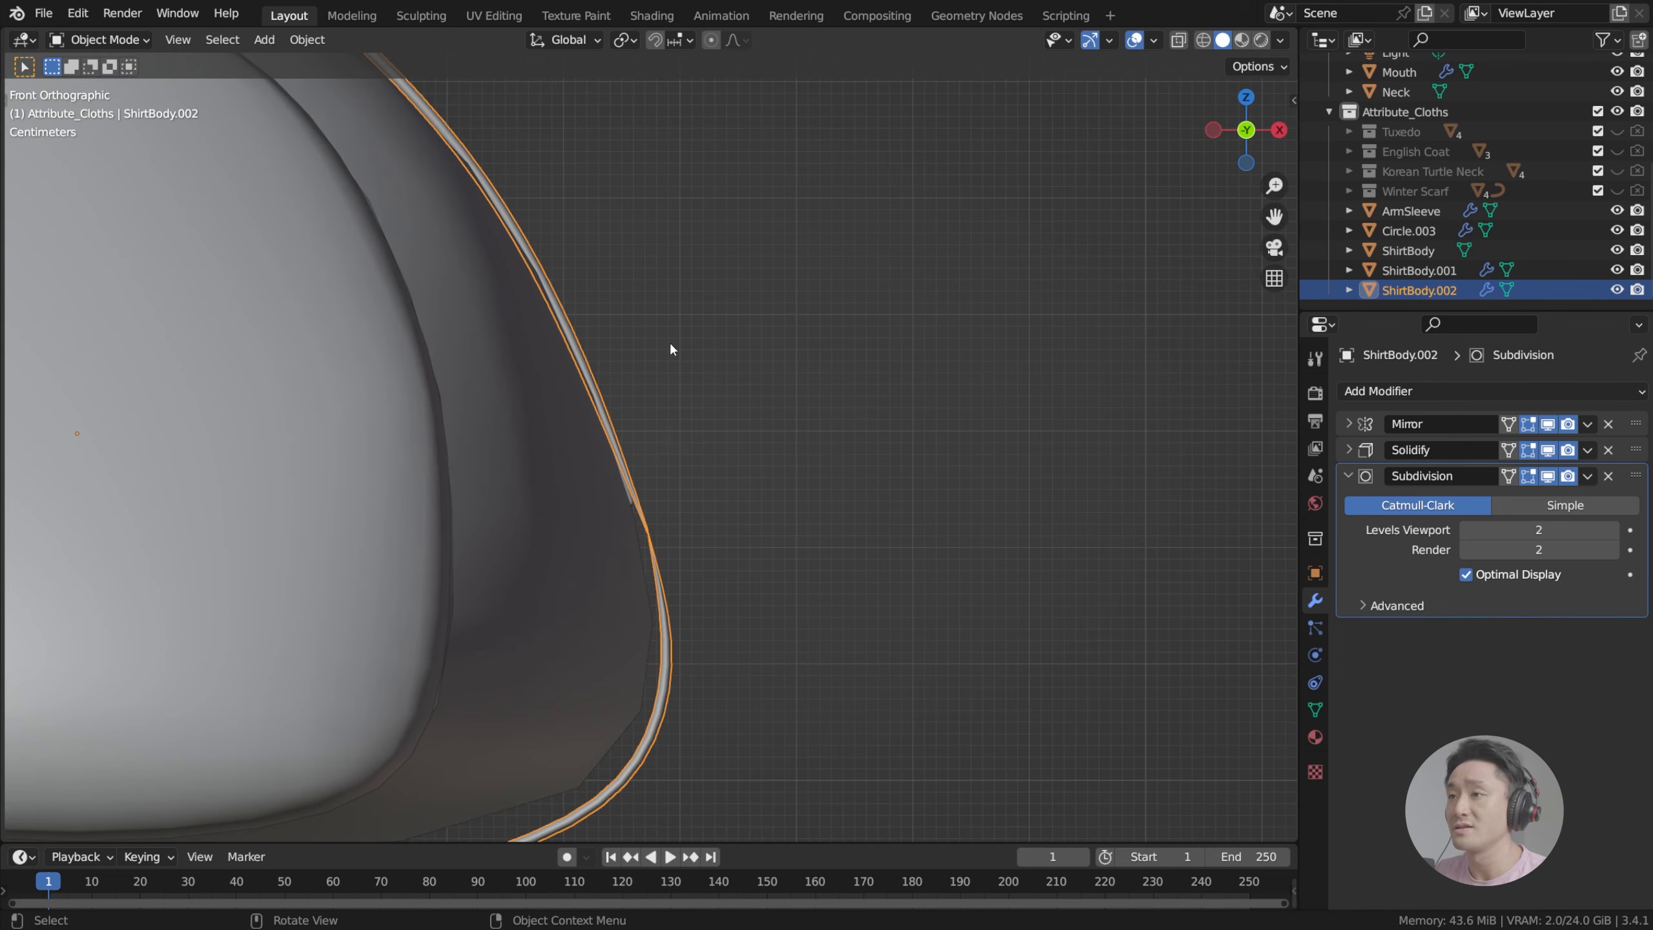
pyautogui.keyDown('shift'); pyautogui.moveTo(669, 341); pyautogui.dragTo(759, 518, button='middle'); pyautogui.keyUp('shift')
pyautogui.press('Tab')
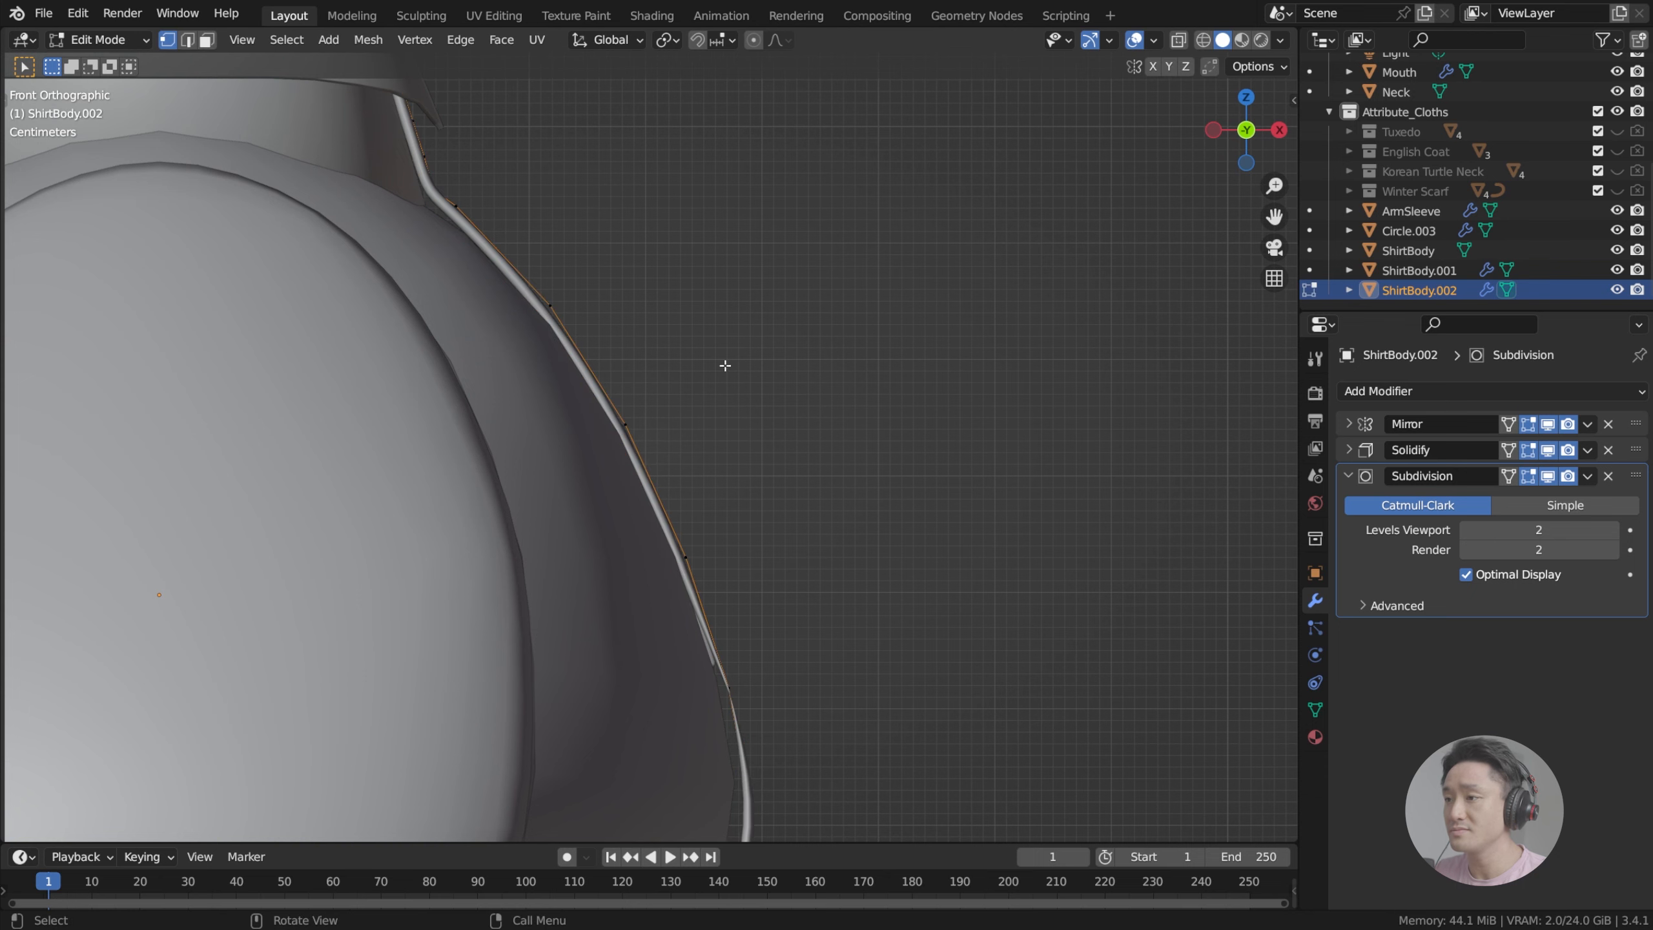
pyautogui.click(1181, 40)
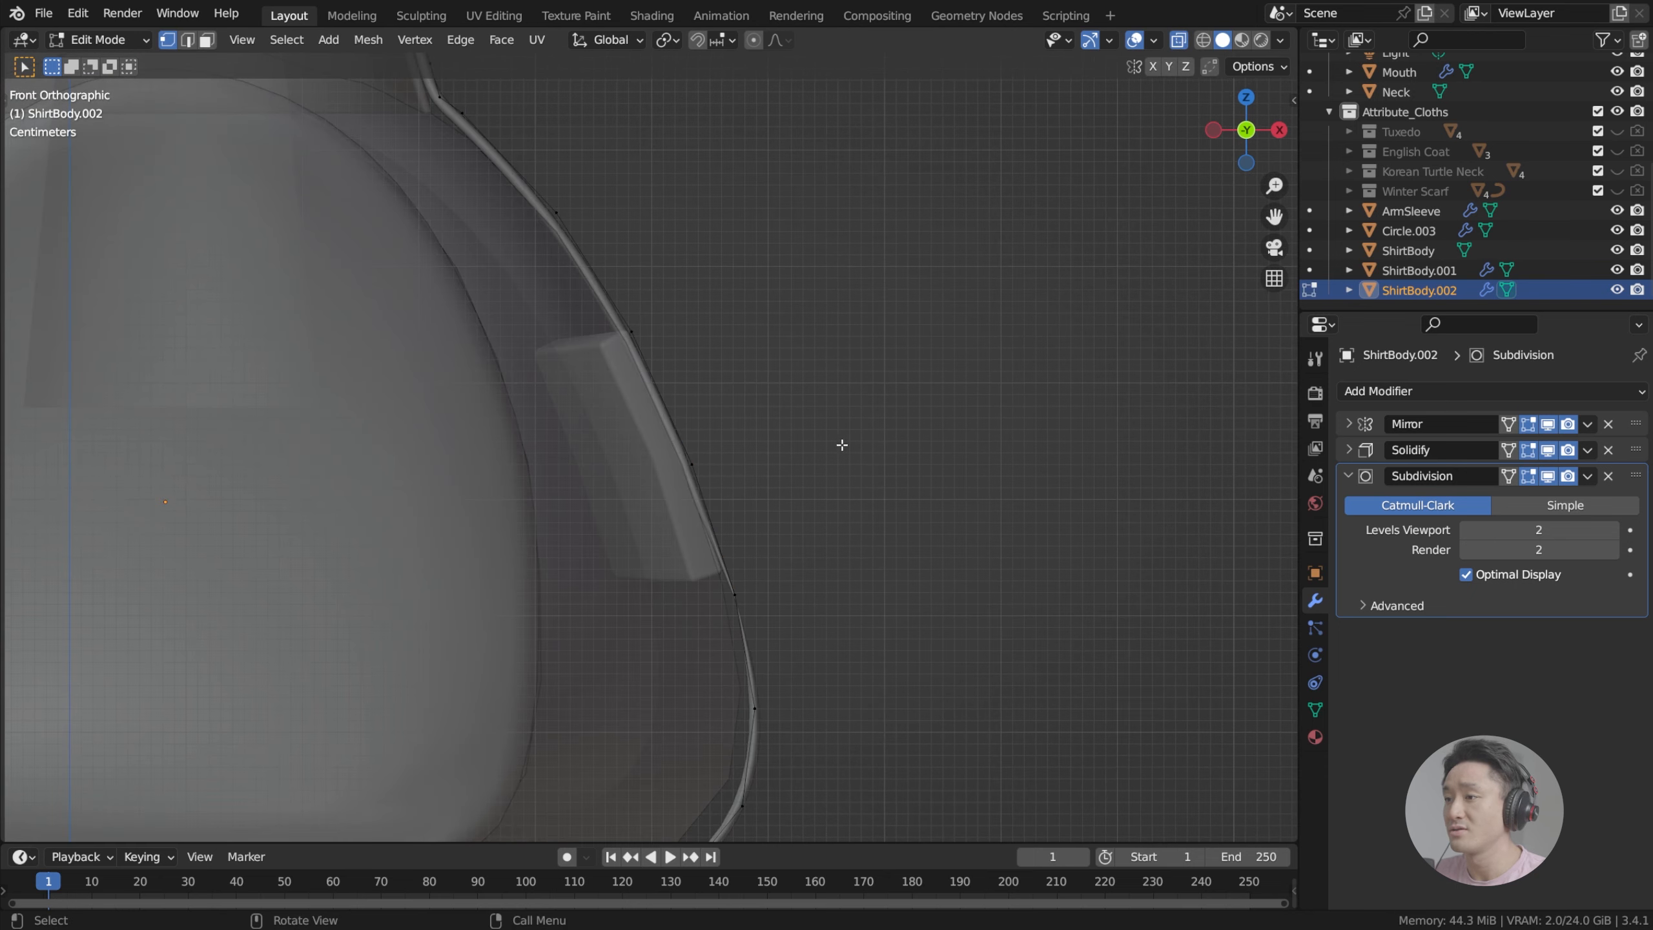
pyautogui.scroll(3, 841, 443)
pyautogui.keyDown('shift'); pyautogui.moveTo(826, 484); pyautogui.dragTo(788, 497, button='middle'); pyautogui.keyUp('shift')
pyautogui.scroll(2, 812, 447)
pyautogui.press('g')
pyautogui.click(839, 461)
# Step: Move the second vertex row below the pocket about 0.012 m inward toward the shirt body
pyautogui.moveTo(660, 494); pyautogui.dragTo(751, 503, button='middle')
pyautogui.press('KP_1')
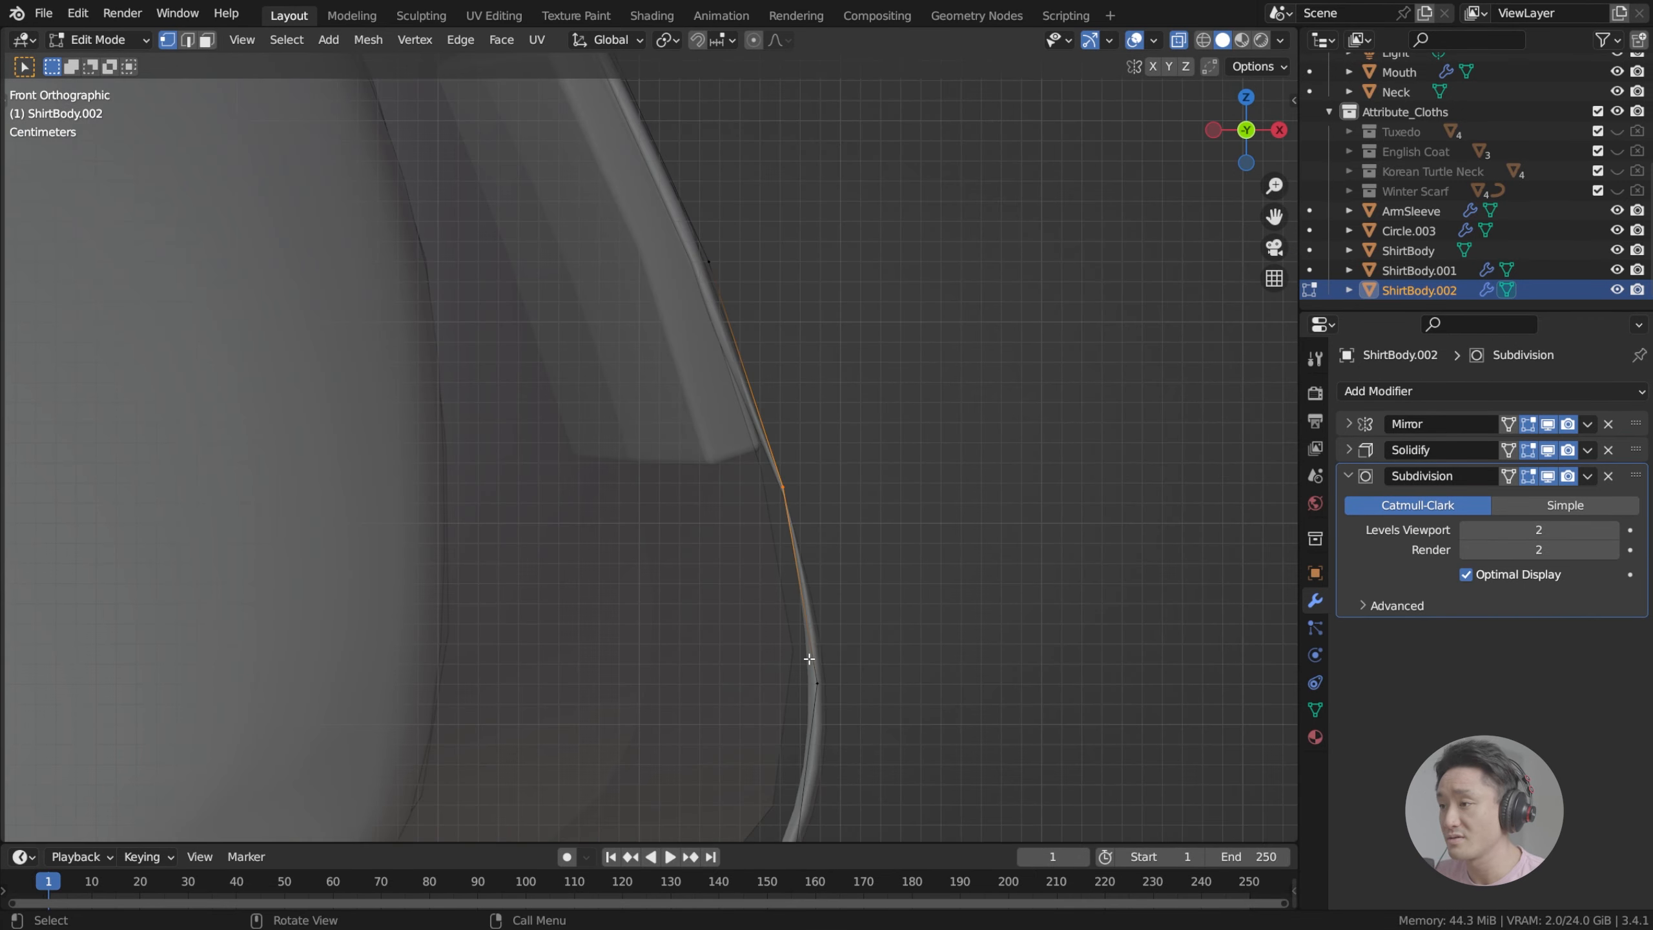
pyautogui.keyDown('shift'); pyautogui.moveTo(809, 659); pyautogui.dragTo(784, 605, button='middle'); pyautogui.keyUp('shift')
pyautogui.moveTo(753, 612); pyautogui.dragTo(832, 667)
pyautogui.press('g')
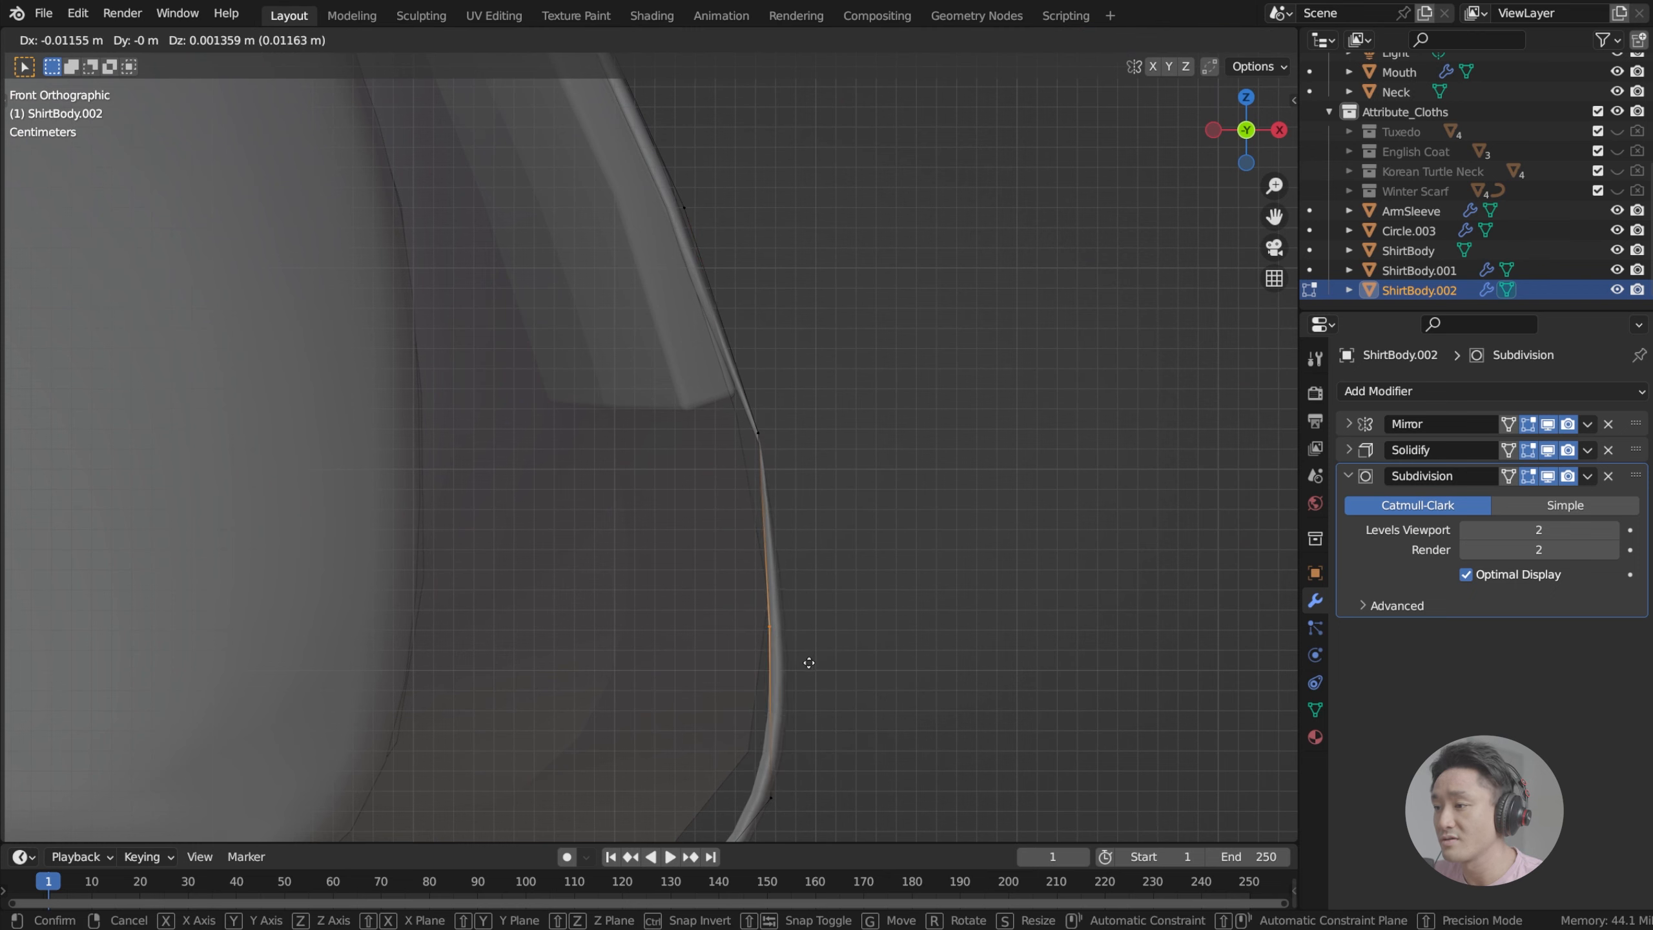
pyautogui.click(807, 663)
# Step: Reselect the strip's vertex row just below the pocket, reposition it and compare it in Object Mode
pyautogui.moveTo(745, 404); pyautogui.dragTo(806, 464)
pyautogui.scroll(4, 808, 465)
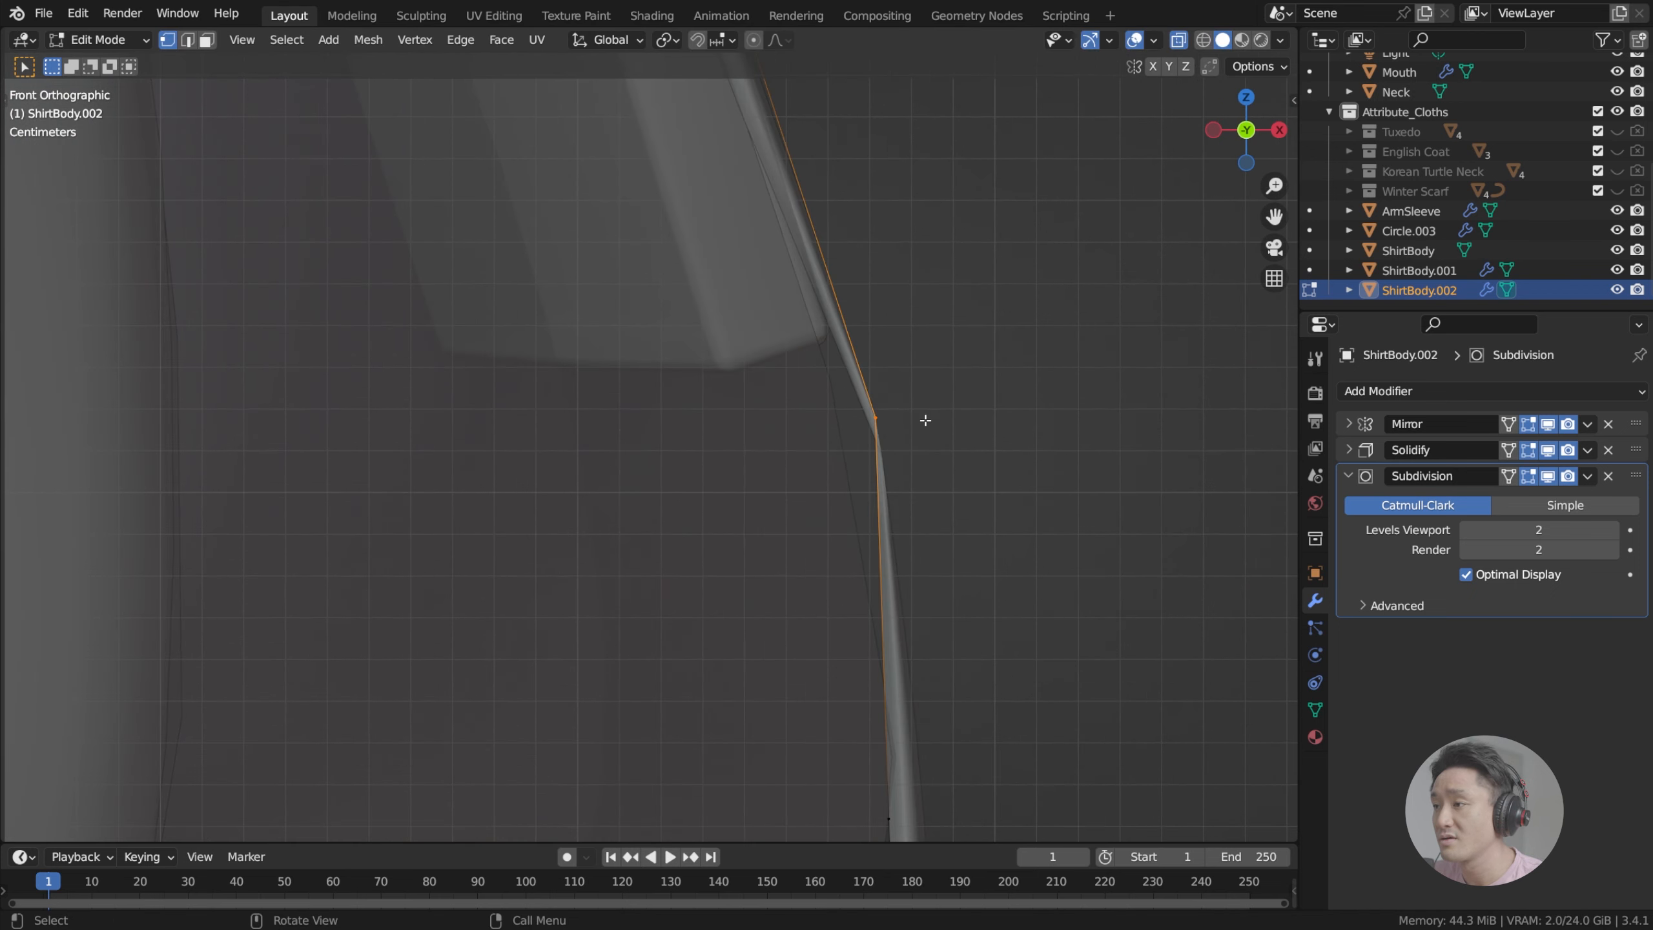
pyautogui.moveTo(925, 420); pyautogui.dragTo(784, 478, button='middle')
pyautogui.press('g')
pyautogui.click(890, 457)
pyautogui.press('Tab')
pyautogui.press('Tab')
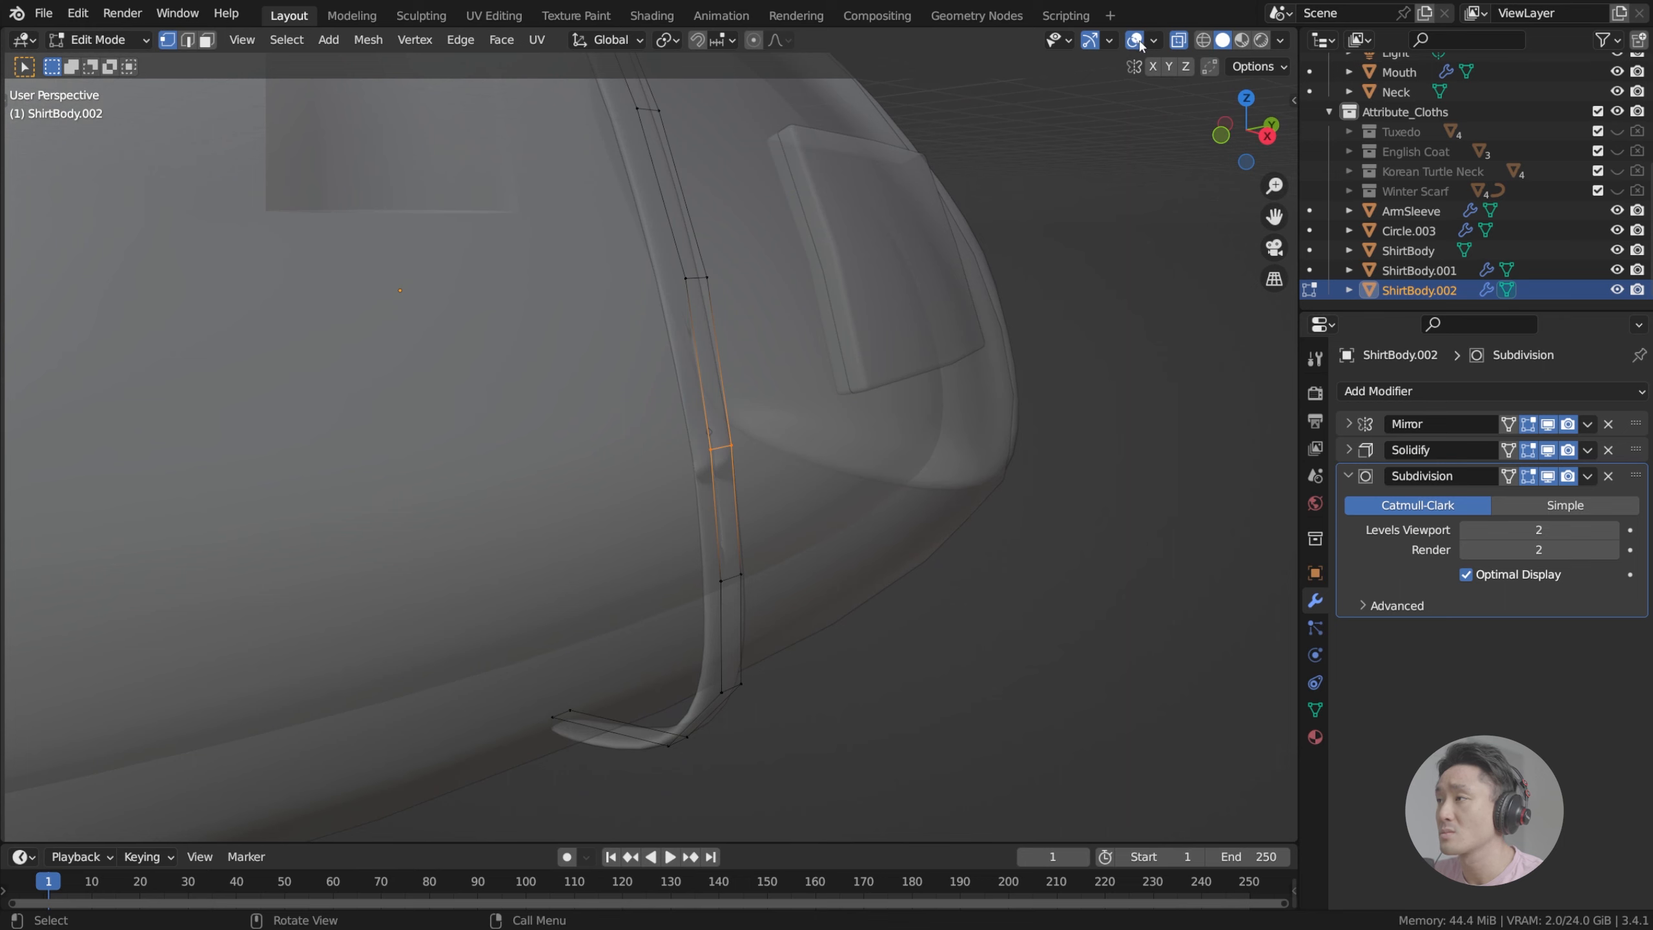
# Step: Turn X-ray display off and undo the vertex moves on the strip's lower part
pyautogui.click(1179, 42)
pyautogui.moveTo(826, 390); pyautogui.dragTo(748, 375, button='middle')
pyautogui.keyDown('ctrl'); pyautogui.moveTo(735, 456); pyautogui.dragTo(566, 406, button='middle'); pyautogui.keyUp('ctrl')
pyautogui.hotkey('ctrl', 'z')
pyautogui.hotkey('ctrl', 'z')
pyautogui.hotkey('ctrl', 'z')
pyautogui.hotkey('ctrl', 'z')
pyautogui.hotkey('ctrl', 'z')
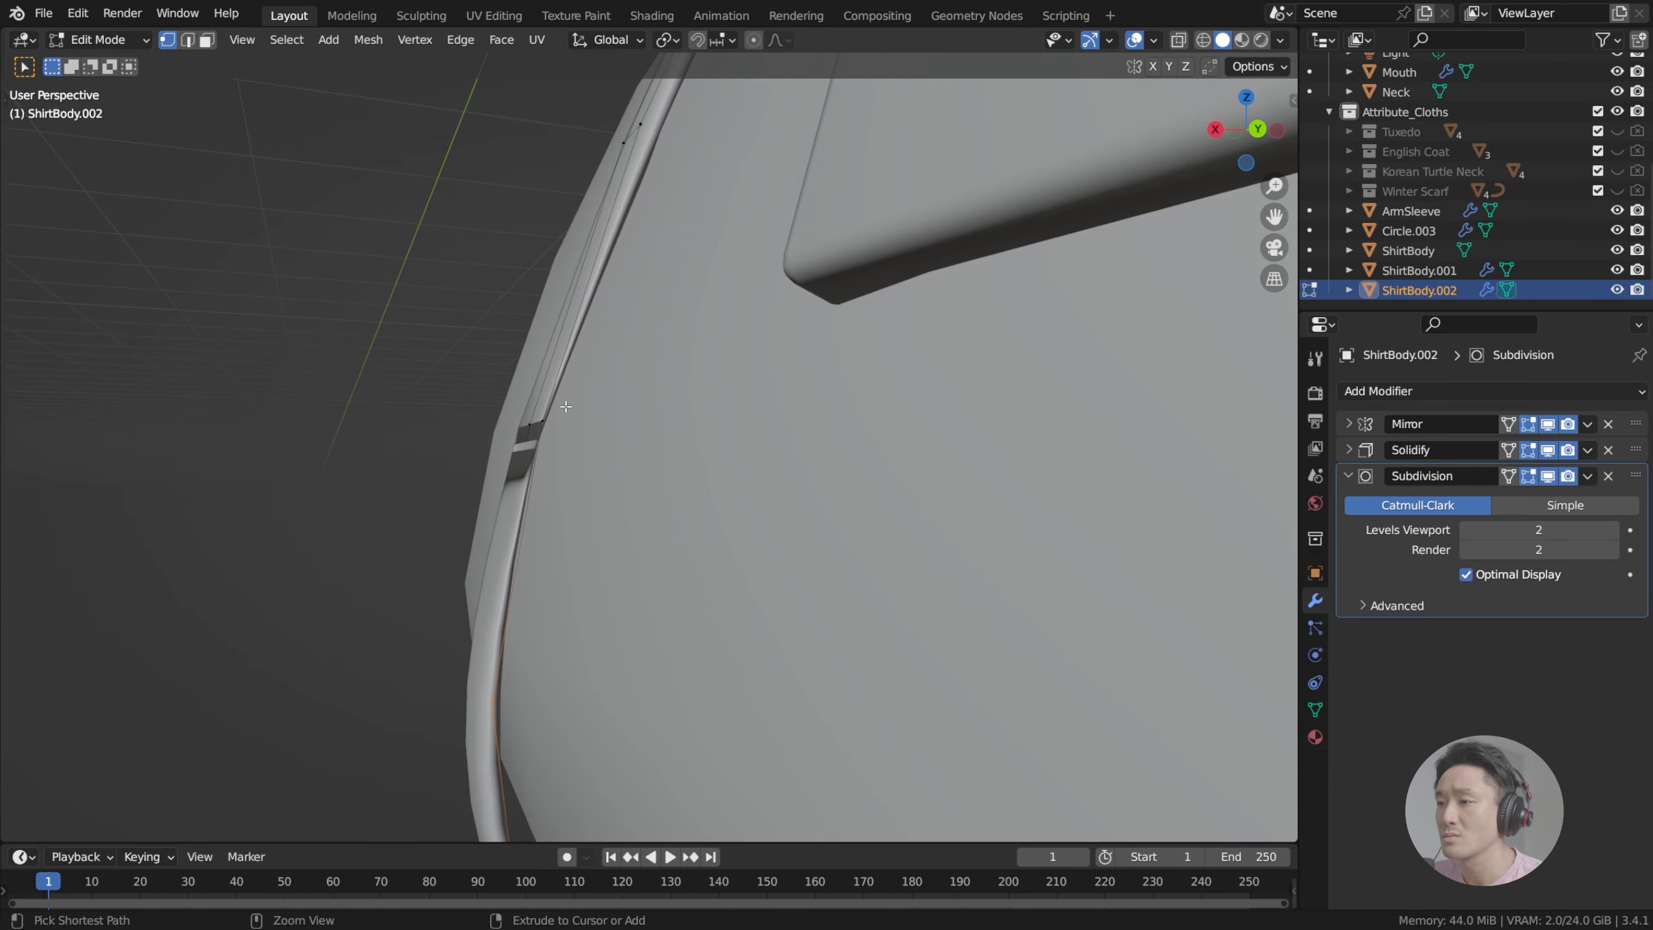
pyautogui.hotkey('ctrl', 'z')
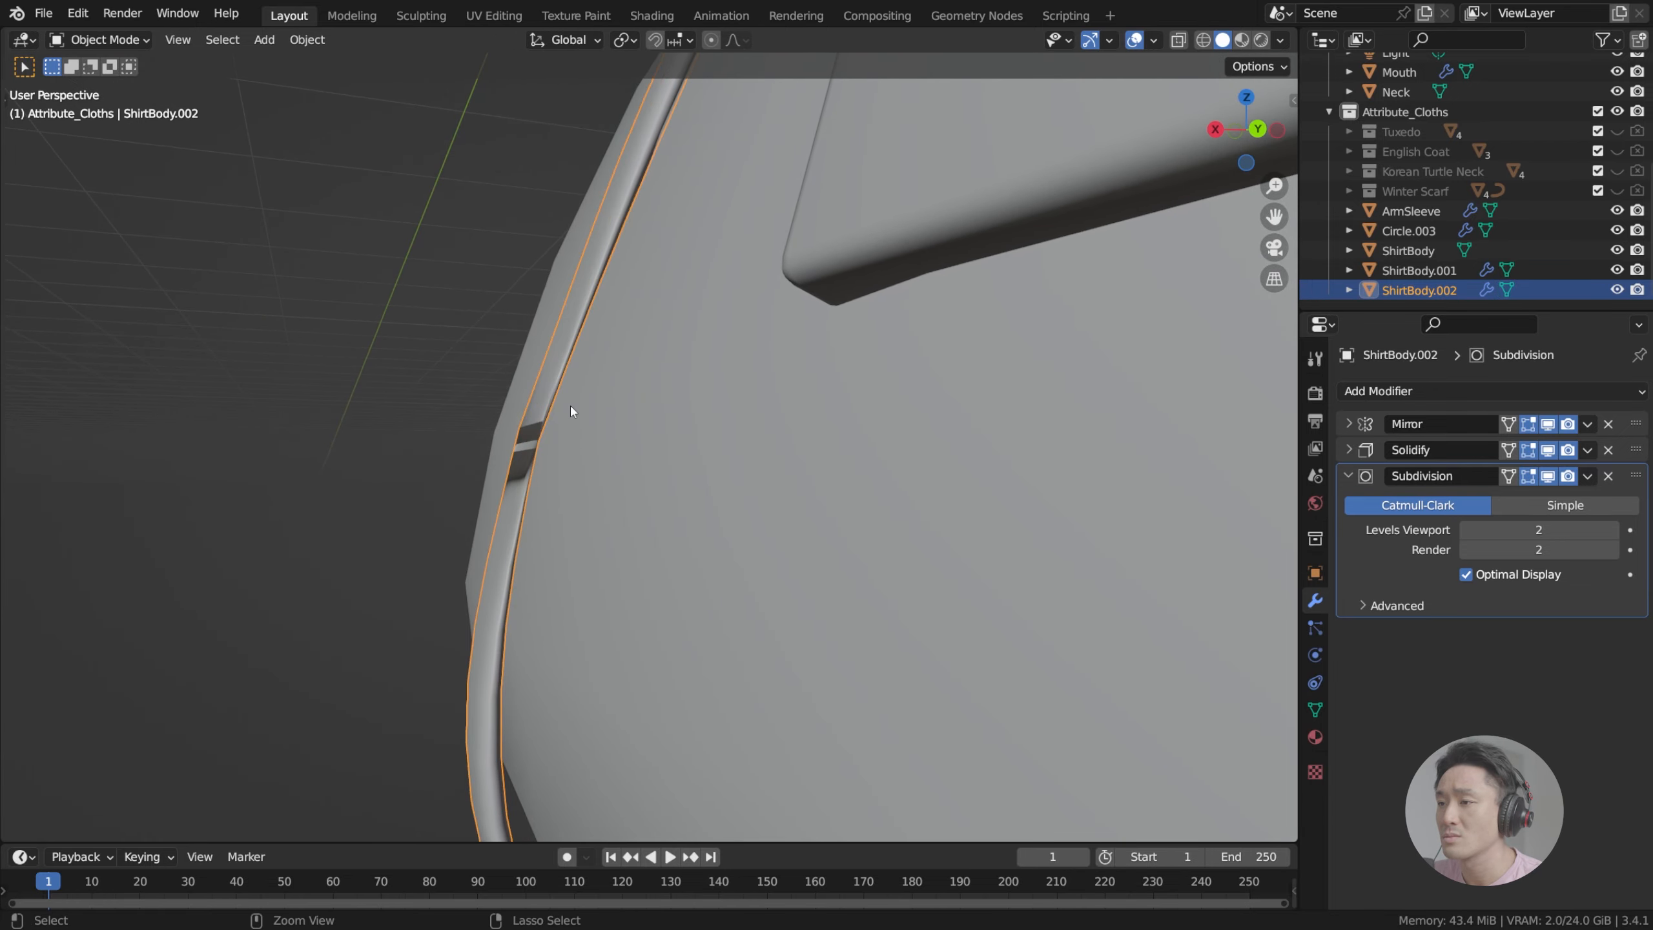
pyautogui.hotkey('ctrl', 'z')
# Step: In Edit Mode, disable the viewport display of the strip's Solidify and Subdivision modifiers
pyautogui.moveTo(570, 400); pyautogui.dragTo(509, 451, button='middle')
pyautogui.scroll(-5, 809, 539)
pyautogui.scroll(3, 797, 535)
pyautogui.press('Tab')
pyautogui.press('Tab')
pyautogui.press('Tab')
pyautogui.press('Tab')
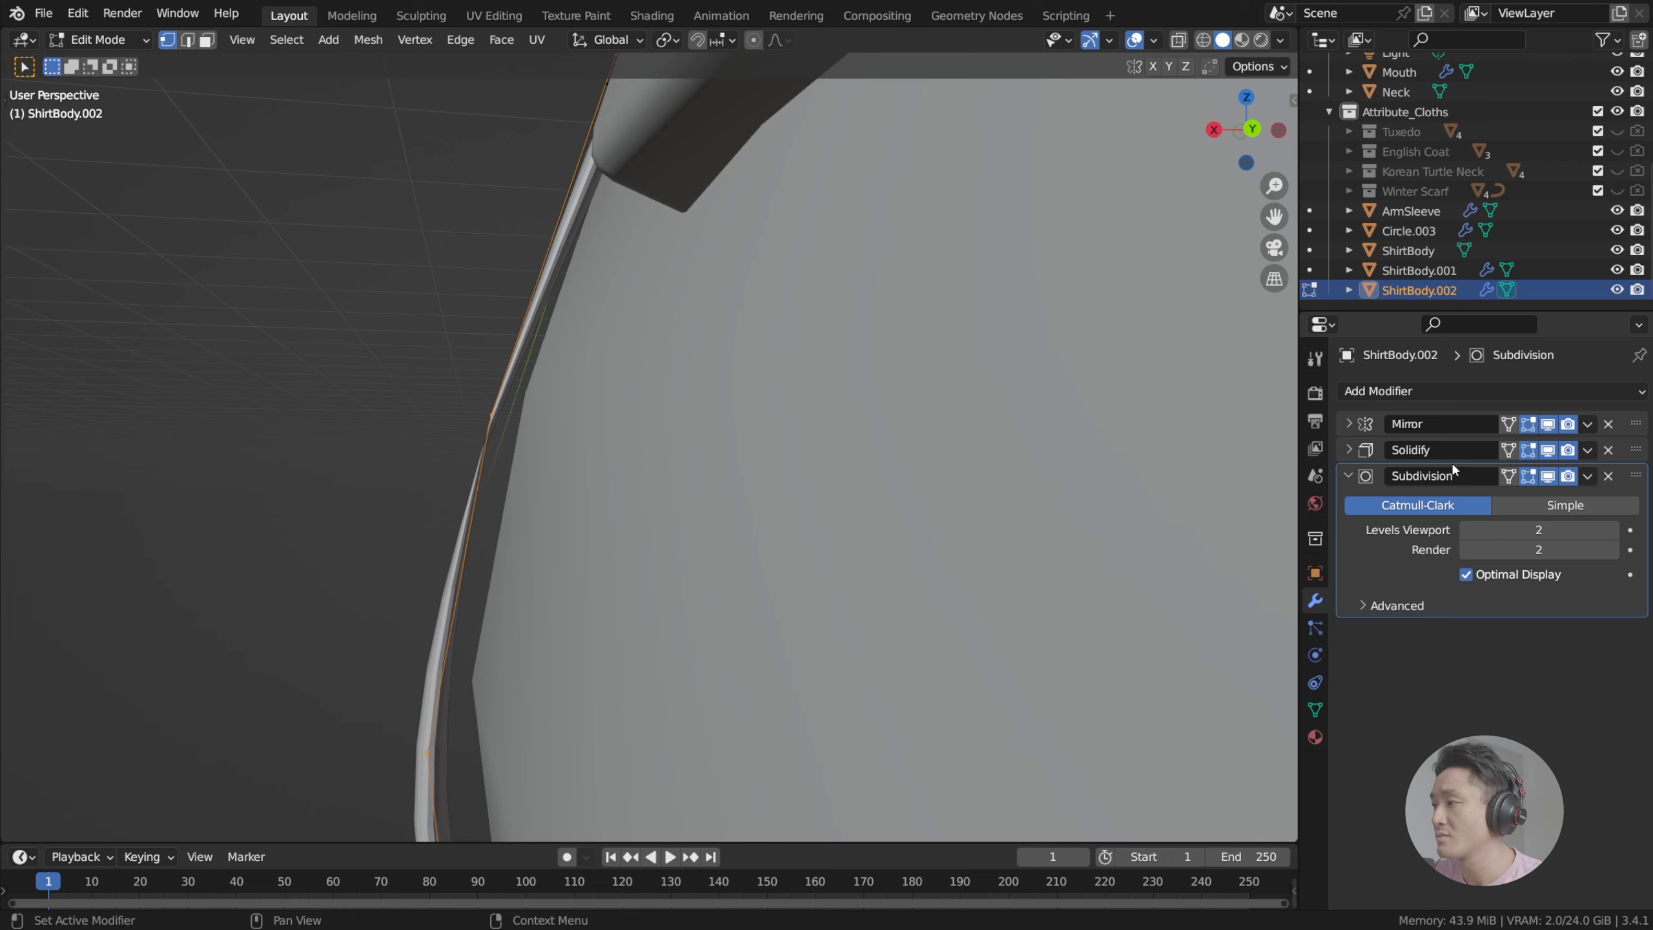
pyautogui.click(1346, 475)
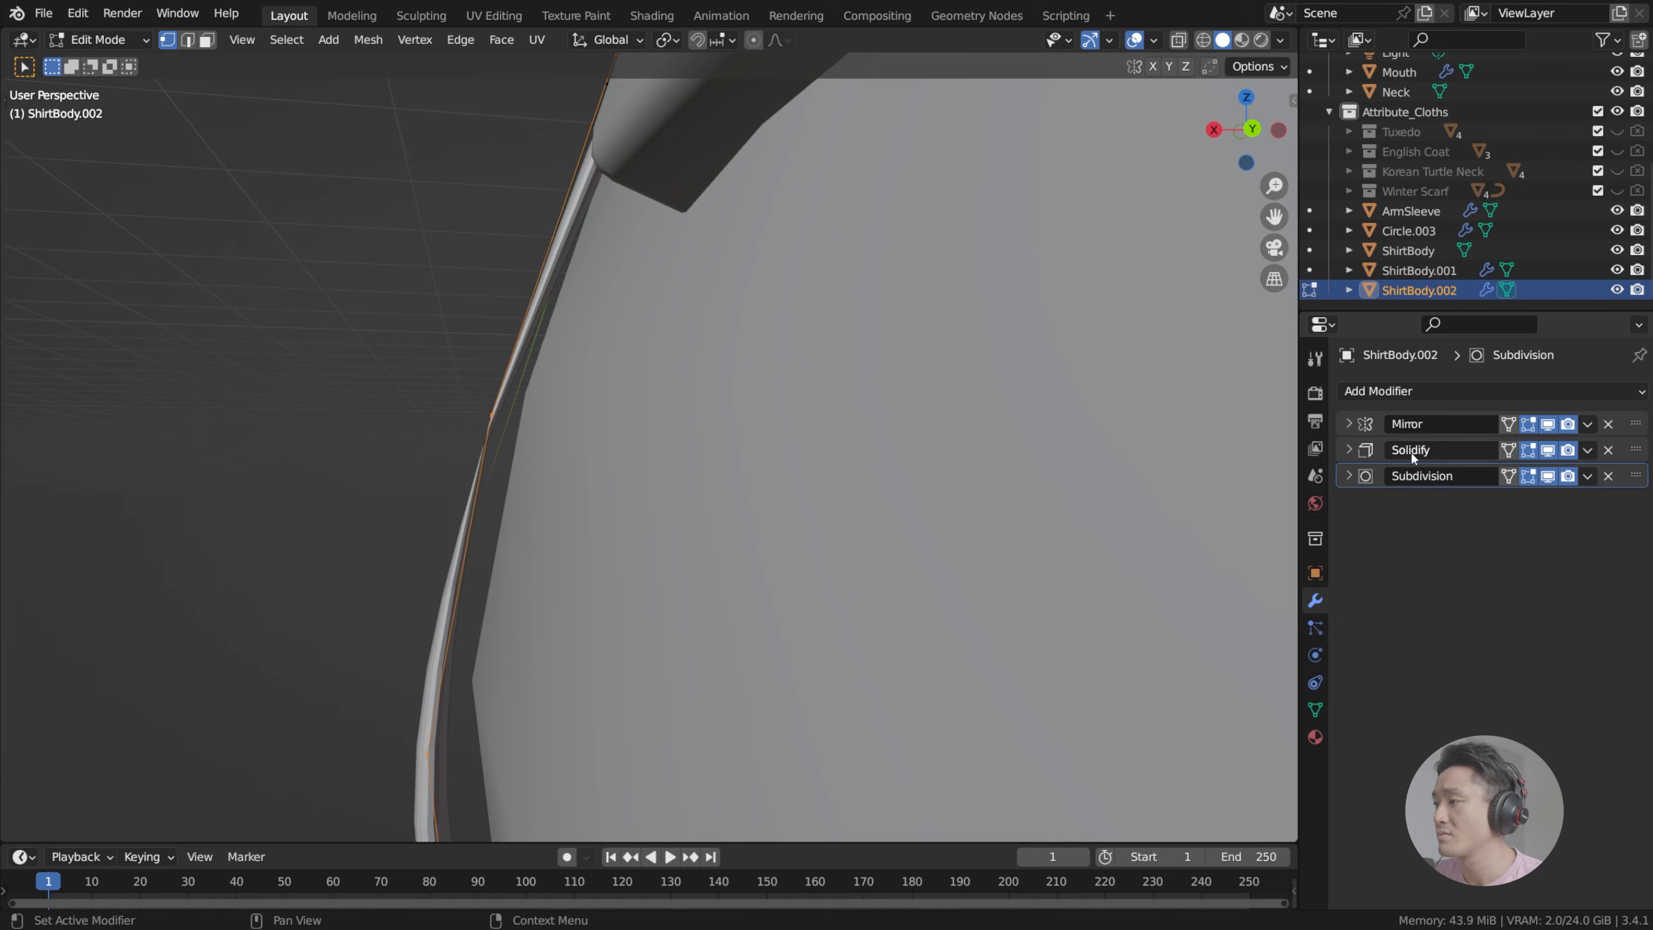
pyautogui.click(1548, 450)
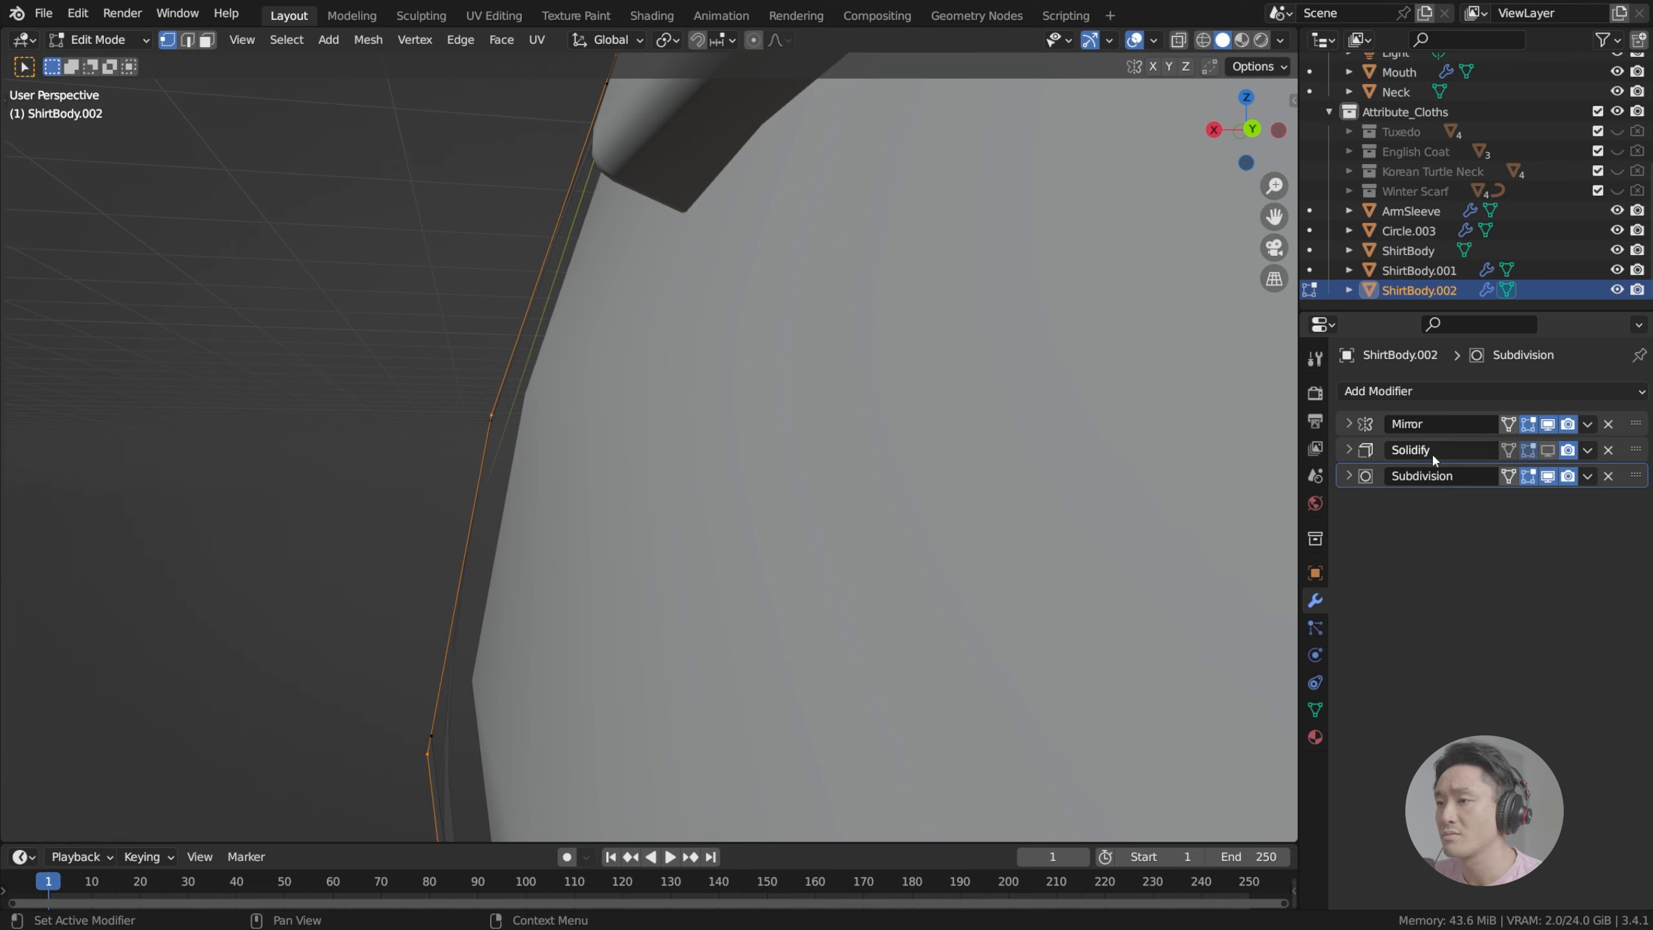
pyautogui.moveTo(586, 449); pyautogui.dragTo(687, 501, button='middle')
pyautogui.click(1548, 476)
# Step: Try deleting a vertex in the strip's row just below the pocket, undo the deletion and save the file
pyautogui.scroll(2, 687, 501)
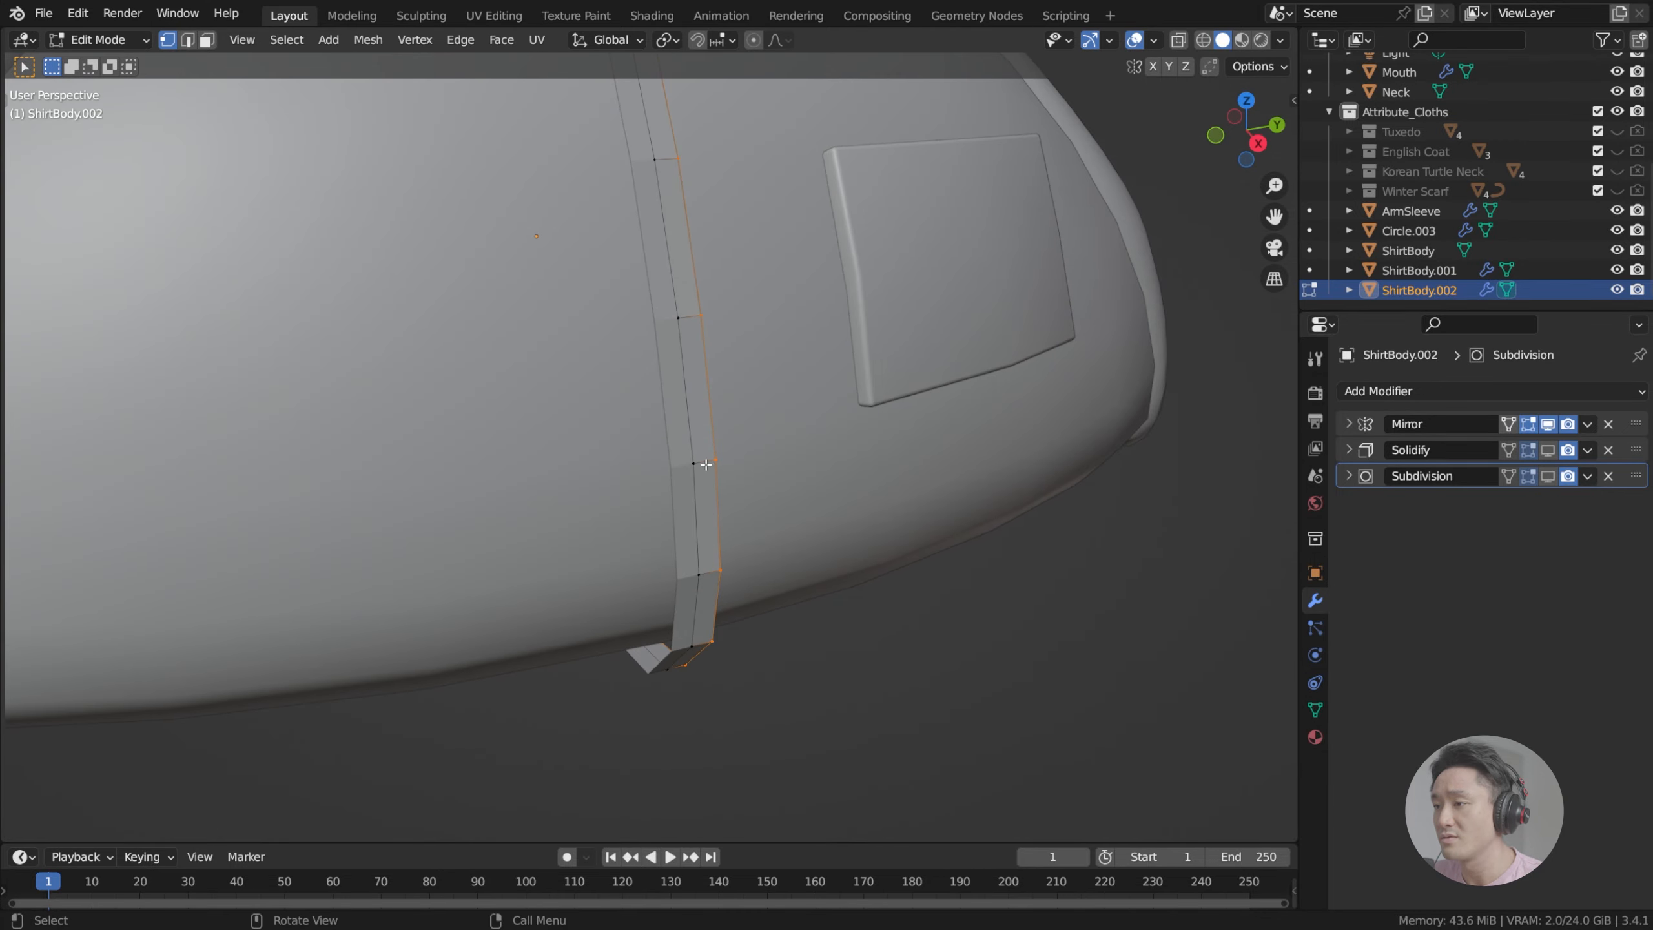
pyautogui.click(714, 464)
pyautogui.scroll(3, 714, 463)
pyautogui.press('x')
pyautogui.click(798, 481)
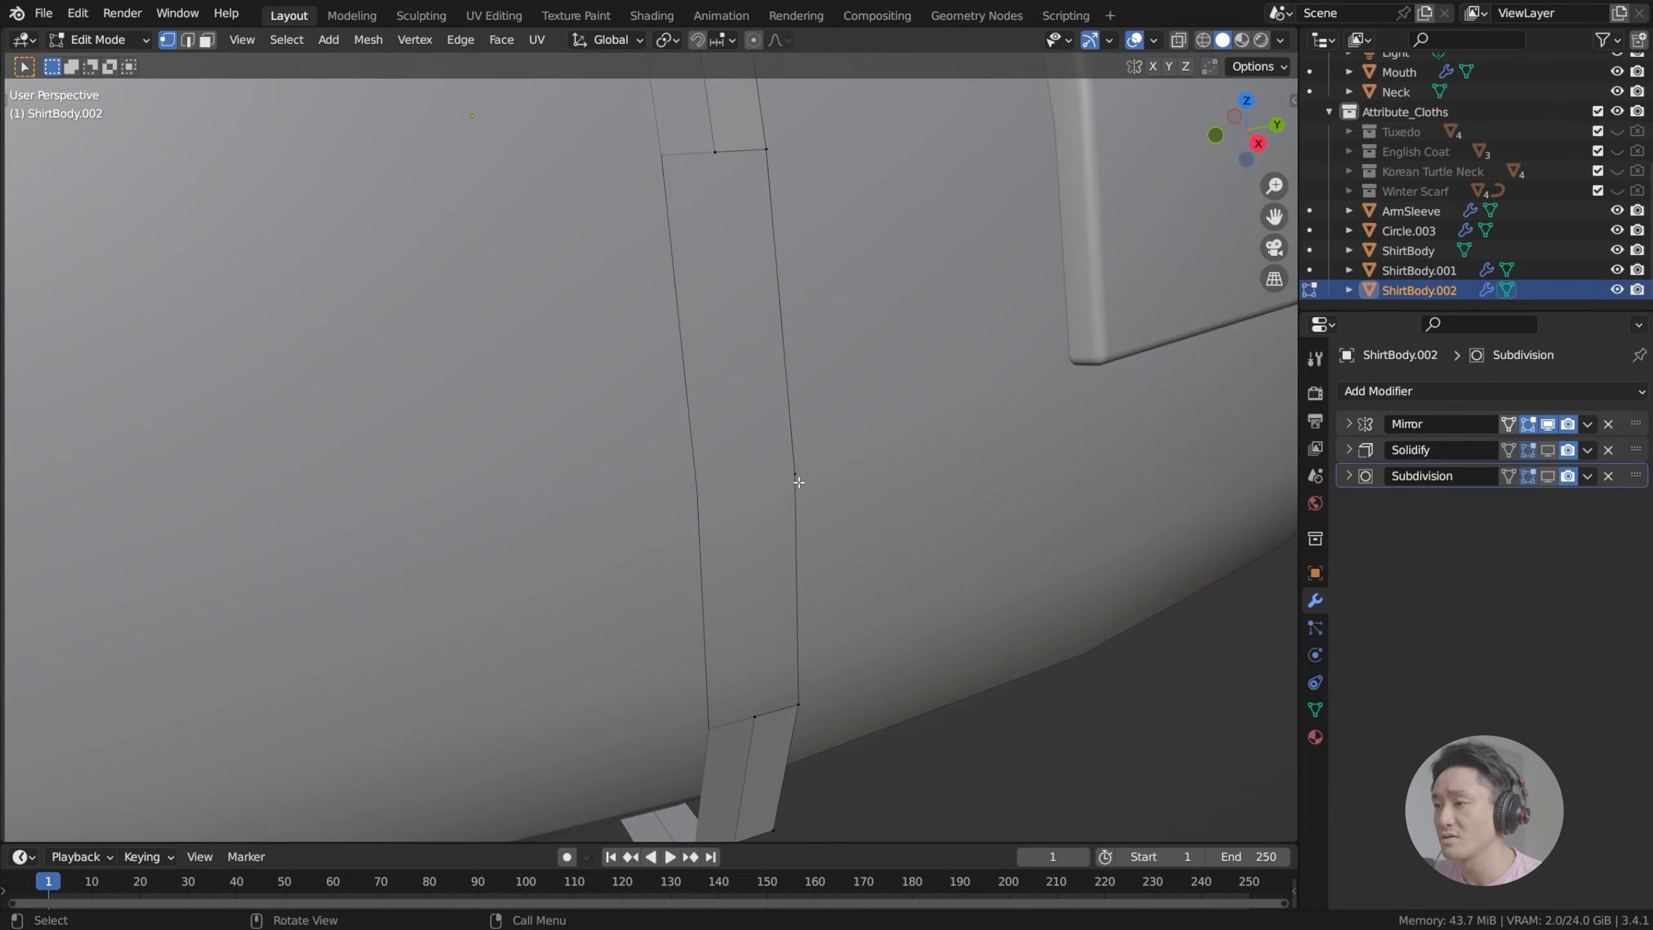
pyautogui.moveTo(807, 482); pyautogui.dragTo(474, 403, button='middle')
pyautogui.hotkey('ctrl', 'z')
pyautogui.hotkey('ctrl', 's')
pyautogui.keyDown('shift'); pyautogui.moveTo(542, 348); pyautogui.dragTo(515, 465, button='middle'); pyautogui.keyUp('shift')
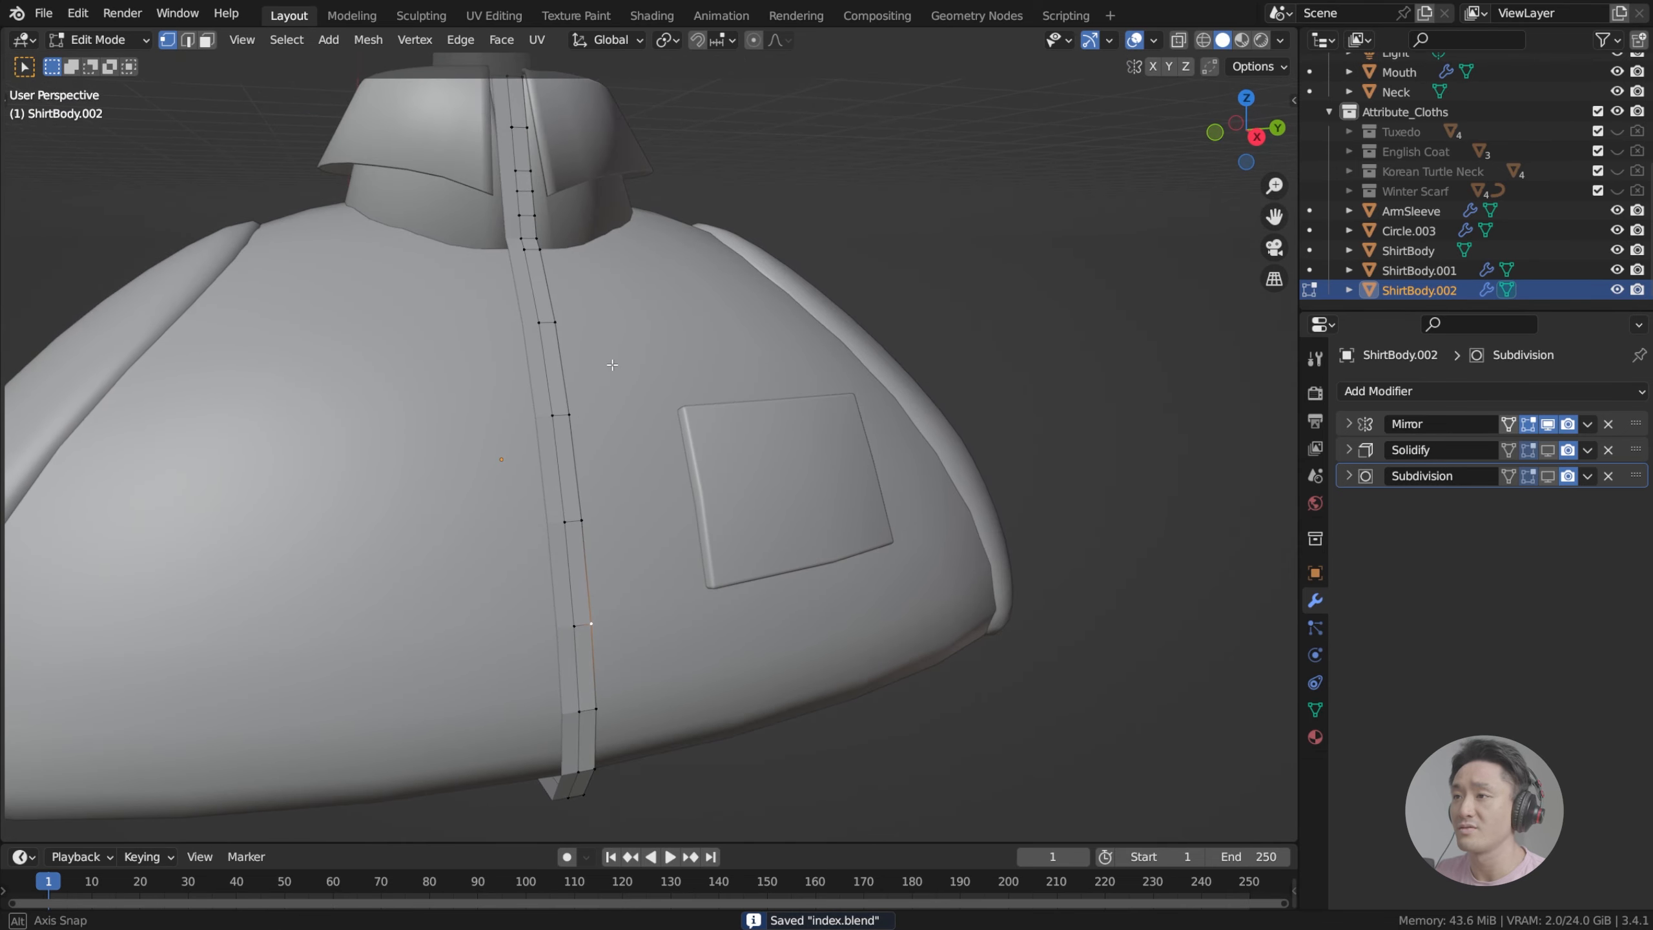
# Step: Try extruding all of the strip's faces along their normals and undo the extrusion
pyautogui.moveTo(612, 362); pyautogui.dragTo(449, 368, button='middle')
pyautogui.press('a')
pyautogui.moveTo(762, 362); pyautogui.dragTo(680, 360, button='middle')
pyautogui.keyDown('shift'); pyautogui.moveTo(842, 421); pyautogui.dragTo(655, 412, button='middle'); pyautogui.keyUp('shift')
pyautogui.scroll(4, 651, 416)
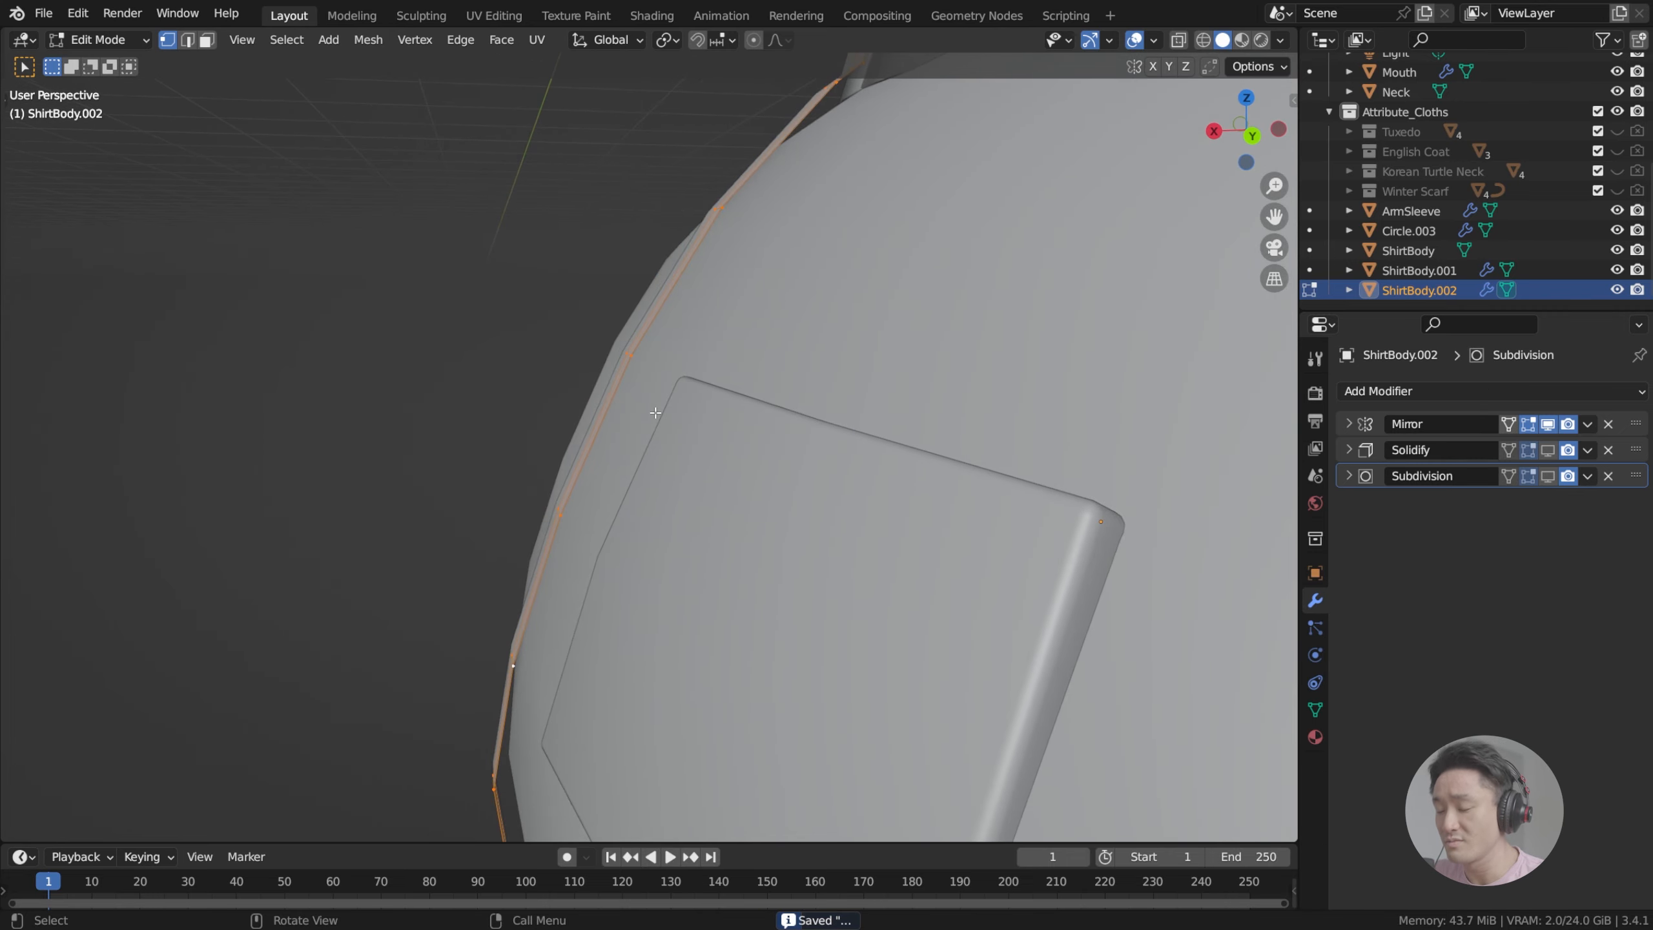
pyautogui.hotkey('alt', 'e')
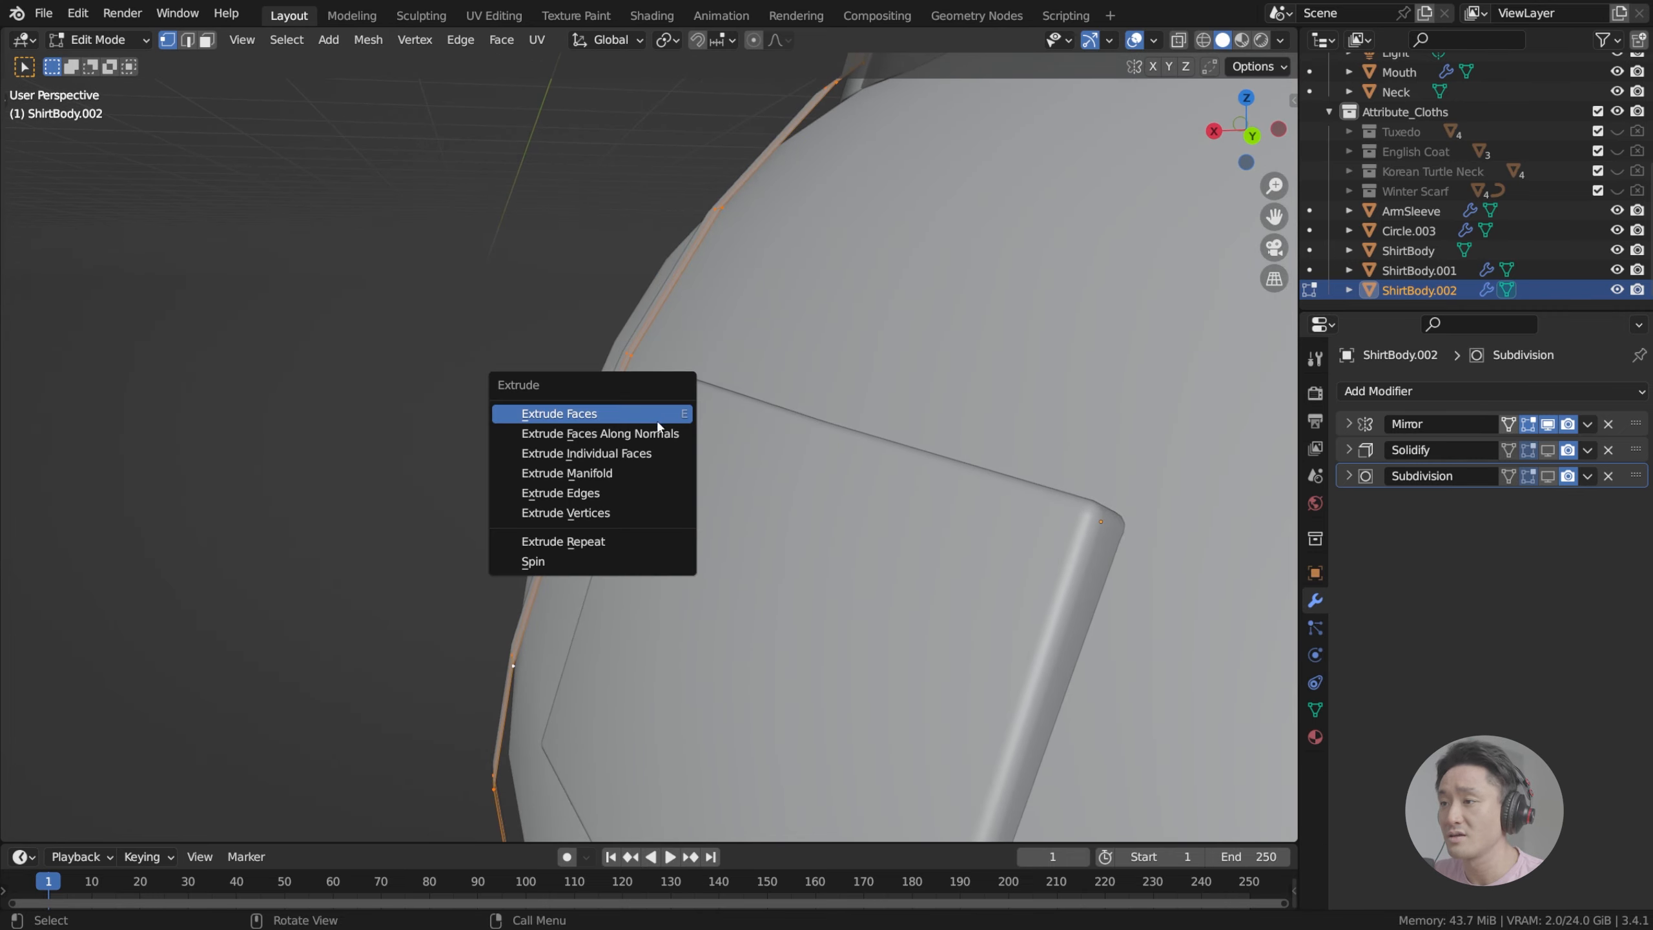
pyautogui.click(658, 432)
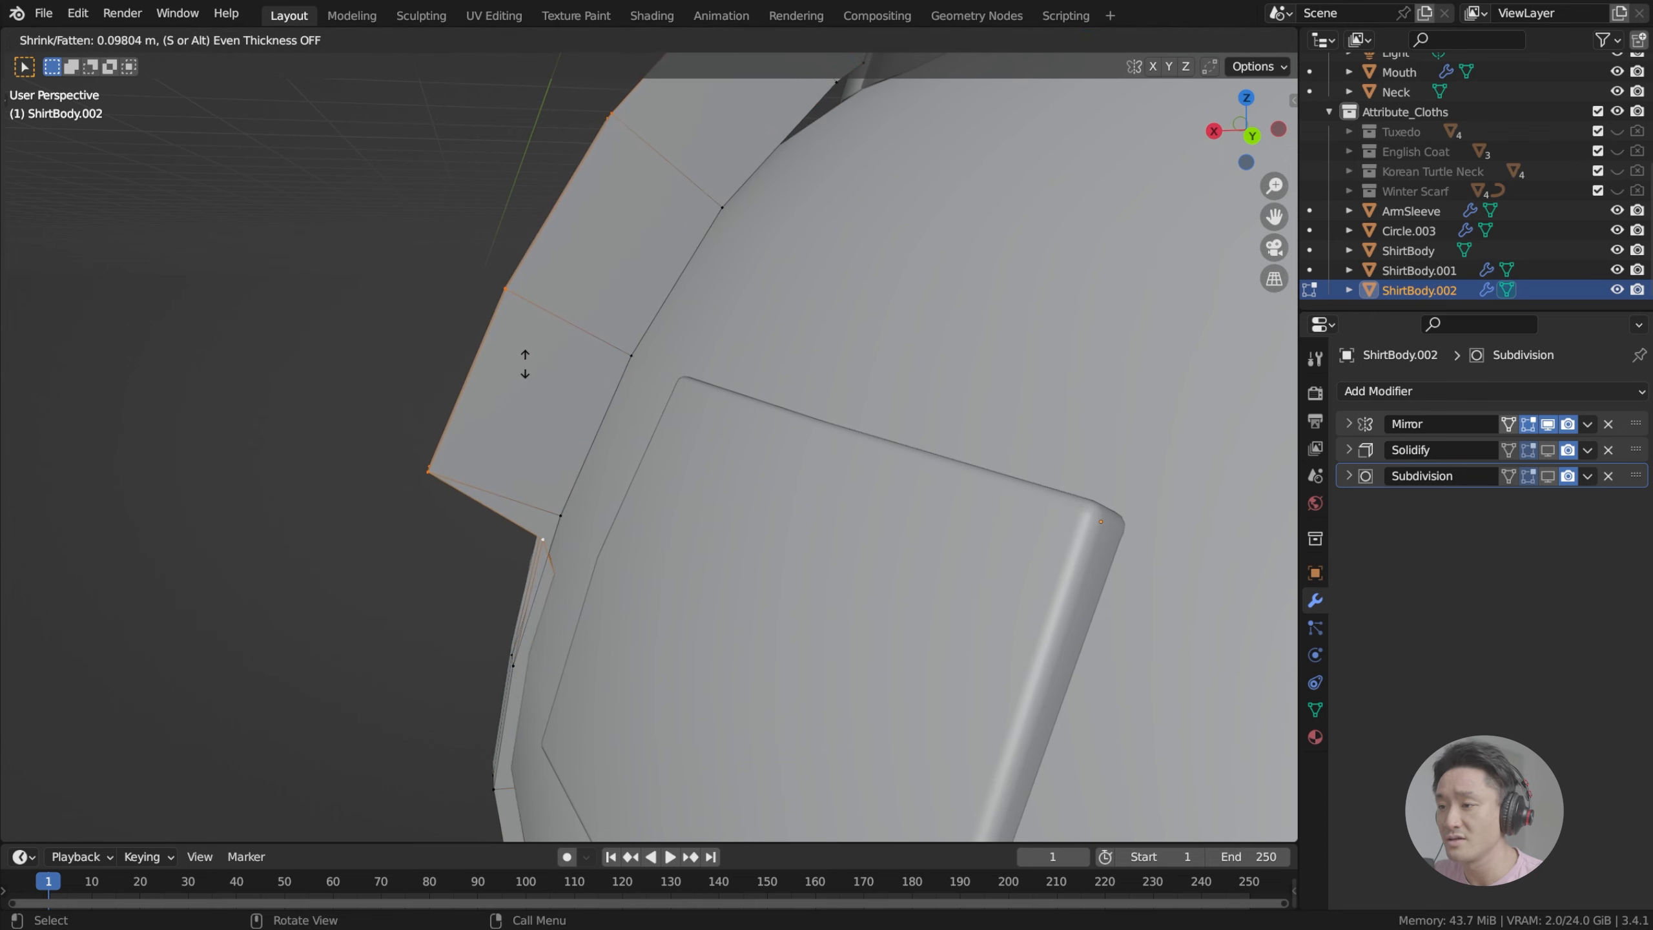
pyautogui.click(617, 381)
pyautogui.moveTo(617, 381); pyautogui.dragTo(721, 492, button='middle')
pyautogui.hotkey('ctrl', 'z')
# Step: Try deleting and moving single vertices in the strip's row below the pocket, cancelling the moves
pyautogui.press('x')
pyautogui.click(579, 462)
pyautogui.press('g')
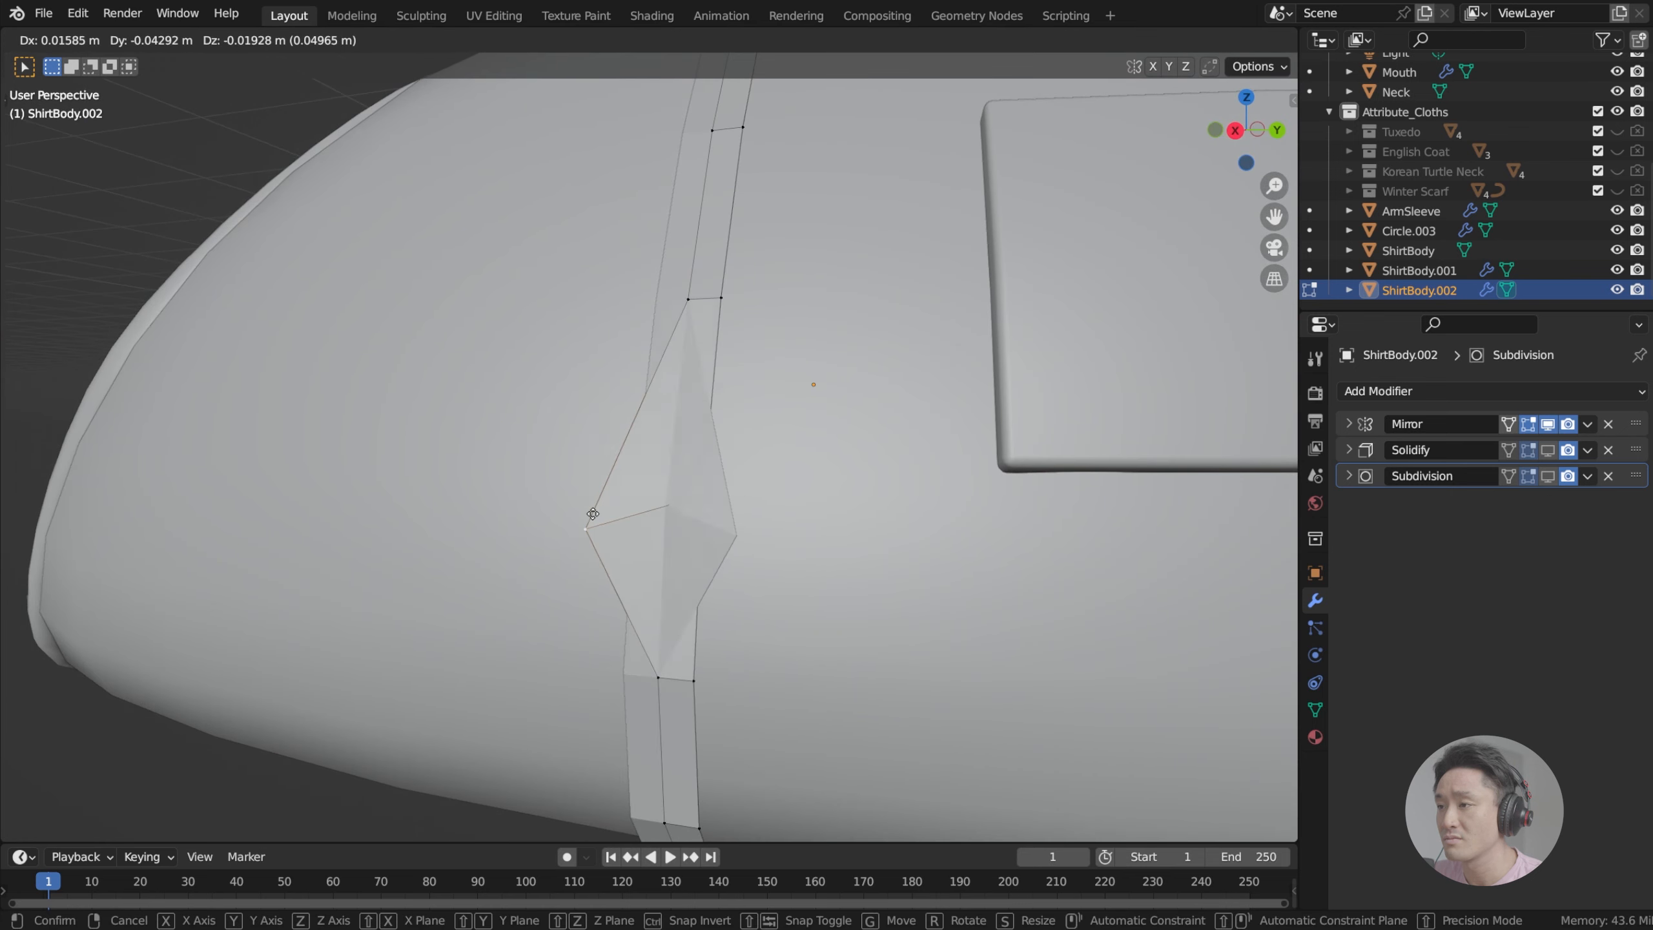
pyautogui.rightClick(663, 444)
pyautogui.moveTo(663, 445); pyautogui.dragTo(657, 479, button='middle')
pyautogui.press('g')
pyautogui.rightClick(823, 484)
pyautogui.scroll(-2, 597, 443)
# Step: Return the strip to Object Mode and apply Shade Smooth to it with only the Mirror modifier displayed
pyautogui.press('a')
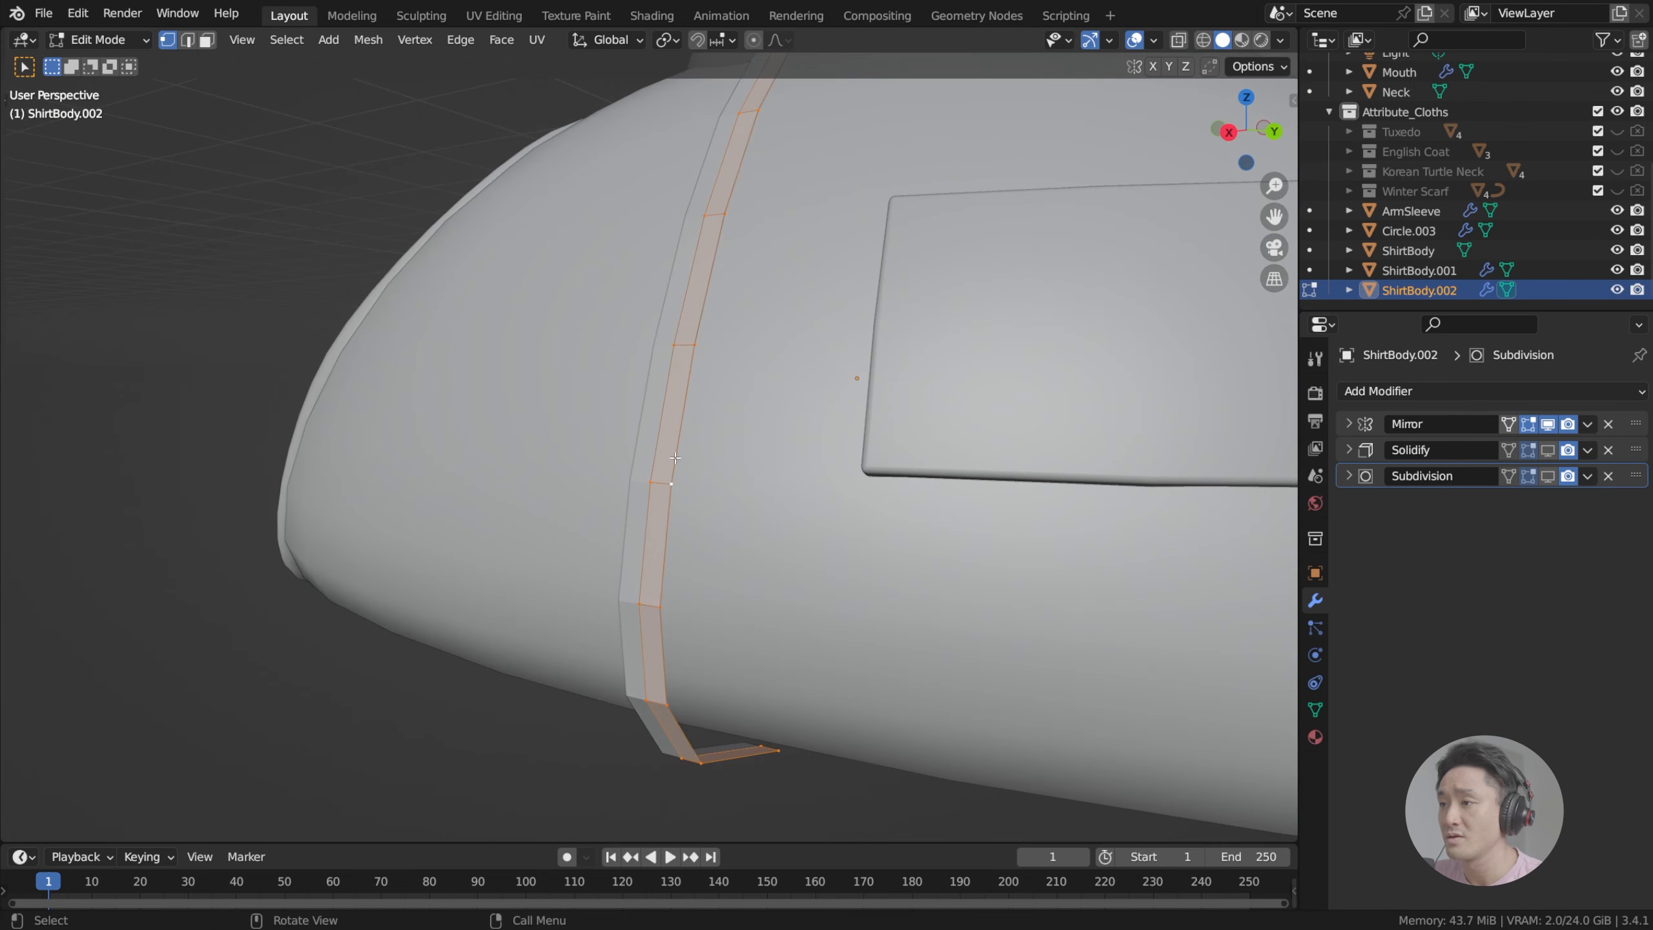
pyautogui.rightClick(674, 441)
pyautogui.press('Escape')
pyautogui.press('Tab')
pyautogui.rightClick(674, 441)
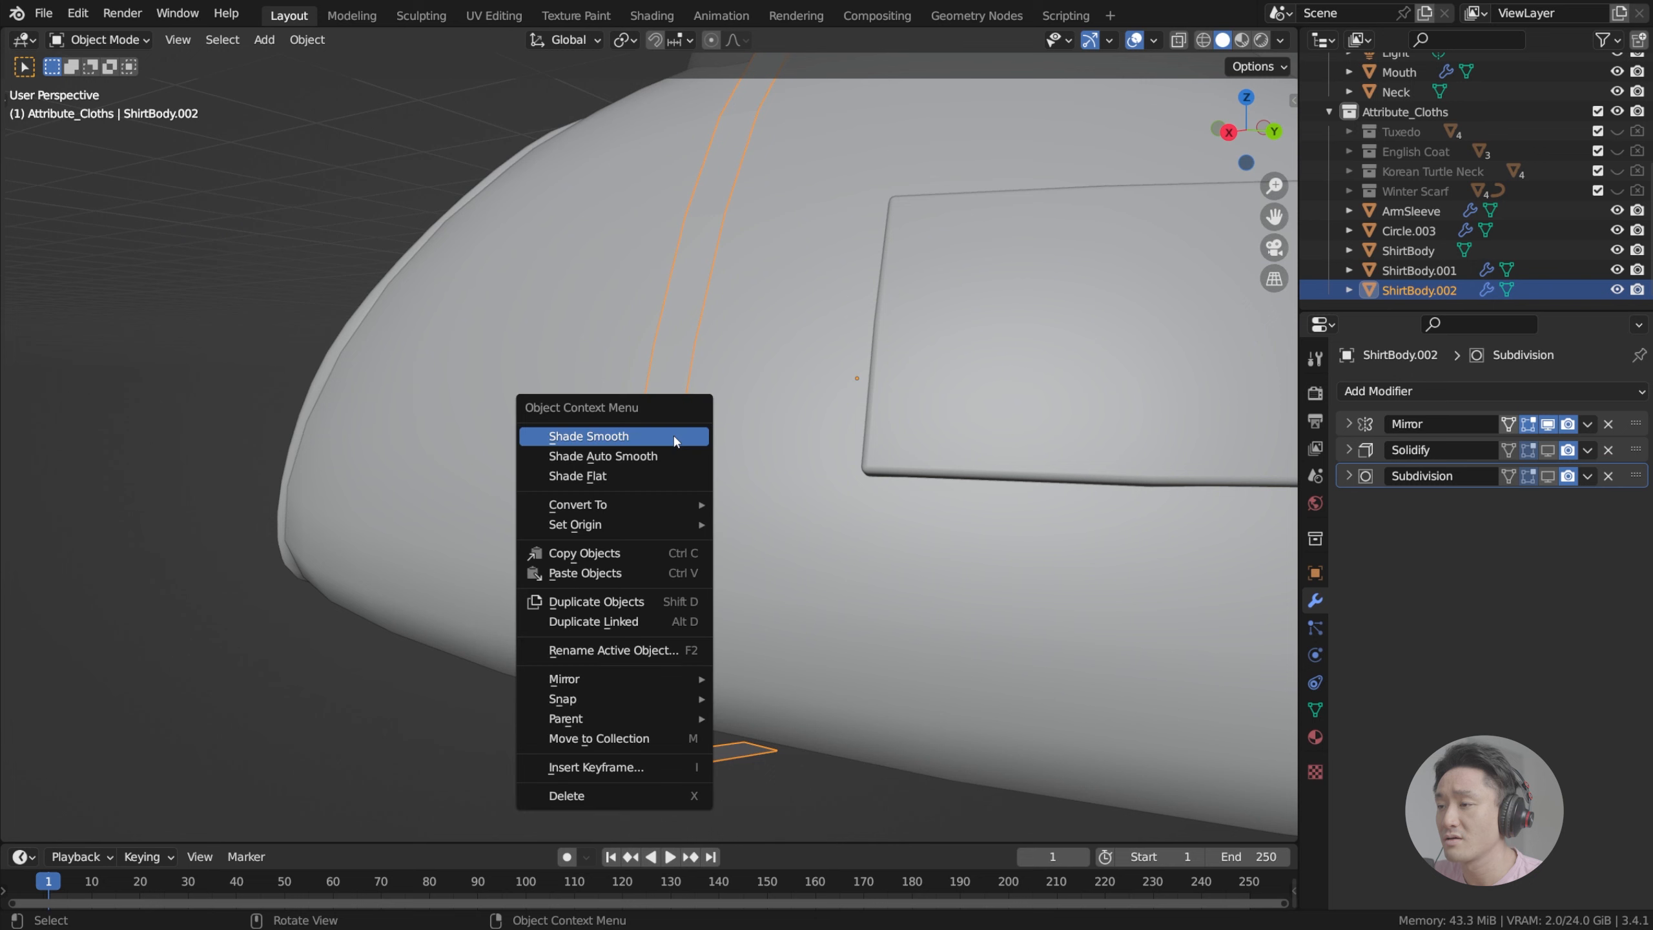
pyautogui.click(674, 441)
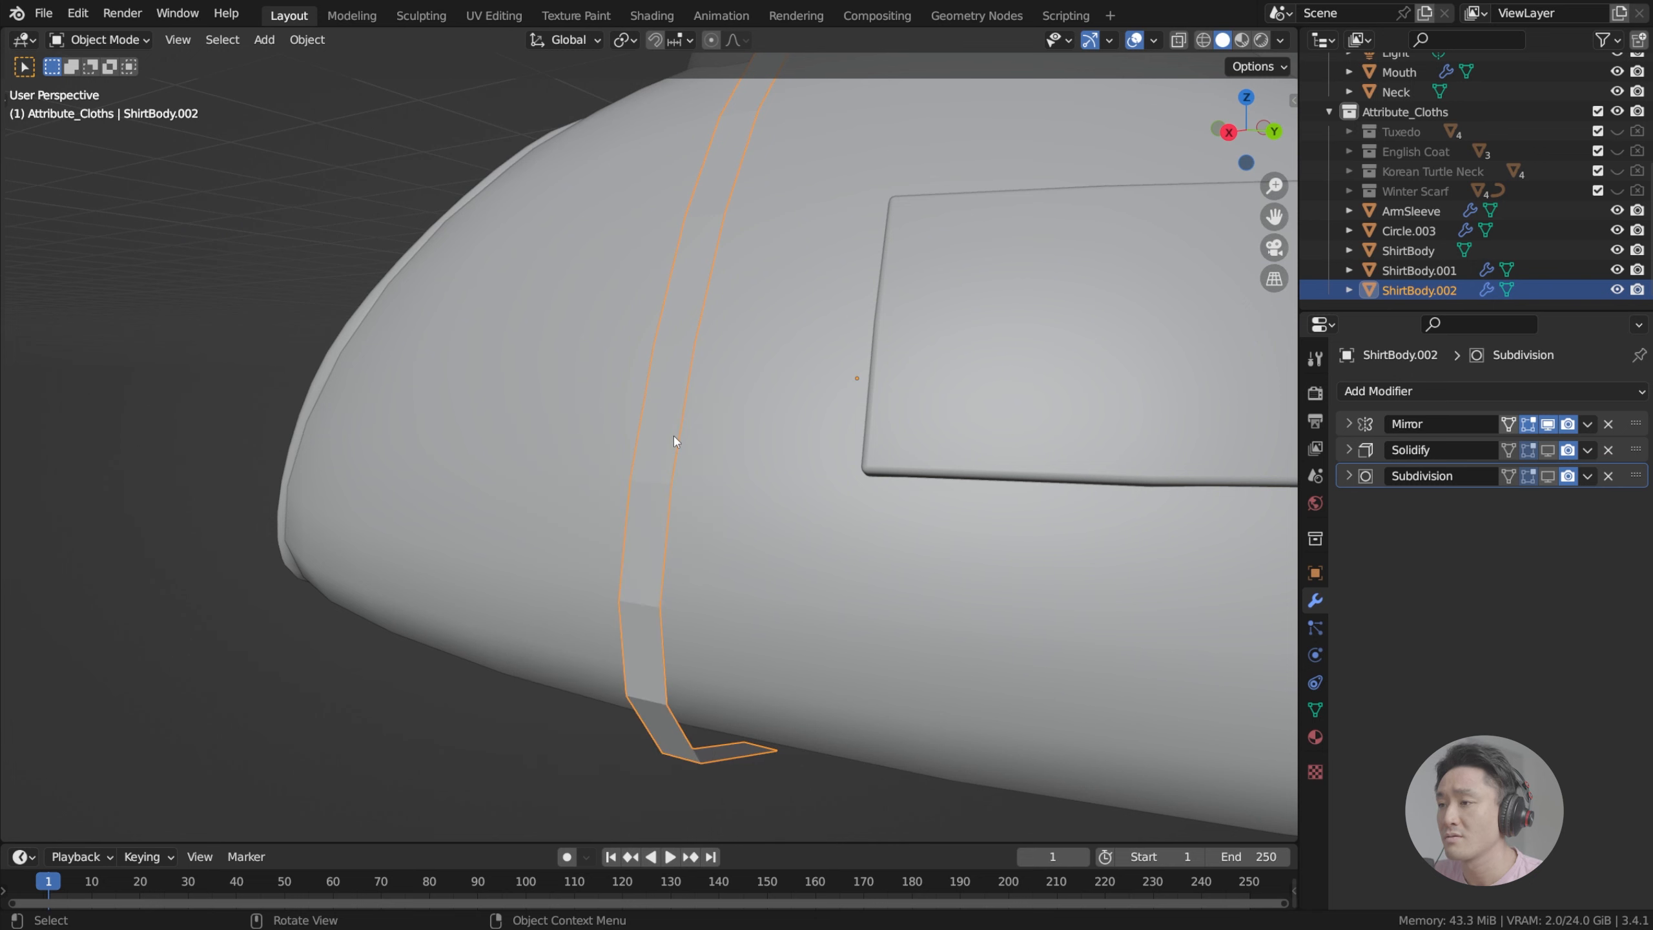
# Step: Reapply Shade Smooth to the centre-front strip
pyautogui.rightClick(674, 441)
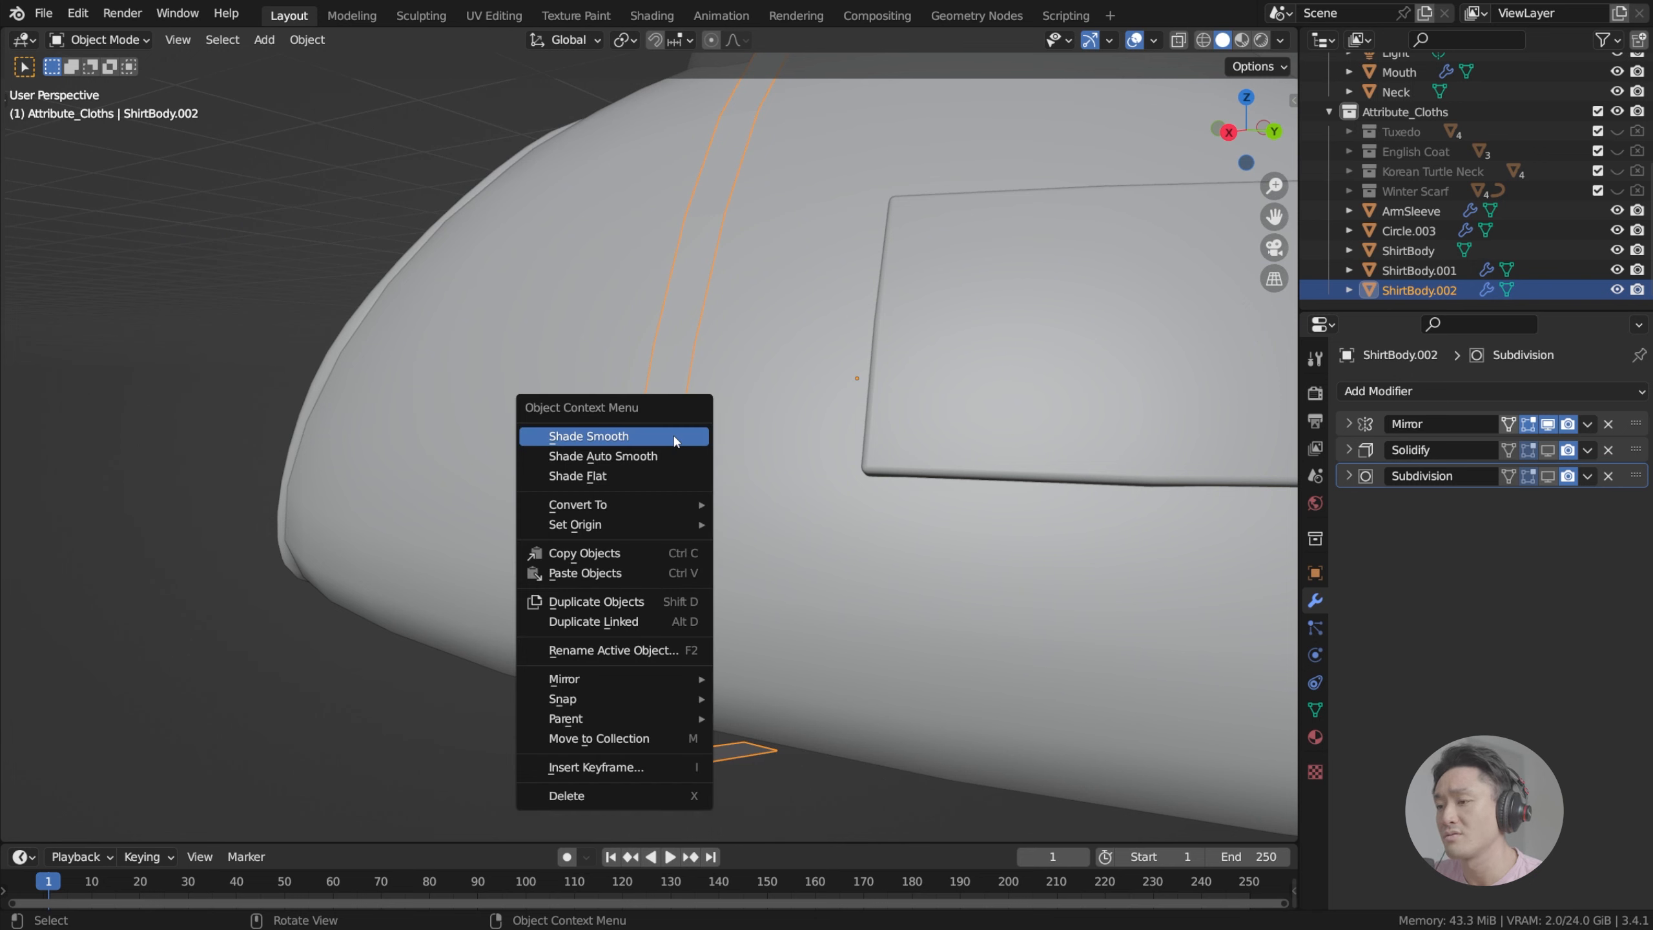
pyautogui.click(674, 441)
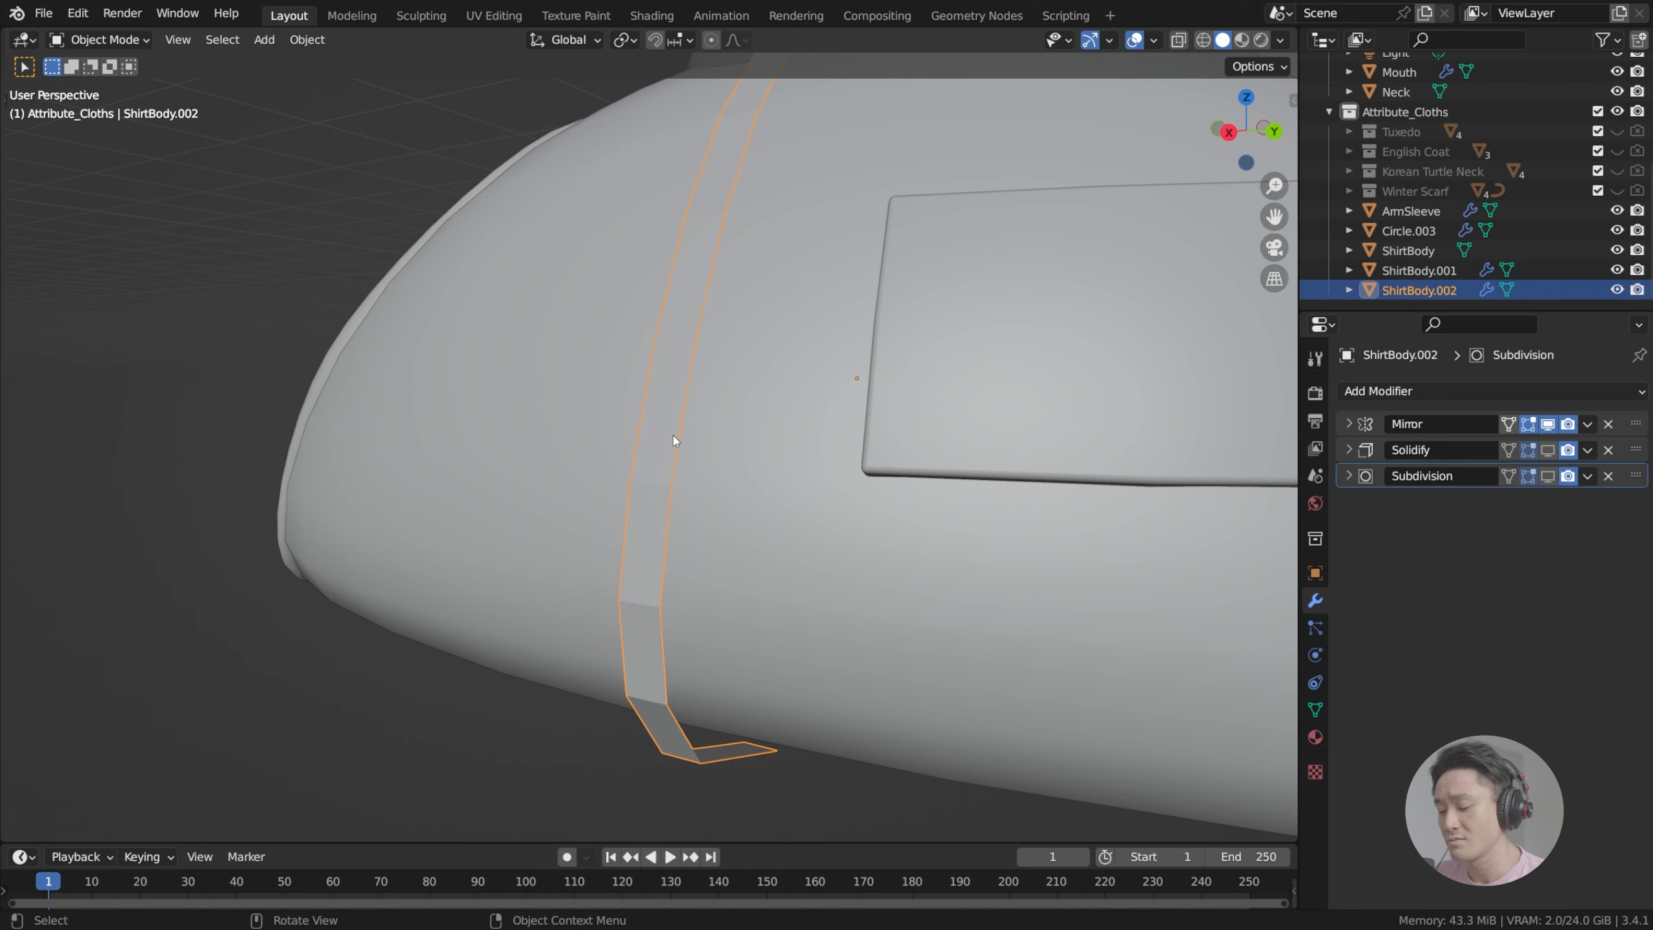
pyautogui.press('space')
pyautogui.press('space')
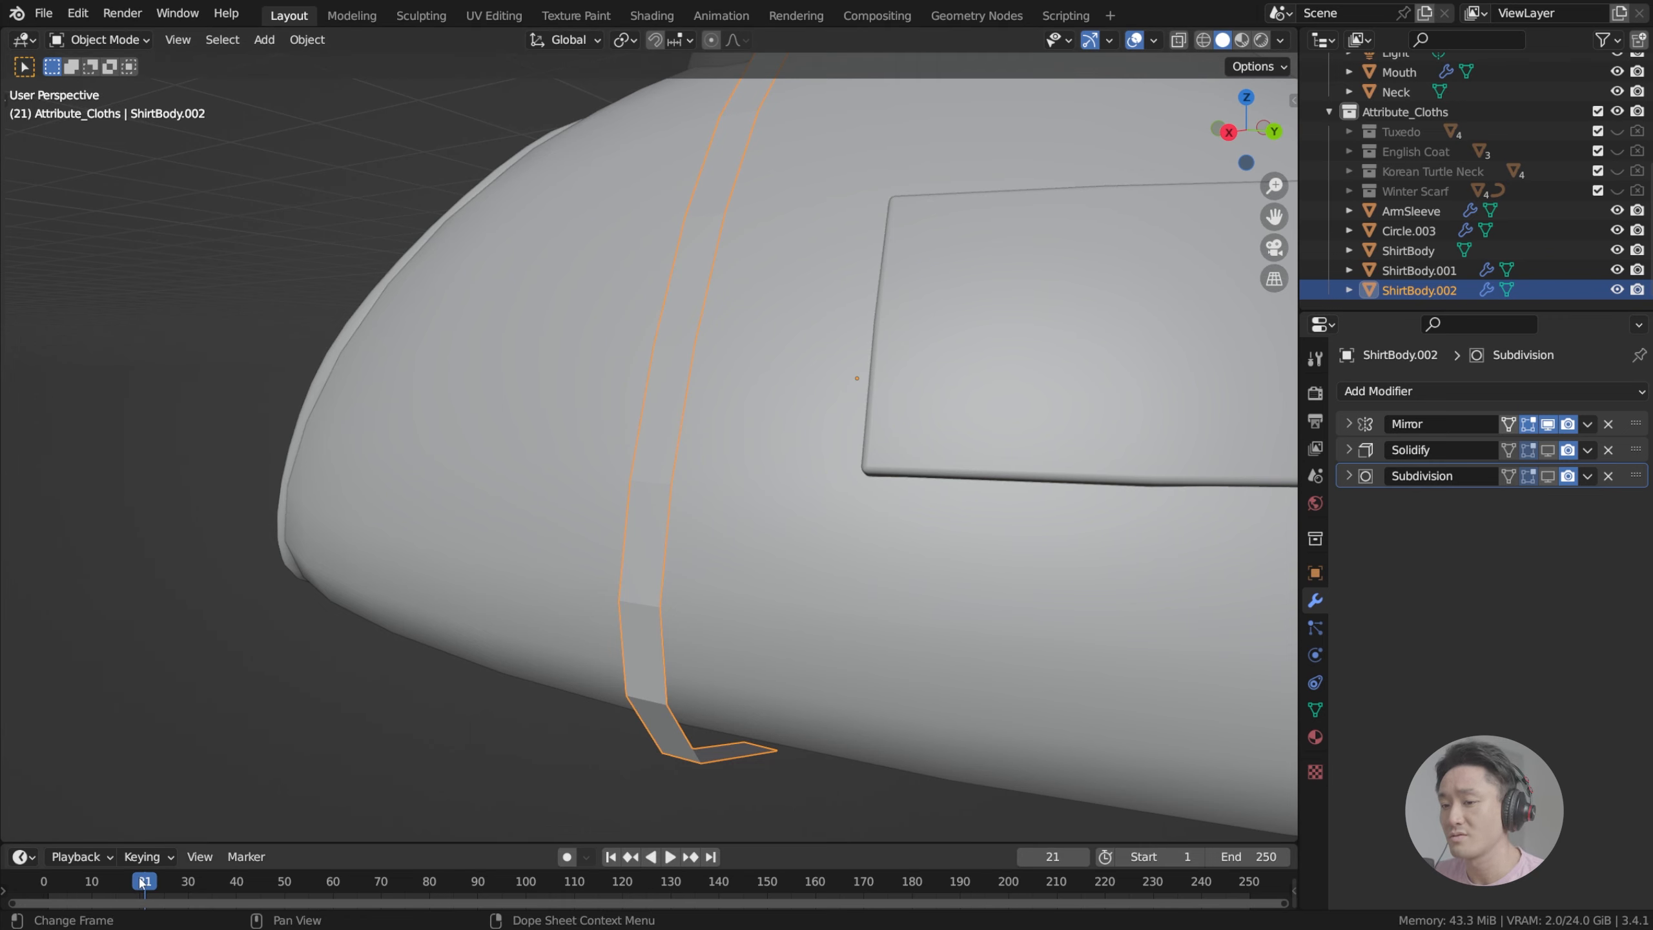
# Step: Return the timeline to frame 0 and save the file
pyautogui.moveTo(142, 882); pyautogui.dragTo(7, 879)
pyautogui.hotkey('ctrl', 's')
pyautogui.moveTo(493, 514); pyautogui.dragTo(790, 419, button='middle')
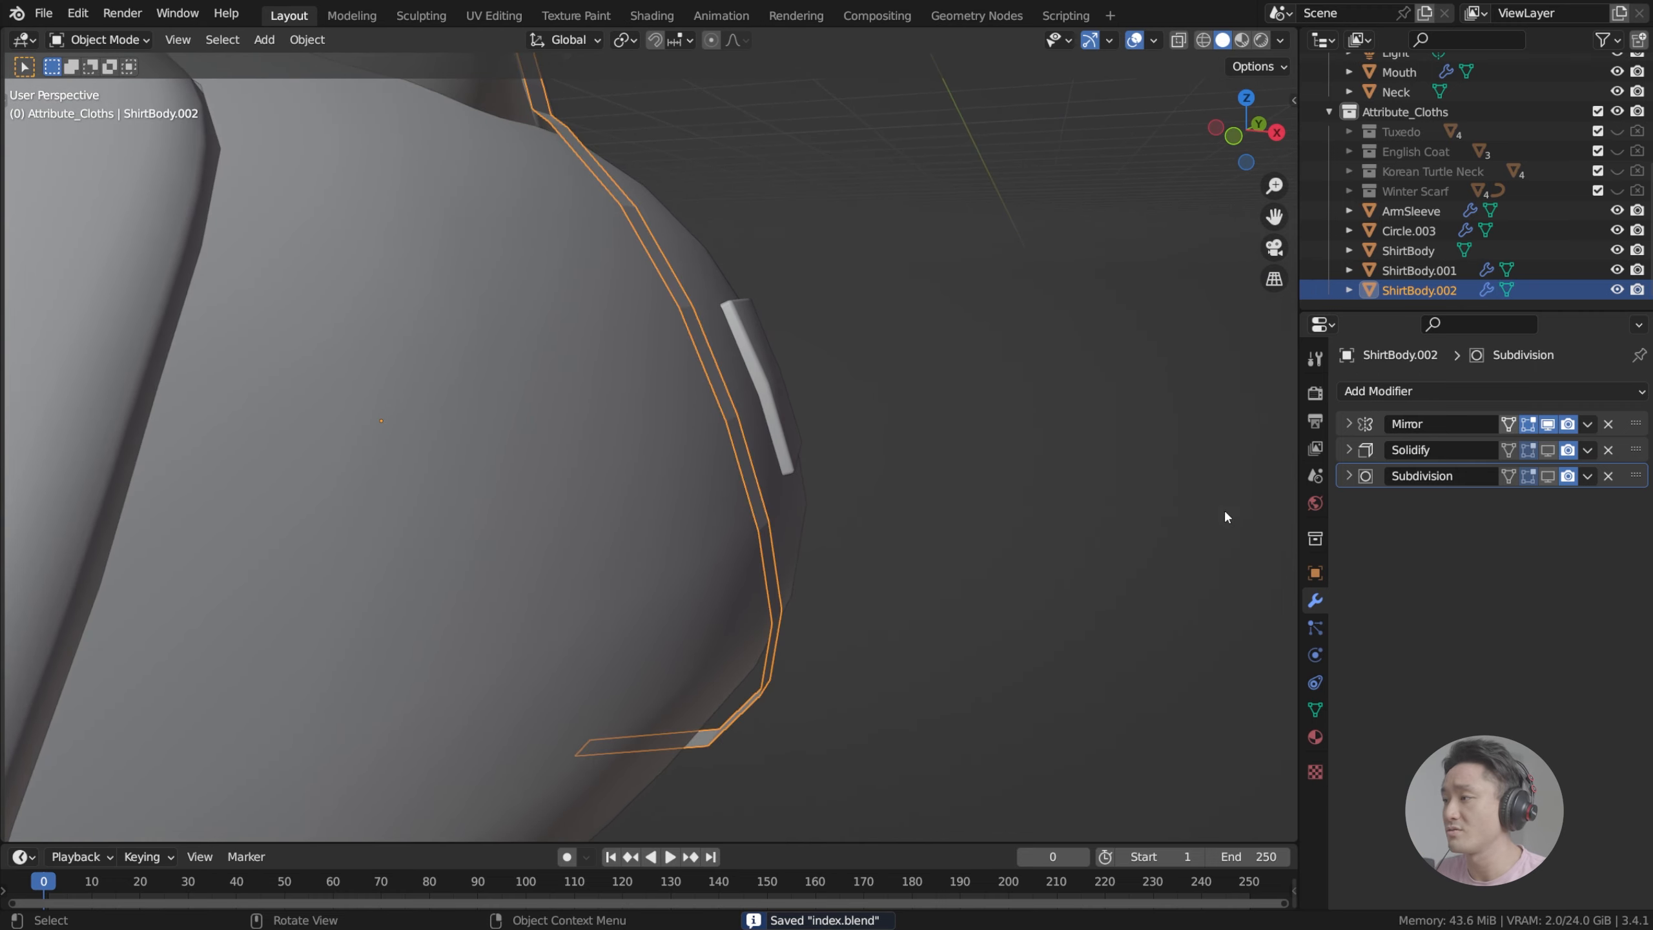
# Step: Turn the viewport display of the strip's Solidify and Subdivision modifiers back on and open the strip in Edit Mode
pyautogui.click(1548, 449)
pyautogui.click(1549, 475)
pyautogui.press('Tab')
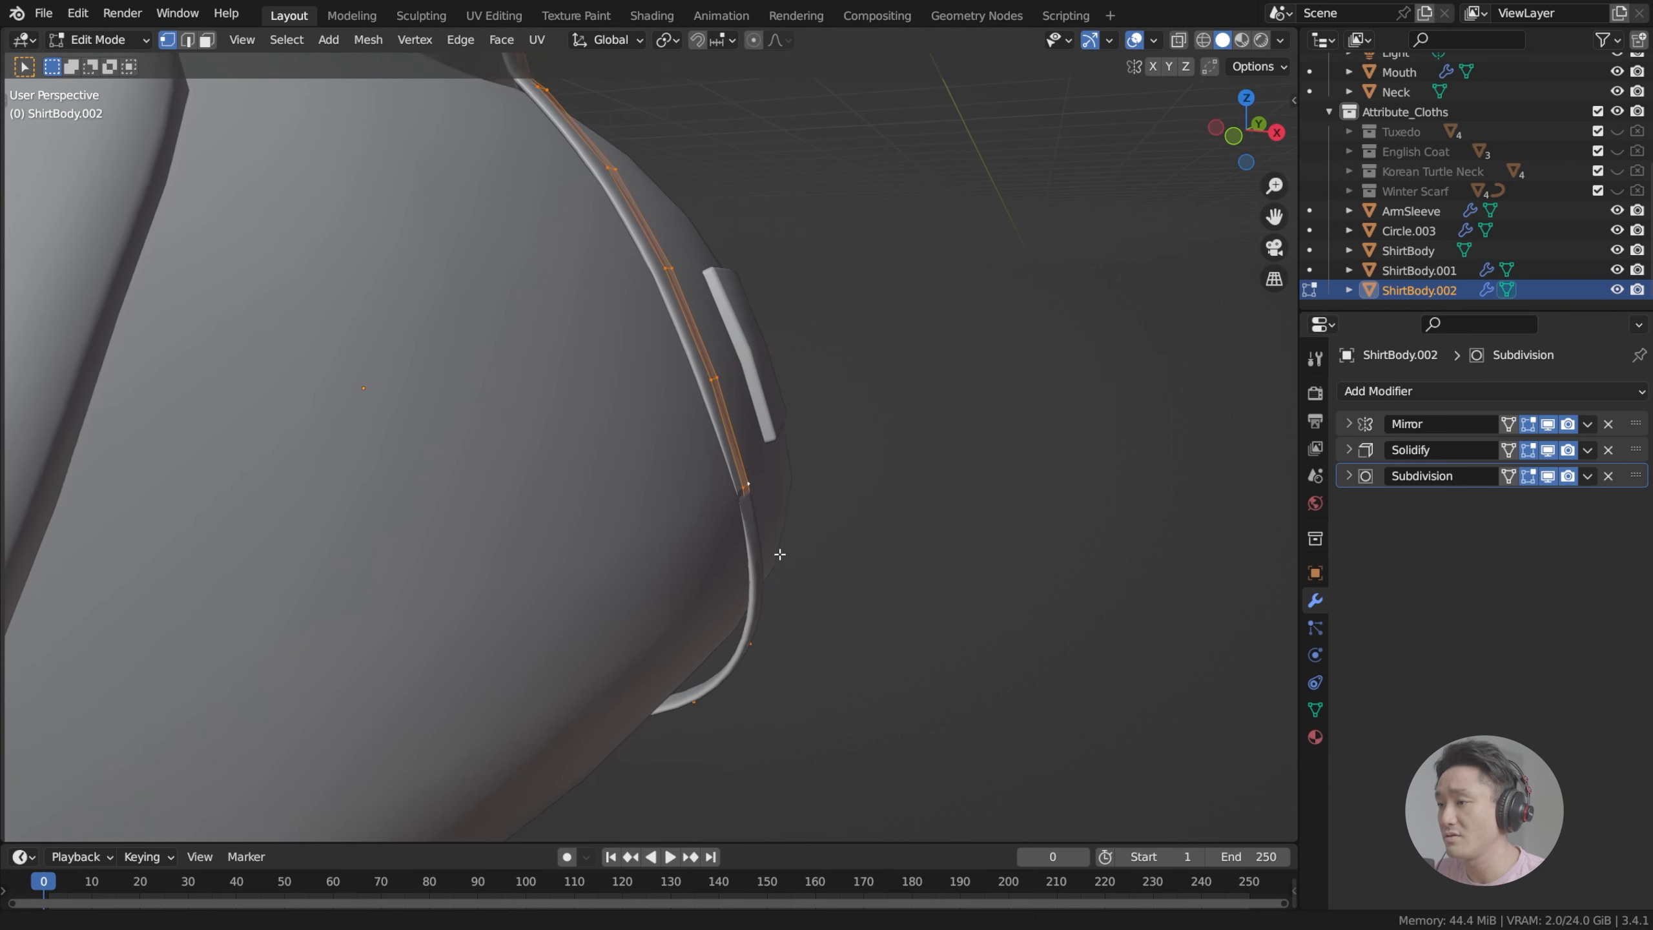
# Step: In front view, delete the faces along the strip's lower part down to its tip under the hem
pyautogui.press('KP_1')
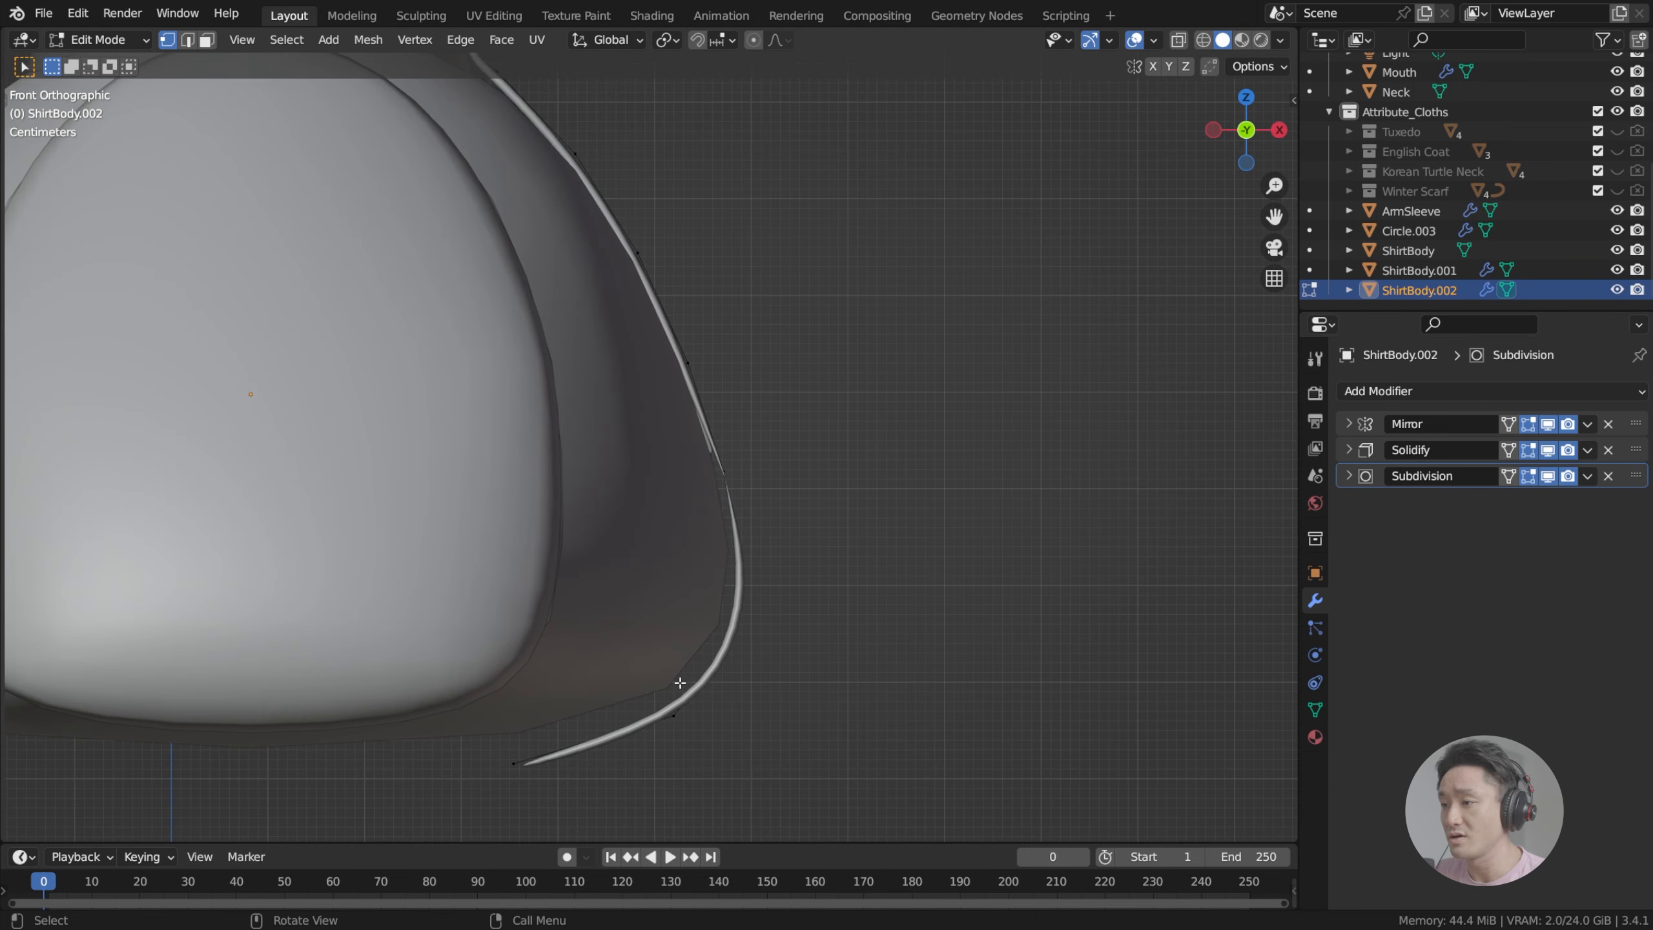
pyautogui.press('x')
pyautogui.click(732, 763)
pyautogui.moveTo(694, 454); pyautogui.dragTo(848, 727)
pyautogui.press('x')
pyautogui.click(839, 455)
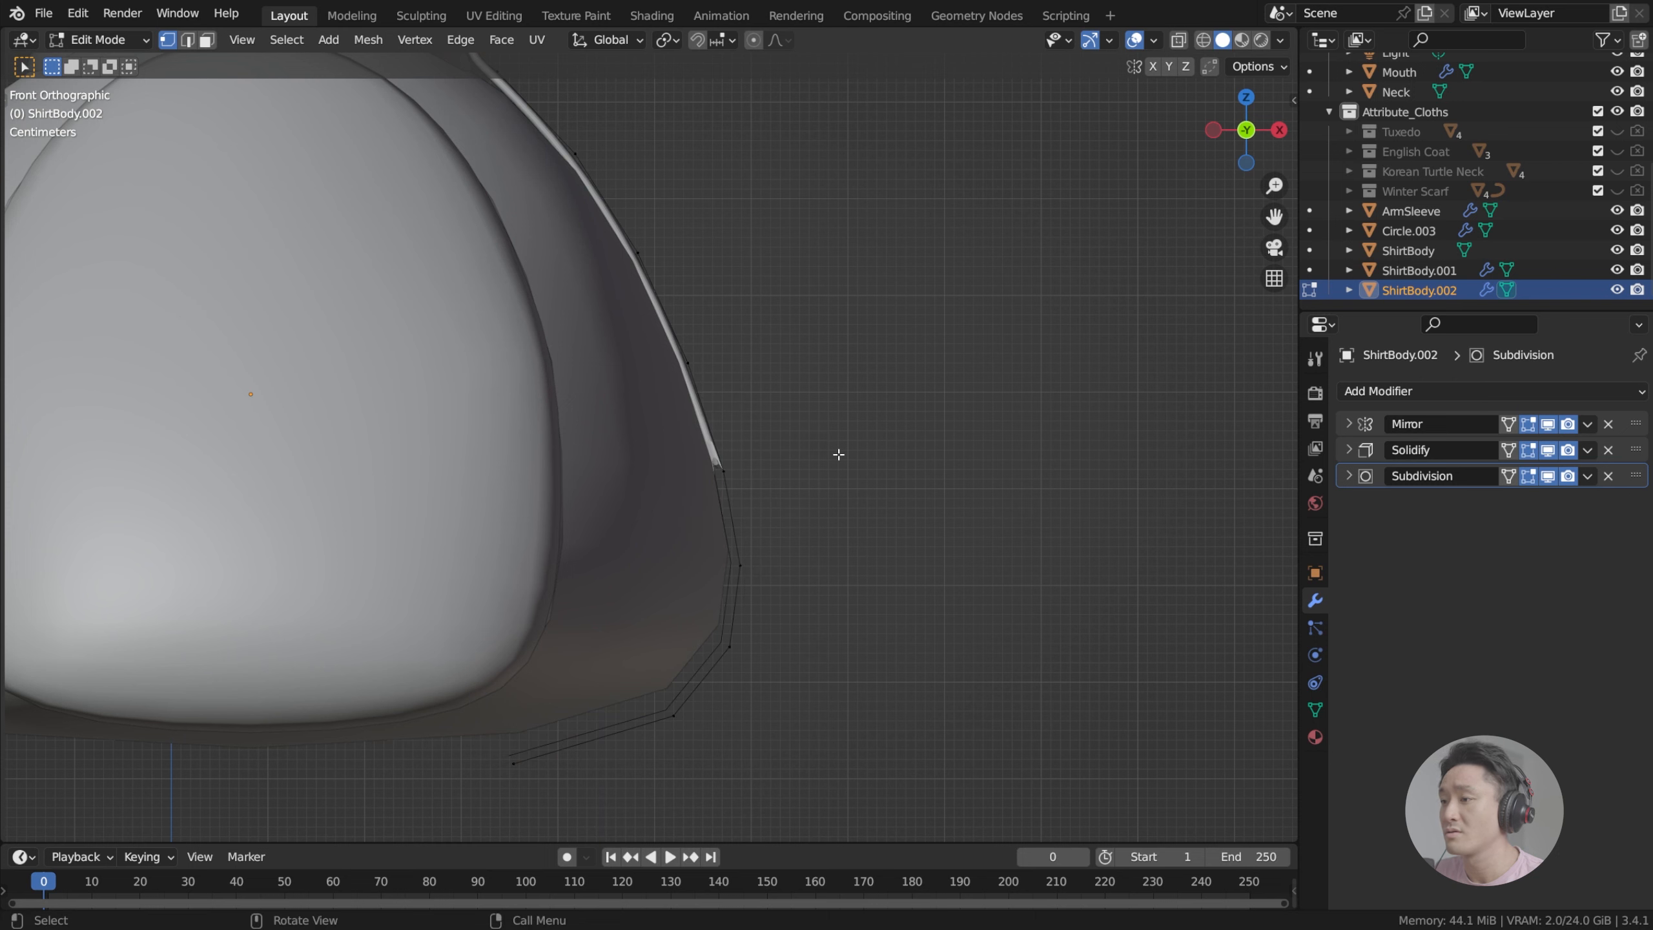
pyautogui.moveTo(468, 457); pyautogui.dragTo(950, 814)
pyautogui.press('x')
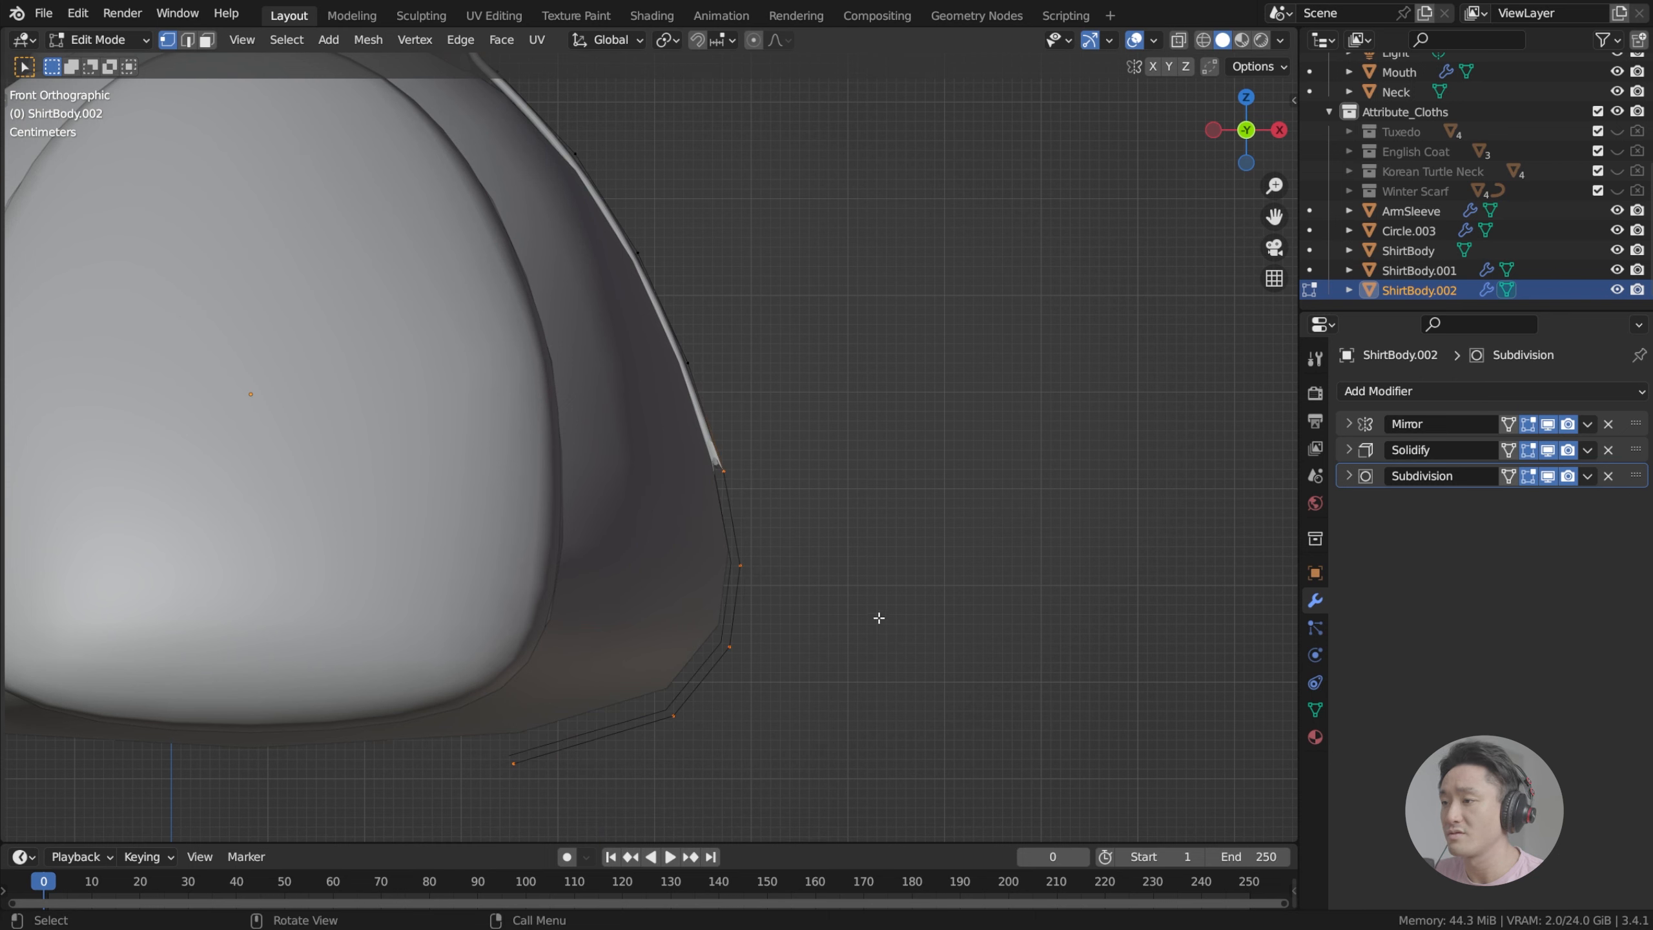
pyautogui.press('x')
pyautogui.click(814, 545)
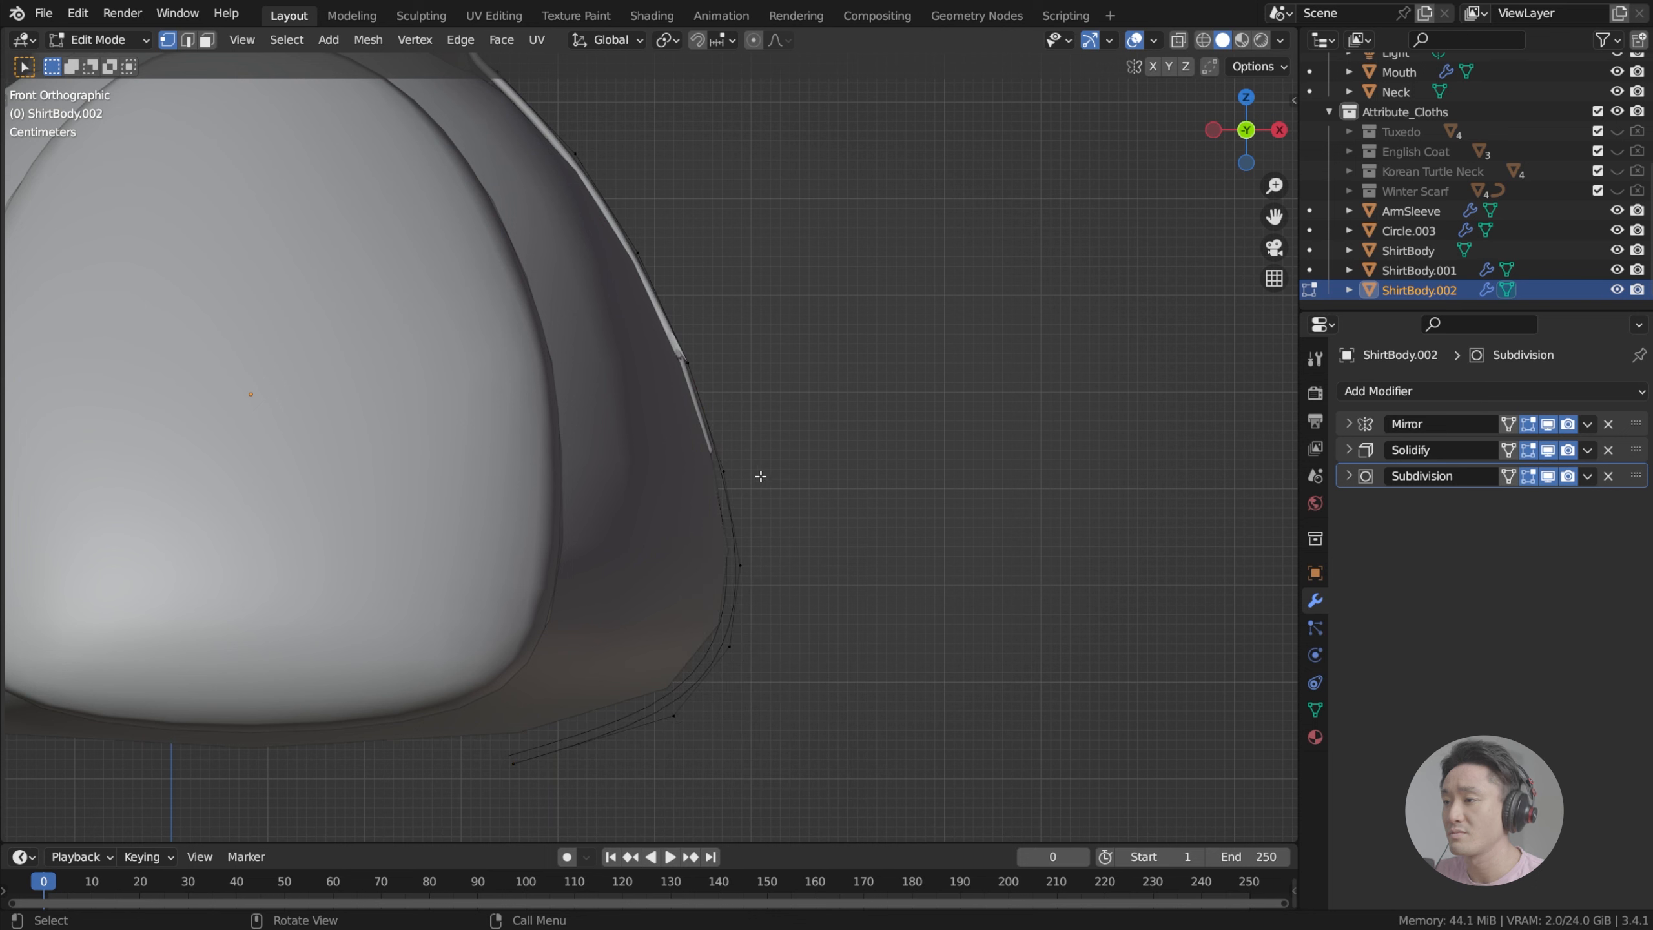
# Step: Delete the leftover edges and vertices of the strip's lower part so that only its upper section remains
pyautogui.moveTo(705, 461); pyautogui.dragTo(914, 753)
pyautogui.press('s')
pyautogui.press('Escape')
pyautogui.press('x')
pyautogui.click(869, 548)
pyautogui.moveTo(504, 681); pyautogui.dragTo(756, 816)
pyautogui.press('x')
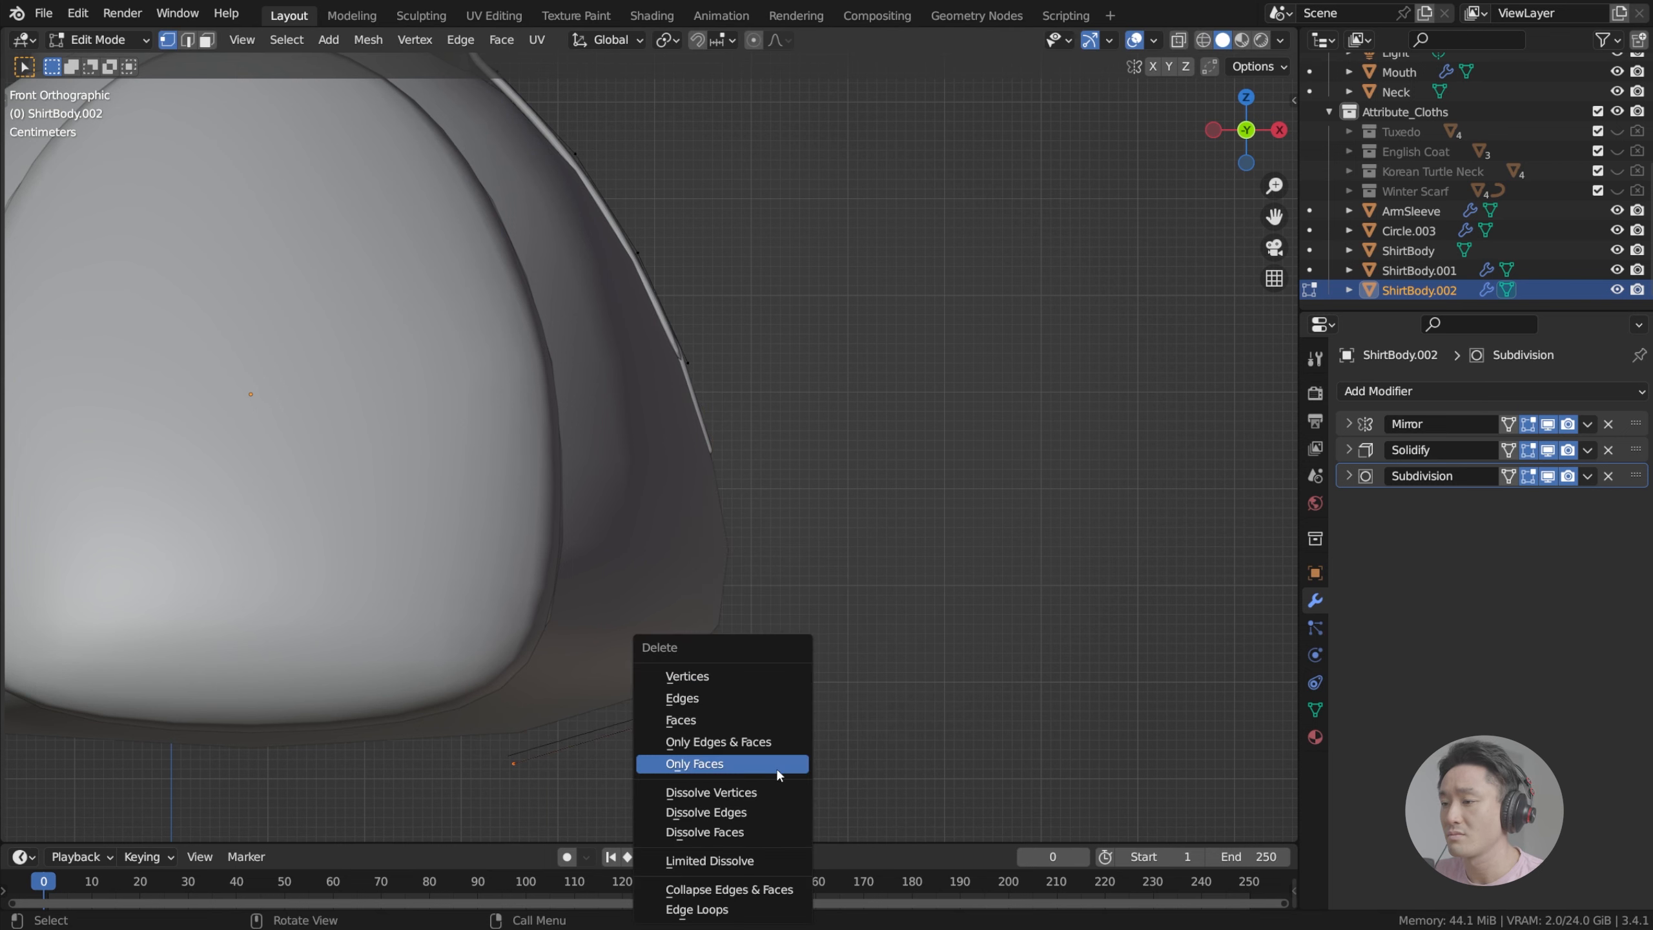
pyautogui.click(753, 677)
pyautogui.moveTo(654, 436); pyautogui.dragTo(591, 445, button='middle')
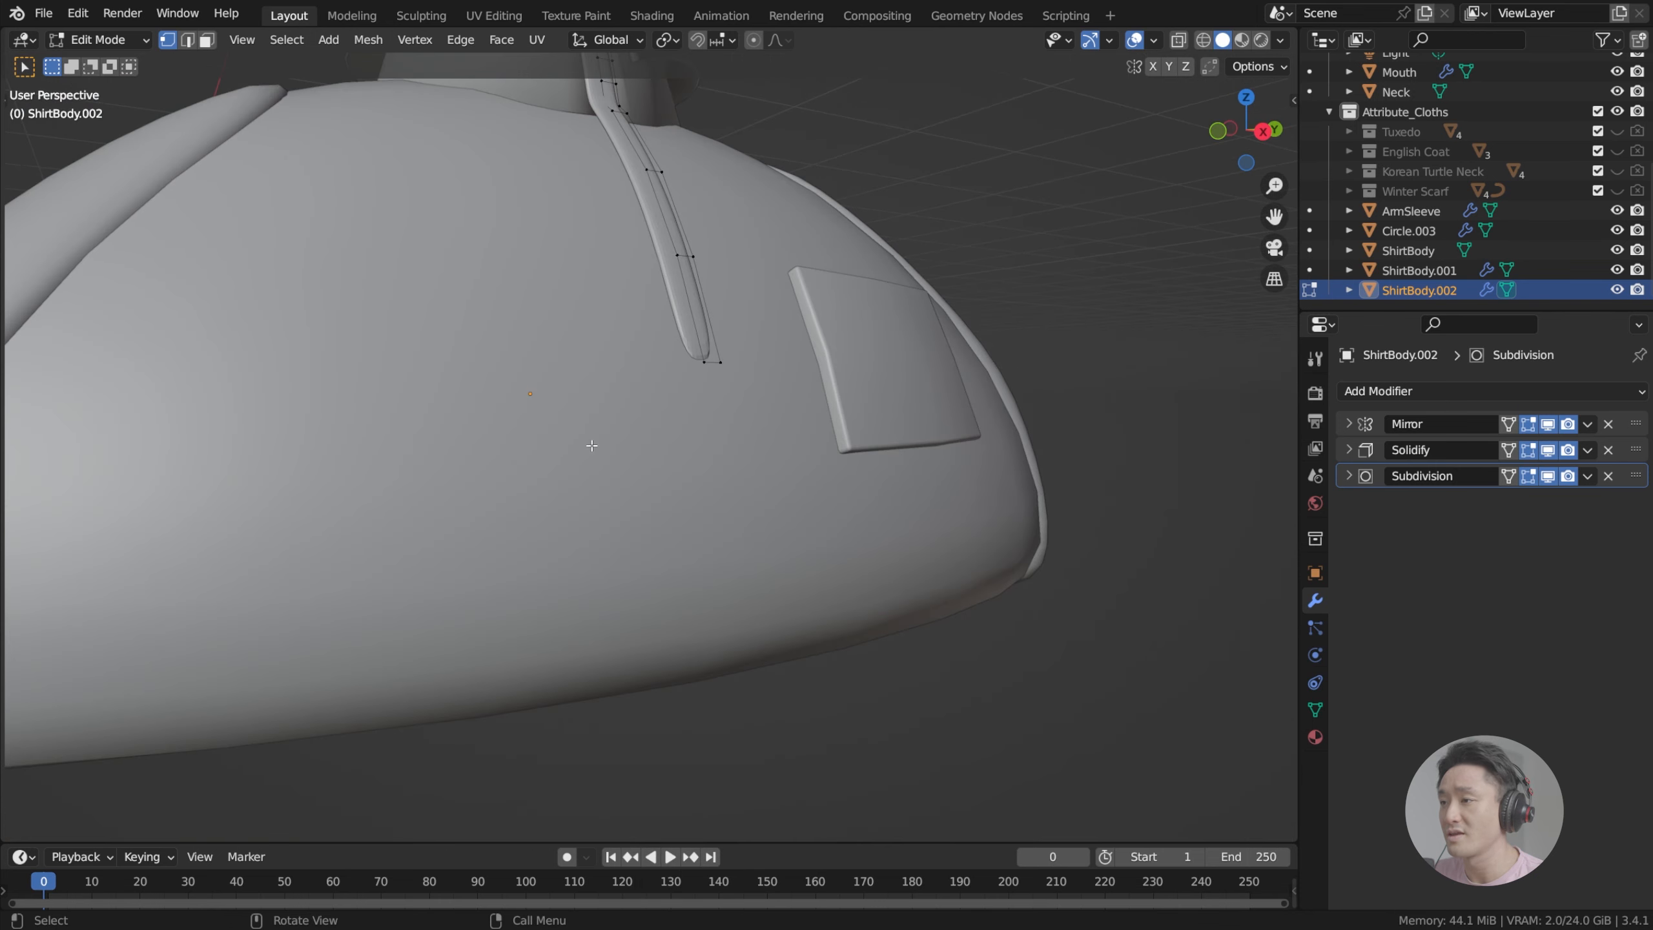
# Step: In front view, extrude the strip's lower end edge downward along the shirt's outline
pyautogui.keyDown('shift'); pyautogui.moveTo(771, 299); pyautogui.dragTo(600, 508, button='middle'); pyautogui.keyUp('shift')
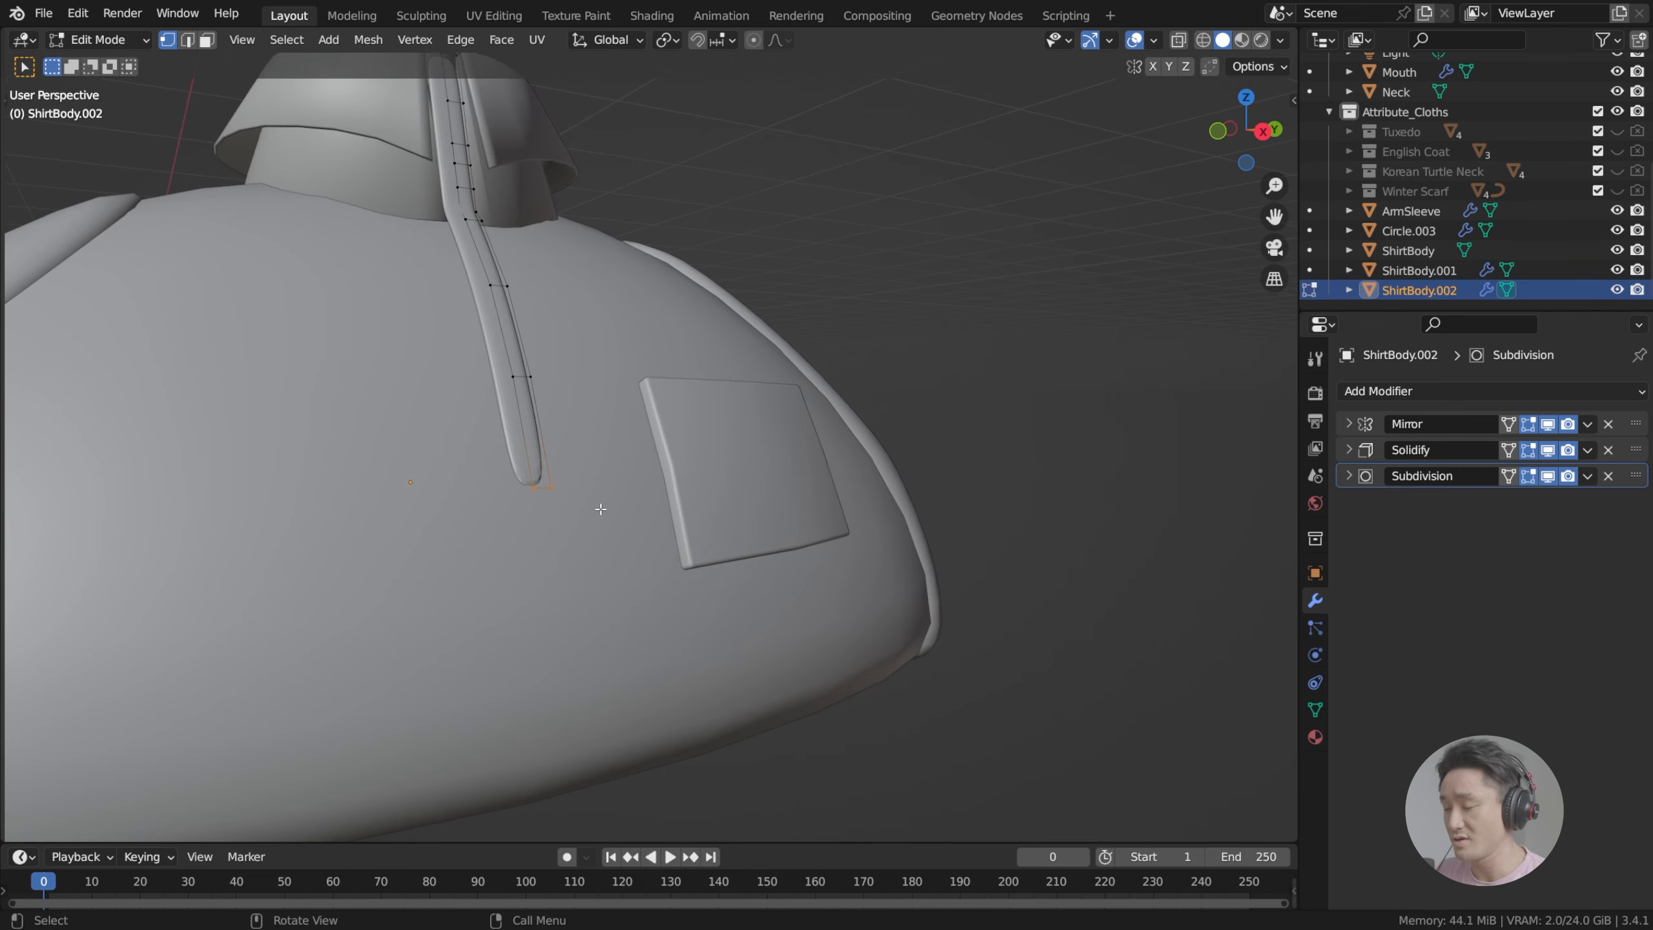
pyautogui.press('KP_1')
pyautogui.scroll(5, 601, 507)
pyautogui.keyDown('shift'); pyautogui.moveTo(657, 569); pyautogui.dragTo(628, 418, button='middle'); pyautogui.keyUp('shift')
pyautogui.press('g')
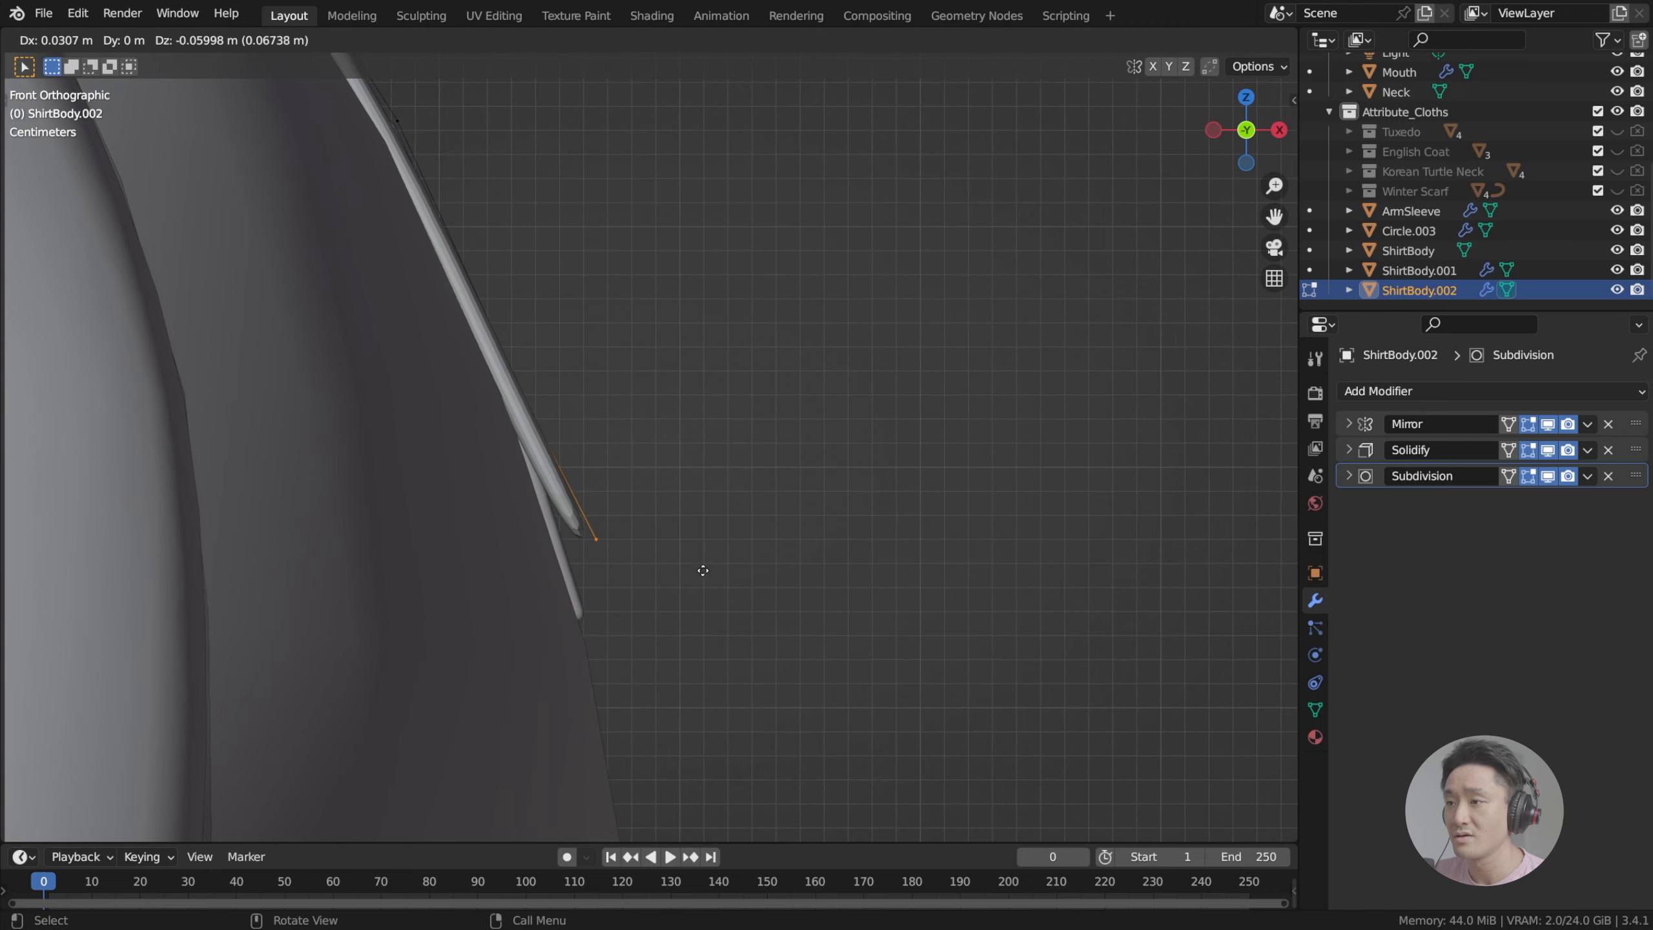
pyautogui.click(689, 620)
pyautogui.moveTo(689, 619); pyautogui.dragTo(639, 465, button='middle')
pyautogui.scroll(-2, 674, 609)
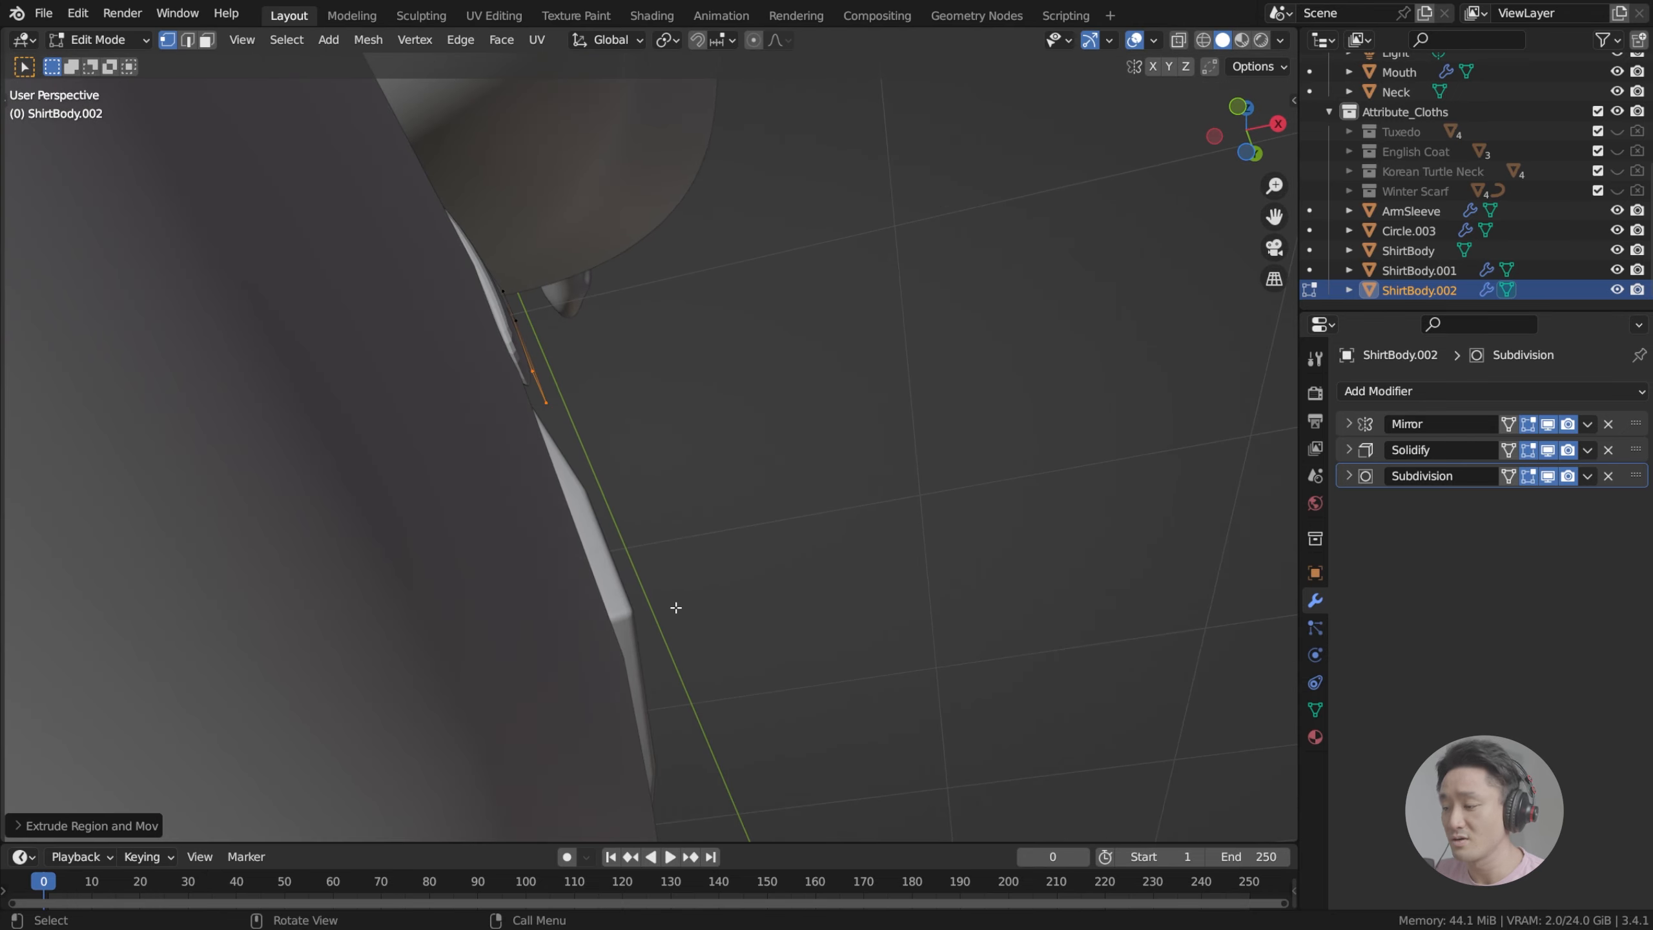
# Step: Extrude the strip's end in further segments down the shirt's front and around the hem, and save the file
pyautogui.press('KP_1')
pyautogui.keyDown('shift'); pyautogui.moveTo(673, 606); pyautogui.dragTo(595, 467, button='middle'); pyautogui.keyUp('shift')
pyautogui.press('e')
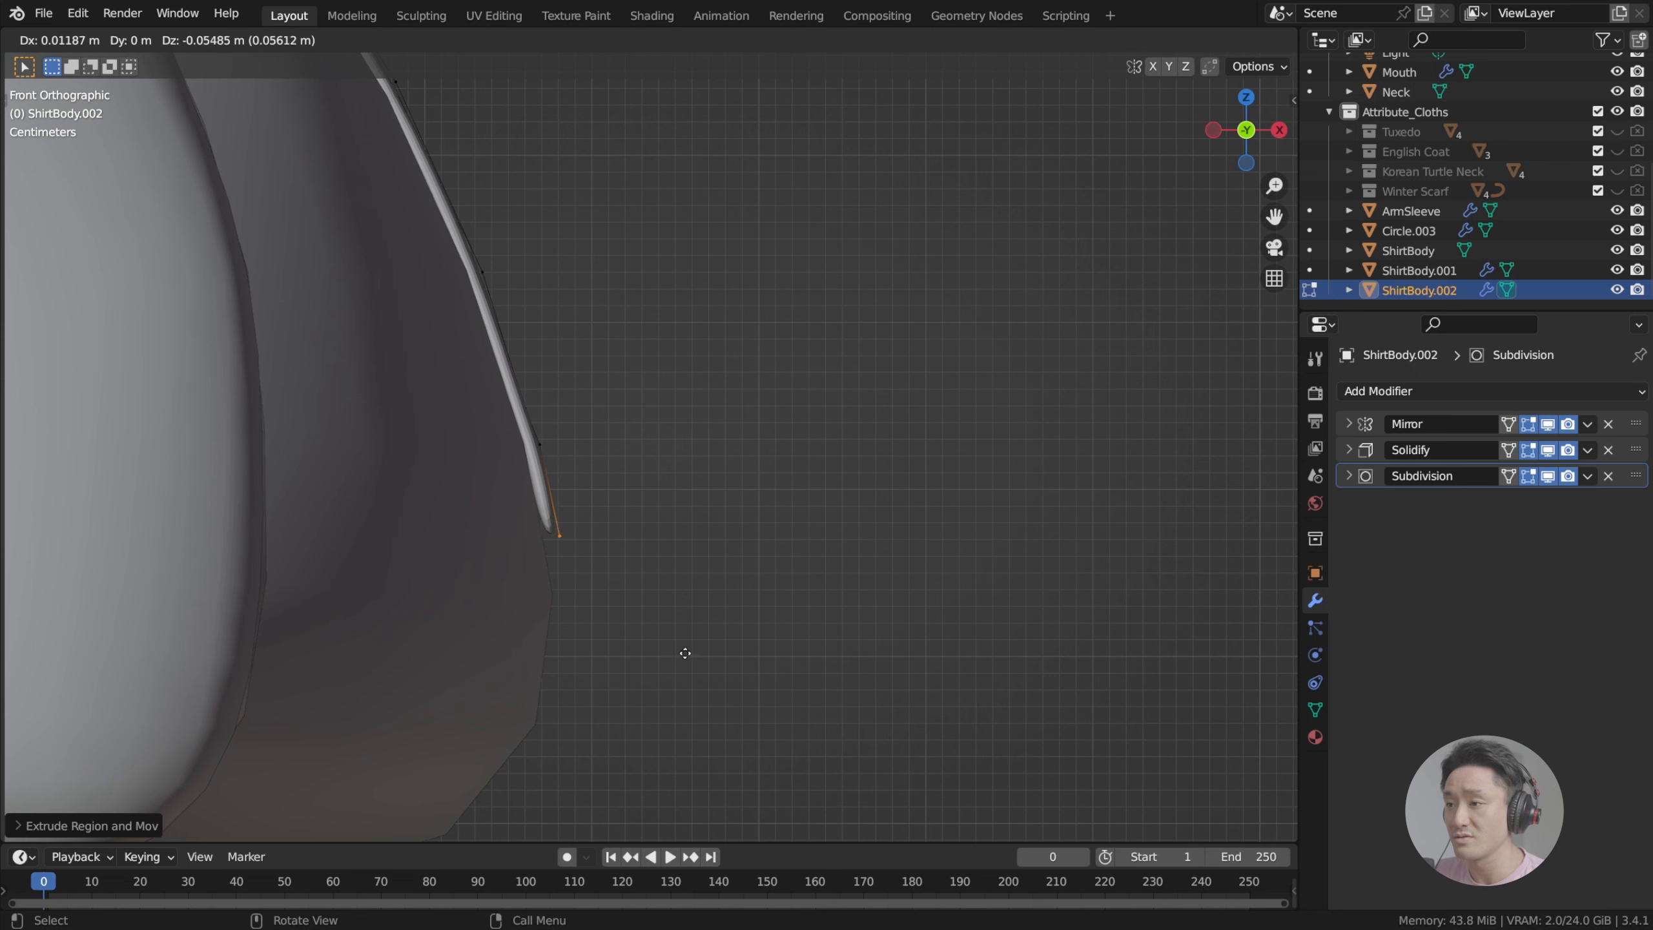
pyautogui.click(690, 727)
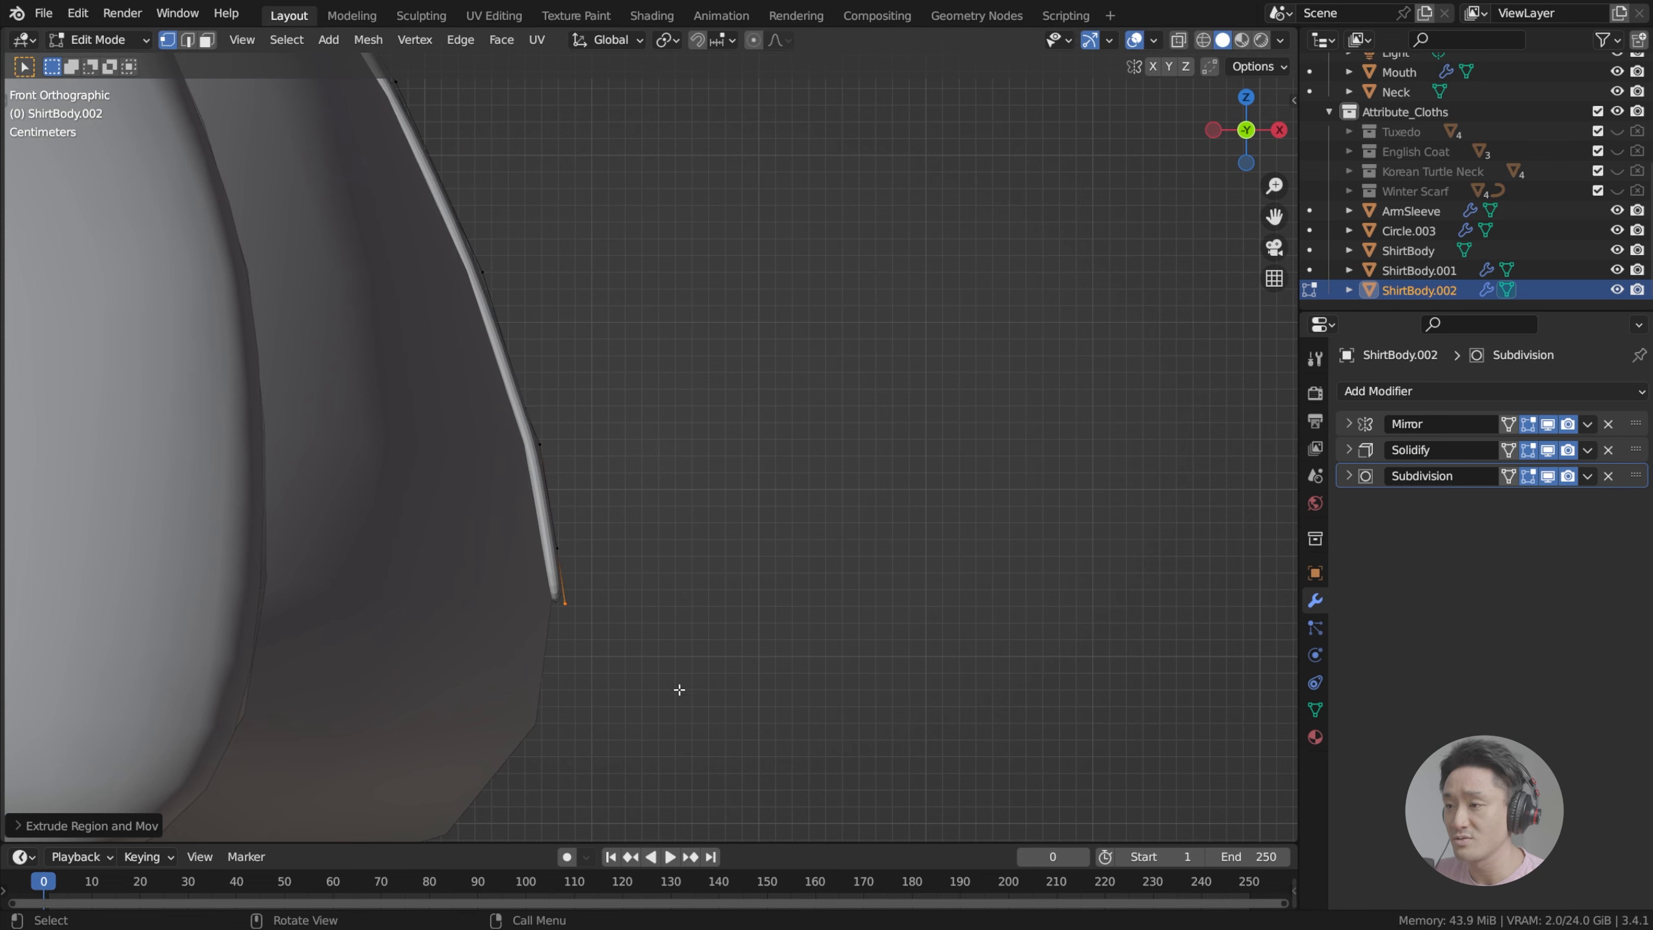
pyautogui.keyDown('shift'); pyautogui.moveTo(681, 691); pyautogui.dragTo(791, 575, button='middle'); pyautogui.keyUp('shift')
pyautogui.press('e')
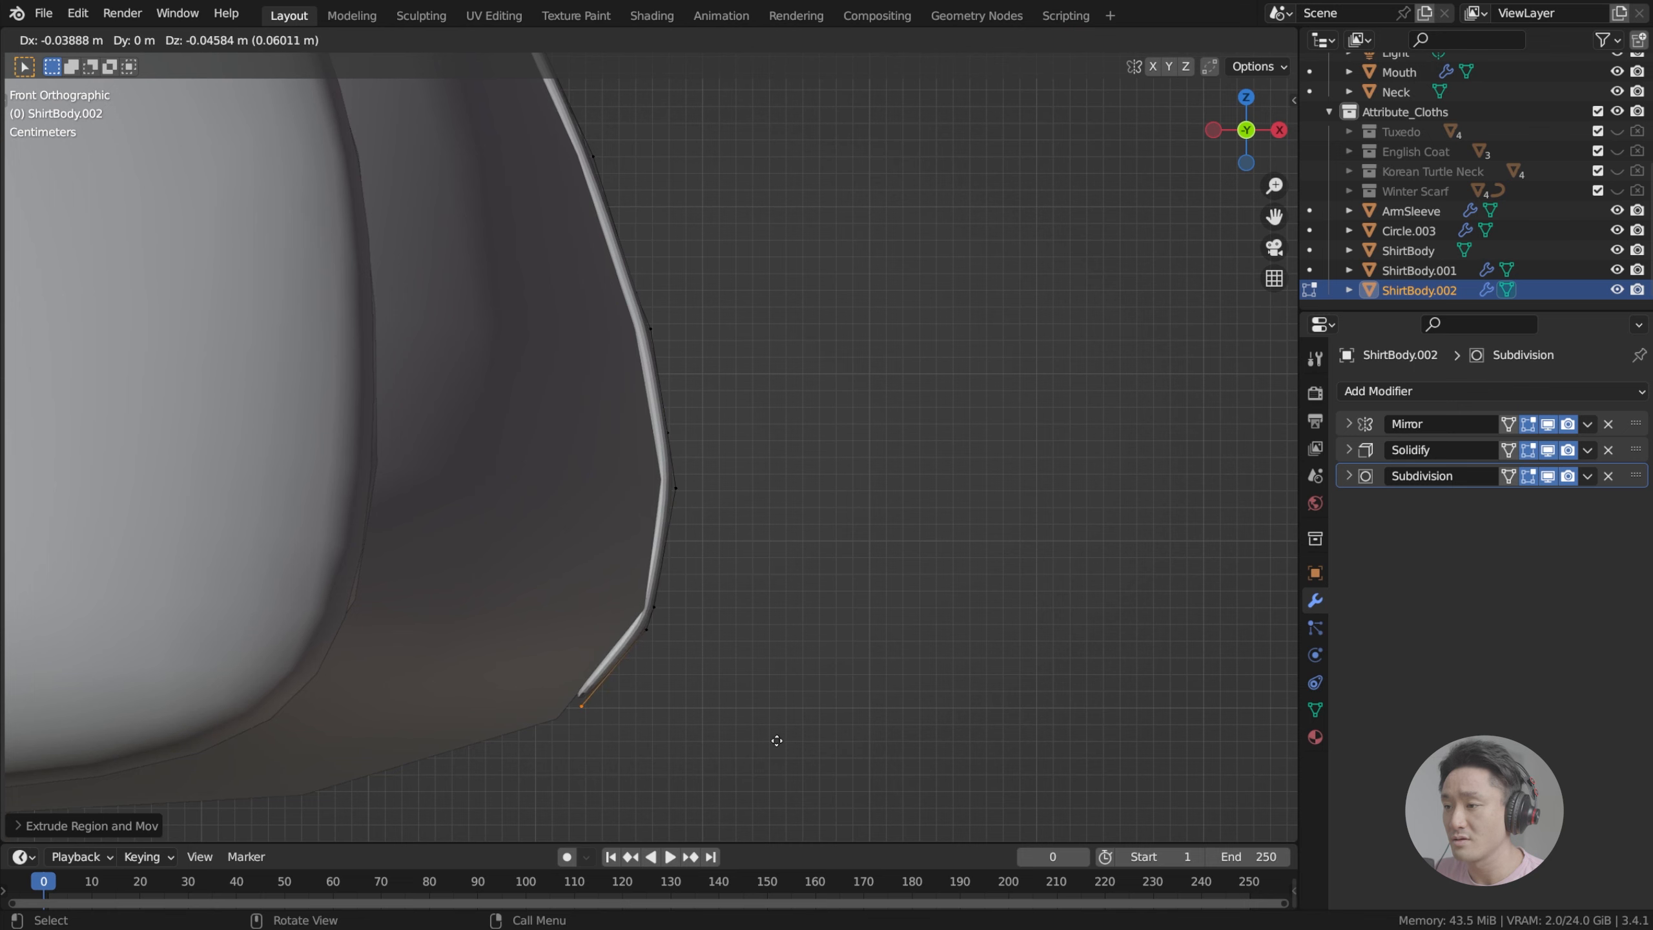
pyautogui.click(747, 757)
pyautogui.scroll(-1, 747, 756)
pyautogui.moveTo(684, 593); pyautogui.dragTo(548, 579, button='middle')
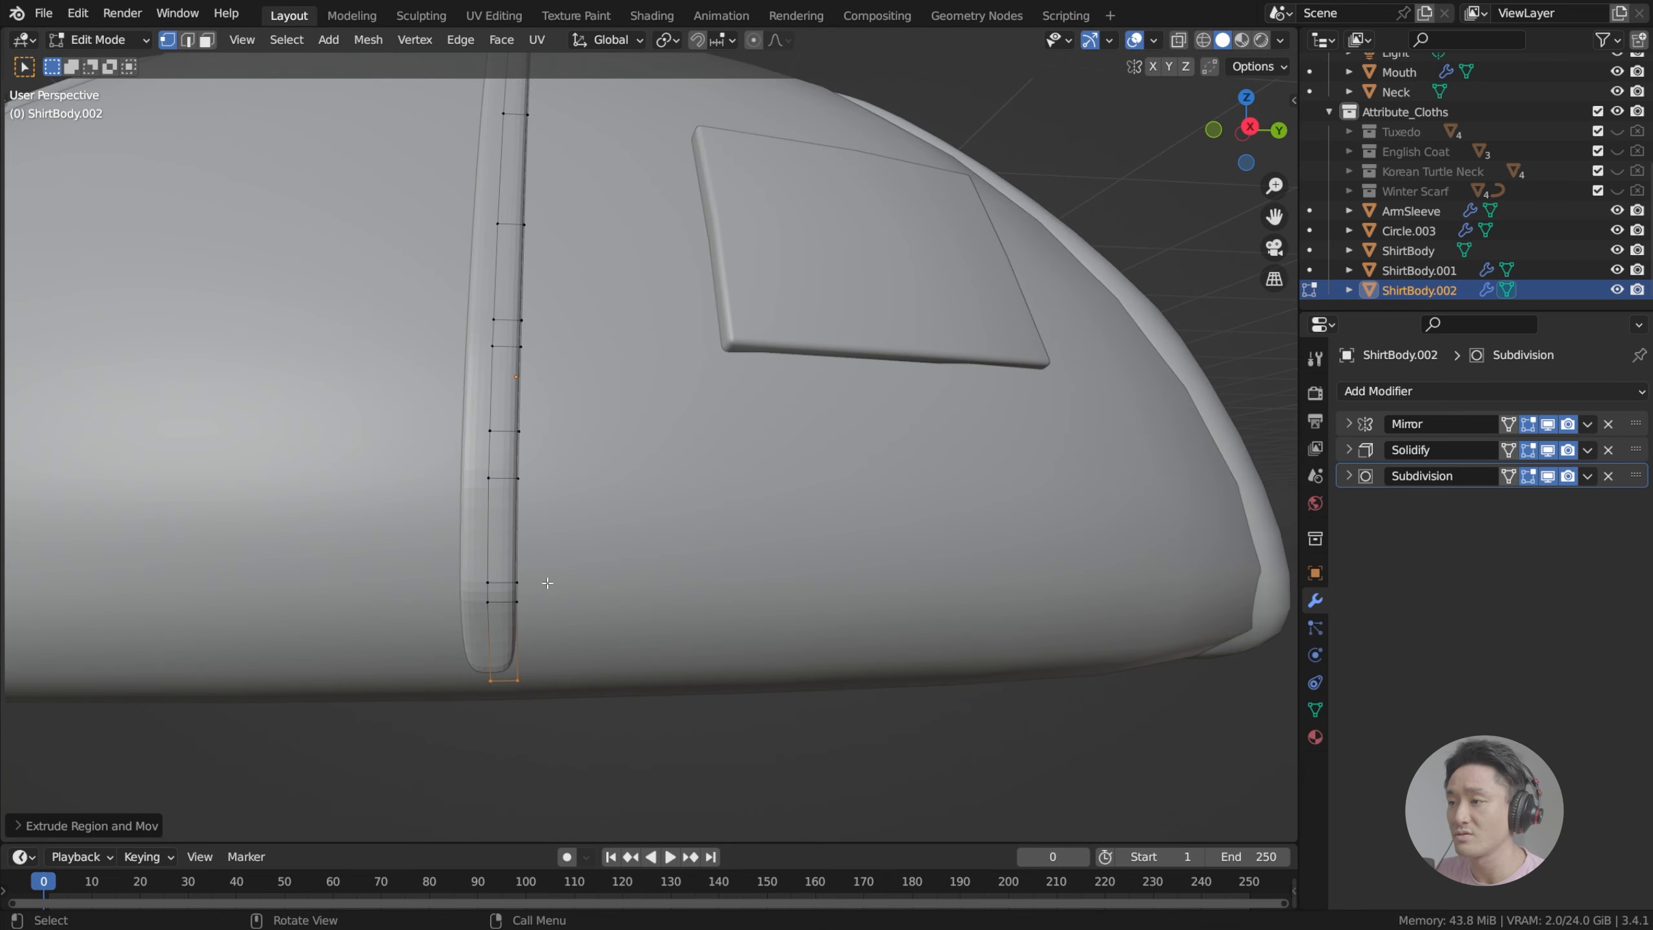
pyautogui.scroll(-2, 583, 412)
pyautogui.moveTo(582, 411); pyautogui.dragTo(656, 518, button='middle')
pyautogui.hotkey('ctrl', 's')
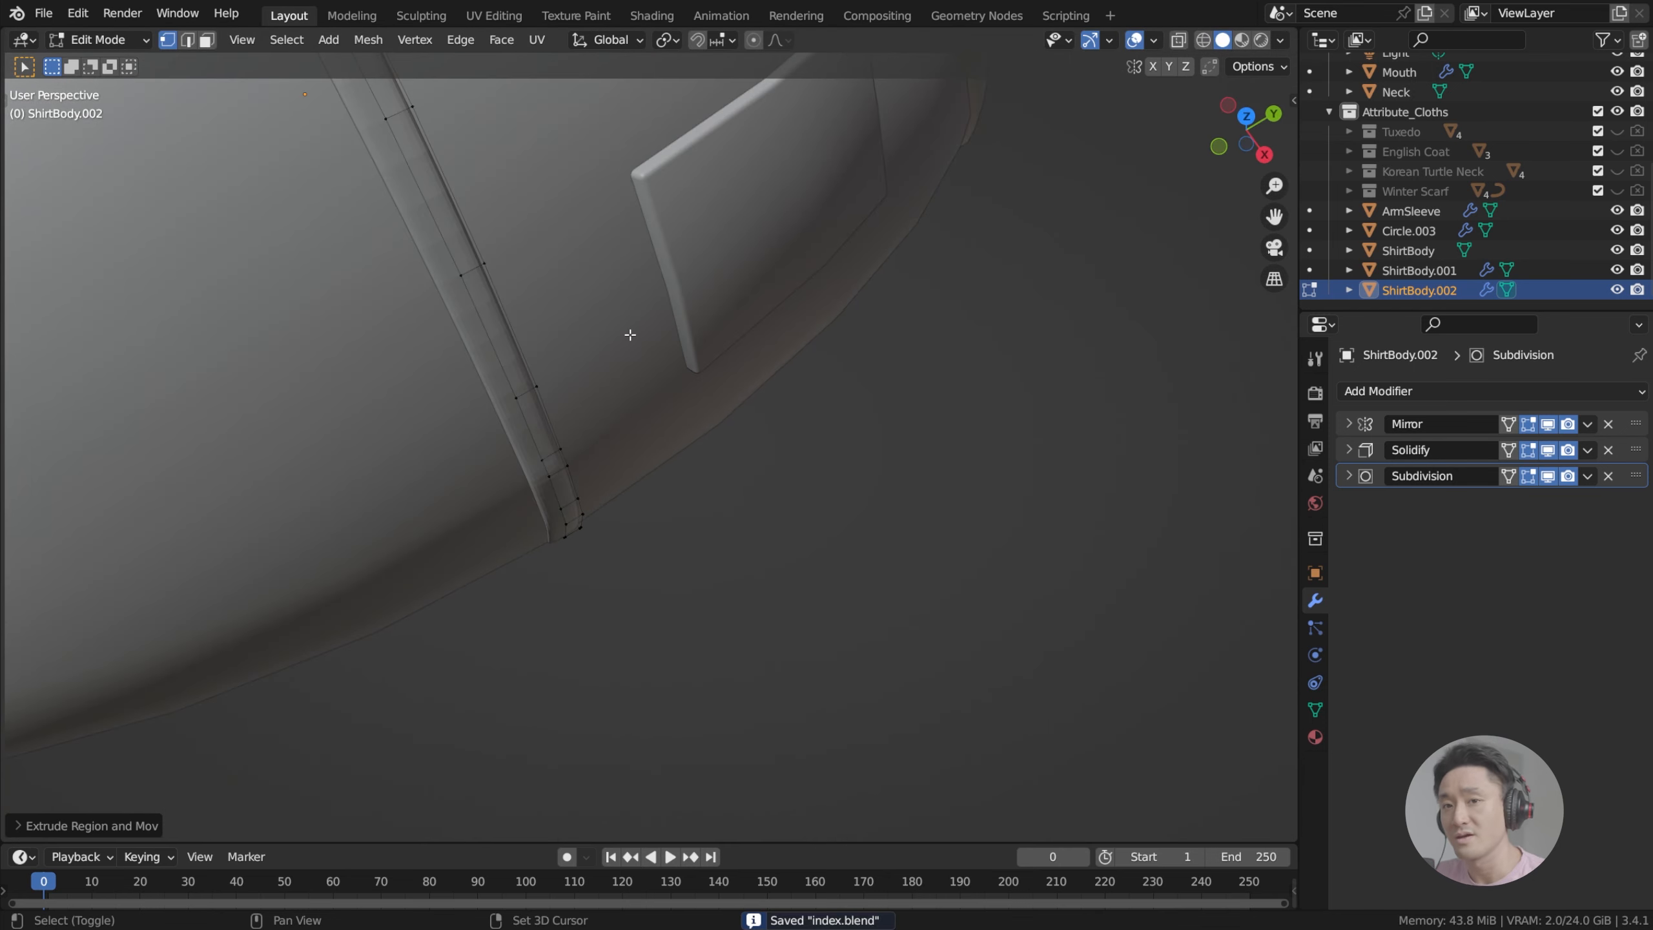
# Step: Return the rebuilt strip to Object Mode, apply Shade Smooth to it and save the file
pyautogui.keyDown('shift'); pyautogui.moveTo(627, 333); pyautogui.dragTo(641, 391, button='middle'); pyautogui.keyUp('shift')
pyautogui.keyDown('shift'); pyautogui.moveTo(602, 182); pyautogui.dragTo(892, 395, button='middle'); pyautogui.keyUp('shift')
pyautogui.press('Tab')
pyautogui.scroll(-2, 904, 395)
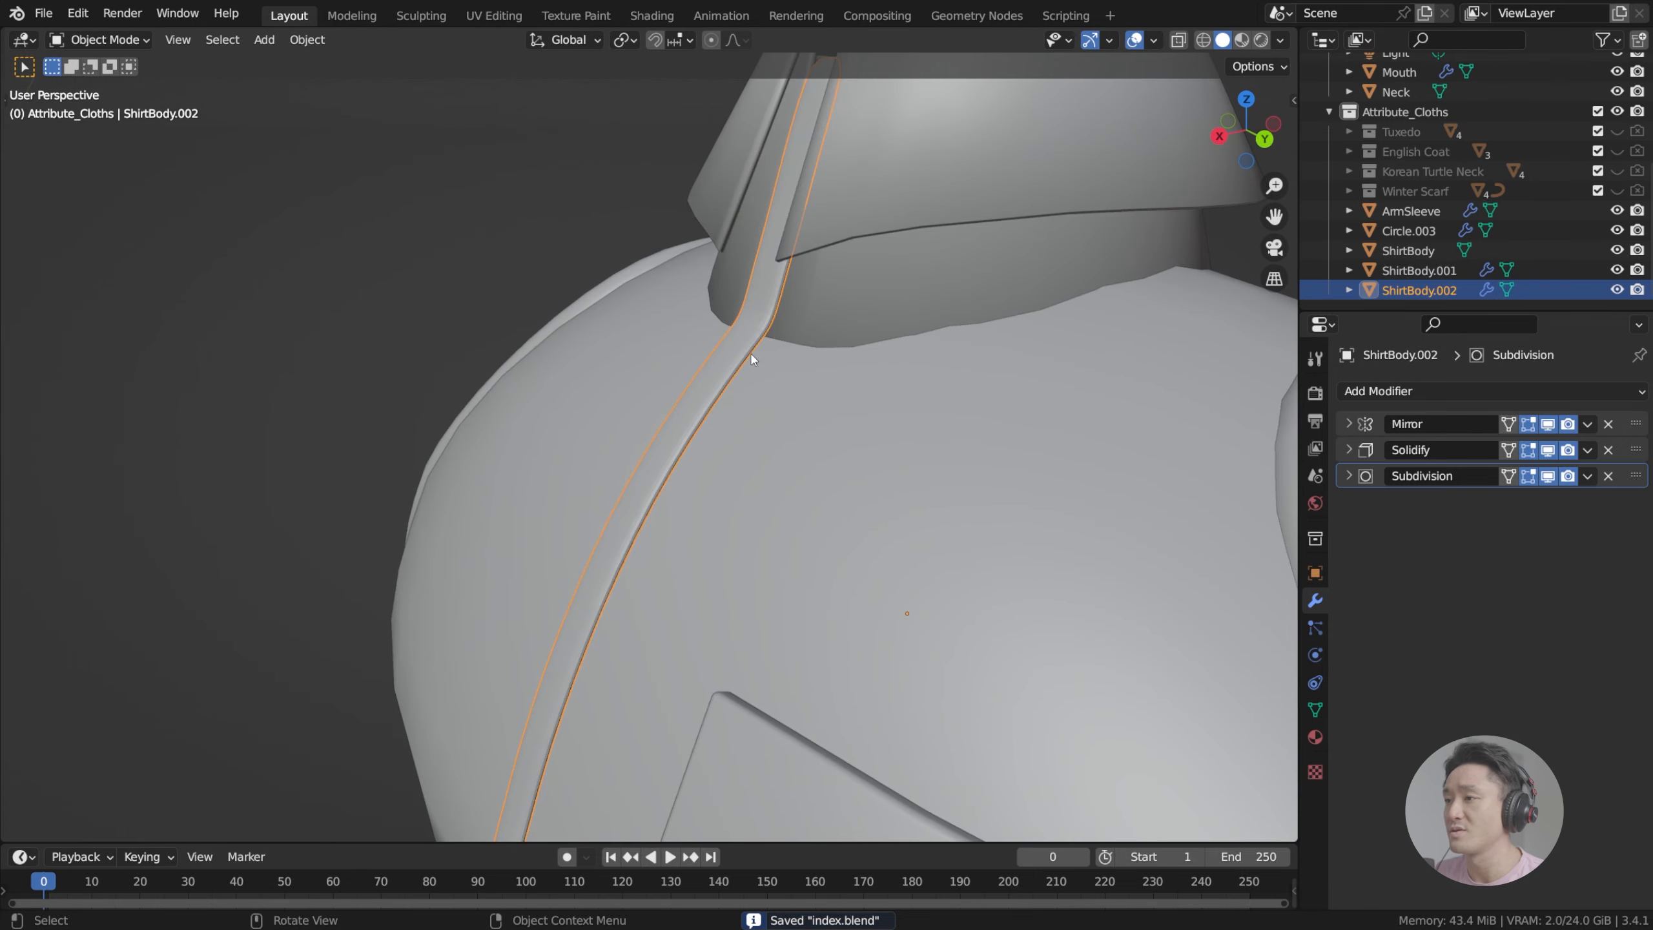
pyautogui.rightClick(747, 353)
pyautogui.click(746, 353)
pyautogui.scroll(-5, 746, 353)
pyautogui.hotkey('ctrl', 's')
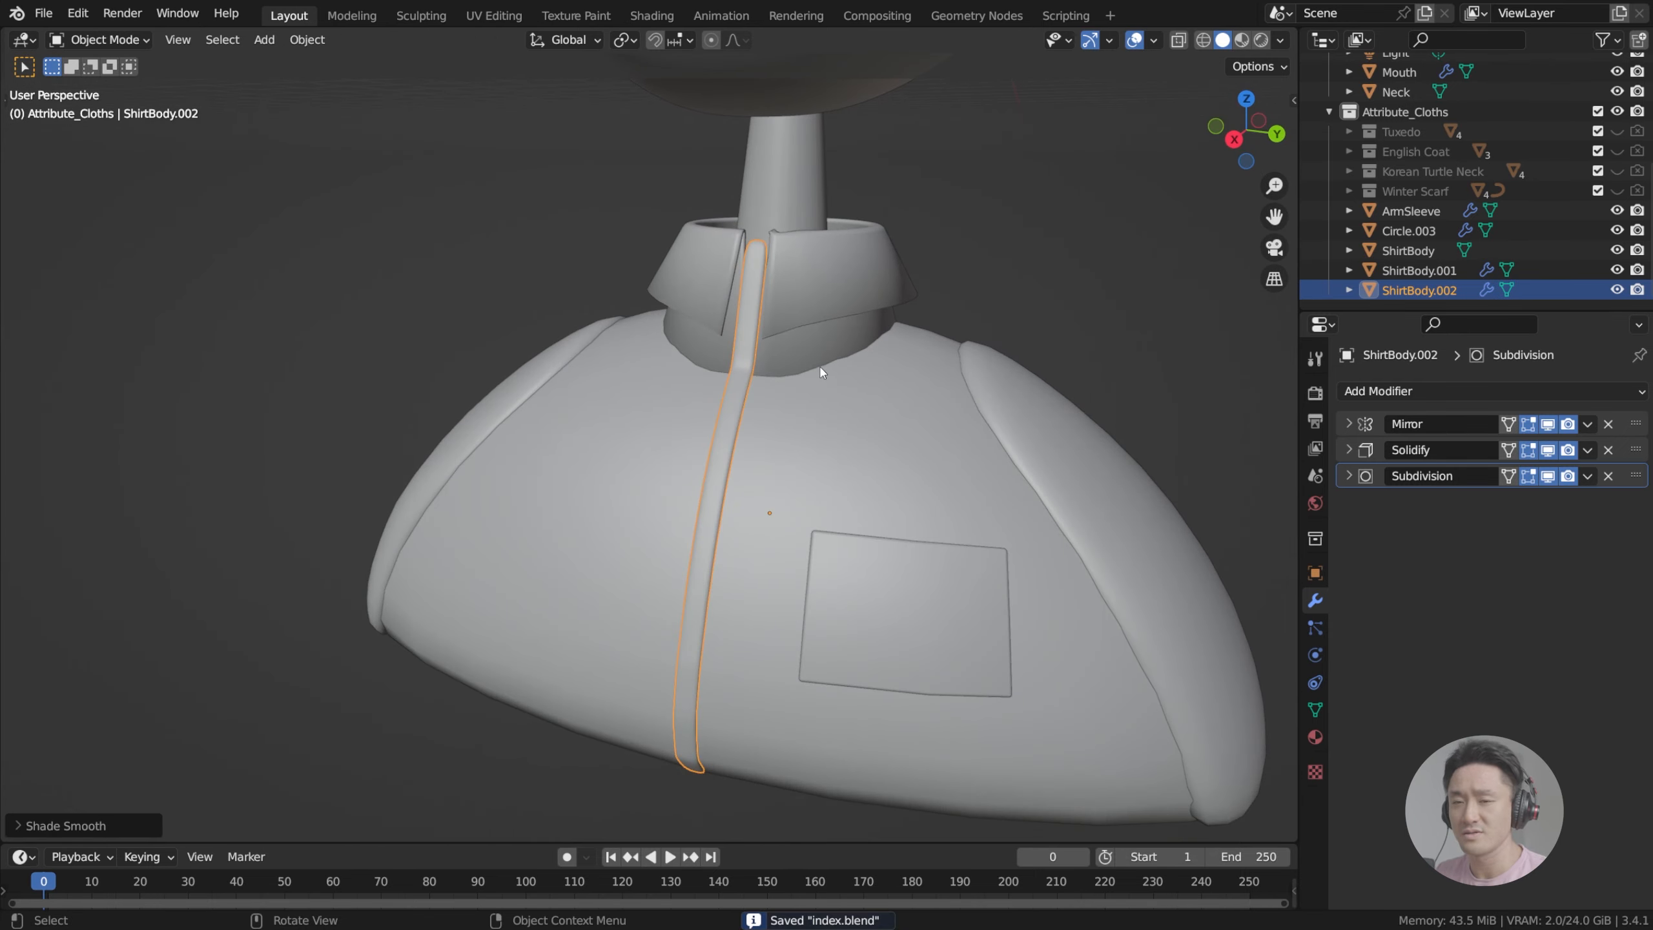
# Step: Apply the strip's Mirror modifier in Object Mode
pyautogui.moveTo(821, 372); pyautogui.dragTo(790, 350, button='middle')
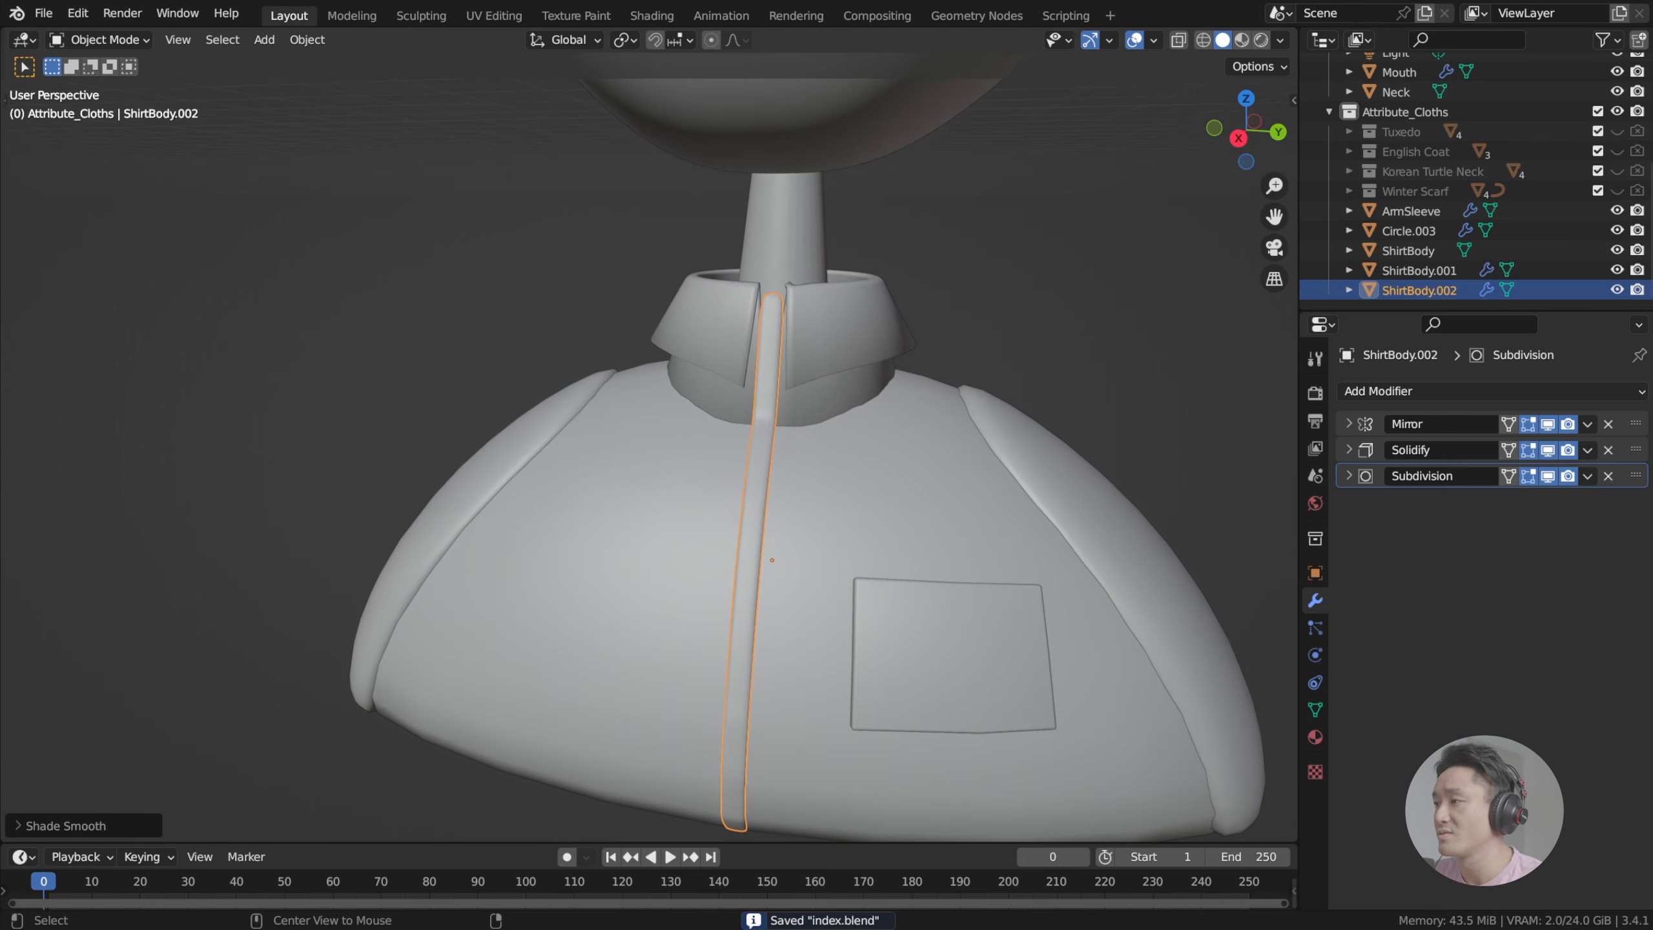
pyautogui.scroll(2, 787, 358)
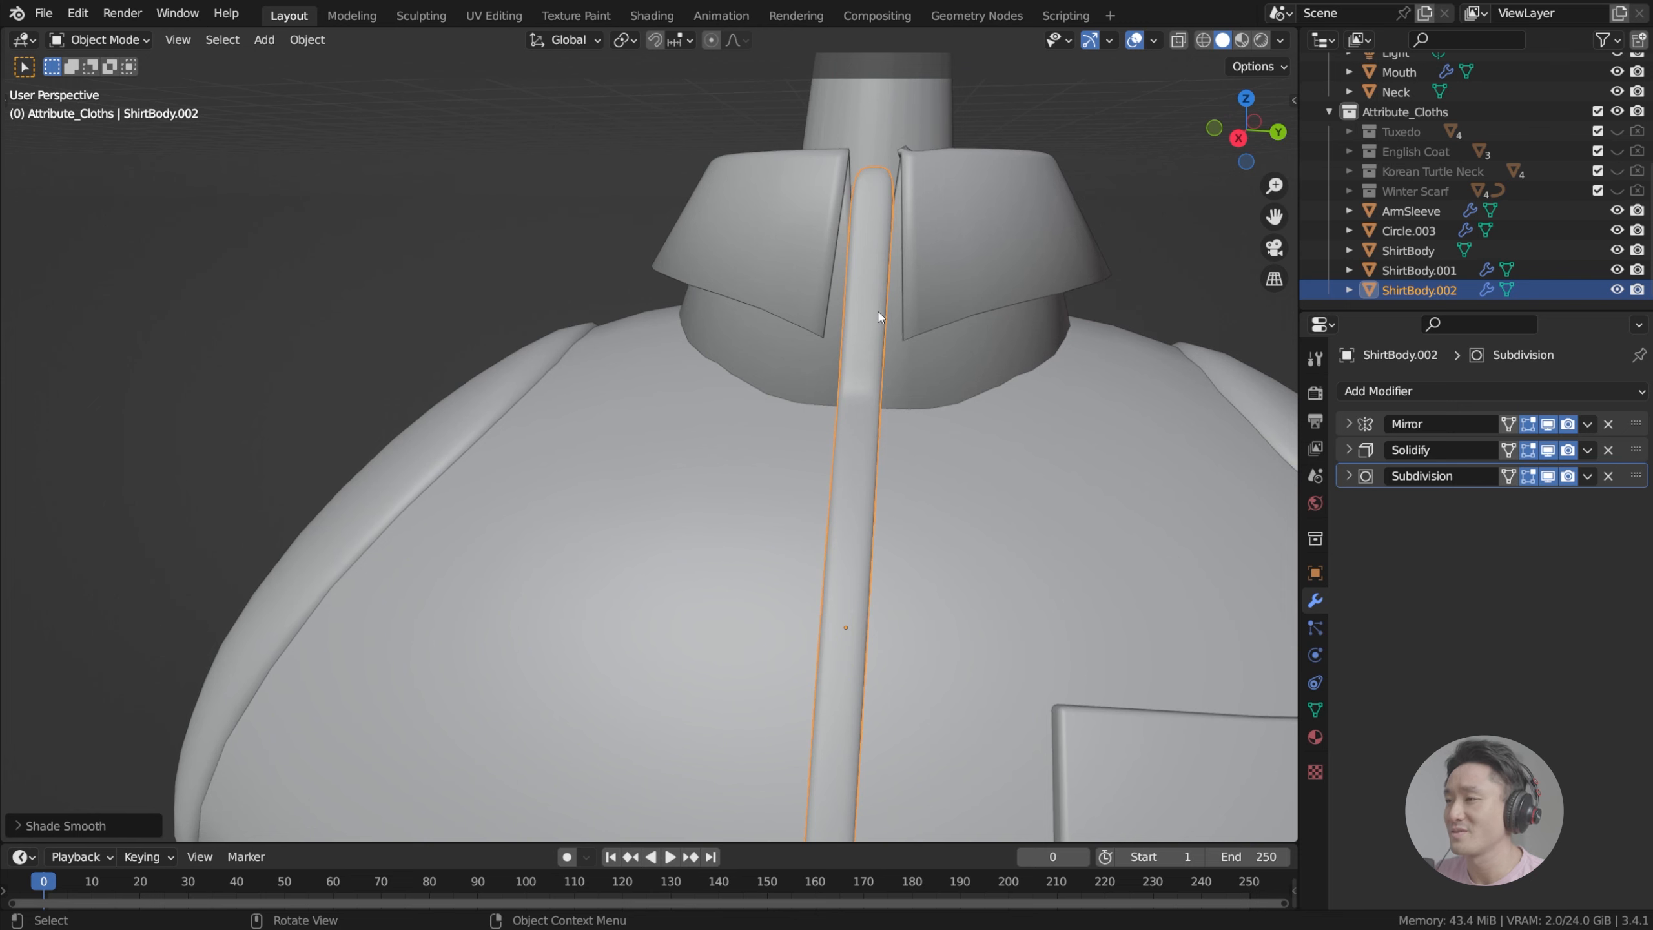
pyautogui.moveTo(878, 317); pyautogui.dragTo(831, 302, button='middle')
pyautogui.scroll(-3, 830, 302)
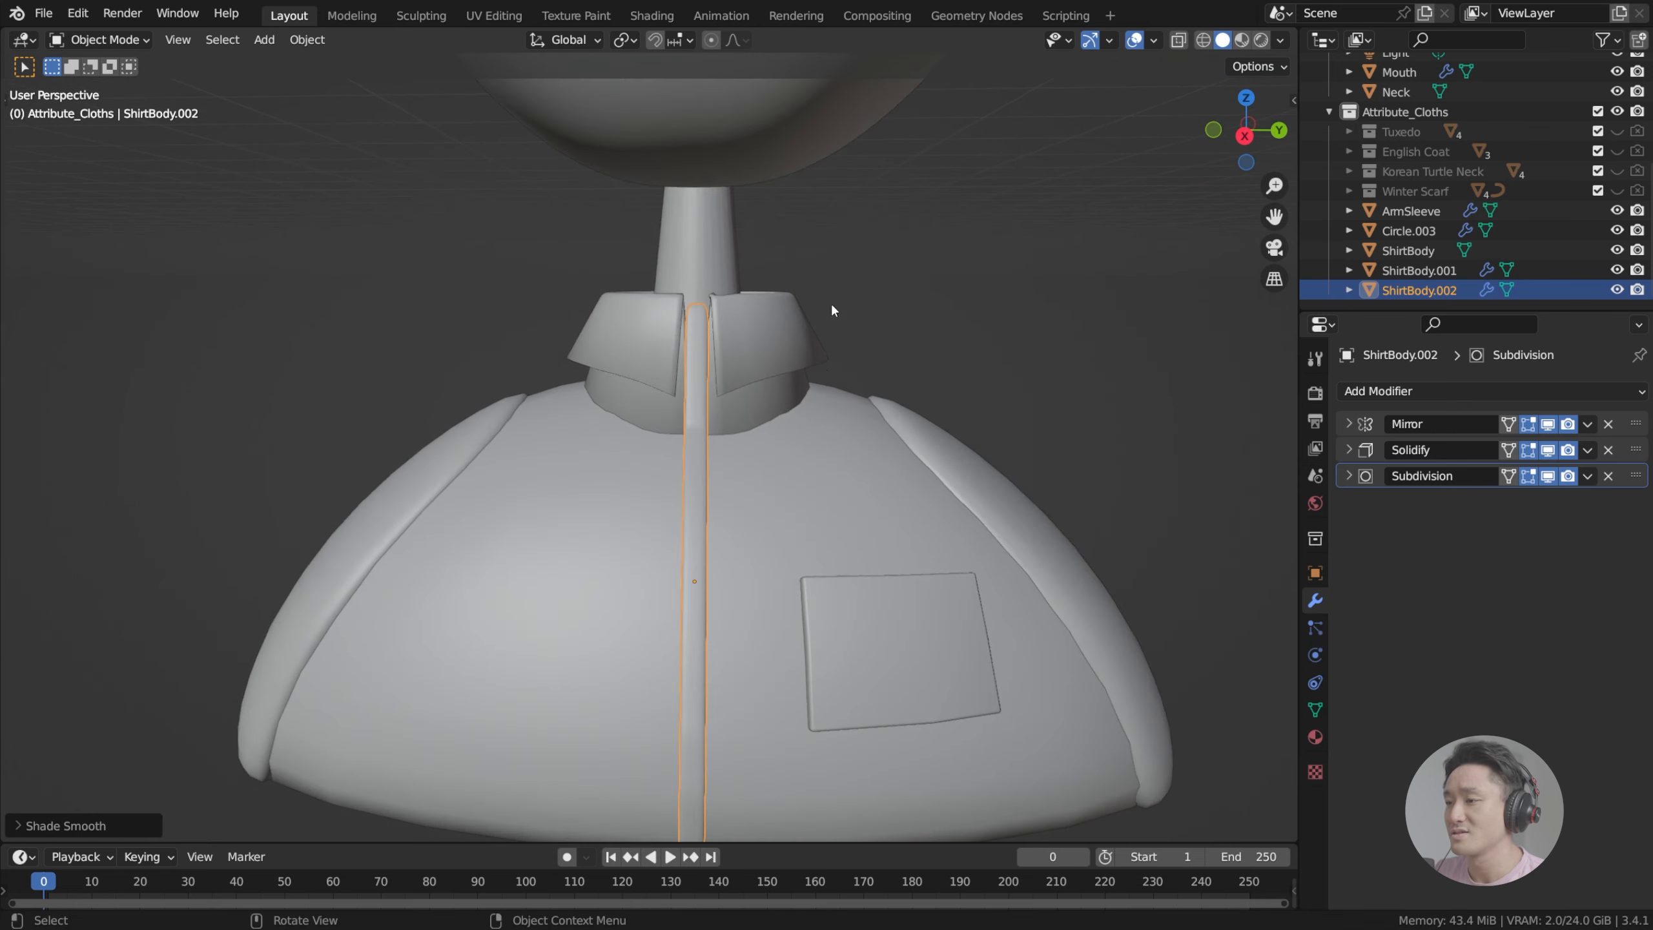
pyautogui.scroll(-1, 781, 408)
pyautogui.press('Tab')
pyautogui.scroll(4, 716, 417)
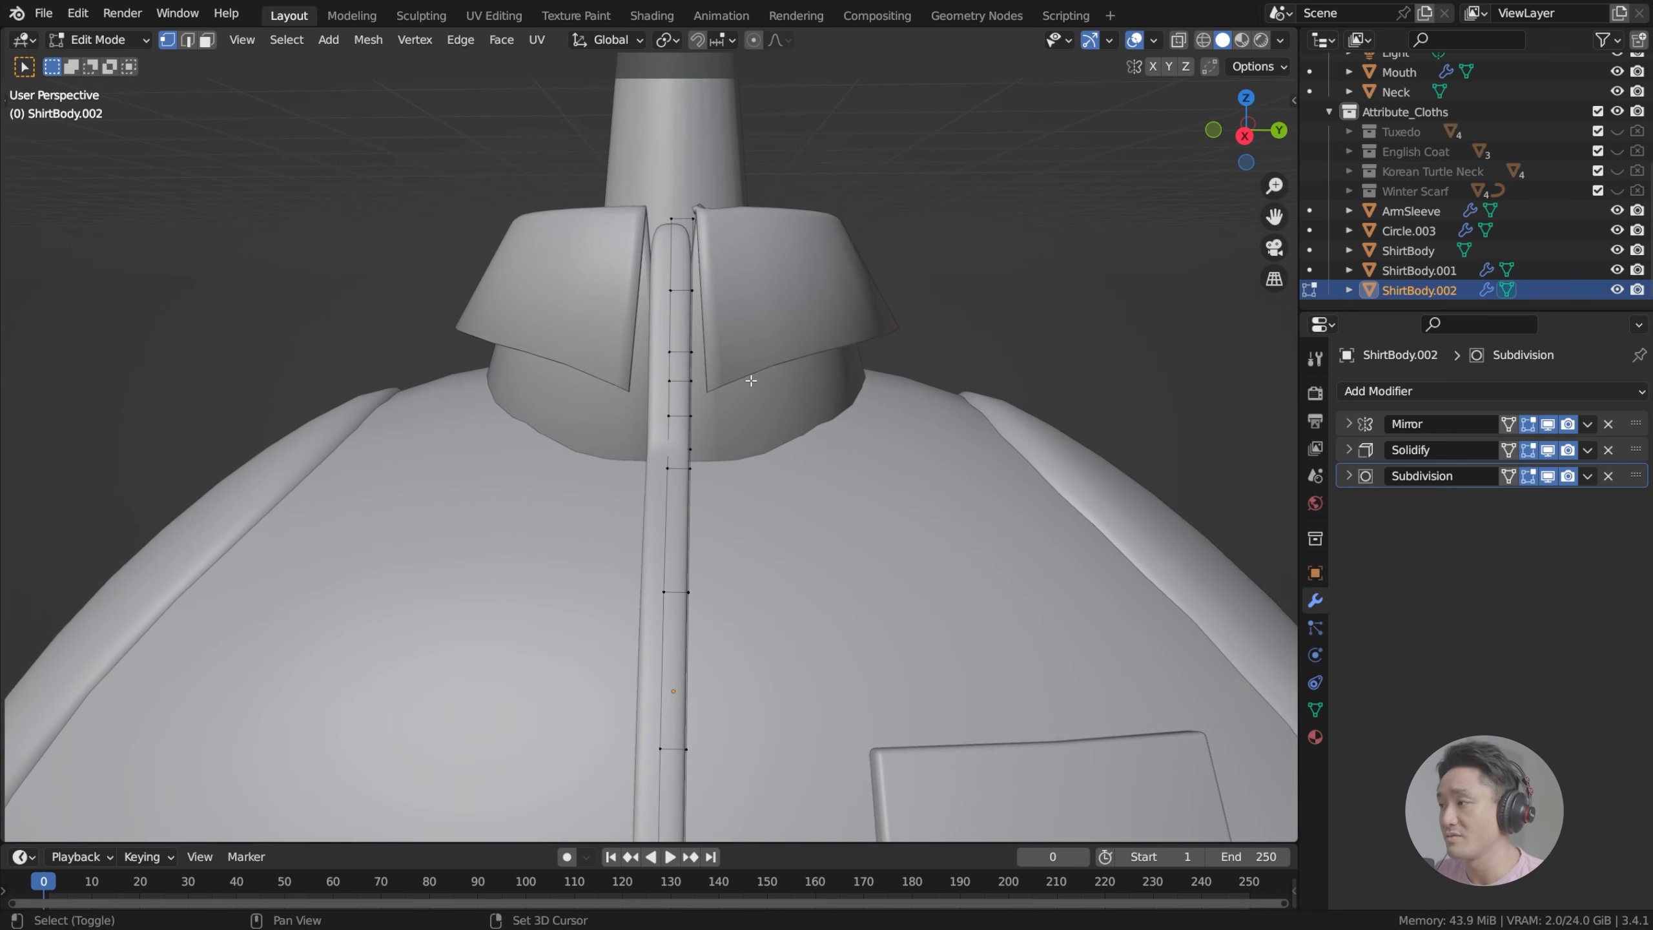
pyautogui.click(1588, 424)
pyautogui.press('Tab')
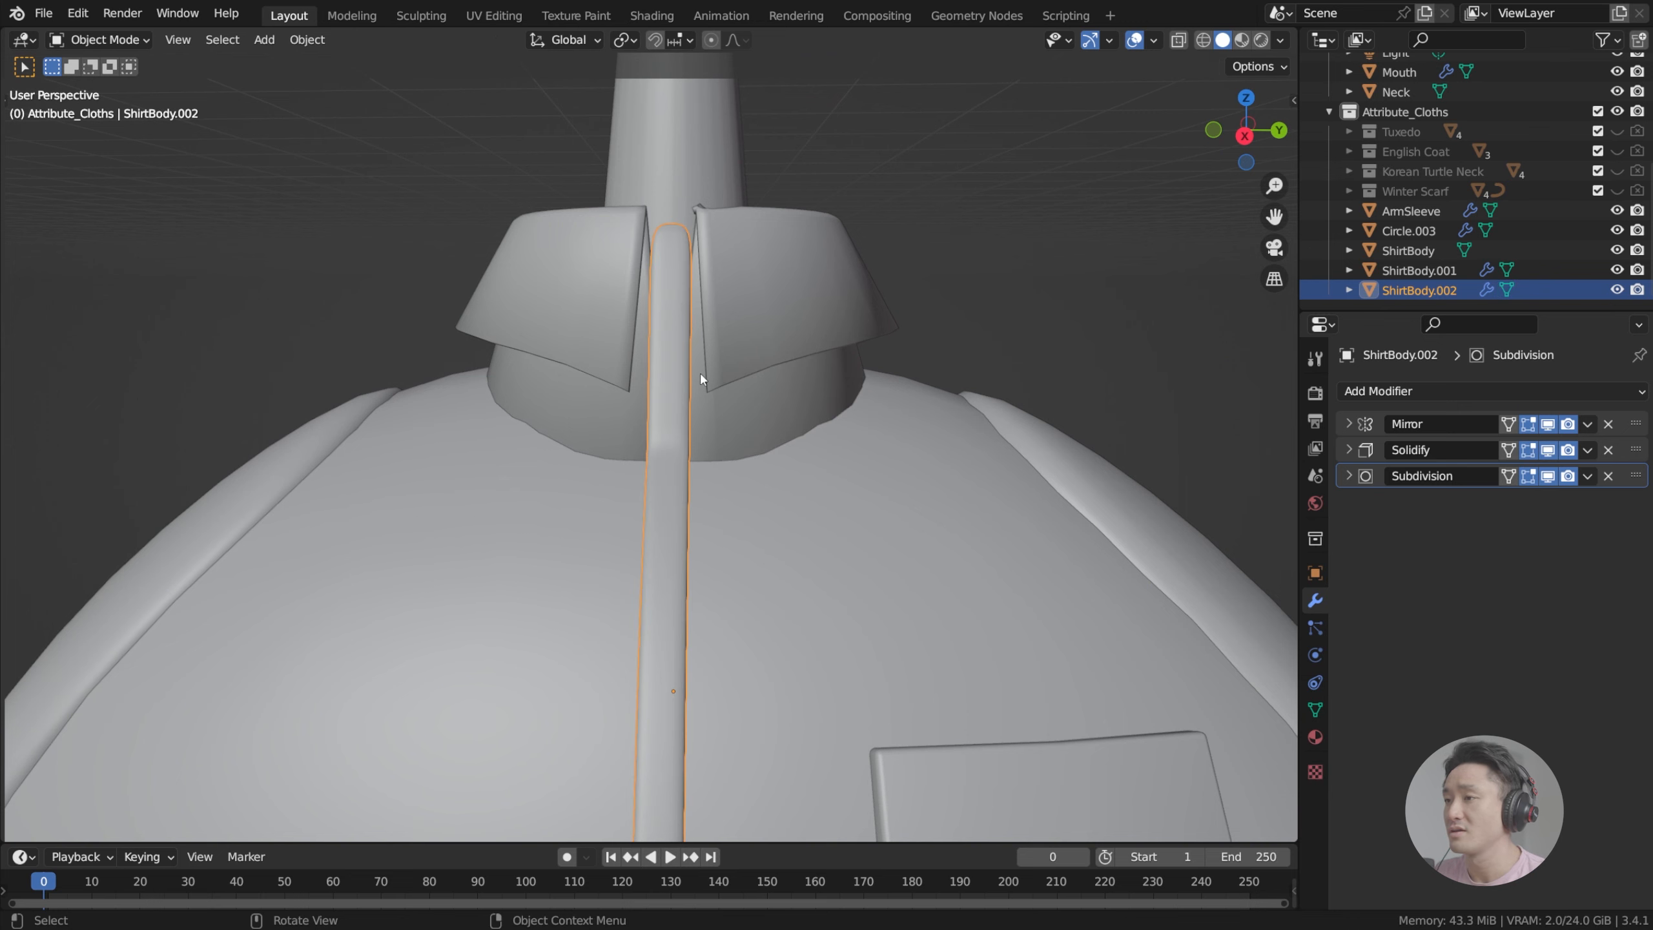
pyautogui.click(1587, 424)
pyautogui.click(1530, 442)
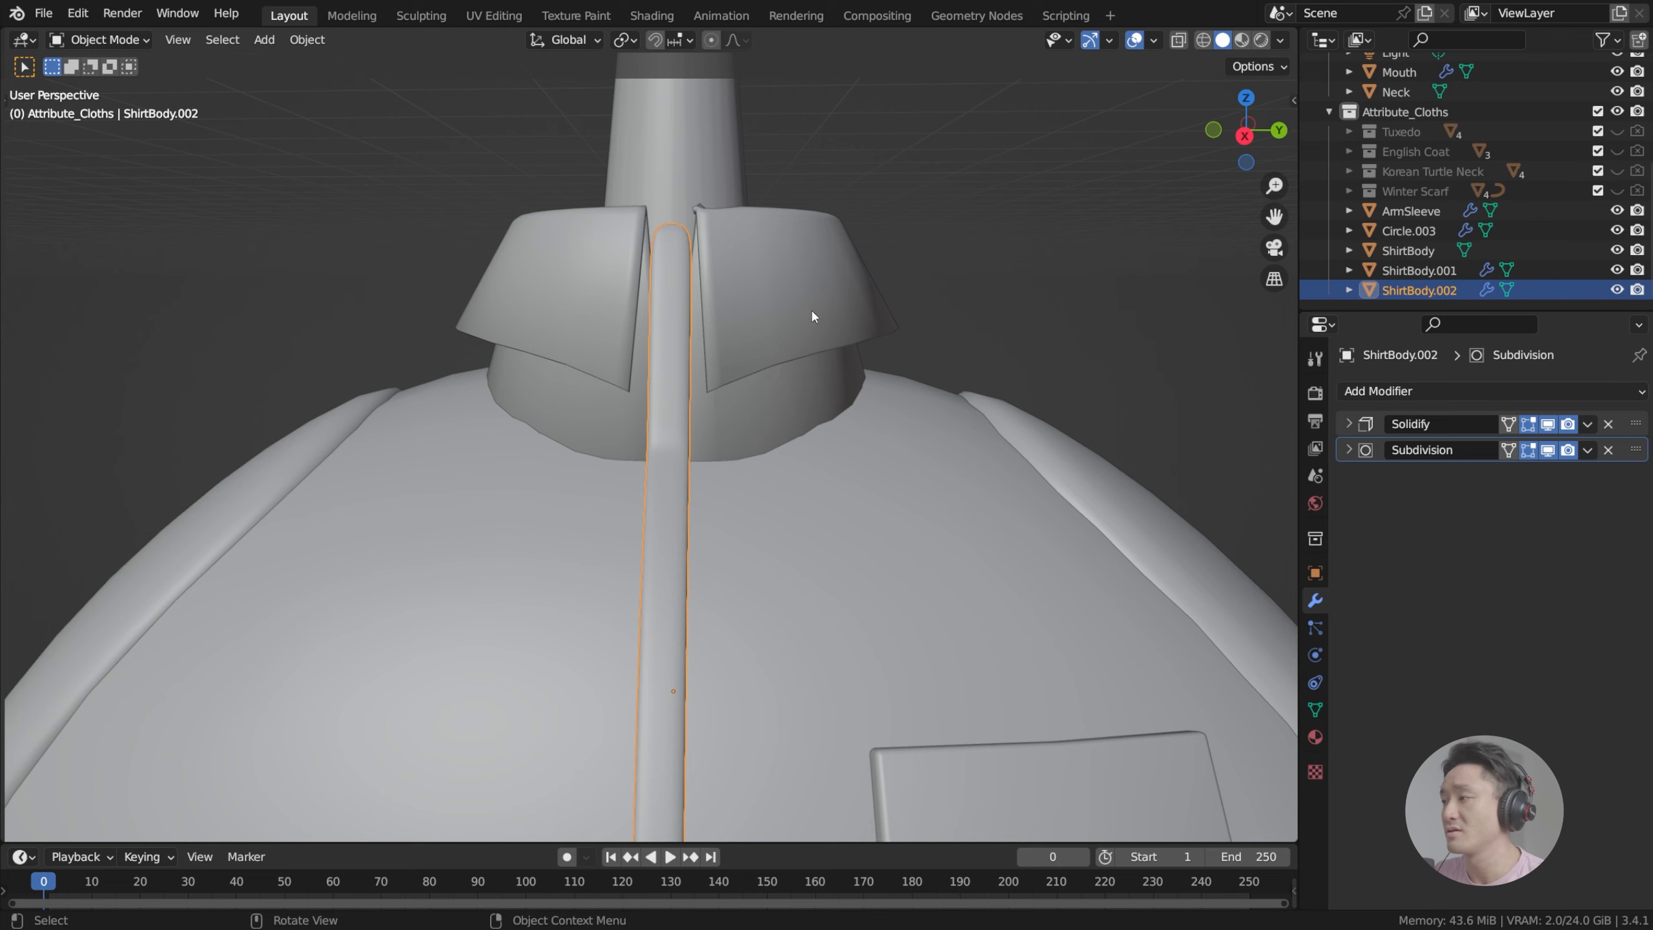
# Step: In Edit Mode, select the strip's vertices from its upper end down to the collar base and try moving them sideways
pyautogui.press('Tab')
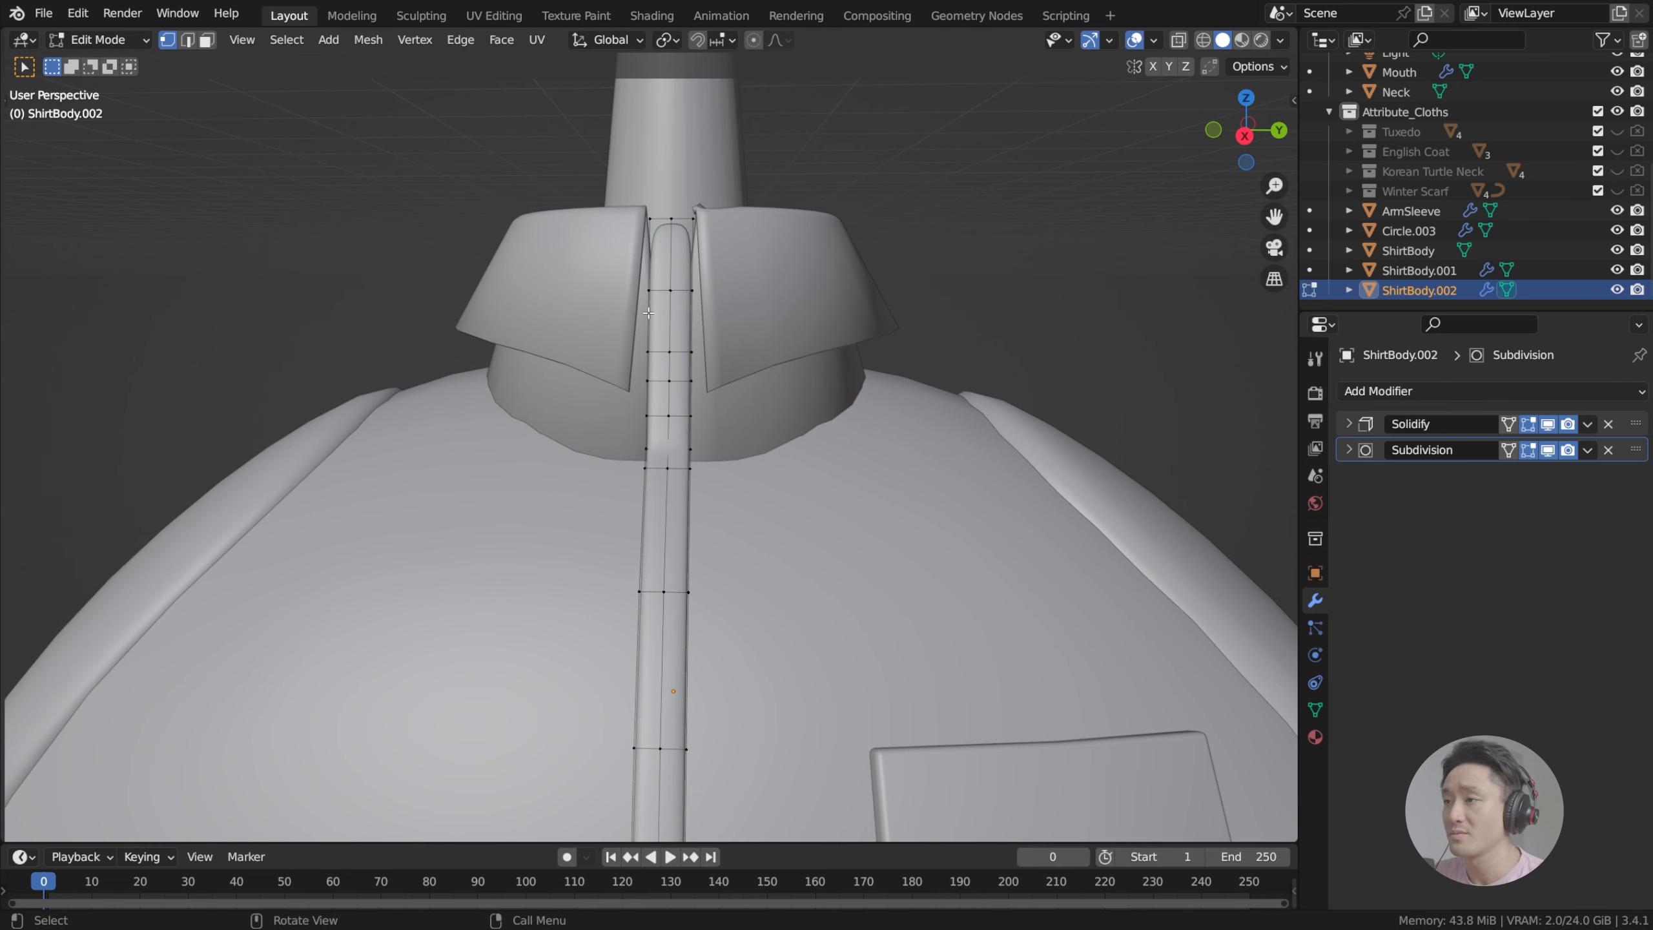
pyautogui.scroll(-1, 645, 306)
pyautogui.press('Tab')
pyautogui.press('Tab')
pyautogui.scroll(4, 648, 286)
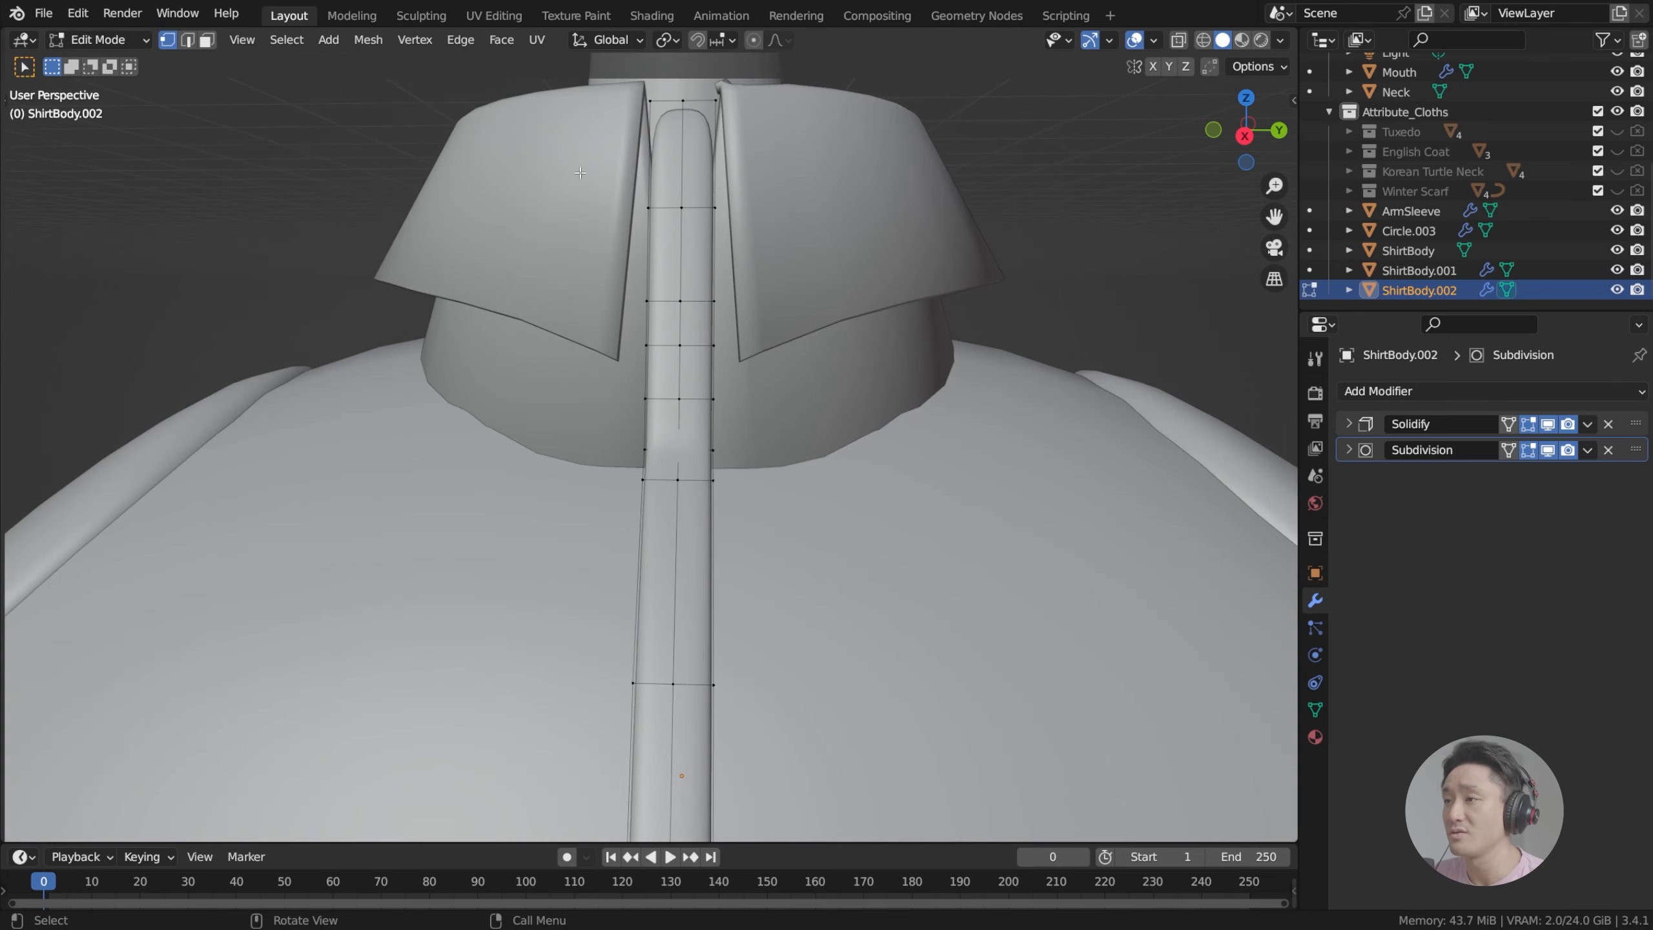
pyautogui.keyDown('shift'); pyautogui.moveTo(592, 135); pyautogui.dragTo(592, 233, button='middle'); pyautogui.keyUp('shift')
pyautogui.moveTo(611, 151); pyautogui.dragTo(838, 505)
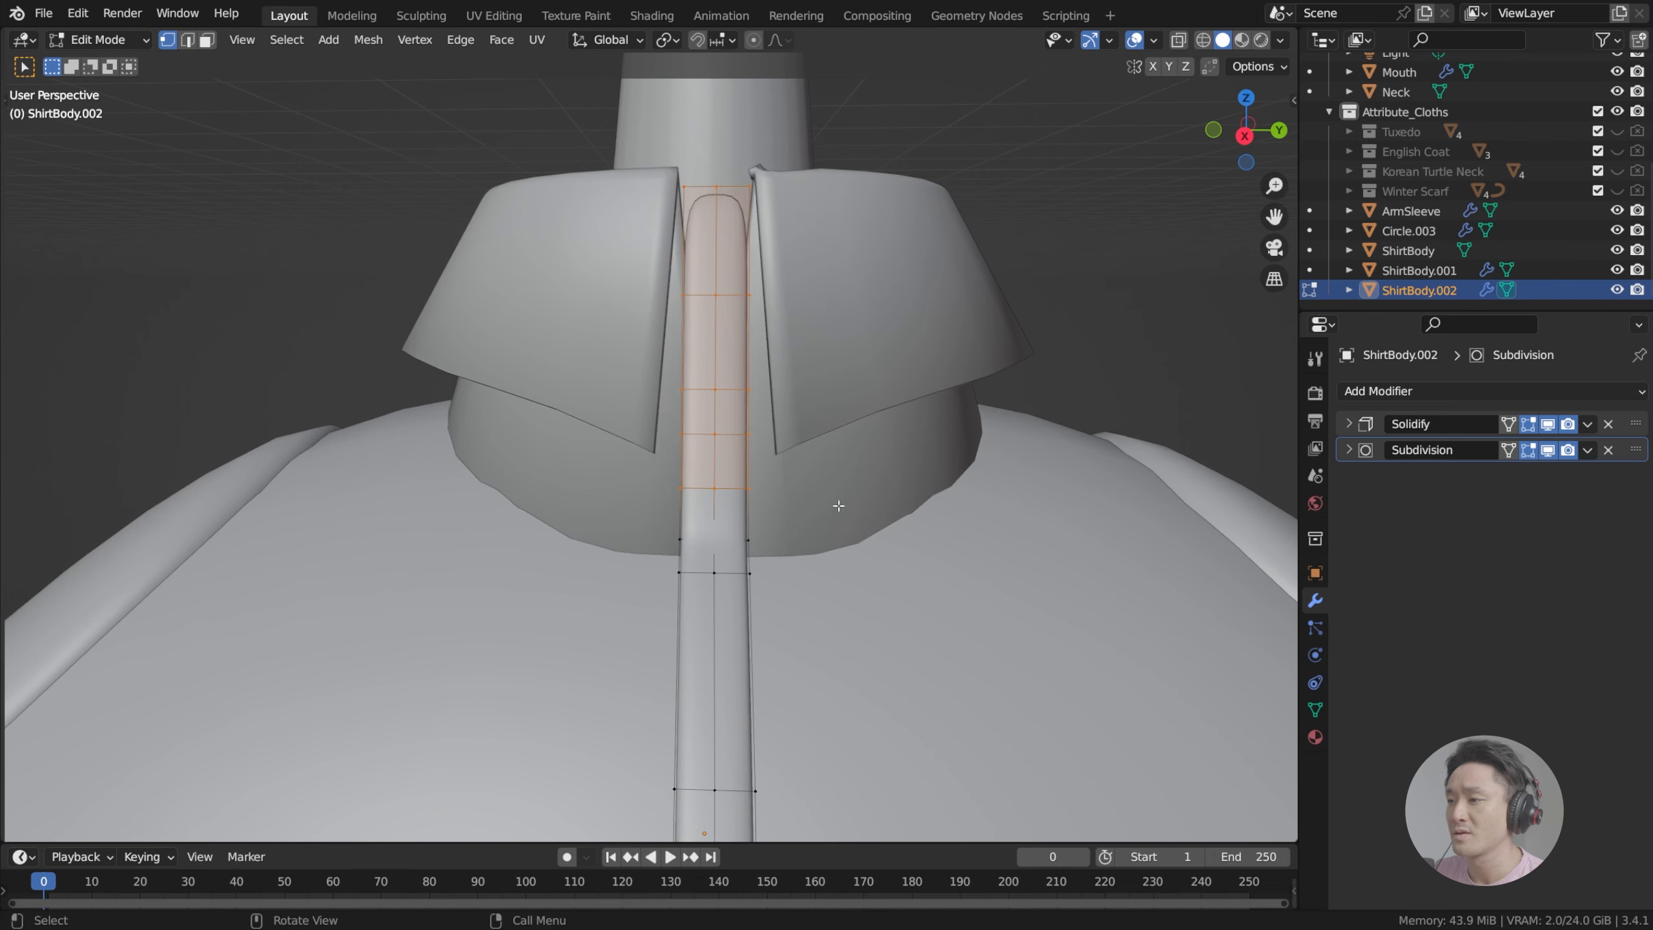
pyautogui.moveTo(604, 145); pyautogui.dragTo(837, 456)
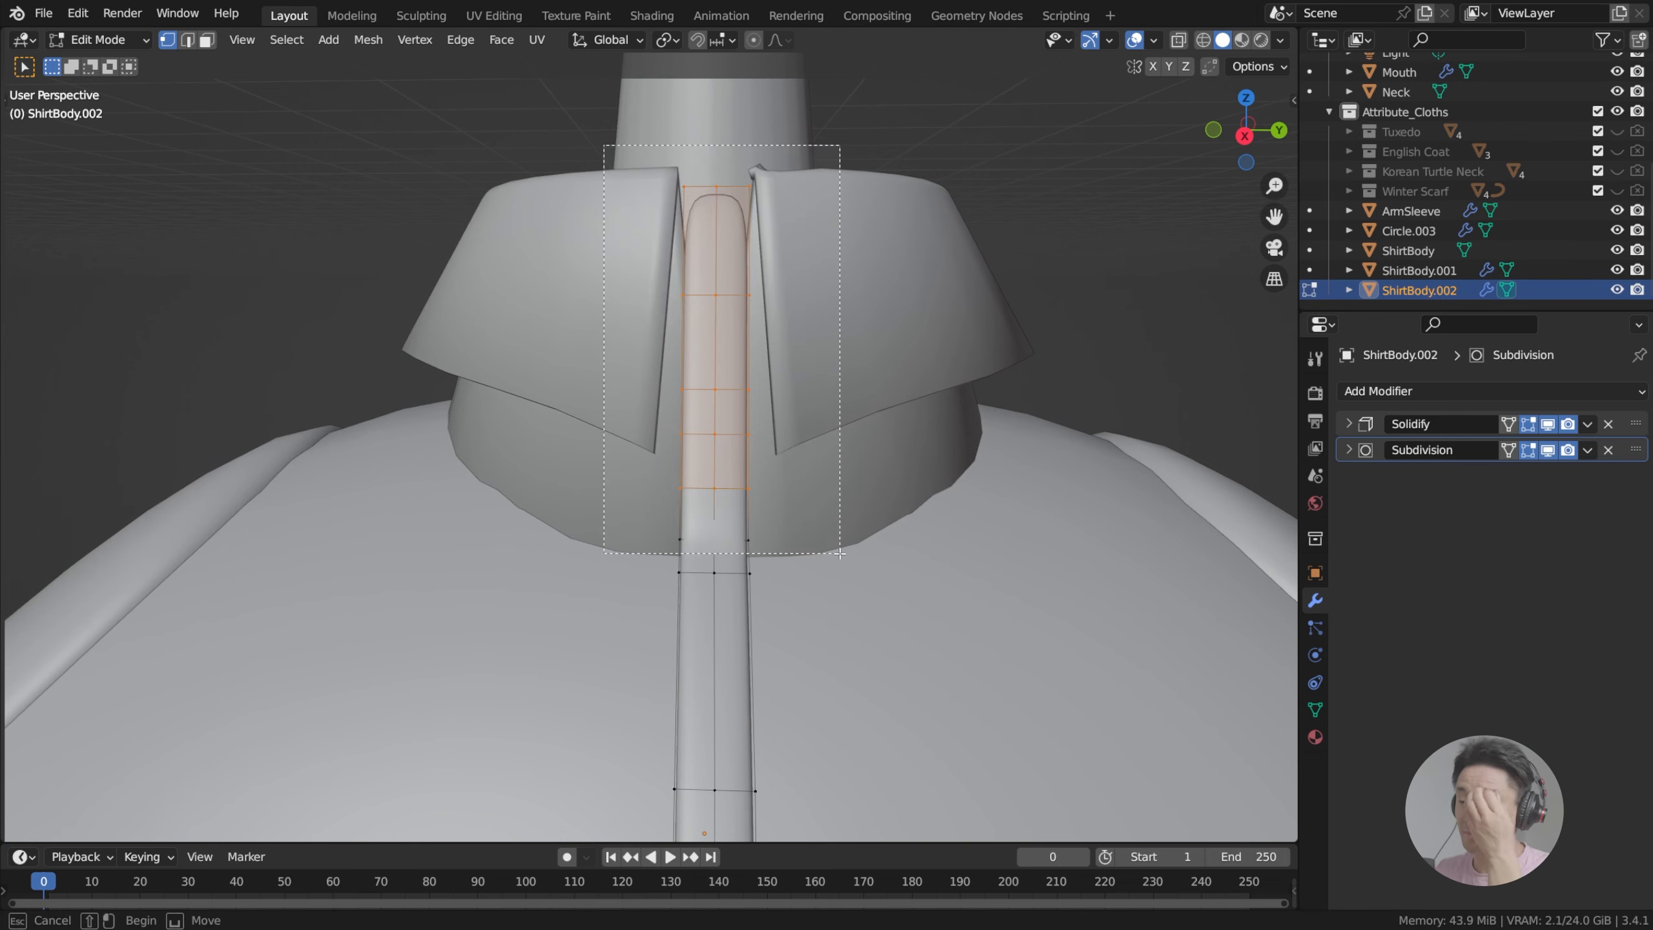
pyautogui.moveTo(840, 554); pyautogui.dragTo(835, 543)
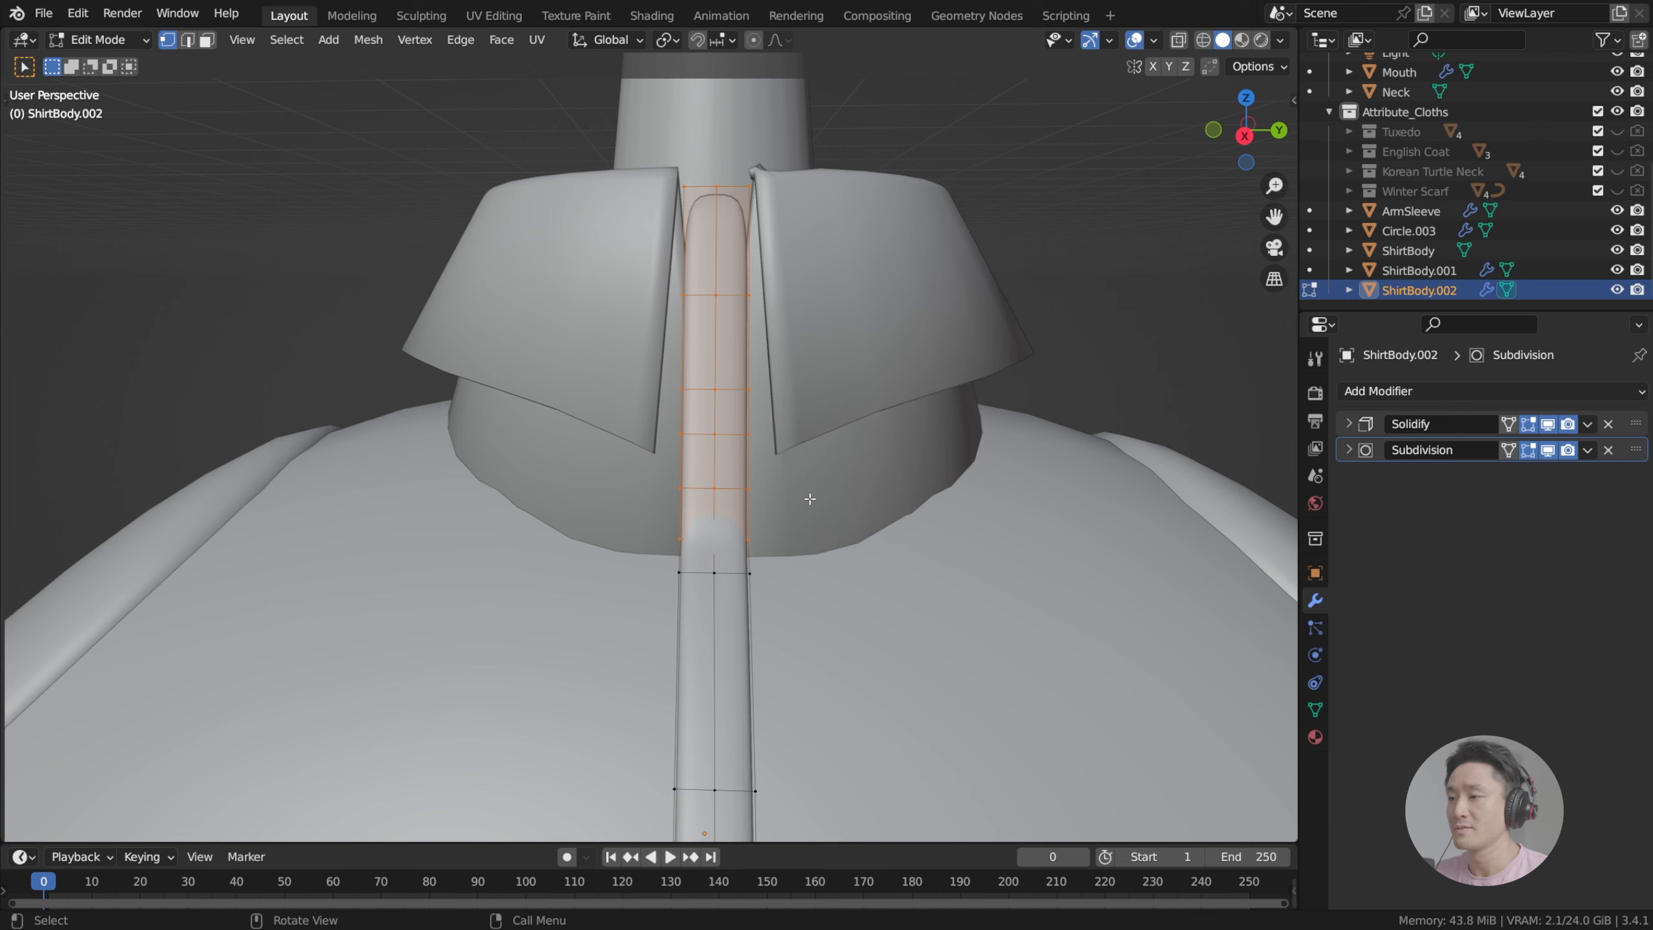
pyautogui.scroll(-5, 809, 499)
pyautogui.scroll(4, 767, 552)
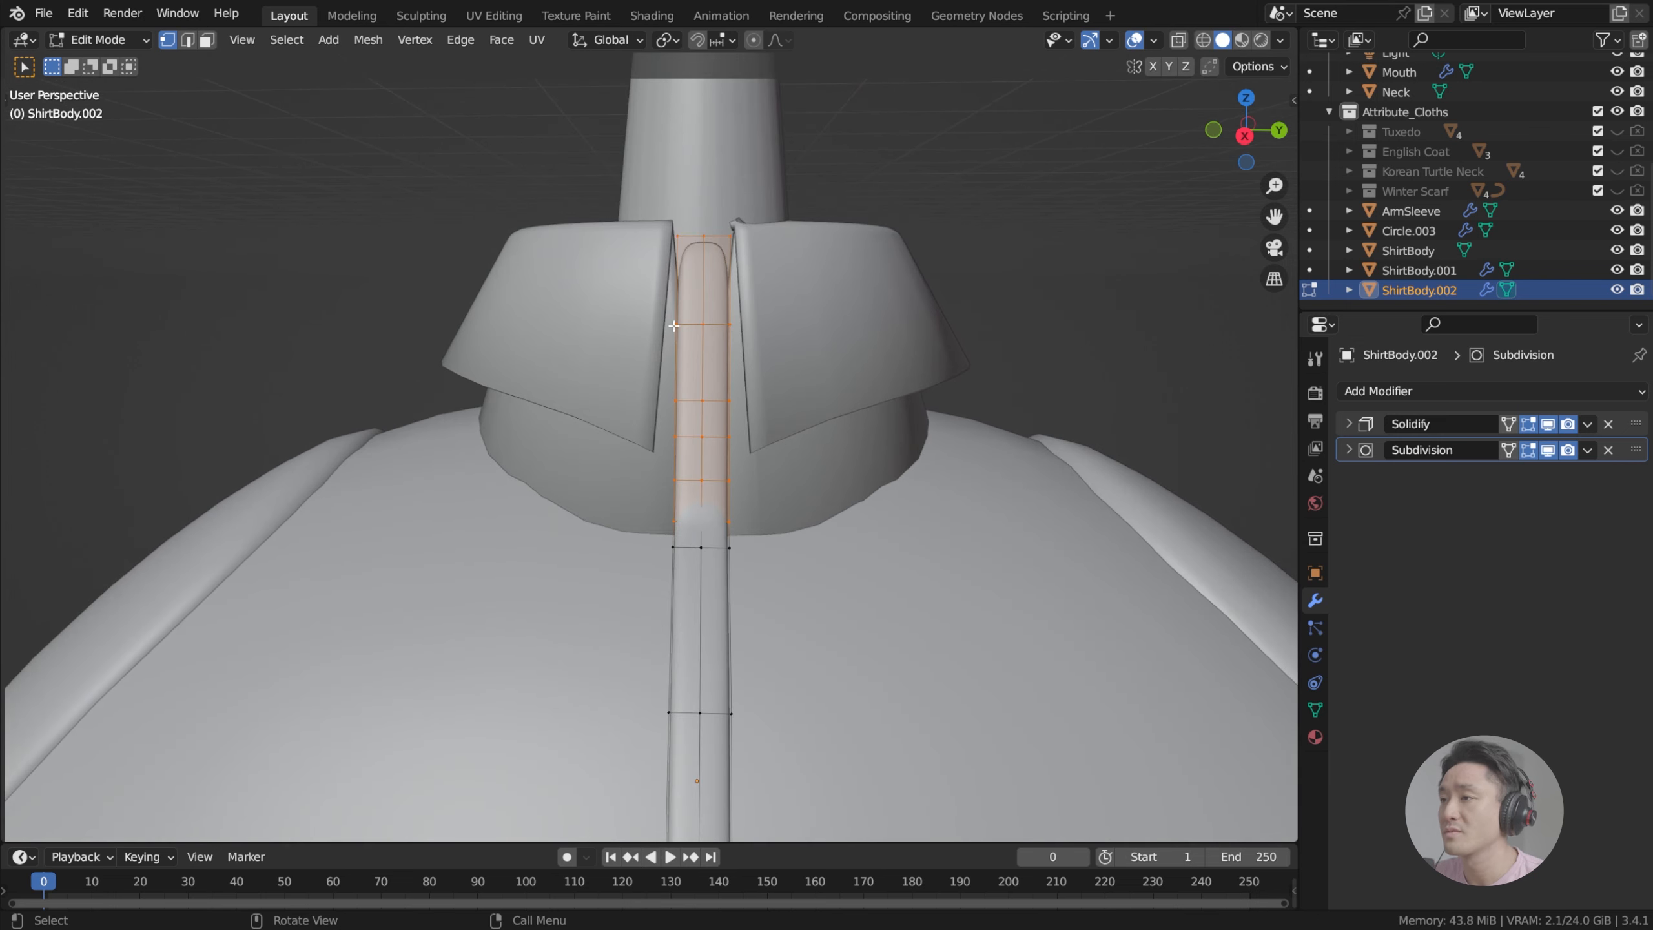
pyautogui.keyDown('shift'); pyautogui.moveTo(800, 392); pyautogui.dragTo(754, 366, button='middle'); pyautogui.keyUp('shift')
pyautogui.press('g')
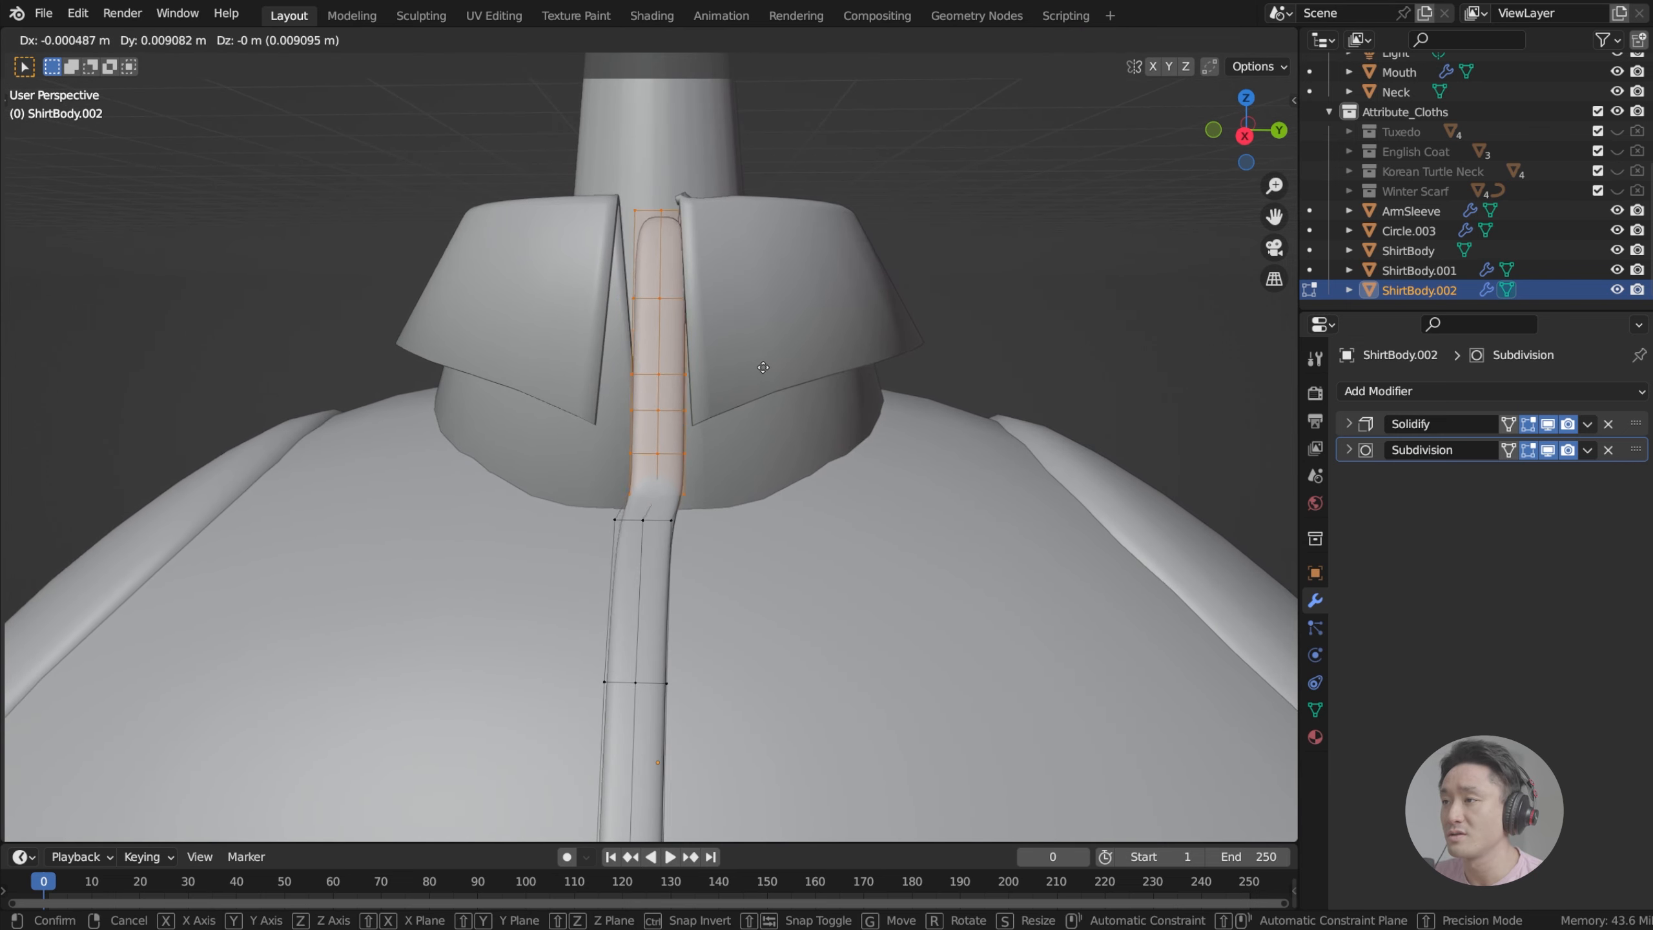
pyautogui.press('Escape')
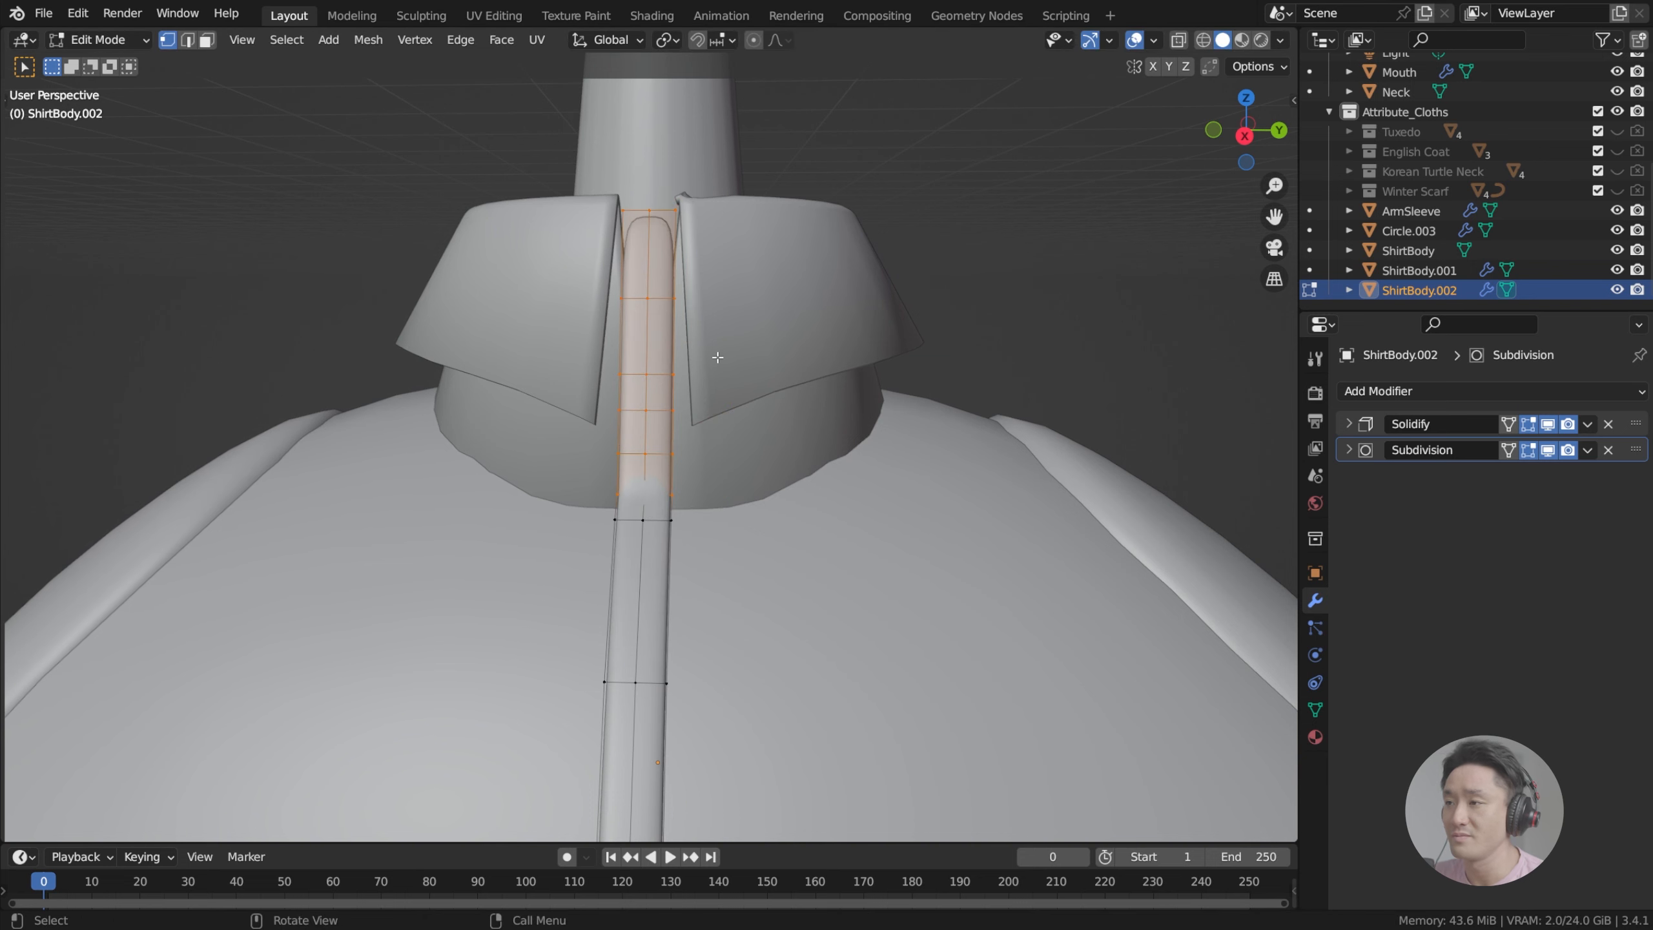
# Step: Move the strip's selected collar section about 0.041 m along Y and rotate it about 8° to follow the right-hand flap's edge
pyautogui.scroll(1, 721, 367)
pyautogui.press('g')
pyautogui.press('y')
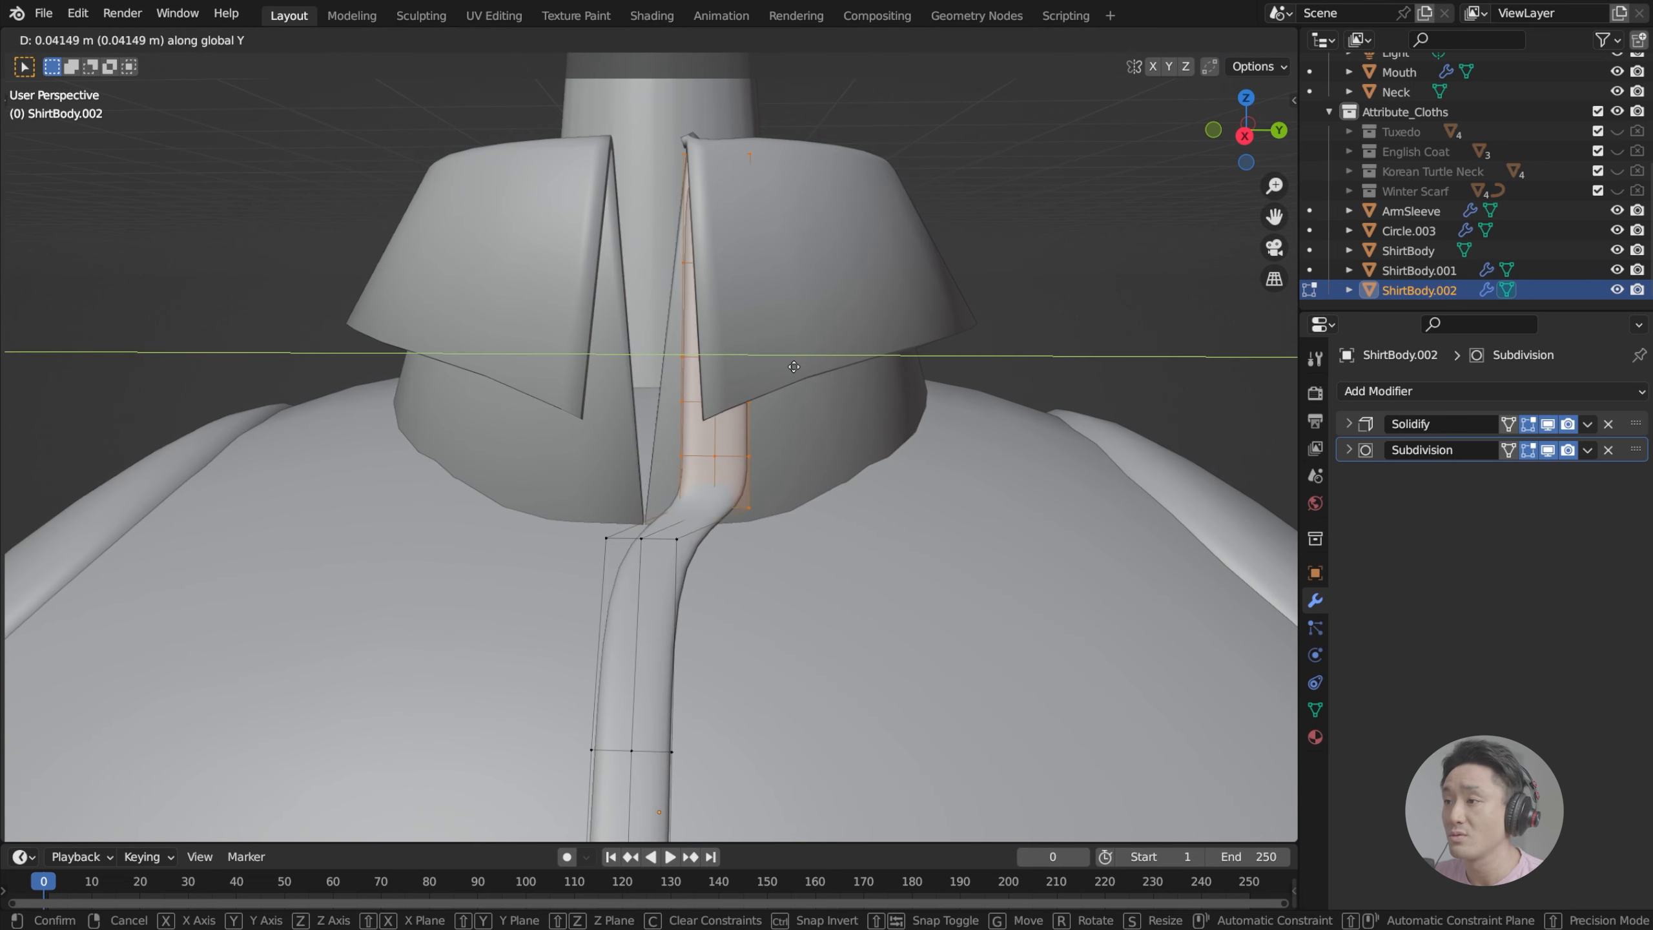
pyautogui.click(794, 369)
pyautogui.press('r')
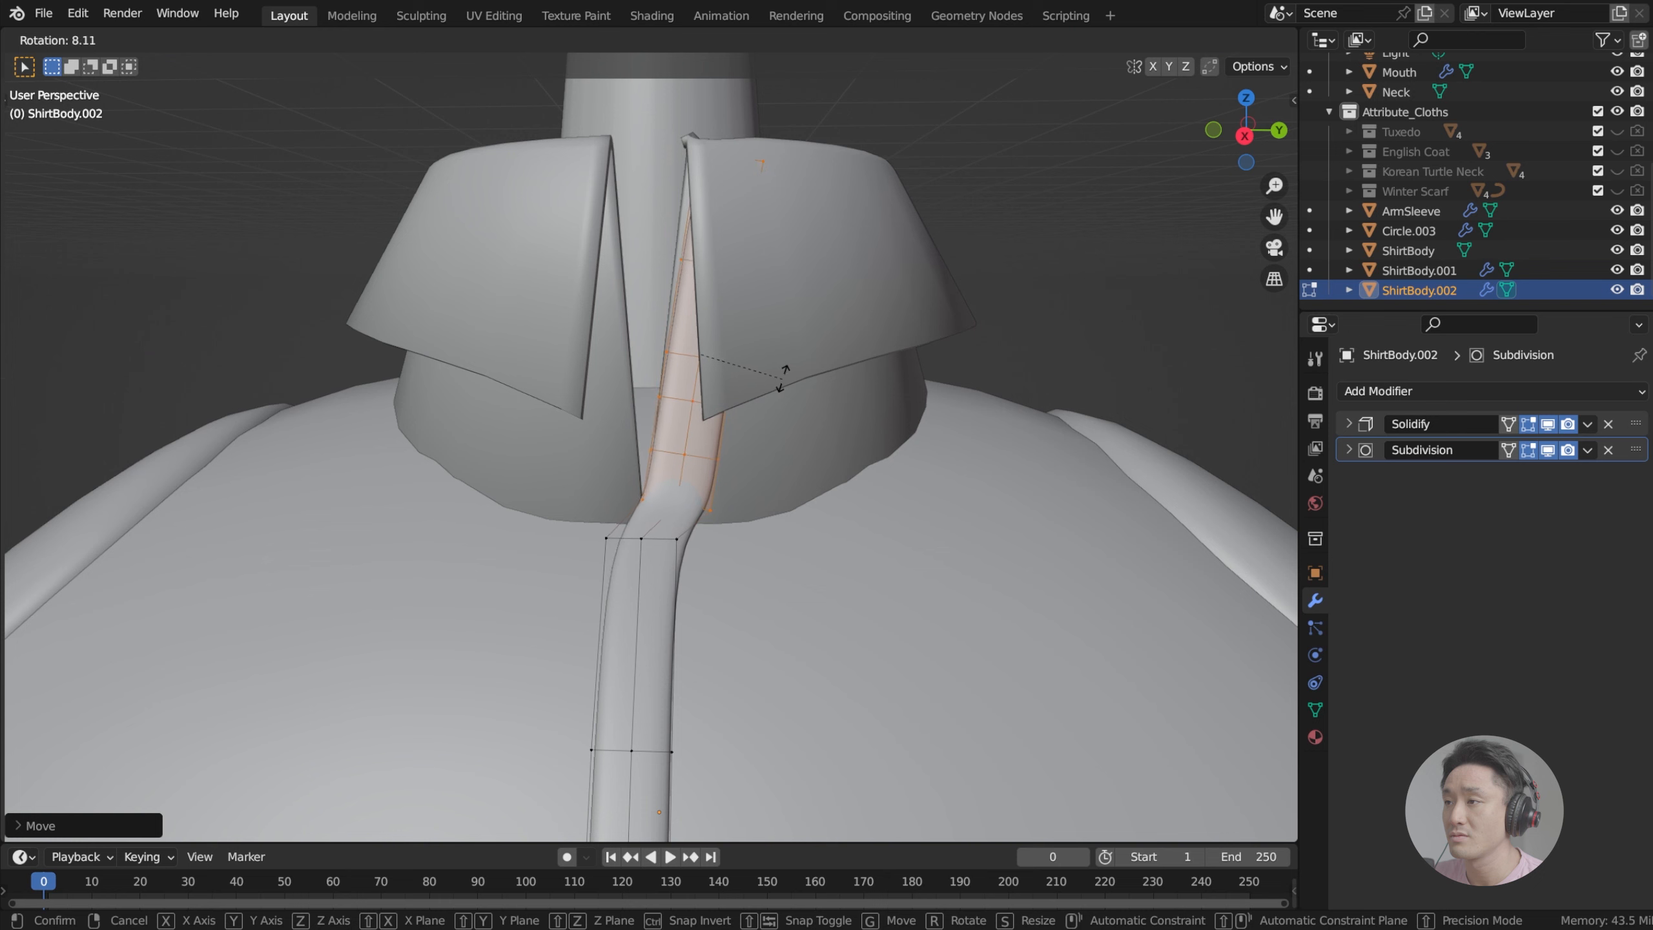
pyautogui.click(786, 372)
pyautogui.moveTo(784, 370); pyautogui.dragTo(791, 338, button='middle')
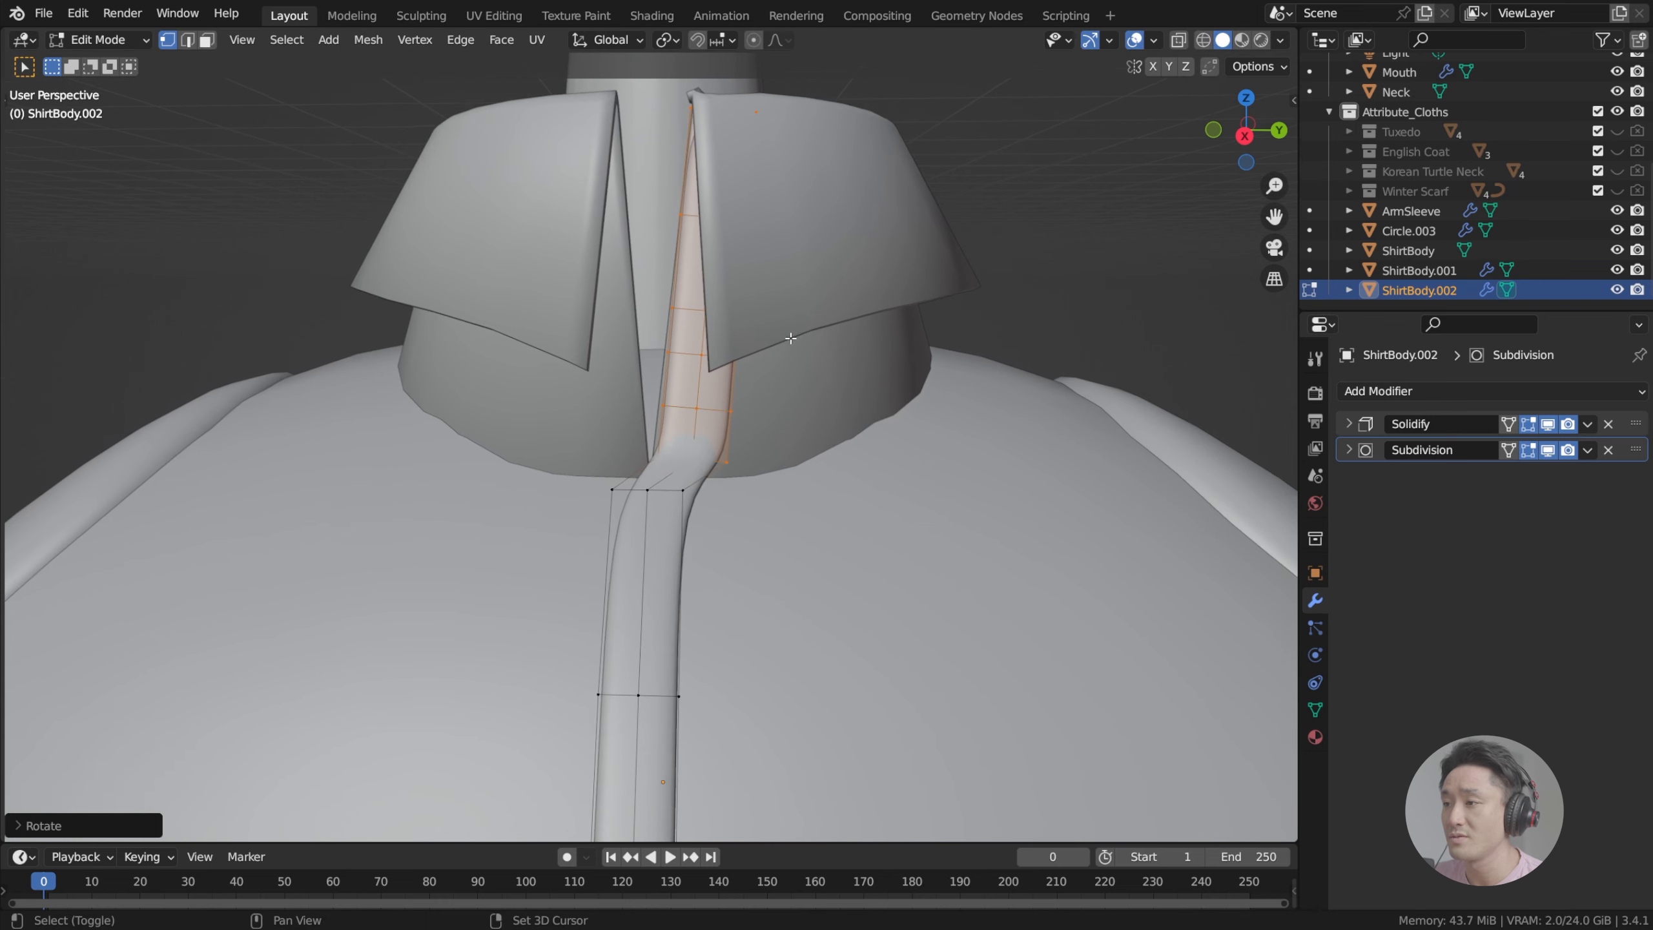
# Step: Select the strip's vertex row just below the collar base and move it about 0.019 m along Y under the shifted section
pyautogui.scroll(2, 766, 416)
pyautogui.moveTo(533, 468); pyautogui.dragTo(779, 573)
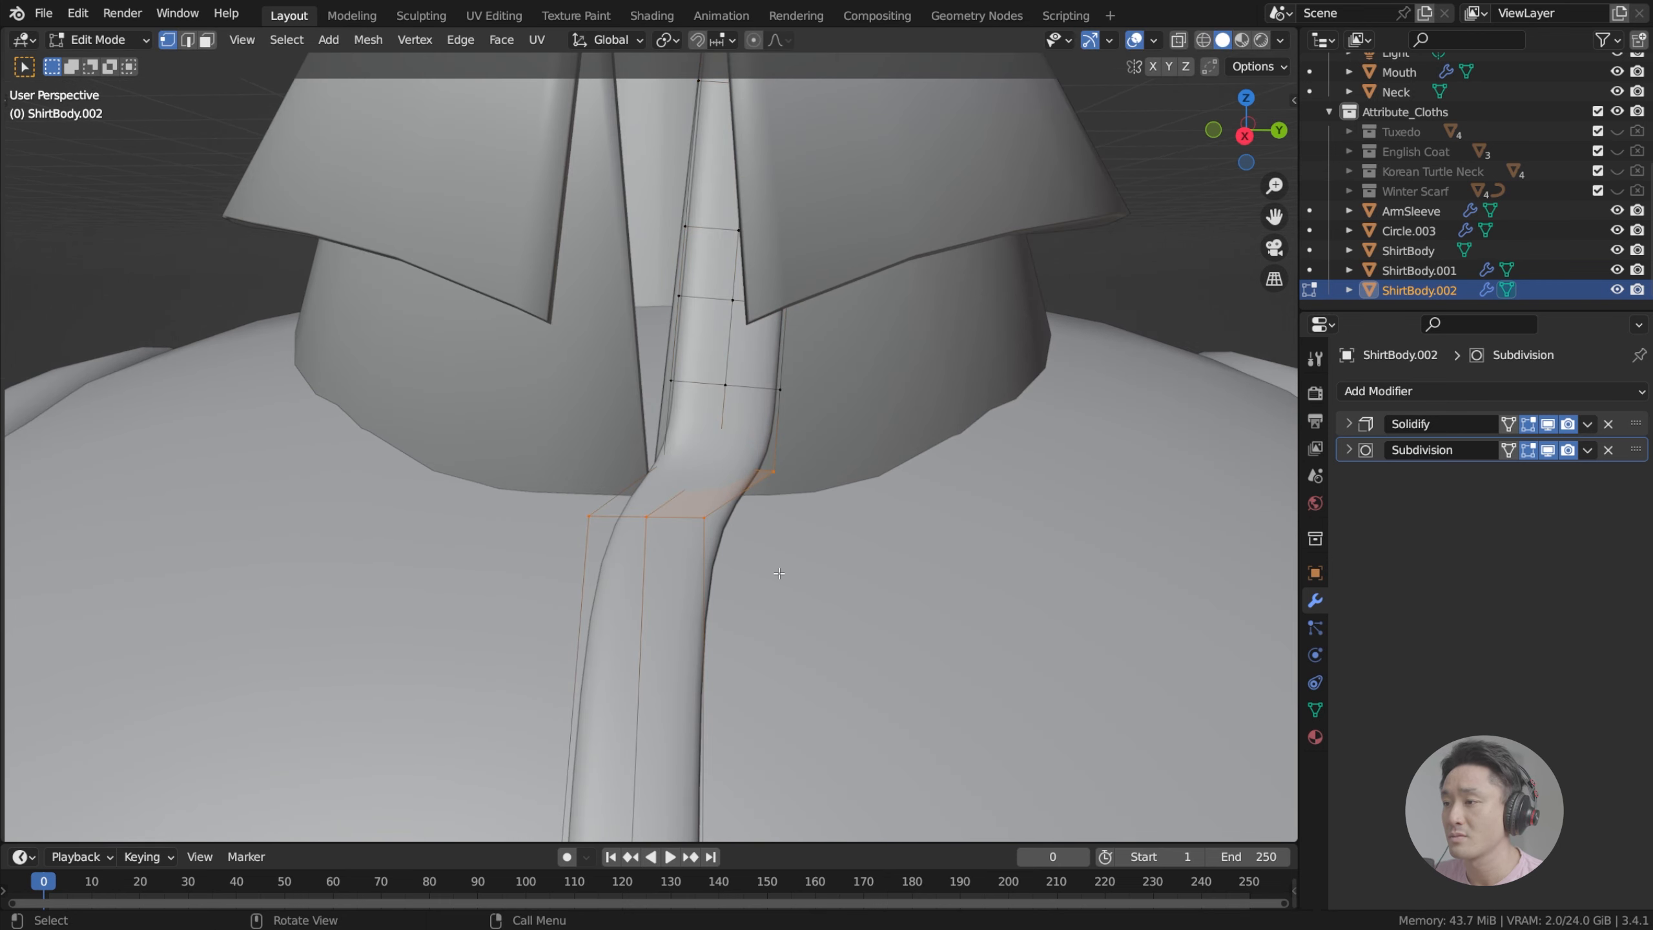
pyautogui.scroll(-4, 669, 514)
pyautogui.press('g')
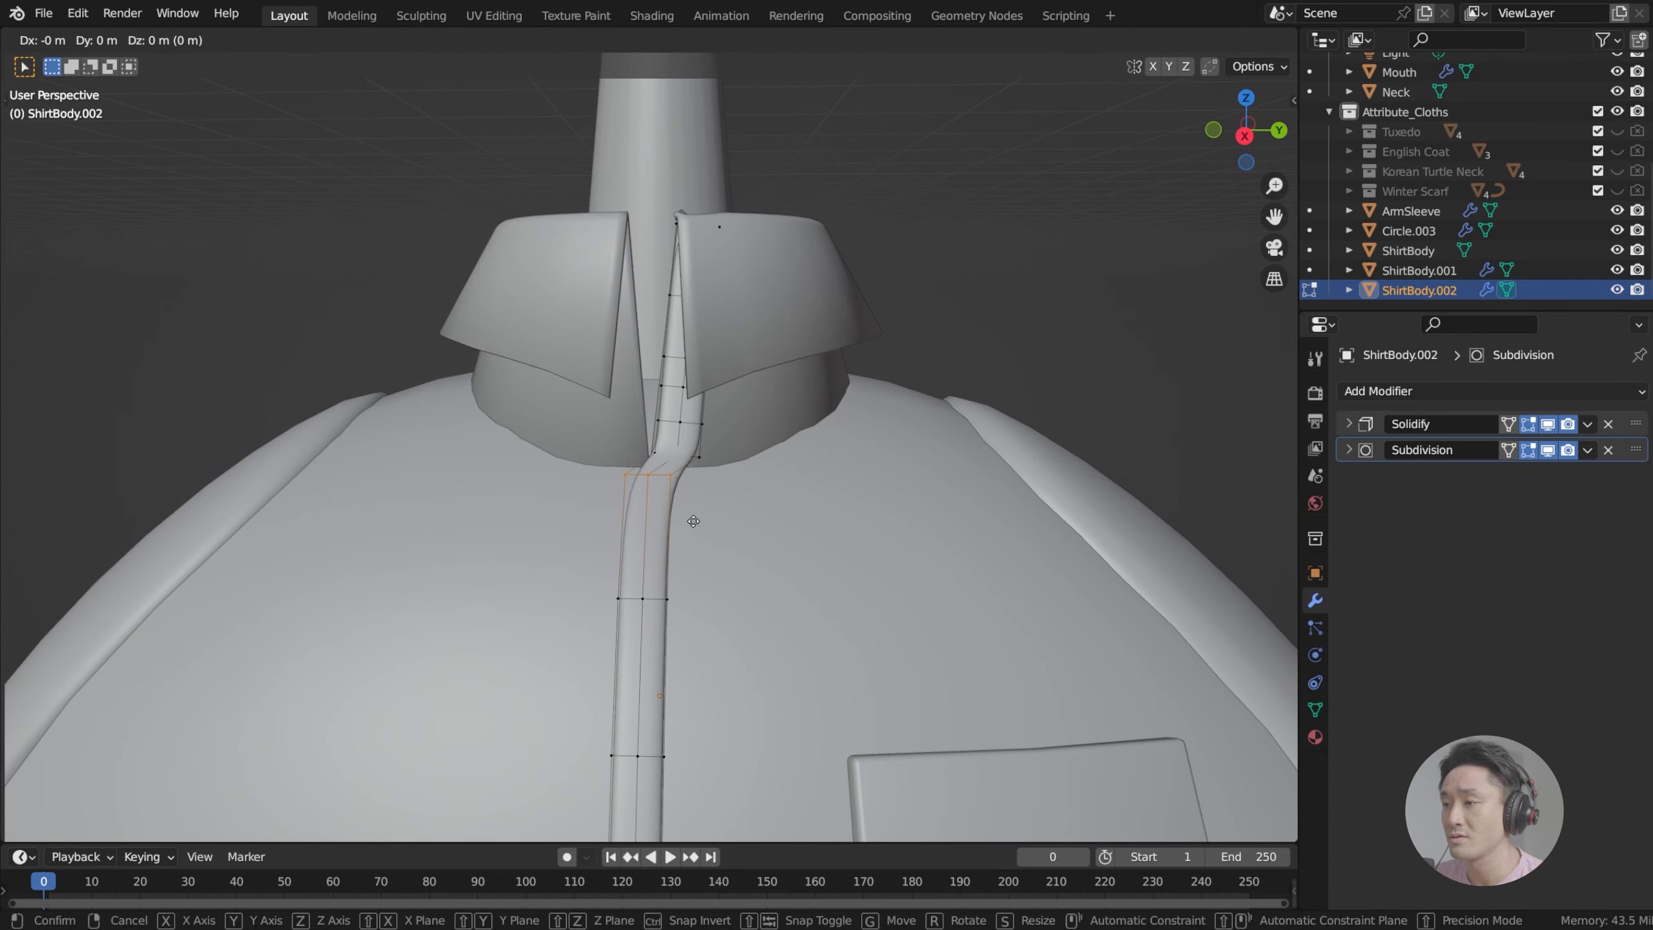
pyautogui.press('y')
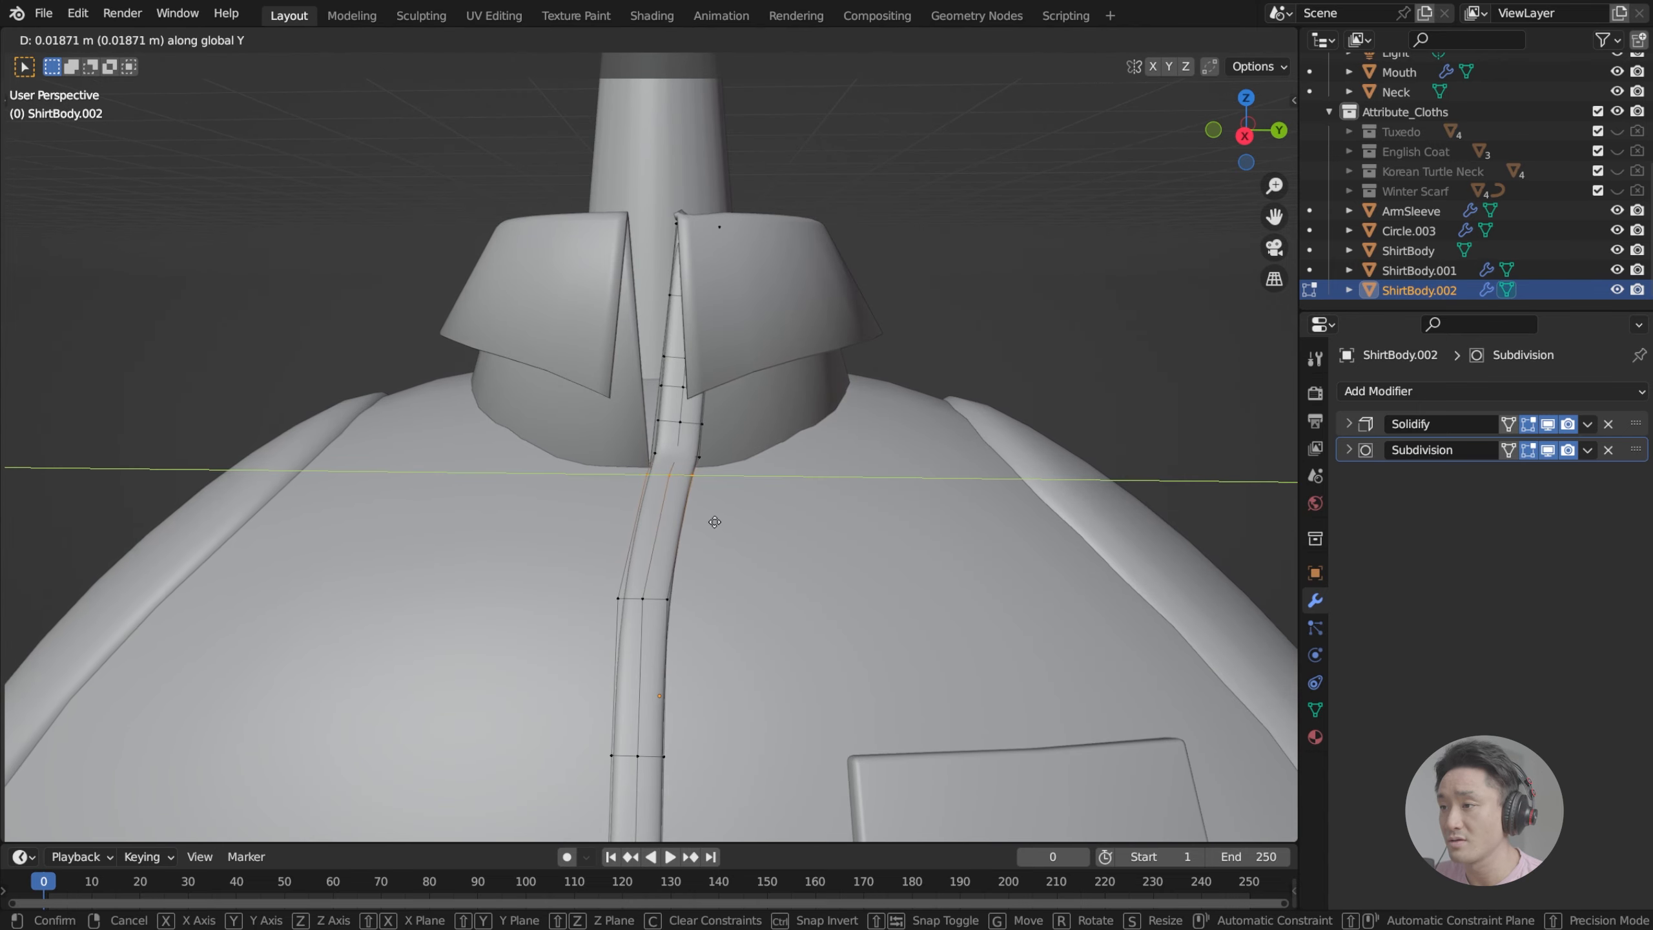
pyautogui.click(718, 523)
# Step: Select the strip's upper vertices from the top down to the middle of the collar stand and rotate them slightly
pyautogui.scroll(5, 719, 523)
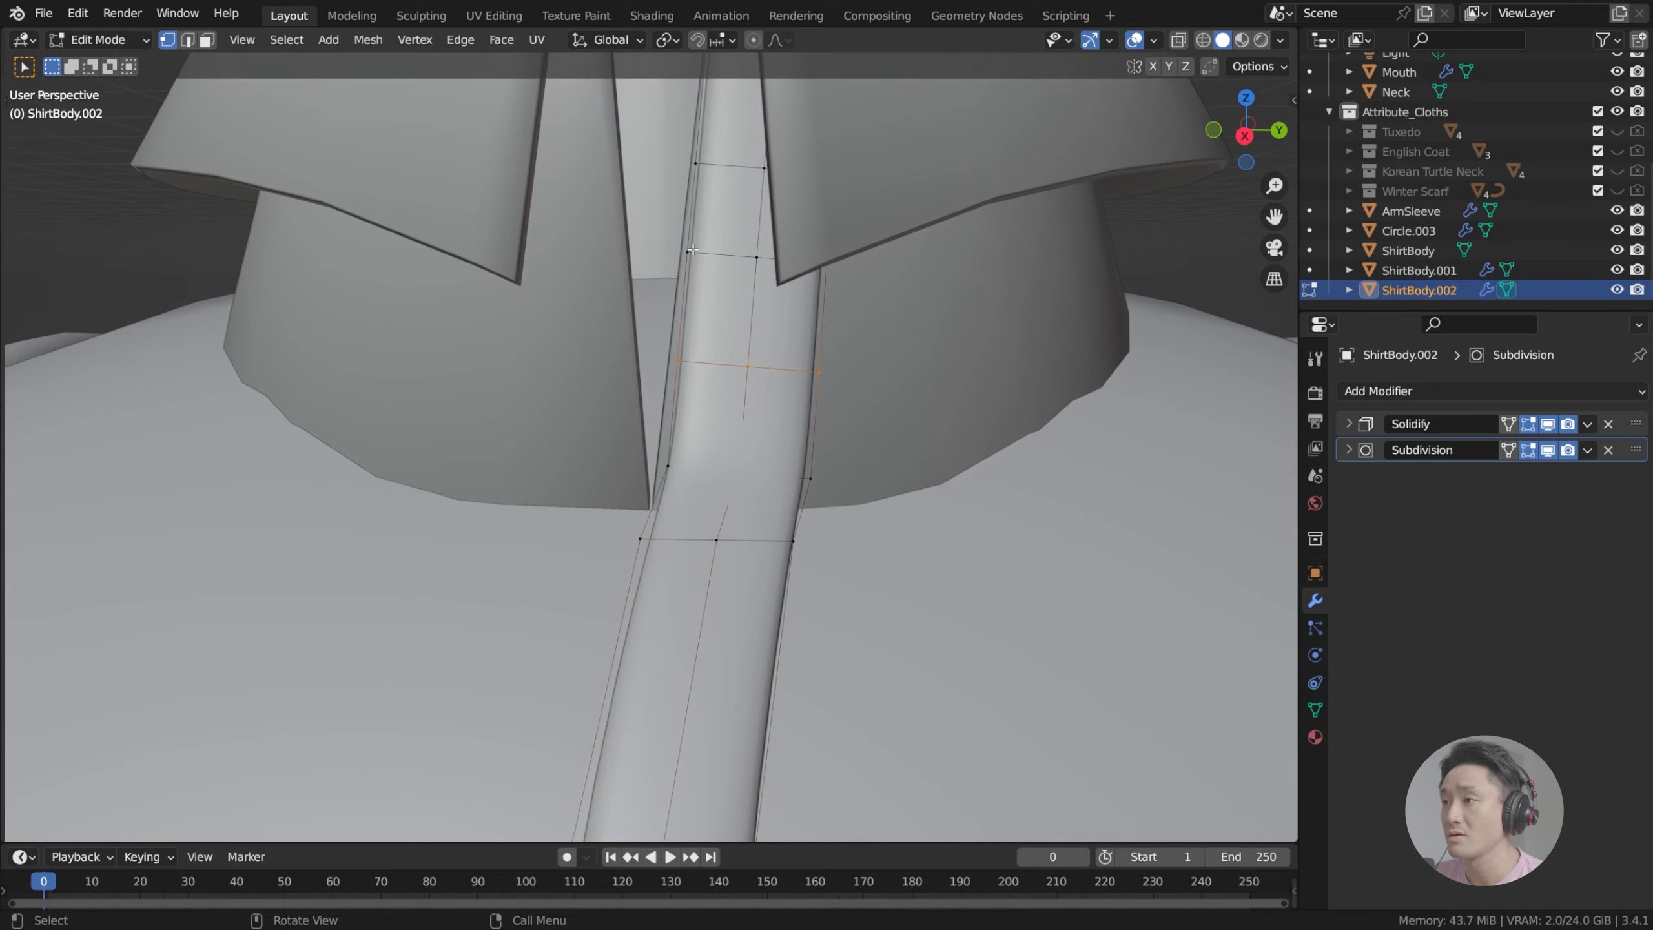
pyautogui.scroll(-3, 606, 140)
pyautogui.keyDown('shift'); pyautogui.moveTo(580, 163); pyautogui.dragTo(690, 221, button='middle'); pyautogui.keyUp('shift')
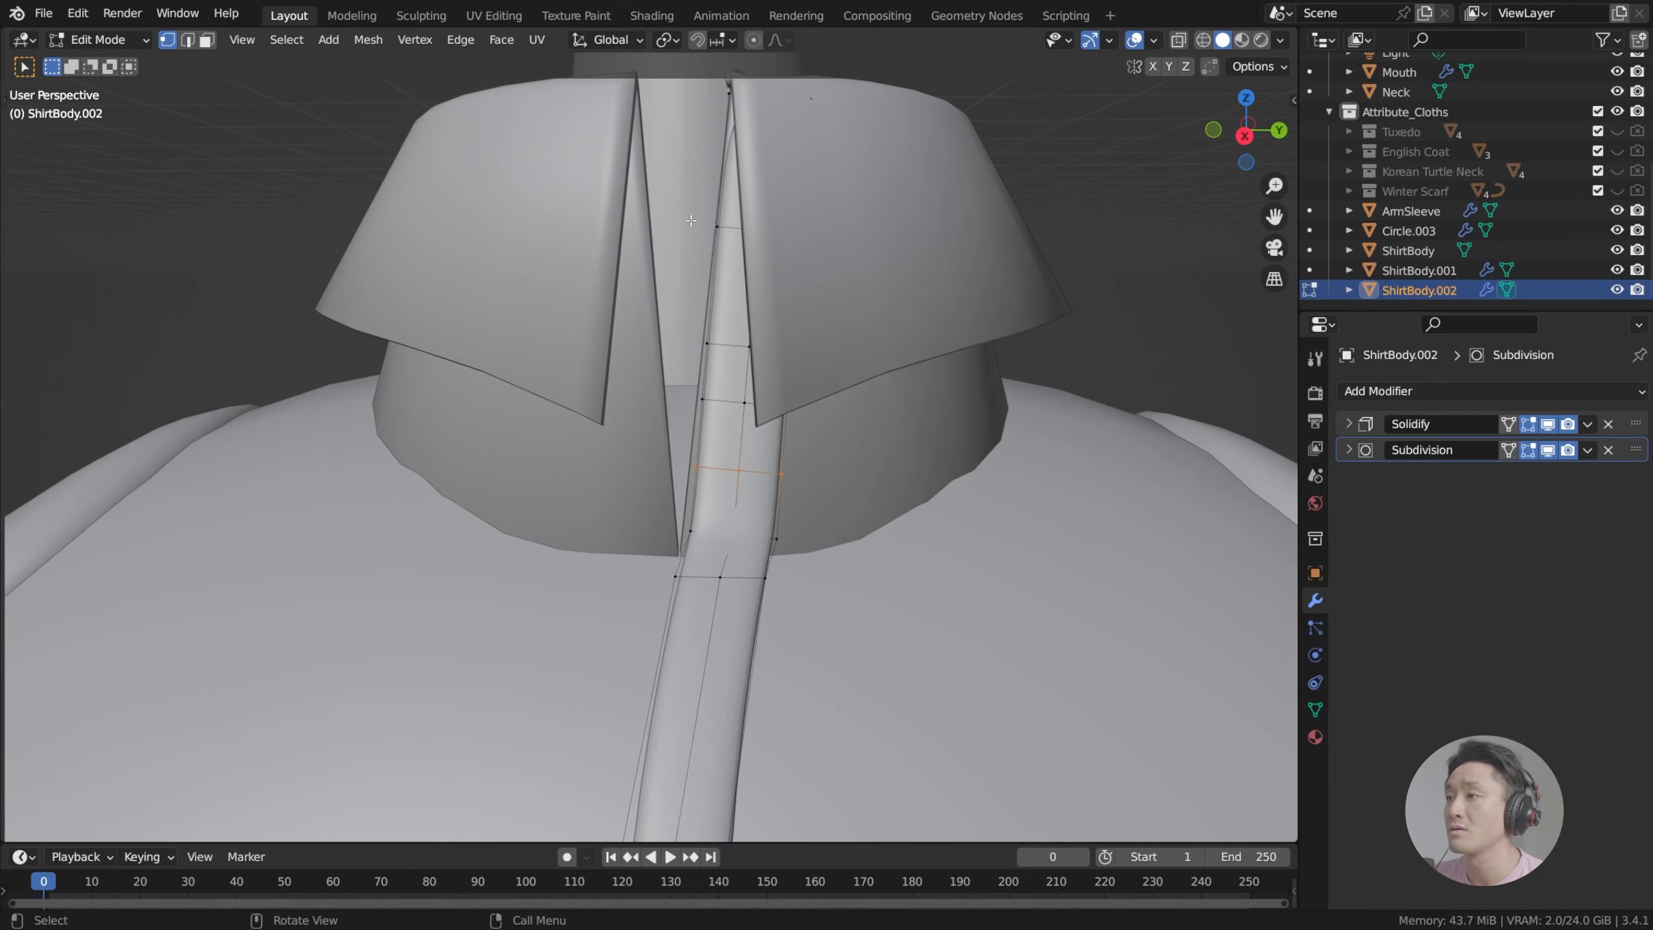
pyautogui.scroll(-1, 607, 57)
pyautogui.moveTo(749, 127); pyautogui.dragTo(906, 476)
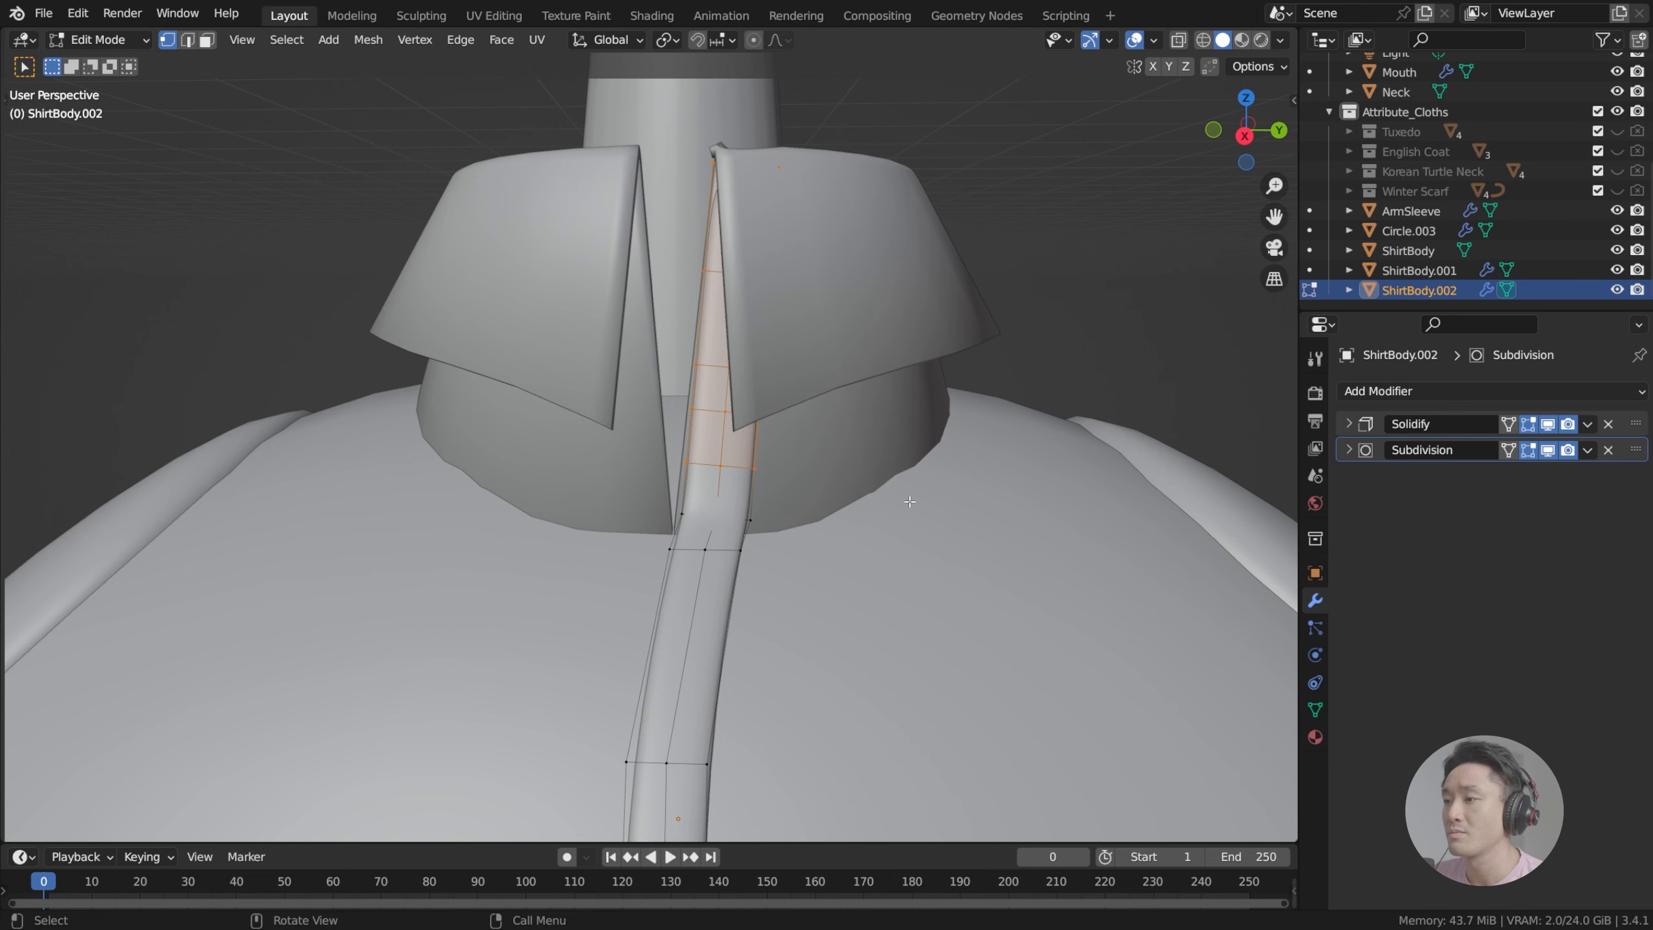
pyautogui.scroll(2, 900, 485)
pyautogui.press('r')
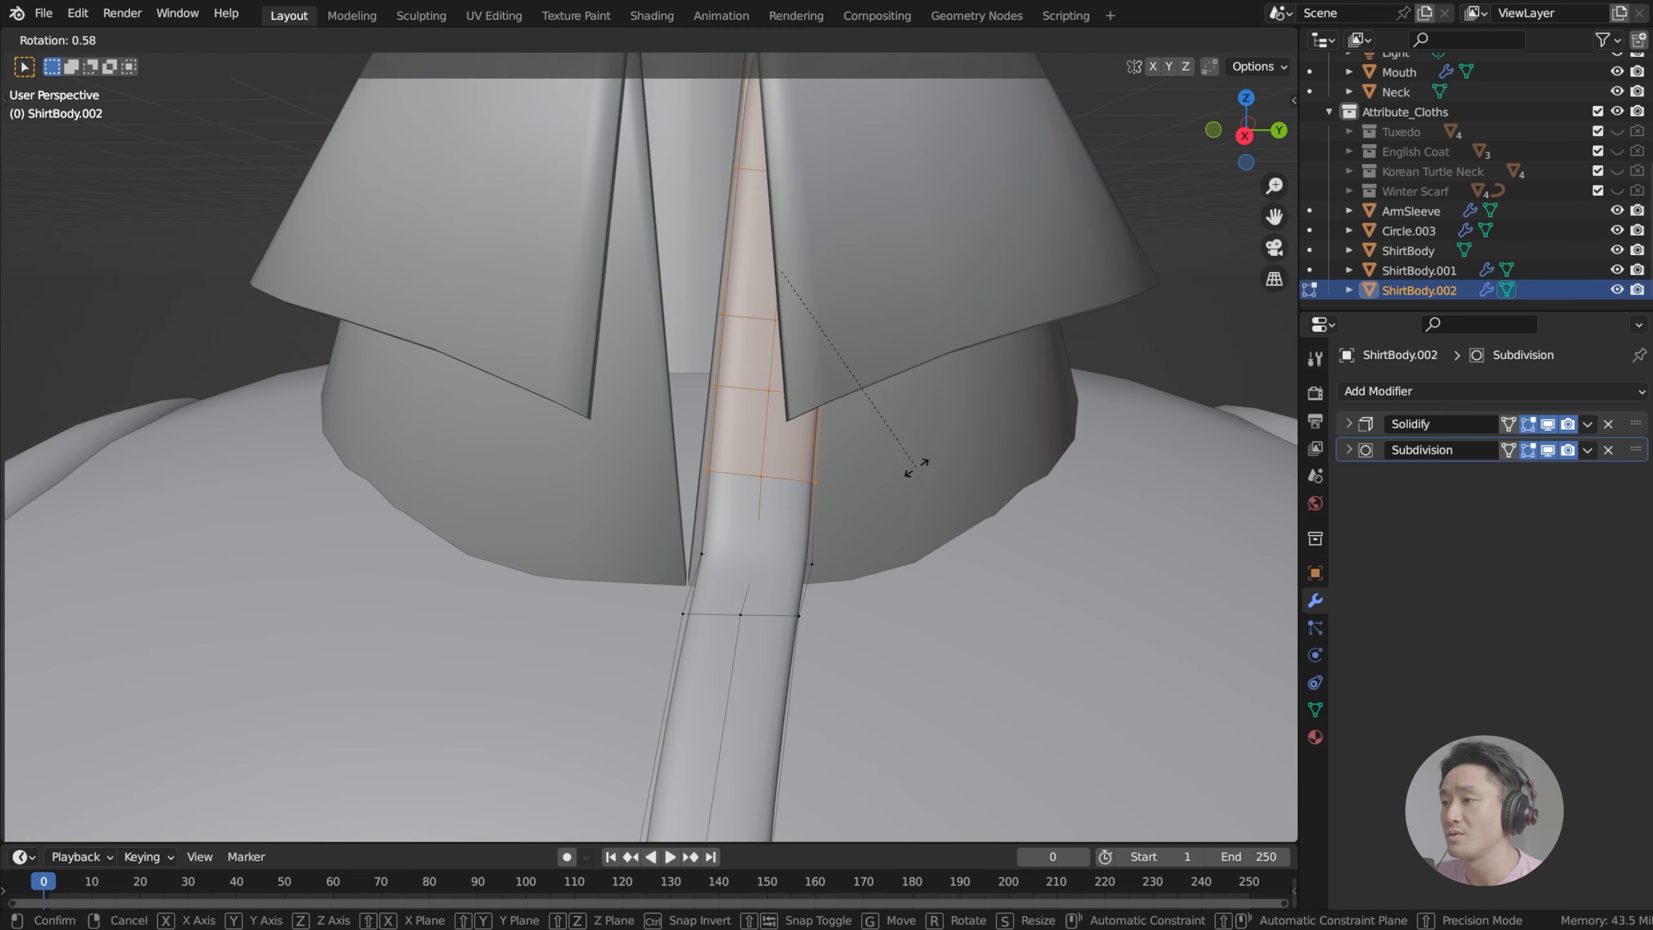
pyautogui.click(916, 467)
# Step: Move the vertex row just above the strip's bend at the collar base about -0.002 m along Y
pyautogui.moveTo(665, 521); pyautogui.dragTo(863, 589)
pyautogui.press('g')
pyautogui.press('y')
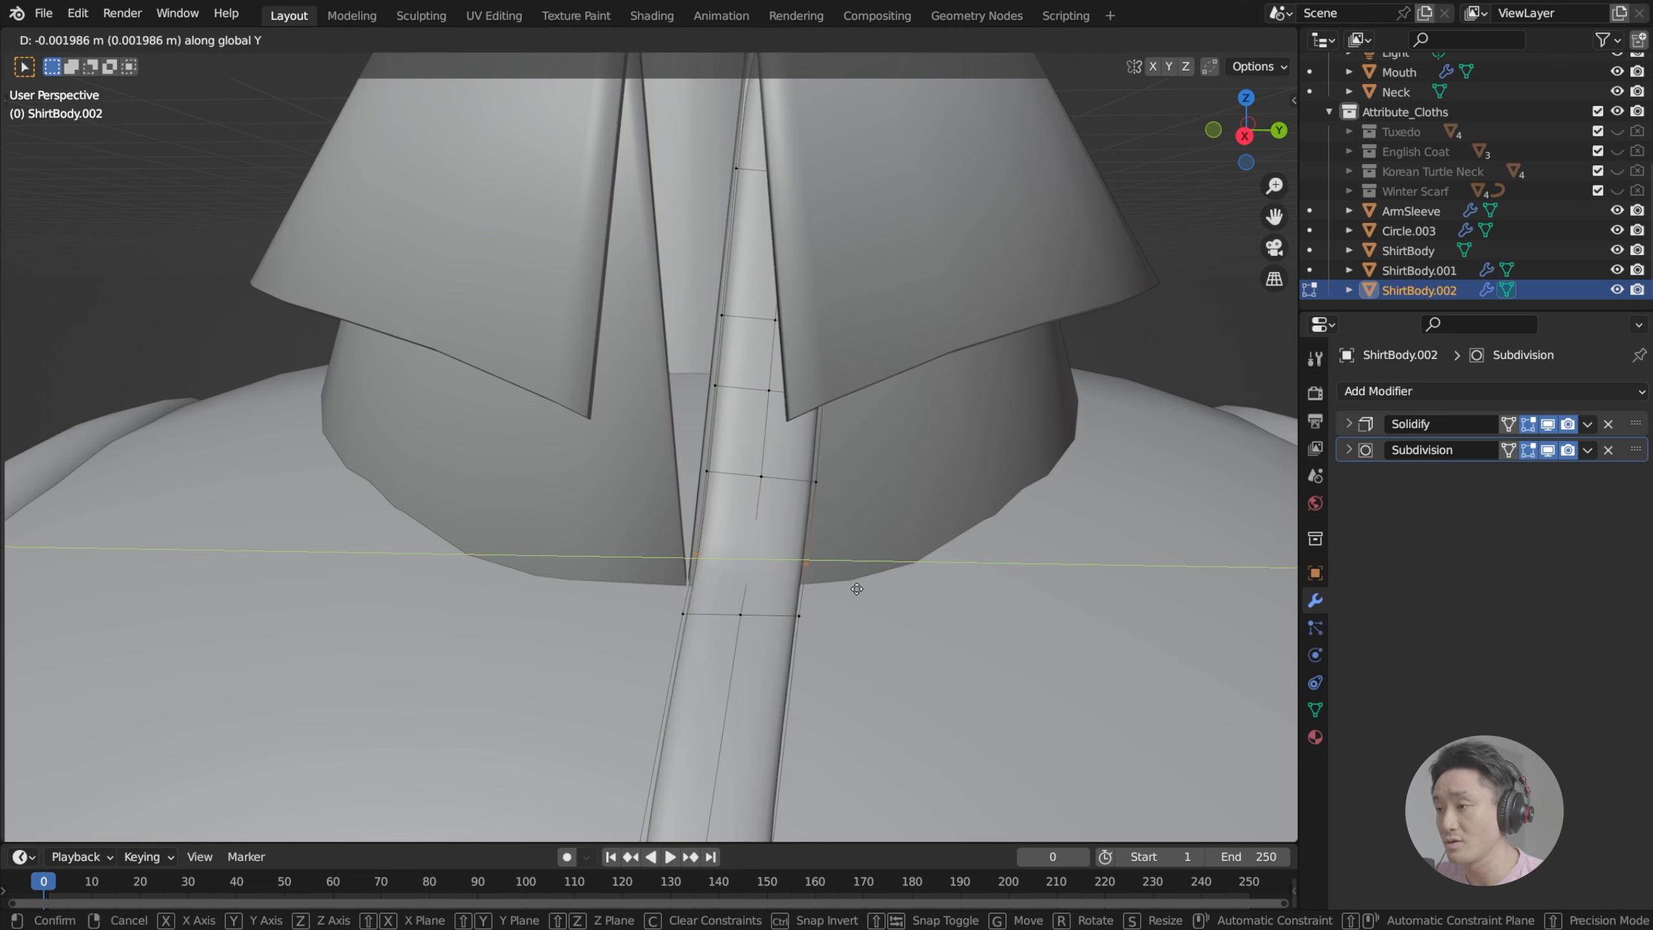
pyautogui.click(856, 590)
# Step: Try to nudge the next two vertex rows in the collar stand sideways along negative Y, one row at a time
pyautogui.moveTo(678, 444); pyautogui.dragTo(812, 499)
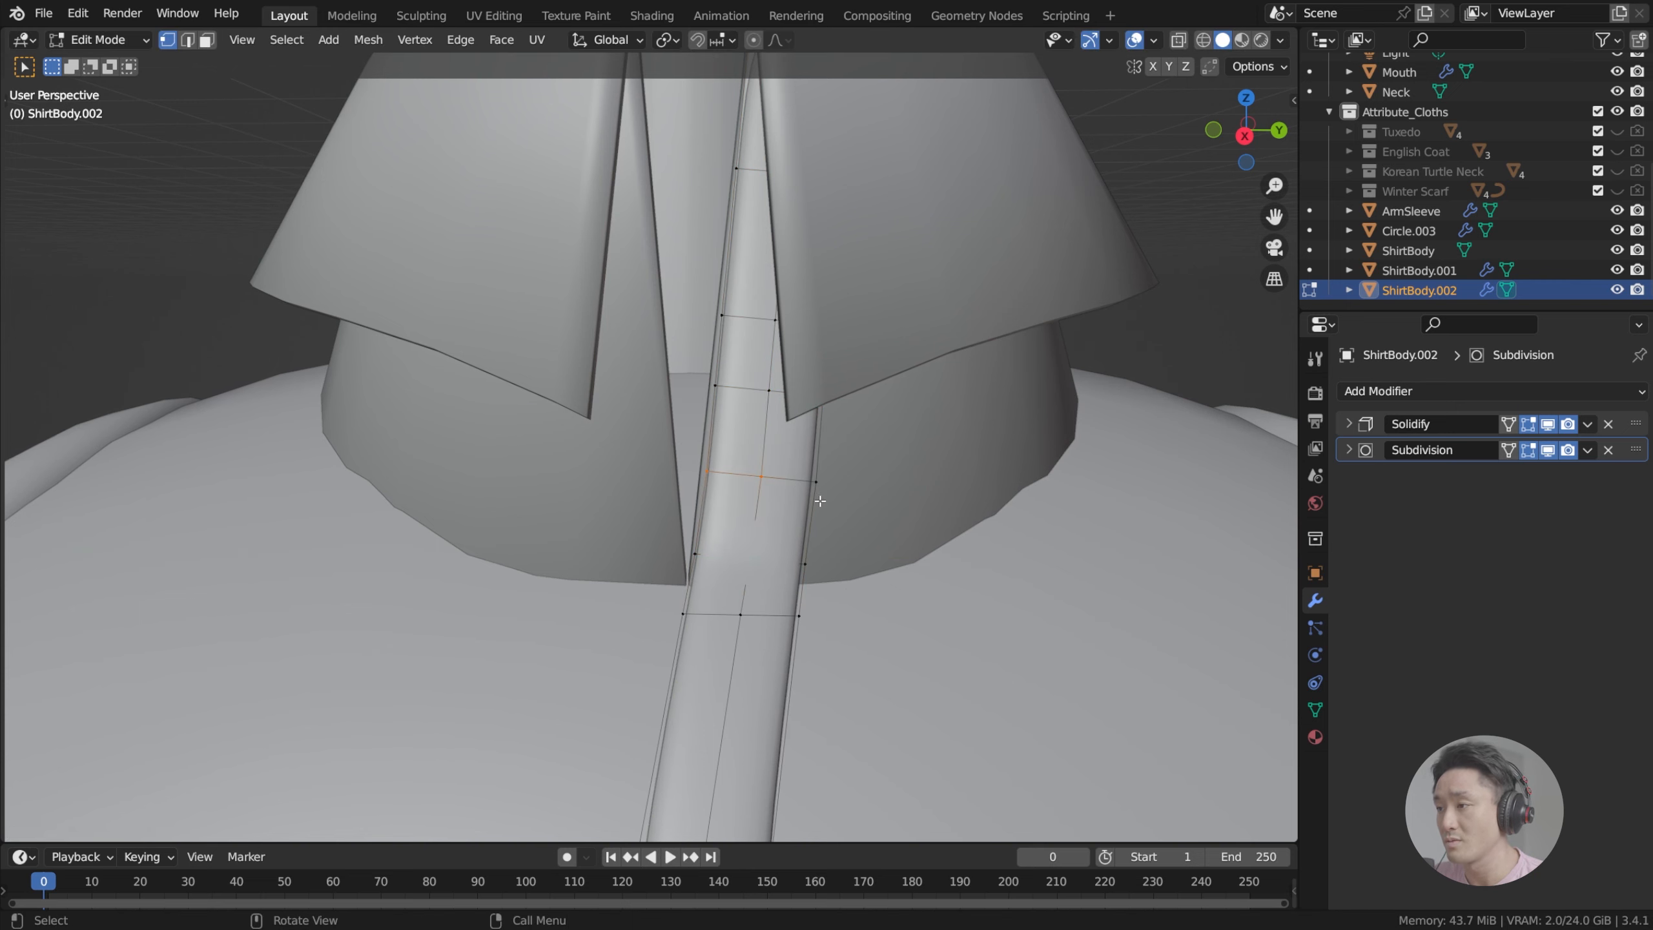
pyautogui.moveTo(671, 445); pyautogui.dragTo(906, 520)
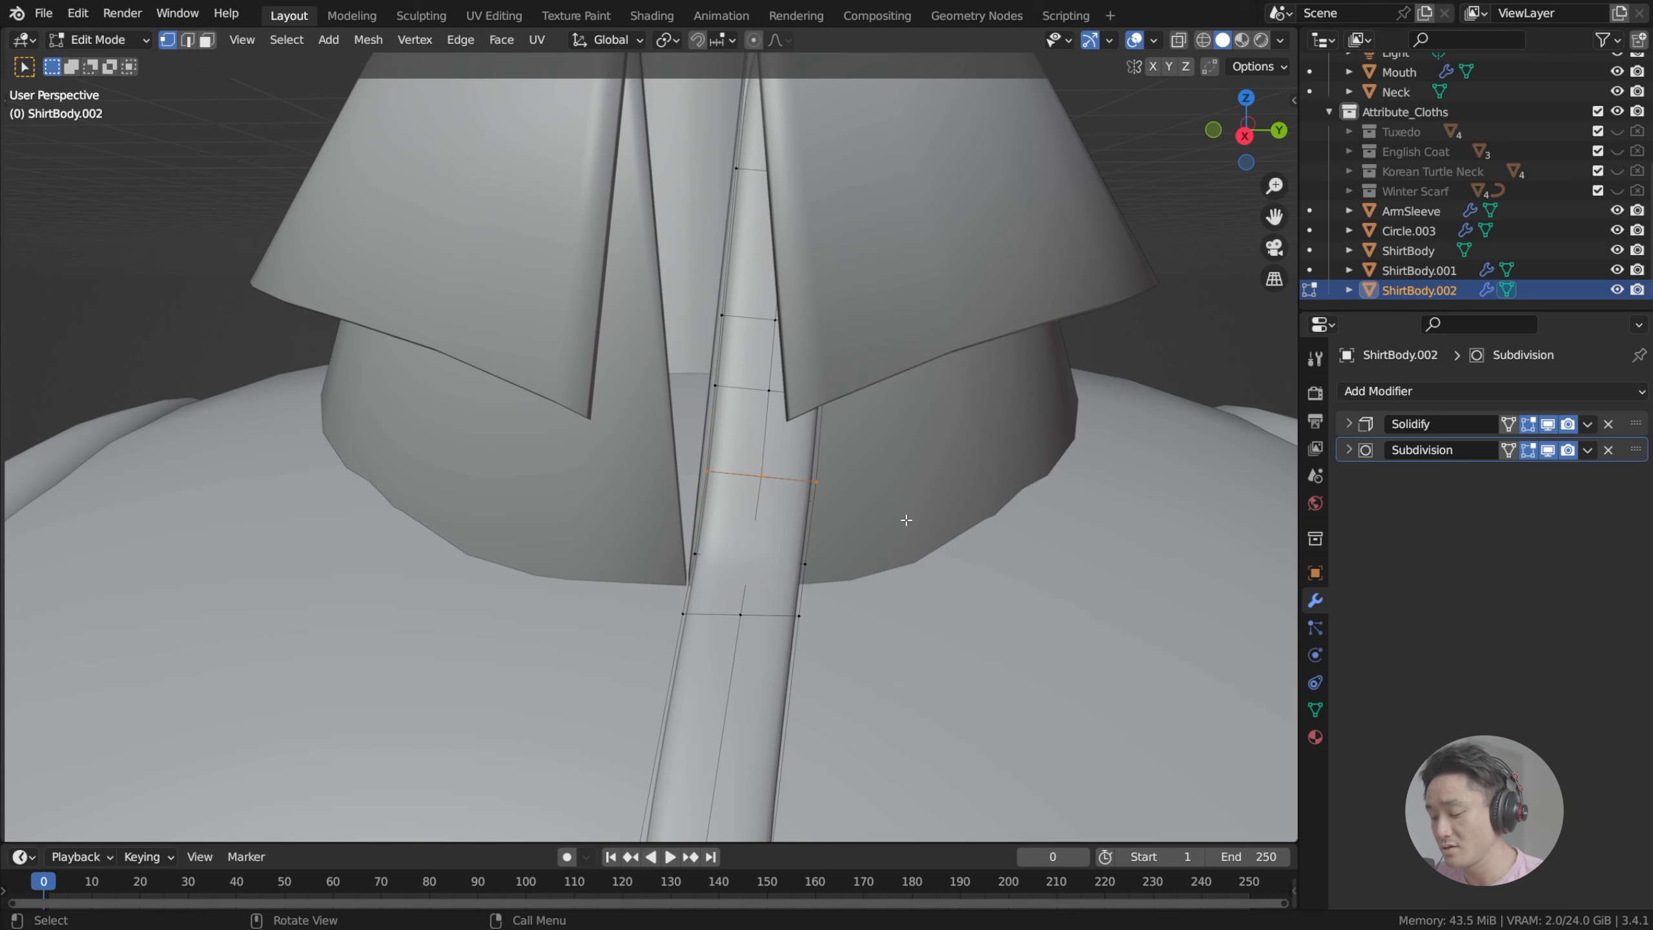
pyautogui.press('g')
pyautogui.press('y')
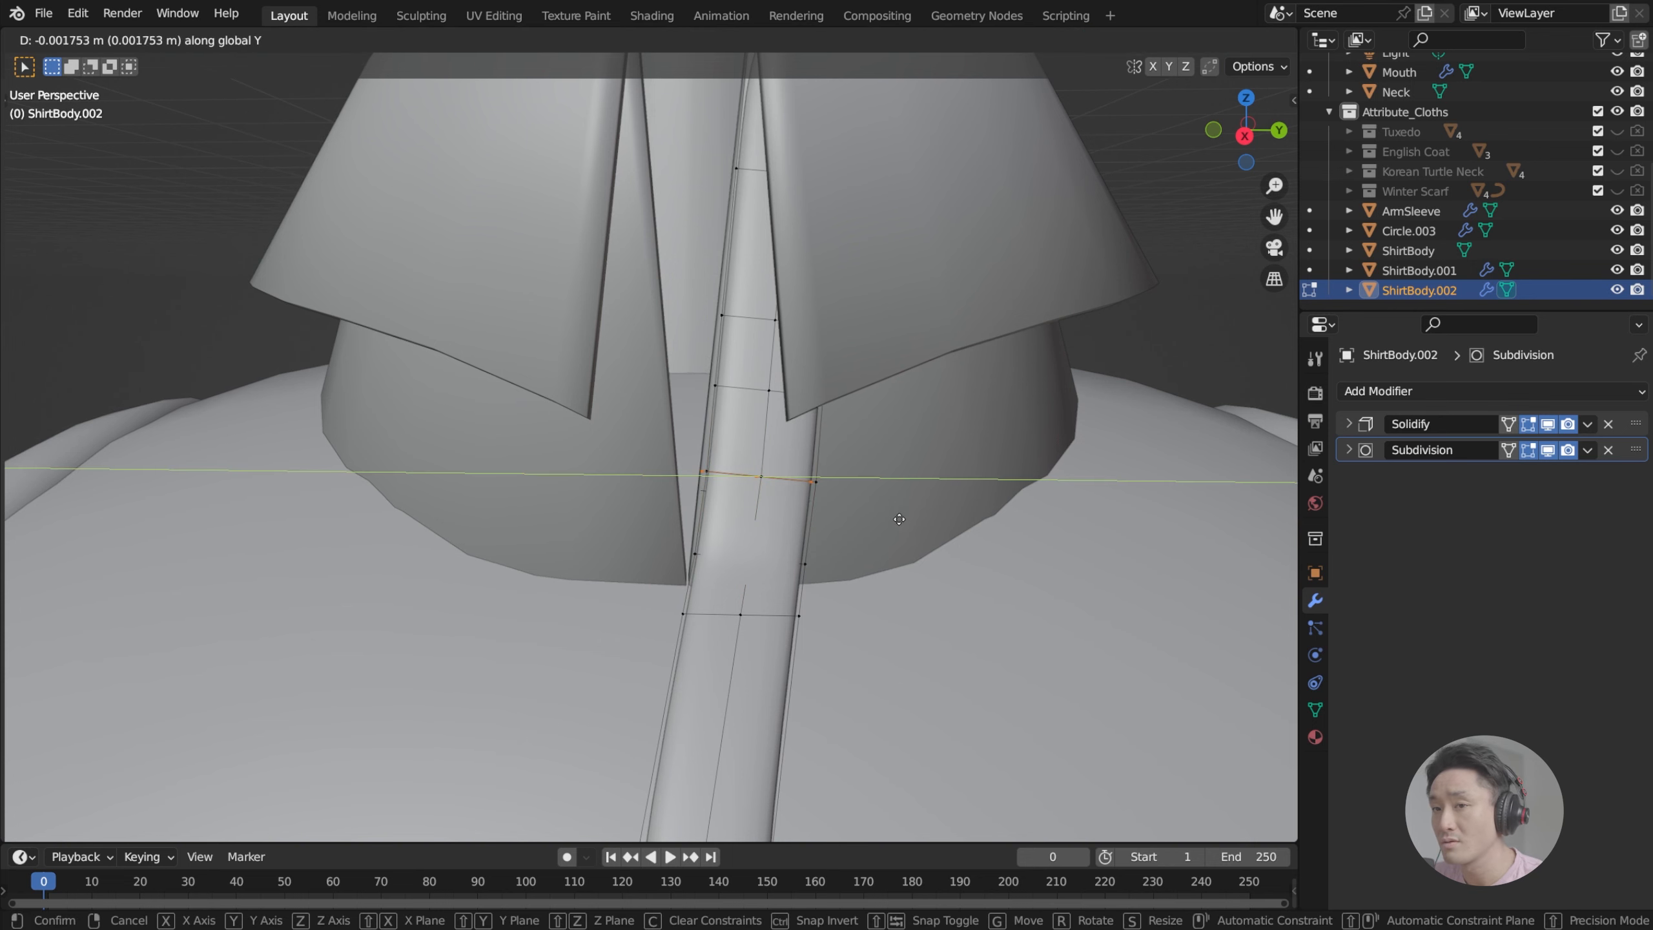
pyautogui.click(897, 519)
pyautogui.moveTo(696, 378); pyautogui.dragTo(859, 436)
pyautogui.press('g')
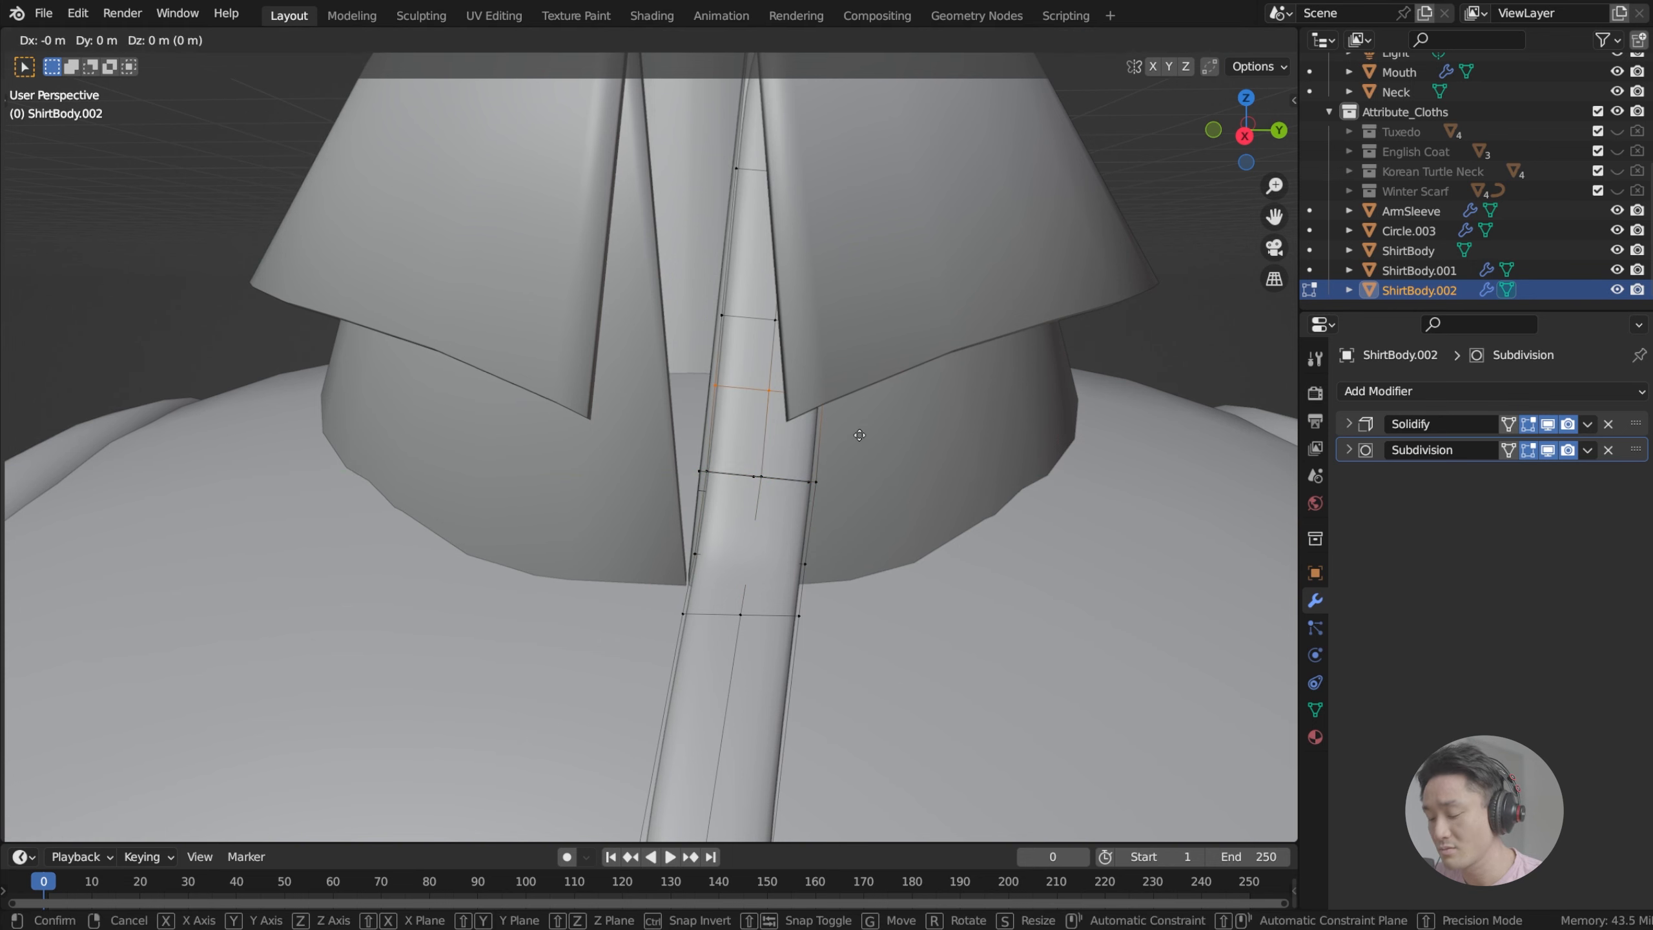
pyautogui.press('y')
pyautogui.click(856, 436)
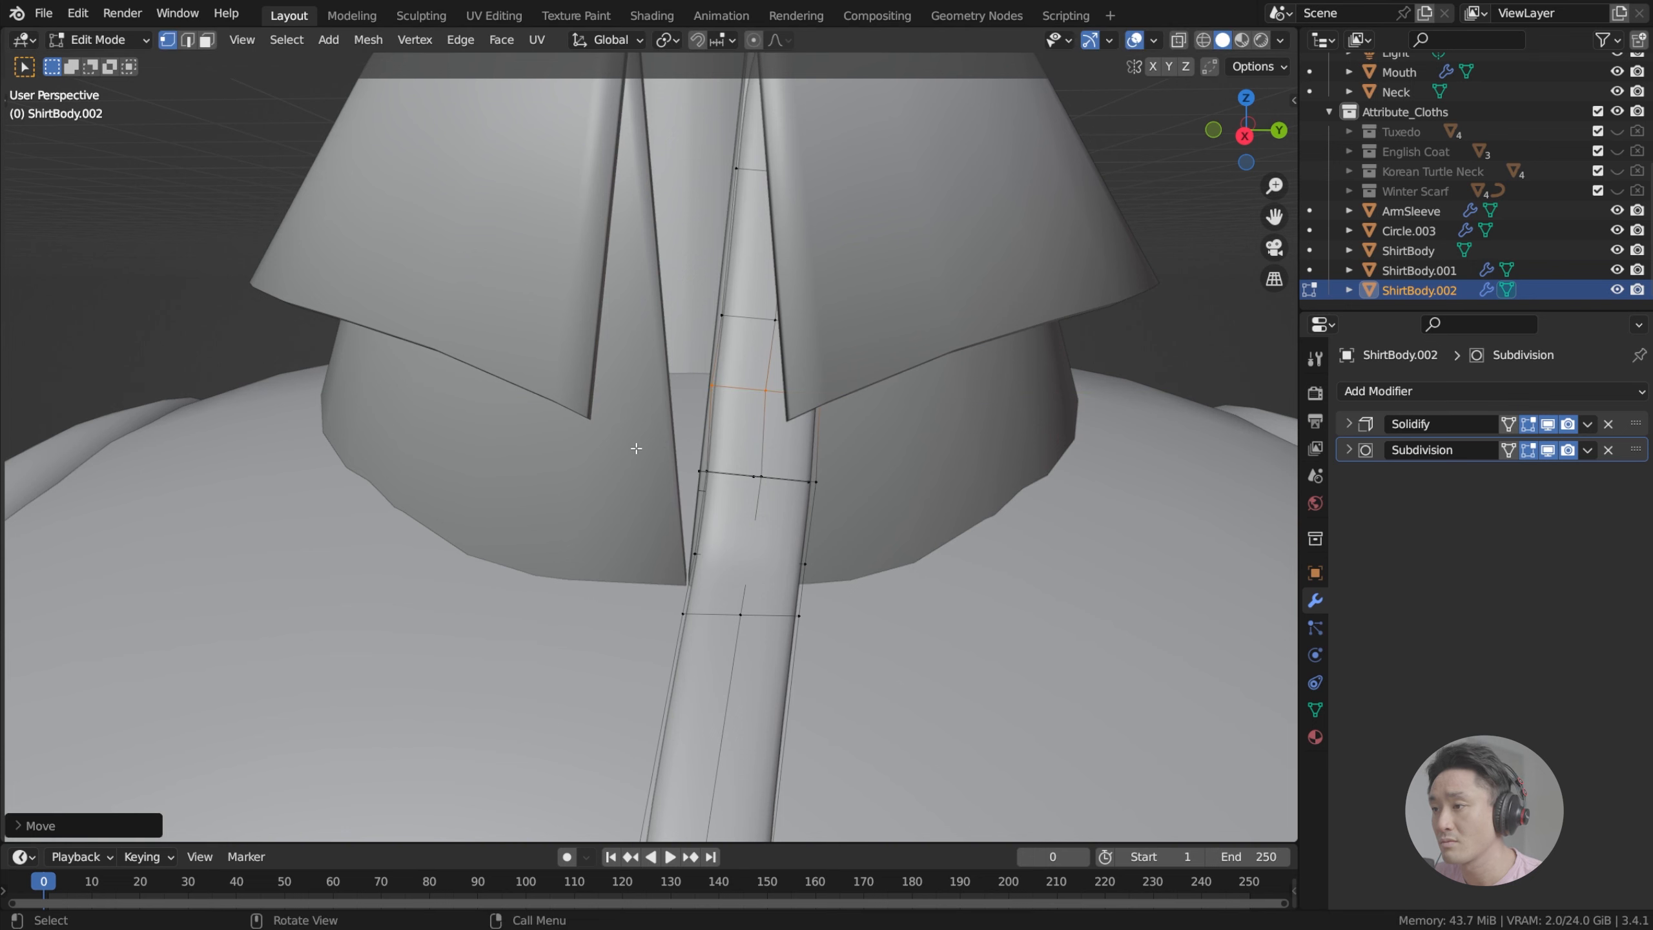
# Step: Check the strip from the side and in the Right Orthographic view, and undo the last vertex row adjustments
pyautogui.moveTo(705, 431); pyautogui.dragTo(763, 431, button='middle')
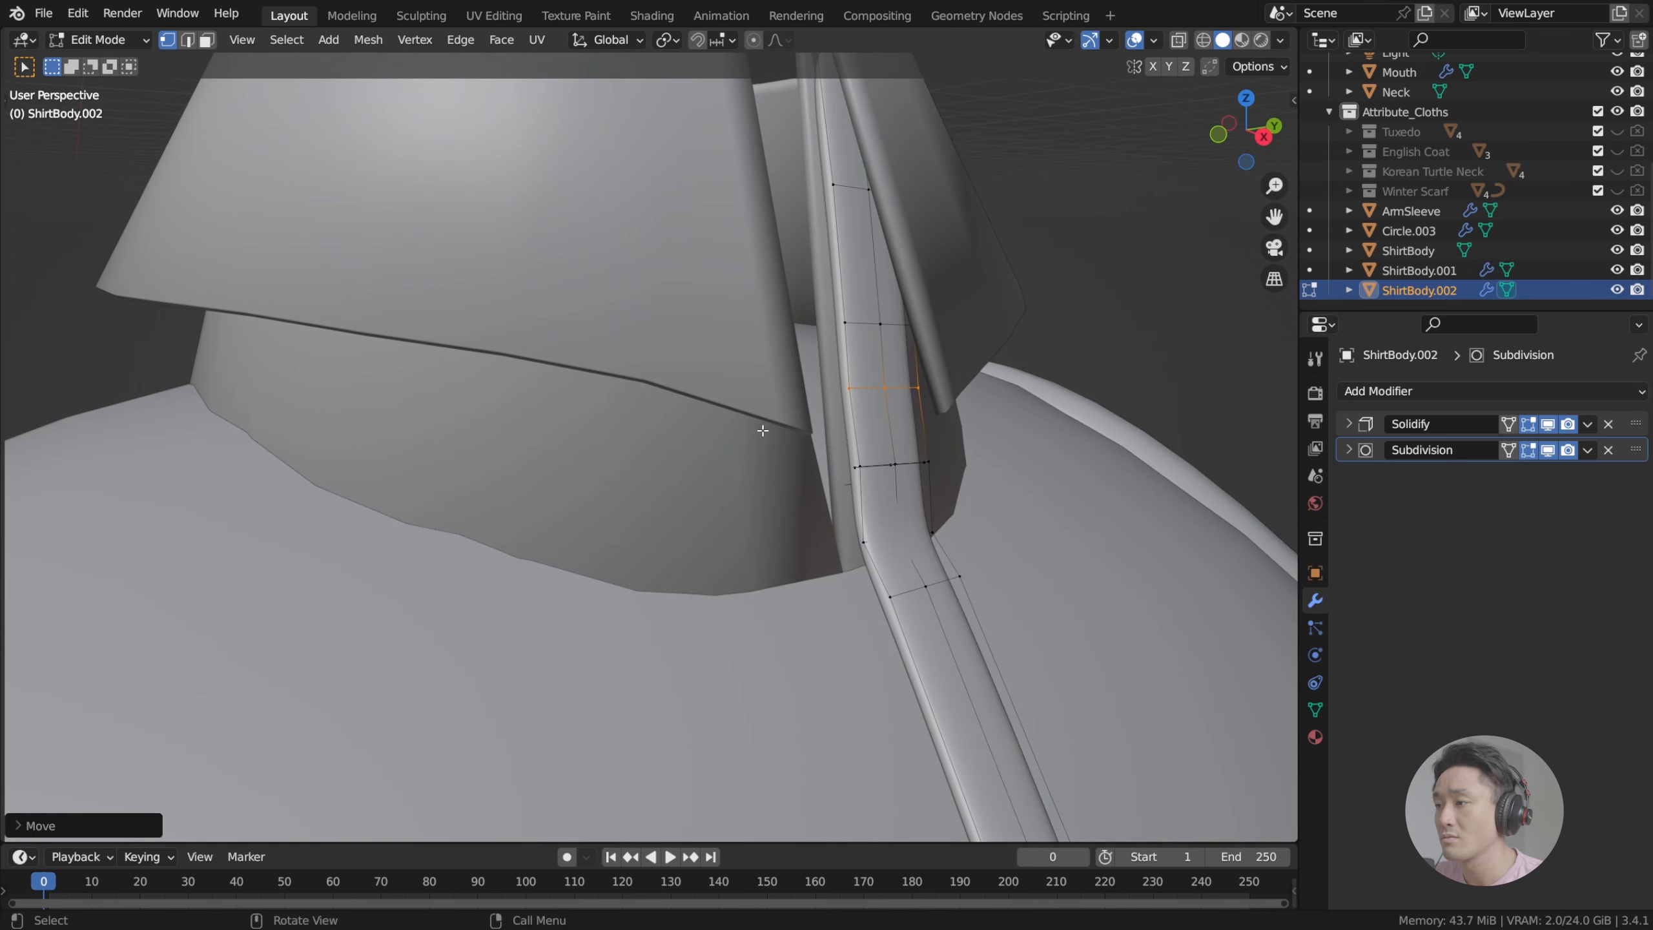
pyautogui.press('KP_3')
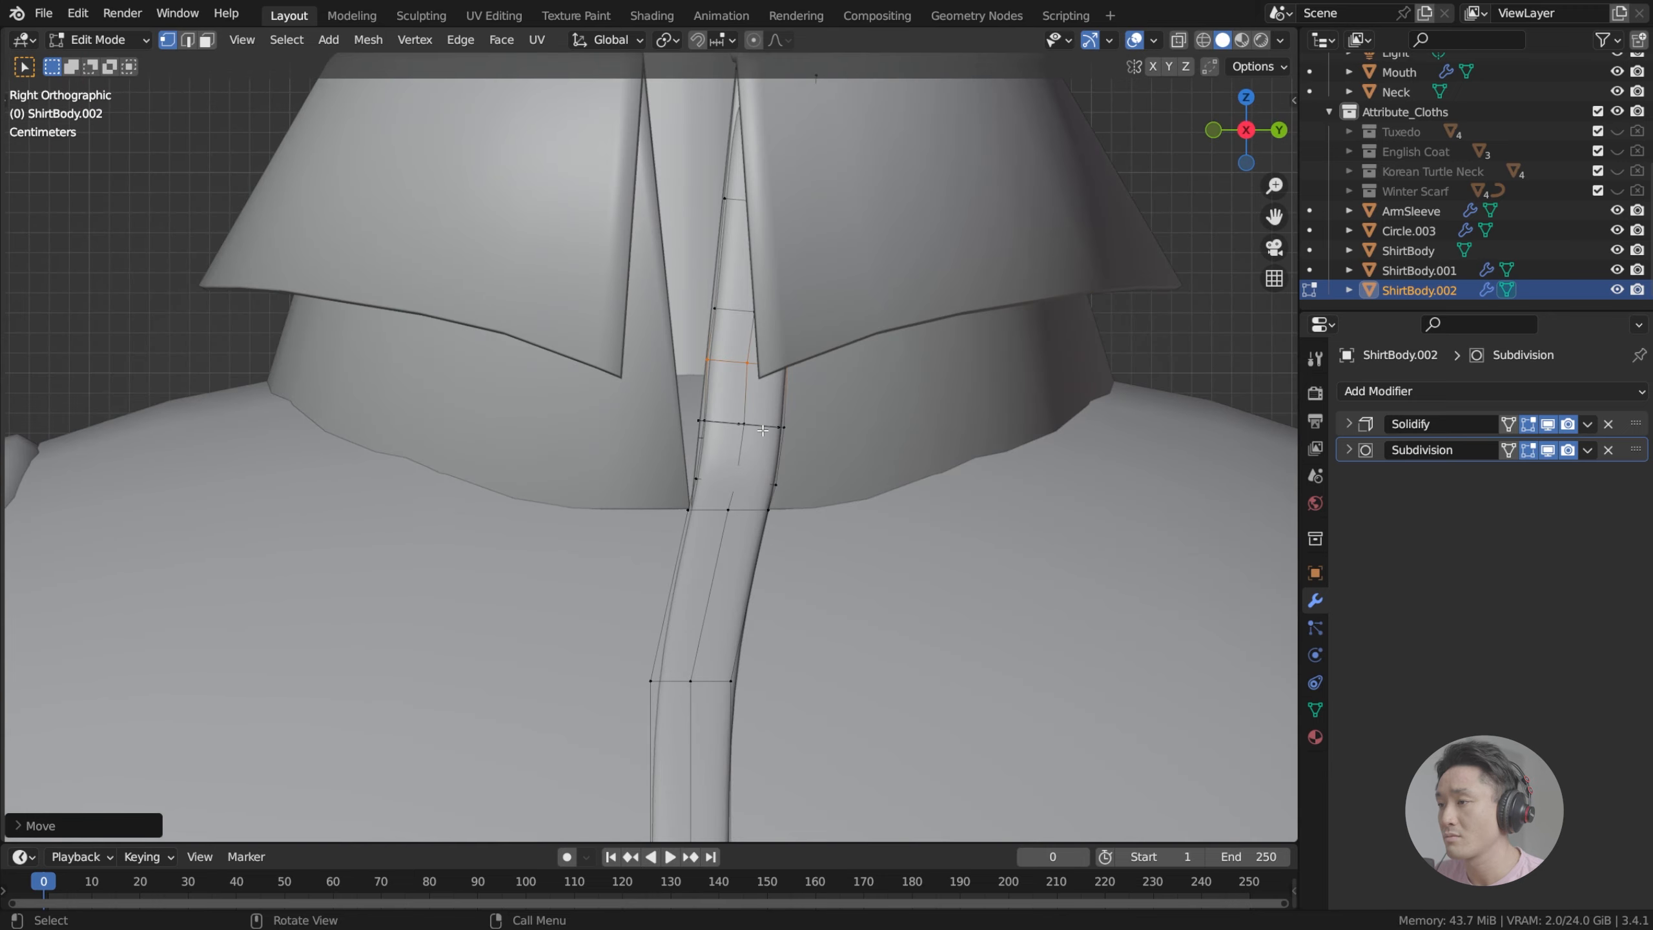
pyautogui.scroll(3, 762, 430)
pyautogui.hotkey('ctrl', 'z')
pyautogui.hotkey('ctrl', 'z')
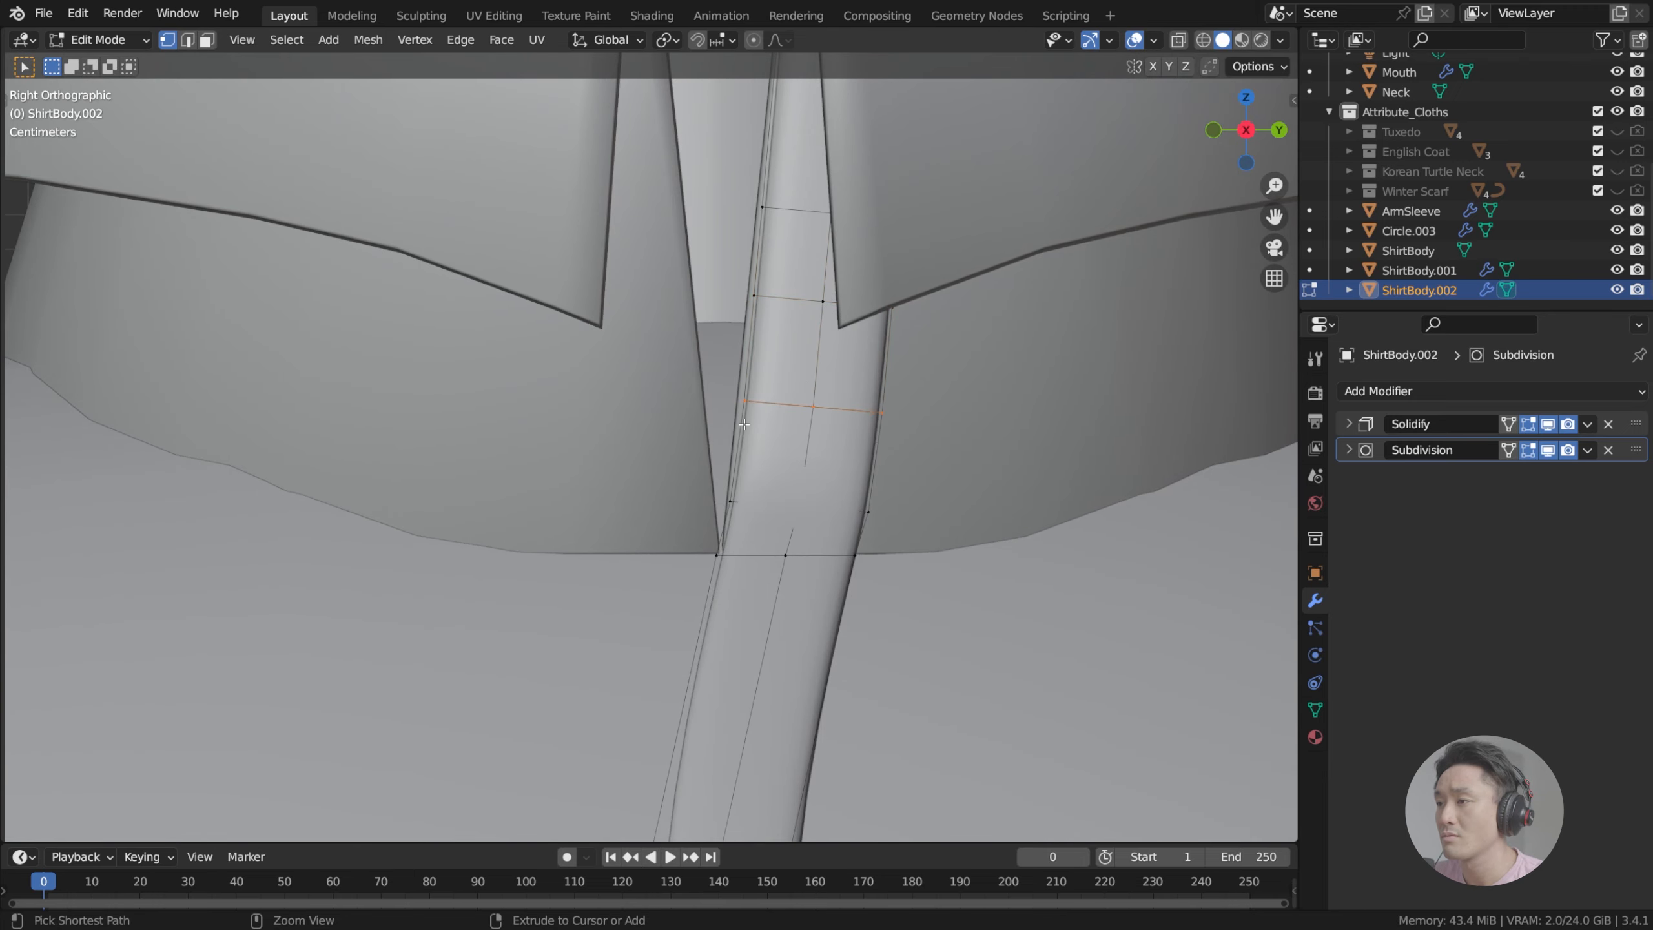
# Step: Turn on X-Ray, move the stray duplicate row off the strip's row in the collar stand and delete its vertices
pyautogui.keyDown('shift'); pyautogui.moveTo(931, 317); pyautogui.dragTo(932, 375, button='middle'); pyautogui.keyUp('shift')
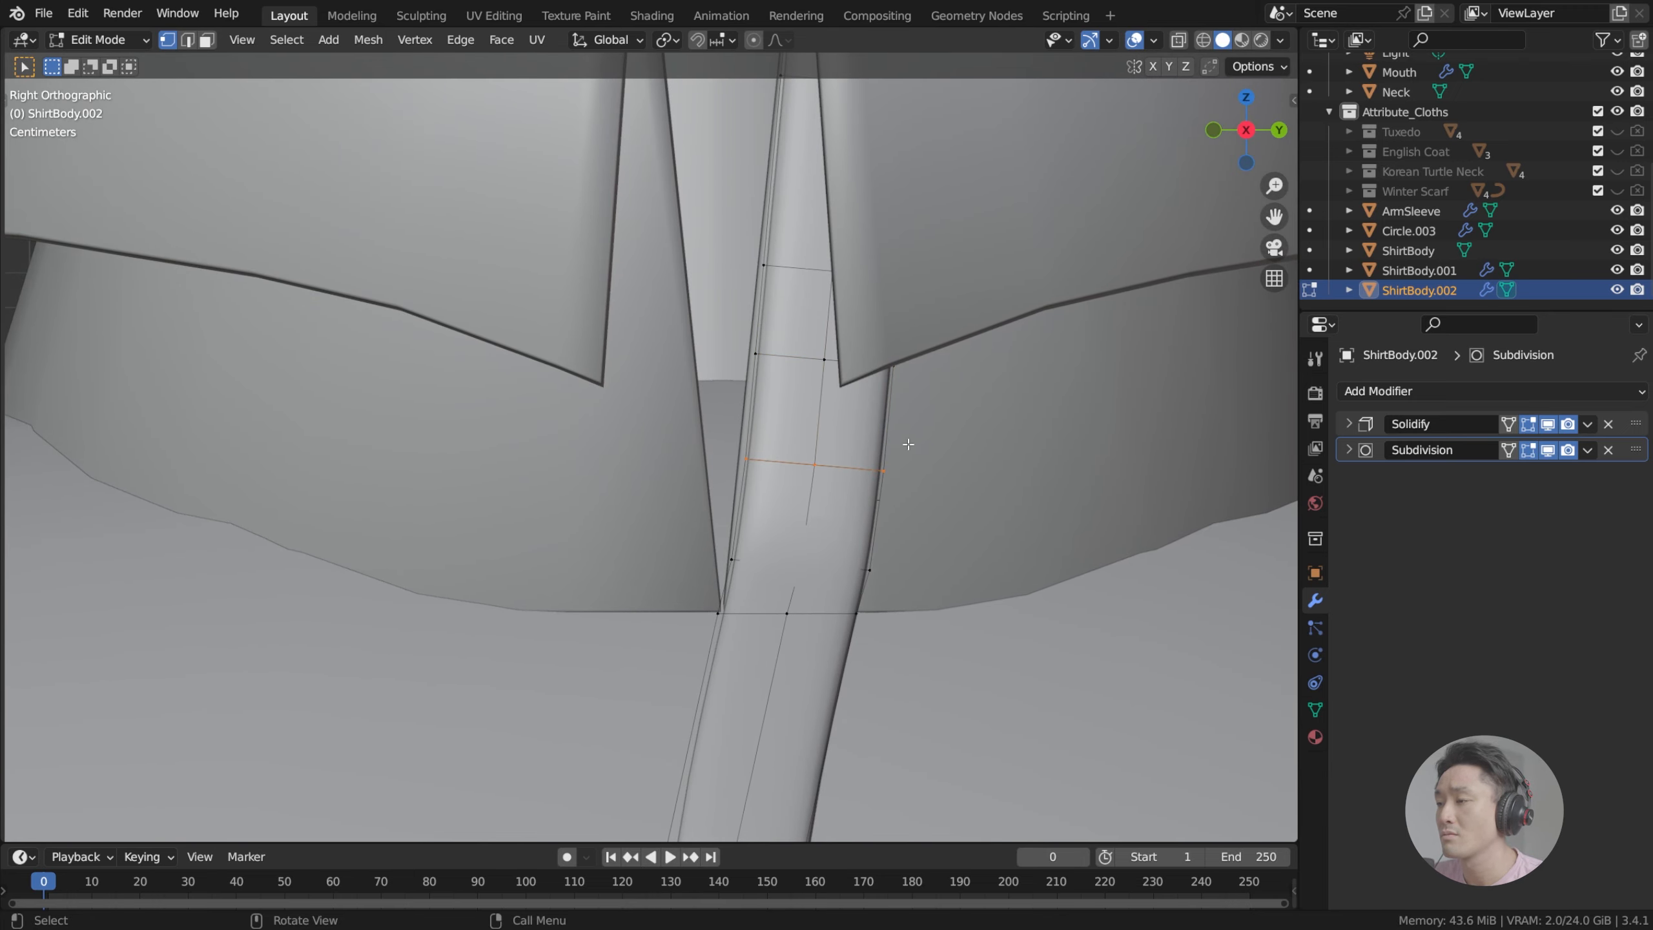
pyautogui.moveTo(908, 444); pyautogui.dragTo(834, 388, button='middle')
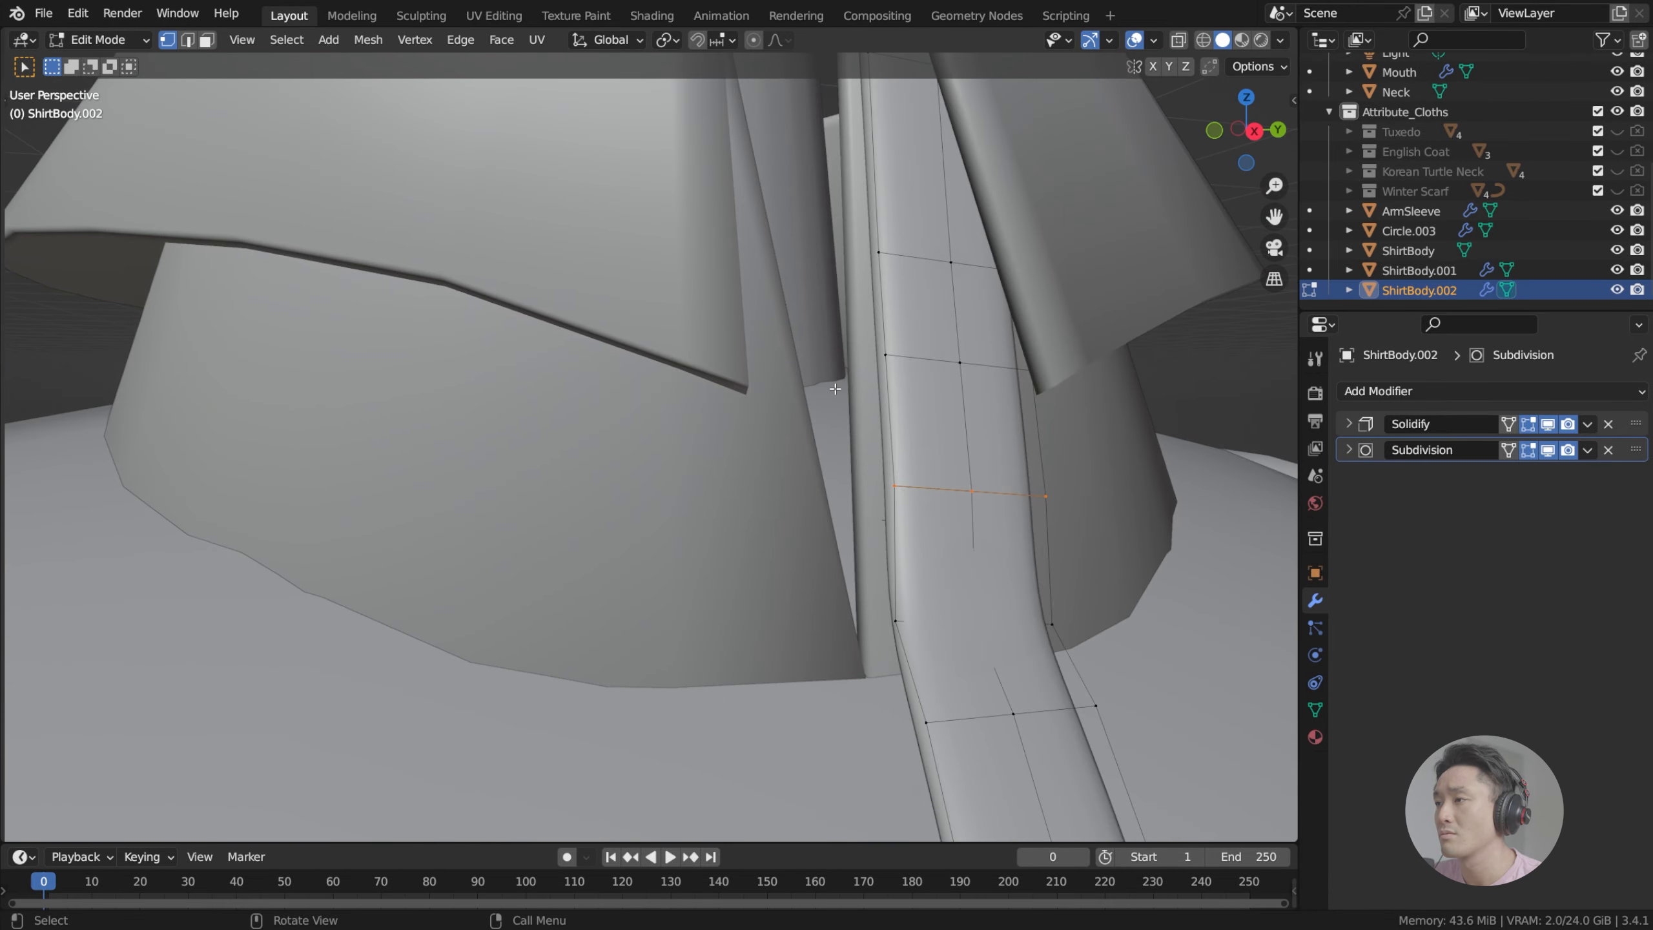
pyautogui.click(1179, 42)
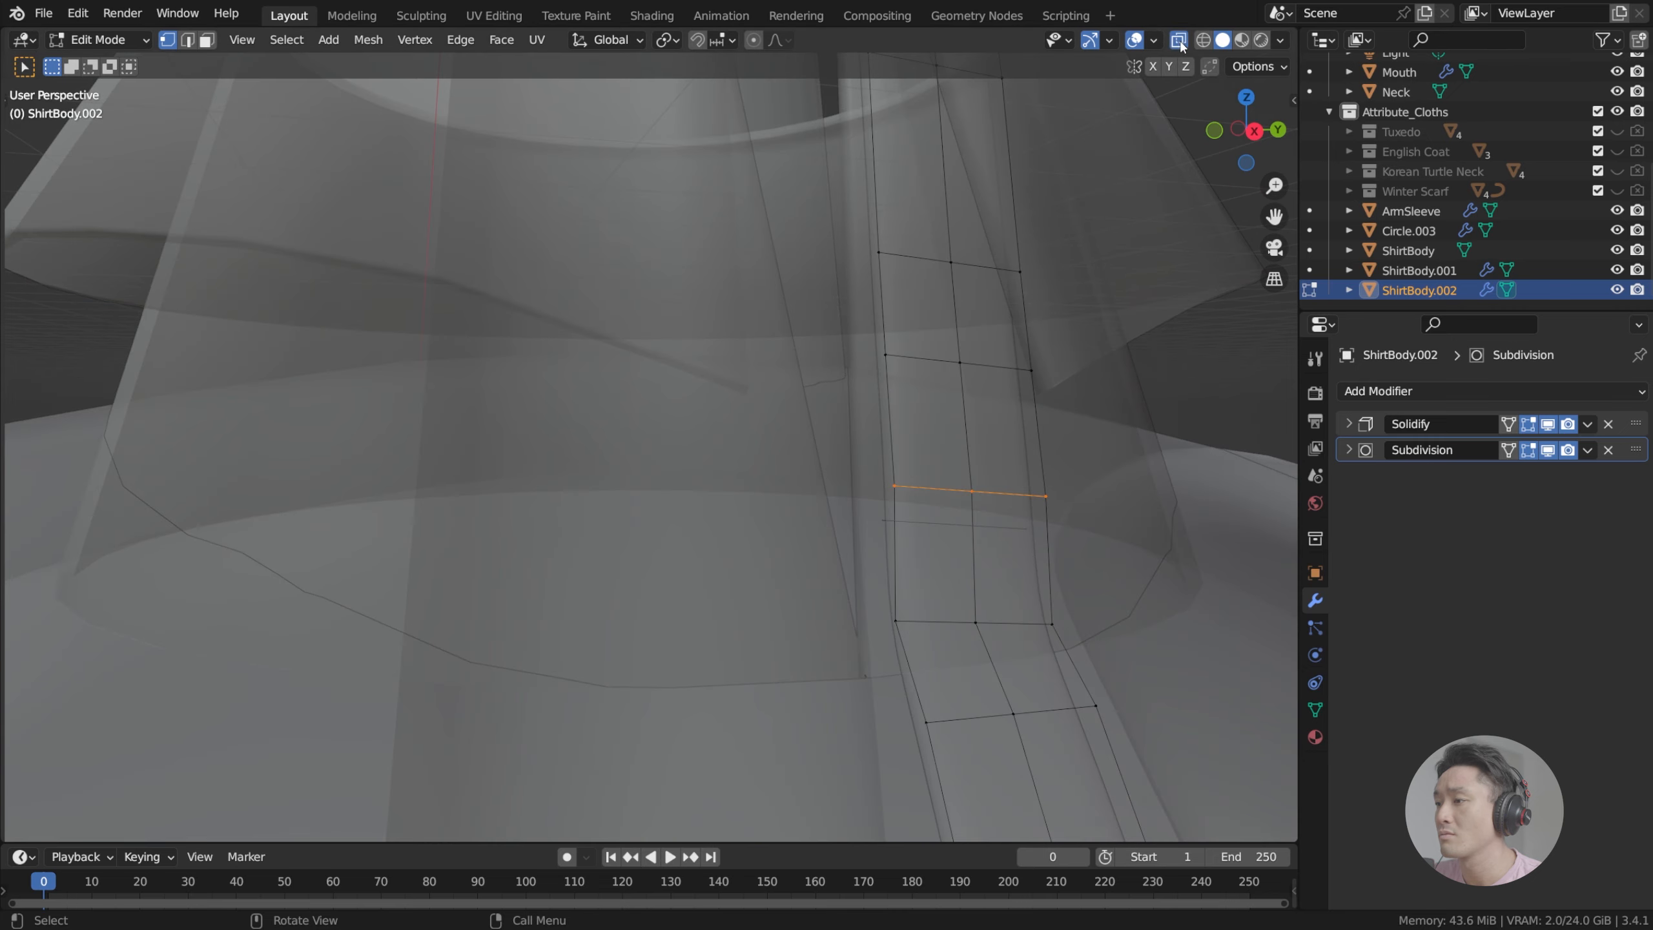
pyautogui.press('g')
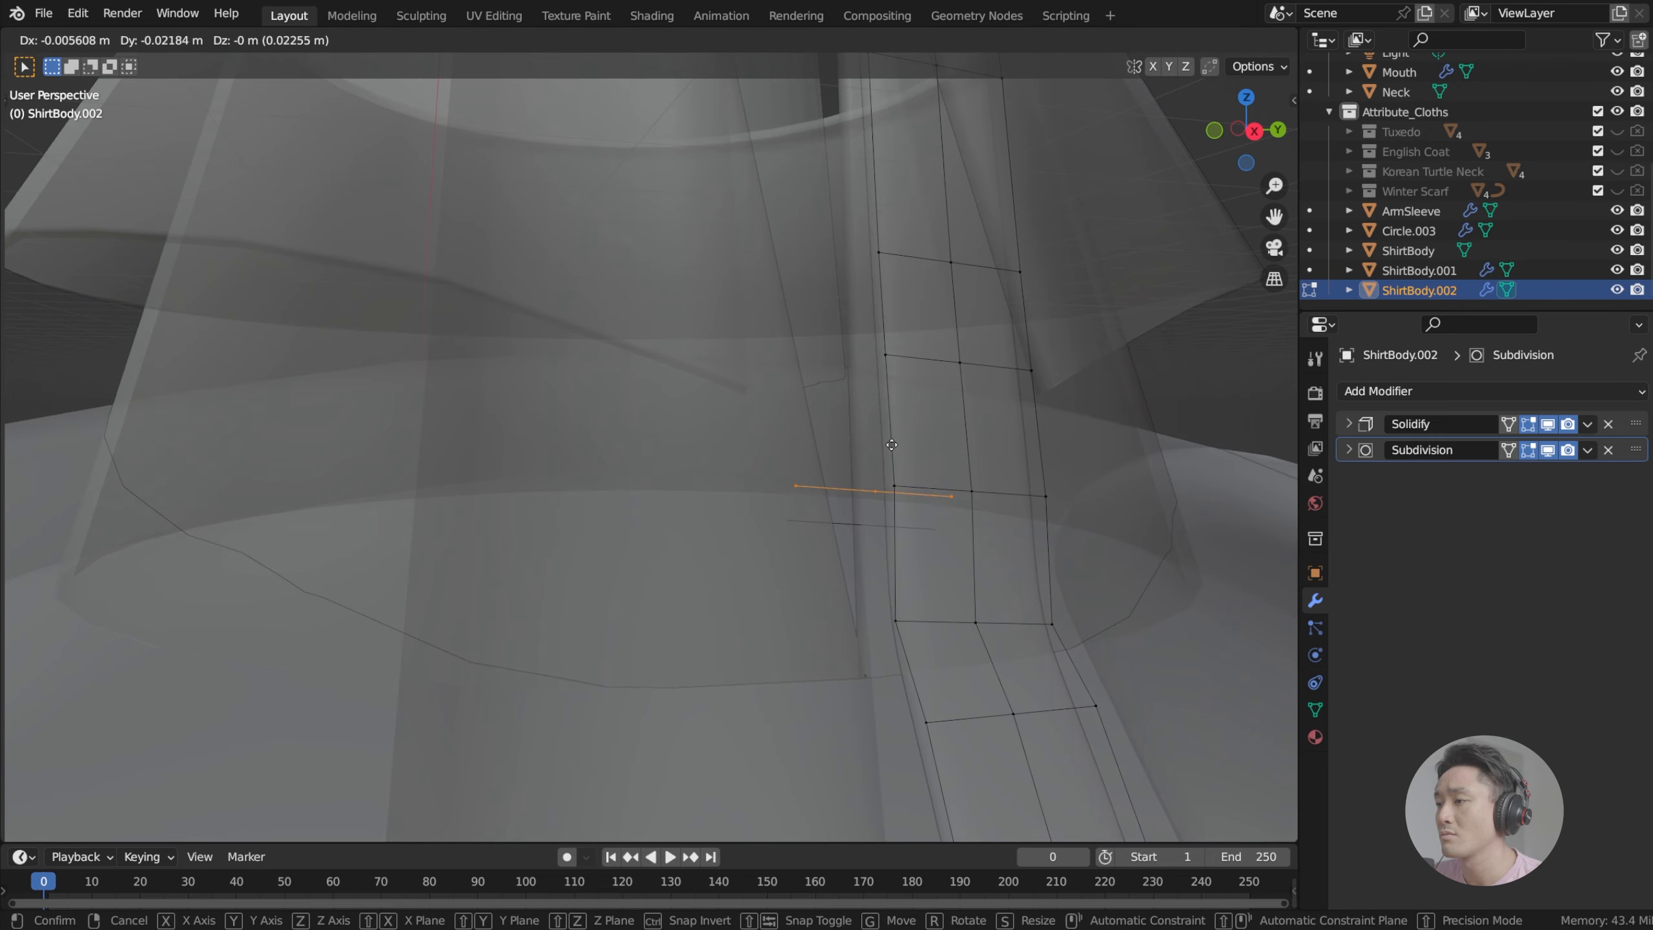
pyautogui.click(753, 396)
pyautogui.press('x')
pyautogui.click(752, 399)
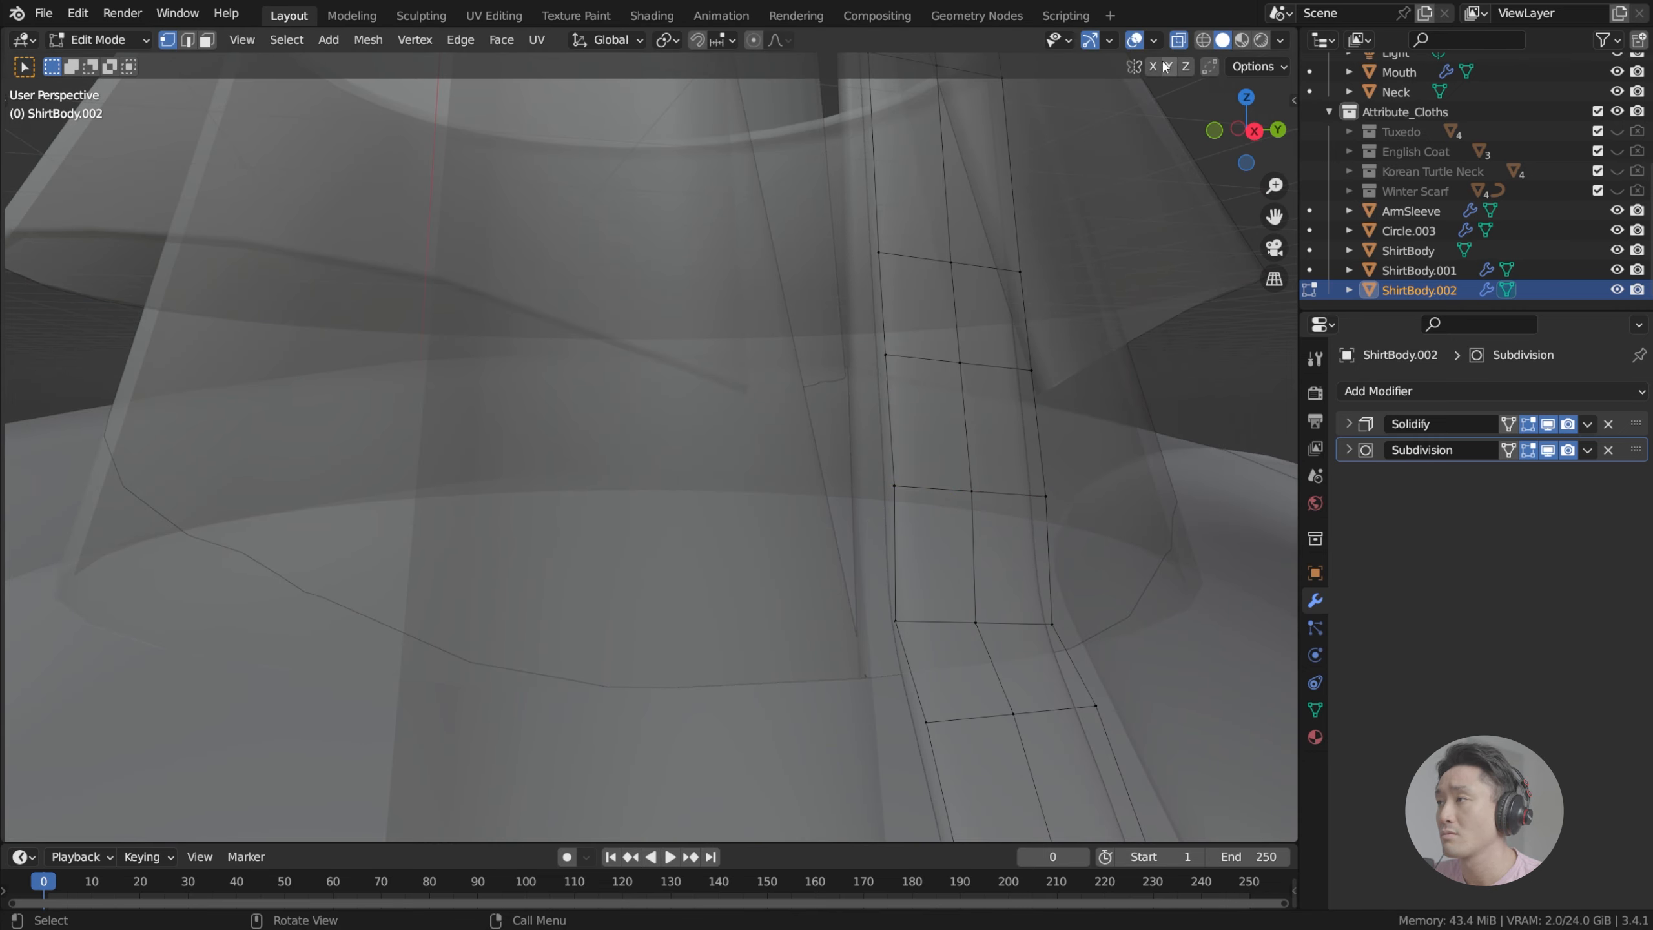
# Step: Turn off X-Ray and, in the Right Orthographic view, move the remaining collar-stand row about -0.002 m along Y
pyautogui.click(1178, 43)
pyautogui.moveTo(825, 435); pyautogui.dragTo(1215, 553)
pyautogui.press('g')
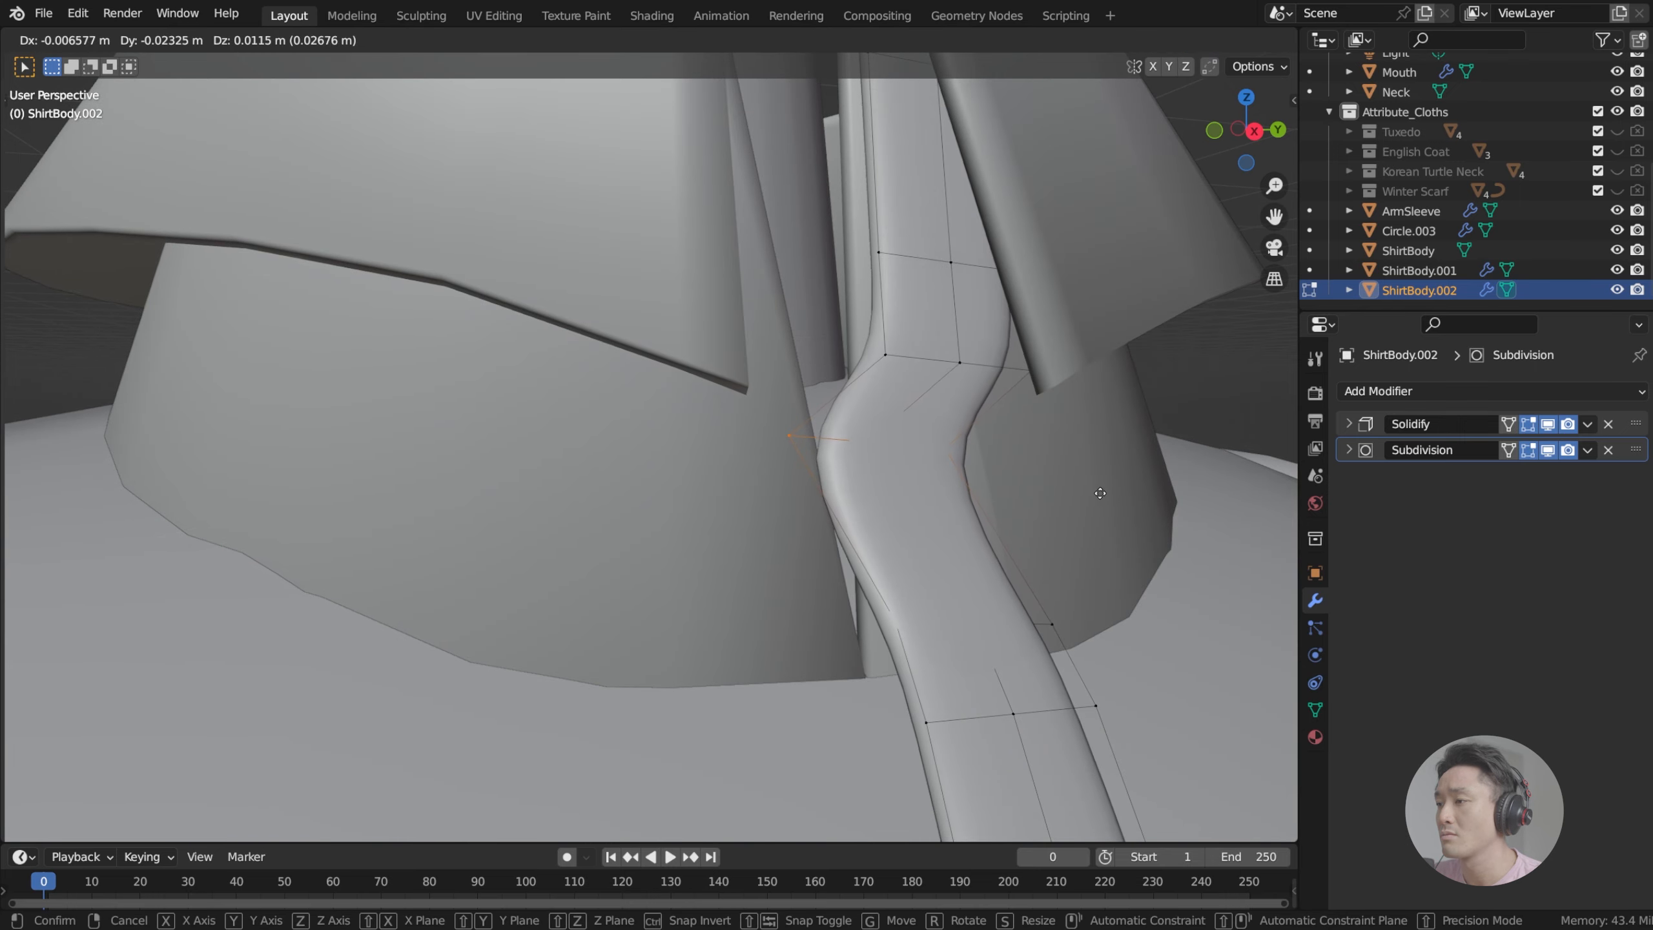
pyautogui.rightClick(1133, 508)
pyautogui.press('KP_3')
pyautogui.scroll(2, 989, 520)
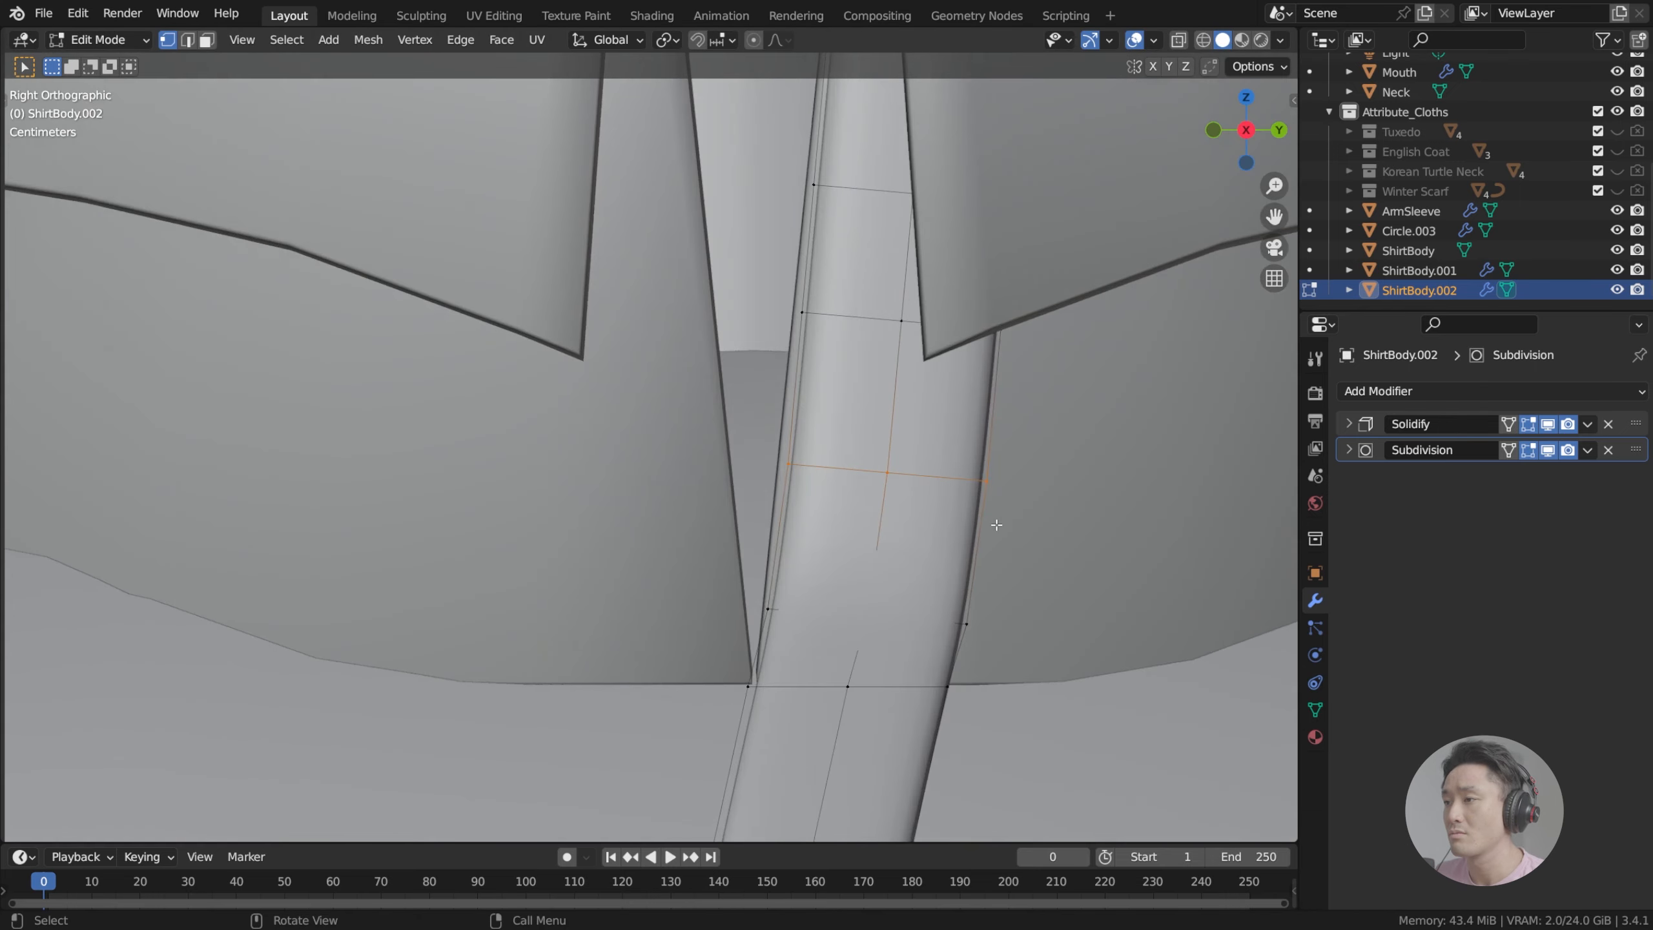
pyautogui.press('g')
pyautogui.press('y')
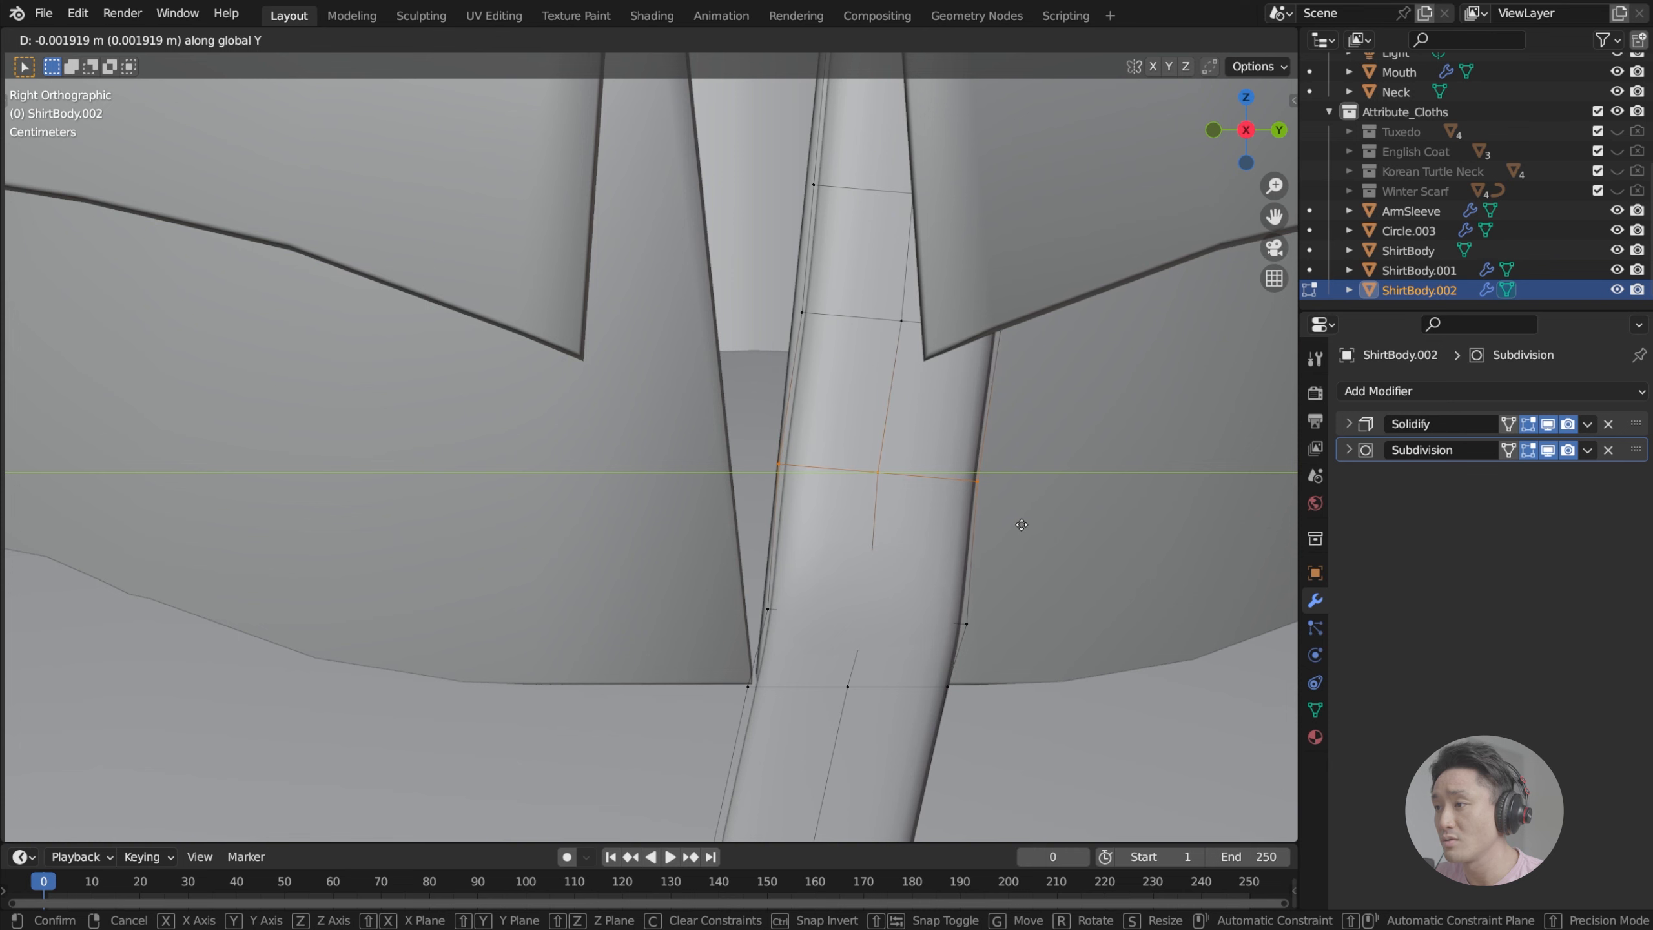
pyautogui.click(1024, 517)
# Step: Nudge the next two vertex rows up the strip slightly along negative Y, the upper one by about 0.002 m
pyautogui.press('g')
pyautogui.press('y')
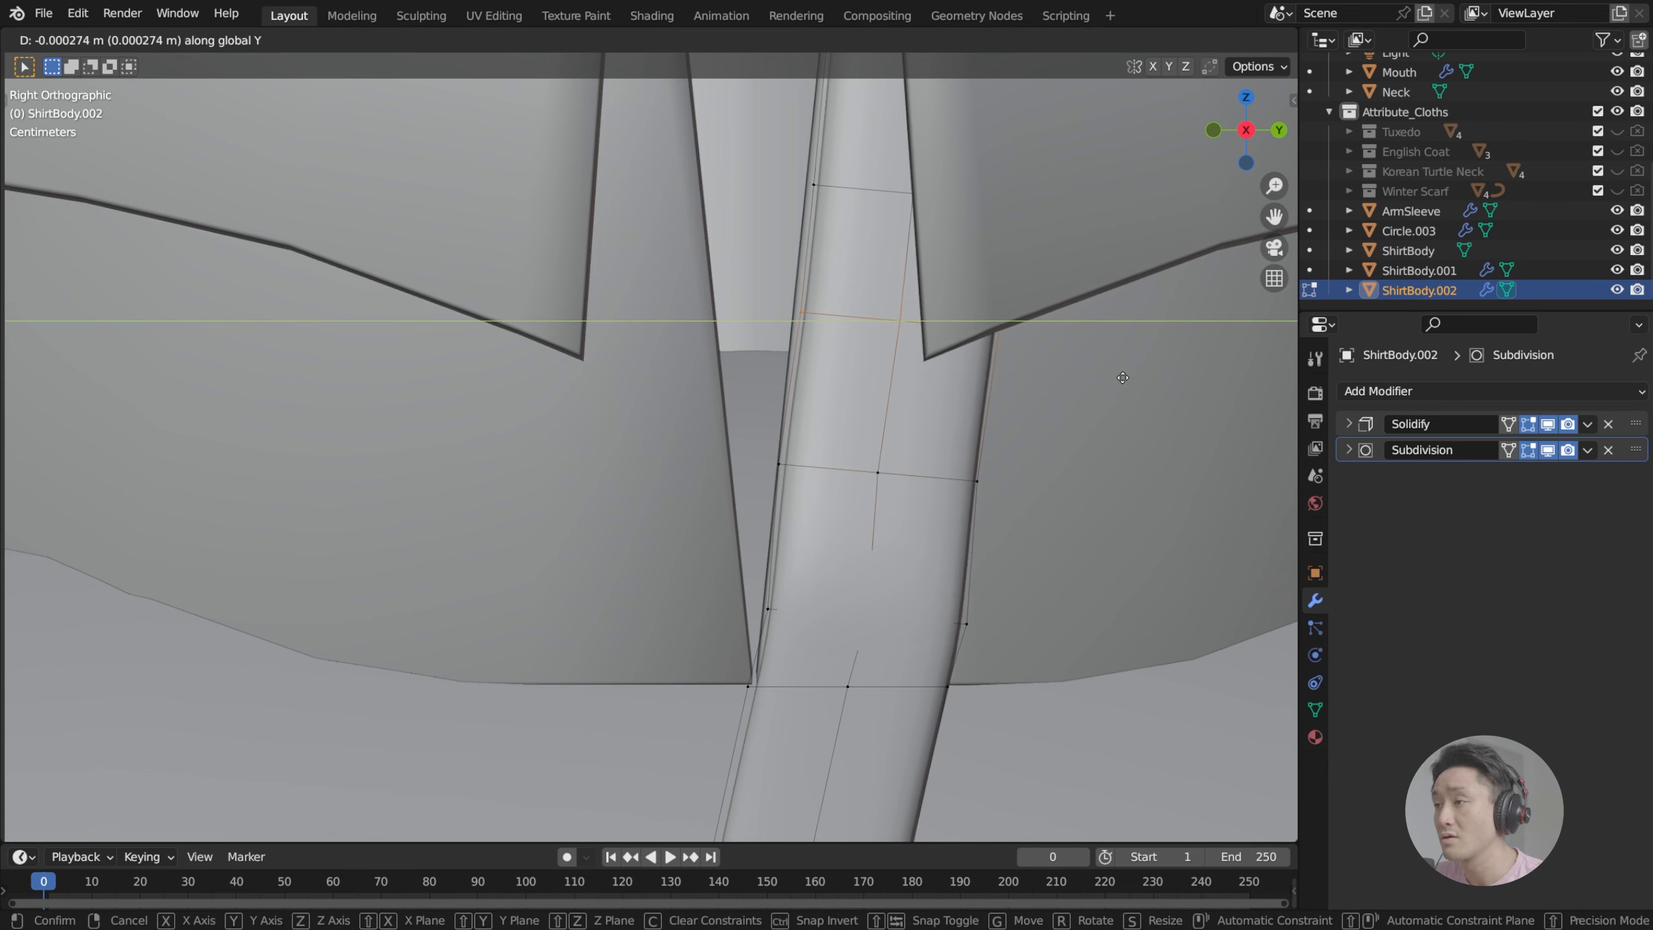
pyautogui.click(1115, 374)
pyautogui.keyDown('shift'); pyautogui.moveTo(1076, 359); pyautogui.dragTo(1096, 526, button='middle'); pyautogui.keyUp('shift')
pyautogui.moveTo(772, 274); pyautogui.dragTo(818, 311)
pyautogui.scroll(-2, 1106, 415)
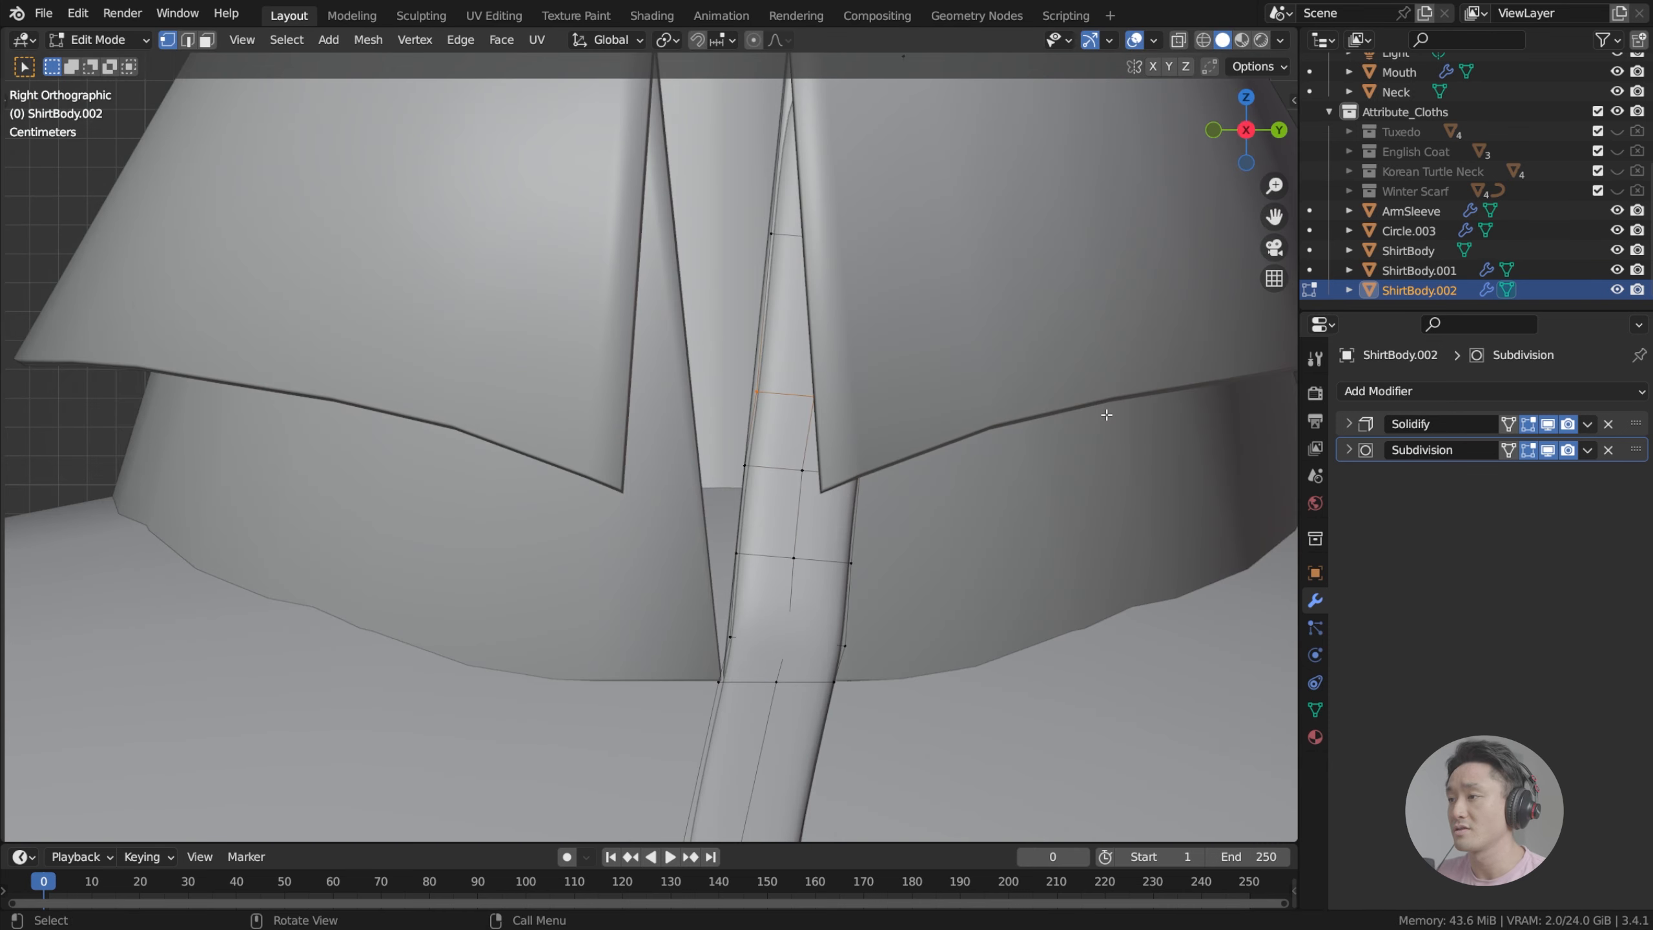
pyautogui.press('g')
pyautogui.press('y')
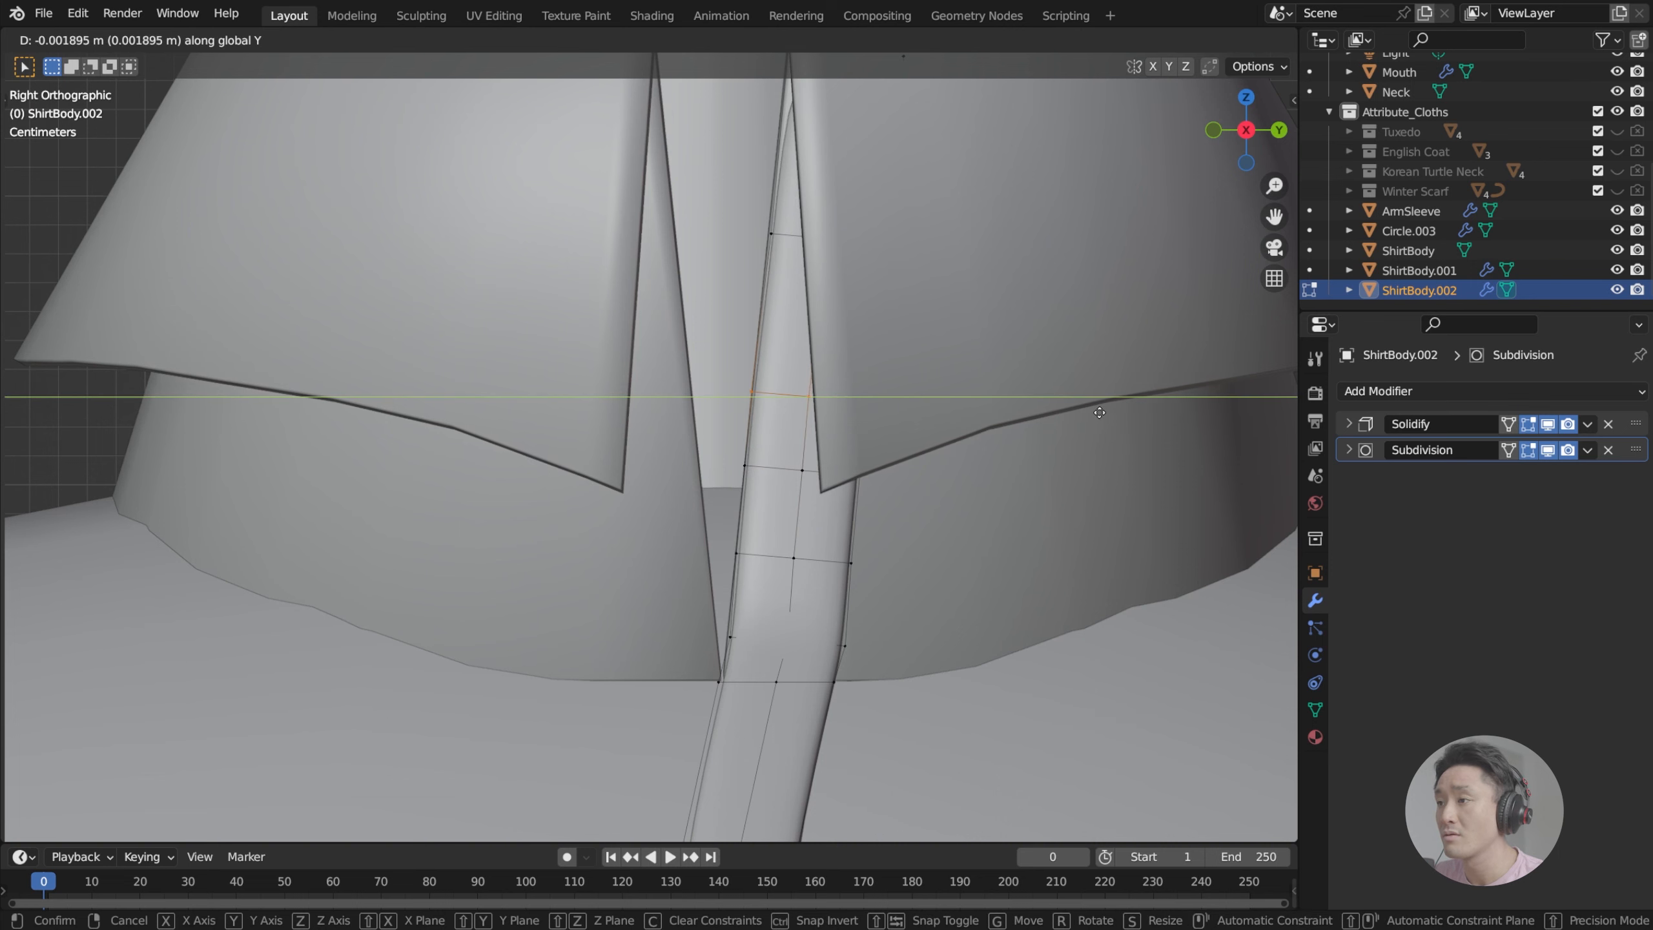
pyautogui.click(1097, 412)
# Step: Select the vertex row nearer the strip's upper end, behind the flap's edge, and nudge it slightly along Y
pyautogui.moveTo(723, 185); pyautogui.dragTo(930, 315)
pyautogui.keyDown('shift'); pyautogui.moveTo(936, 255); pyautogui.dragTo(979, 327, button='middle'); pyautogui.keyUp('shift')
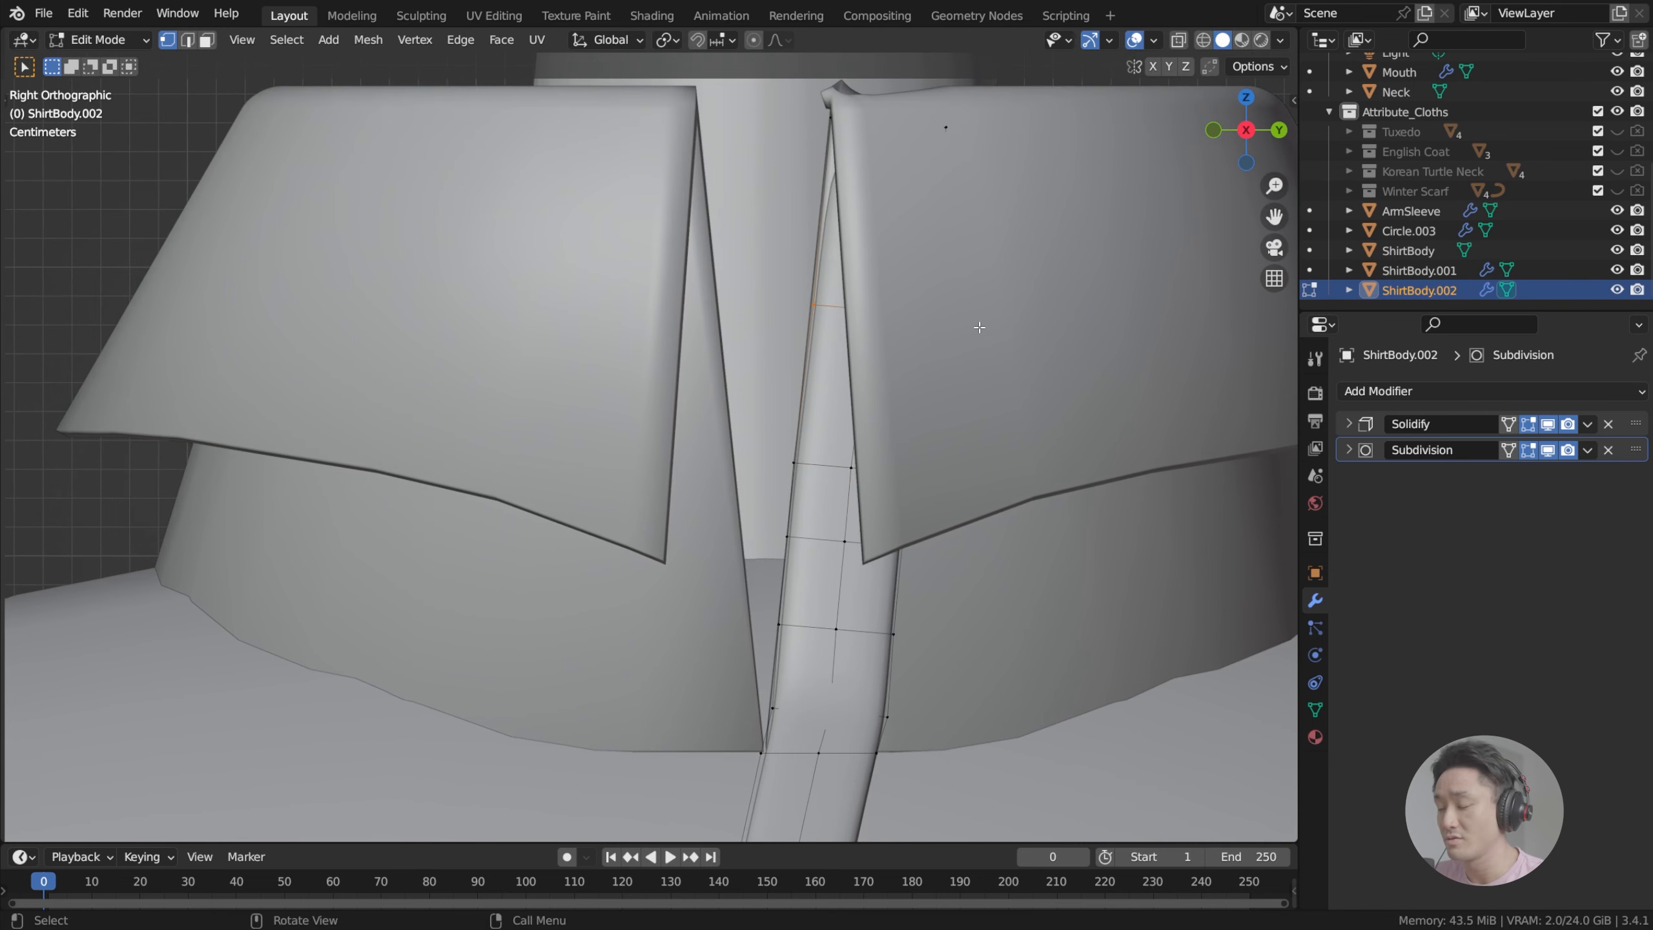
pyautogui.press('g')
pyautogui.press('y')
pyautogui.click(836, 169)
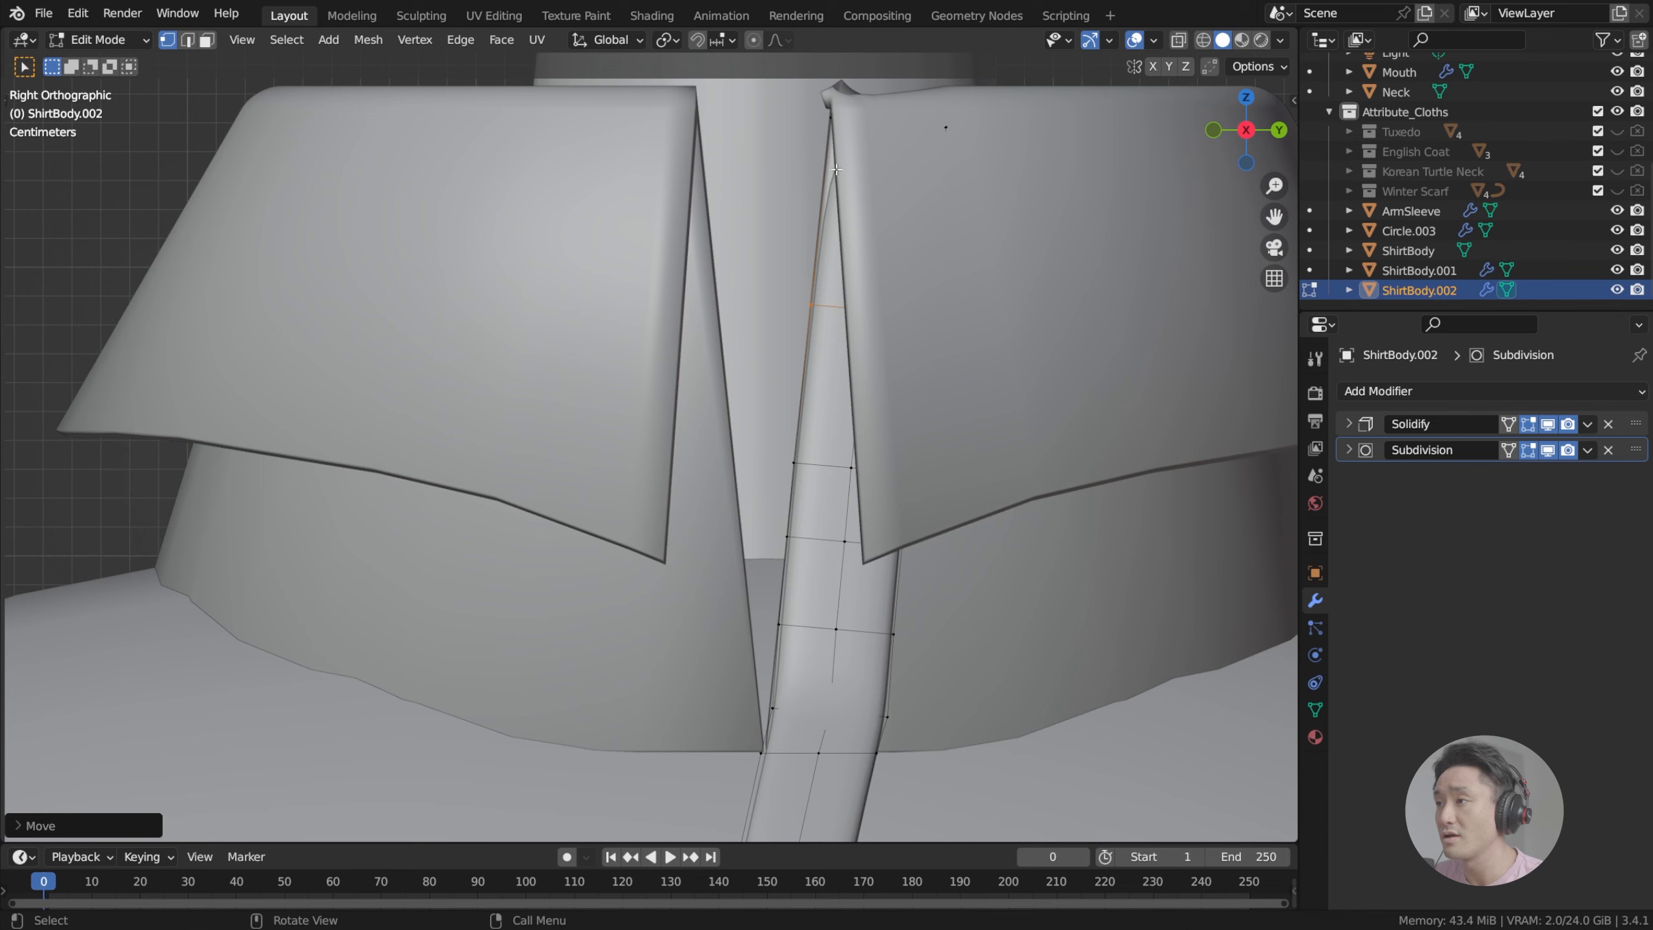
# Step: Select only the vertex row just above the collar base and nudge it slightly along negative Y to smooth the strip's edge
pyautogui.keyDown('shift'); pyautogui.moveTo(887, 513); pyautogui.dragTo(957, 379, button='middle'); pyautogui.keyUp('shift')
pyautogui.moveTo(826, 554); pyautogui.dragTo(1031, 633)
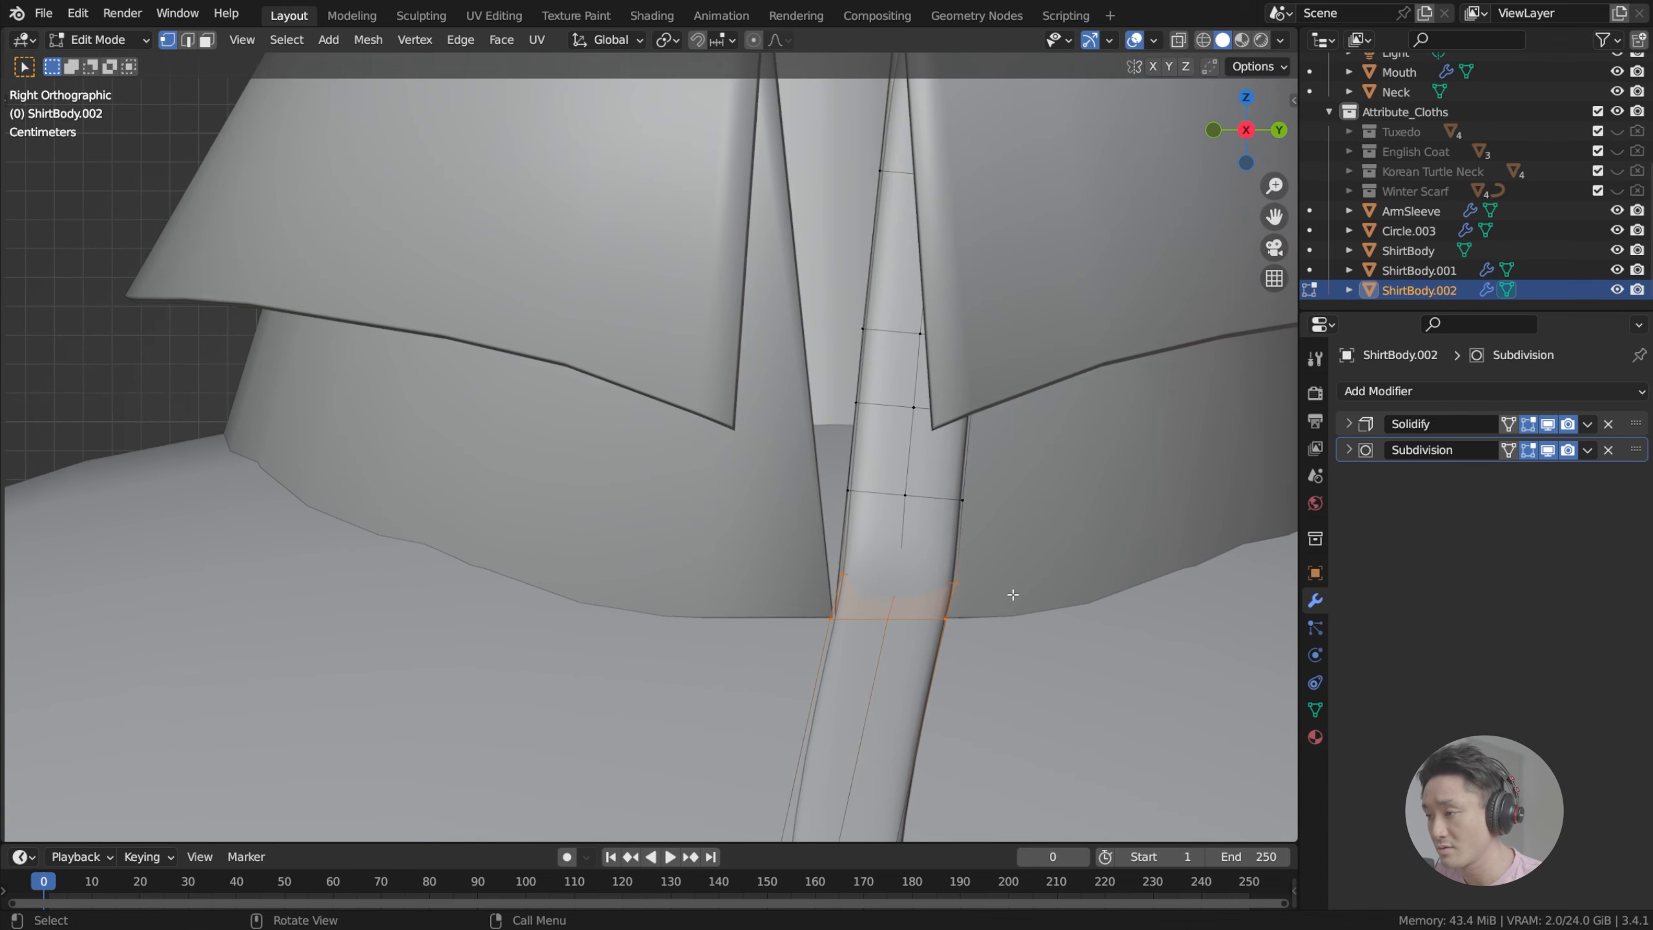
pyautogui.click(1038, 596)
pyautogui.keyDown('shift'); pyautogui.moveTo(1039, 595); pyautogui.dragTo(1007, 470, button='middle'); pyautogui.keyUp('shift')
pyautogui.moveTo(784, 484); pyautogui.dragTo(1099, 528)
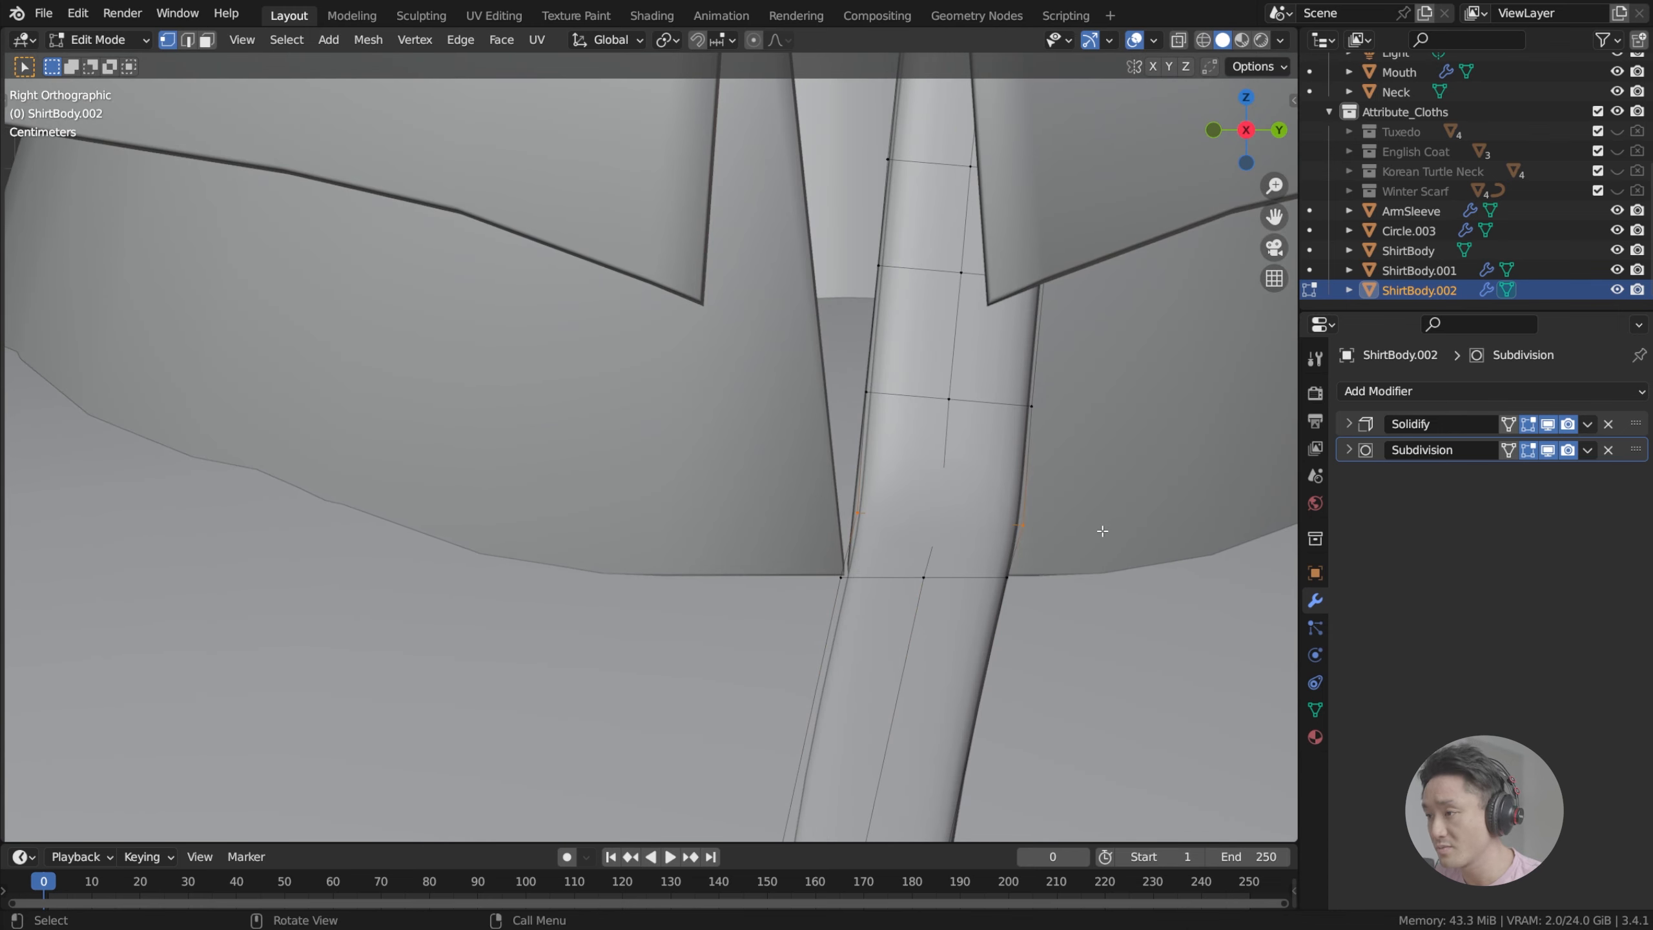
pyautogui.press('g')
pyautogui.press('y')
pyautogui.click(1055, 468)
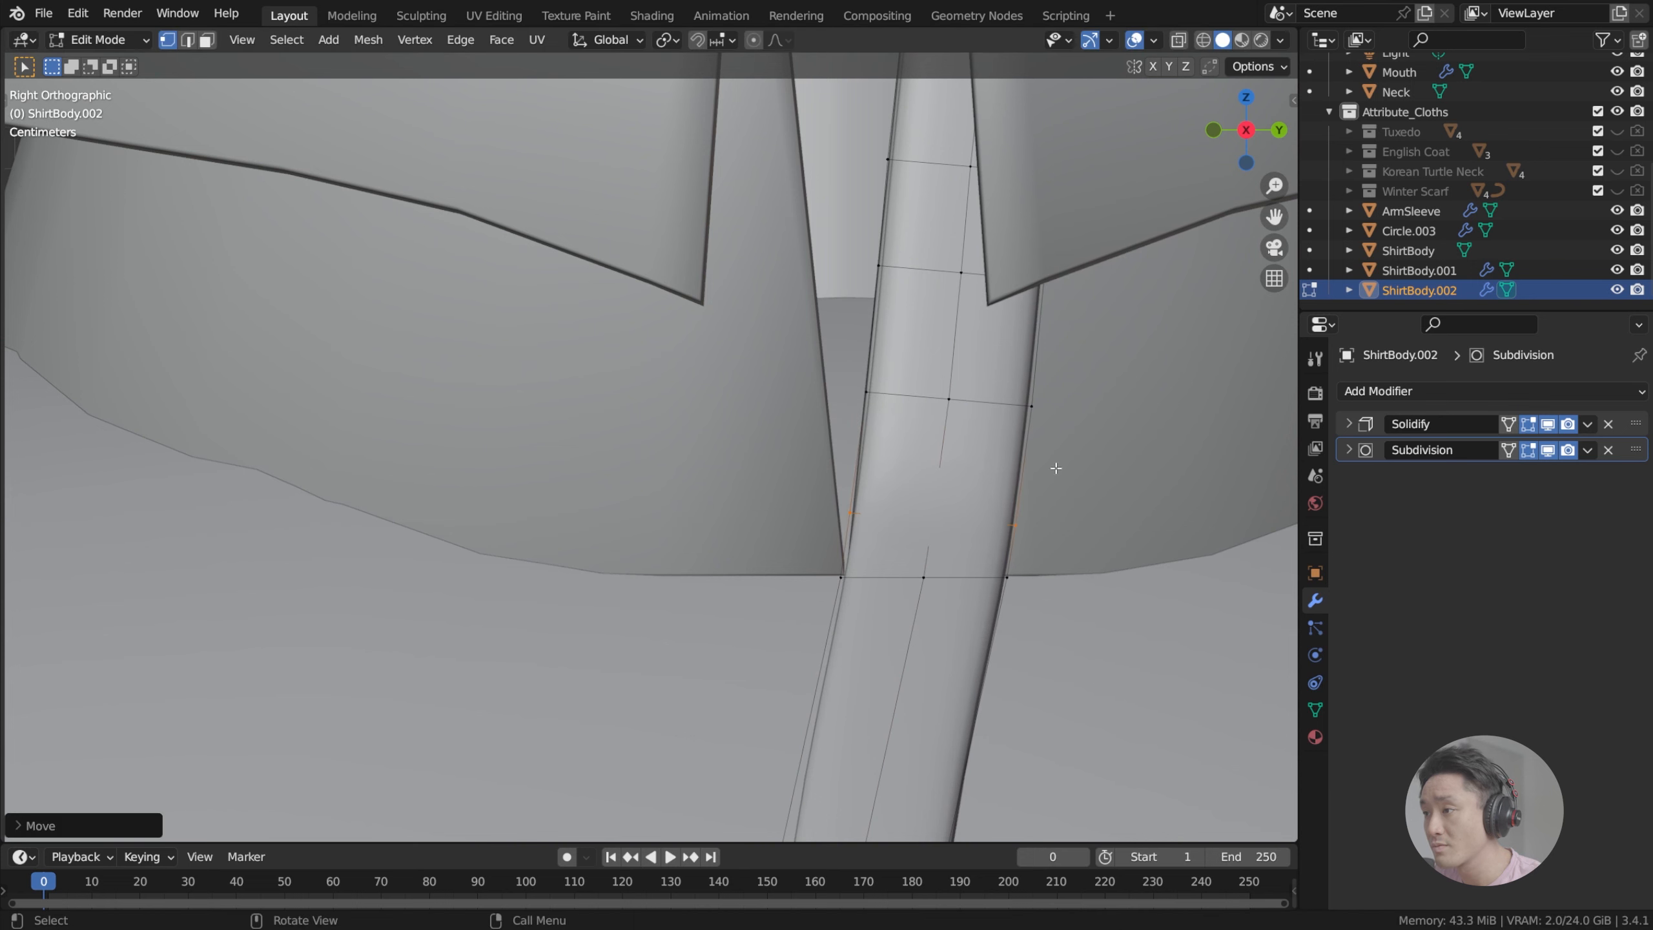
# Step: Select the vertex row midway up the collar stand and nudge it about -0.0005 m along Y
pyautogui.moveTo(830, 352); pyautogui.dragTo(1069, 414)
pyautogui.press('g')
pyautogui.press('y')
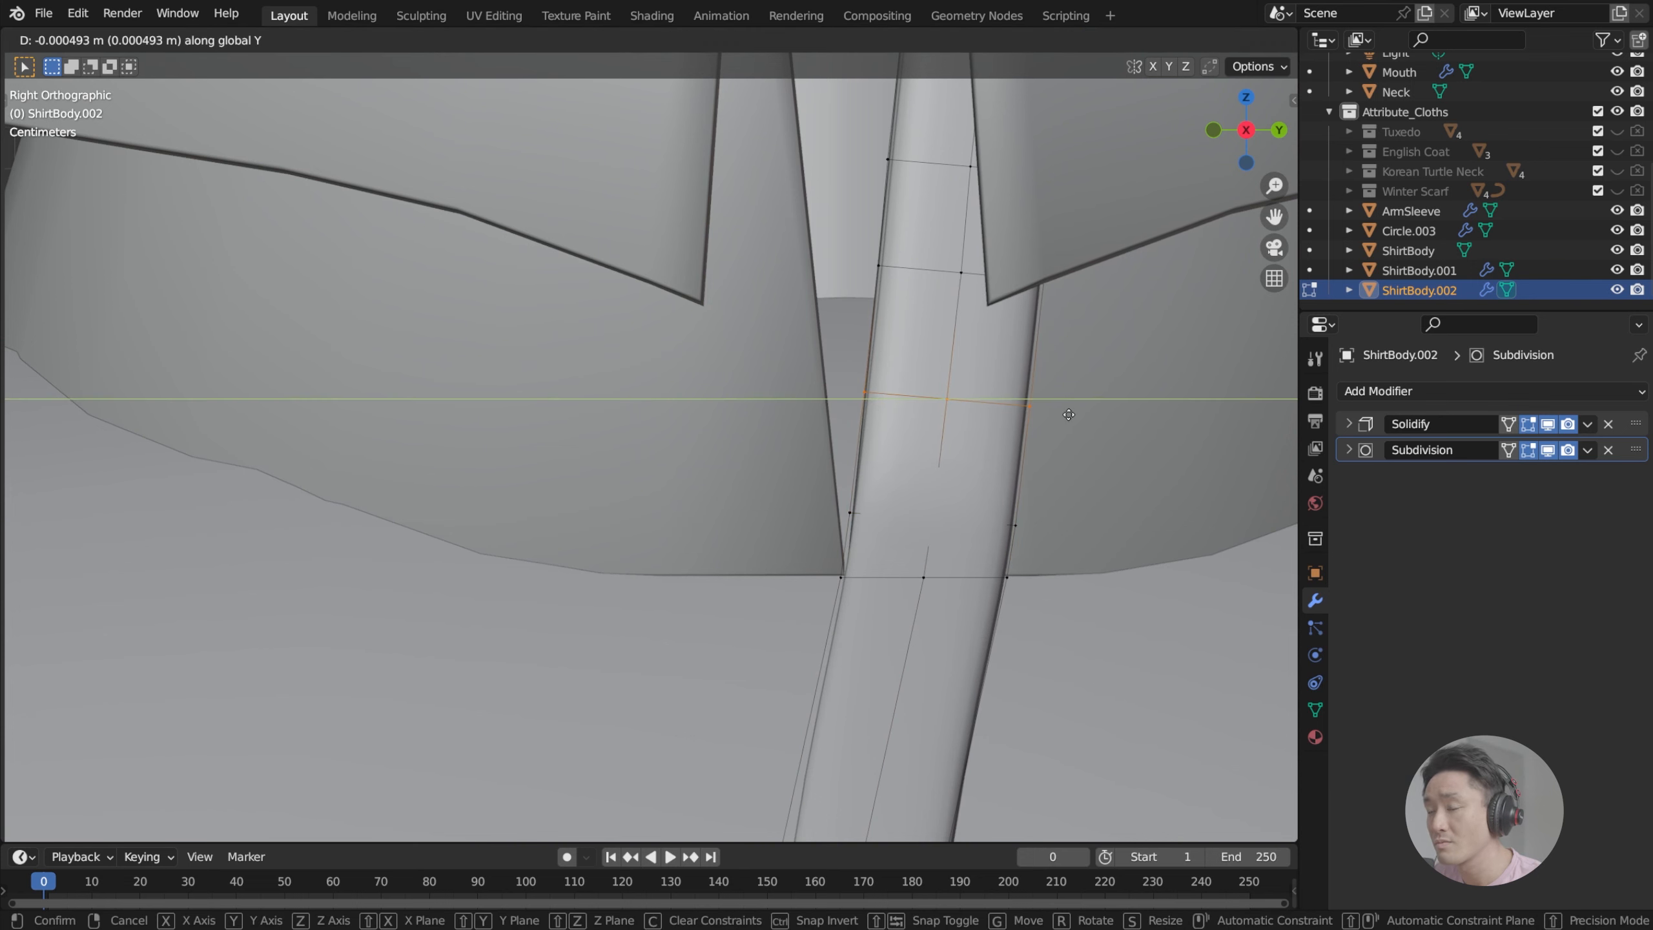
pyautogui.click(1063, 432)
# Step: Nudge the vertex row level with the collar flap's tip slightly along Y and save the file
pyautogui.moveTo(829, 244); pyautogui.dragTo(1109, 317)
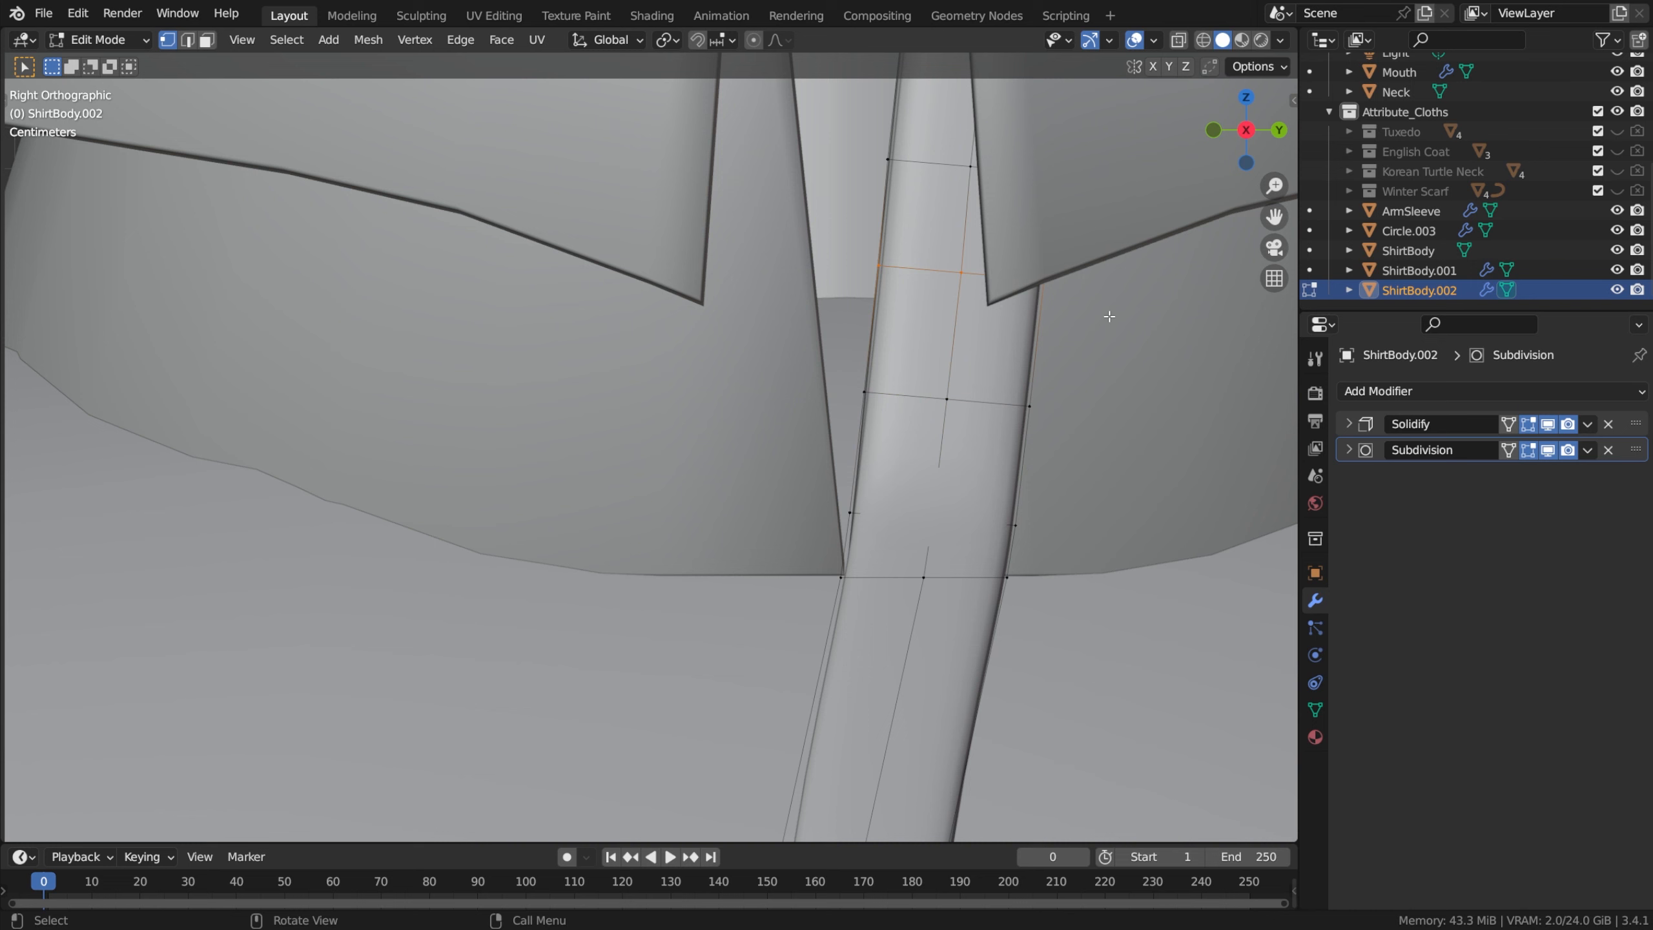
pyautogui.press('g')
pyautogui.press('y')
pyautogui.click(1108, 316)
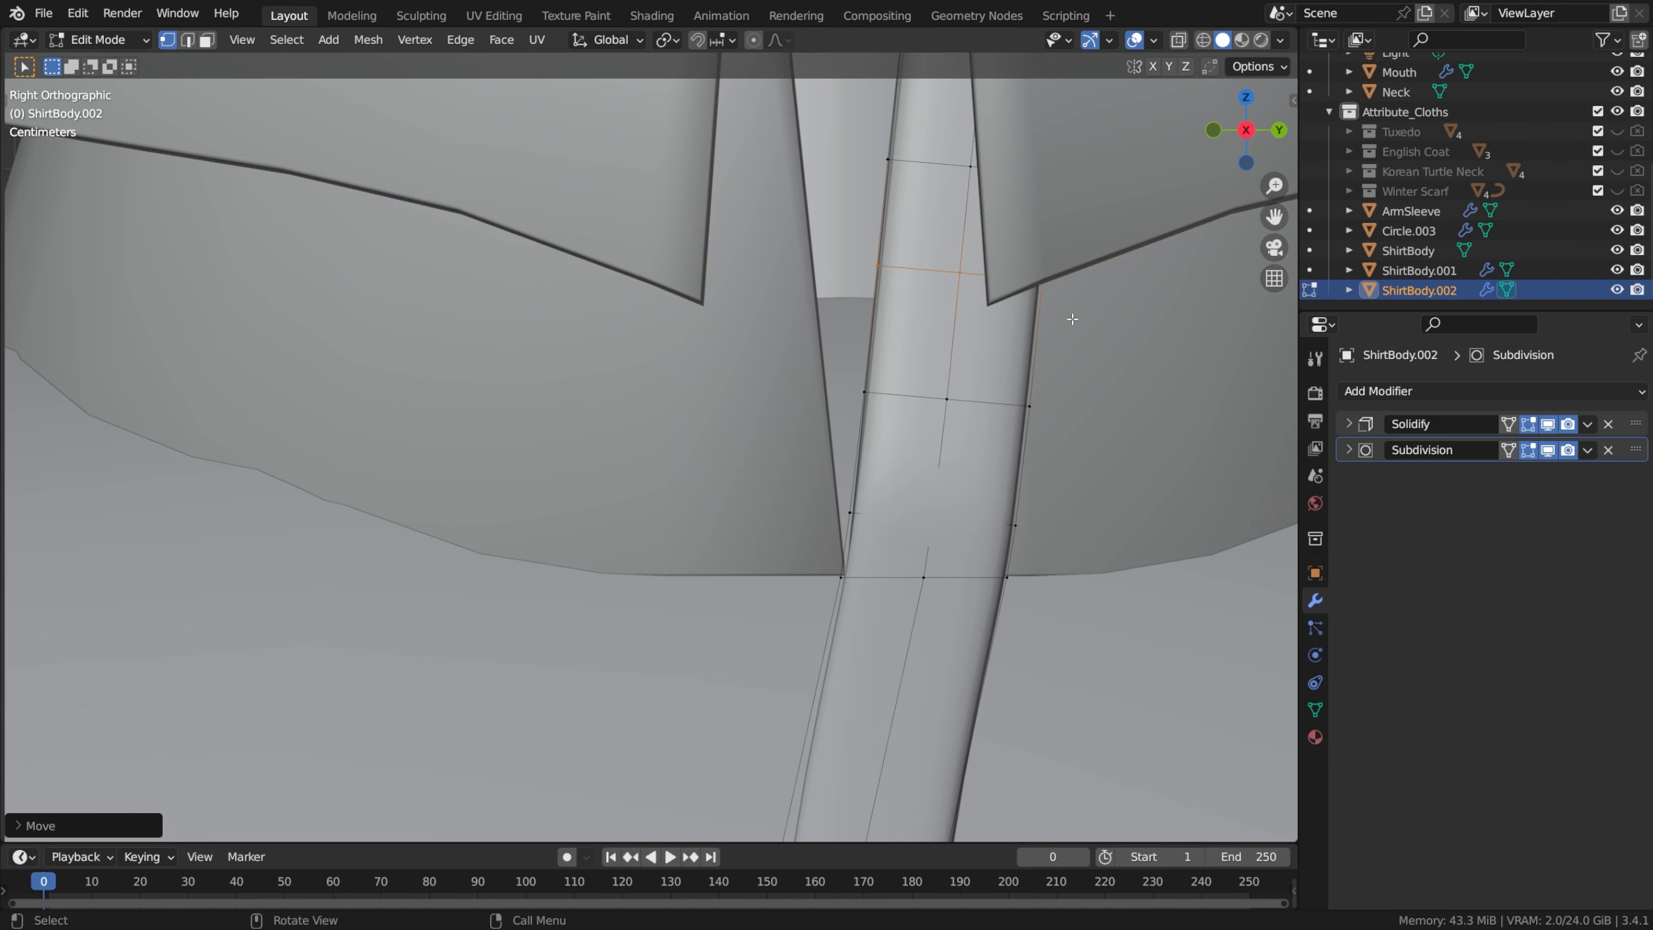
pyautogui.scroll(-8, 953, 462)
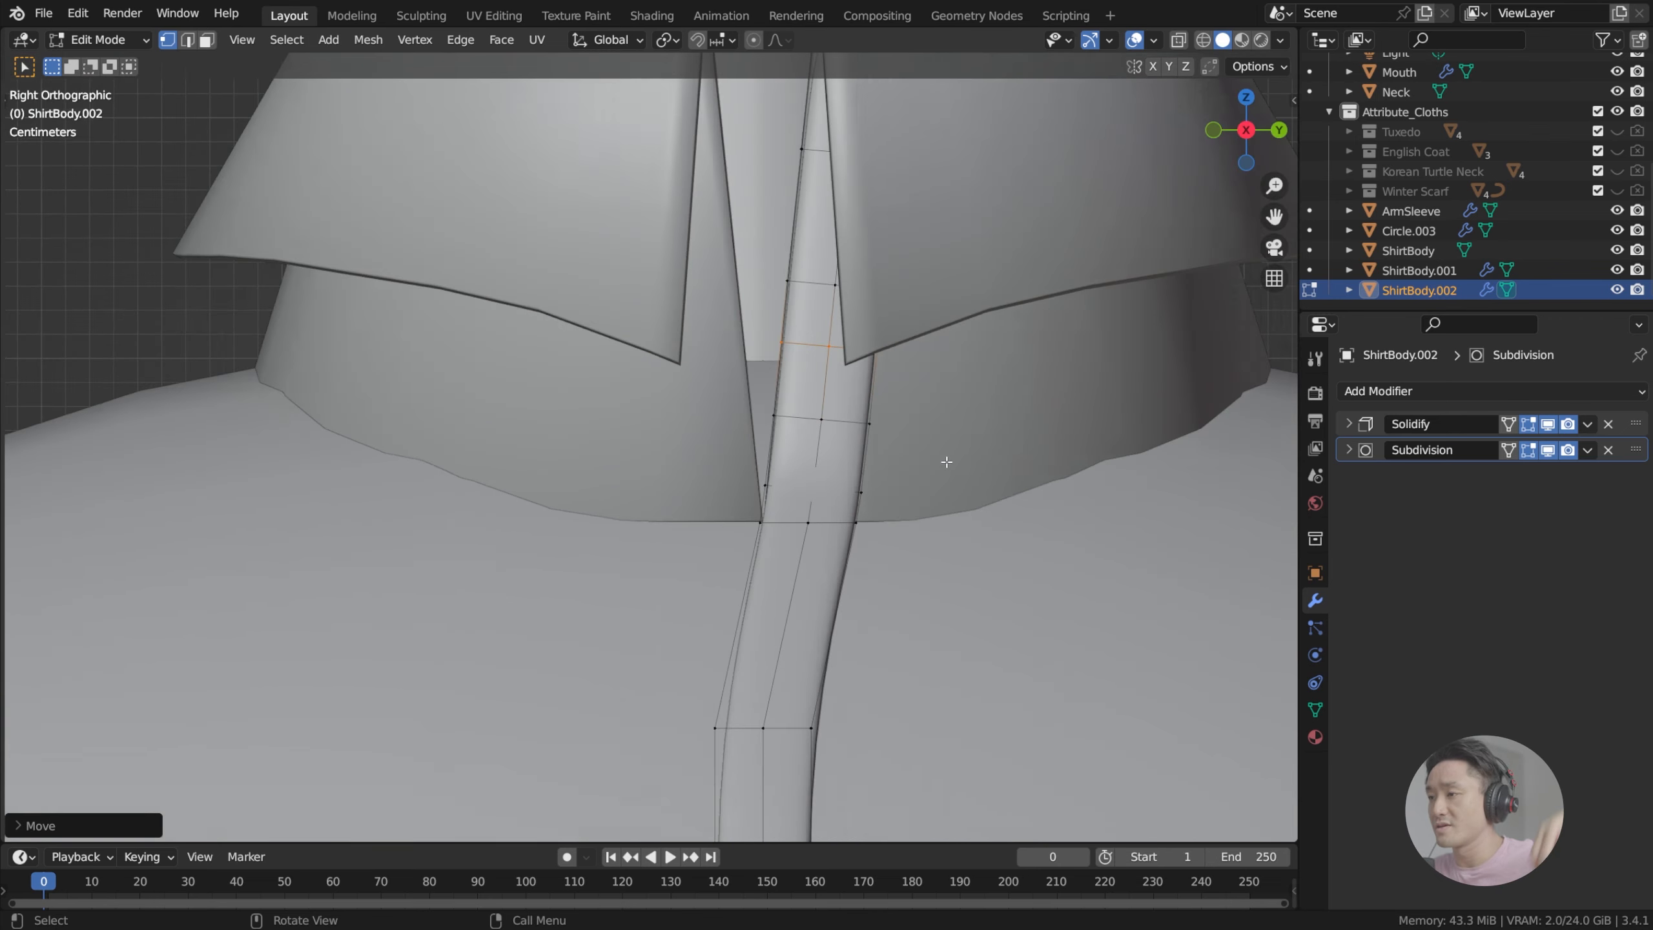
pyautogui.hotkey('ctrl', 's')
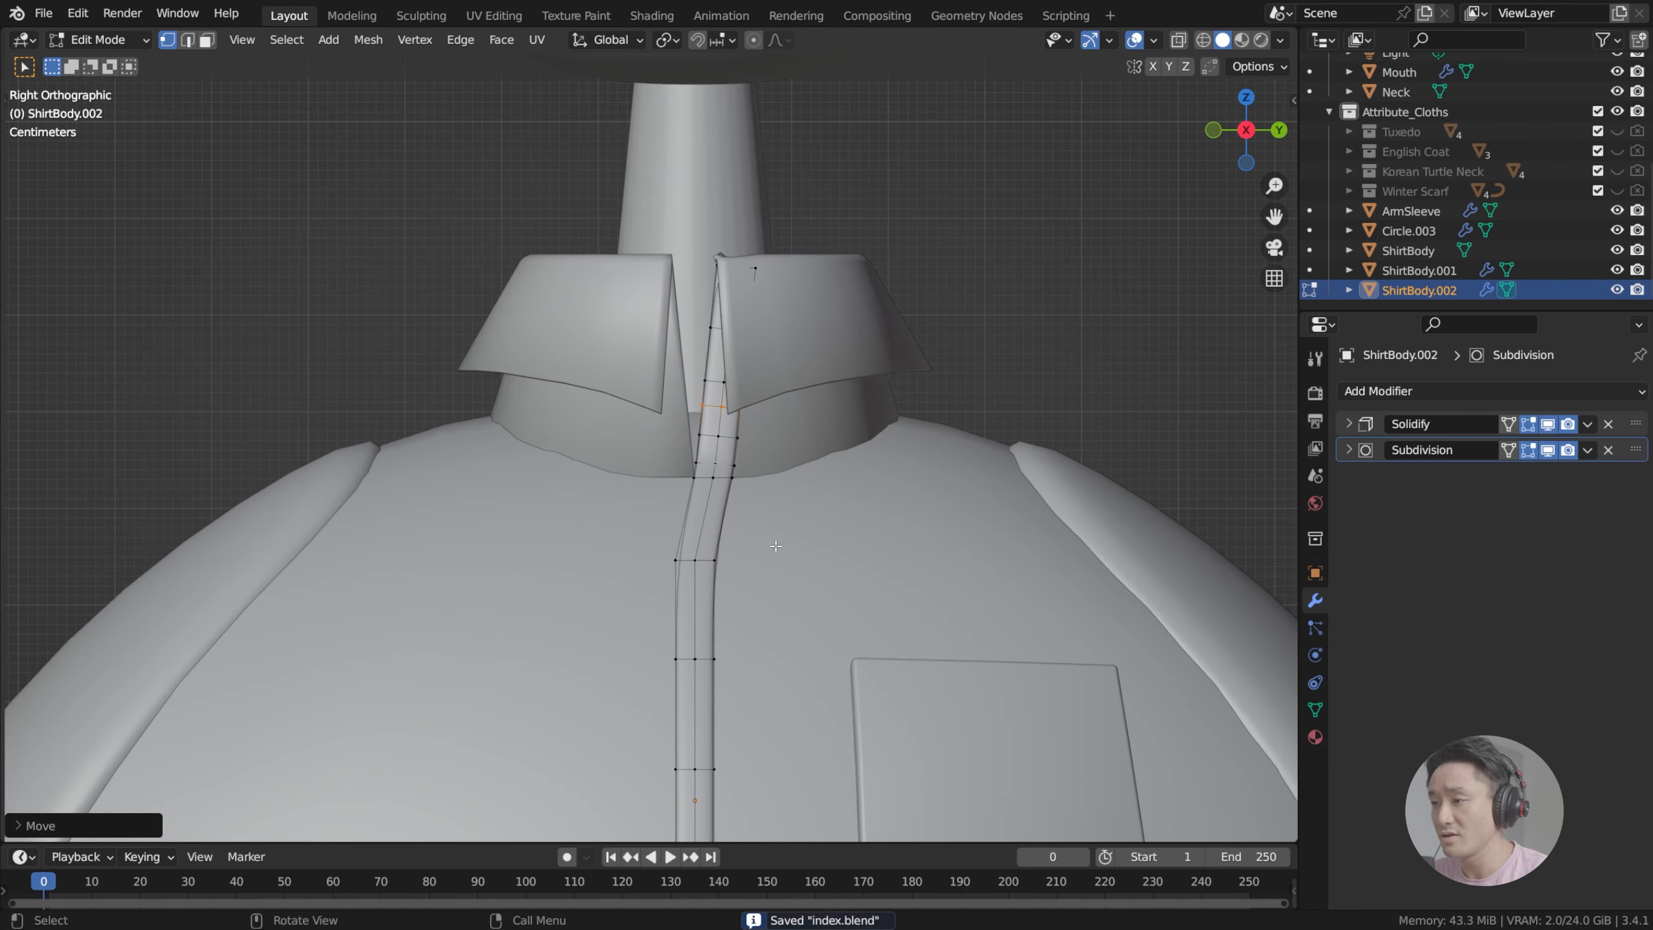
# Step: In the Front Orthographic view, extrude the strip's bottom end row slightly inward and down around the shirt's hem
pyautogui.keyDown('shift'); pyautogui.moveTo(838, 499); pyautogui.dragTo(844, 395, button='middle'); pyautogui.keyUp('shift')
pyautogui.scroll(-2, 826, 405)
pyautogui.press('Tab')
pyautogui.moveTo(760, 430); pyautogui.dragTo(769, 468, button='middle')
pyautogui.scroll(-4, 769, 469)
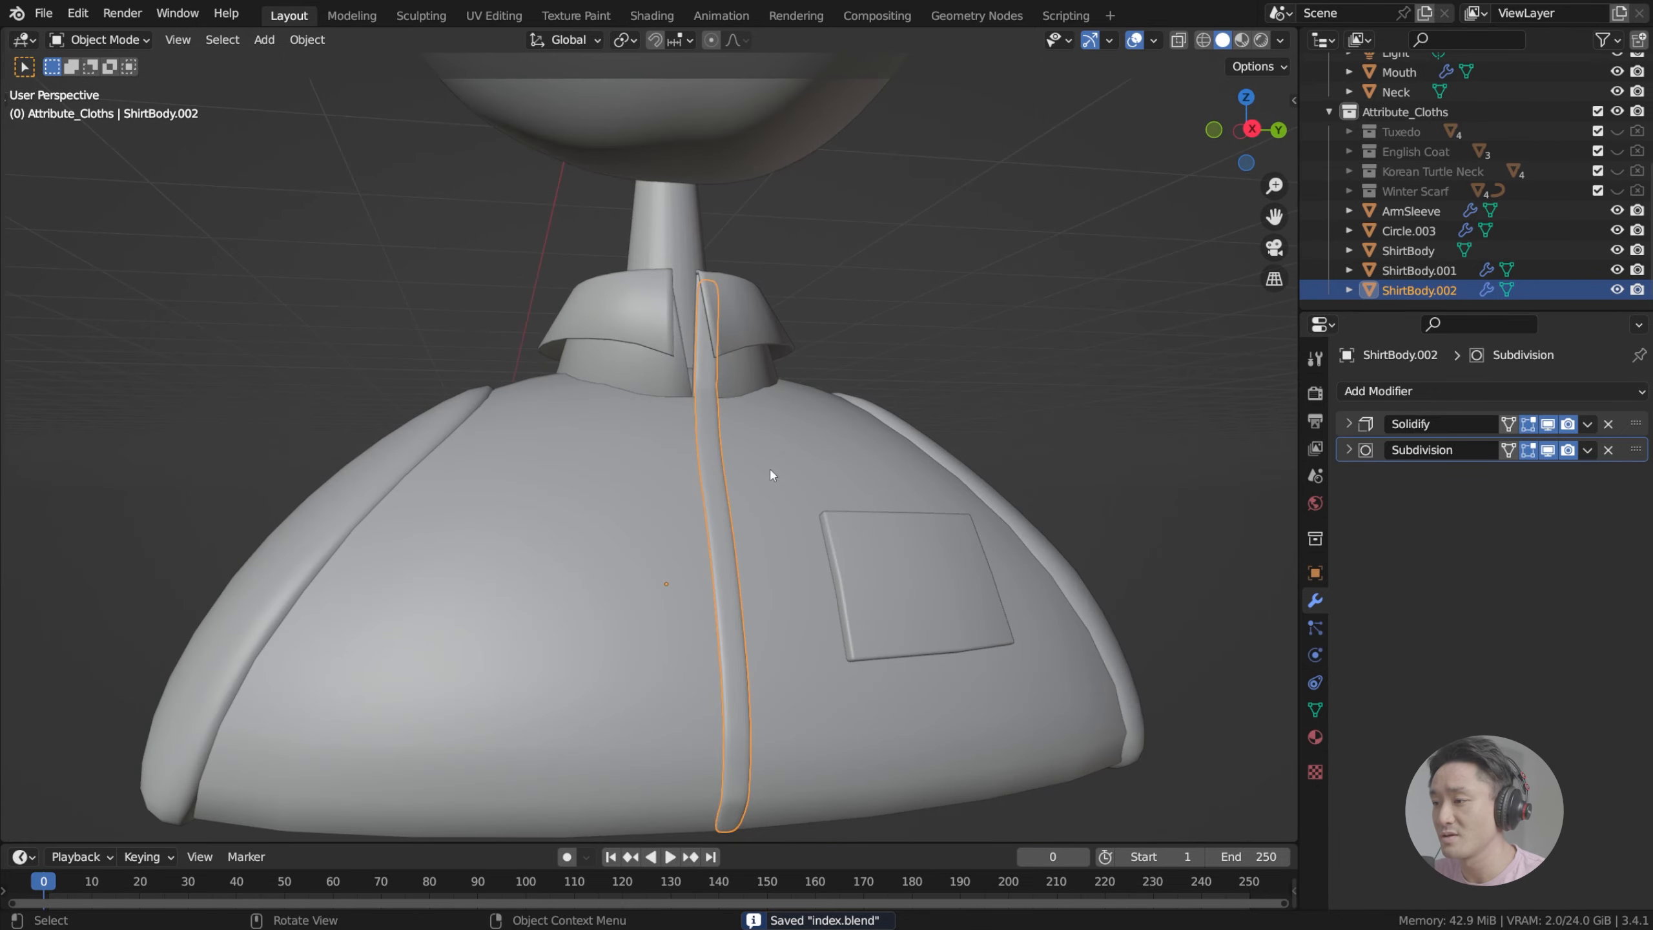
pyautogui.moveTo(789, 573); pyautogui.dragTo(674, 648, button='middle')
pyautogui.press('Tab')
pyautogui.press('KP_1')
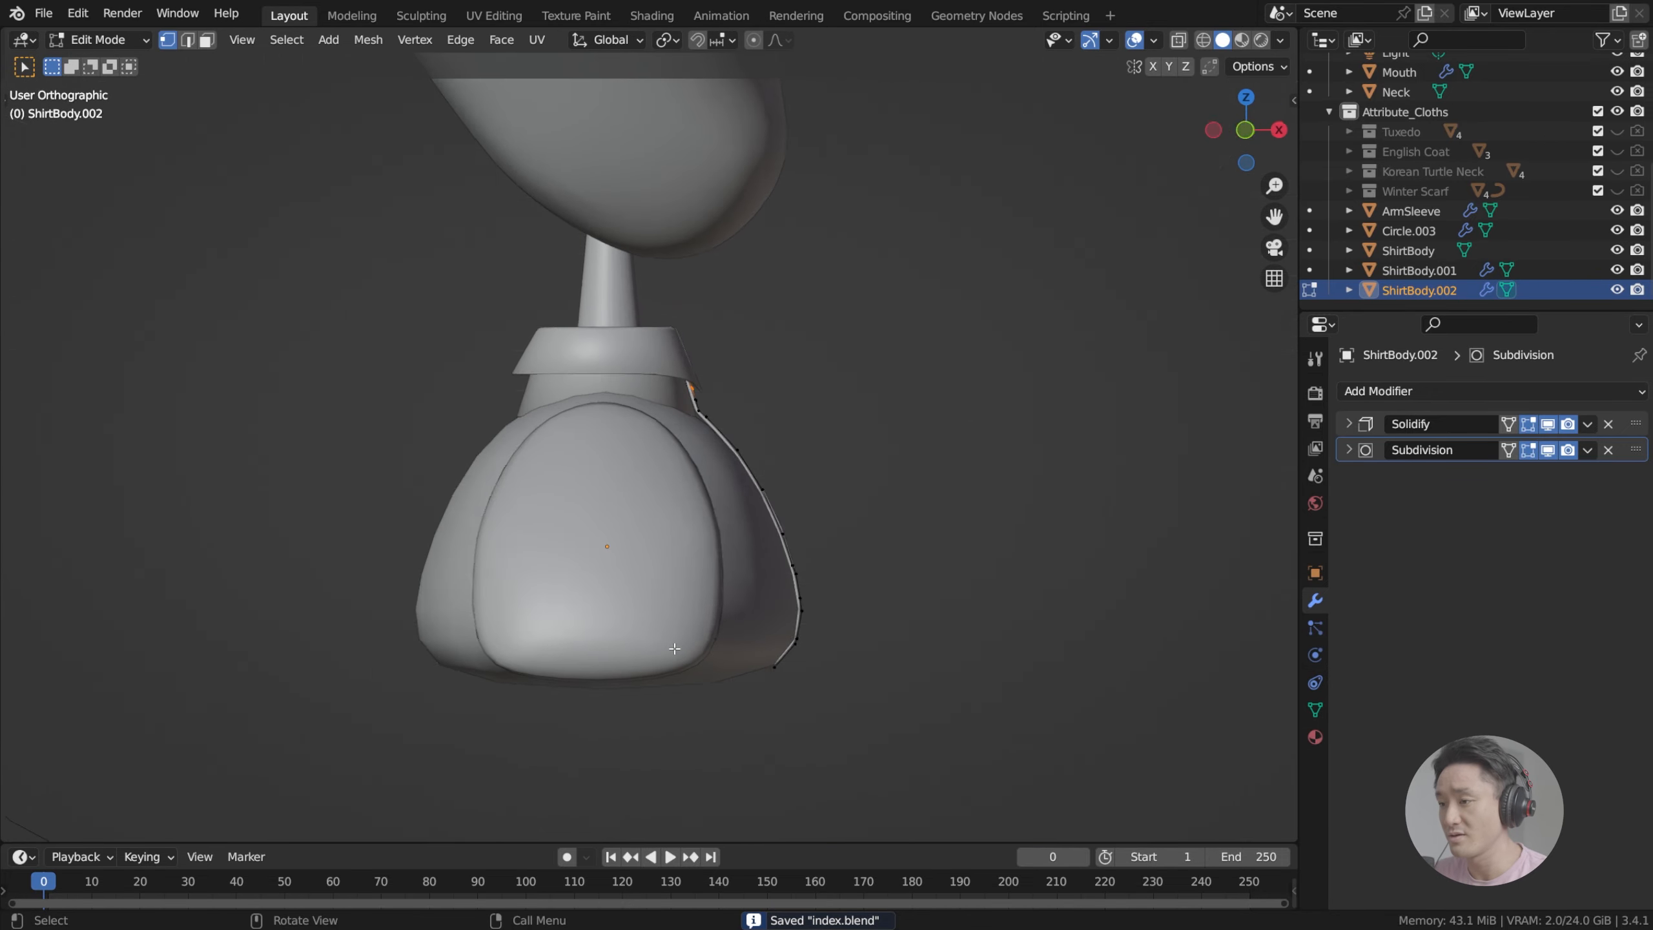
pyautogui.scroll(4, 808, 738)
pyautogui.moveTo(718, 692); pyautogui.dragTo(757, 757)
pyautogui.keyDown('shift'); pyautogui.moveTo(755, 720); pyautogui.dragTo(725, 639, button='middle'); pyautogui.keyUp('shift')
pyautogui.press('g')
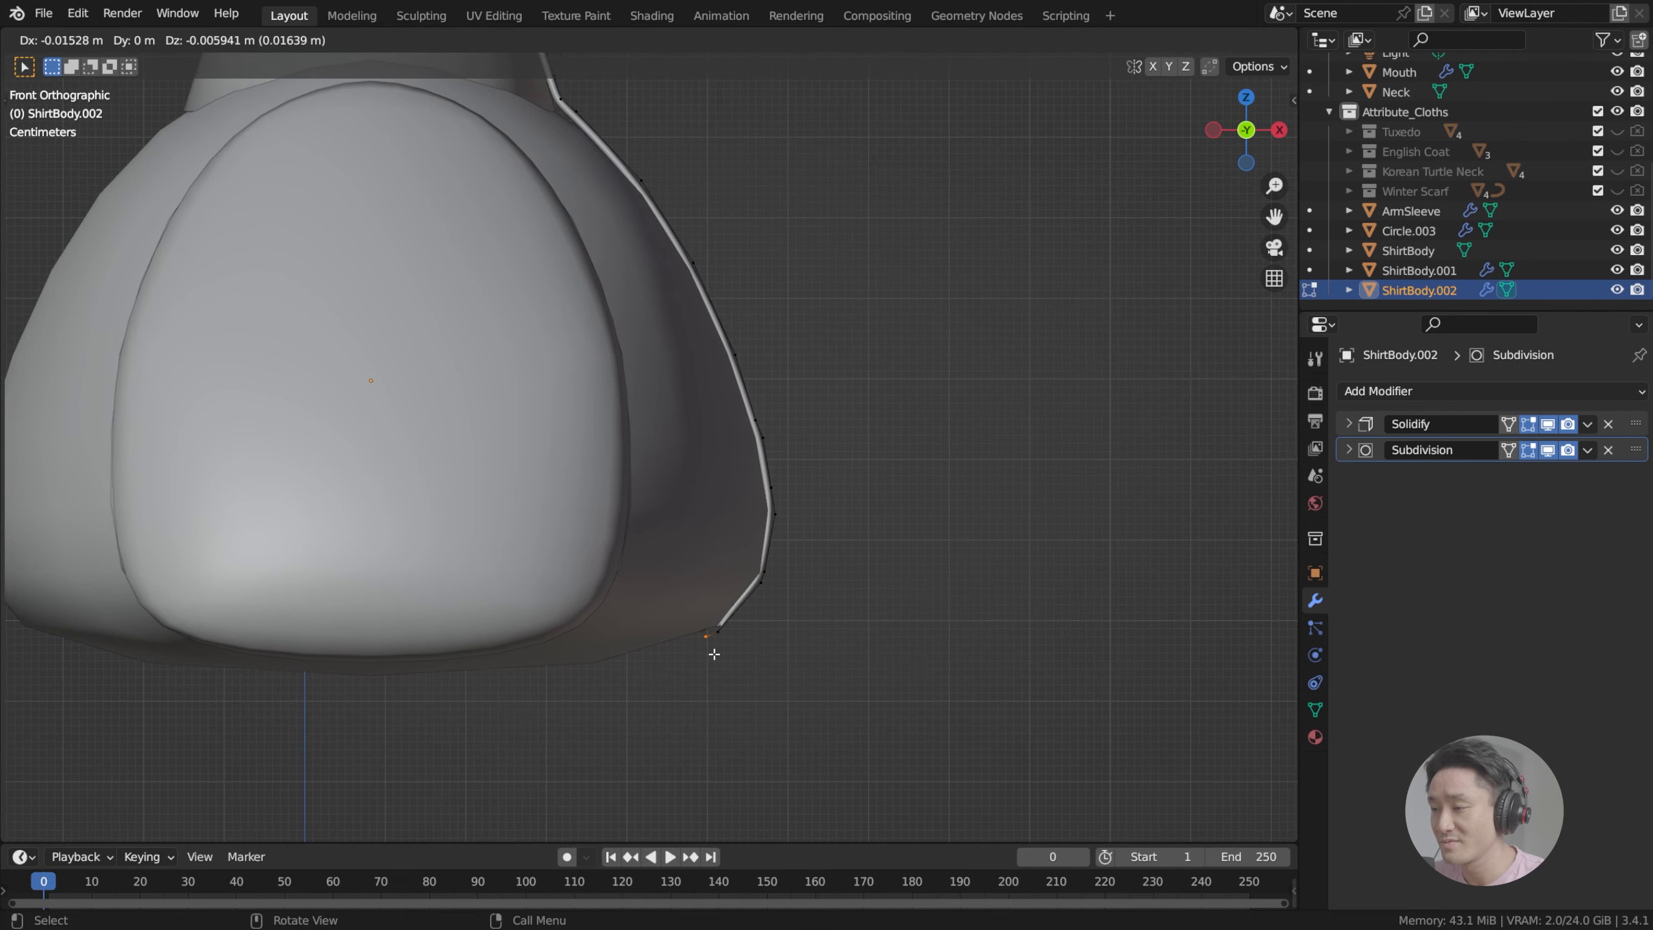
pyautogui.click(715, 653)
pyautogui.scroll(4, 727, 579)
pyautogui.keyDown('shift'); pyautogui.moveTo(841, 572); pyautogui.dragTo(818, 514, button='middle'); pyautogui.keyUp('shift')
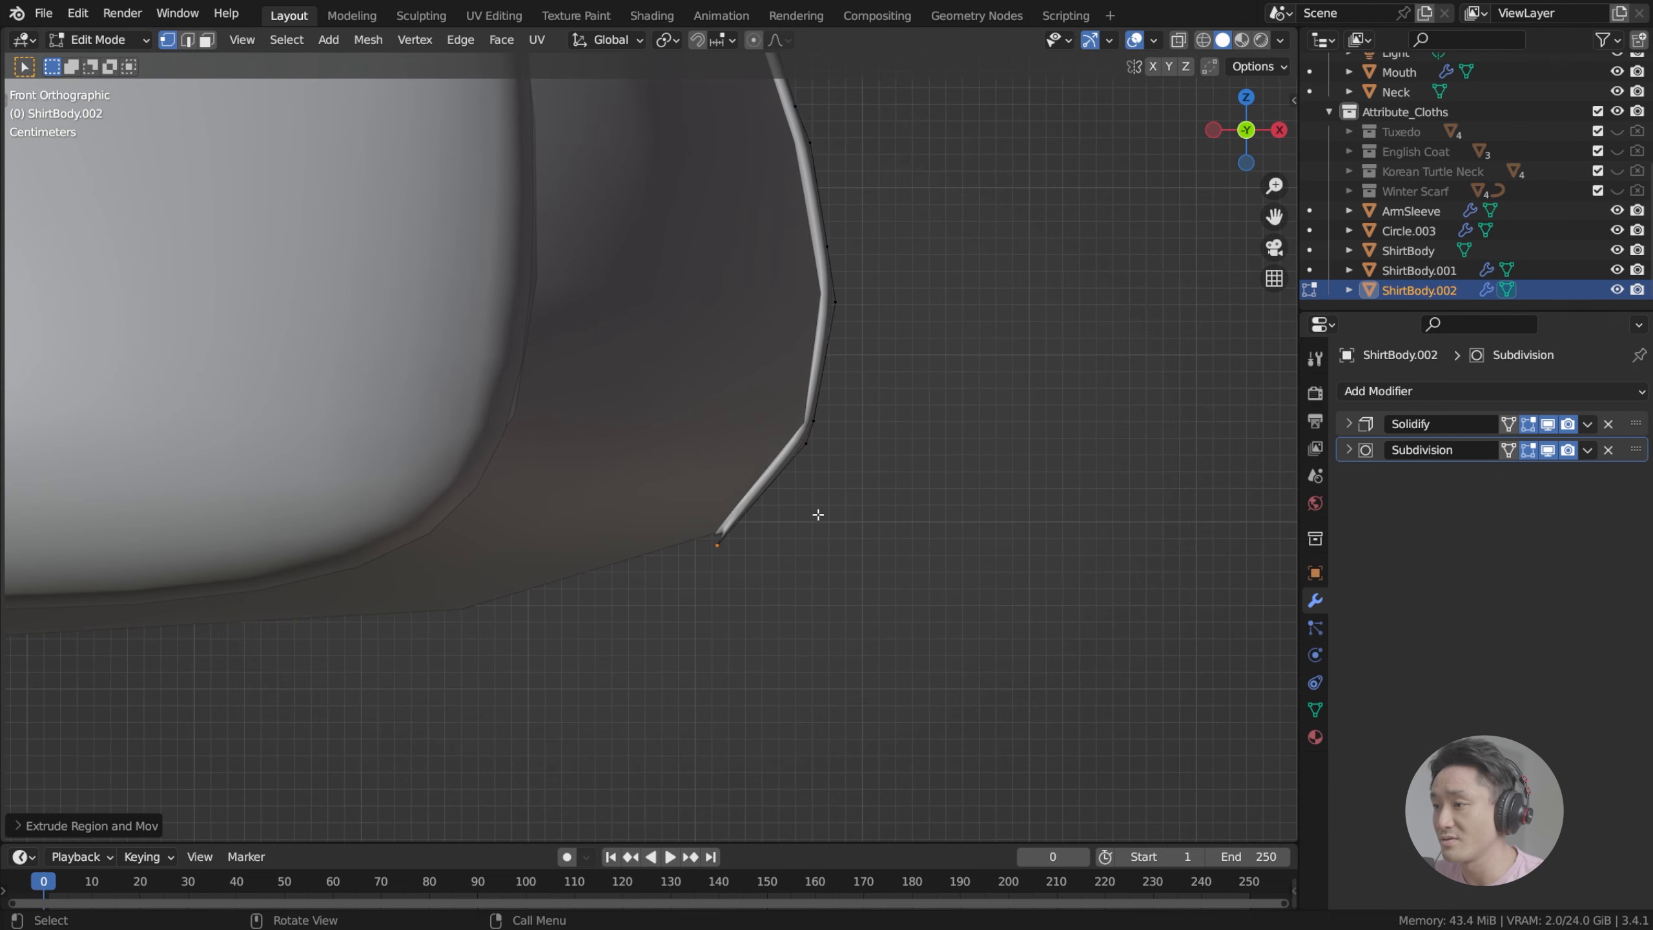
# Step: Turn on X-Ray and try extruding the strip's bottom end inward beneath the hem, then undo the extrusion
pyautogui.click(773, 574)
pyautogui.click(1177, 41)
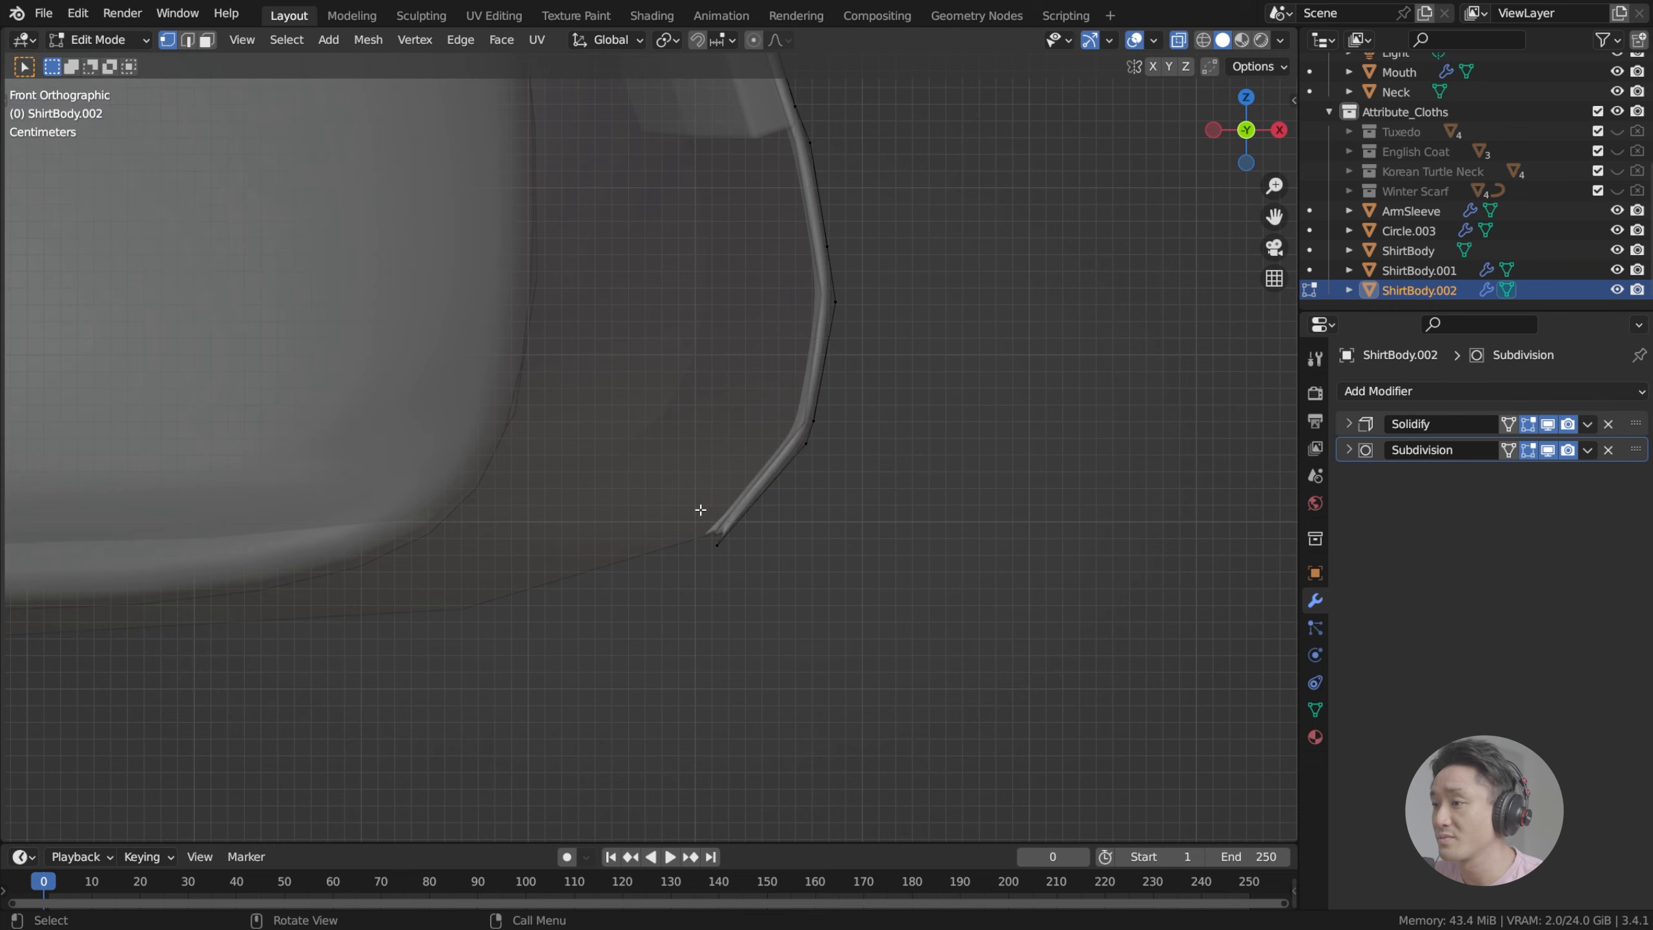
pyautogui.click(717, 544)
pyautogui.press('e')
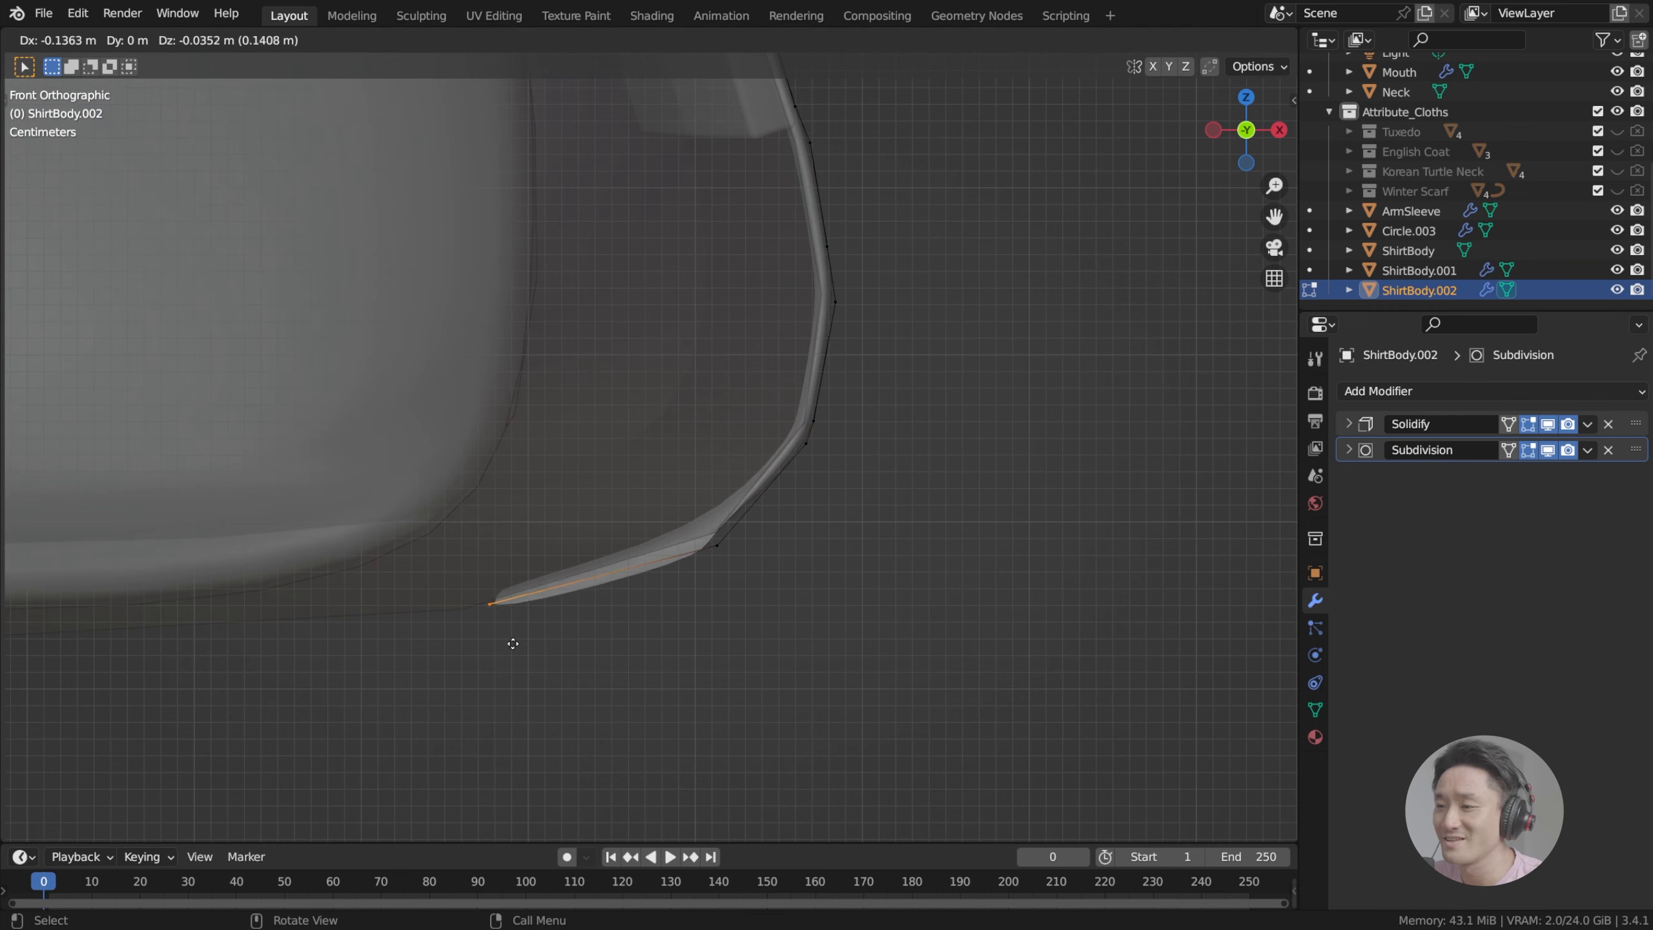
pyautogui.click(484, 653)
pyautogui.moveTo(484, 653); pyautogui.dragTo(401, 519, button='middle')
pyautogui.moveTo(681, 454); pyautogui.dragTo(760, 510, button='middle')
pyautogui.press('Tab')
pyautogui.press('Tab')
pyautogui.hotkey('ctrl', 'z')
# Step: Try to delete only the corner vertex at the strip's bottom end
pyautogui.scroll(6, 753, 526)
pyautogui.click(745, 526)
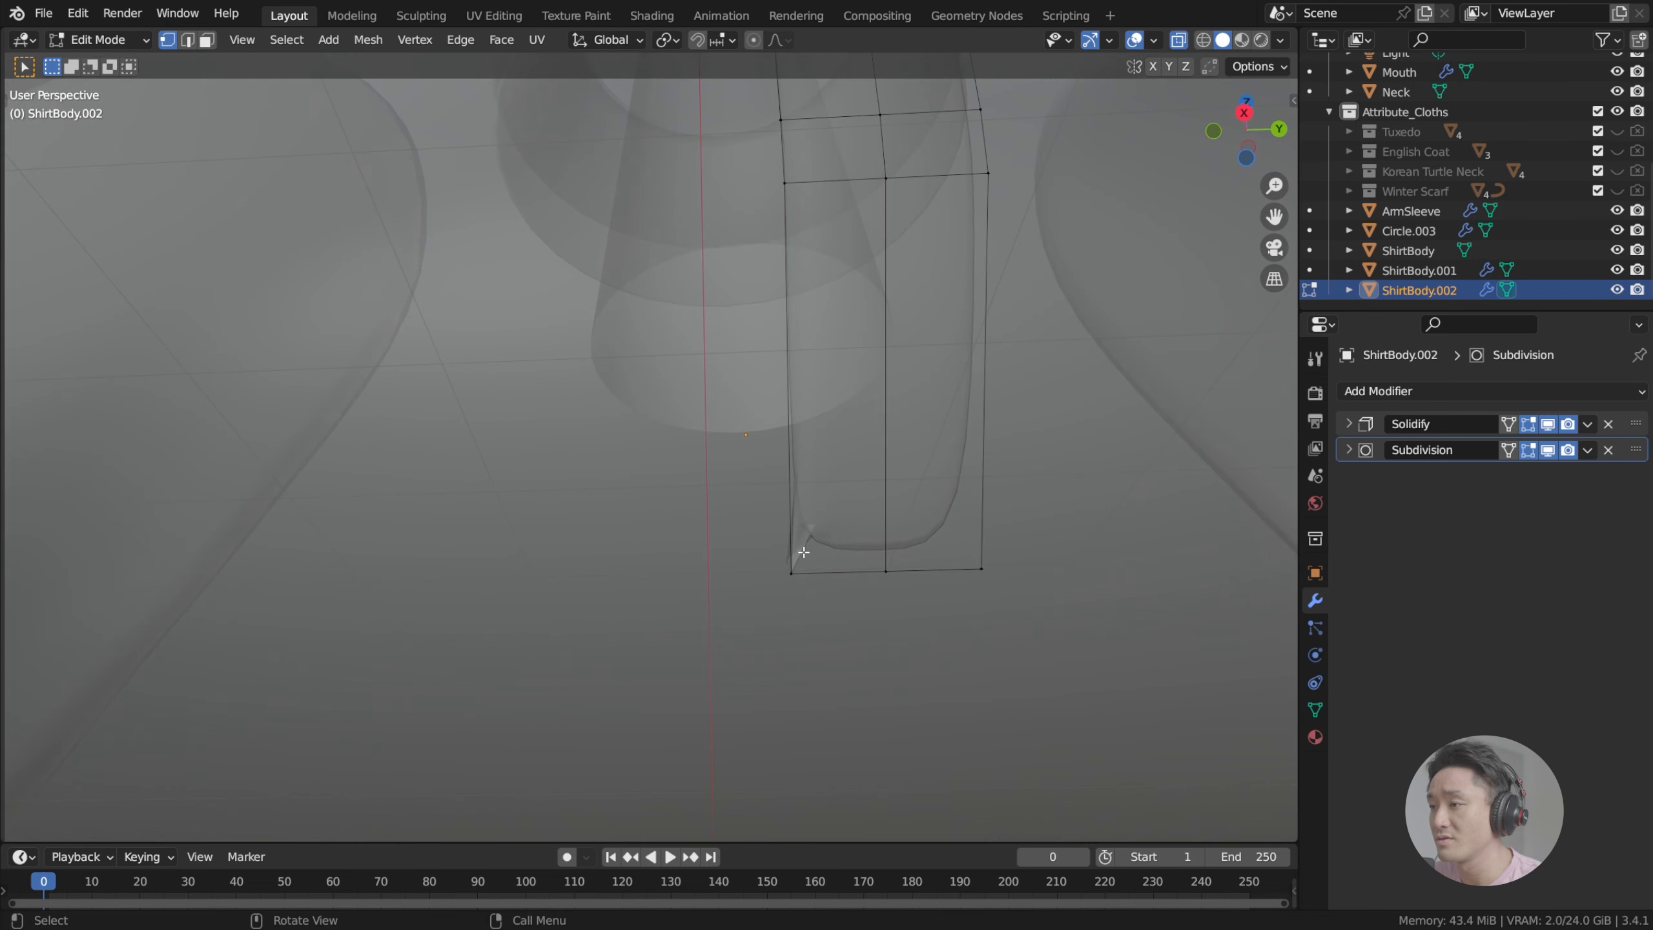
pyautogui.scroll(-3, 807, 544)
pyautogui.click(742, 526)
pyautogui.press('x')
pyautogui.click(745, 531)
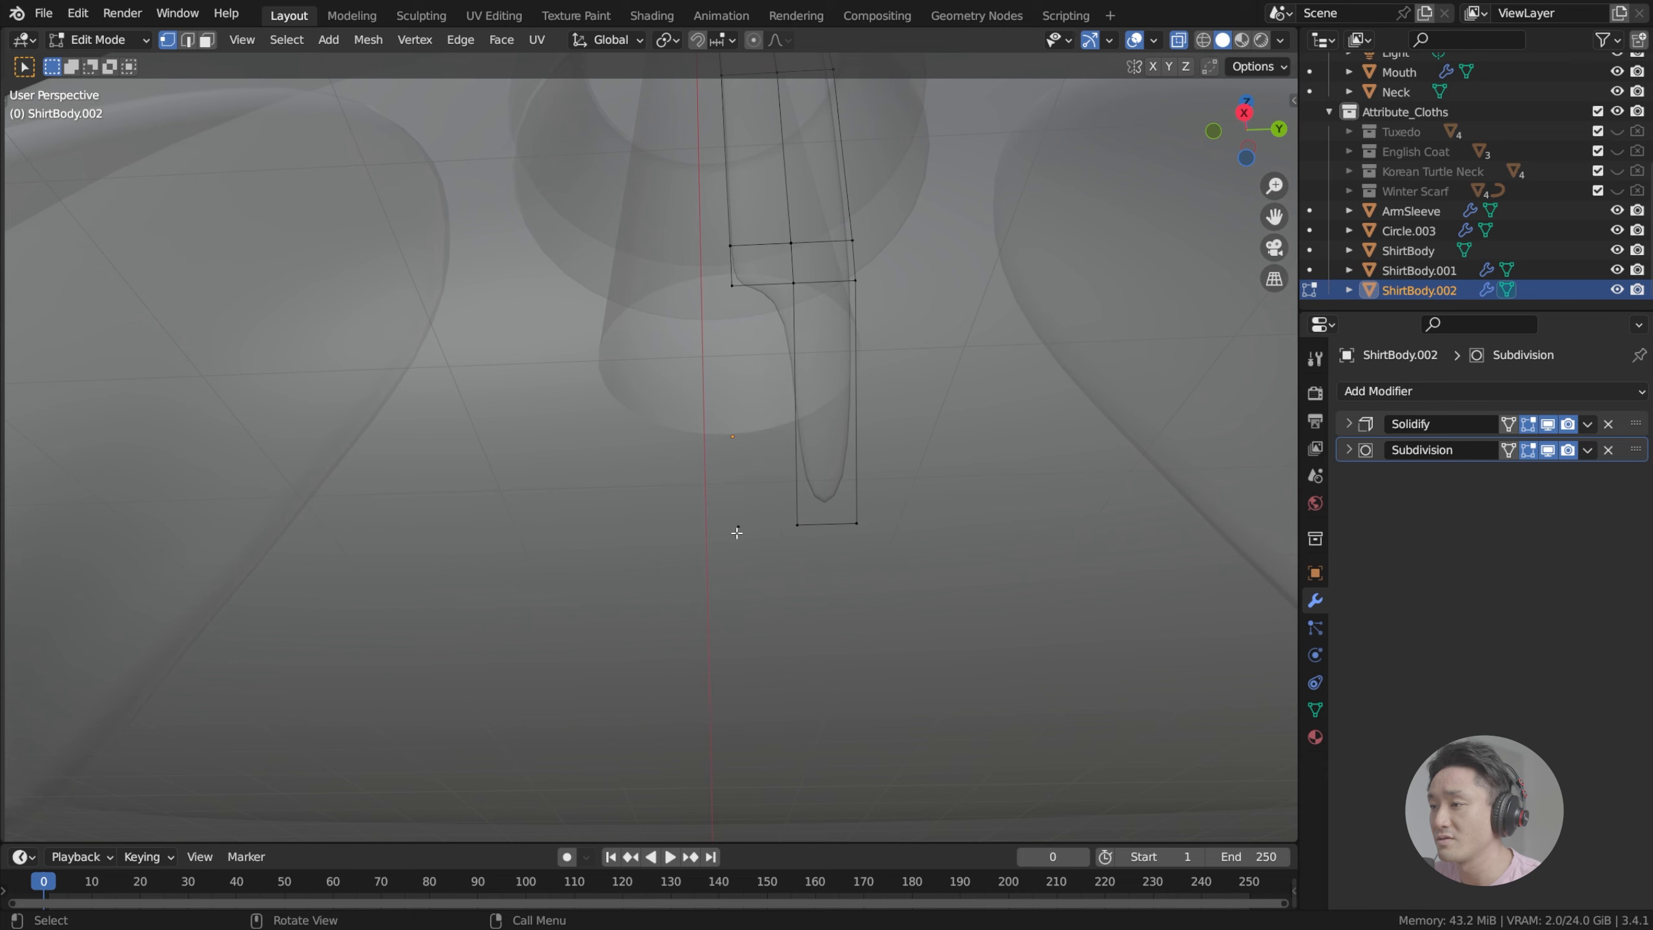
# Step: Delete all vertices in the strip's bottom row
pyautogui.moveTo(620, 486); pyautogui.dragTo(869, 549)
pyautogui.press('x')
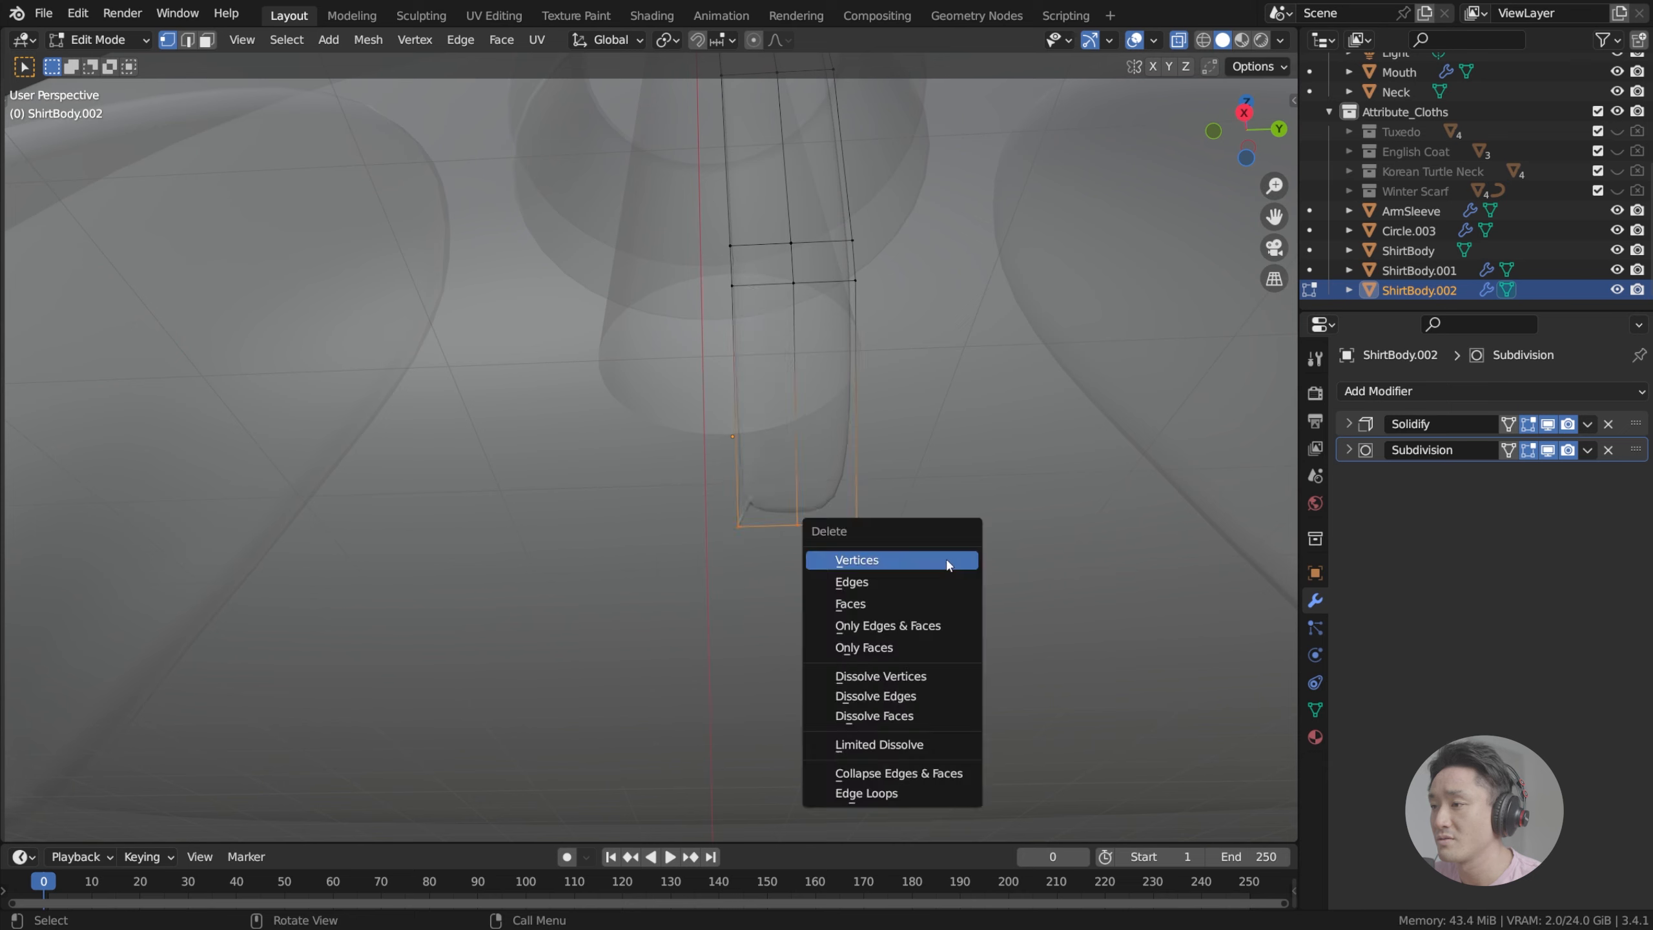
pyautogui.click(945, 558)
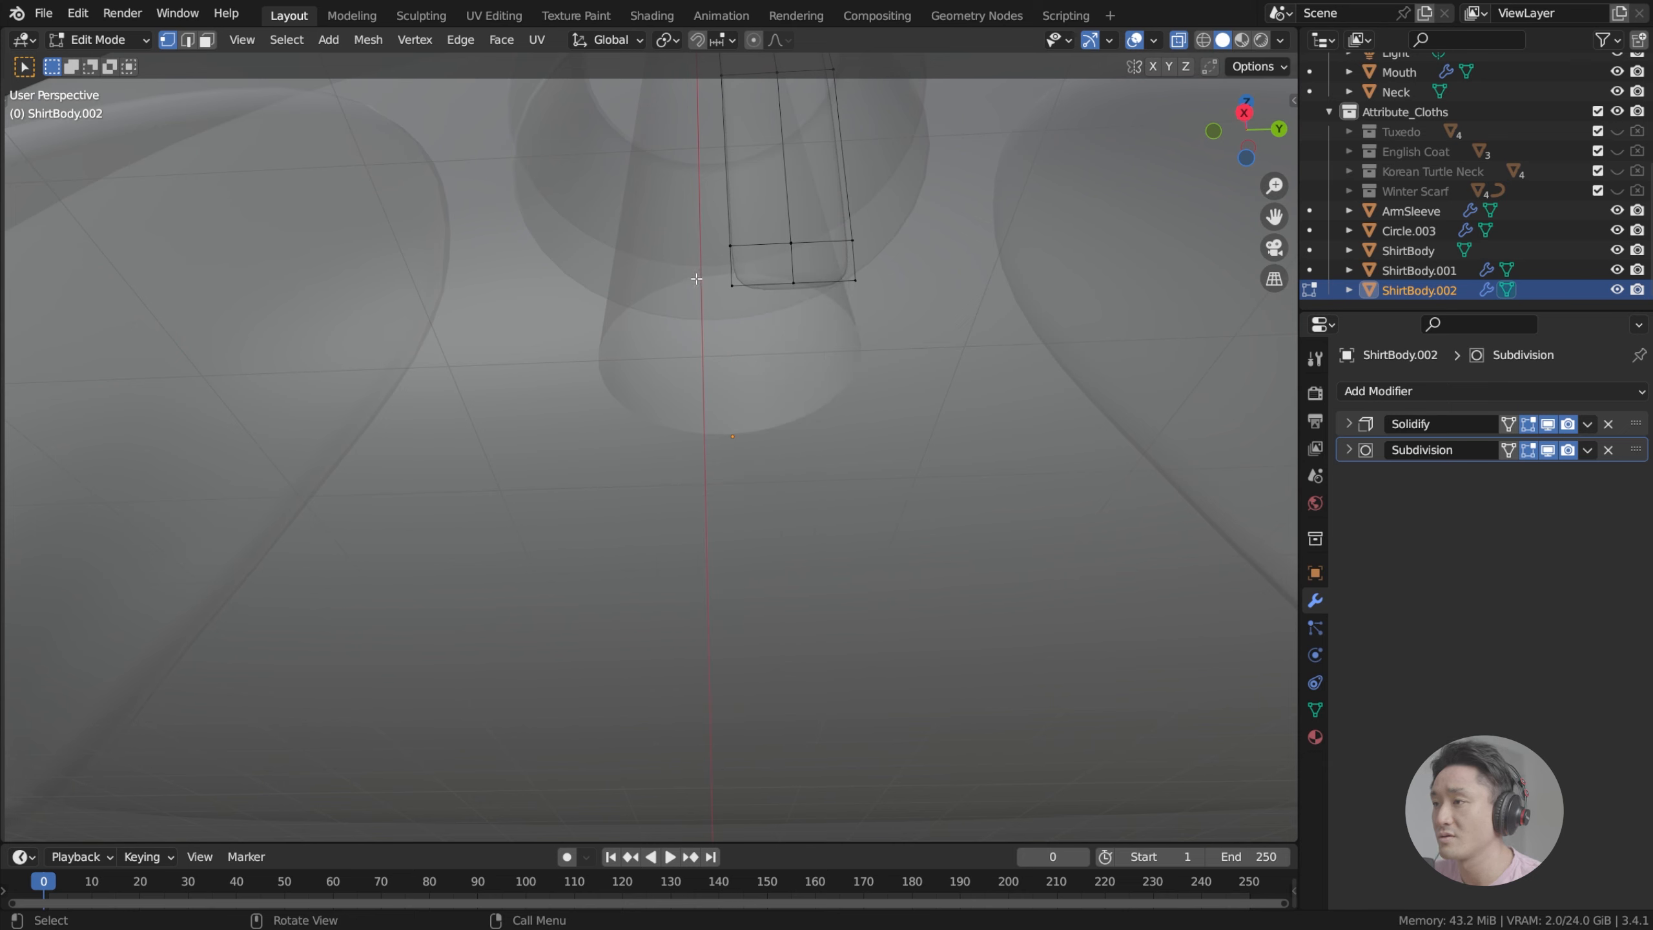
# Step: In the Front Orthographic view, extrude the strip's new end row three times, following the hem's corner and continuing beneath the shirt
pyautogui.moveTo(696, 279); pyautogui.dragTo(964, 354)
pyautogui.press('KP_1')
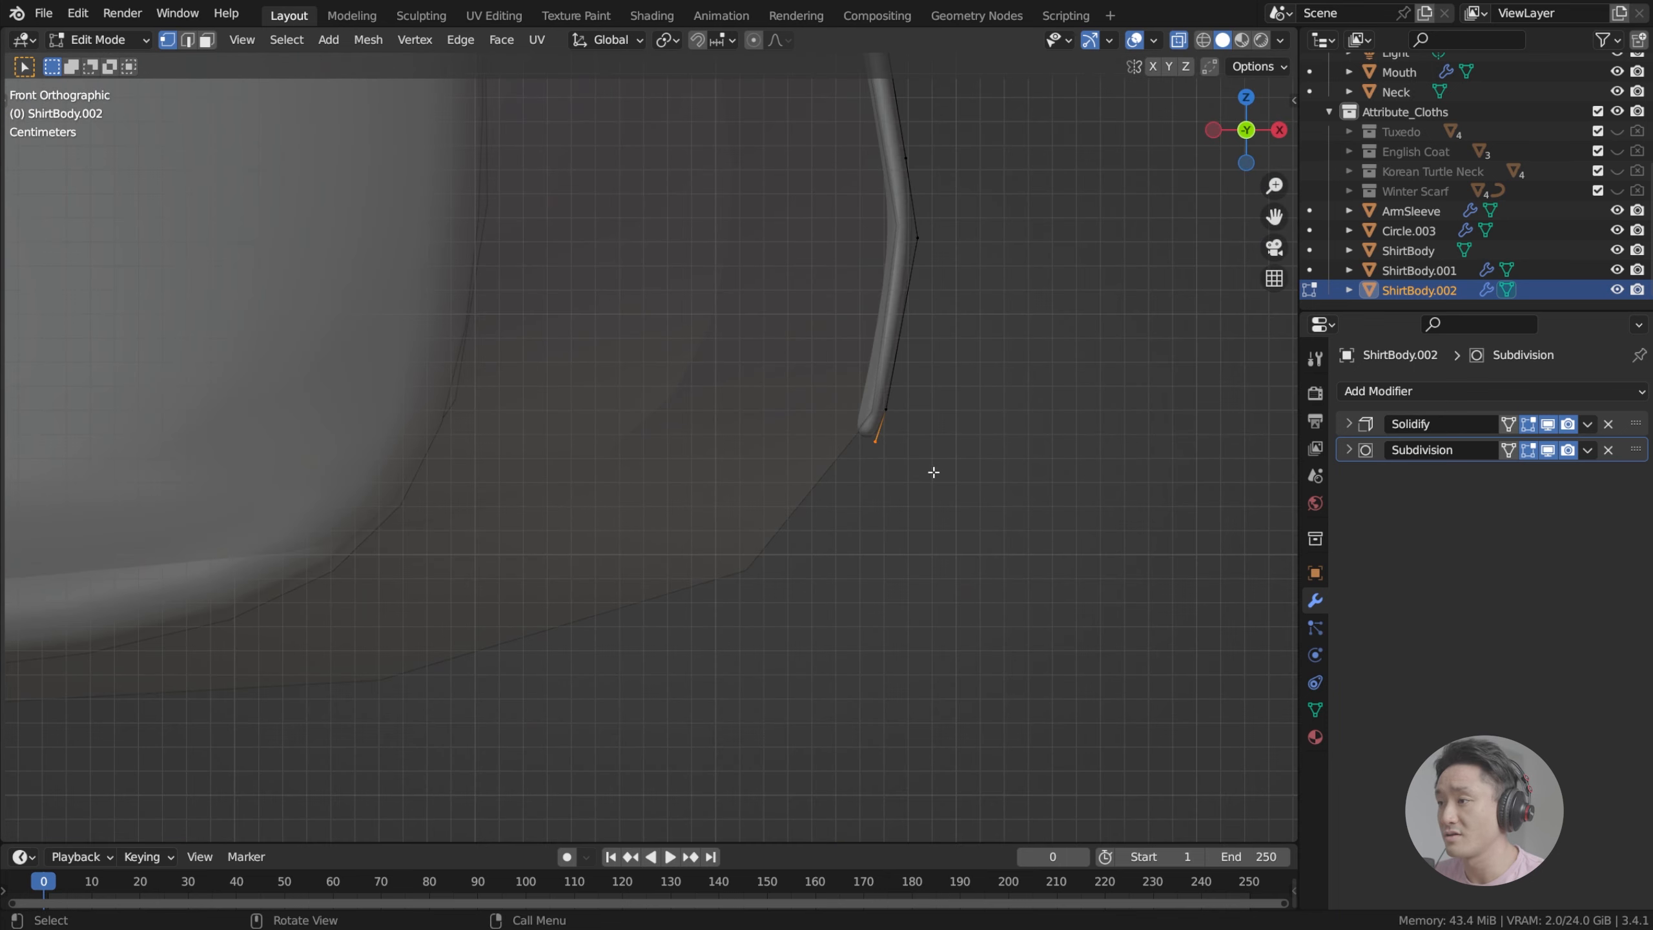
pyautogui.press('e')
pyautogui.click(793, 633)
pyautogui.press('e')
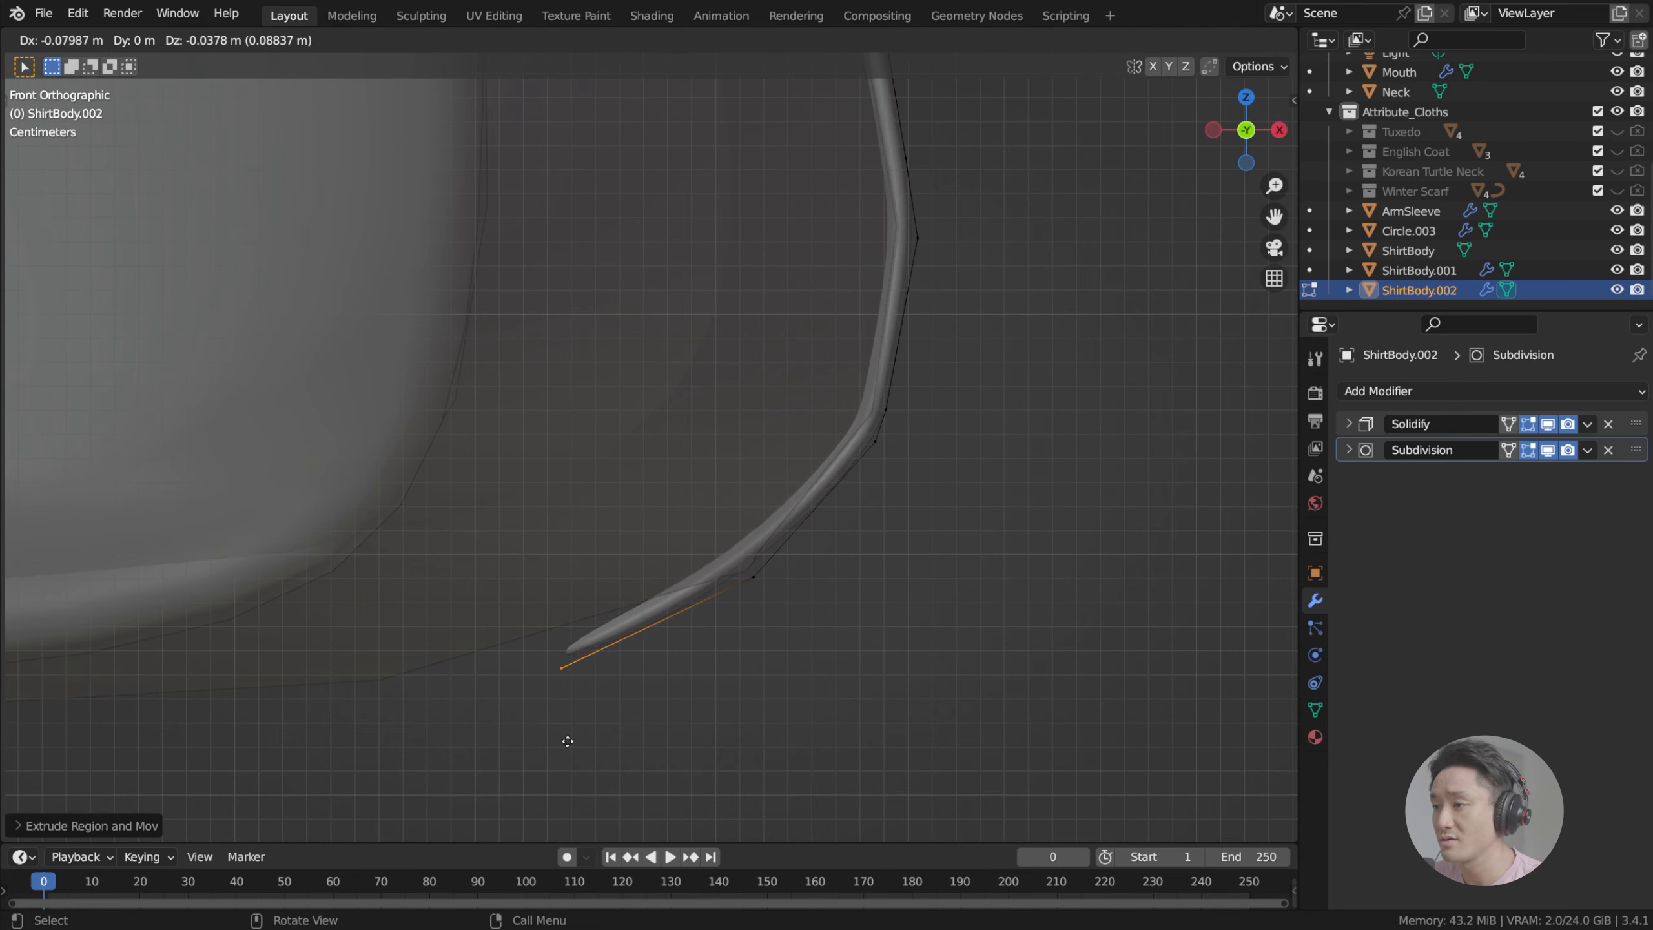
pyautogui.click(727, 671)
pyautogui.press('e')
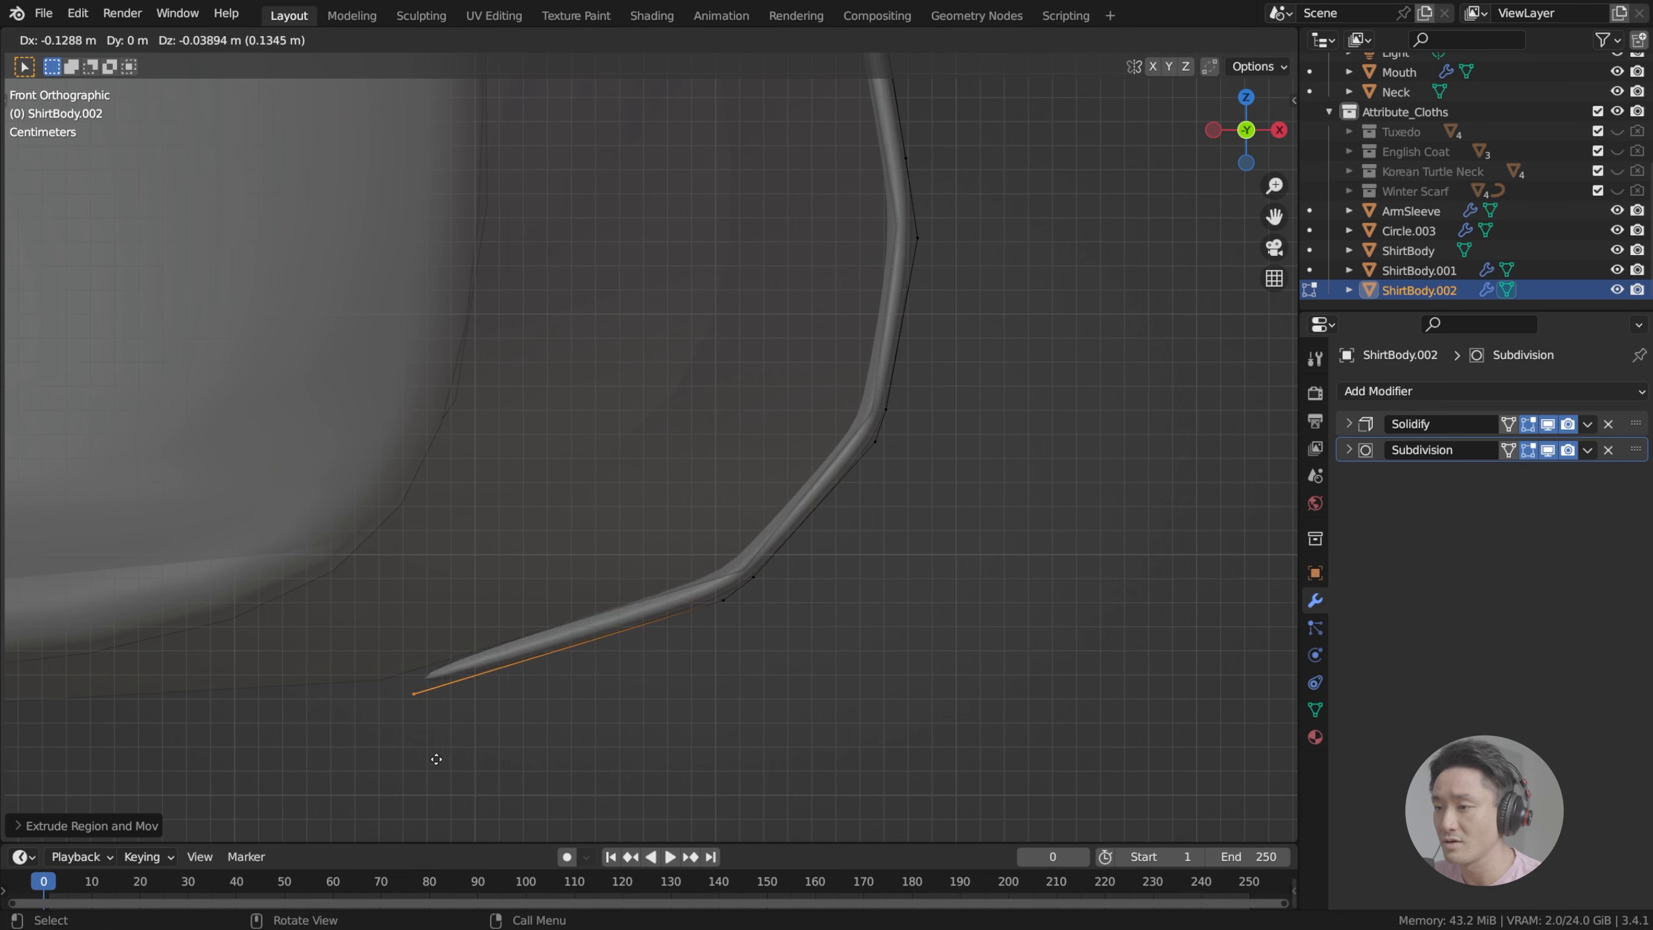
pyautogui.click(384, 765)
# Step: Return to Object Mode, turn off X-Ray, deselect the strip and save the file
pyautogui.press('Tab')
pyautogui.moveTo(439, 719); pyautogui.dragTo(697, 425, button='middle')
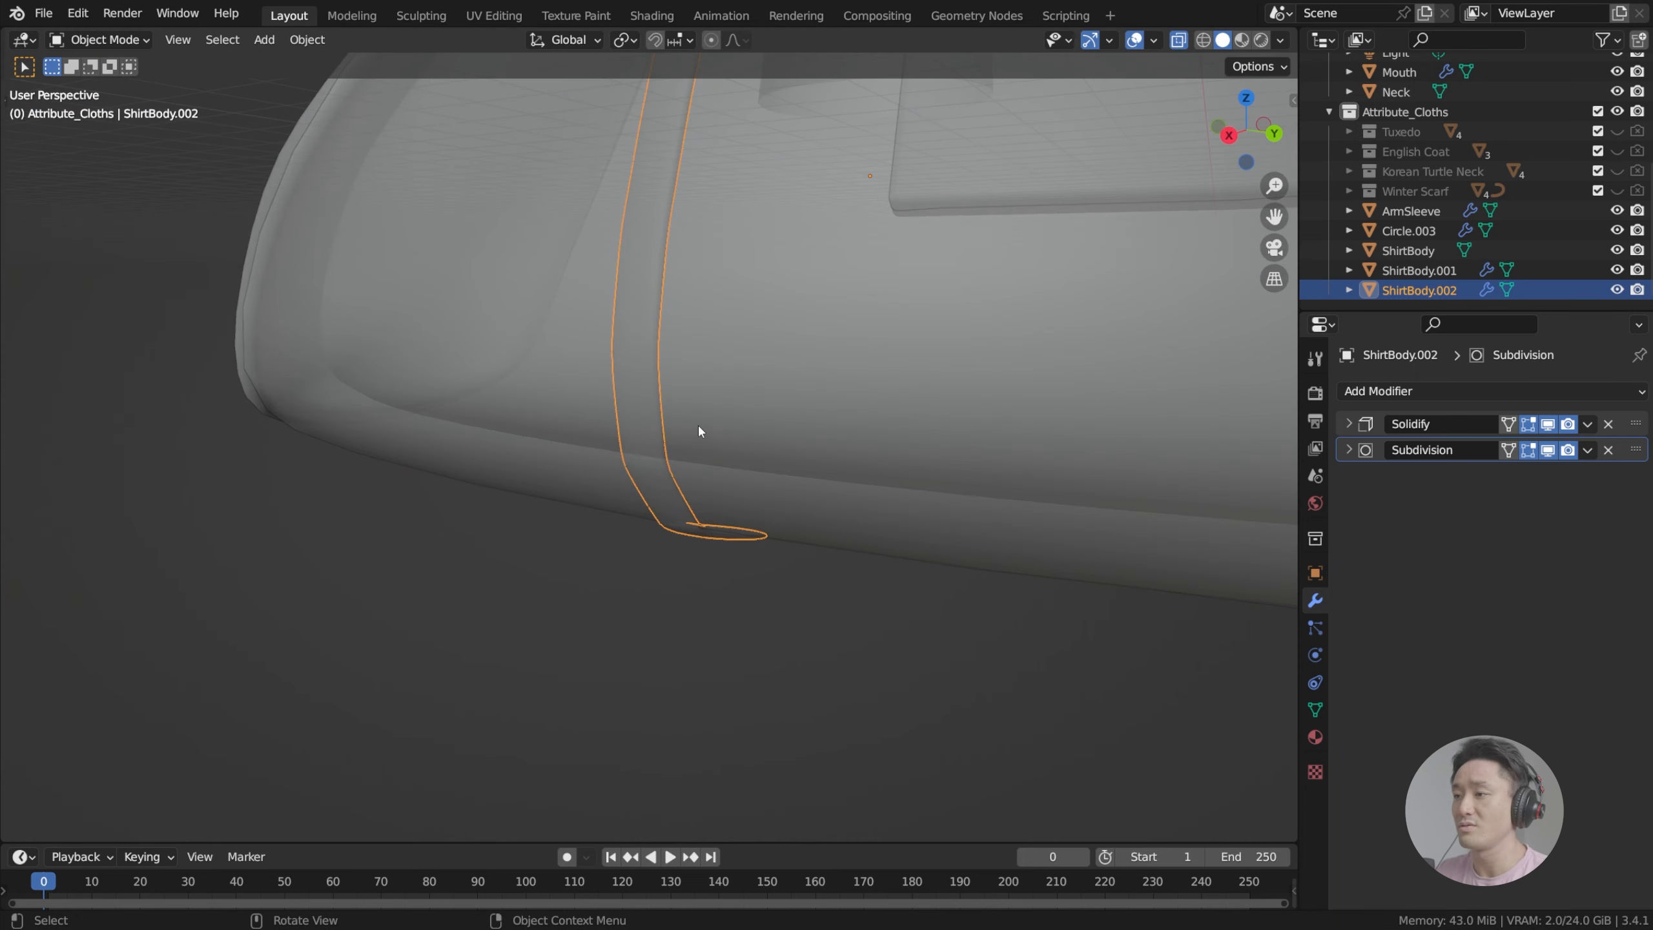
pyautogui.hotkey('ctrl', 's')
pyautogui.scroll(-3, 708, 365)
pyautogui.moveTo(708, 365); pyautogui.dragTo(818, 697, button='middle')
pyautogui.scroll(-2, 834, 357)
pyautogui.press('KP_3')
pyautogui.press('Tab')
pyautogui.press('Tab')
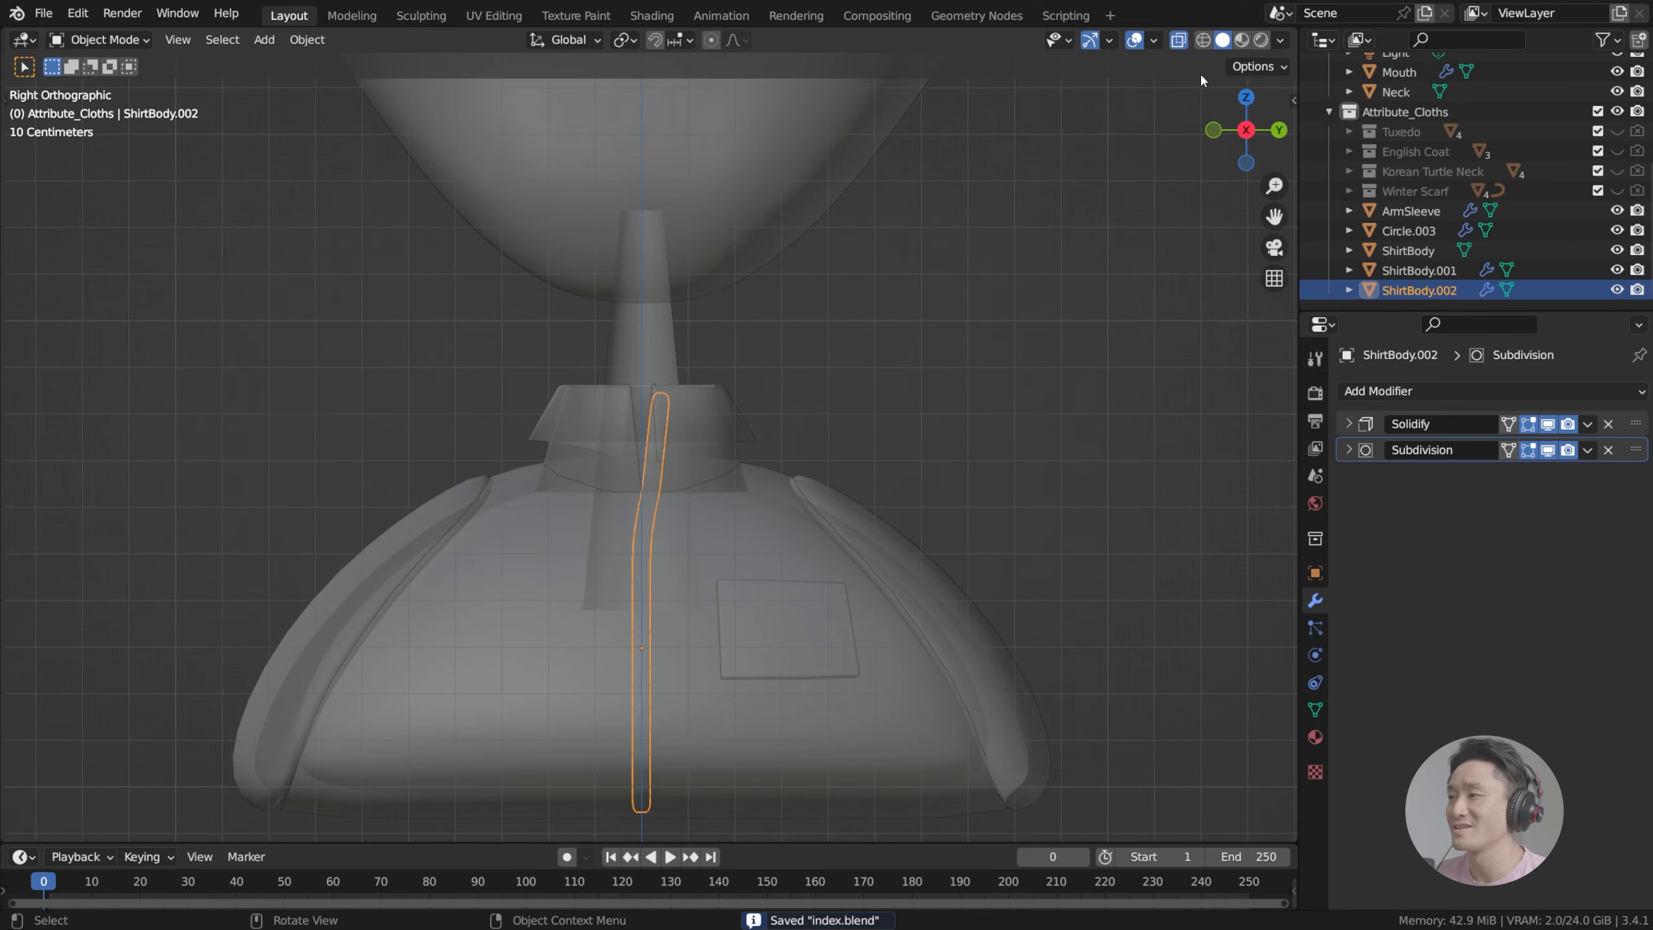
pyautogui.click(1178, 41)
pyautogui.hotkey('alt', 'a')
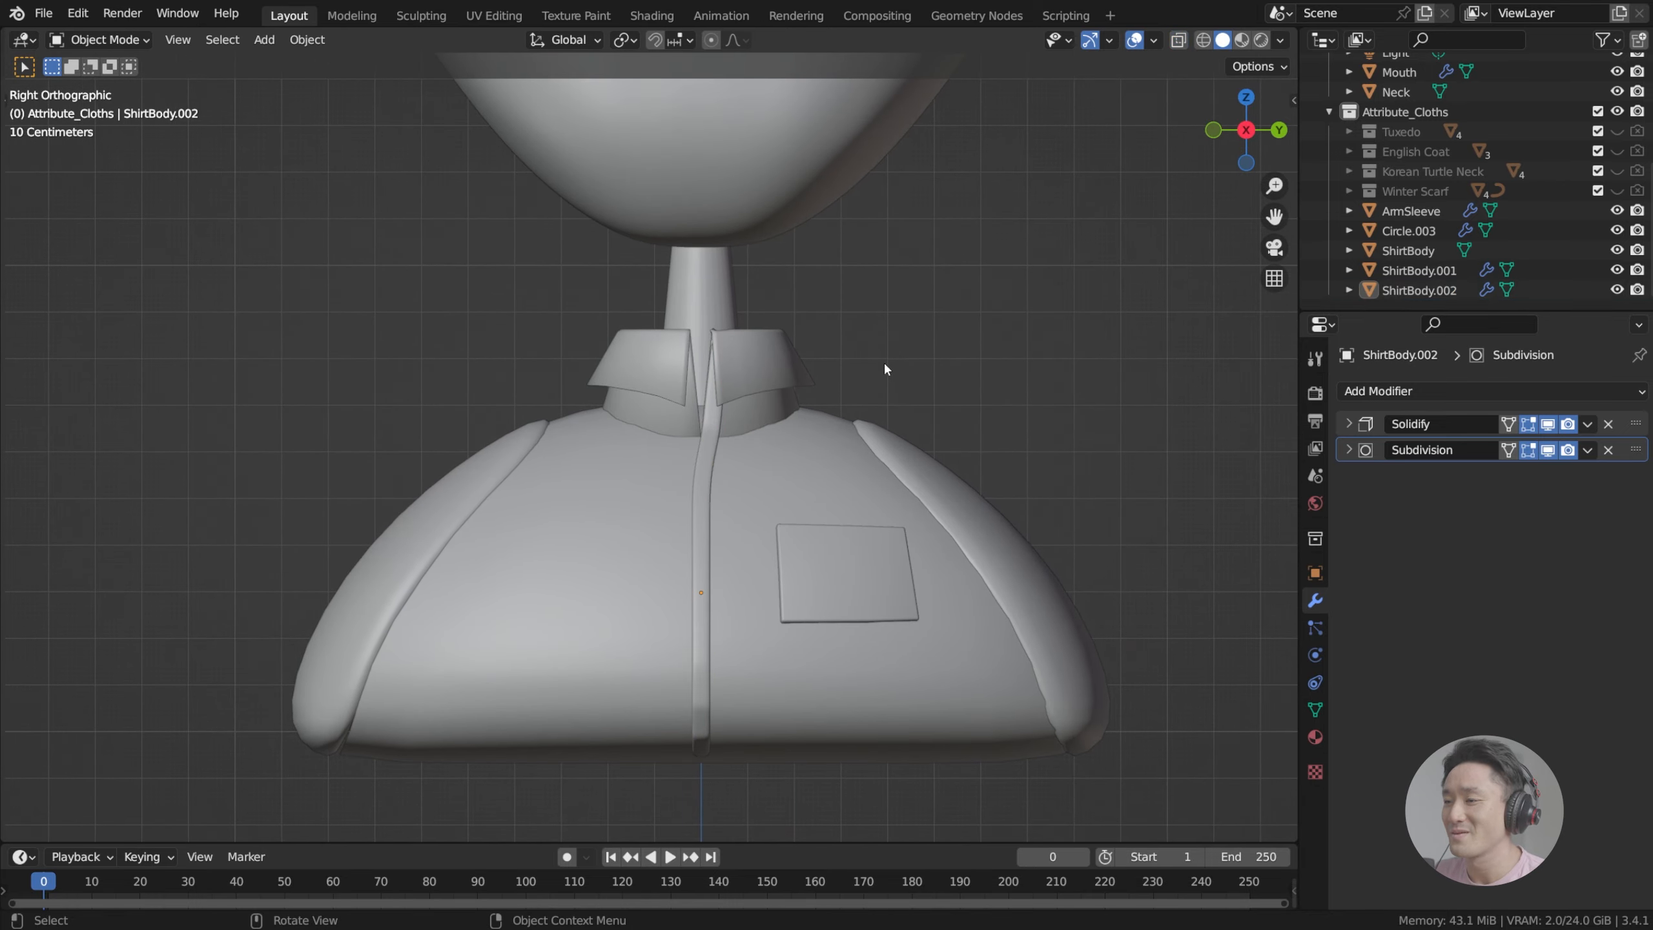
pyautogui.moveTo(883, 361); pyautogui.dragTo(729, 477, button='middle')
pyautogui.hotkey('ctrl', 's')
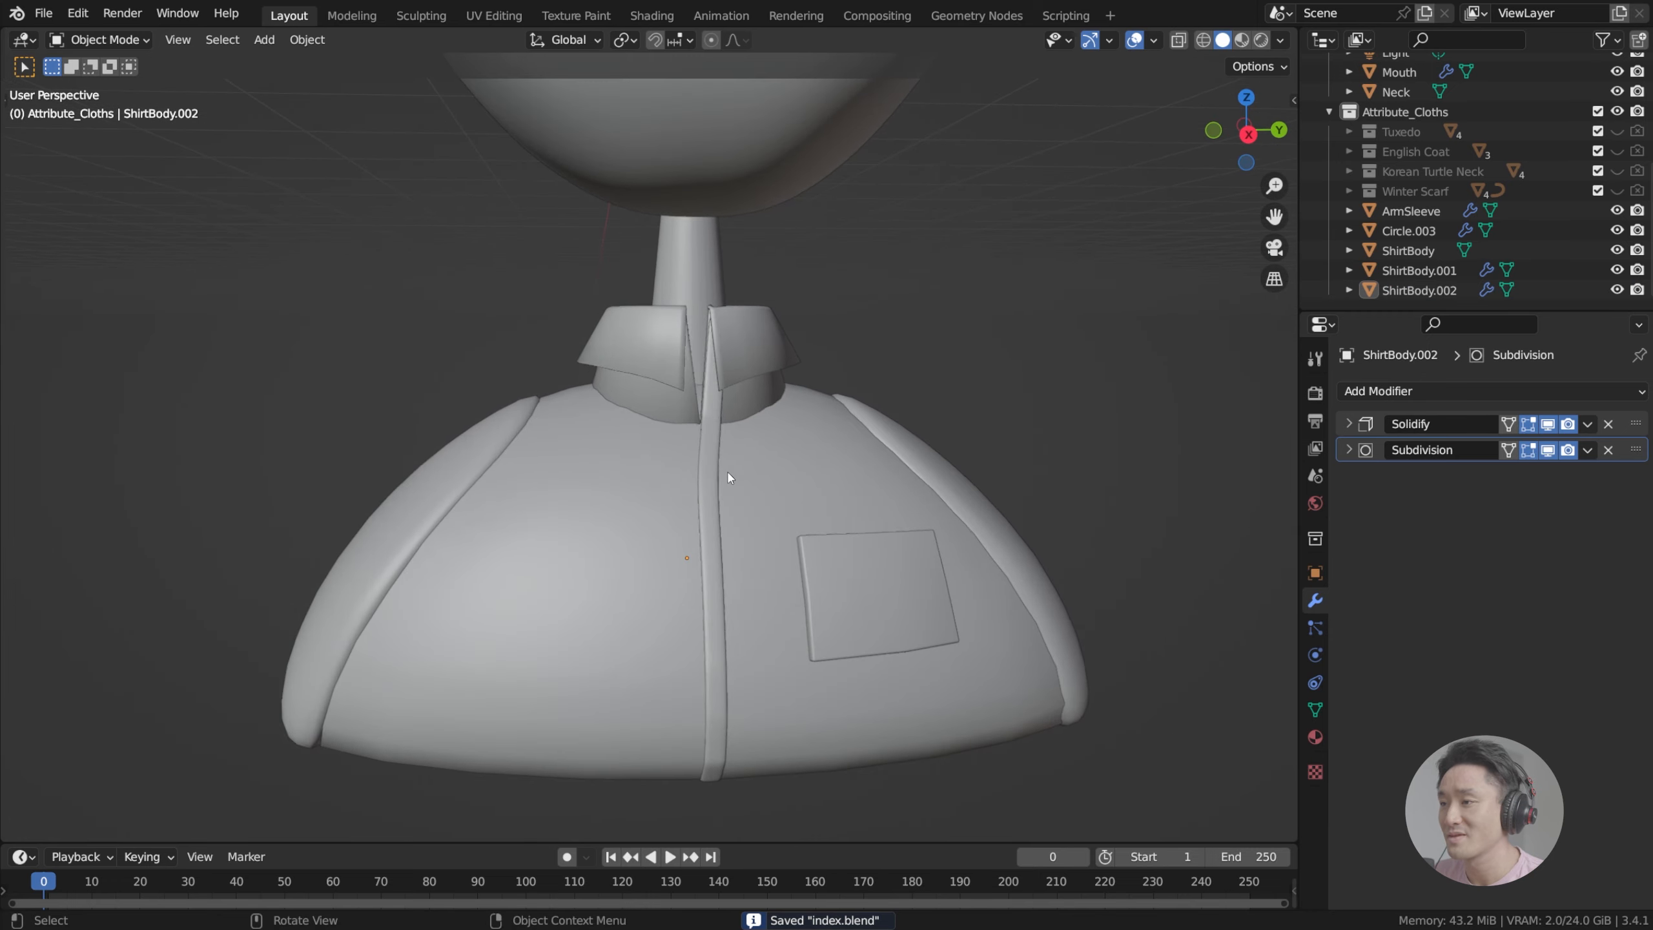
# Step: Add a mesh circle to the scene
pyautogui.scroll(2, 755, 410)
pyautogui.scroll(-6, 749, 332)
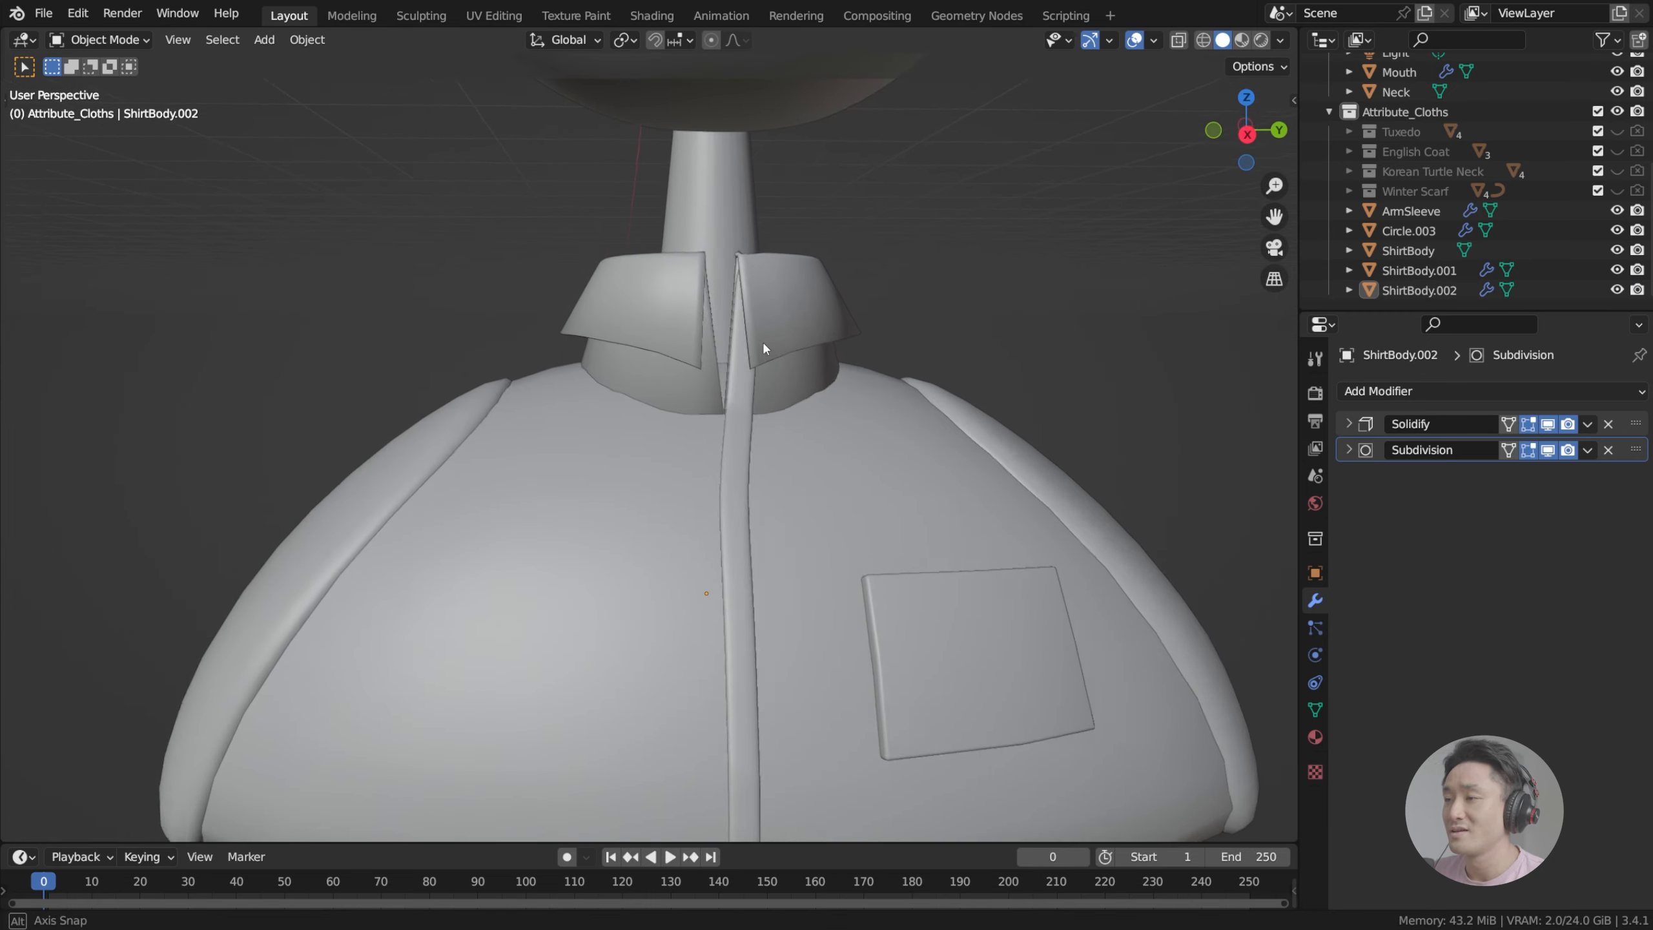
pyautogui.hotkey('shift', 'a')
pyautogui.moveTo(732, 376)
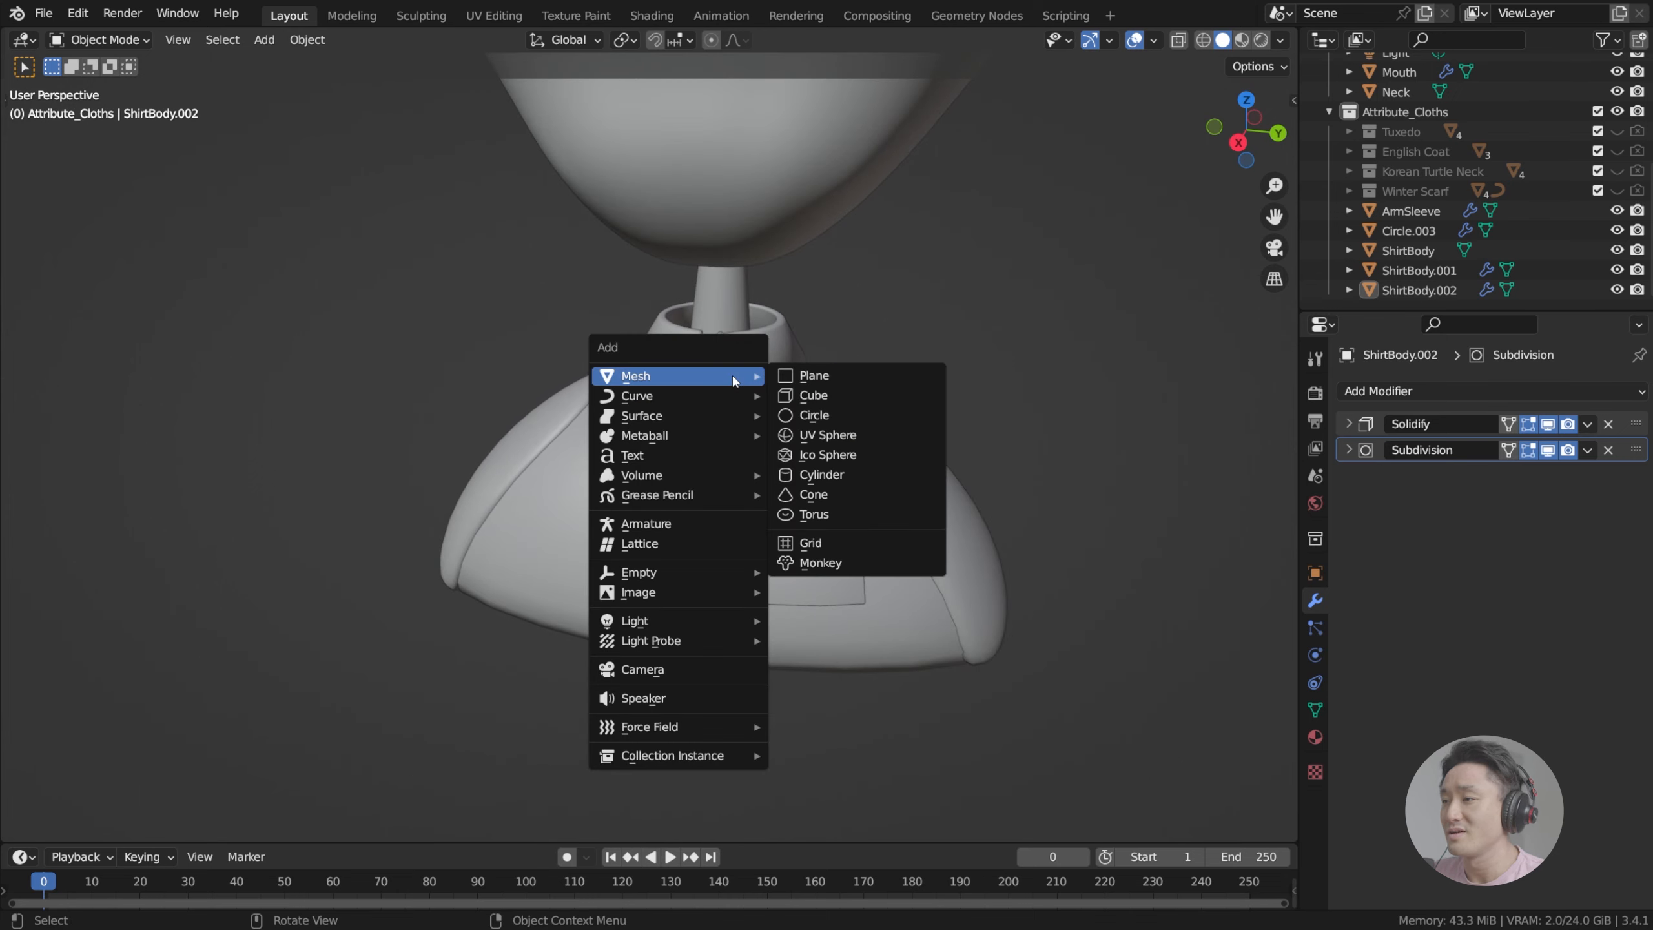
pyautogui.click(850, 413)
pyautogui.scroll(-4, 813, 357)
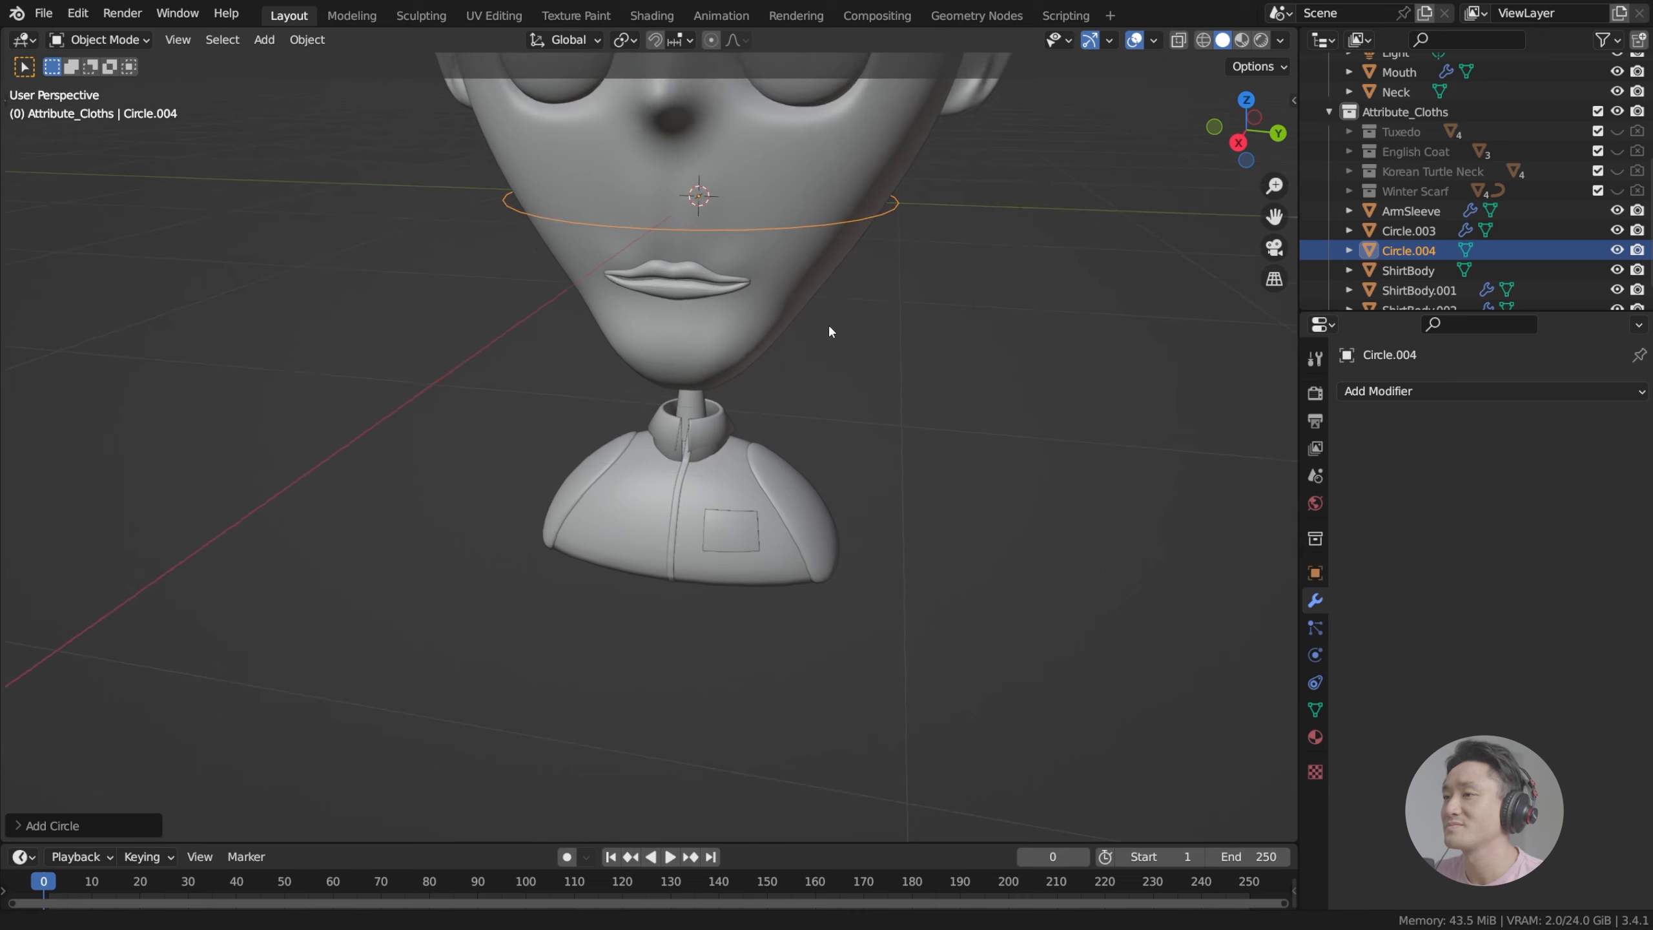
pyautogui.moveTo(828, 331); pyautogui.dragTo(845, 372, button='middle')
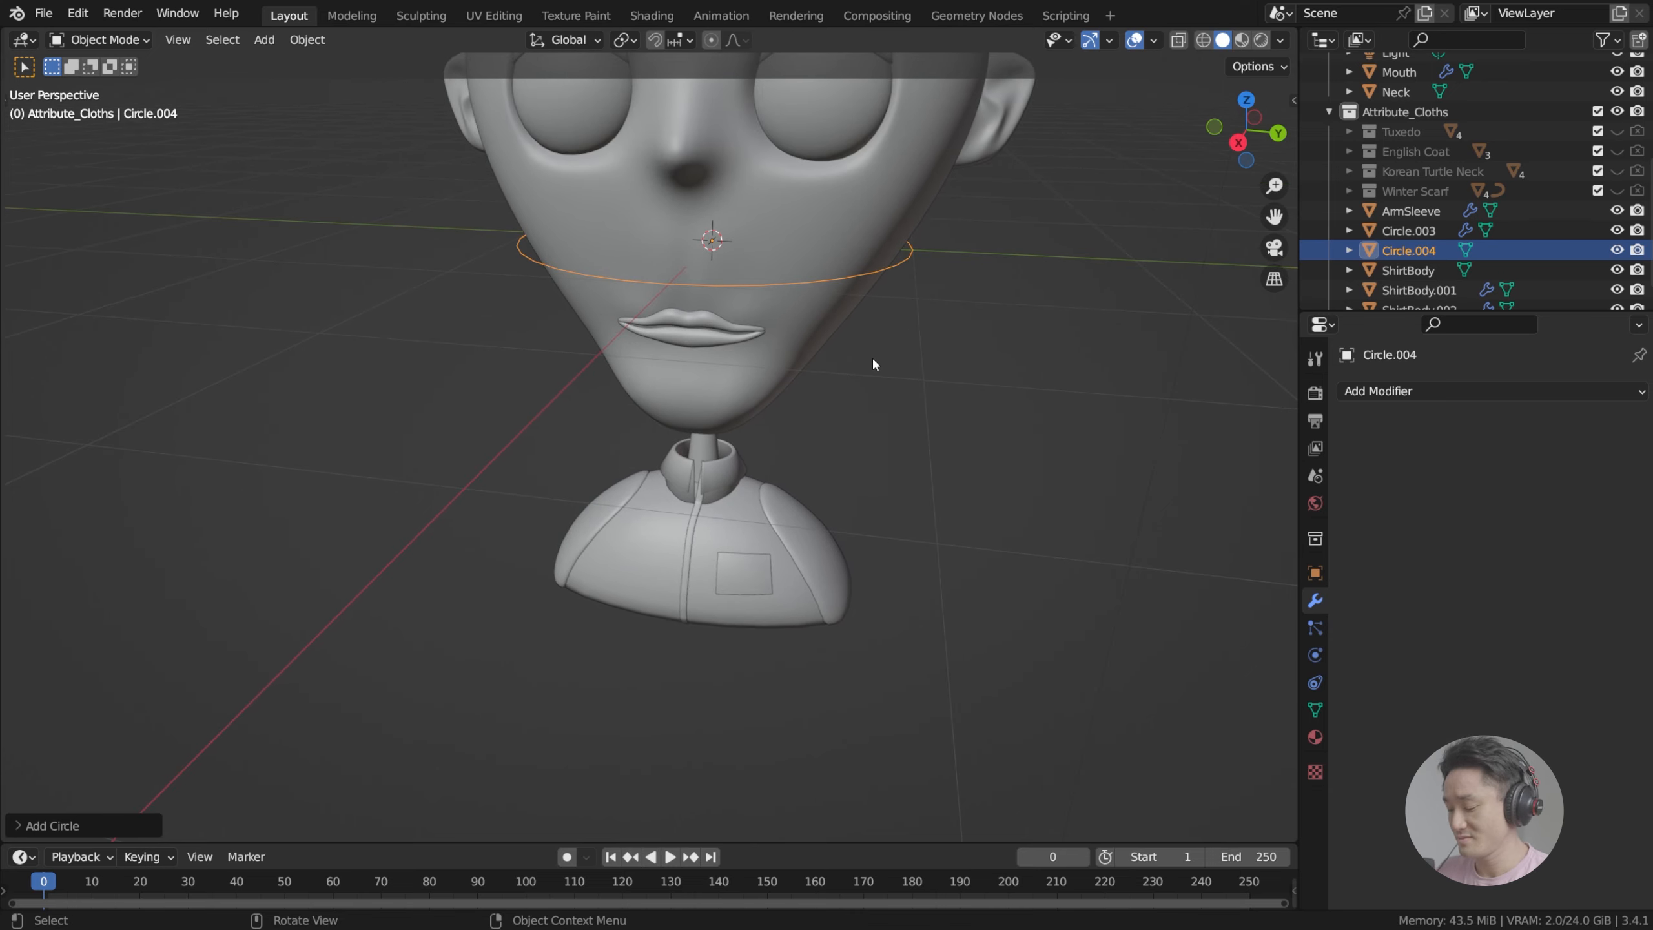
# Step: In Edit Mode, move the whole circle down along Z to the level of the shirt's collar
pyautogui.press('Tab')
pyautogui.press('g')
pyautogui.press('z')
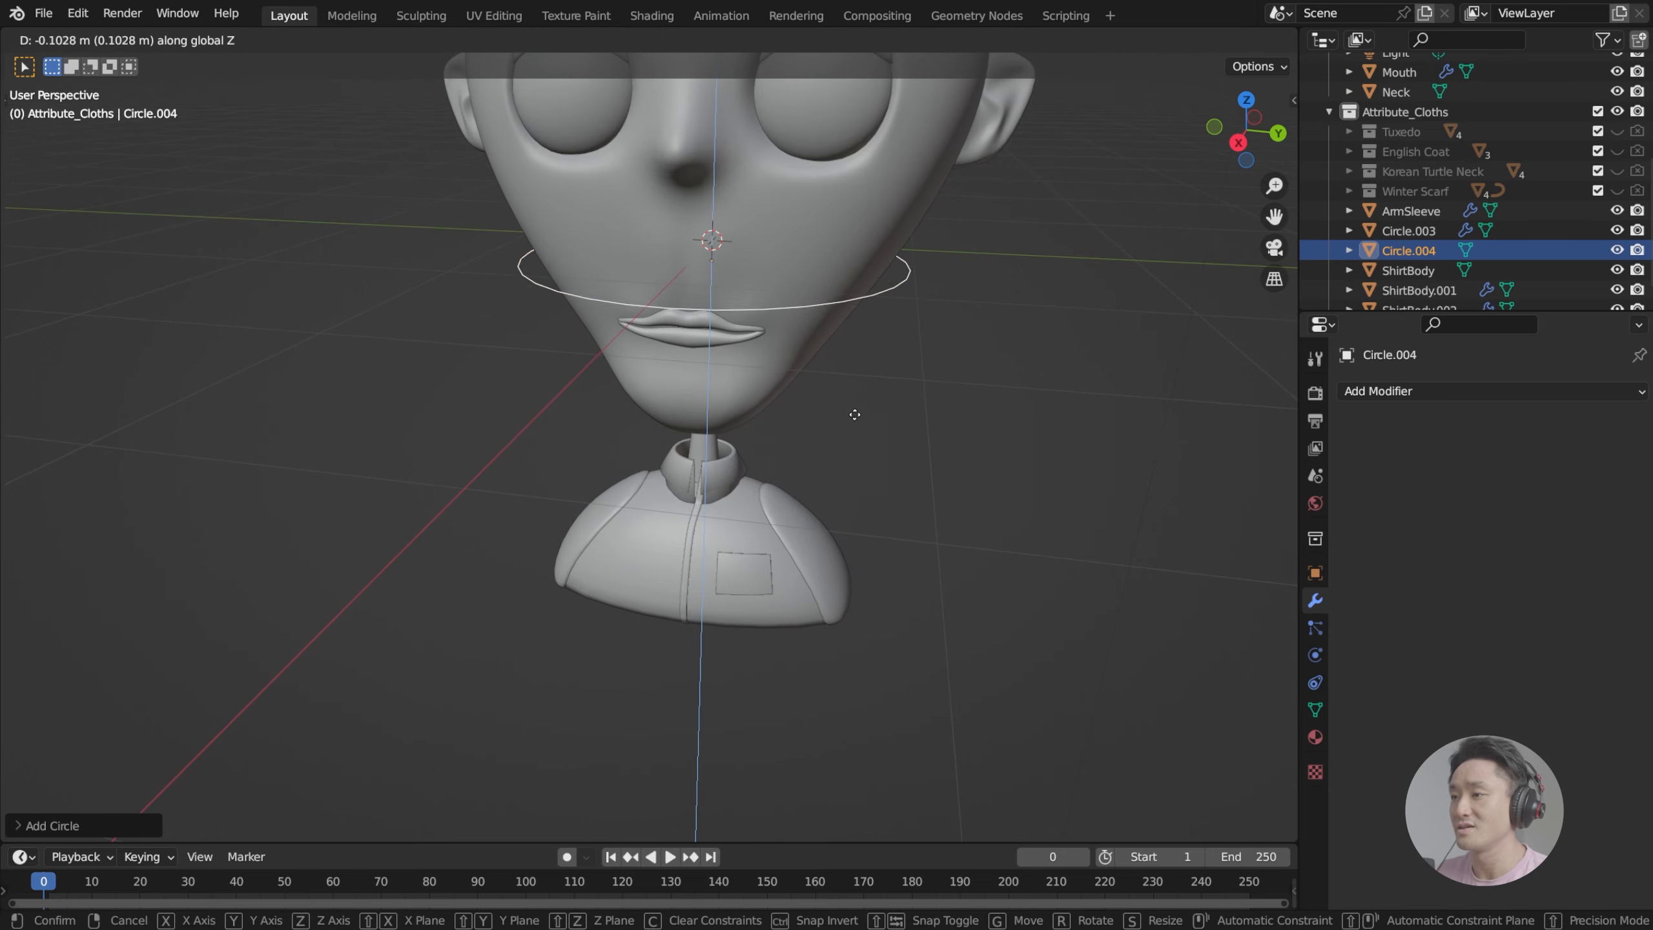
pyautogui.click(891, 476)
pyautogui.moveTo(892, 476); pyautogui.dragTo(1066, 472, button='middle')
# Step: Rotate the circle 90 degrees about the global Y axis so it stands upright
pyautogui.press('r')
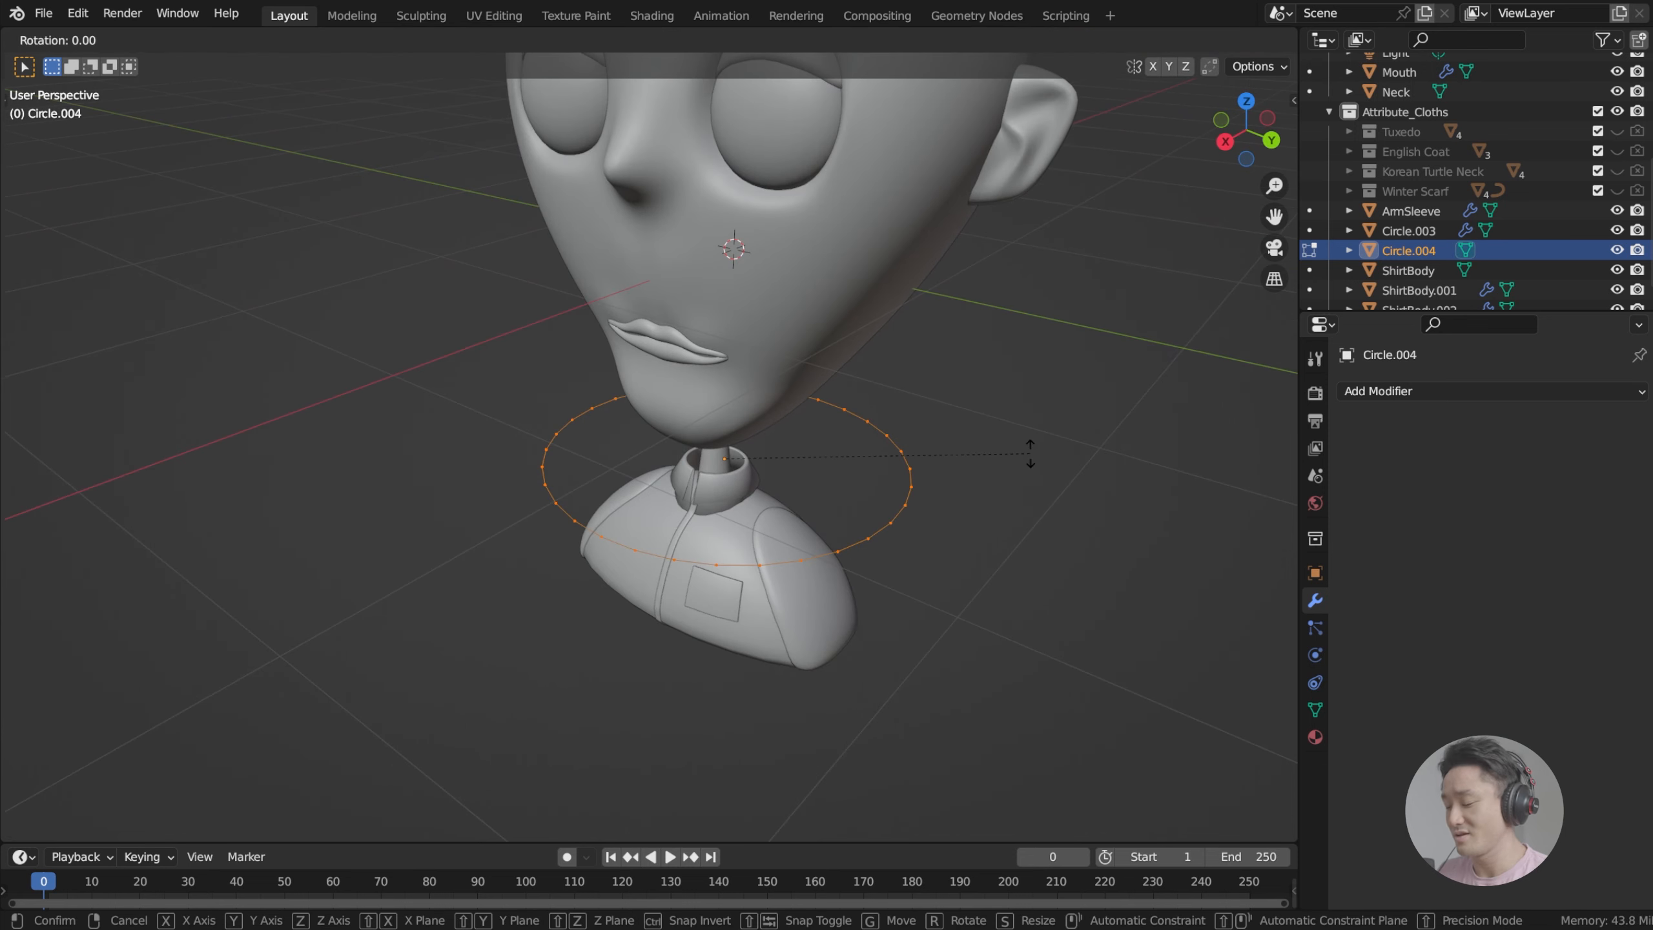
pyautogui.press('x')
pyautogui.write('y')
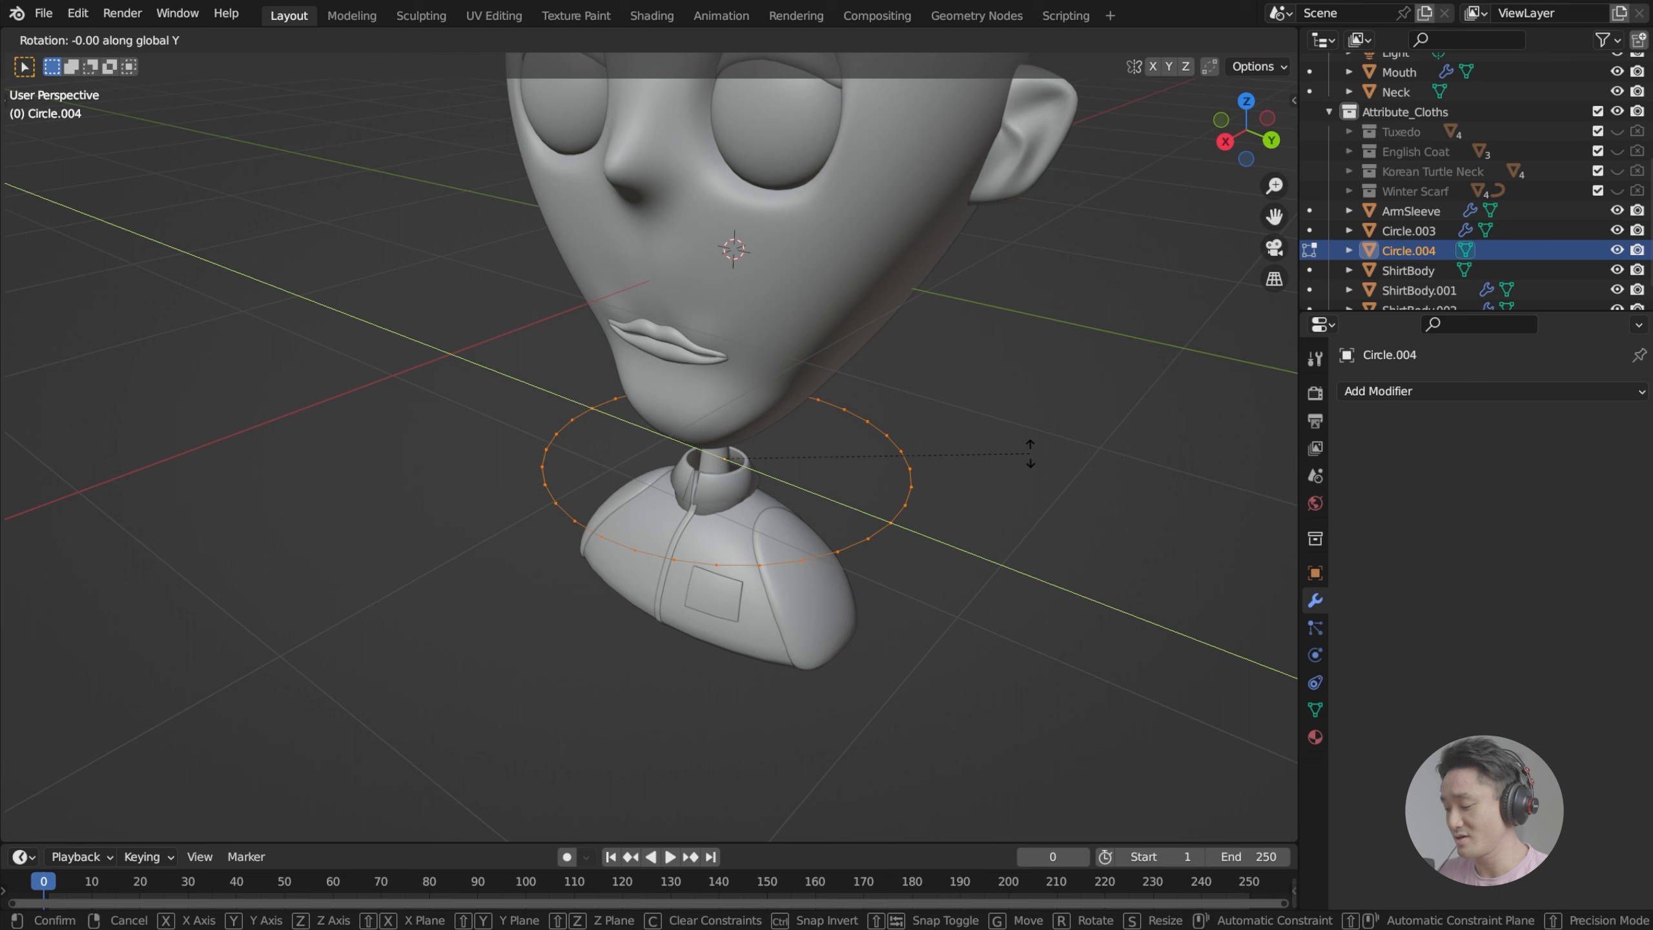
pyautogui.write('90')
pyautogui.press('Return')
# Step: In Object Mode and the Front Orthographic view, move the upright circle just in front of the shirt's chest
pyautogui.moveTo(1025, 454); pyautogui.dragTo(871, 358, button='middle')
pyautogui.press('Tab')
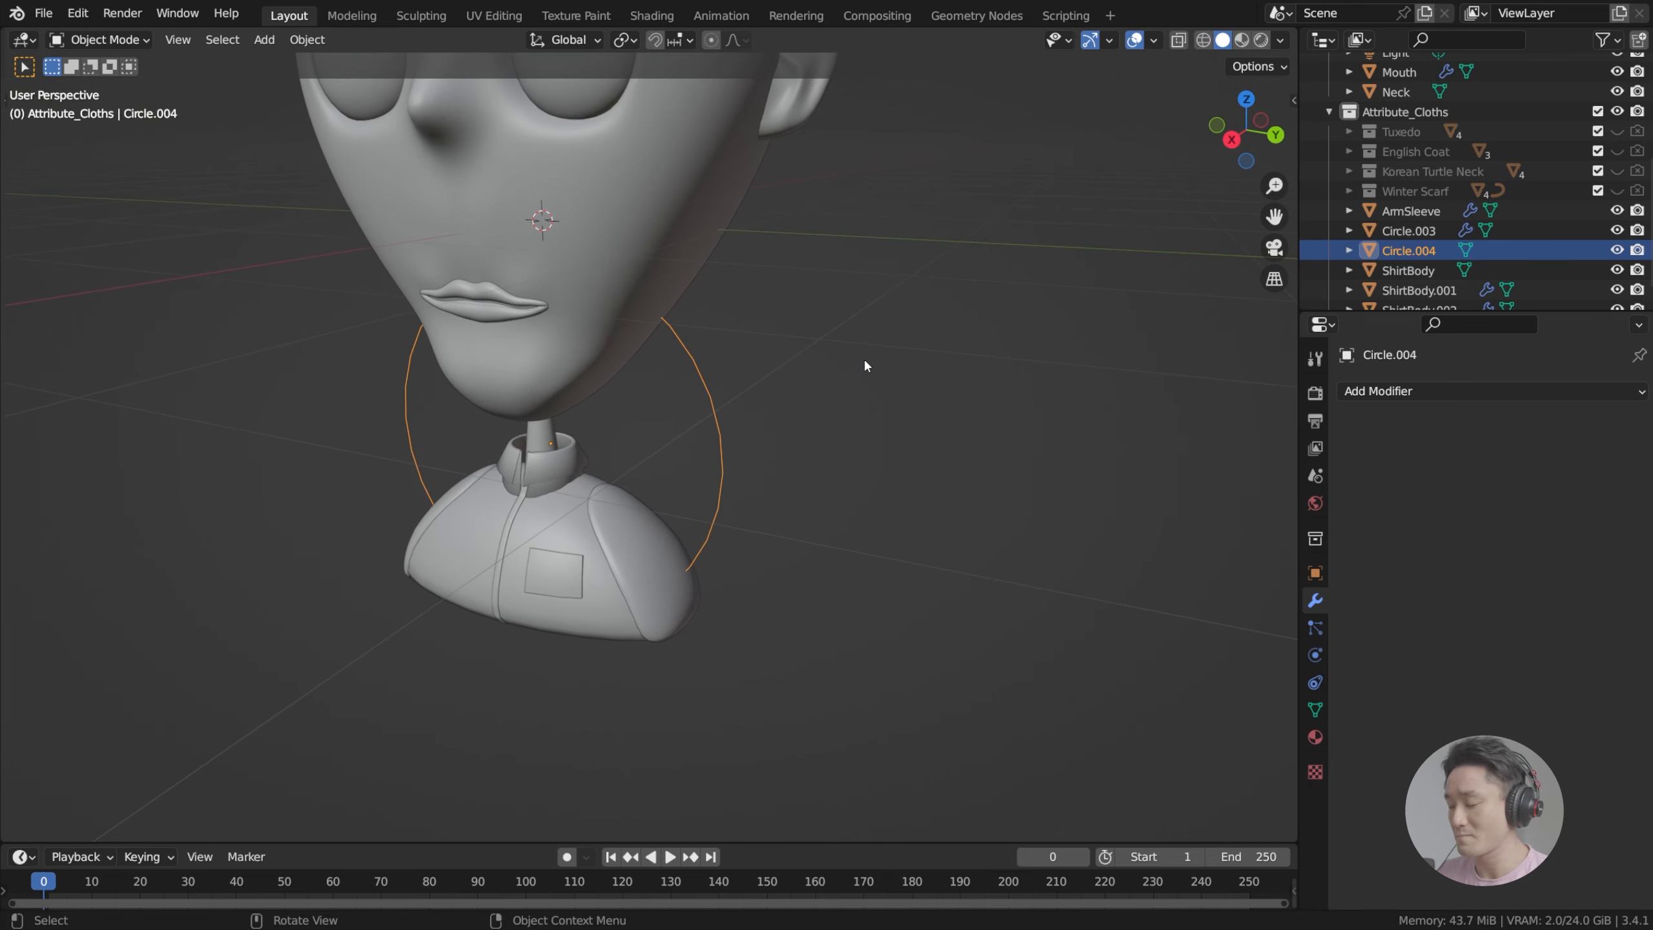
pyautogui.press('KP_1')
pyautogui.press('g')
pyautogui.click(978, 406)
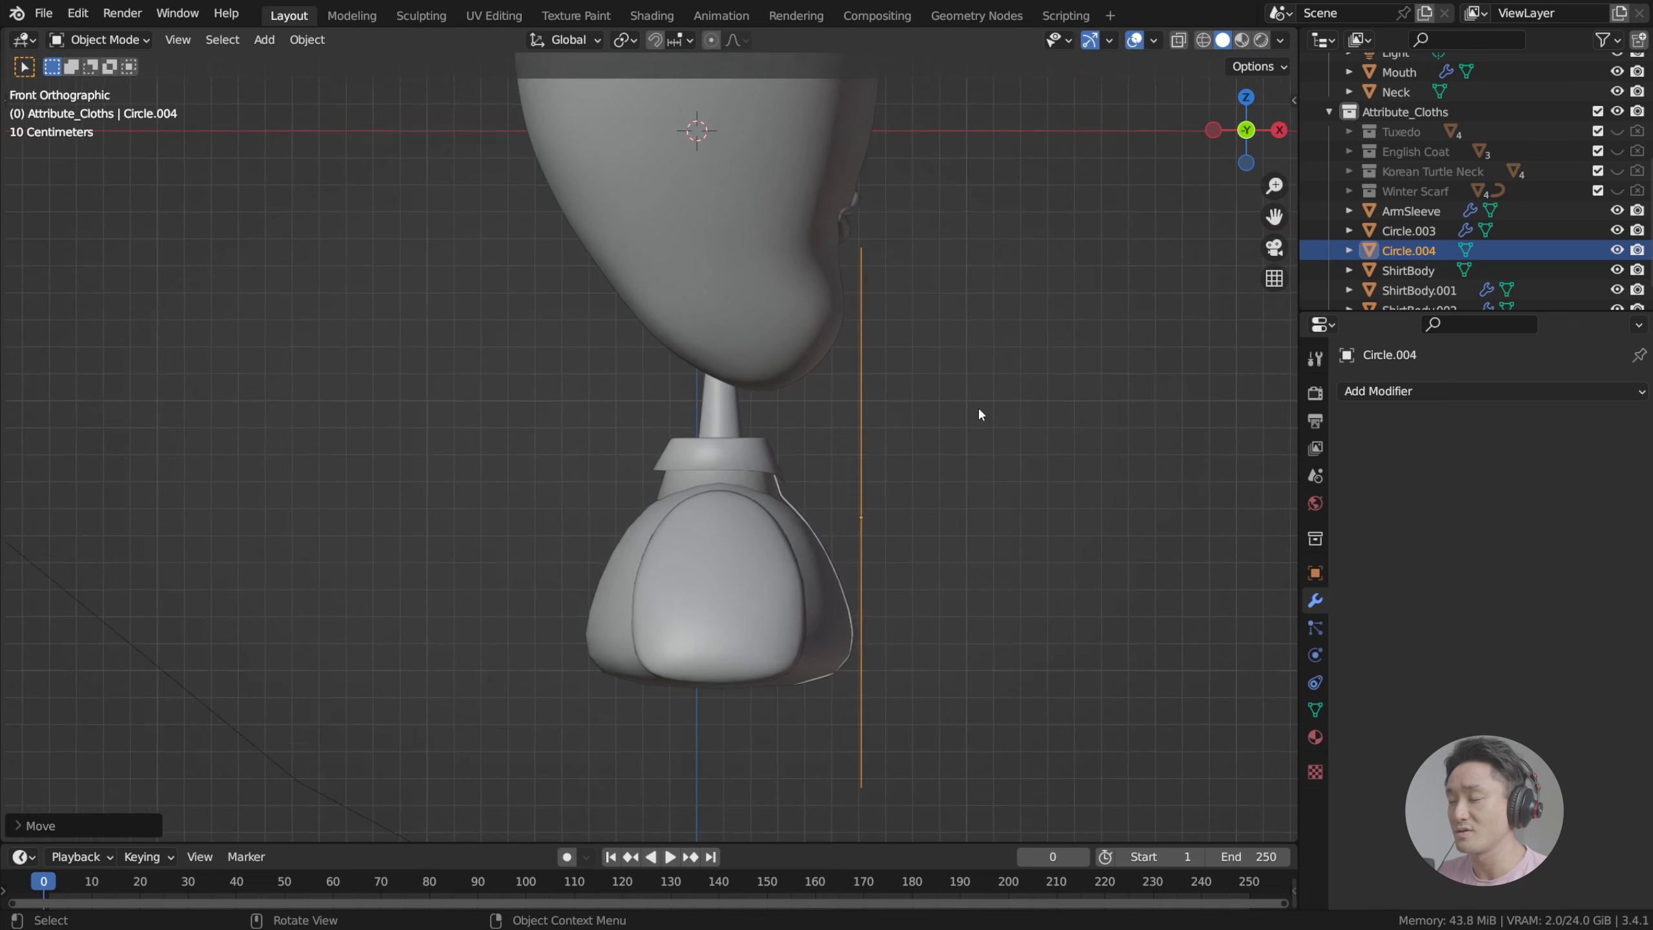
# Step: In Edit Mode, scale the circle's vertices down to a small ring in front of the chest
pyautogui.press('Tab')
pyautogui.scroll(1, 988, 406)
pyautogui.press('s')
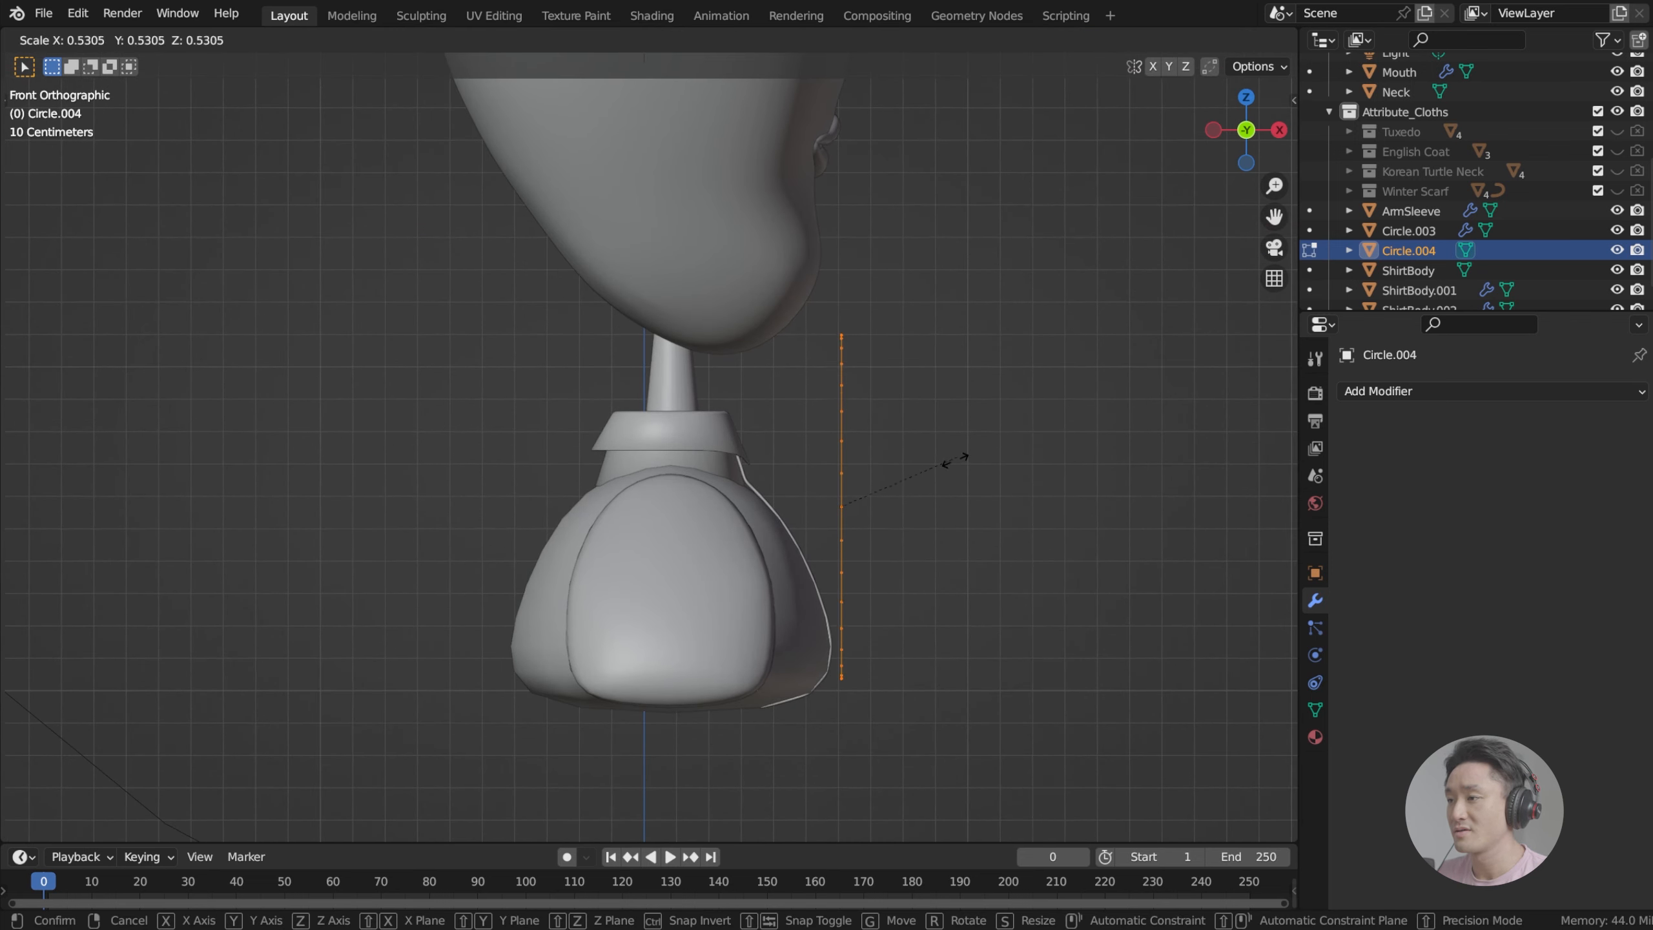
pyautogui.click(856, 503)
pyautogui.moveTo(855, 506); pyautogui.dragTo(735, 521, button='middle')
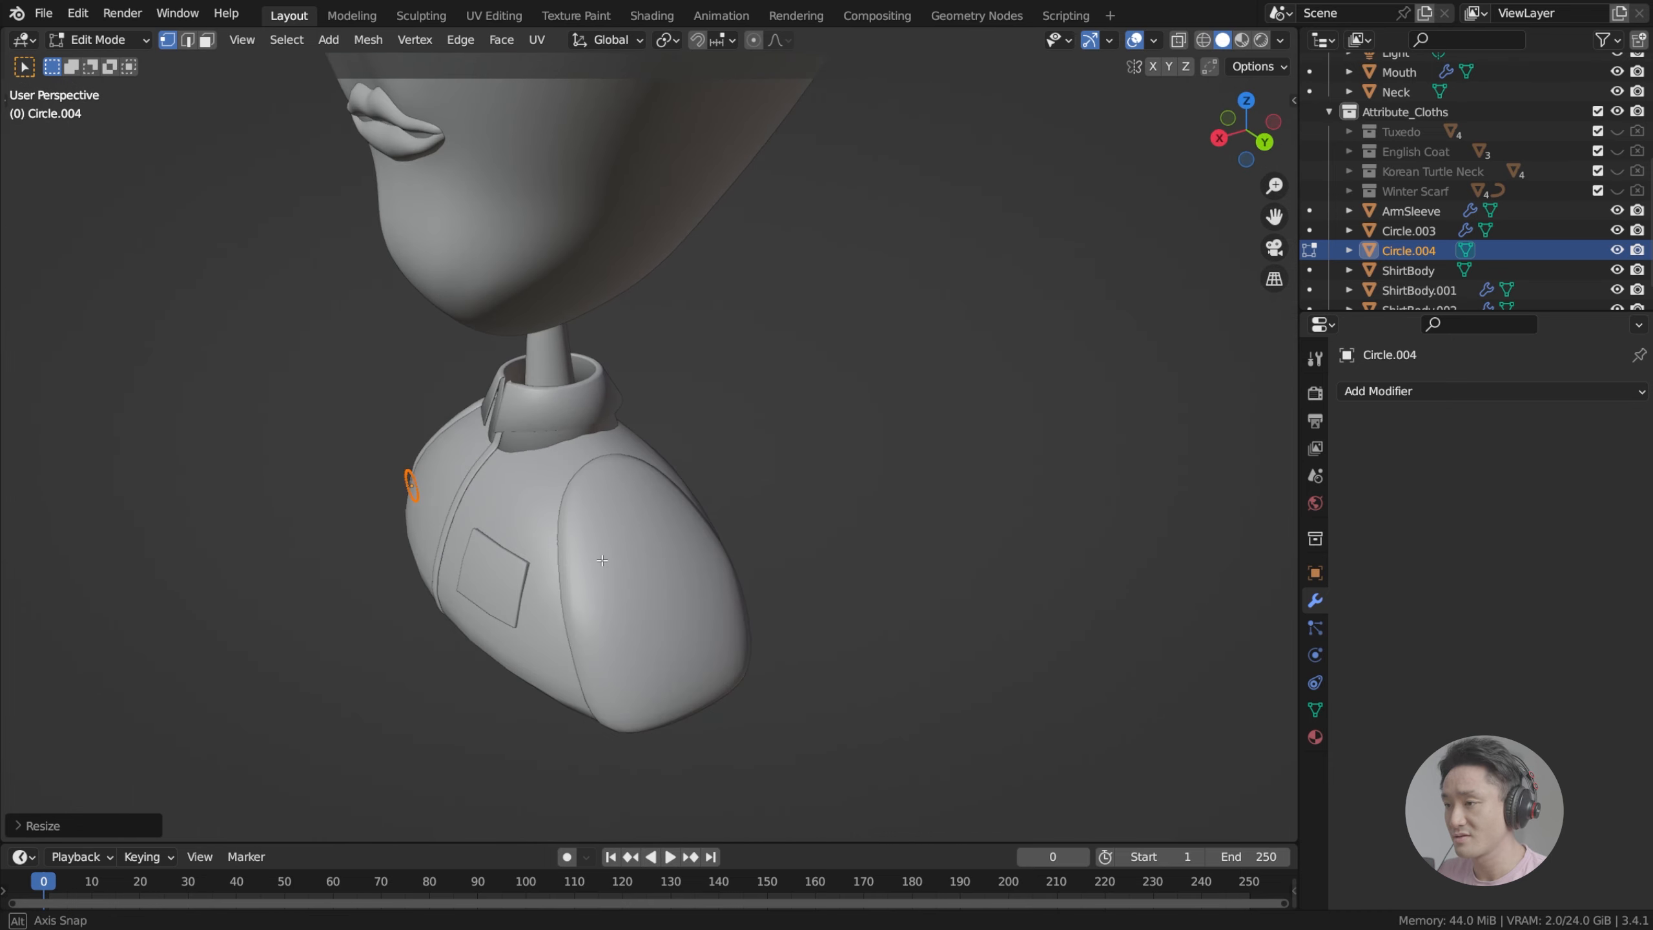
# Step: In the Right Orthographic view, scale the ring down further until it roughly matches the centre-front strip's width
pyautogui.press('KP_3')
pyautogui.scroll(4, 591, 488)
pyautogui.scroll(1, 568, 542)
pyautogui.keyDown('shift'); pyautogui.moveTo(566, 541); pyautogui.dragTo(938, 430, button='middle'); pyautogui.keyUp('shift')
pyautogui.press('s')
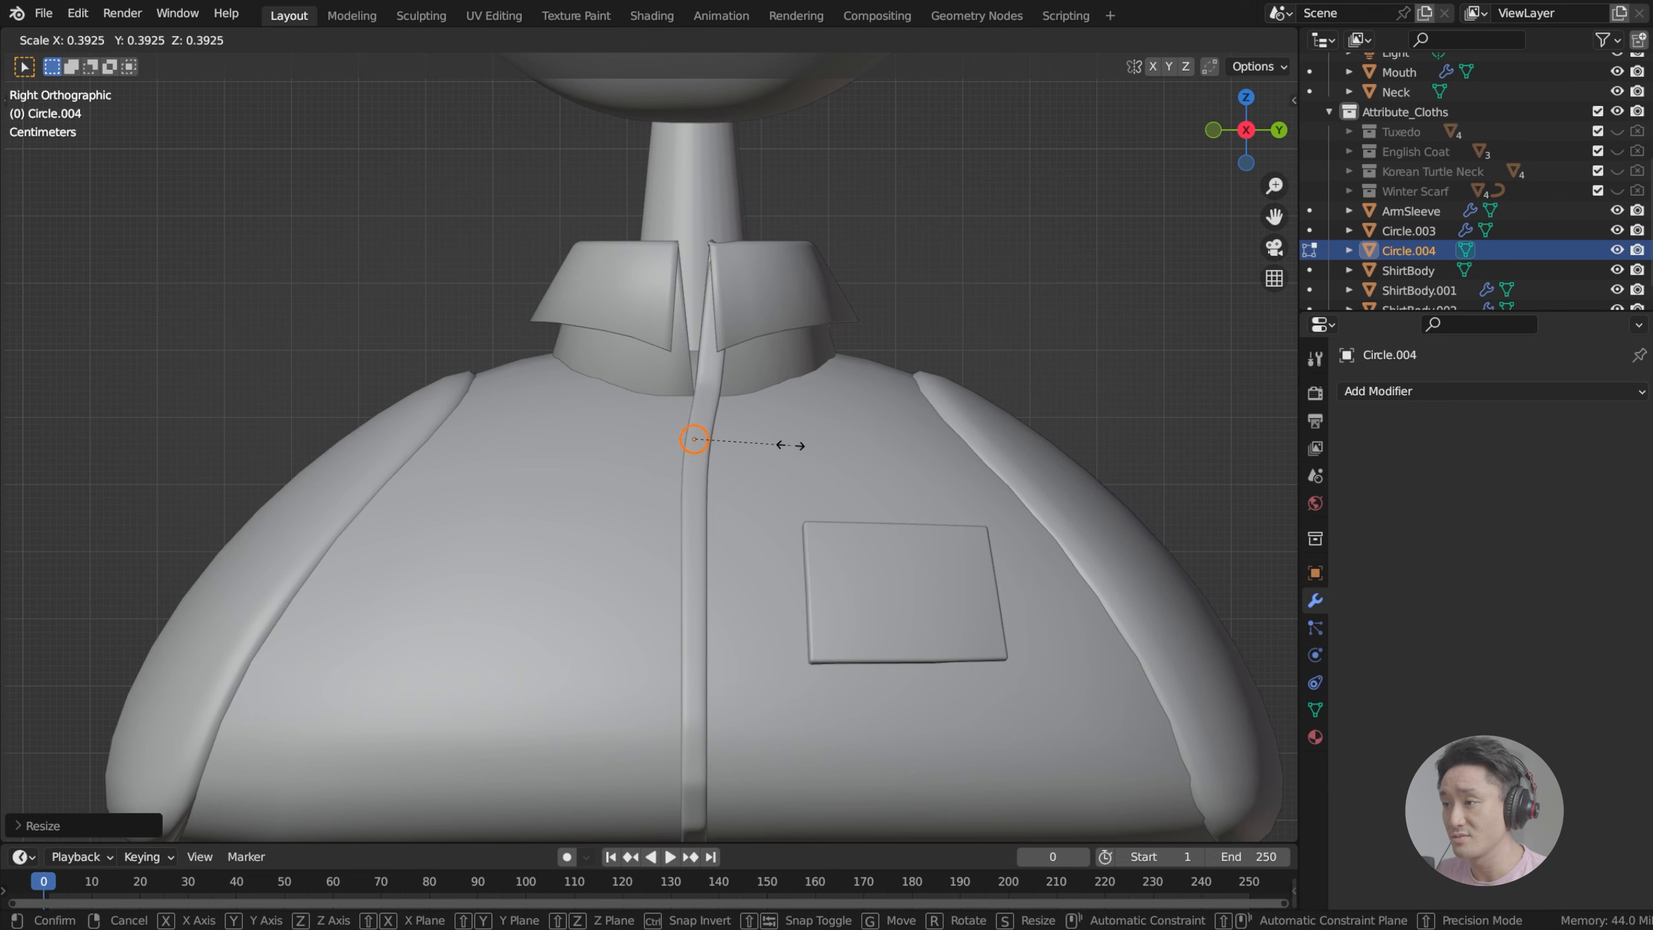
pyautogui.click(765, 446)
pyautogui.keyDown('shift'); pyautogui.moveTo(762, 445); pyautogui.dragTo(799, 459, button='middle'); pyautogui.keyUp('shift')
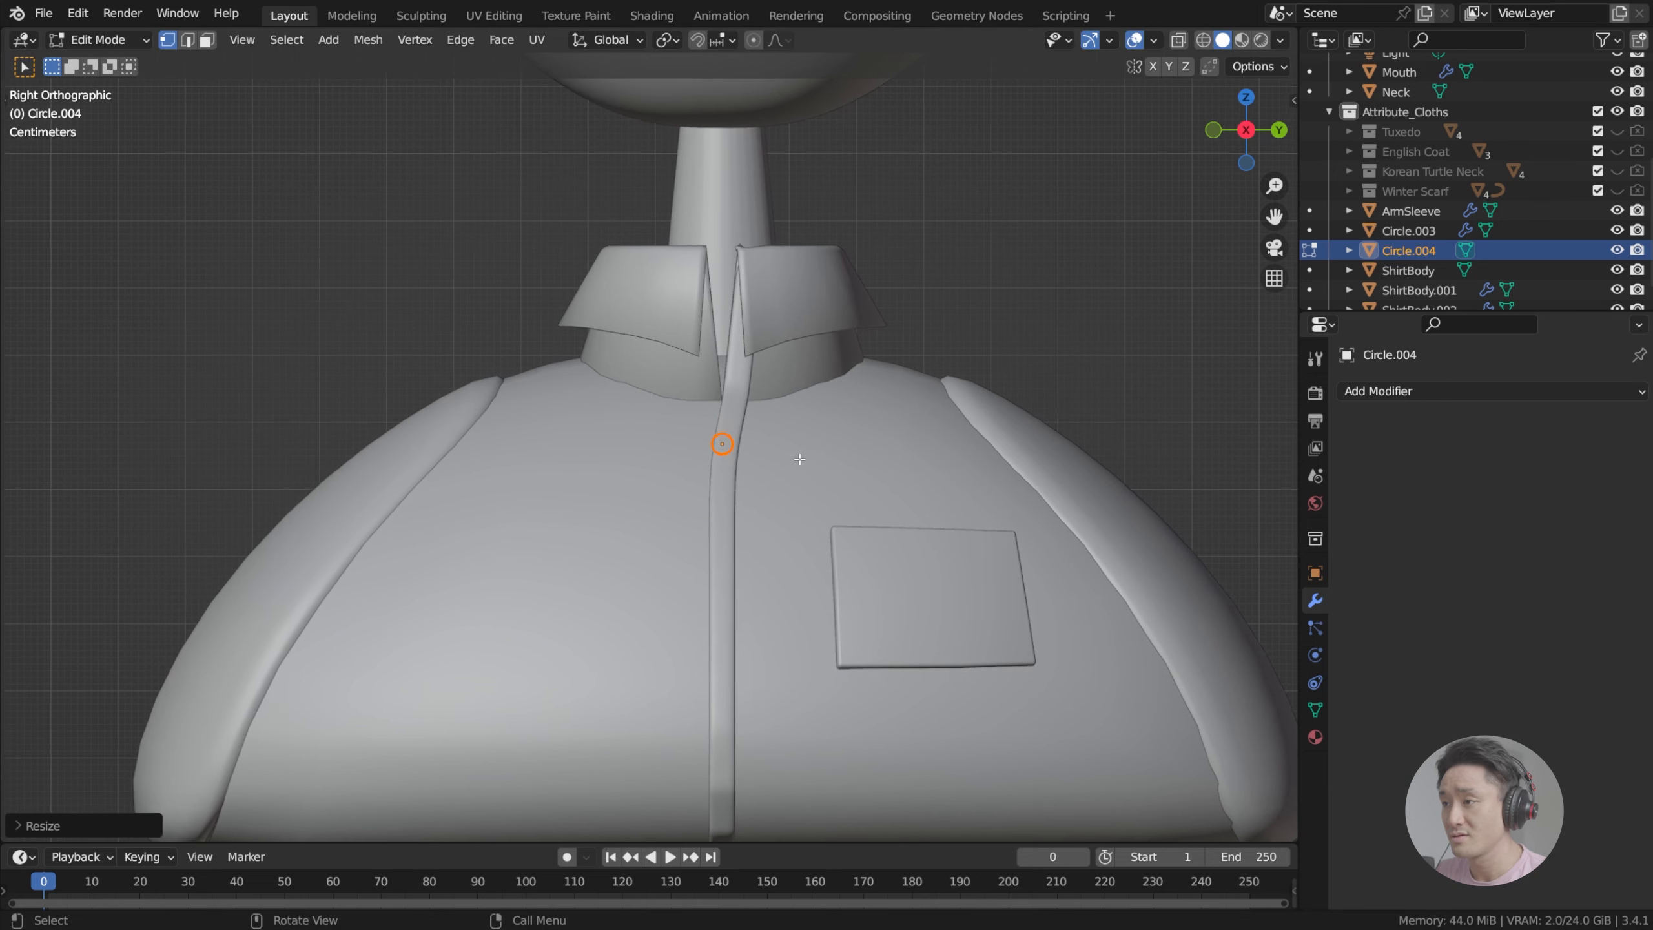
# Step: Fine-tune the scale of the small ring in the Right Orthographic view to suit the centre-front strip's width
pyautogui.press('s')
pyautogui.press('Escape')
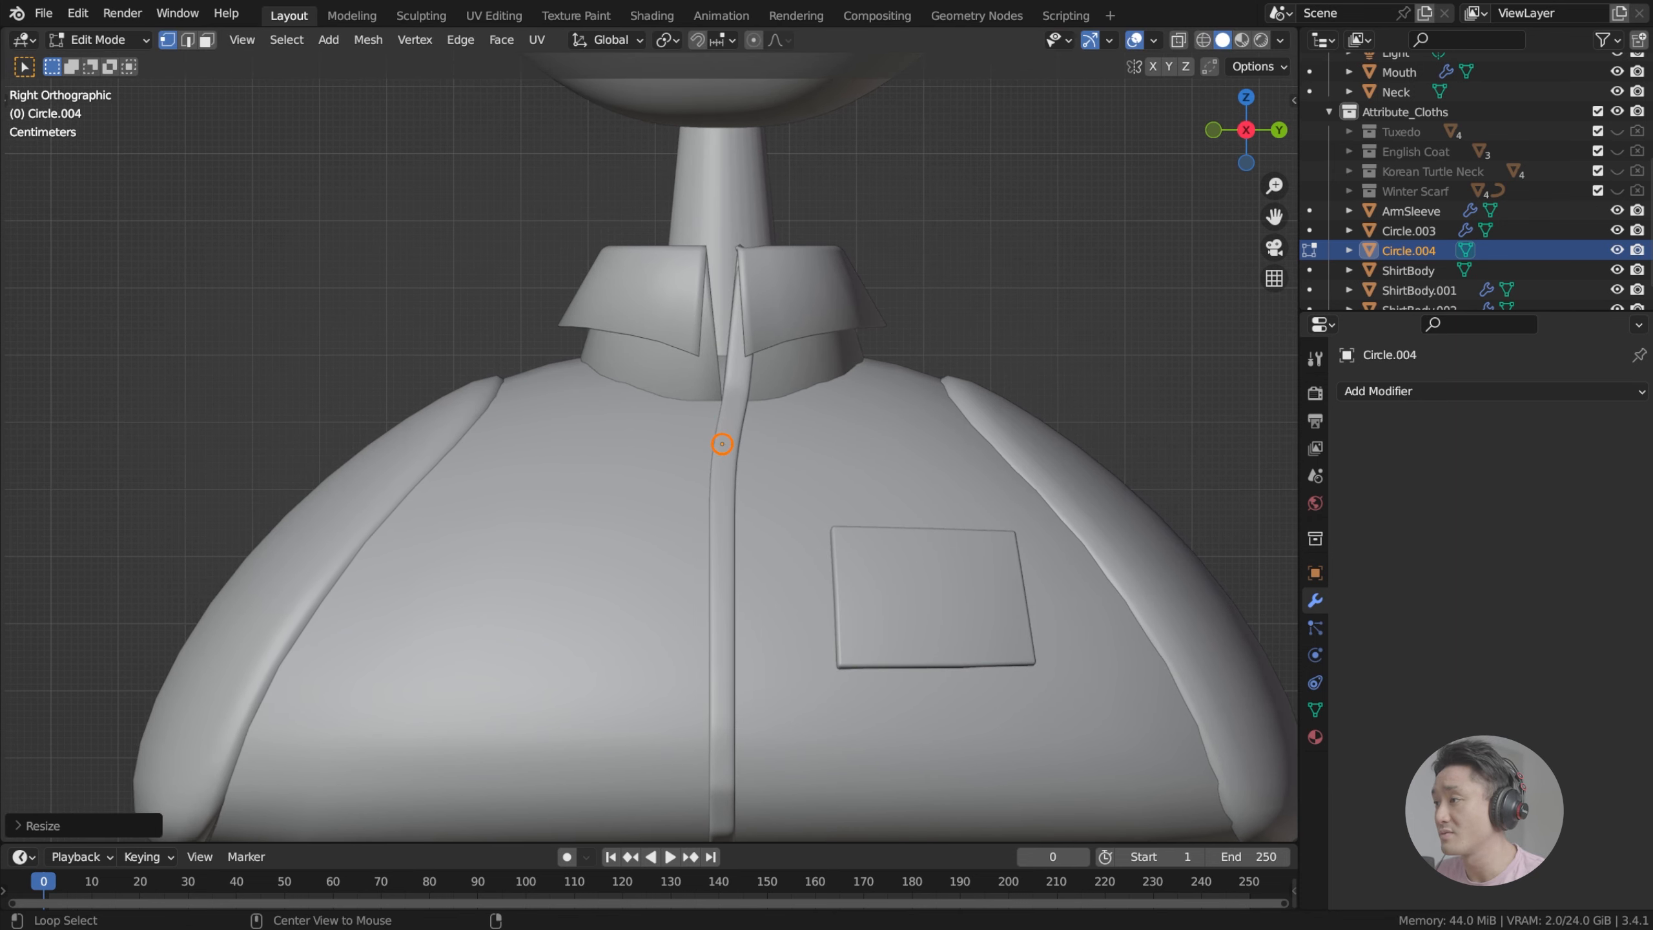
pyautogui.press('s')
pyautogui.click(835, 444)
pyautogui.moveTo(835, 444); pyautogui.dragTo(799, 415, button='middle')
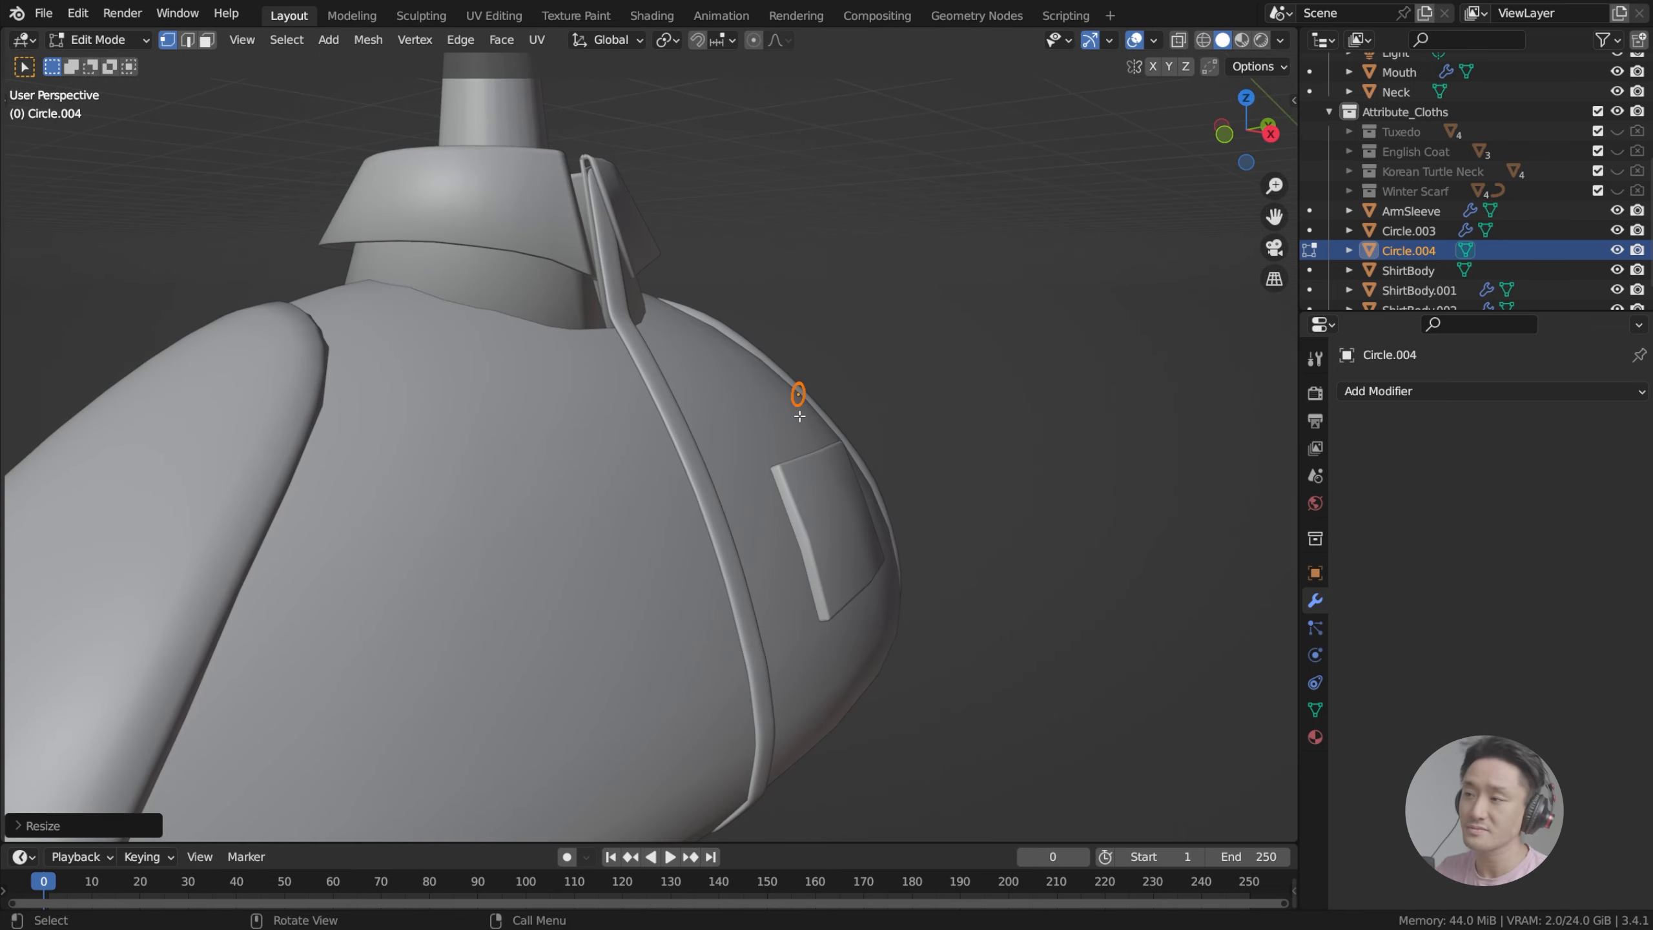
# Step: In Edit Mode, fill the small ring in front of the chest with a face to form a flat disc
pyautogui.moveTo(902, 379); pyautogui.dragTo(797, 397, button='middle')
pyautogui.scroll(4, 798, 399)
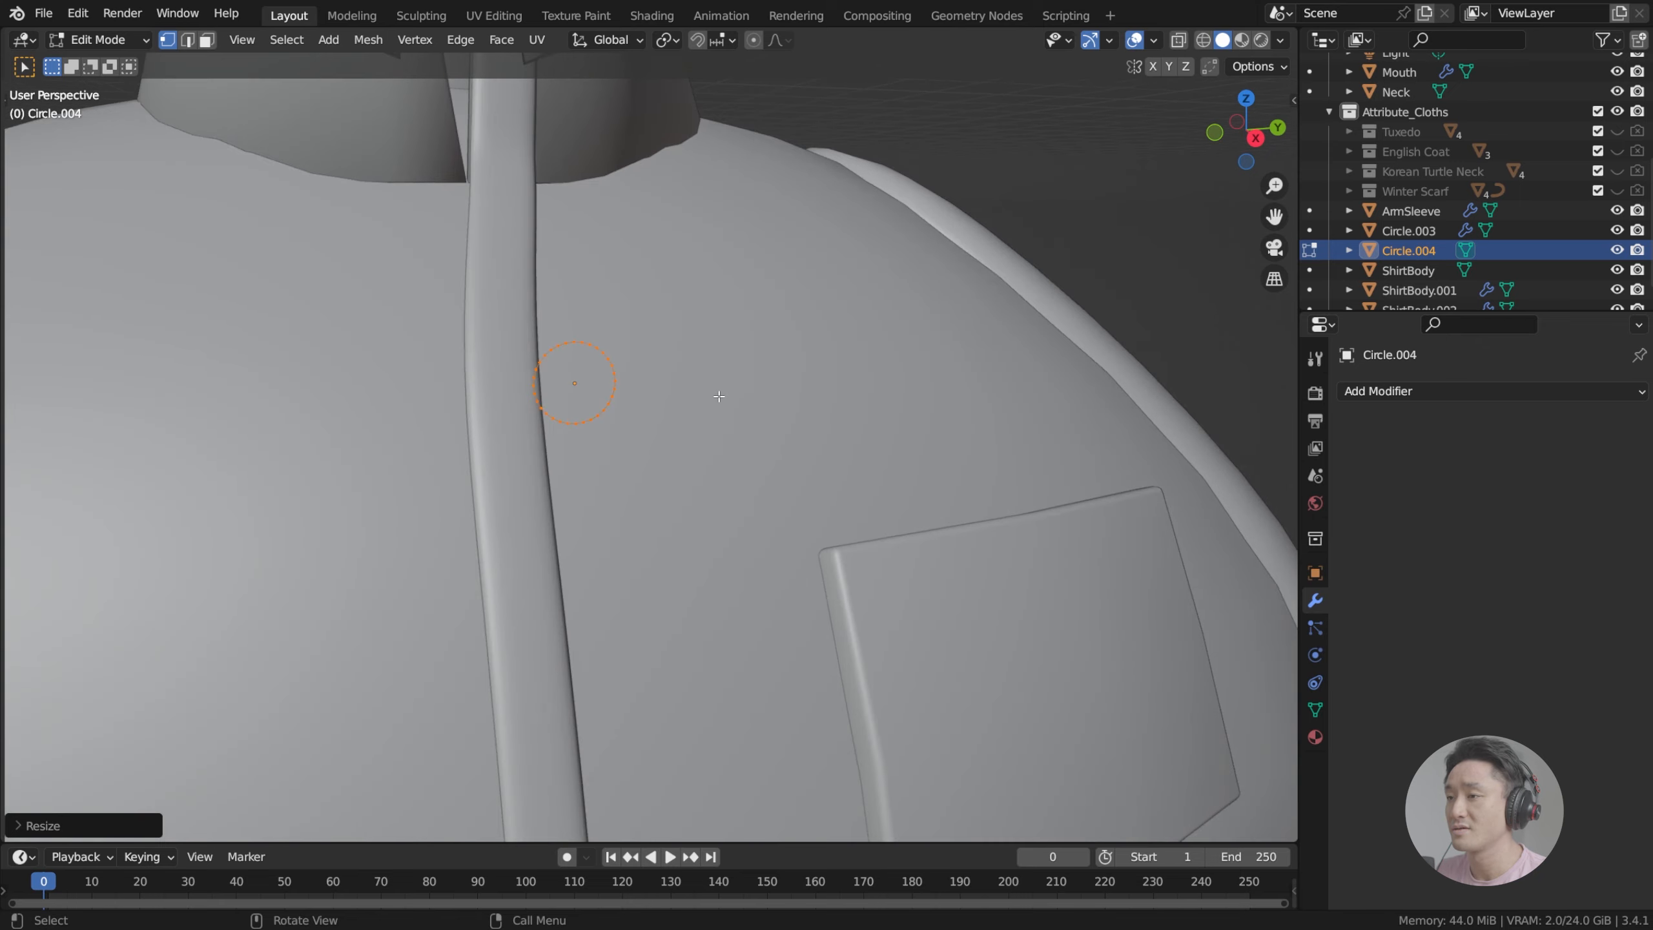
pyautogui.keyDown('shift'); pyautogui.moveTo(605, 329); pyautogui.dragTo(680, 372, button='middle'); pyautogui.keyUp('shift')
pyautogui.scroll(3, 685, 374)
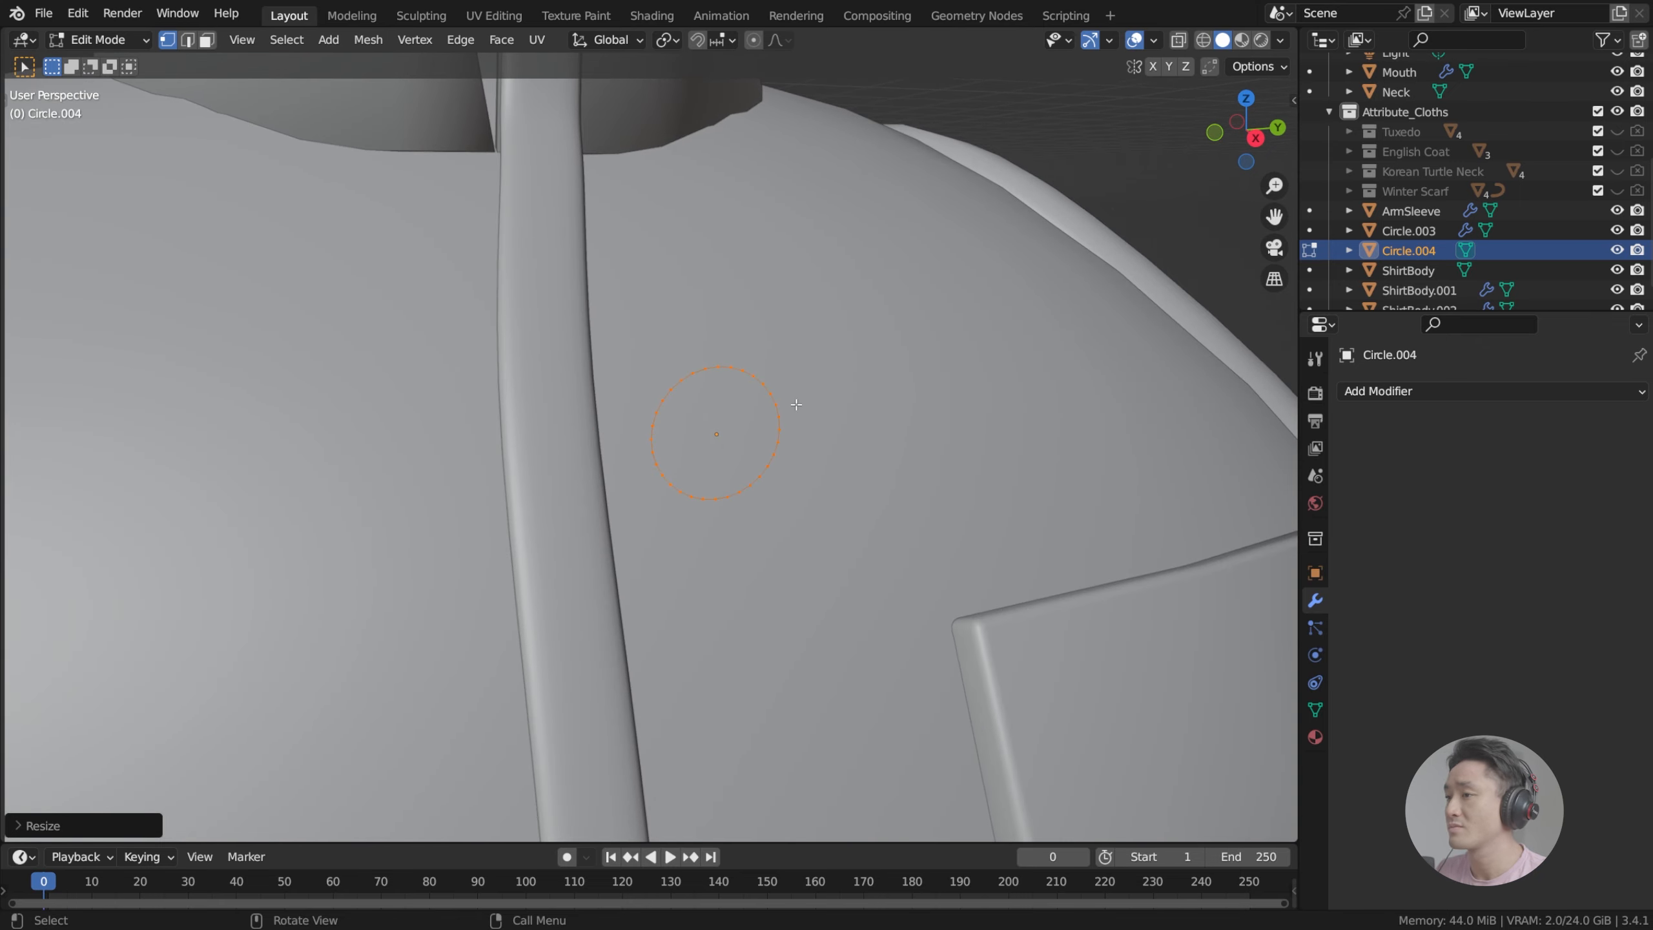
pyautogui.moveTo(793, 296); pyautogui.dragTo(802, 406, button='middle')
pyautogui.press('Tab')
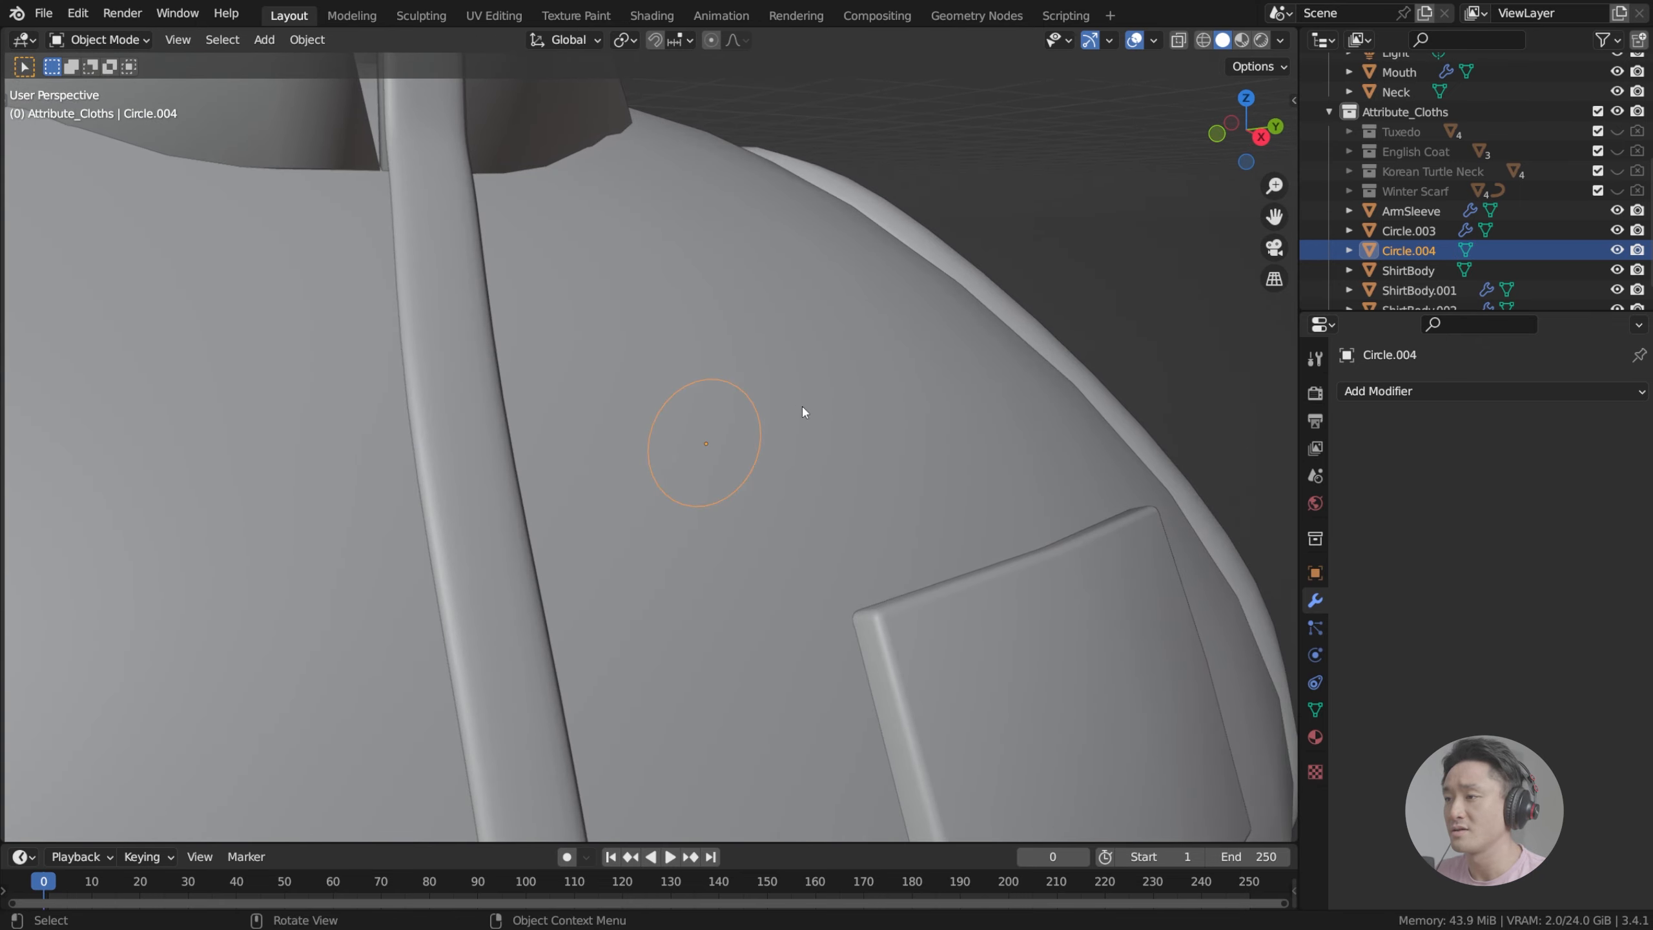
pyautogui.press('Tab')
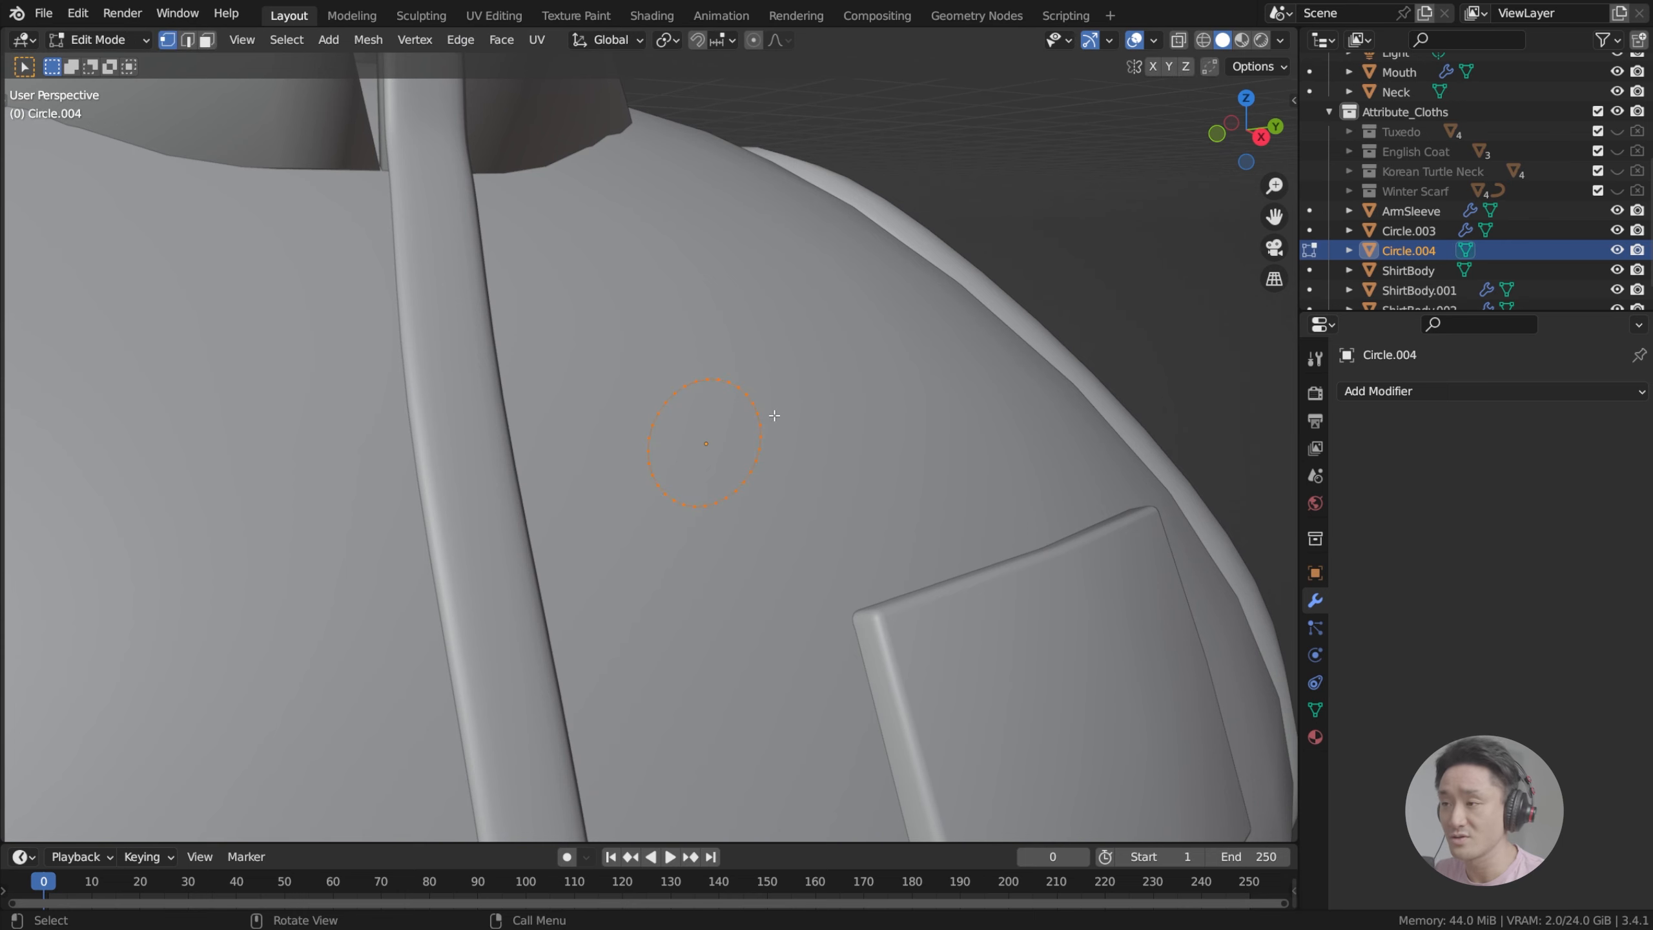
pyautogui.scroll(4, 686, 394)
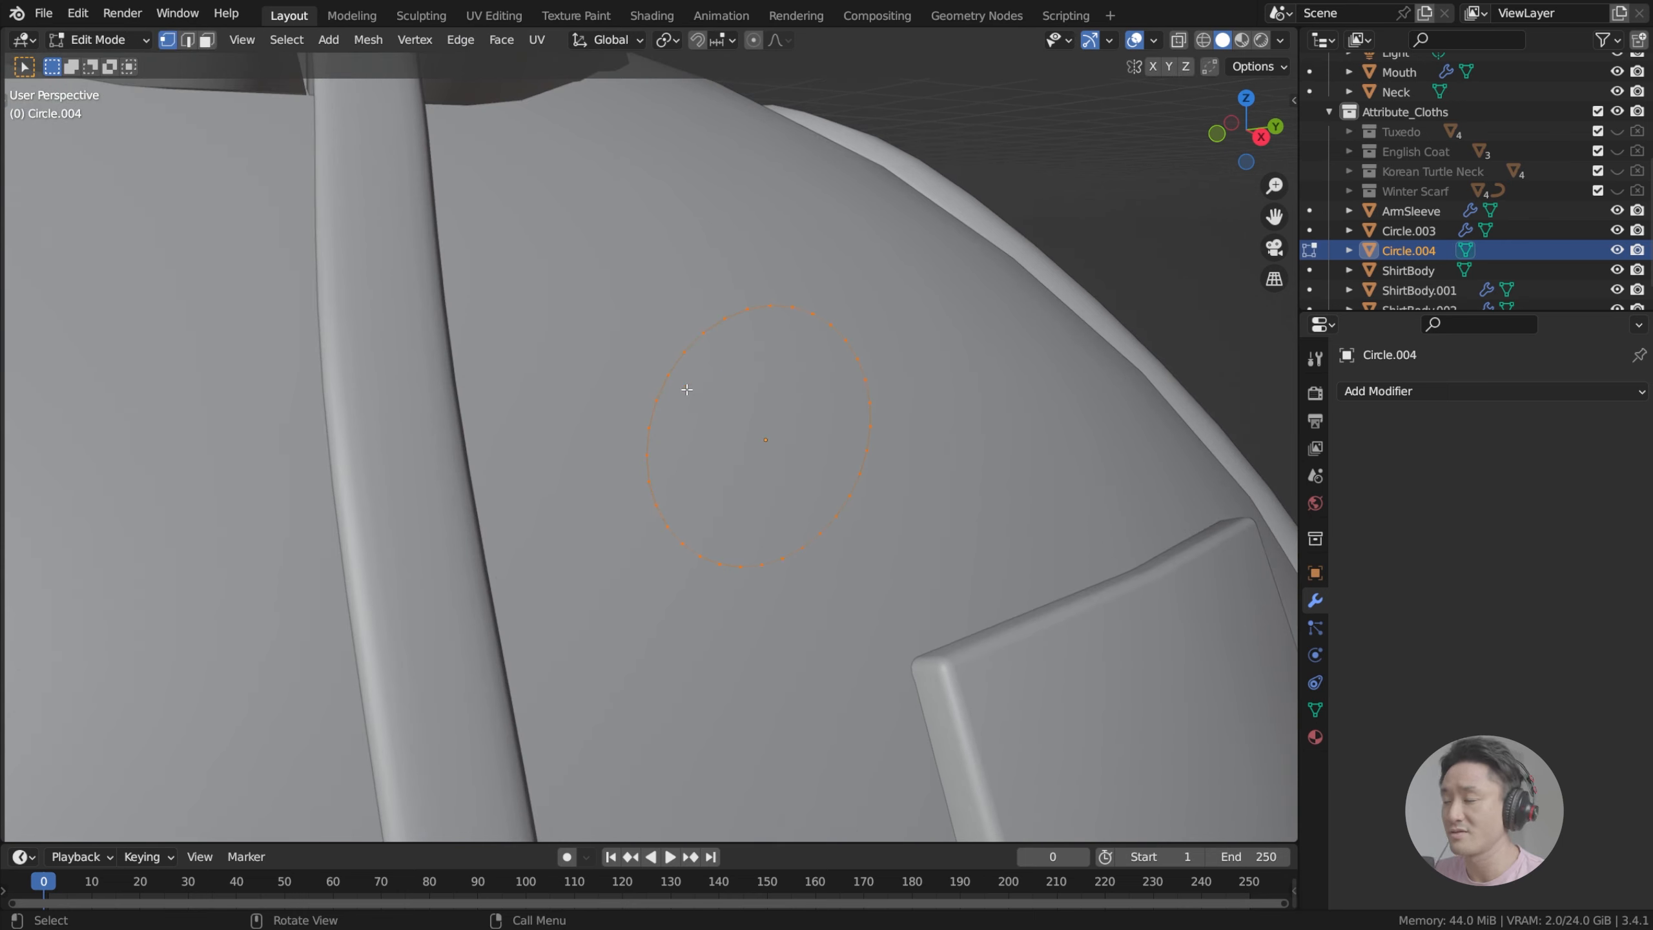
pyautogui.scroll(-3, 706, 363)
pyautogui.press('f')
pyautogui.moveTo(729, 431); pyautogui.dragTo(712, 424, button='middle')
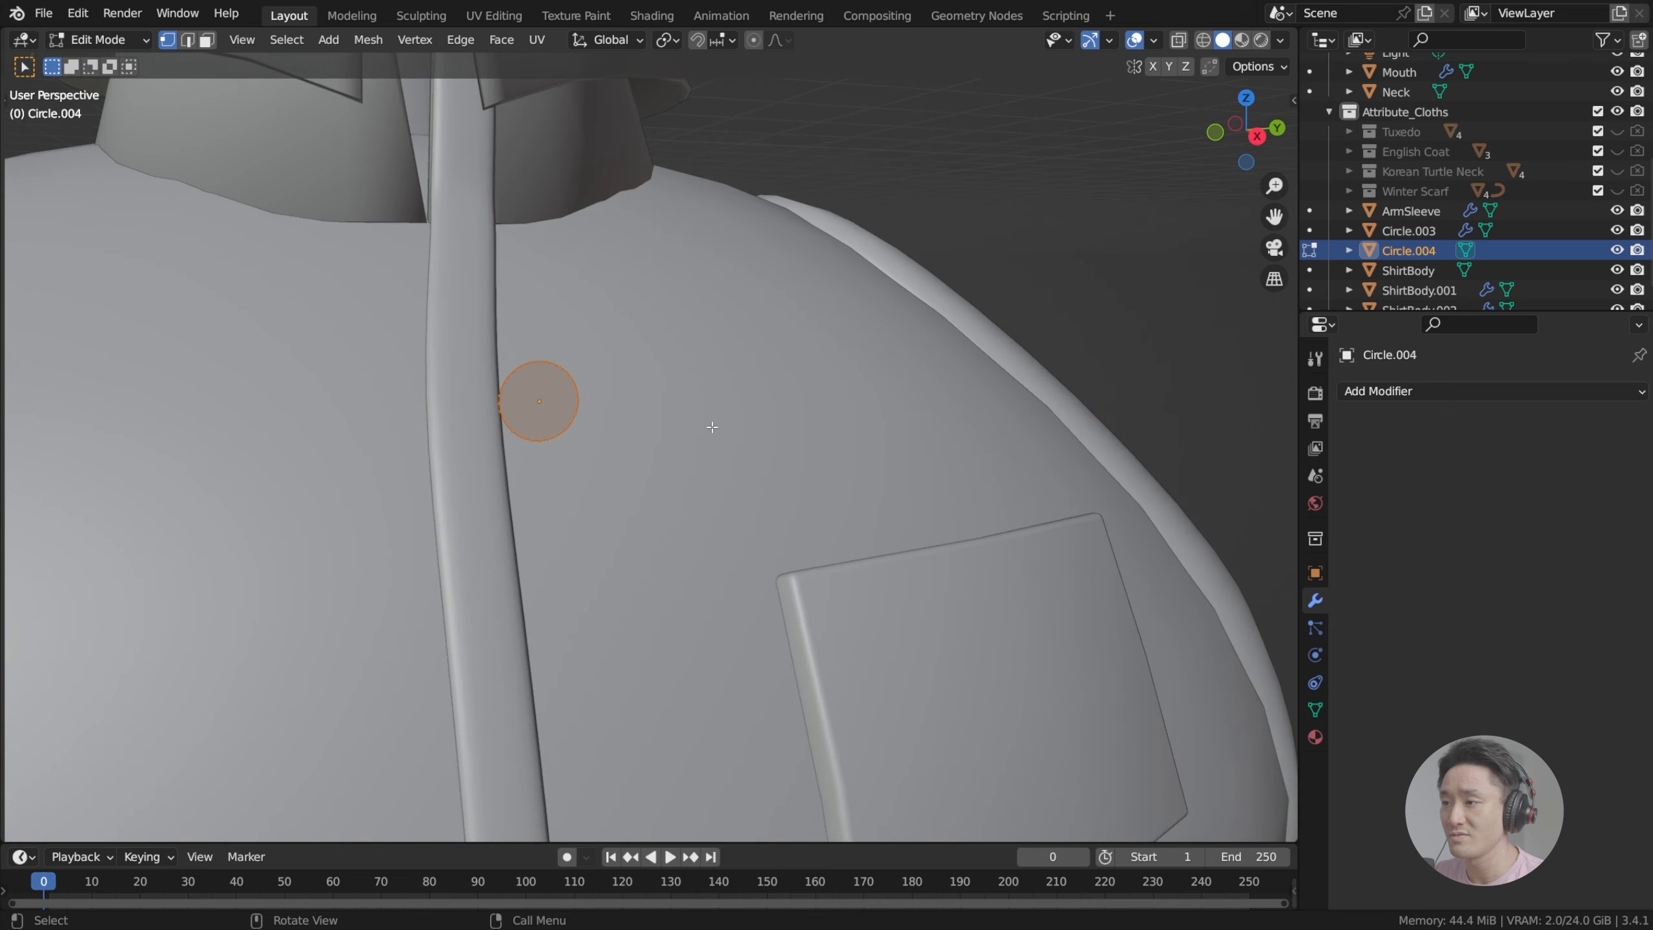
# Step: Add a Solidify modifier to the button disc to give it thickness
pyautogui.scroll(5, 566, 397)
pyautogui.scroll(-3, 462, 328)
pyautogui.moveTo(461, 328); pyautogui.dragTo(624, 409, button='middle')
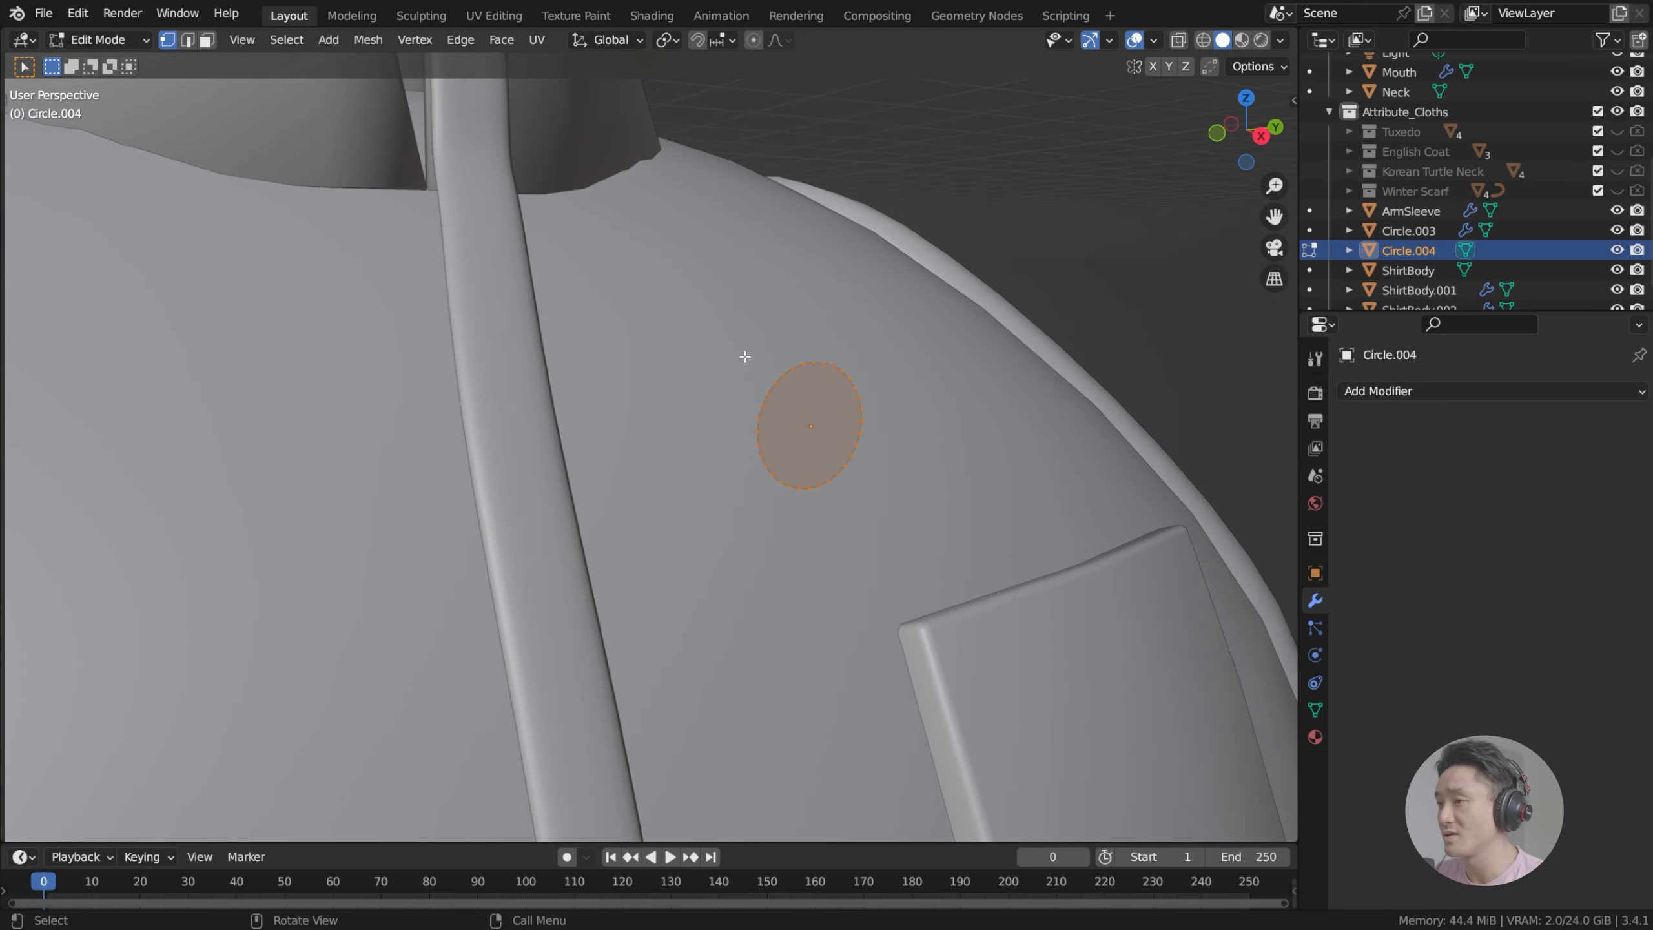
pyautogui.click(829, 364)
pyautogui.moveTo(833, 372); pyautogui.dragTo(767, 380, button='middle')
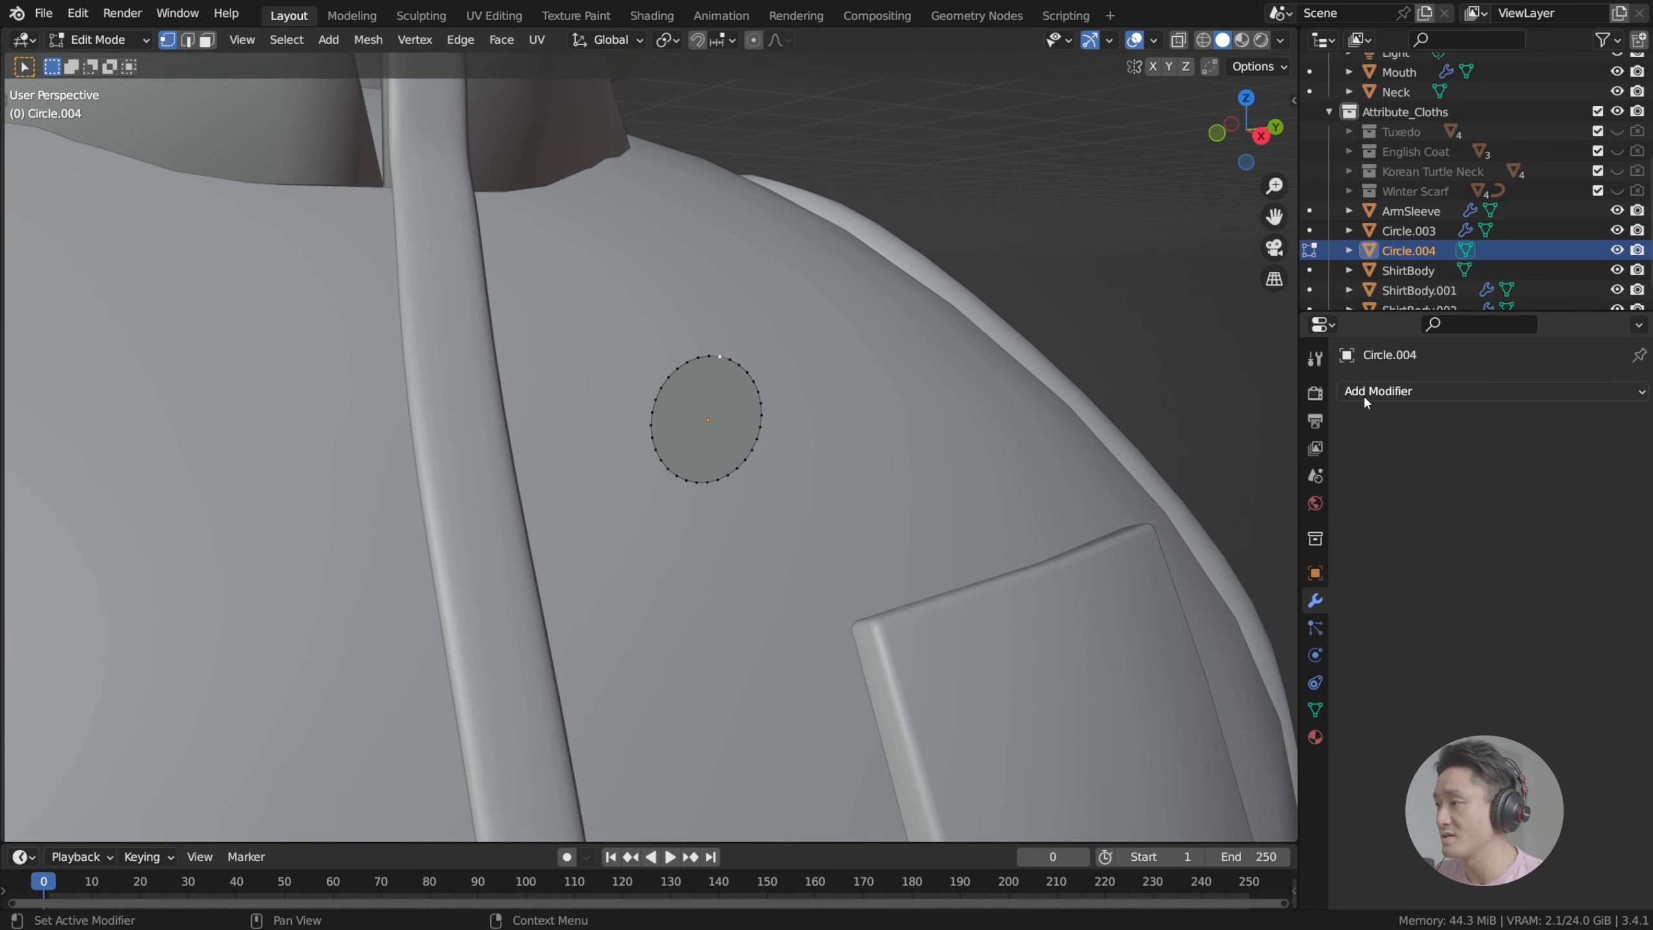
pyautogui.click(1387, 392)
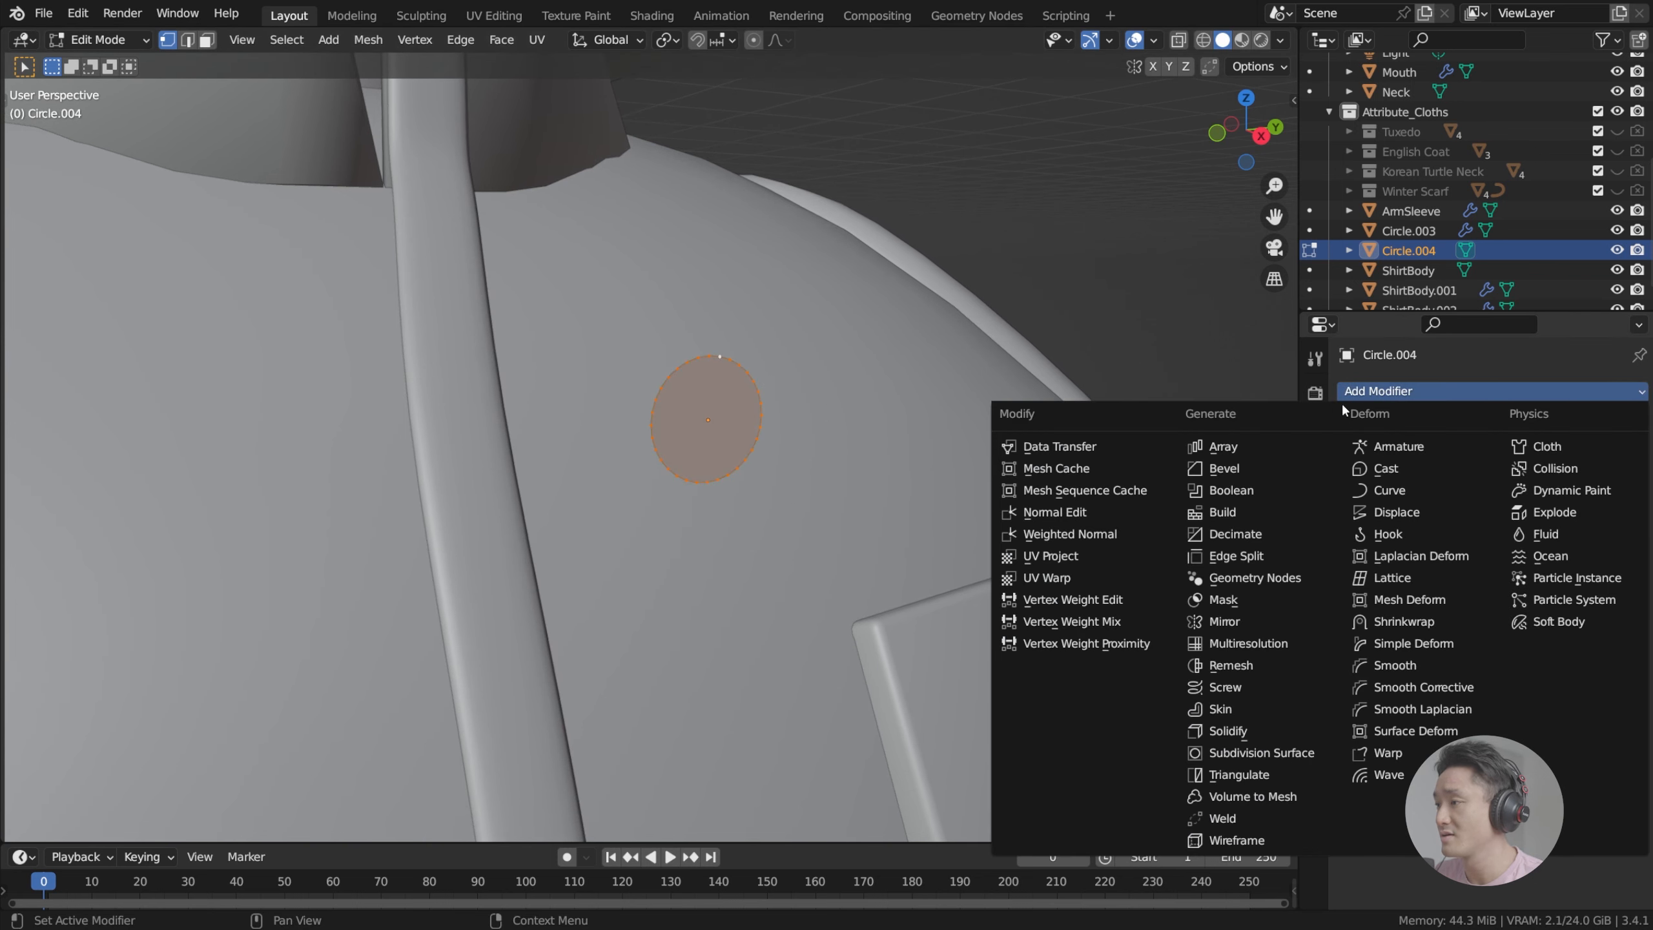
pyautogui.click(1236, 730)
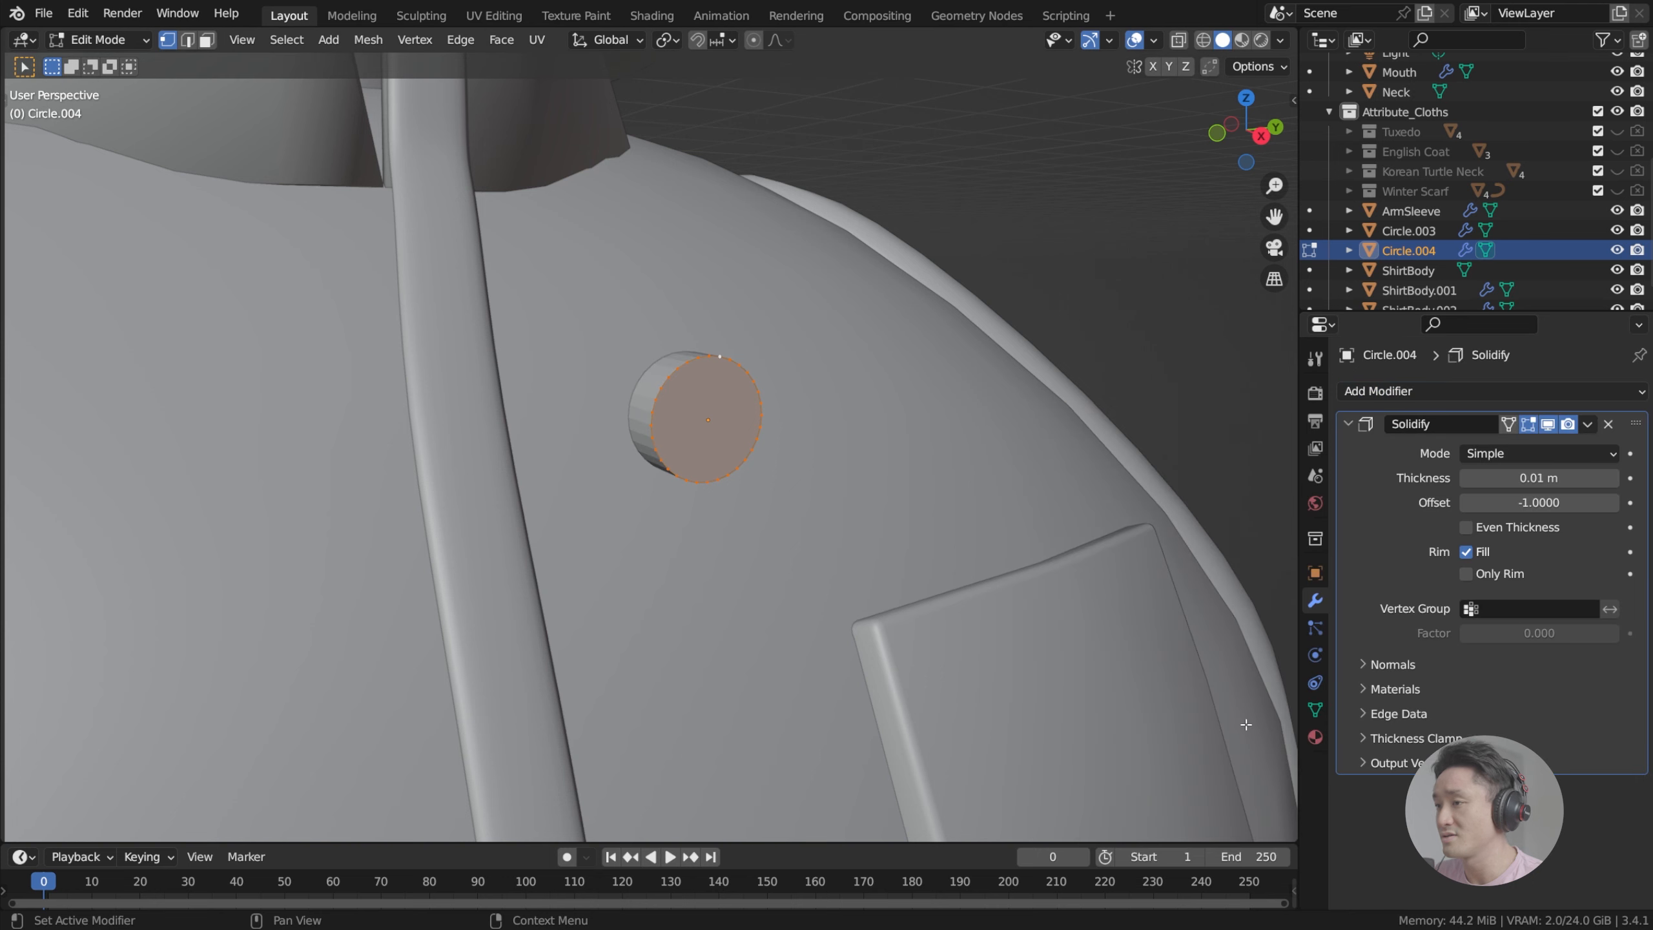
# Step: Add a Bevel modifier to the button after Solidify and collapse the Solidify settings
pyautogui.scroll(3, 638, 456)
pyautogui.click(1454, 392)
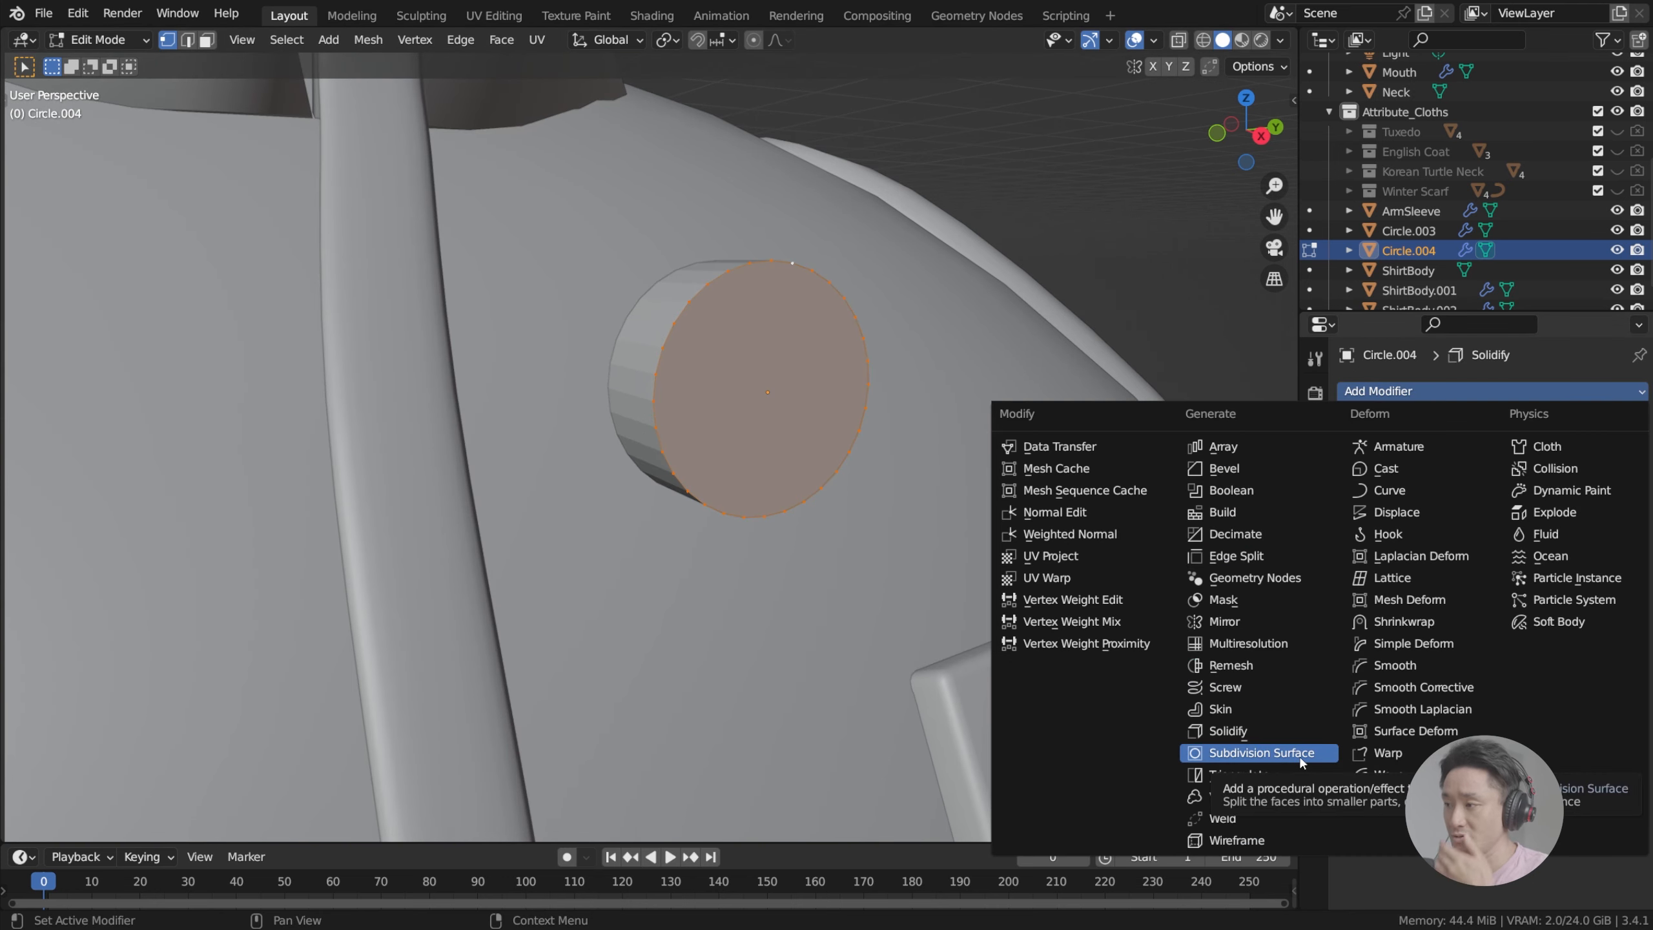
pyautogui.click(1230, 468)
pyautogui.moveTo(967, 366)
pyautogui.mouseDown(button='middle')
pyautogui.moveTo(982, 374)
pyautogui.moveTo(946, 355)
pyautogui.mouseUp(button='middle')
pyautogui.scroll(-2, 946, 356)
pyautogui.click(1349, 423)
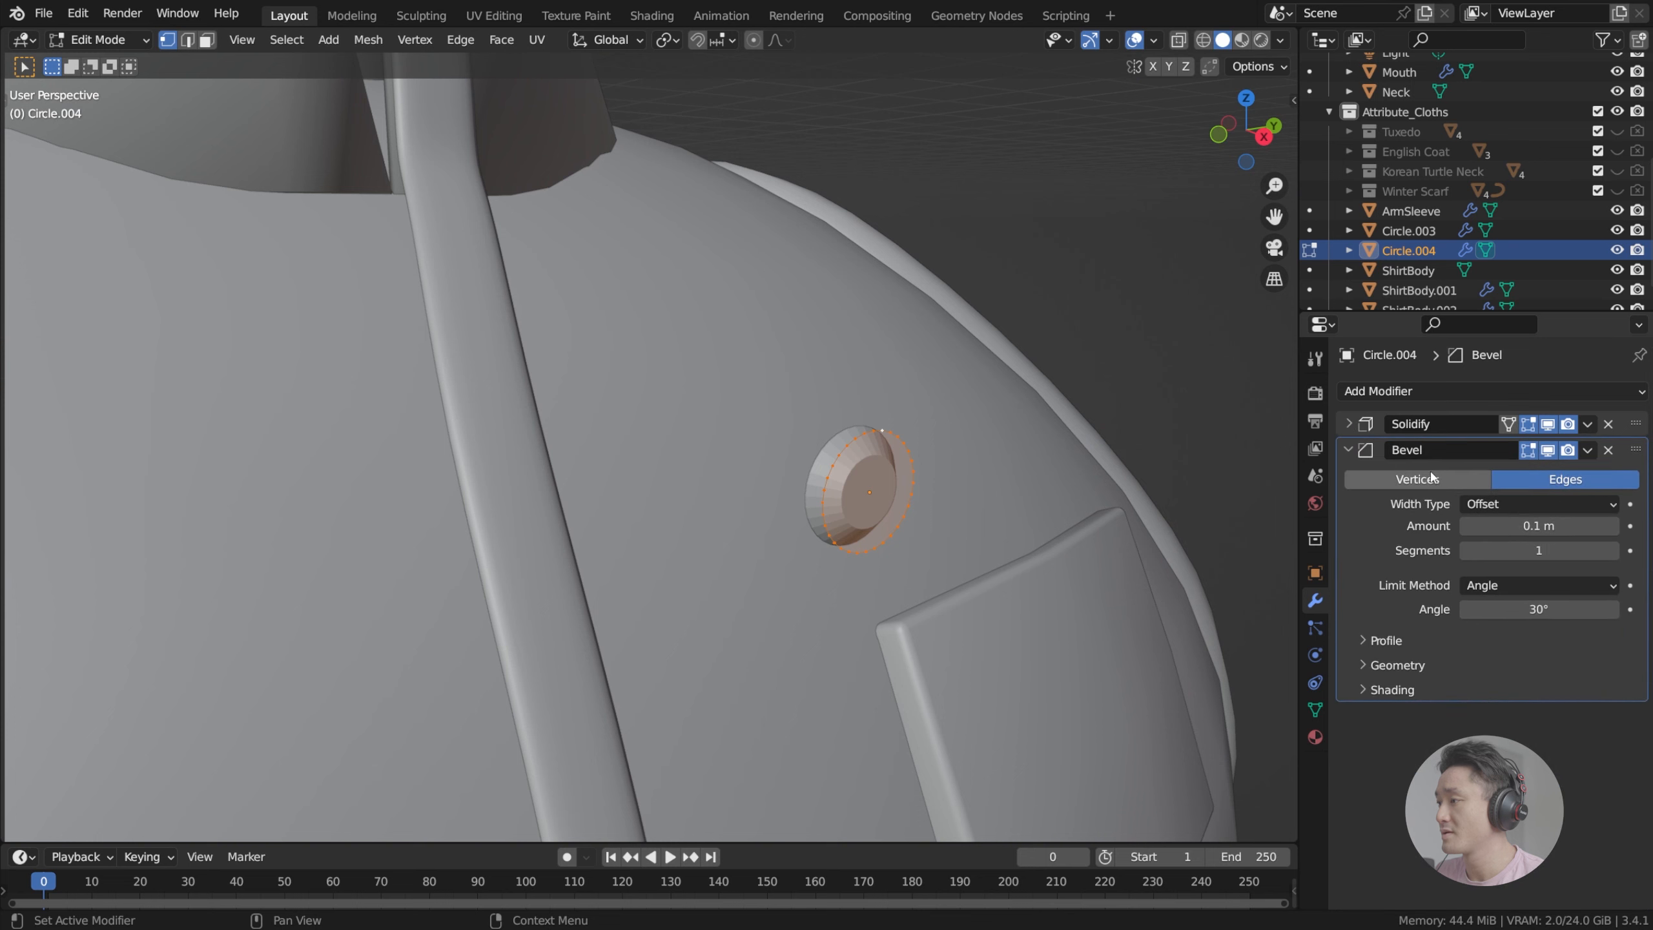
# Step: Adjust the button's bevel amount, trying 0.005 m and 0.001 m before setting it to 0.002 m
pyautogui.moveTo(1545, 529); pyautogui.dragTo(1506, 529)
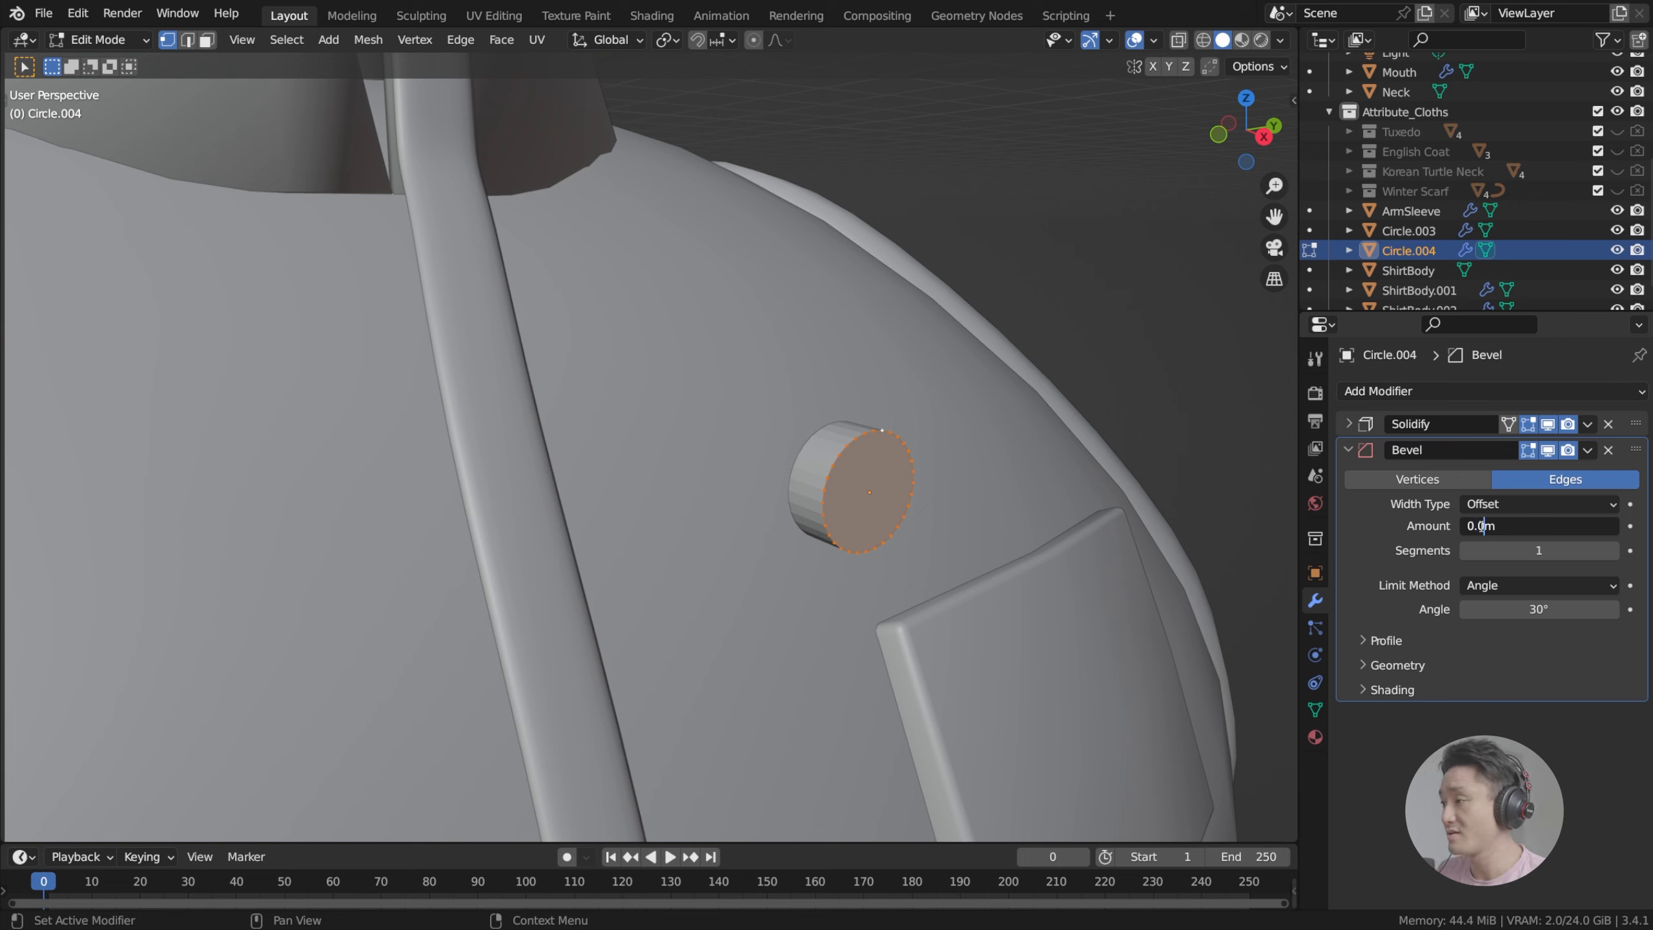
pyautogui.press('Return')
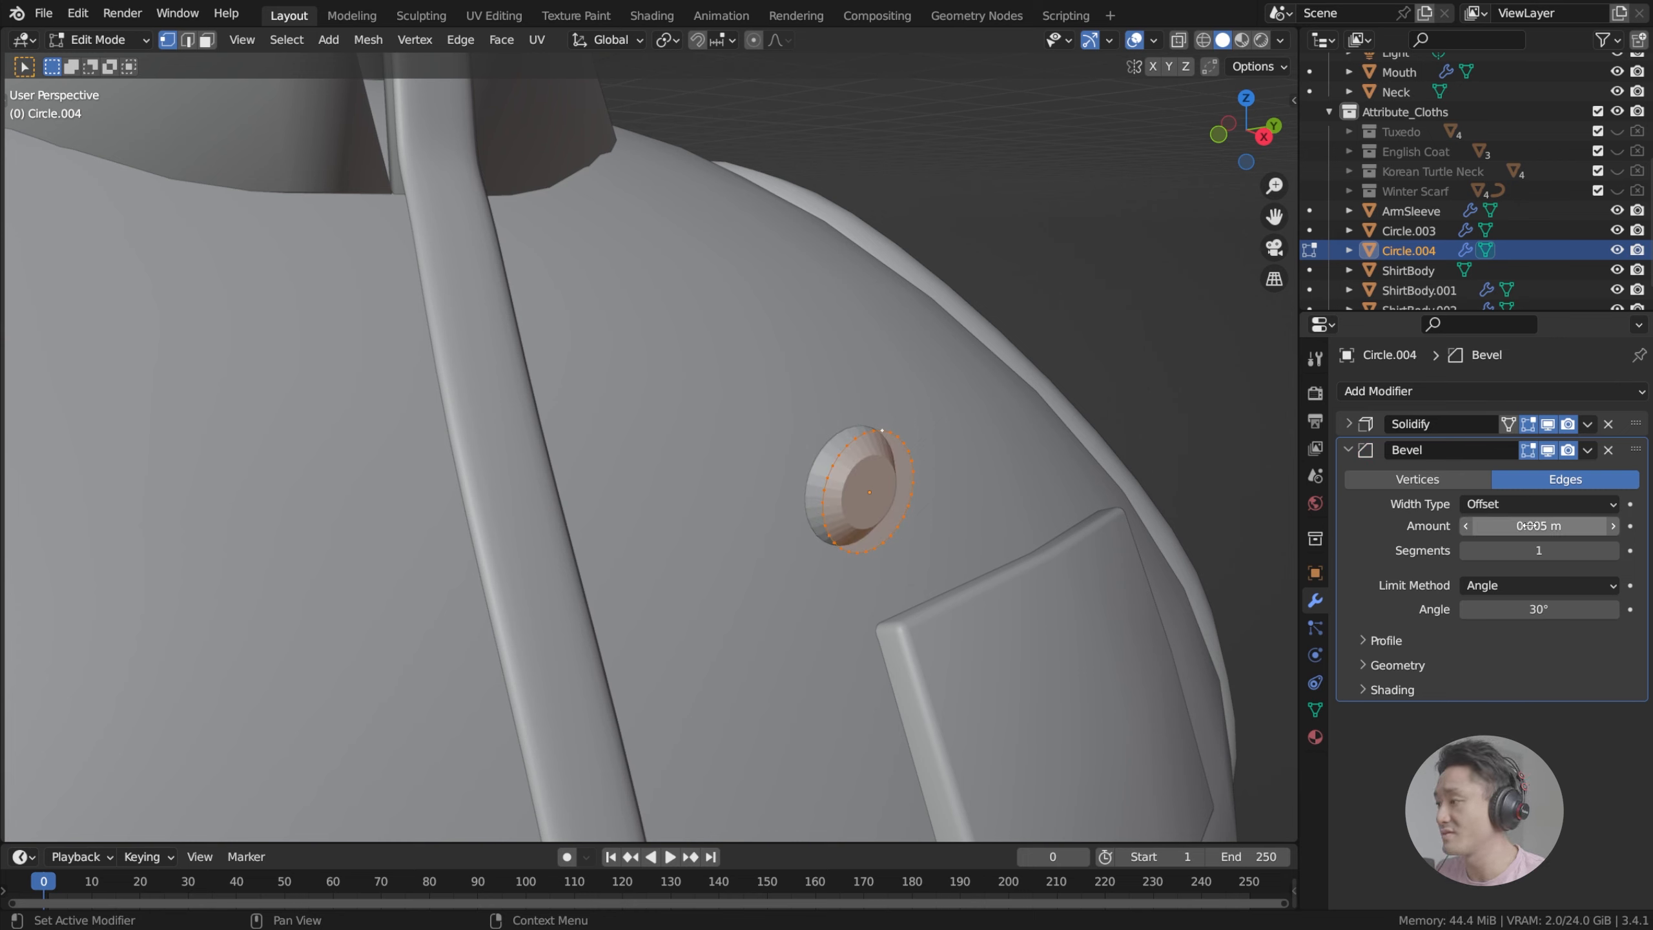
pyautogui.click(1531, 525)
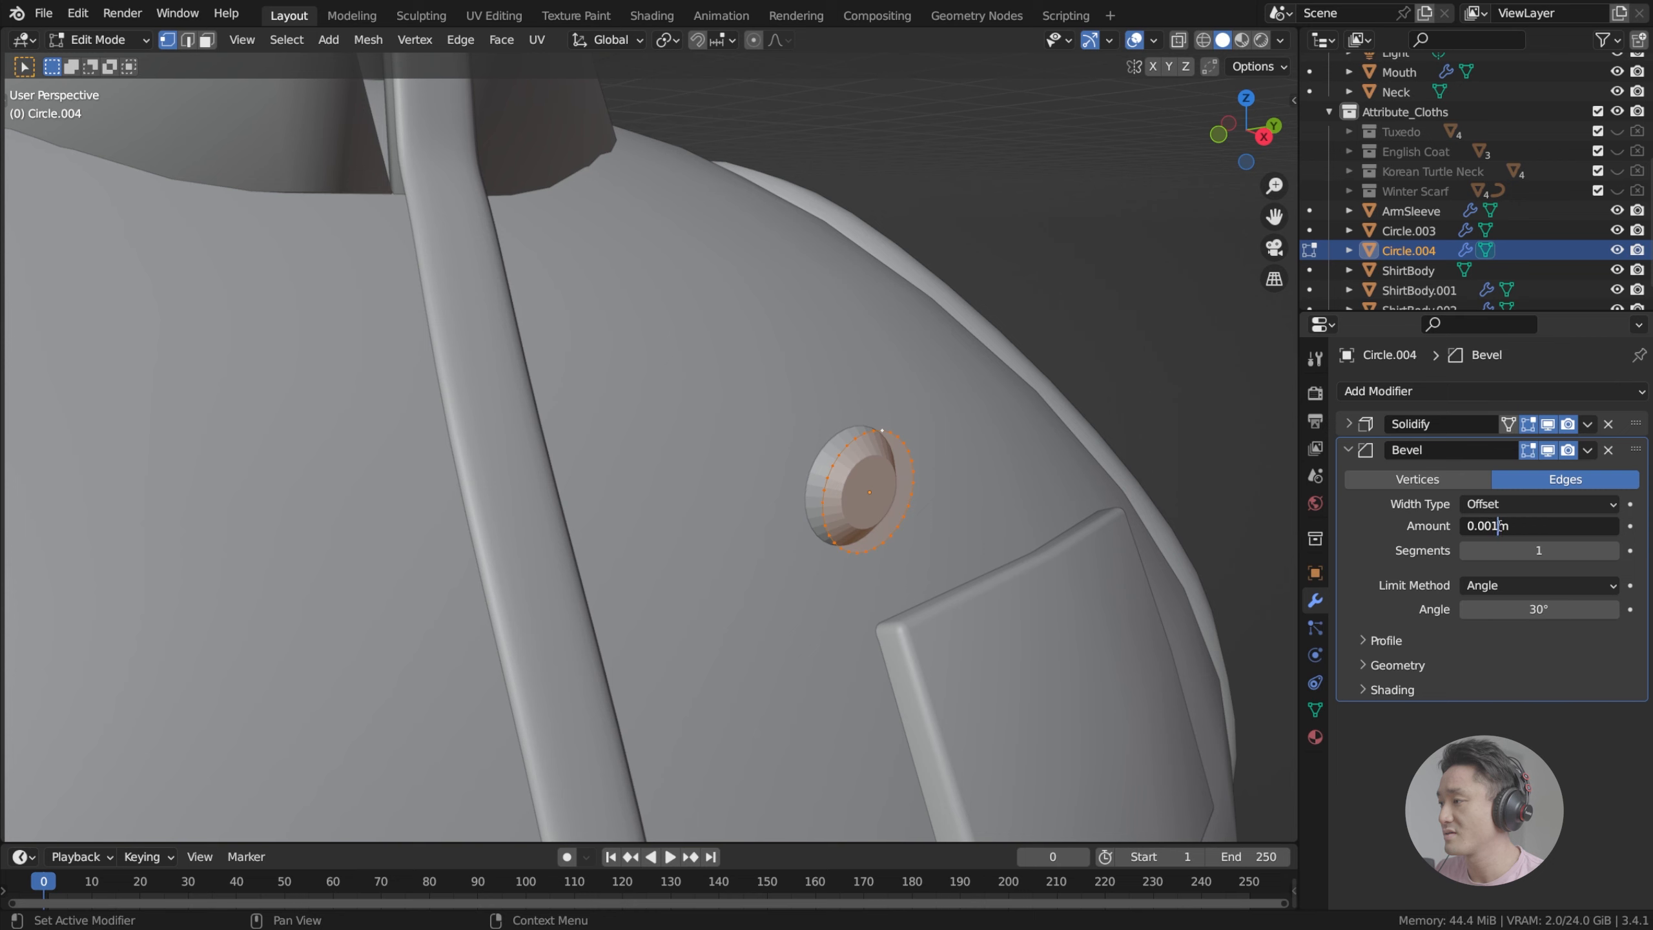
pyautogui.press('Return')
pyautogui.scroll(3, 935, 499)
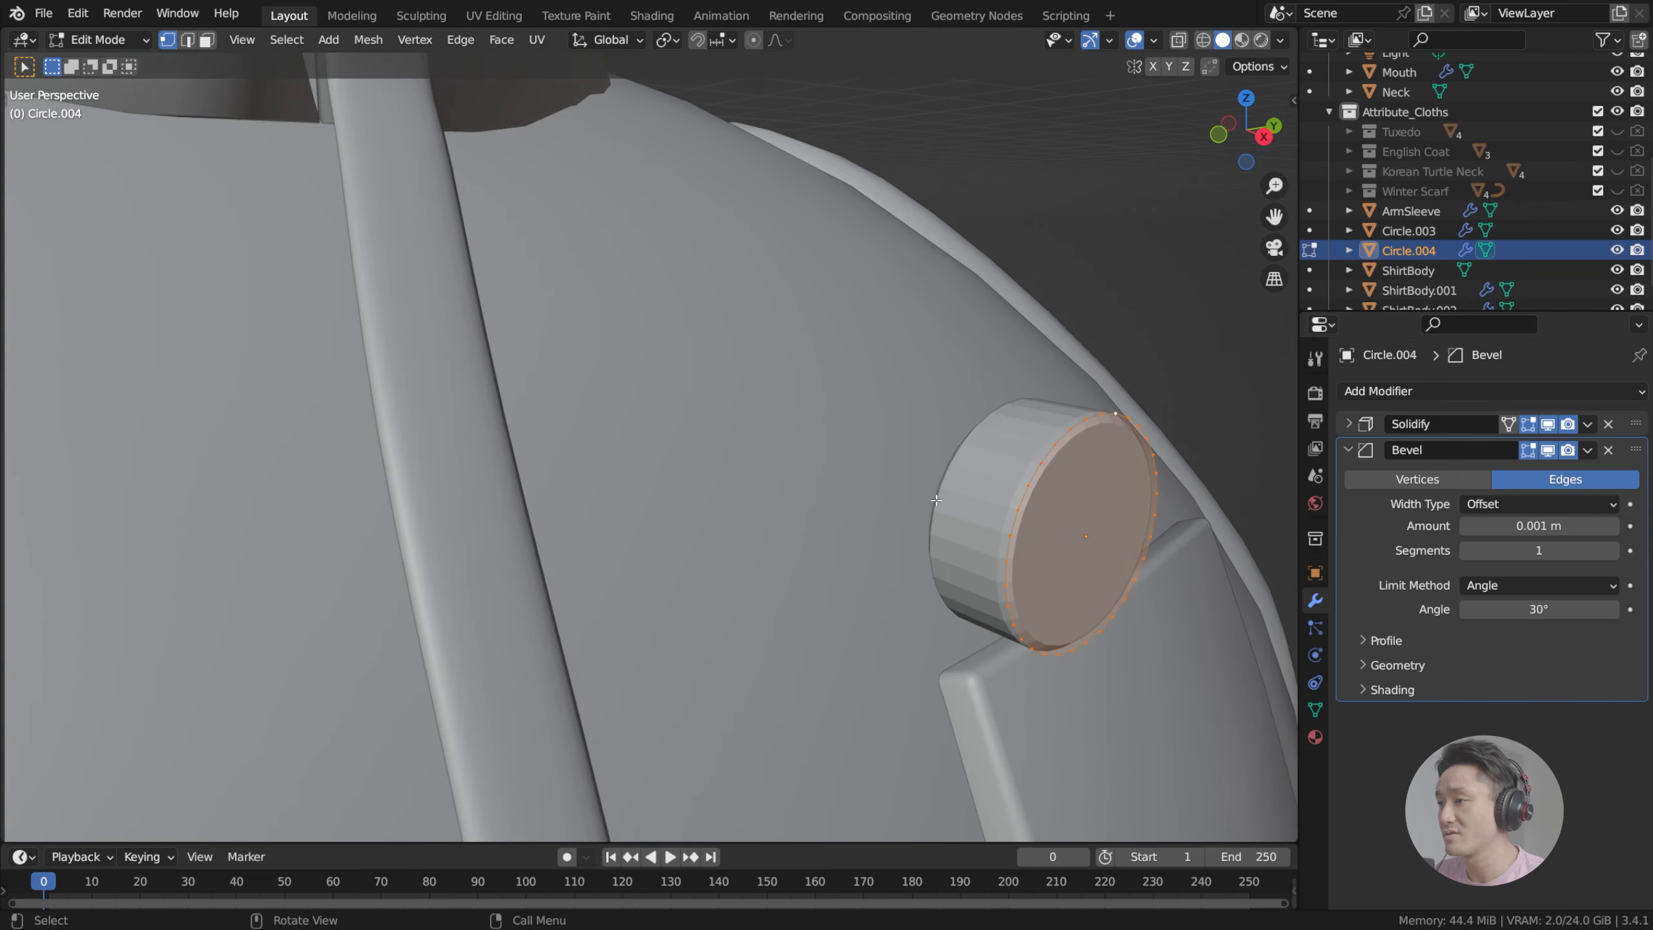
pyautogui.keyDown('shift'); pyautogui.moveTo(1086, 525); pyautogui.dragTo(990, 521, button='middle'); pyautogui.keyUp('shift')
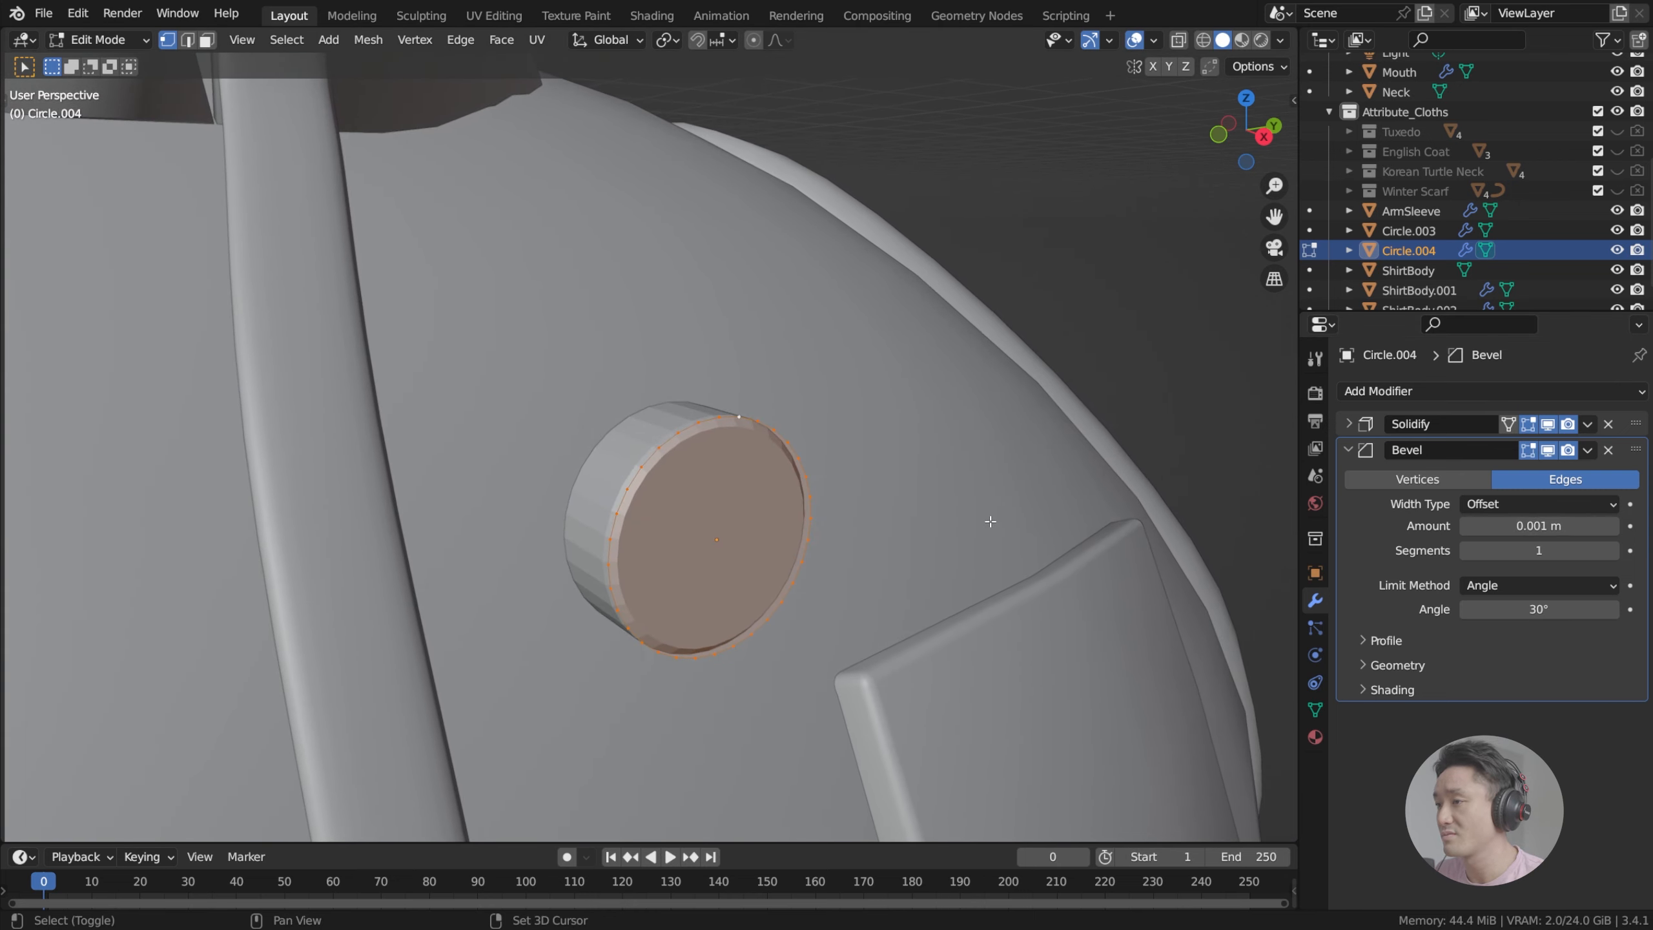
pyautogui.click(1493, 528)
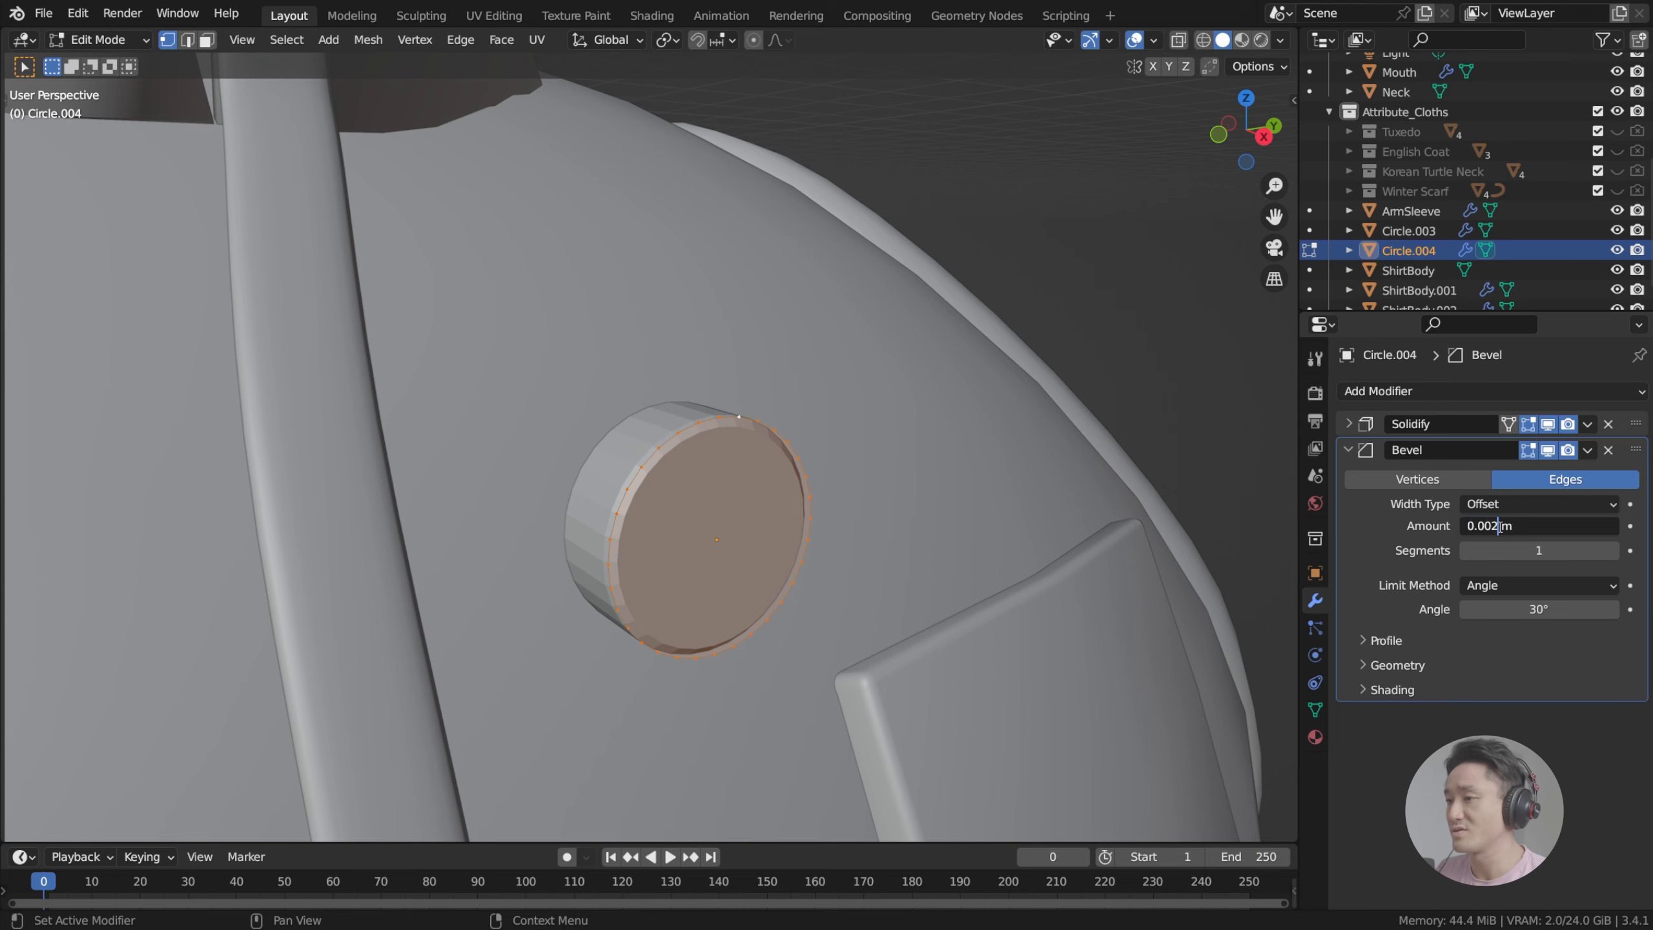
pyautogui.press('Return')
# Step: Raise the button's bevel segments to 5 and save the file
pyautogui.click(1614, 551)
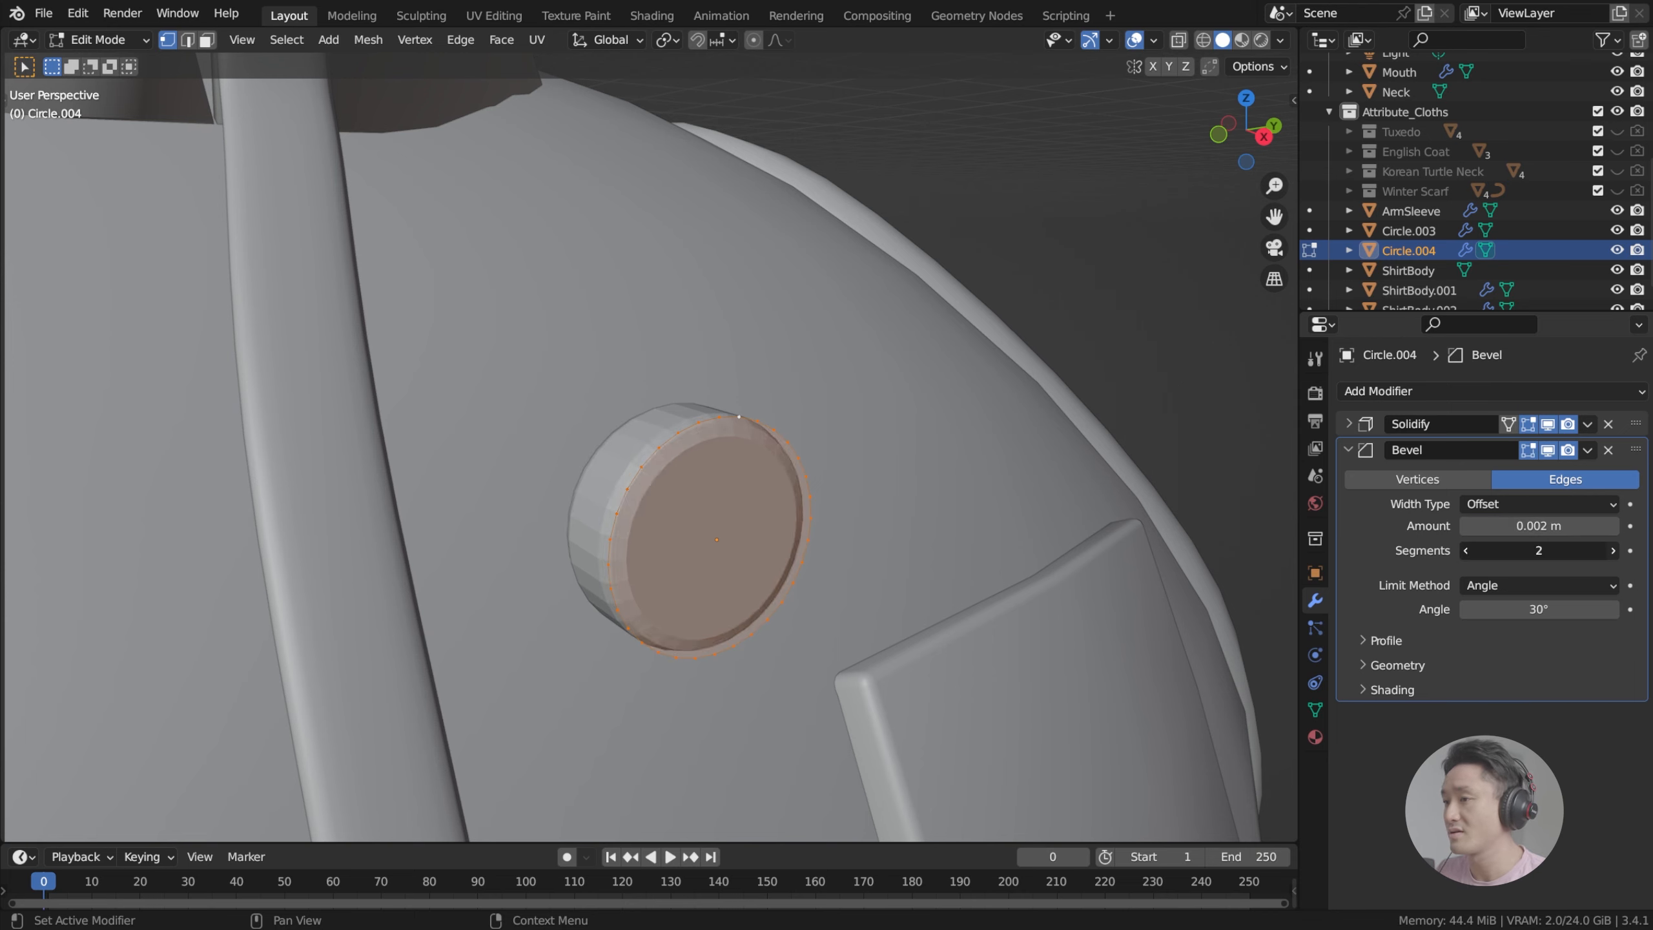
pyautogui.click(1614, 551)
pyautogui.click(1614, 551)
pyautogui.click(1614, 551)
pyautogui.moveTo(706, 391); pyautogui.dragTo(744, 413, button='middle')
pyautogui.hotkey('ctrl', 's')
# Step: Collapse the Bevel settings and set the button's Solidify thickness to 0.005 m
pyautogui.moveTo(902, 424); pyautogui.dragTo(872, 420, button='middle')
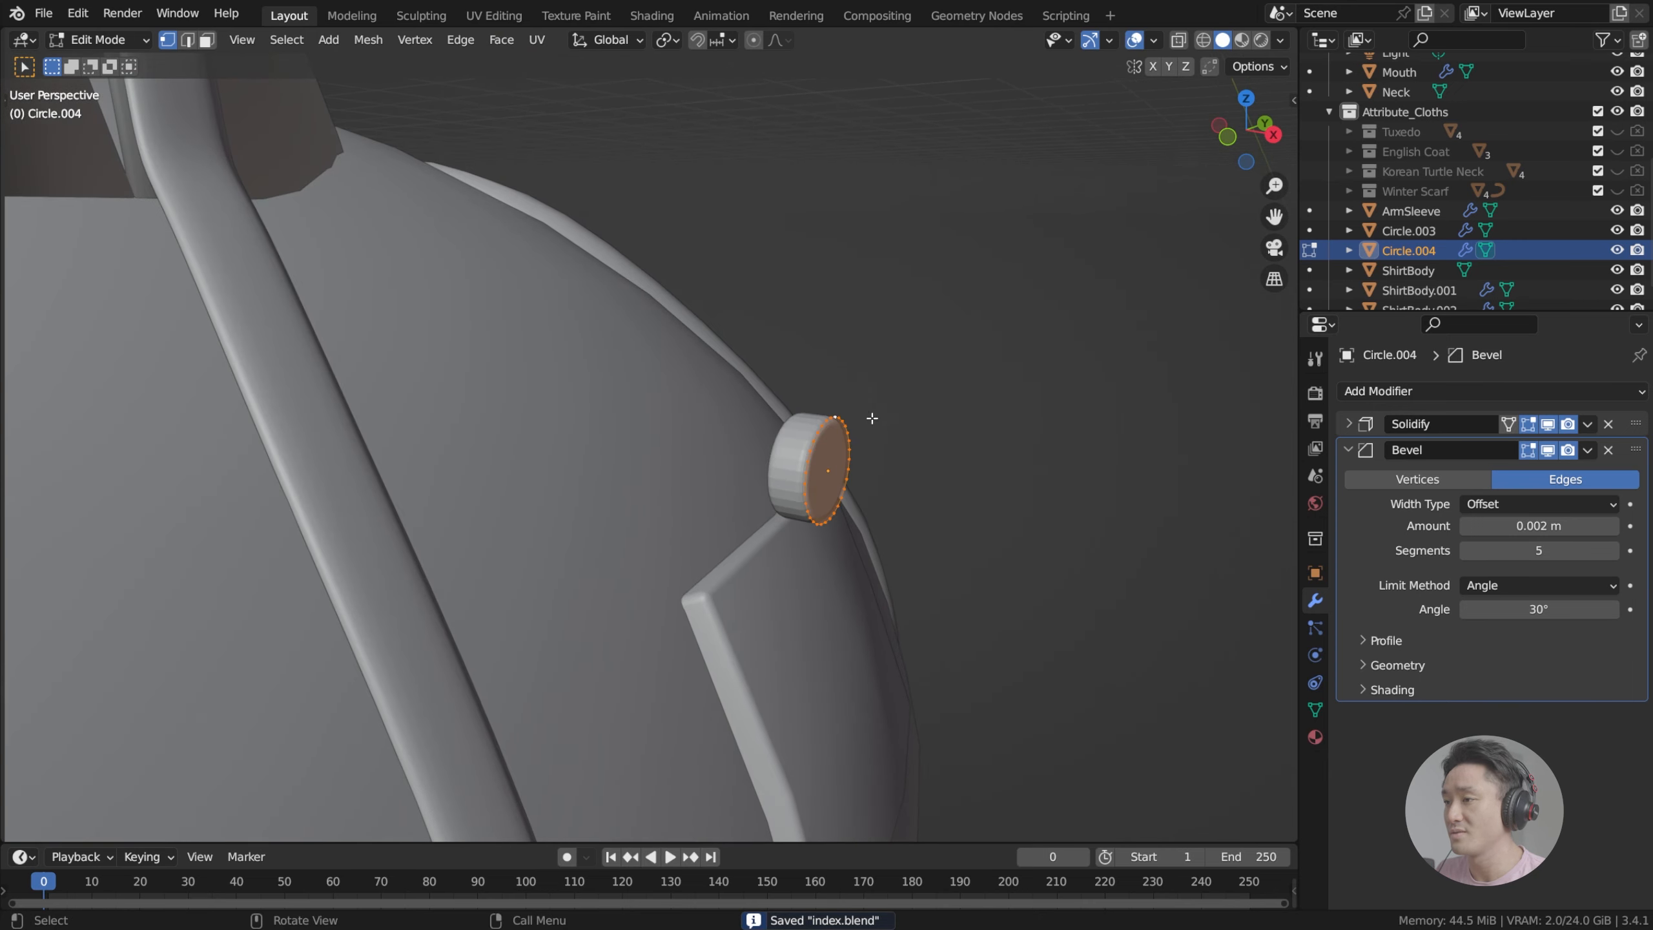
pyautogui.click(1348, 449)
pyautogui.click(1348, 423)
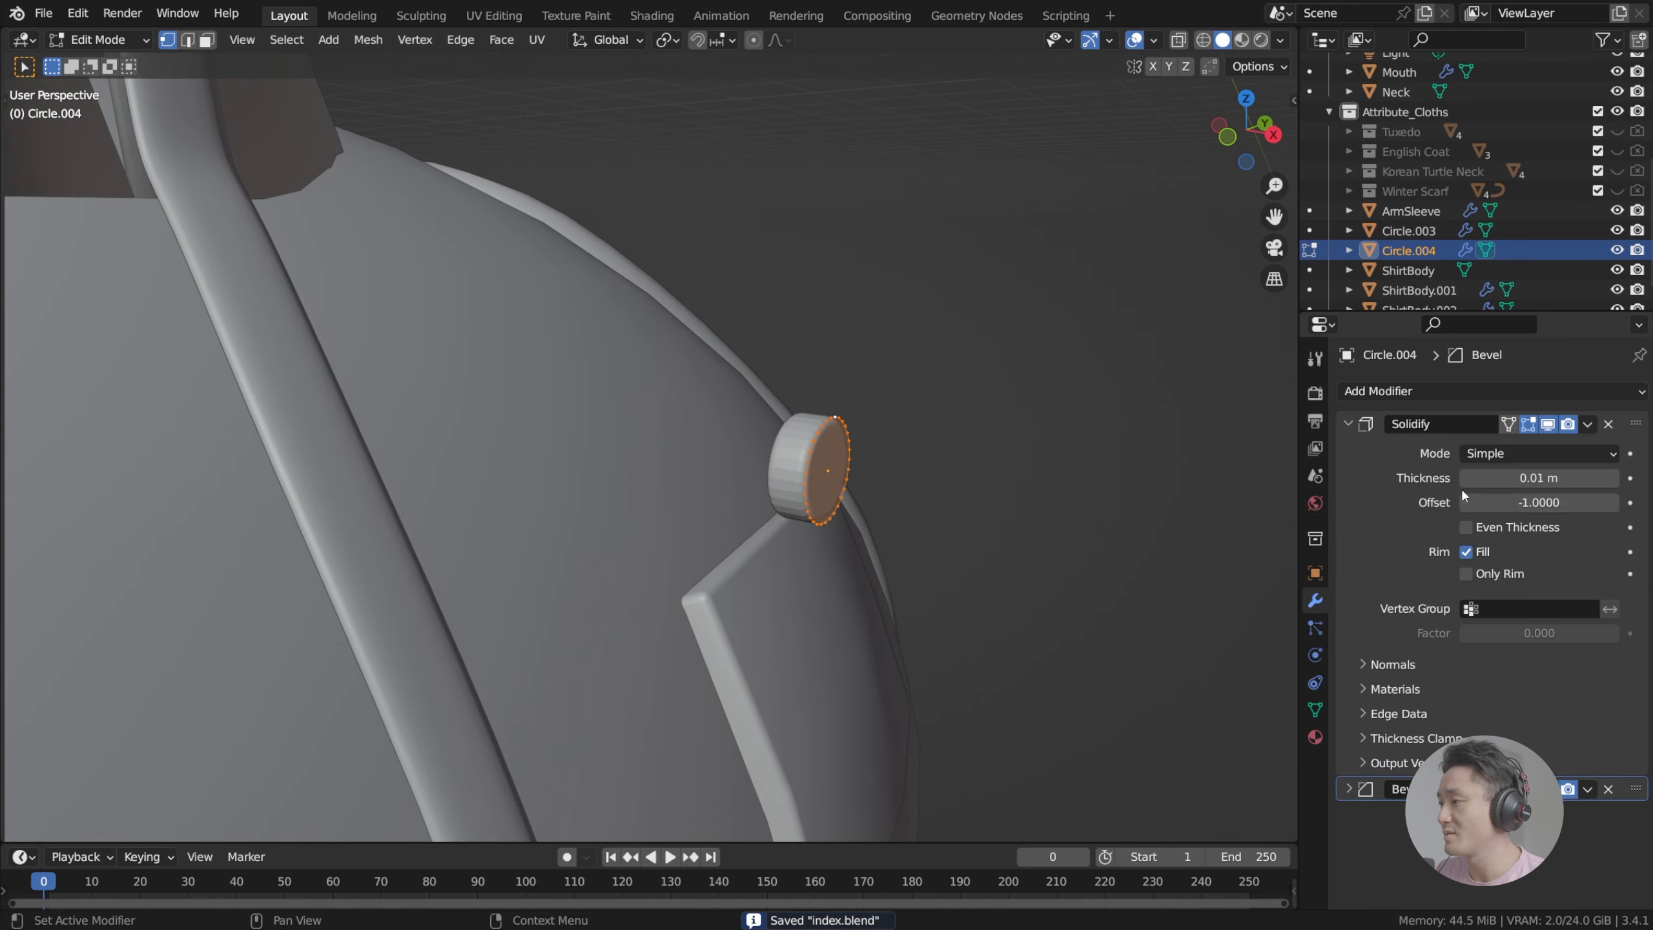
pyautogui.click(1549, 479)
pyautogui.click(1493, 477)
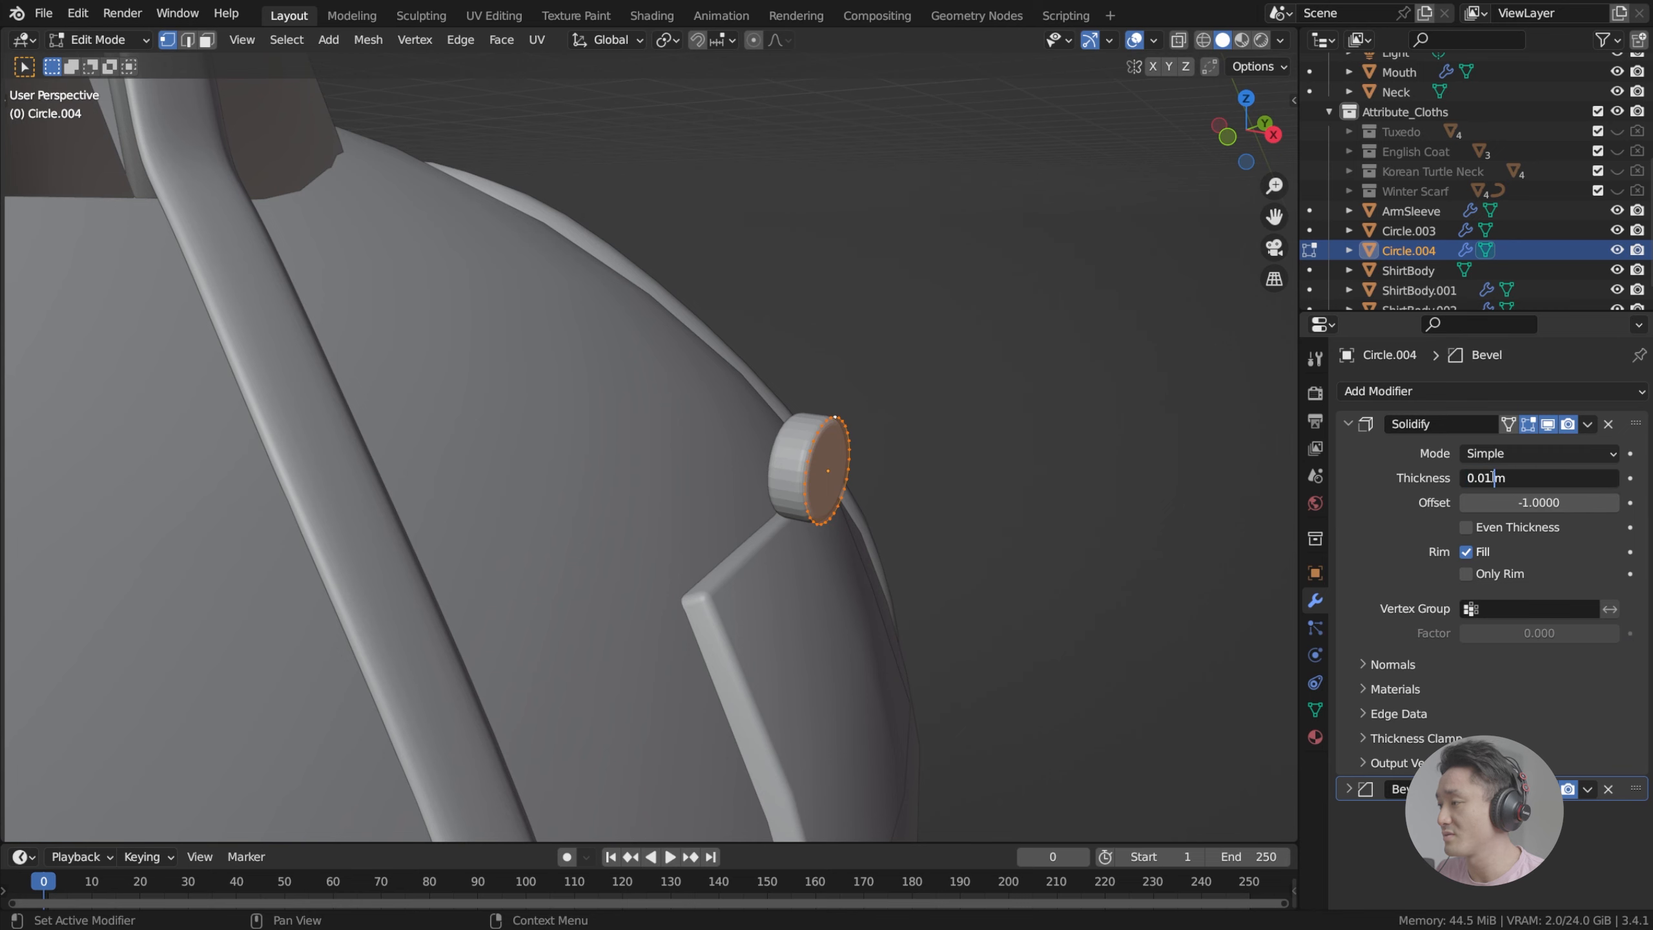
pyautogui.write('5')
pyautogui.press('Return')
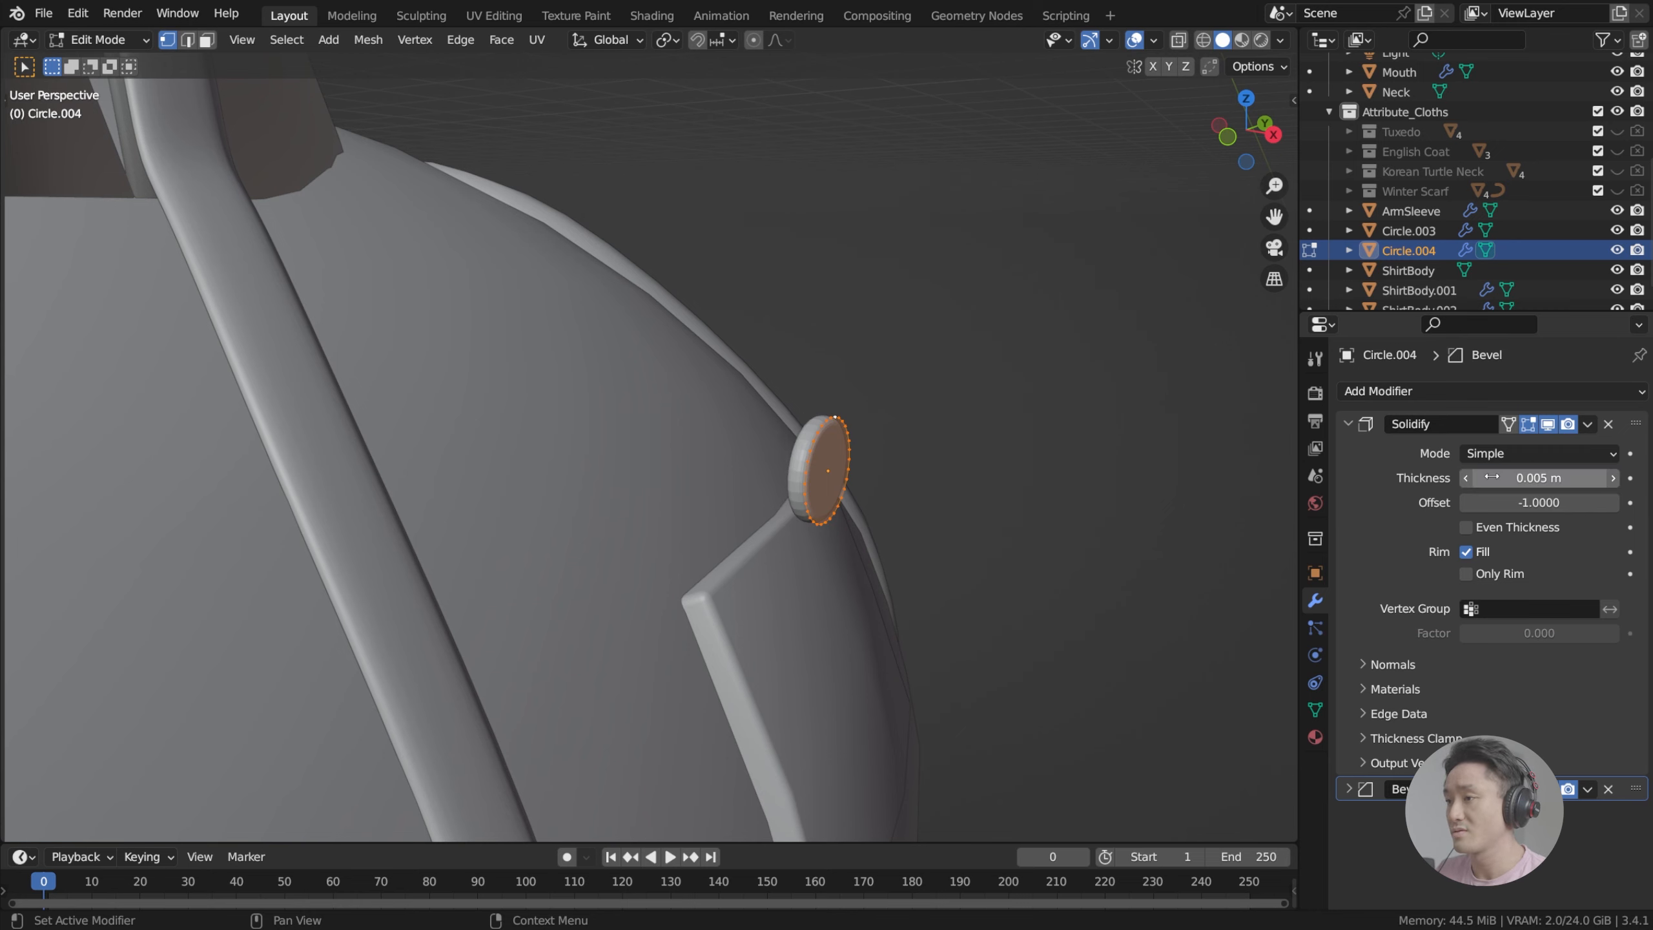
# Step: Switch the button to Object Mode and save the file
pyautogui.moveTo(1037, 509); pyautogui.dragTo(841, 432, button='middle')
pyautogui.press('Tab')
pyautogui.moveTo(684, 428); pyautogui.dragTo(778, 399, button='middle')
pyautogui.hotkey('ctrl', 's')
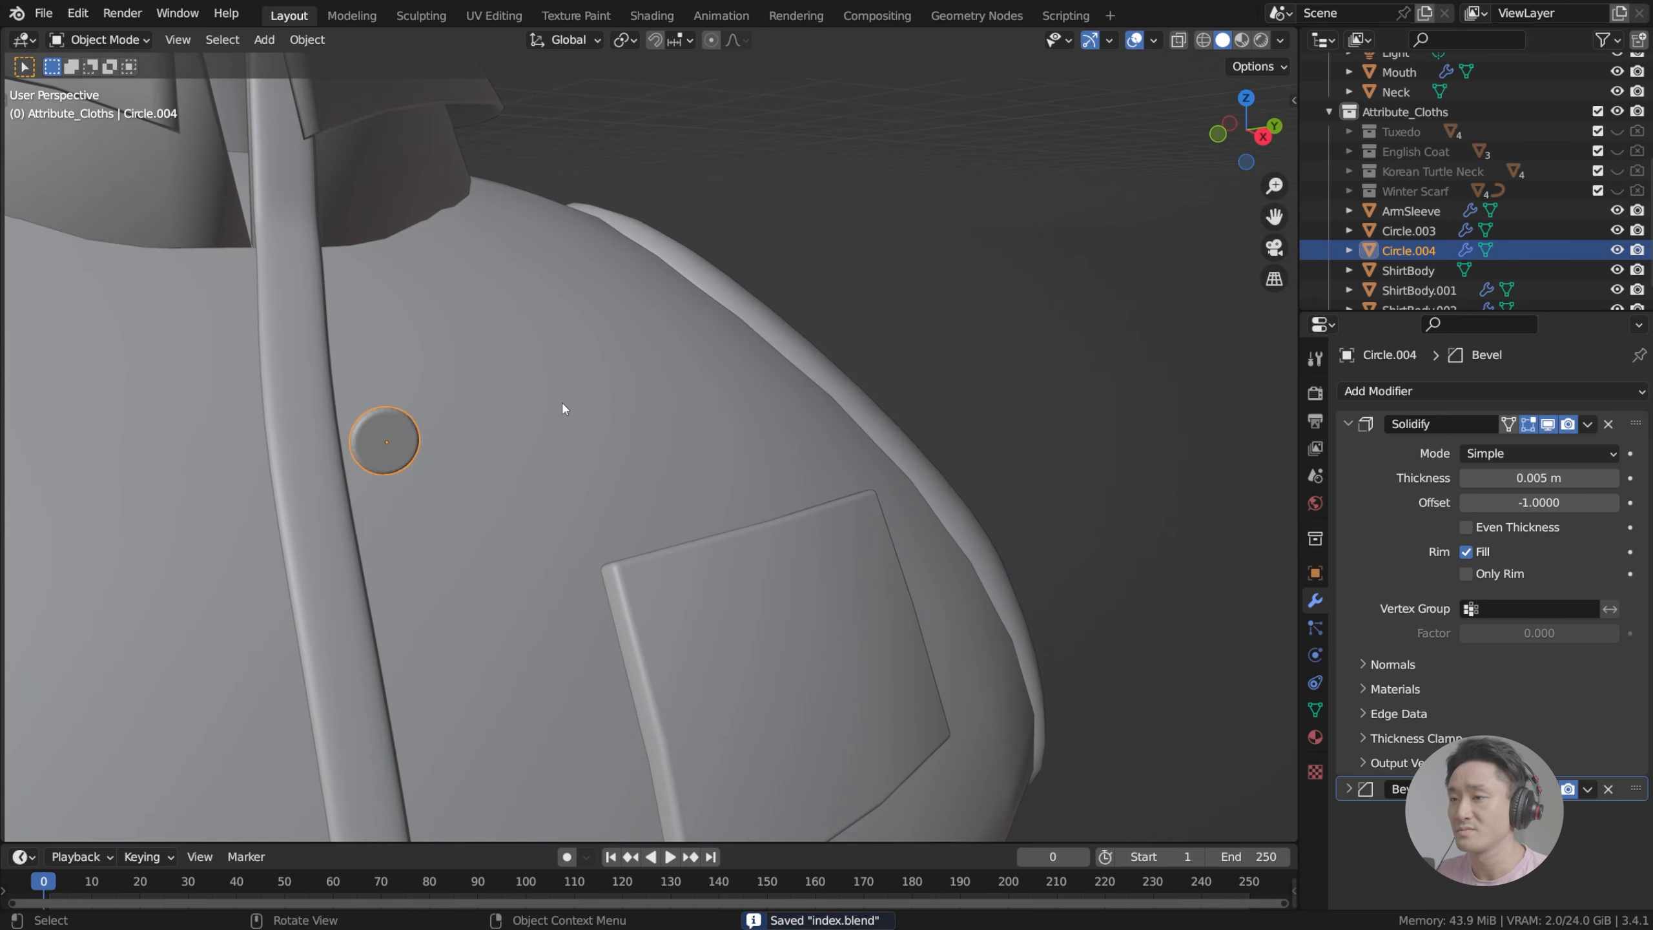
# Step: In Edit Mode and the Right Orthographic view, inset the button's round front face to make a smaller face at its centre
pyautogui.press('Tab')
pyautogui.moveTo(563, 405); pyautogui.dragTo(781, 437, button='middle')
pyautogui.press('KP_3')
pyautogui.scroll(5, 605, 363)
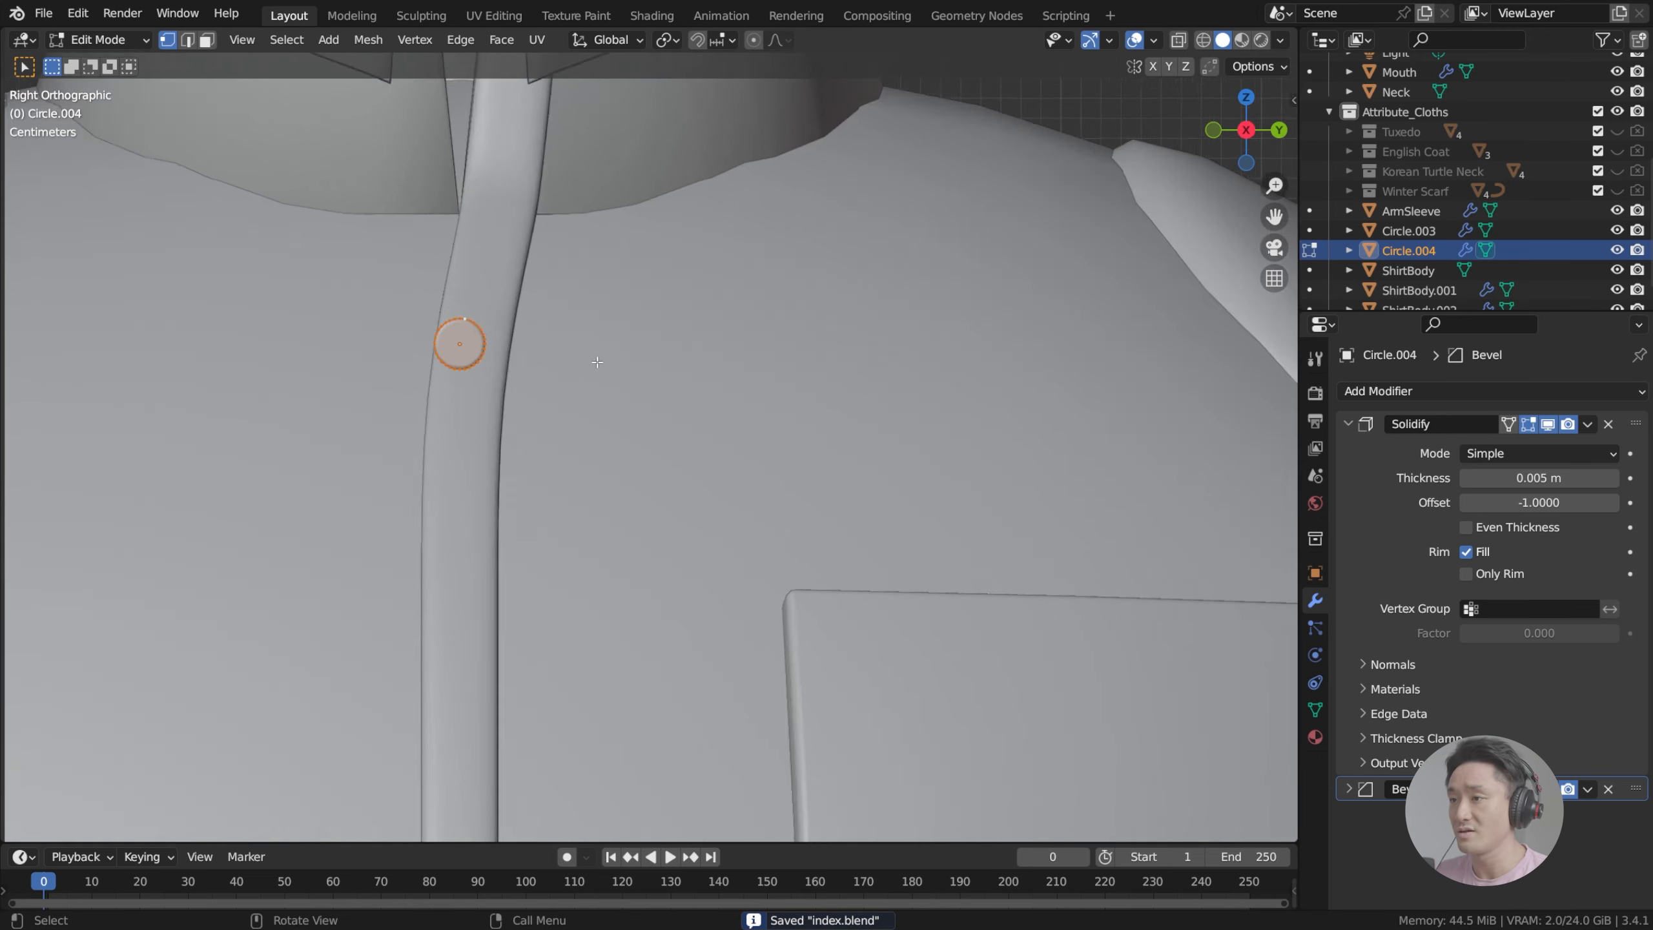
pyautogui.keyDown('shift'); pyautogui.moveTo(625, 360); pyautogui.dragTo(976, 511, button='middle'); pyautogui.keyUp('shift')
pyautogui.scroll(3, 820, 423)
pyautogui.moveTo(749, 386); pyautogui.dragTo(739, 382, button='middle')
pyautogui.scroll(-8, 739, 383)
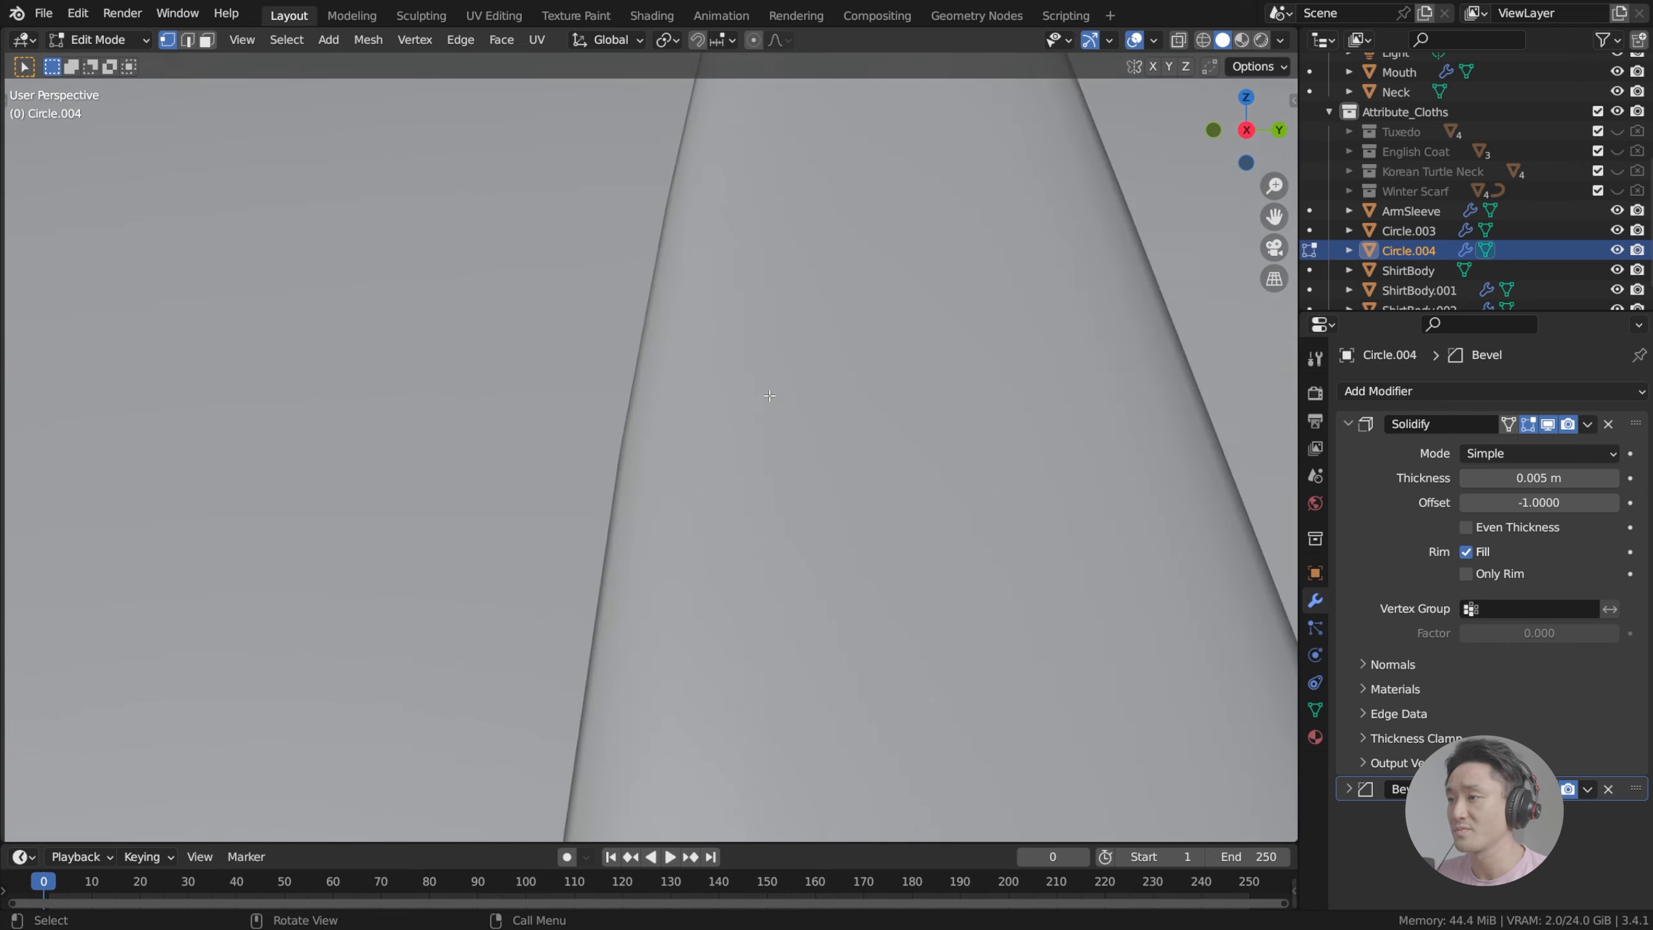
pyautogui.keyDown('shift'); pyautogui.moveTo(937, 393); pyautogui.dragTo(840, 440, button='middle'); pyautogui.keyUp('shift')
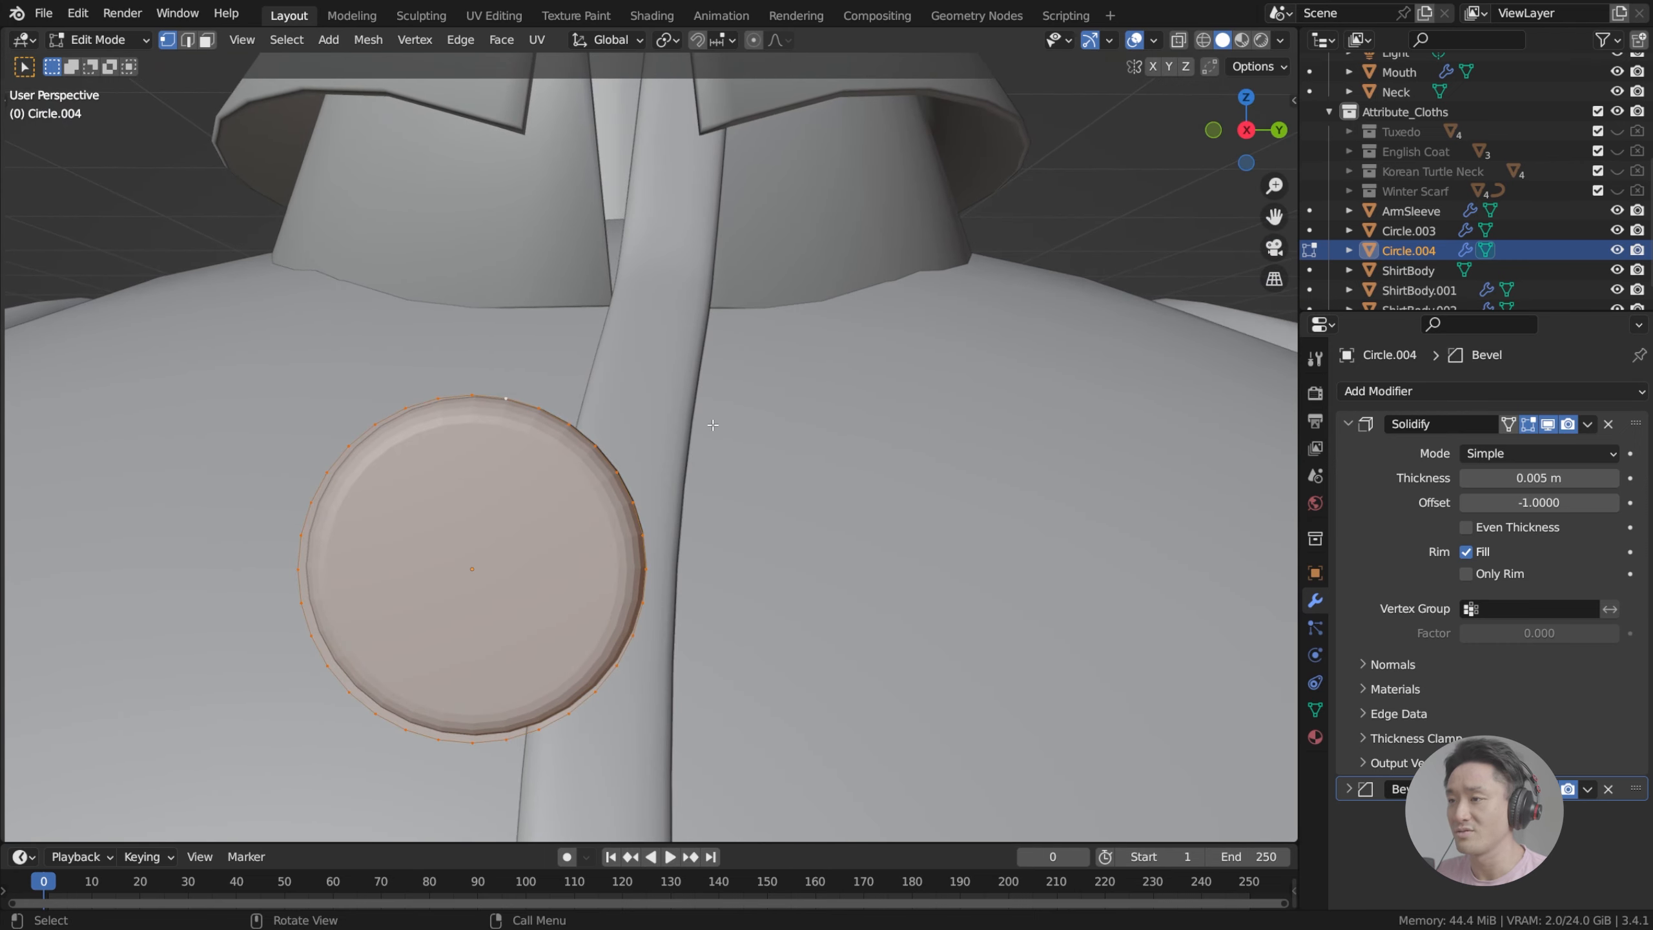
pyautogui.keyDown('shift'); pyautogui.moveTo(713, 425); pyautogui.dragTo(726, 433, button='middle'); pyautogui.keyUp('shift')
pyautogui.keyDown('shift'); pyautogui.moveTo(735, 501); pyautogui.dragTo(869, 448, button='middle'); pyautogui.keyUp('shift')
pyautogui.scroll(-1, 870, 448)
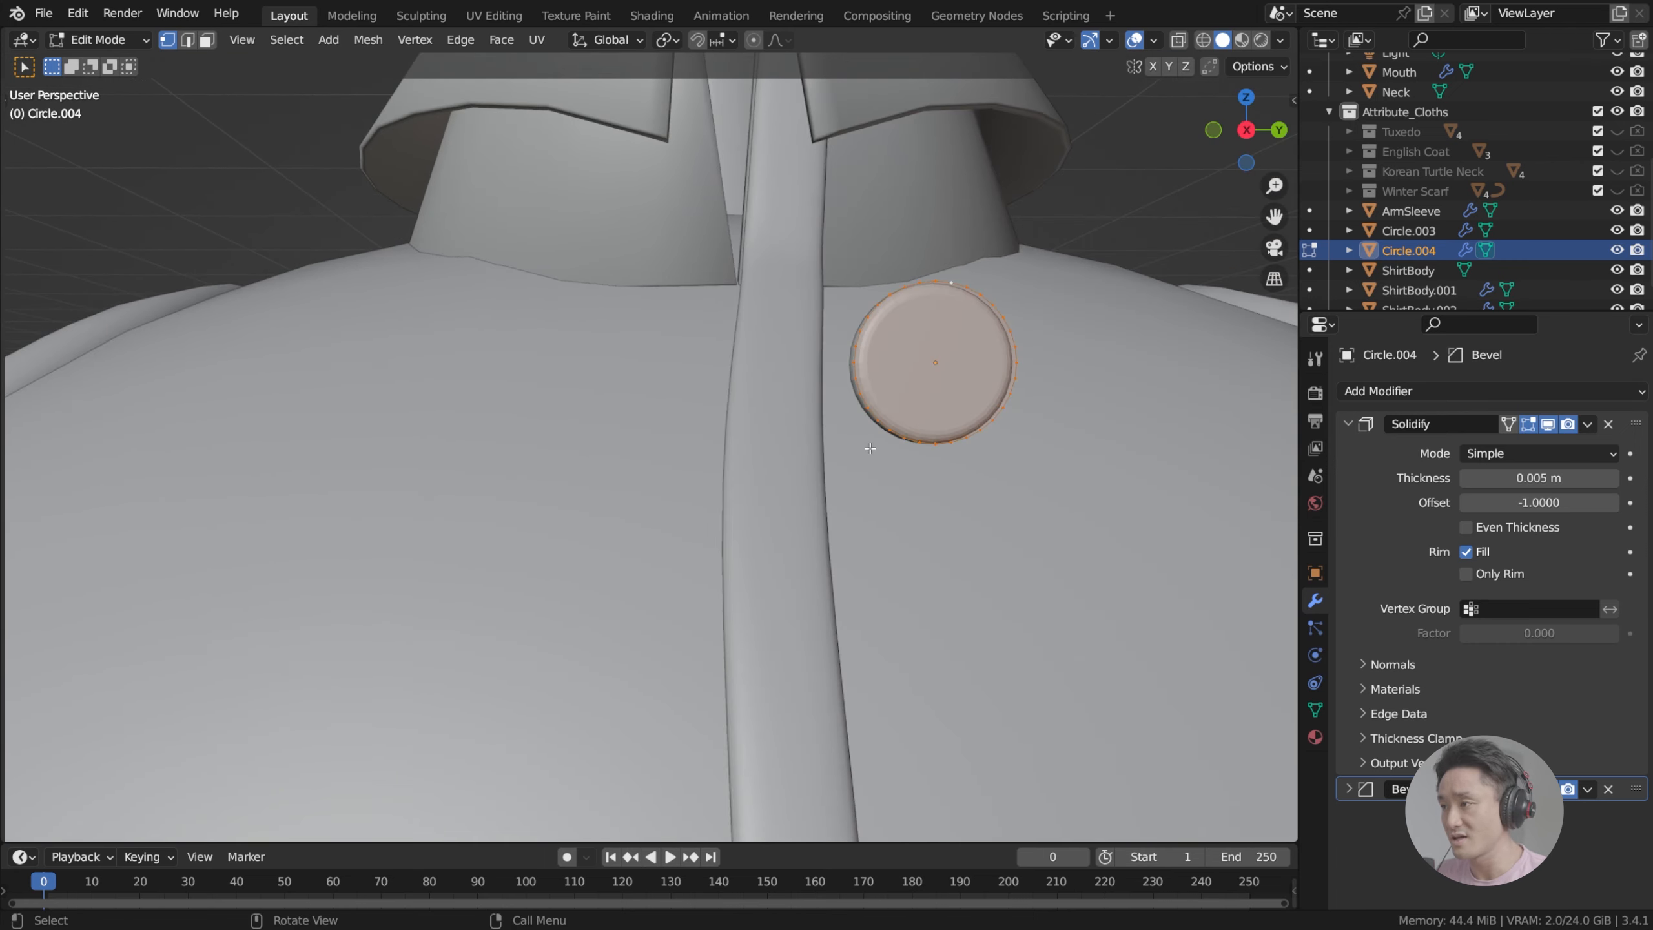
pyautogui.scroll(-3, 870, 448)
pyautogui.press('KP_3')
pyautogui.scroll(9, 796, 425)
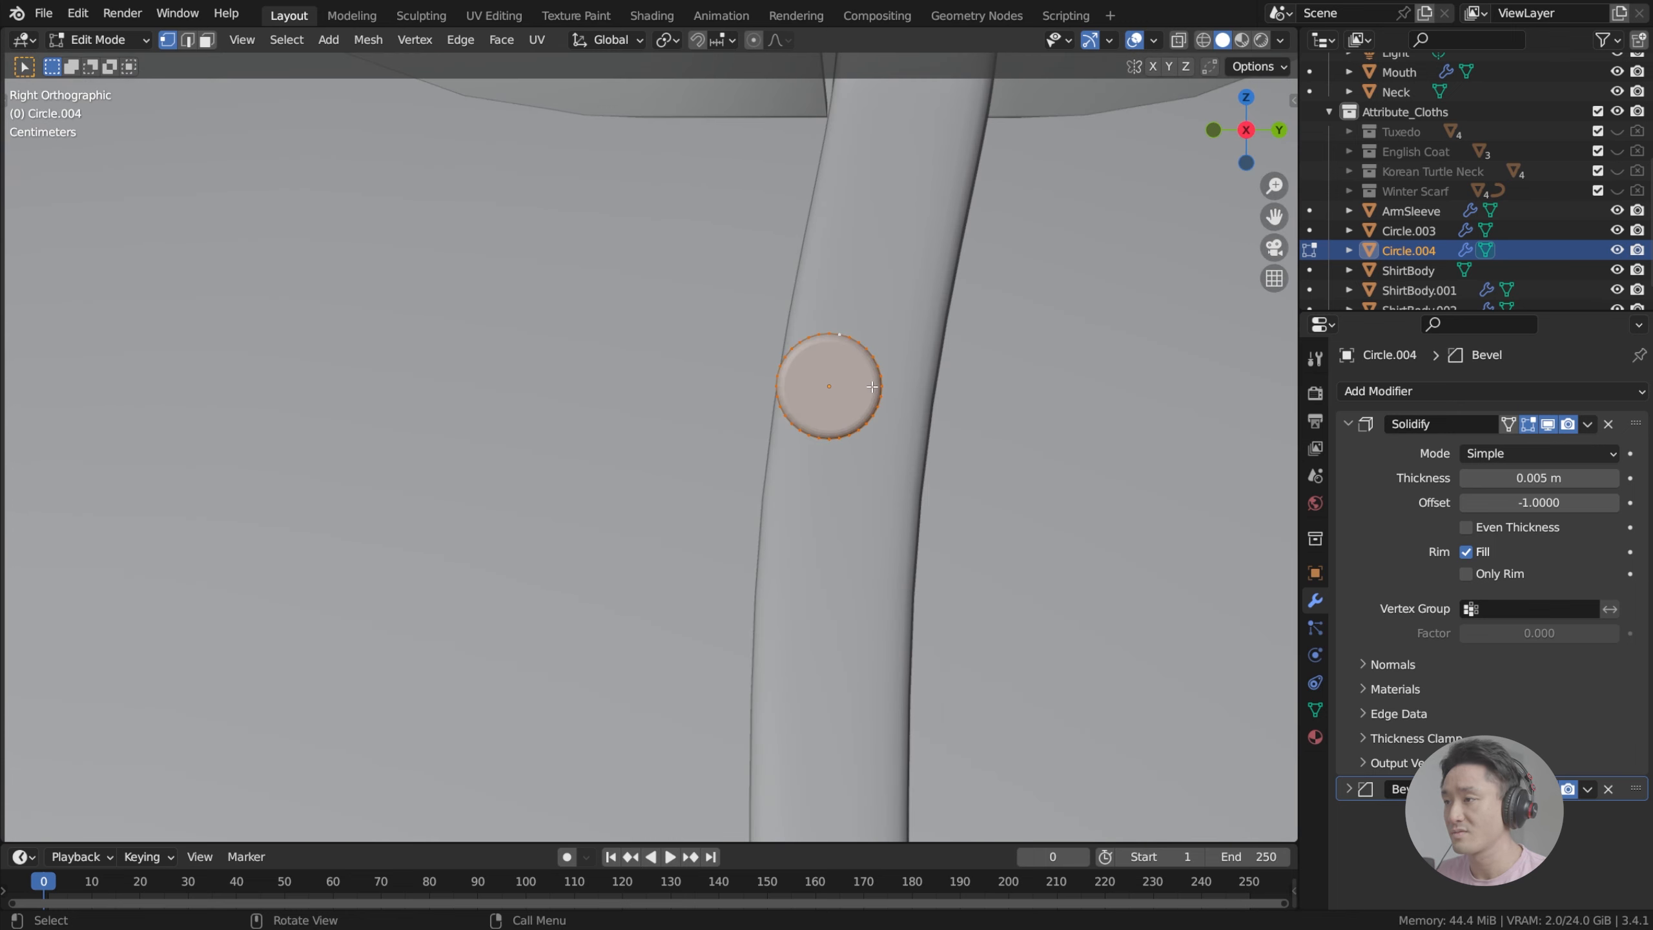
pyautogui.keyDown('shift'); pyautogui.moveTo(1163, 249); pyautogui.dragTo(981, 333, button='middle'); pyautogui.keyUp('shift')
pyautogui.scroll(2, 981, 332)
pyautogui.press('i')
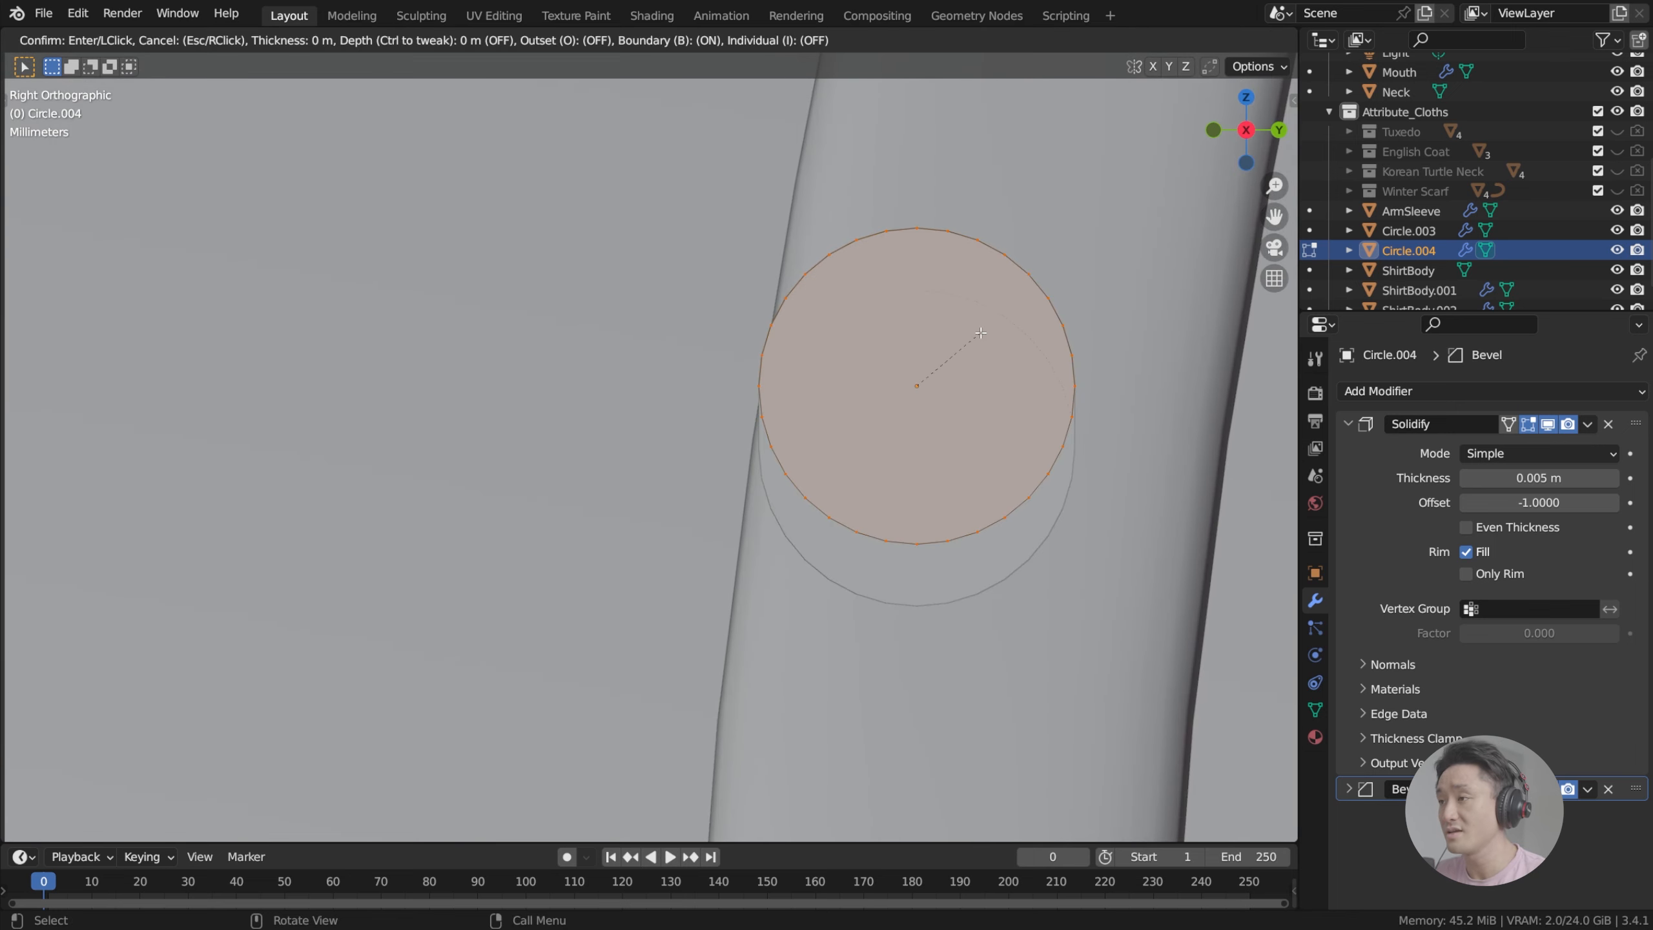
pyautogui.click(941, 365)
# Step: Try to extrude the button's inset centre face inward along its normal, and undo the extrusion
pyautogui.moveTo(941, 365); pyautogui.dragTo(902, 401, button='middle')
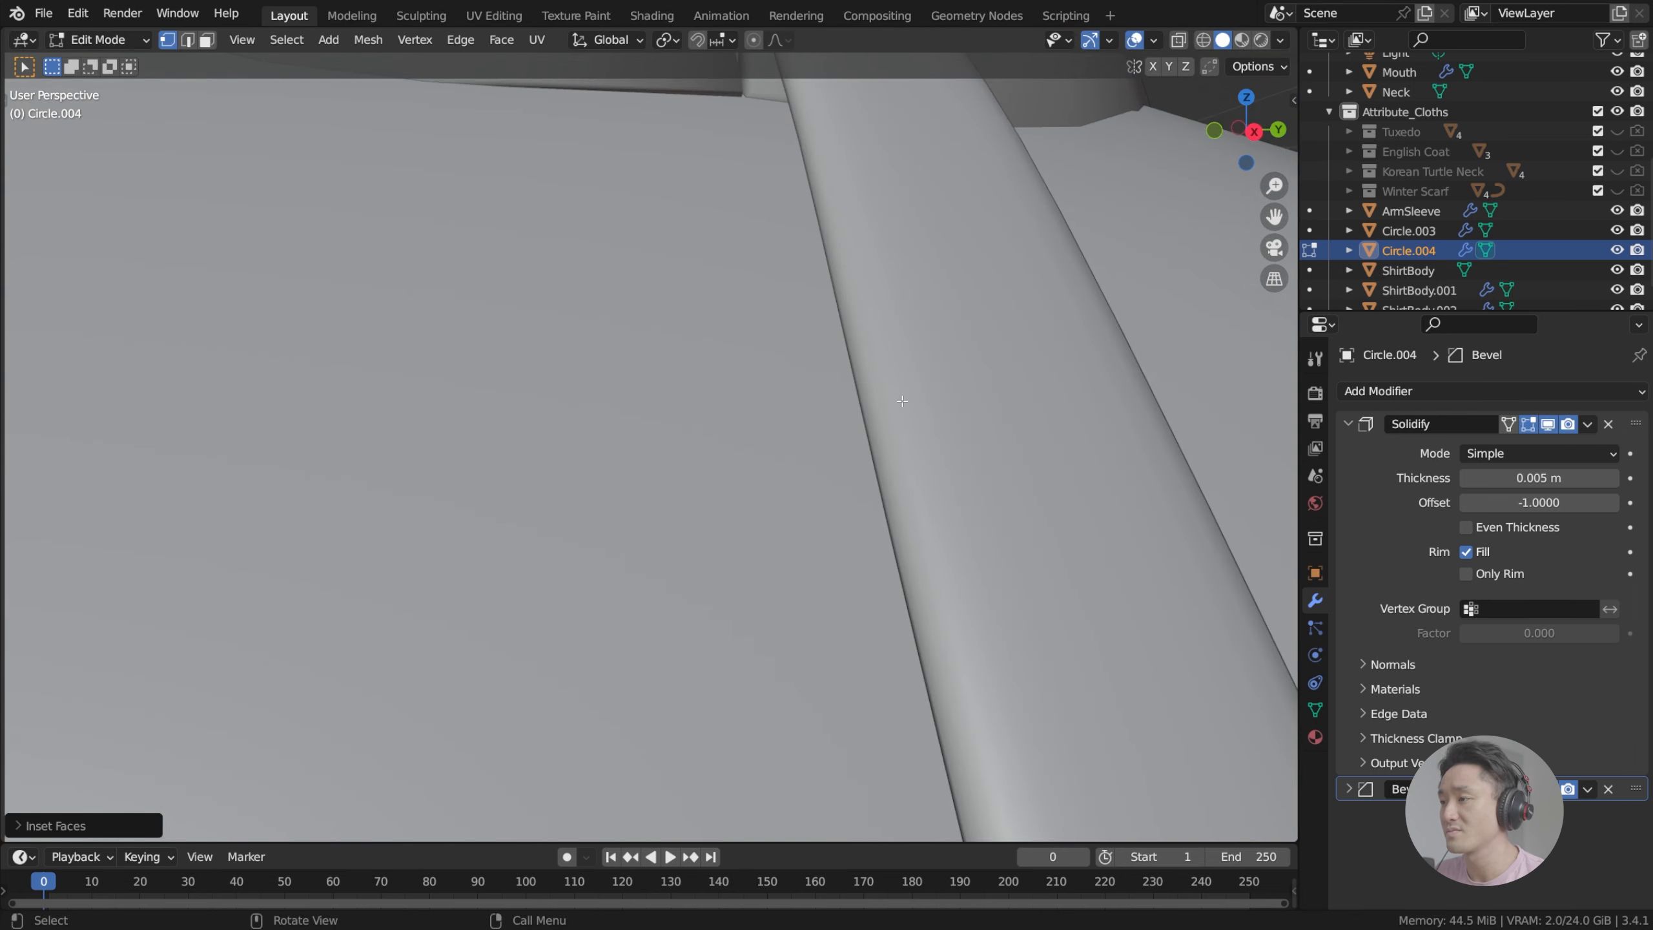
pyautogui.scroll(-8, 902, 401)
pyautogui.press('KP_0')
pyautogui.scroll(4, 715, 482)
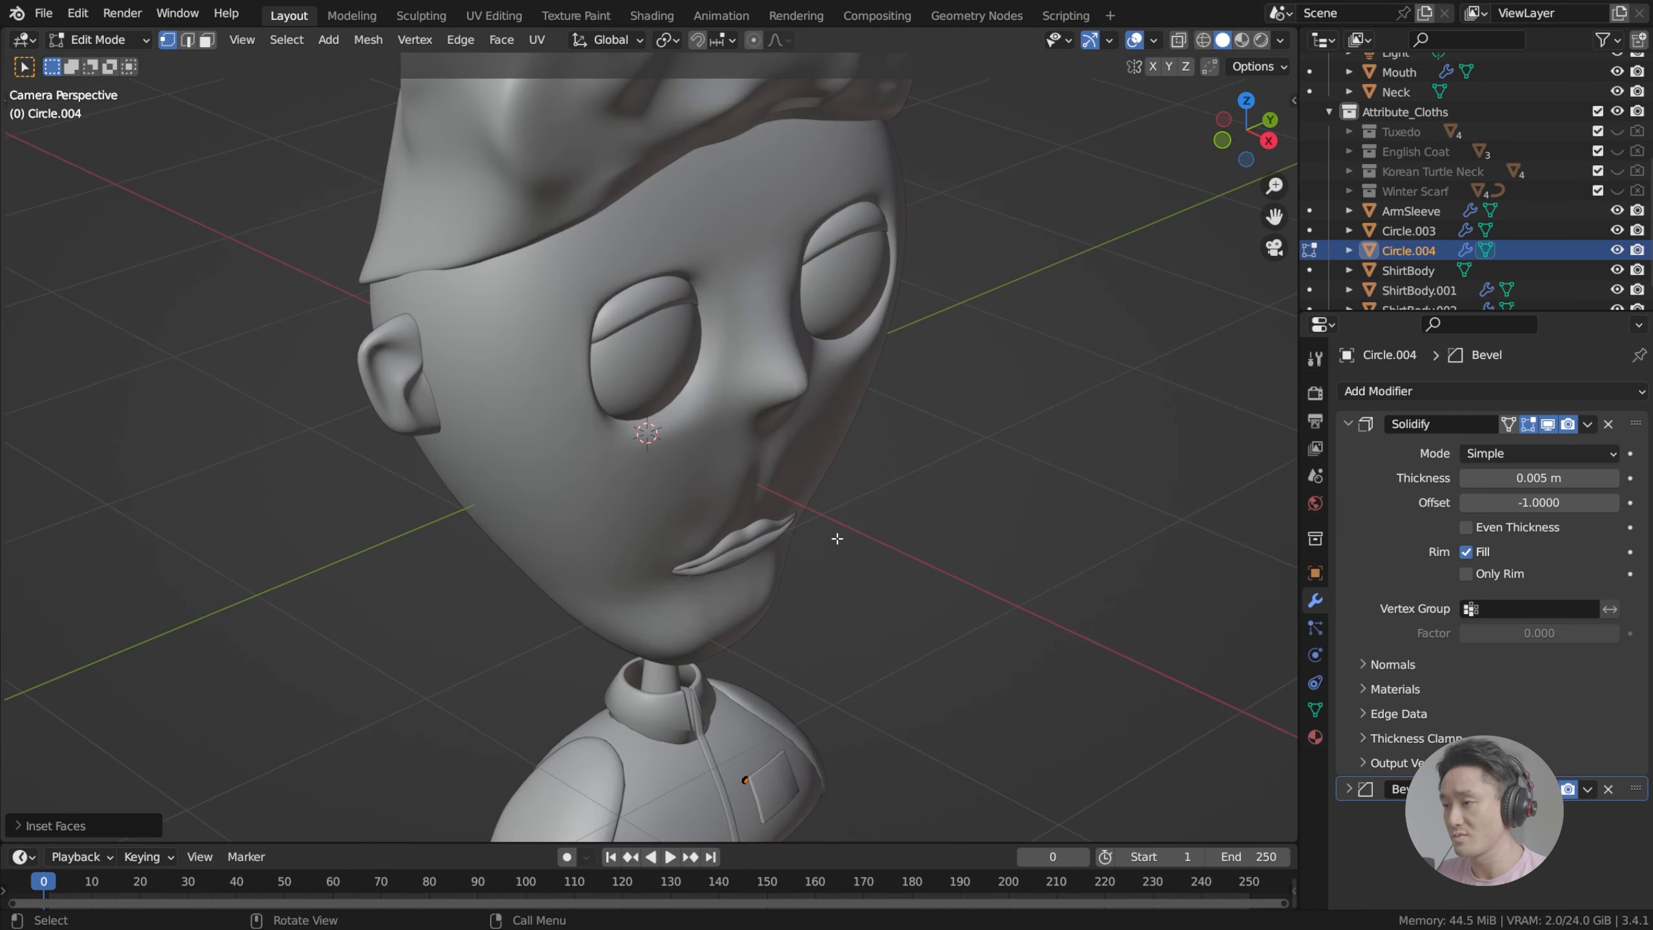
pyautogui.press('KP_0')
pyautogui.press('KP_Decimal')
pyautogui.scroll(-2, 837, 539)
pyautogui.moveTo(835, 539); pyautogui.dragTo(745, 521, button='middle')
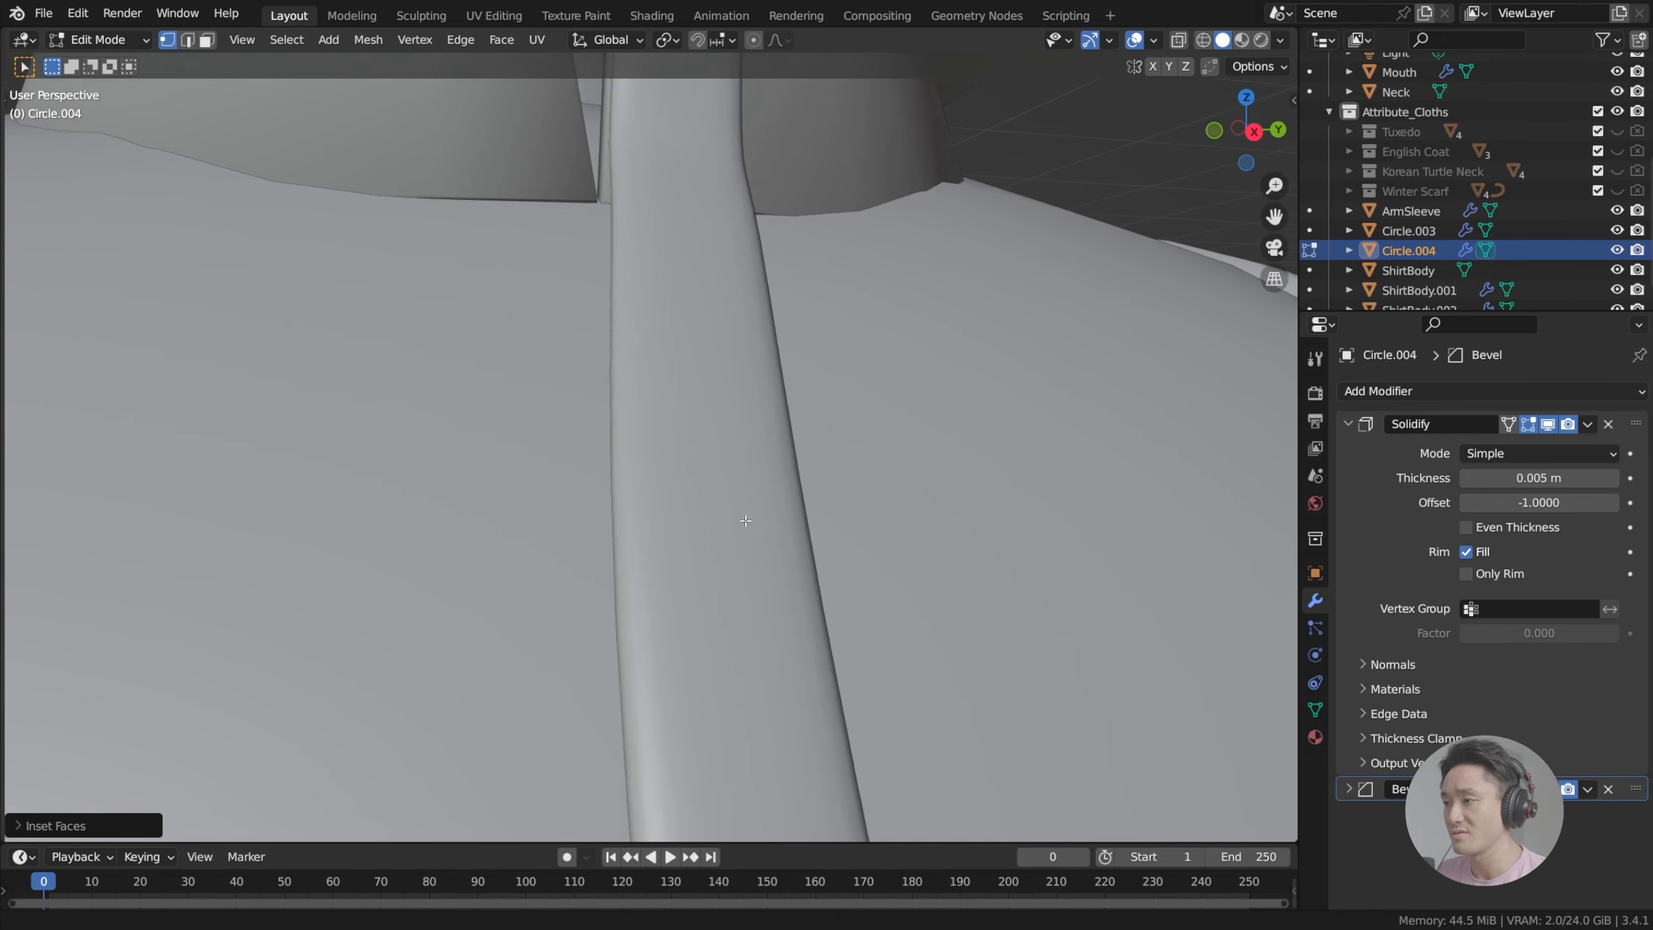
pyautogui.scroll(-3, 745, 521)
pyautogui.keyDown('shift'); pyautogui.moveTo(903, 524); pyautogui.dragTo(774, 490, button='middle'); pyautogui.keyUp('shift')
pyautogui.scroll(4, 765, 506)
pyautogui.scroll(-1, 754, 498)
pyautogui.scroll(-3, 751, 495)
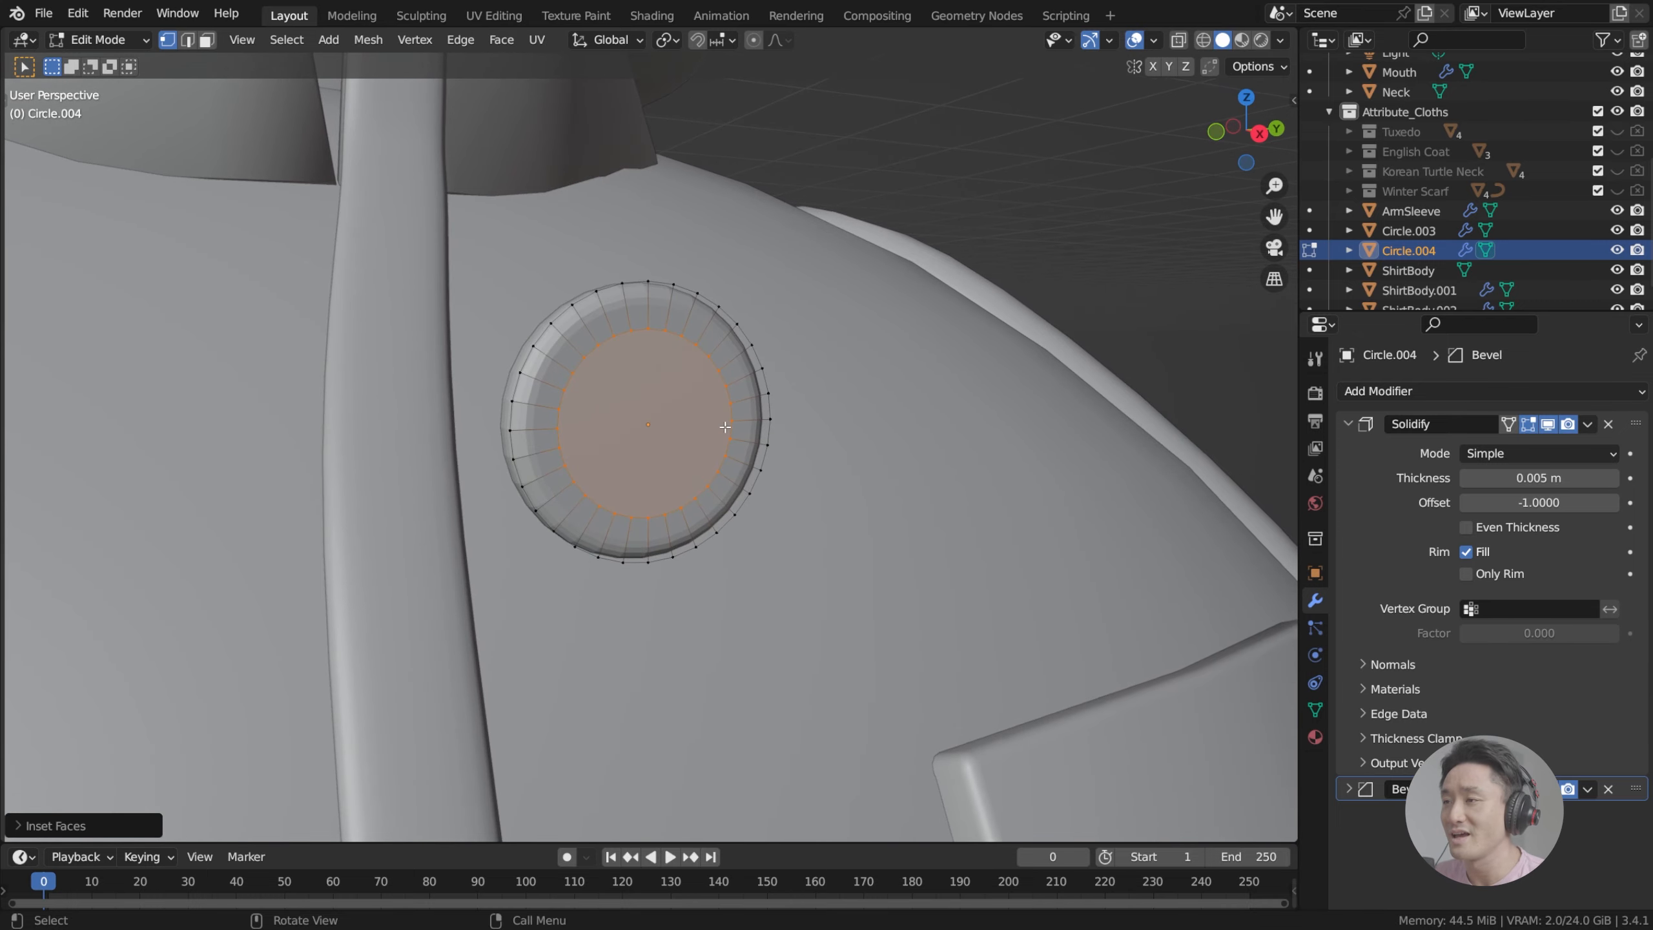
pyautogui.press('e')
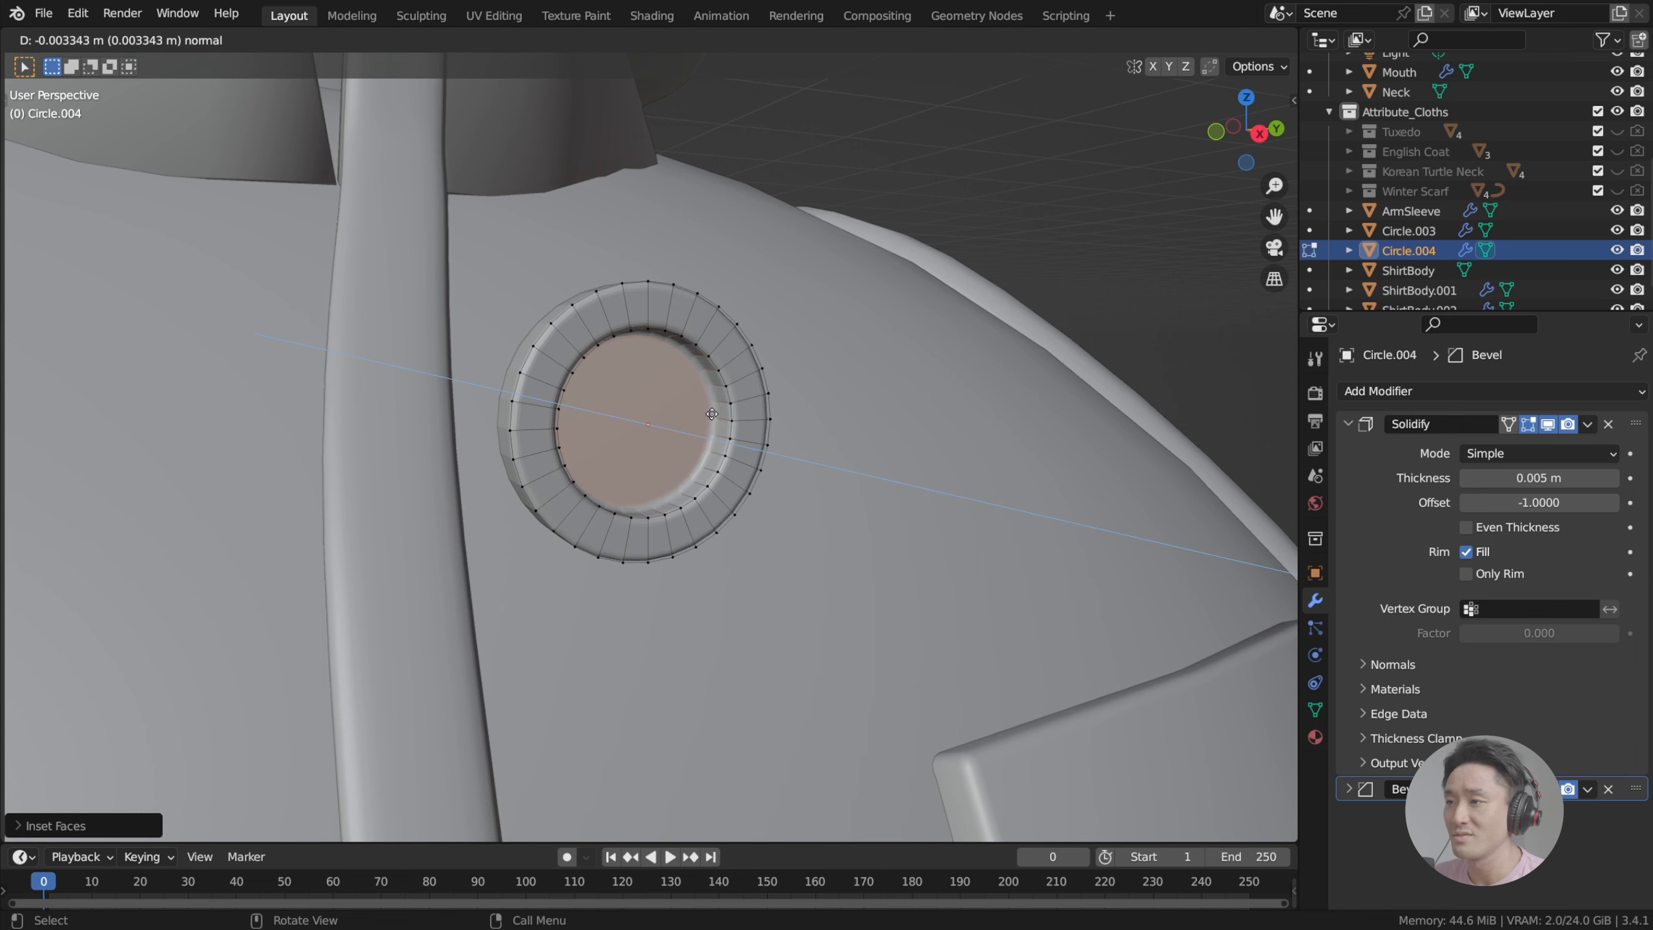
pyautogui.click(708, 416)
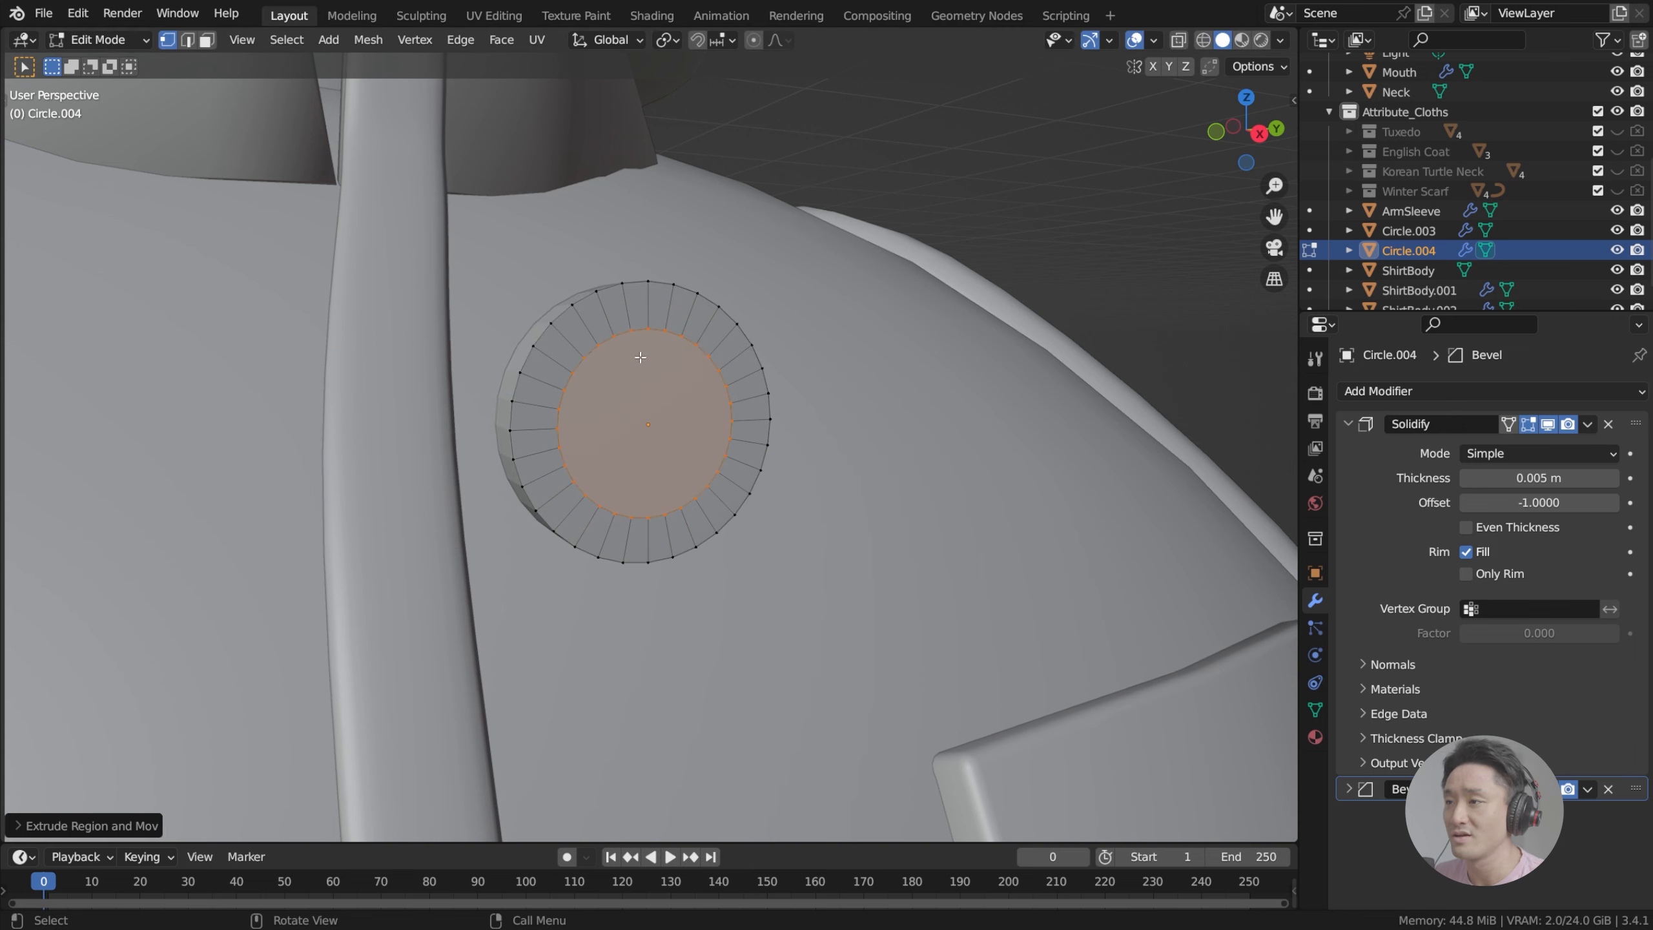
pyautogui.hotkey('ctrl', 'z')
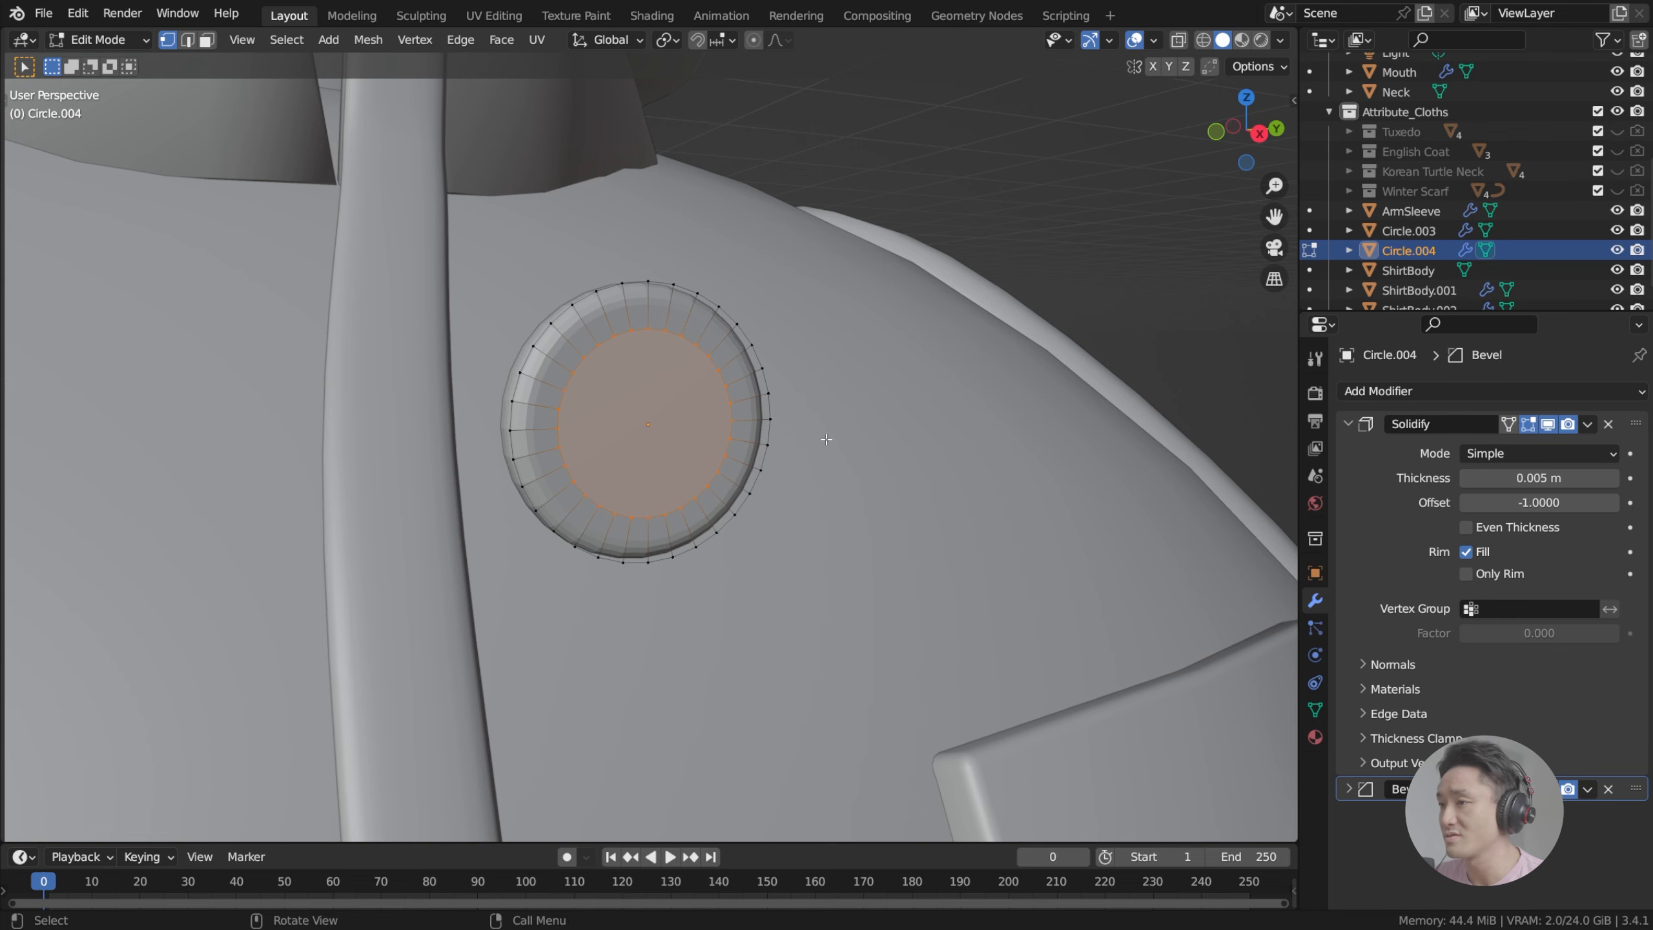
# Step: Move the button's inset centre face about -0.0013 m along global X to recess it
pyautogui.keyDown('shift'); pyautogui.moveTo(707, 429); pyautogui.dragTo(767, 466, button='middle'); pyautogui.keyUp('shift')
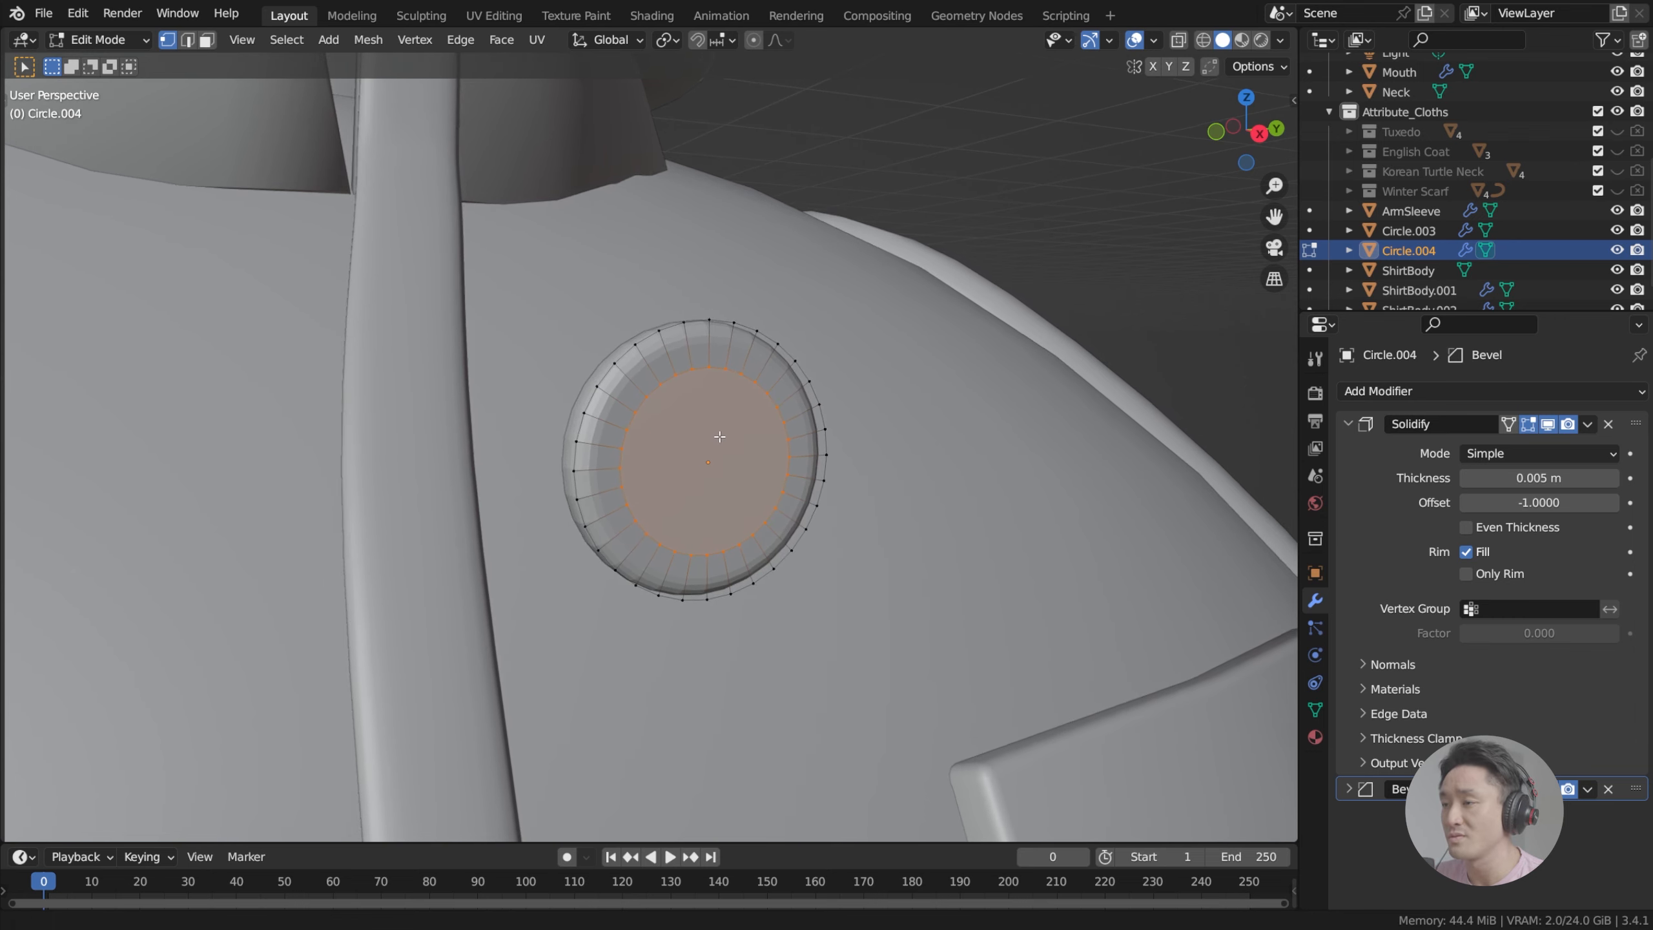
pyautogui.scroll(8, 744, 443)
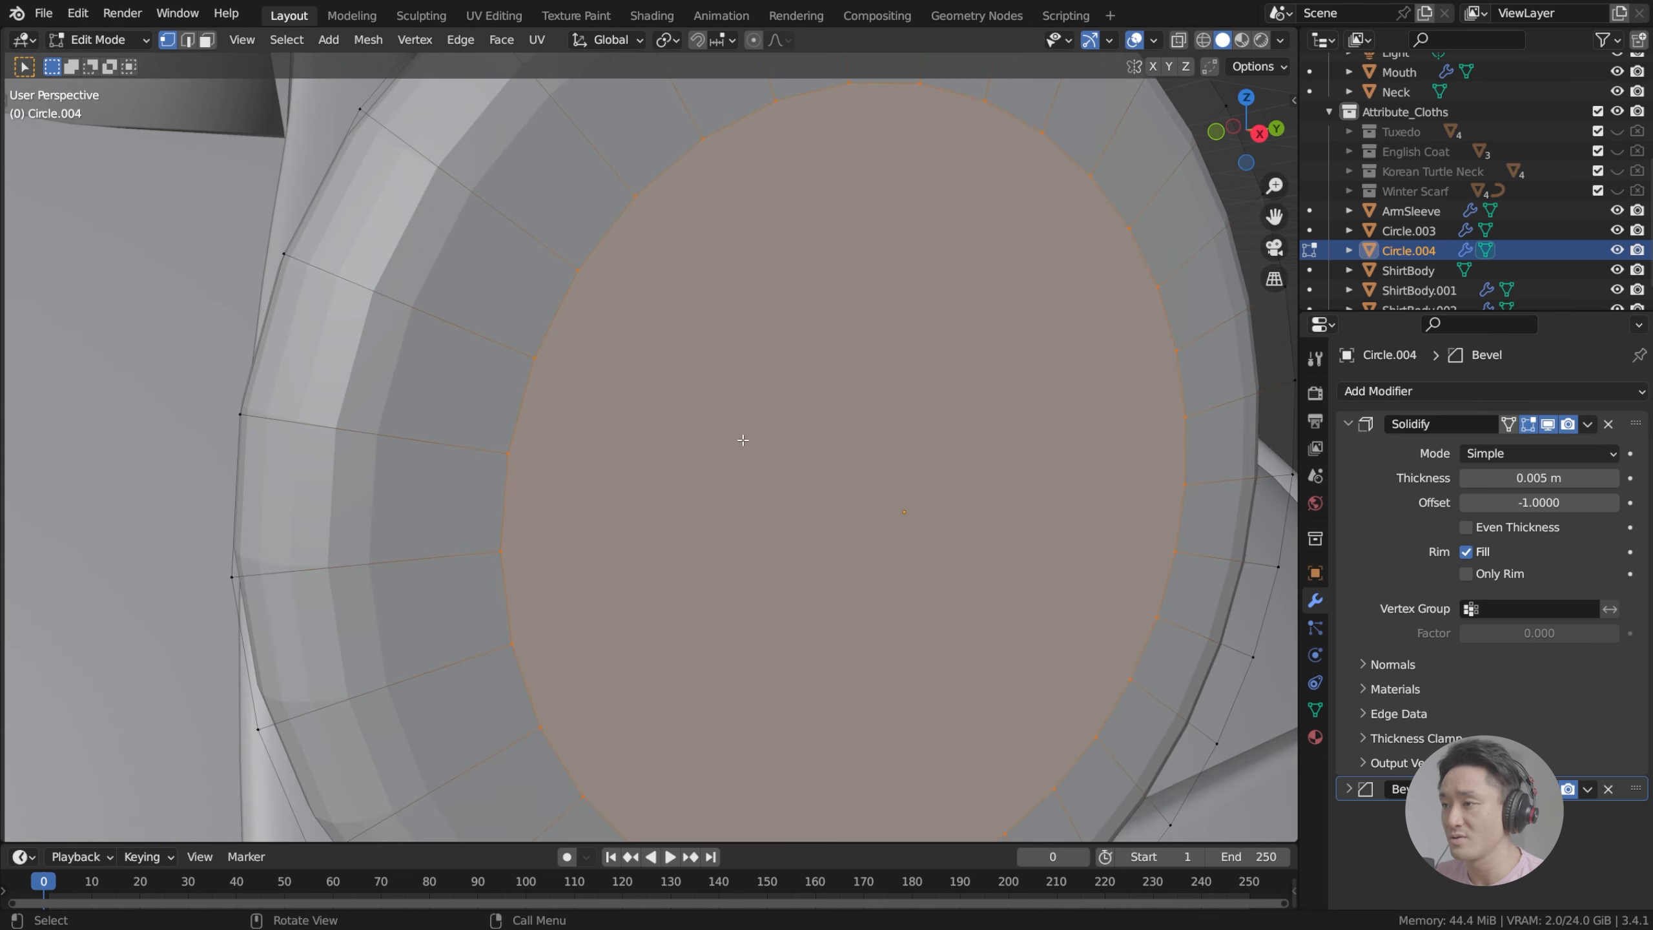
pyautogui.scroll(-8, 743, 440)
pyautogui.press('g')
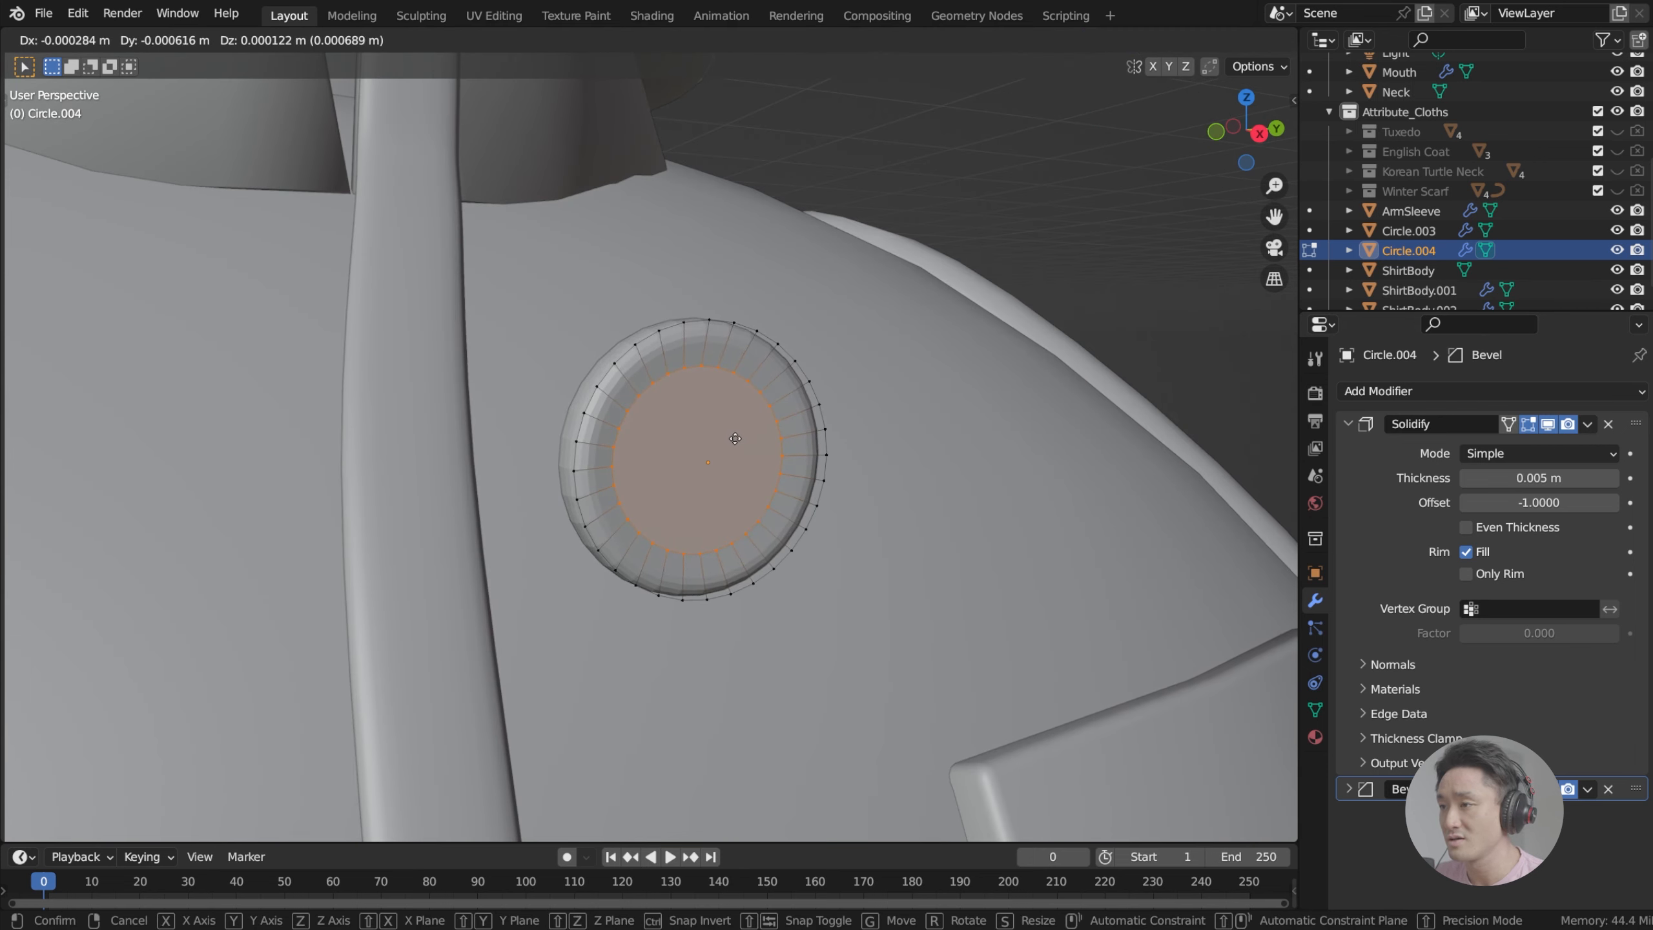
pyautogui.press('x')
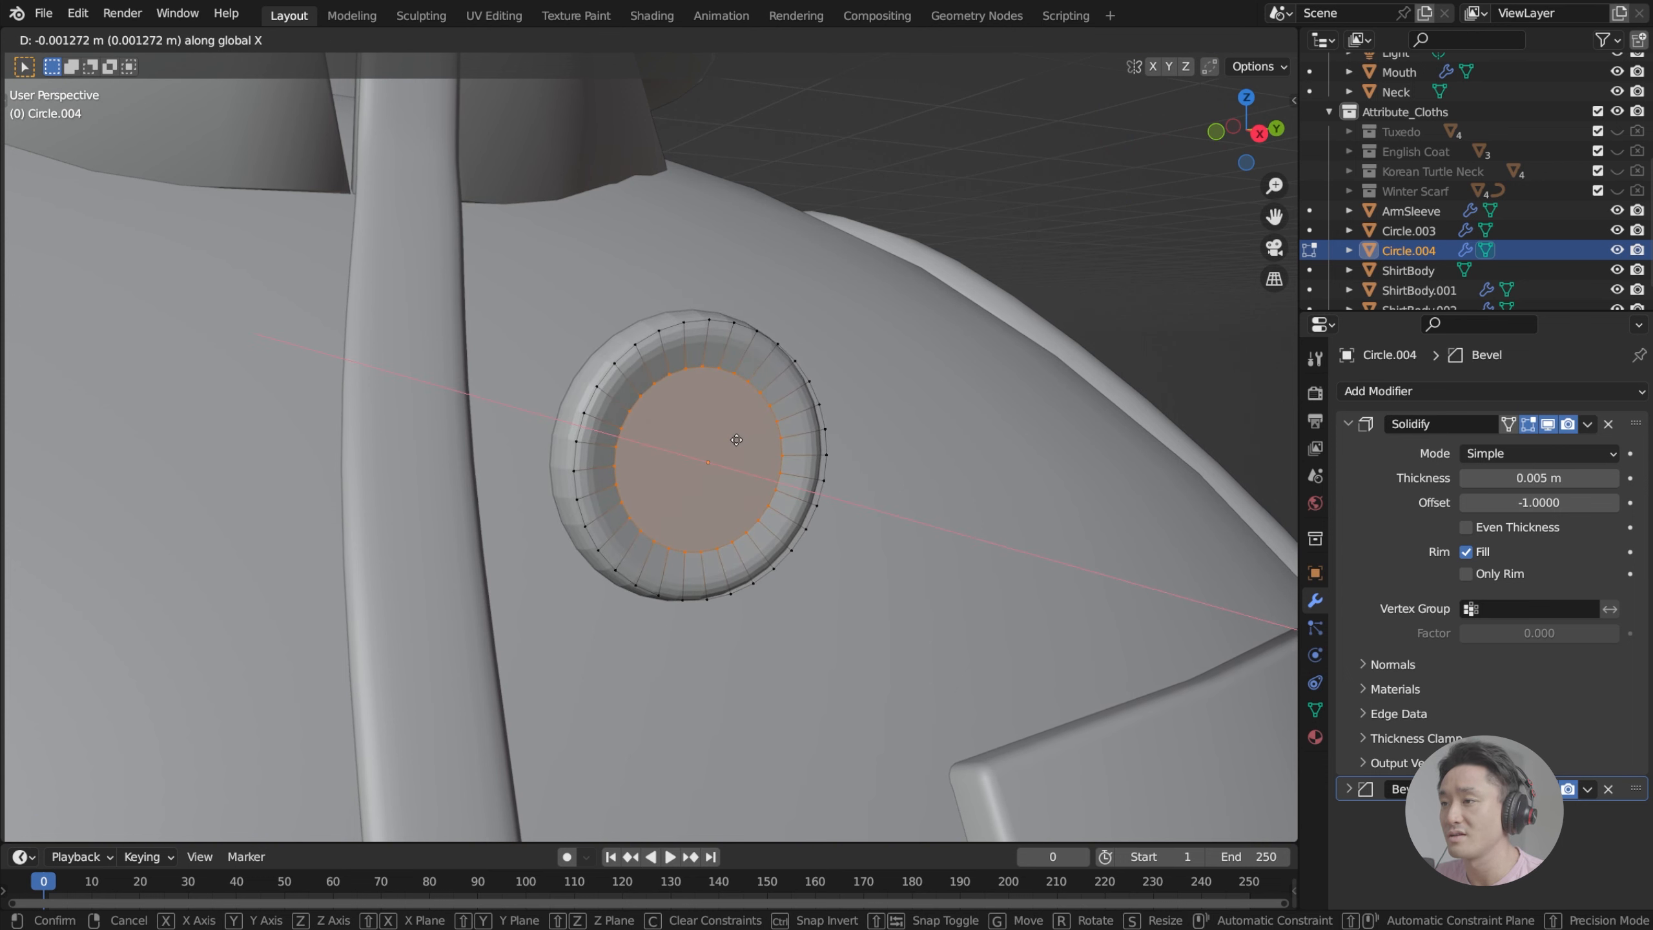
pyautogui.click(736, 439)
pyautogui.moveTo(737, 439); pyautogui.dragTo(767, 433, button='middle')
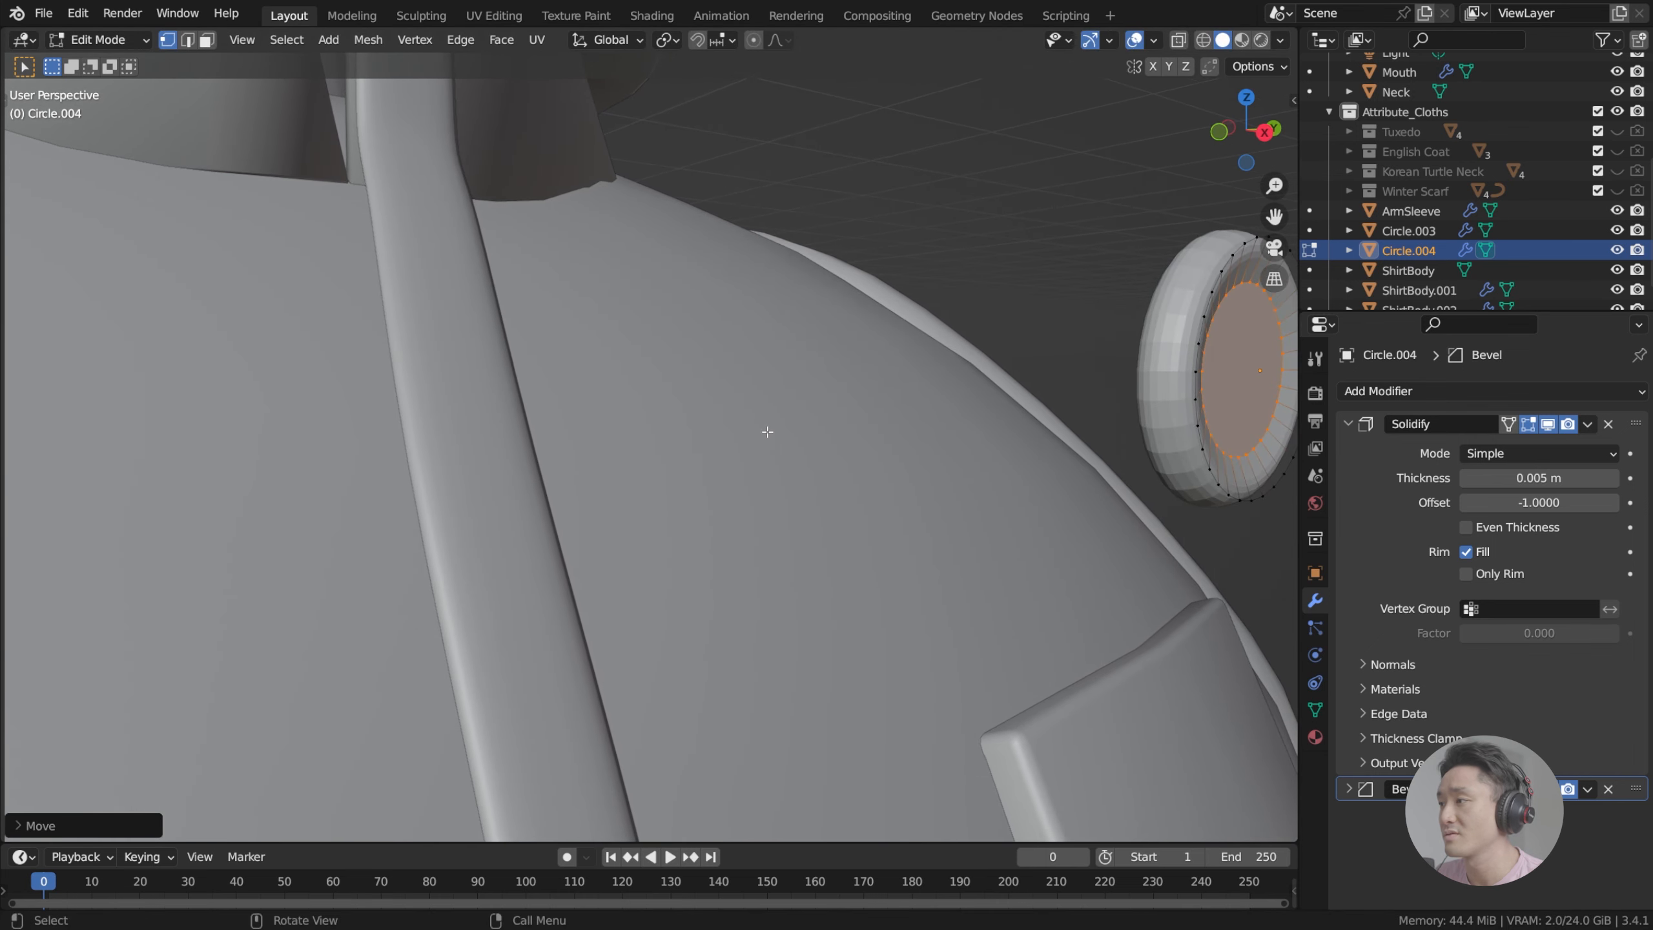
# Step: Return the button to Object Mode, check it against the shirt front, and save the file
pyautogui.scroll(-4, 781, 431)
pyautogui.press('Tab')
pyautogui.moveTo(948, 361); pyautogui.dragTo(893, 392, button='middle')
pyautogui.scroll(-4, 846, 407)
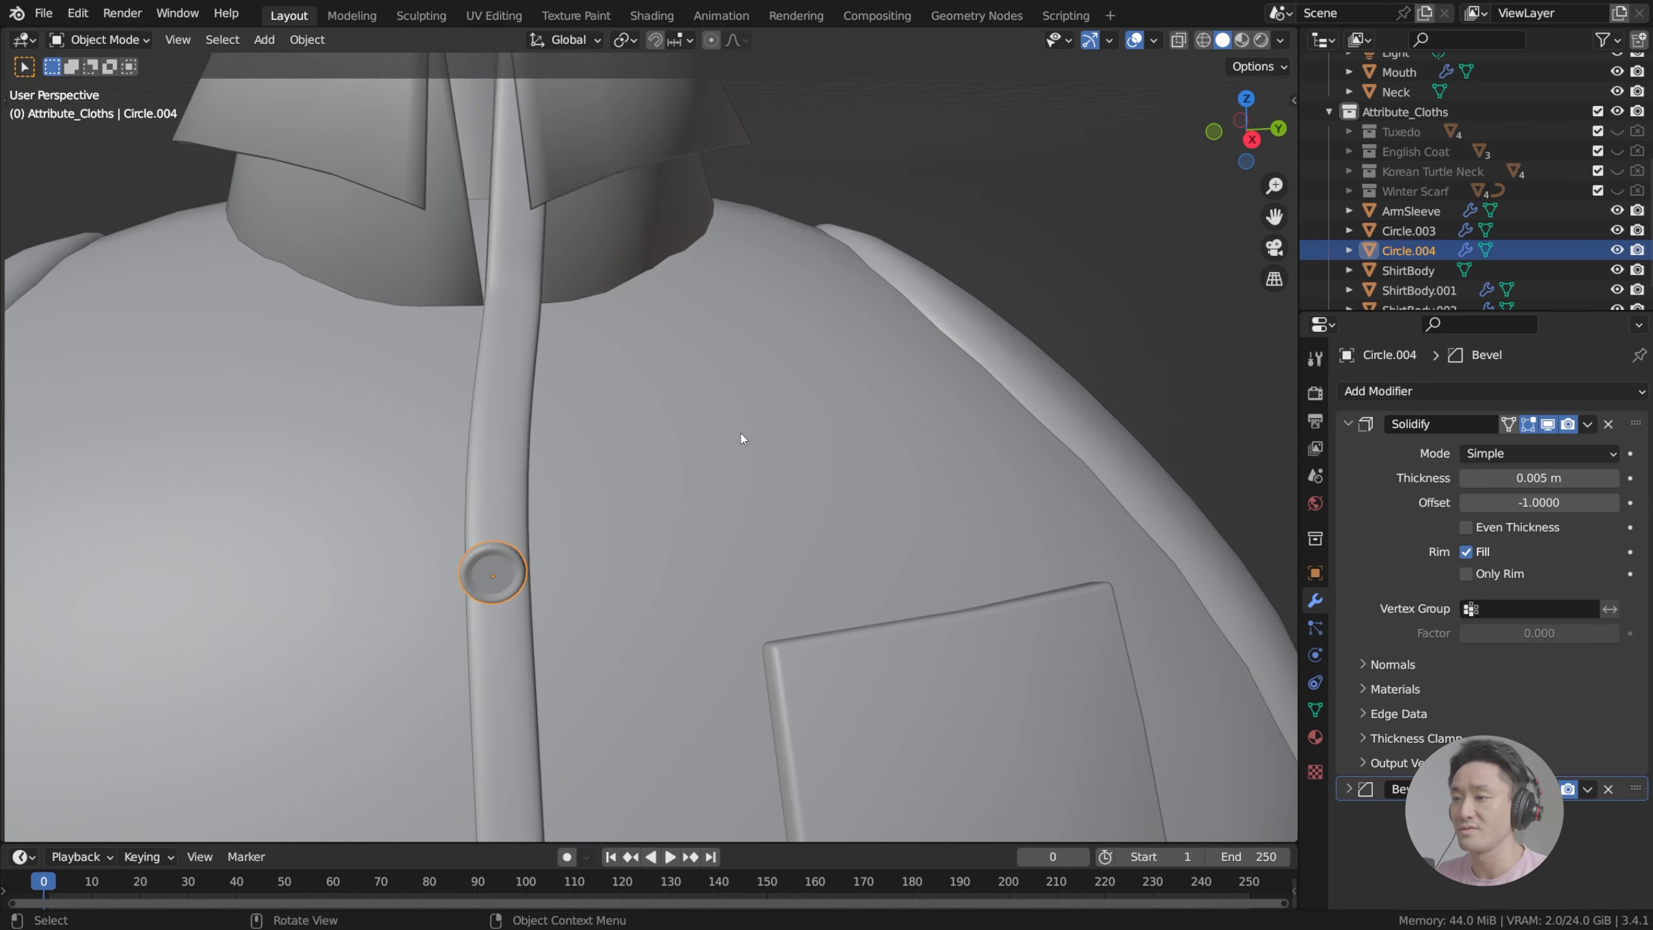
pyautogui.scroll(-1, 717, 443)
pyautogui.press('Tab')
pyautogui.scroll(-3, 715, 441)
pyautogui.press('Tab')
pyautogui.keyDown('shift'); pyautogui.moveTo(646, 480); pyautogui.dragTo(744, 452, button='middle'); pyautogui.keyUp('shift')
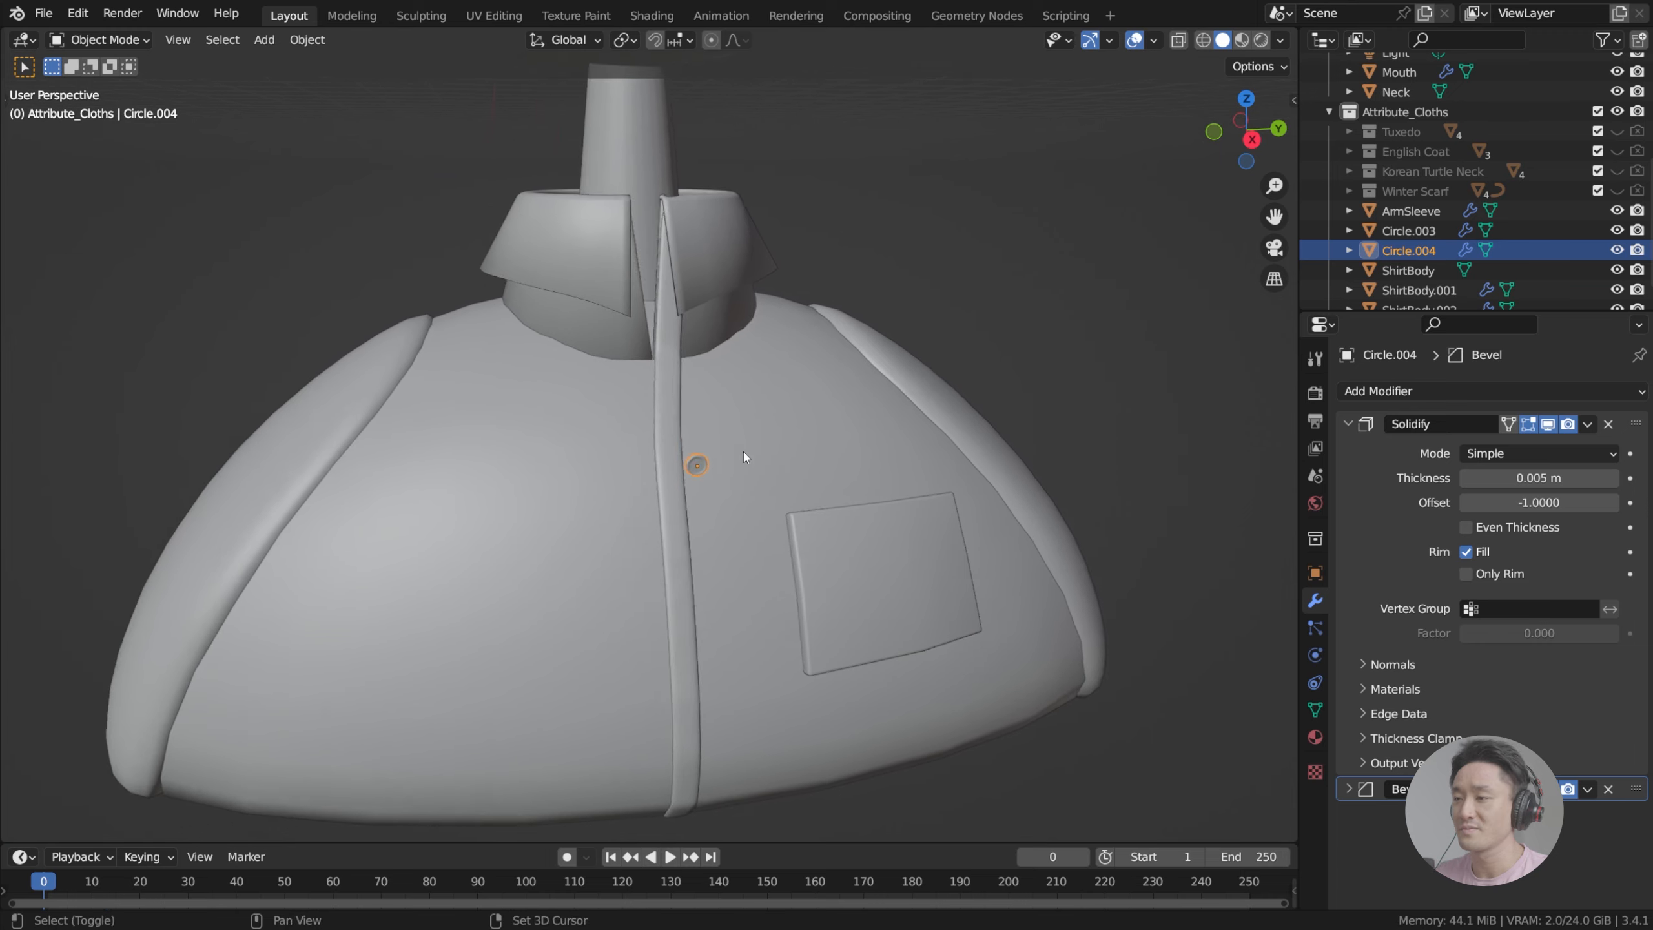
pyautogui.scroll(-1, 744, 452)
pyautogui.hotkey('ctrl', 's')
# Step: In Front Orthographic view, move the button in to the front strip just below the collar
pyautogui.scroll(2, 744, 453)
pyautogui.press('KP_1')
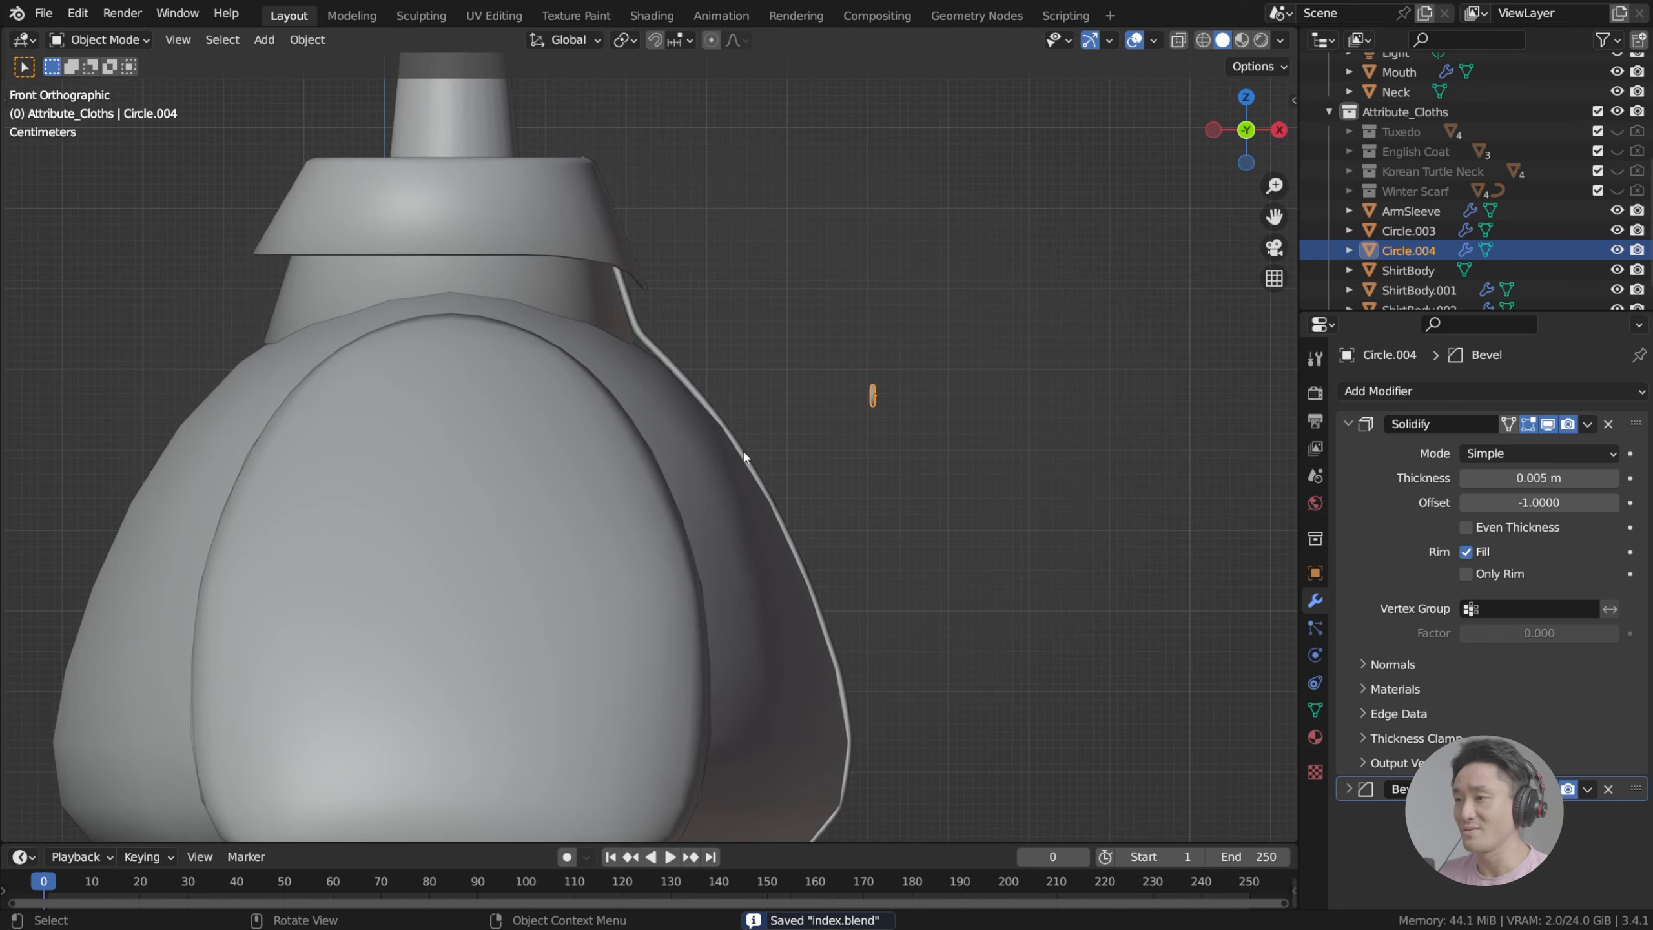
pyautogui.scroll(4, 874, 392)
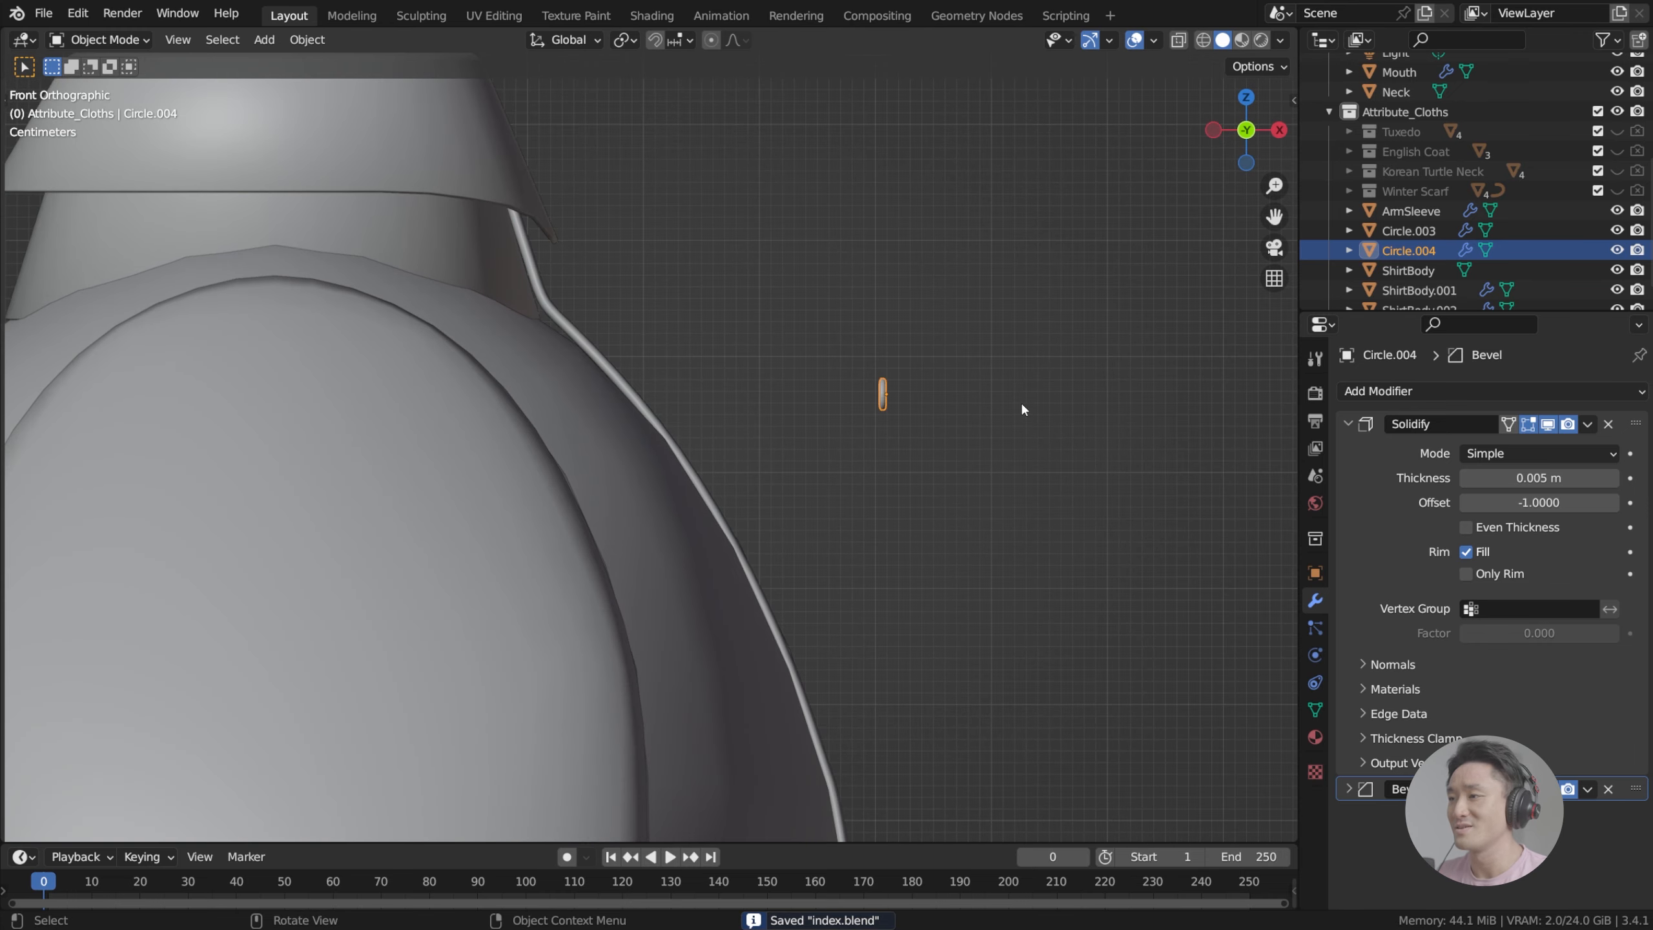
pyautogui.scroll(2, 1022, 404)
pyautogui.keyDown('shift'); pyautogui.moveTo(1061, 388); pyautogui.dragTo(968, 430, button='middle'); pyautogui.keyUp('shift')
pyautogui.press('g')
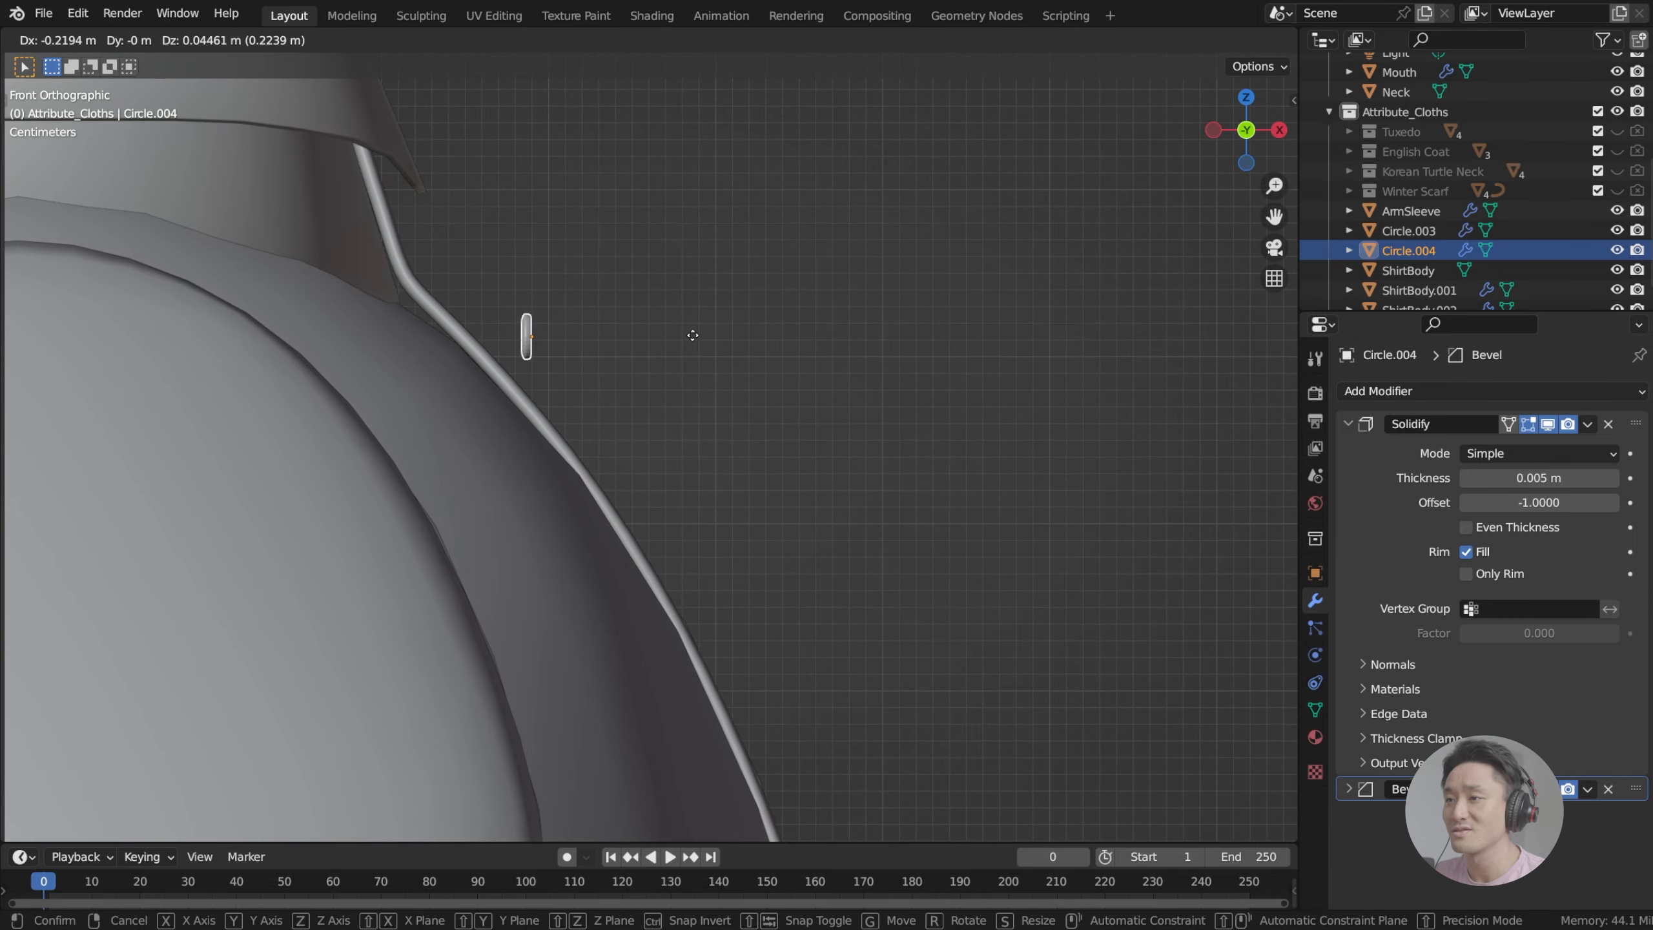
pyautogui.click(585, 267)
pyautogui.keyDown('shift'); pyautogui.moveTo(583, 258); pyautogui.dragTo(508, 285, button='middle'); pyautogui.keyUp('shift')
pyautogui.scroll(2, 674, 385)
pyautogui.scroll(-5, 501, 291)
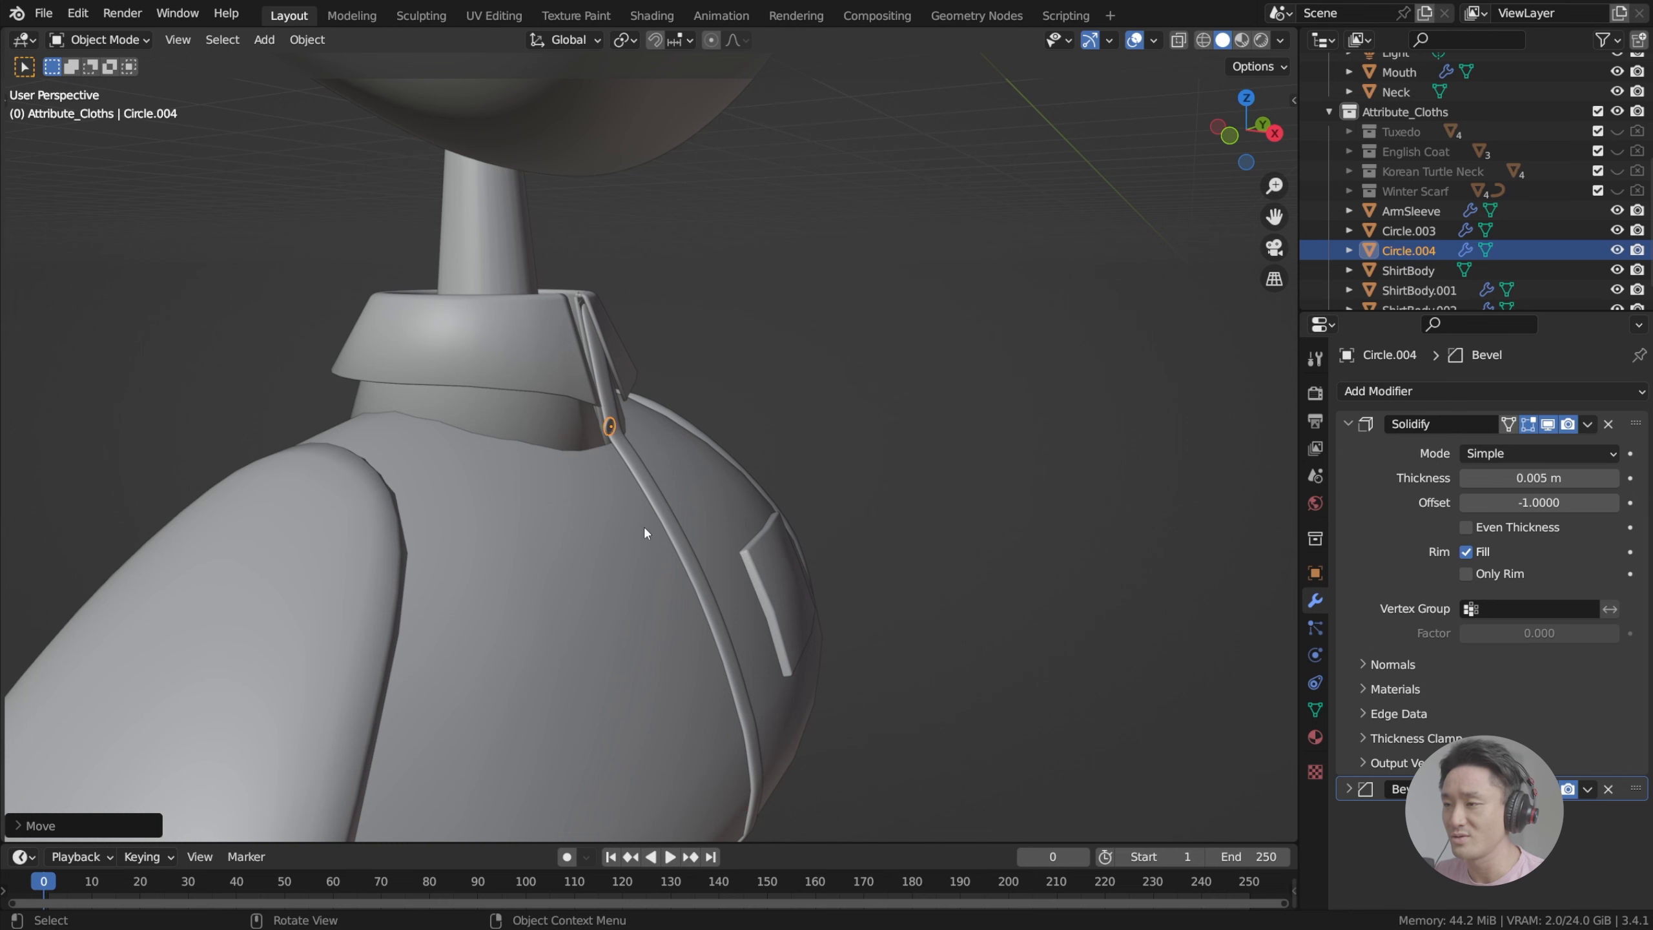
# Step: In Front Orthographic view, rotate the button to match the strip's slope and move it up against the strip's surface
pyautogui.press('KP_1')
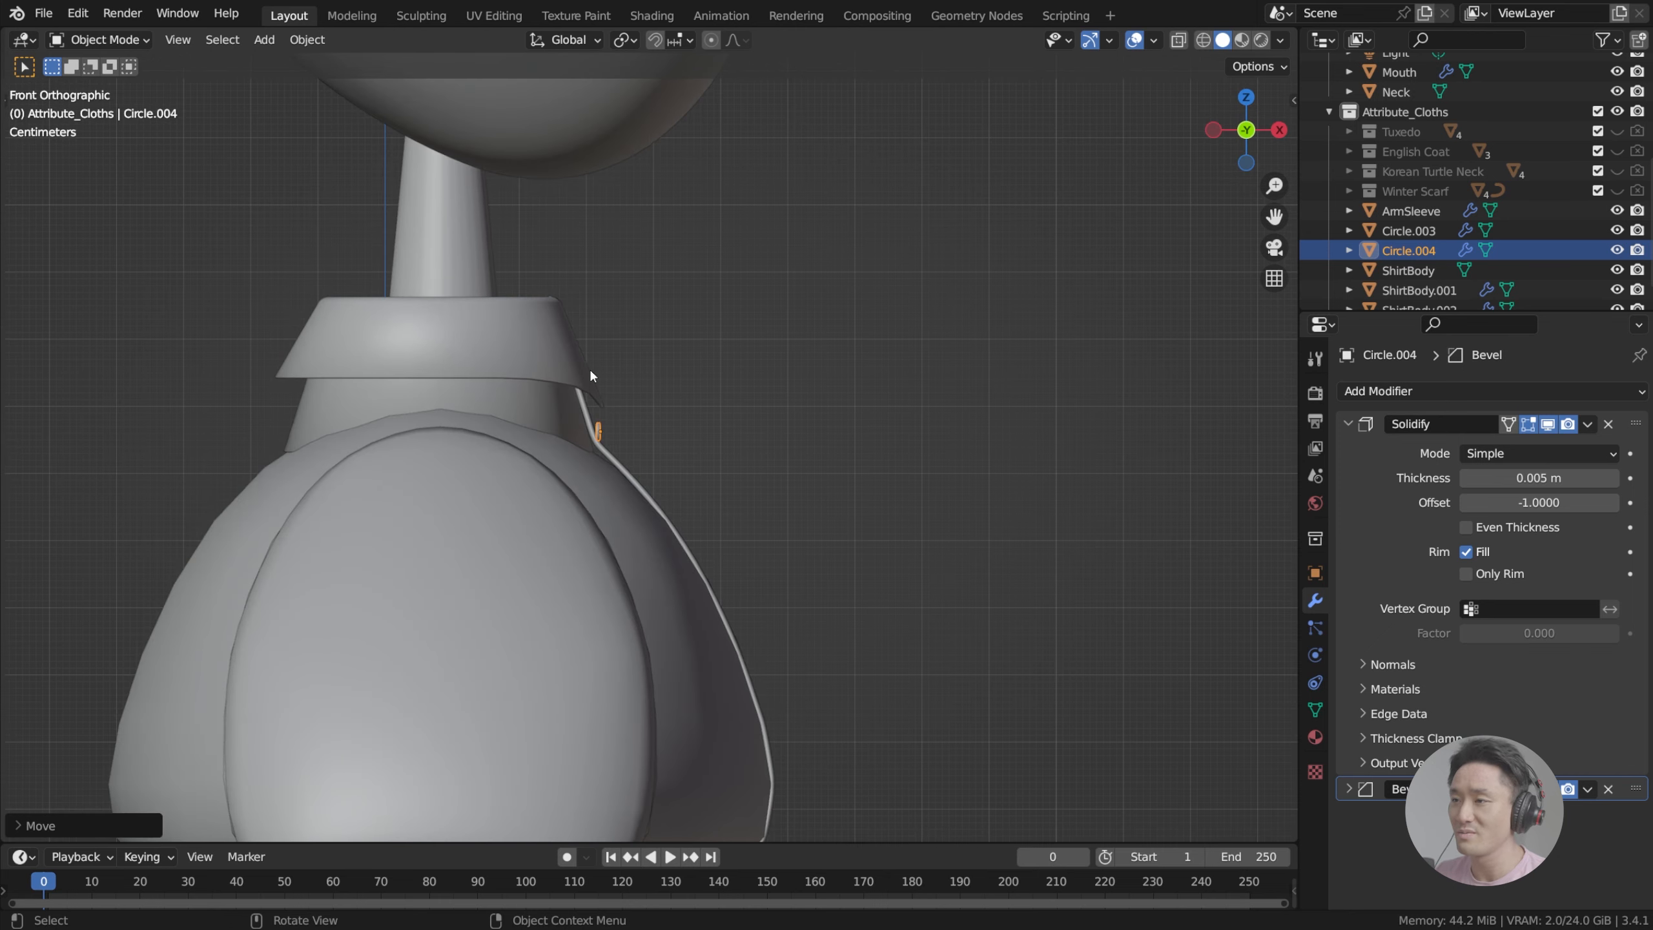
pyautogui.scroll(5, 589, 367)
pyautogui.scroll(2, 677, 378)
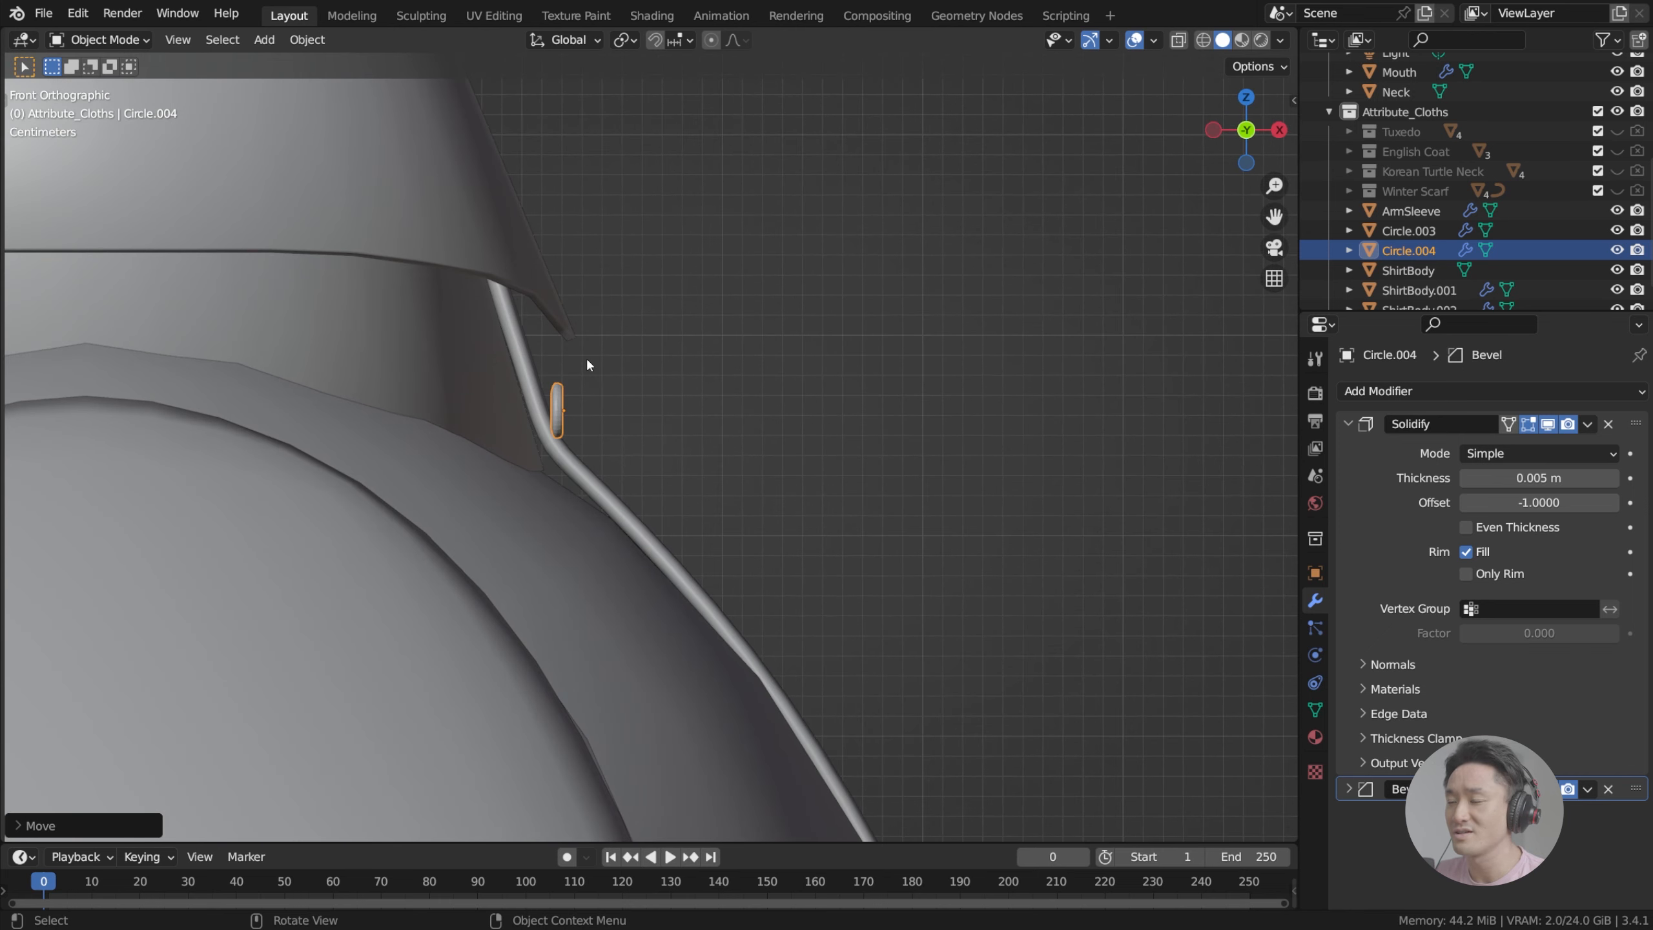
pyautogui.scroll(3, 589, 361)
pyautogui.press('r')
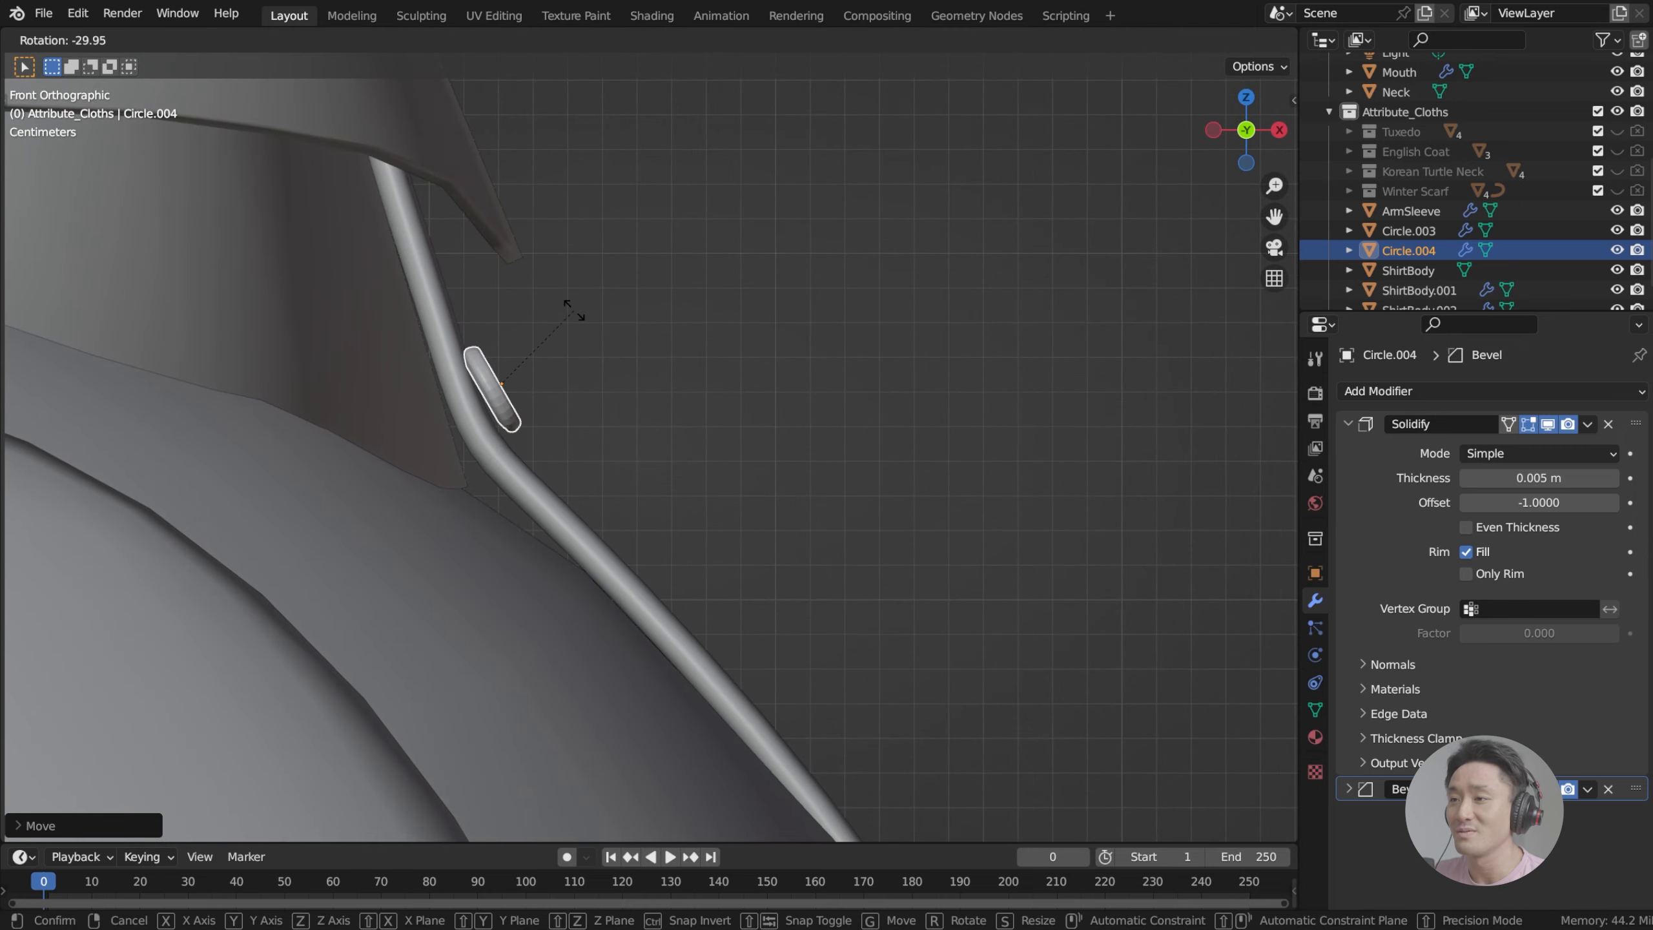
pyautogui.click(582, 333)
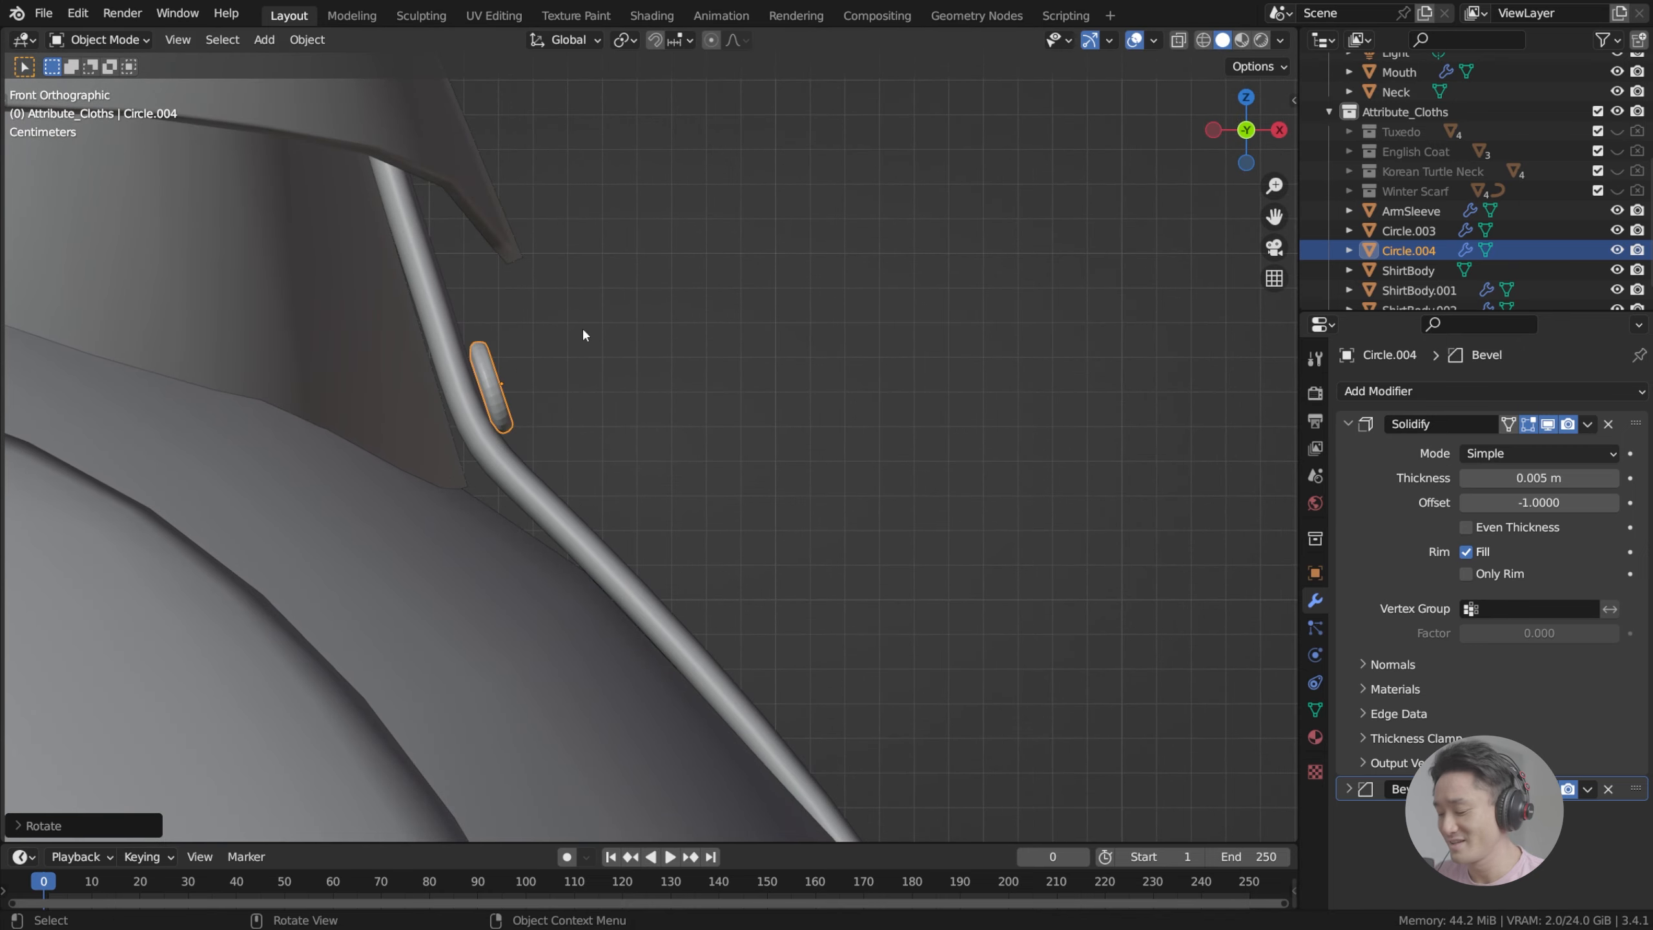
pyautogui.press('g')
pyautogui.click(555, 298)
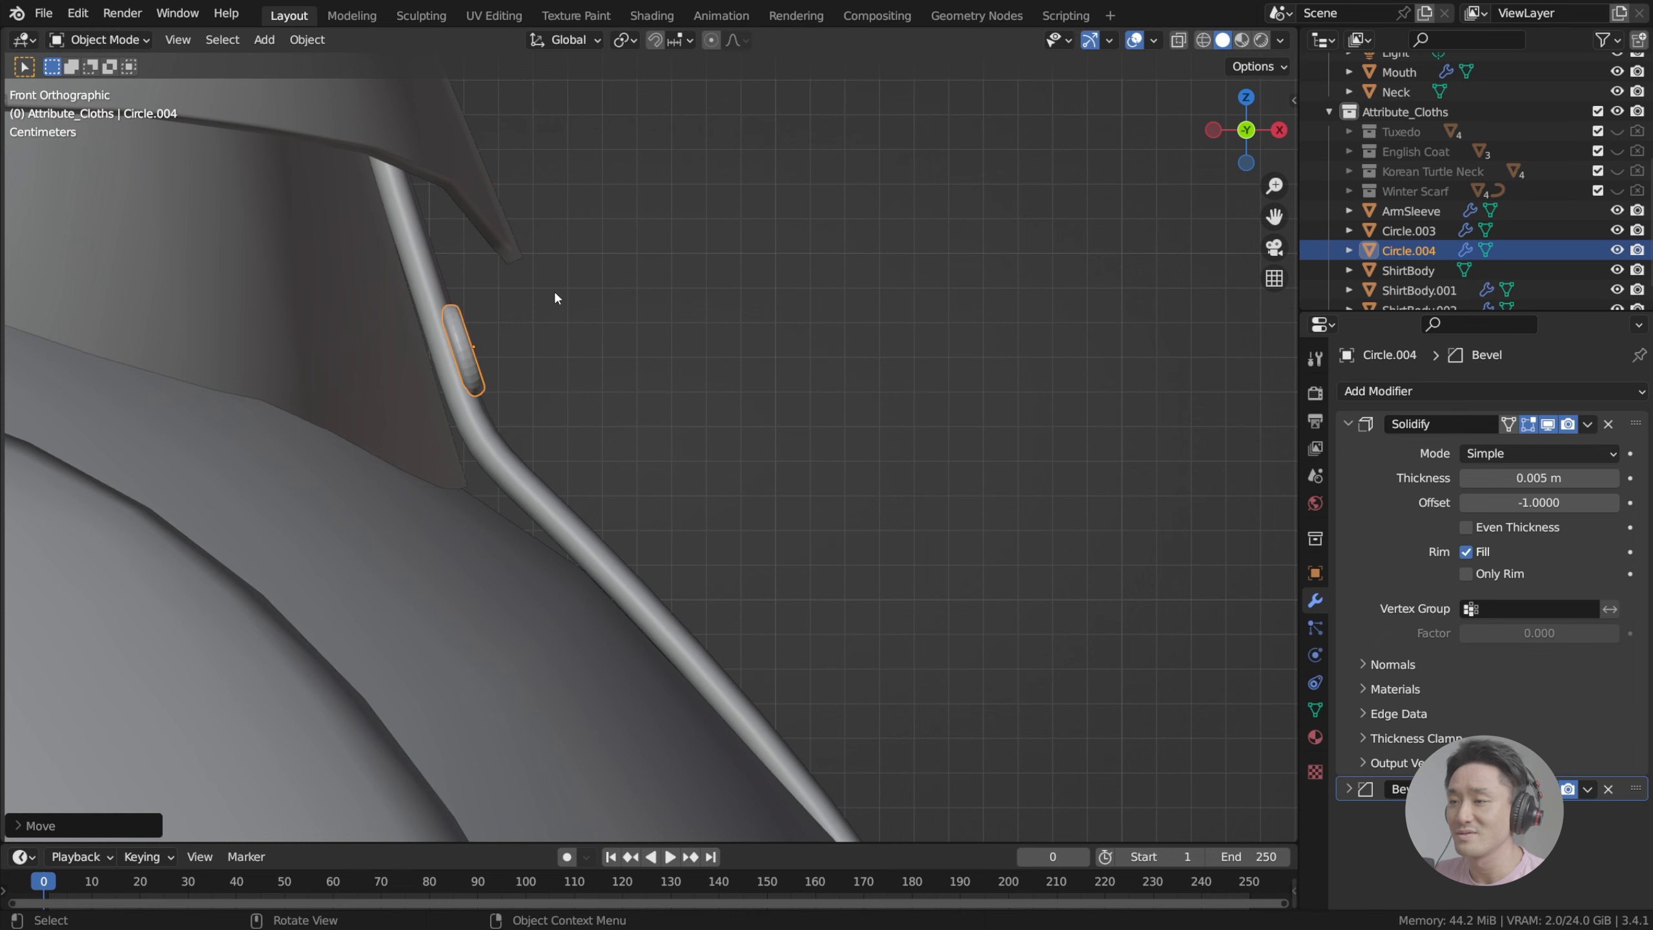
# Step: In Right Orthographic view, centre the button across the width of the front strip and check how it sits
pyautogui.moveTo(555, 297); pyautogui.dragTo(530, 290, button='middle')
pyautogui.press('KP_3')
pyautogui.press('g')
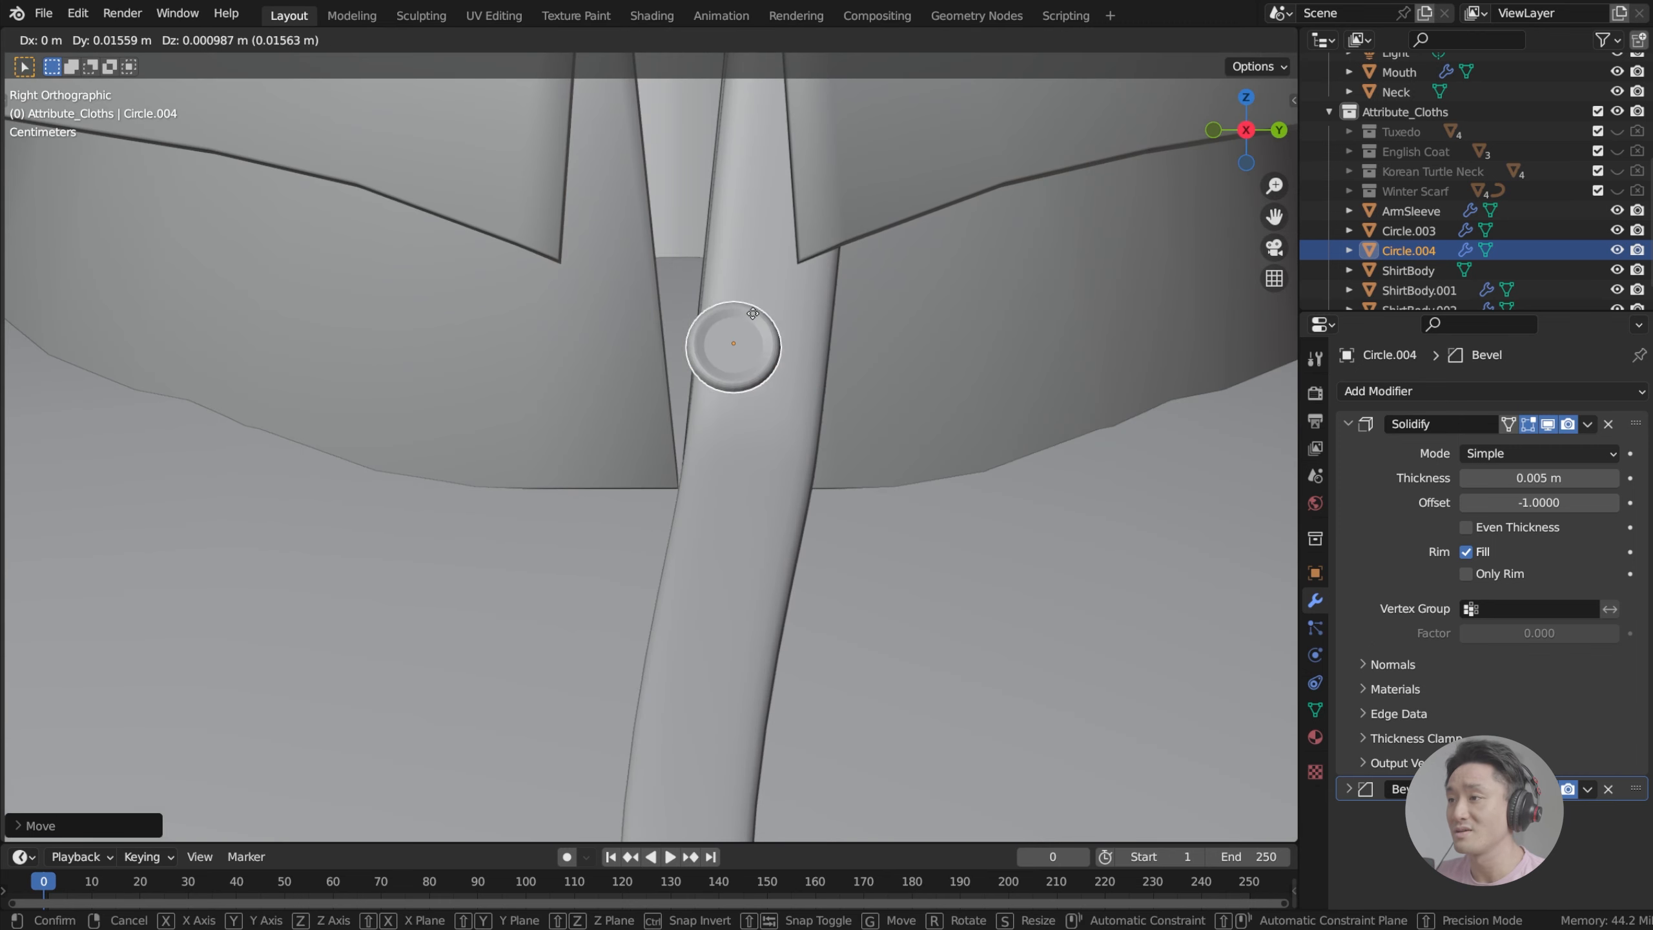
pyautogui.click(766, 314)
pyautogui.press('KP_1')
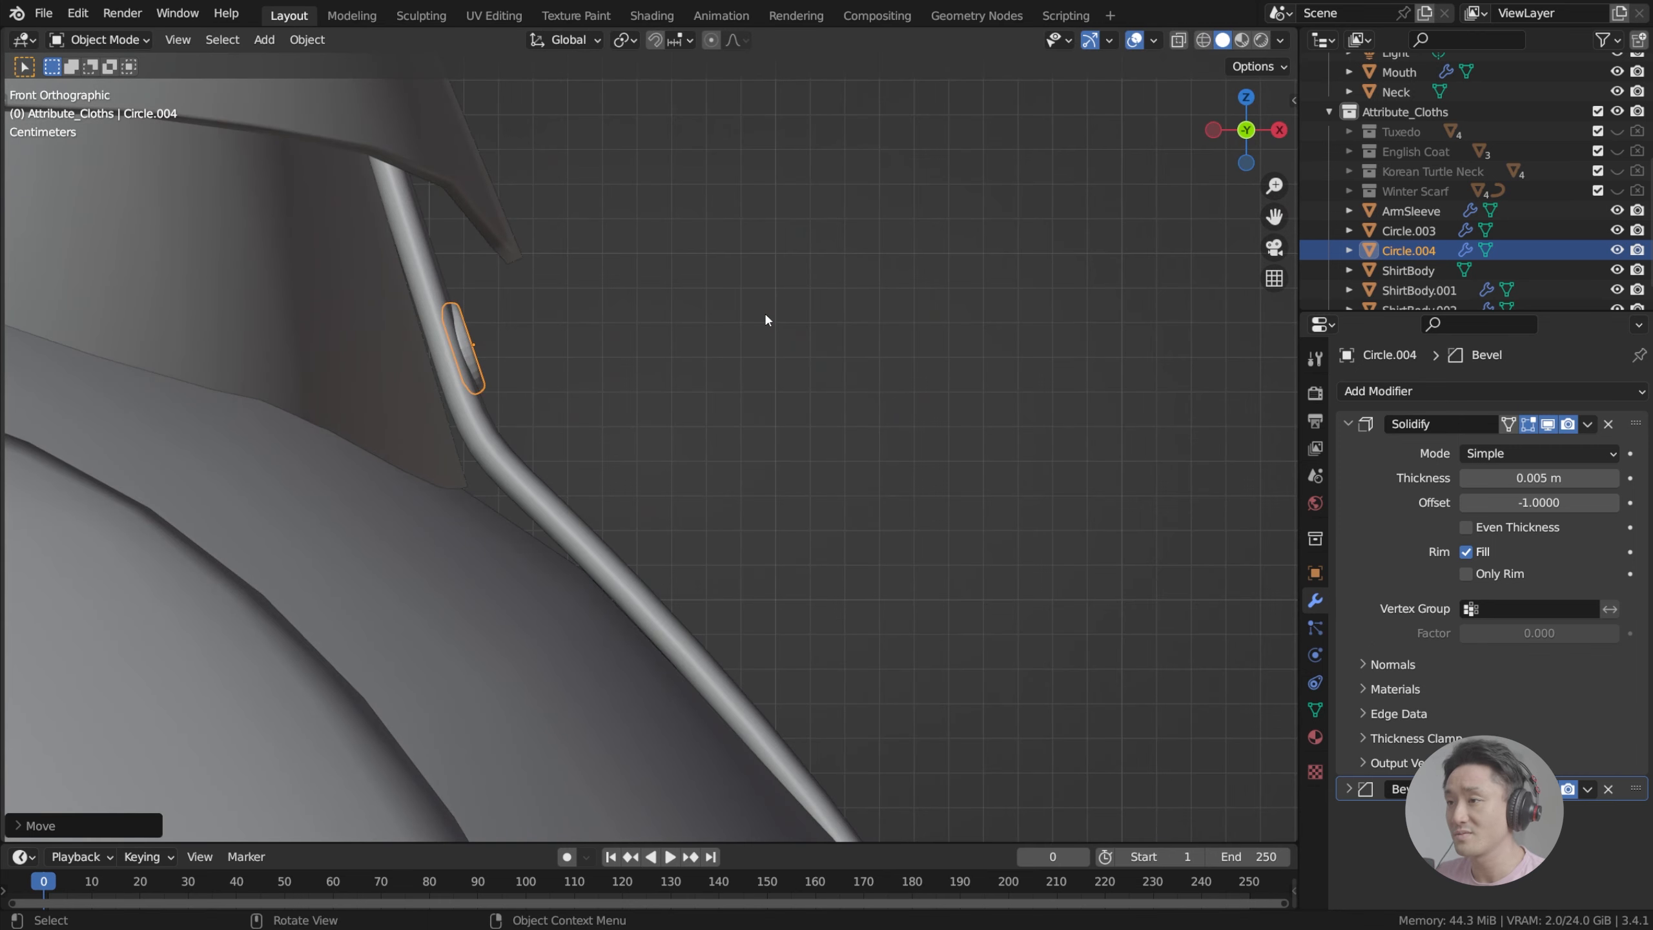
pyautogui.scroll(3, 765, 310)
pyautogui.keyDown('shift'); pyautogui.moveTo(573, 271); pyautogui.dragTo(450, 322, button='middle'); pyautogui.keyUp('shift')
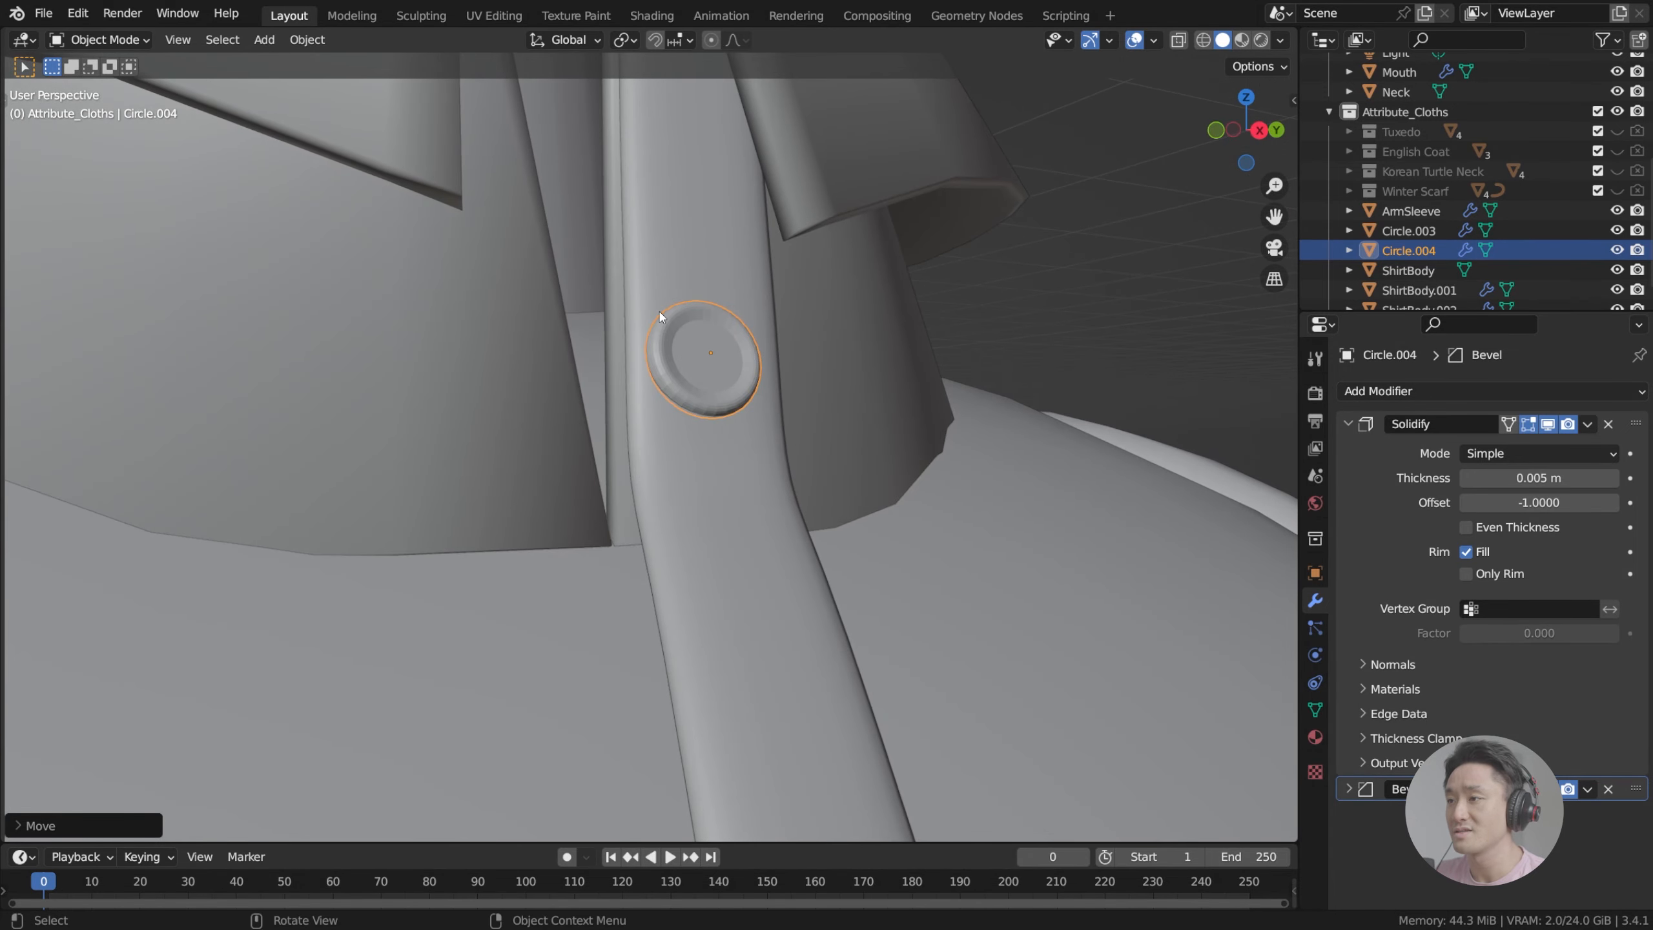
pyautogui.moveTo(659, 311); pyautogui.dragTo(609, 322, button='middle')
pyautogui.scroll(-7, 609, 321)
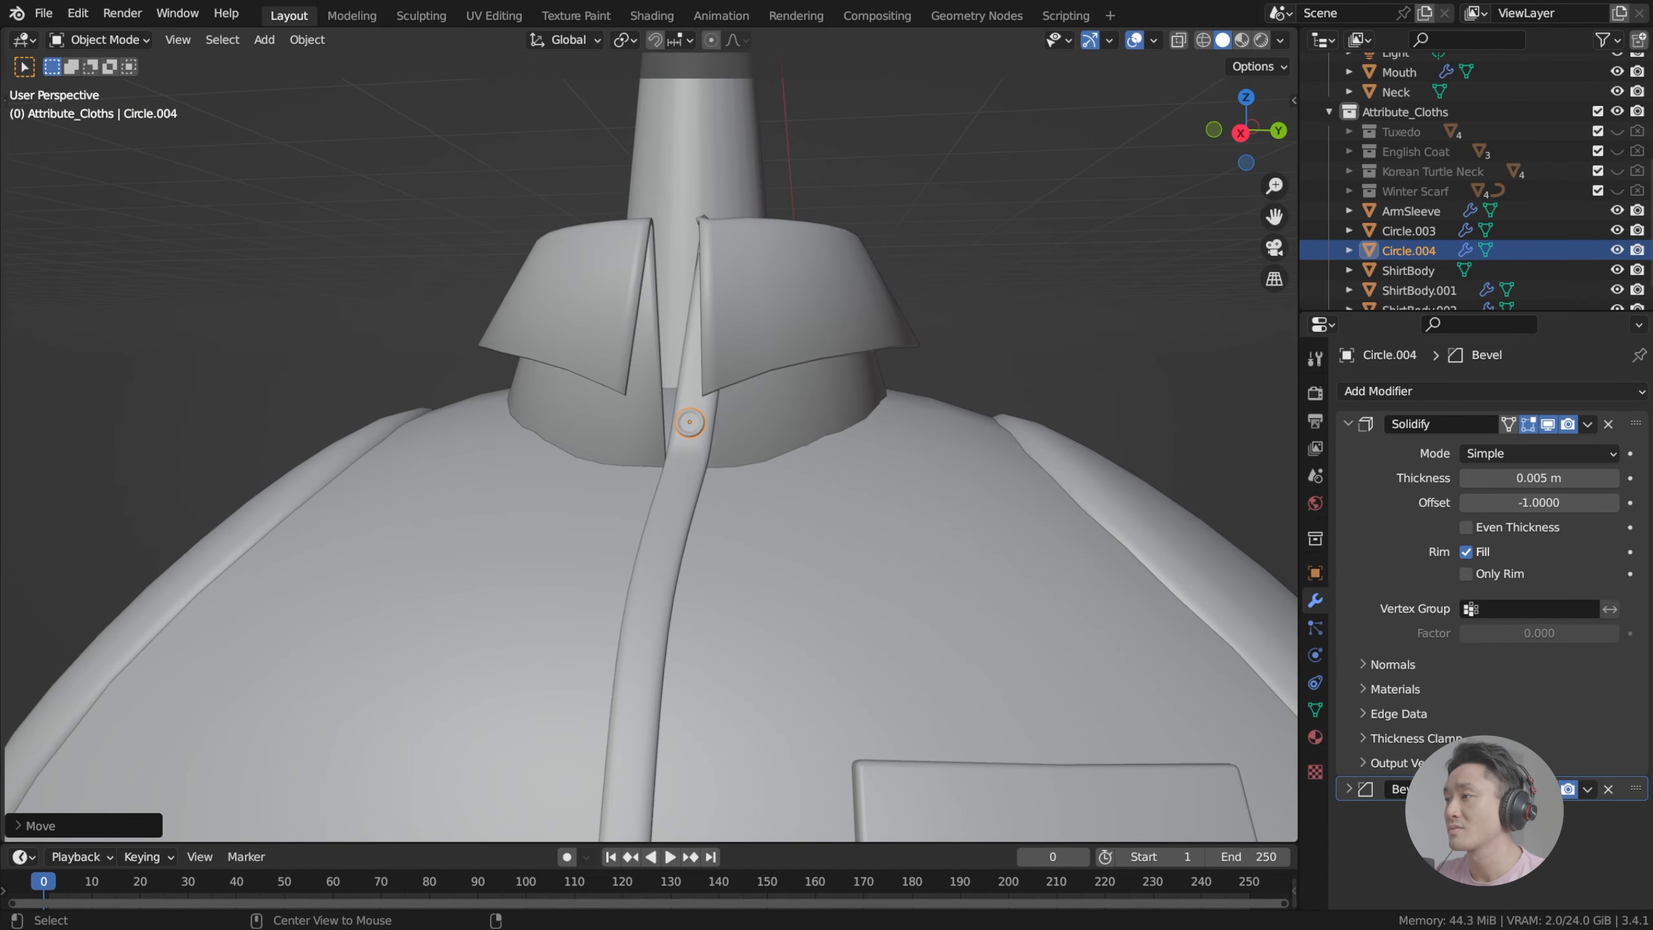
pyautogui.press('Up')
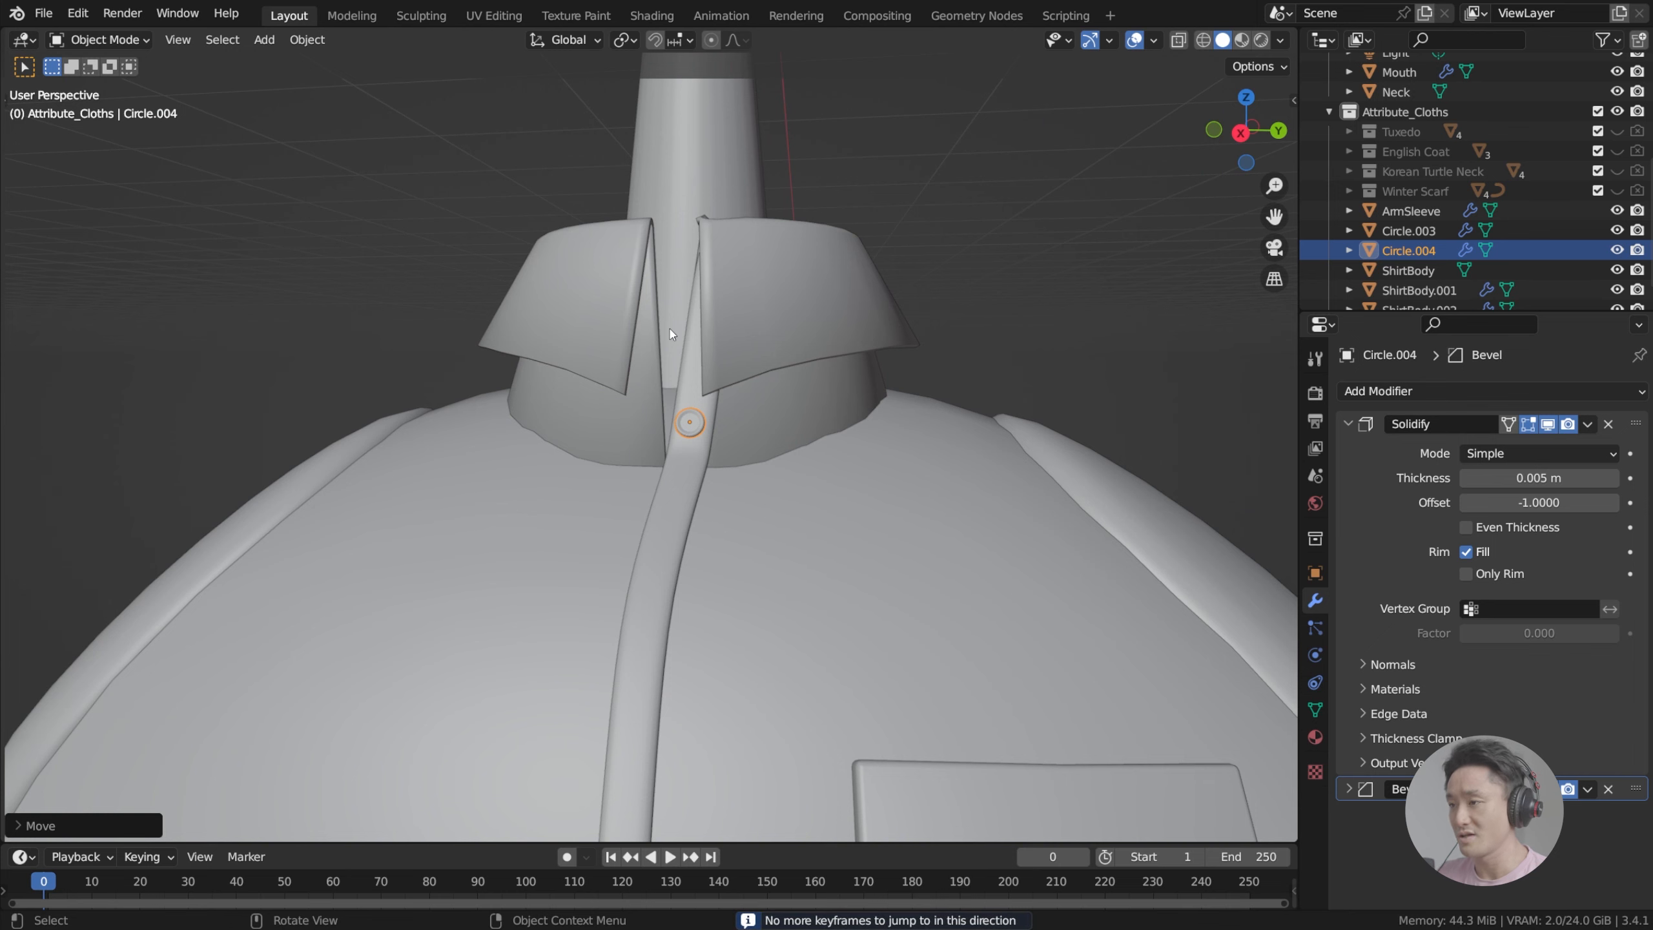
# Step: In Front Orthographic view, shift the button further up along the sloping strip towards the collar
pyautogui.press('KP_1')
pyautogui.scroll(5, 668, 326)
pyautogui.press('g')
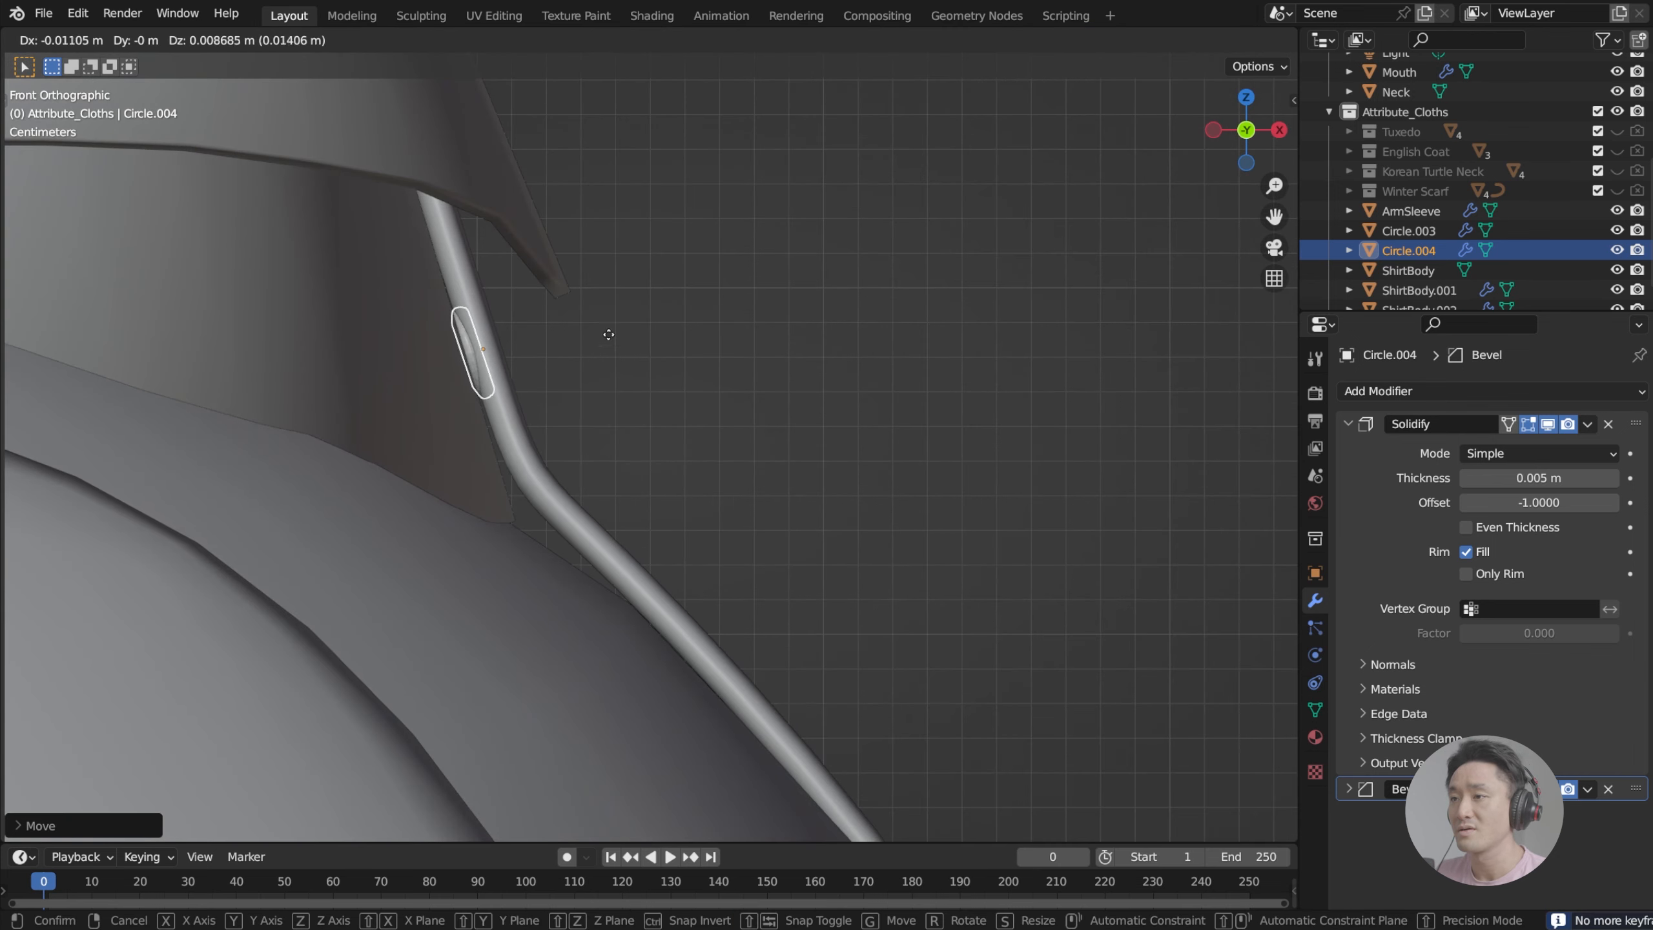
pyautogui.click(612, 262)
pyautogui.moveTo(612, 261); pyautogui.dragTo(527, 304, button='middle')
# Step: In Right Orthographic view, reposition the button on the strip beside the collar's lower tip
pyautogui.press('KP_3')
pyautogui.scroll(-4, 526, 303)
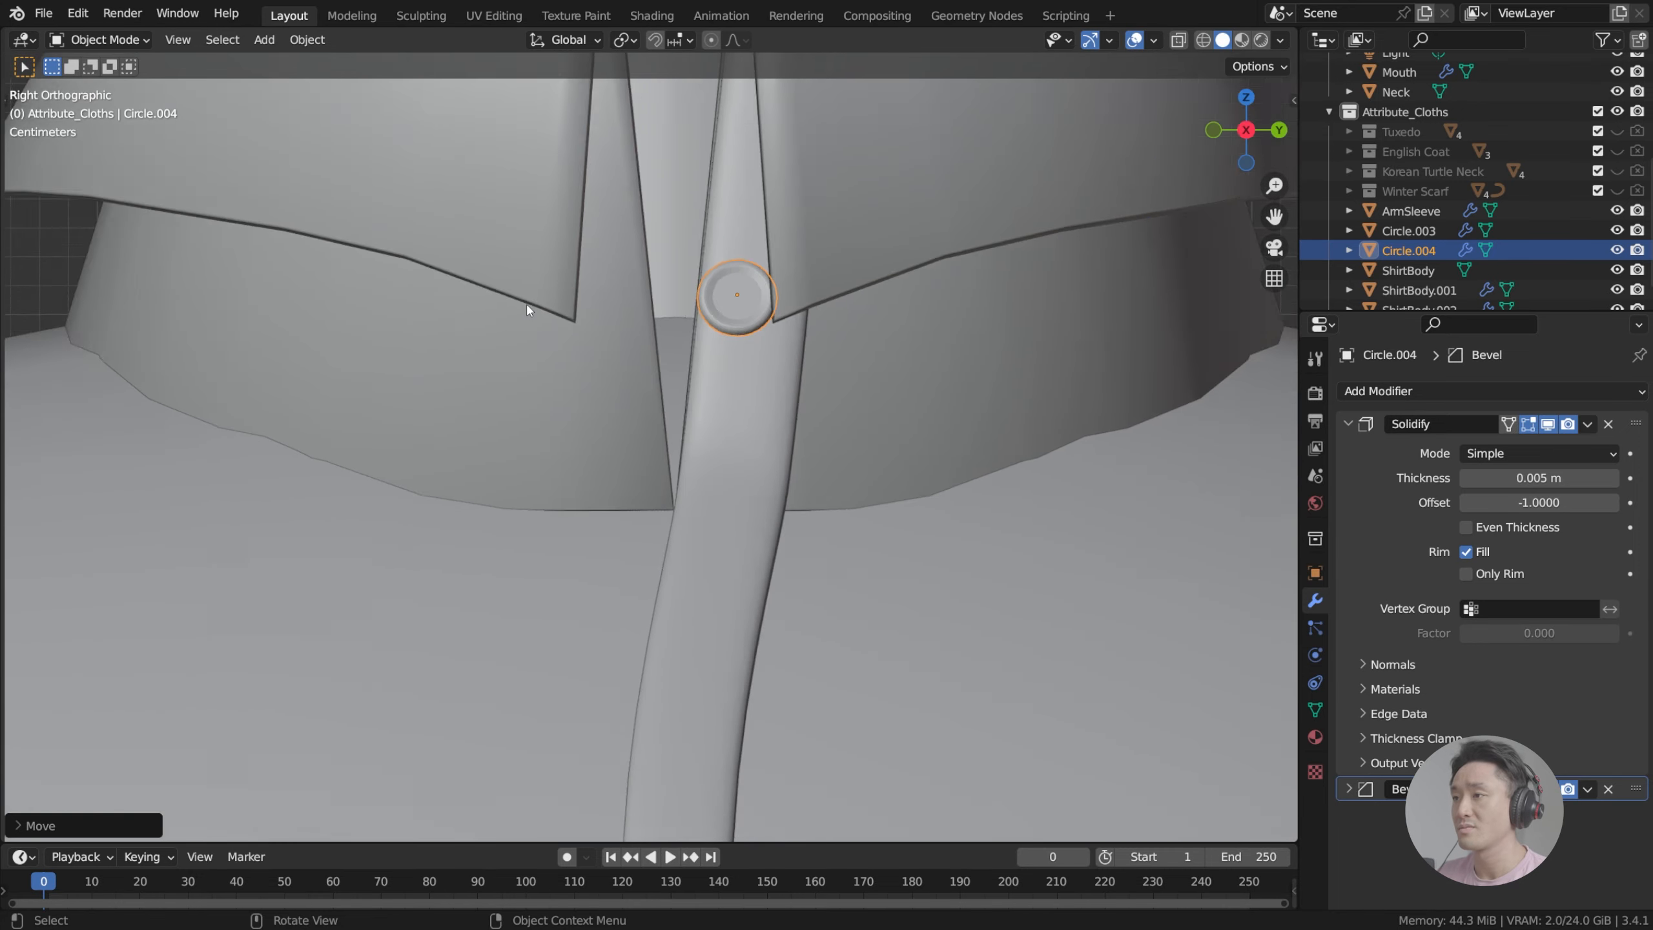
pyautogui.press('g')
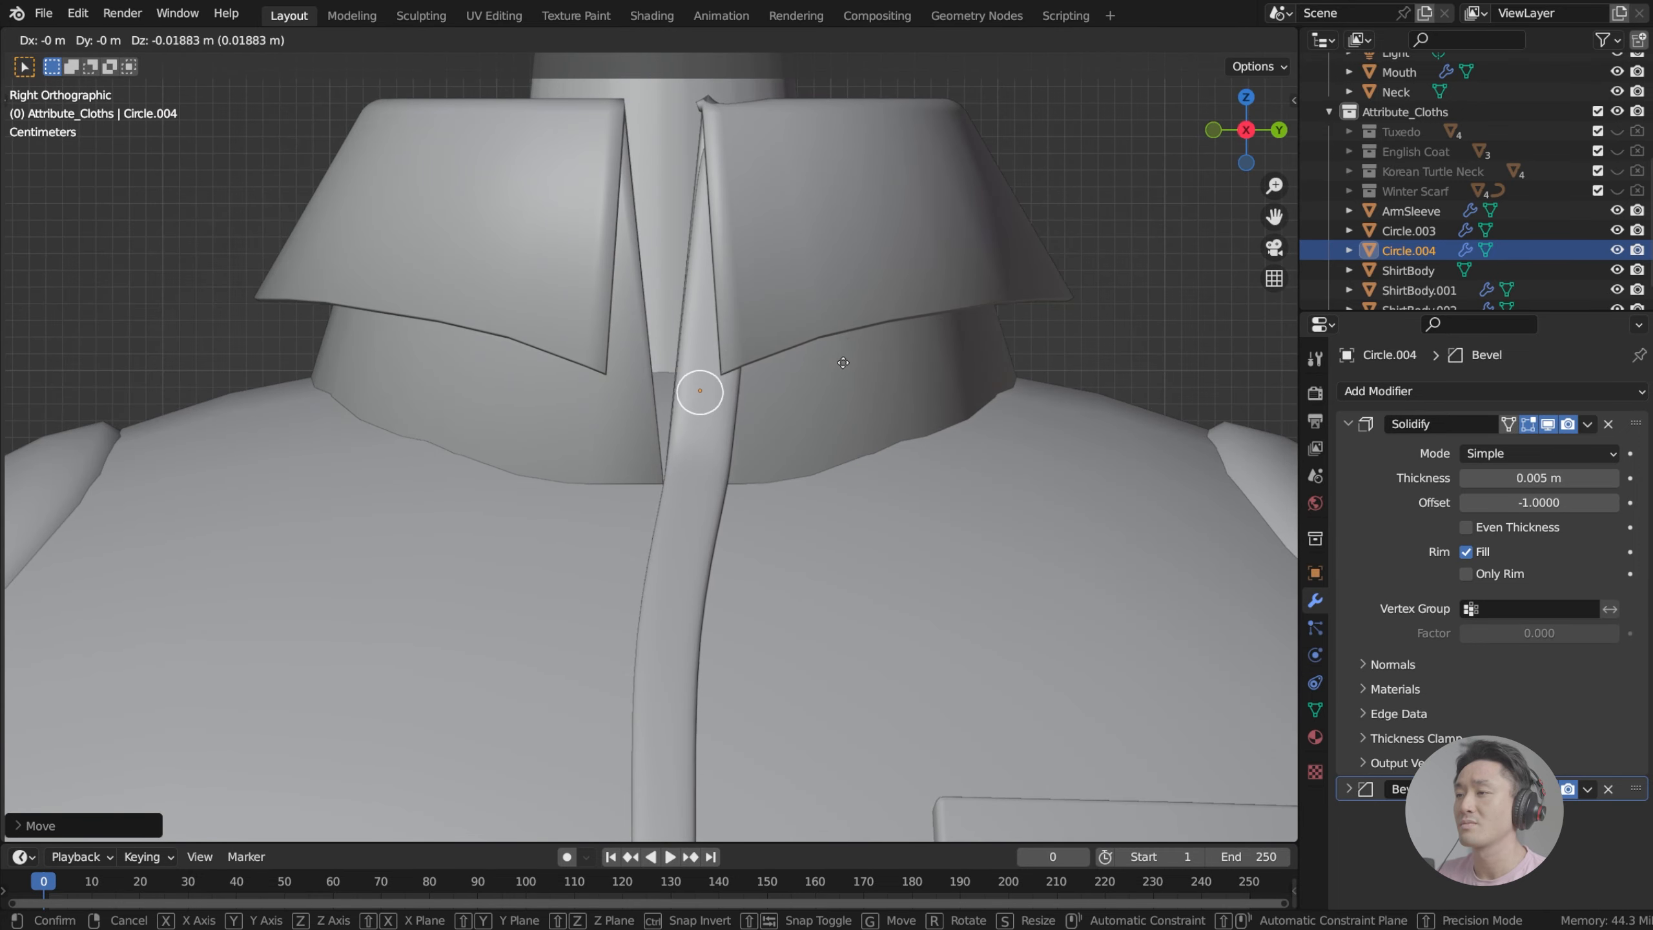
pyautogui.click(853, 308)
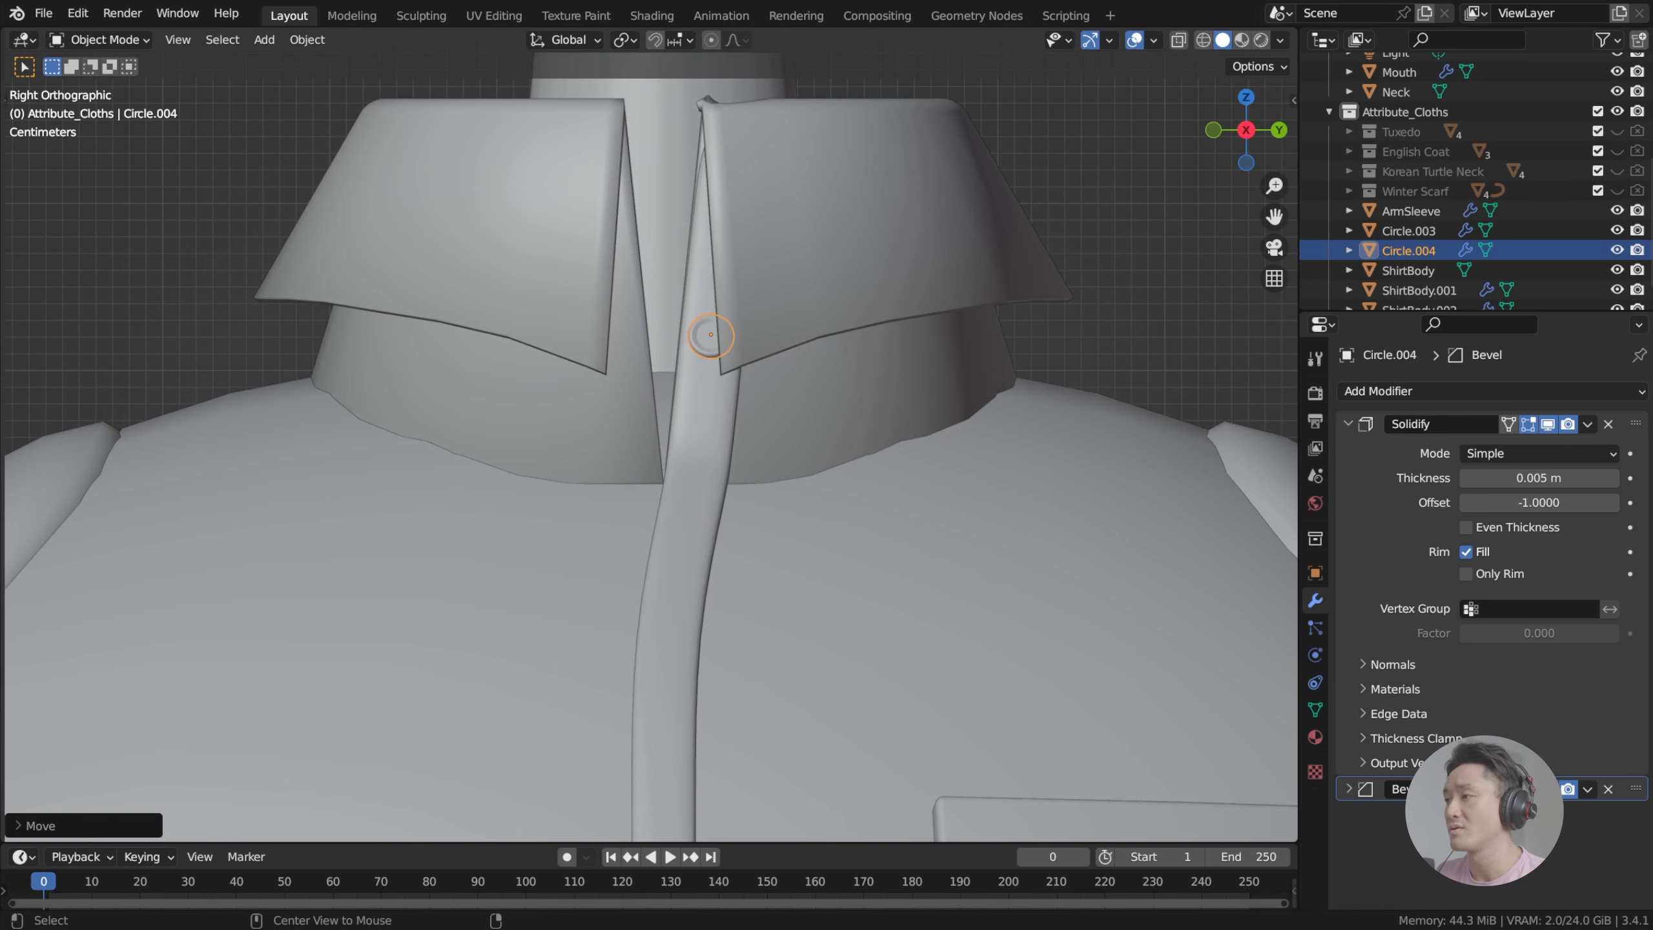
pyautogui.press('g')
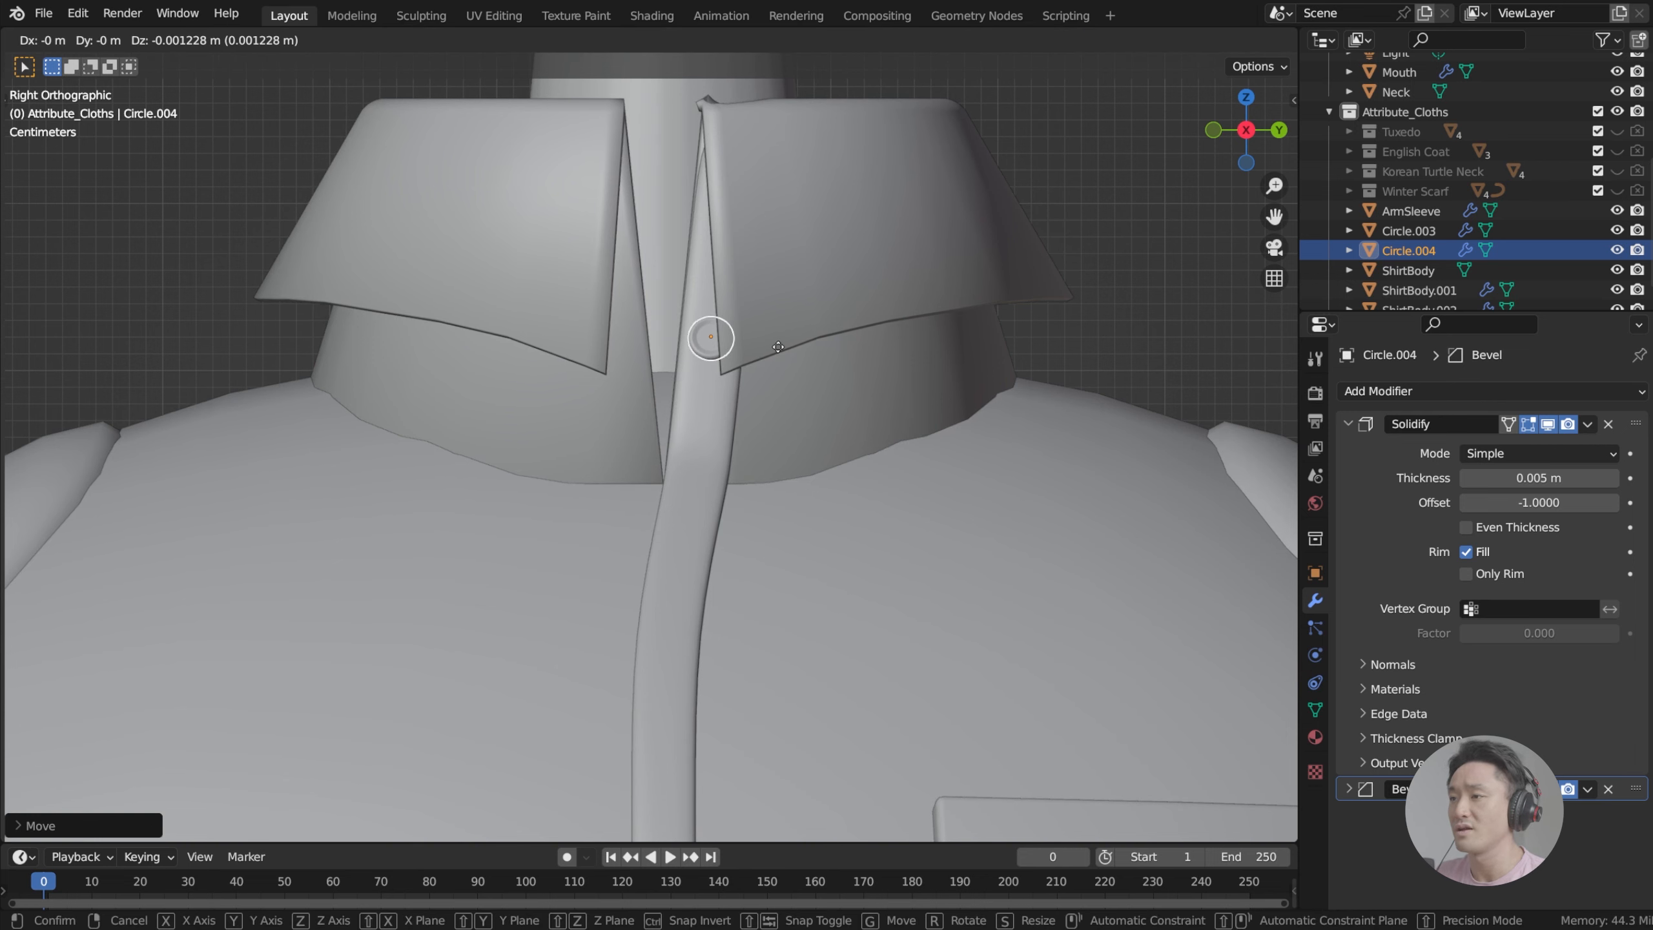
pyautogui.click(777, 345)
# Step: Preview the shirt and its button in Rendered viewport shading
pyautogui.scroll(-3, 809, 328)
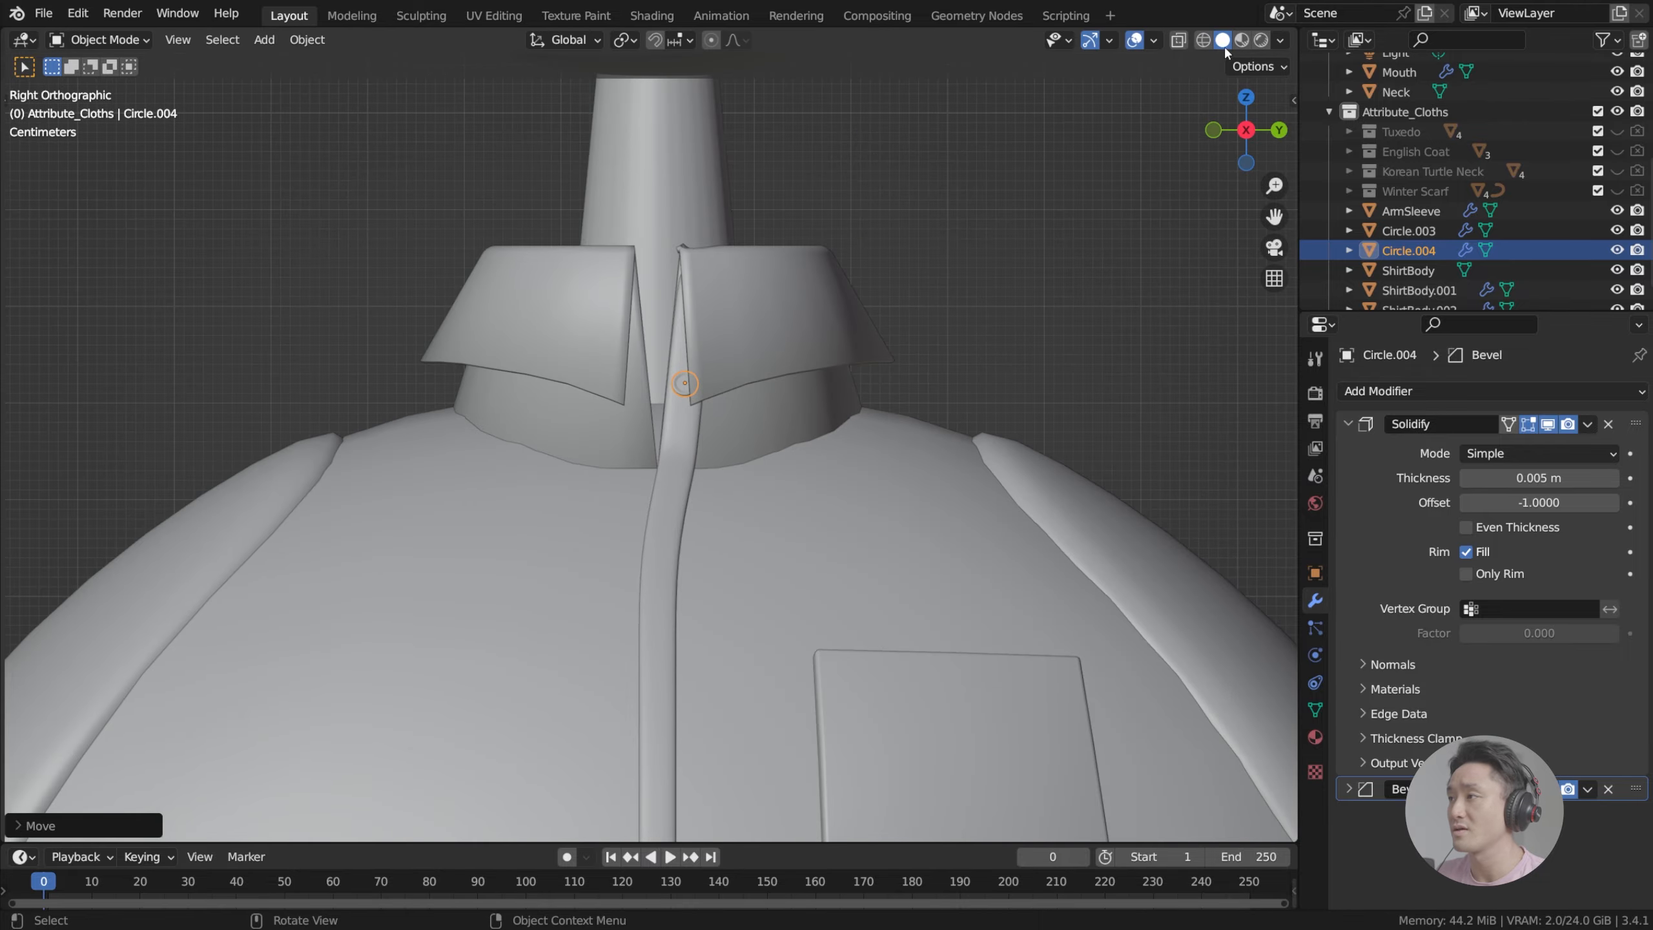
pyautogui.click(1259, 40)
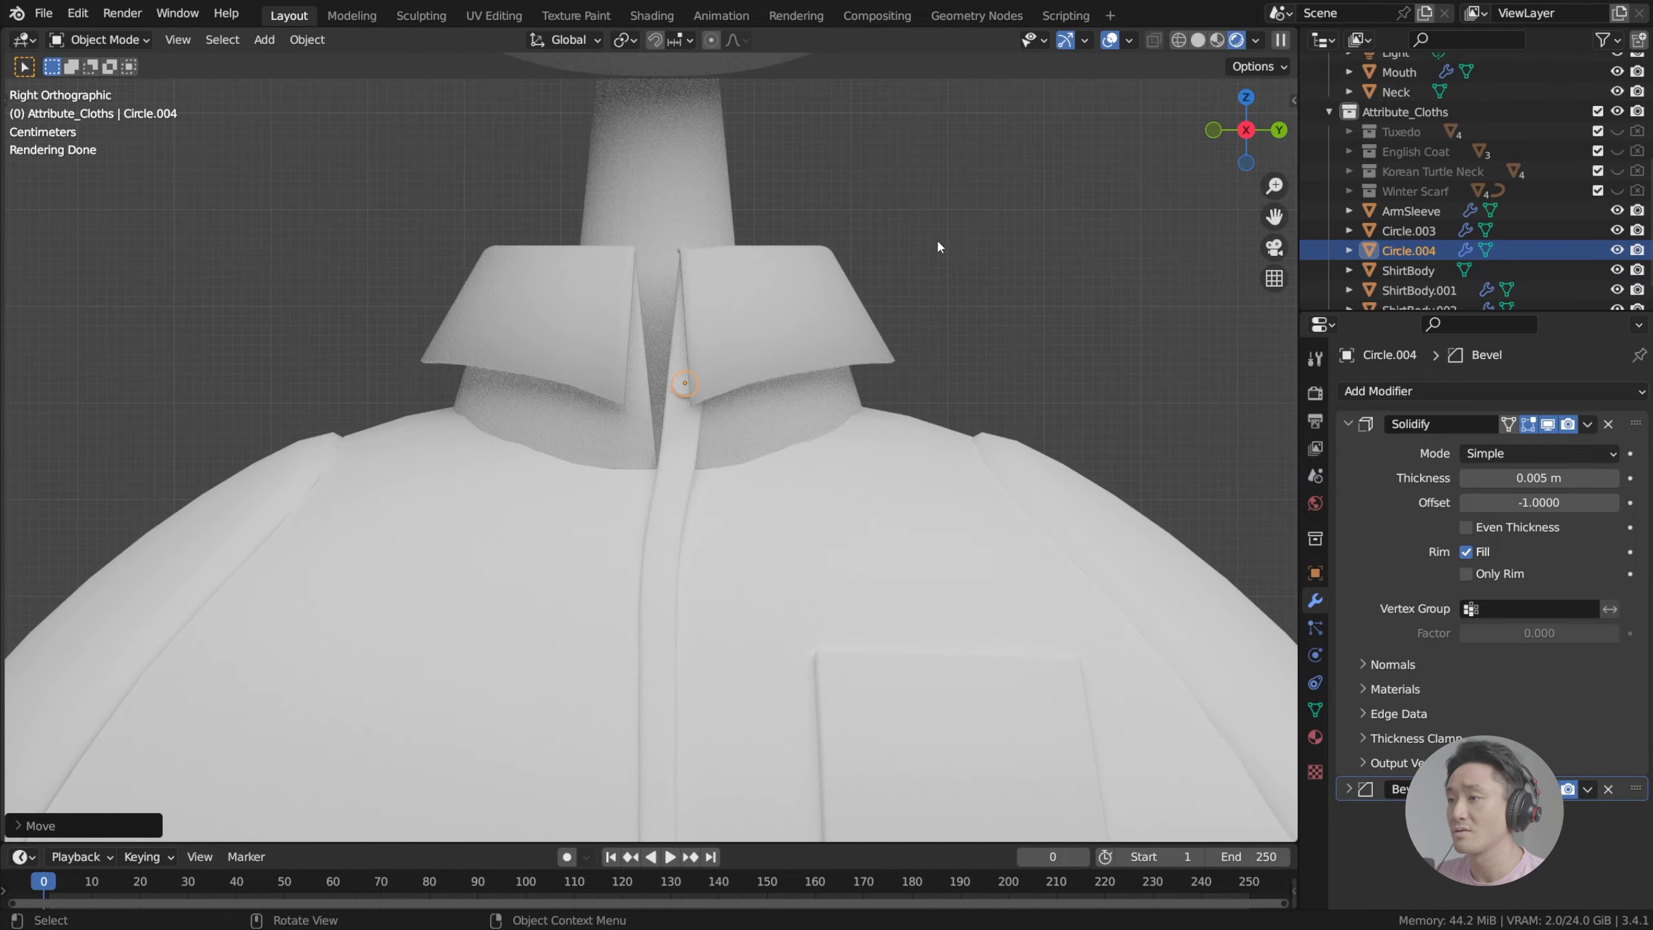
# Step: Move the button about 0.003 m inward along the X axis so it sits closer to the front strip
pyautogui.scroll(7, 756, 384)
pyautogui.keyDown('shift'); pyautogui.moveTo(756, 360); pyautogui.dragTo(690, 449, button='middle'); pyautogui.keyUp('shift')
pyautogui.press('g')
pyautogui.rightClick(690, 449)
pyautogui.press('g')
pyautogui.press('x')
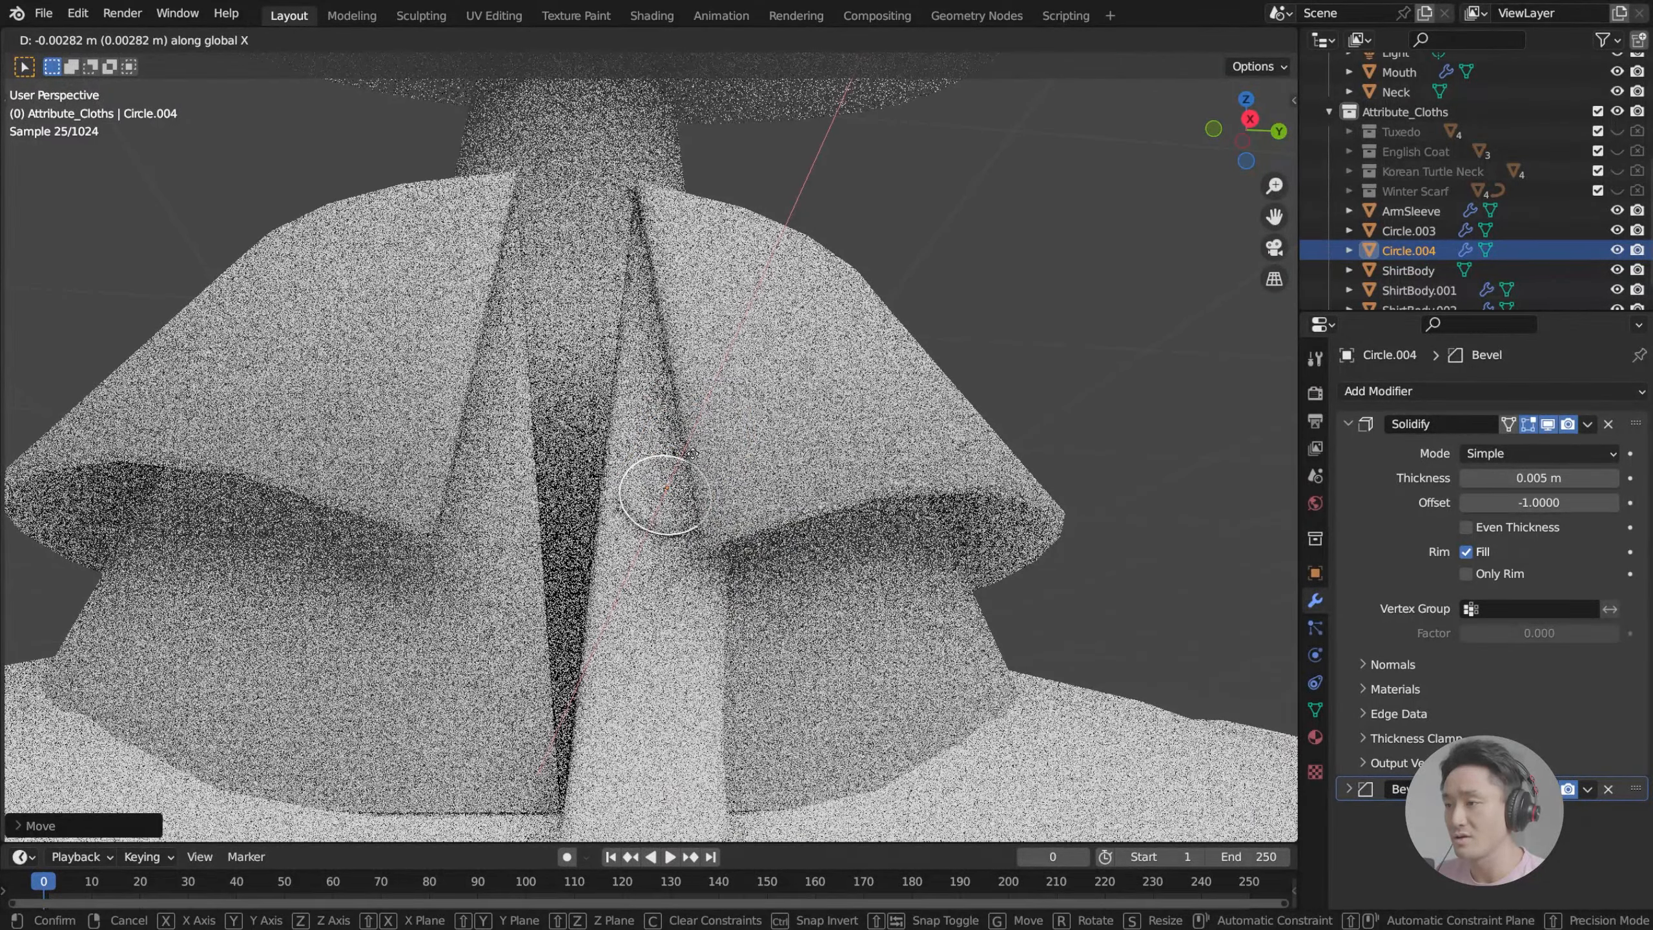
pyautogui.click(695, 458)
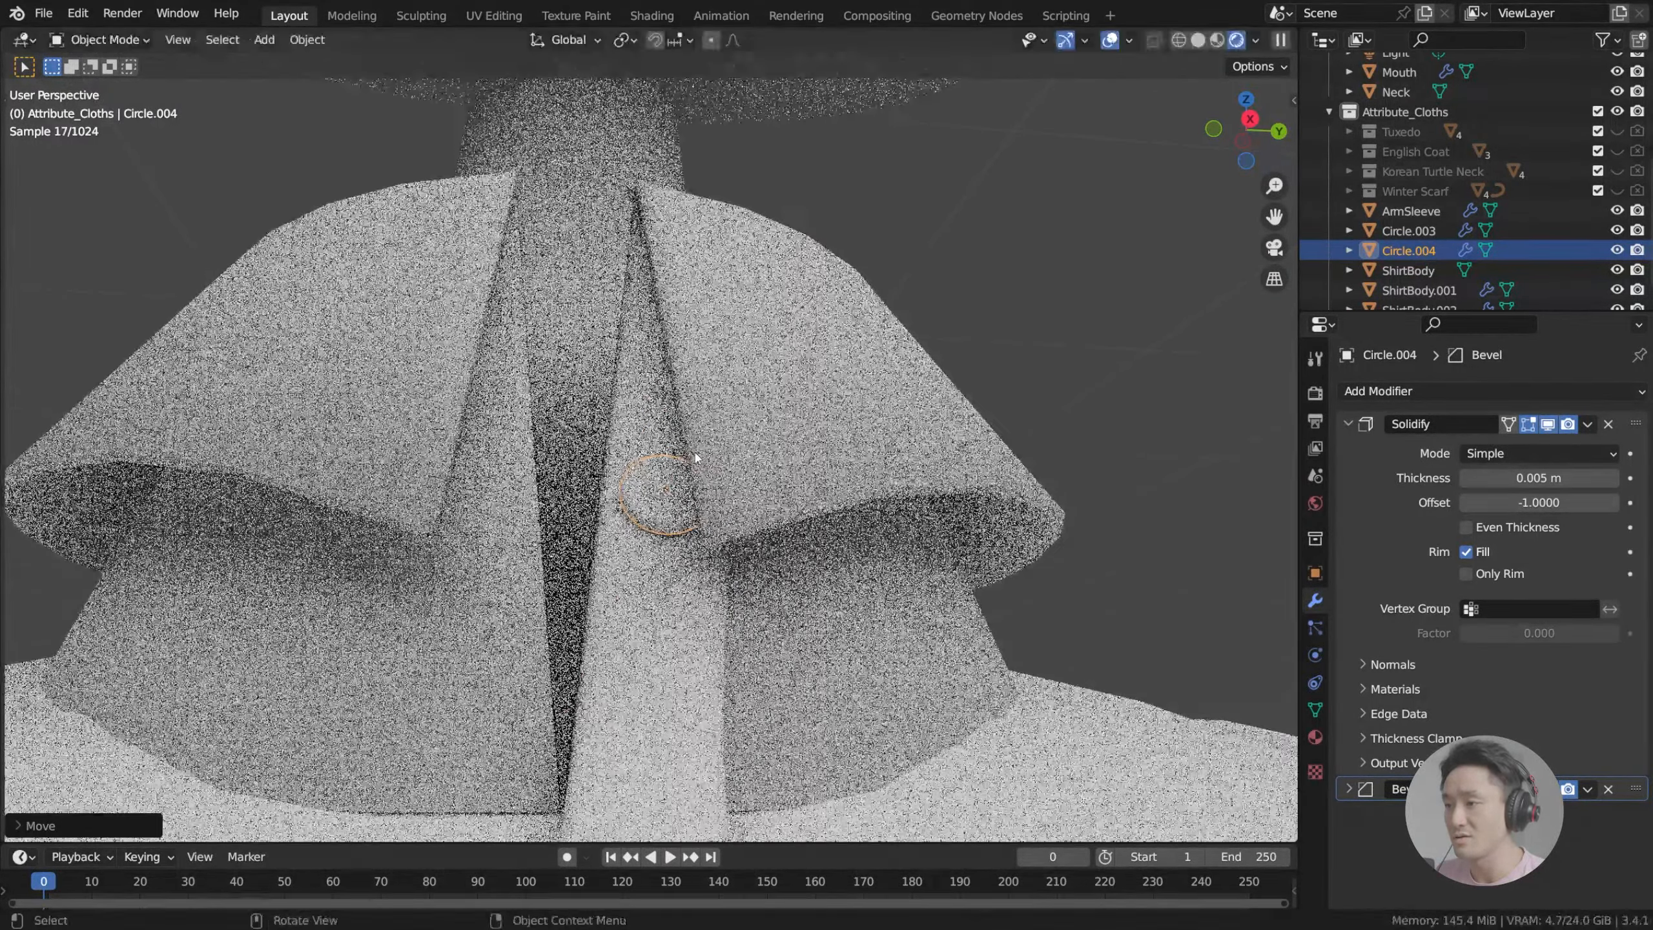
# Step: Rotate the button about the Y axis to follow the strip's slope and move it about 0.0014 m inward along X
pyautogui.moveTo(780, 436); pyautogui.dragTo(841, 480, button='middle')
pyautogui.press('r')
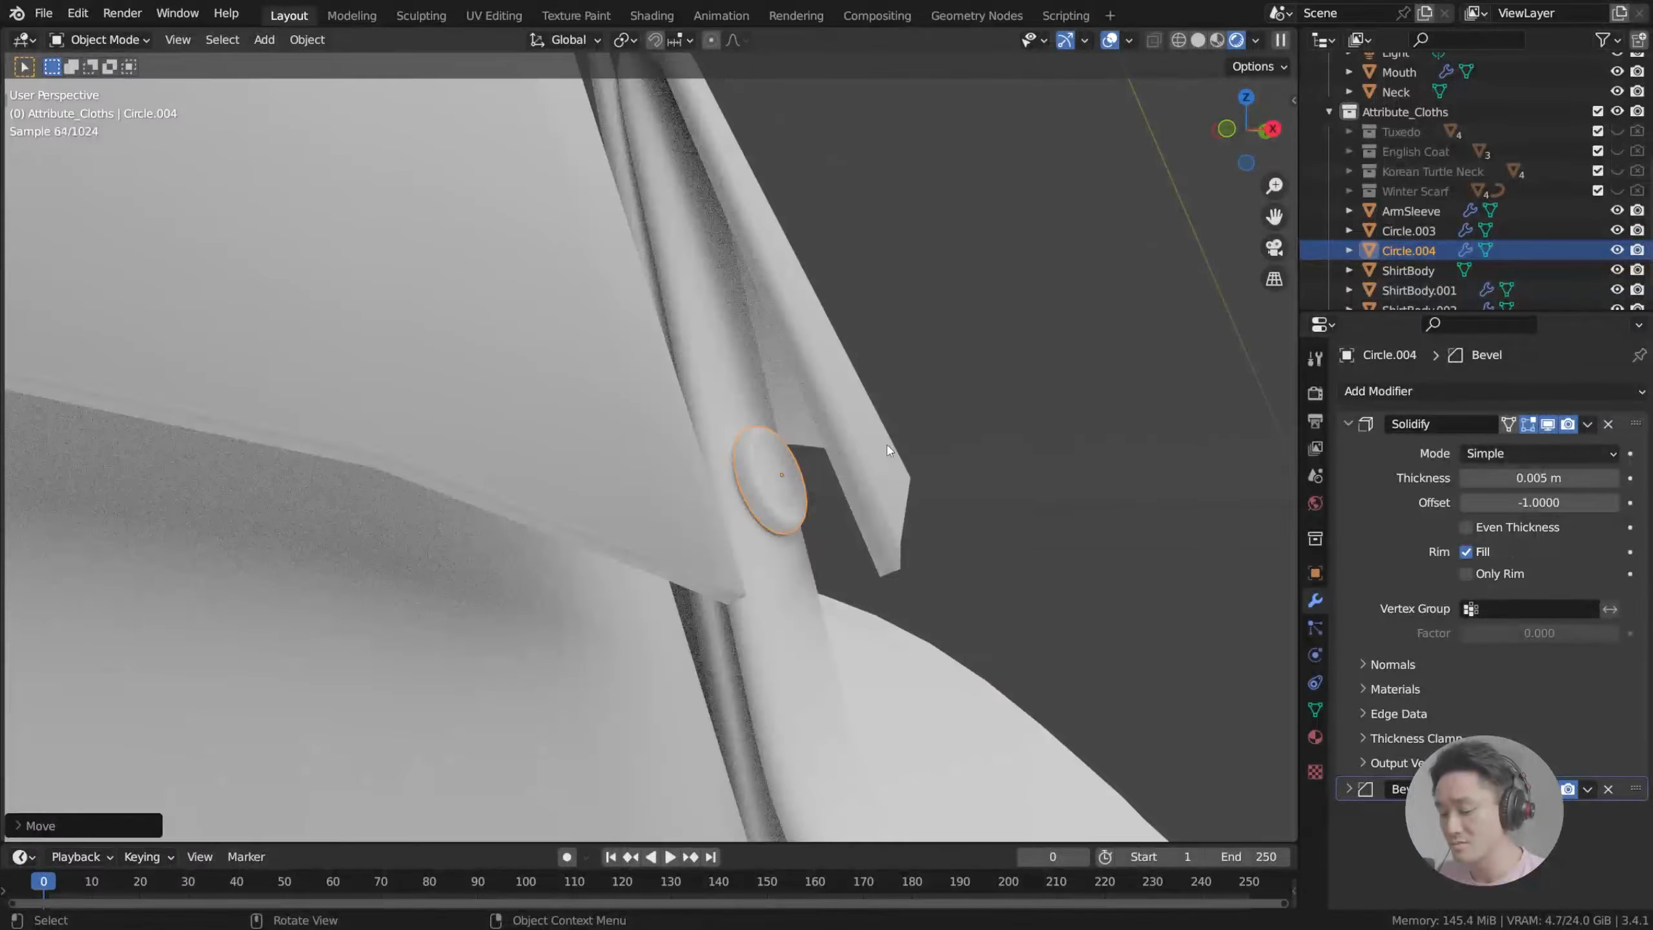
pyautogui.press('y')
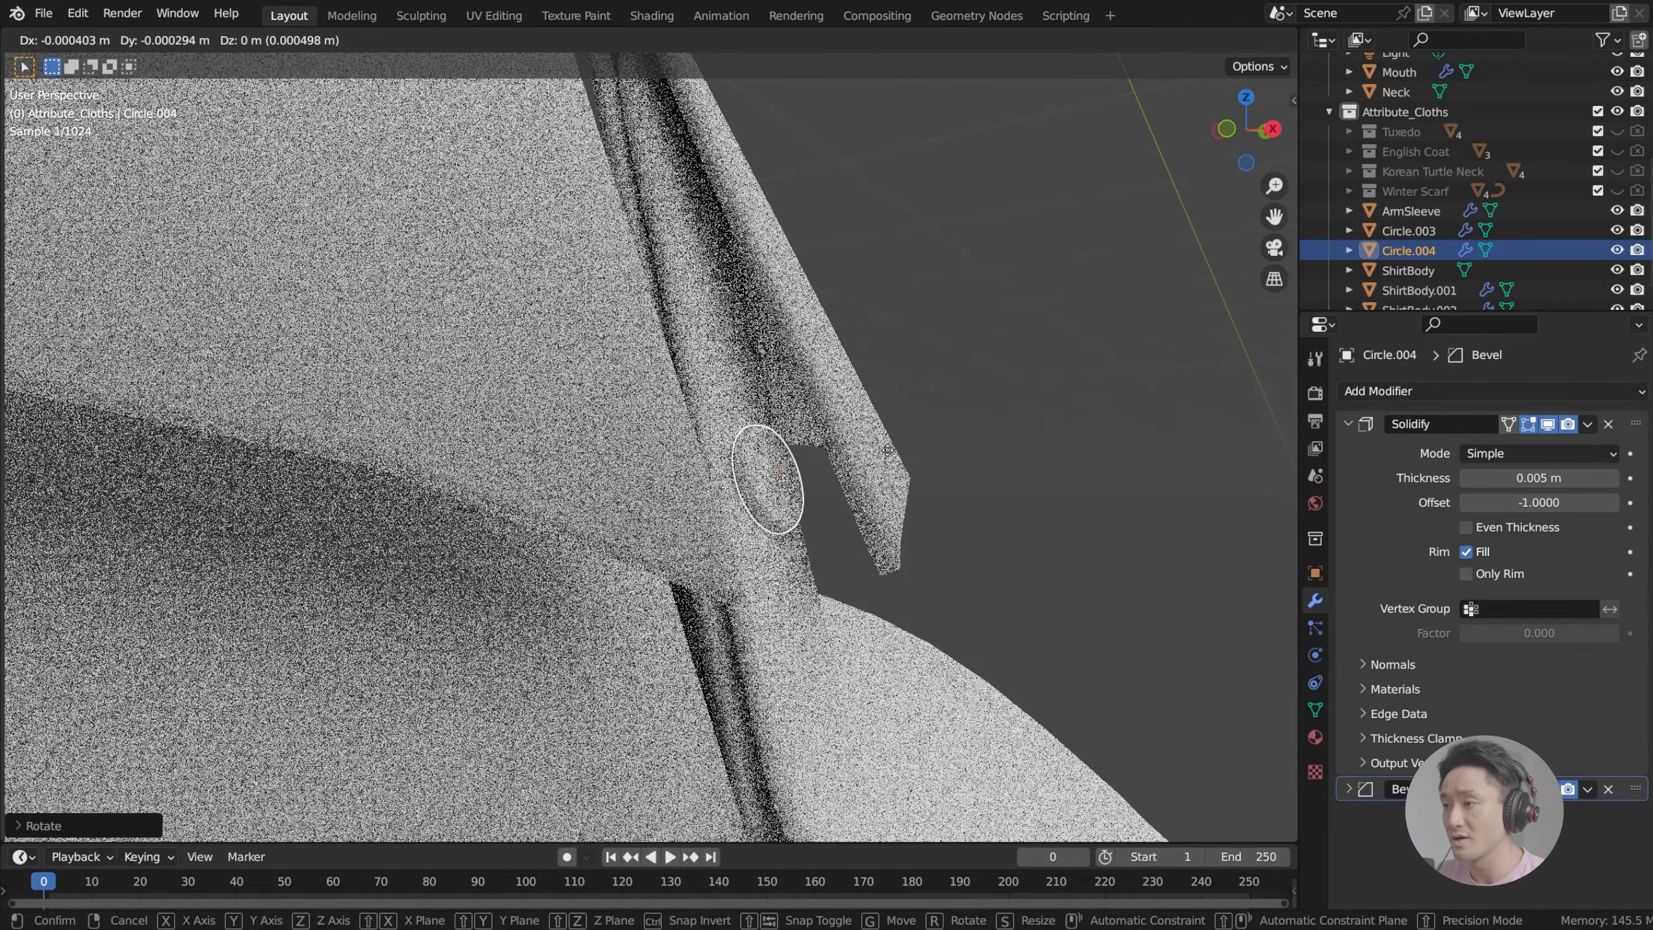
pyautogui.click(889, 454)
pyautogui.press('g')
pyautogui.press('x')
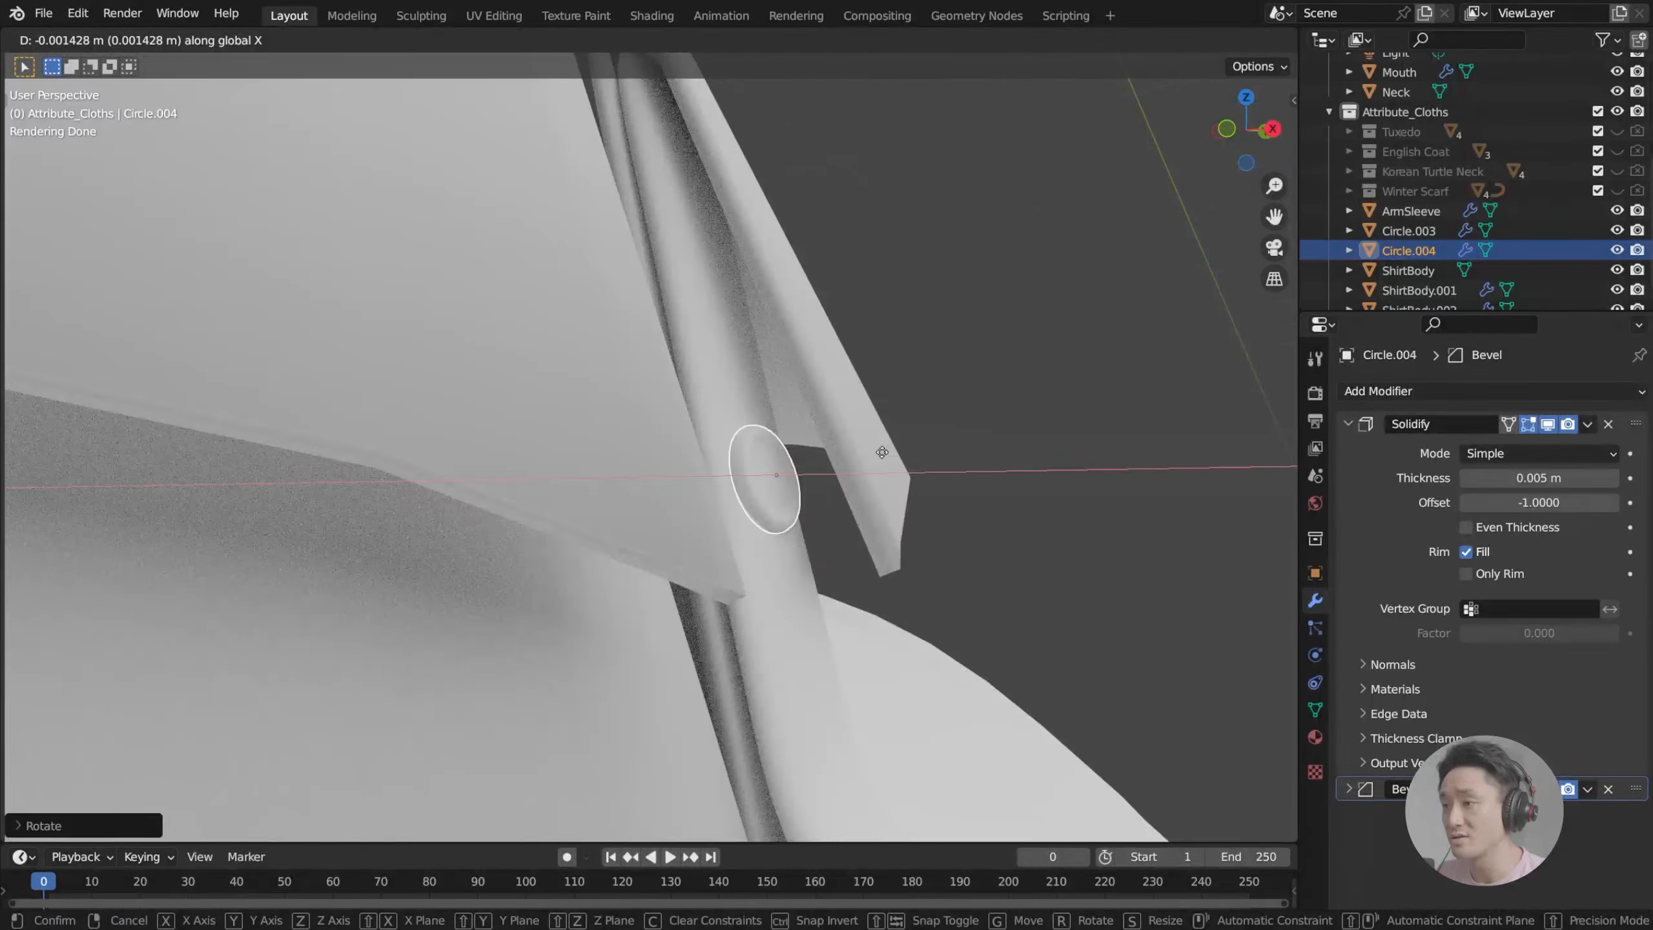
pyautogui.click(882, 452)
pyautogui.moveTo(881, 452); pyautogui.dragTo(843, 395, button='middle')
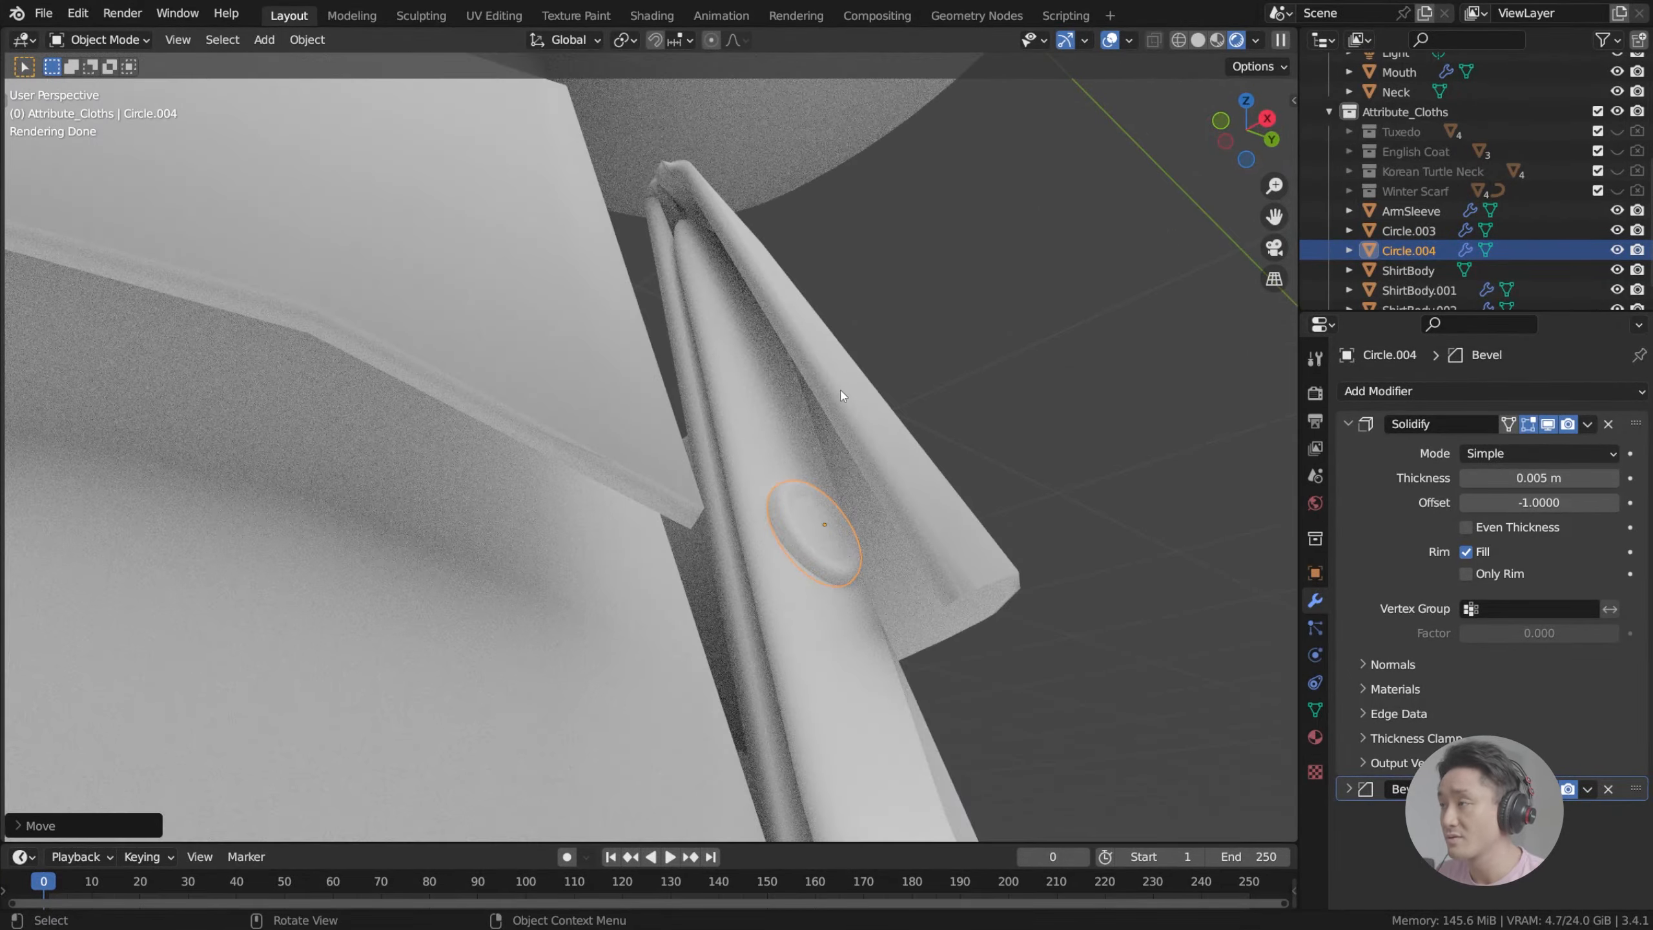
# Step: Switch the viewport to Solid shading and frame the front strip's side profile in Front Orthographic view
pyautogui.click(1197, 41)
pyautogui.moveTo(904, 449)
pyautogui.mouseDown(button='middle')
pyautogui.moveTo(865, 542)
pyautogui.moveTo(683, 483)
pyautogui.moveTo(610, 415)
pyautogui.moveTo(868, 501)
pyautogui.moveTo(744, 511)
pyautogui.moveTo(586, 370)
pyautogui.mouseUp(button='middle')
pyautogui.press('KP_1')
pyautogui.scroll(3, 587, 370)
pyautogui.keyDown('shift'); pyautogui.moveTo(634, 421); pyautogui.dragTo(641, 386, button='middle'); pyautogui.keyUp('shift')
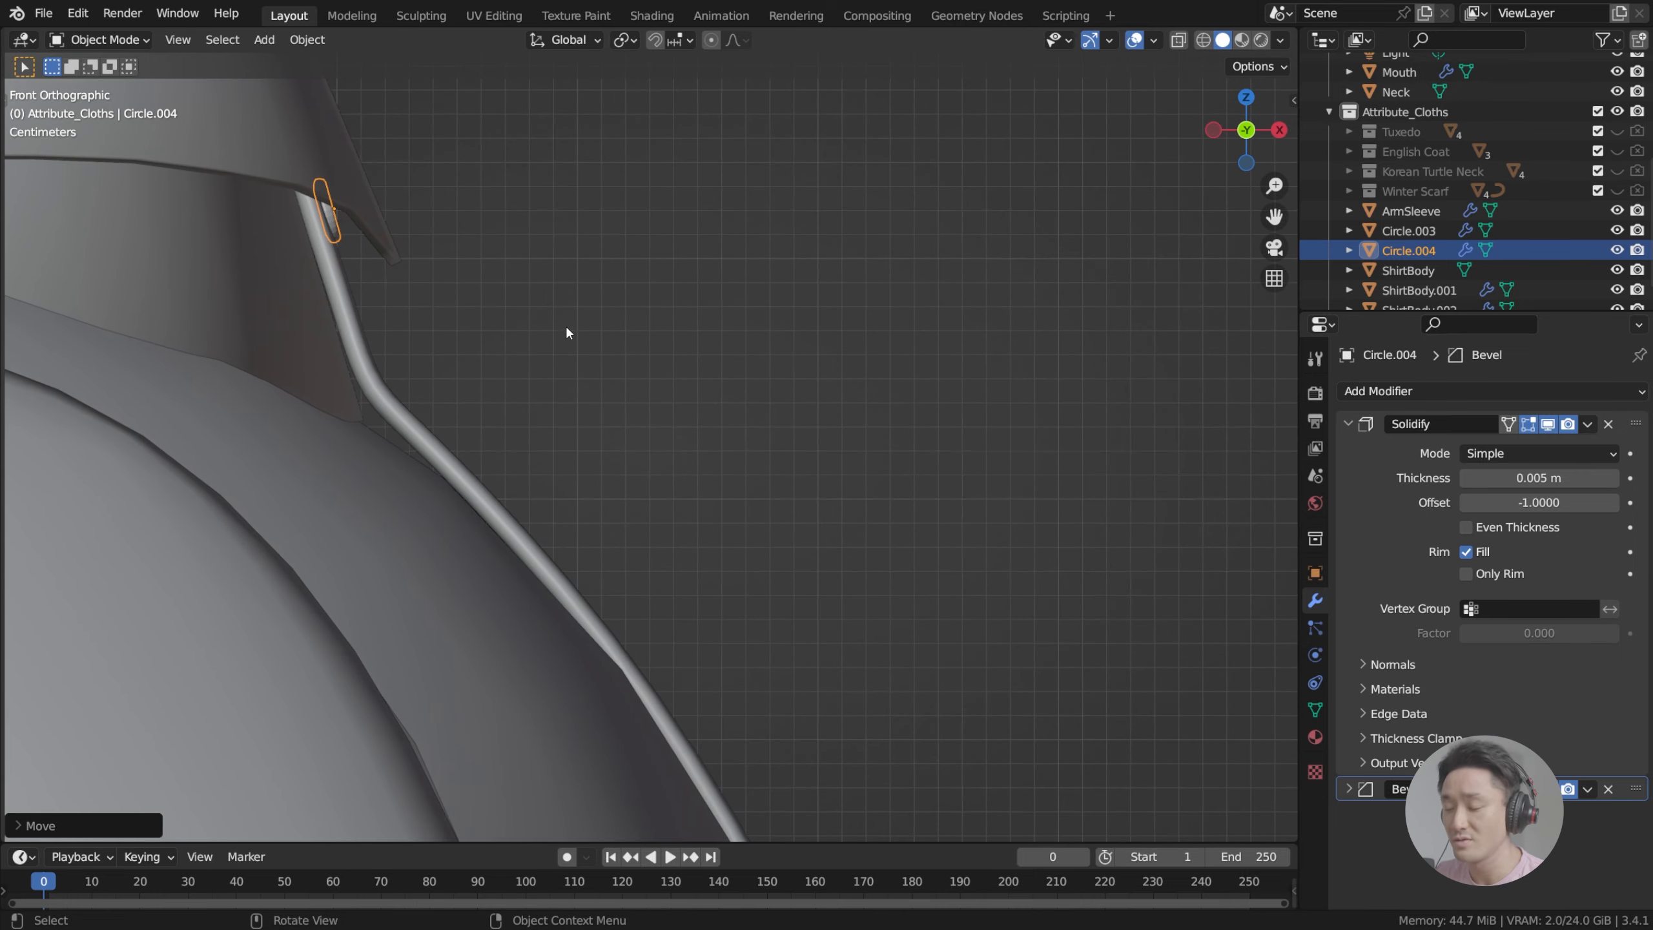
pyautogui.press('g')
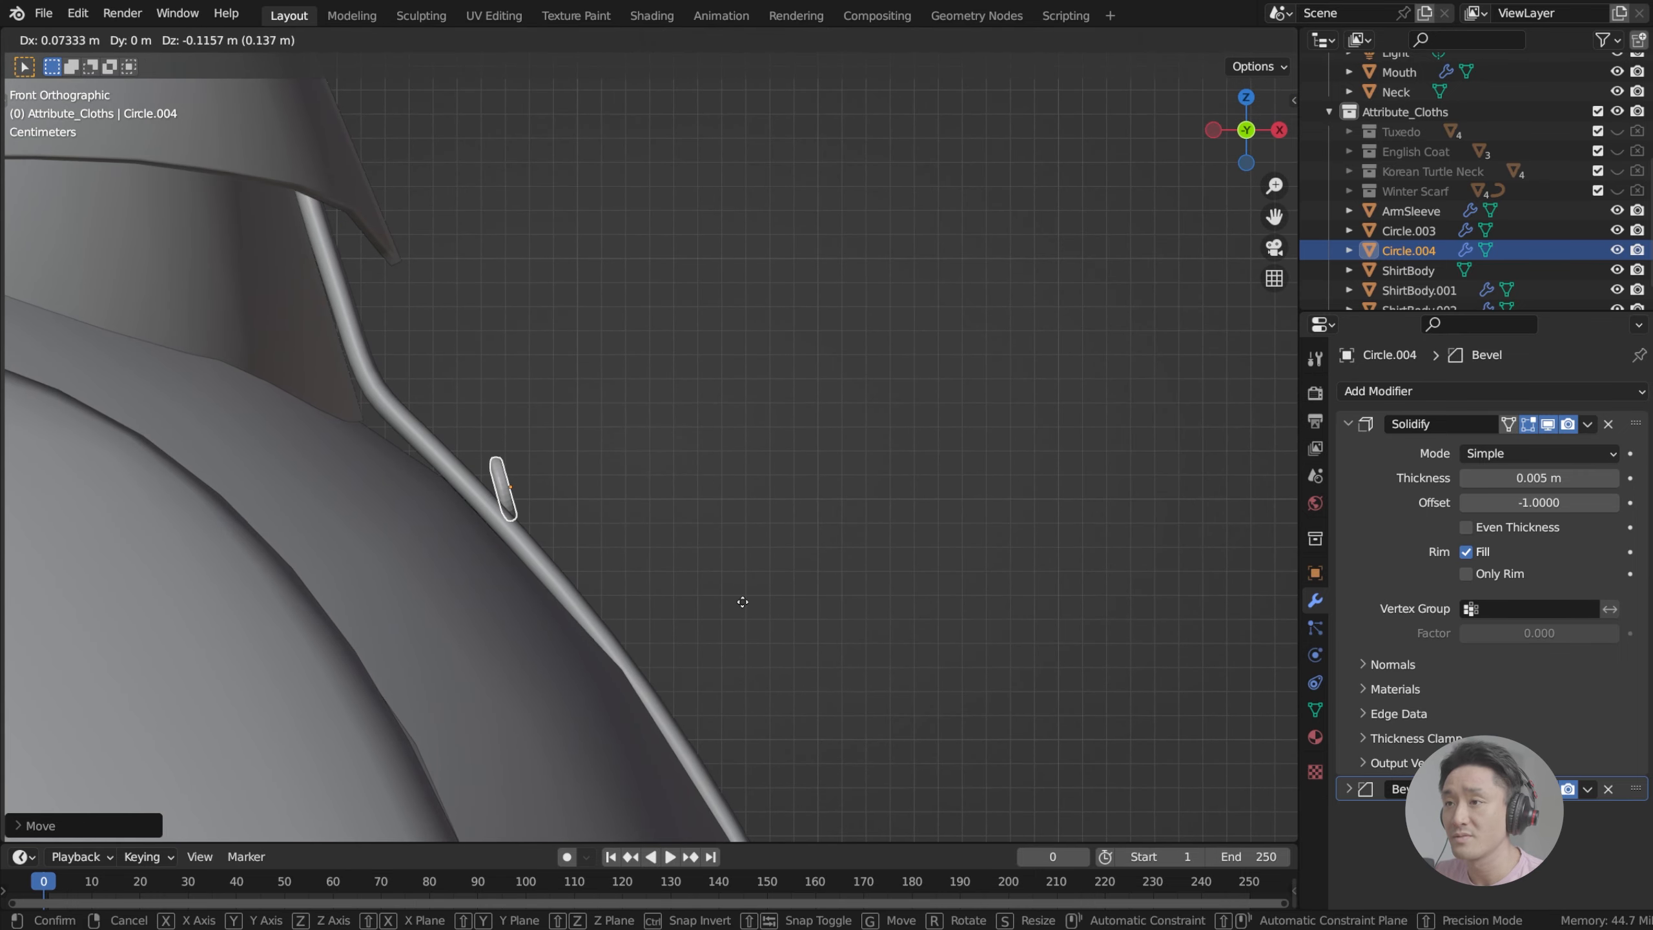
pyautogui.press('Escape')
# Step: Duplicate the collar button and fit the copy onto the strip just below the neckline, rotated to match the slope
pyautogui.hotkey('shift', 'd')
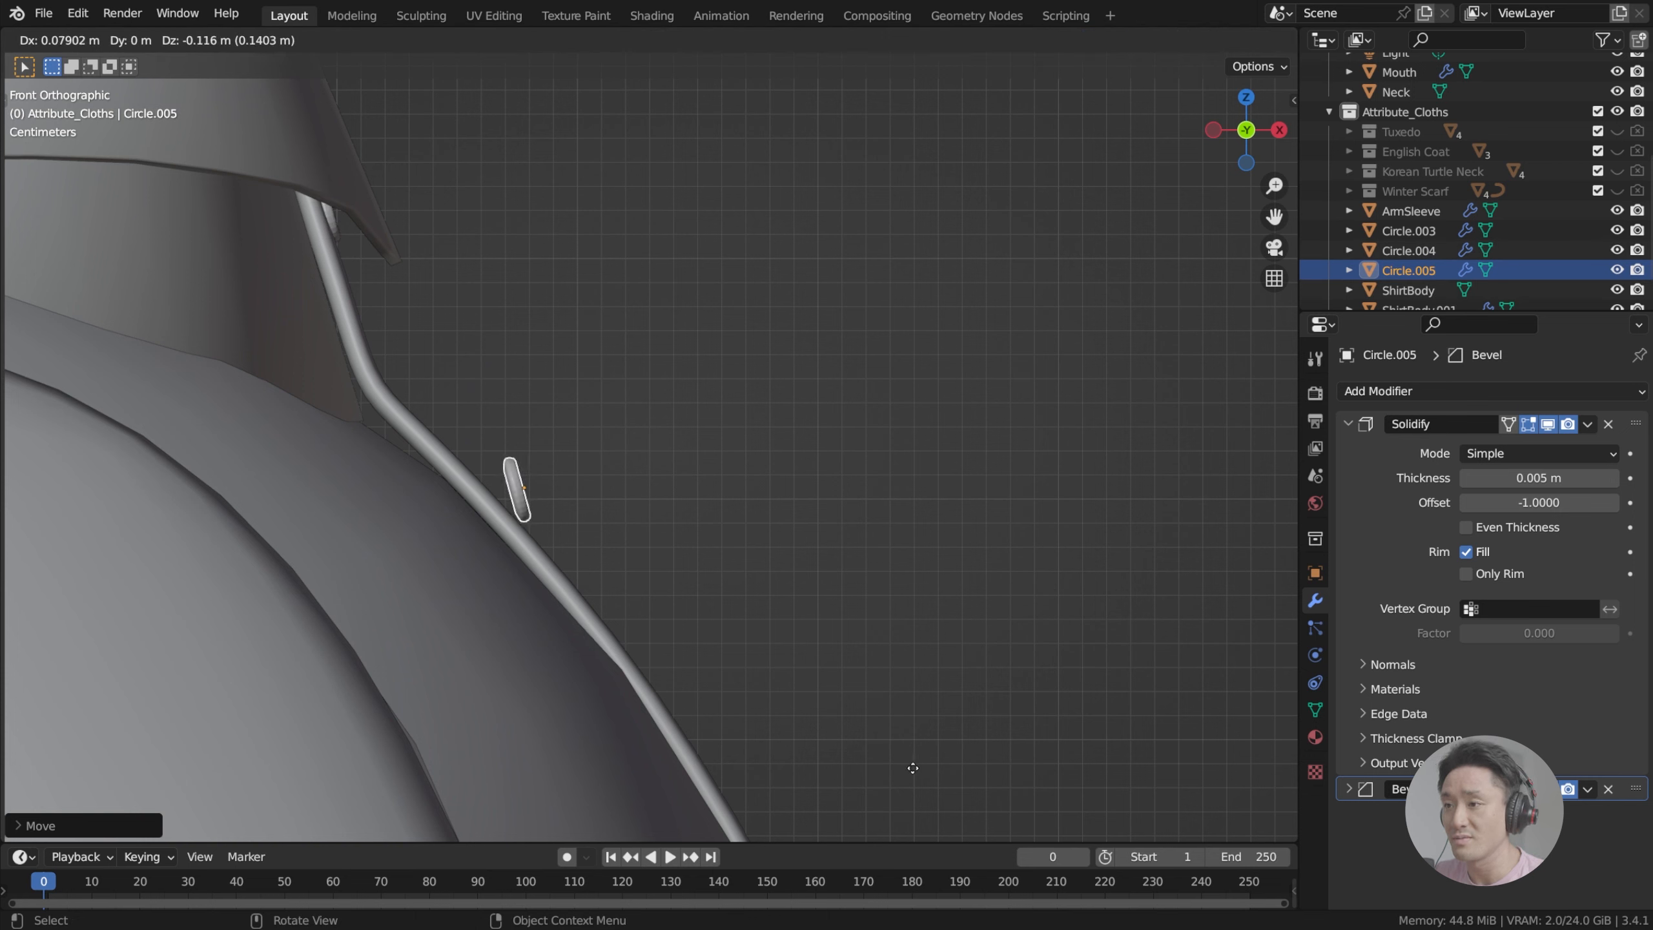
pyautogui.press('r')
pyautogui.click(817, 435)
pyautogui.press('g')
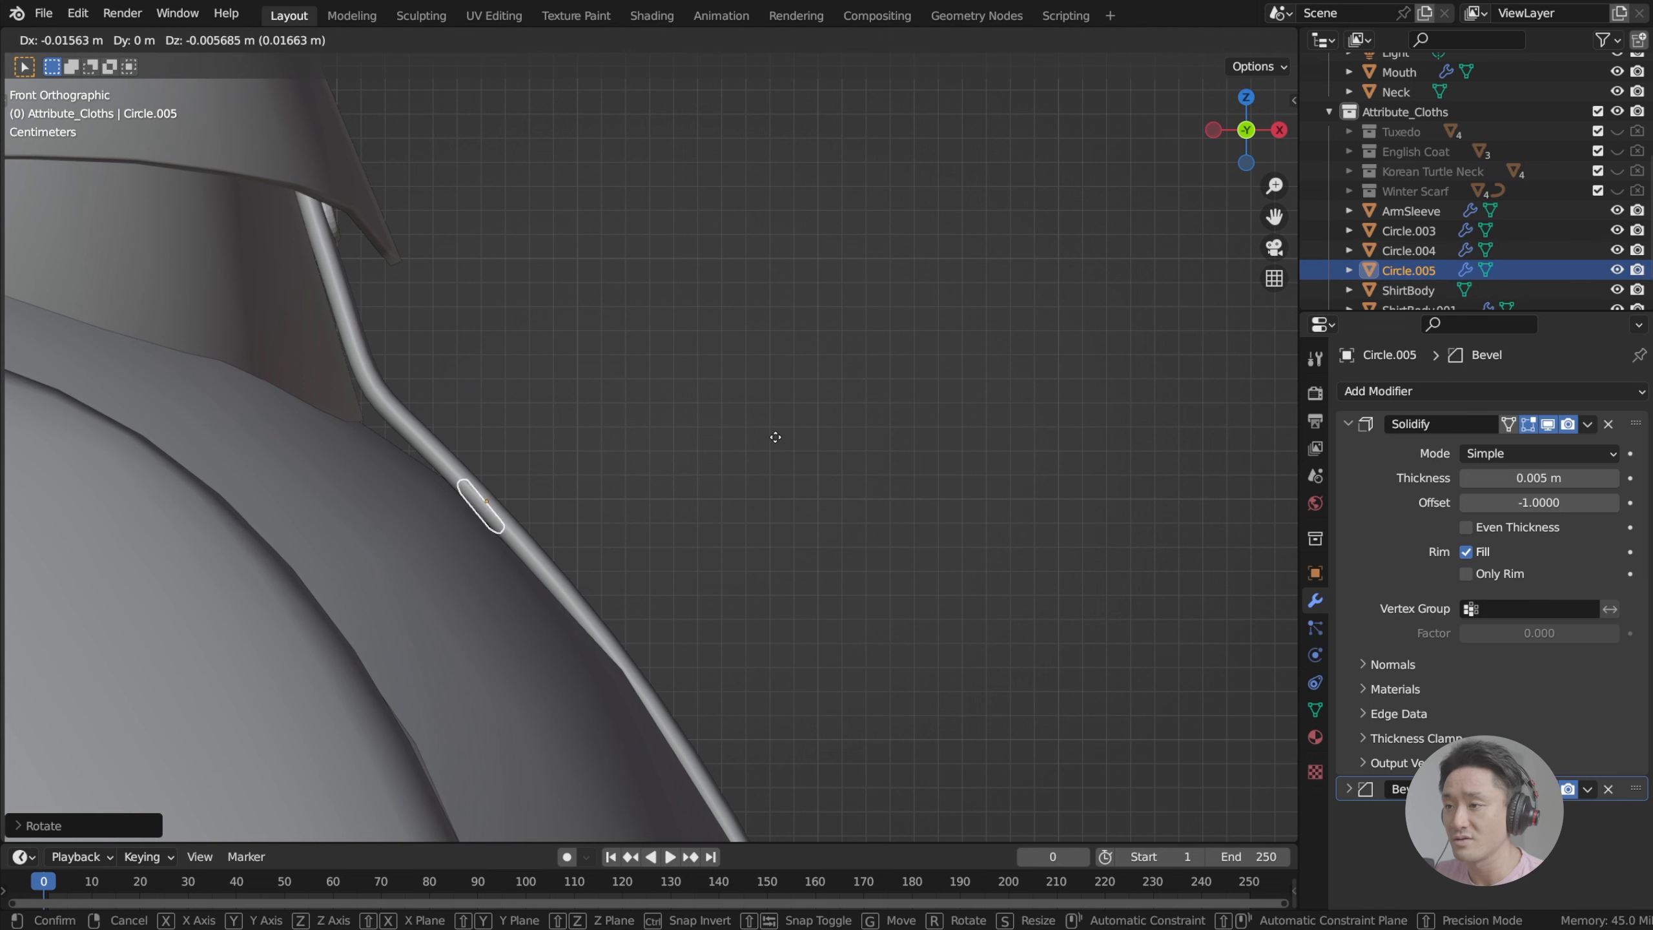
pyautogui.click(787, 423)
pyautogui.press('r')
pyautogui.click(783, 408)
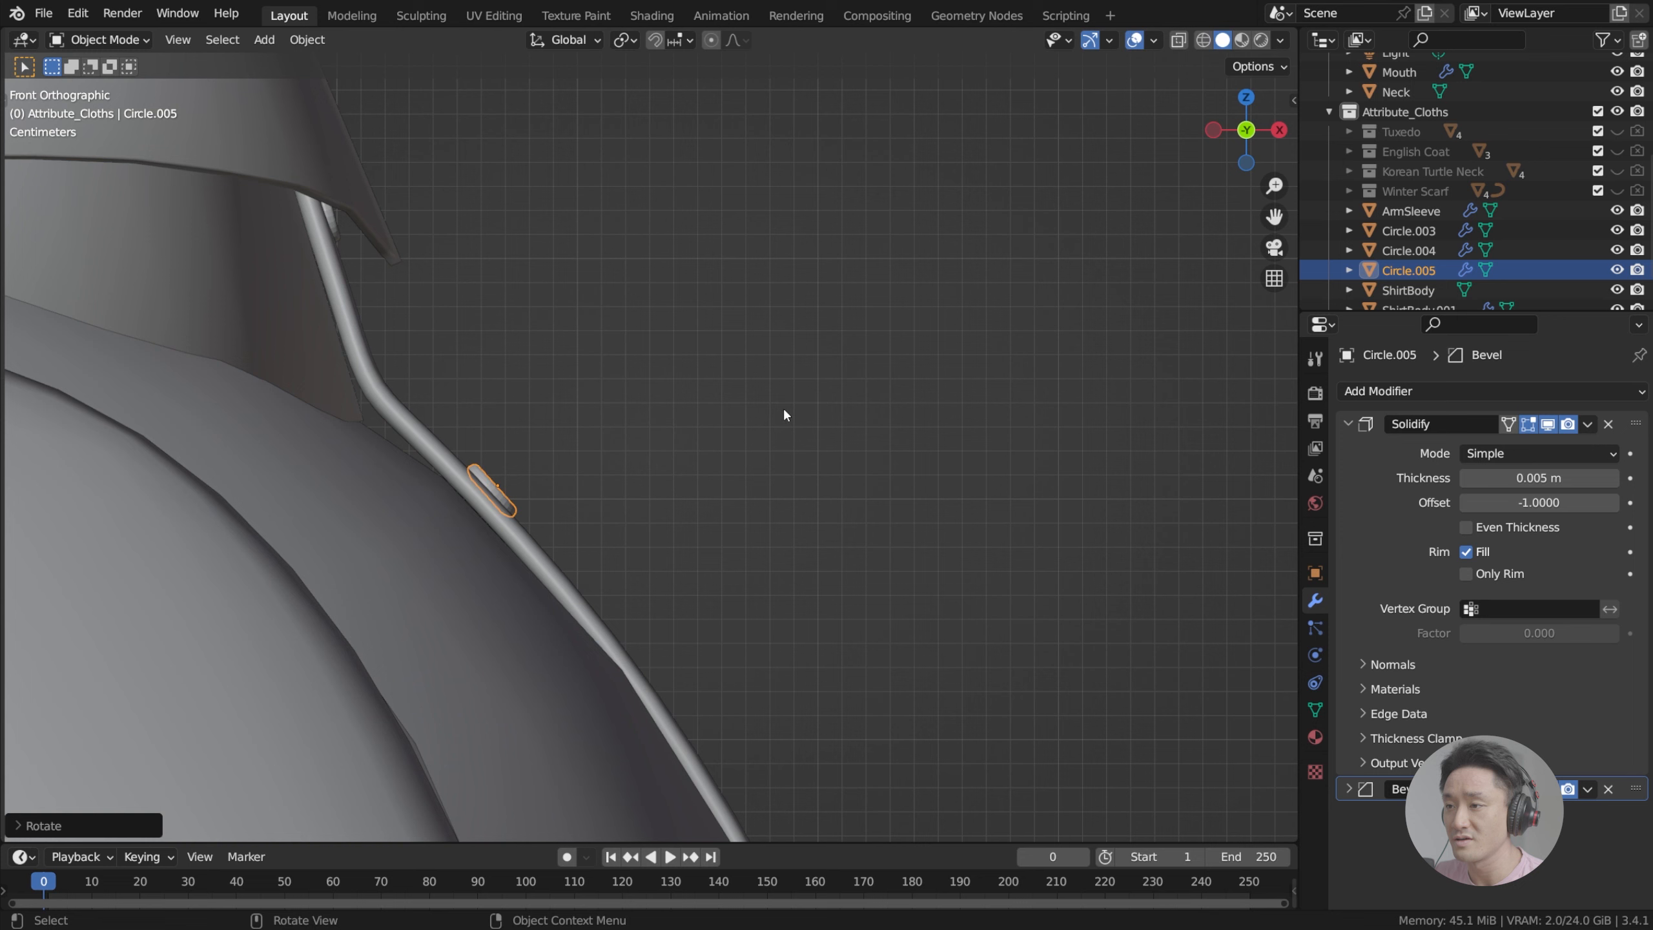
pyautogui.press('g')
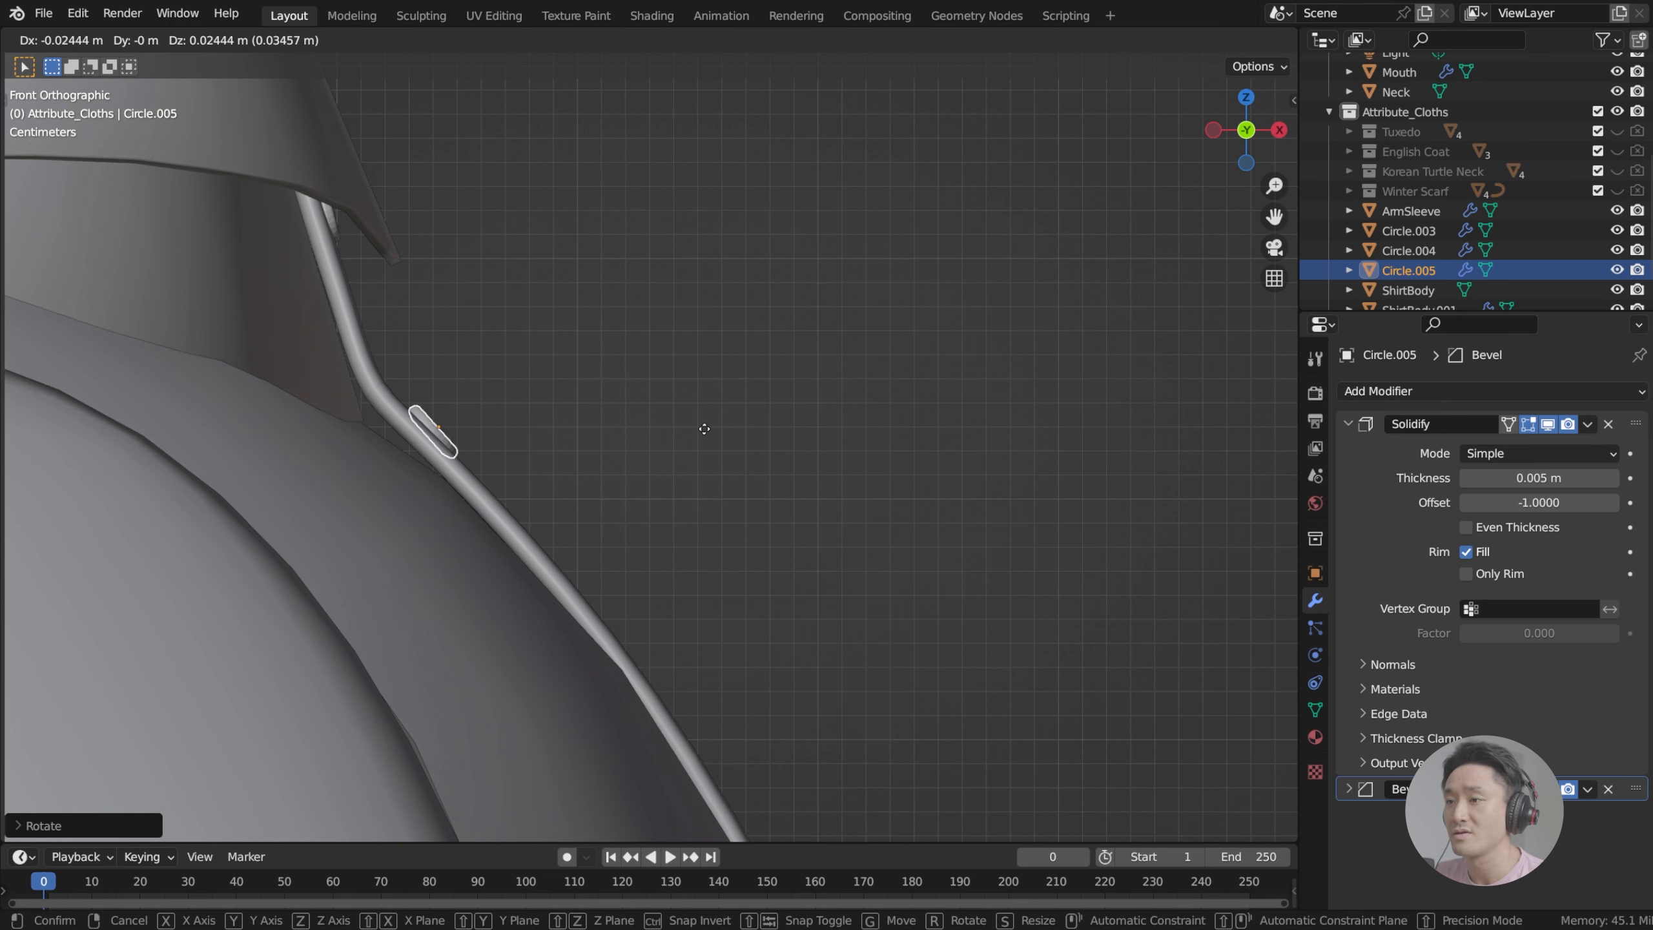
pyautogui.click(742, 469)
# Step: Duplicate the second button further down the strip, then rotate and nudge the copy to lie flush on the curve
pyautogui.scroll(-4, 714, 405)
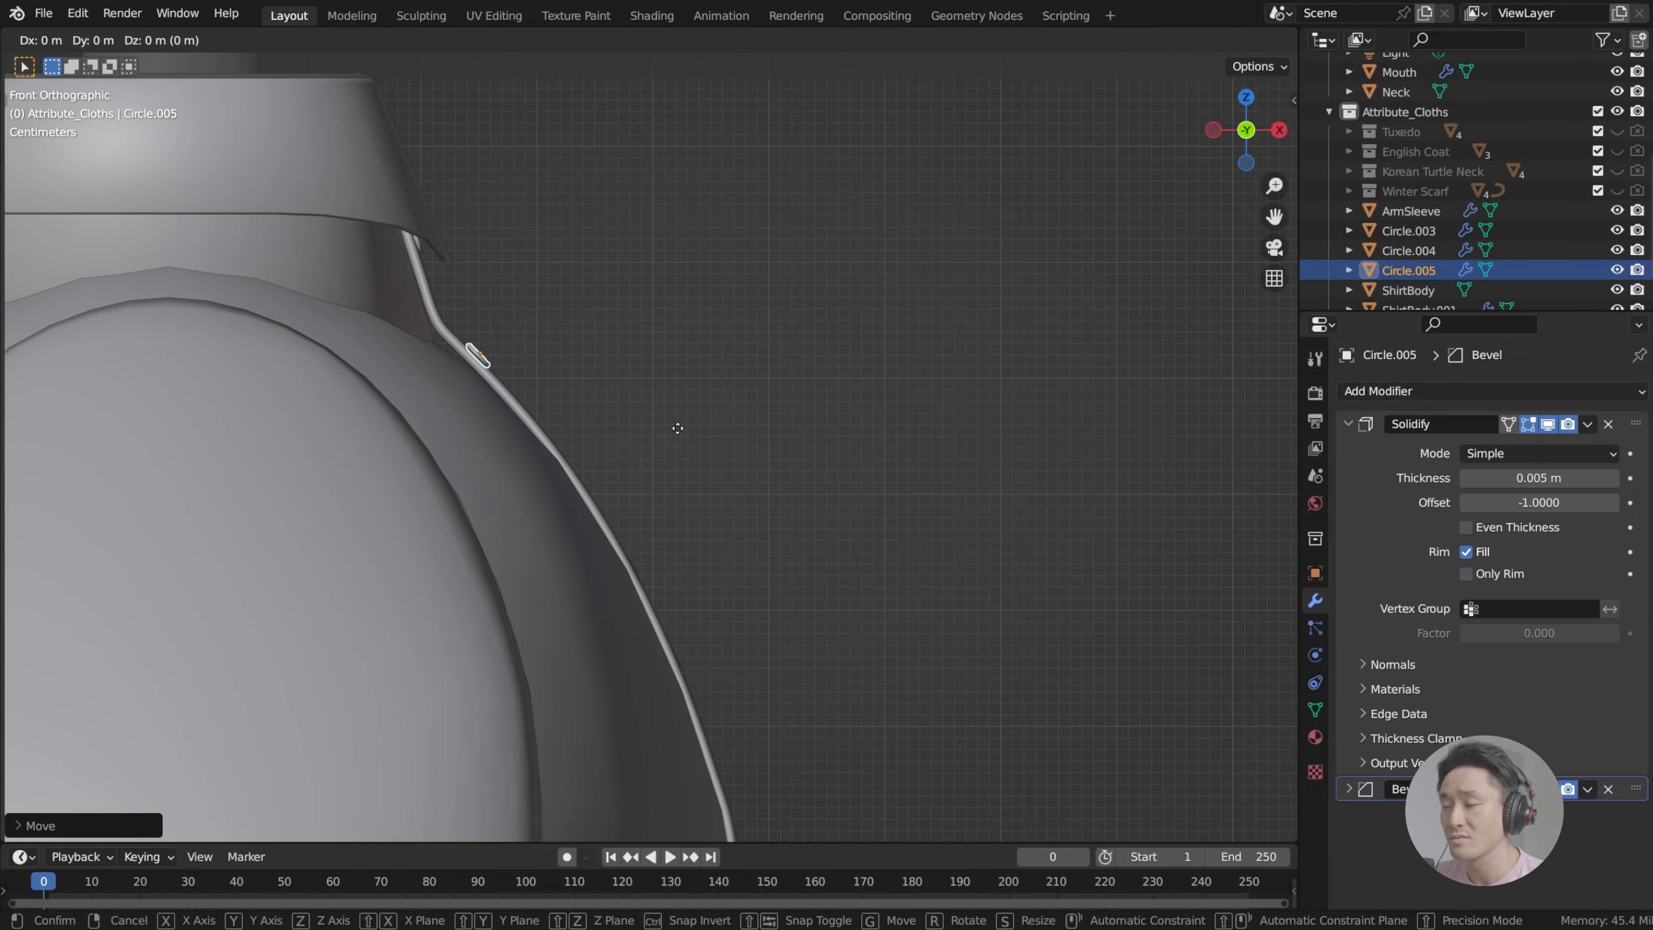
pyautogui.hotkey('shift', 'd')
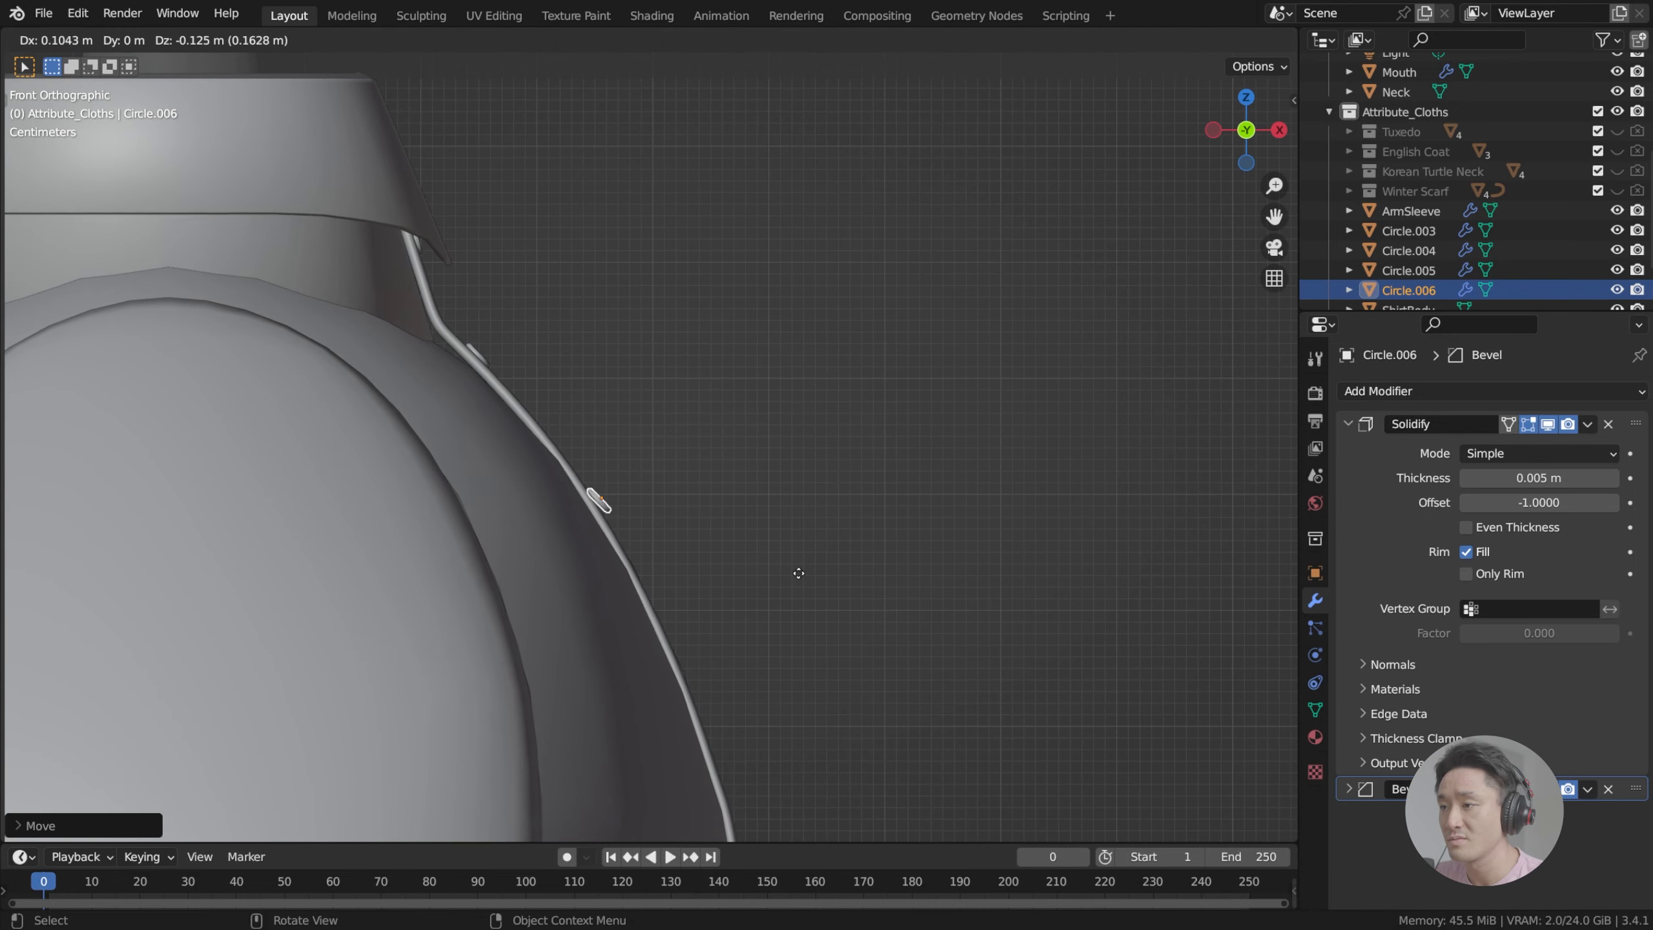
pyautogui.click(796, 564)
pyautogui.scroll(2, 769, 558)
pyautogui.press('r')
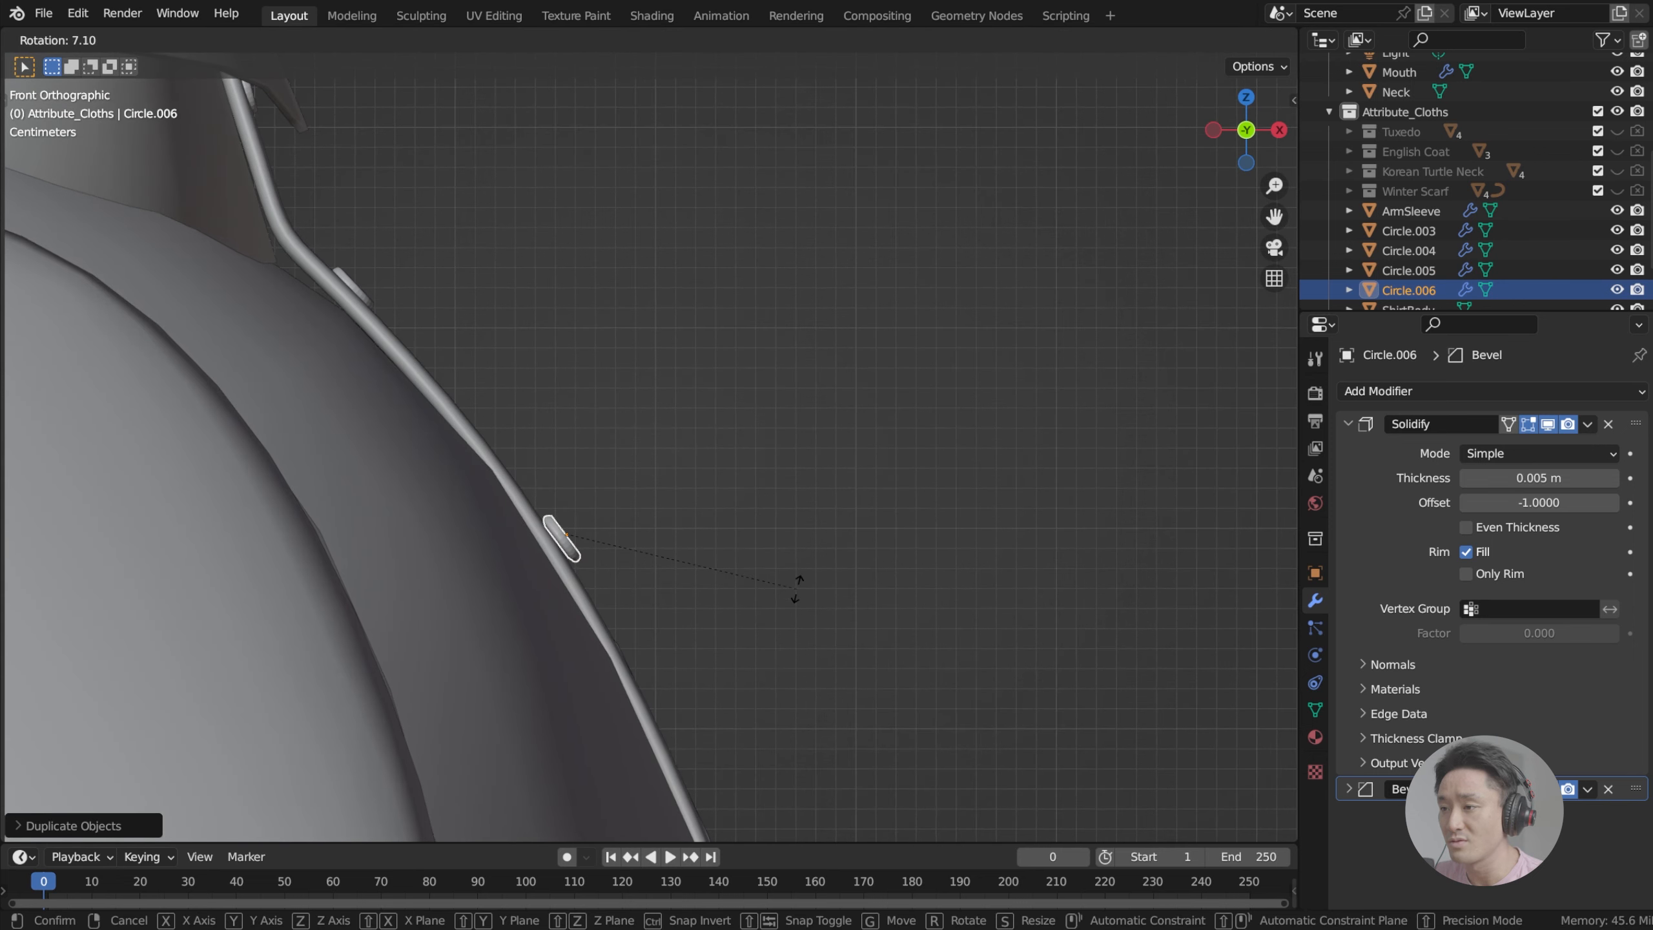
pyautogui.click(797, 588)
pyautogui.press('g')
pyautogui.click(797, 592)
pyautogui.press('r')
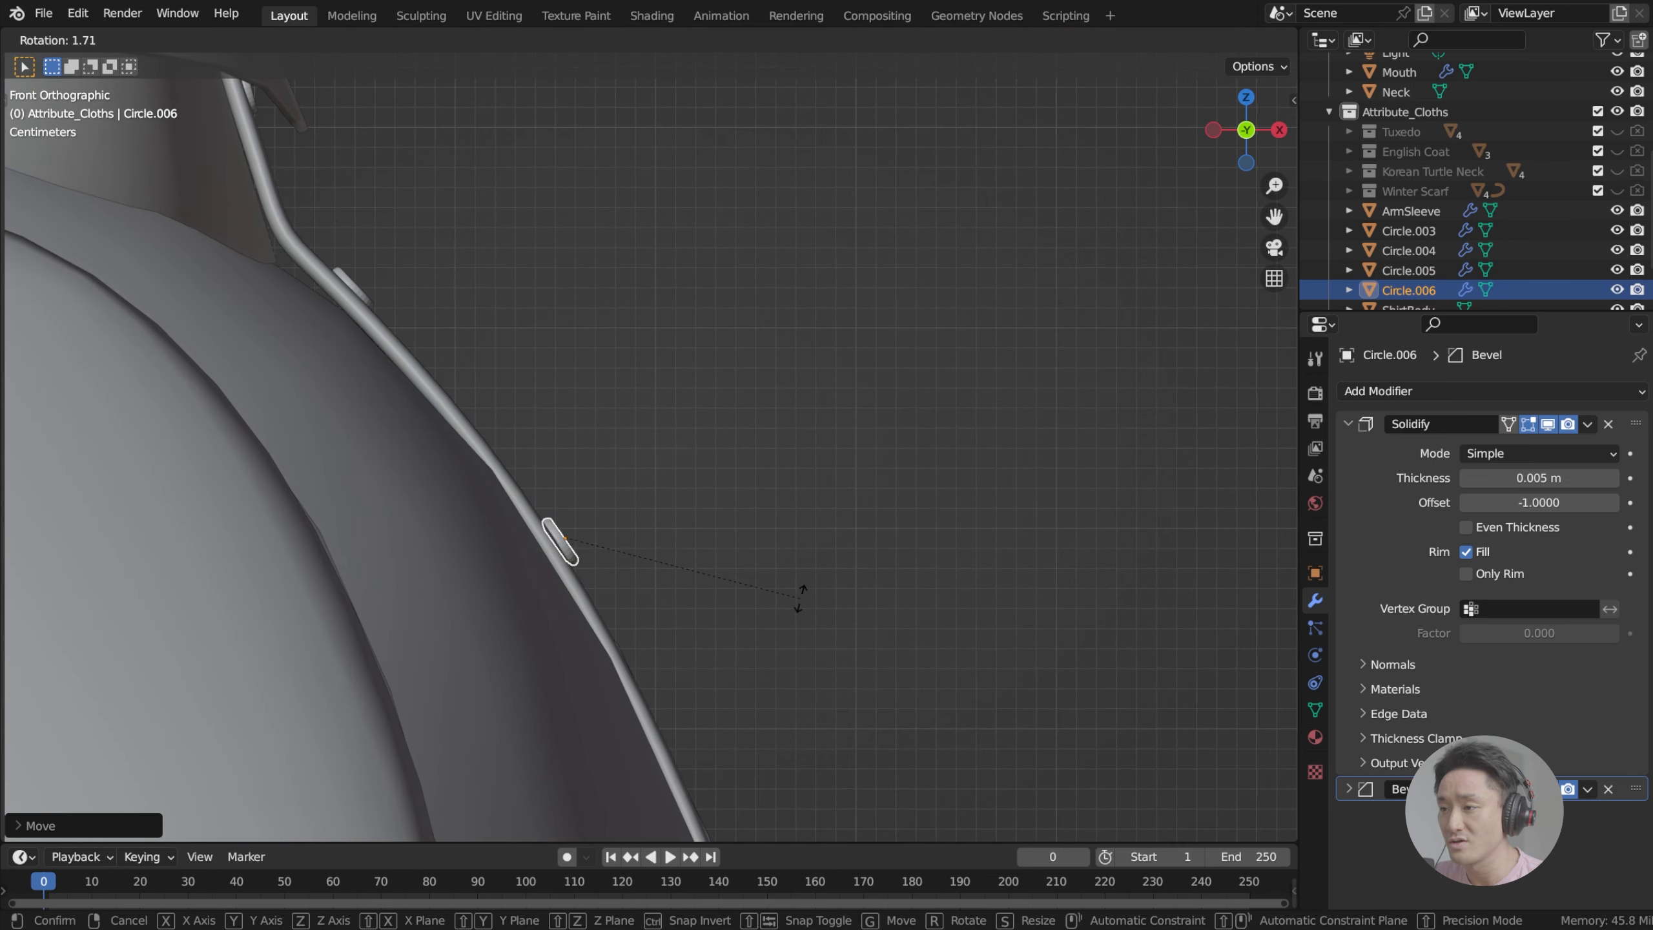
pyautogui.click(801, 597)
pyautogui.press('g')
pyautogui.click(799, 599)
# Step: Duplicate the third button lower on the strip and rotate the copy about 8.5° to follow the body's curve
pyautogui.scroll(-5, 737, 459)
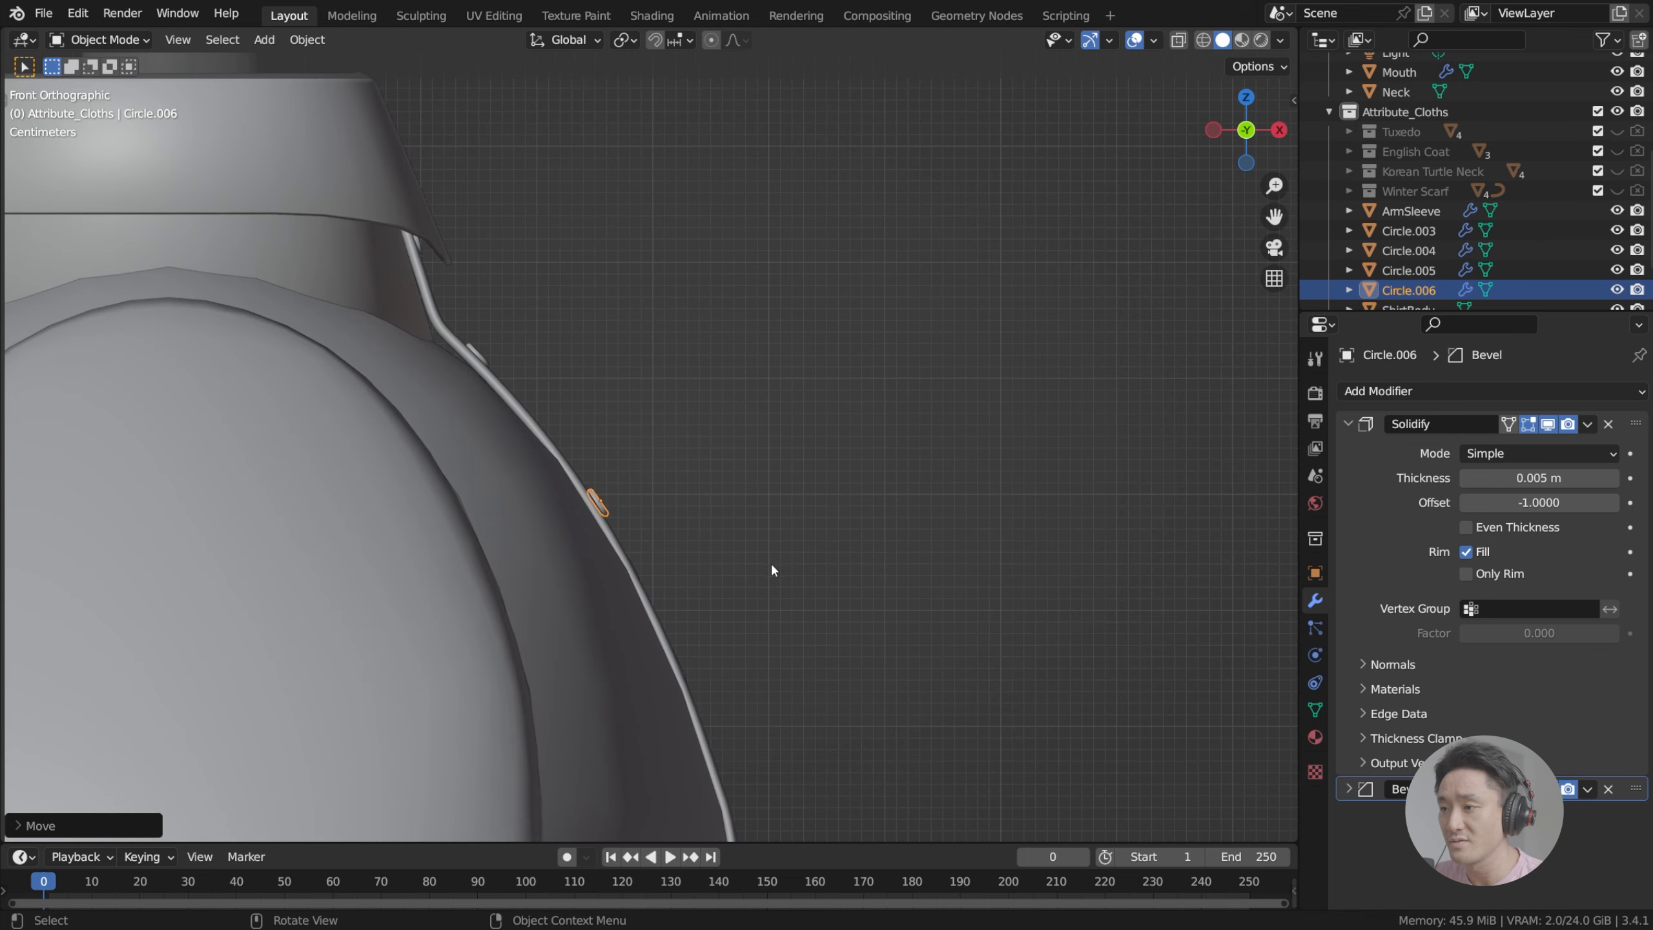
pyautogui.hotkey('shift', 'd')
pyautogui.click(814, 547)
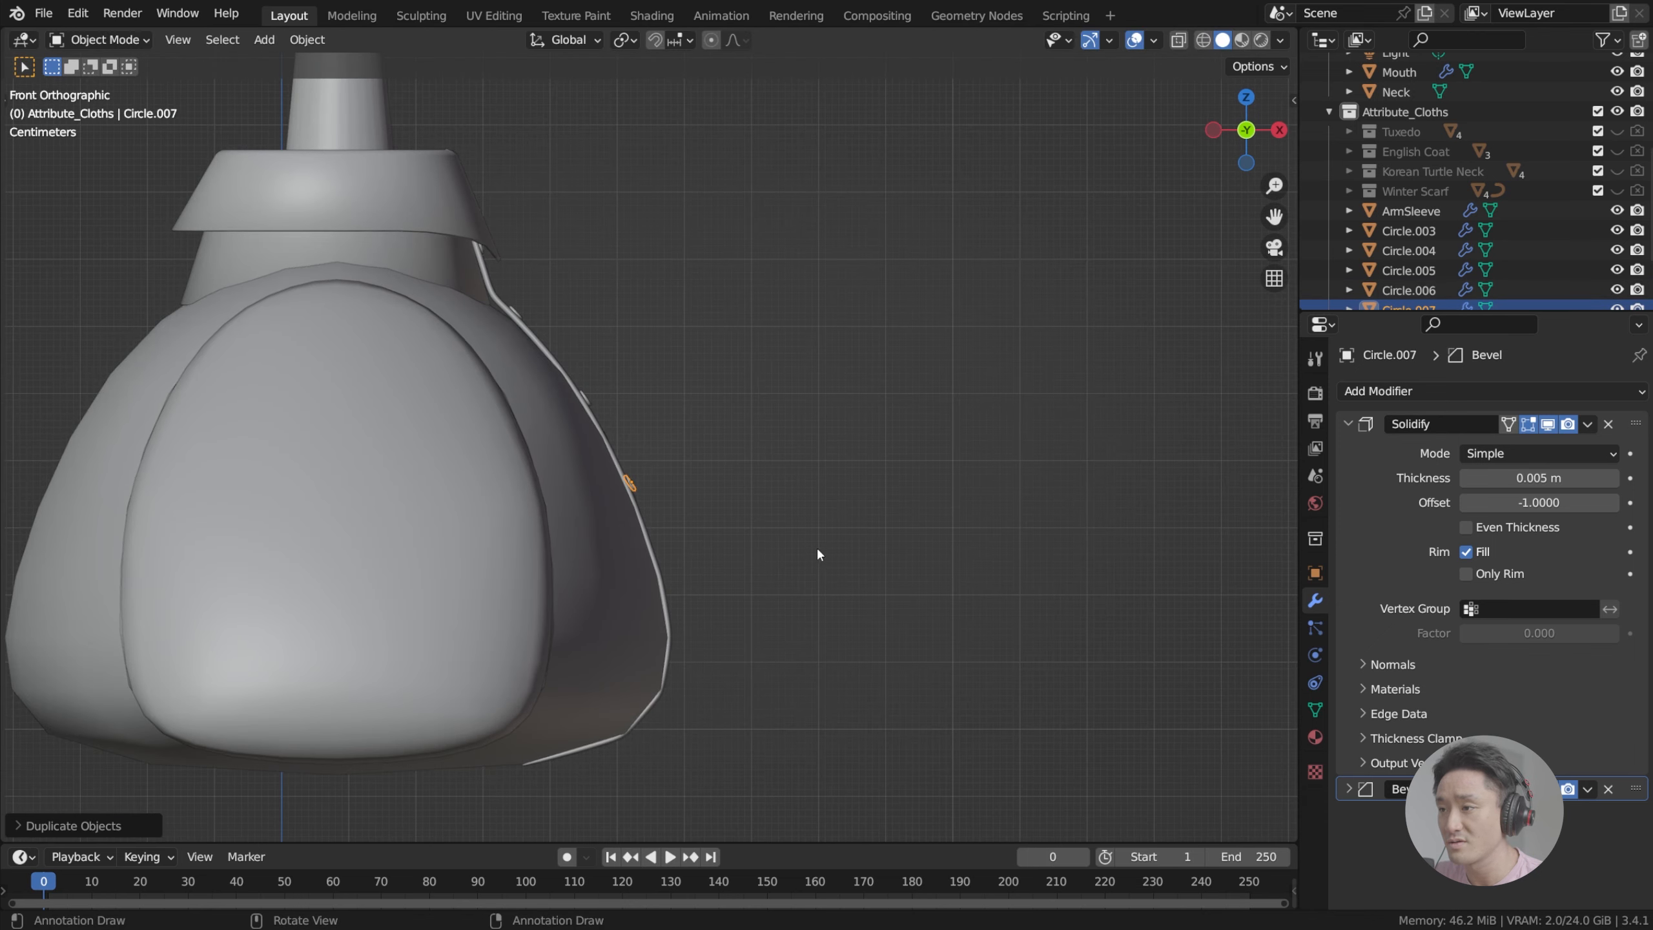
pyautogui.scroll(6, 810, 547)
pyautogui.press('r')
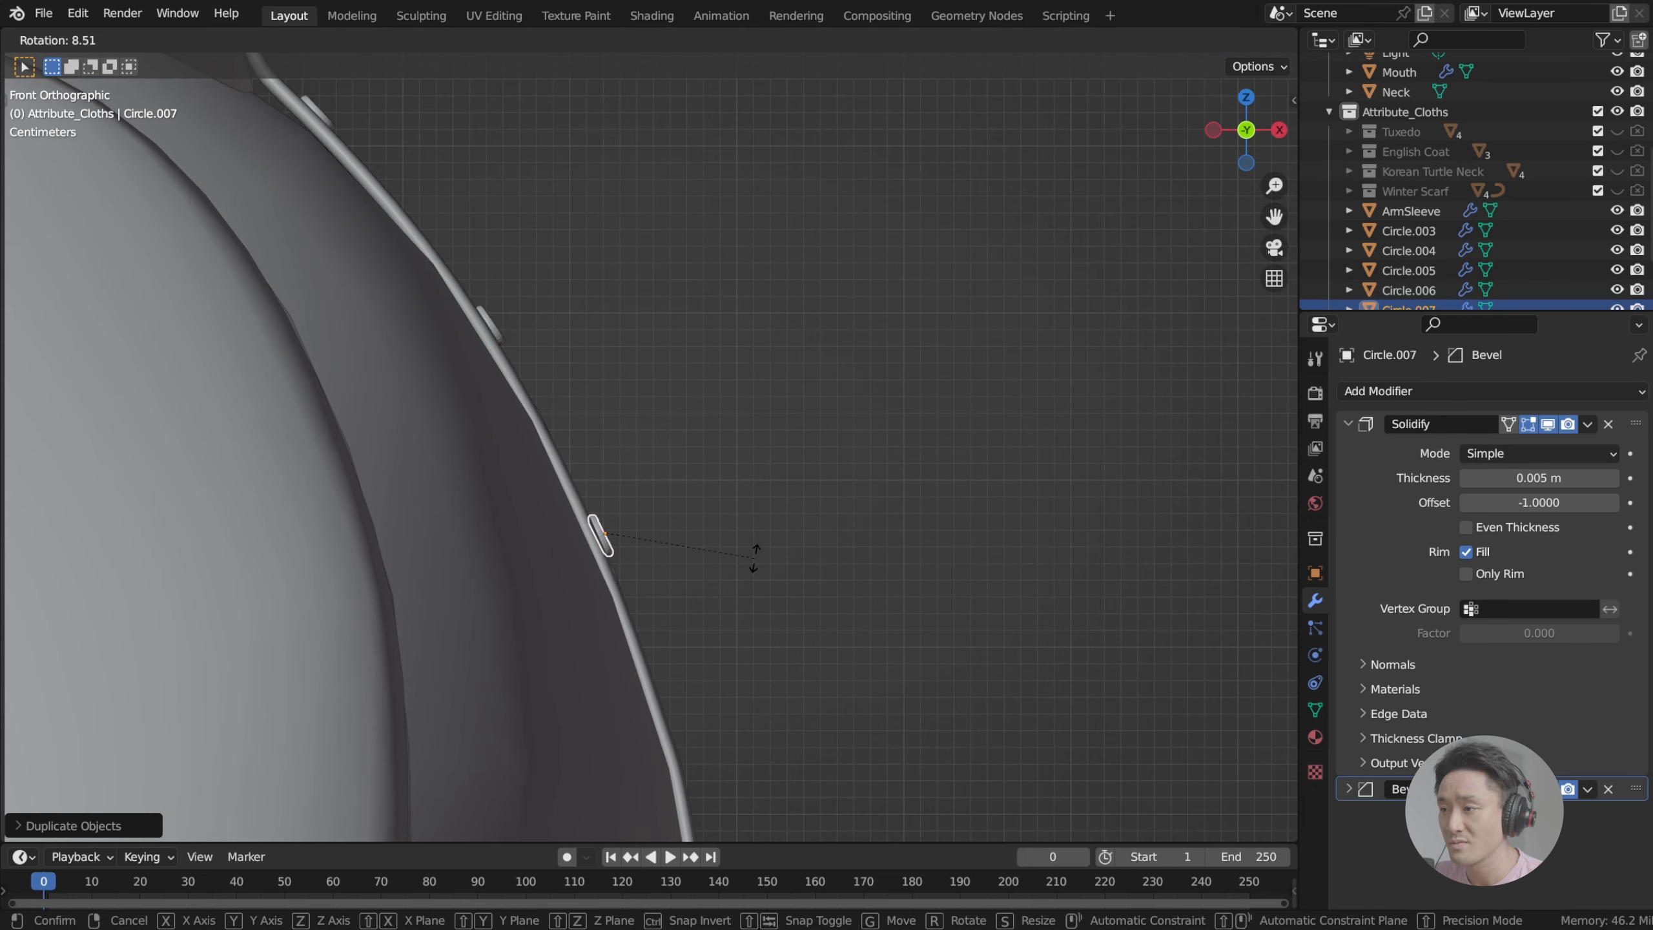
pyautogui.click(754, 557)
# Step: Duplicate the fourth button lower on the strip, then move and rotate the copy to sit against the steeper slope
pyautogui.keyDown('shift'); pyautogui.moveTo(754, 558); pyautogui.dragTo(741, 360, button='middle'); pyautogui.keyUp('shift')
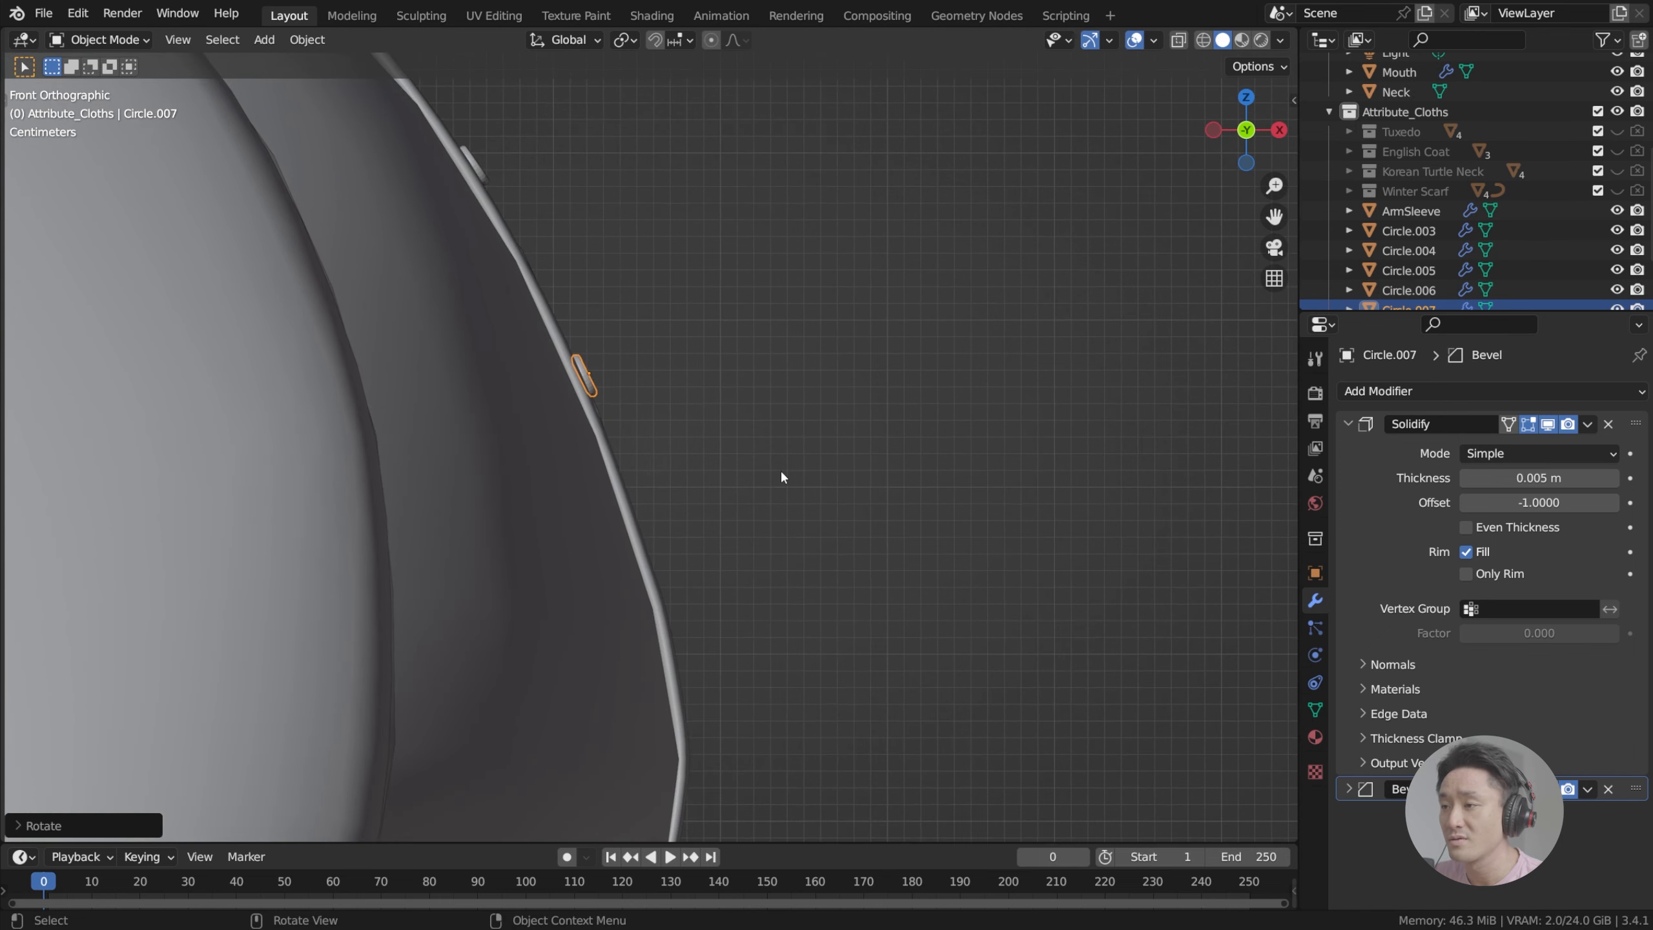
pyautogui.hotkey('shift', 'd')
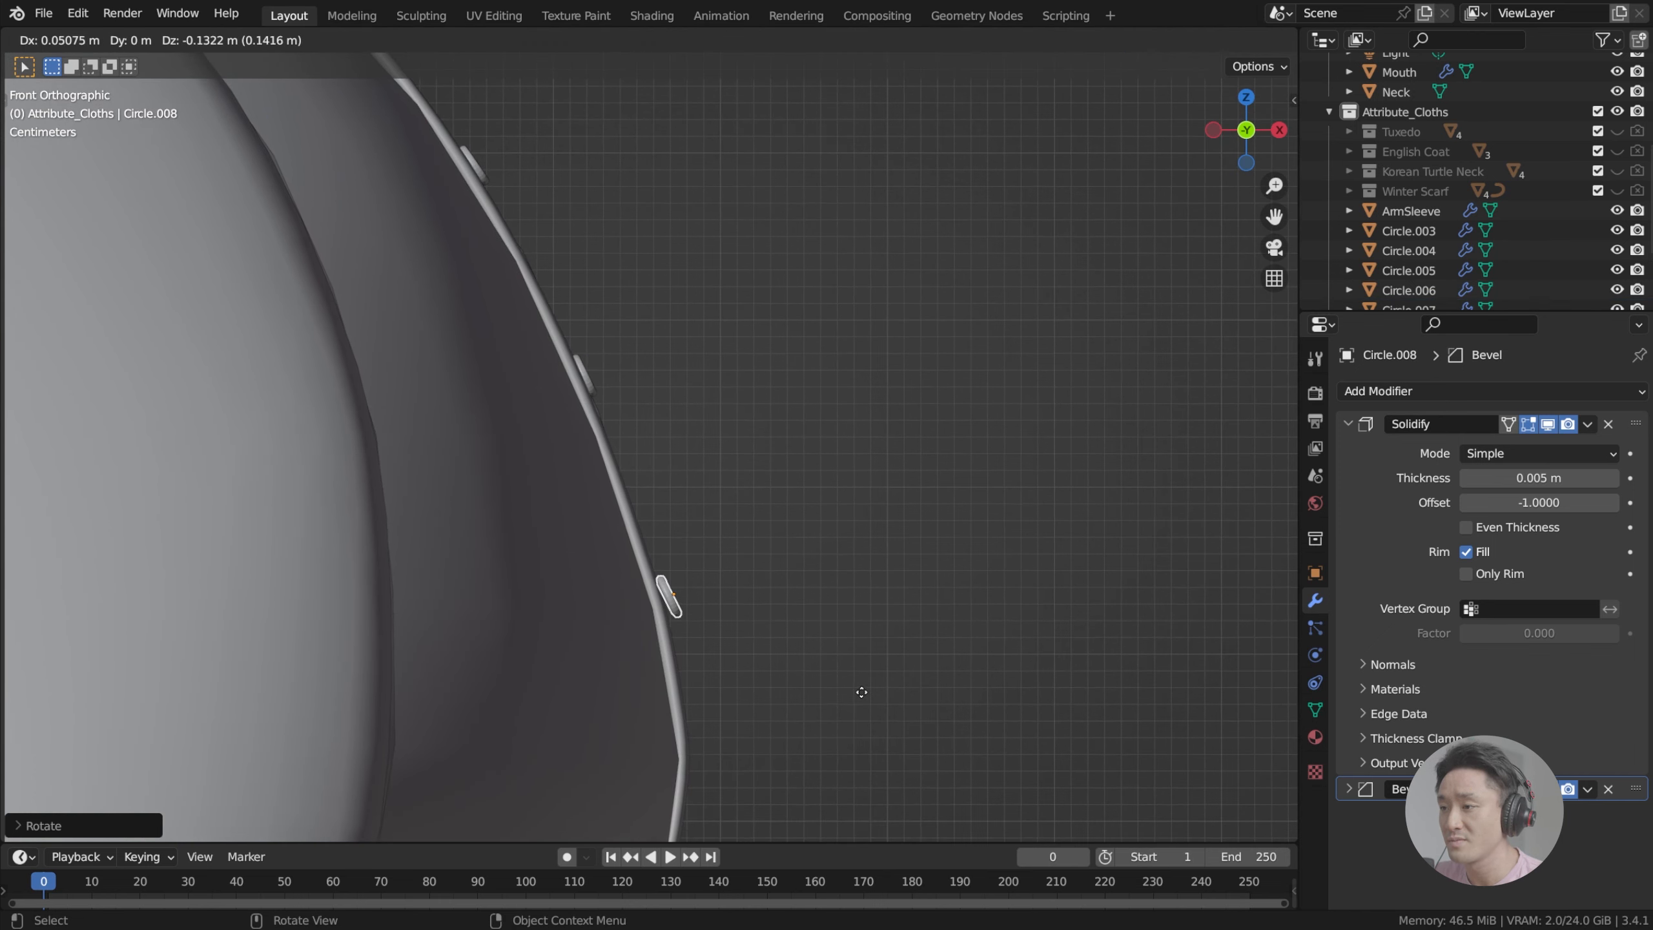
pyautogui.click(865, 687)
pyautogui.keyDown('shift'); pyautogui.moveTo(873, 677); pyautogui.dragTo(915, 416, button='middle'); pyautogui.keyUp('shift')
pyautogui.hotkey('shift', 'd')
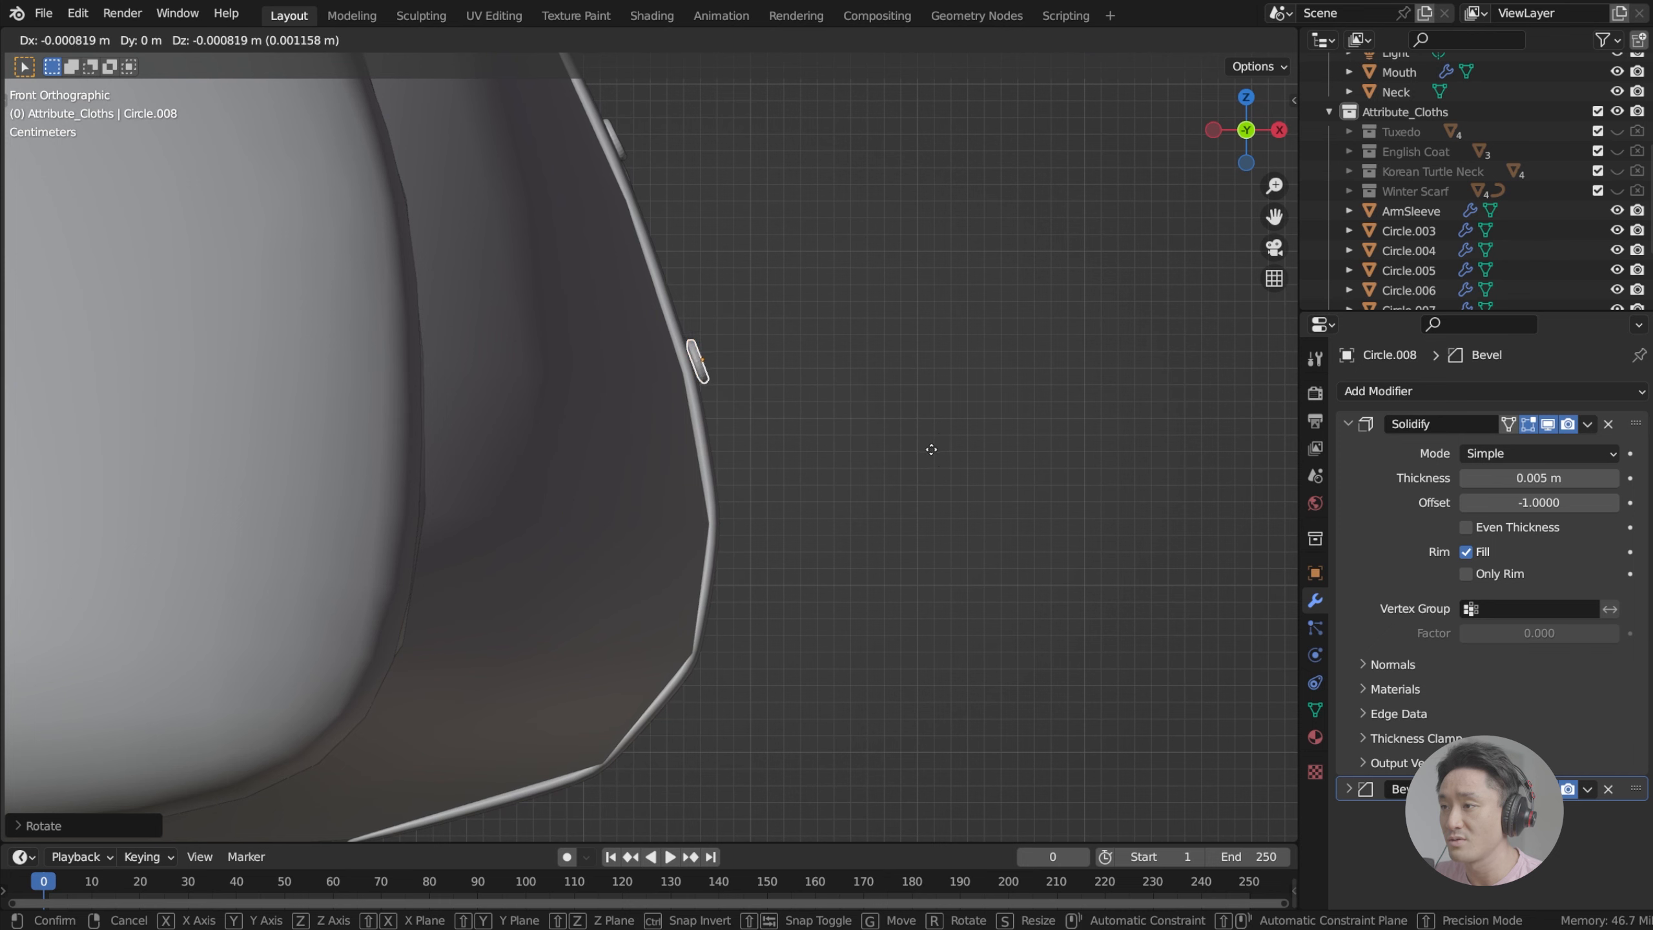
pyautogui.click(930, 450)
pyautogui.press('r')
pyautogui.click(927, 459)
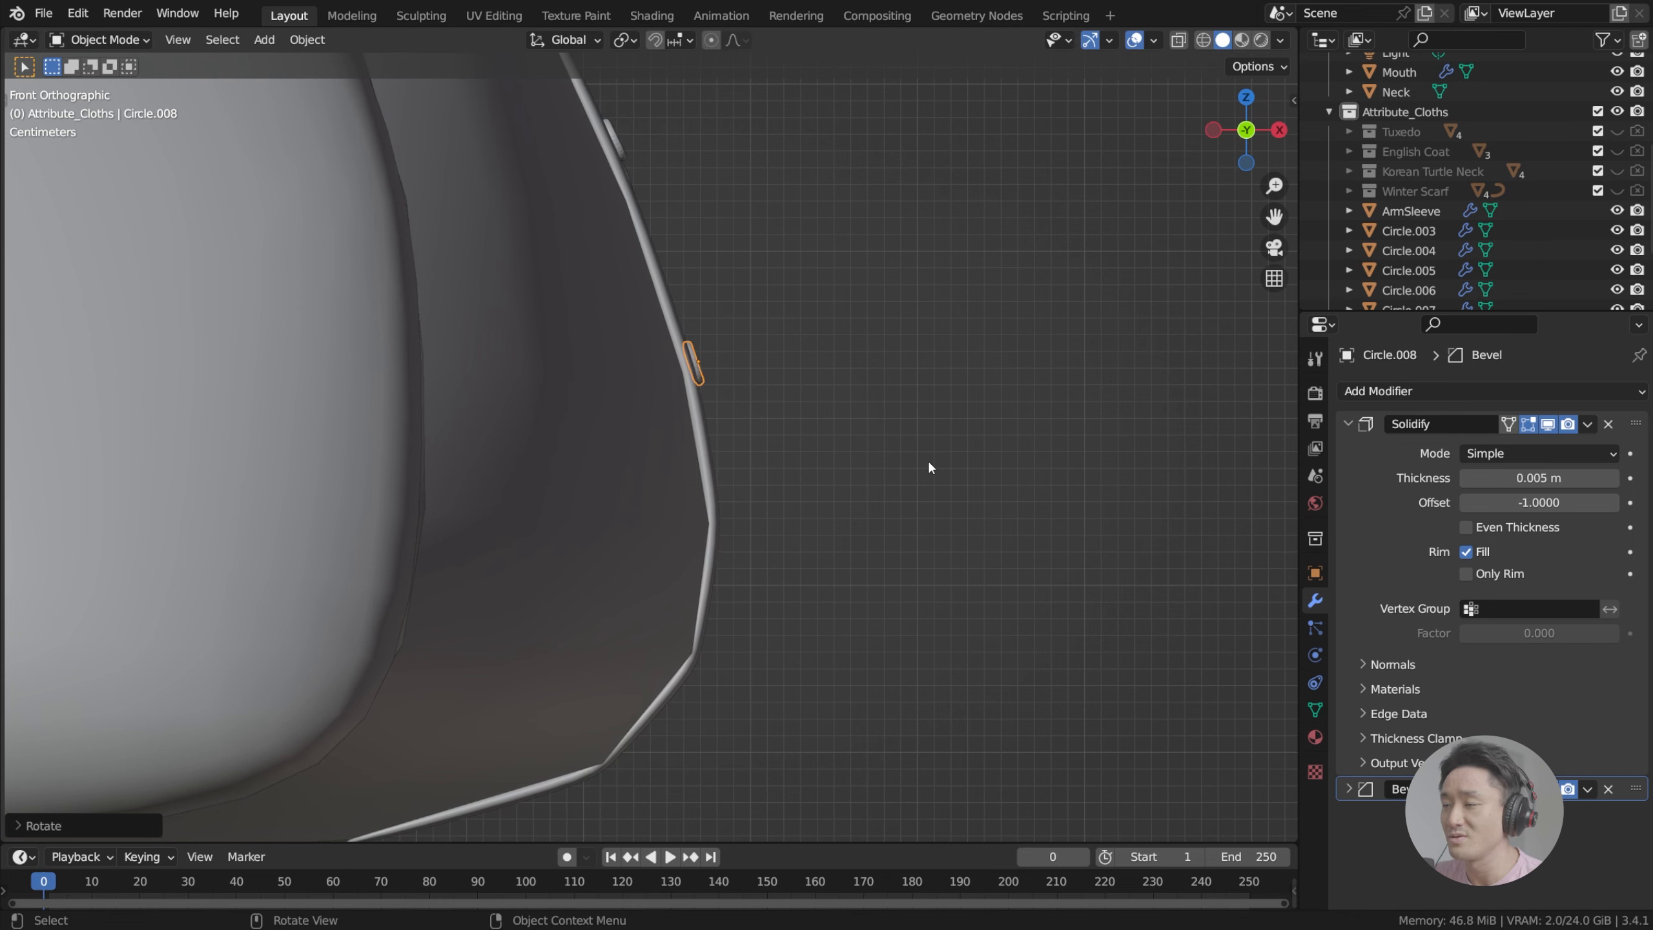
# Step: In Right Orthographic view, move the second button sideways onto the centre of the front strip
pyautogui.scroll(-1, 925, 436)
pyautogui.moveTo(899, 410); pyautogui.dragTo(700, 388, button='middle')
pyautogui.scroll(-4, 772, 394)
pyautogui.moveTo(706, 303); pyautogui.dragTo(710, 359, button='middle')
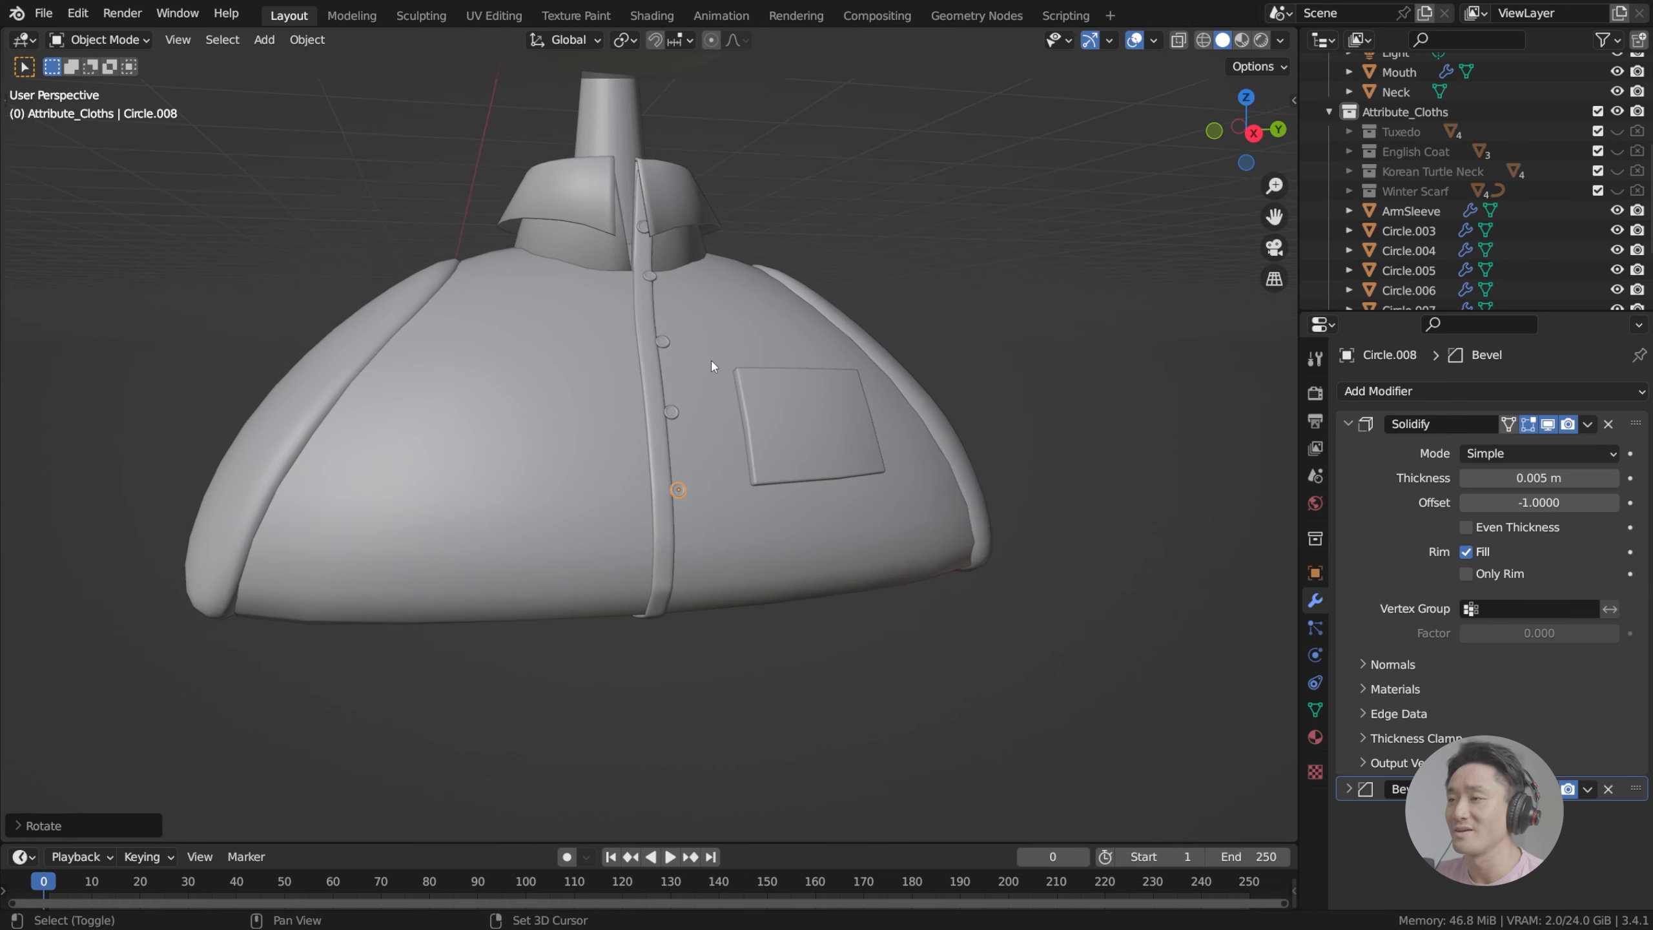
pyautogui.press('KP_3')
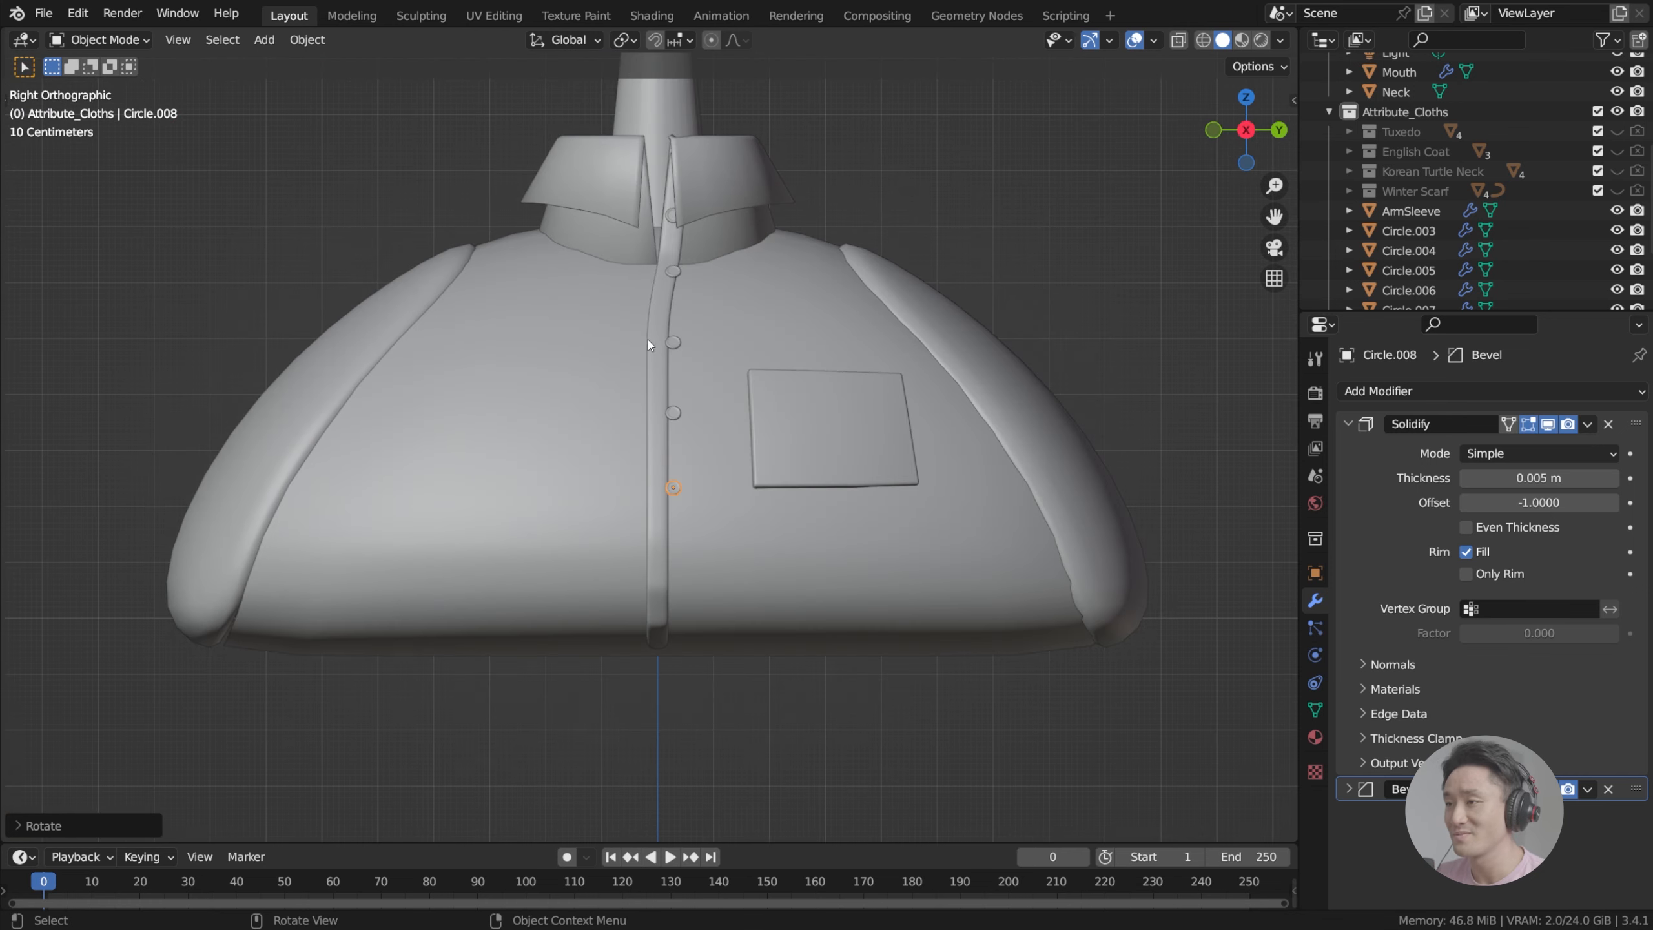
pyautogui.scroll(6, 703, 297)
pyautogui.scroll(-6, 703, 296)
pyautogui.scroll(6, 703, 296)
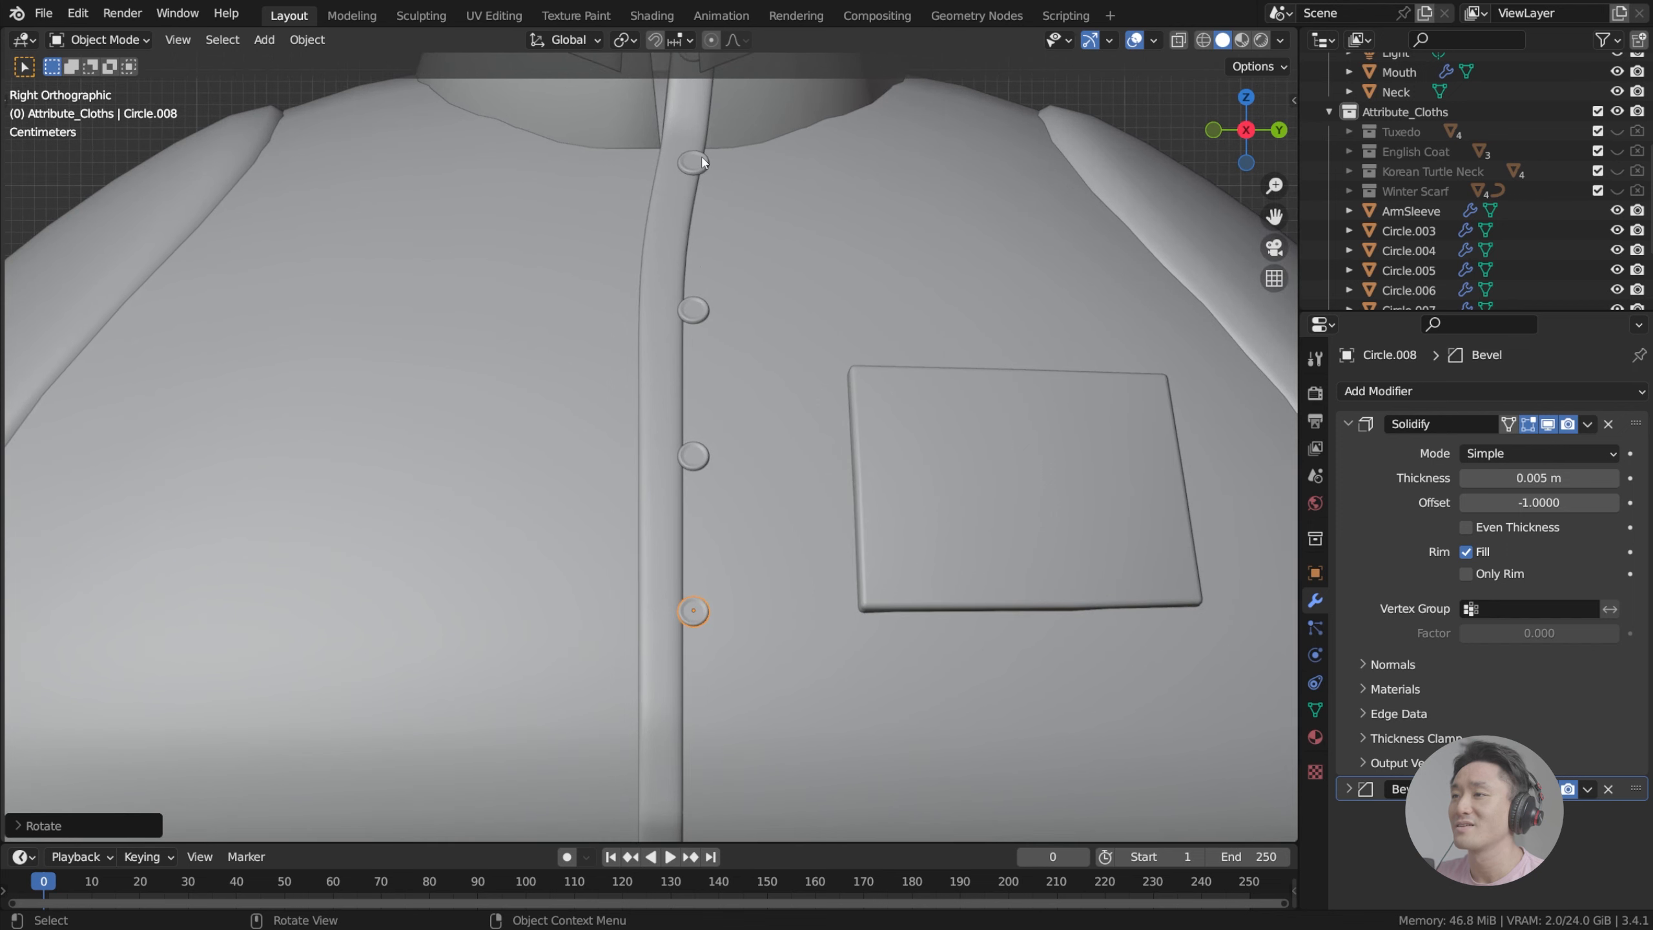
pyautogui.click(694, 162)
pyautogui.press('g')
pyautogui.click(680, 161)
# Step: Move the third, fourth and fifth buttons sideways to centre them on the front strip
pyautogui.click(694, 309)
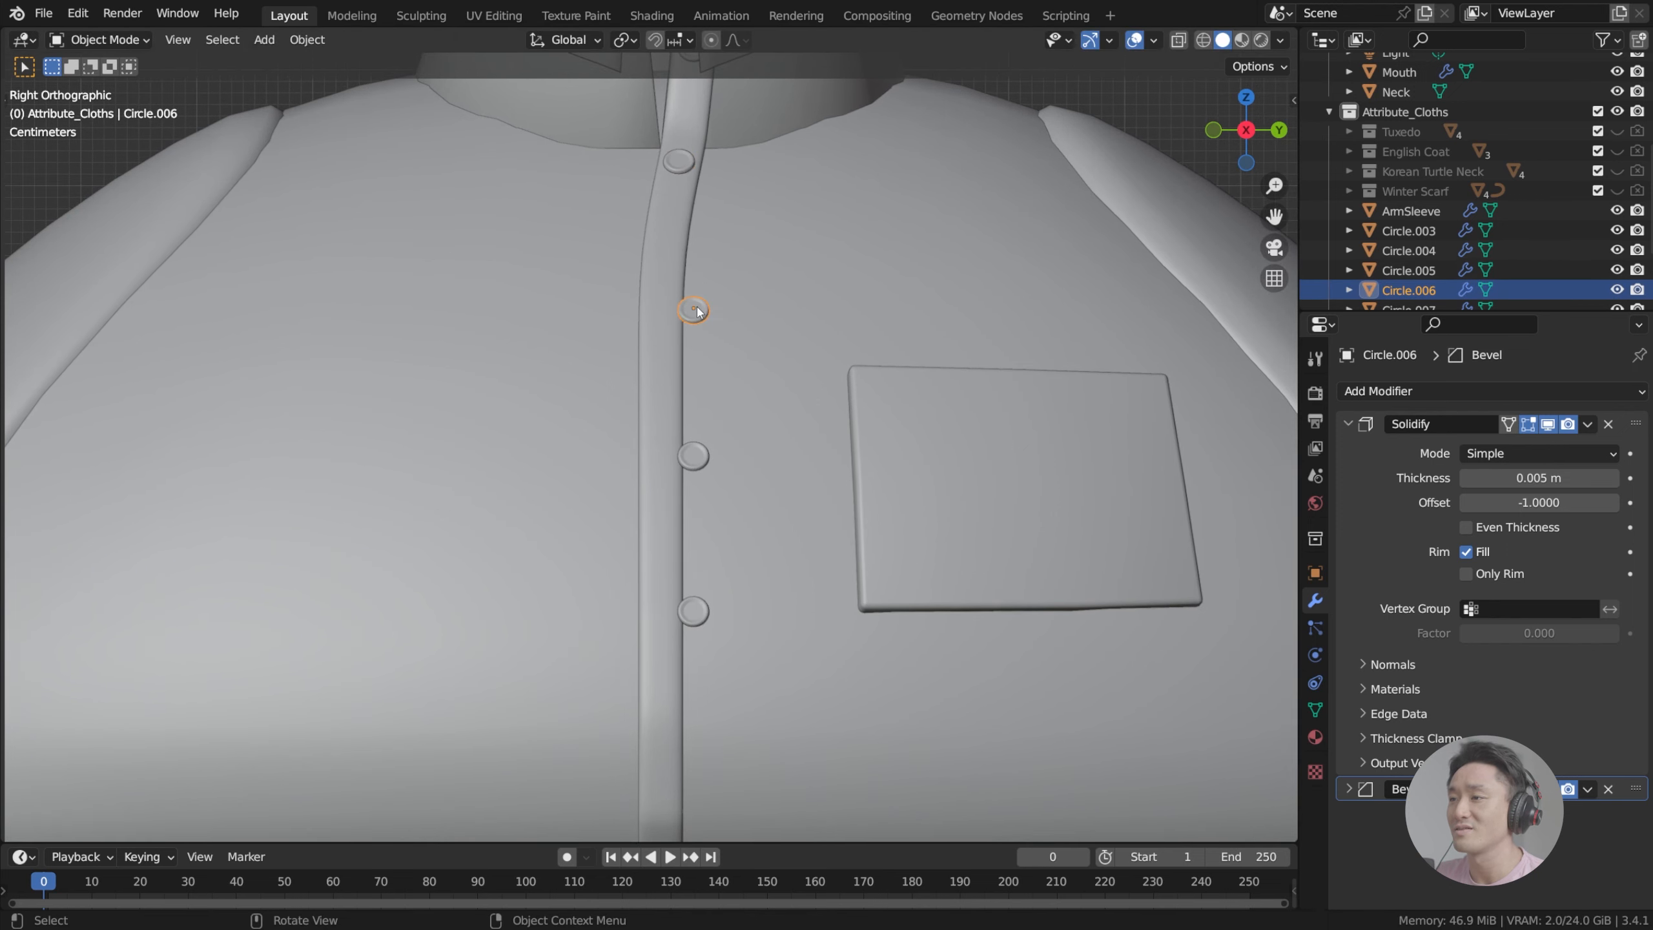
pyautogui.press('g')
pyautogui.click(662, 311)
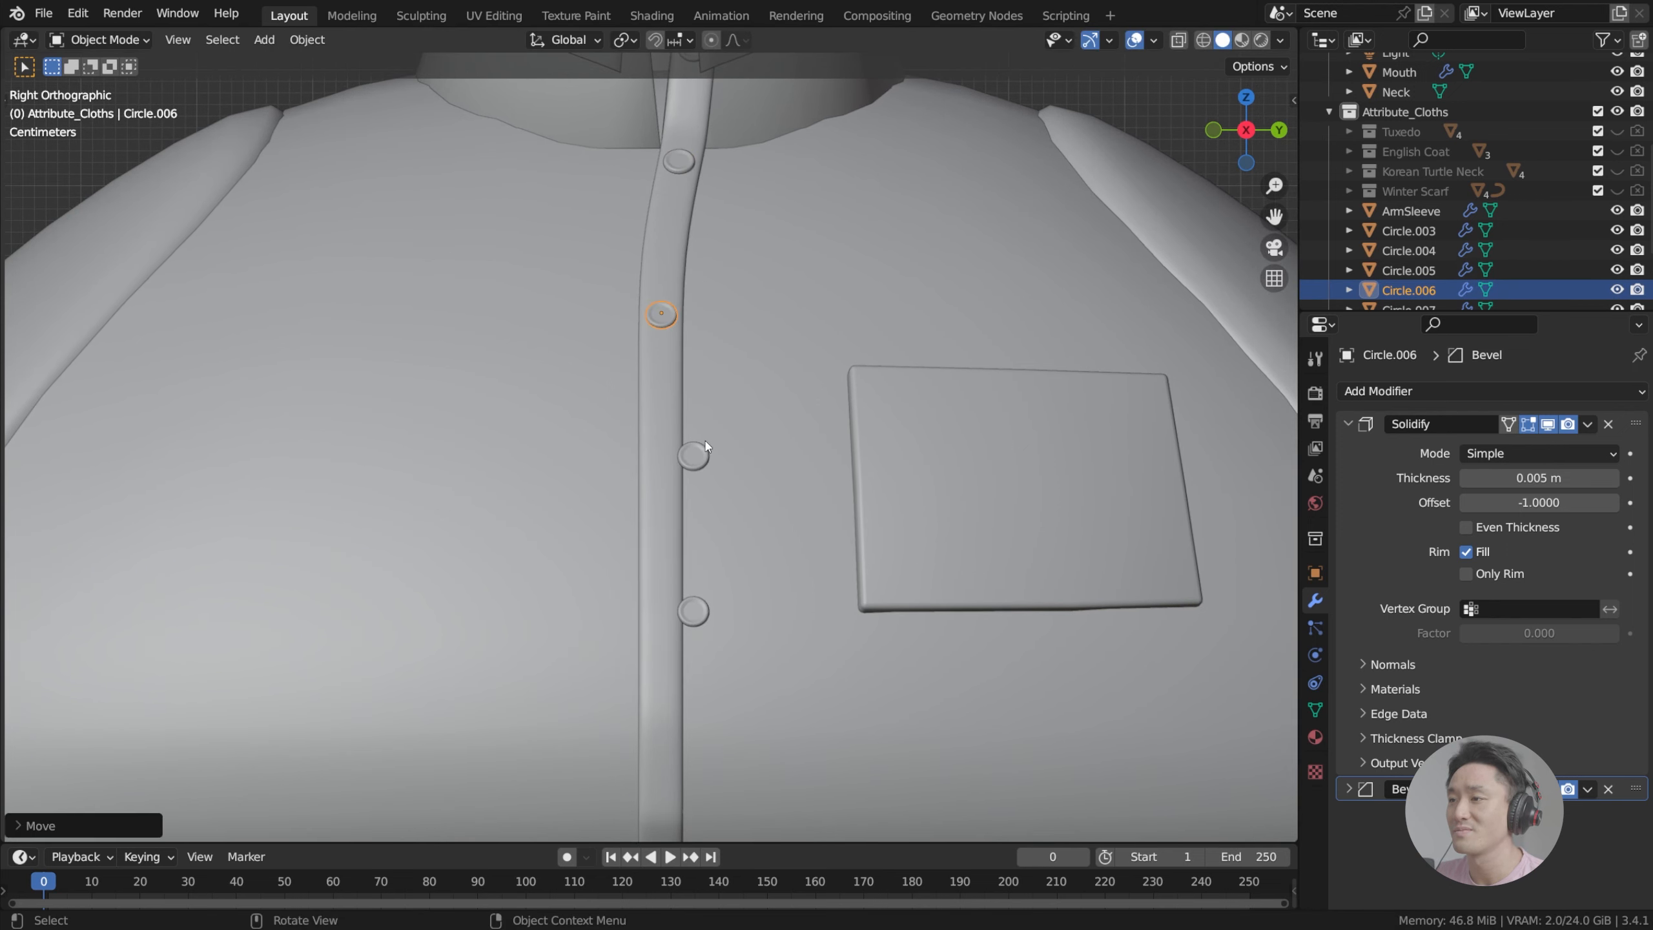
pyautogui.click(686, 454)
pyautogui.press('g')
pyautogui.click(653, 466)
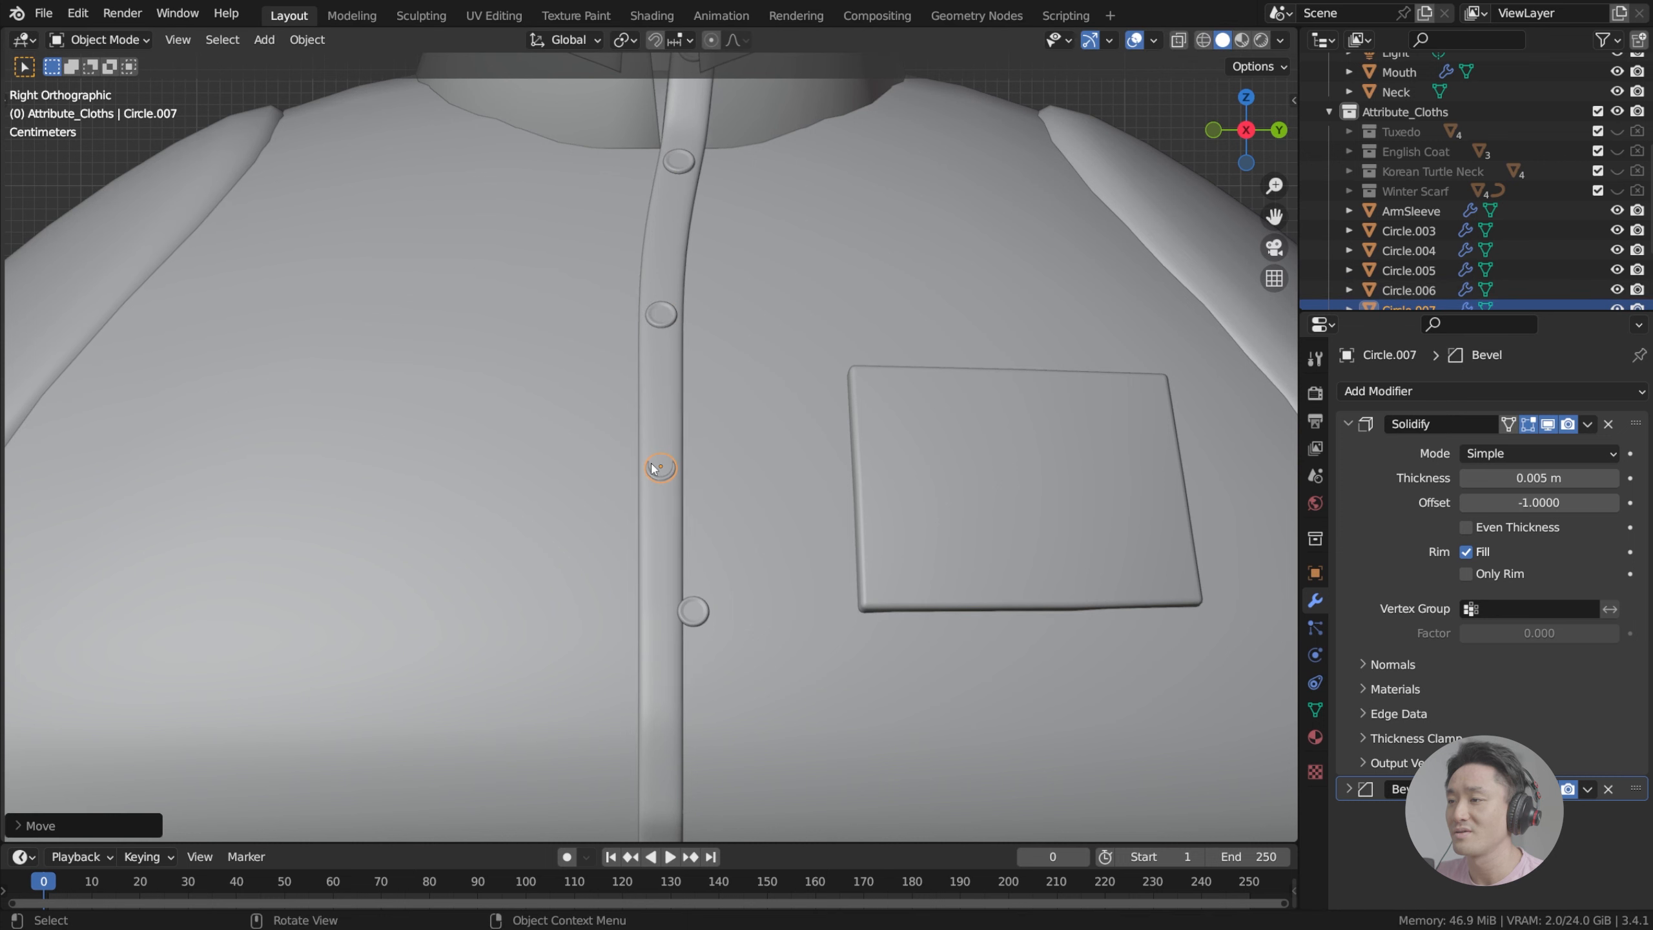
pyautogui.click(691, 615)
pyautogui.press('g')
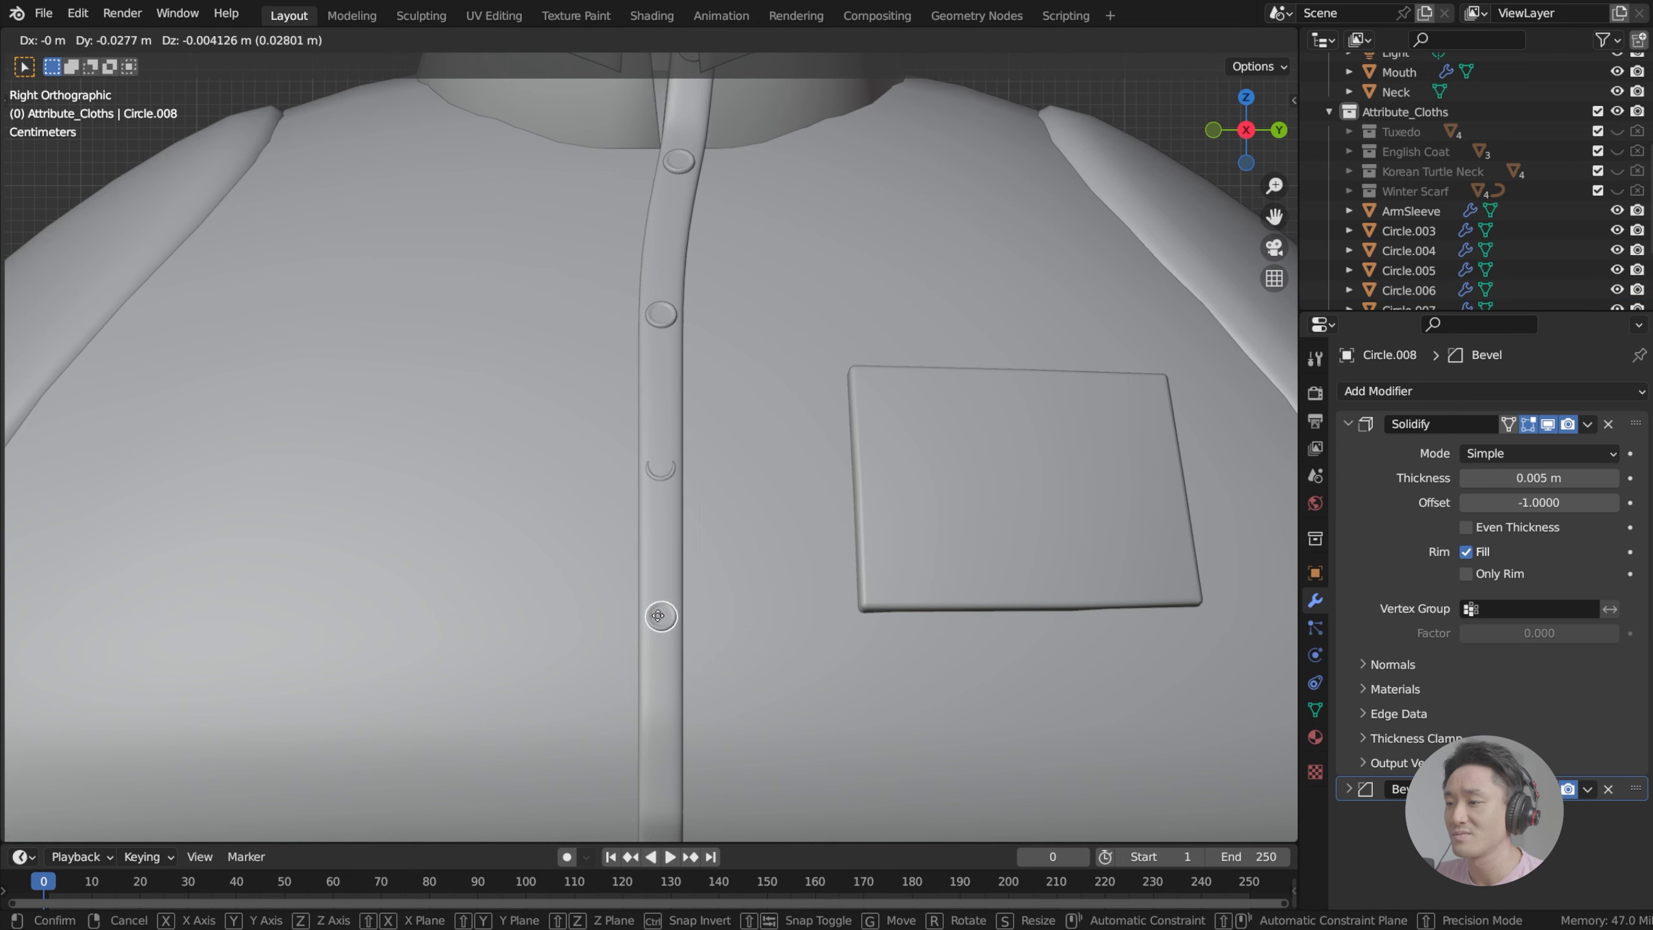
pyautogui.click(661, 615)
# Step: In Front Orthographic view, reposition and rotate the fourth button so it rests on the strip's outer surface
pyautogui.click(663, 470)
pyautogui.press('KP_1')
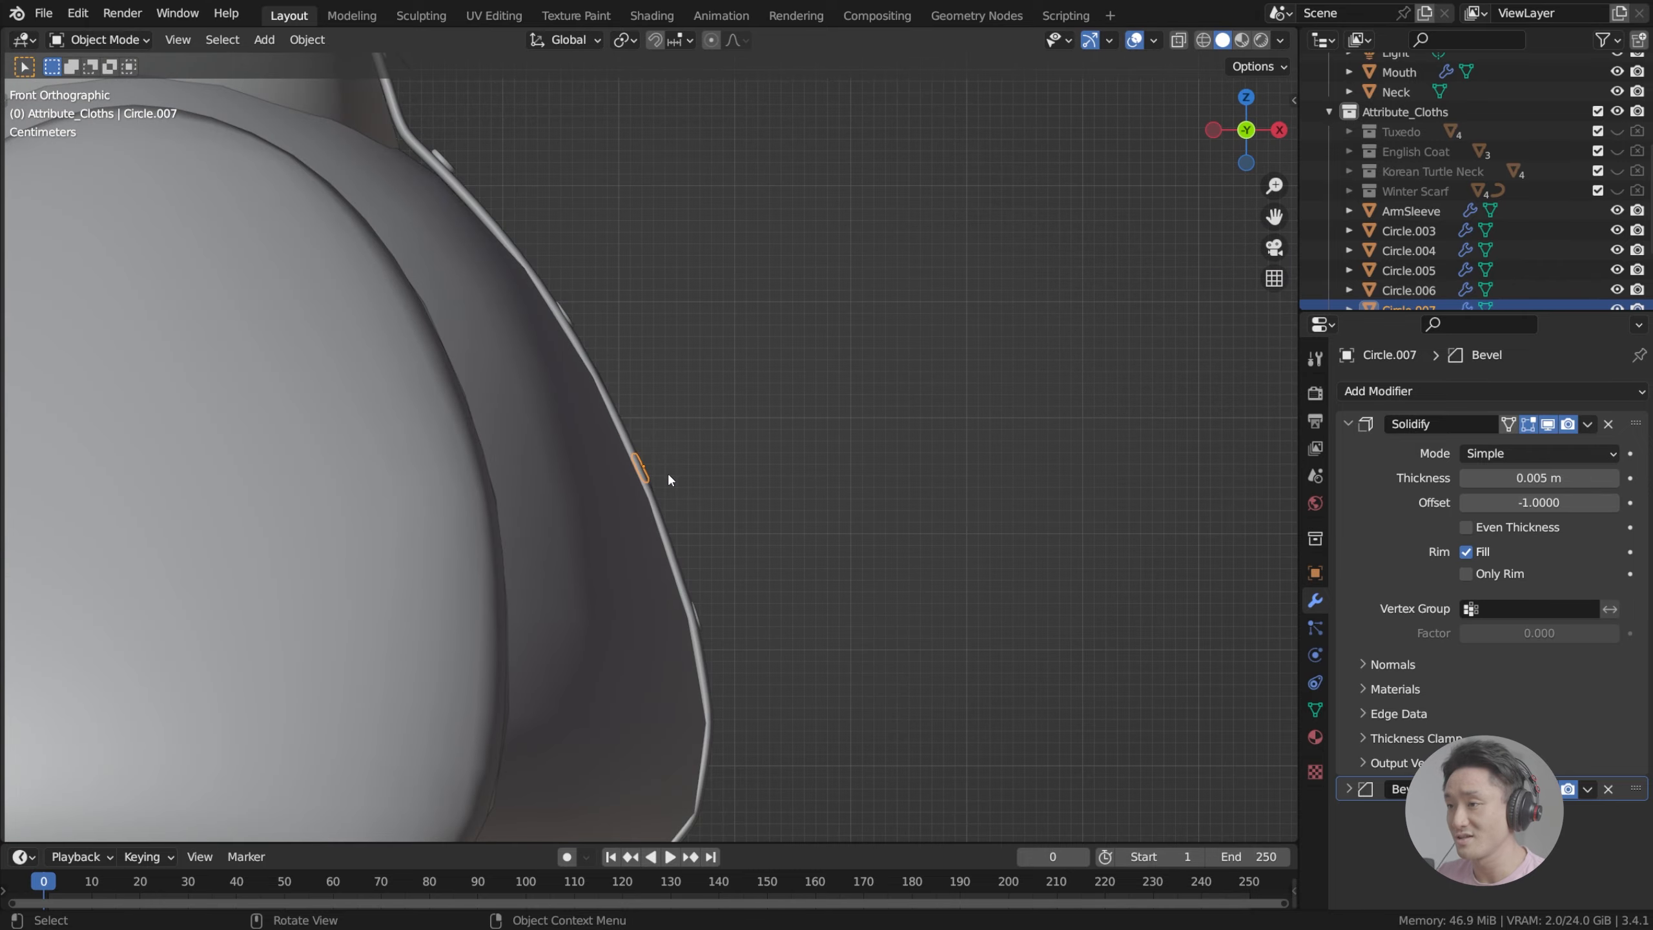
pyautogui.press('KP_Decimal')
pyautogui.scroll(2, 754, 500)
pyautogui.press('g')
pyautogui.click(753, 489)
pyautogui.press('r')
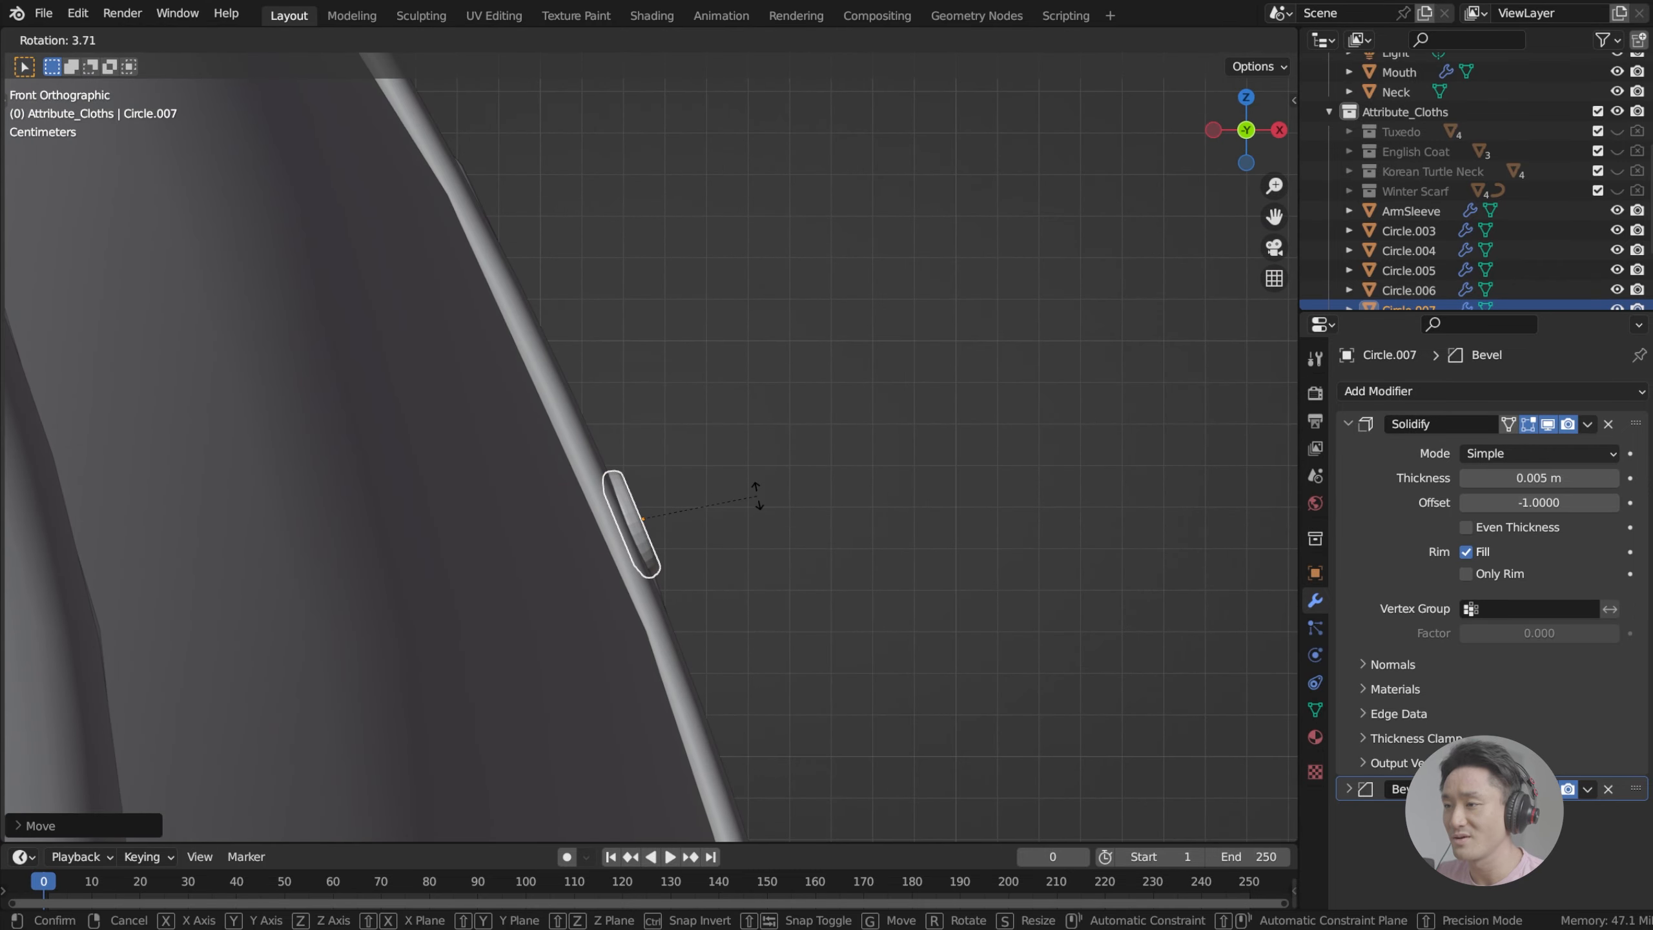
pyautogui.click(756, 495)
pyautogui.press('g')
pyautogui.click(757, 494)
# Step: In Right Orthographic view, move the lowest button further down the front strip
pyautogui.press('KP_3')
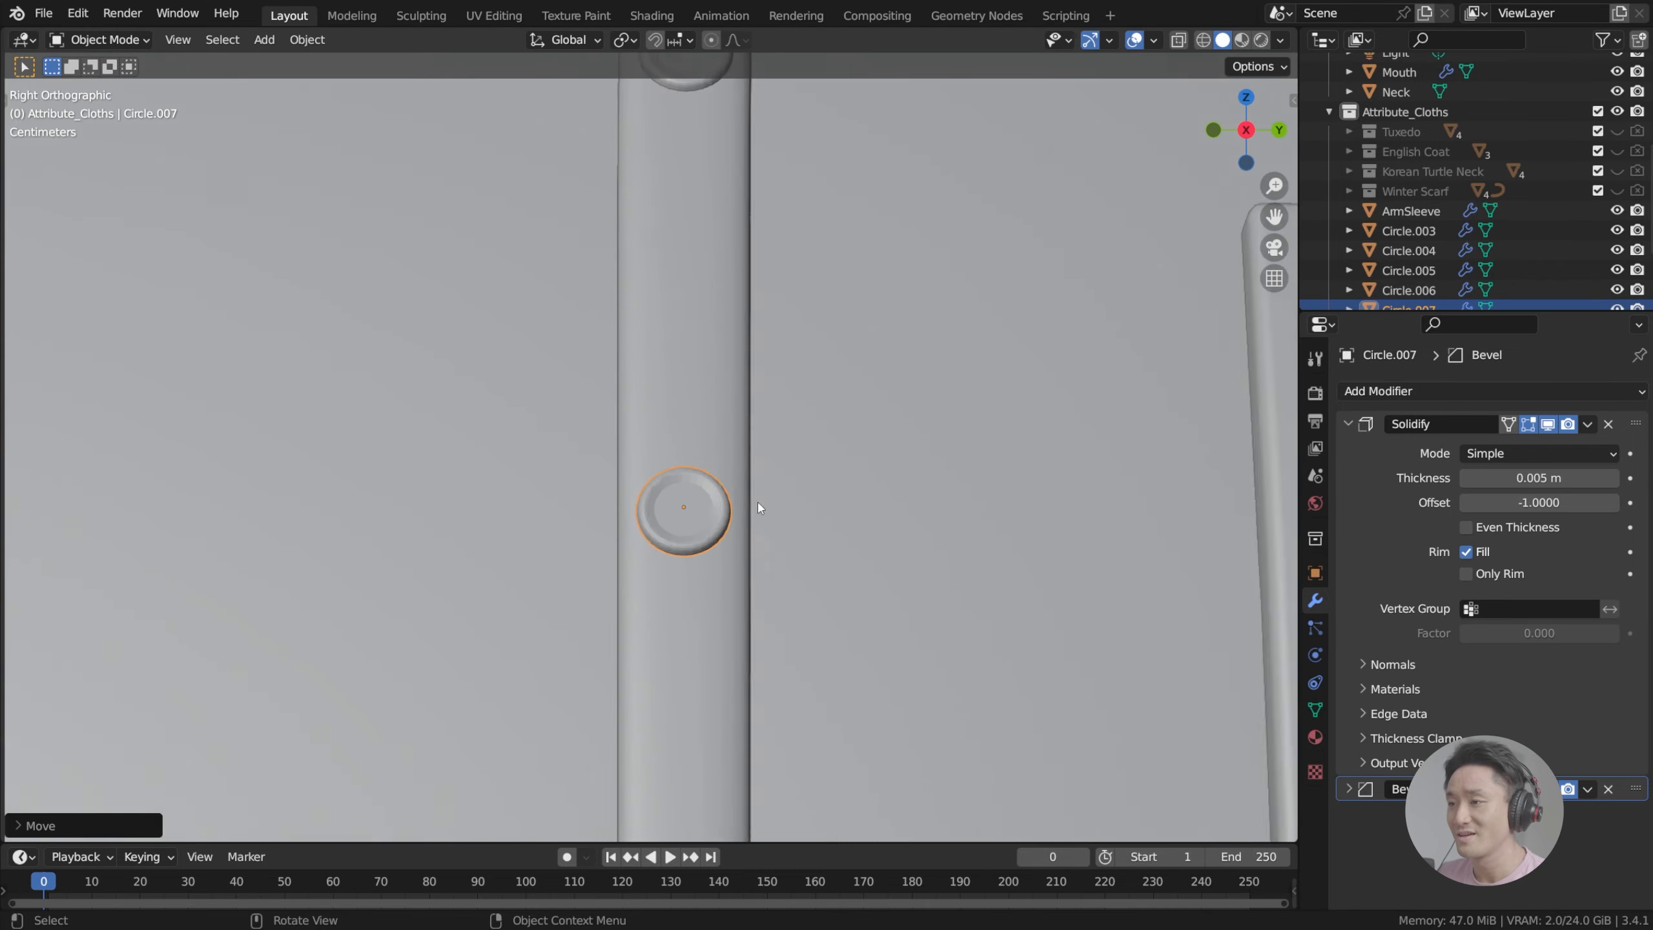
pyautogui.scroll(-5, 756, 501)
pyautogui.scroll(3, 727, 610)
pyautogui.hotkey('shift', 'd')
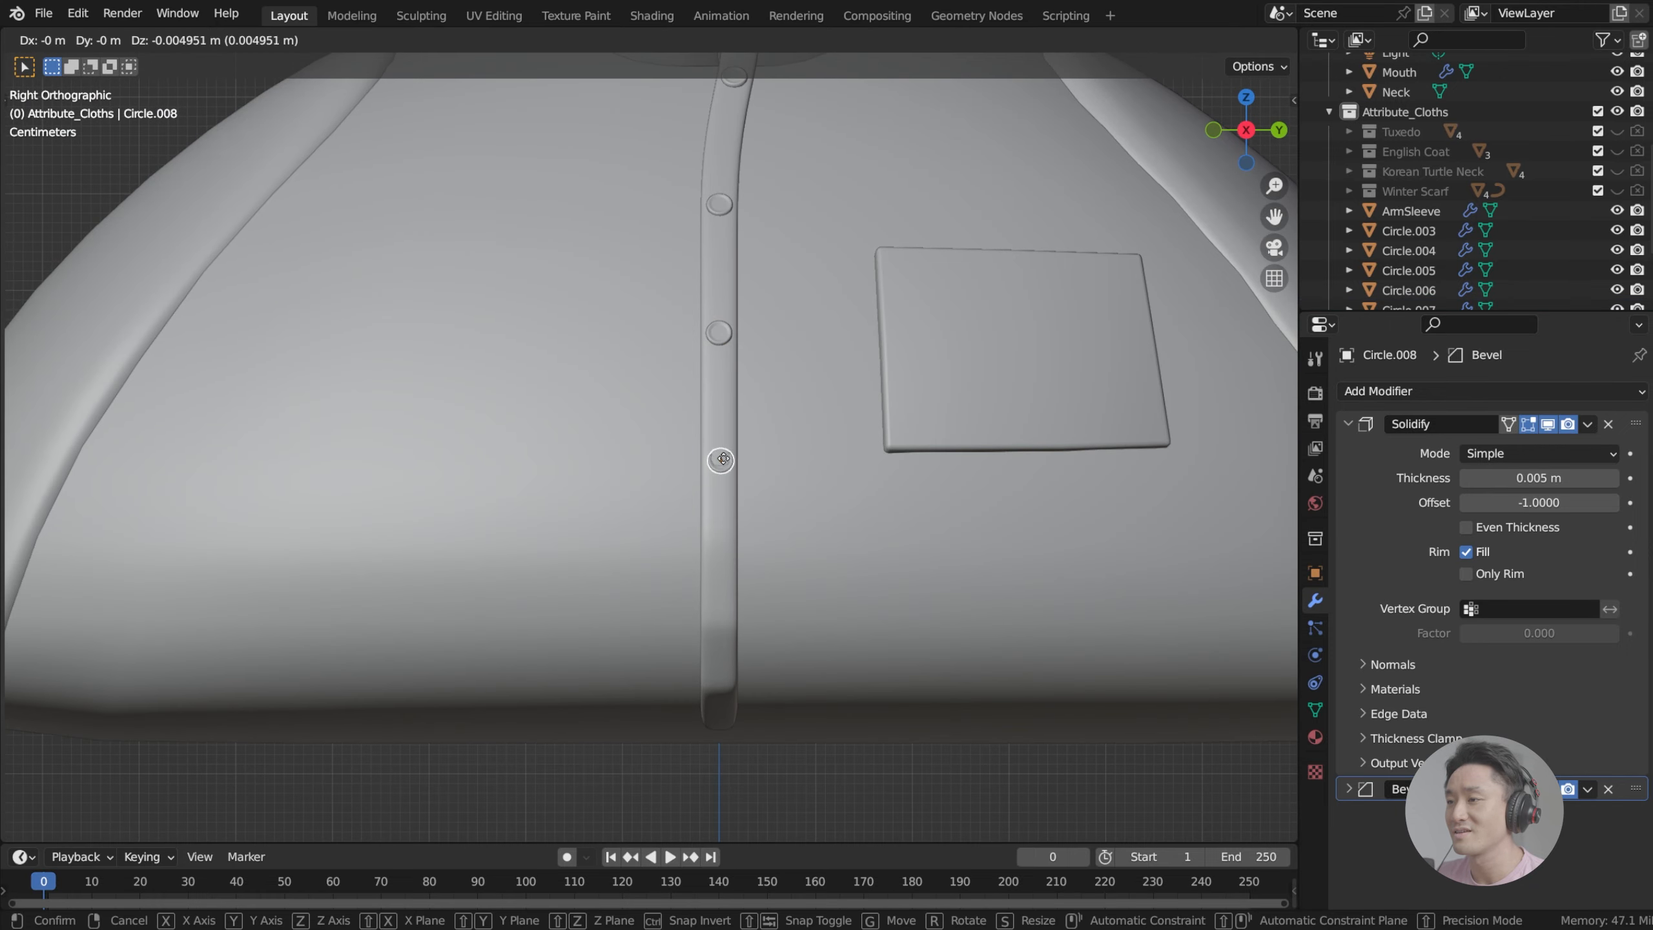
pyautogui.click(721, 493)
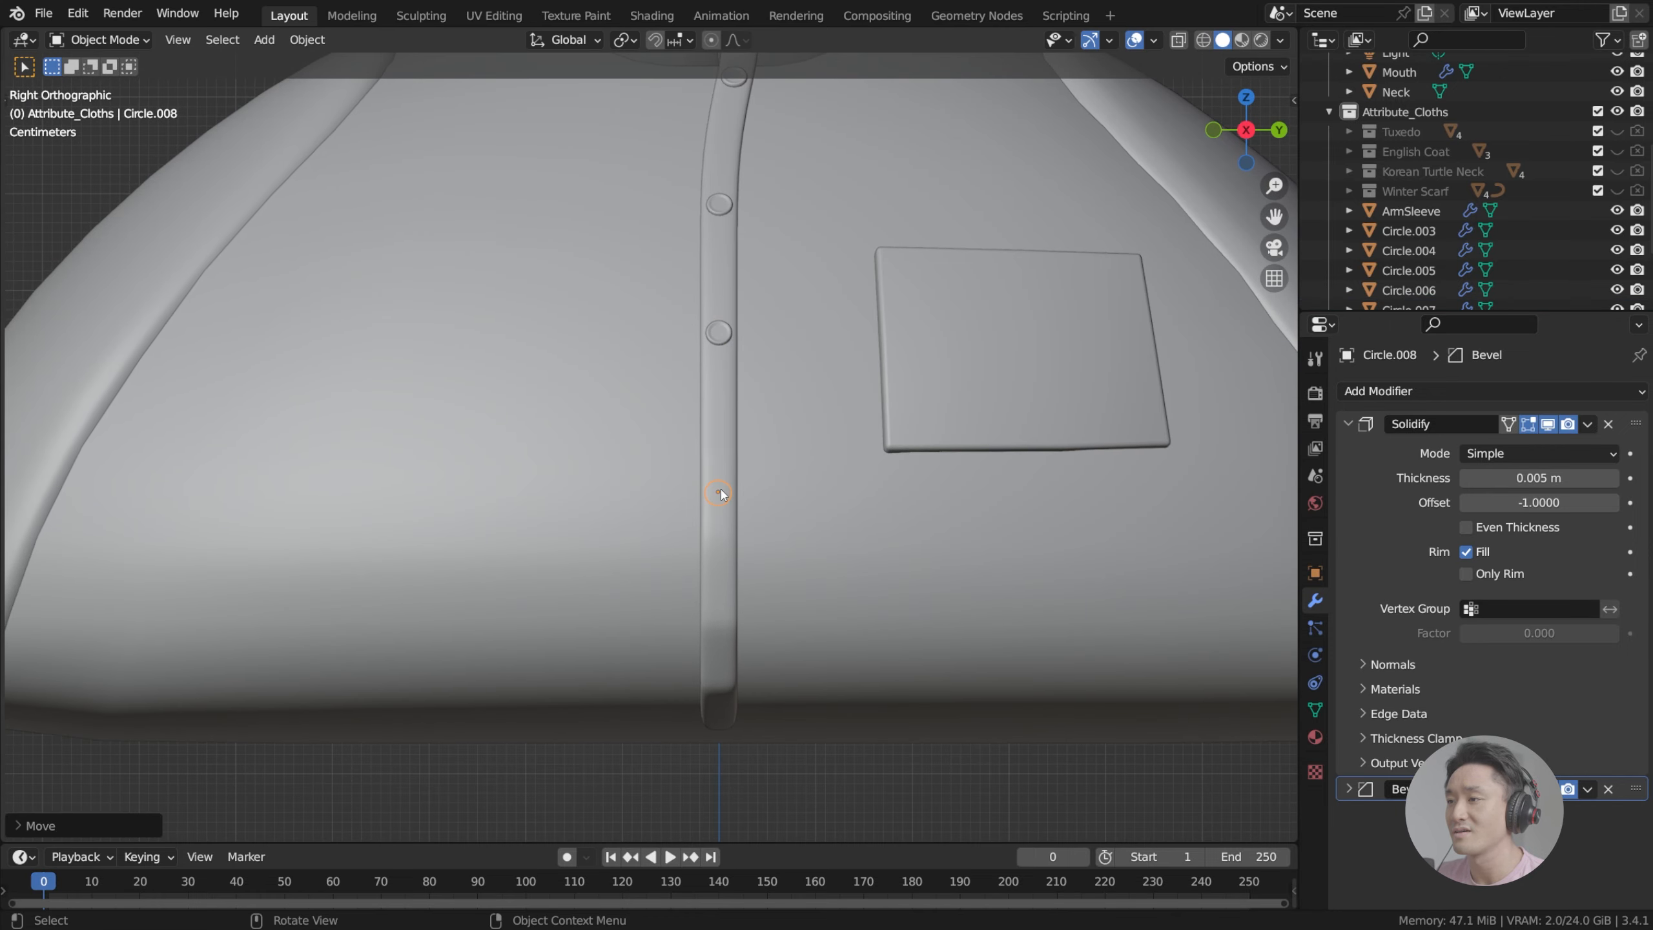
# Step: In Front Orthographic view, move the fourth button slightly so it sits against the strip's outer surface
pyautogui.click(719, 341)
pyautogui.press('KP_1')
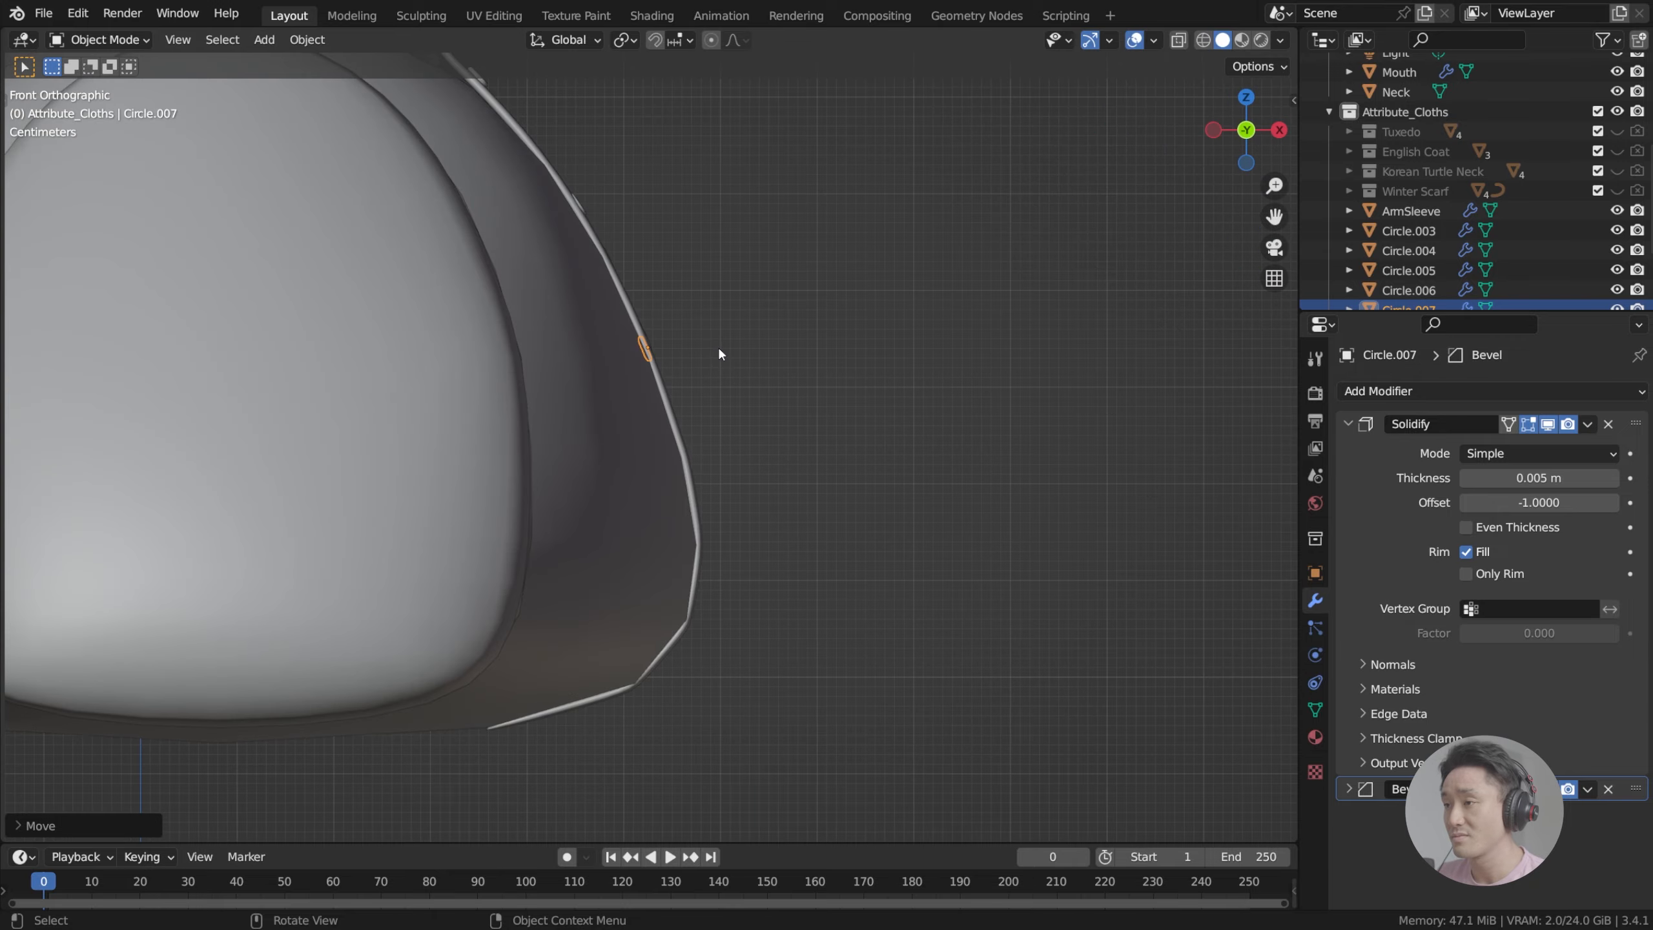
pyautogui.scroll(3, 723, 346)
pyautogui.press('g')
pyautogui.click(748, 337)
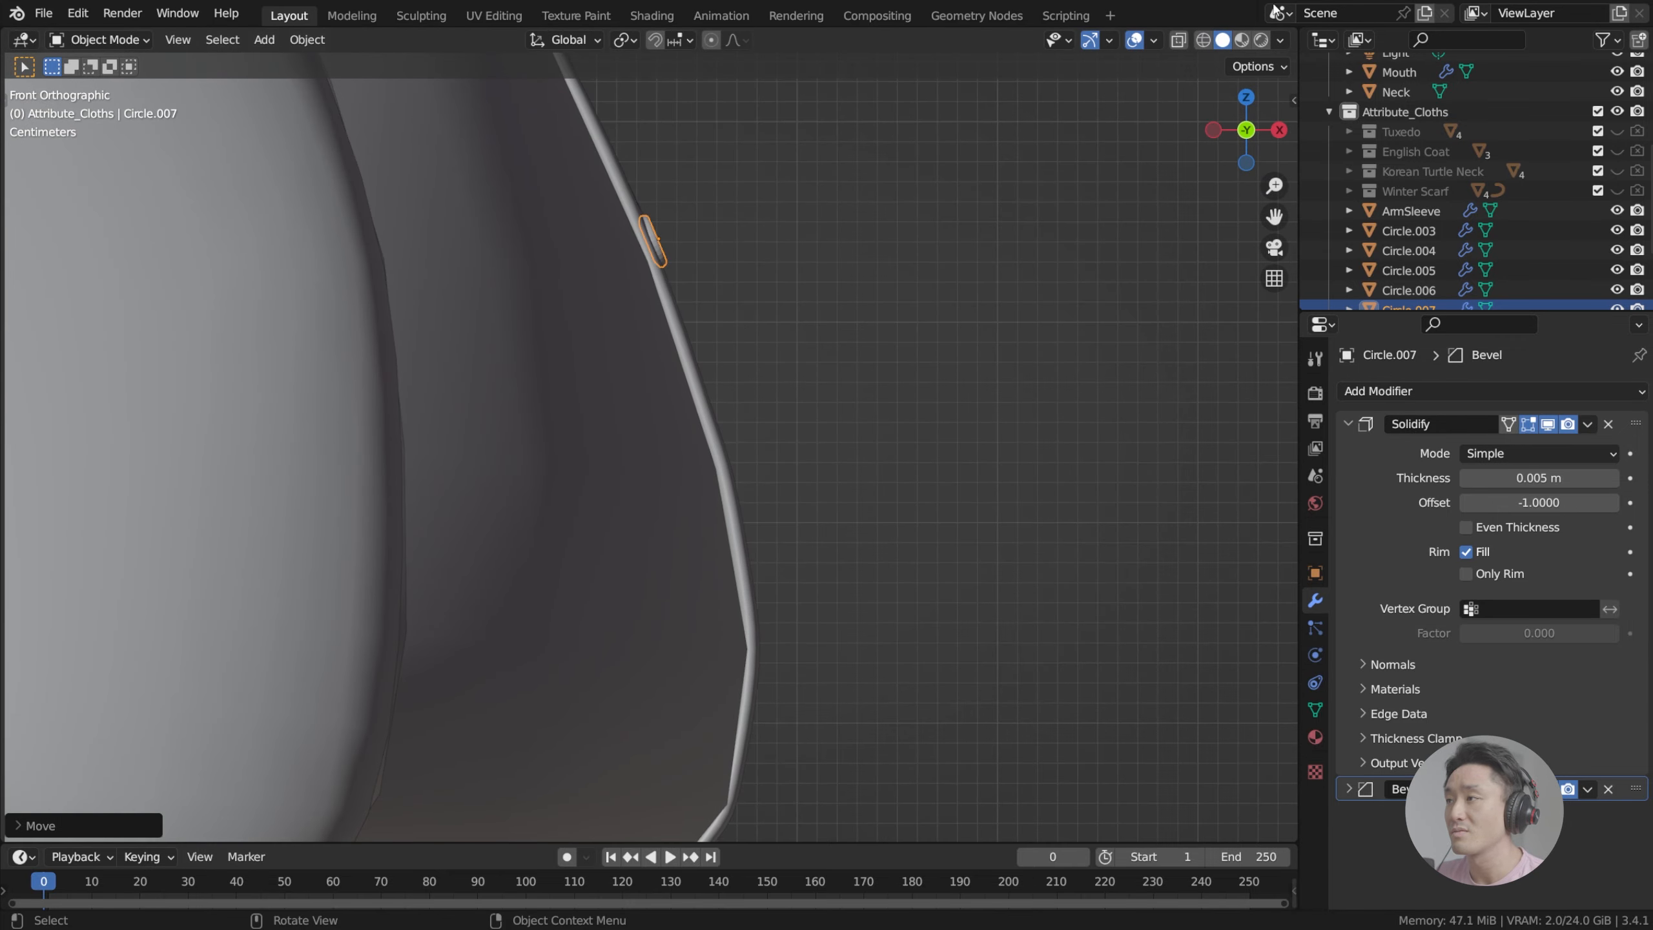
# Step: With X-ray enabled, select the lowest button inside the shirt body and move it outward onto the strip's outer surface
pyautogui.click(1178, 40)
pyautogui.click(723, 531)
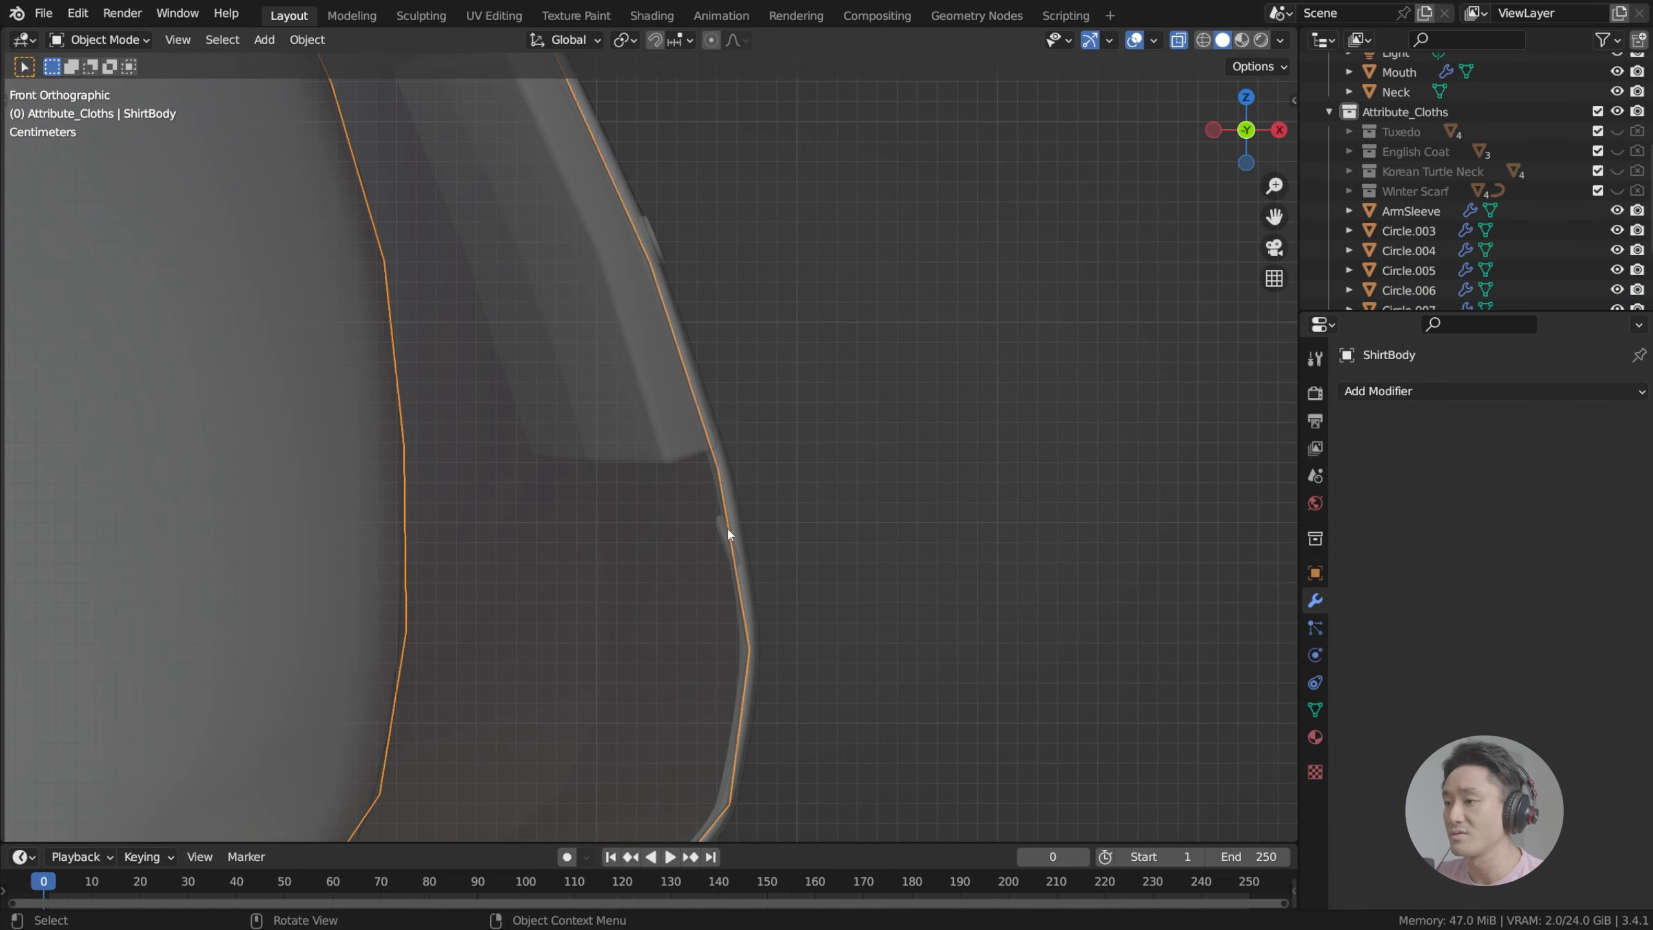
pyautogui.click(725, 528)
pyautogui.click(718, 525)
pyautogui.click(719, 530)
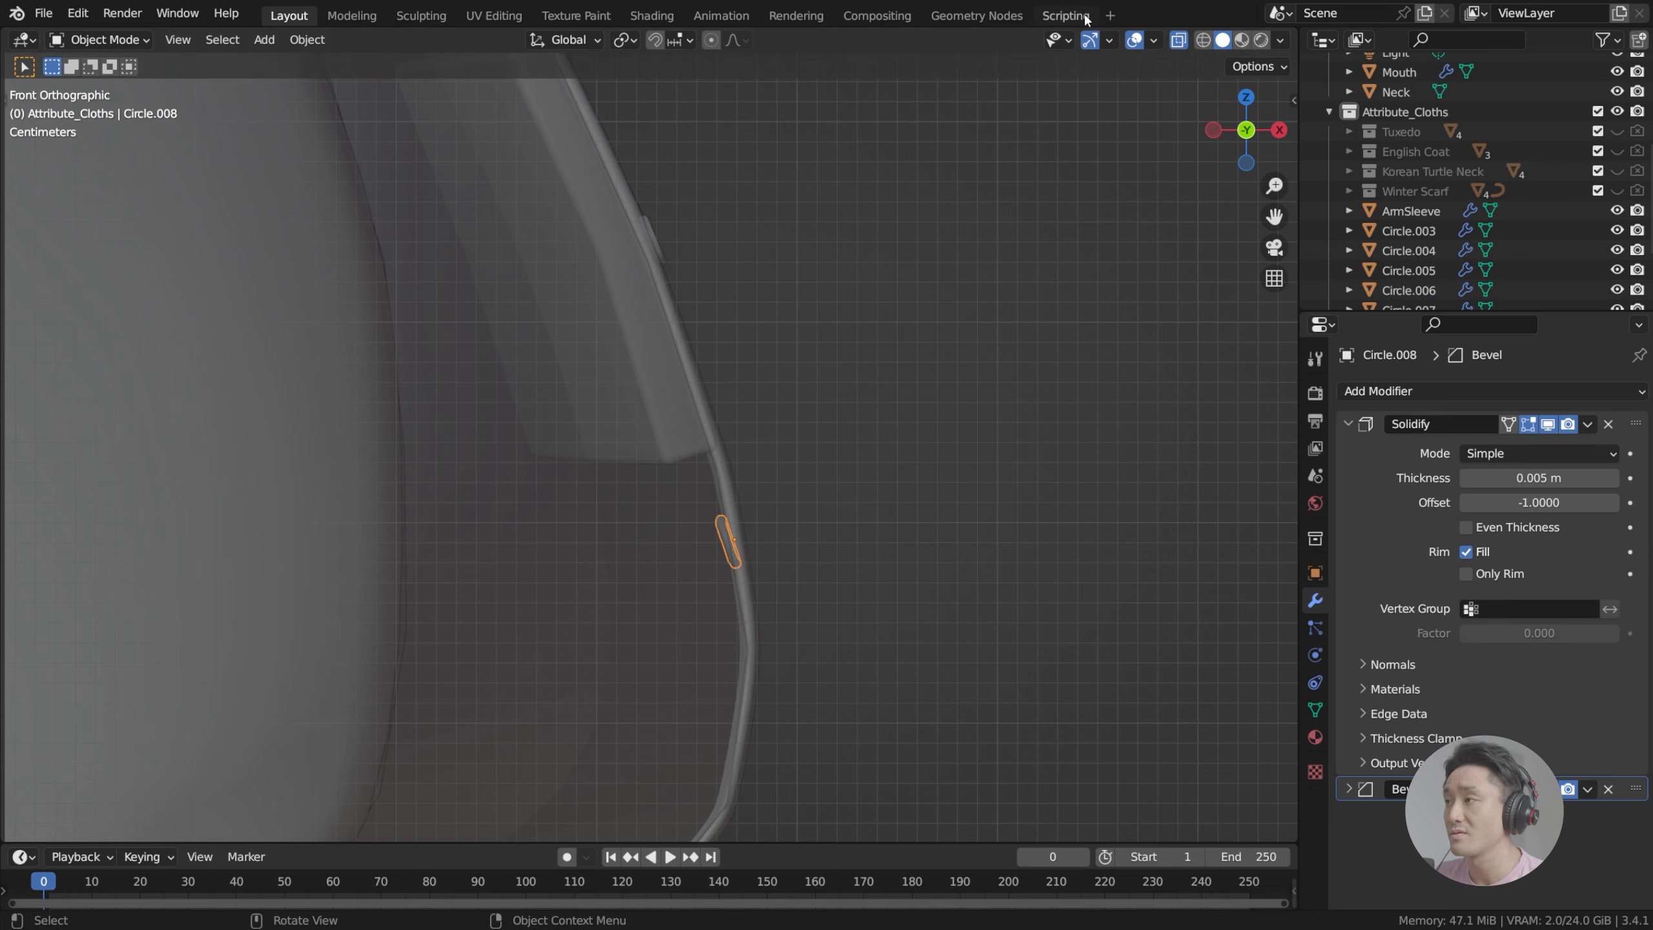
pyautogui.press('g')
pyautogui.click(1006, 379)
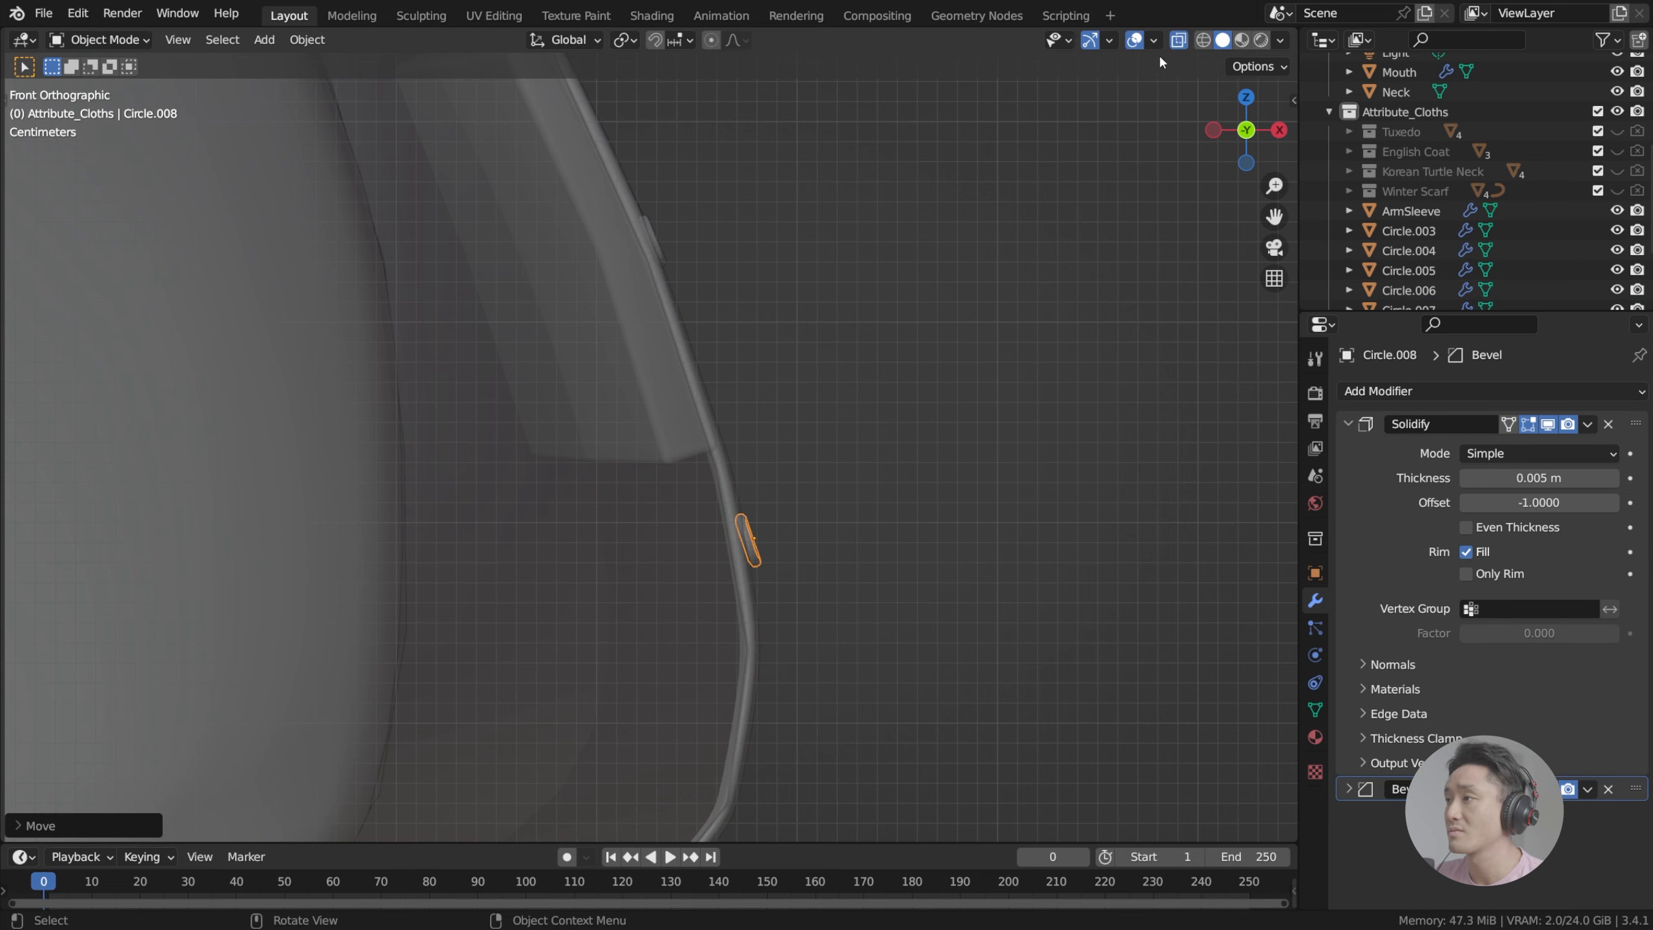
# Step: Turn off X-ray and rotate the lowest button to match the slope of the front strip
pyautogui.click(1177, 41)
pyautogui.press('r')
pyautogui.click(1008, 394)
pyautogui.press('g')
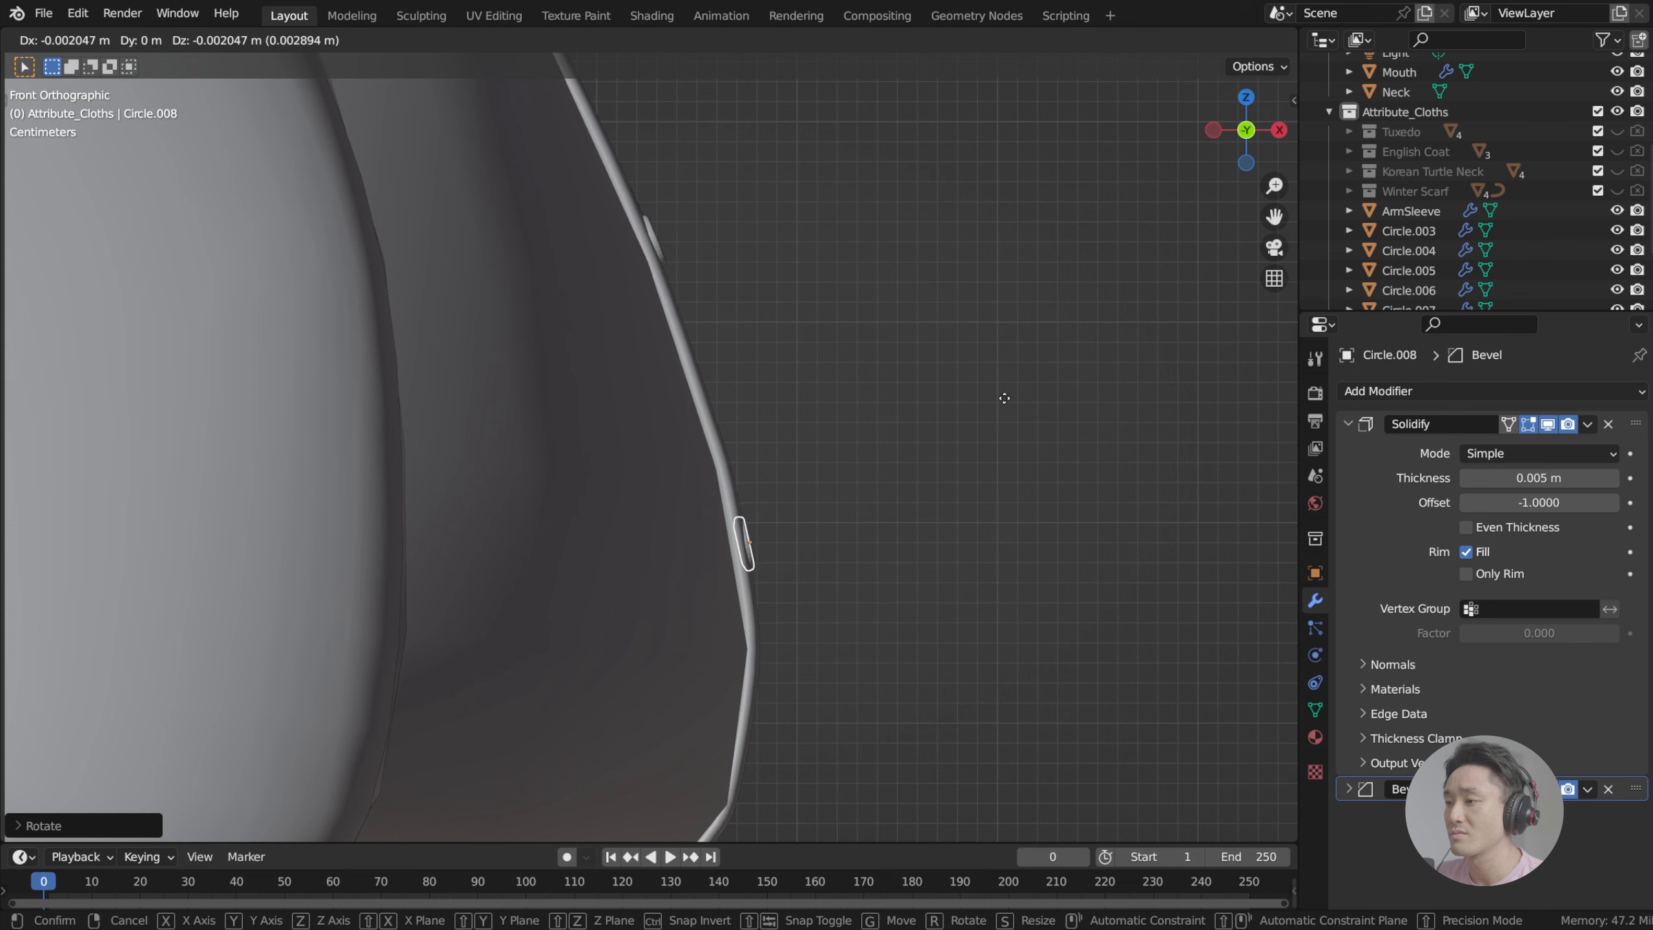
pyautogui.rightClick(1004, 398)
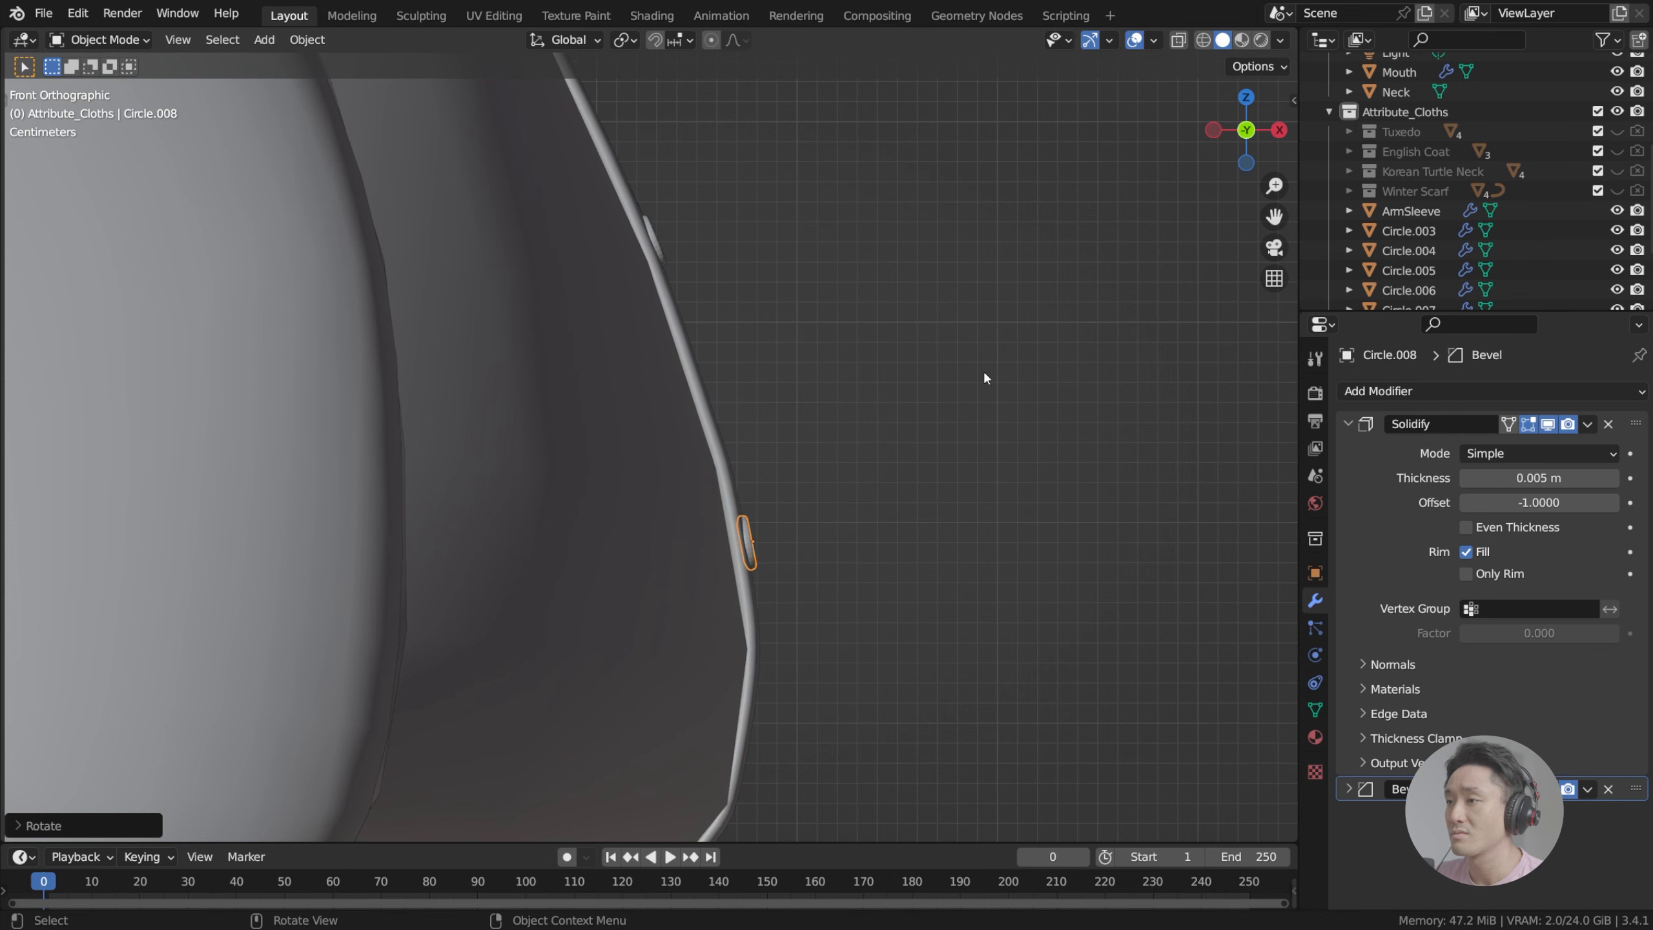
# Step: Save the file with the full row of buttons in place on the shirt
pyautogui.scroll(-5, 984, 377)
pyautogui.moveTo(984, 377); pyautogui.dragTo(762, 436, button='middle')
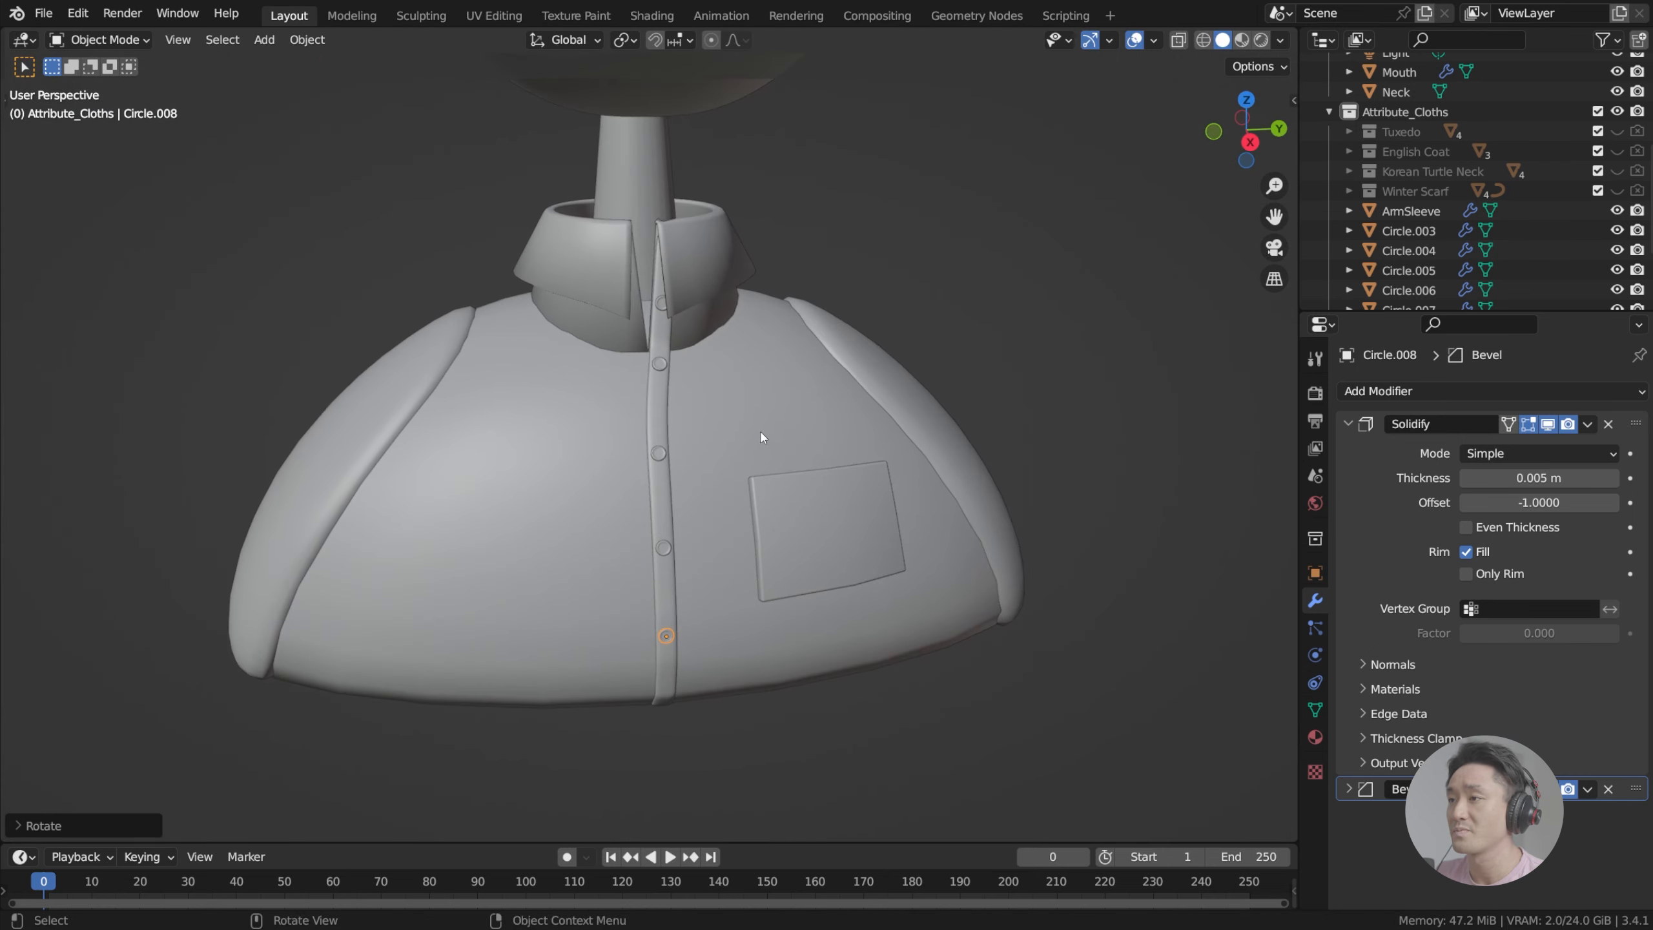
pyautogui.hotkey('ctrl', 's')
pyautogui.keyDown('shift'); pyautogui.moveTo(703, 303); pyautogui.dragTo(625, 416, button='middle'); pyautogui.keyUp('shift')
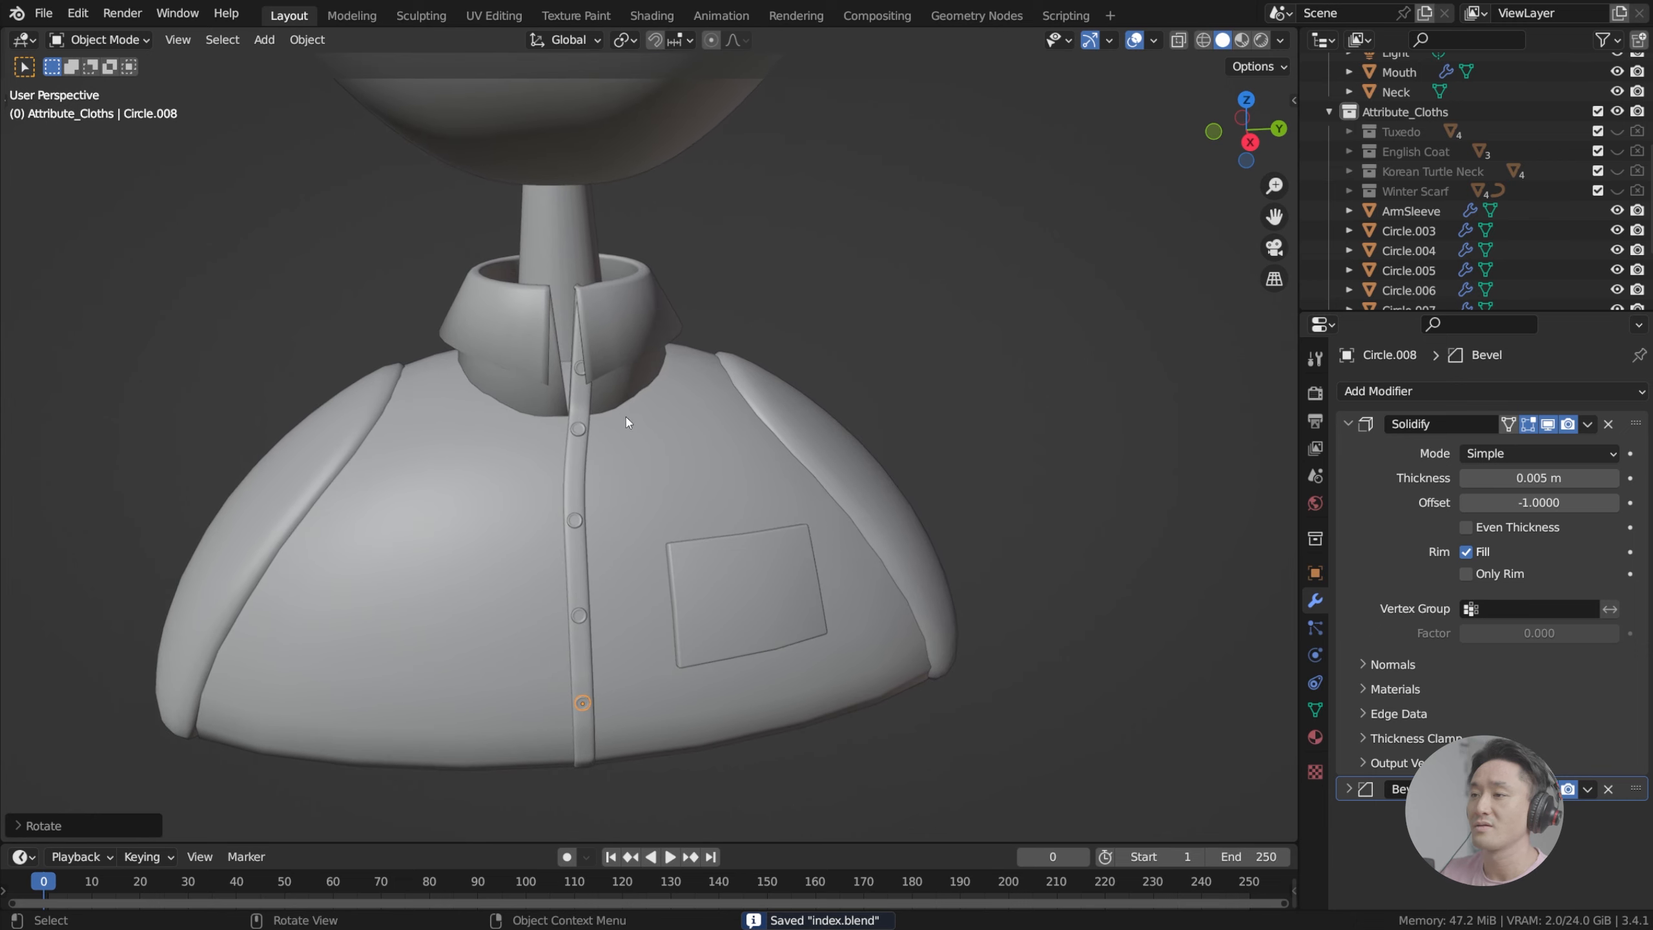
# Step: Review the collar and front strip from several angles, with the selection cleared, and save the file again
pyautogui.click(578, 392)
pyautogui.press('KP_1')
pyautogui.press('KP_3')
pyautogui.press('KP_2')
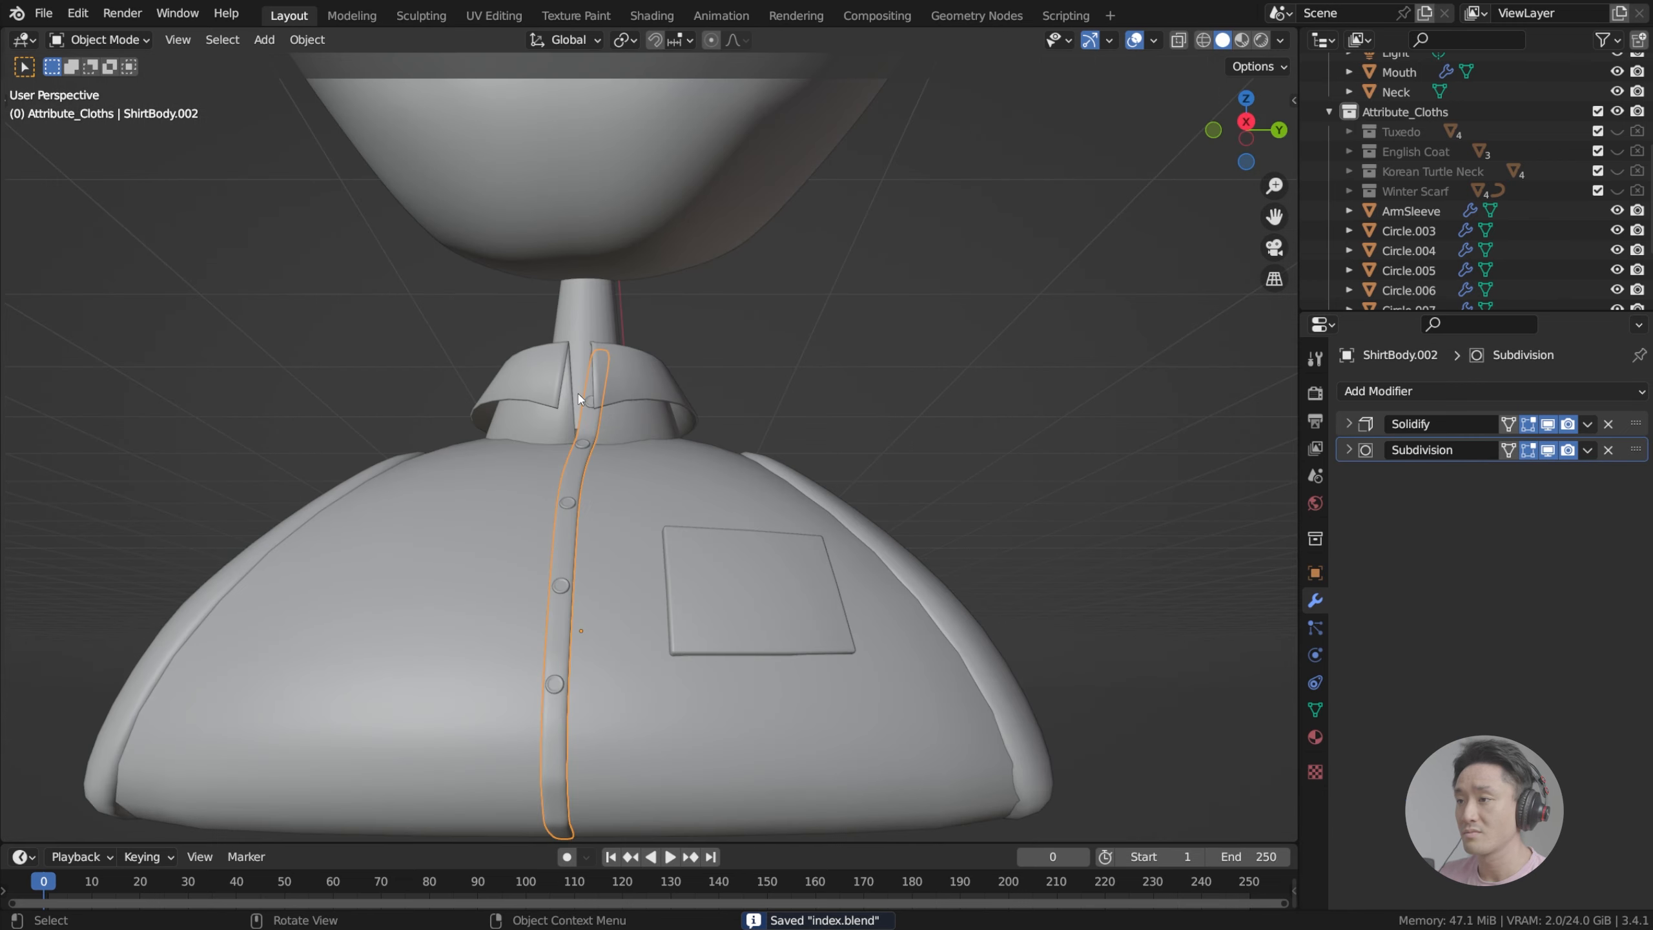
pyautogui.moveTo(578, 394); pyautogui.dragTo(540, 451, button='middle')
pyautogui.scroll(-4, 610, 396)
pyautogui.moveTo(612, 398); pyautogui.dragTo(657, 399, button='middle')
pyautogui.click(762, 396)
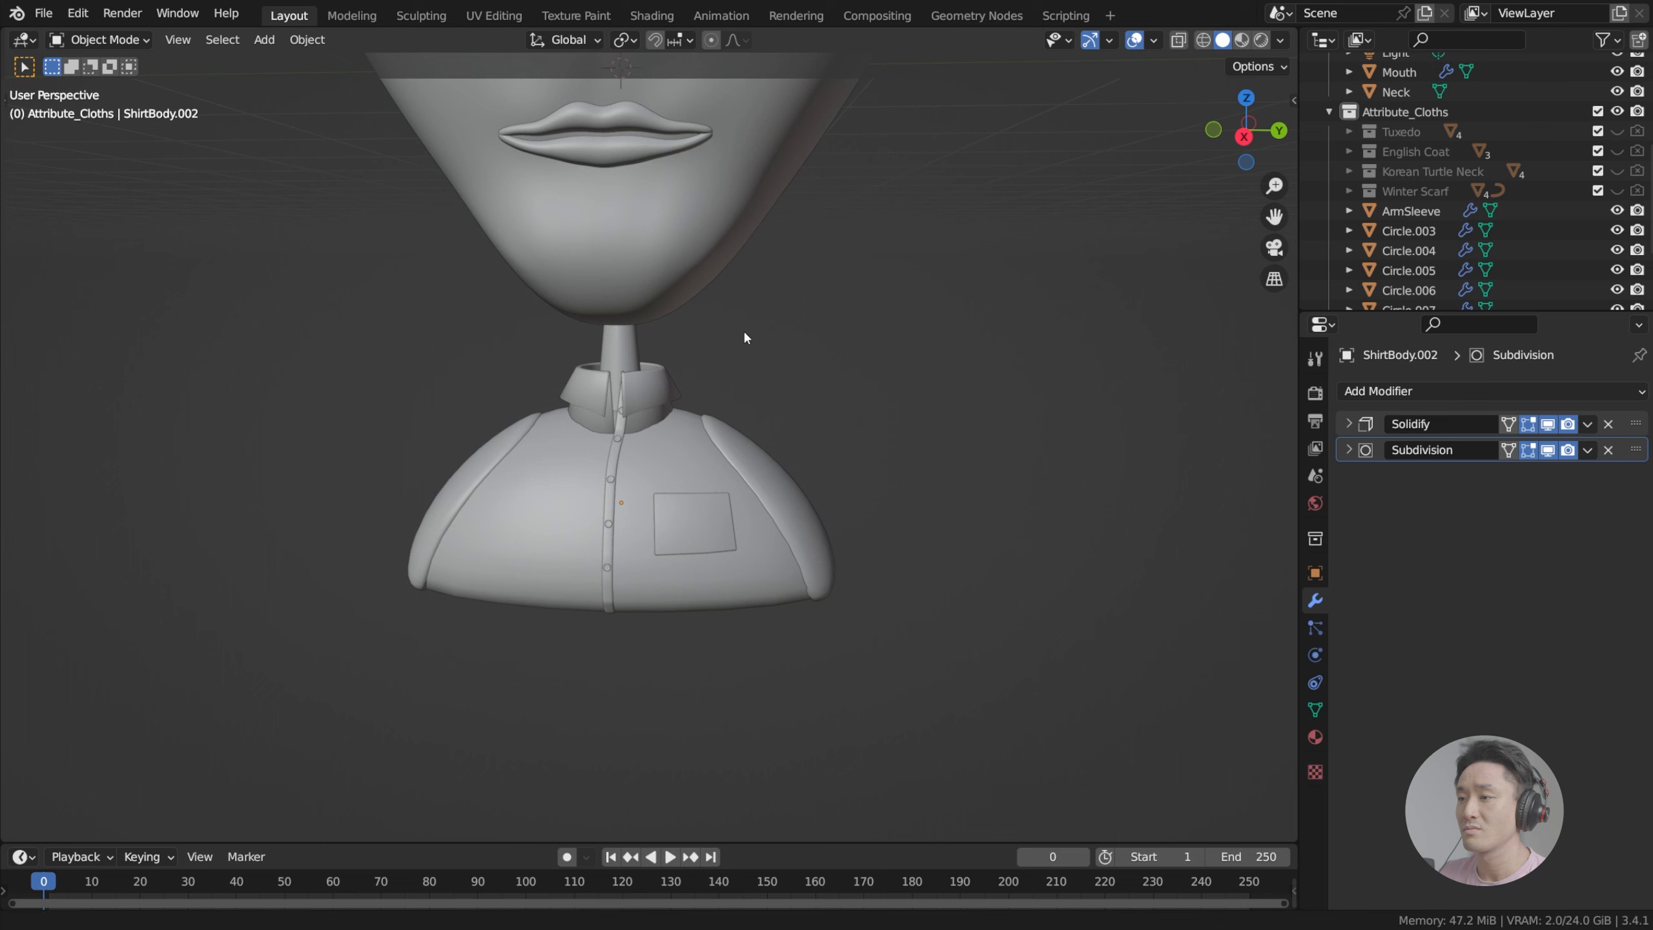
pyautogui.hotkey('ctrl', 's')
# Step: Switch the viewport to Rendered shading to preview the whole character with the shirt, and save the file
pyautogui.keyDown('shift'); pyautogui.moveTo(744, 332); pyautogui.dragTo(822, 430, button='middle'); pyautogui.keyUp('shift')
pyautogui.scroll(-2, 803, 360)
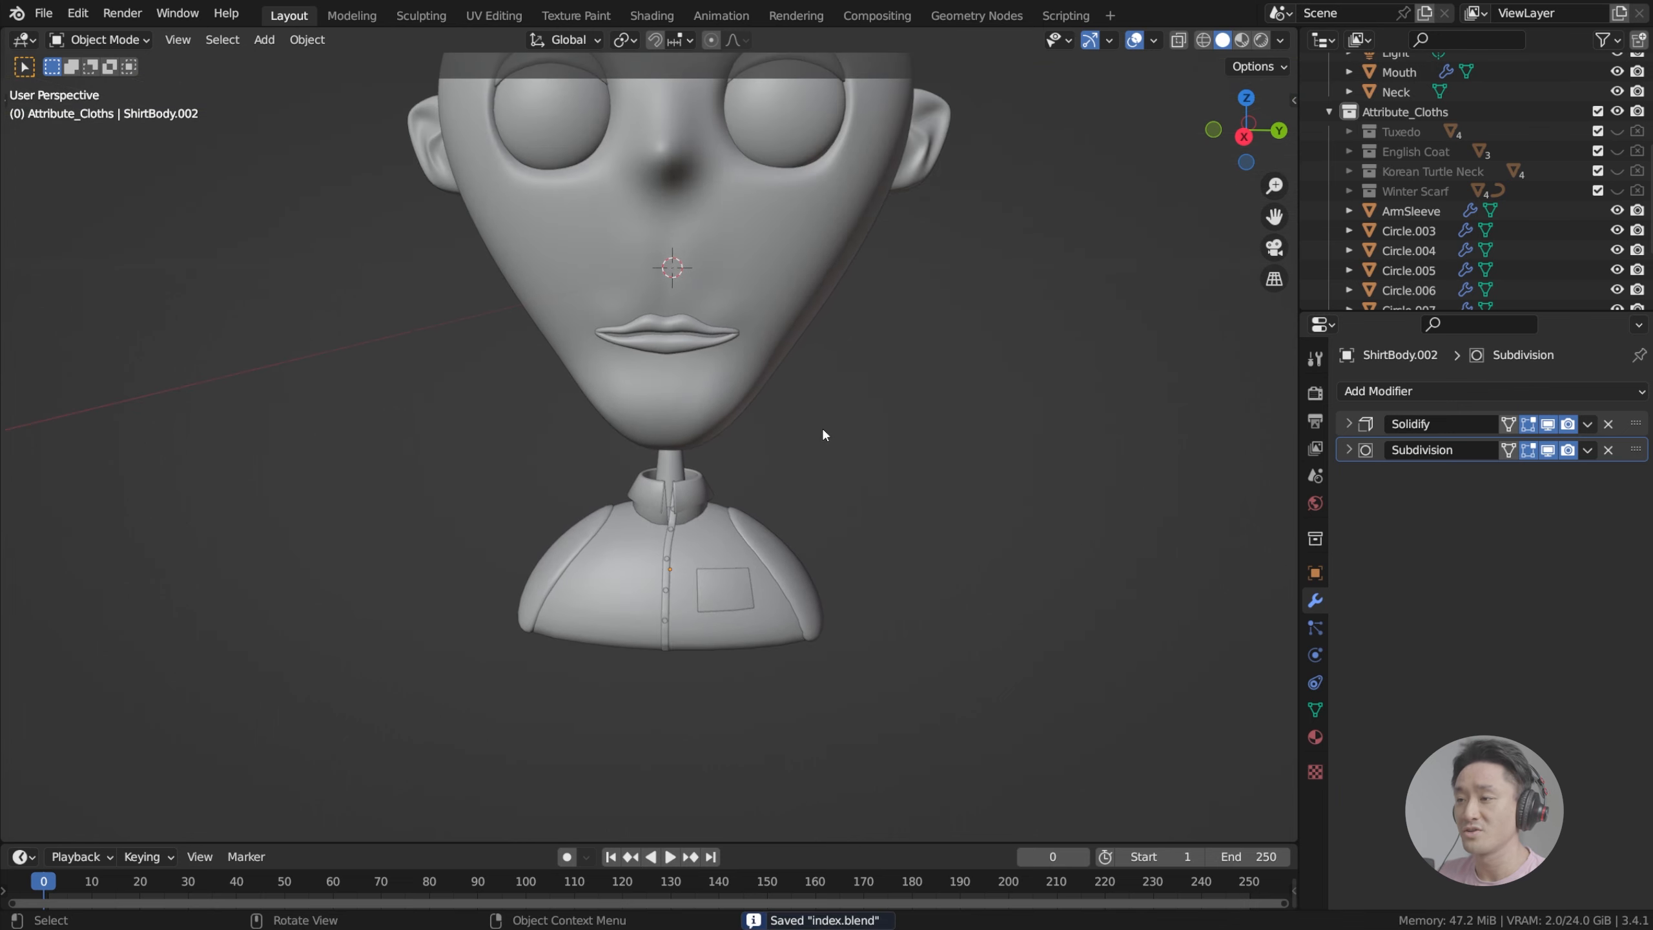
pyautogui.scroll(2, 822, 421)
pyautogui.scroll(1, 826, 436)
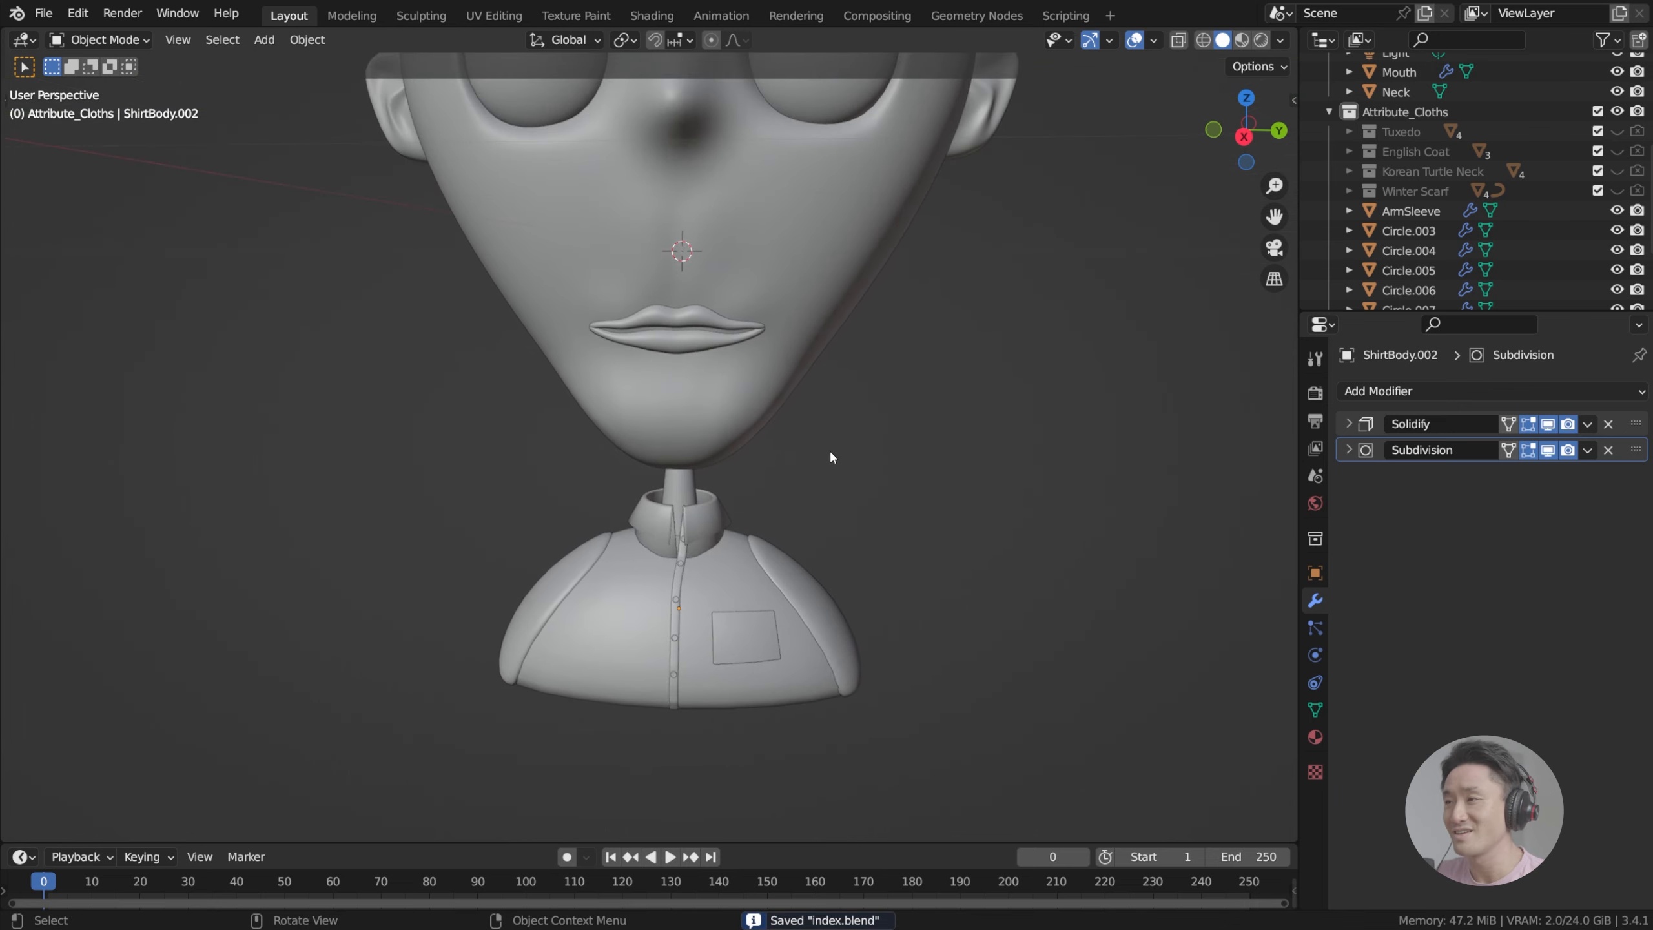
pyautogui.scroll(-2, 831, 455)
pyautogui.scroll(2, 815, 449)
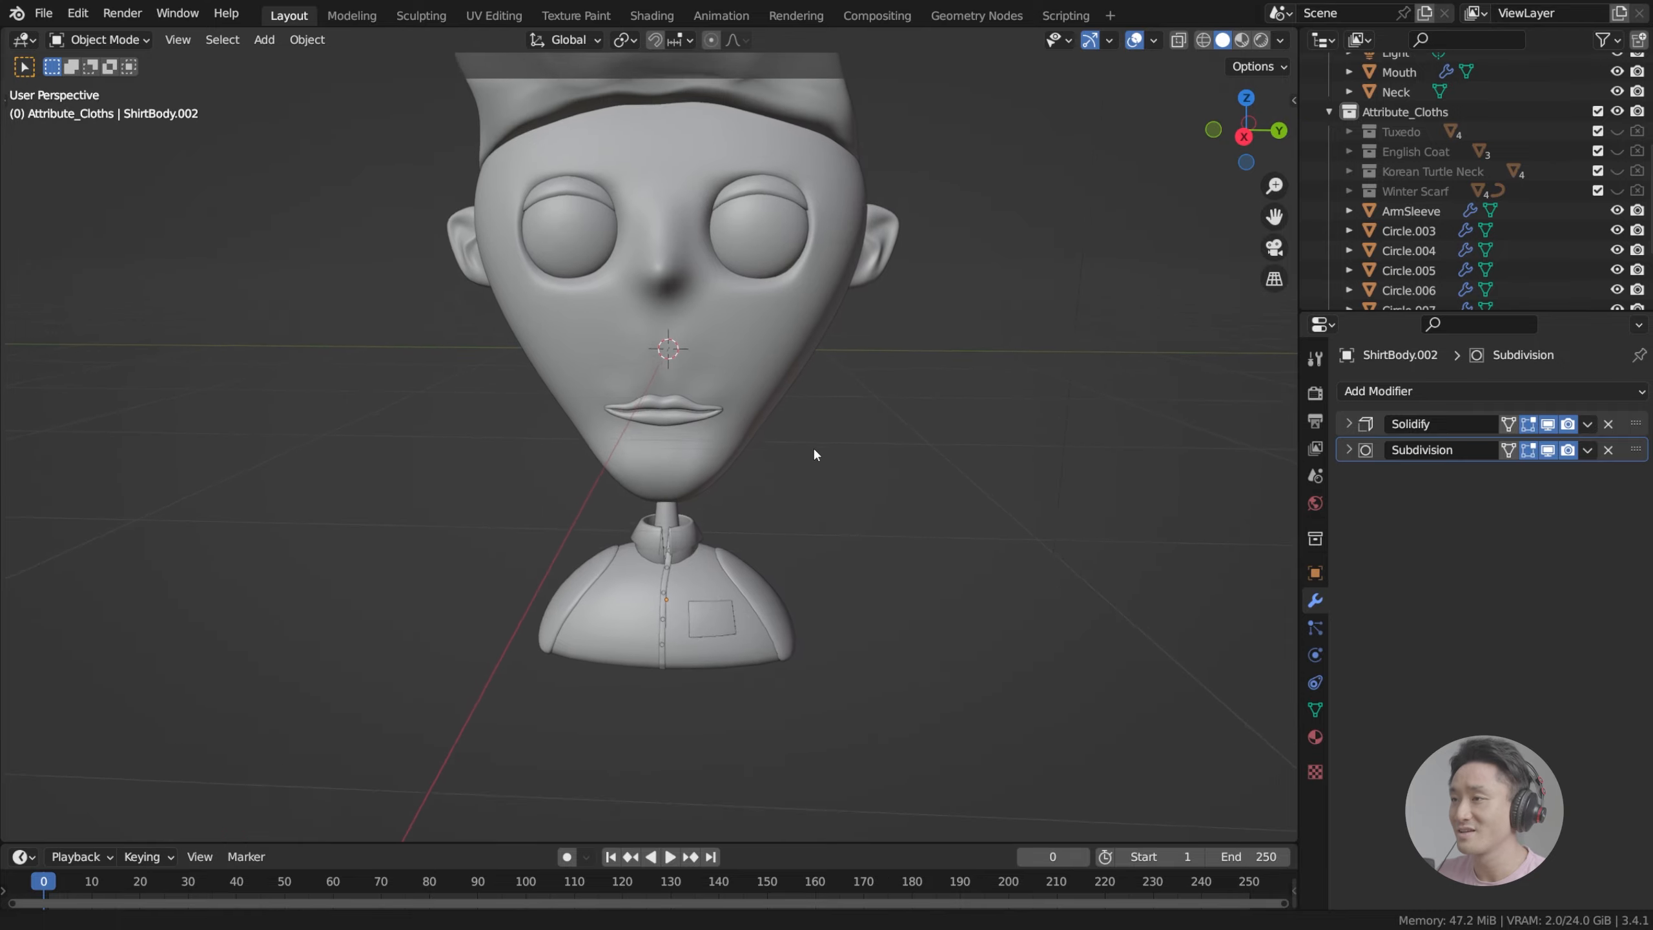
pyautogui.click(1262, 41)
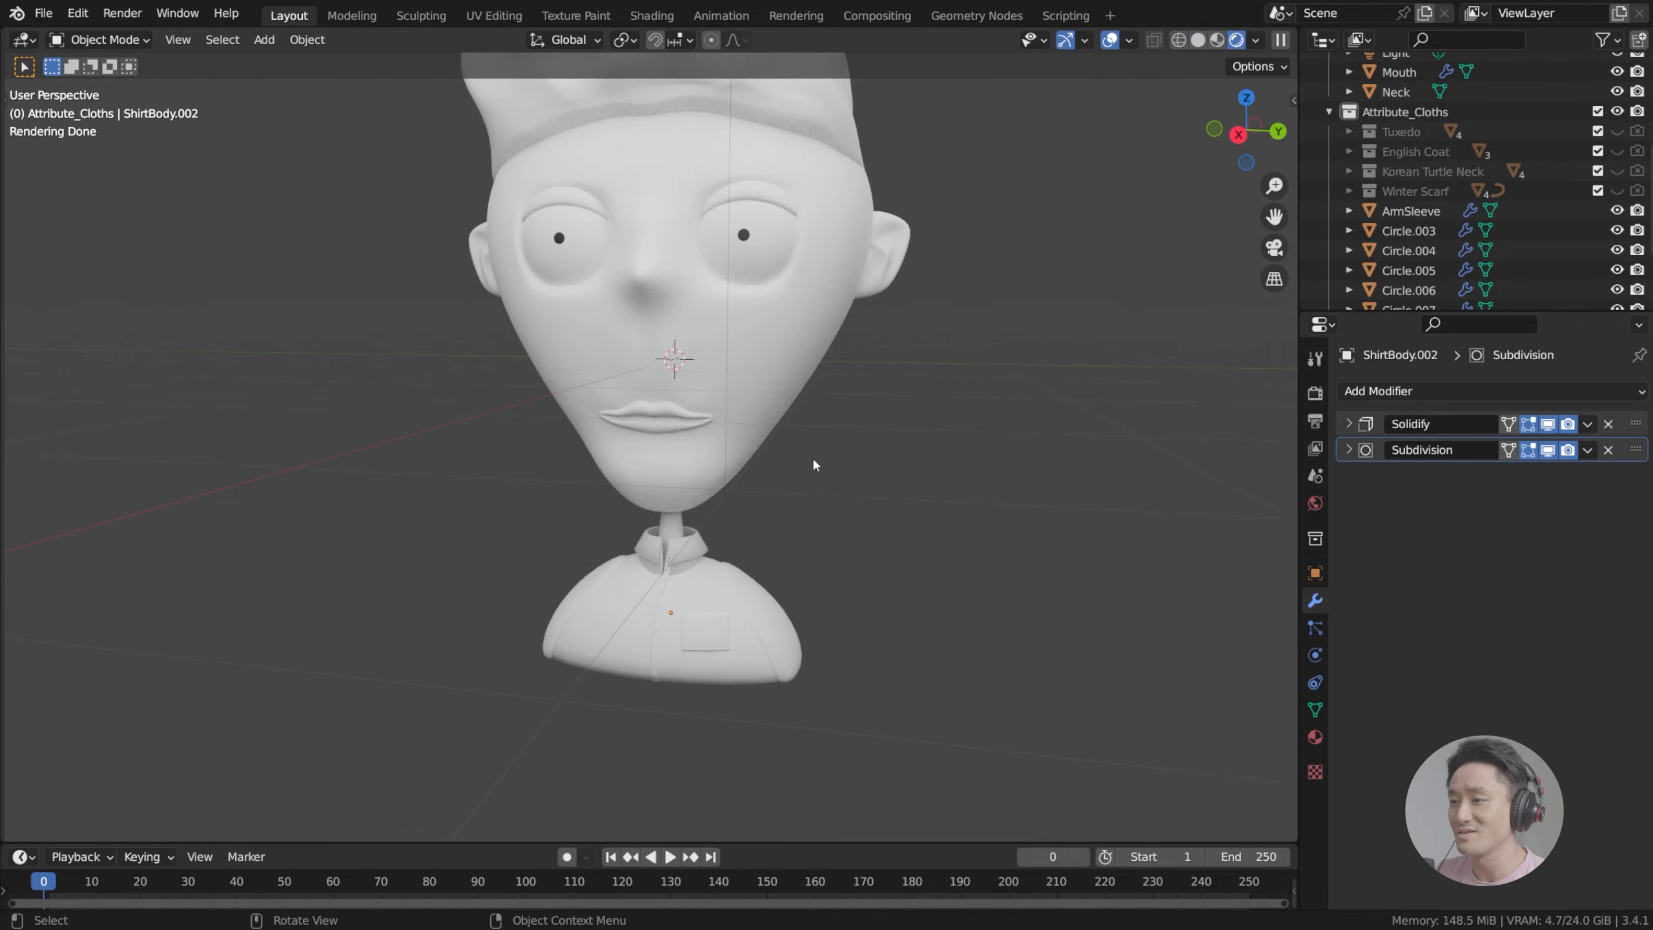
pyautogui.scroll(3, 813, 457)
pyautogui.scroll(-1, 890, 521)
pyautogui.hotkey('ctrl', 's')
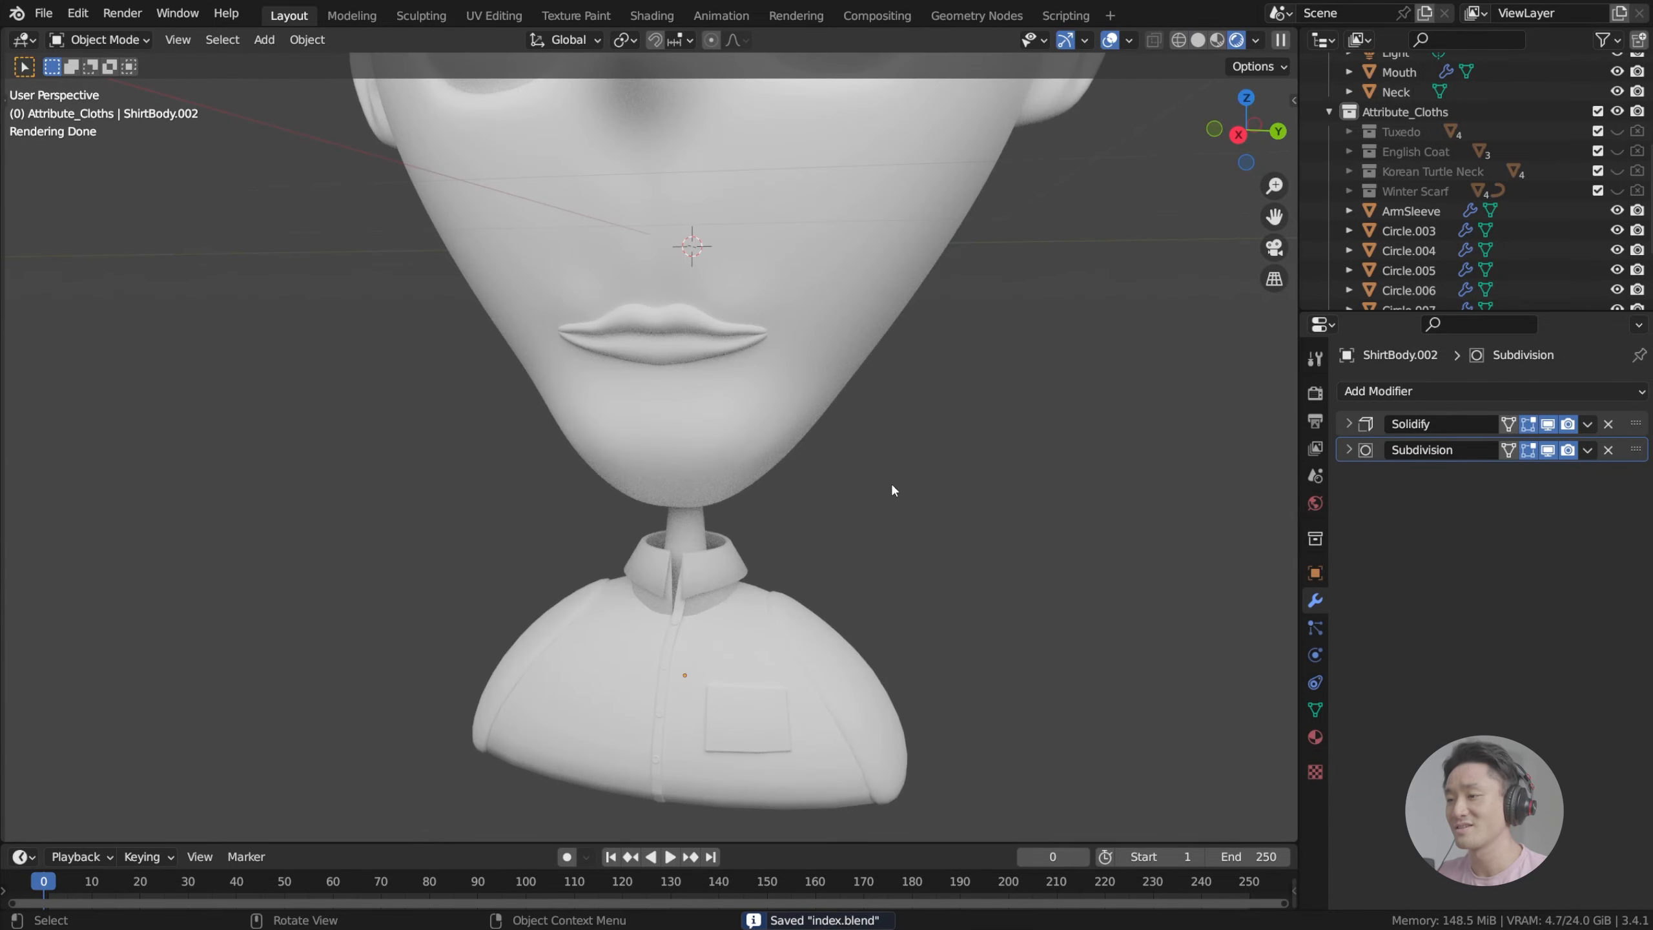
pyautogui.scroll(-1, 892, 487)
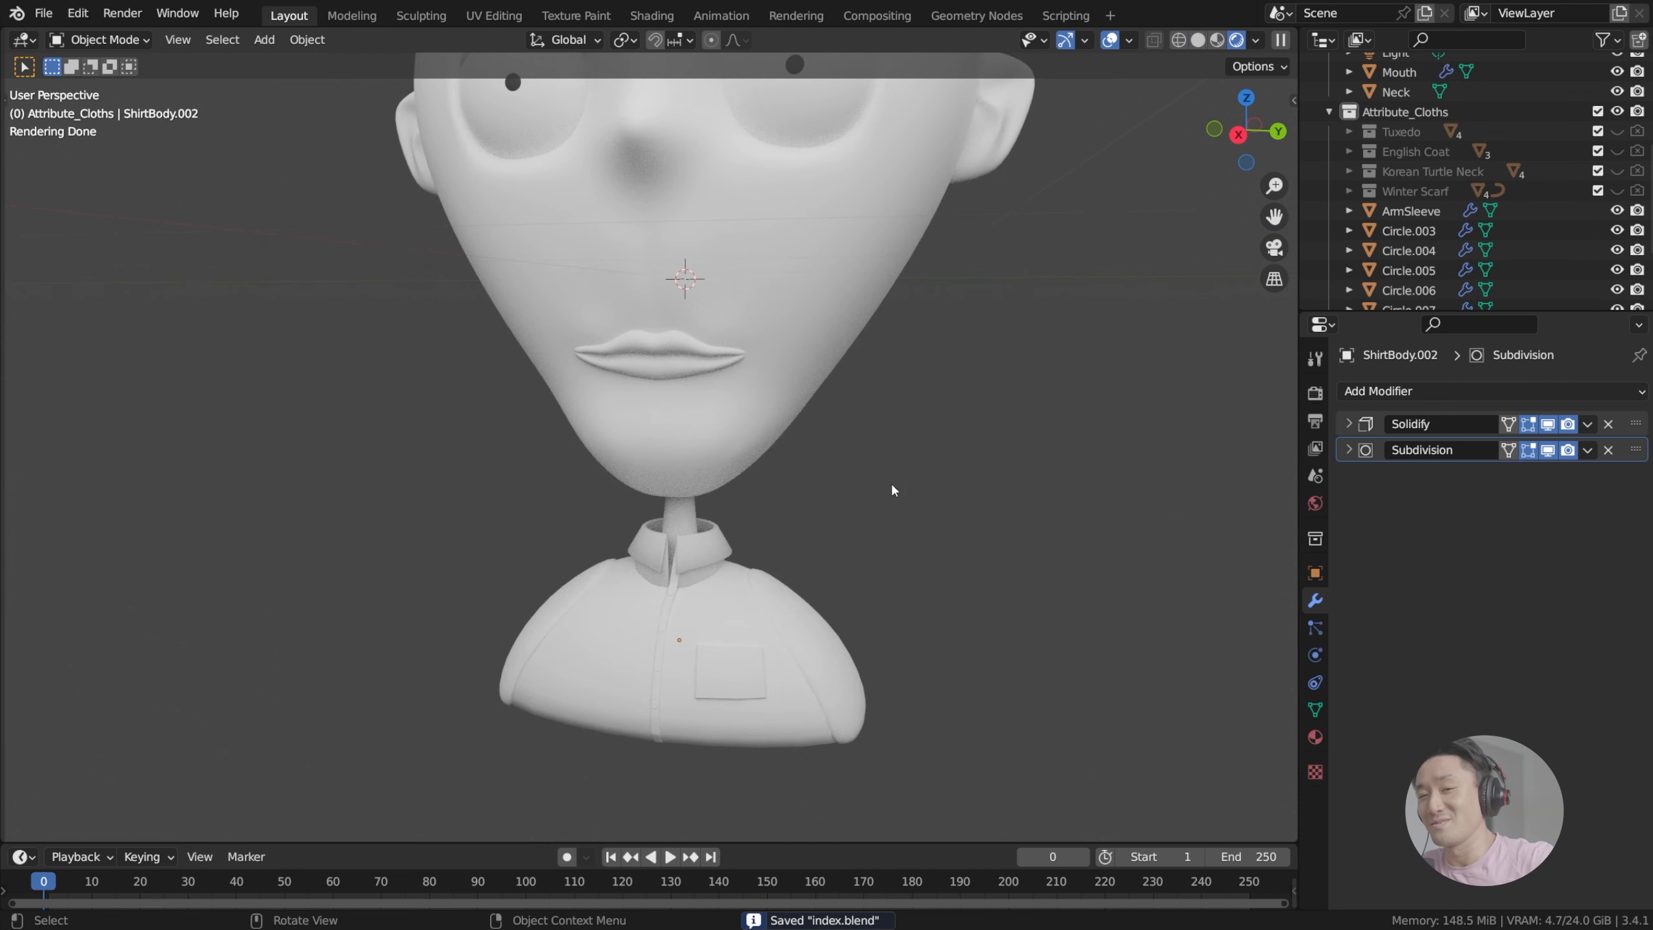